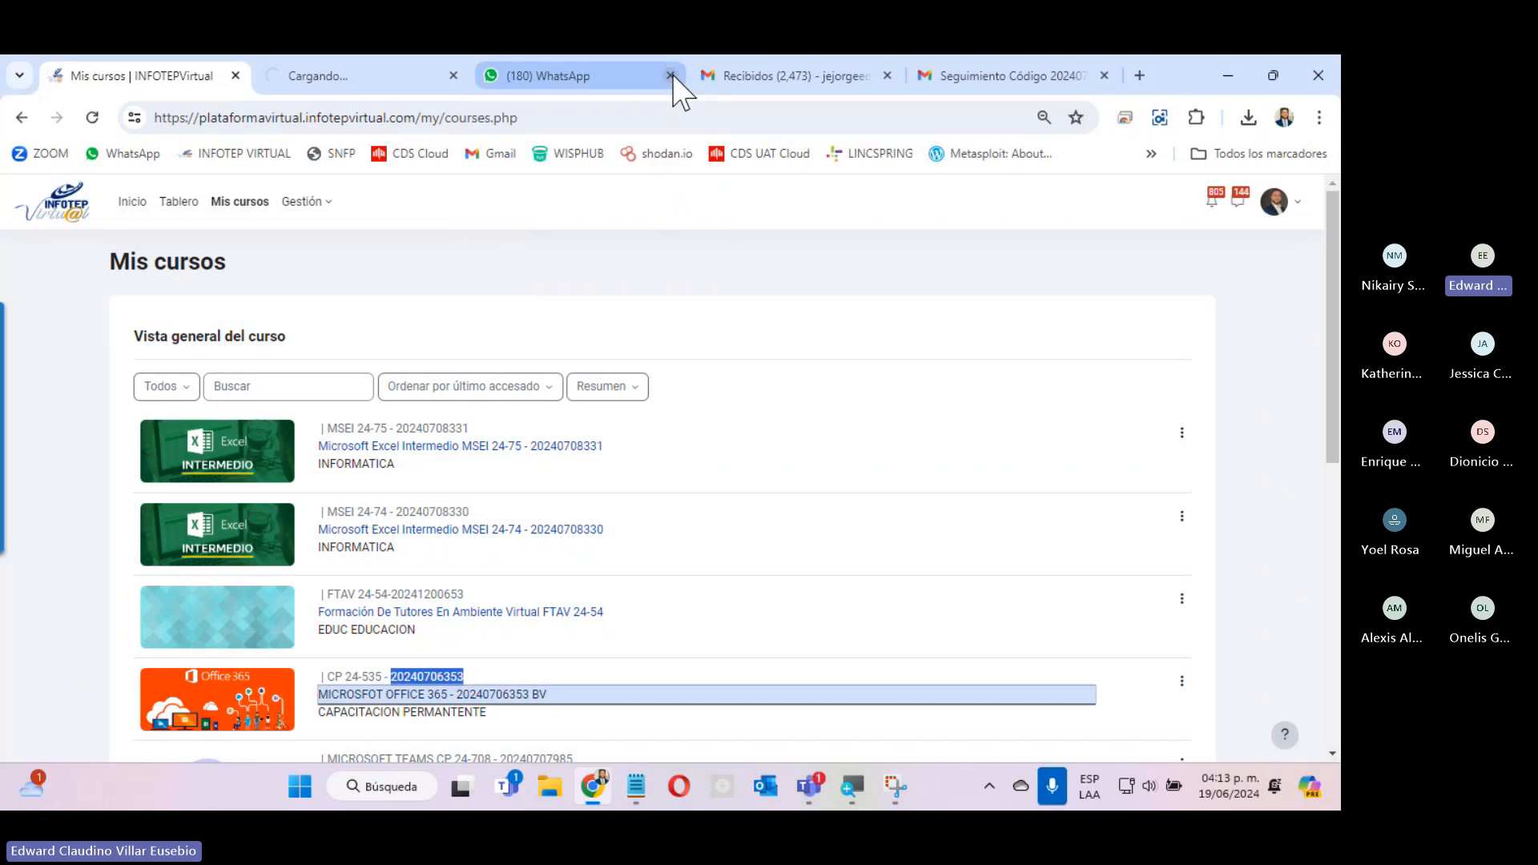
Close the WhatsApp tab and both Gmail tabs, keeping only the INFOTEP Virtual course tabs.
{"action": "left_click", "coordinate": [671, 75]}
{"action": "left_click", "coordinate": [671, 75]}
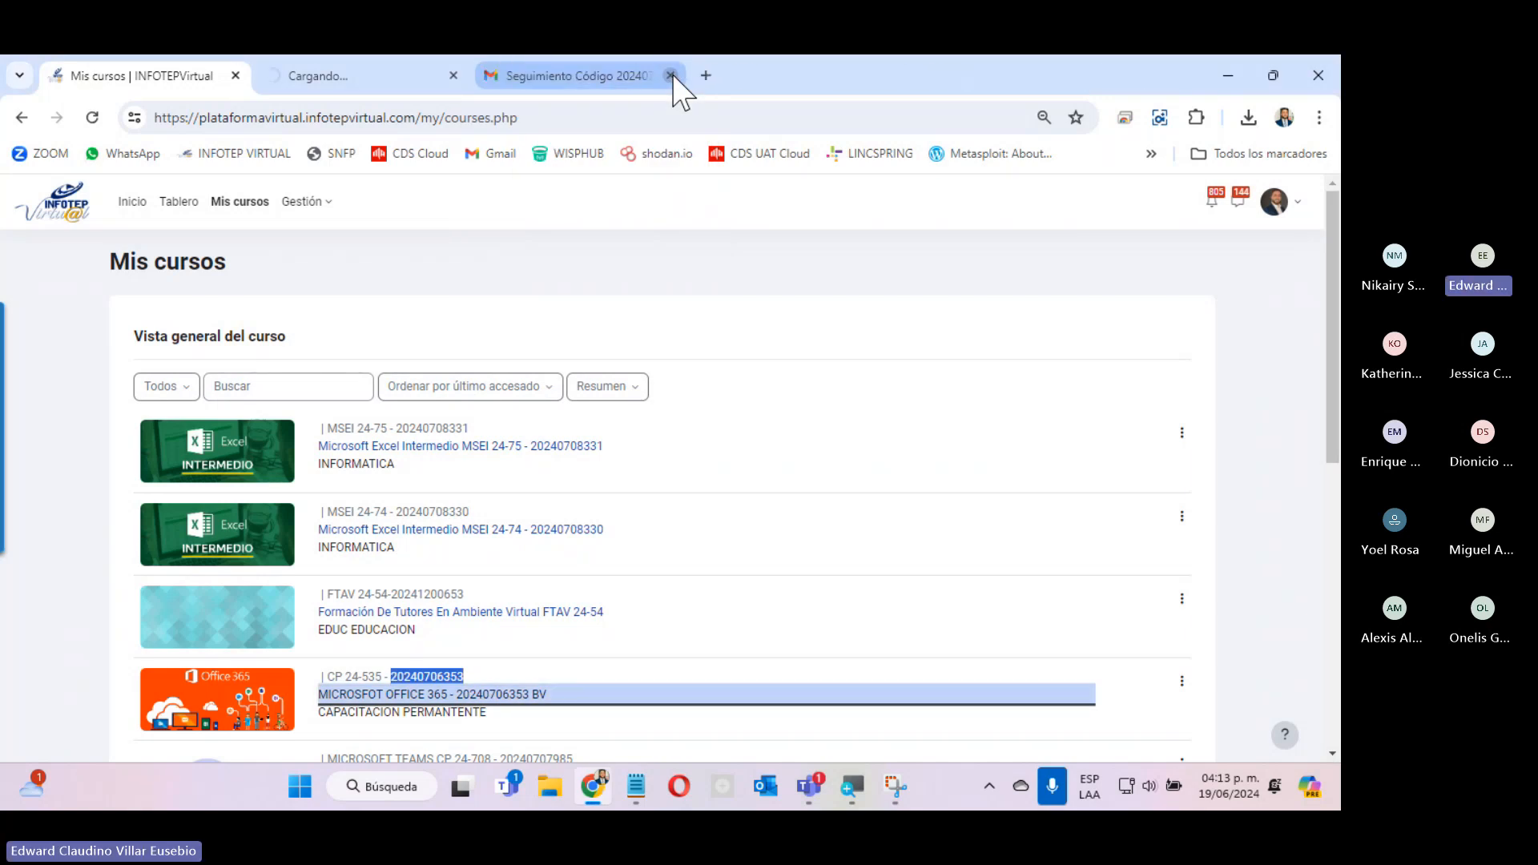
{"action": "left_click", "coordinate": [671, 76]}
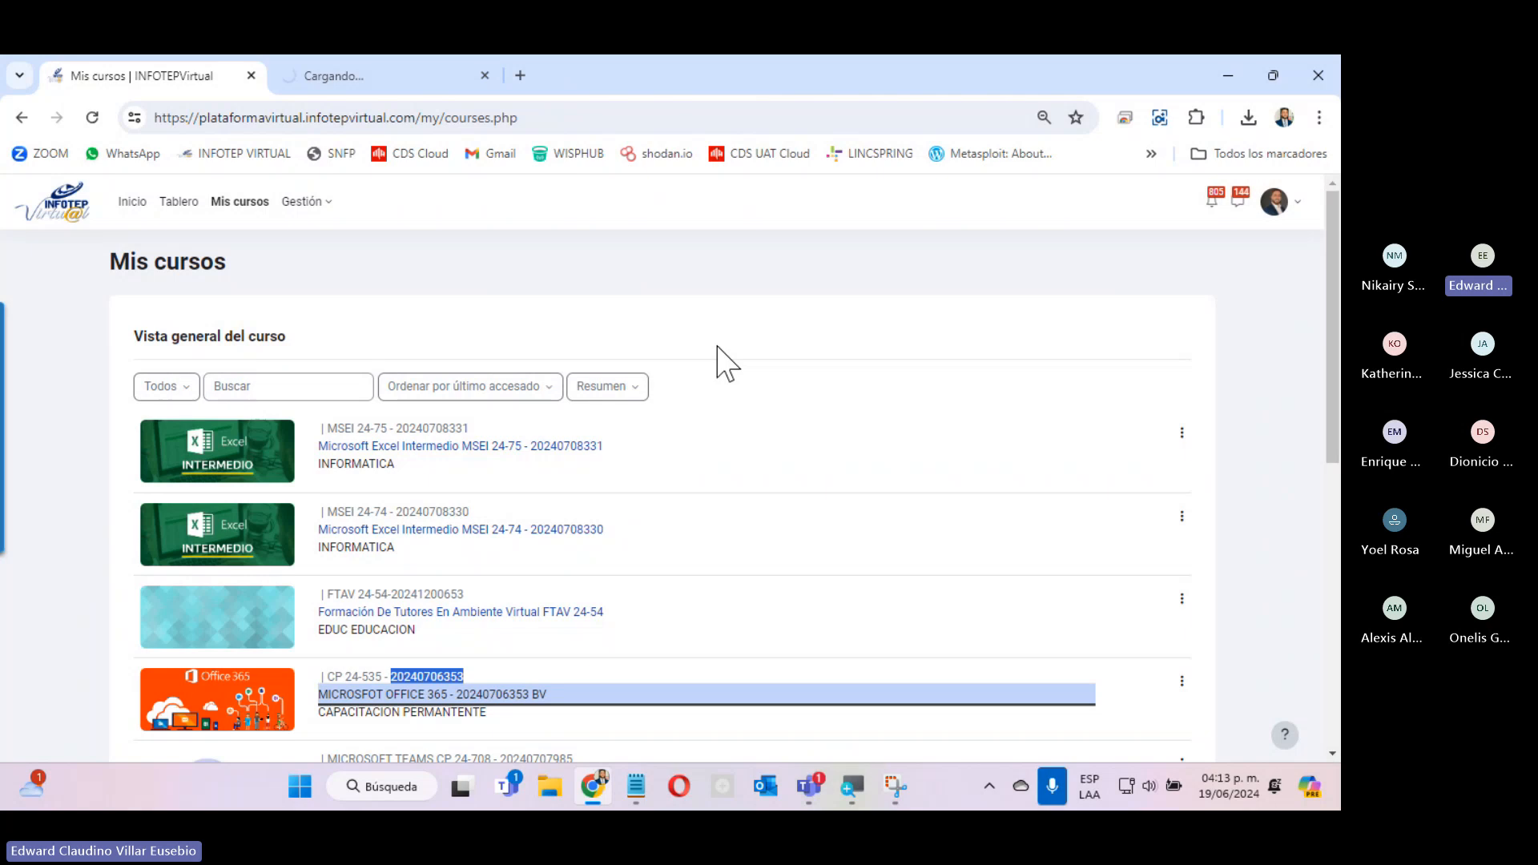
Switch to the MICROSFOT OFFICE 365 course page, view the MODULO 1 - UNIDAD 1 section, and return to the module tiles.
{"action": "scroll", "coordinate": [724, 364], "scroll_direction": "down", "scroll_amount": 4}
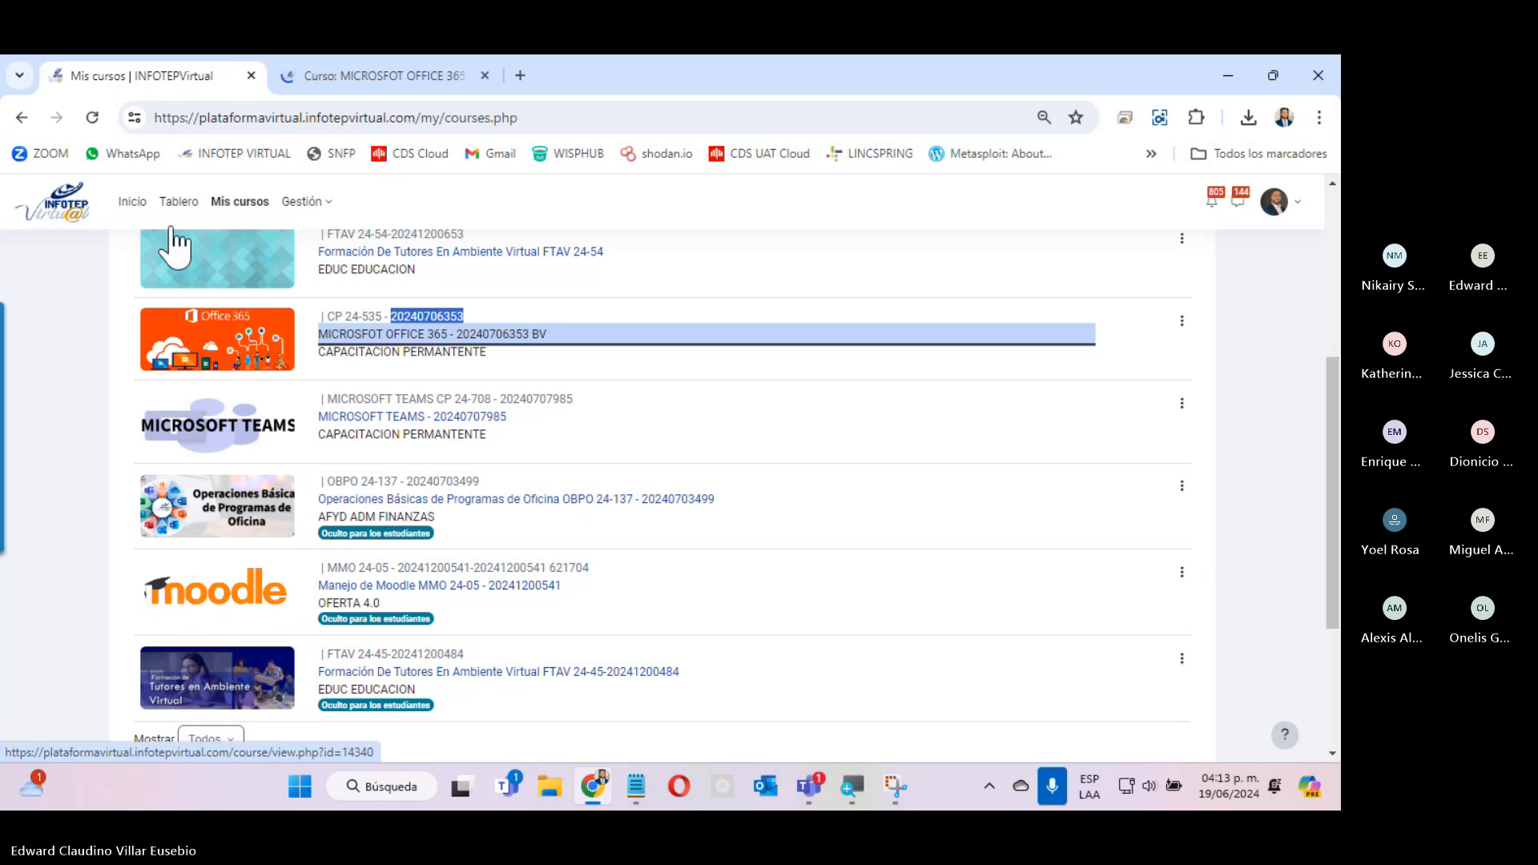
{"action": "left_click", "coordinate": [352, 76]}
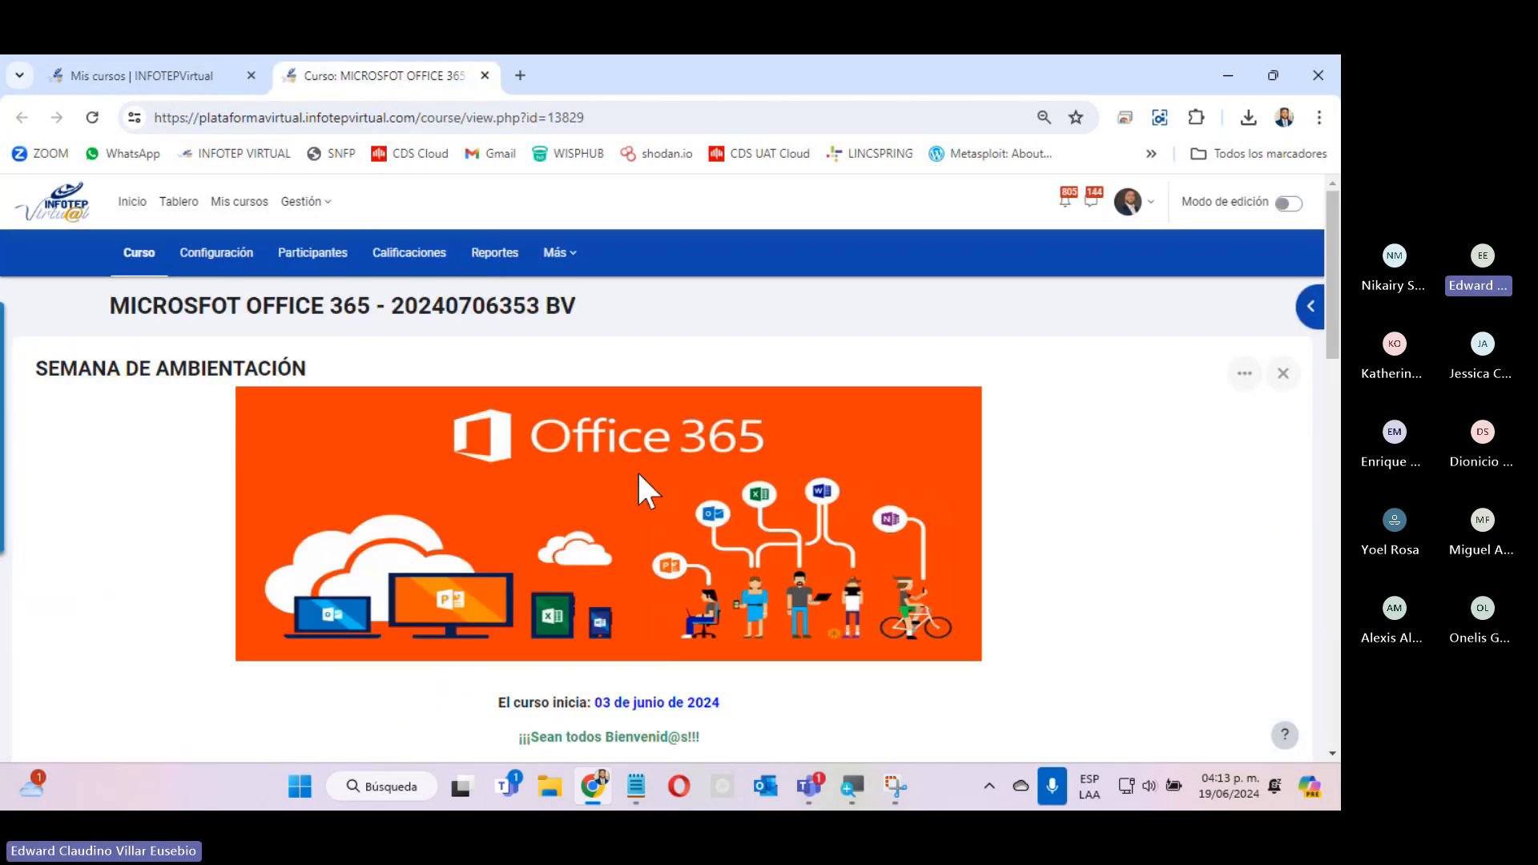
{"action": "scroll", "coordinate": [640, 490], "scroll_direction": "down", "scroll_amount": 12}
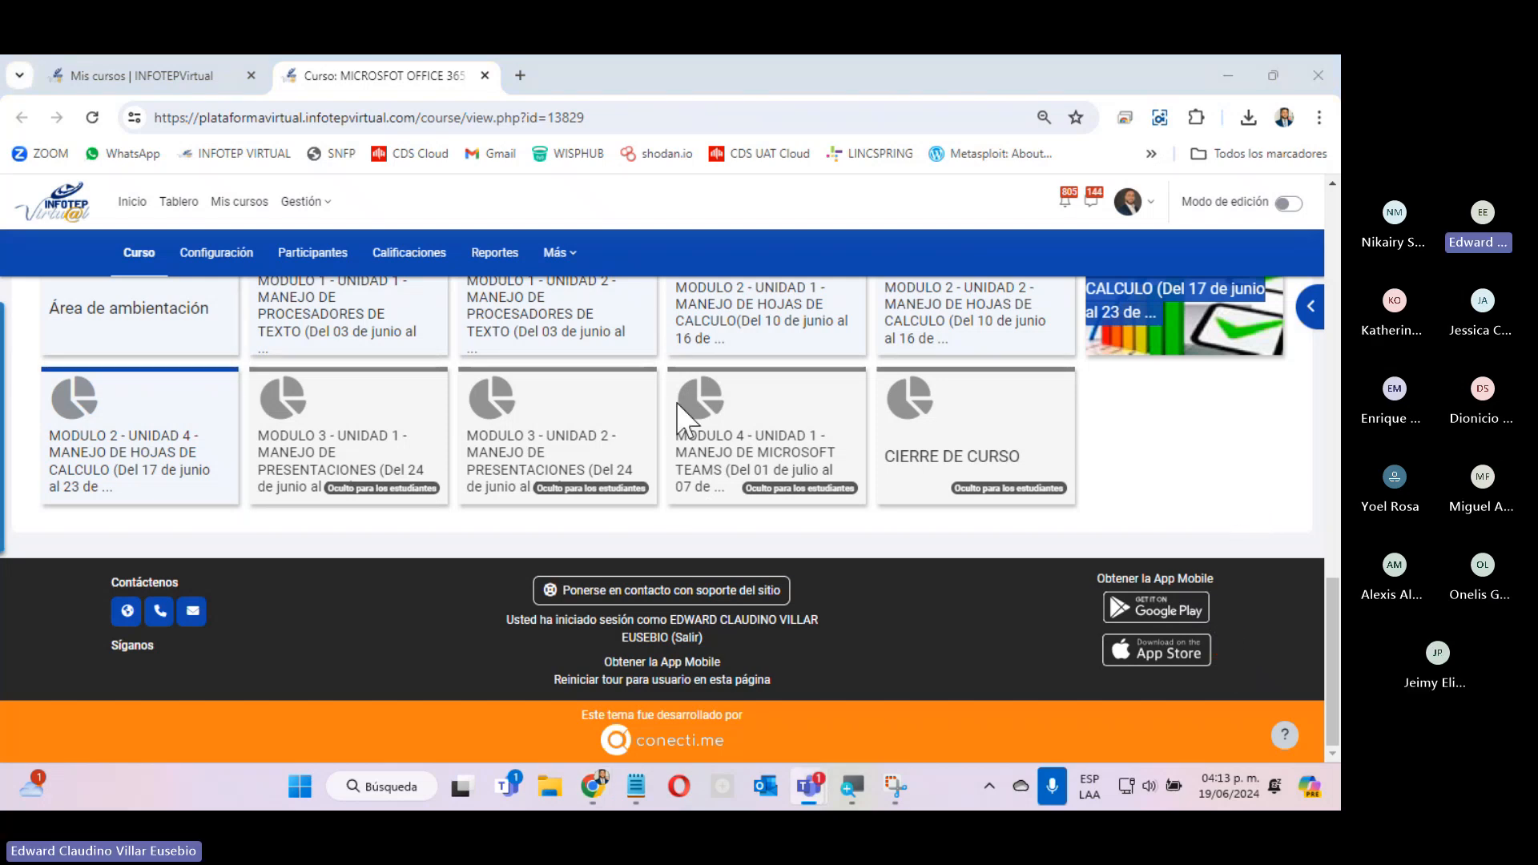
{"action": "mouse_move", "coordinate": [812, 368]}
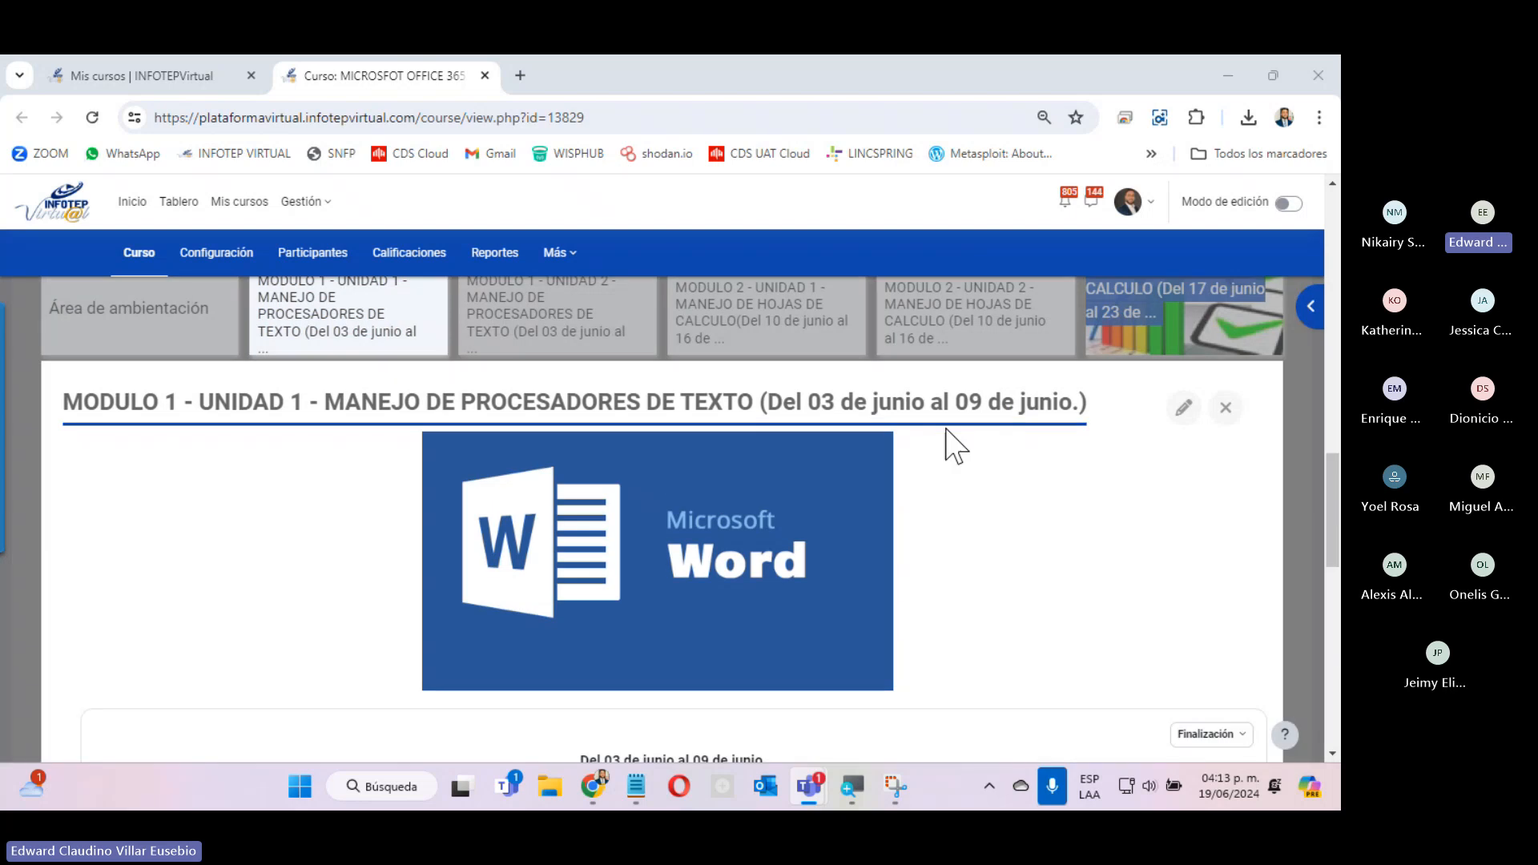
{"action": "left_click", "coordinate": [1305, 403]}
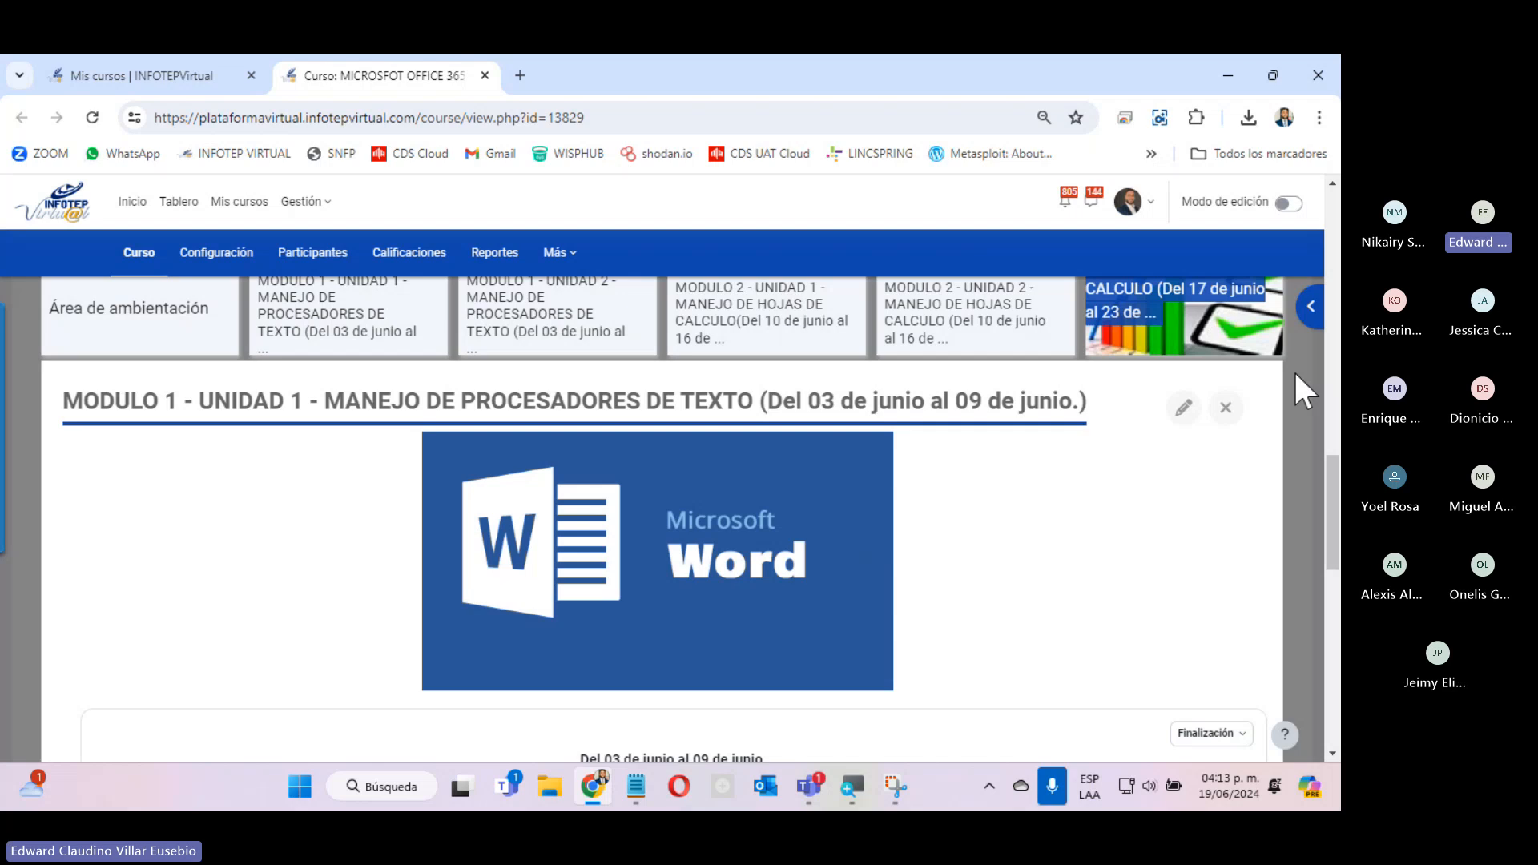
{"action": "left_click", "coordinate": [1295, 374]}
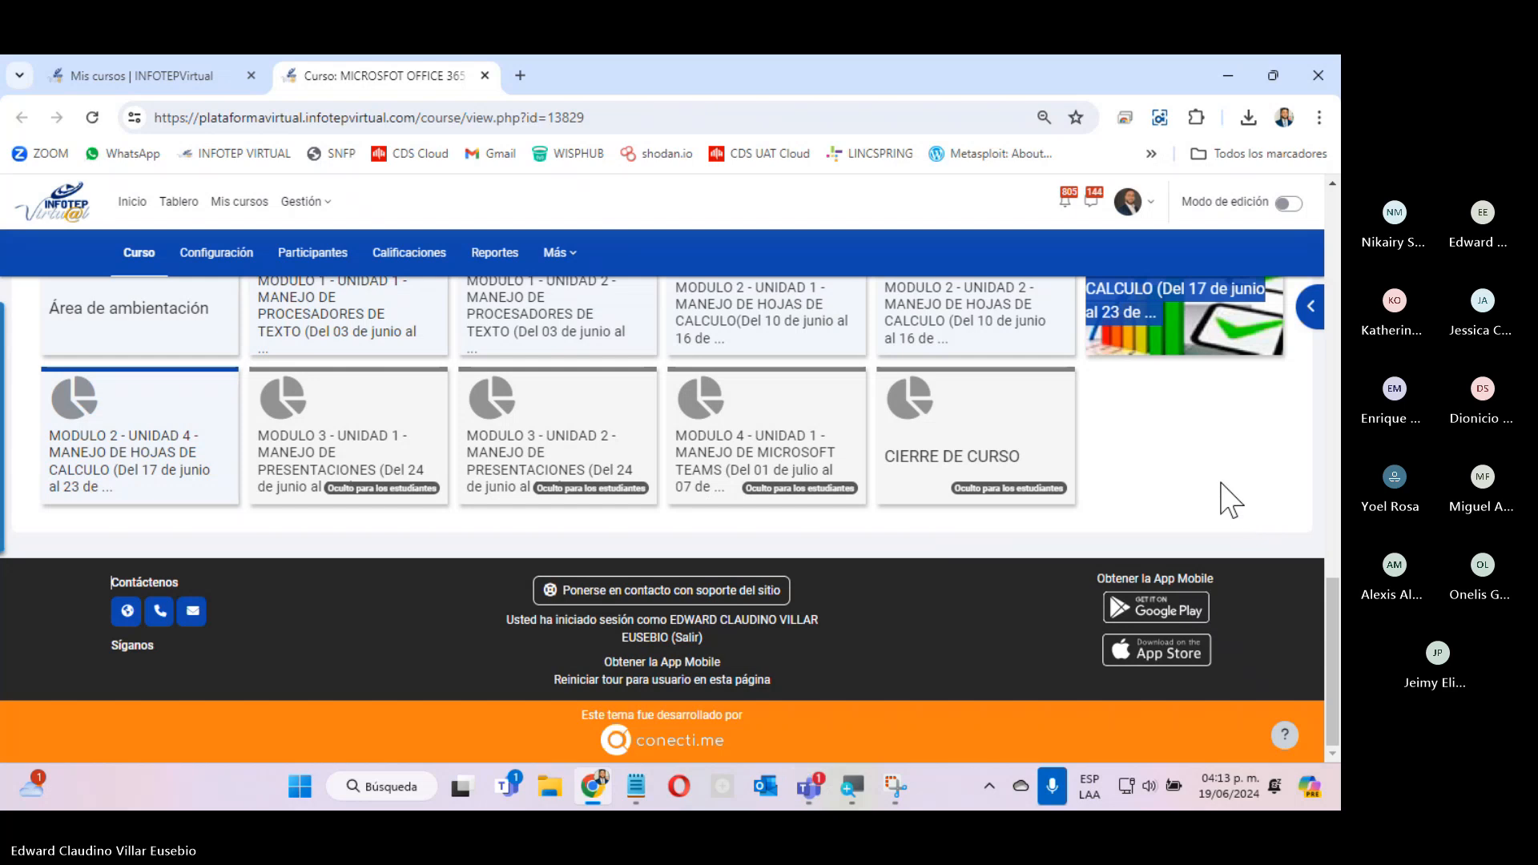
Examine the course's module tiles, from Área de ambientación through the spreadsheet units to the hidden presentation and Microsoft Teams units.
{"action": "scroll", "coordinate": [1209, 482], "scroll_direction": "up", "scroll_amount": 3}
{"action": "scroll", "coordinate": [1209, 482], "scroll_direction": "down", "scroll_amount": 3}
{"action": "scroll", "coordinate": [1218, 498], "scroll_direction": "up", "scroll_amount": 3}
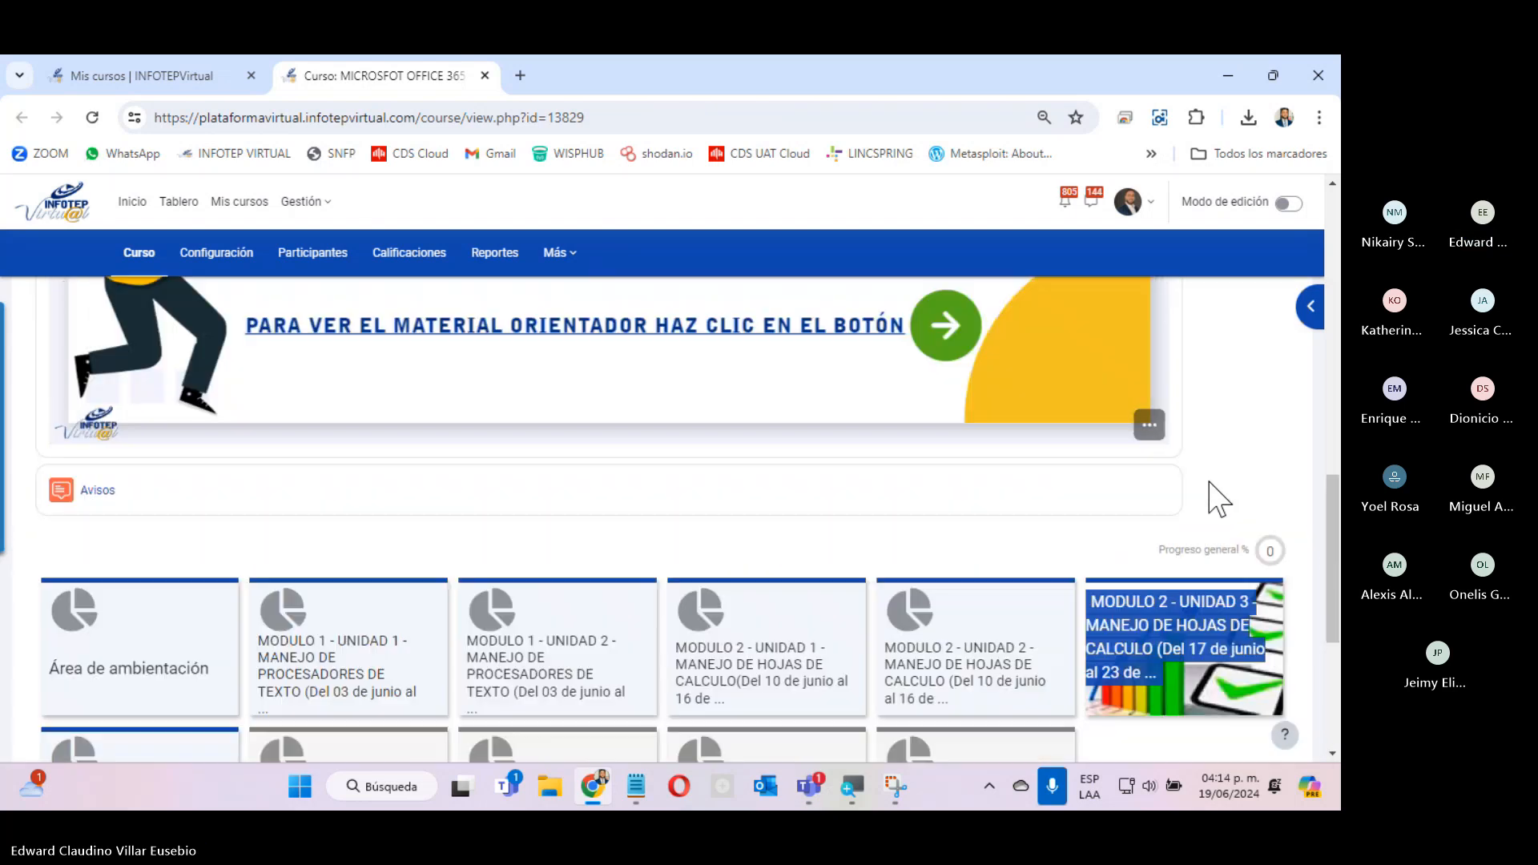
{"action": "scroll", "coordinate": [1218, 498], "scroll_direction": "down", "scroll_amount": 3}
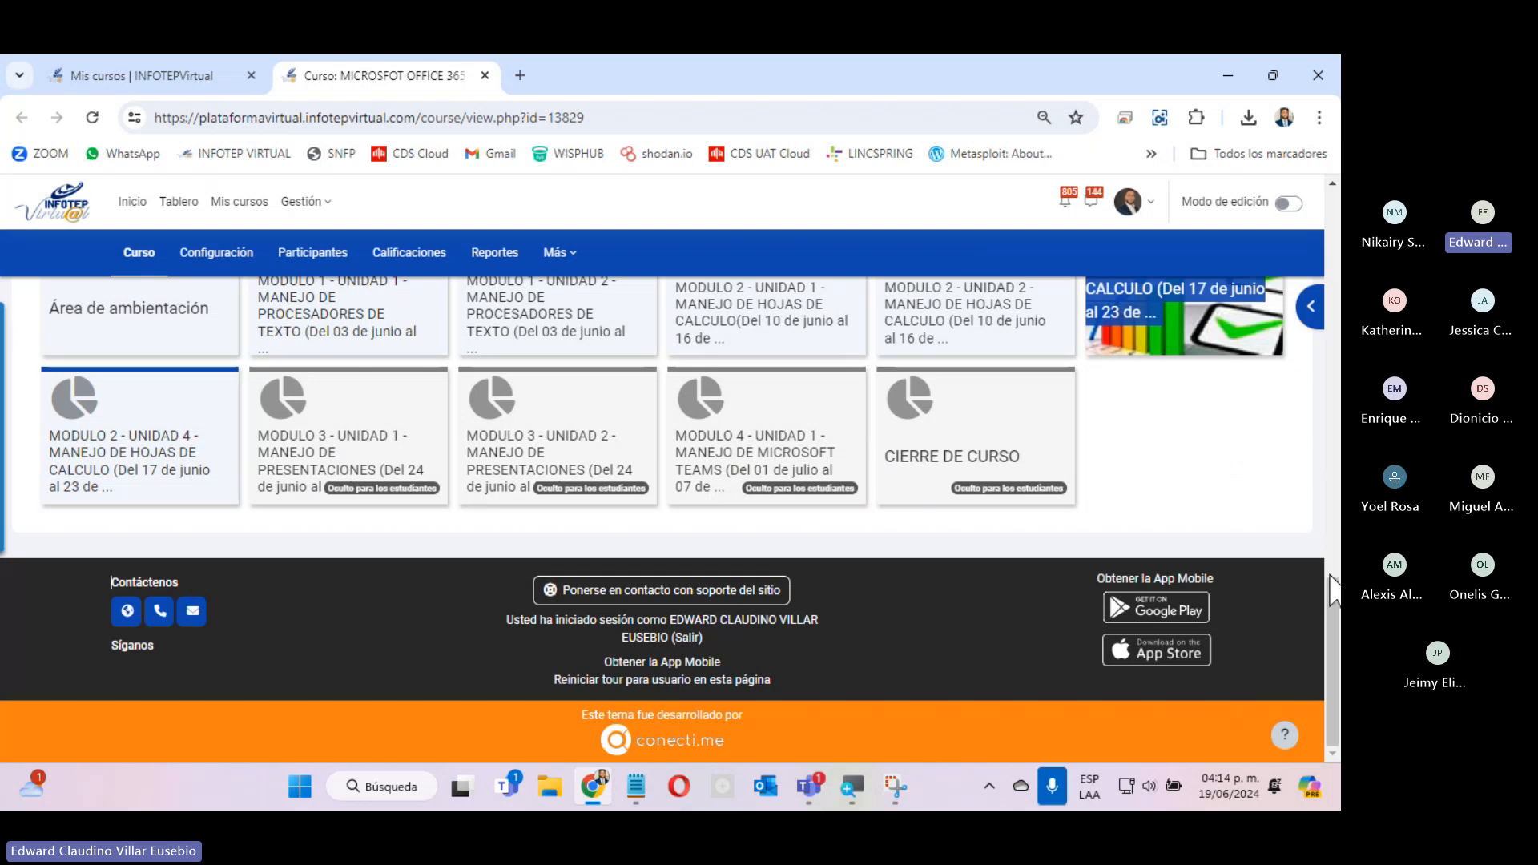
{"action": "scroll", "coordinate": [1335, 613], "scroll_direction": "up", "scroll_amount": 3}
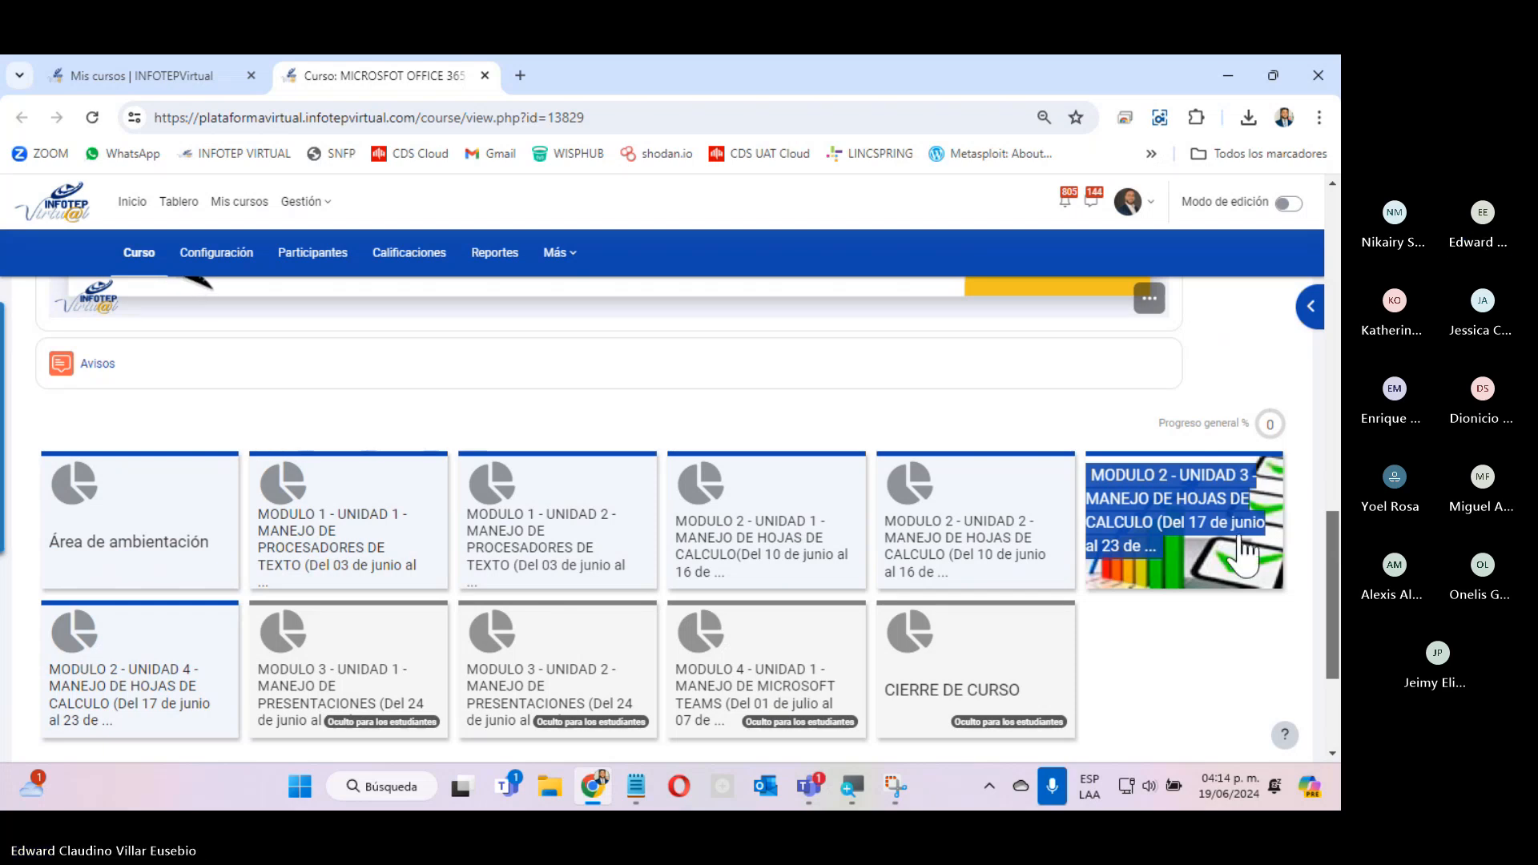
{"action": "mouse_move", "coordinate": [1179, 522]}
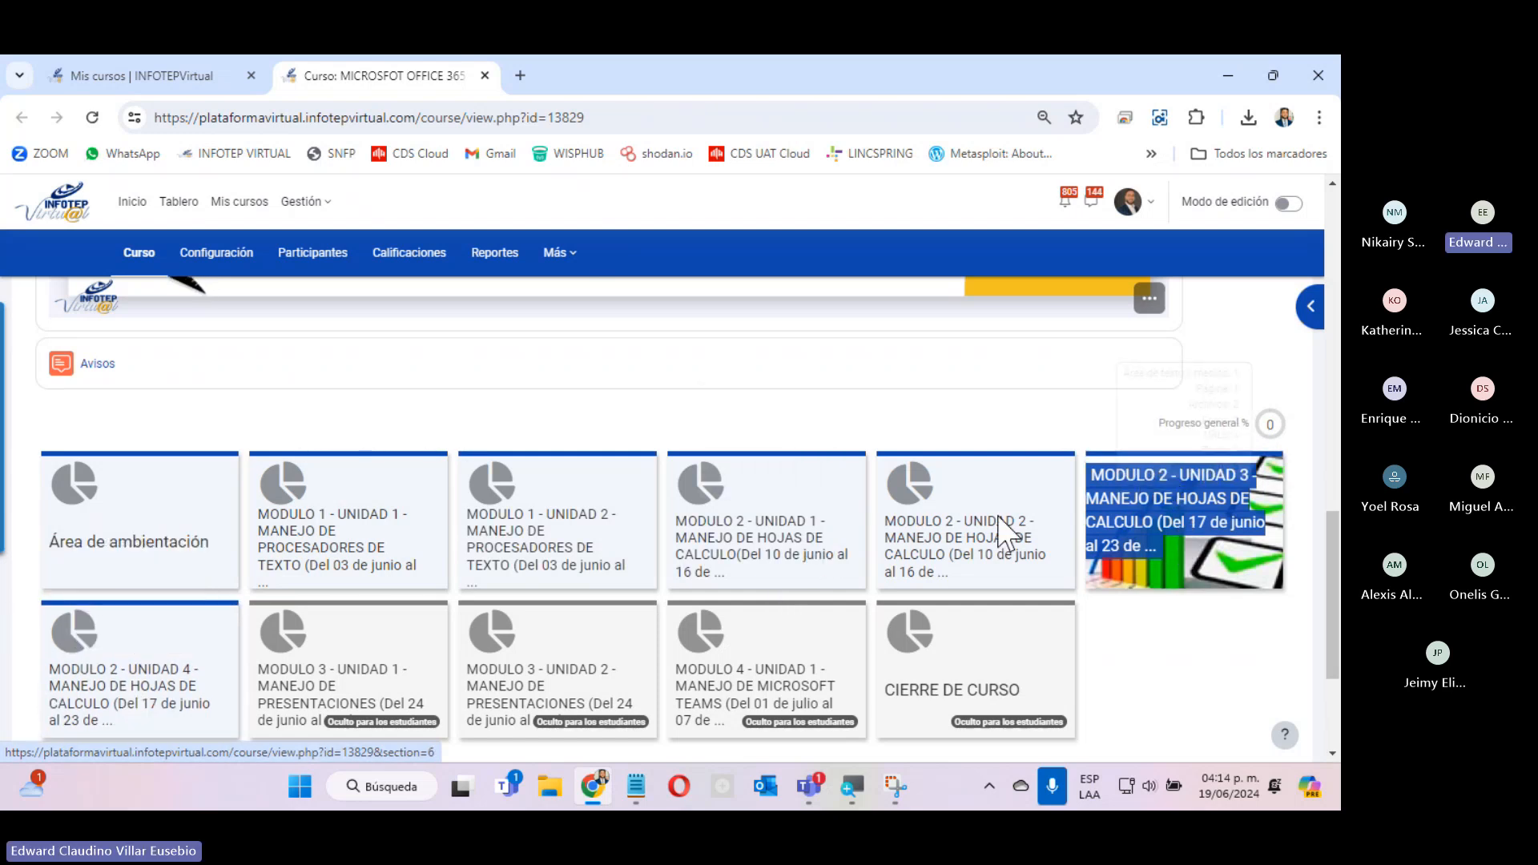
{"action": "mouse_move", "coordinate": [1258, 494]}
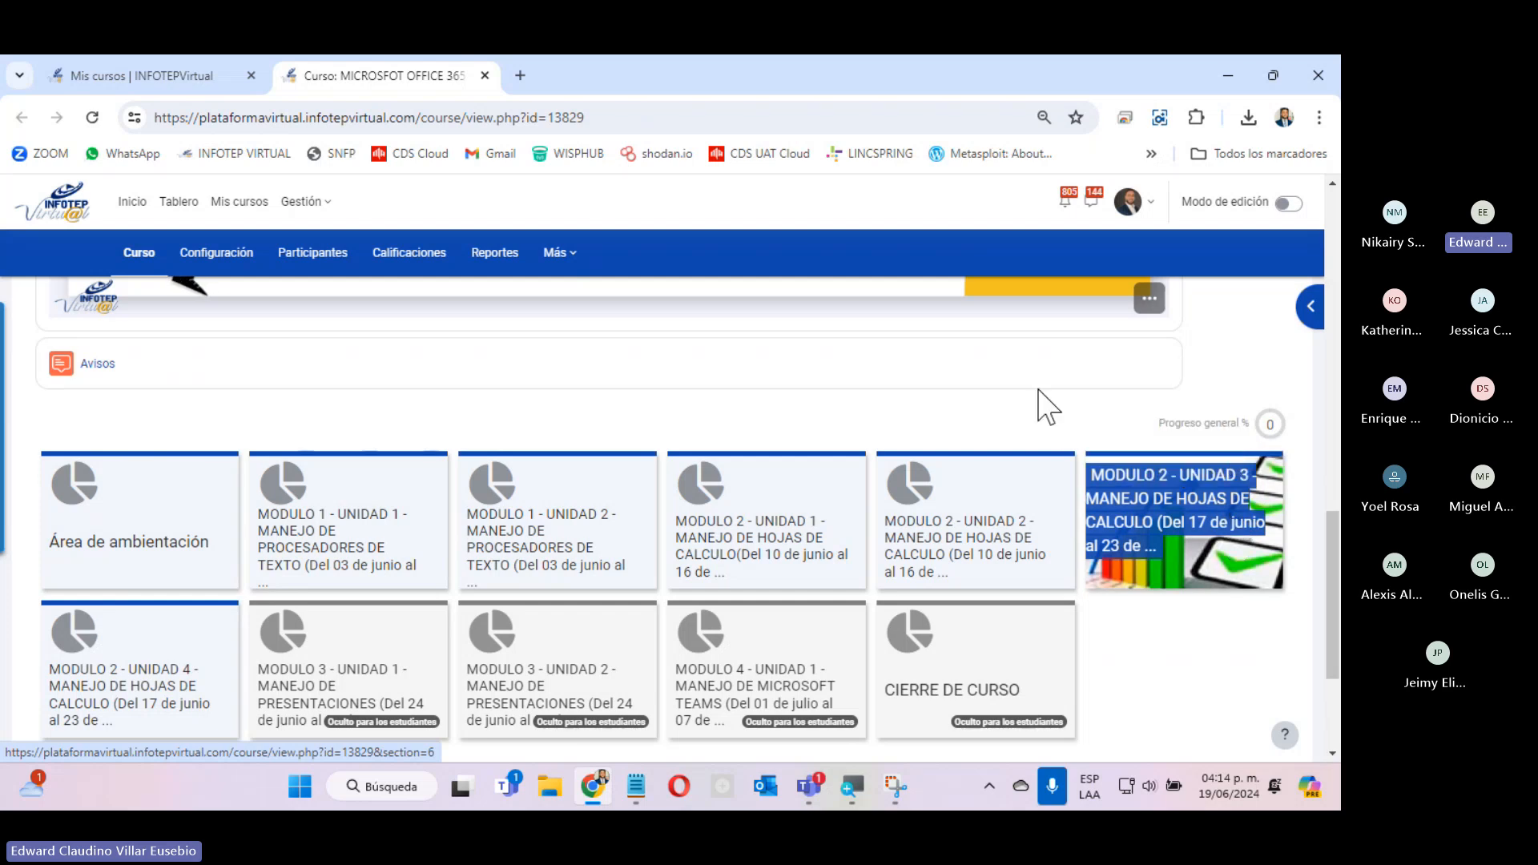
{"action": "mouse_move", "coordinate": [333, 703]}
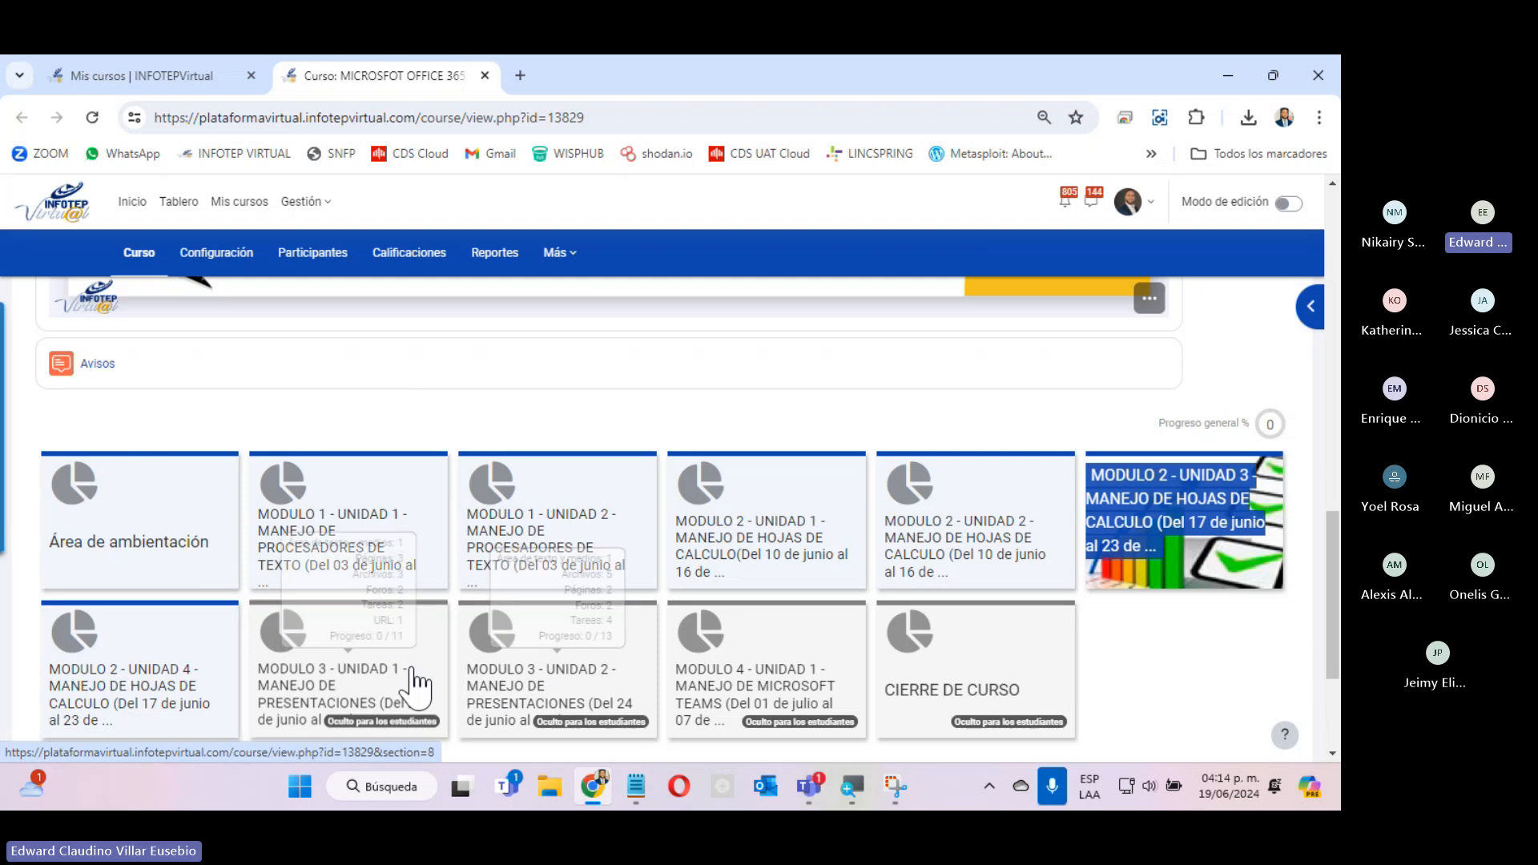
{"action": "mouse_move", "coordinate": [607, 677]}
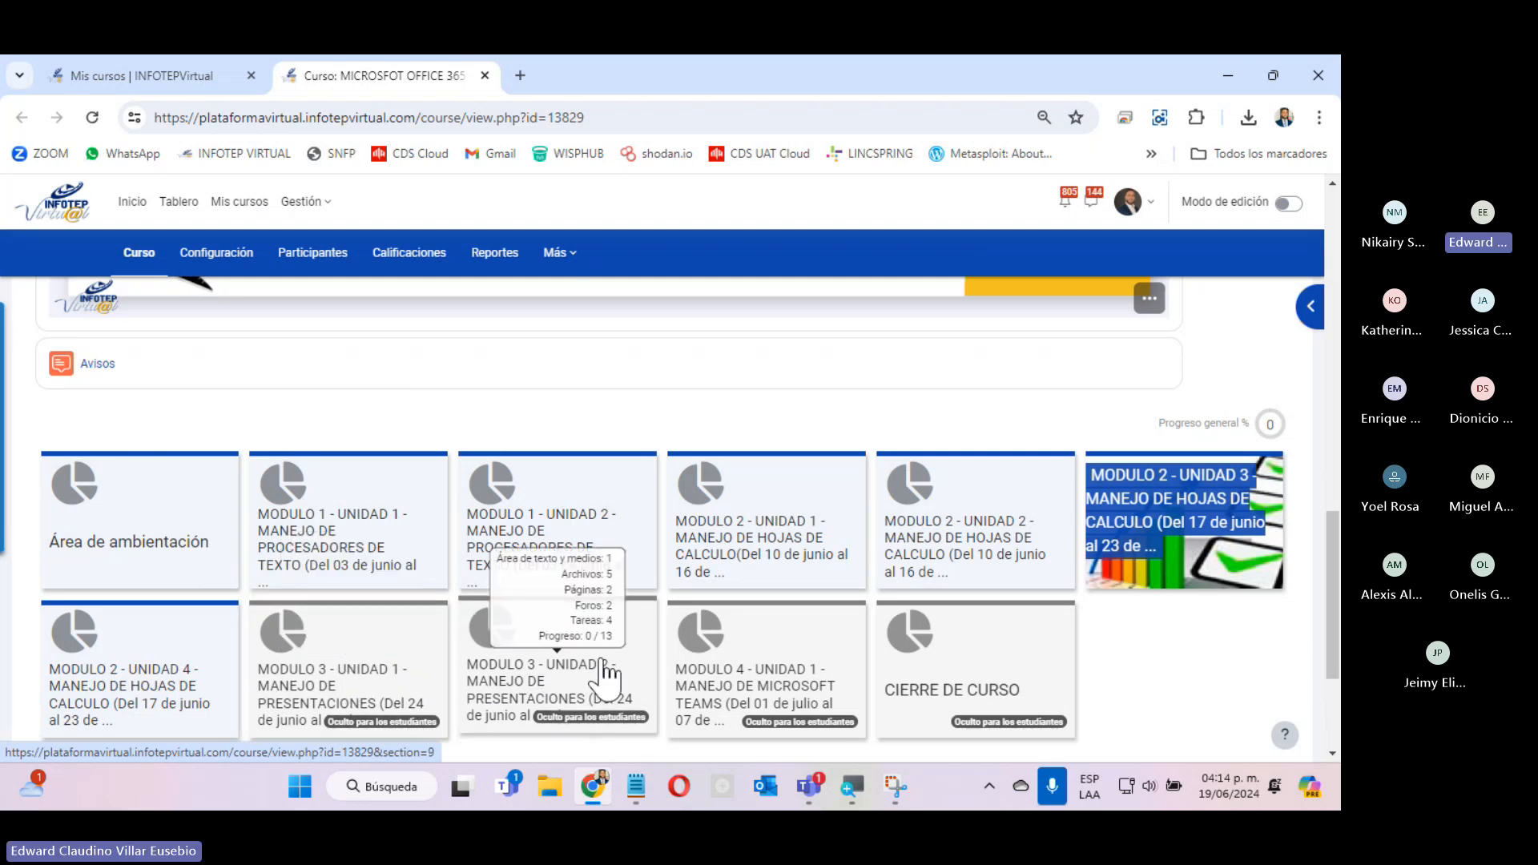
{"action": "mouse_move", "coordinate": [784, 712]}
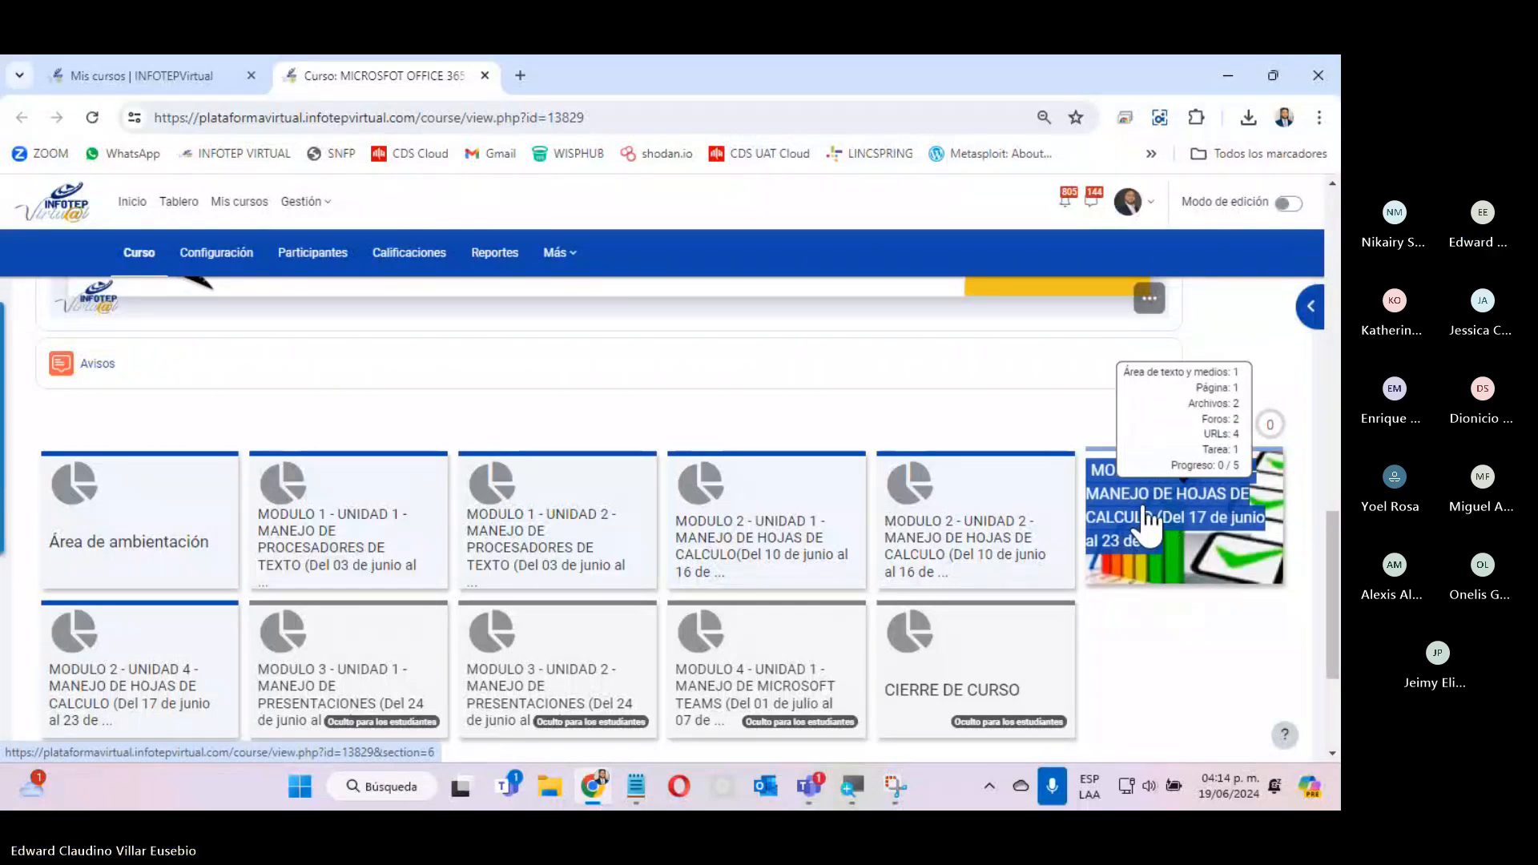
Switch to the Microsoft Teams meeting, turn on the camera, and minimize the meeting window.
{"action": "left_click", "coordinate": [804, 783]}
{"action": "left_click", "coordinate": [822, 613]}
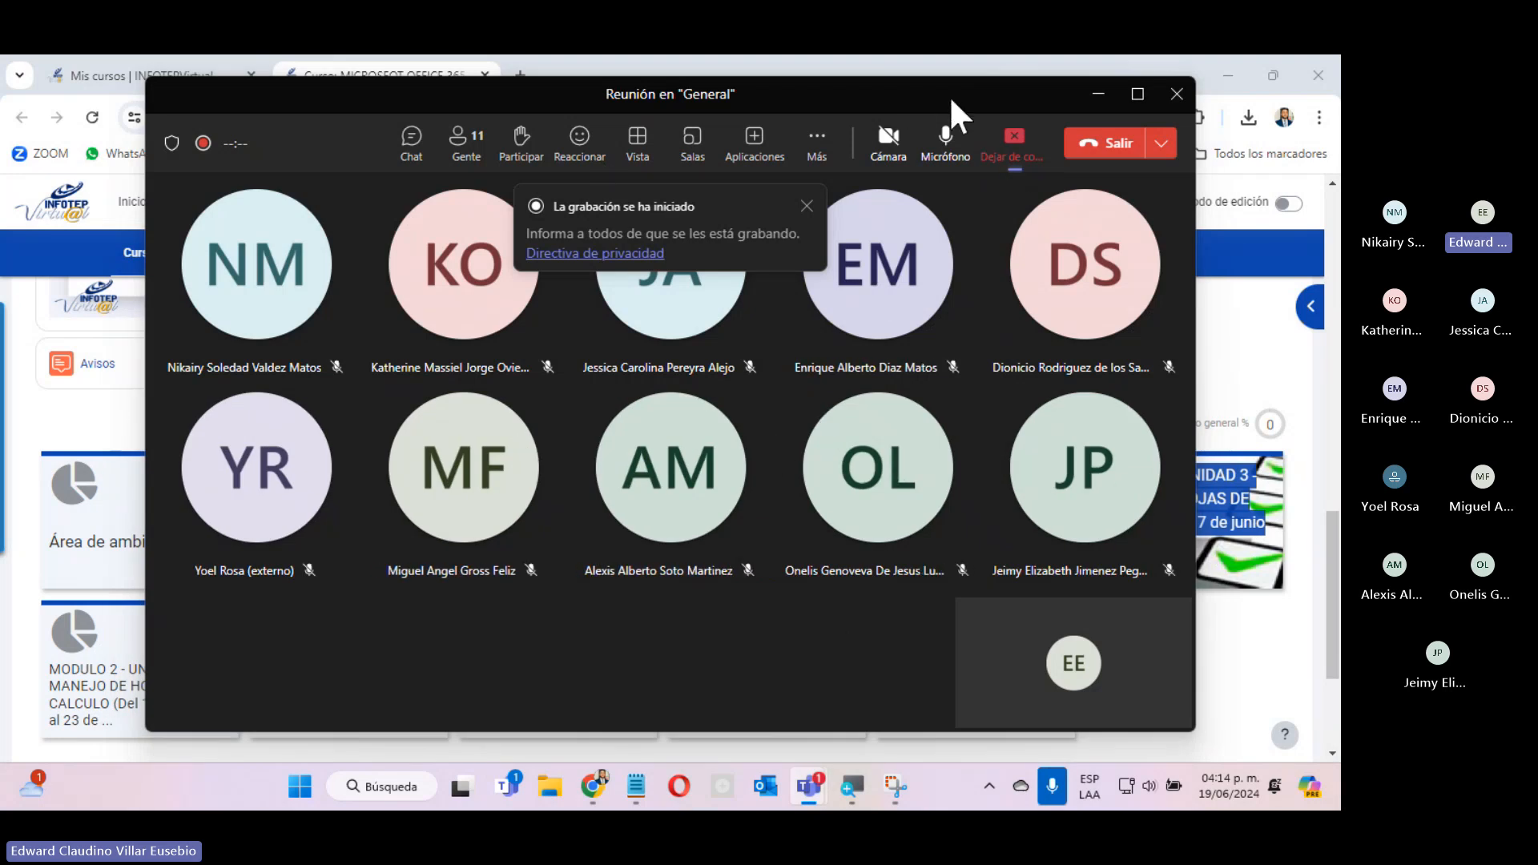
{"action": "left_click", "coordinate": [889, 138]}
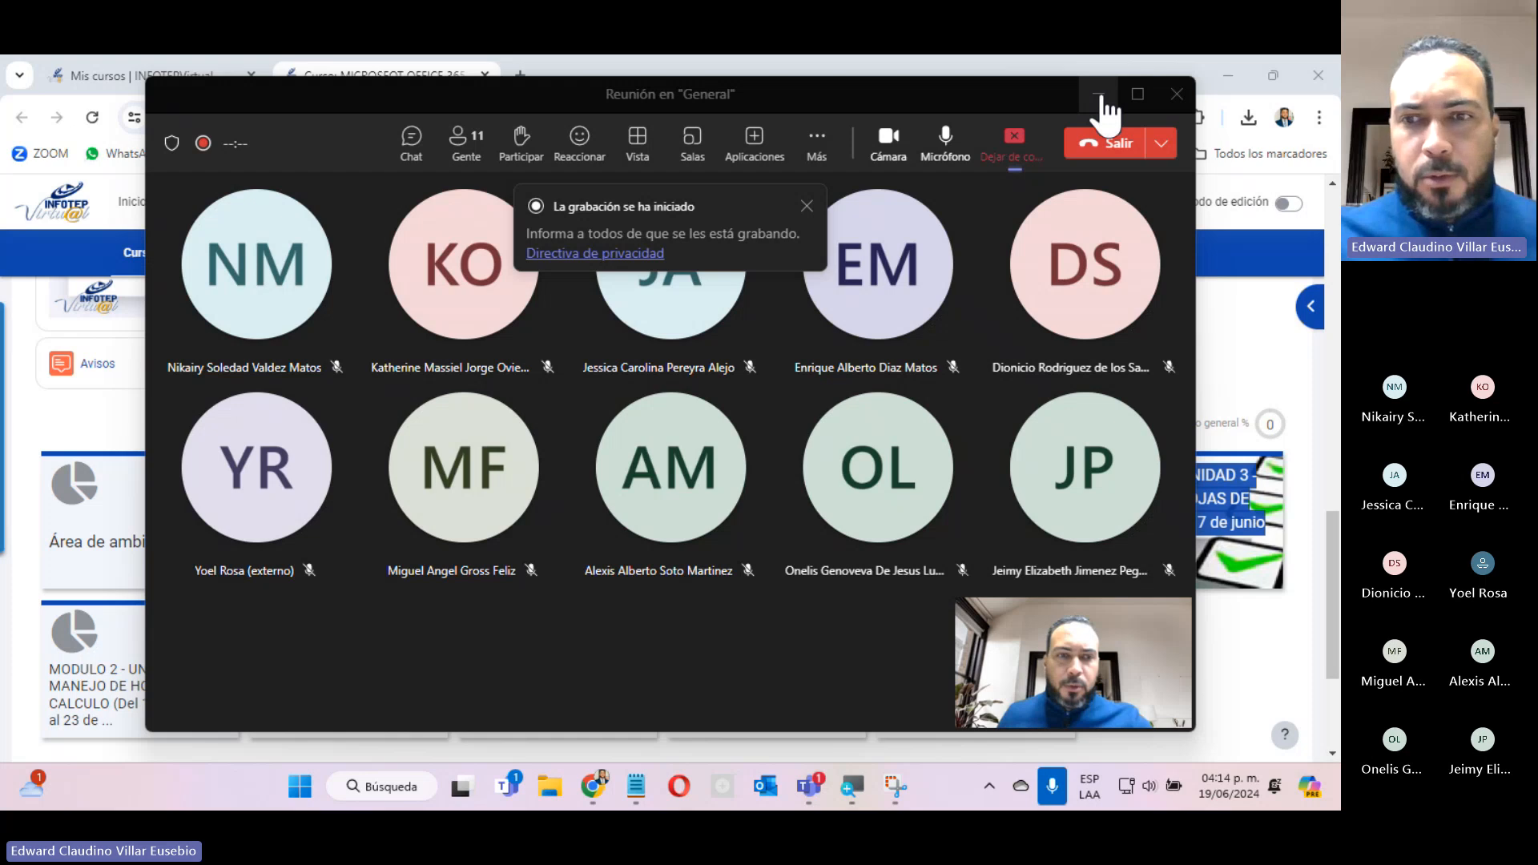
{"action": "left_click", "coordinate": [1101, 95]}
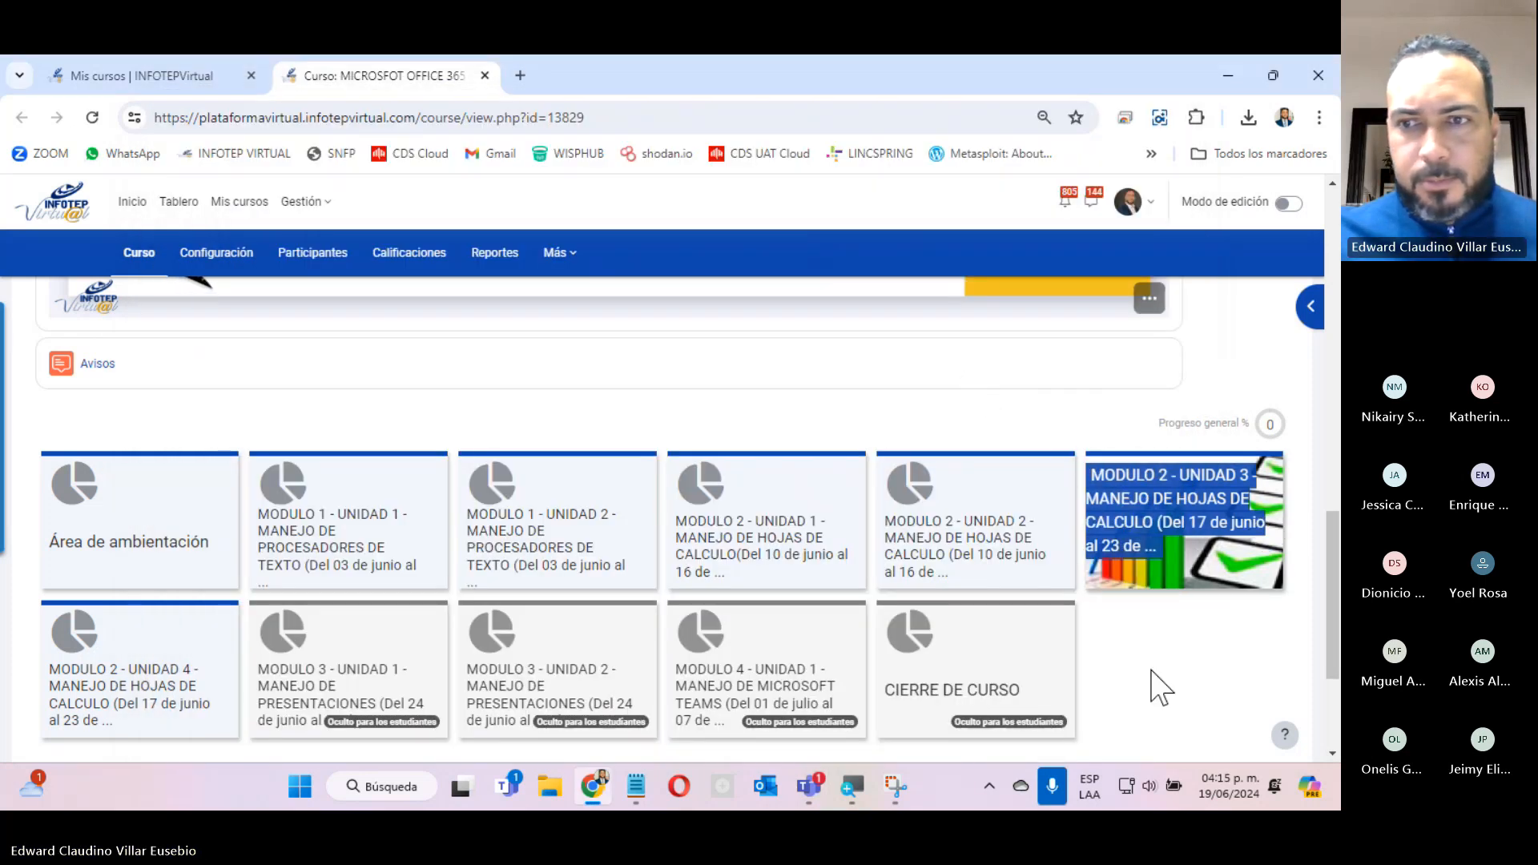
Expand the MODULO 2 - UNIDAD 3 section on spreadsheets and show its Funciones y Fórmulas resources.
{"action": "left_click", "coordinate": [1161, 572]}
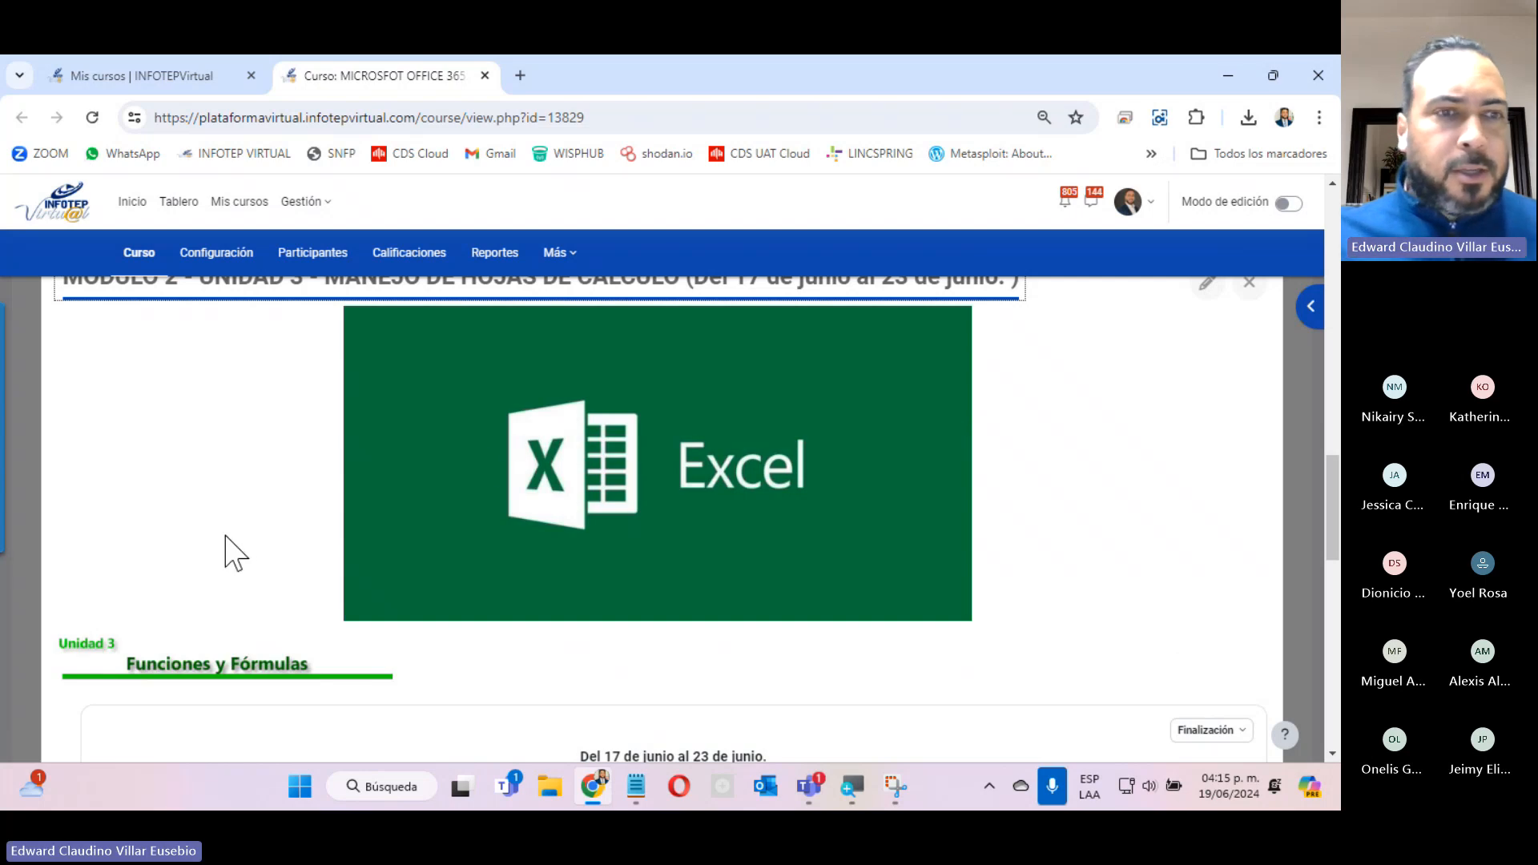
{"action": "scroll", "coordinate": [235, 552], "scroll_direction": "down", "scroll_amount": 5}
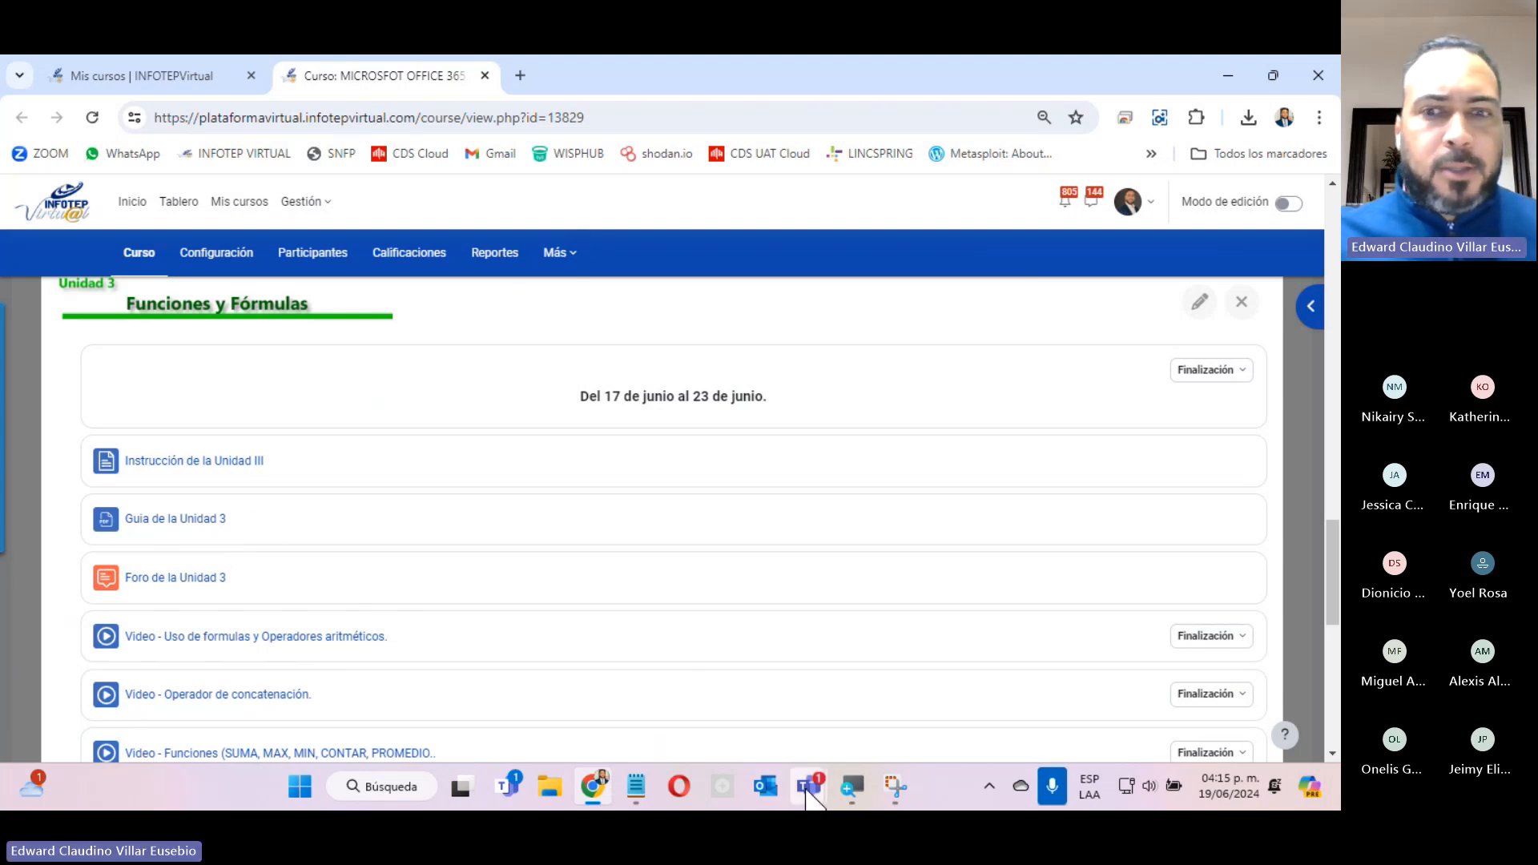
{"action": "mouse_move", "coordinate": [809, 787]}
{"action": "left_click", "coordinate": [1045, 573]}
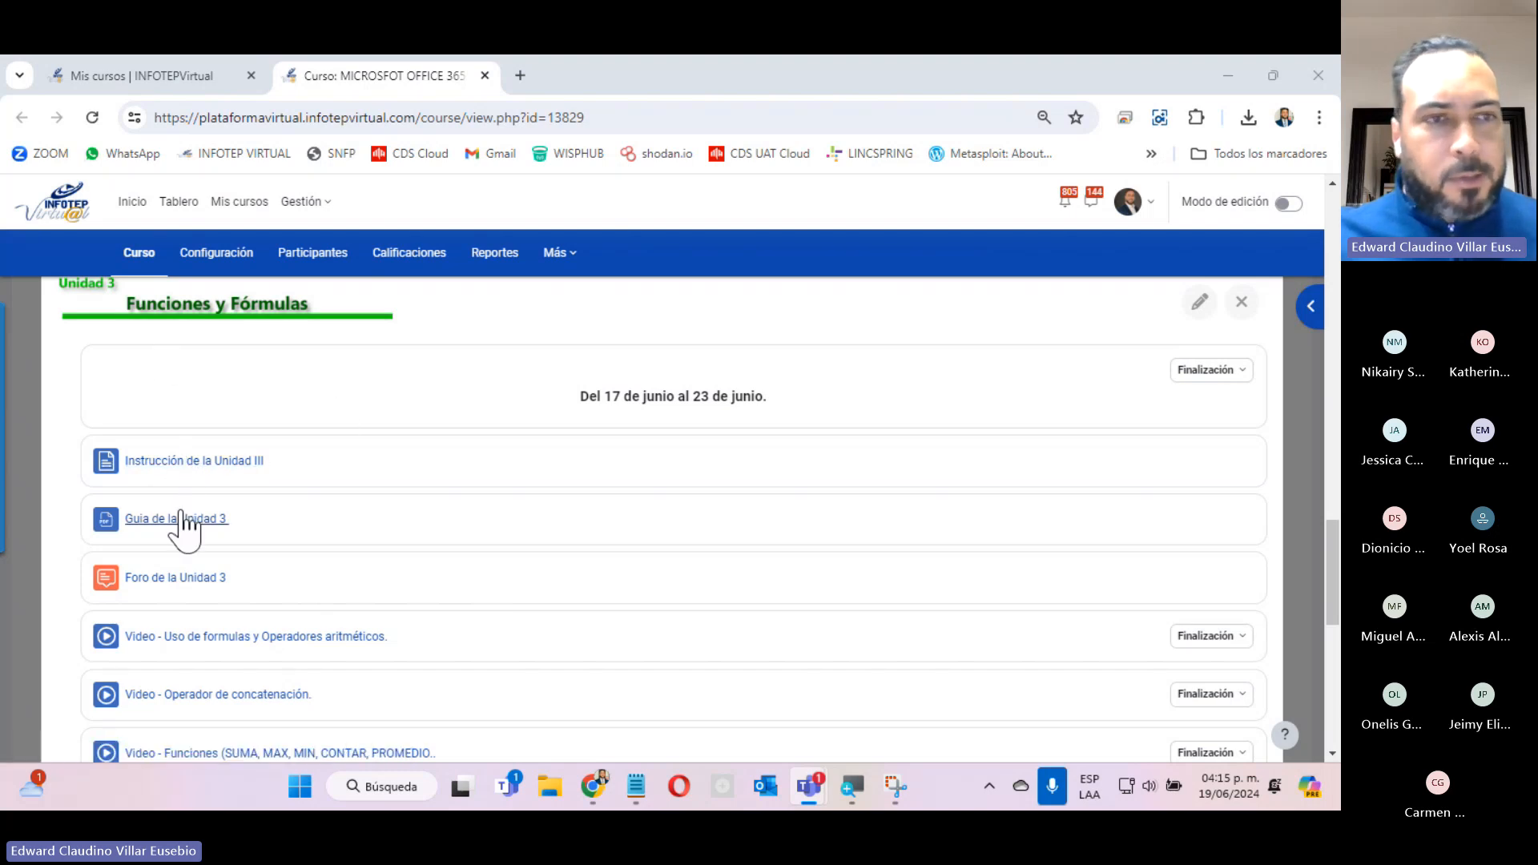
Open Instrucción de la Unidad III, Guia de la Unidad 3 and Foro de la Unidad 3 in separate new tabs.
{"action": "right_click", "coordinate": [183, 472]}
{"action": "left_click", "coordinate": [328, 197]}
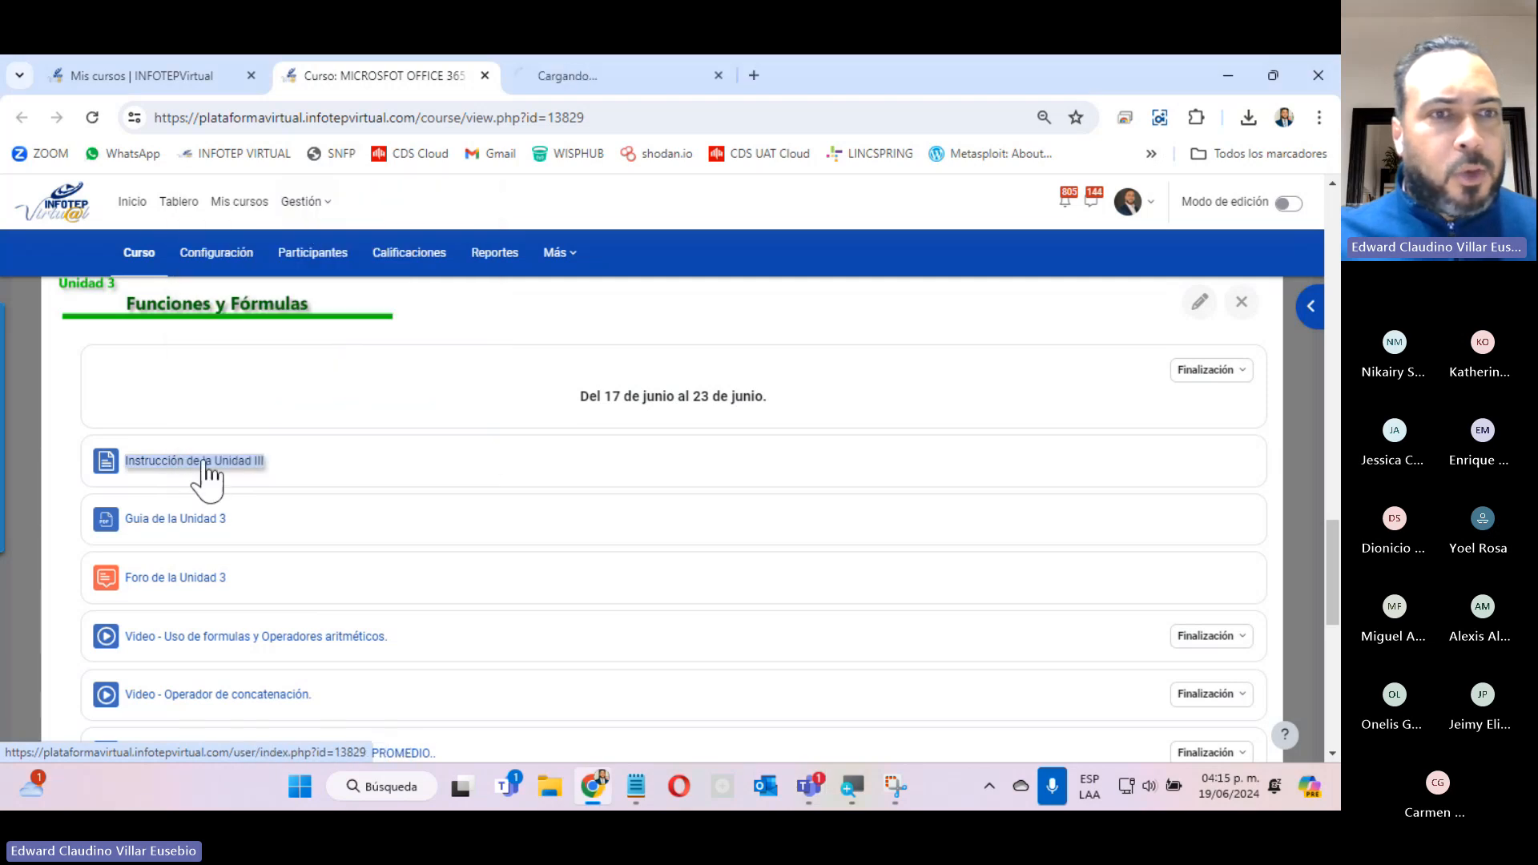
{"action": "right_click", "coordinate": [168, 521]}
{"action": "left_click", "coordinate": [277, 257]}
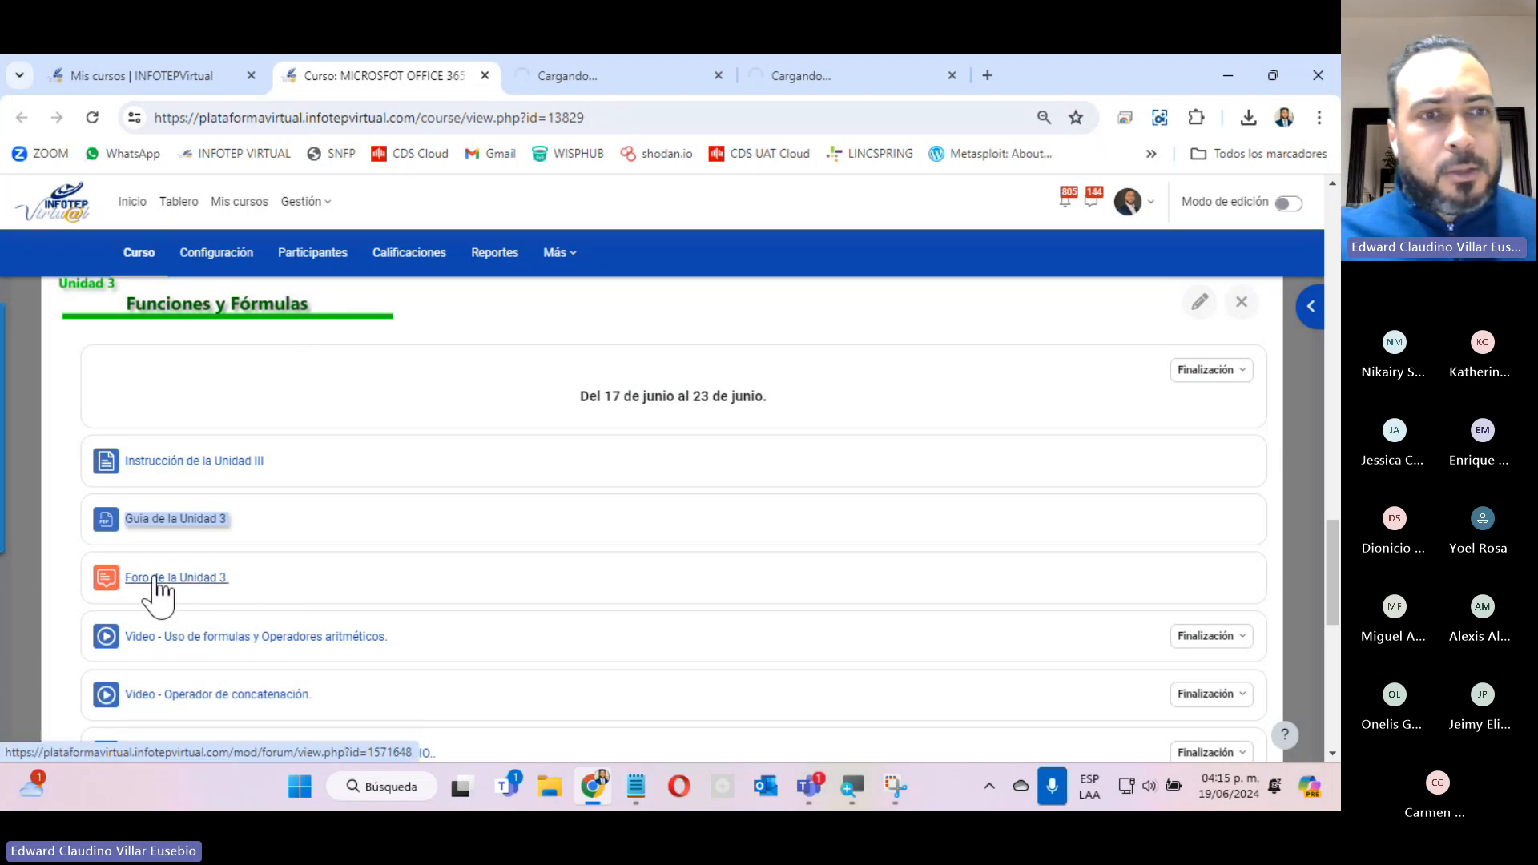
{"action": "right_click", "coordinate": [131, 581]}
{"action": "left_click", "coordinate": [258, 314]}
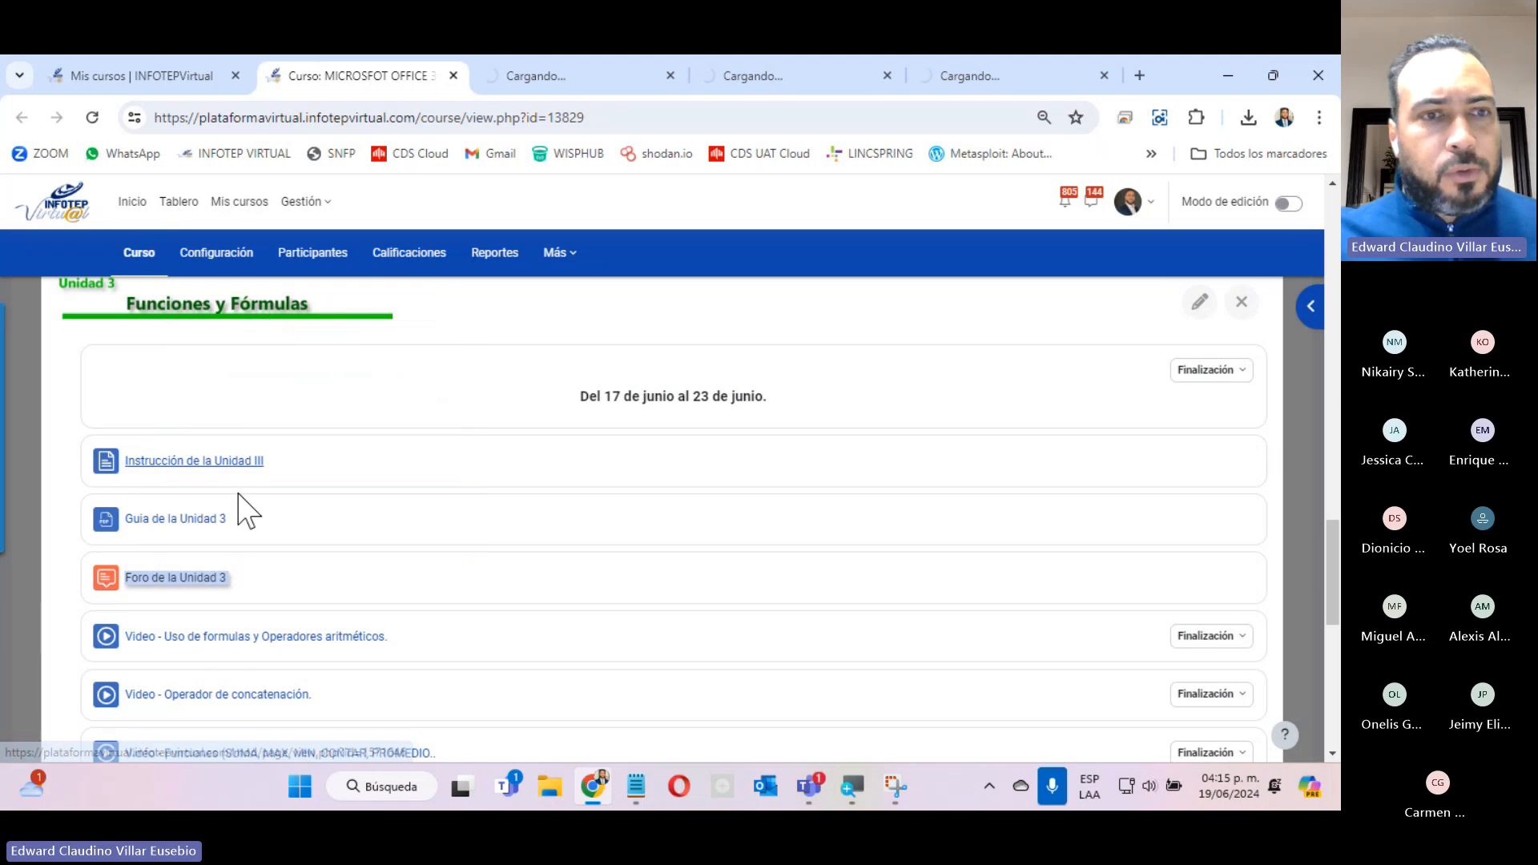
Open the three Unidad 3 videos on arithmetic operators, concatenation and functions in separate new tabs.
{"action": "scroll", "coordinate": [234, 650], "scroll_direction": "down", "scroll_amount": 5}
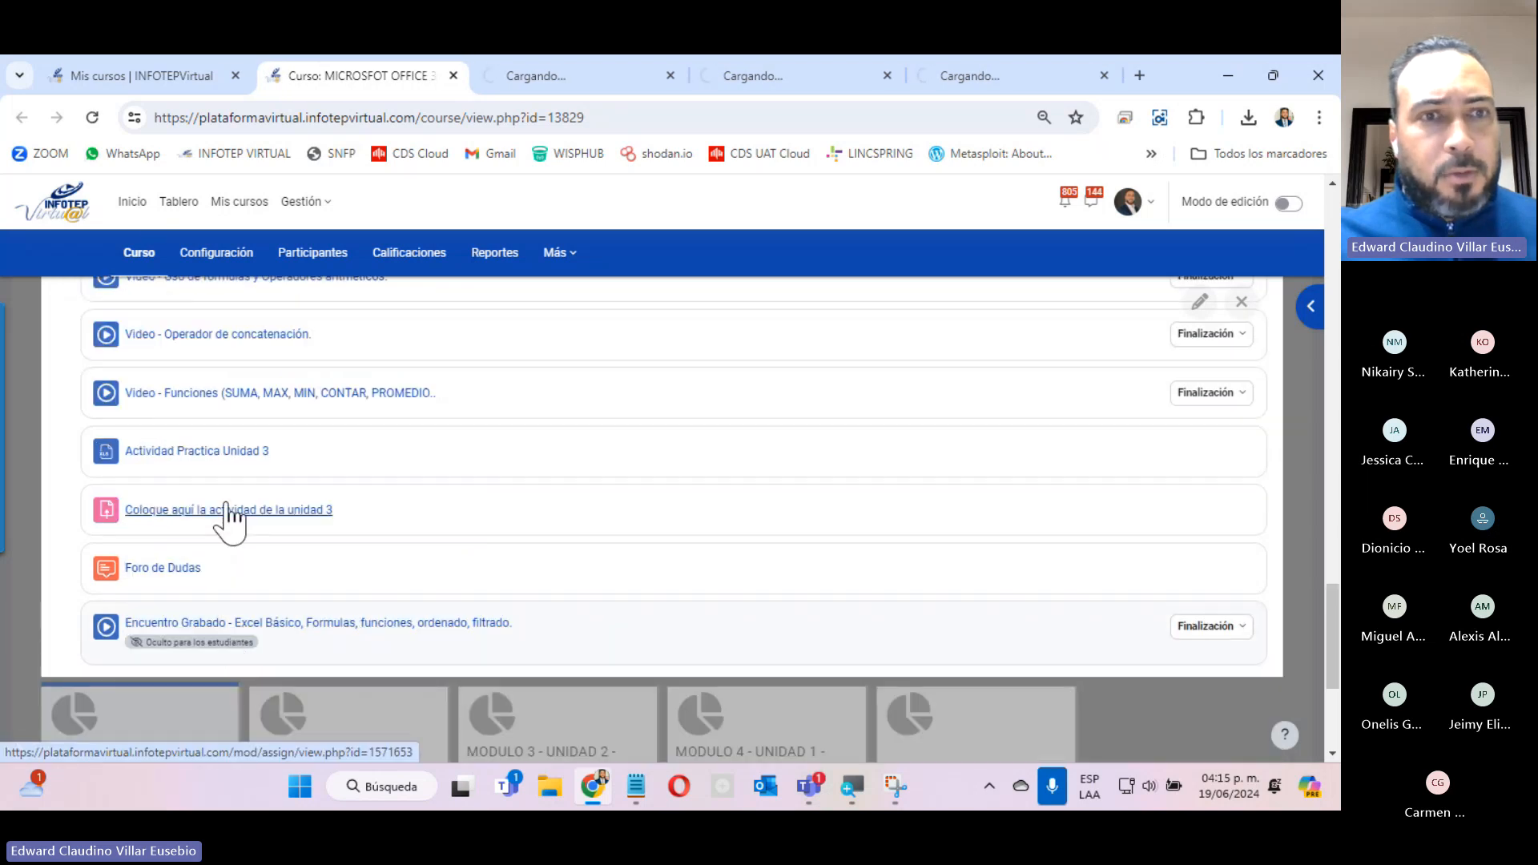
{"action": "scroll", "coordinate": [227, 519], "scroll_direction": "up", "scroll_amount": 5}
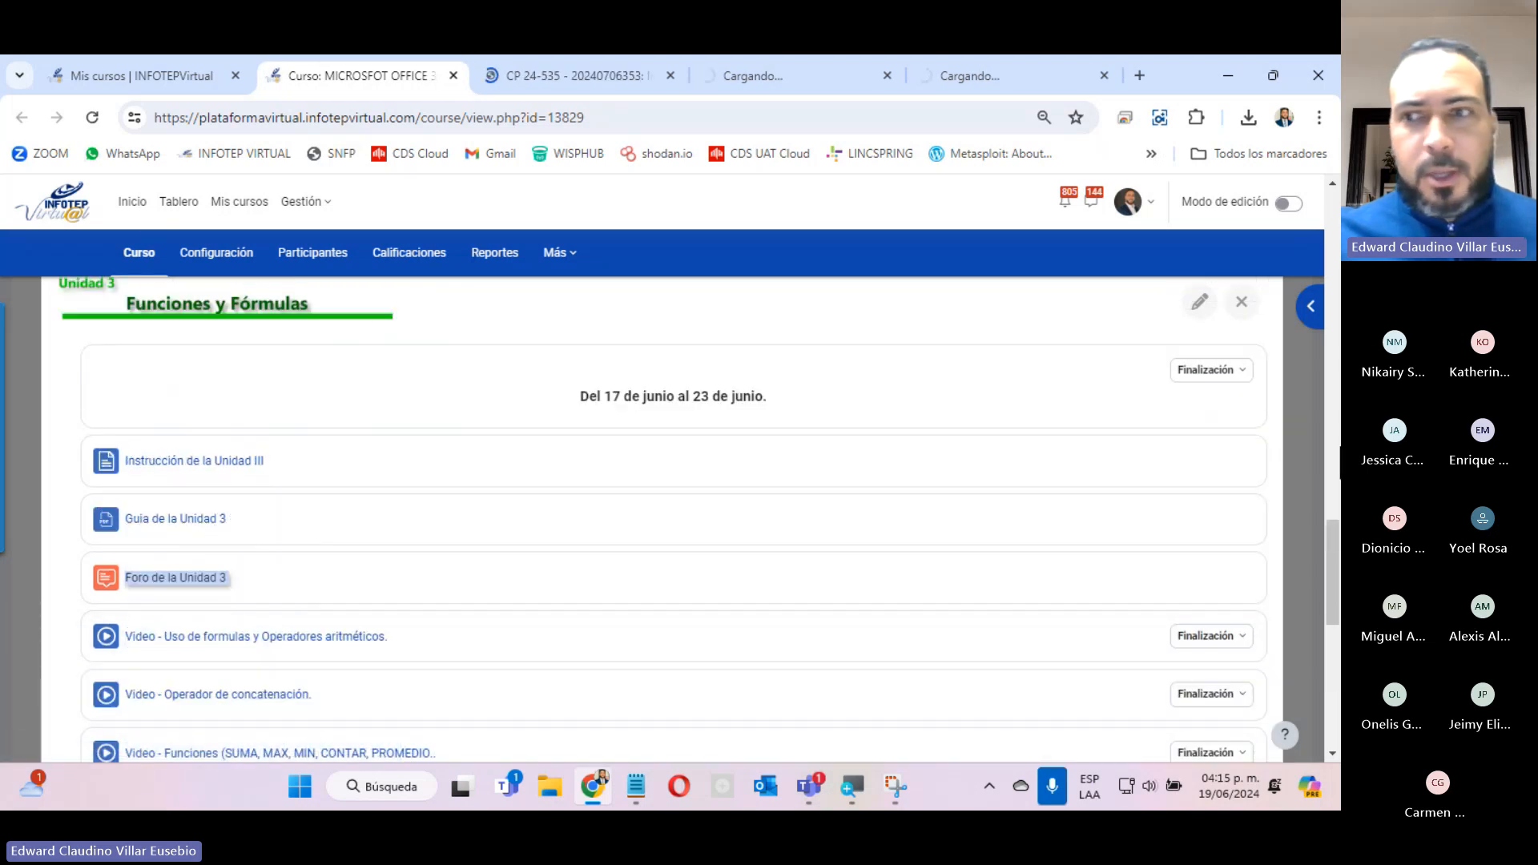
{"action": "left_click_drag", "start_coordinate": [1332, 578], "coordinate": [1329, 610]}
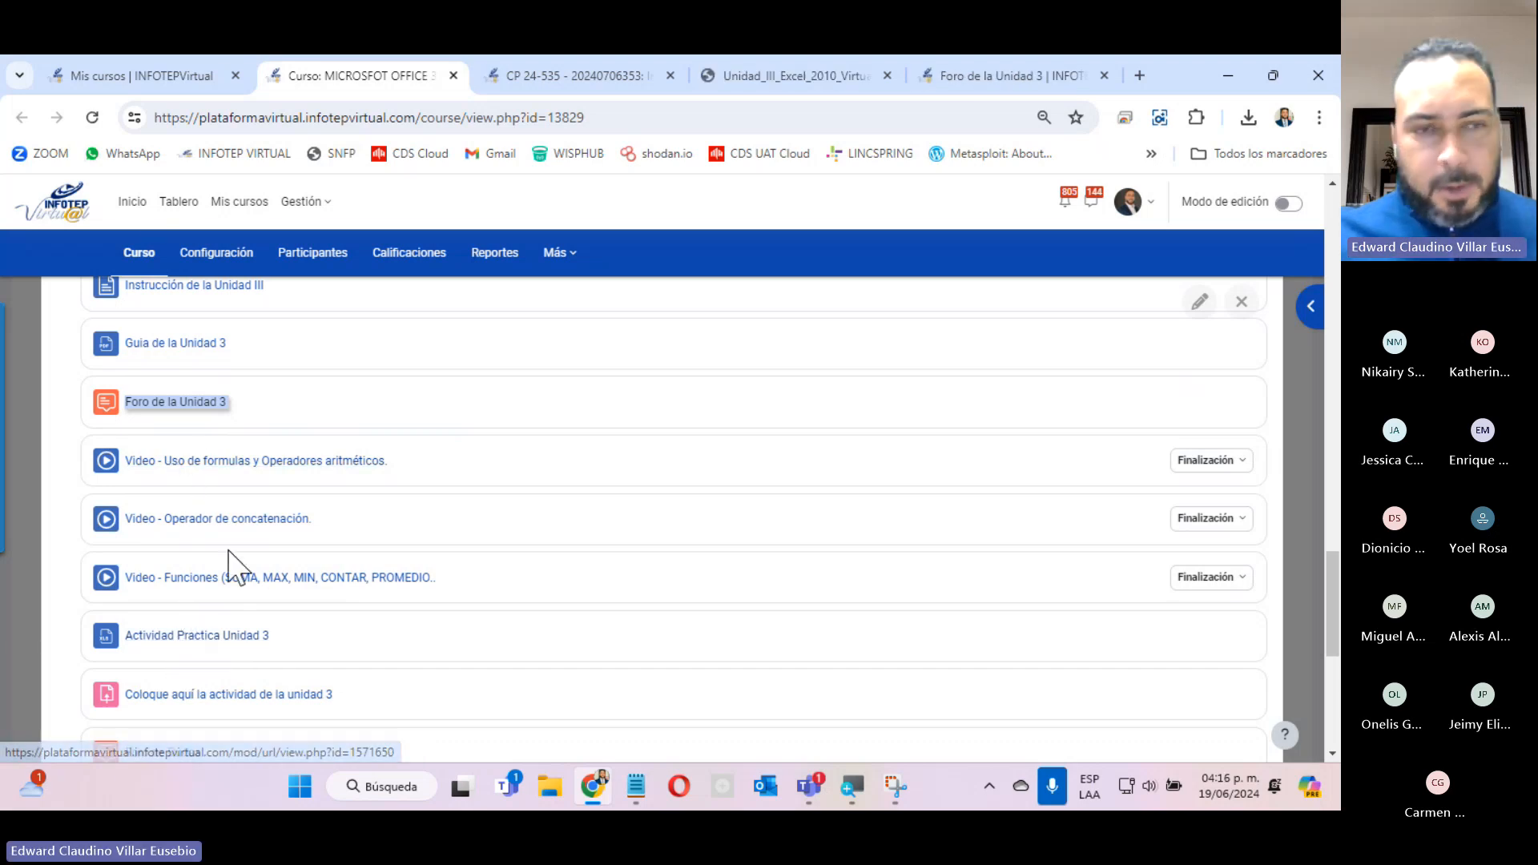
{"action": "right_click", "coordinate": [278, 464]}
{"action": "left_click", "coordinate": [352, 198]}
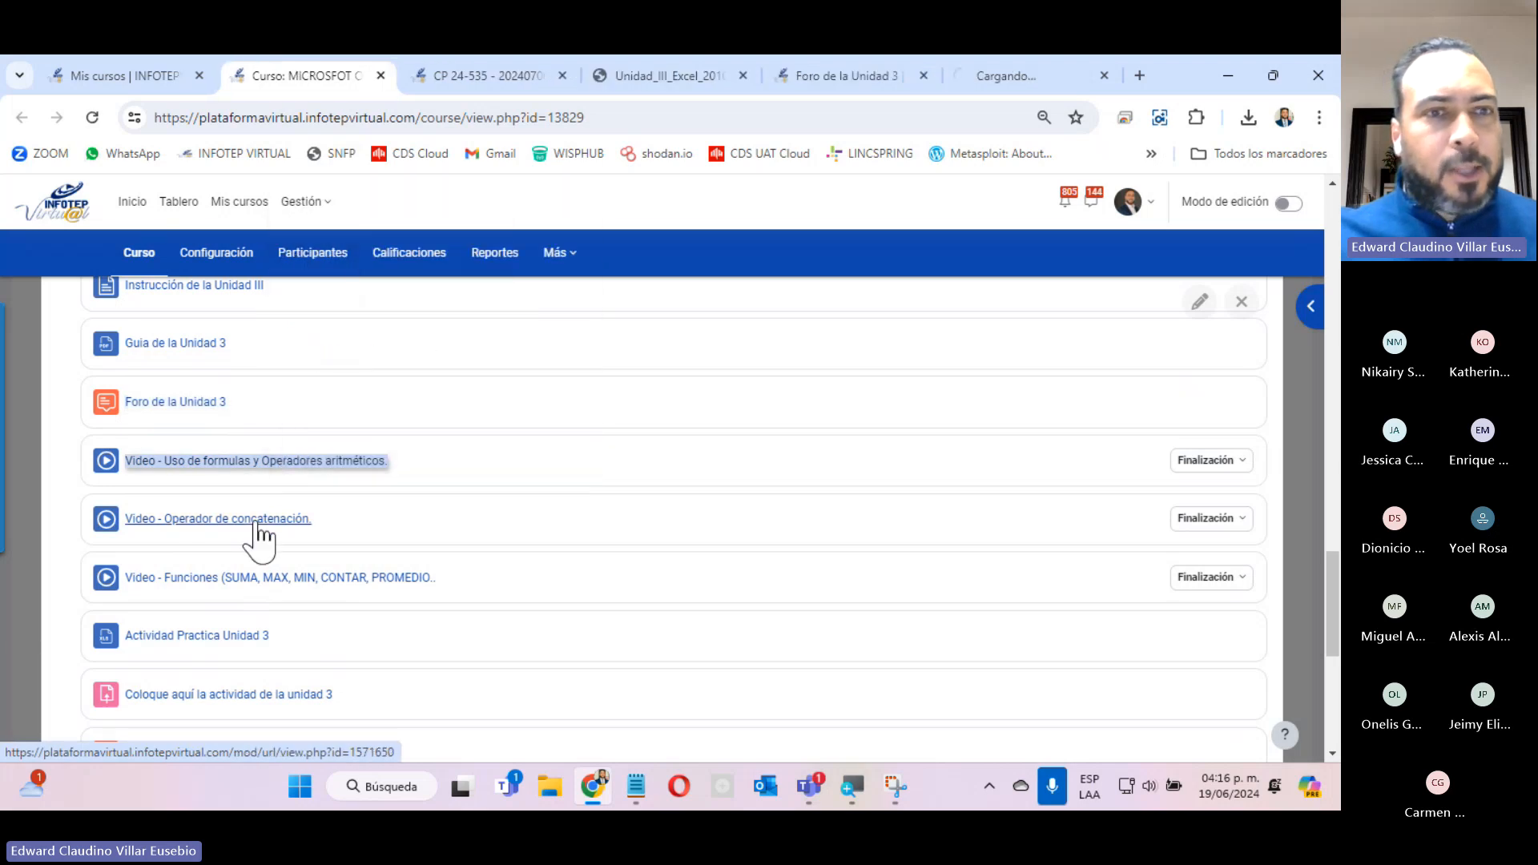
{"action": "right_click", "coordinate": [233, 520]}
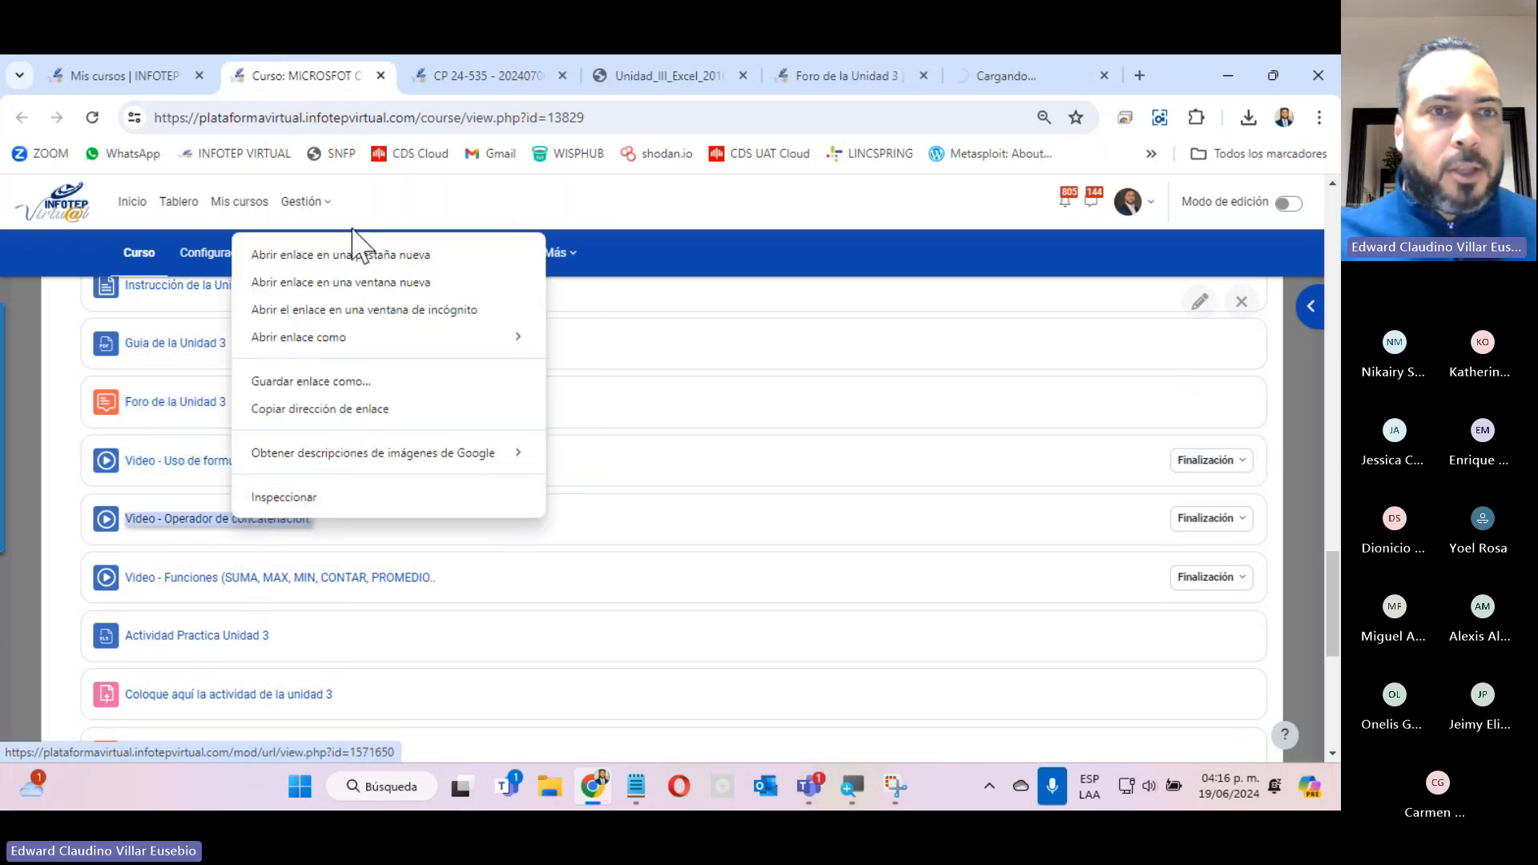
{"action": "left_click", "coordinate": [344, 255]}
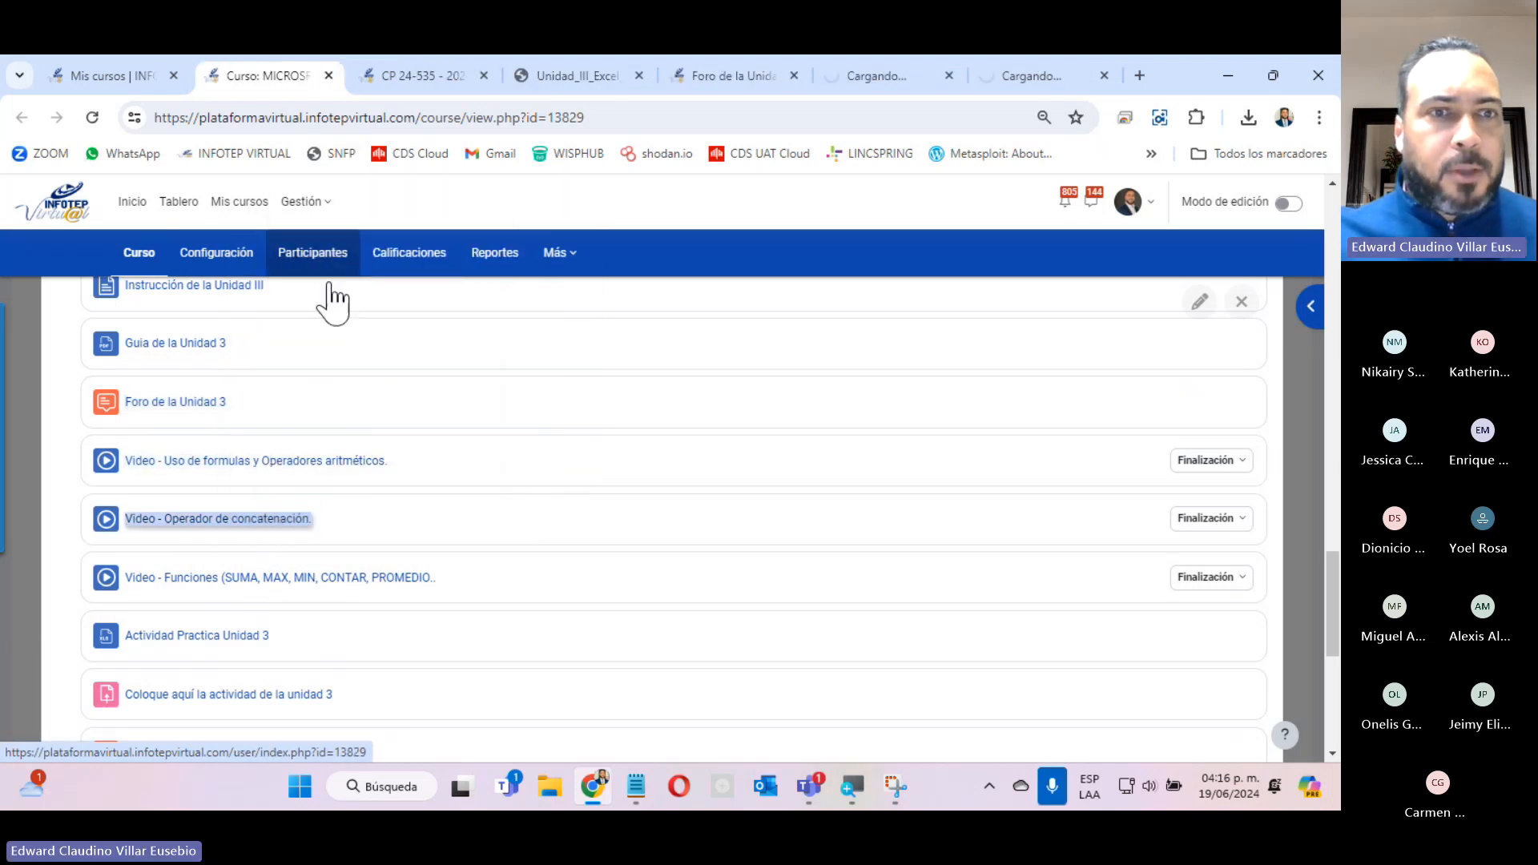
{"action": "right_click", "coordinate": [233, 578]}
{"action": "left_click", "coordinate": [388, 315]}
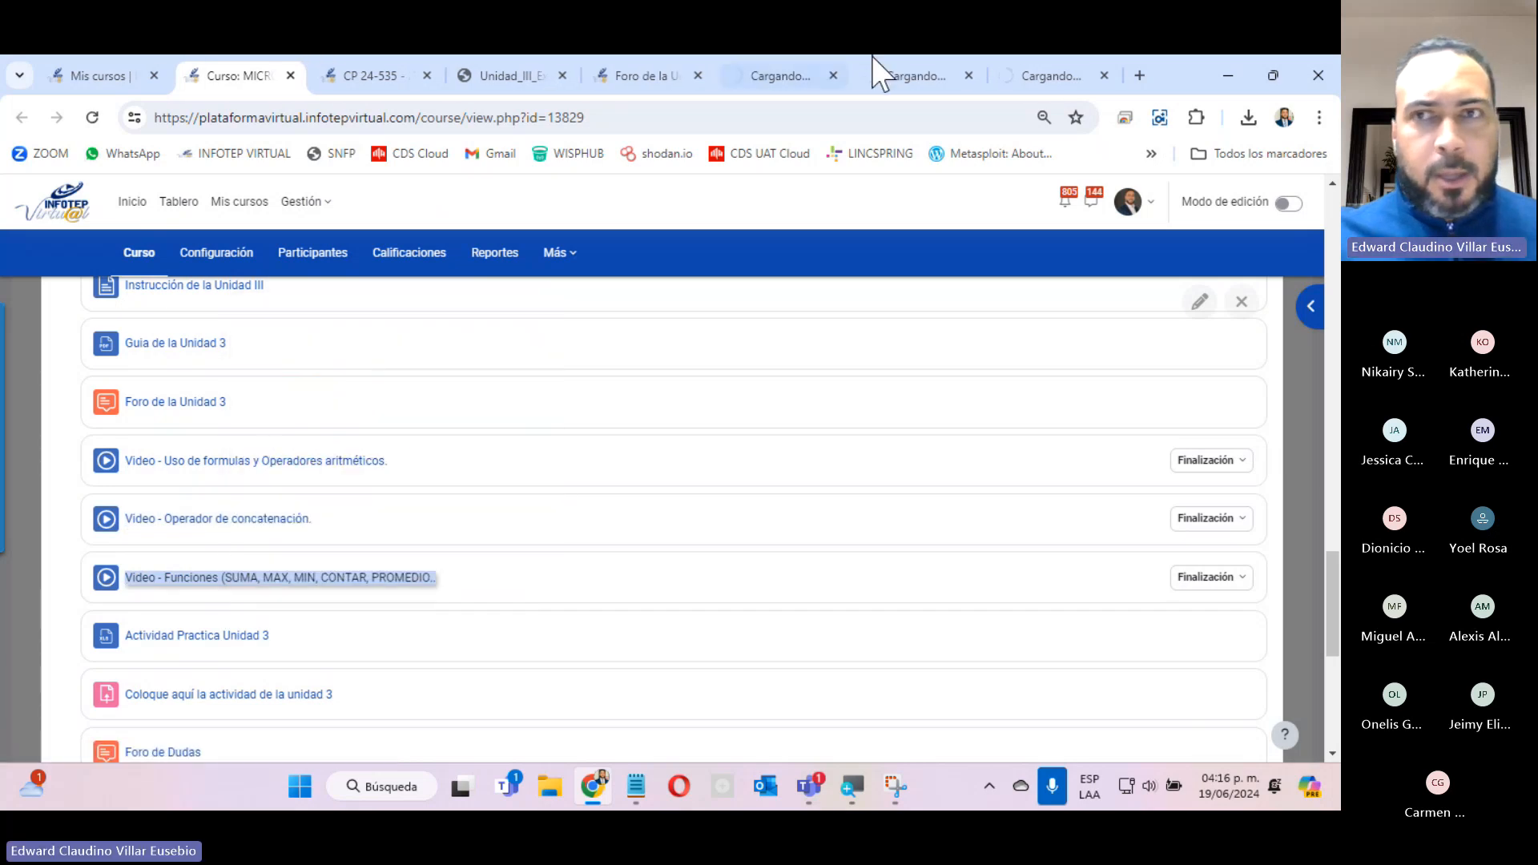
Download the Actividad Practica Unidad 3 workbook and look over the remaining resources of the unit.
{"action": "left_click", "coordinate": [240, 636]}
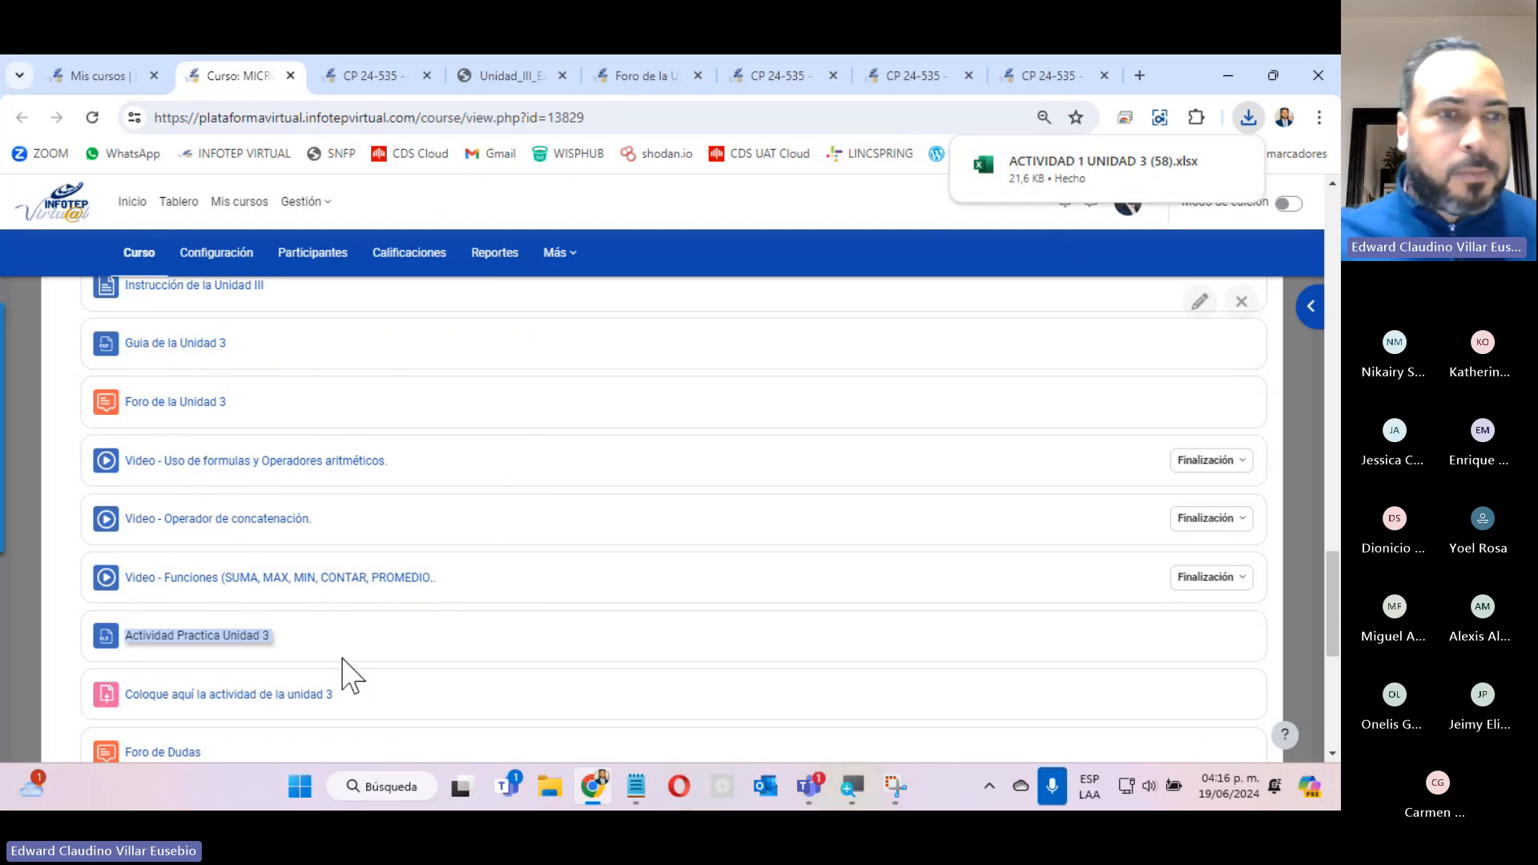
{"action": "scroll", "coordinate": [359, 667], "scroll_direction": "down", "scroll_amount": 5}
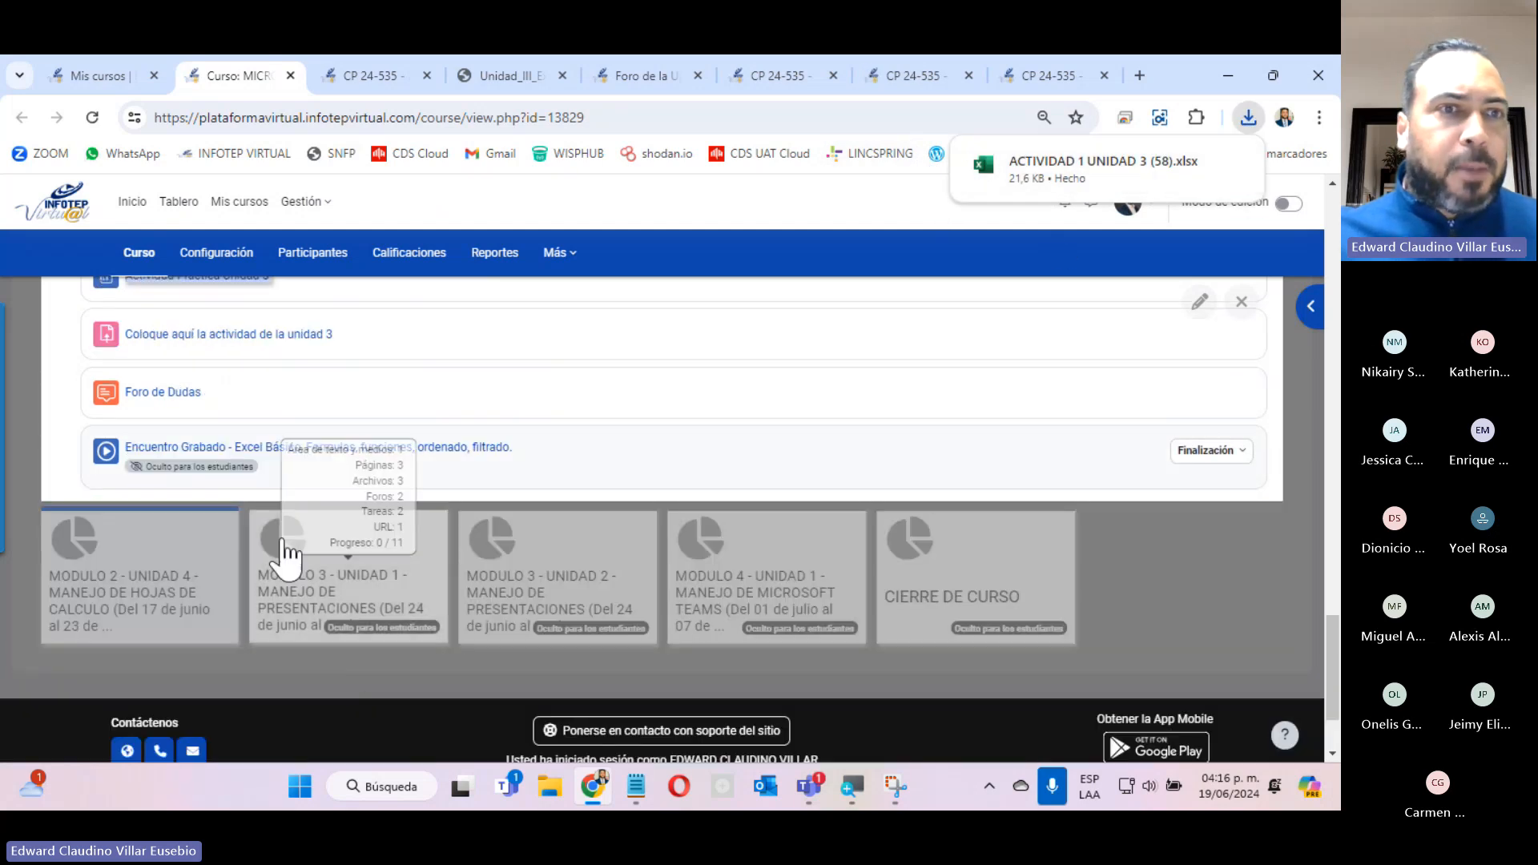
{"action": "scroll", "coordinate": [232, 344], "scroll_direction": "up", "scroll_amount": 5}
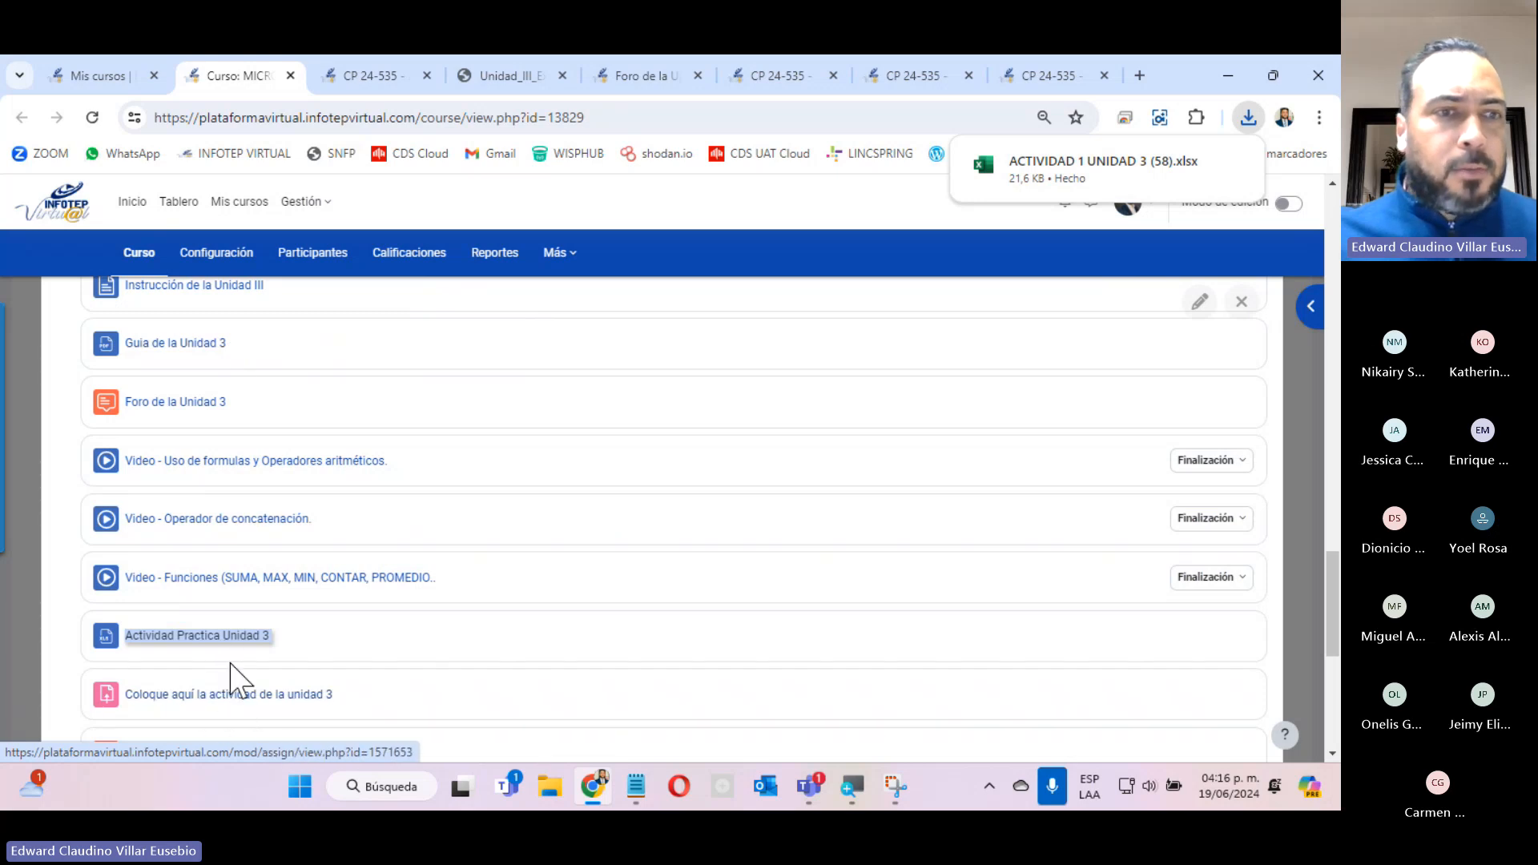
Look over the unit's remaining resources, and show the Las Formulas section of the Instrucción de la Unidad III page.
{"action": "scroll", "coordinate": [213, 663], "scroll_direction": "down", "scroll_amount": 5}
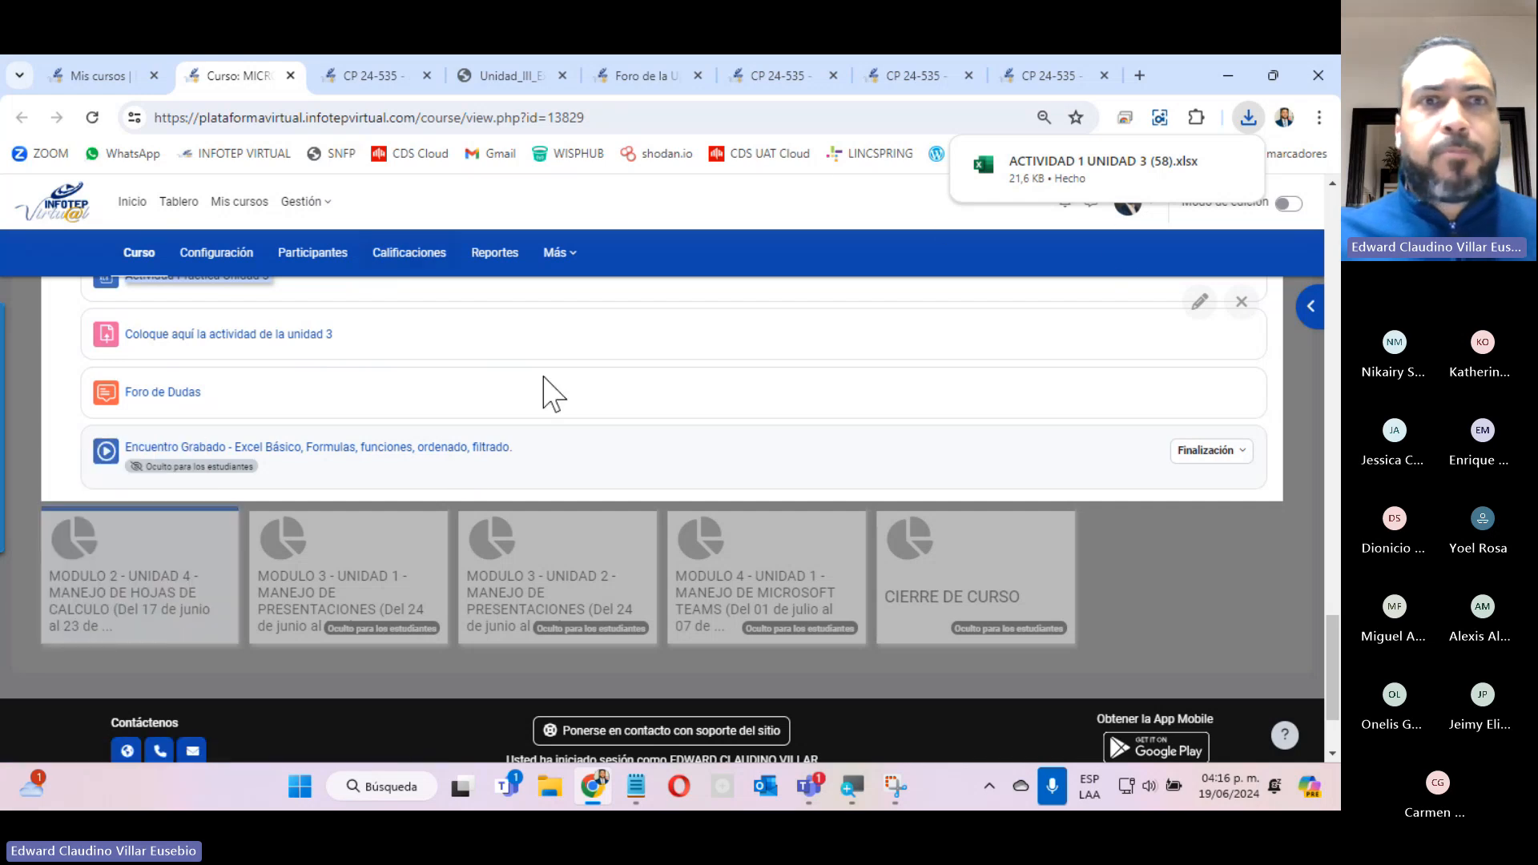
{"action": "left_click", "coordinate": [364, 77]}
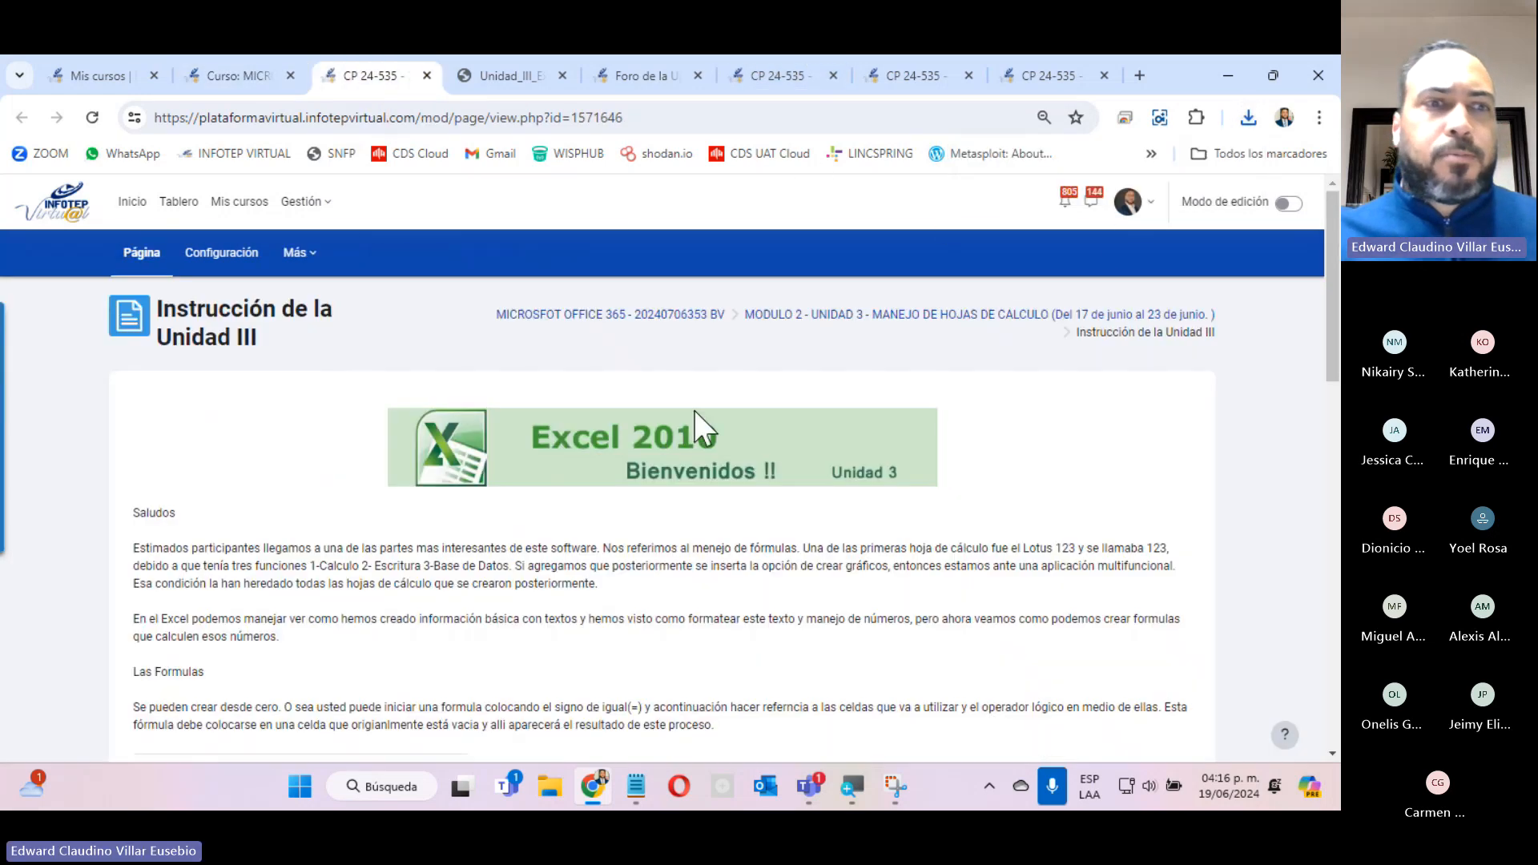
{"action": "scroll", "coordinate": [696, 414], "scroll_direction": "down", "scroll_amount": 5}
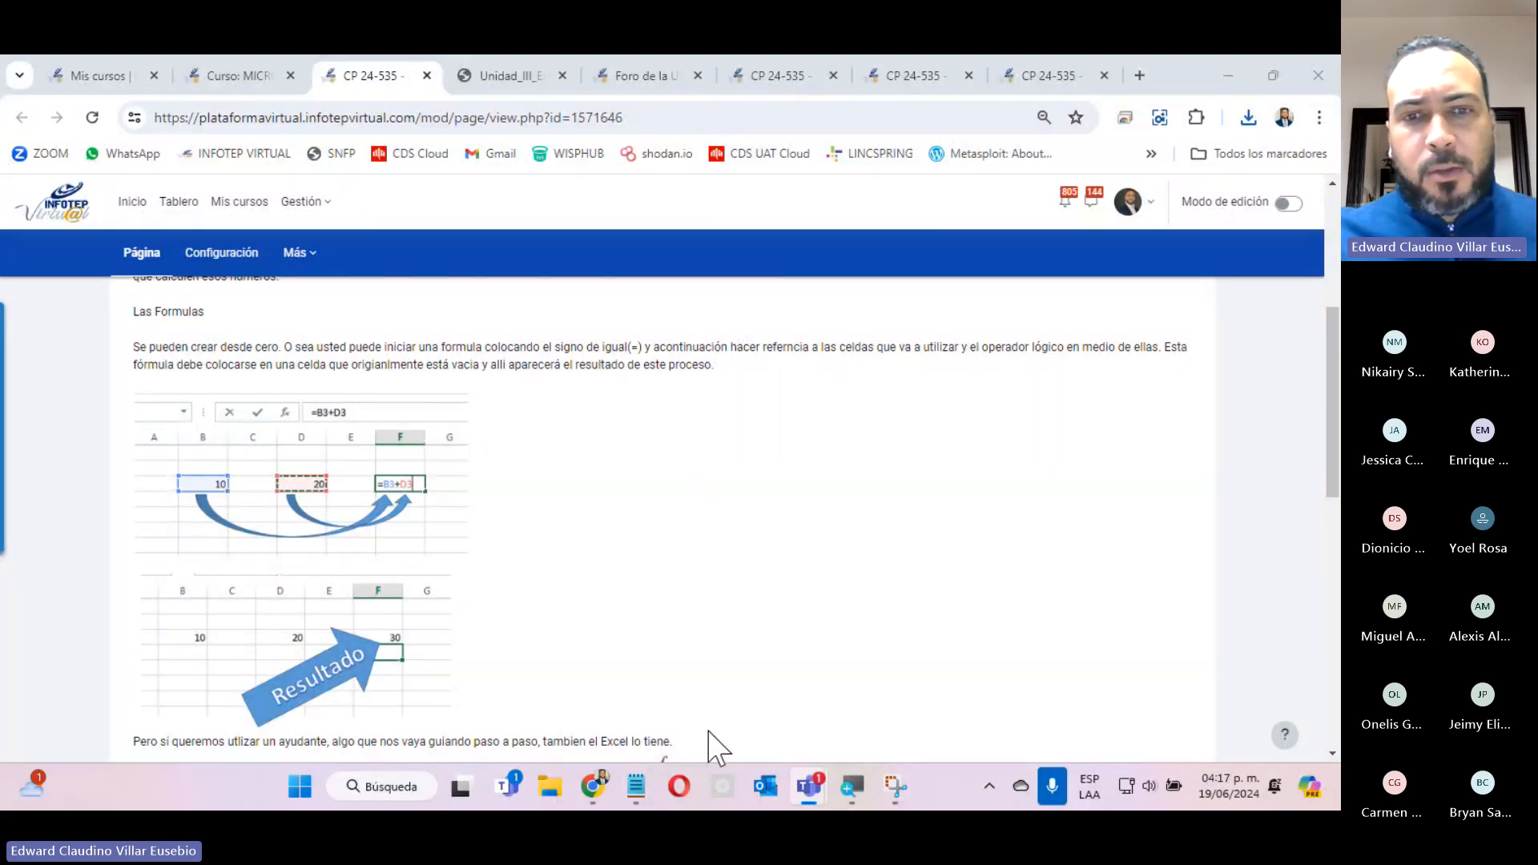
Start Excel and create a blank workbook.
{"action": "left_click", "coordinate": [293, 801]}
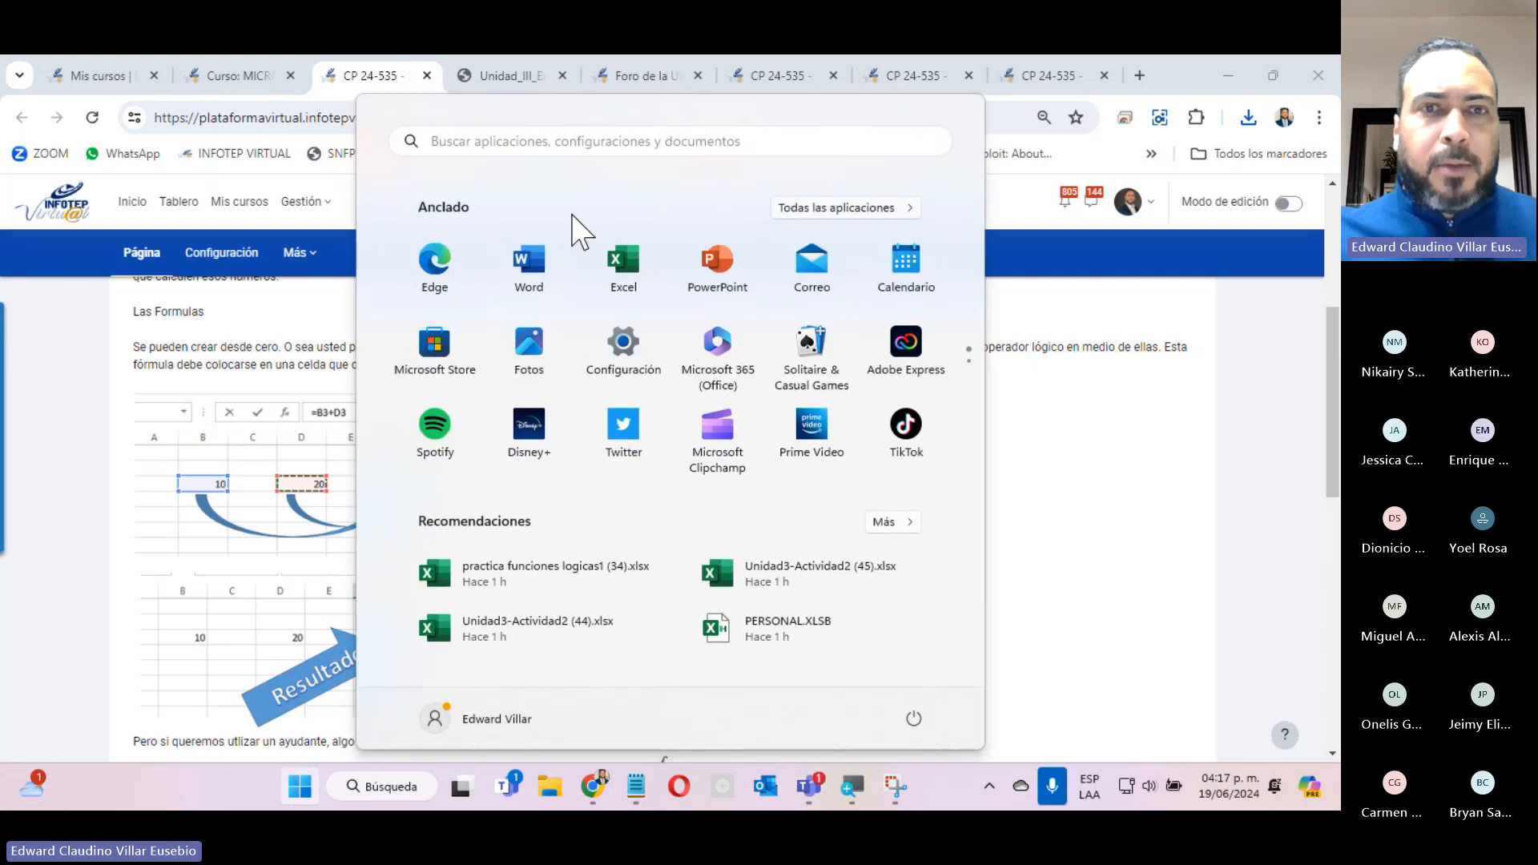
{"action": "left_click", "coordinate": [626, 276]}
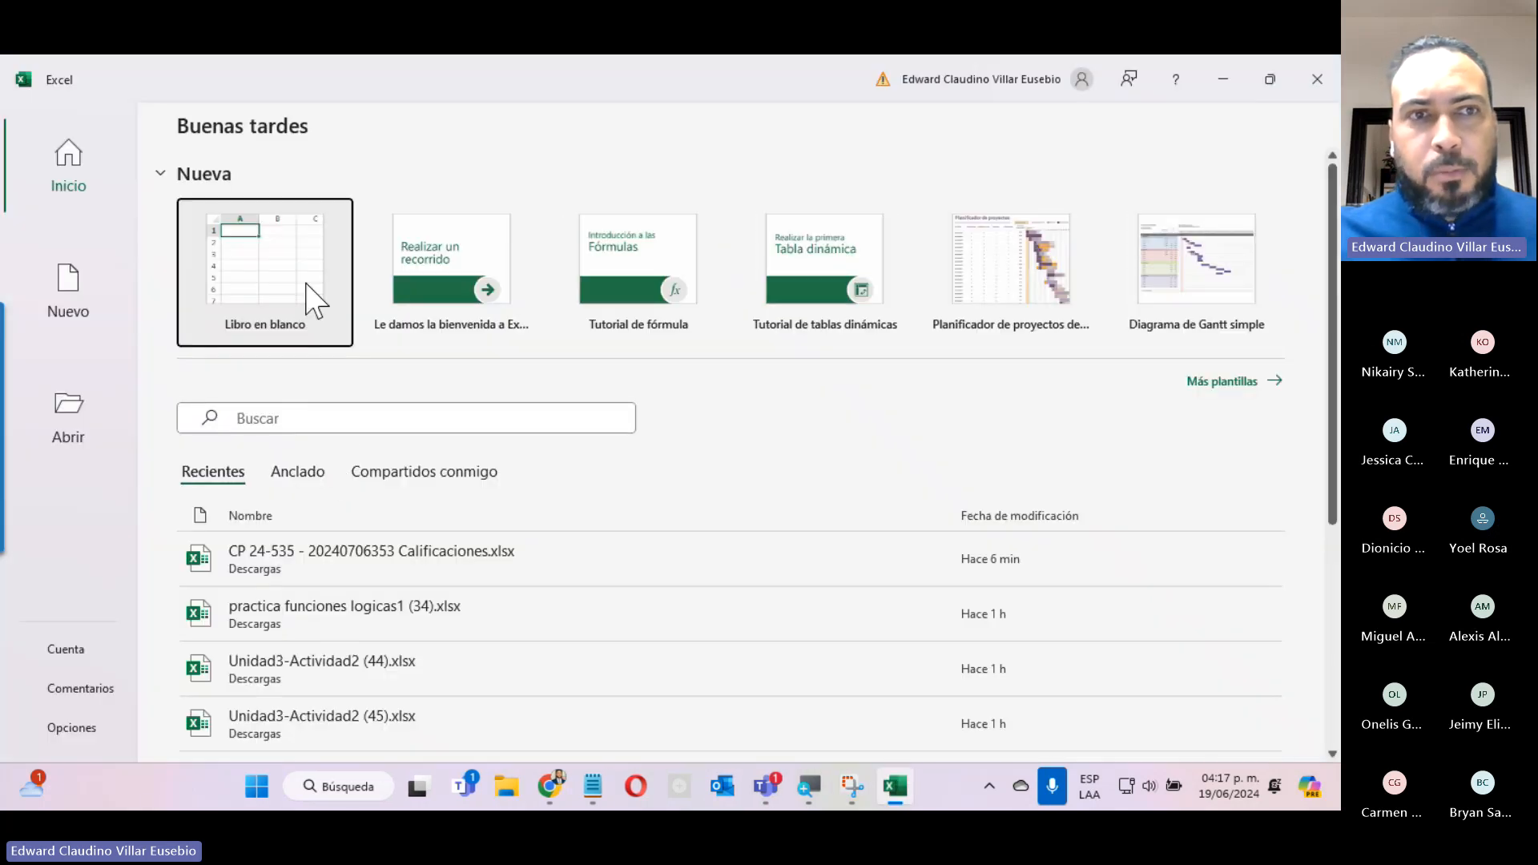
{"action": "left_click", "coordinate": [310, 295]}
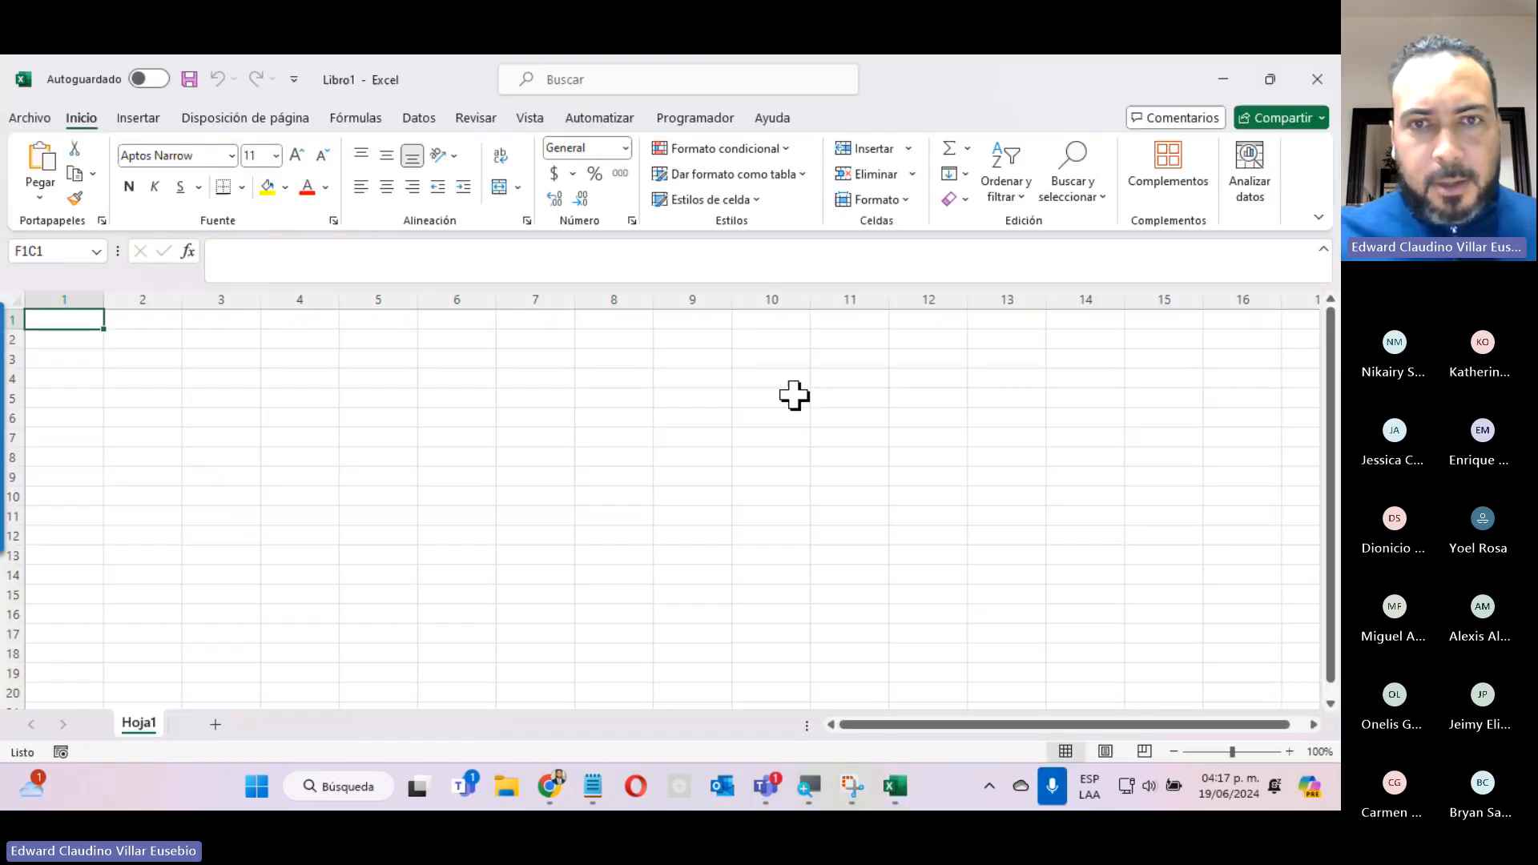
Enter the values 5 and 10 in row 3, columns 5 and 6.
{"action": "left_click", "coordinate": [344, 412]}
{"action": "left_click", "coordinate": [390, 360]}
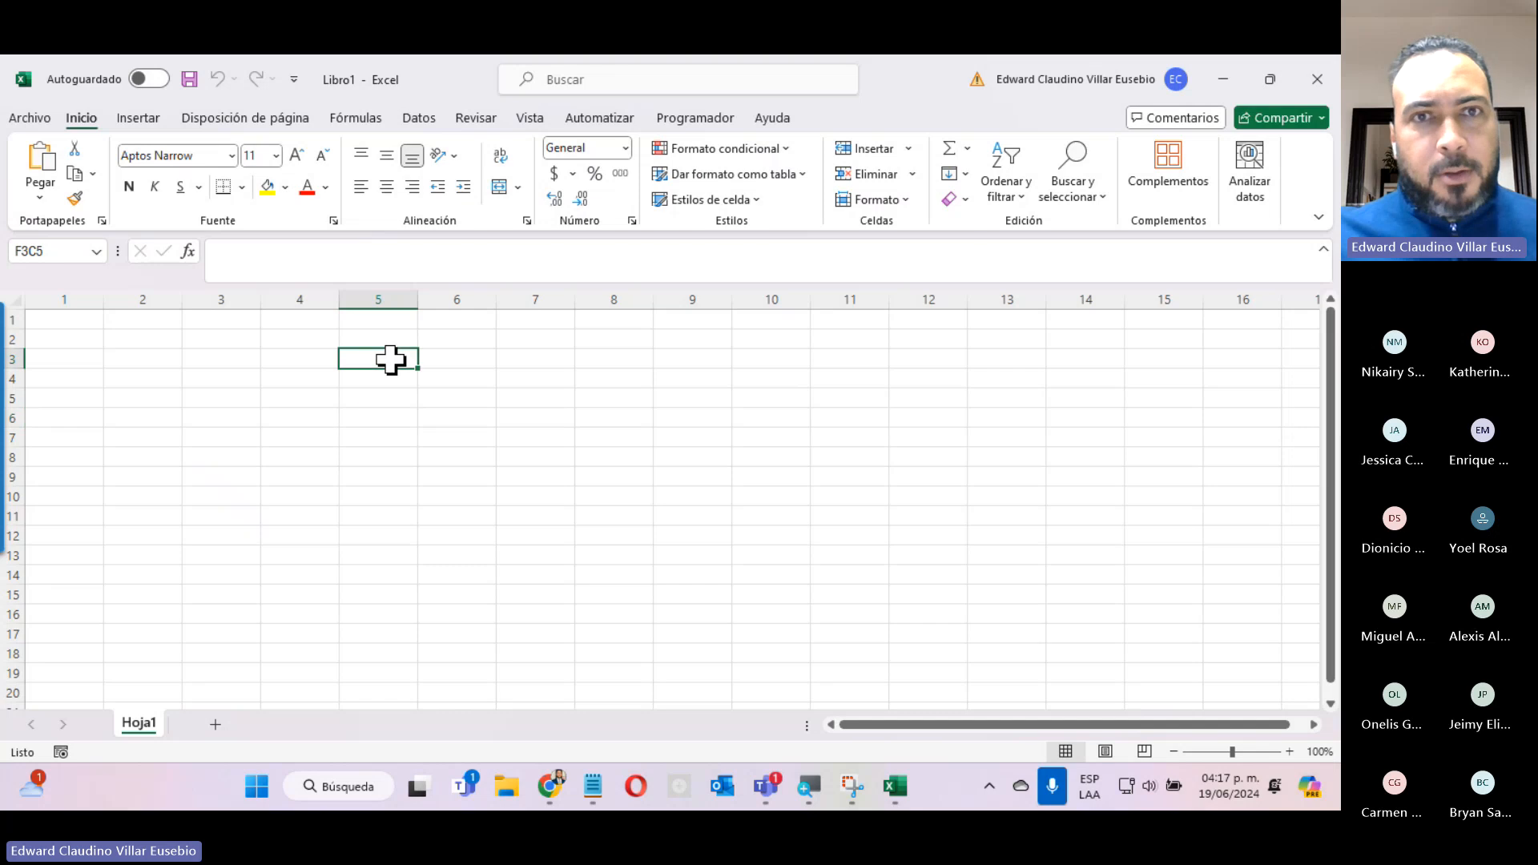
{"action": "type", "text": "5"}
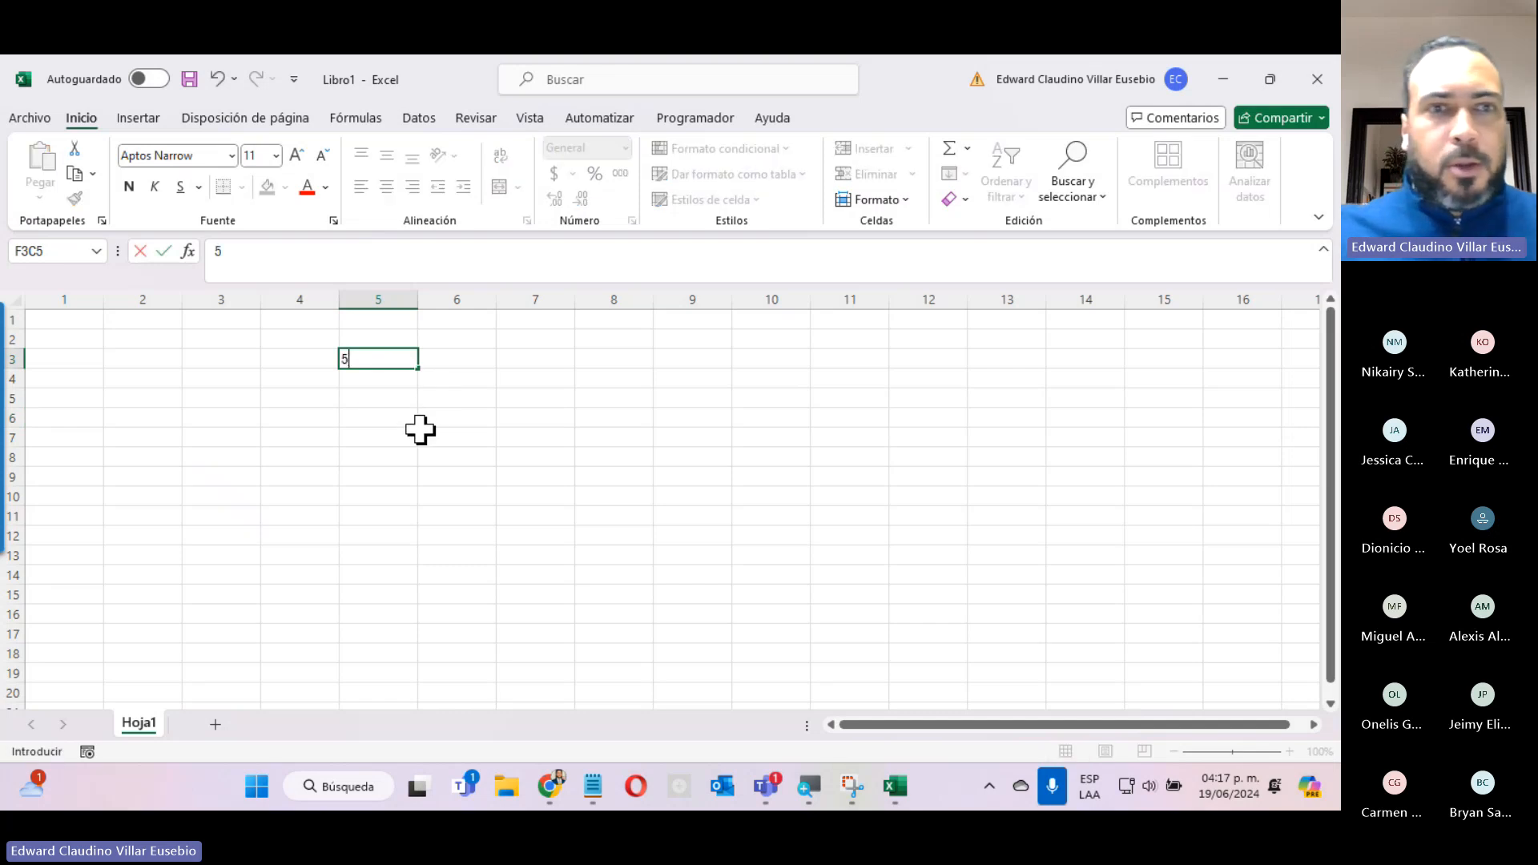
{"action": "key", "text": "Tab"}
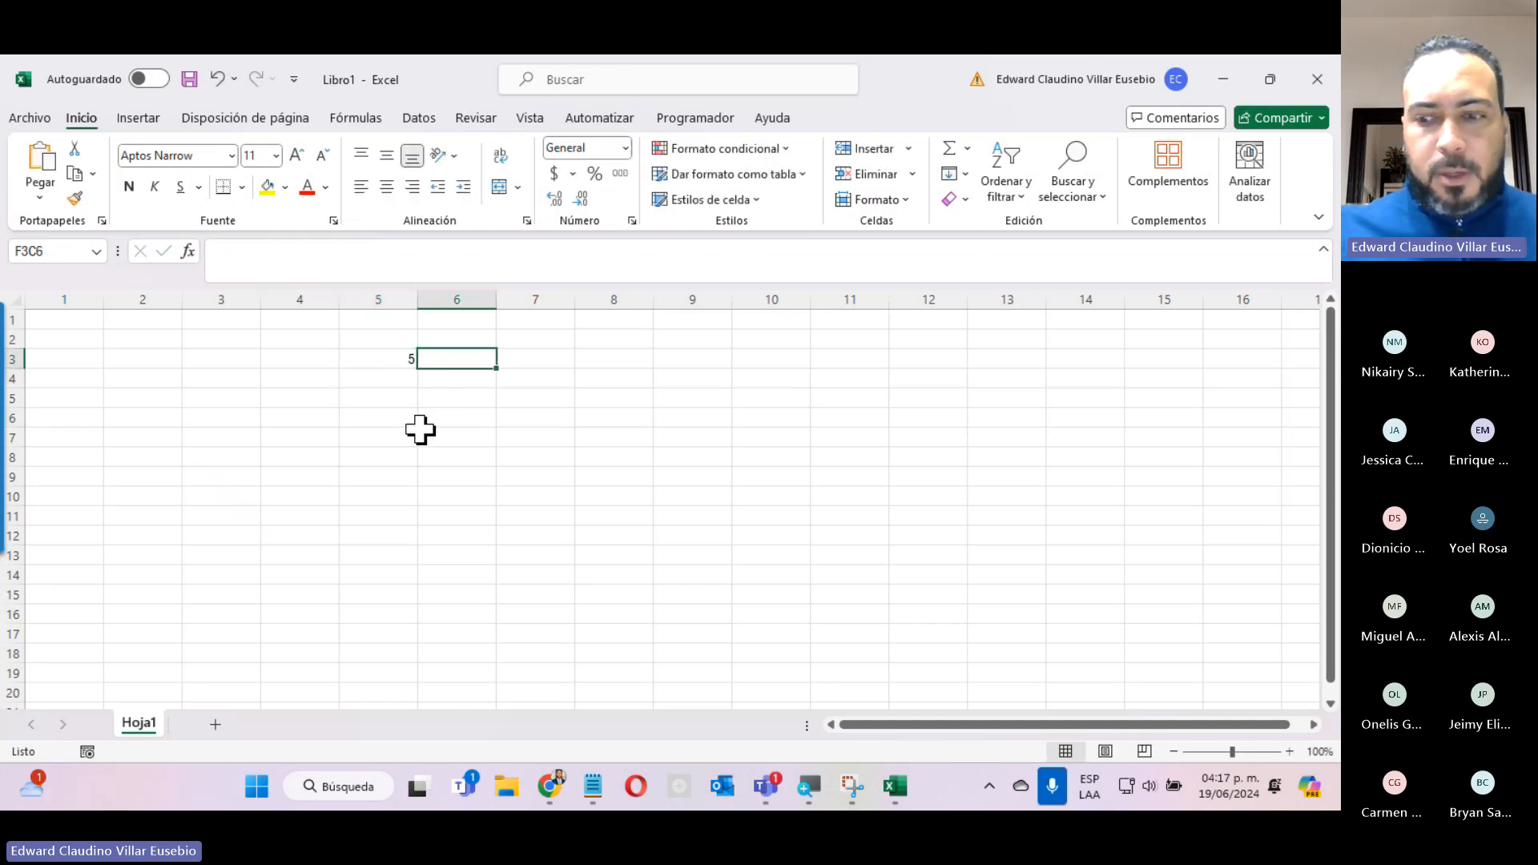
{"action": "type", "text": "10"}
{"action": "key", "text": "Tab"}
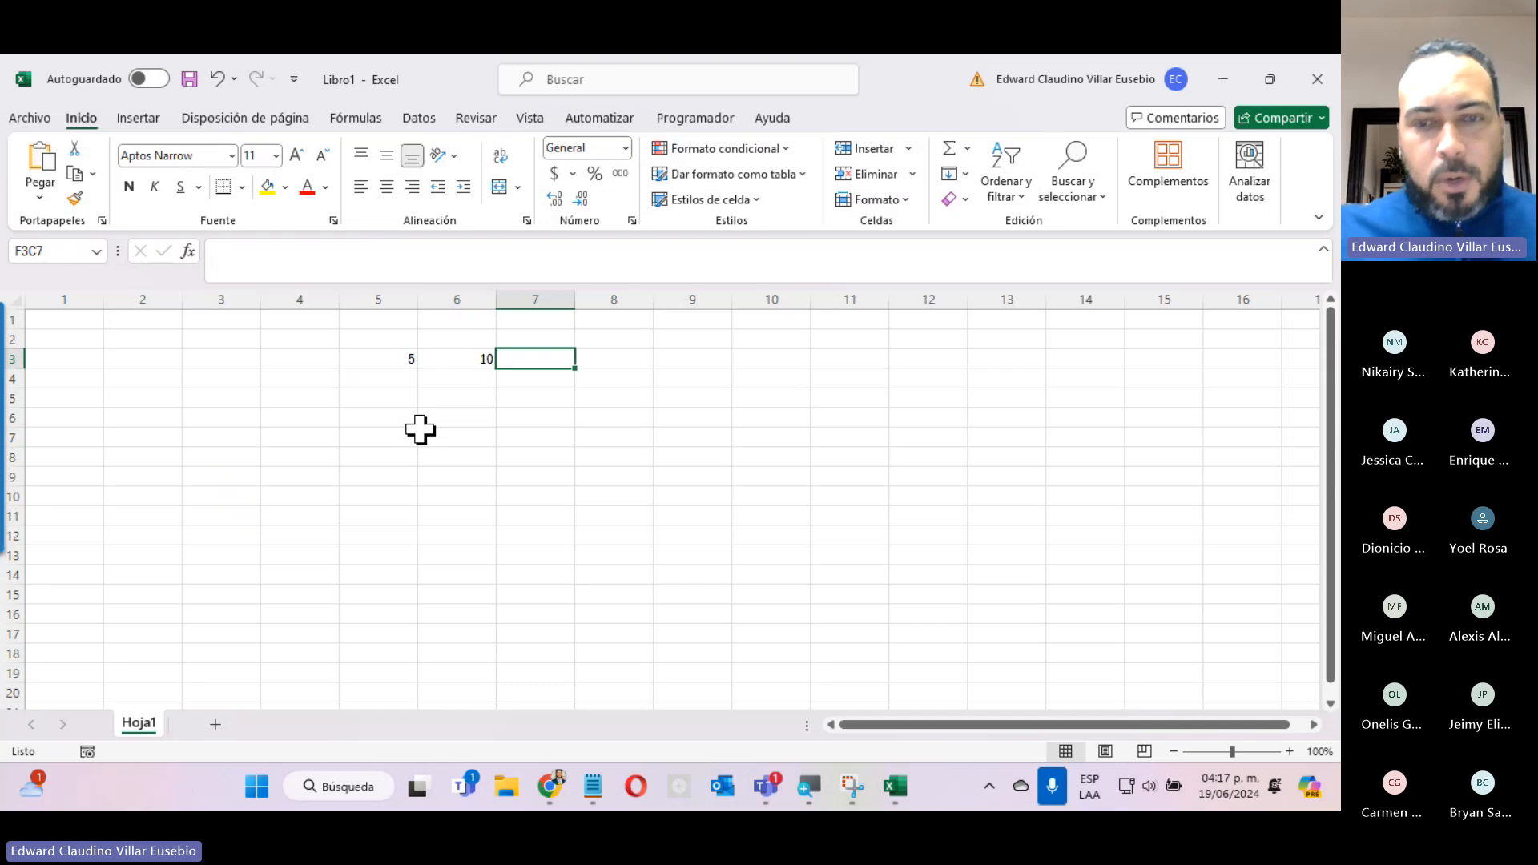
Enter the formula =FC[-2]+FC[-1] in row 3, column 7 to add the two cells before it.
{"action": "type", "text": "="}
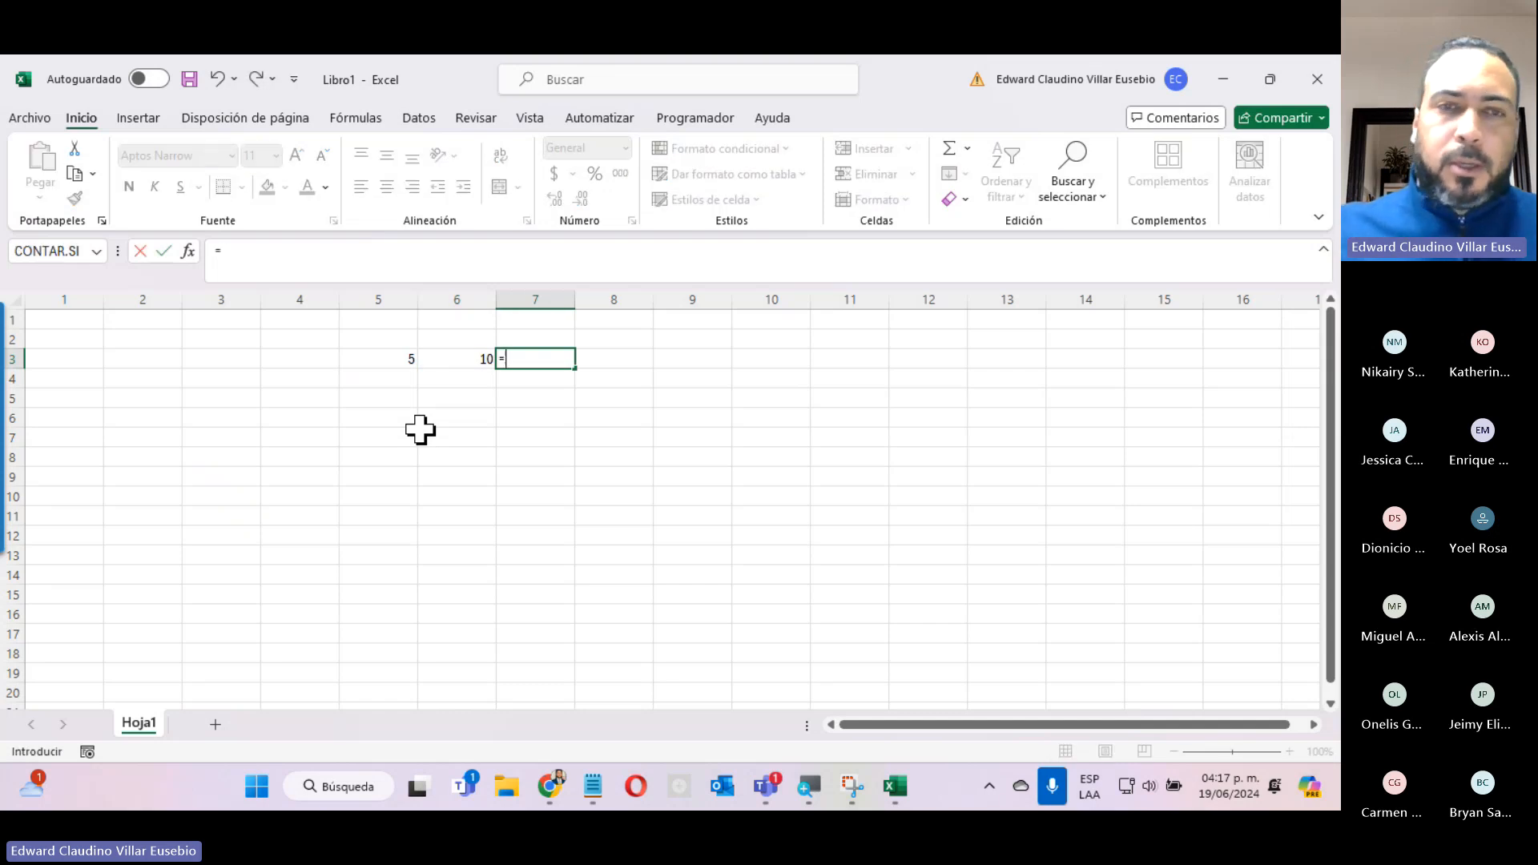
{"action": "left_click", "coordinate": [400, 358]}
{"action": "type", "text": "+"}
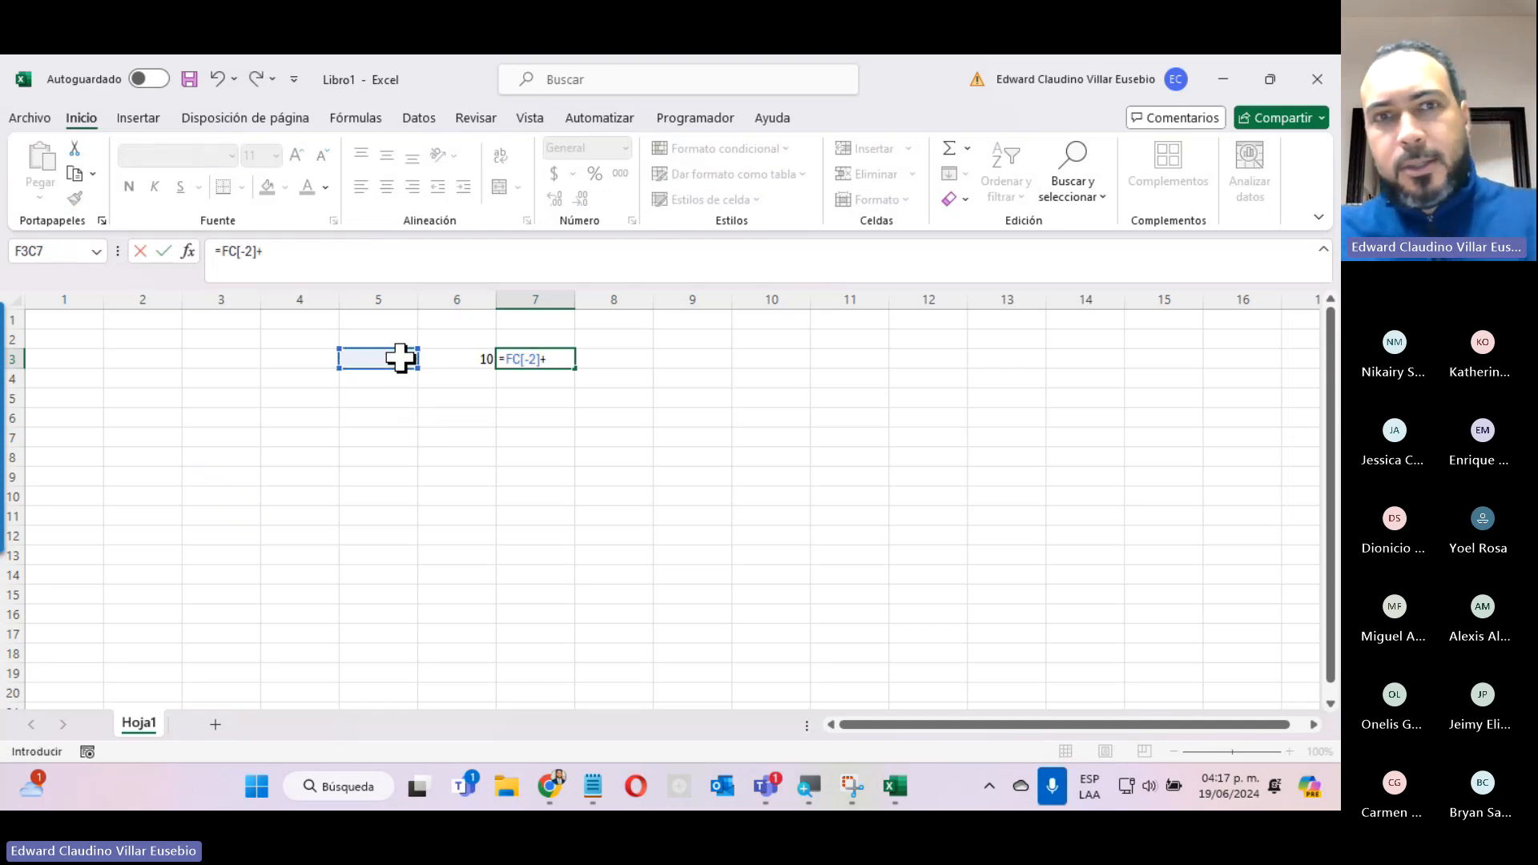
{"action": "left_click", "coordinate": [467, 359]}
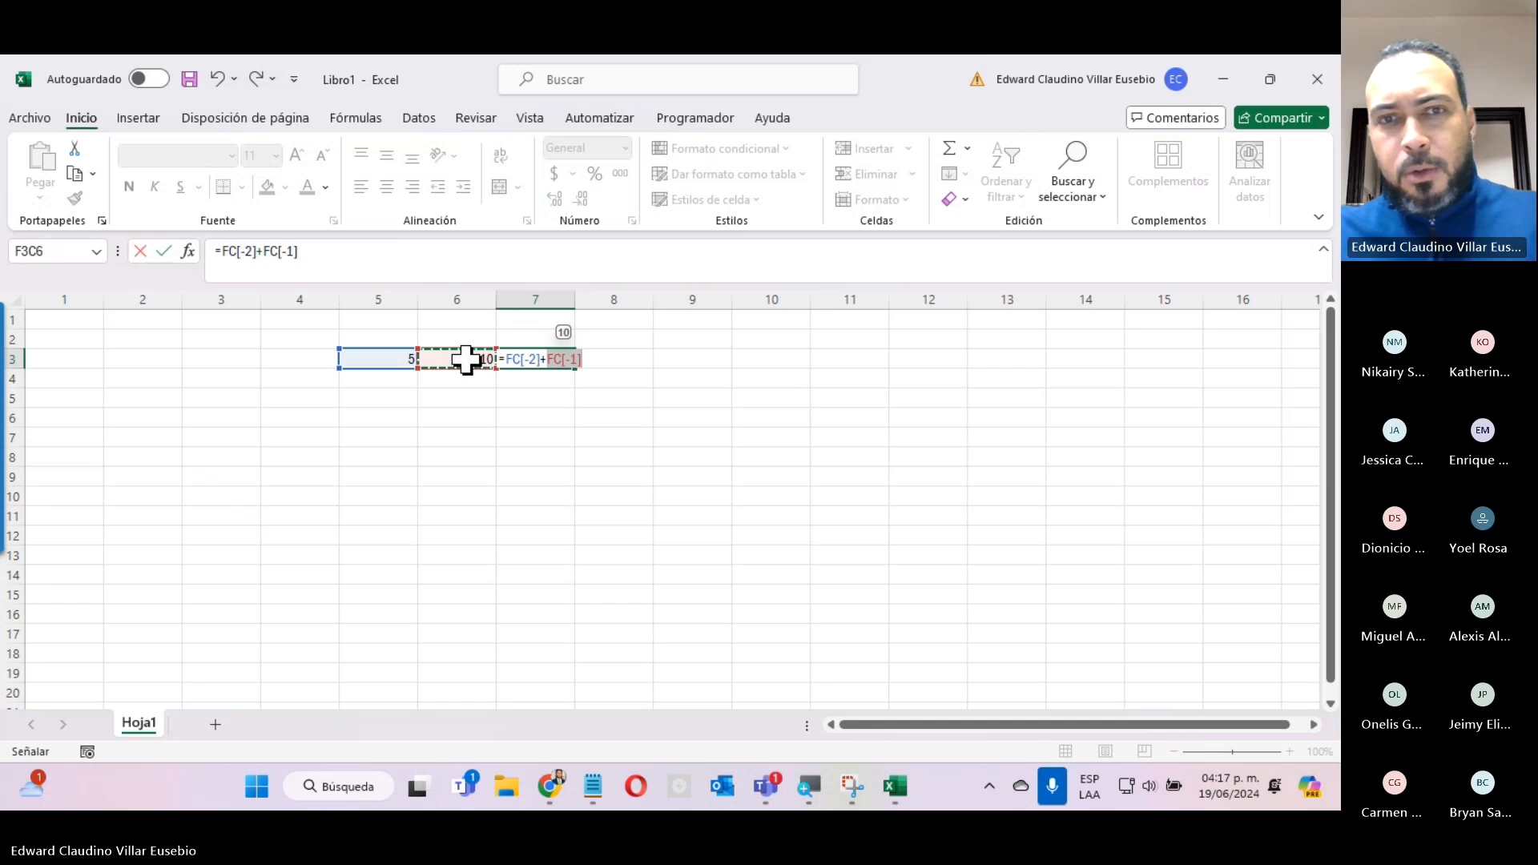
{"action": "key", "text": "Return"}
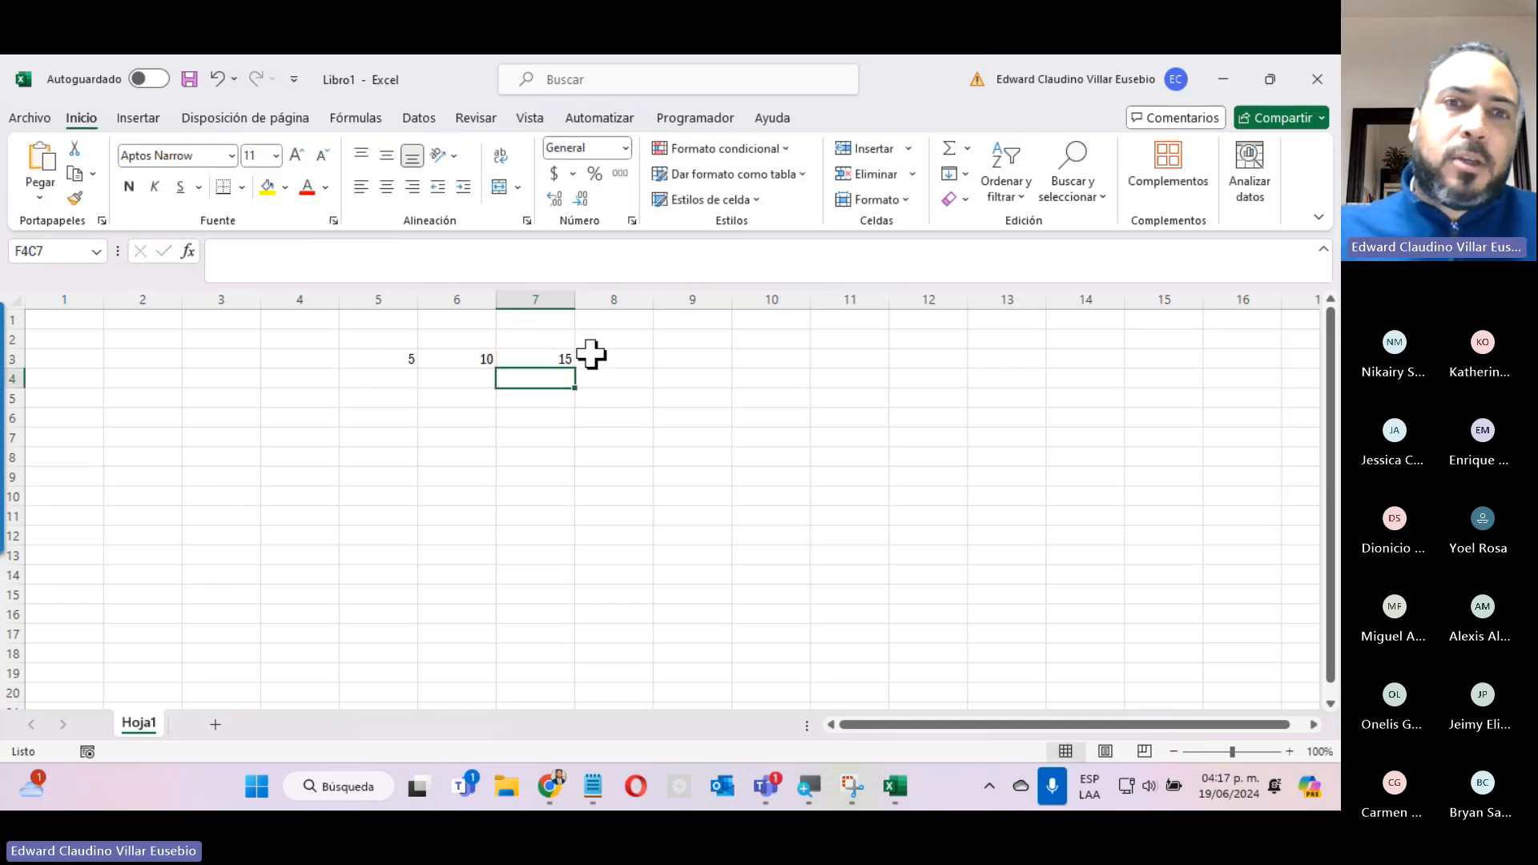
Clear the sum formula from row 3, column 7 and set that cell's number format to Texto.
{"action": "left_click", "coordinate": [528, 361]}
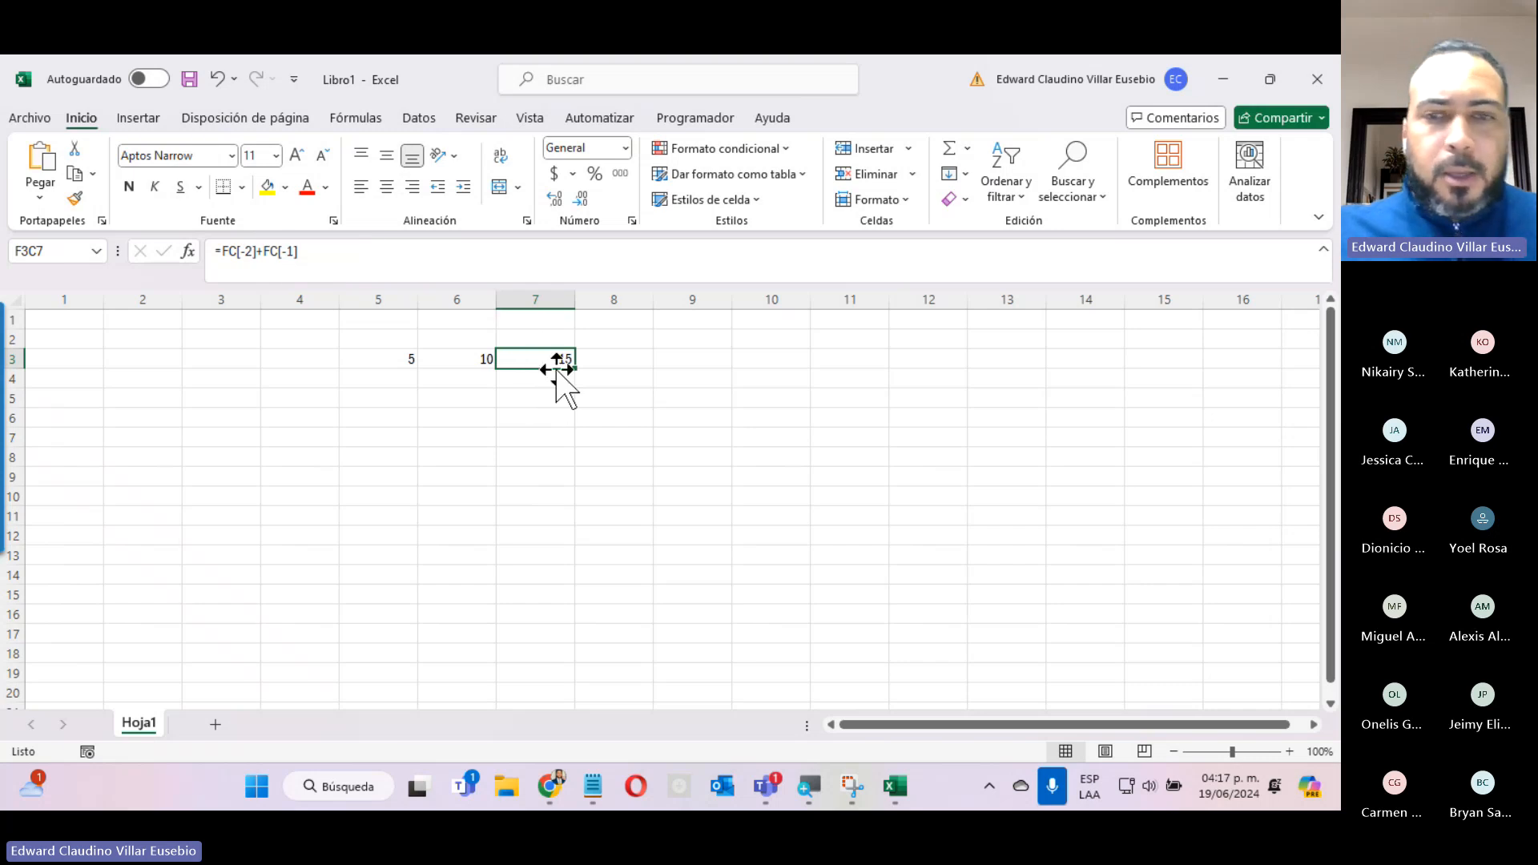
{"action": "key", "text": "Delete"}
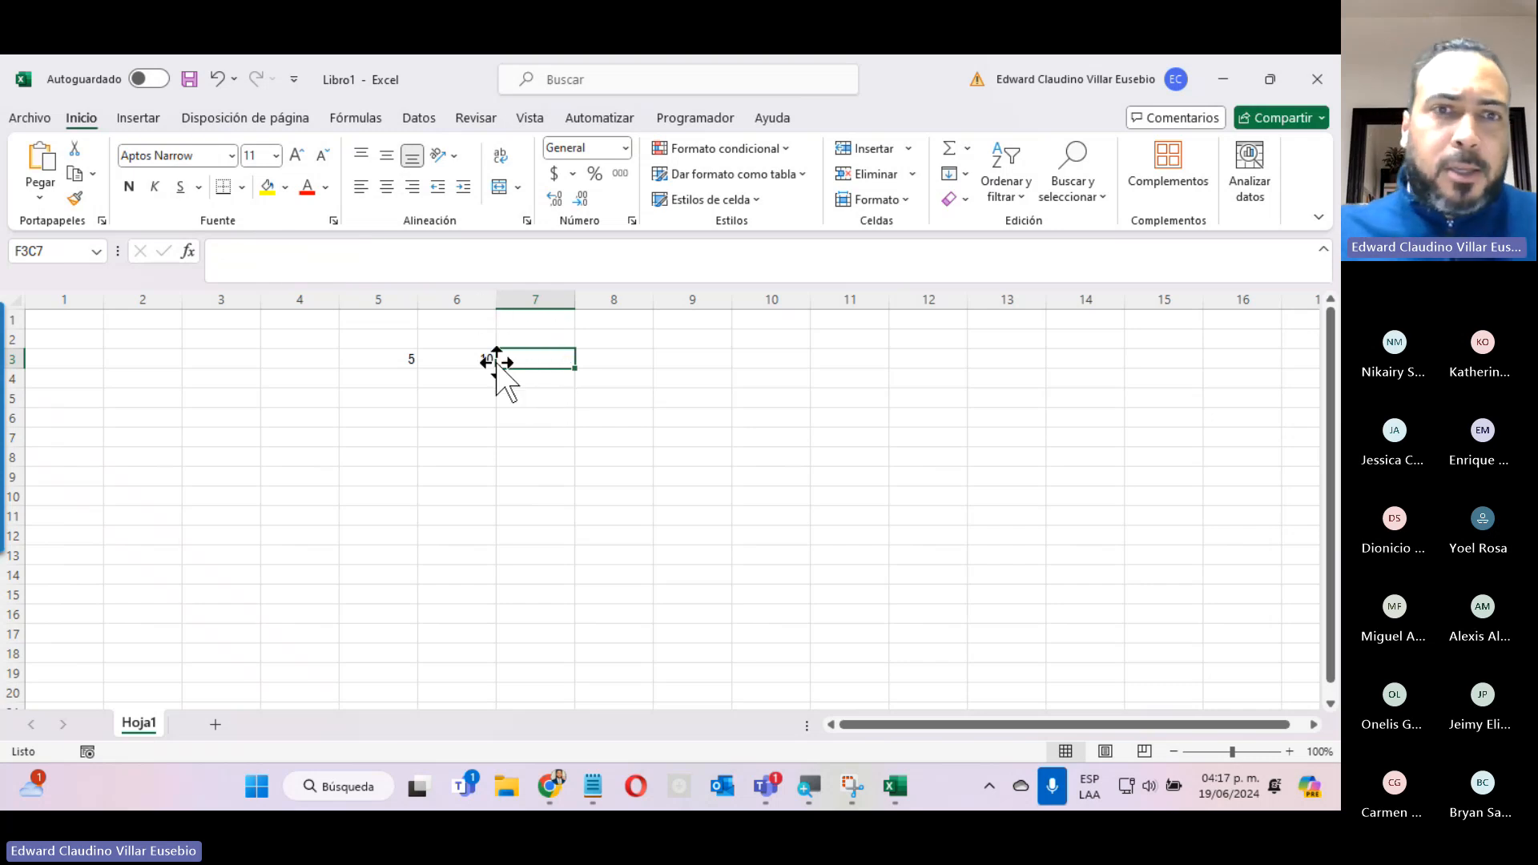
{"action": "left_click", "coordinate": [625, 152]}
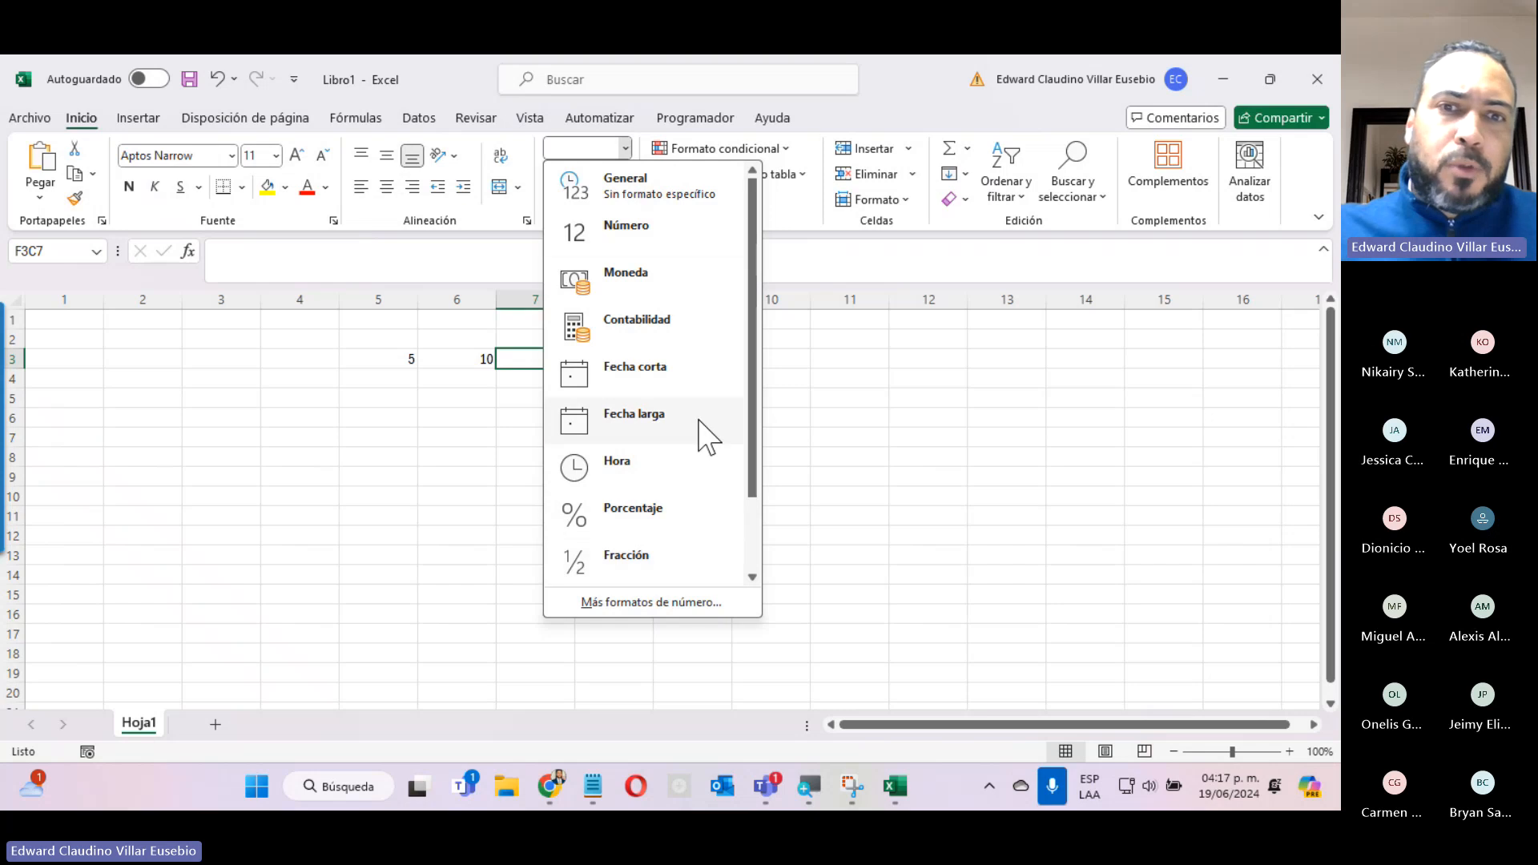
{"action": "left_click_drag", "start_coordinate": [751, 300], "coordinate": [755, 418]}
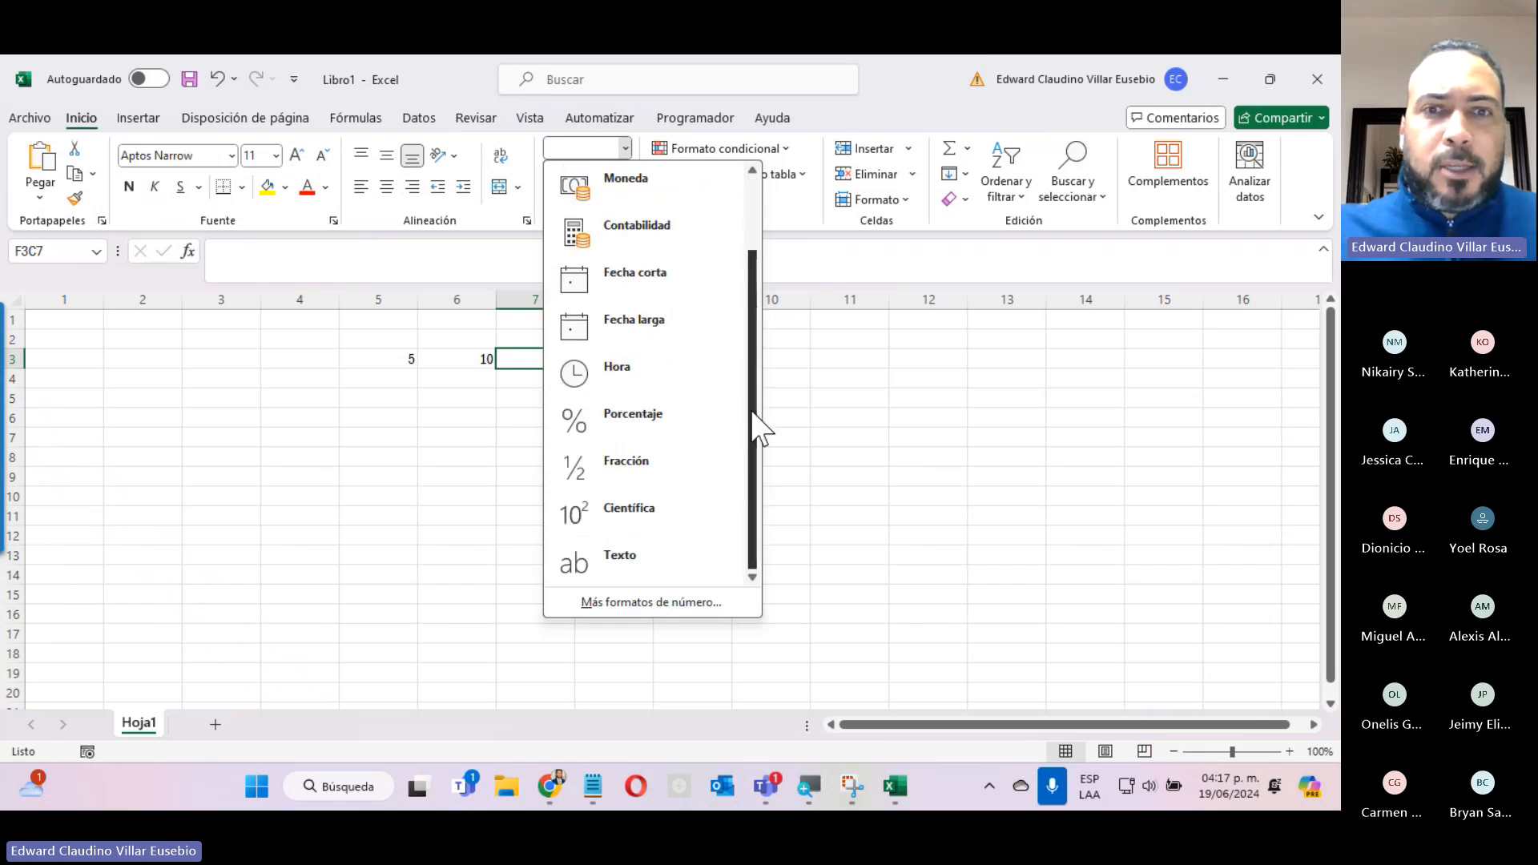
{"action": "left_click", "coordinate": [621, 565]}
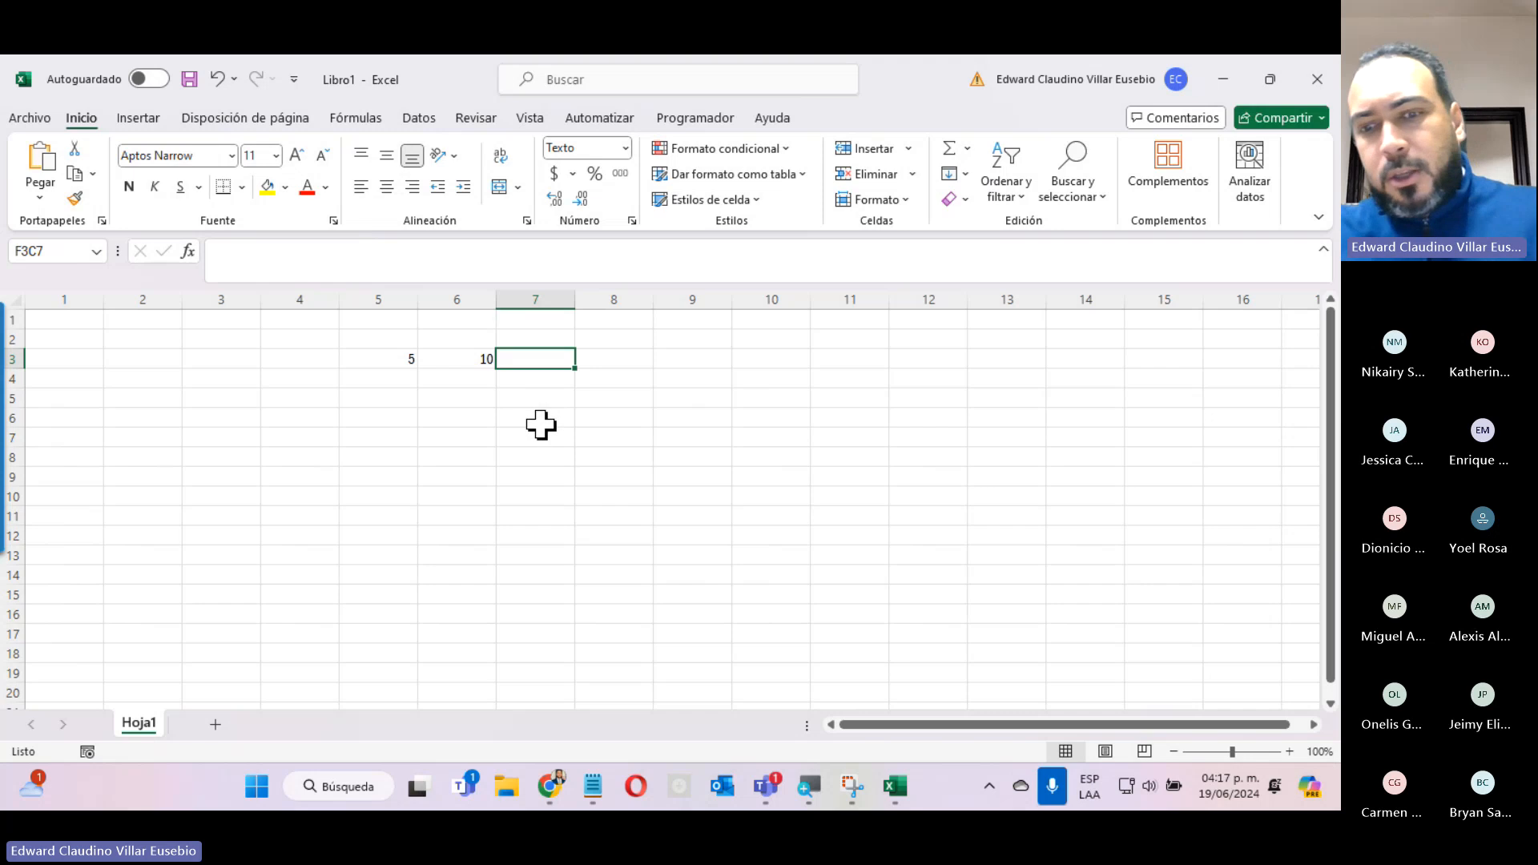
Enter =5+10 in row 3, column 7 and select that cell again.
{"action": "left_click", "coordinate": [473, 266]}
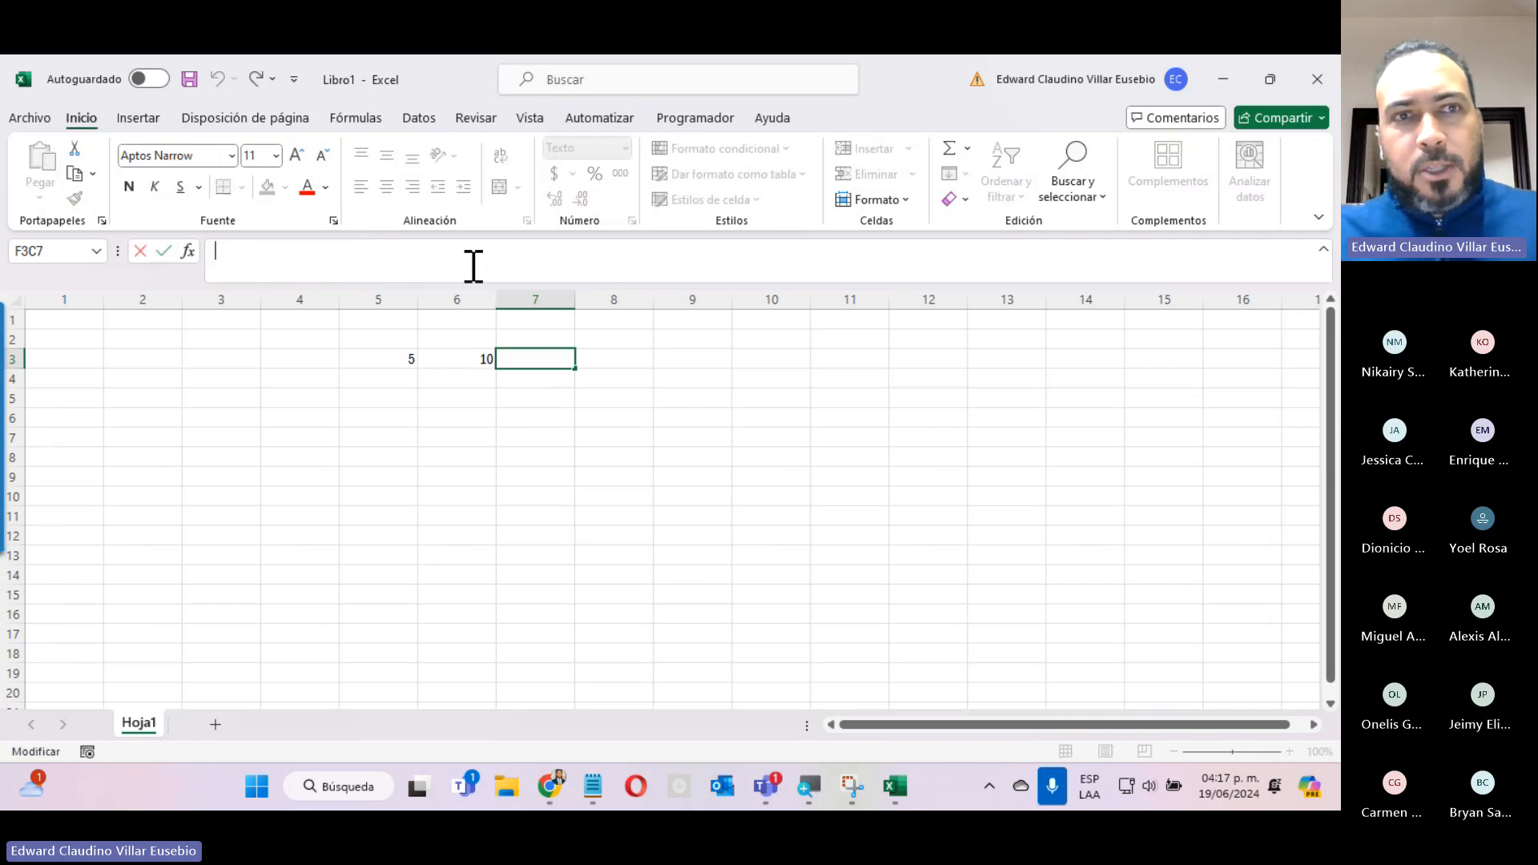
{"action": "type", "text": "="}
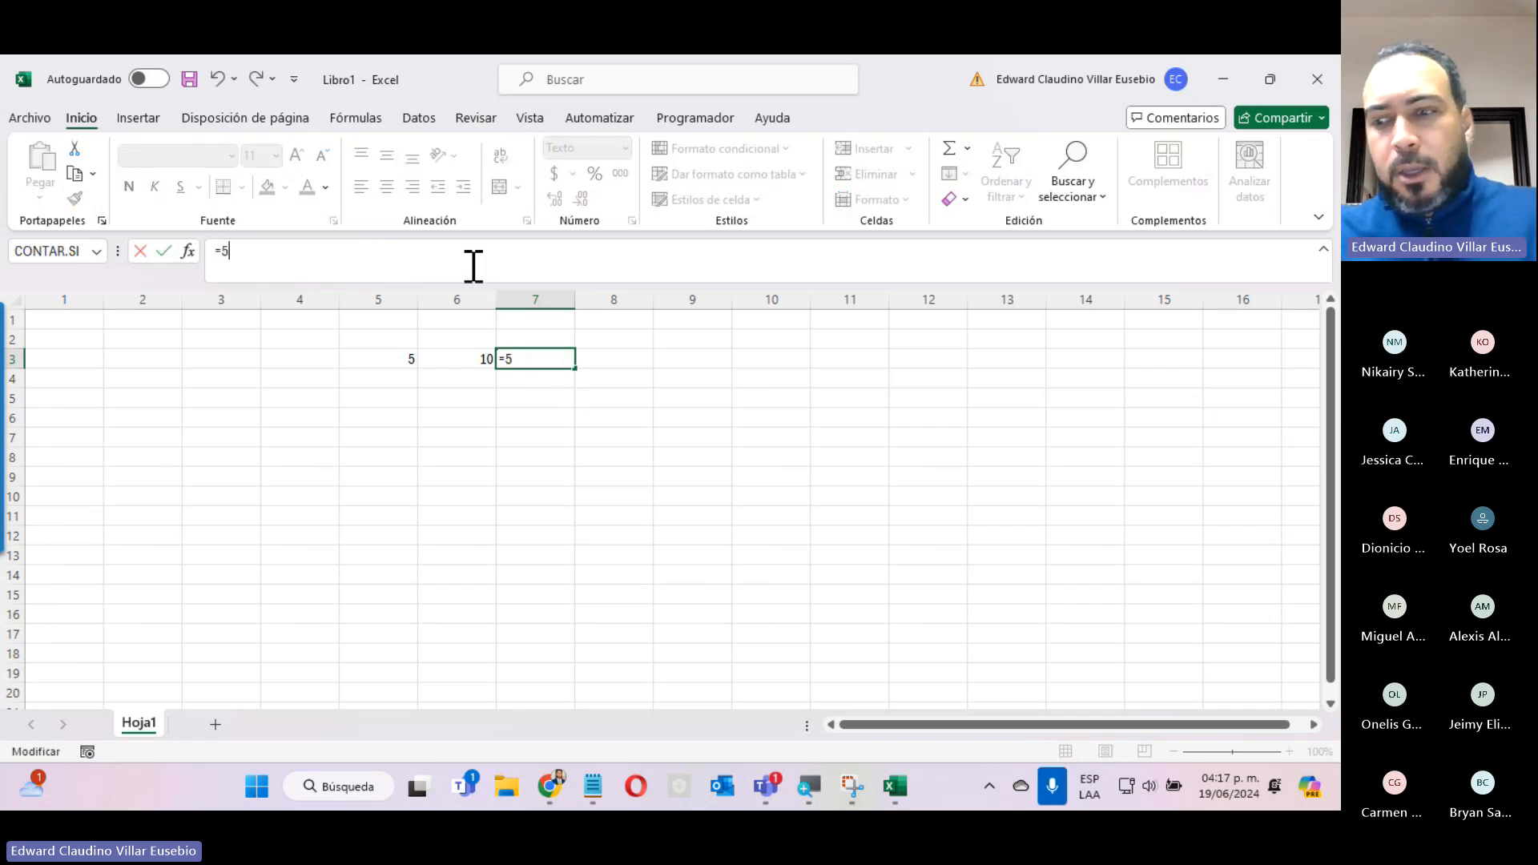
{"action": "type", "text": "5+10"}
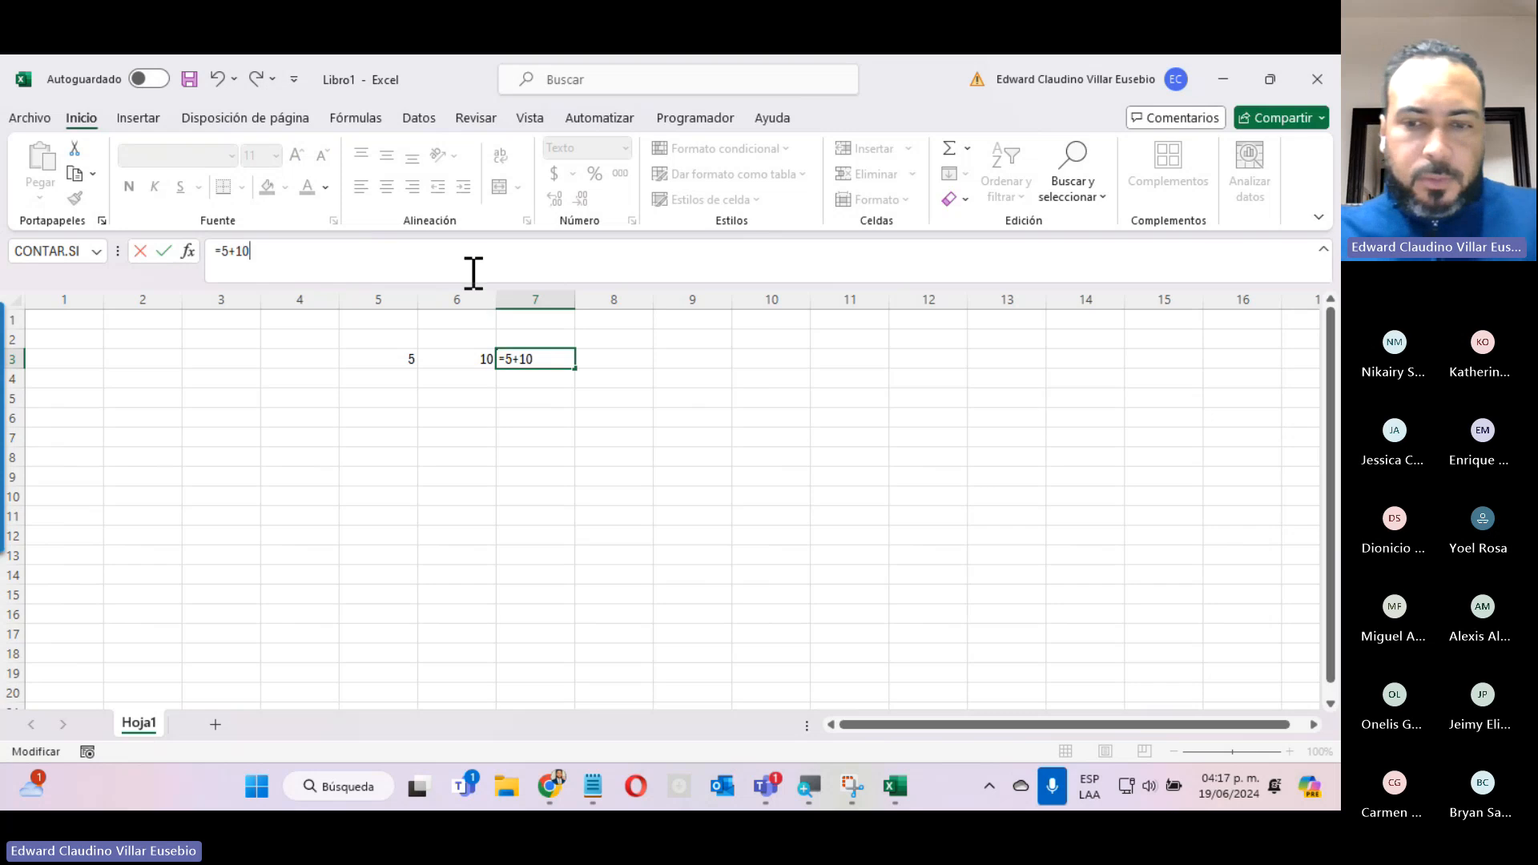
{"action": "key", "text": "Return"}
{"action": "left_click", "coordinate": [519, 360]}
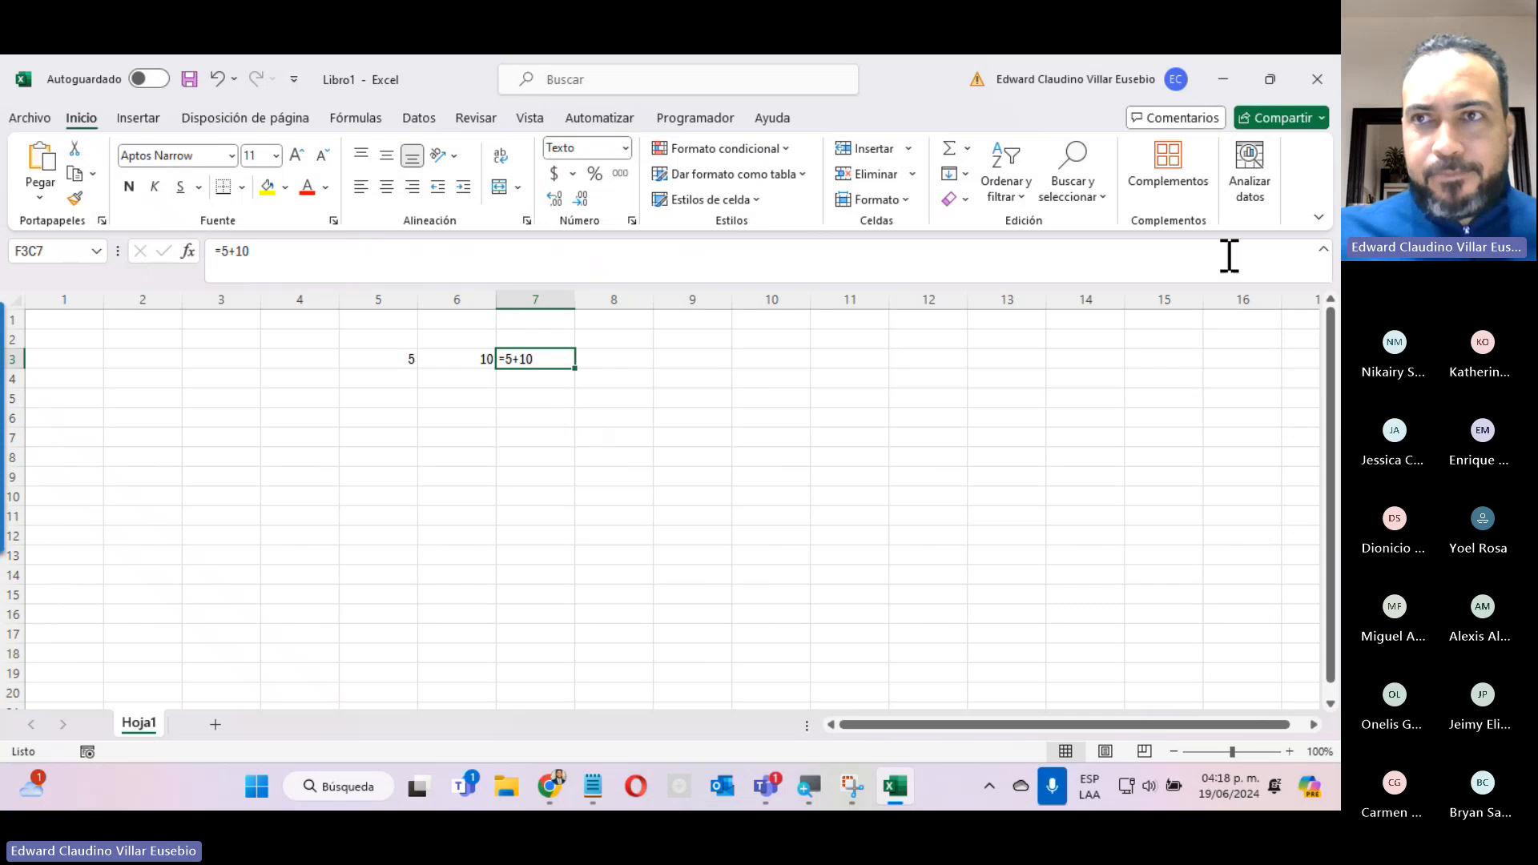
Switch back to the Instrucción de la Unidad III page in Chrome and examine the enlarged =B3+D3 formula example.
{"action": "left_click", "coordinate": [1222, 78]}
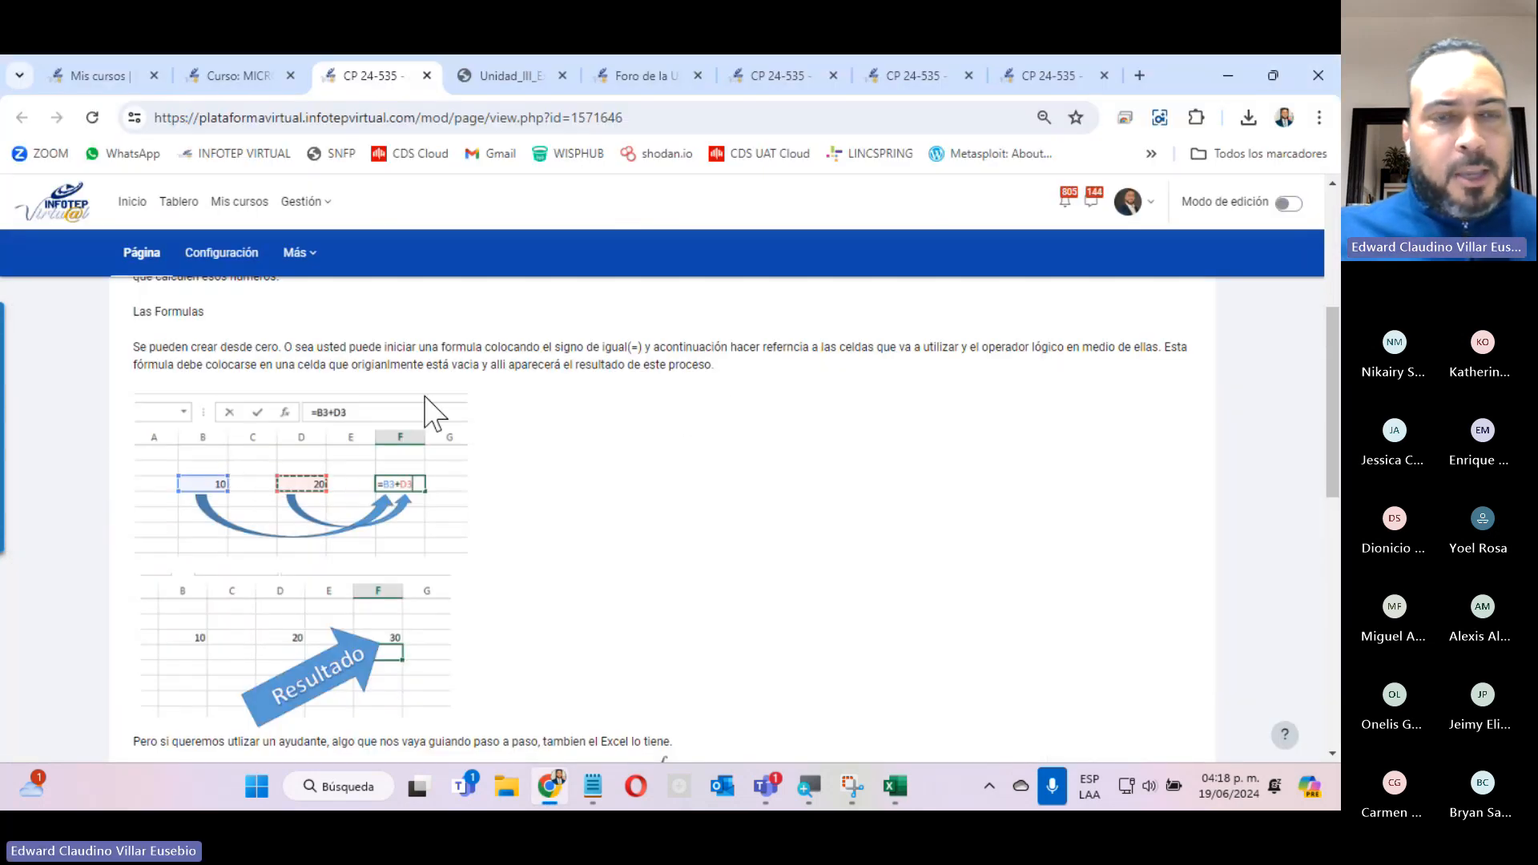
{"action": "scroll", "coordinate": [377, 623], "scroll_direction": "up", "scroll_amount": 6}
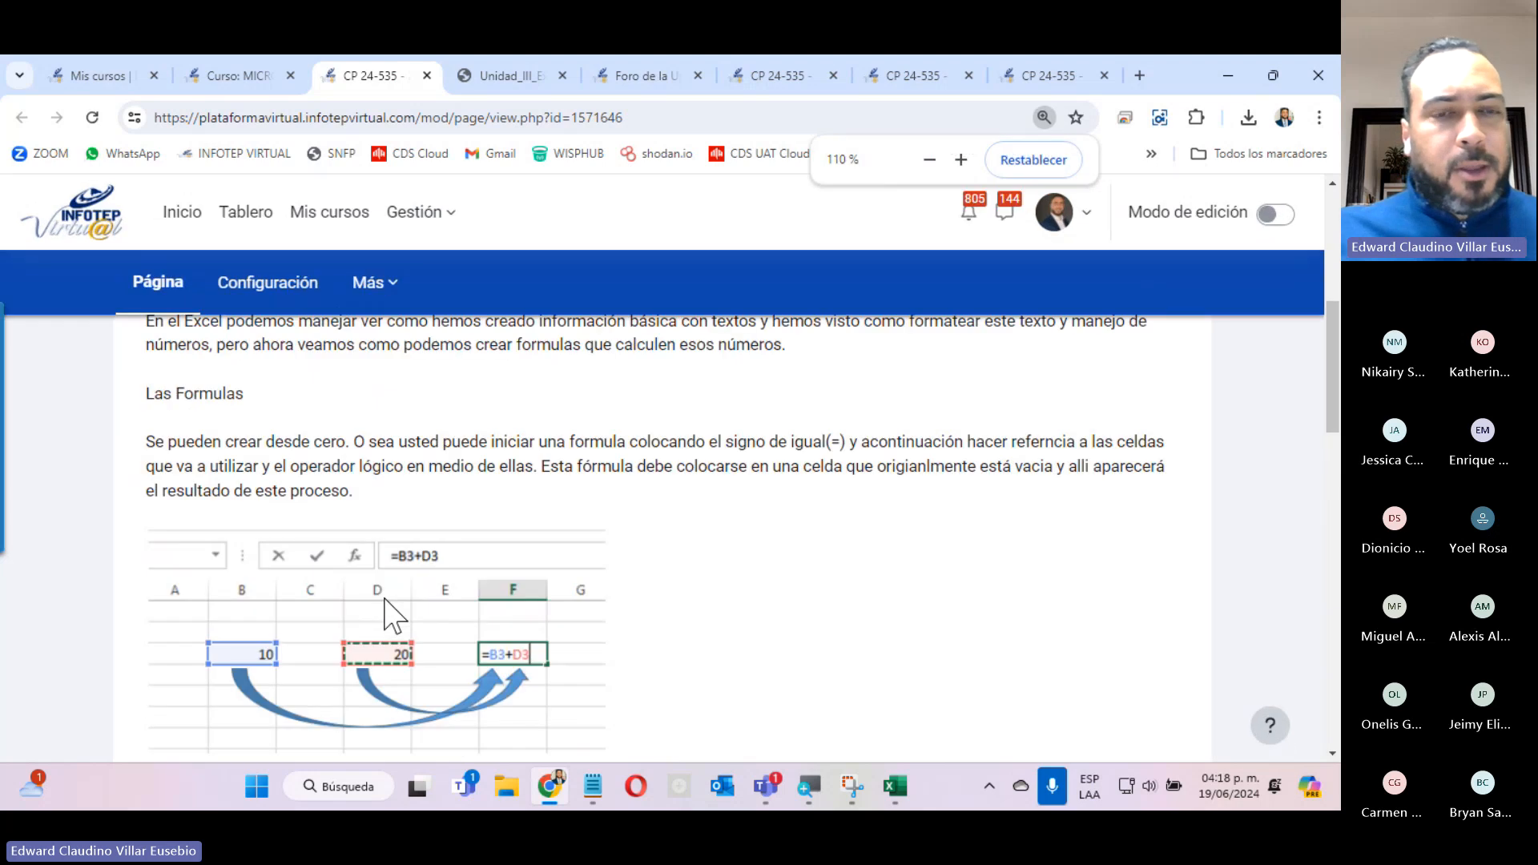
{"action": "scroll", "coordinate": [531, 561], "scroll_direction": "down", "scroll_amount": 6}
{"action": "scroll", "coordinate": [531, 561], "scroll_direction": "up", "scroll_amount": 2}
{"action": "scroll", "coordinate": [531, 568], "scroll_direction": "up", "scroll_amount": 2}
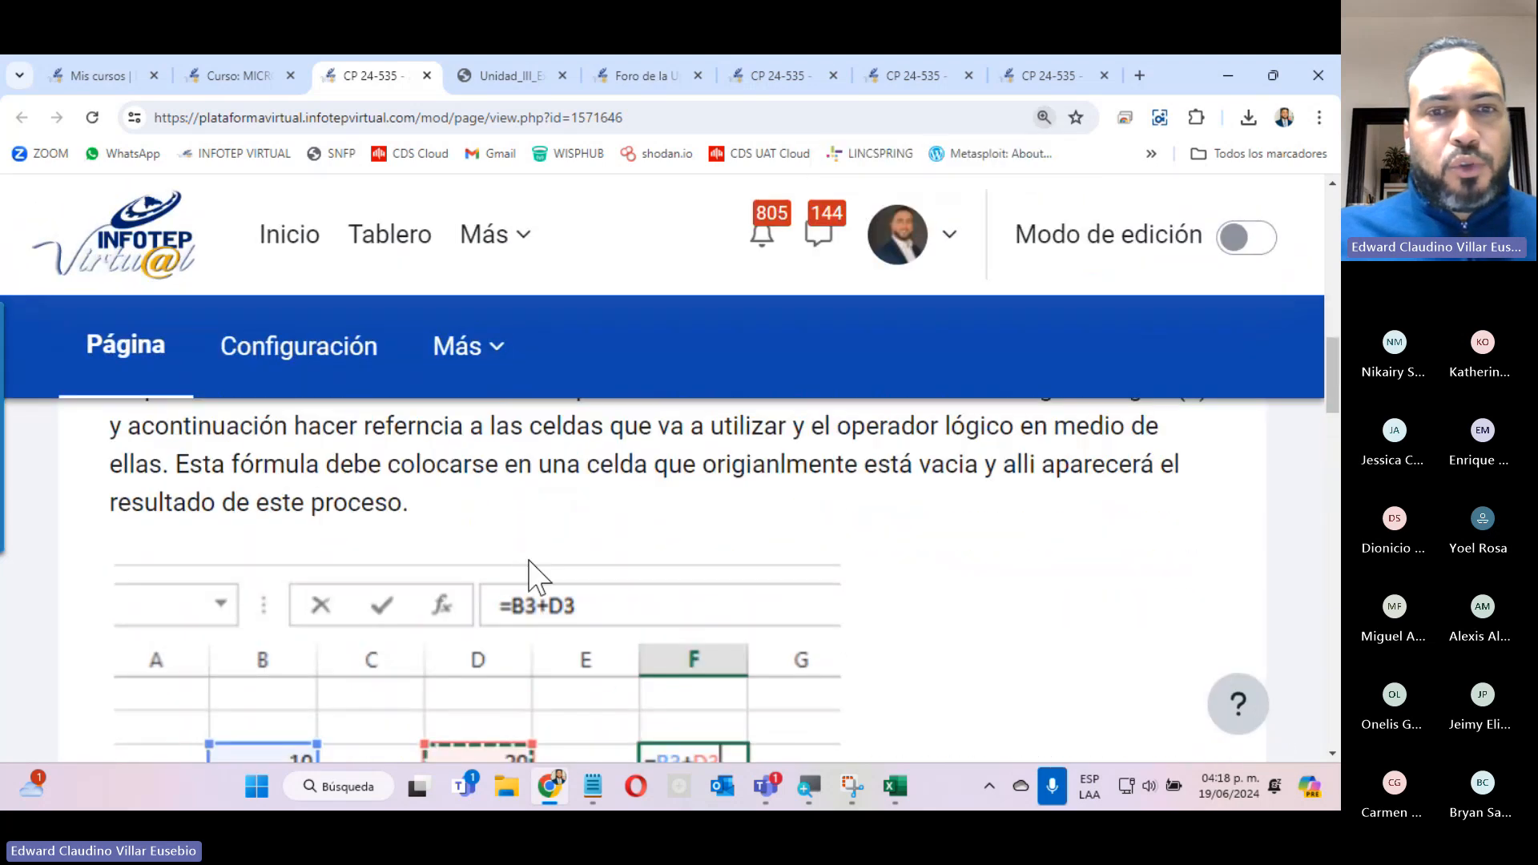
{"action": "scroll", "coordinate": [532, 569], "scroll_direction": "down", "scroll_amount": 1}
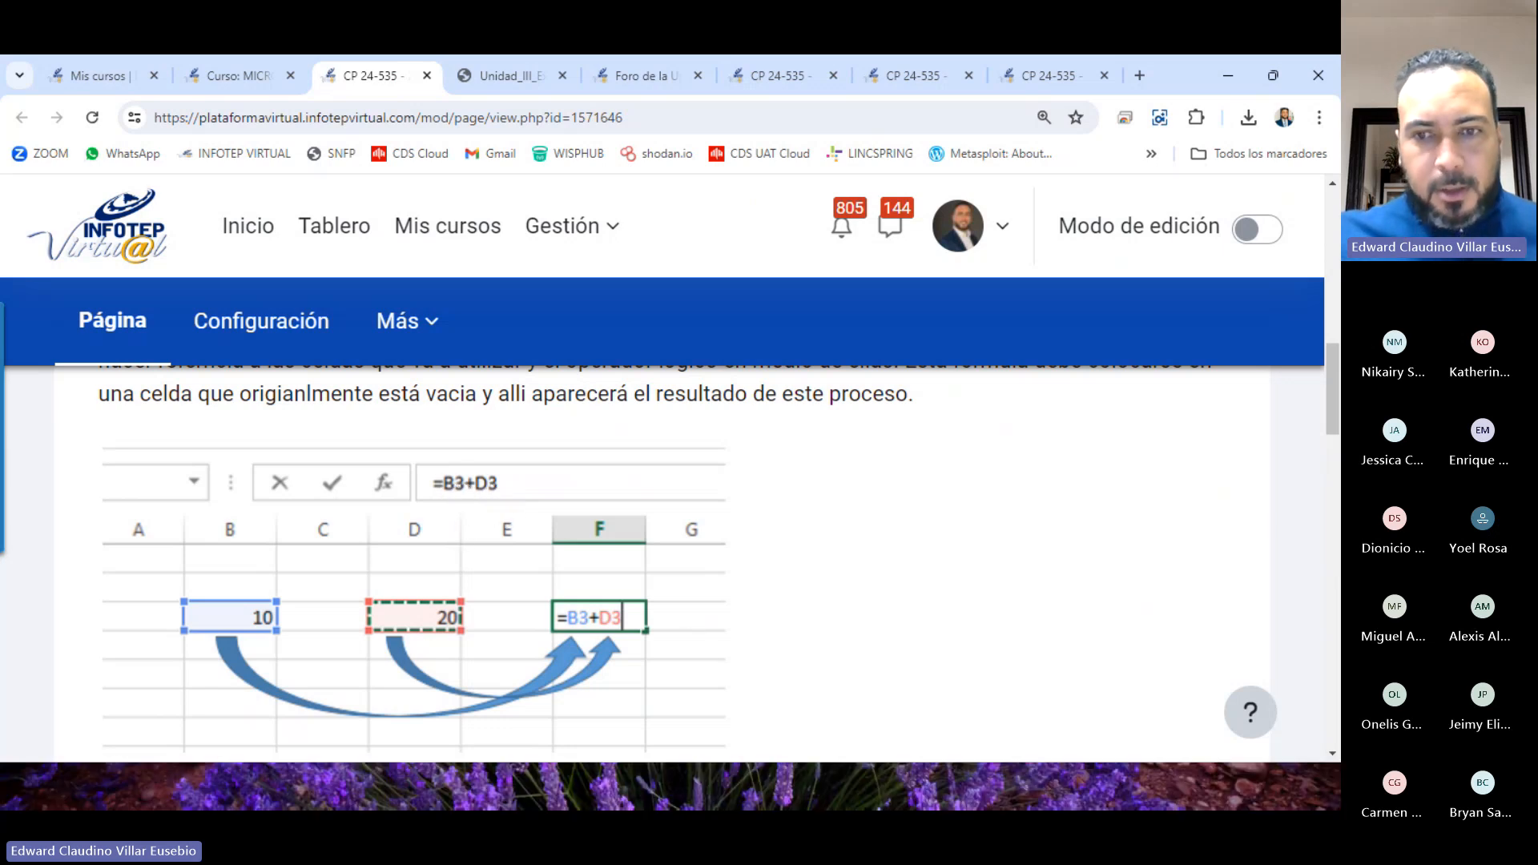
Switch to Excel, set the =5+10 cell's number format to General and re-enter its formula so that it calculates.
{"action": "left_click", "coordinate": [895, 787]}
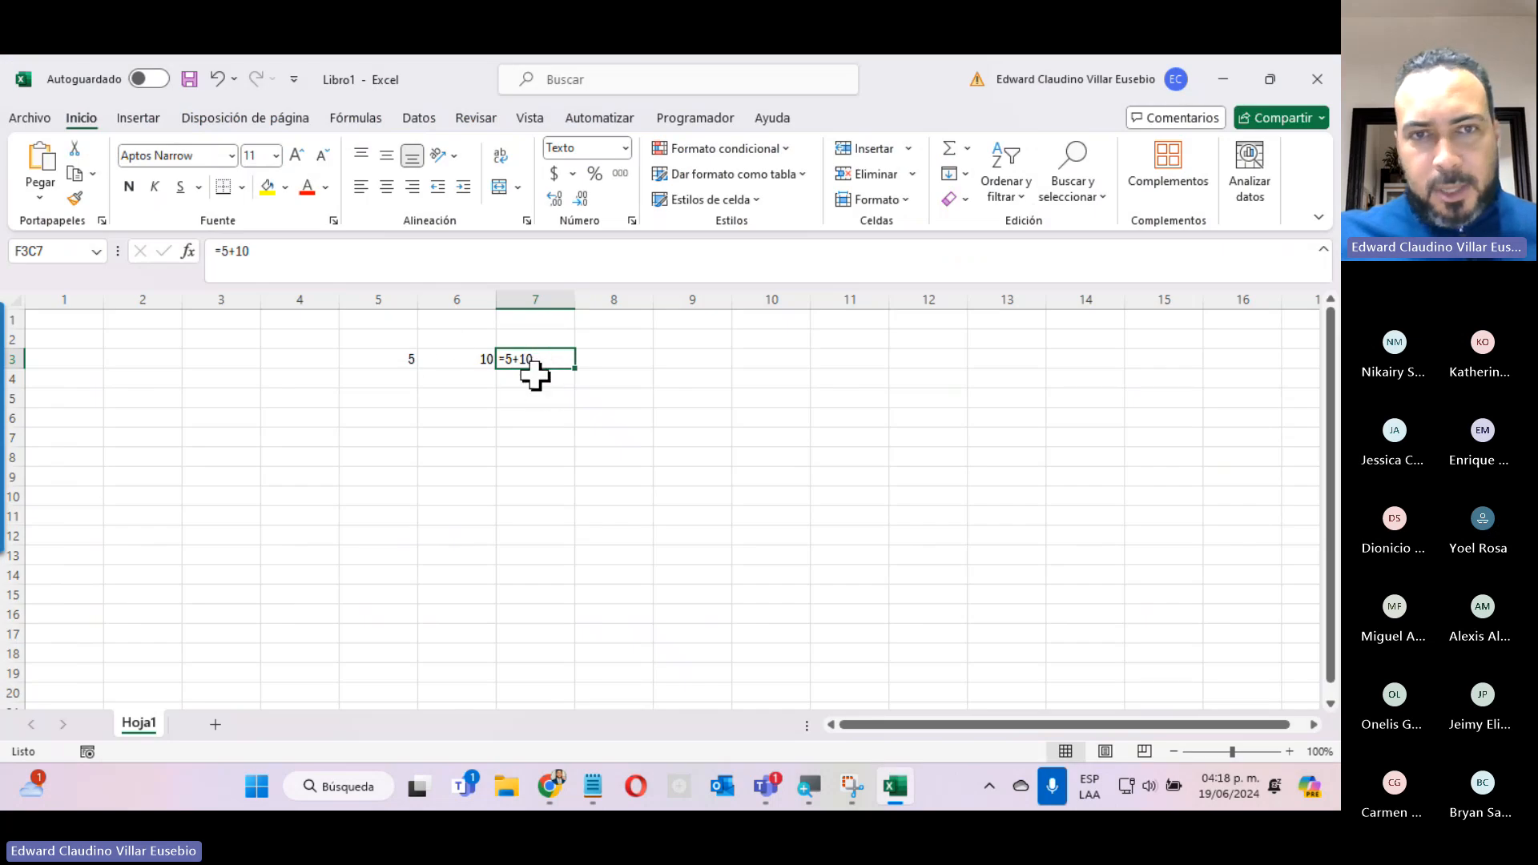
{"action": "left_click", "coordinate": [624, 149]}
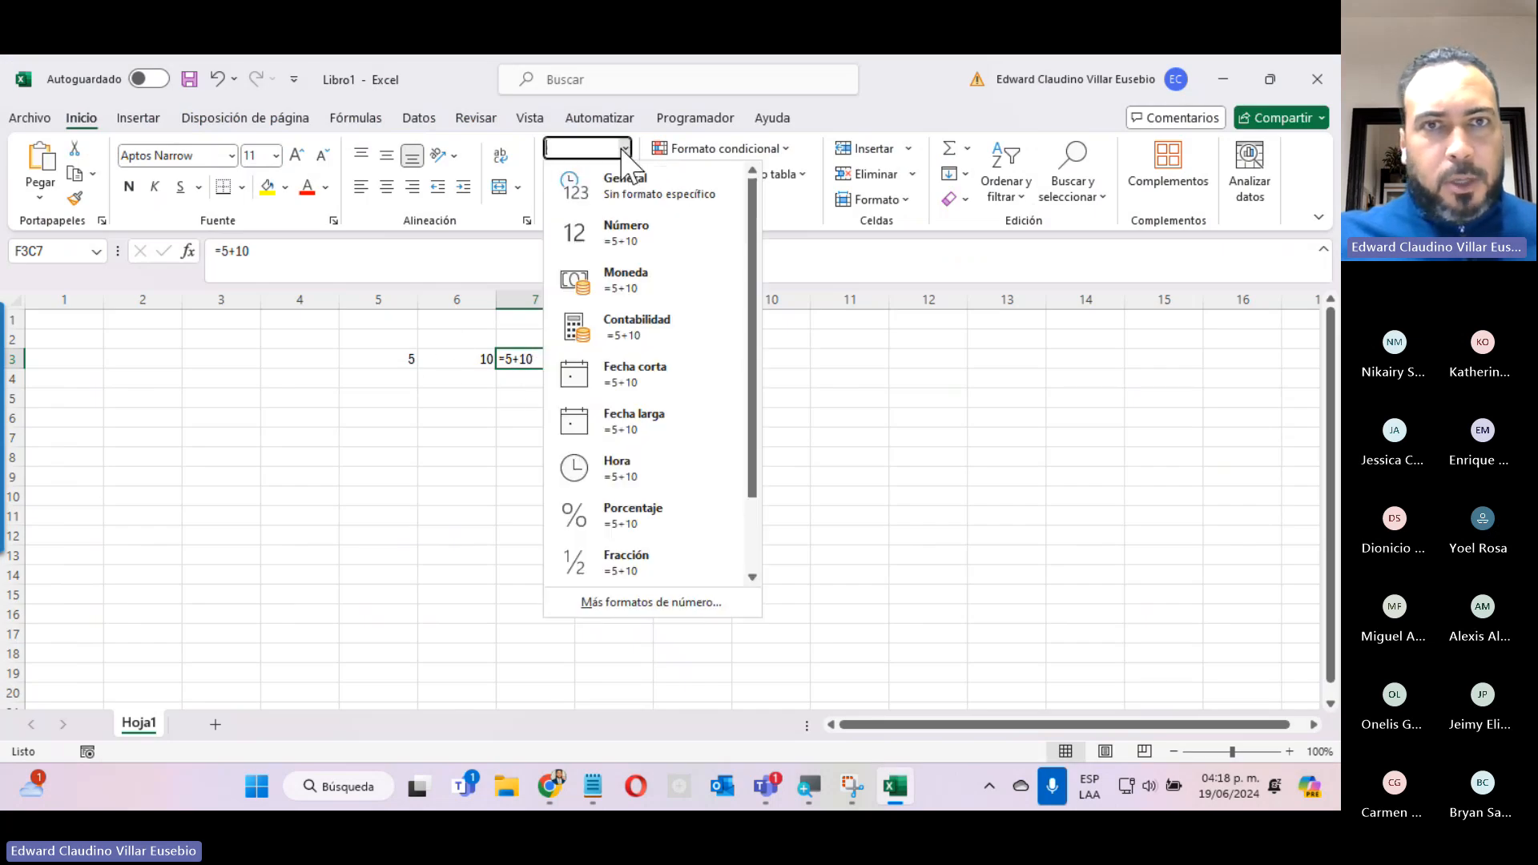
{"action": "left_click", "coordinate": [619, 195]}
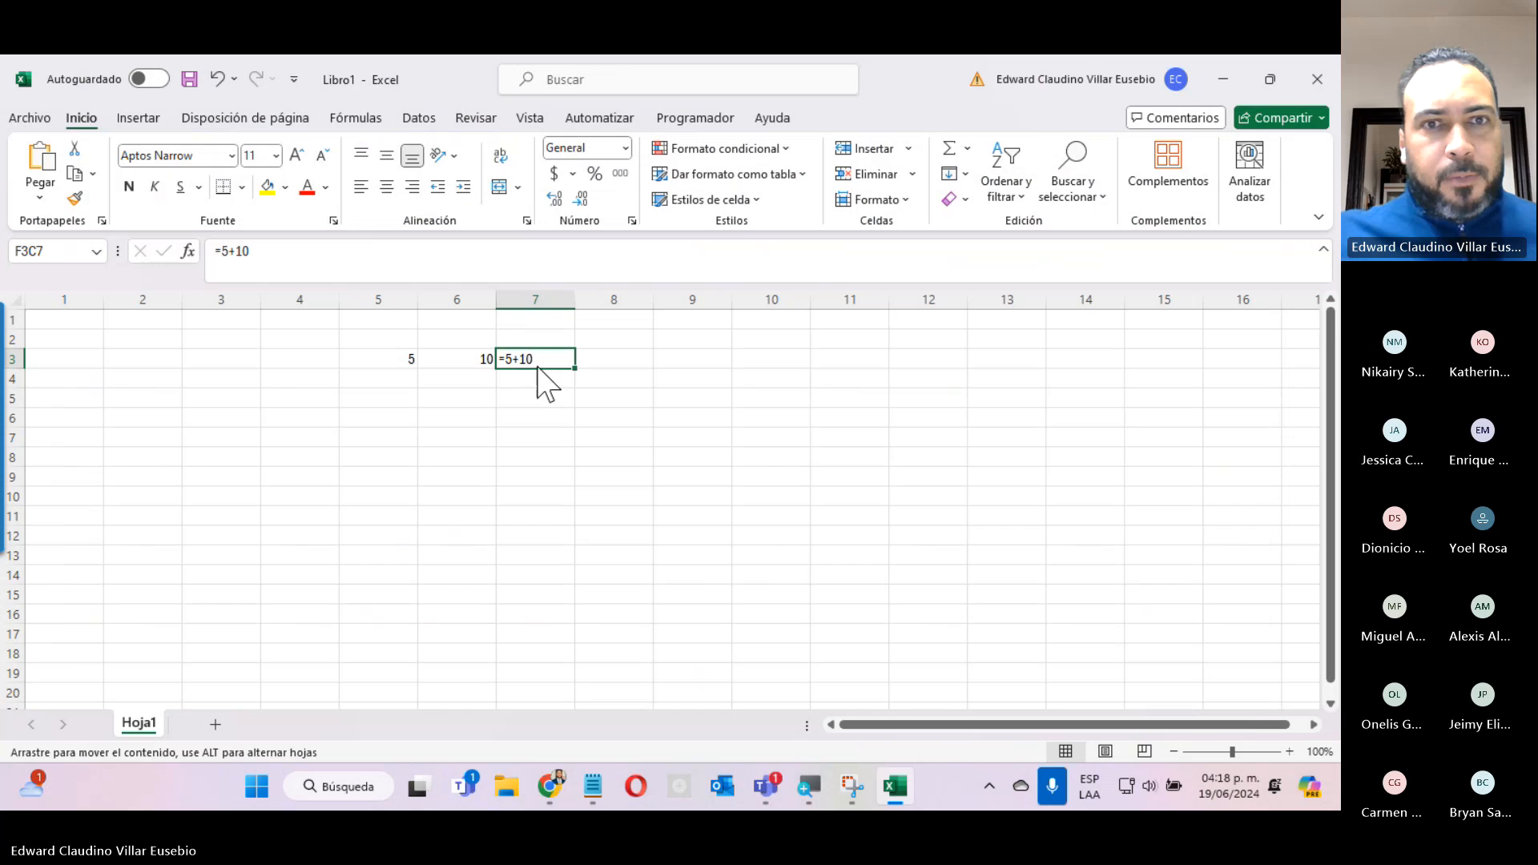
{"action": "left_click", "coordinate": [499, 251]}
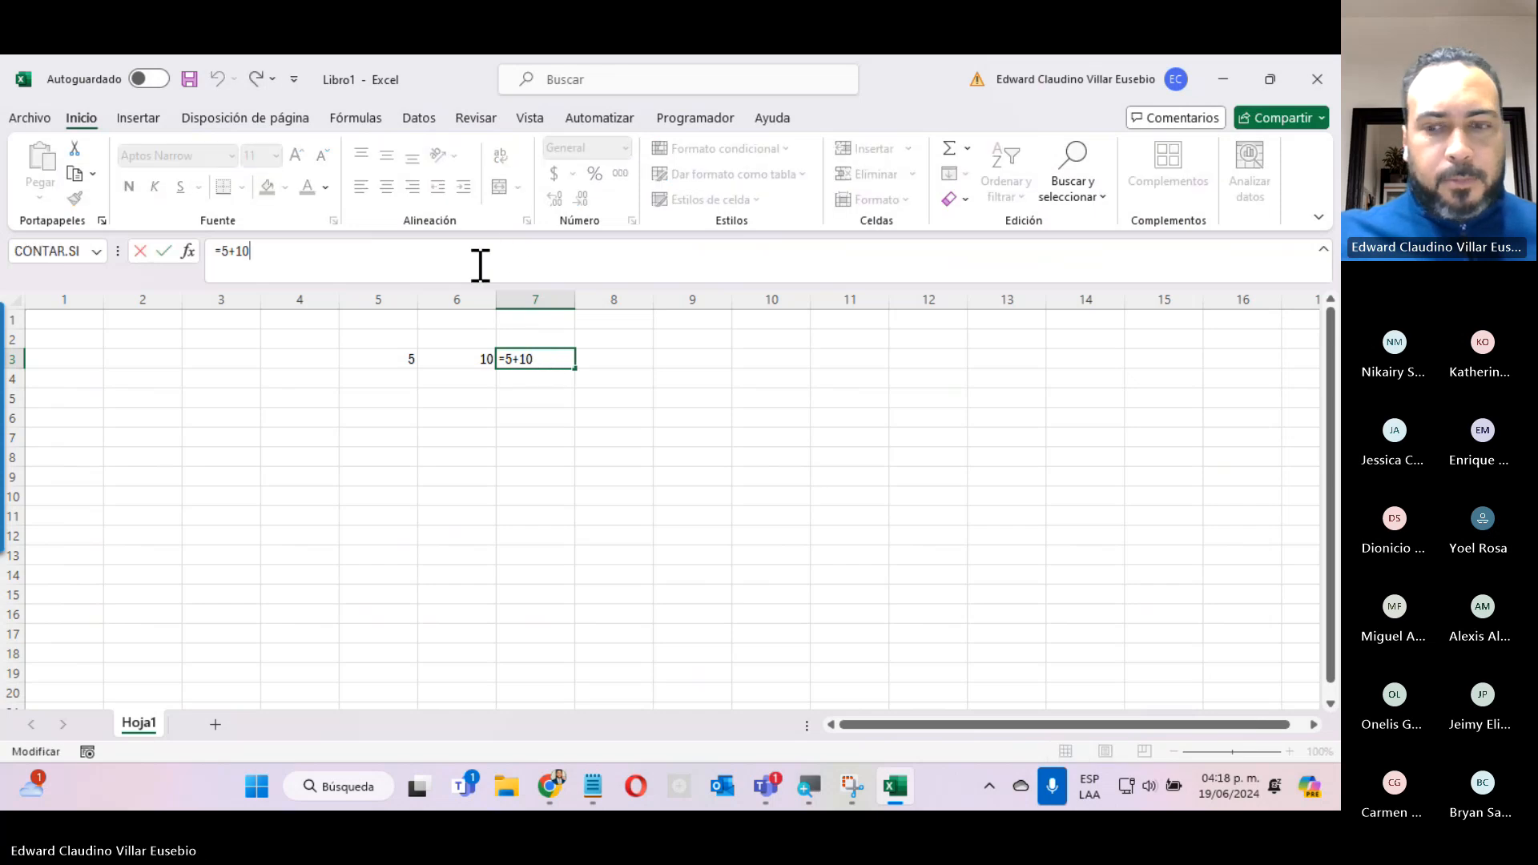
{"action": "key", "text": "Return"}
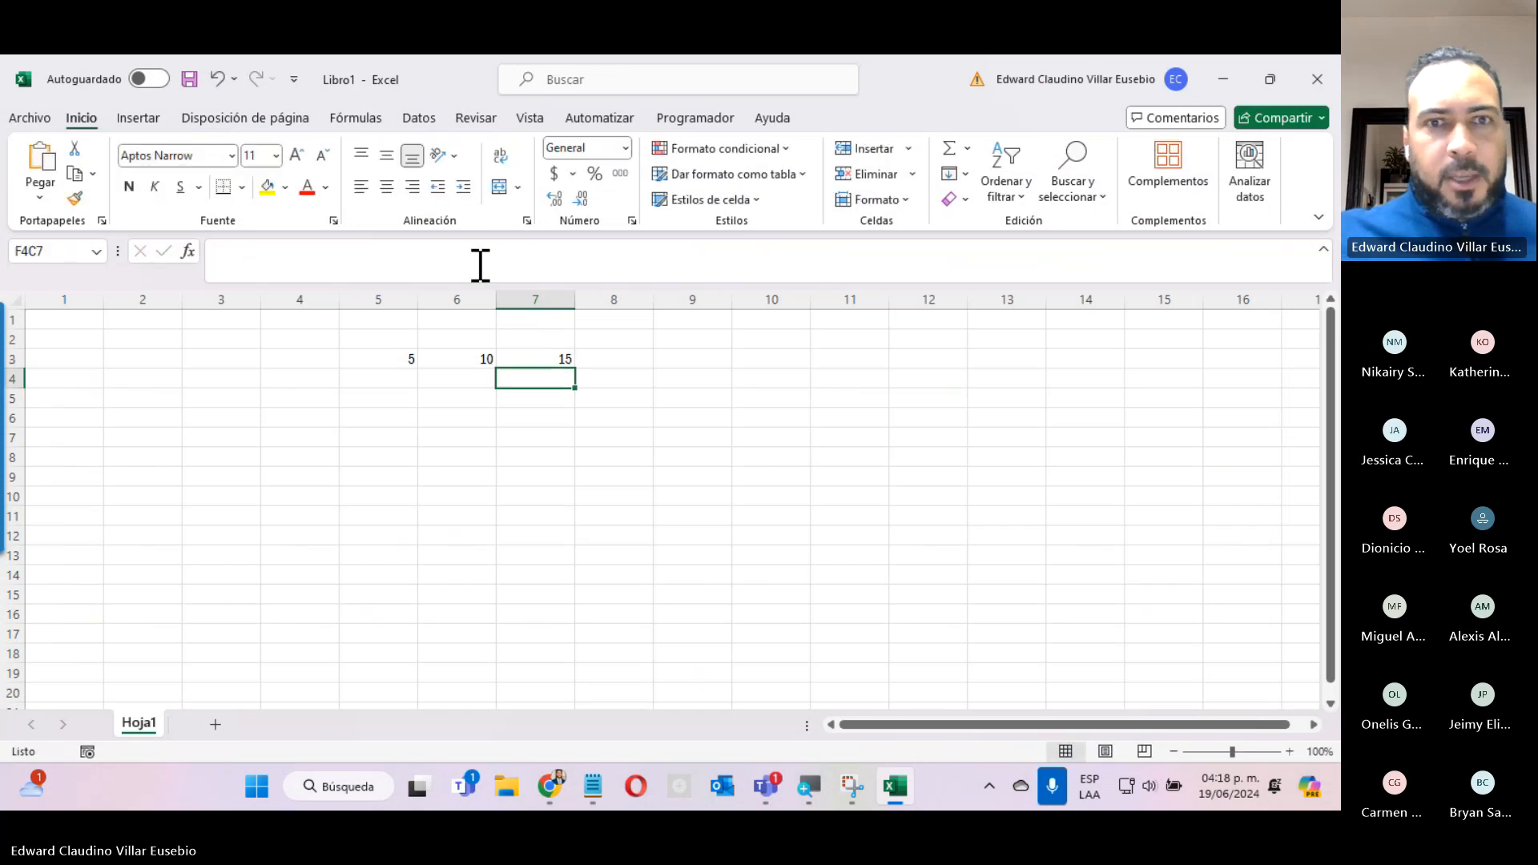
Inspect the 5+10 portion of the formula in row 3, column 7 without changing it.
{"action": "left_click", "coordinate": [543, 358]}
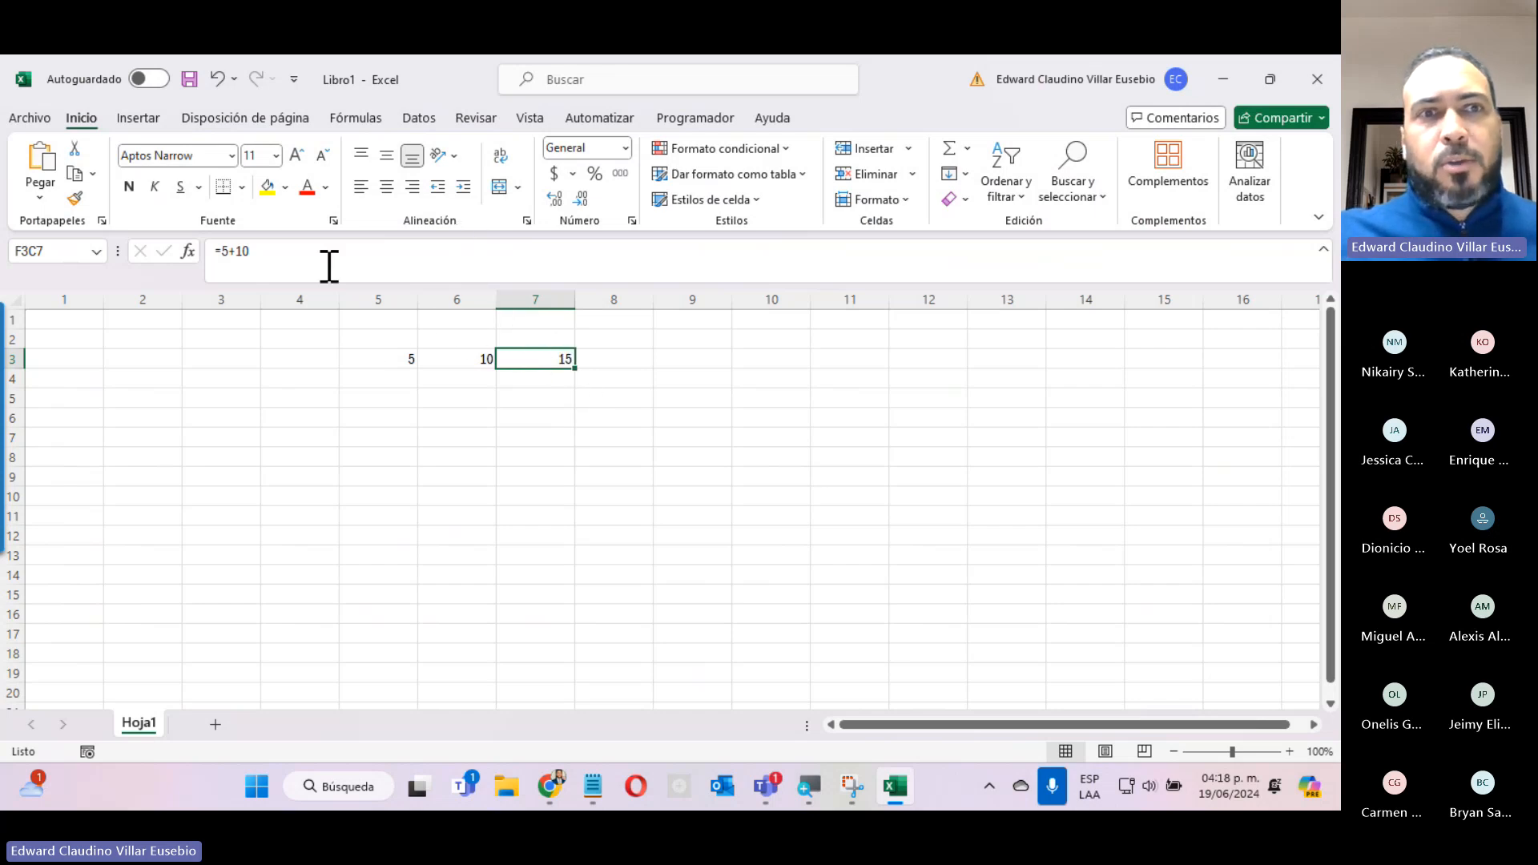
{"action": "left_click_drag", "start_coordinate": [222, 251], "coordinate": [251, 251]}
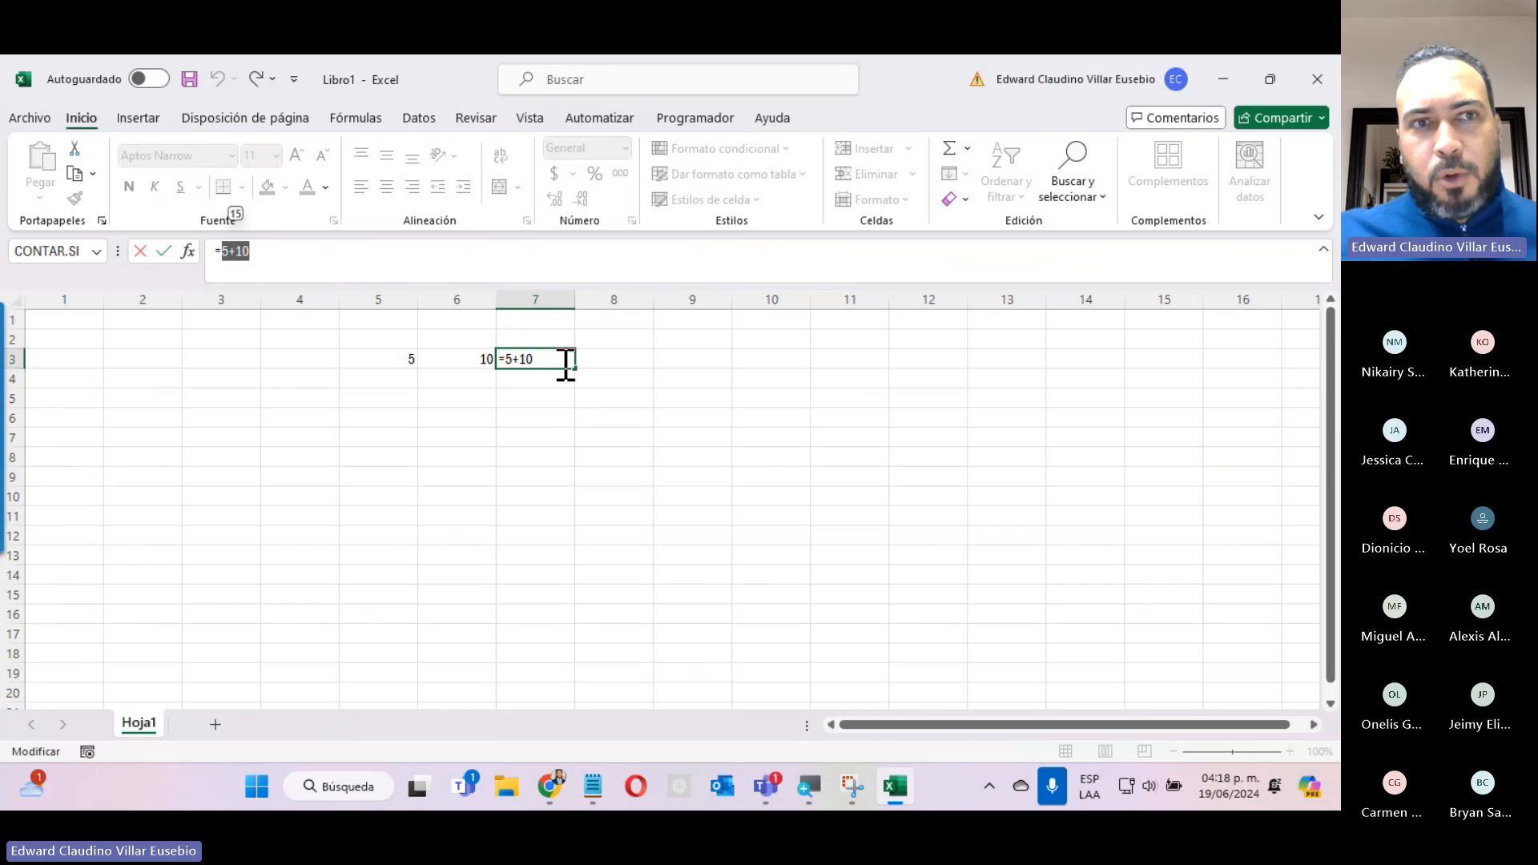
{"action": "key", "text": "Escape"}
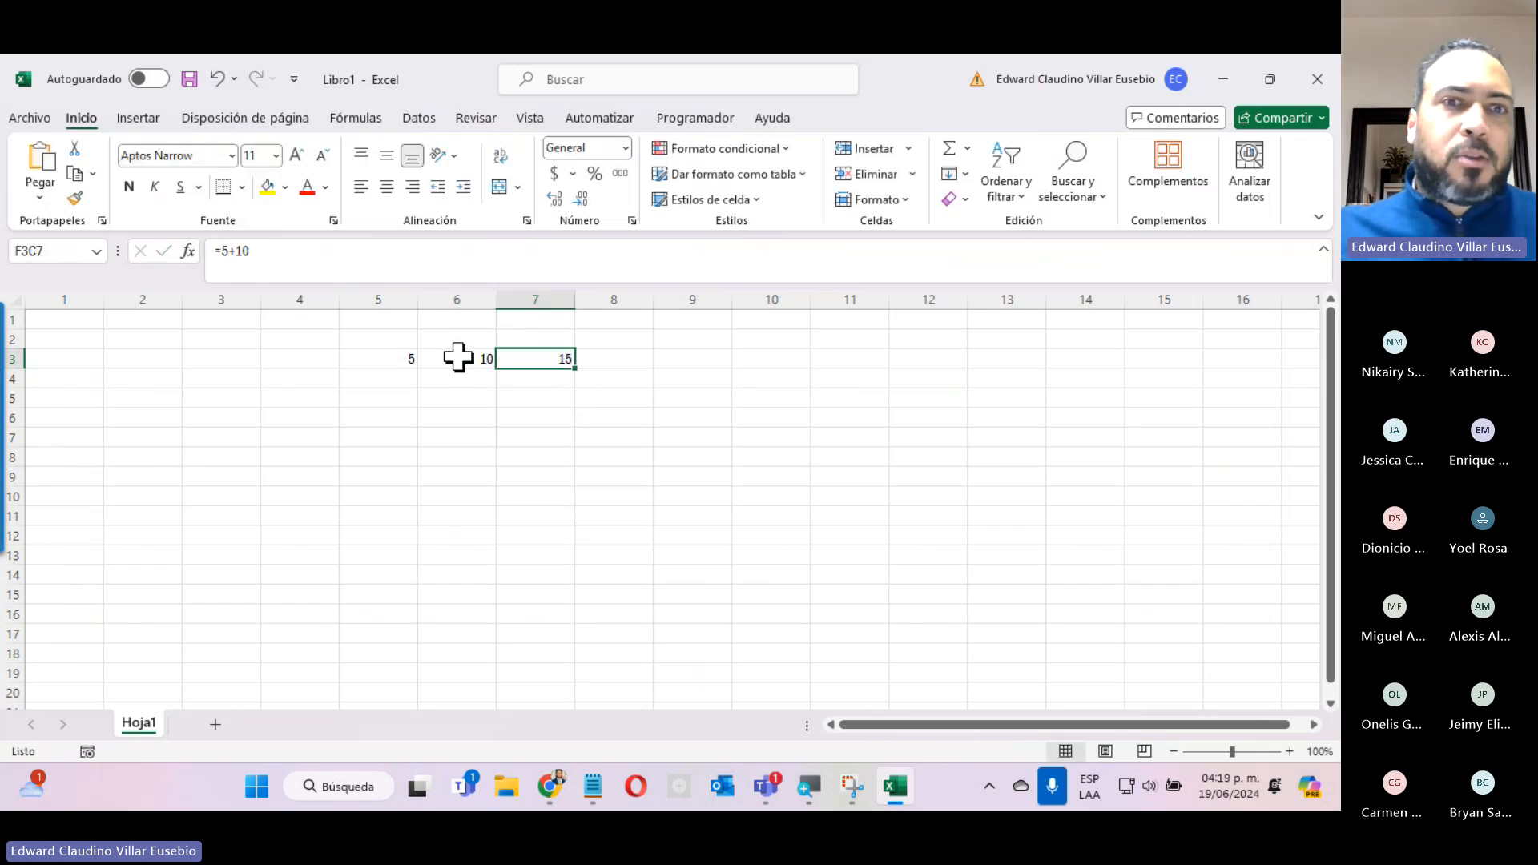
Change the value in row 3, column 6 to 15 and open the =5+10 formula beside it for inspection.
{"action": "left_click", "coordinate": [456, 358]}
{"action": "type", "text": "15"}
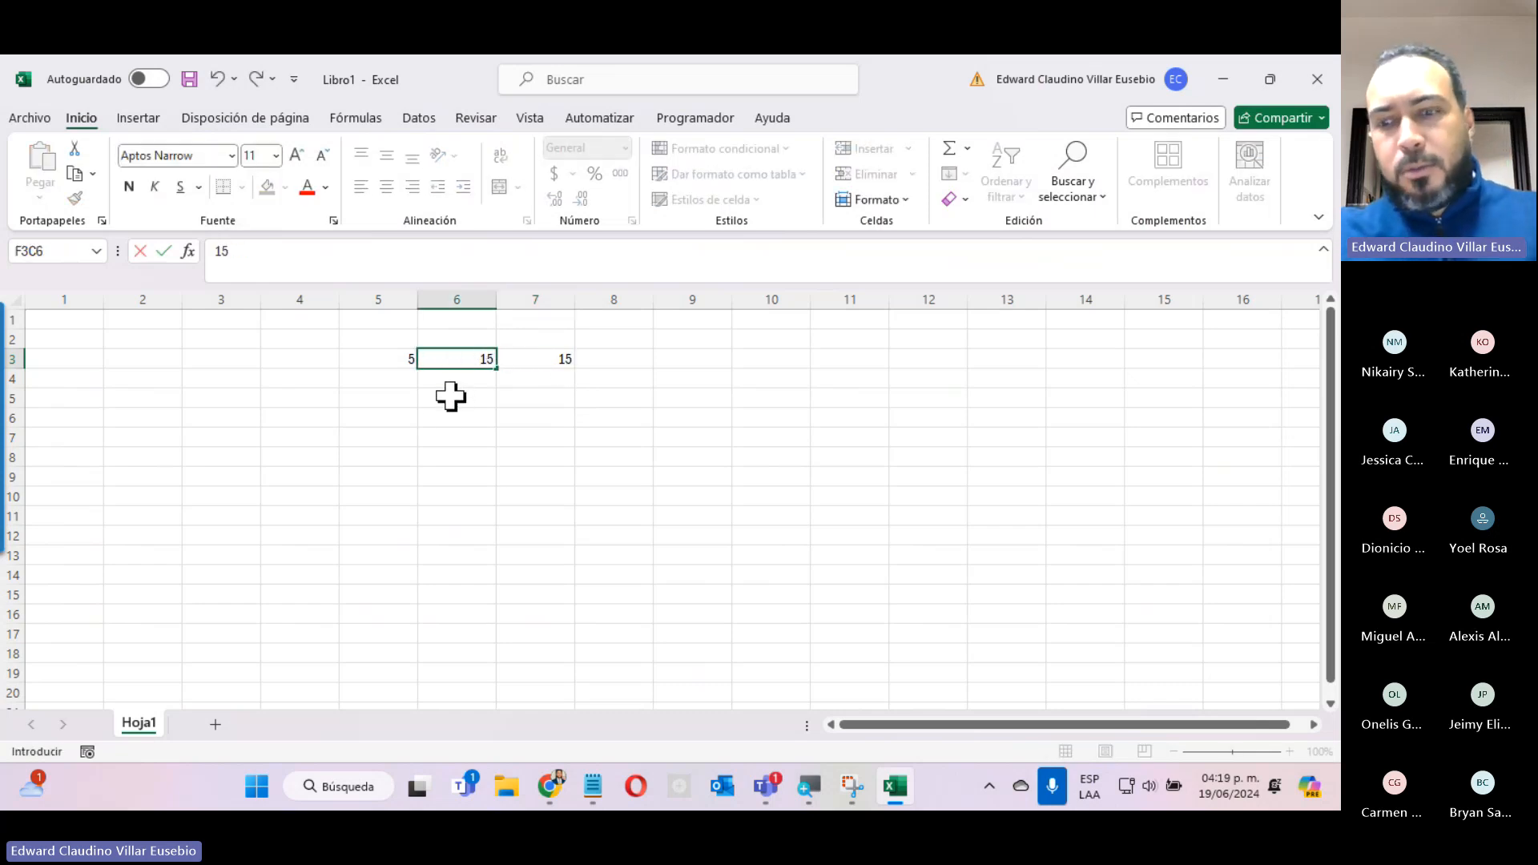
{"action": "key", "text": "Return"}
{"action": "left_click", "coordinate": [560, 358]}
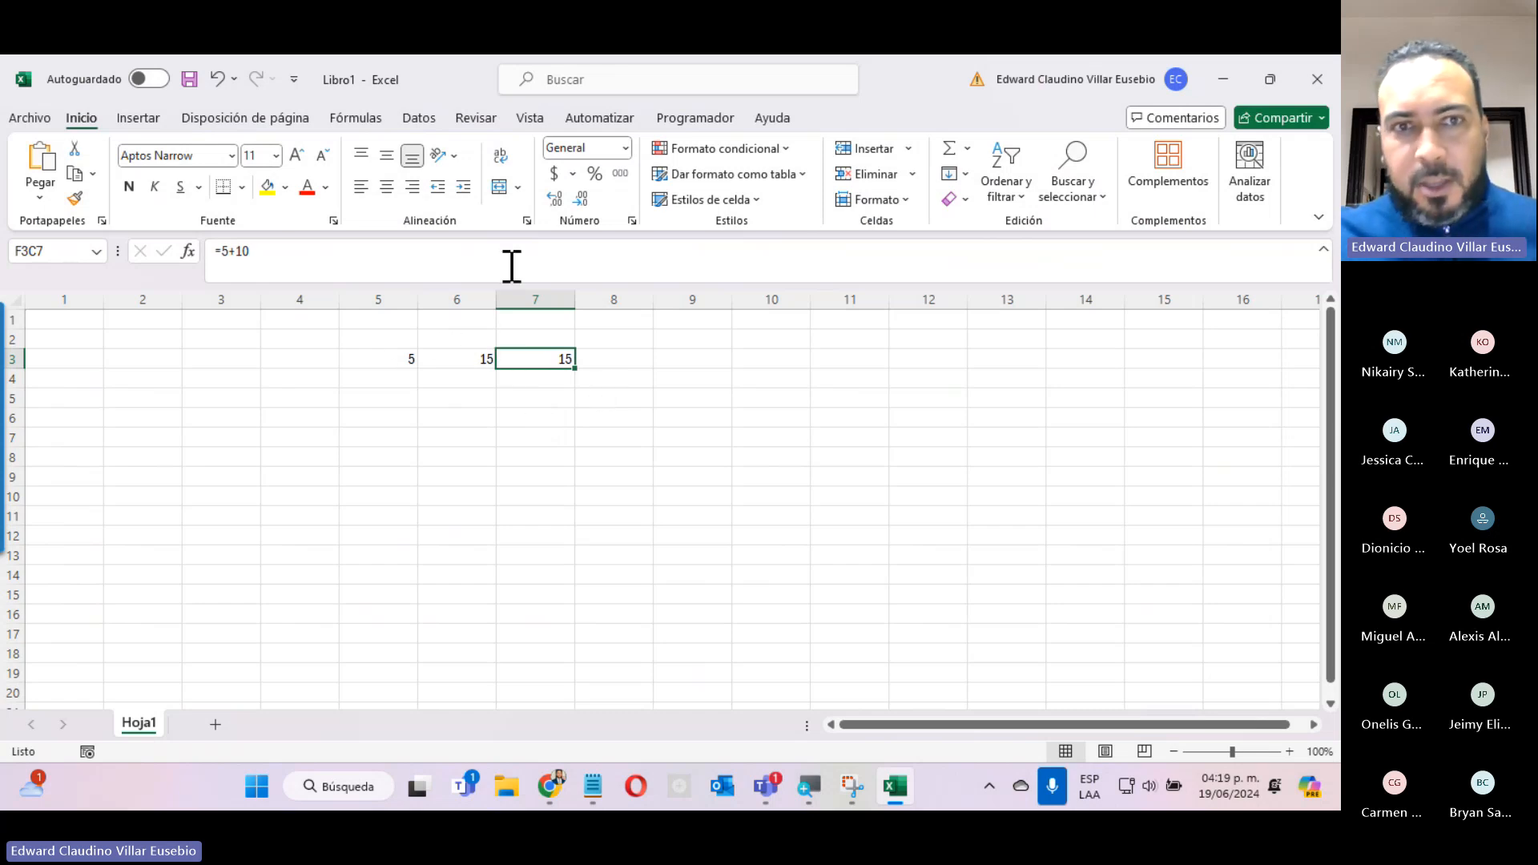
{"action": "left_click", "coordinate": [222, 255]}
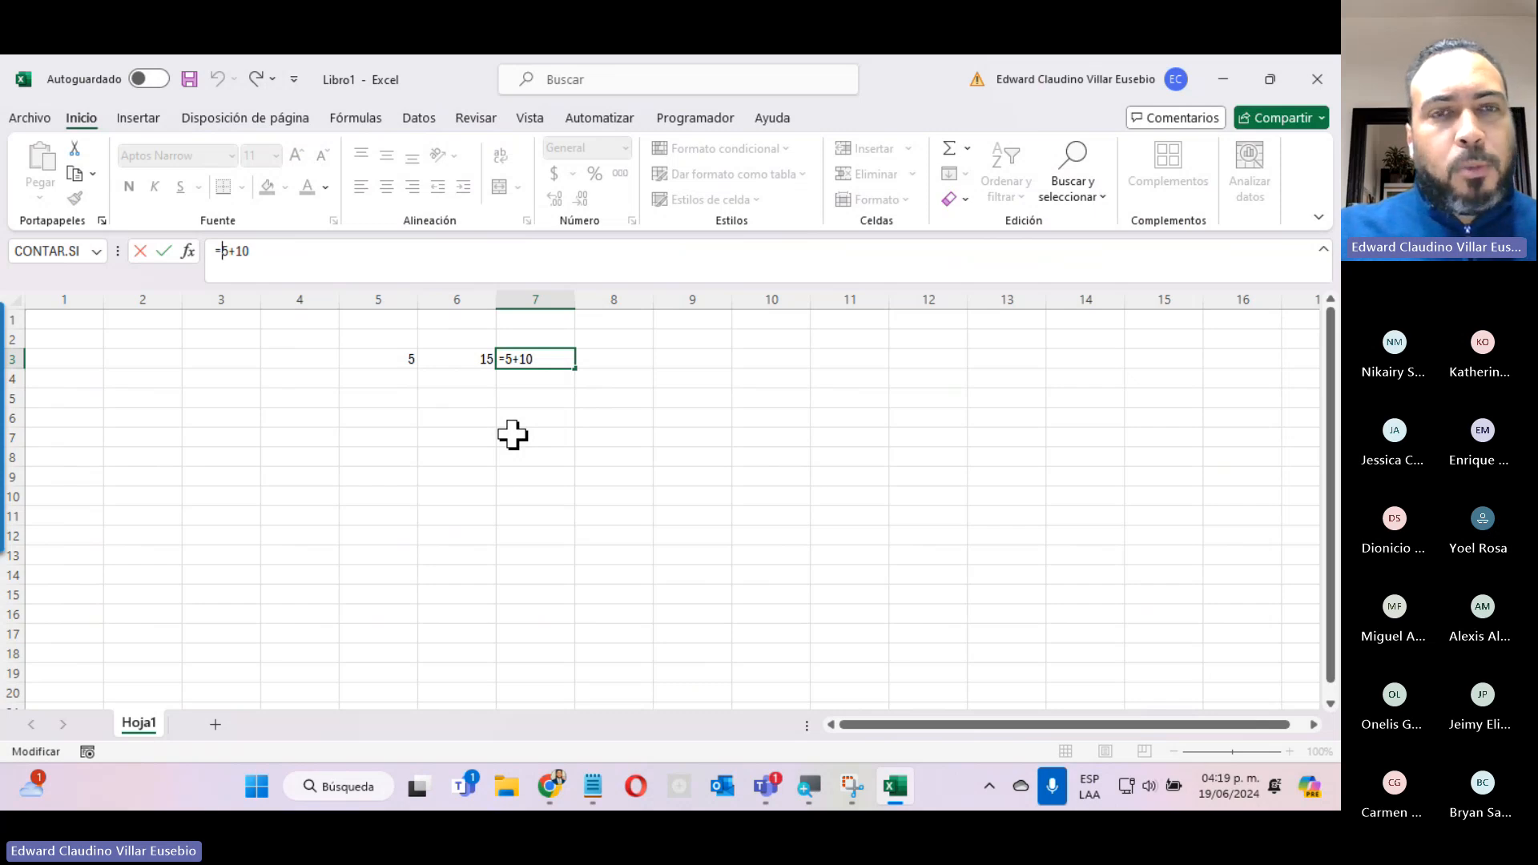
Switch to the course page in Chrome and examine its Las Formulas text and the =B3+D3 example.
{"action": "left_click", "coordinate": [1222, 79]}
{"action": "scroll", "coordinate": [731, 549], "scroll_direction": "up", "scroll_amount": 10}
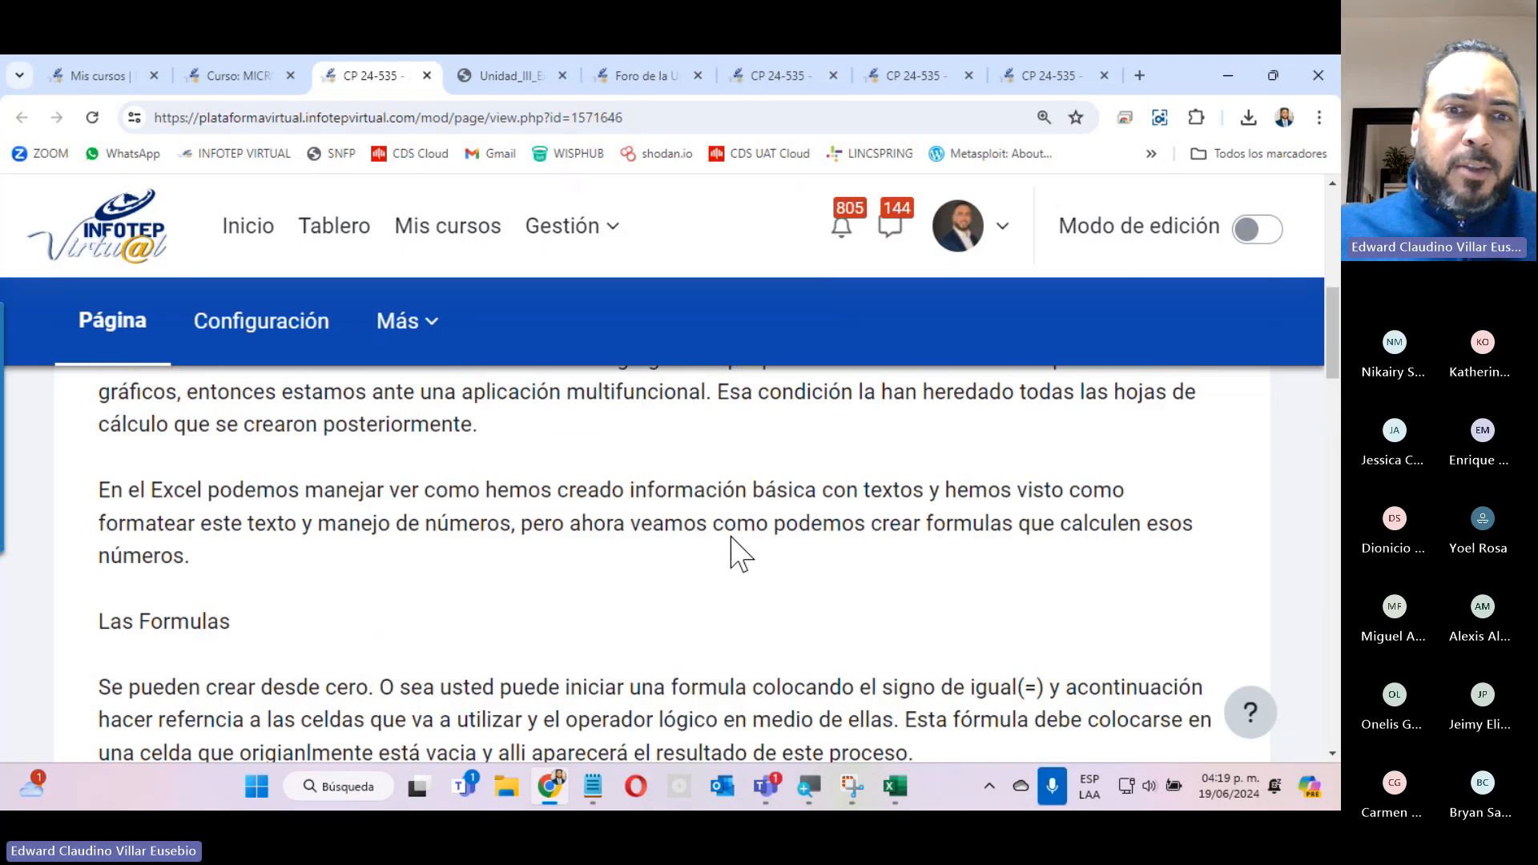
{"action": "scroll", "coordinate": [731, 550], "scroll_direction": "down", "scroll_amount": 10}
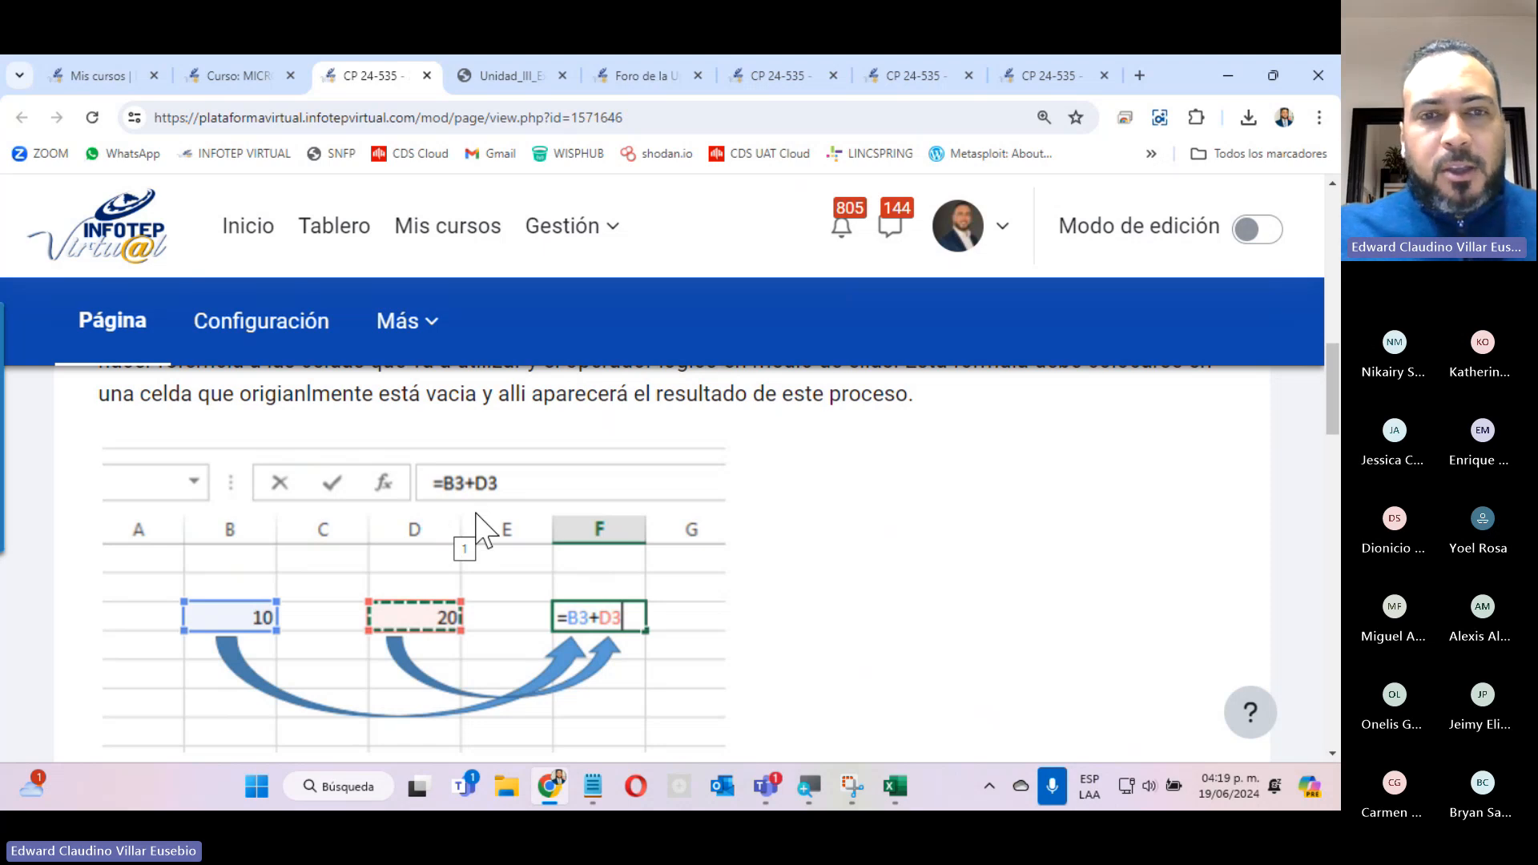
Switch back to Excel and discard the pending formula edit in row 3, column 7.
{"action": "left_click", "coordinate": [894, 786]}
{"action": "left_click", "coordinate": [391, 440]}
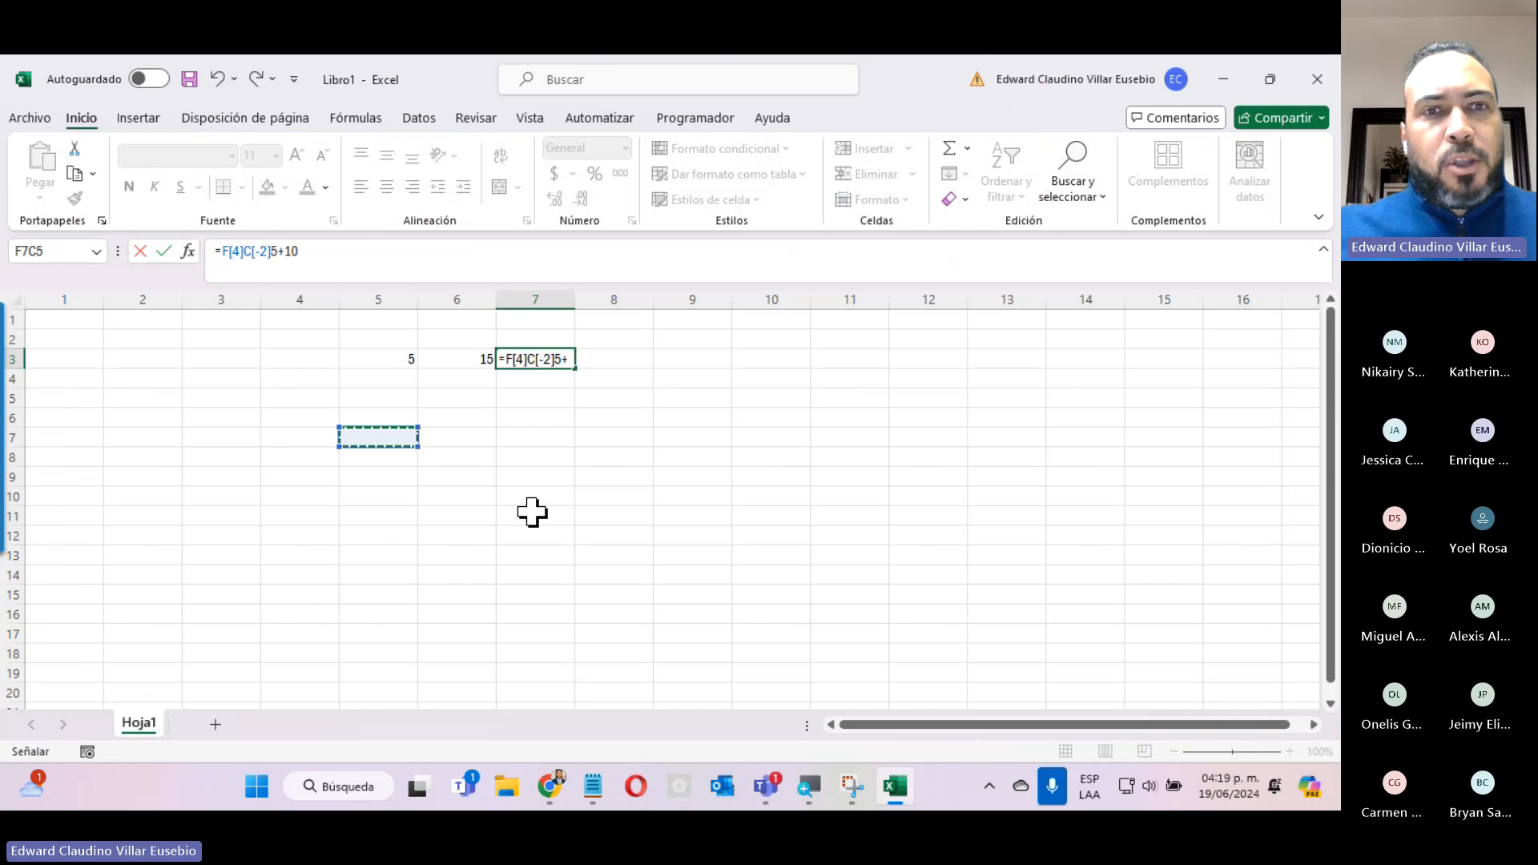
{"action": "key", "text": "Escape"}
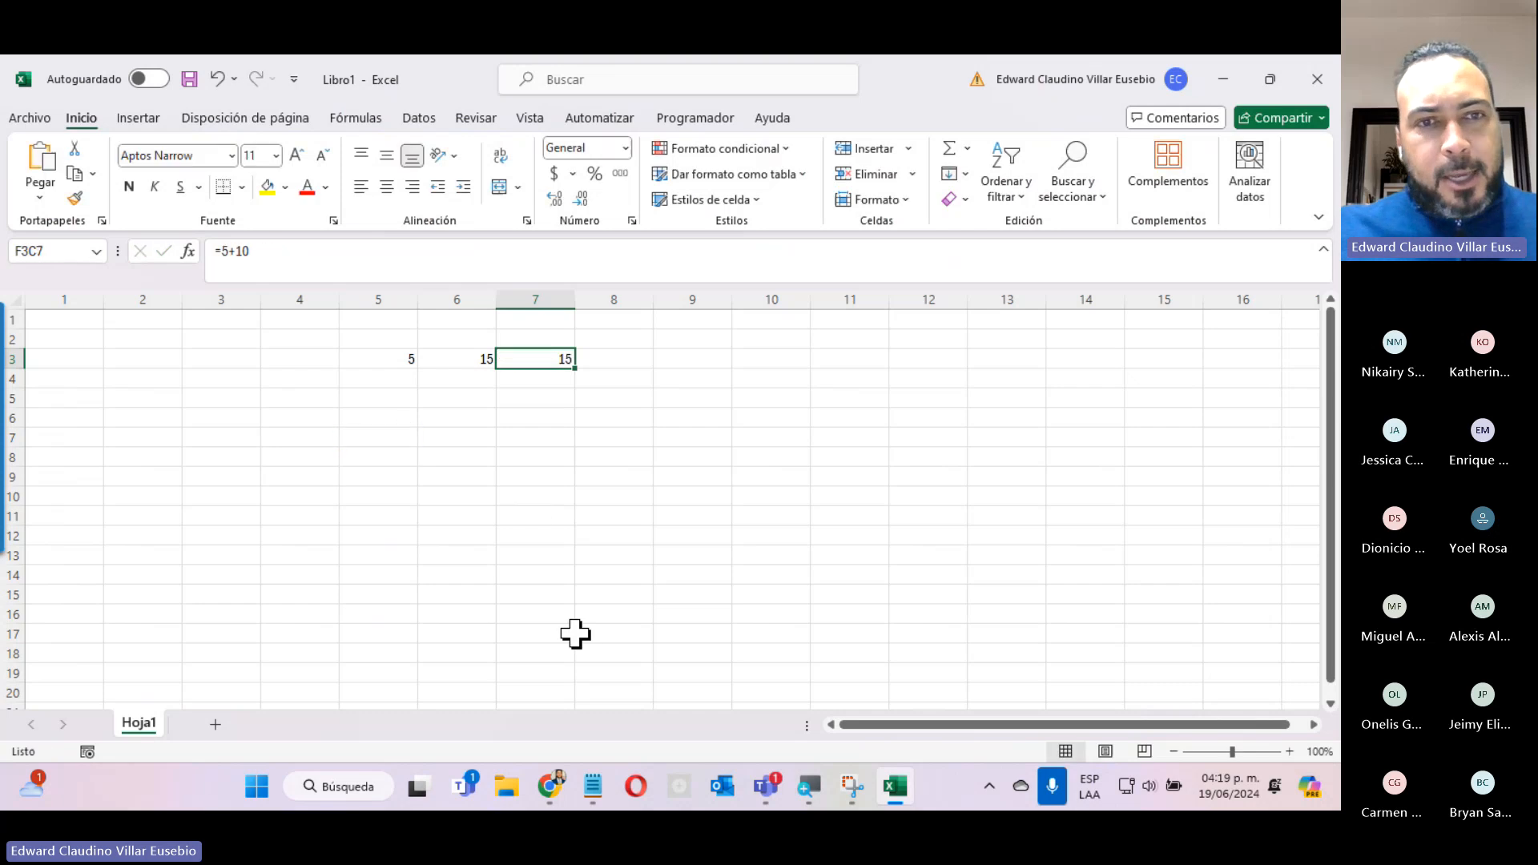
Enter 100 in row 7 and 90 in row 8 of column 6.
{"action": "left_click", "coordinate": [461, 433]}
{"action": "type", "text": "100"}
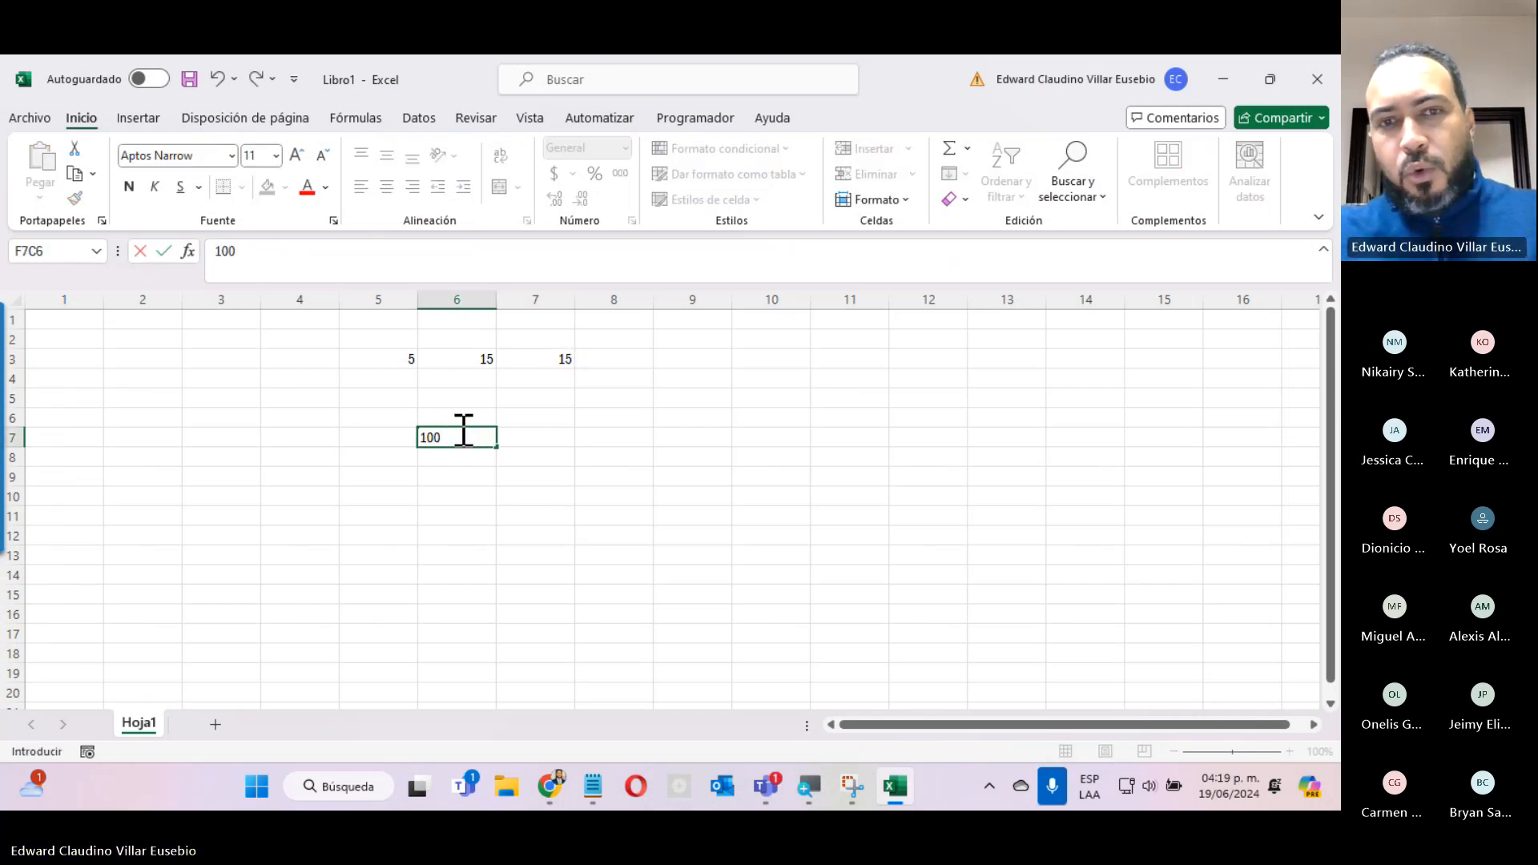
{"action": "key", "text": "Return"}
{"action": "type", "text": "90"}
{"action": "key", "text": "Return"}
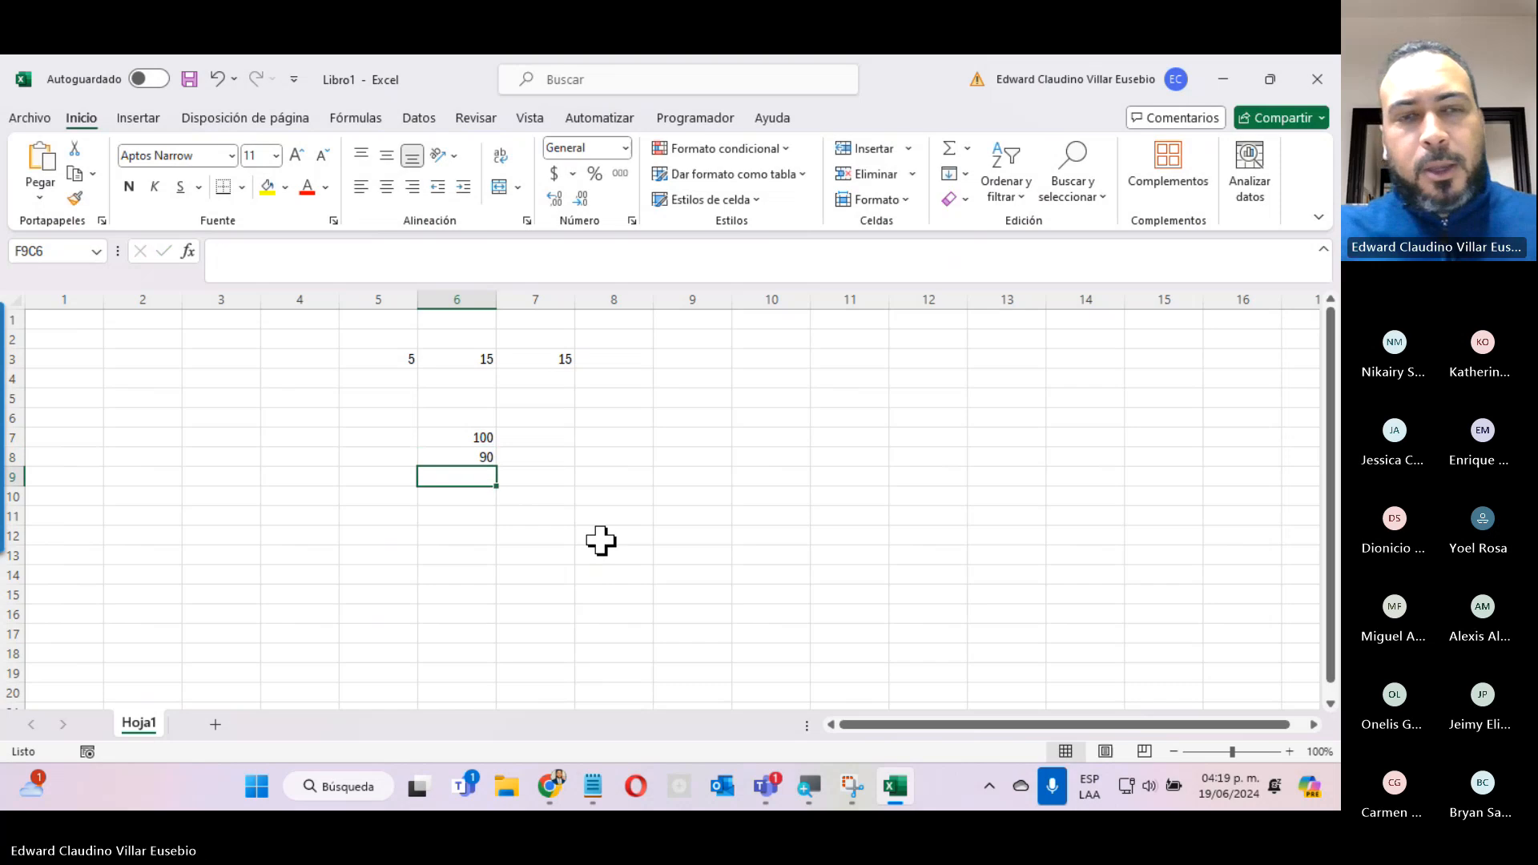
Copy the 100 and 90 values from column 6 into rows 7 and 8 of column 7.
{"action": "left_click", "coordinate": [477, 432]}
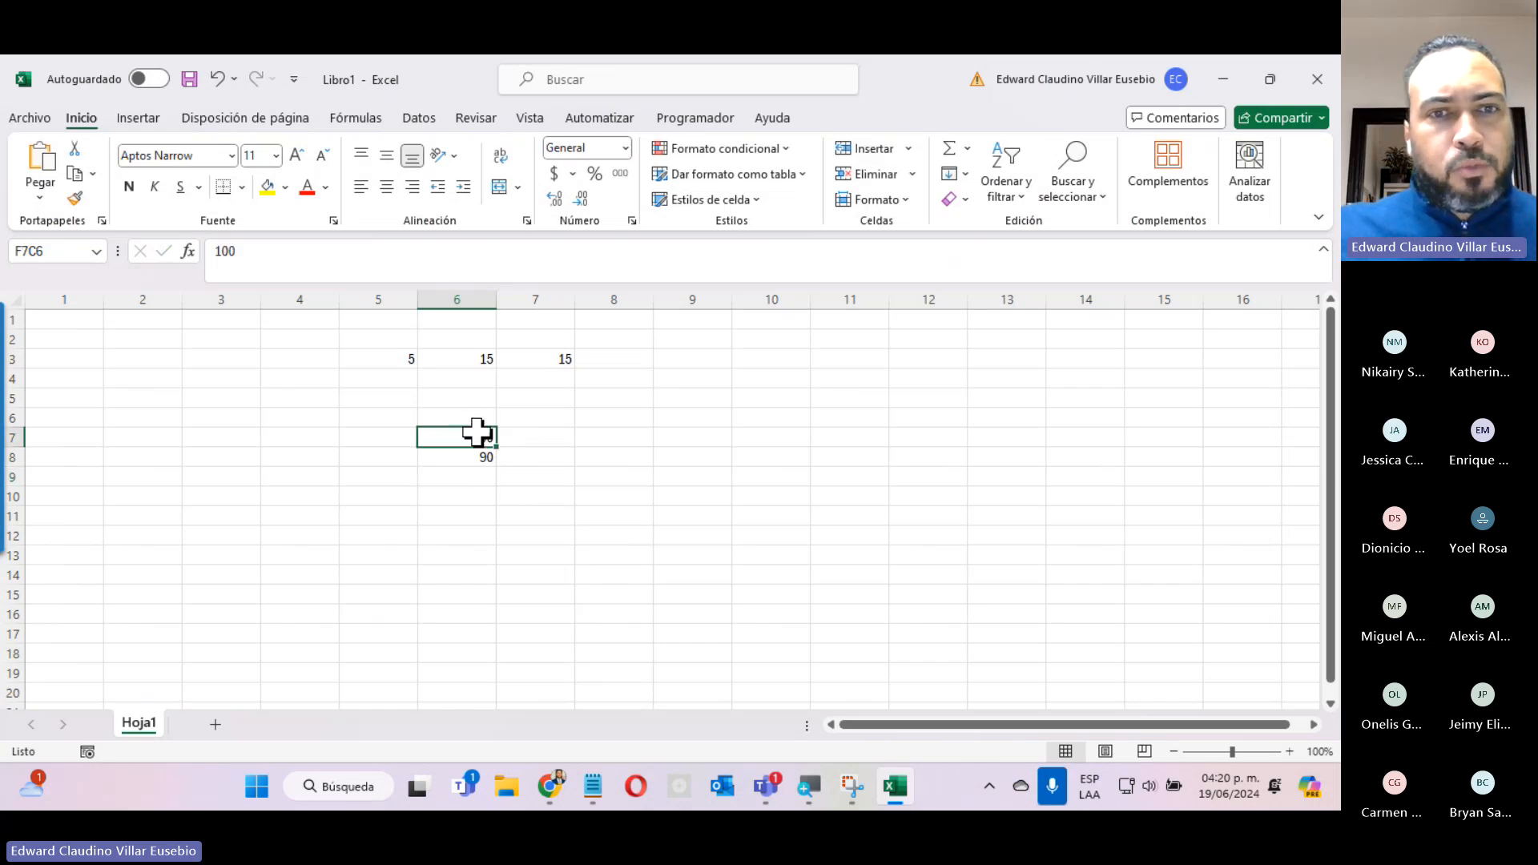
{"action": "left_click_drag", "start_coordinate": [478, 432], "coordinate": [473, 456]}
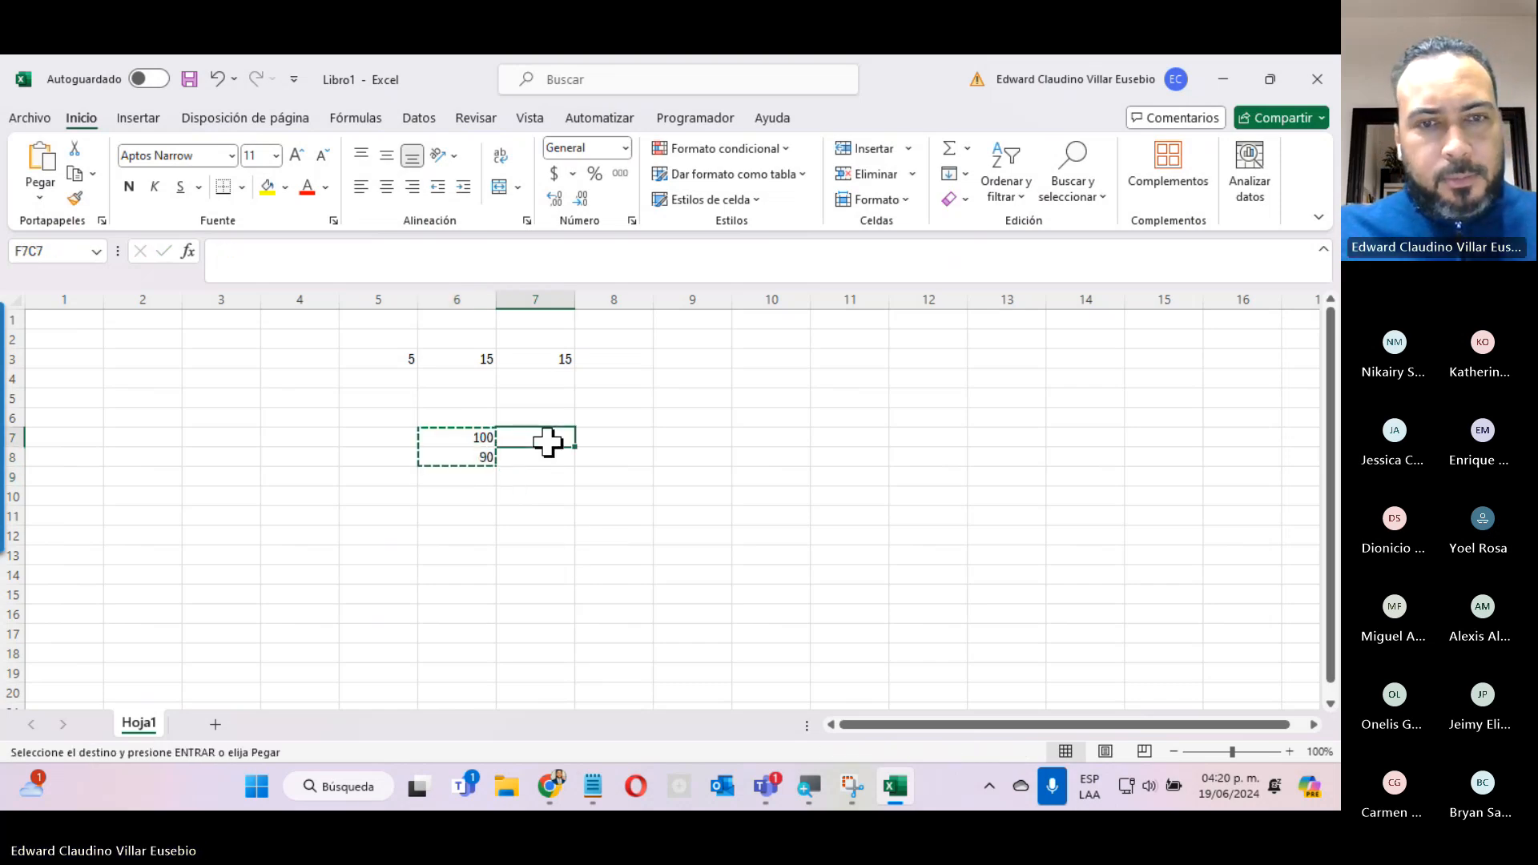
{"action": "type", "text": "100 90"}
{"action": "key", "text": "Escape"}
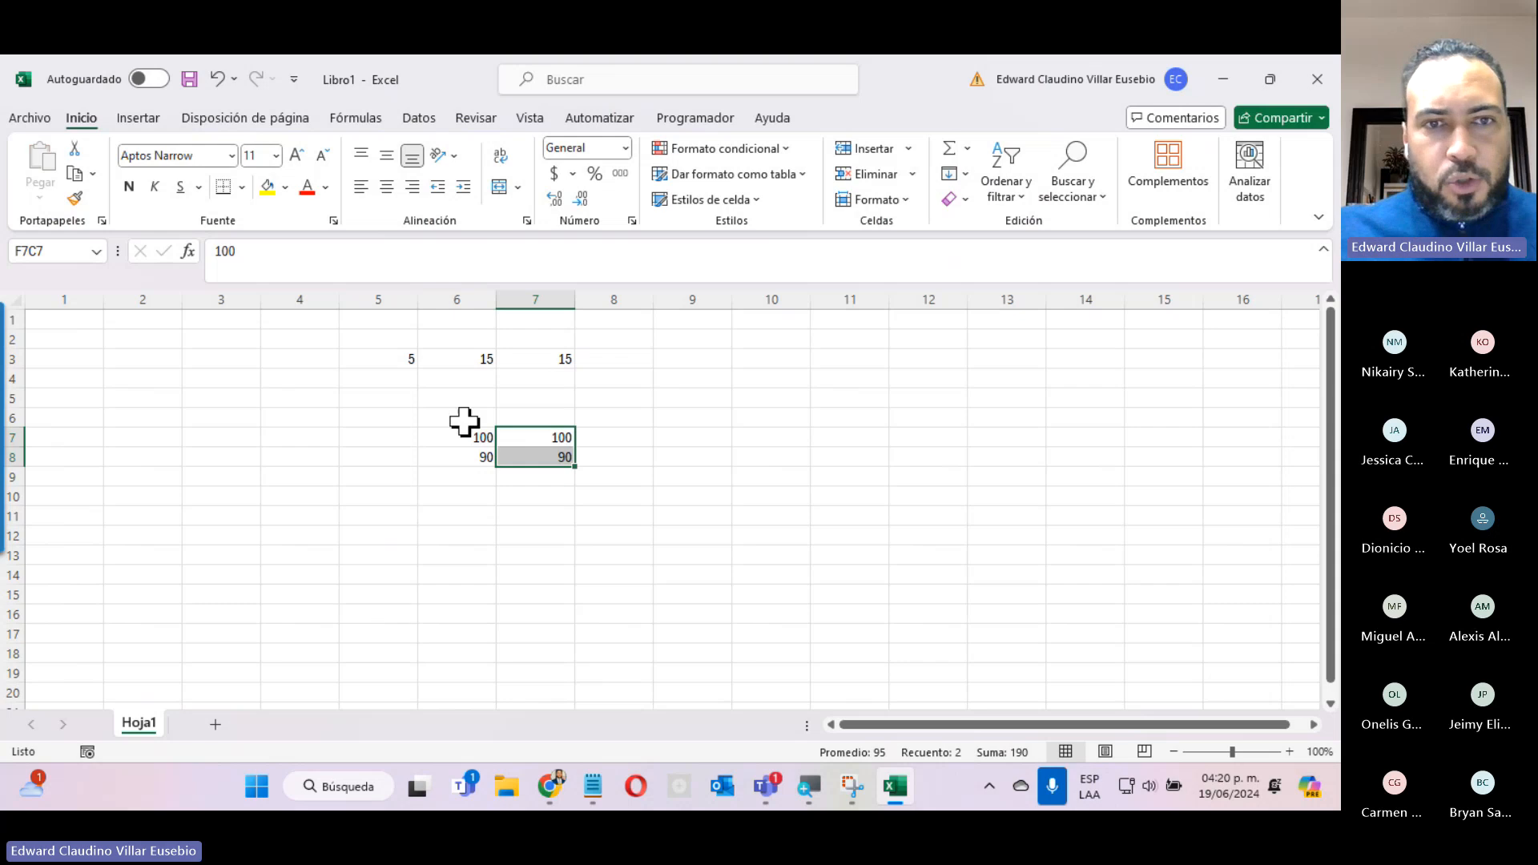
Start a formula in row 9, column 6 that adds the 100 and 90 cells above it by reference.
{"action": "left_click", "coordinate": [462, 439]}
{"action": "left_click", "coordinate": [462, 458]}
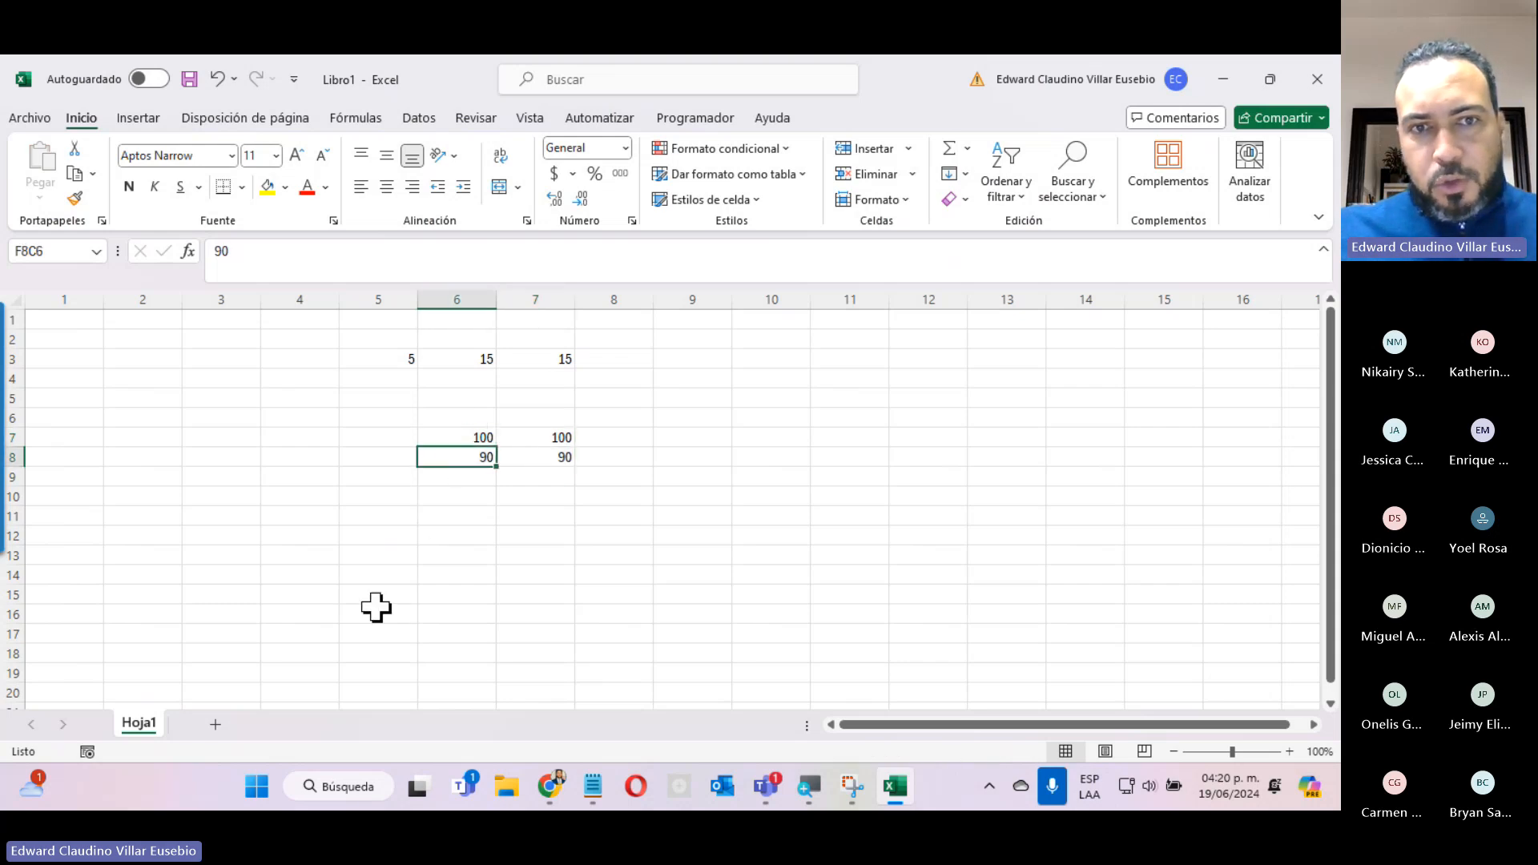
{"action": "left_click", "coordinate": [436, 483]}
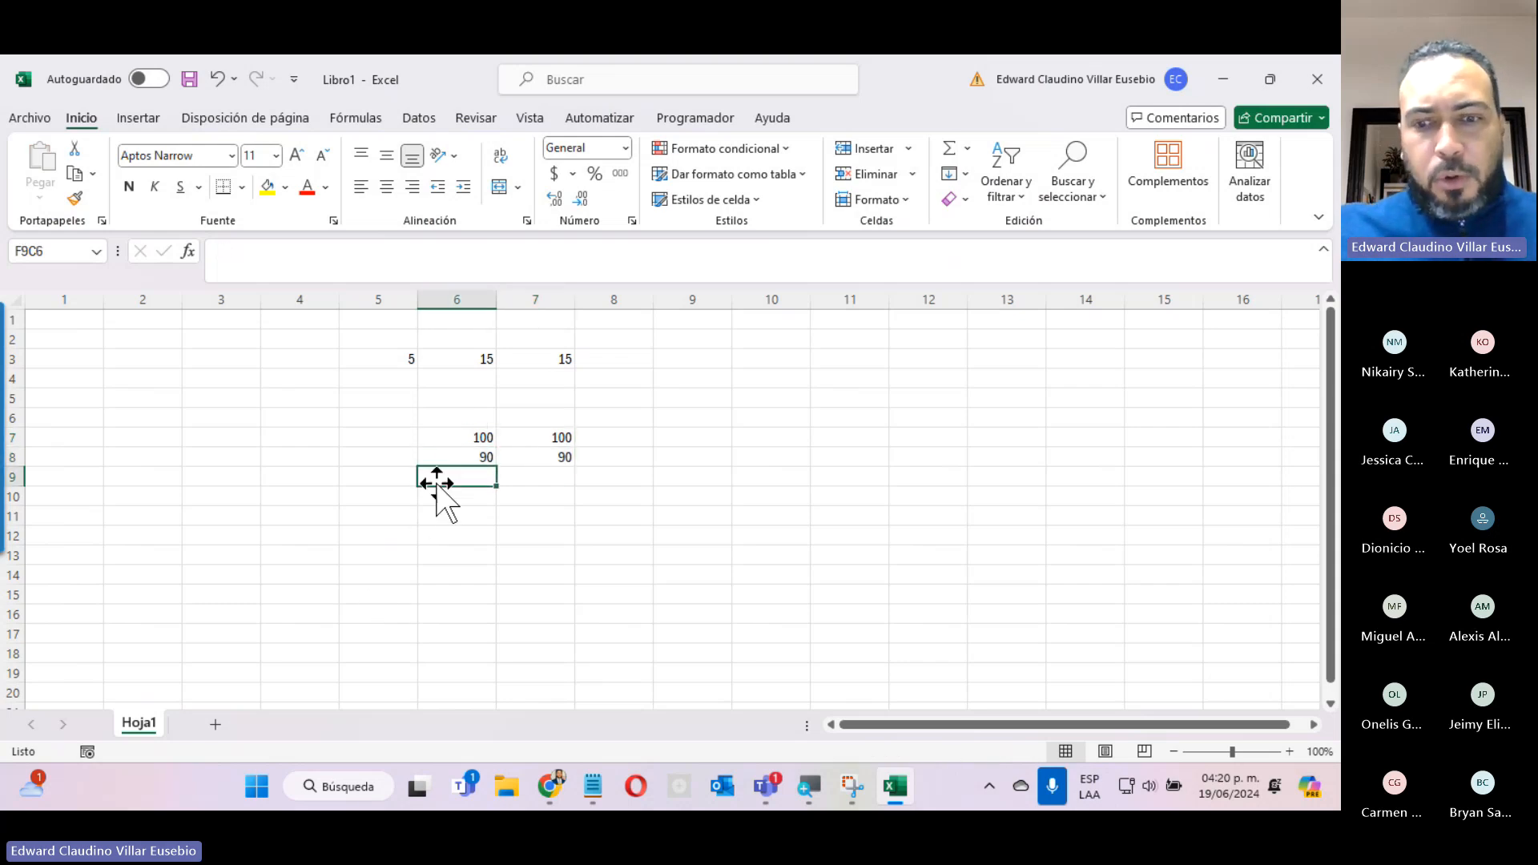
{"action": "type", "text": "="}
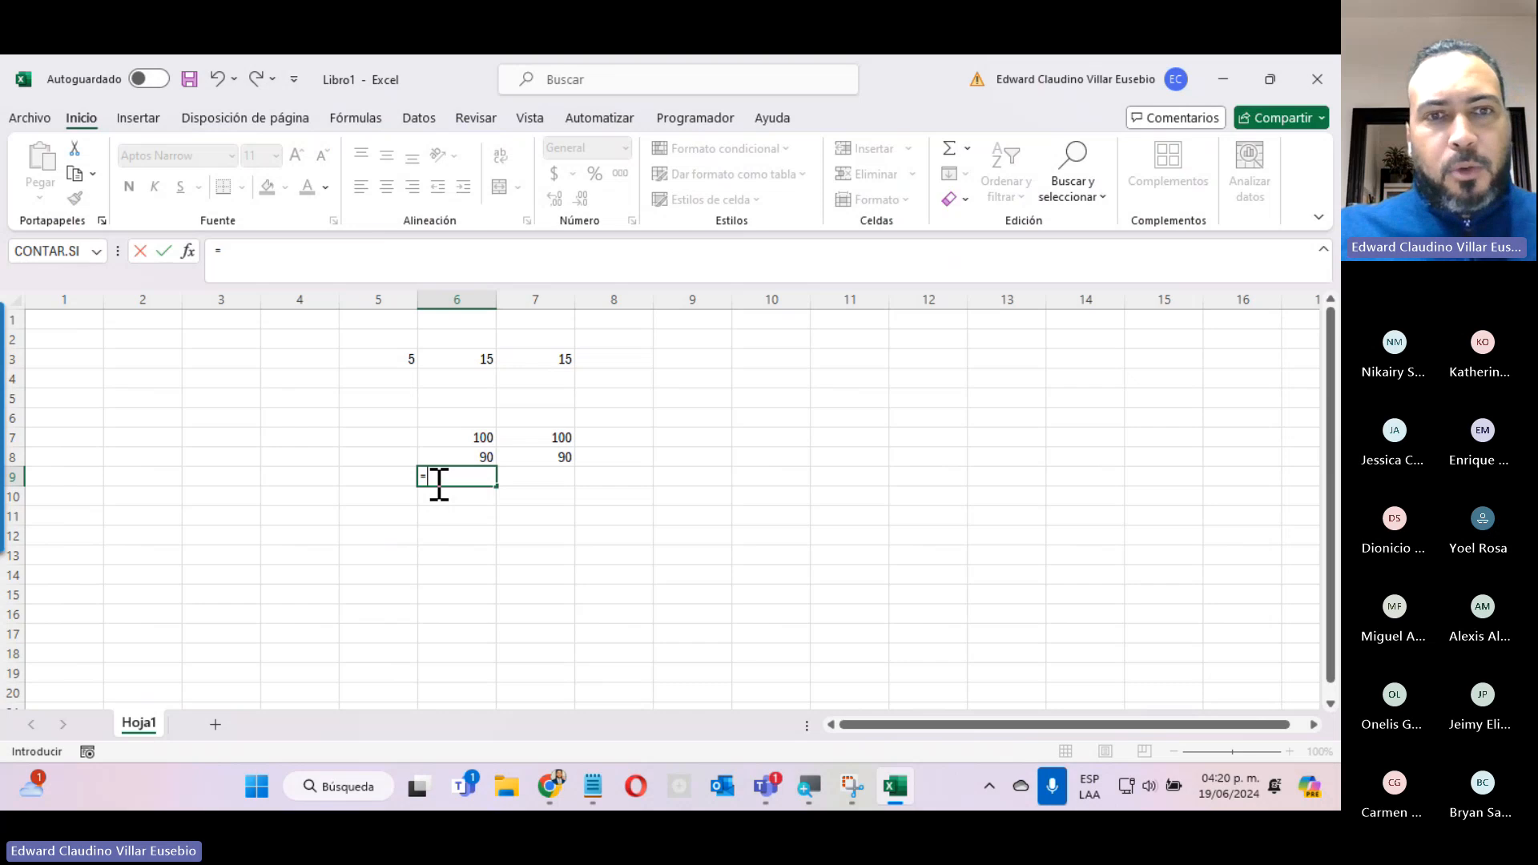
{"action": "left_click", "coordinate": [442, 439]}
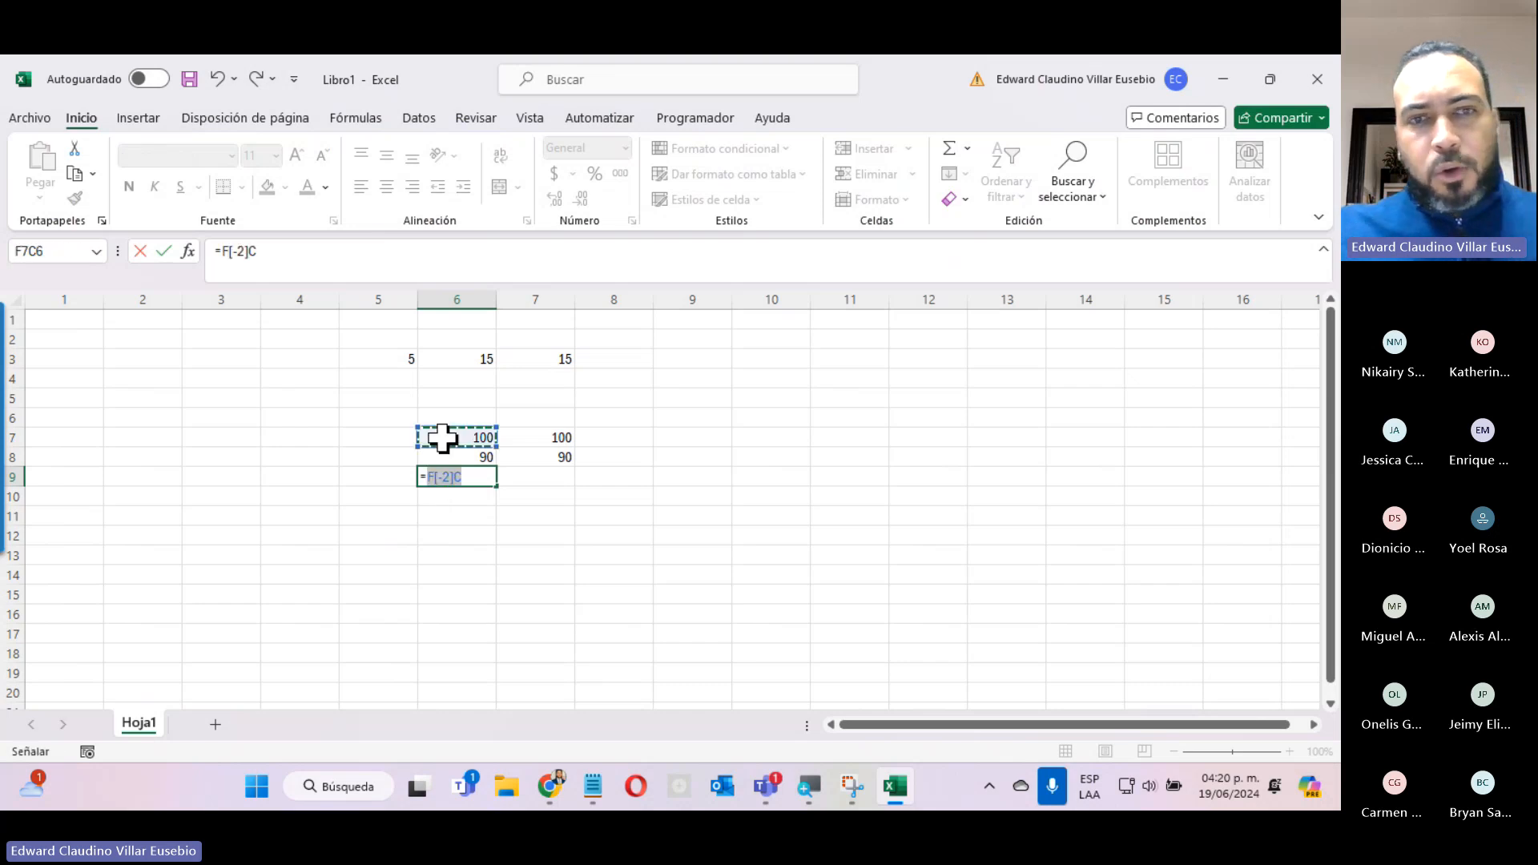
{"action": "type", "text": "+"}
{"action": "left_click", "coordinate": [458, 453]}
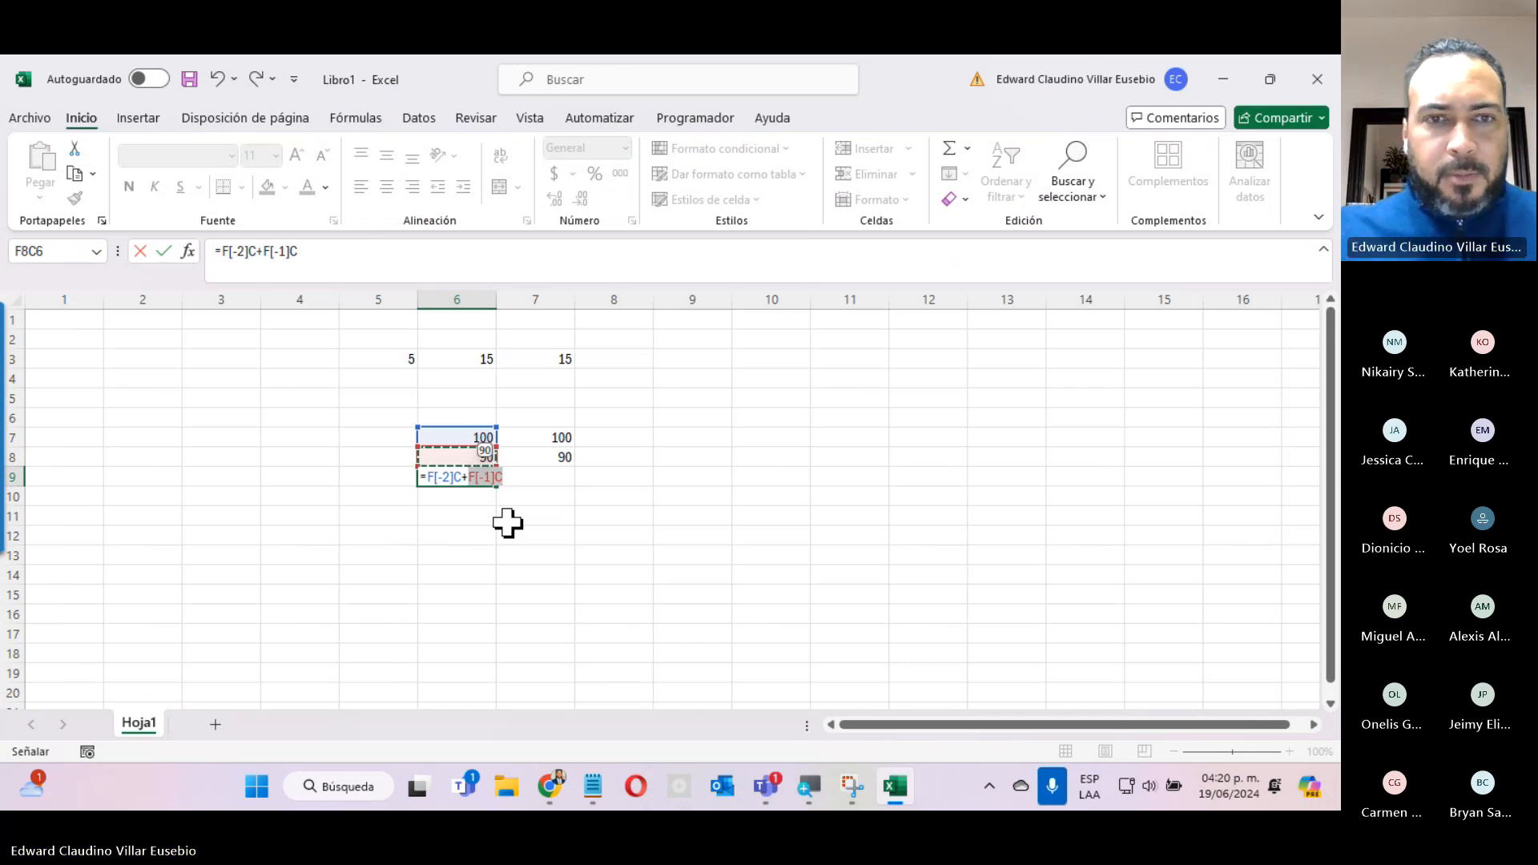
Add a division by 2 without parentheses and enter the formula as =F[-2]C+F[-1]C/2.
{"action": "left_click", "coordinate": [224, 255]}
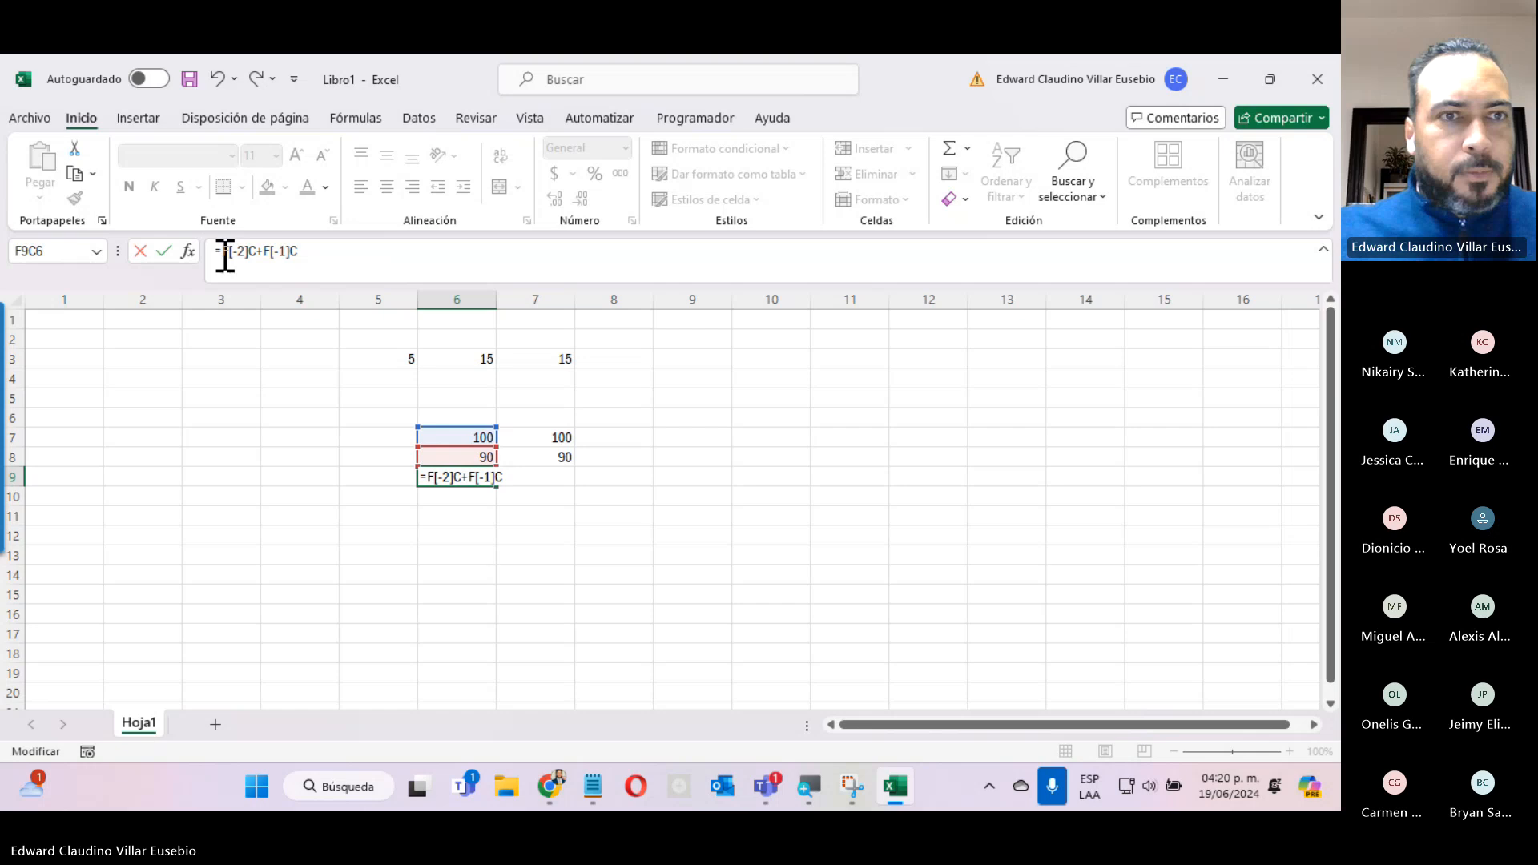
{"action": "type", "text": "("}
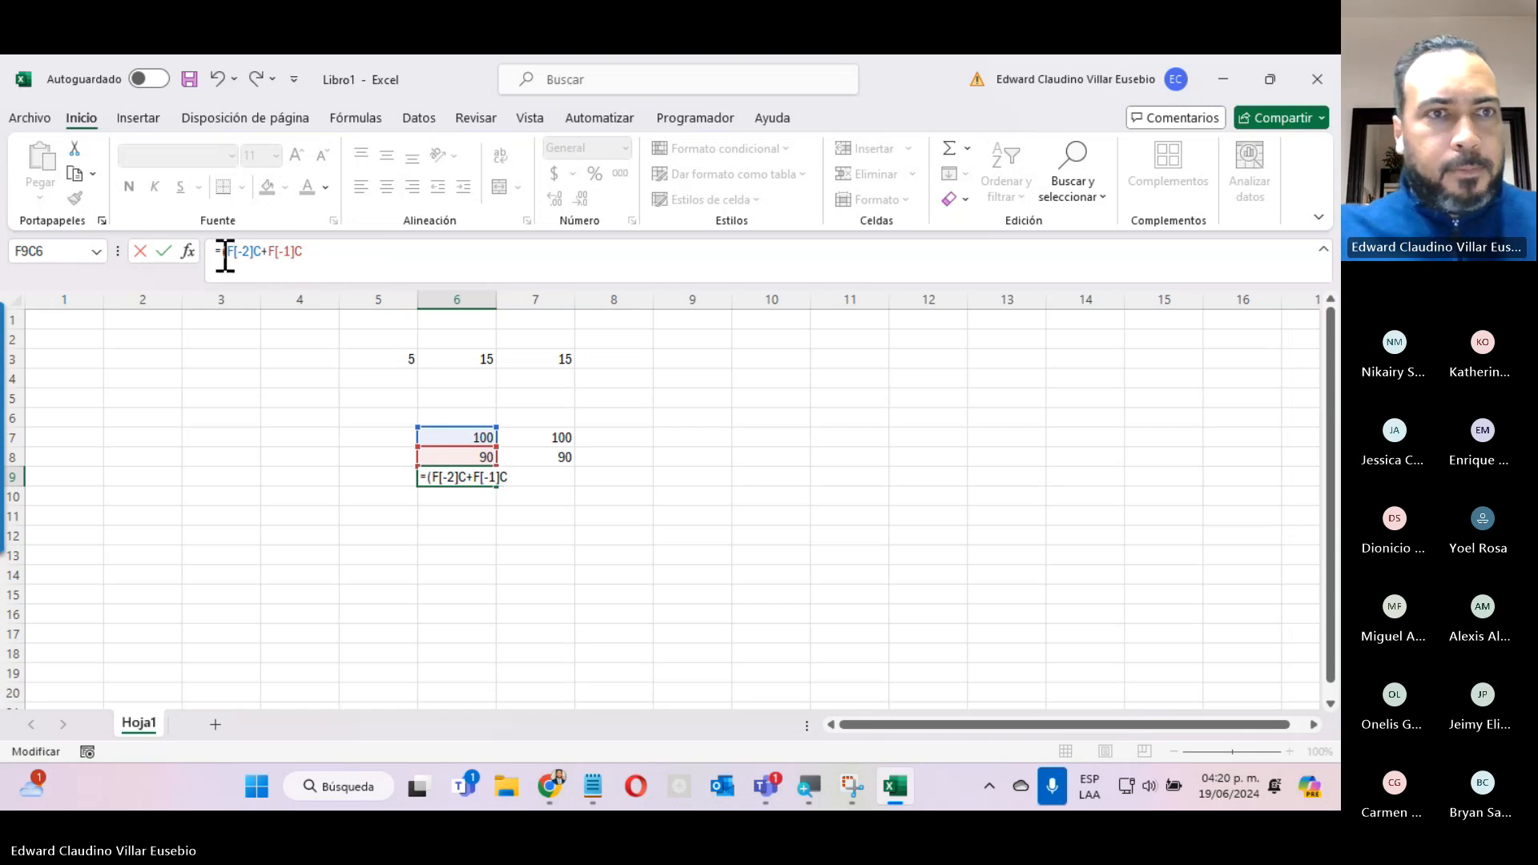
{"action": "key", "text": "BackSpace"}
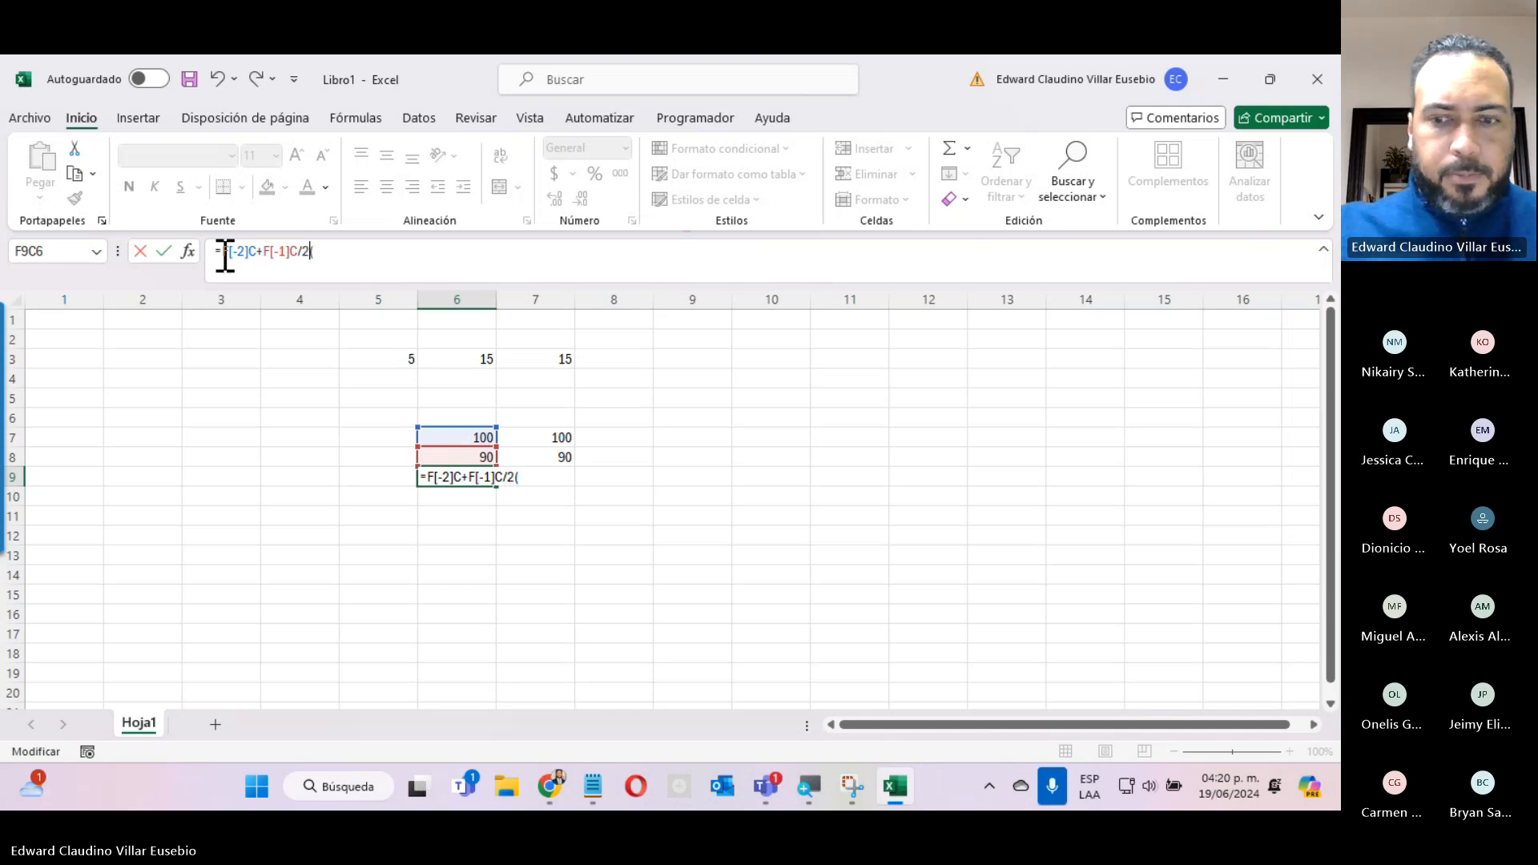
{"action": "key", "text": "Return"}
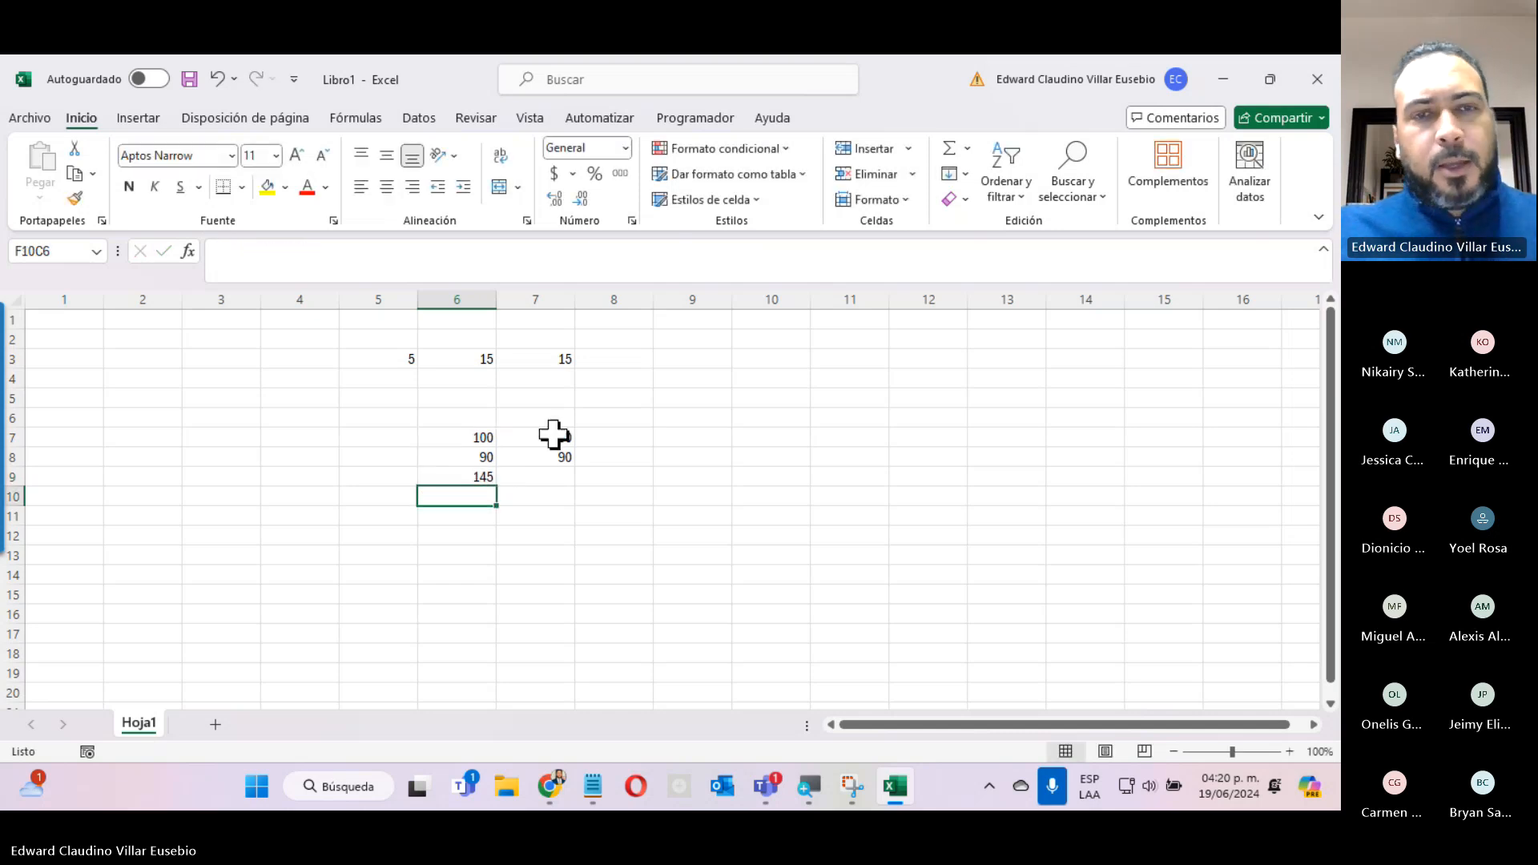
Put parentheses around the sum in the row 9, column 6 formula so it reads =(F[-2]C+F[-1]C)/2.
{"action": "left_click", "coordinate": [450, 462]}
{"action": "left_click", "coordinate": [450, 475]}
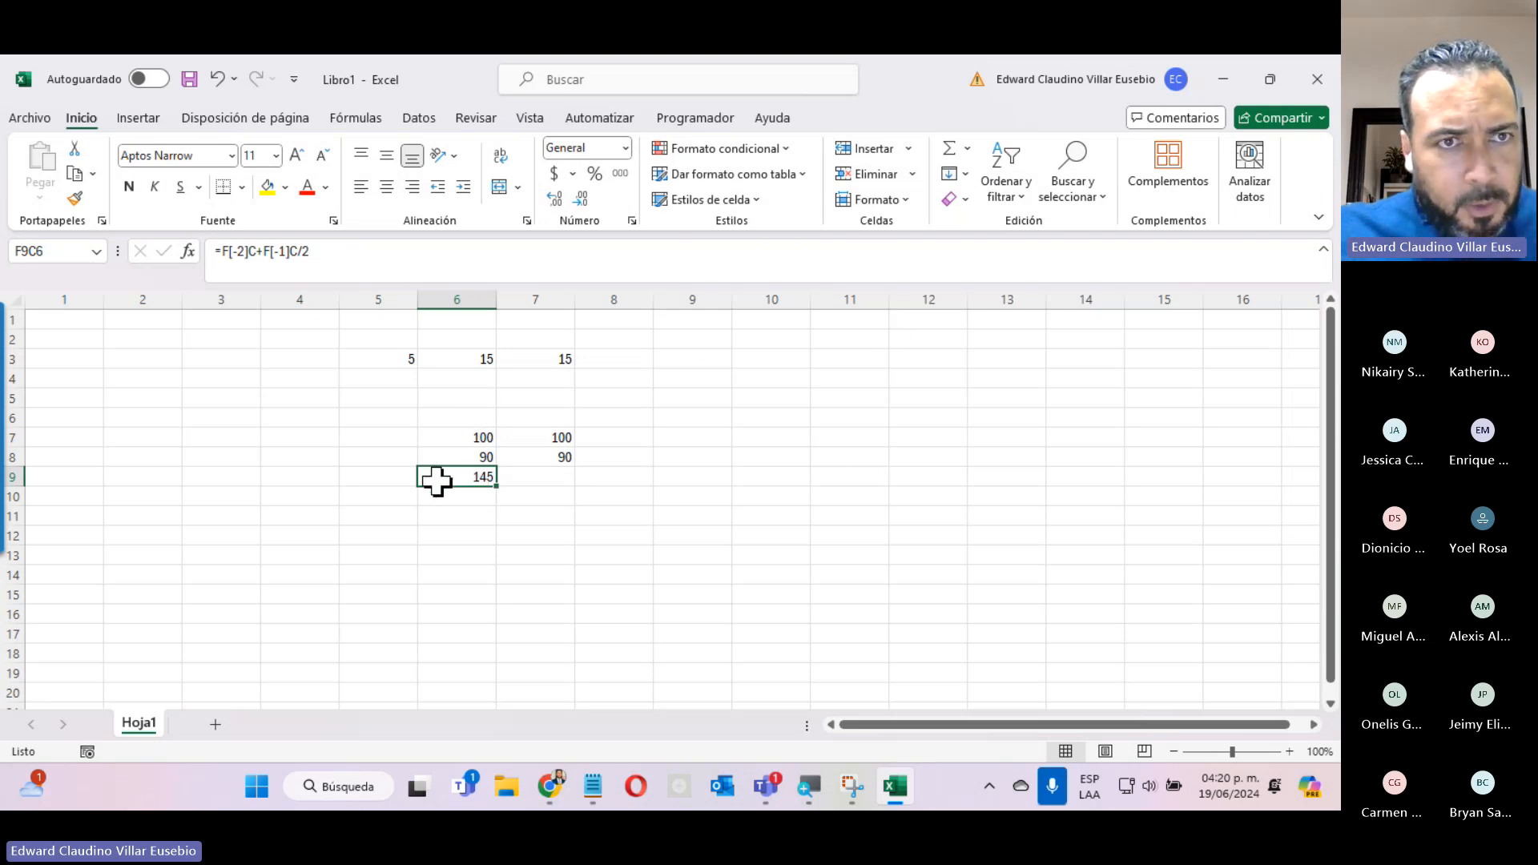
{"action": "left_click", "coordinate": [291, 253]}
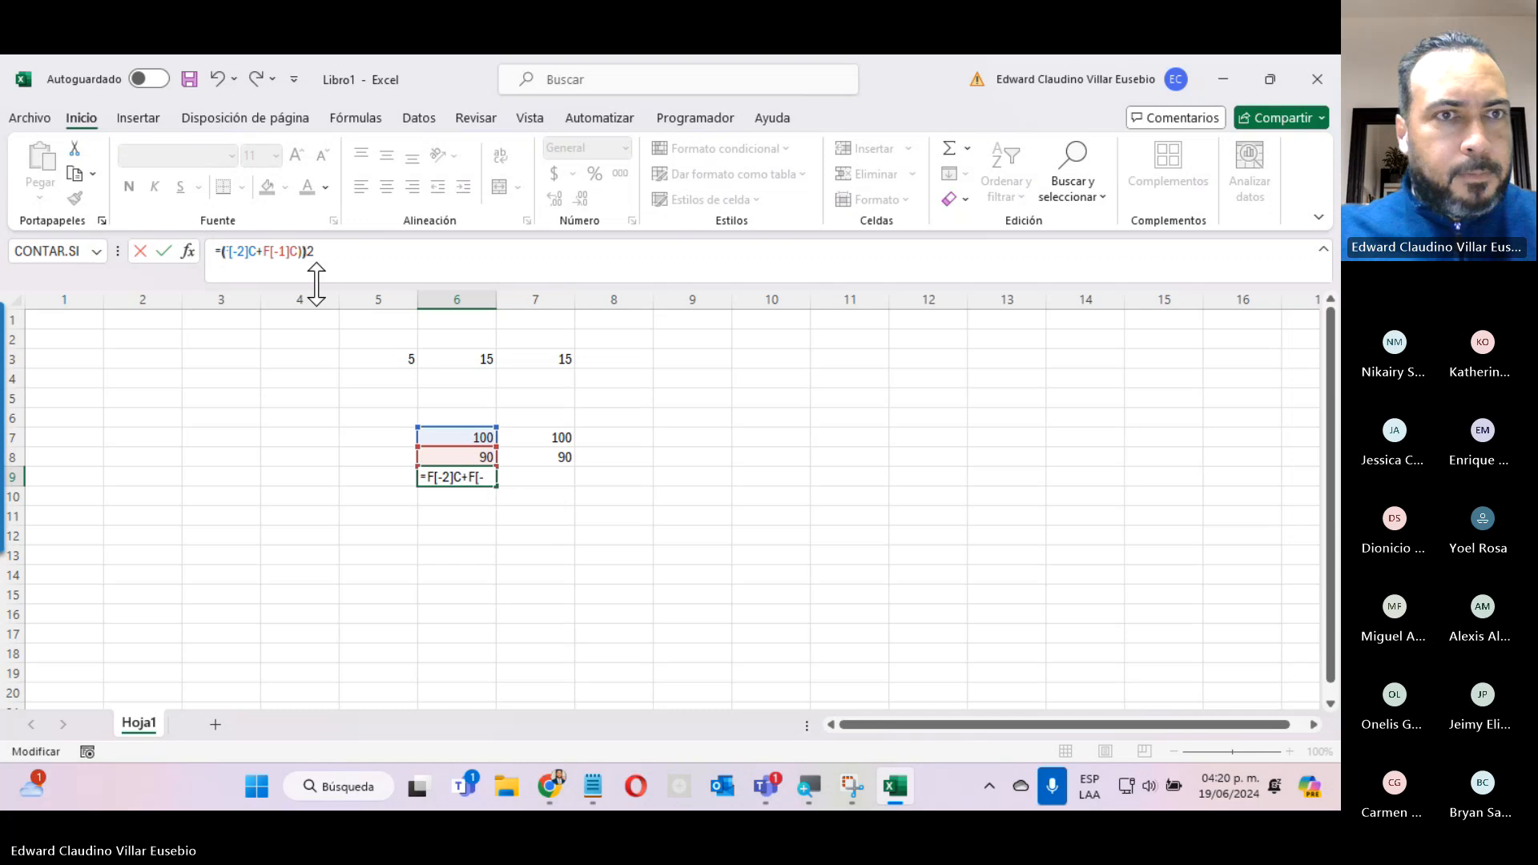
{"action": "key", "text": "Return"}
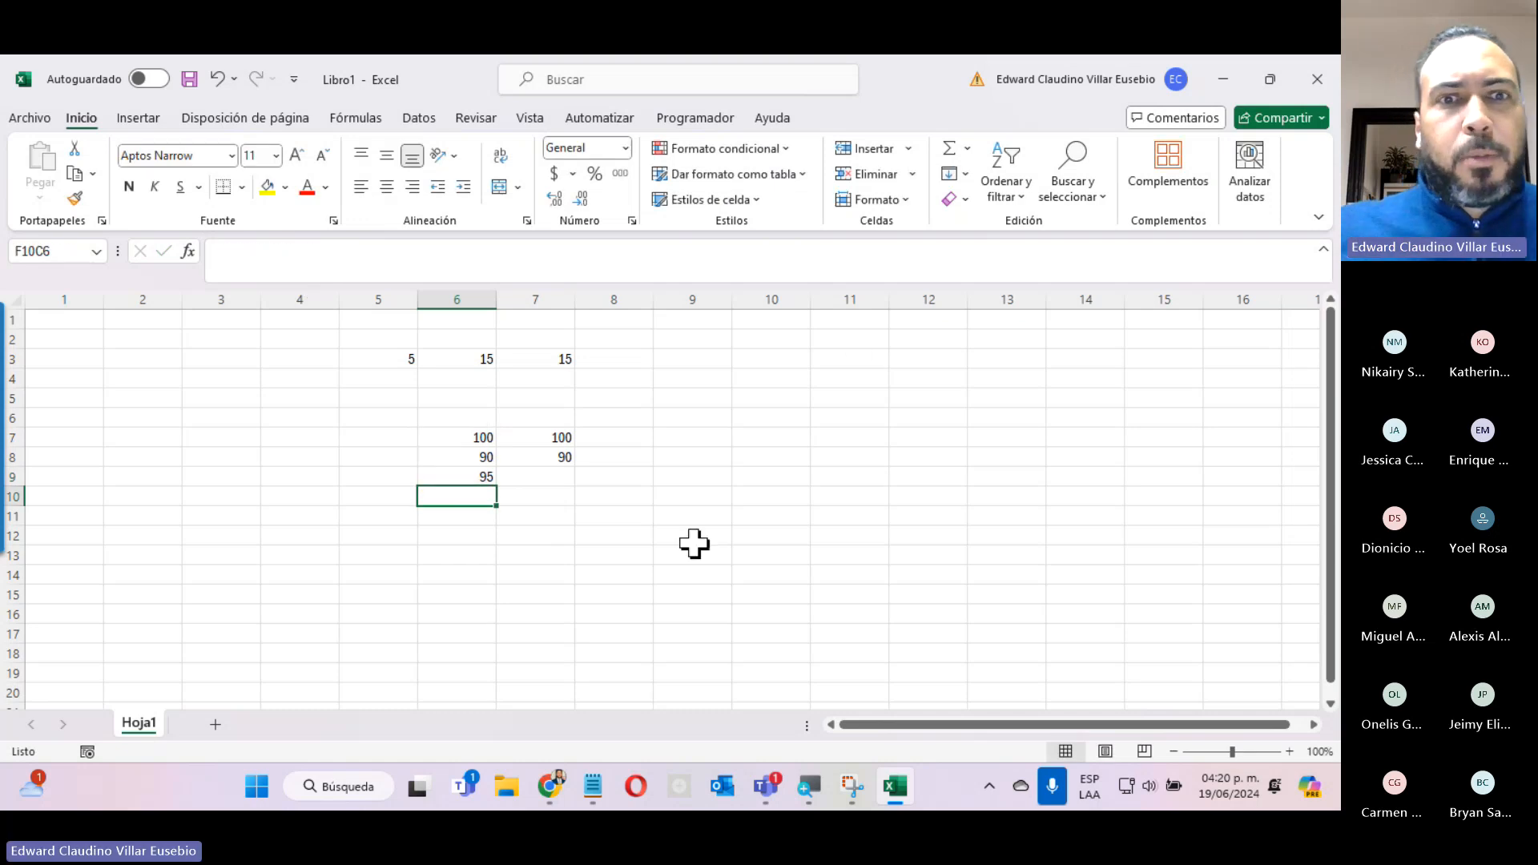
Examine the parentheses, cell references and divisor of the average formula in row 9, column 6 without changing it.
{"action": "left_click", "coordinate": [455, 479]}
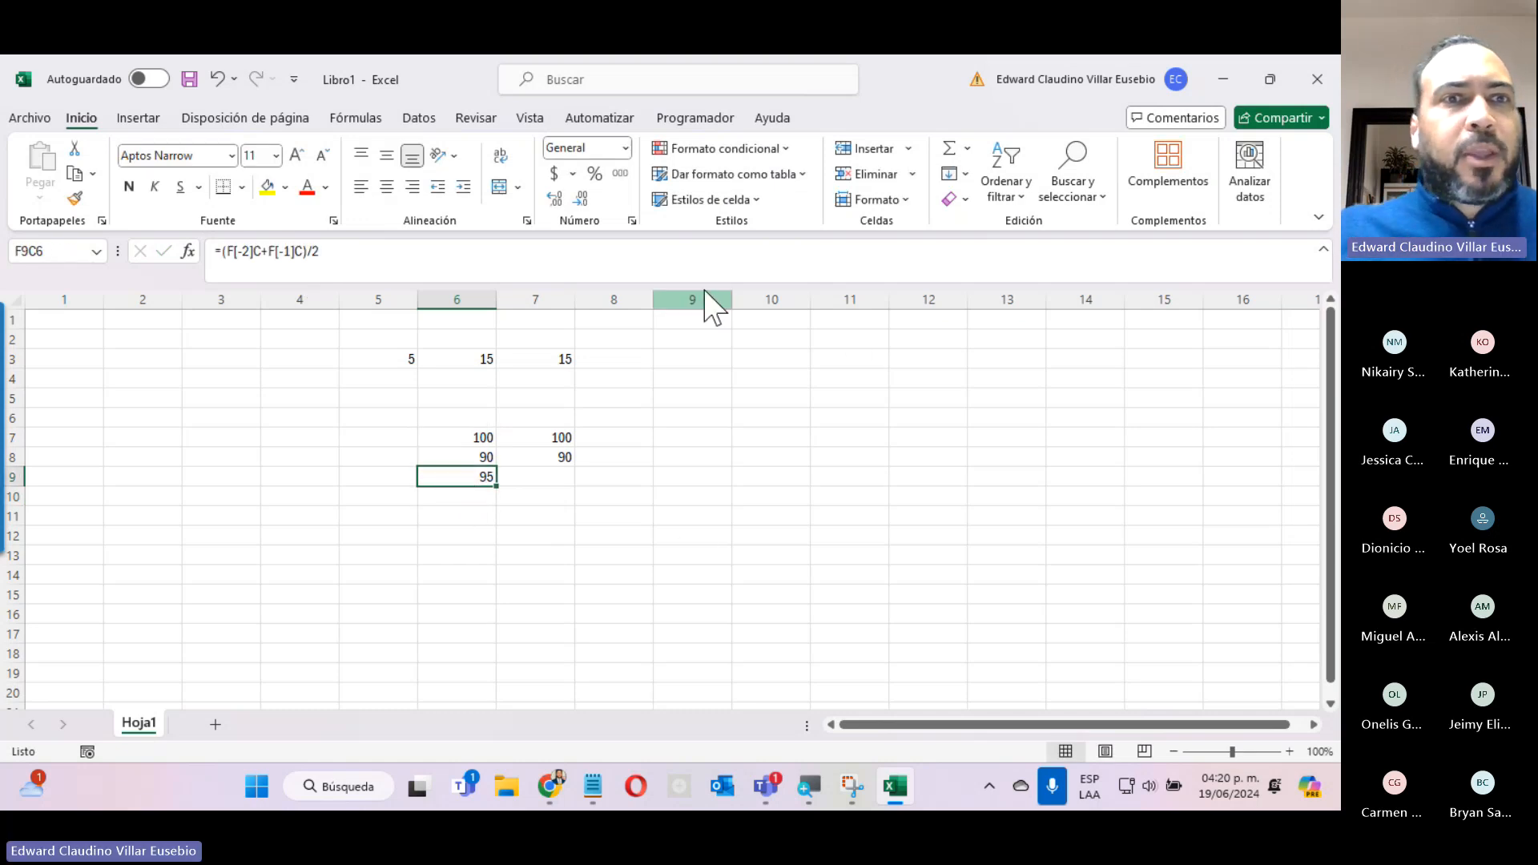
{"action": "left_click", "coordinate": [224, 251]}
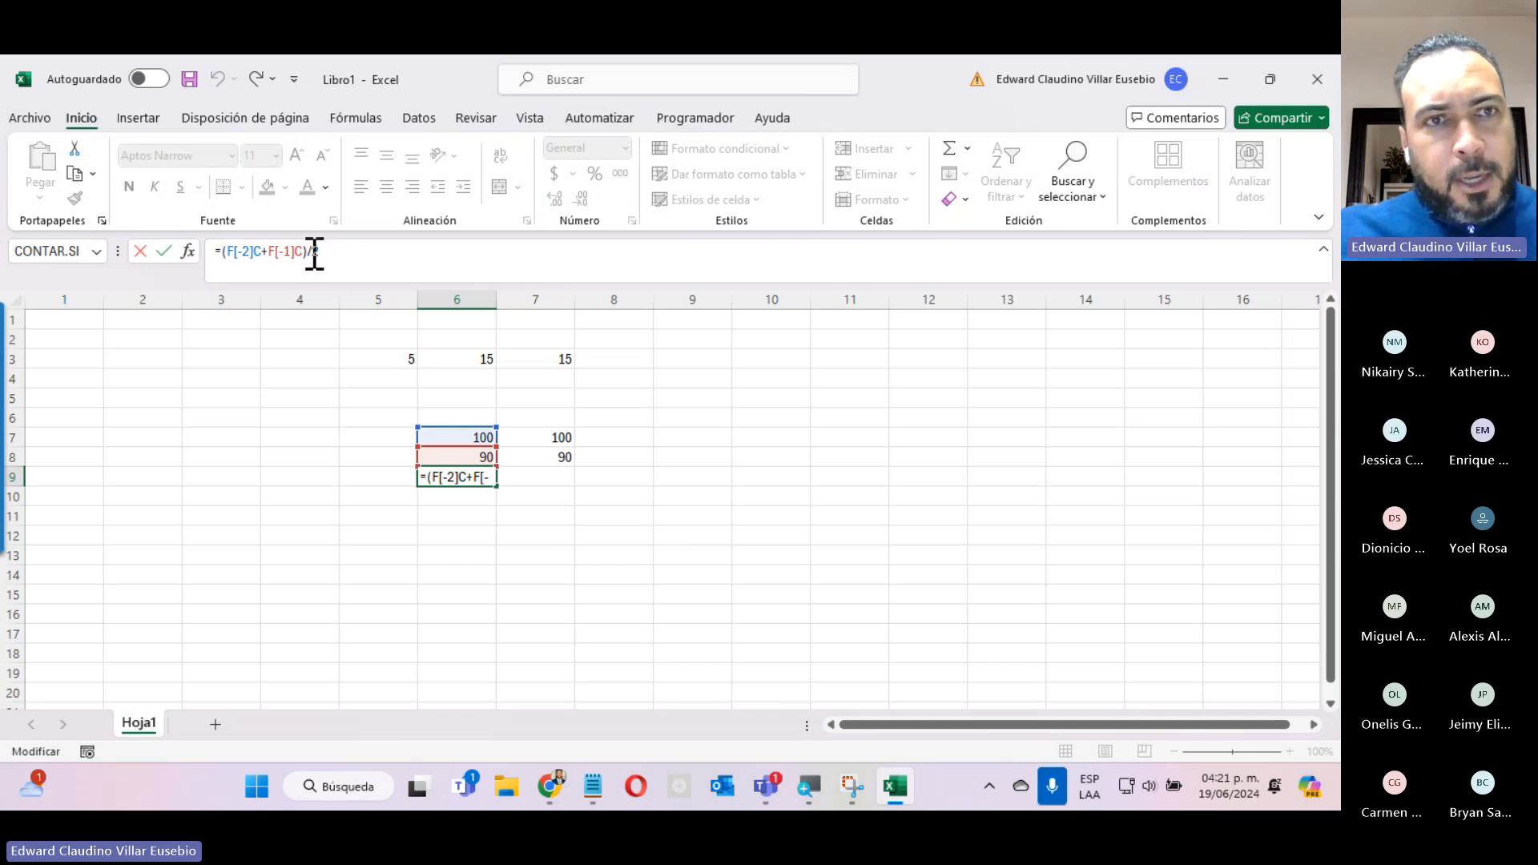
{"action": "left_click_drag", "start_coordinate": [313, 254], "coordinate": [326, 256]}
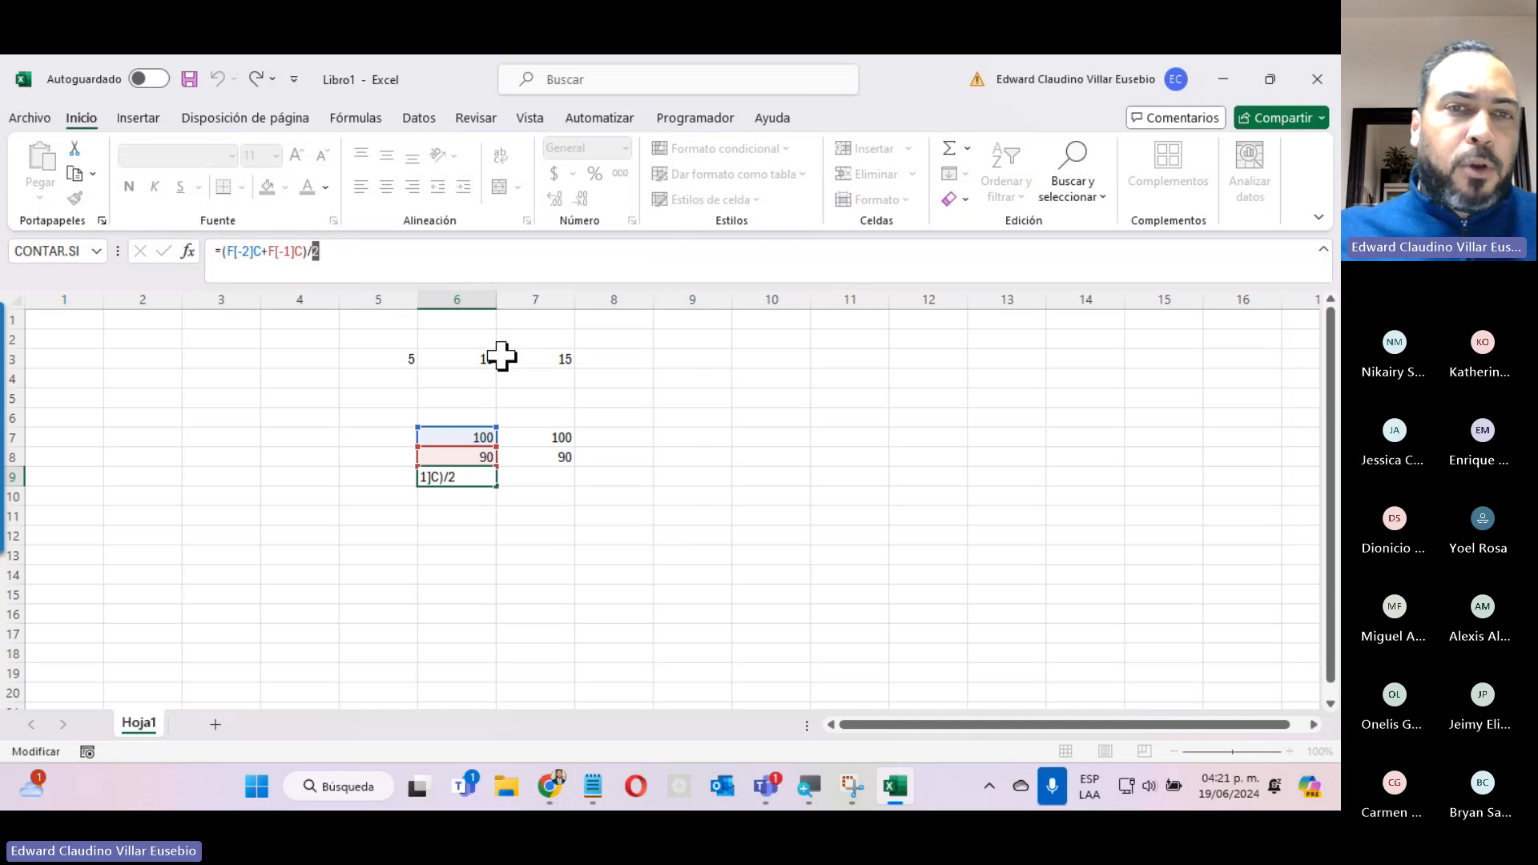
{"action": "key", "text": "ctrl+Return"}
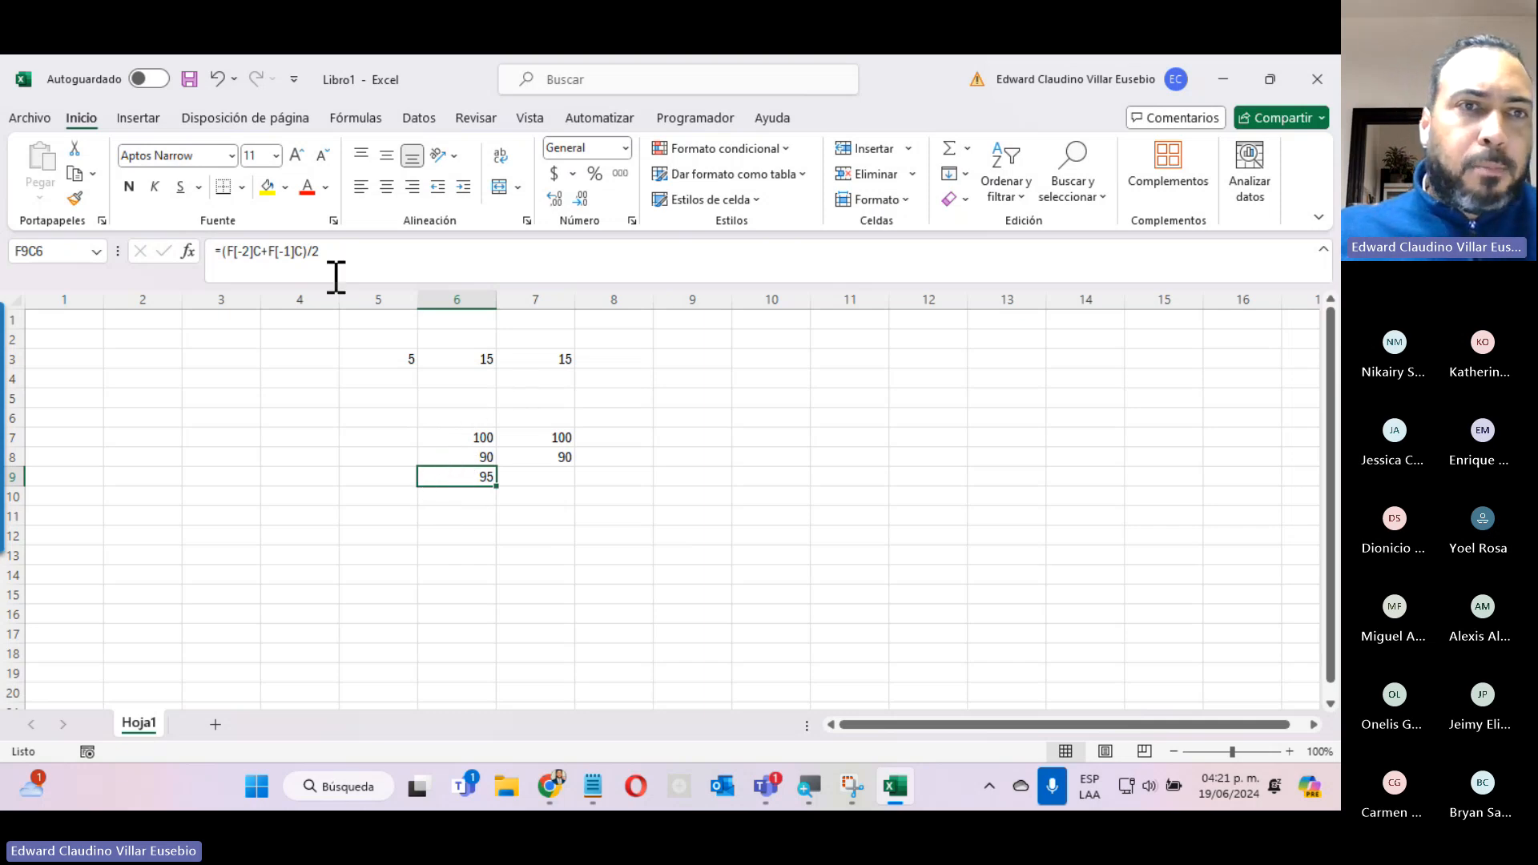
{"action": "left_click", "coordinate": [266, 253]}
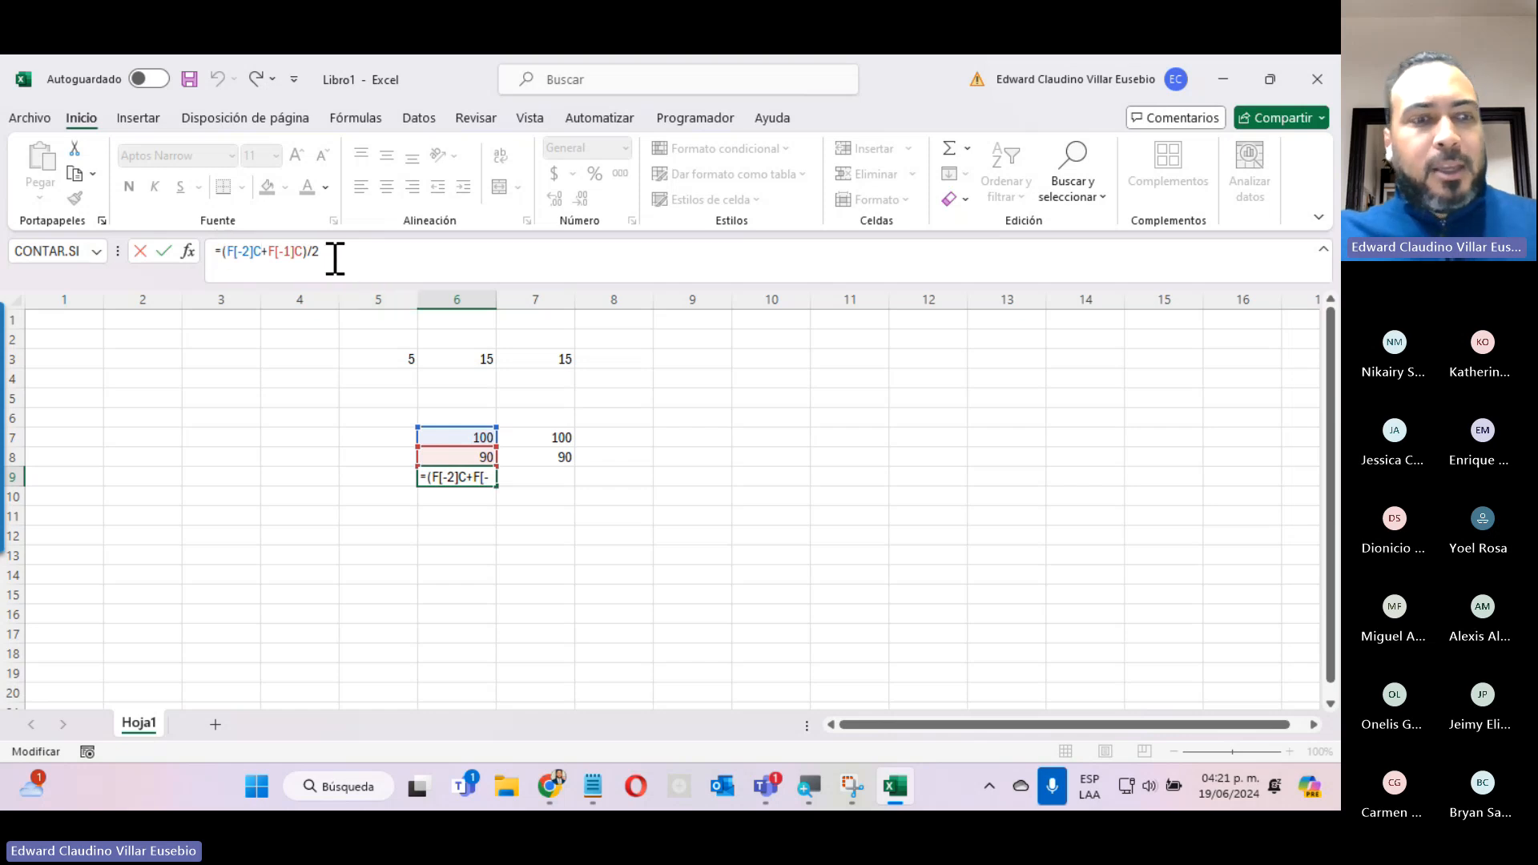
{"action": "key", "text": "ctrl+Return"}
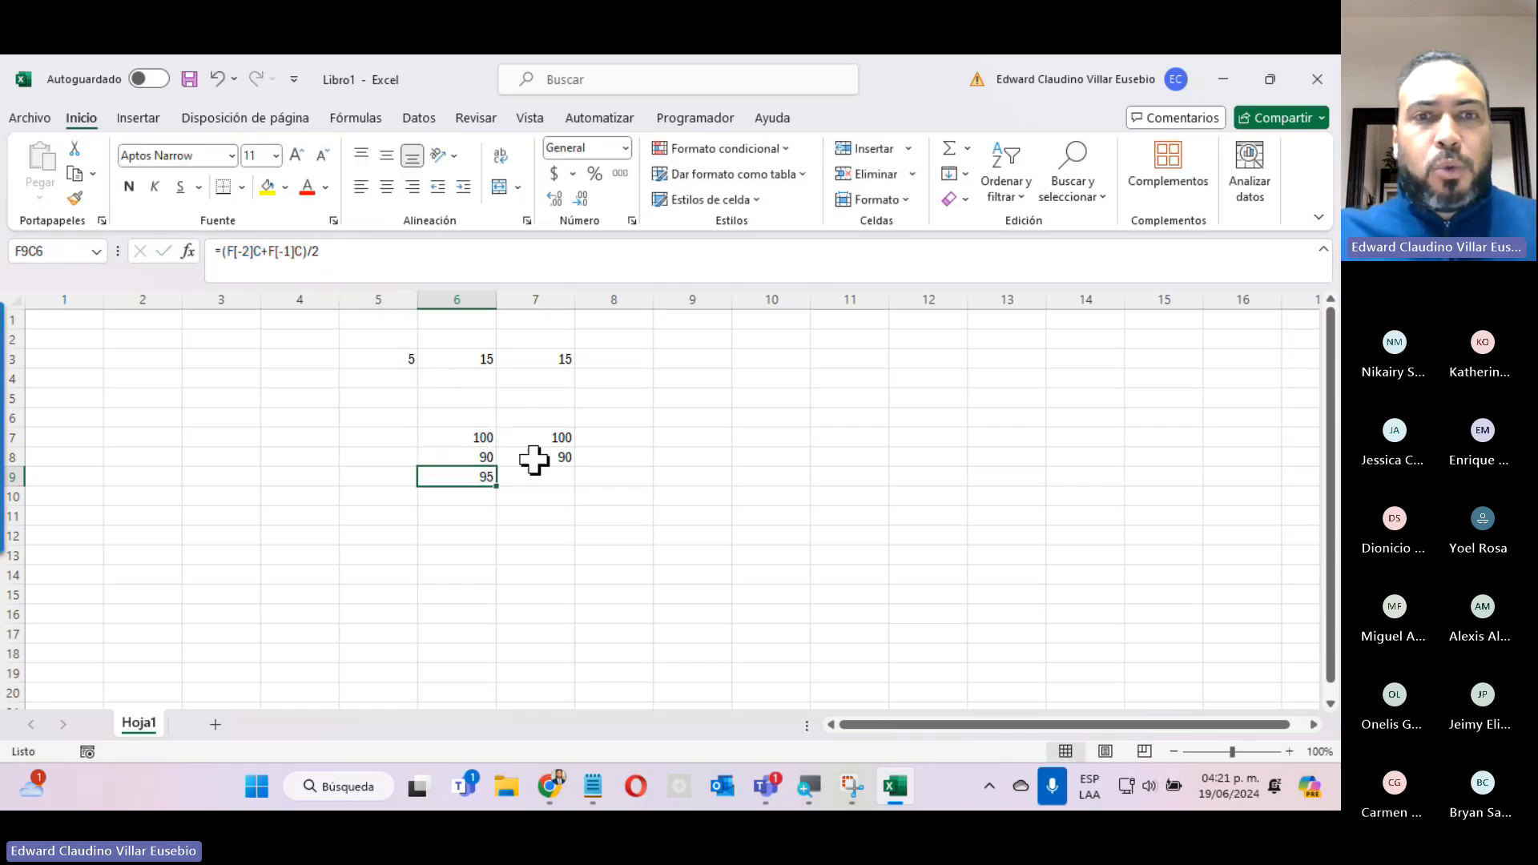
Start inserting a function in row 9, column 7 and browse the complete function list under the Todo category.
{"action": "left_click", "coordinate": [537, 479]}
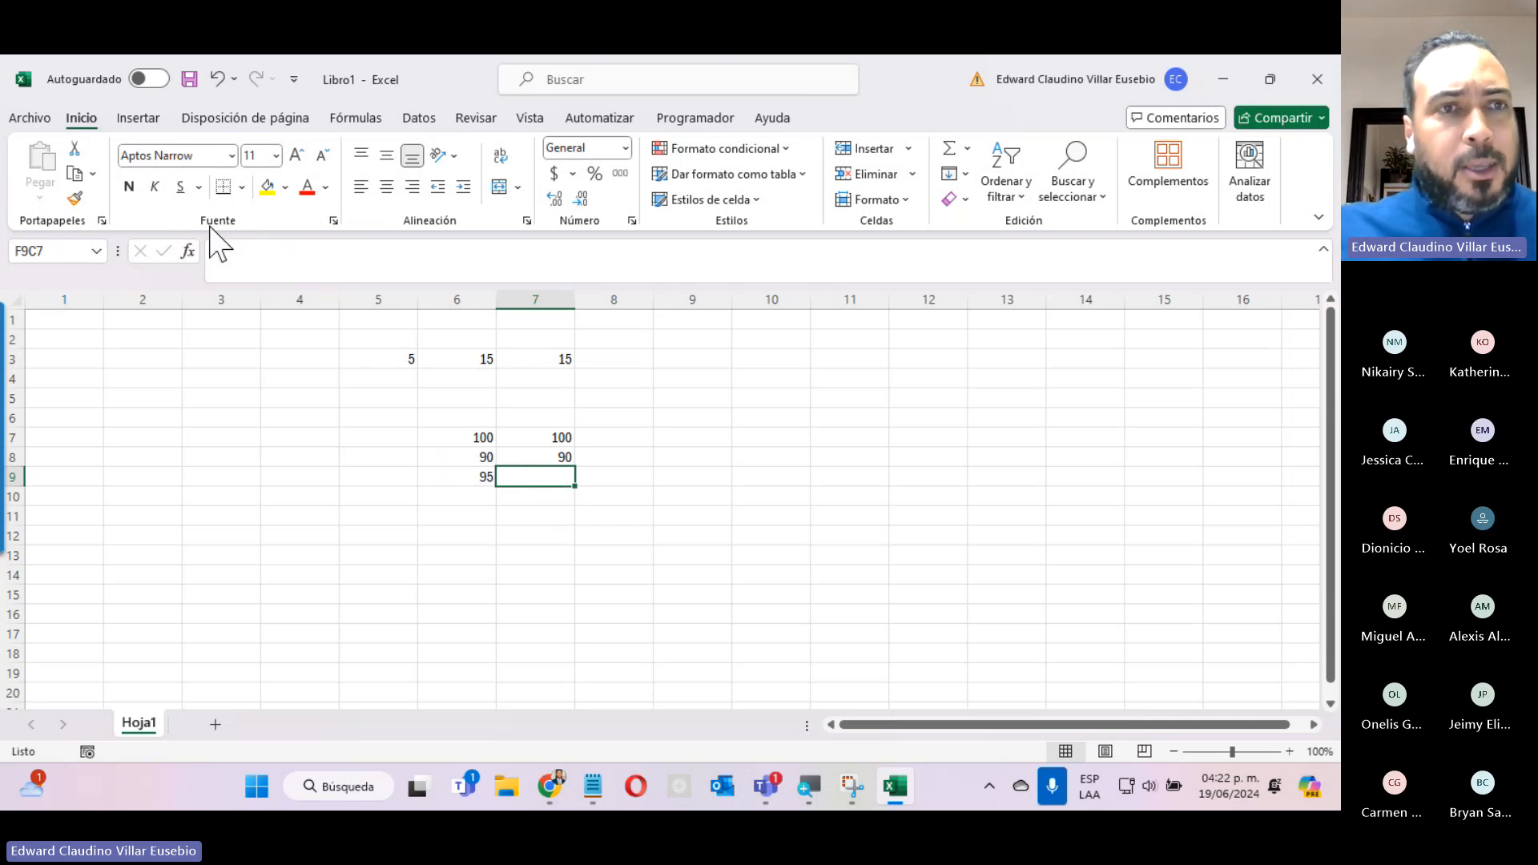
{"action": "left_click", "coordinate": [190, 252]}
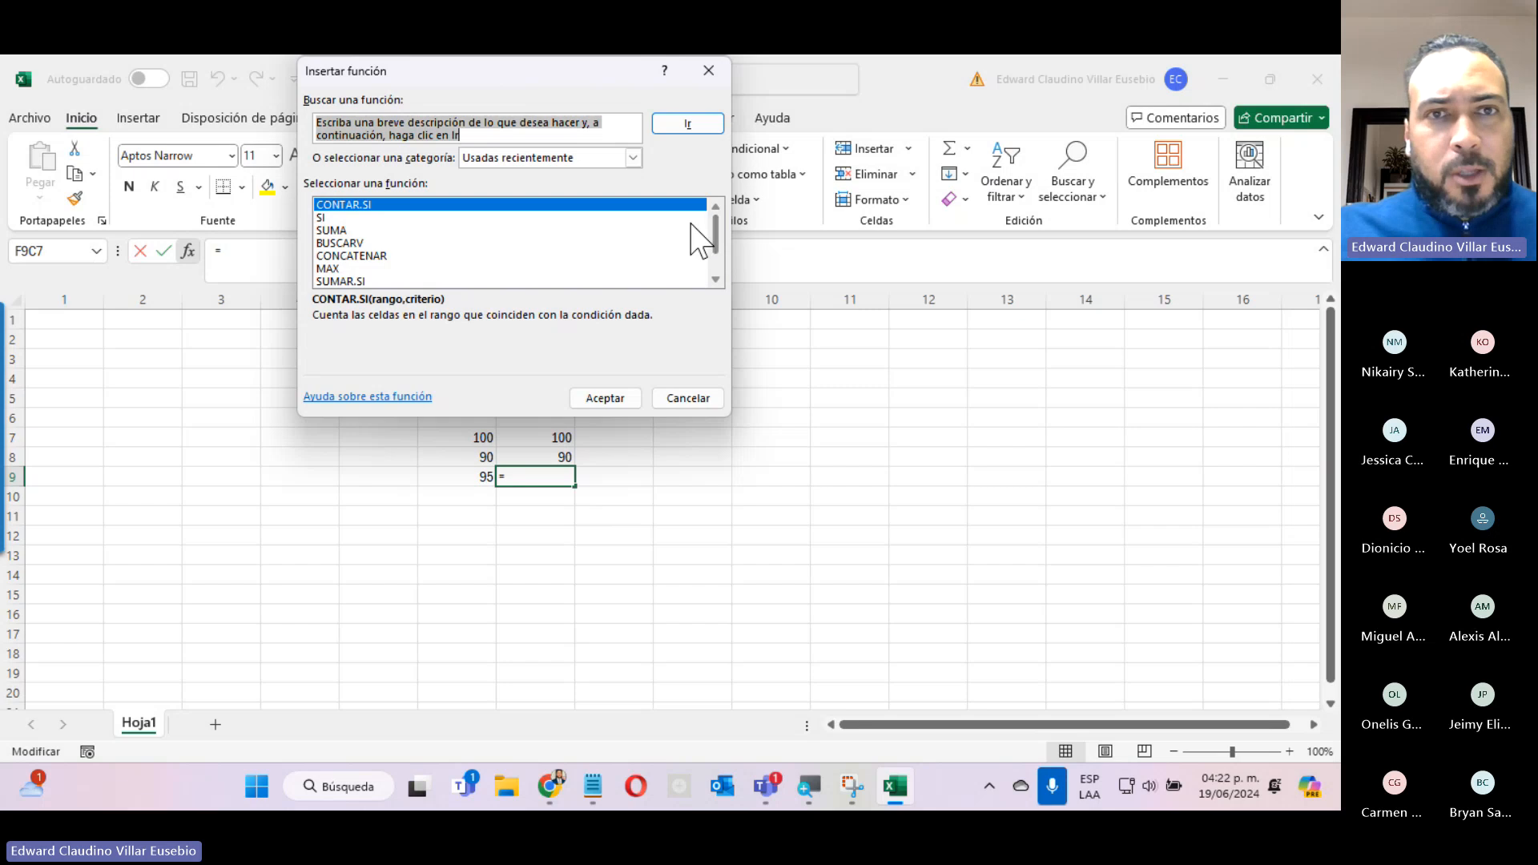
{"action": "left_click", "coordinate": [564, 160]}
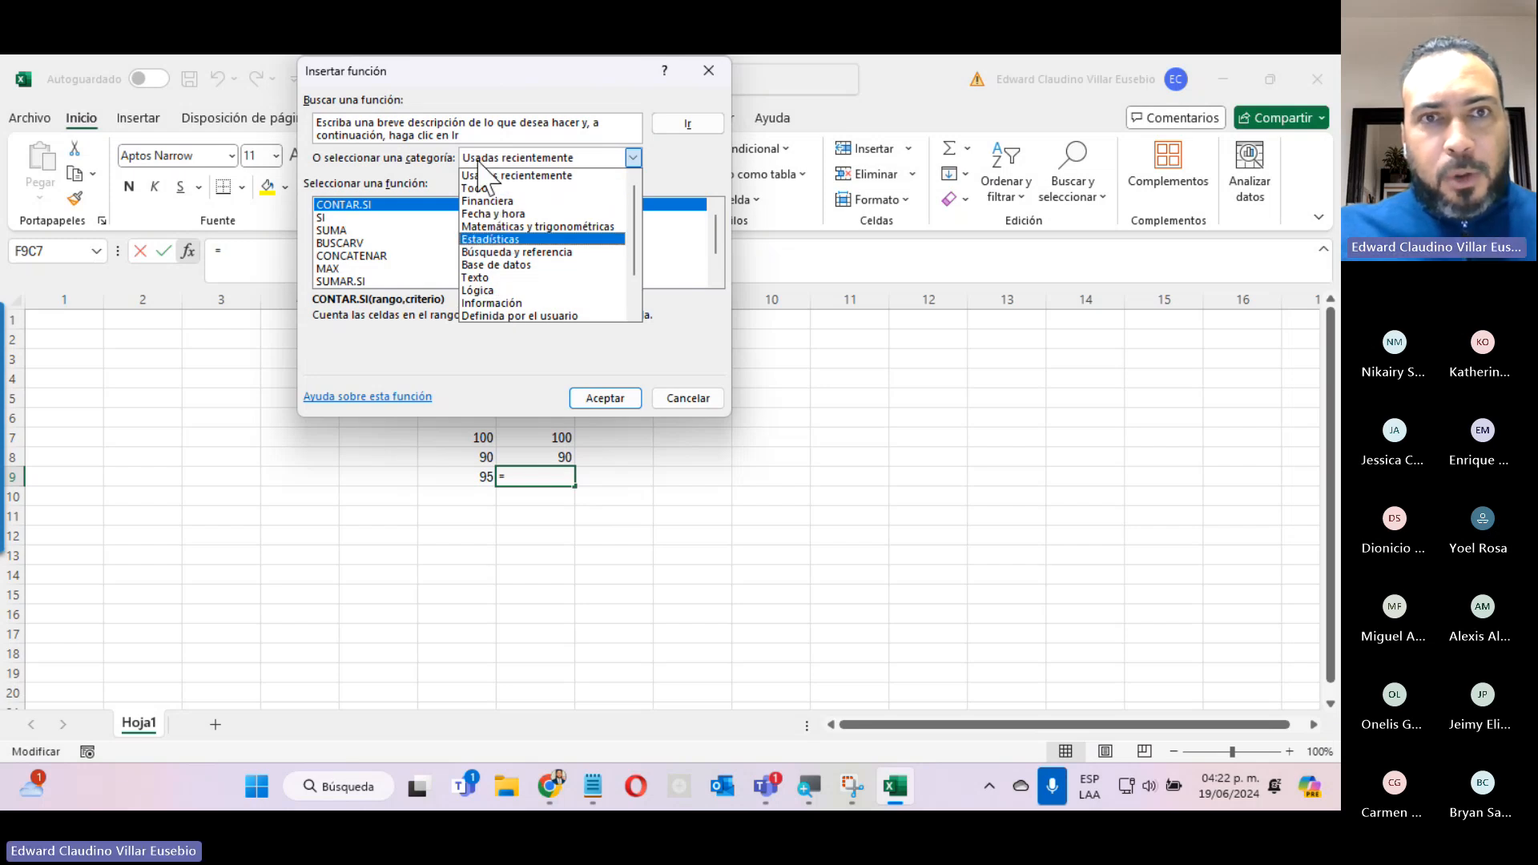
{"action": "left_click", "coordinate": [383, 189]}
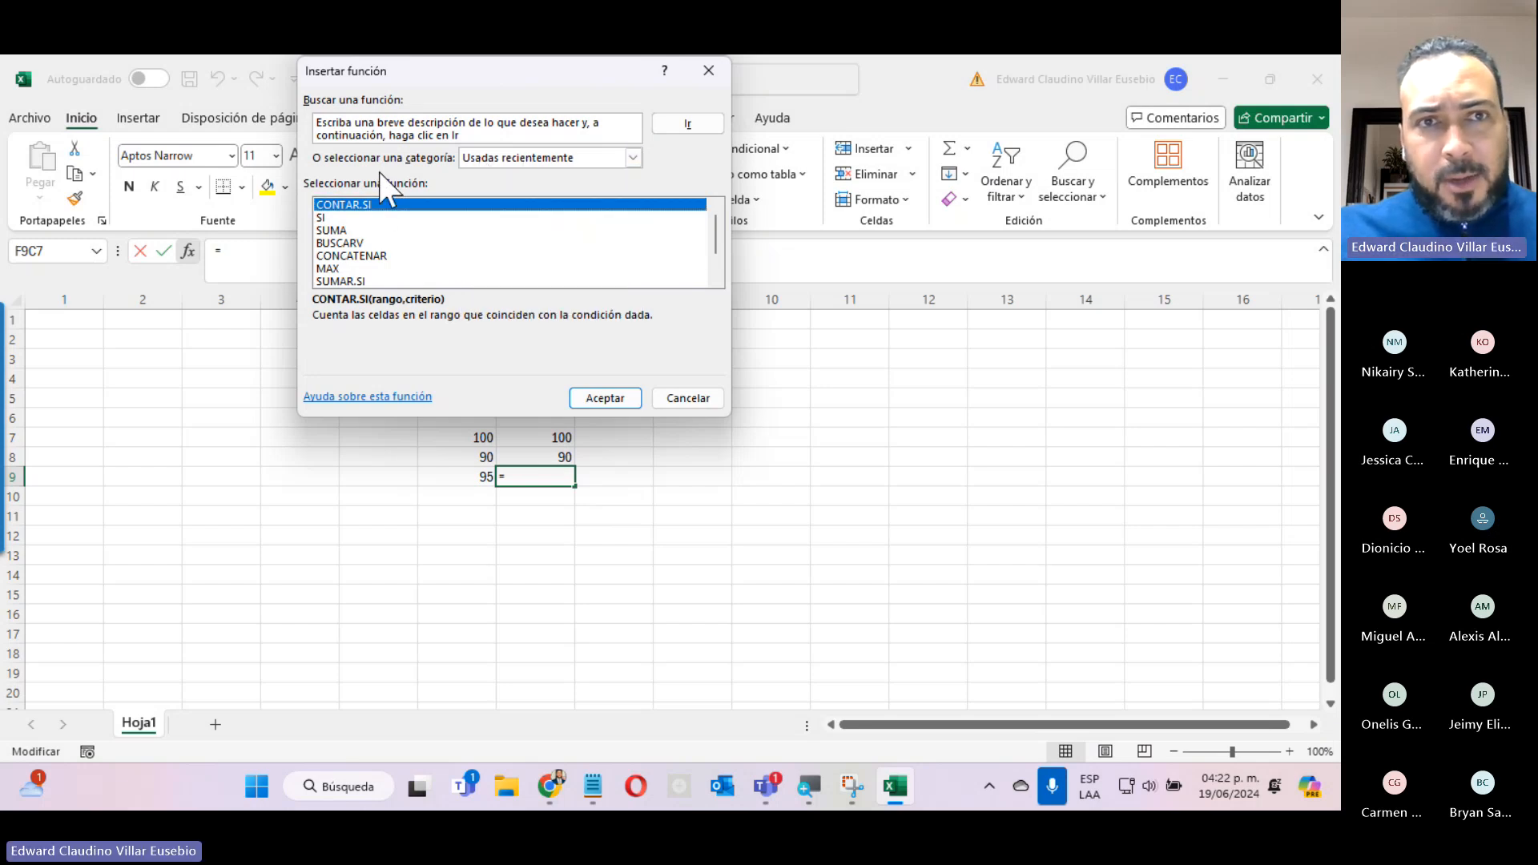
{"action": "scroll", "coordinate": [396, 255], "scroll_direction": "down", "scroll_amount": 1}
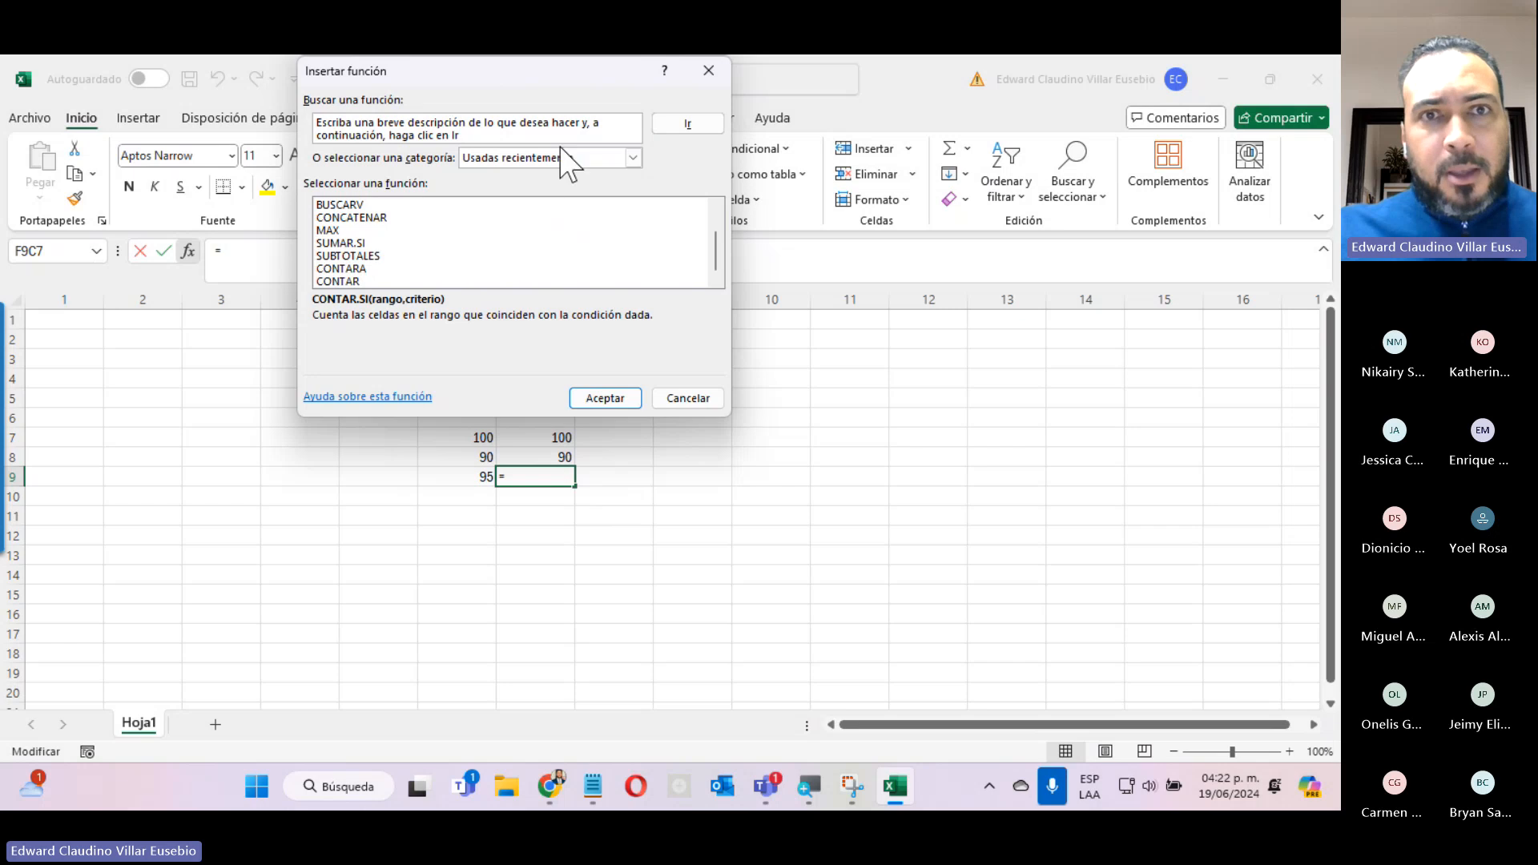
{"action": "left_click", "coordinate": [633, 157]}
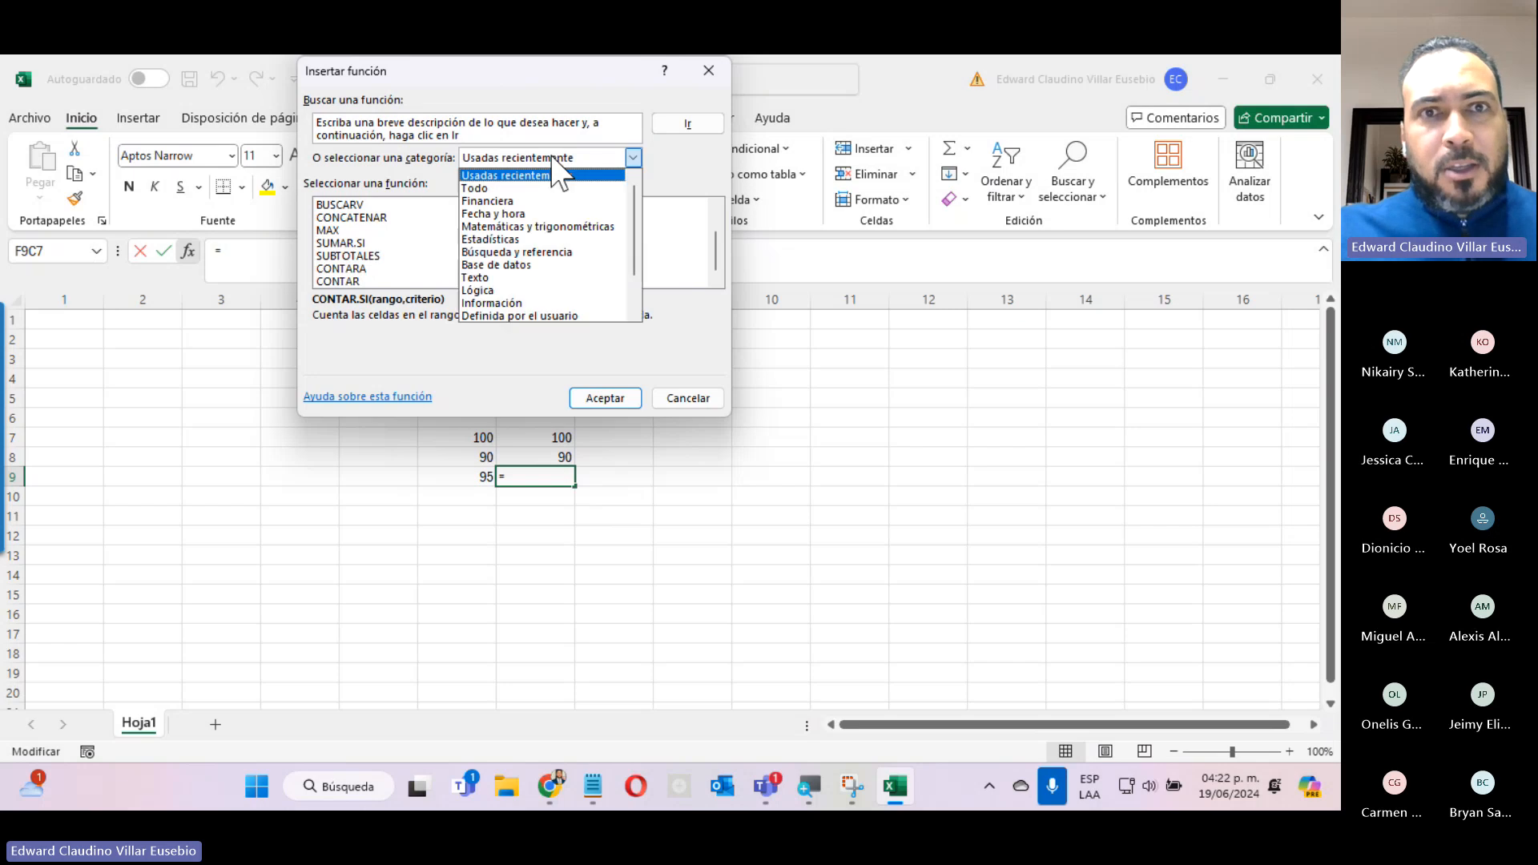
{"action": "left_click", "coordinate": [476, 189]}
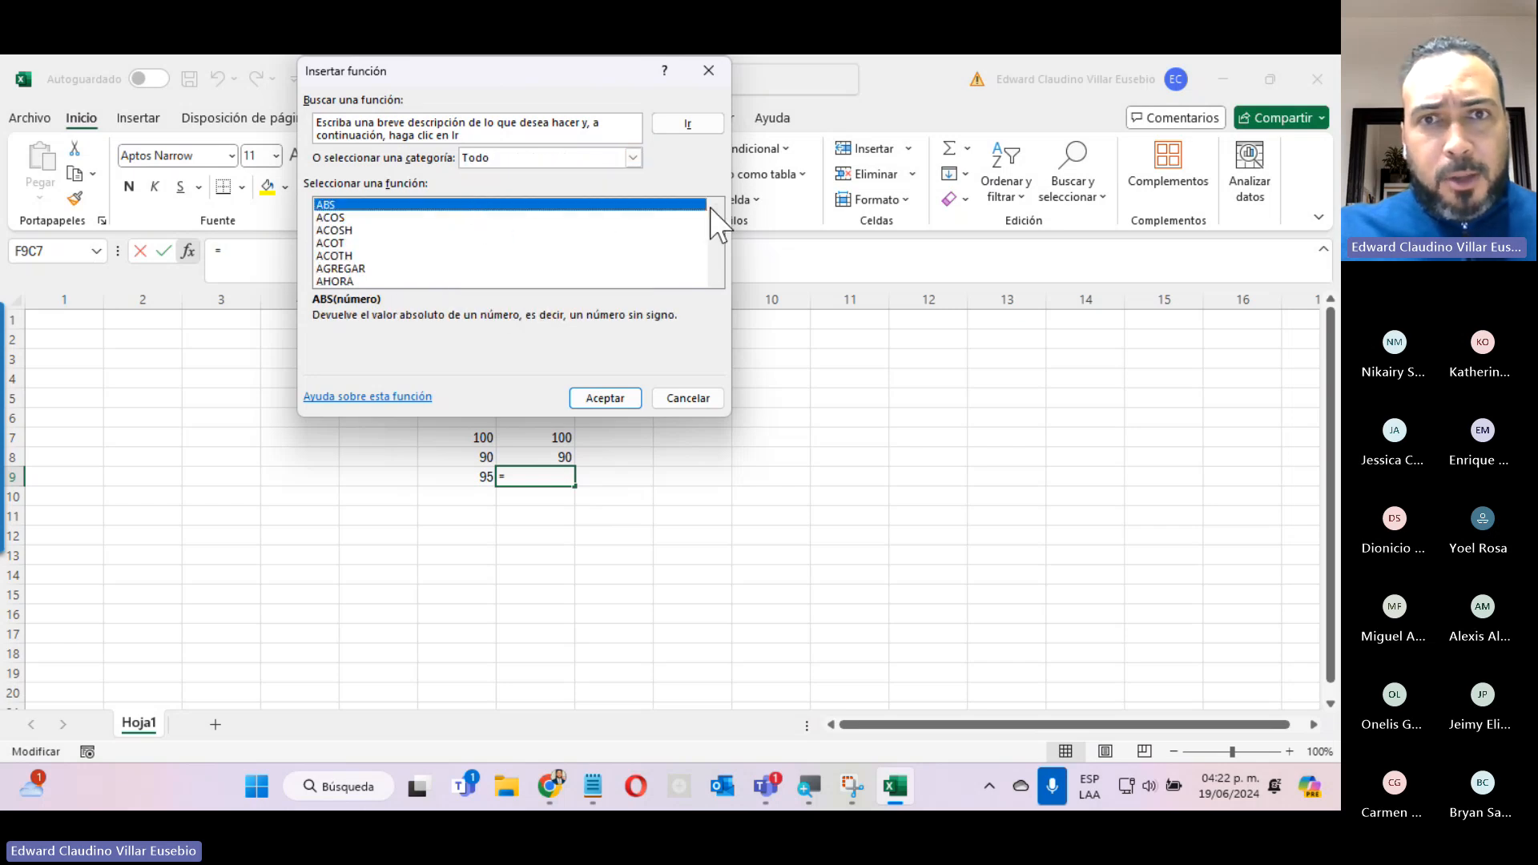
{"action": "left_click_drag", "start_coordinate": [714, 226], "coordinate": [712, 272]}
Search the function library for "promedi".
{"action": "left_click_drag", "start_coordinate": [474, 134], "coordinate": [311, 112]}
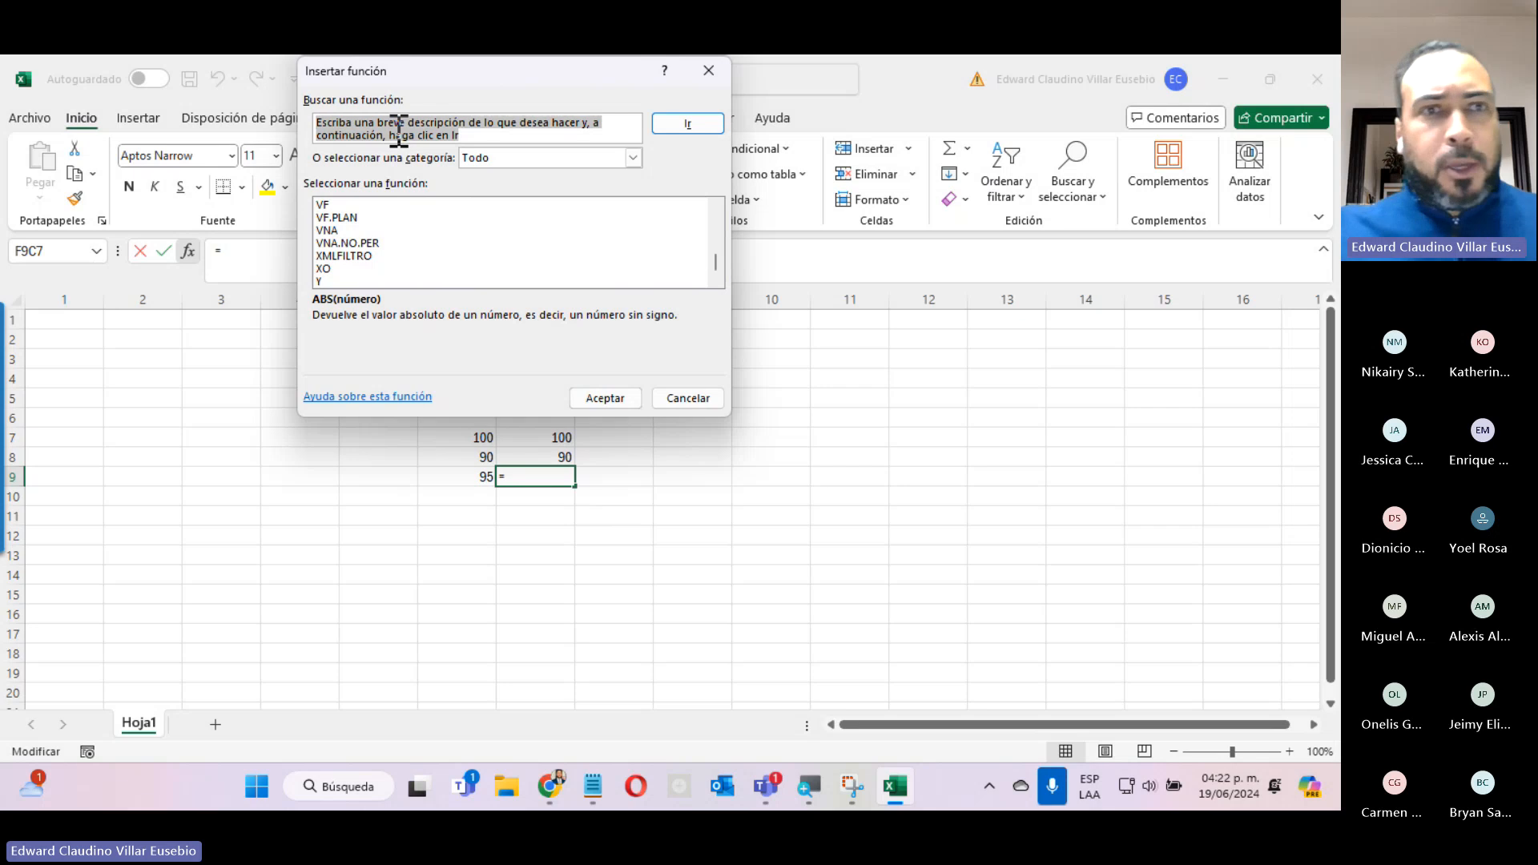
{"action": "type", "text": "pr"}
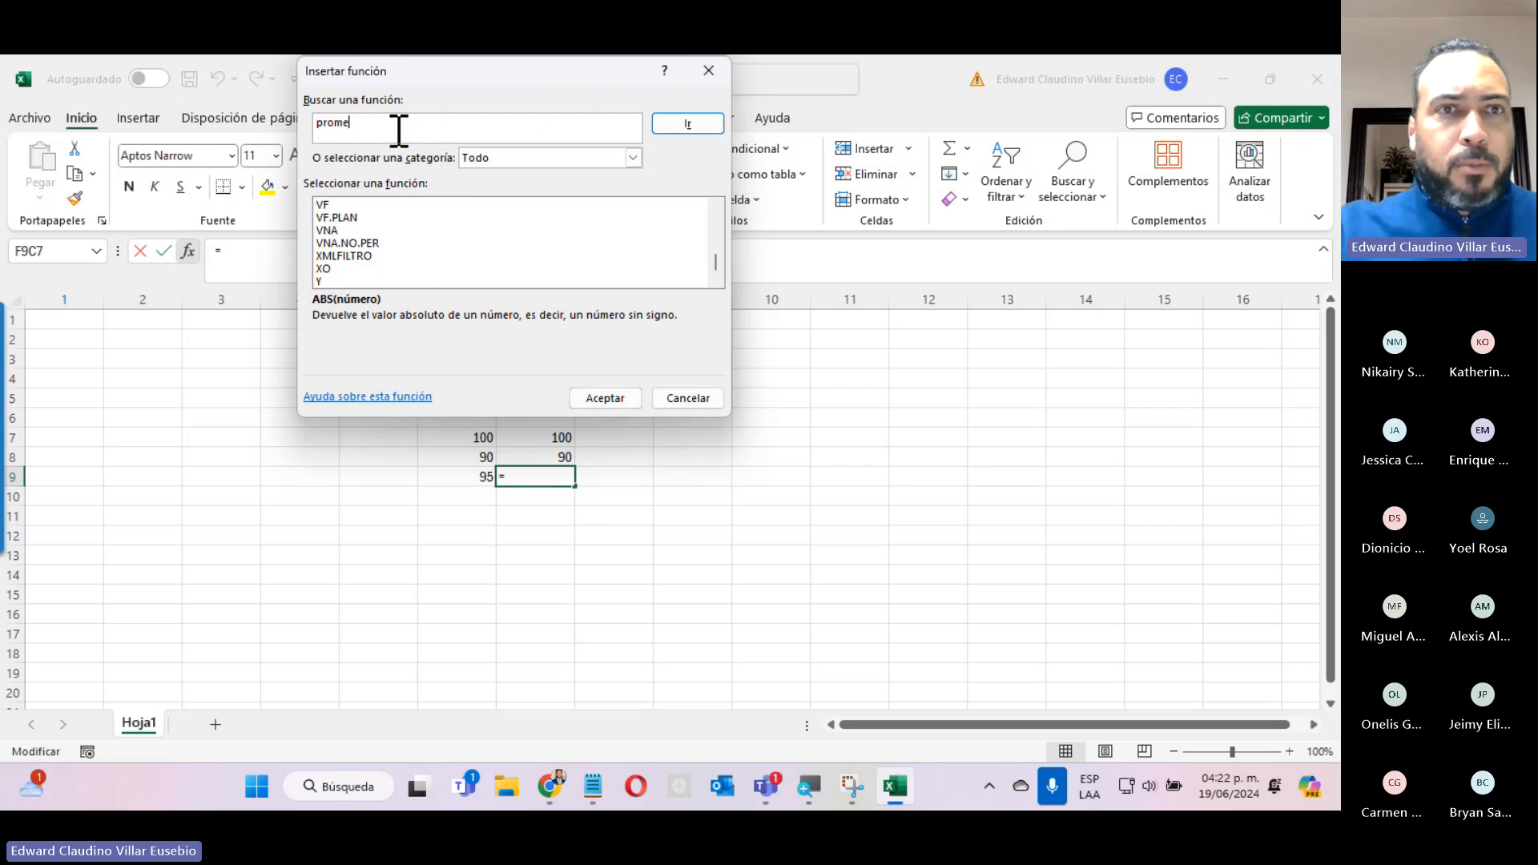
{"action": "type", "text": "ome"}
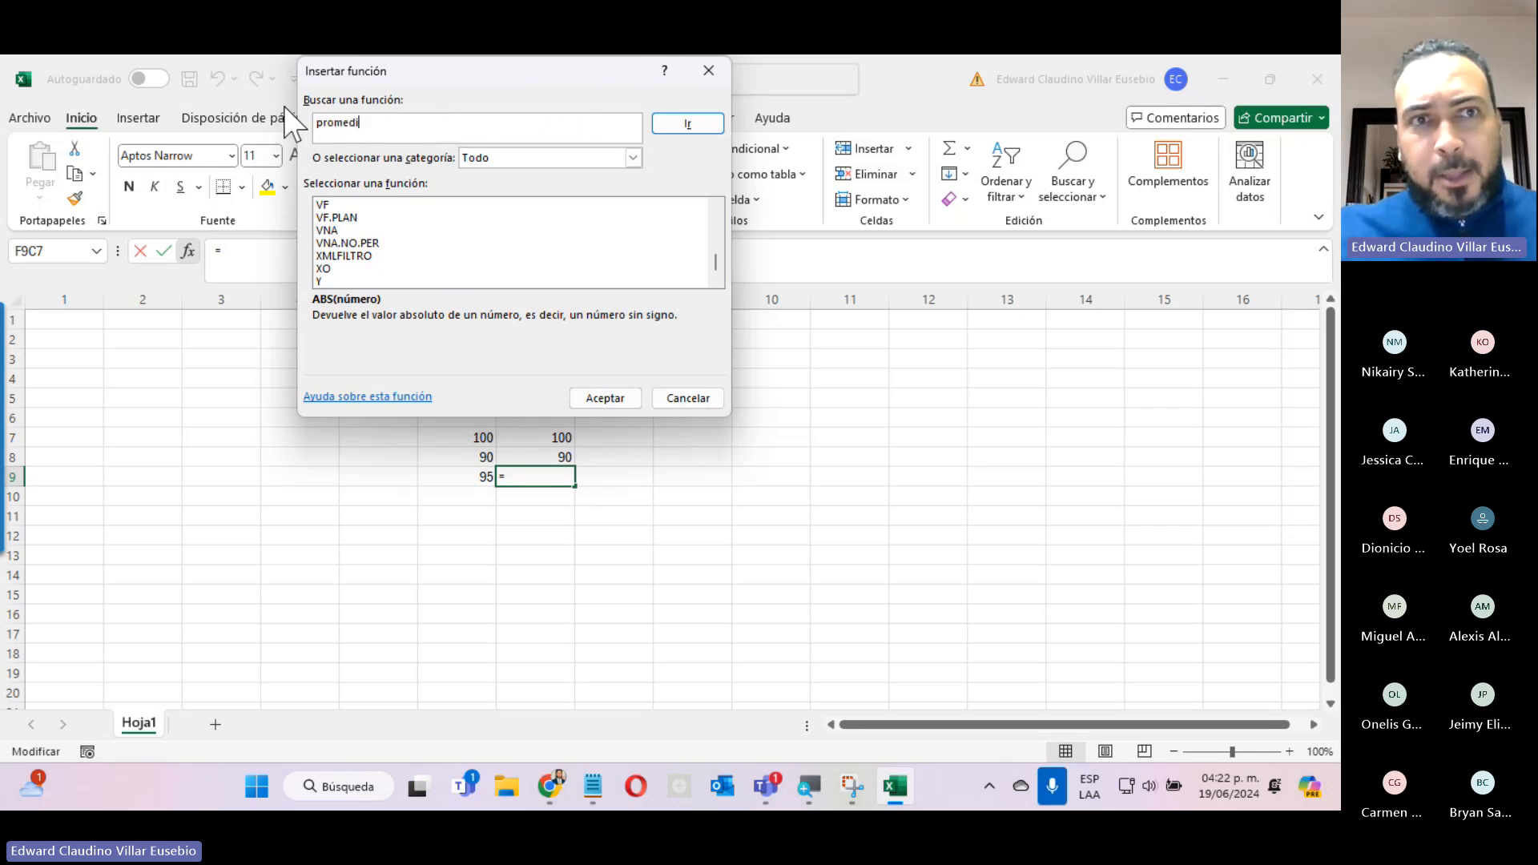
{"action": "type", "text": "di"}
{"action": "left_click", "coordinate": [689, 125]}
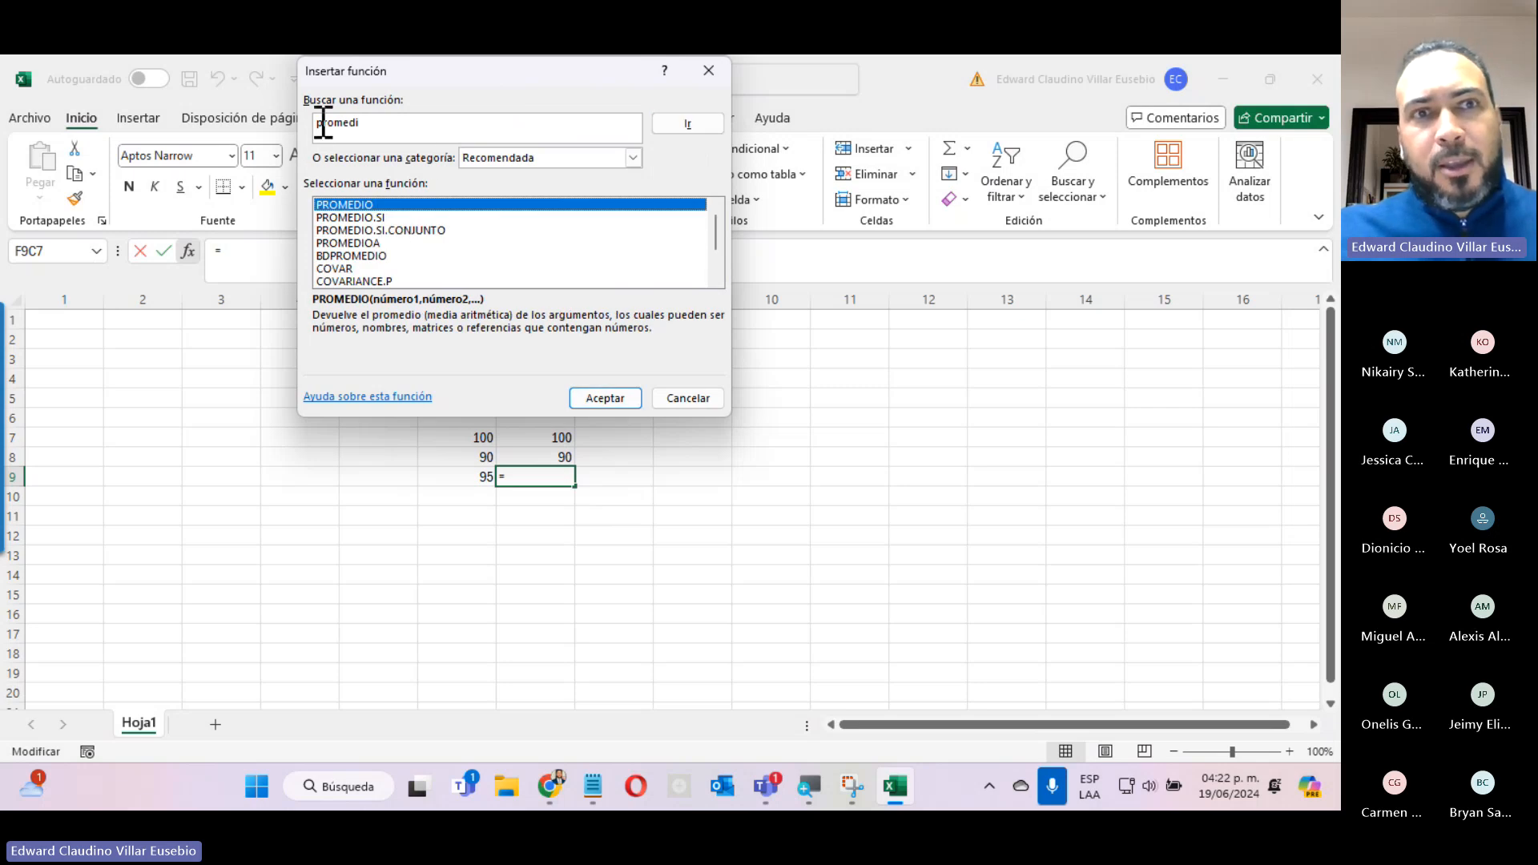
Review the descriptions of PROMEDIO.SI, PROMEDIO.SI.CONJUNTO, PROMEDIOA and BDPROMEDIO, ending with PROMEDIO selected.
{"action": "left_click_drag", "start_coordinate": [375, 127], "coordinate": [342, 127]}
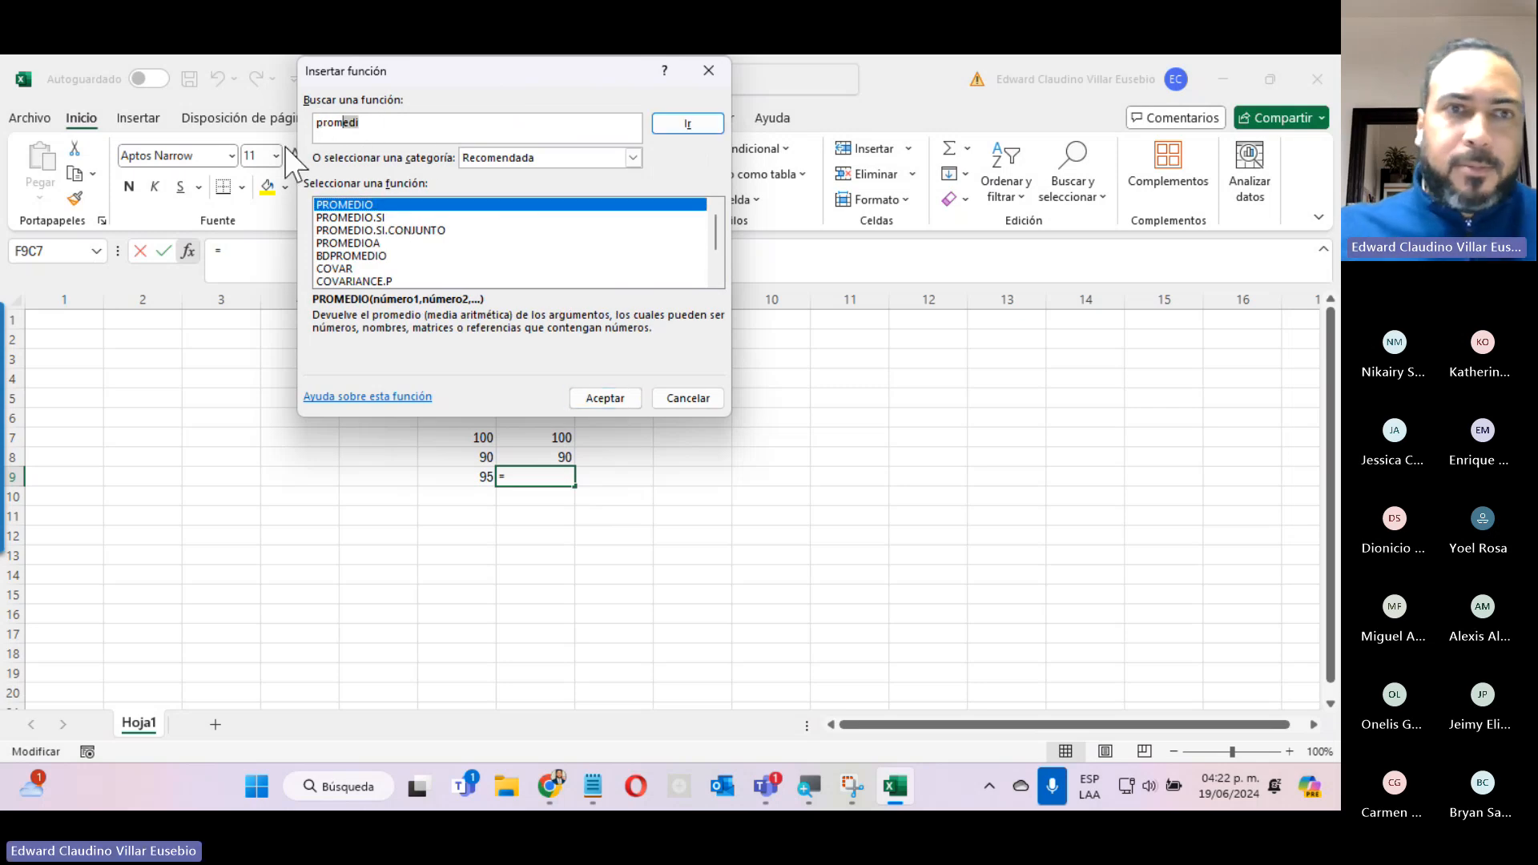
{"action": "left_click", "coordinate": [350, 218]}
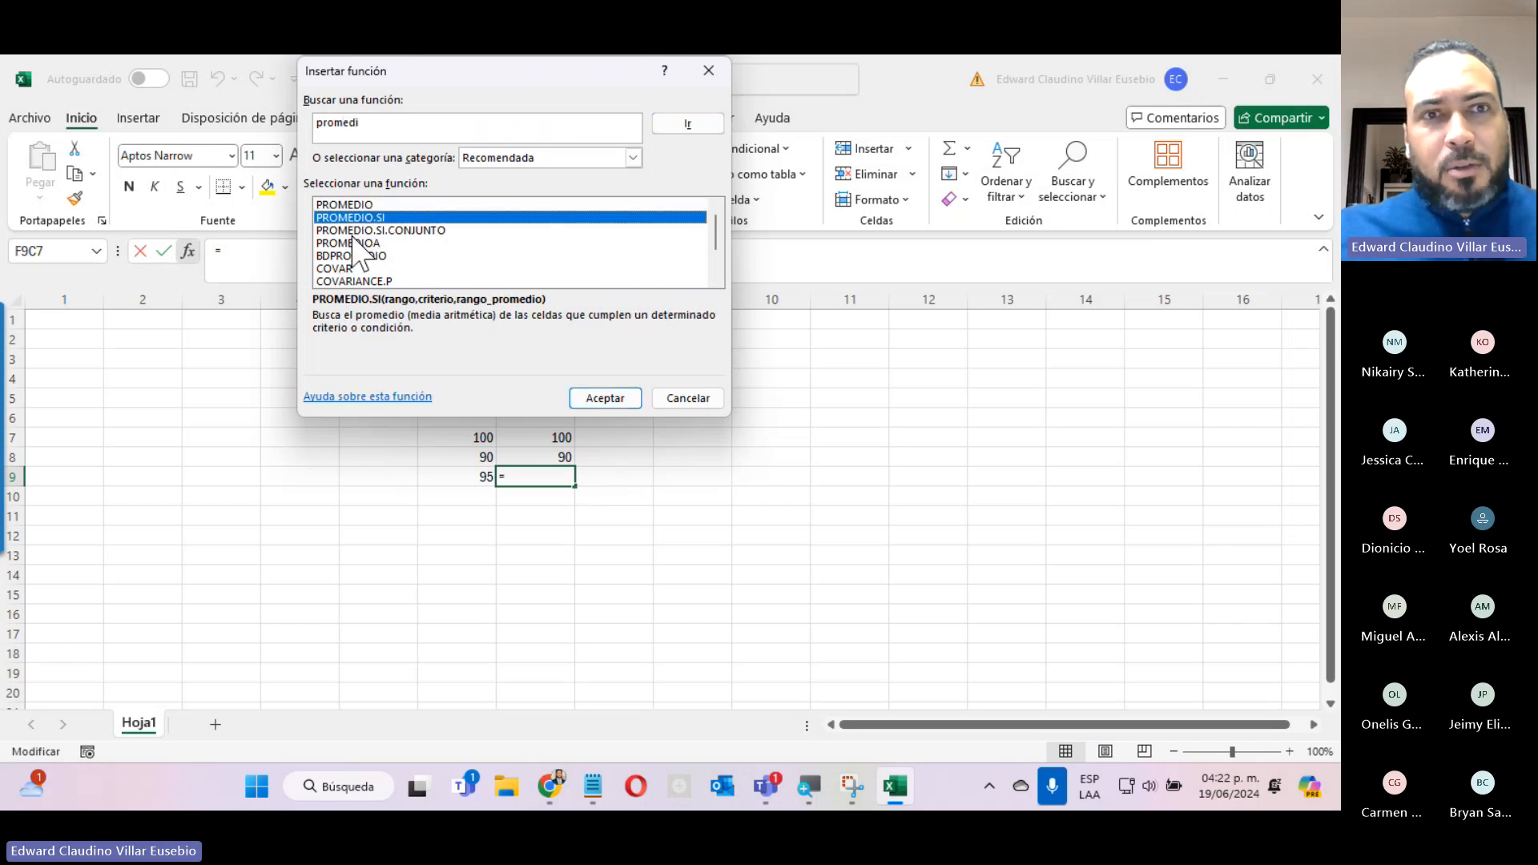
{"action": "left_click", "coordinate": [352, 233]}
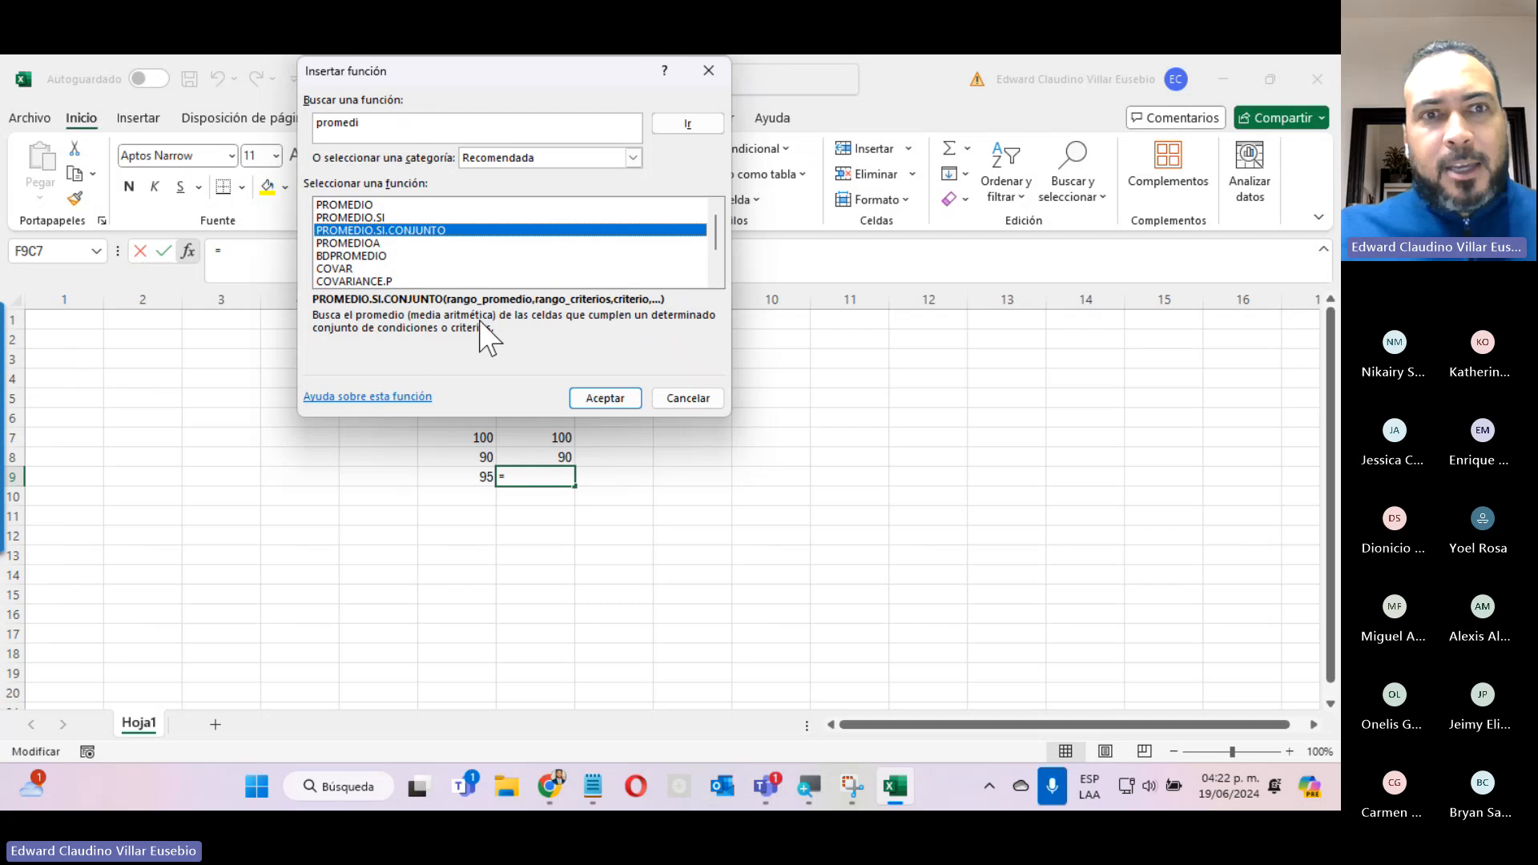
{"action": "left_click", "coordinate": [339, 244]}
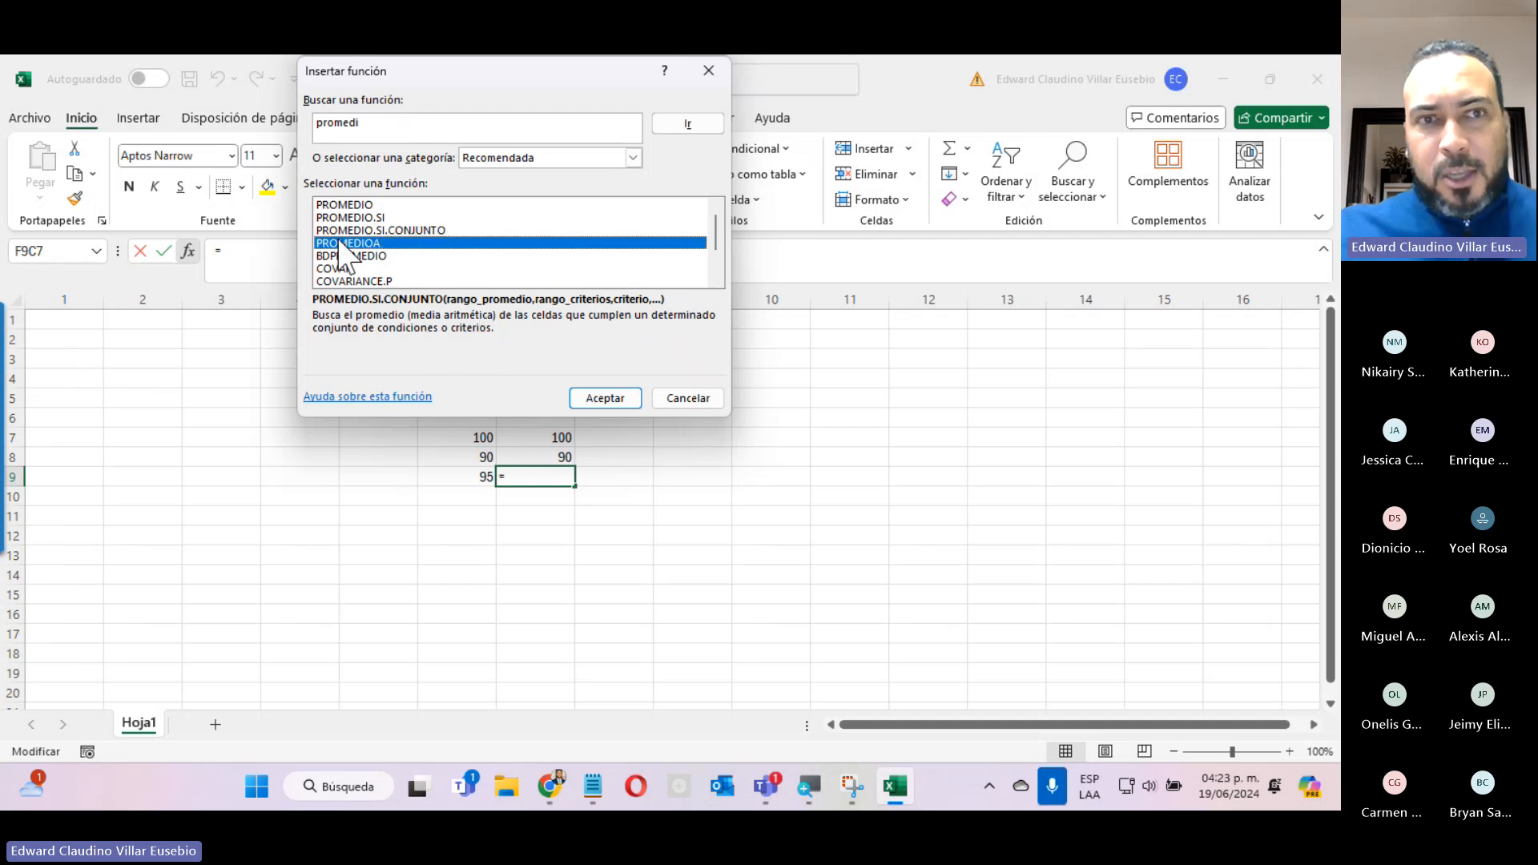
{"action": "left_click", "coordinate": [341, 256]}
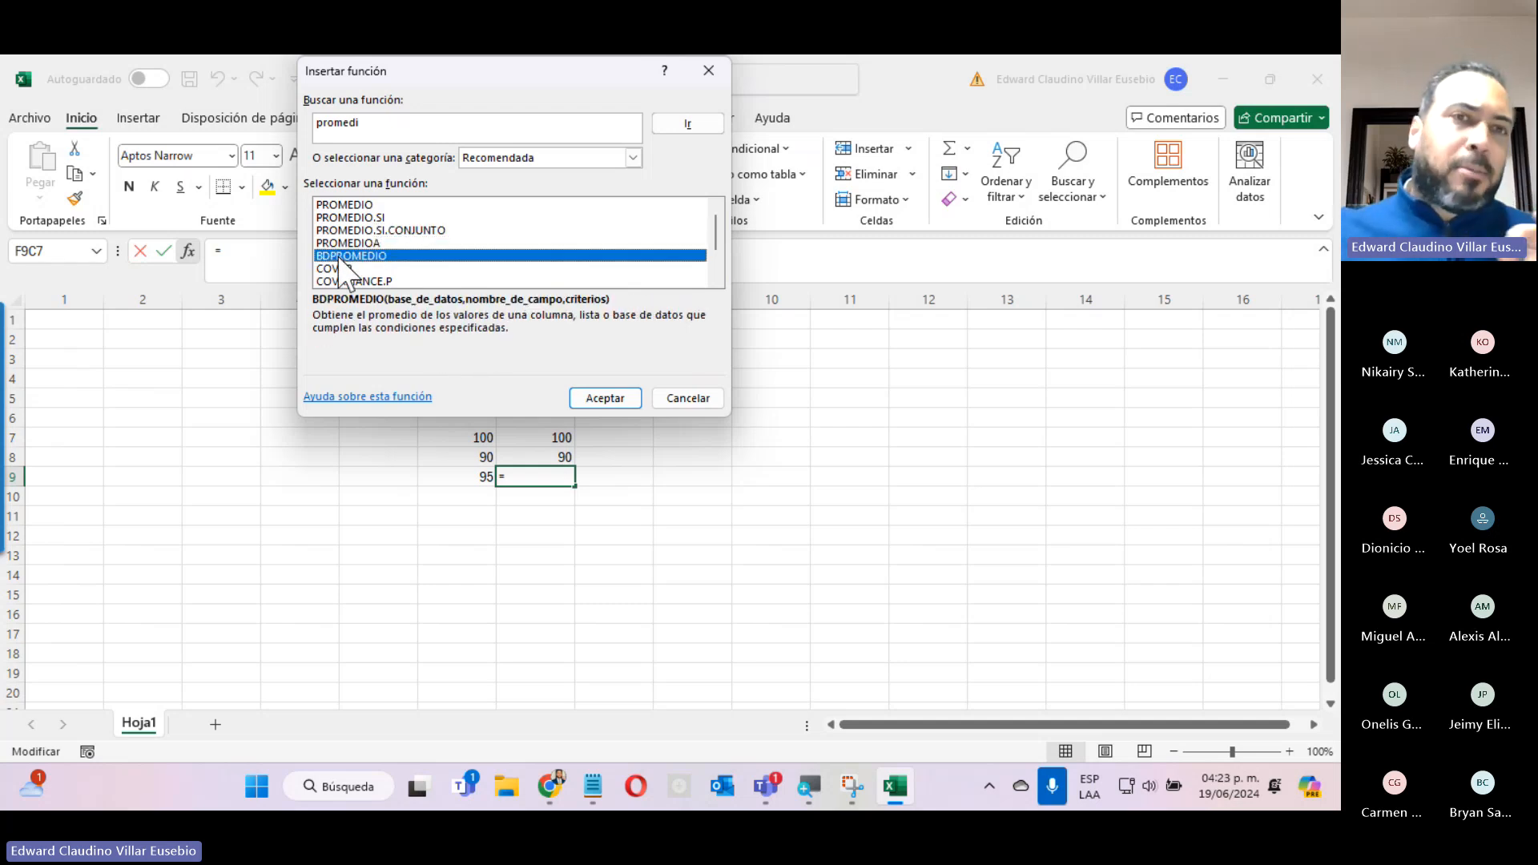
{"action": "left_click", "coordinate": [356, 218]}
{"action": "left_click", "coordinate": [355, 205]}
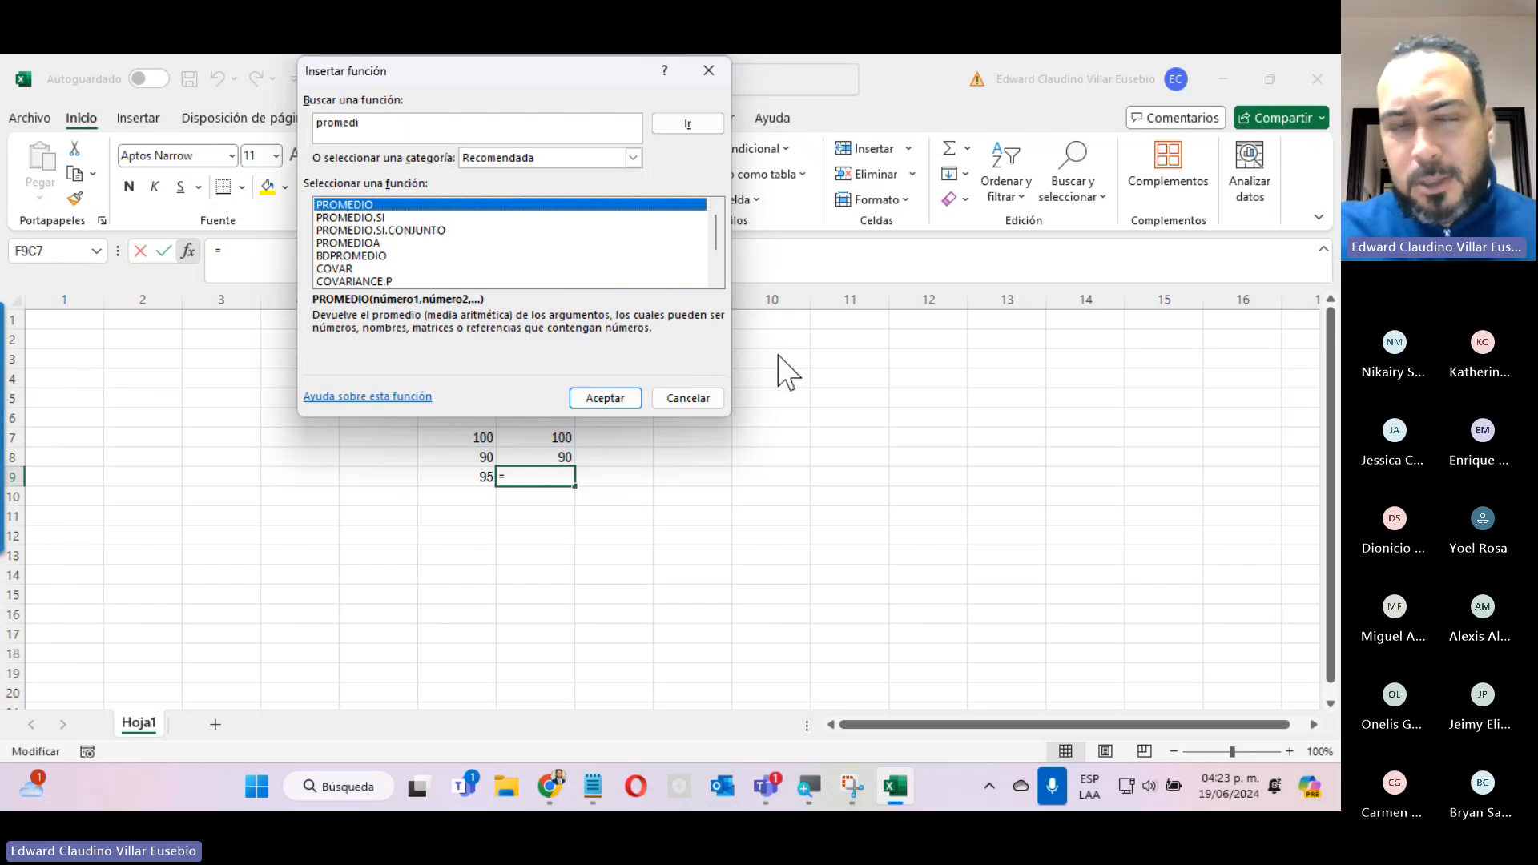
Insert PROMEDIO over the 100 and 90 cells above (F[-2]C:F[-1]C) and compare it with the manual average formula in column 6.
{"action": "left_click_drag", "start_coordinate": [533, 74], "coordinate": [946, 125]}
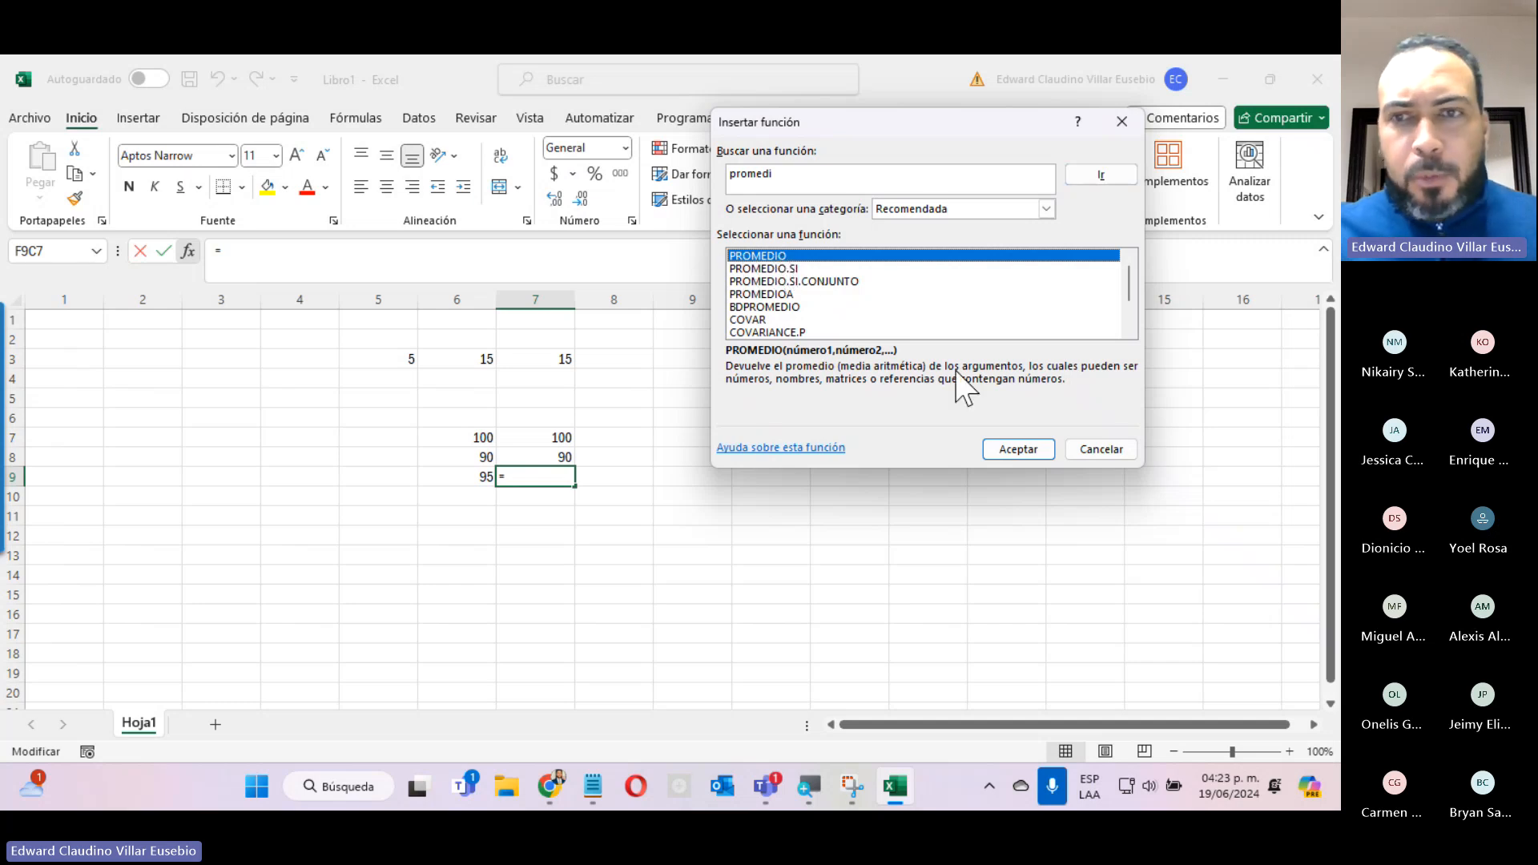
{"action": "left_click", "coordinate": [1017, 447]}
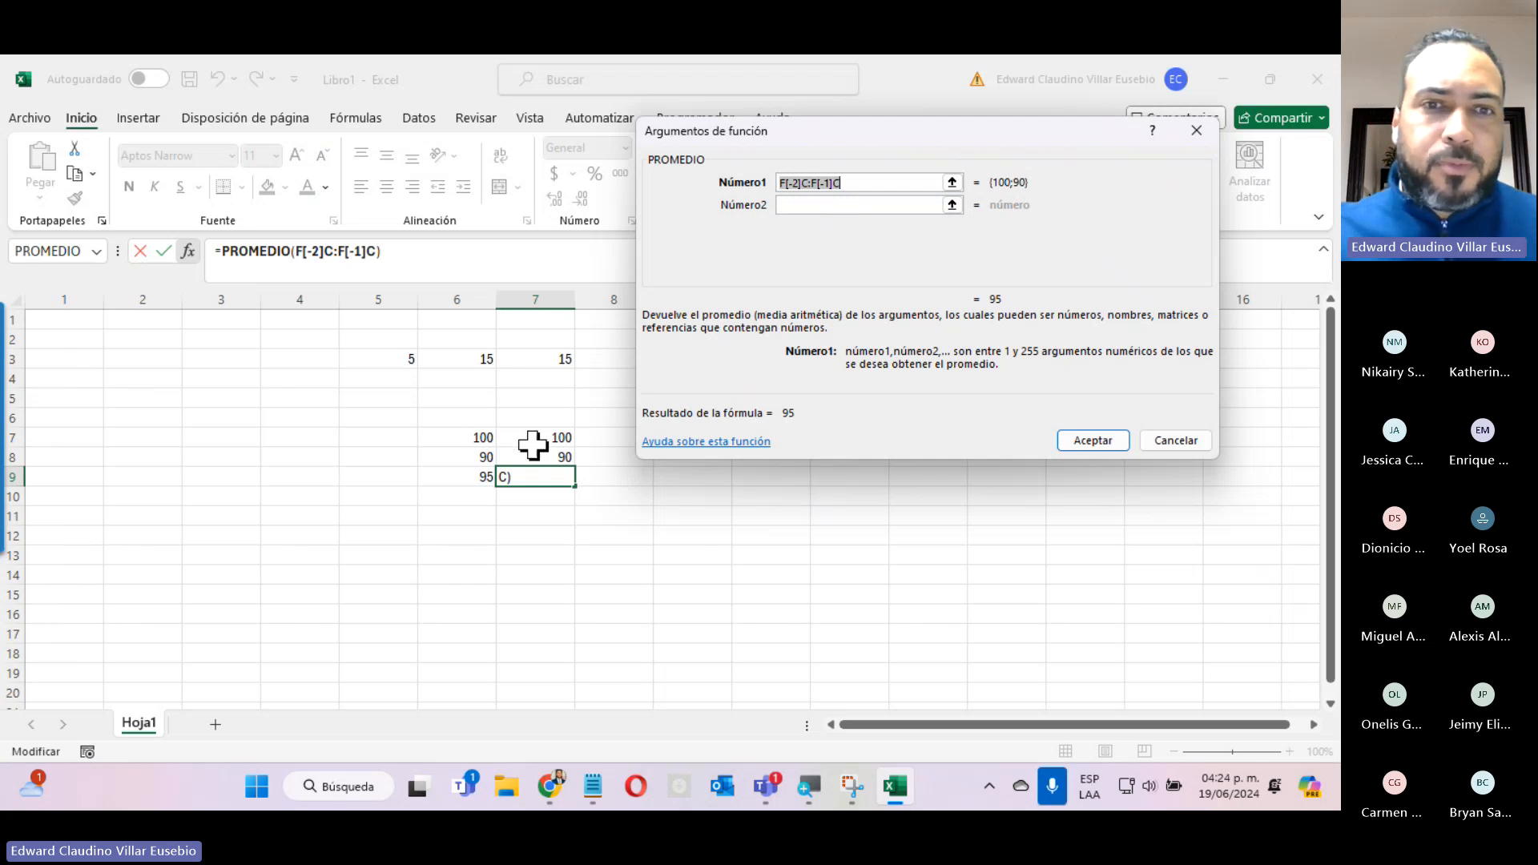
{"action": "left_click_drag", "start_coordinate": [531, 437], "coordinate": [545, 448]}
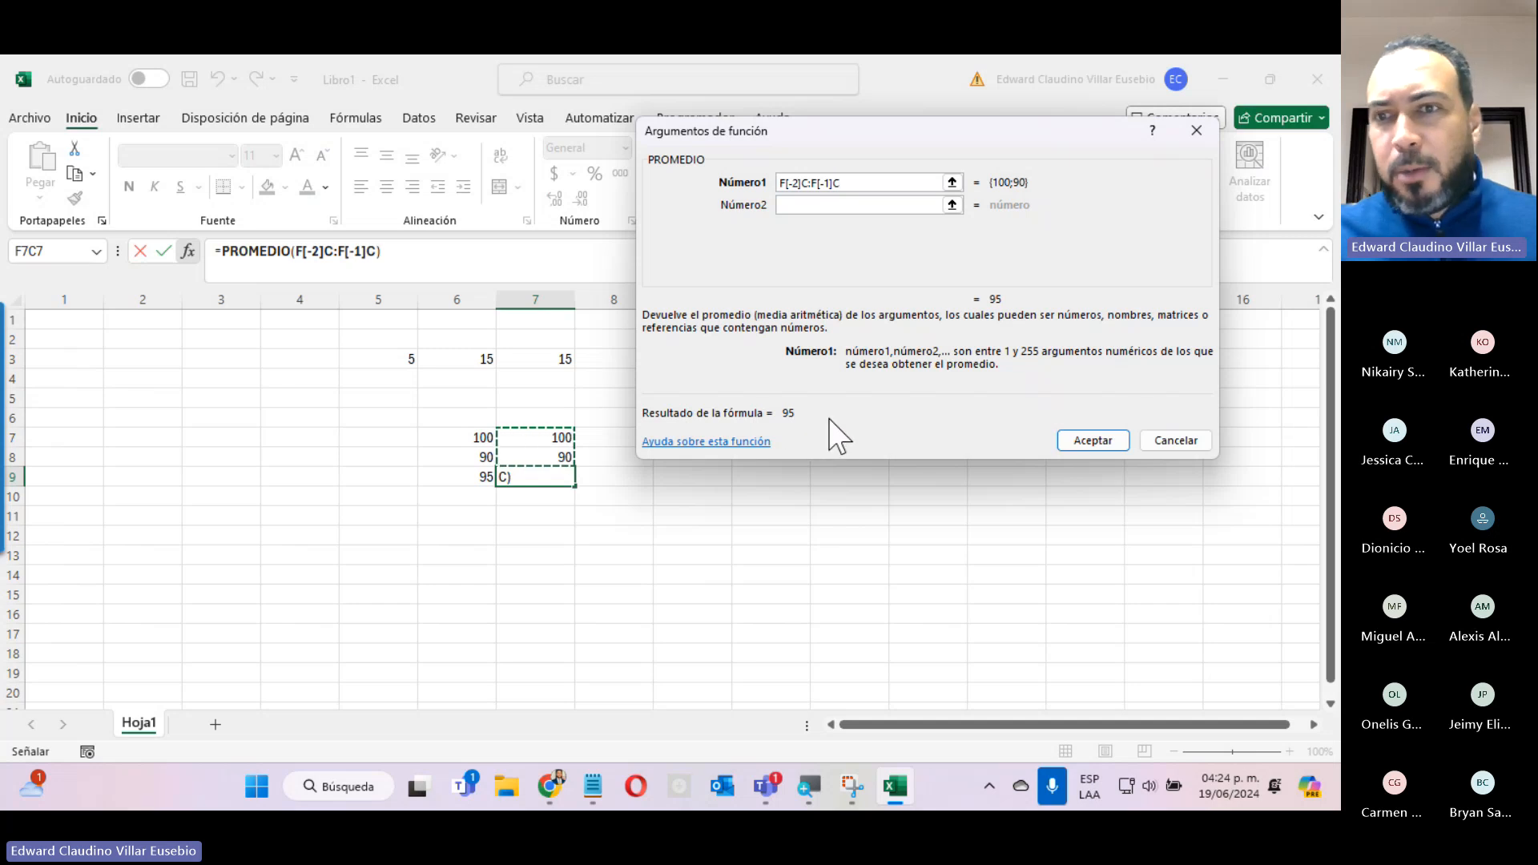
{"action": "left_click", "coordinate": [1091, 441]}
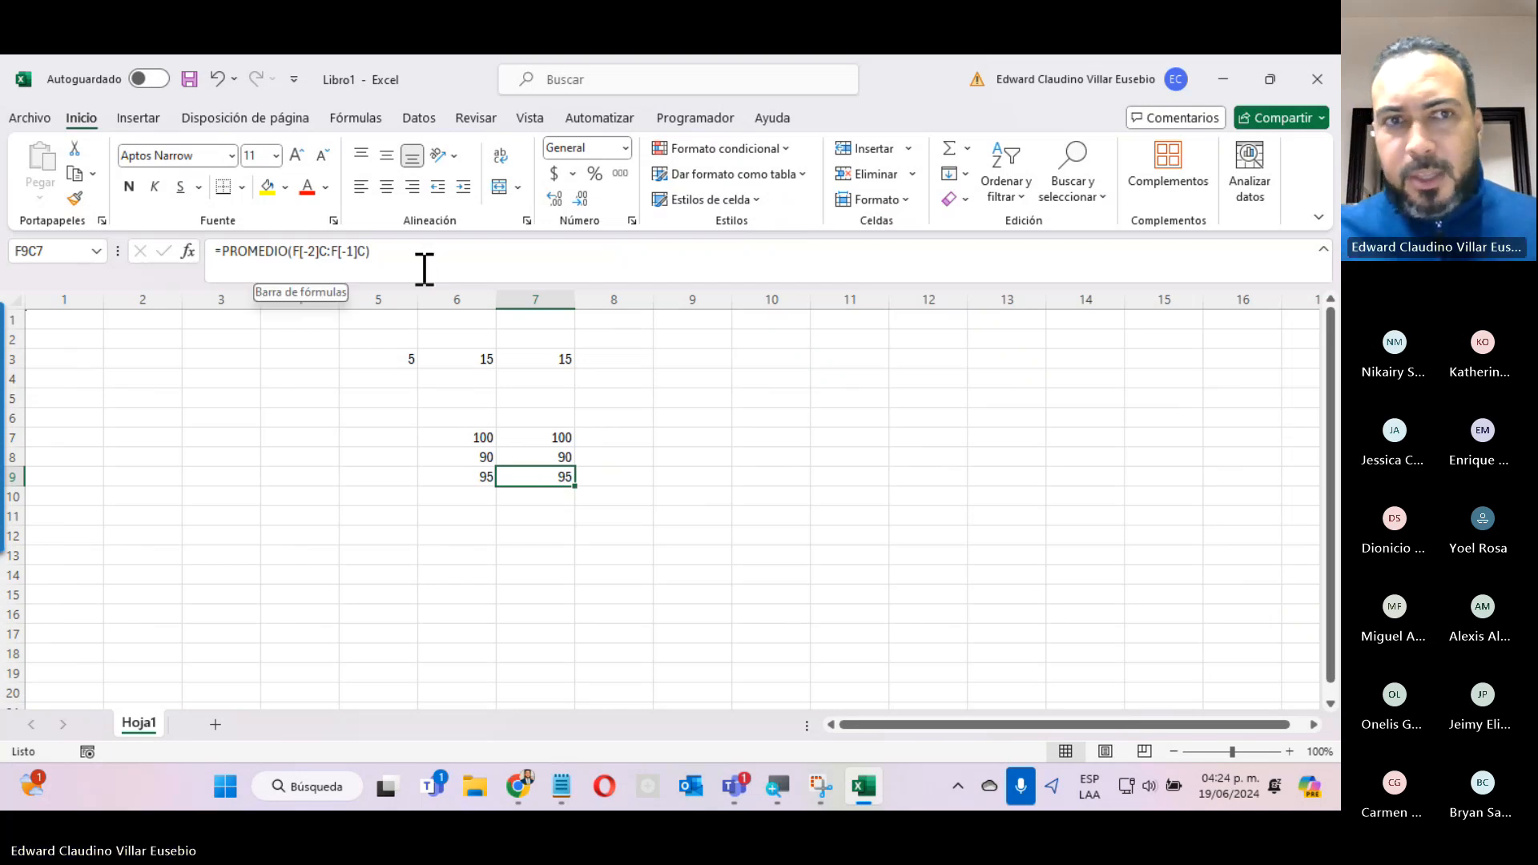
{"action": "left_click", "coordinate": [444, 476]}
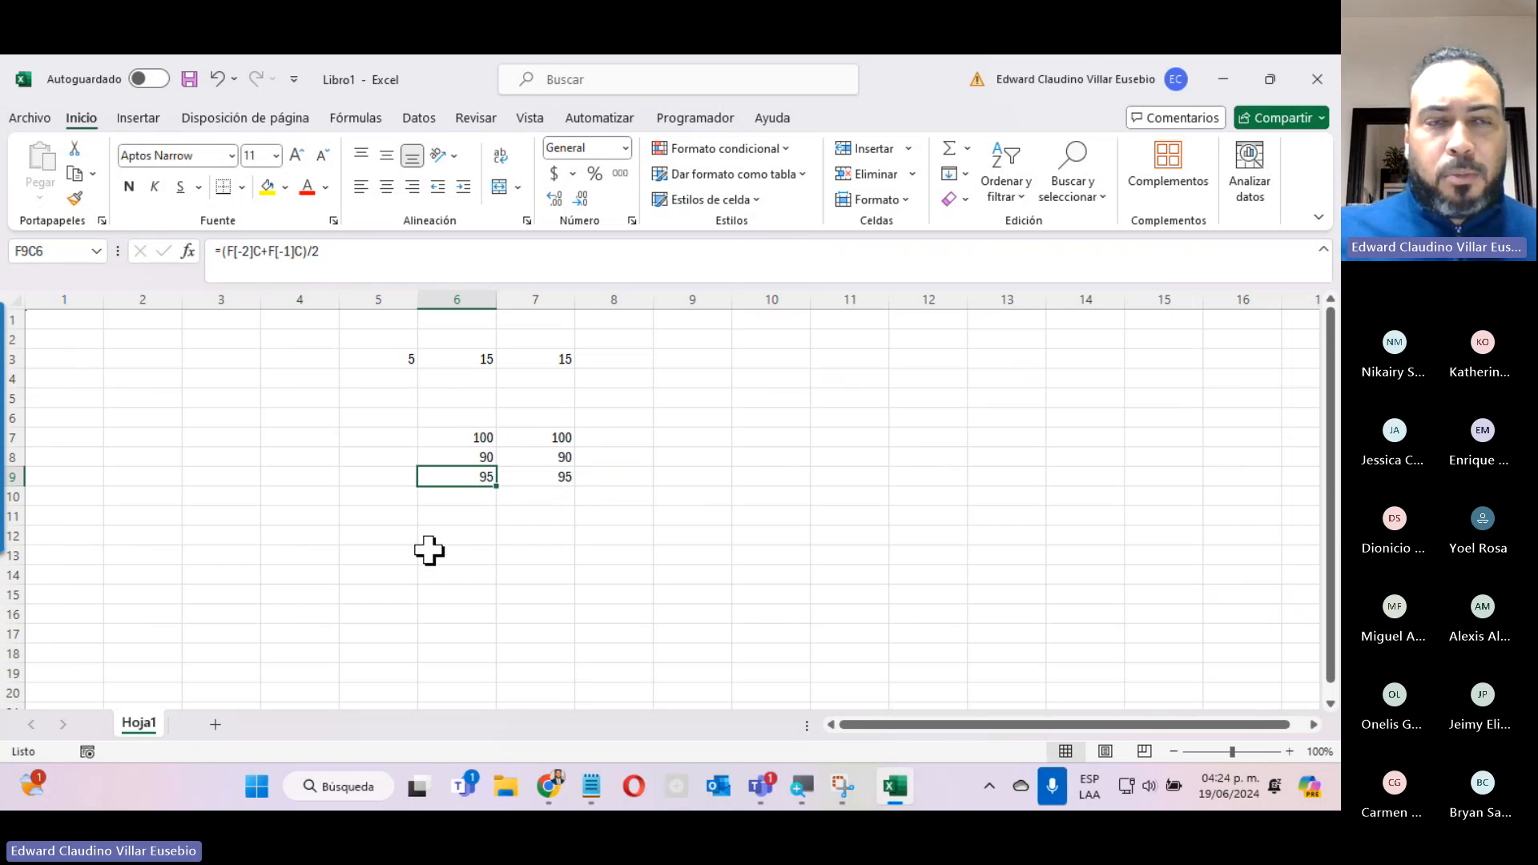
{"action": "left_click", "coordinate": [538, 477]}
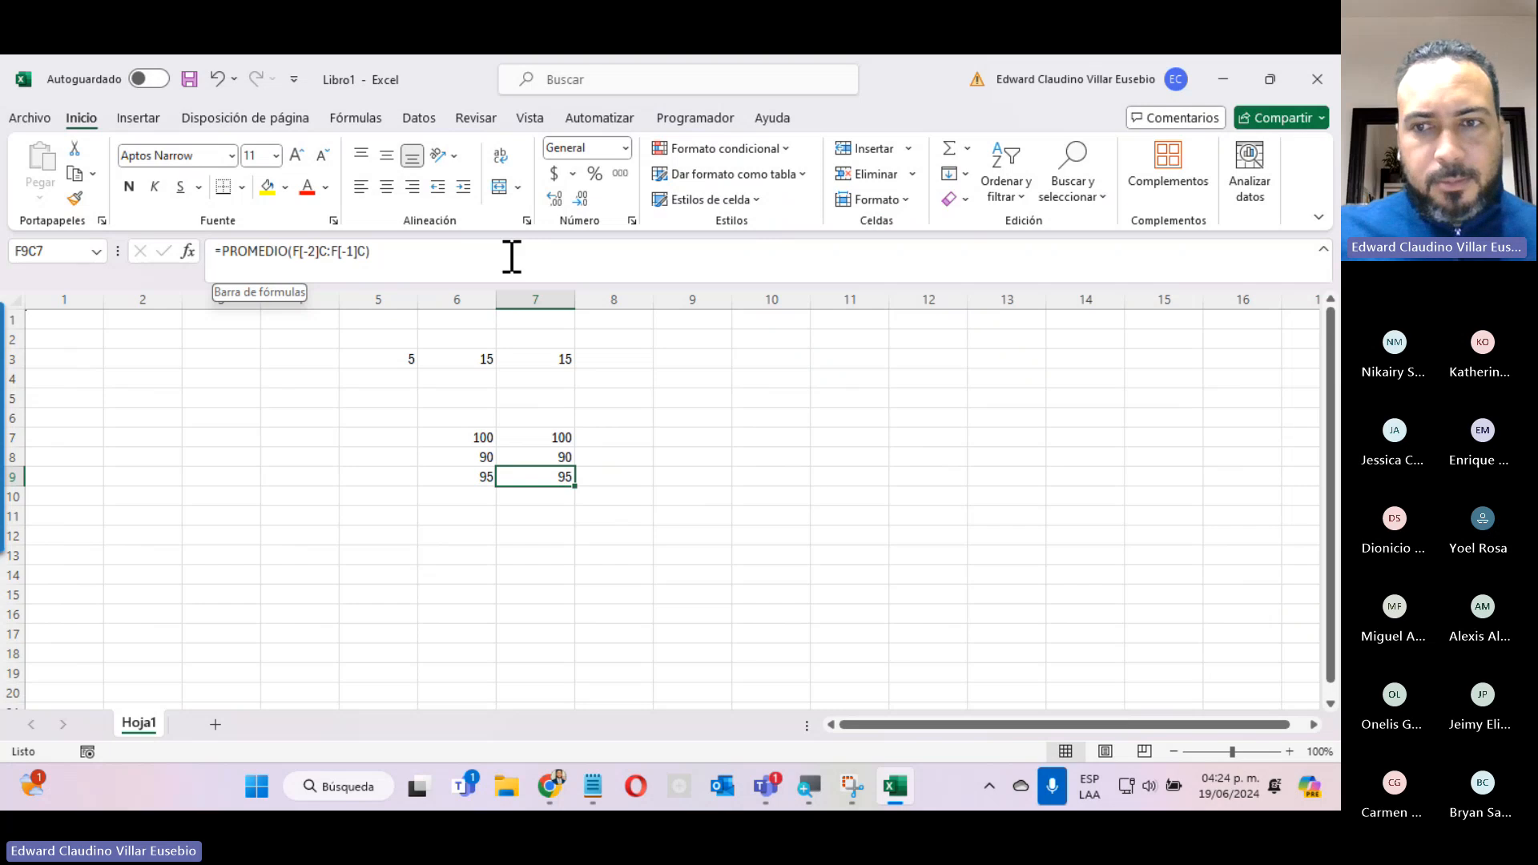
Switch to the browser, close the course page and enlarge the Unidad_III_Excel_2010_Virtual.pdf guide to 125%.
{"action": "left_click", "coordinate": [1225, 77]}
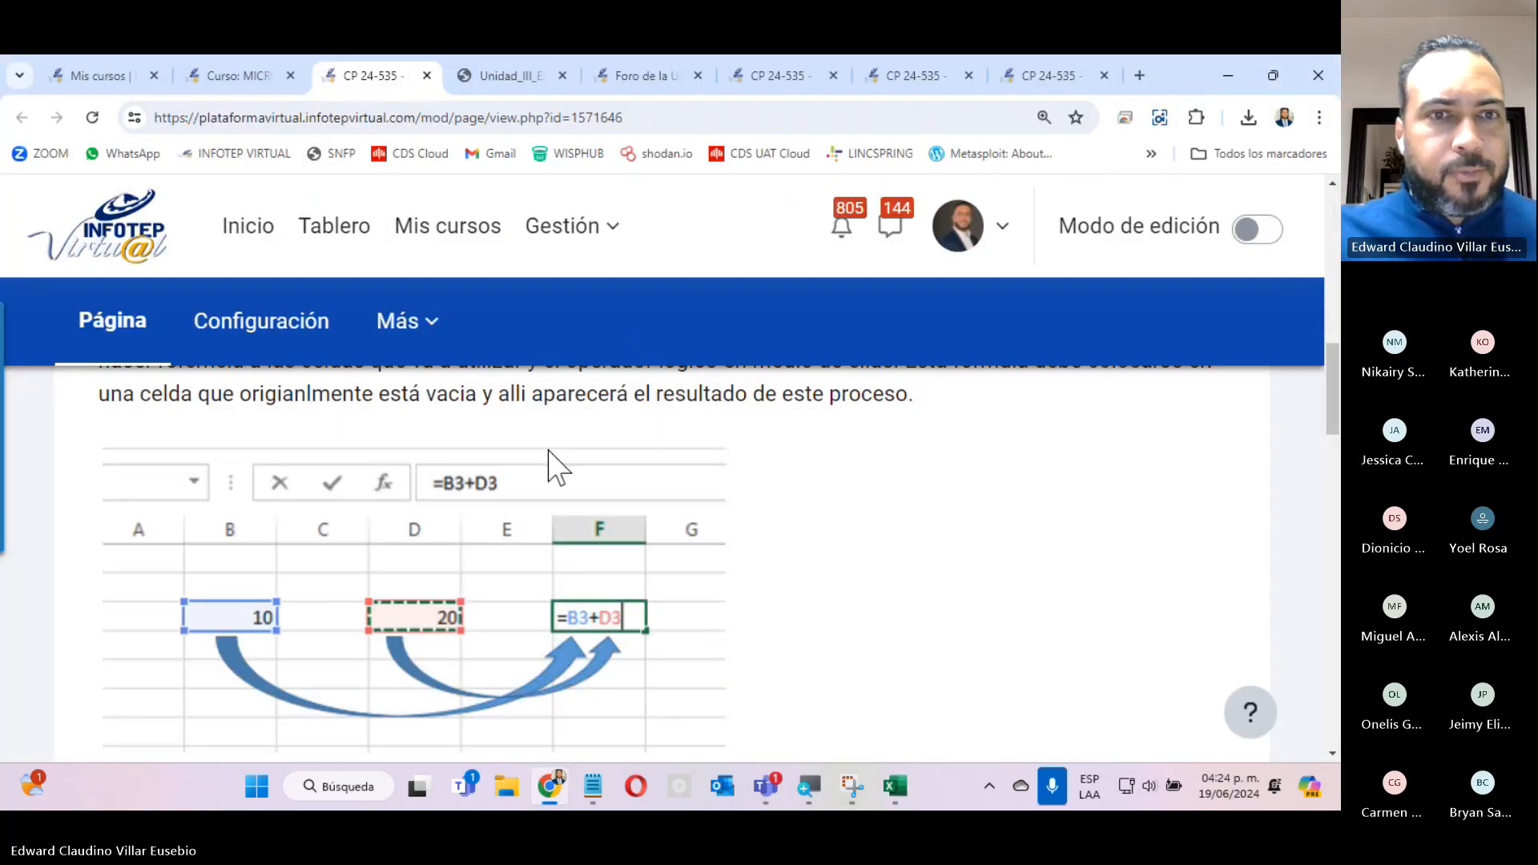
{"action": "left_click", "coordinate": [427, 75]}
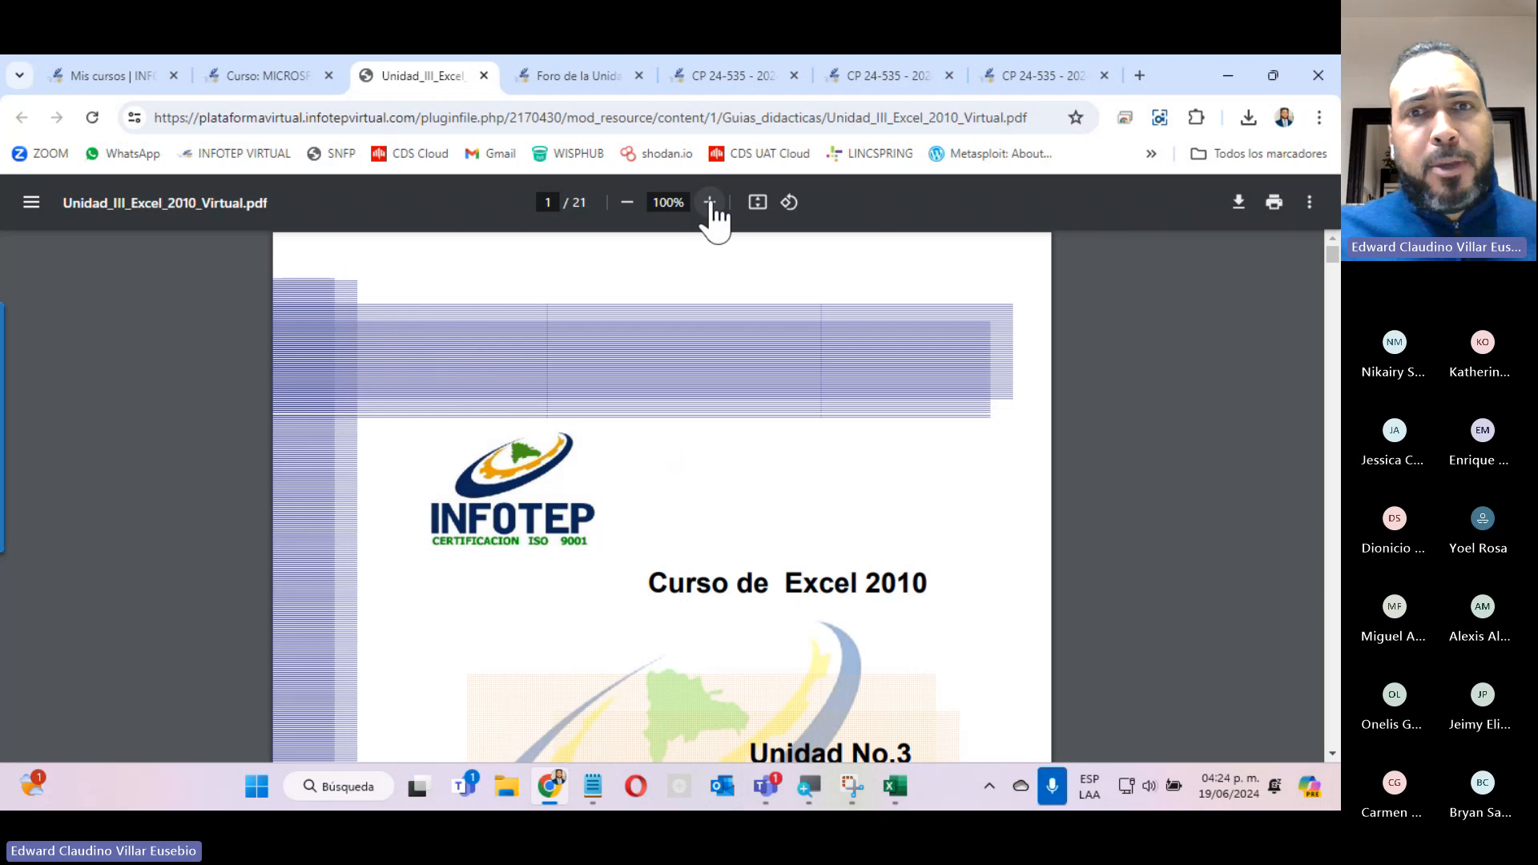
{"action": "scroll", "coordinate": [611, 468], "scroll_direction": "down", "scroll_amount": 10}
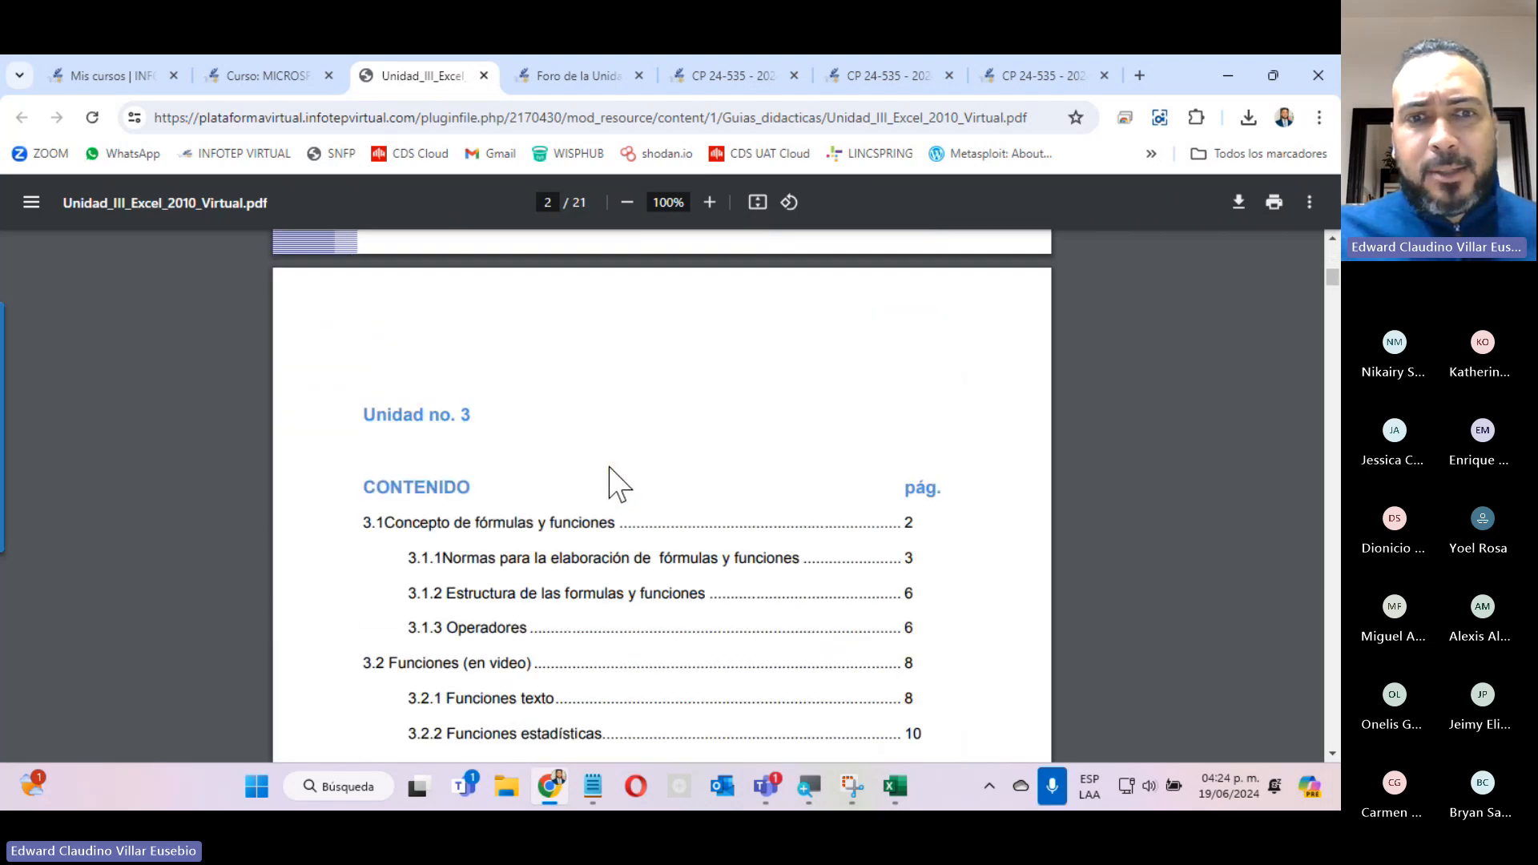
{"action": "left_click", "coordinate": [709, 202]}
Read the guide's contents list and section 3.1 Concepto de fórmulas y funciones, including the Formula and Función examples.
{"action": "scroll", "coordinate": [687, 401], "scroll_direction": "down", "scroll_amount": 4}
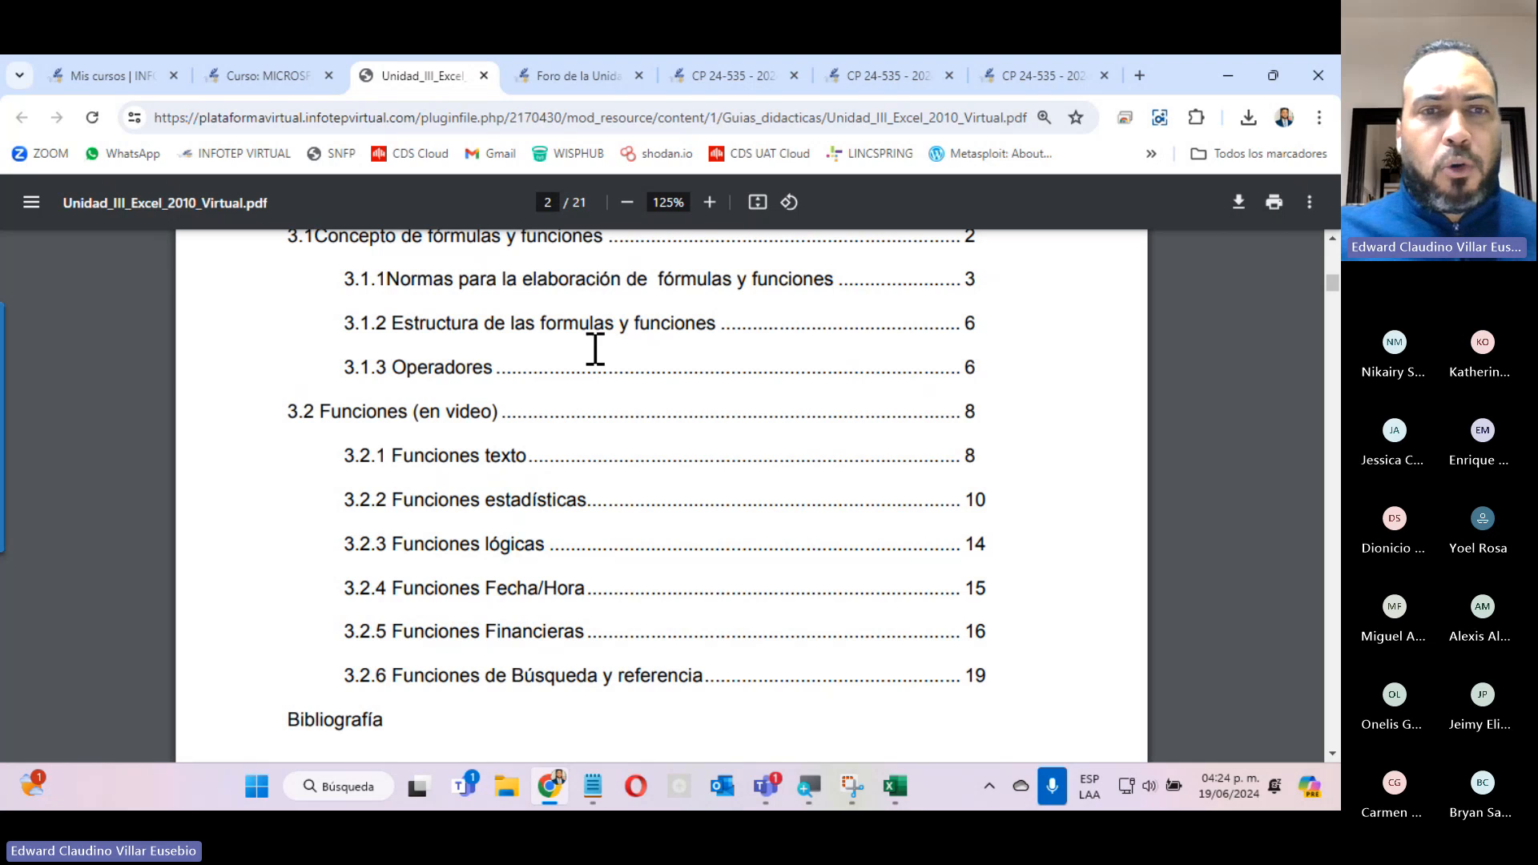
{"action": "scroll", "coordinate": [545, 543], "scroll_direction": "down", "scroll_amount": 15}
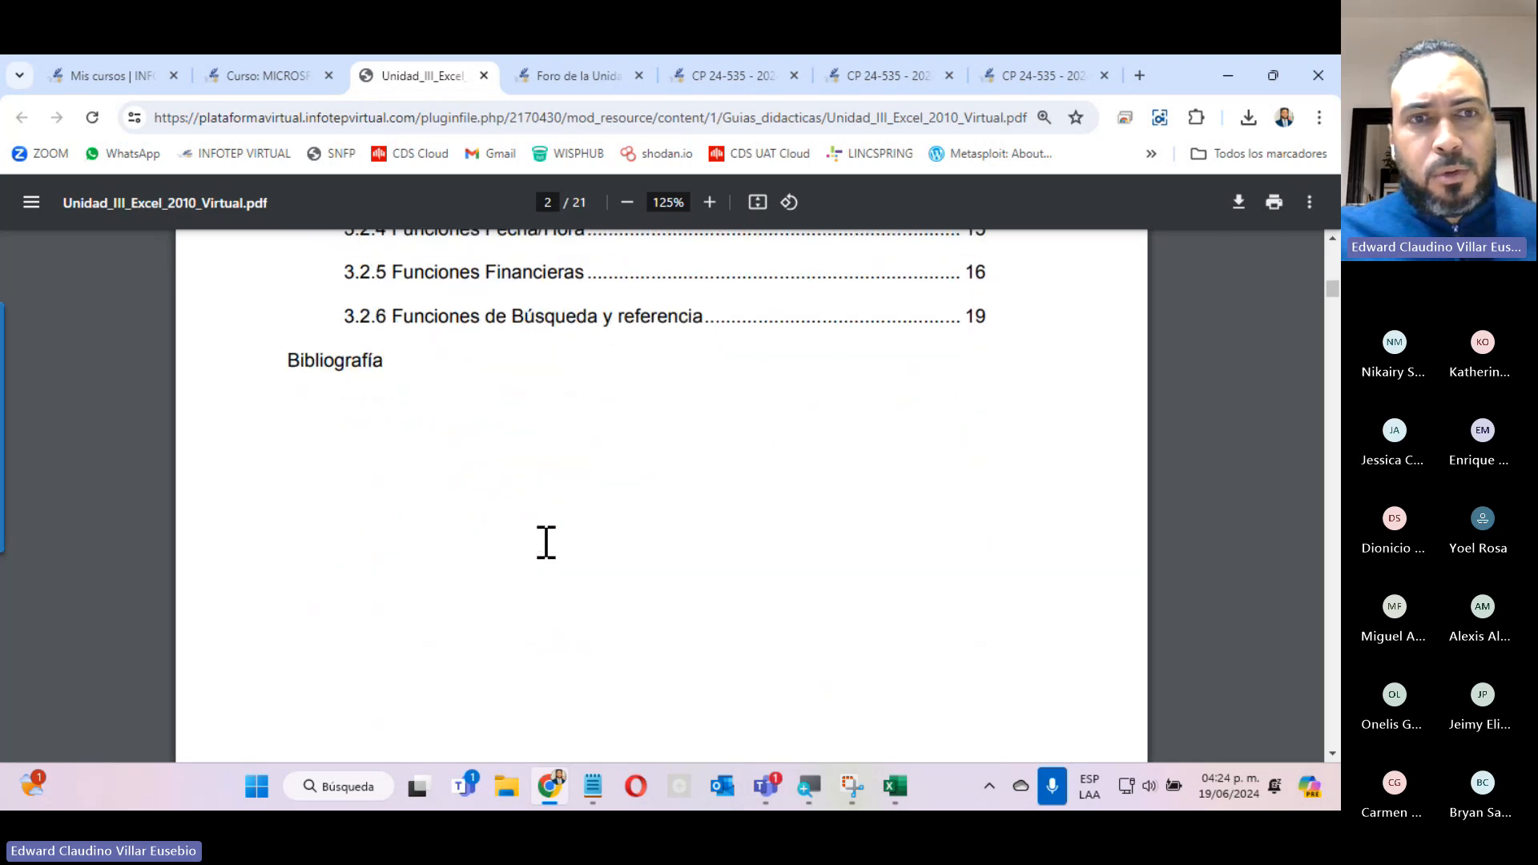
{"action": "scroll", "coordinate": [545, 543], "scroll_direction": "up", "scroll_amount": 4}
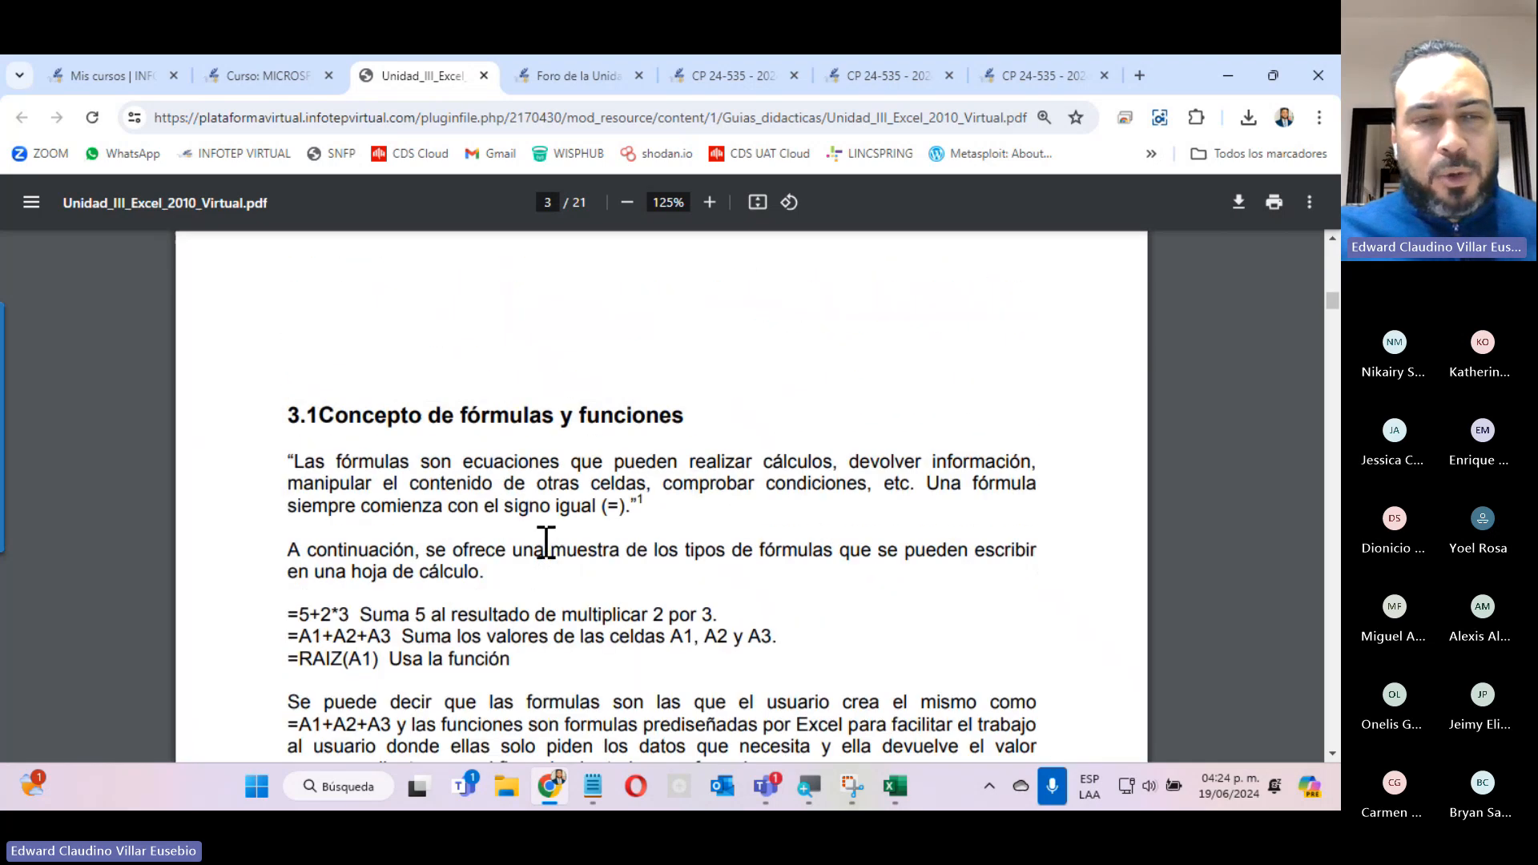
{"action": "scroll", "coordinate": [545, 543], "scroll_direction": "down", "scroll_amount": 4}
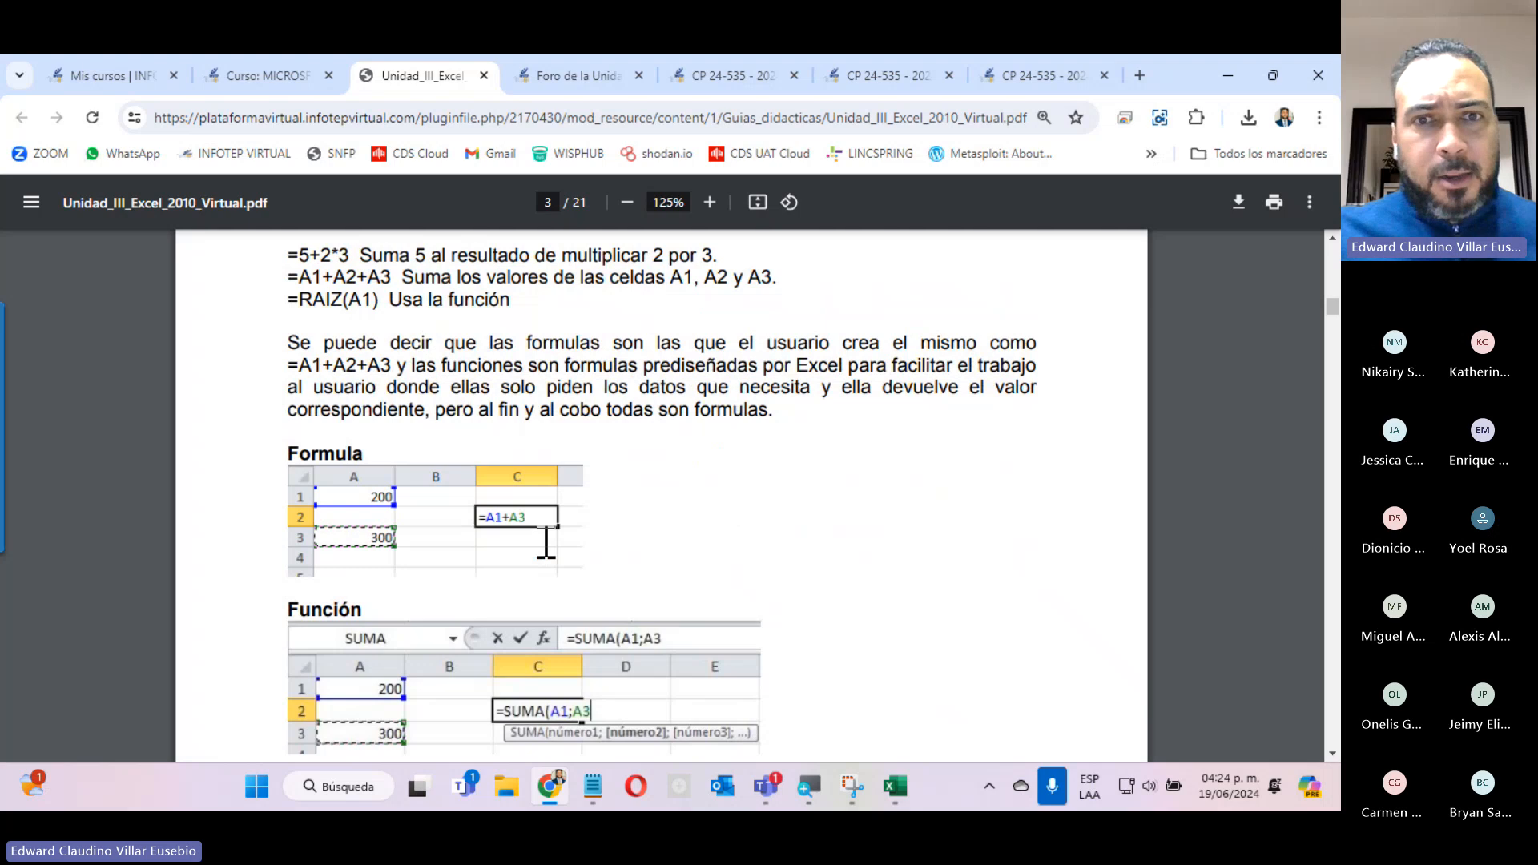
{"action": "scroll", "coordinate": [545, 543], "scroll_direction": "up", "scroll_amount": 4}
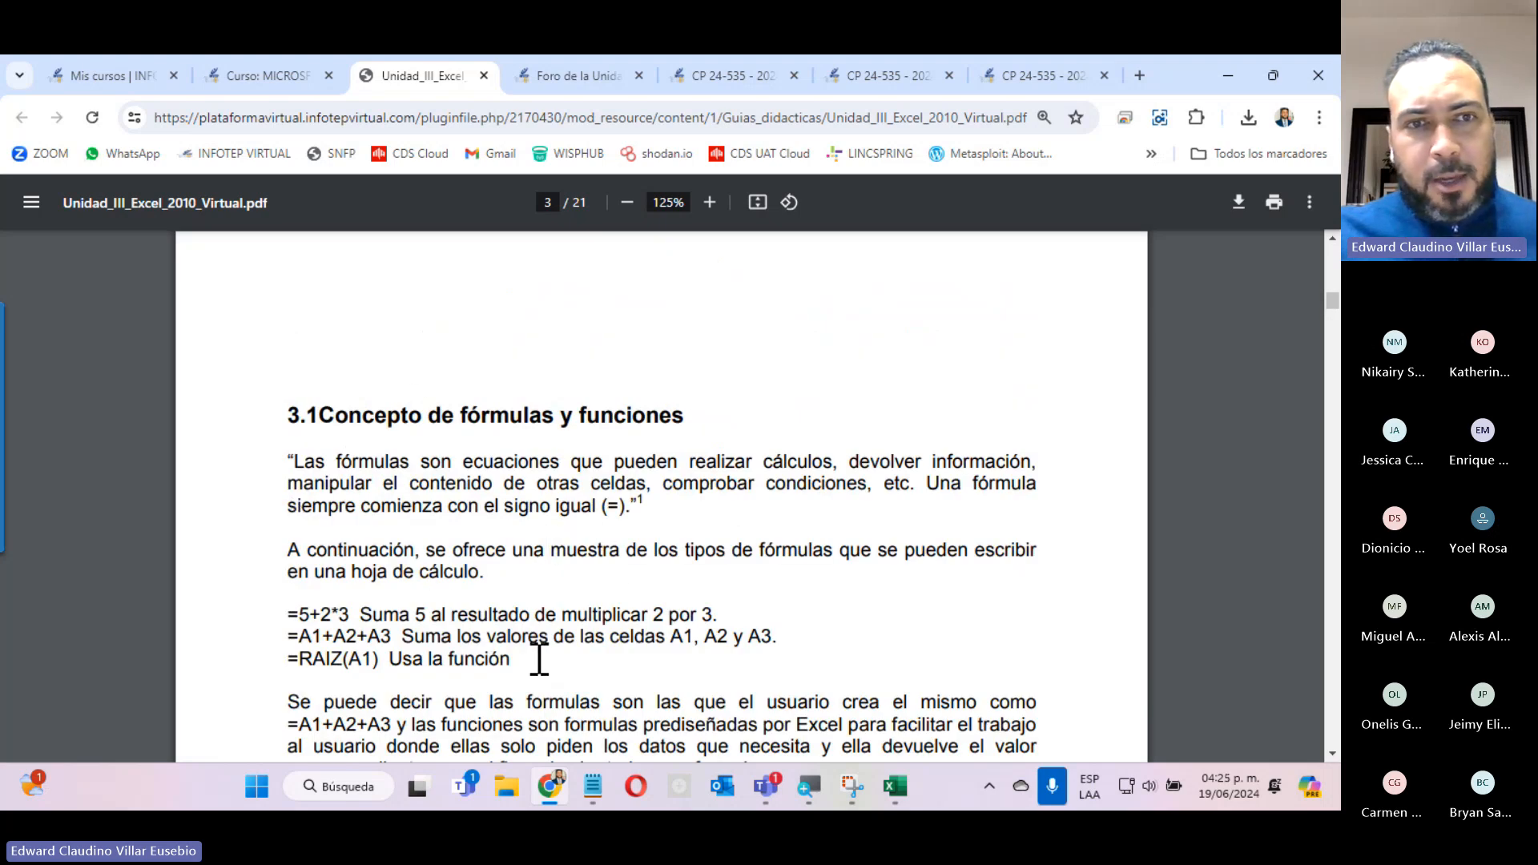
{"action": "scroll", "coordinate": [539, 659], "scroll_direction": "down", "scroll_amount": 4}
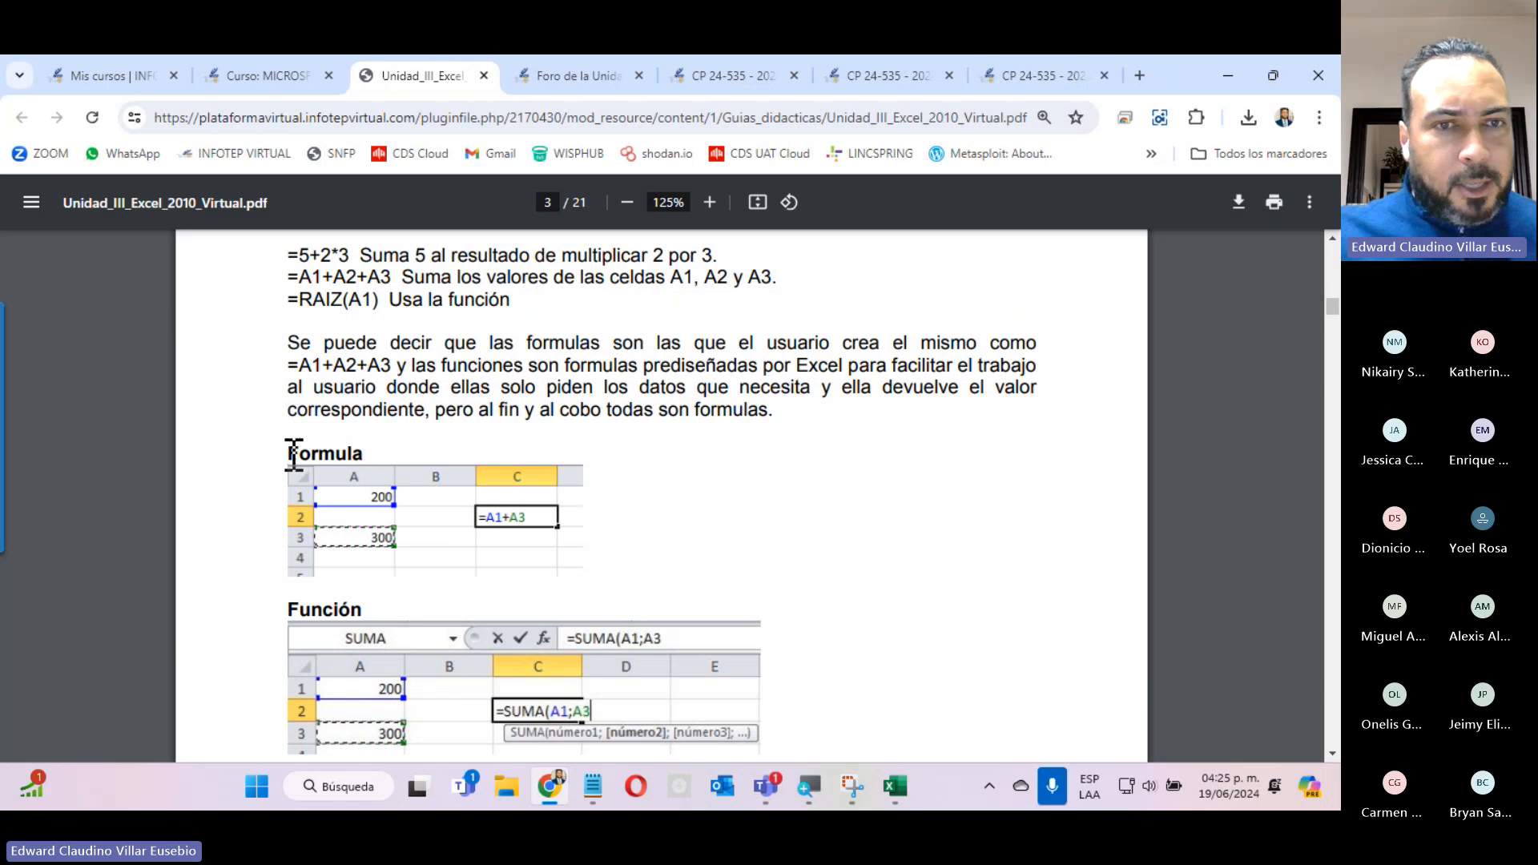
{"action": "left_click_drag", "start_coordinate": [284, 455], "coordinate": [530, 483]}
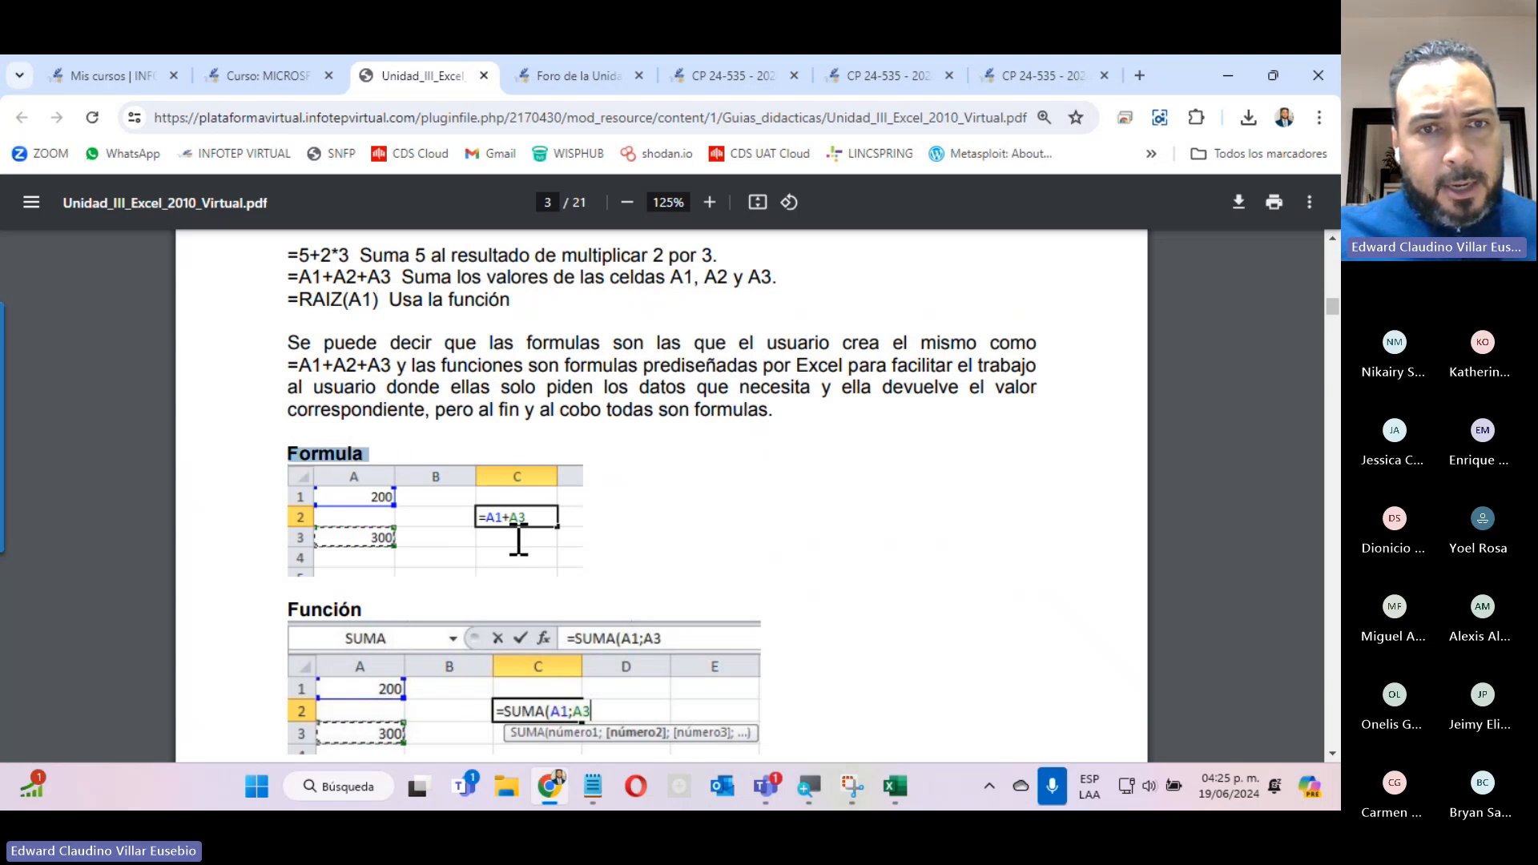
{"action": "scroll", "coordinate": [518, 540], "scroll_direction": "down", "scroll_amount": 5}
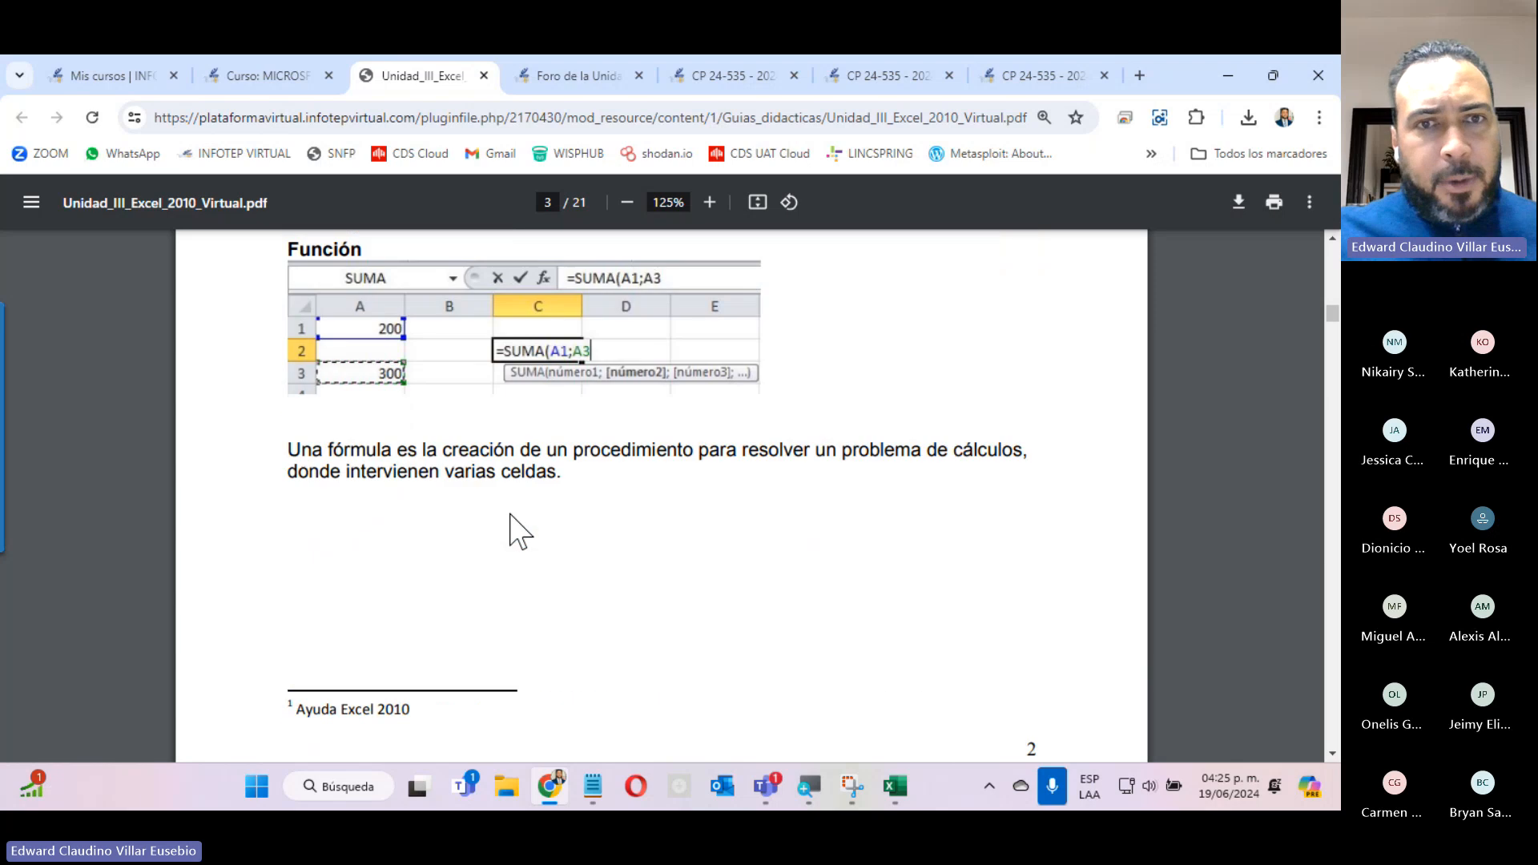
{"action": "scroll", "coordinate": [519, 532], "scroll_direction": "up", "scroll_amount": 5}
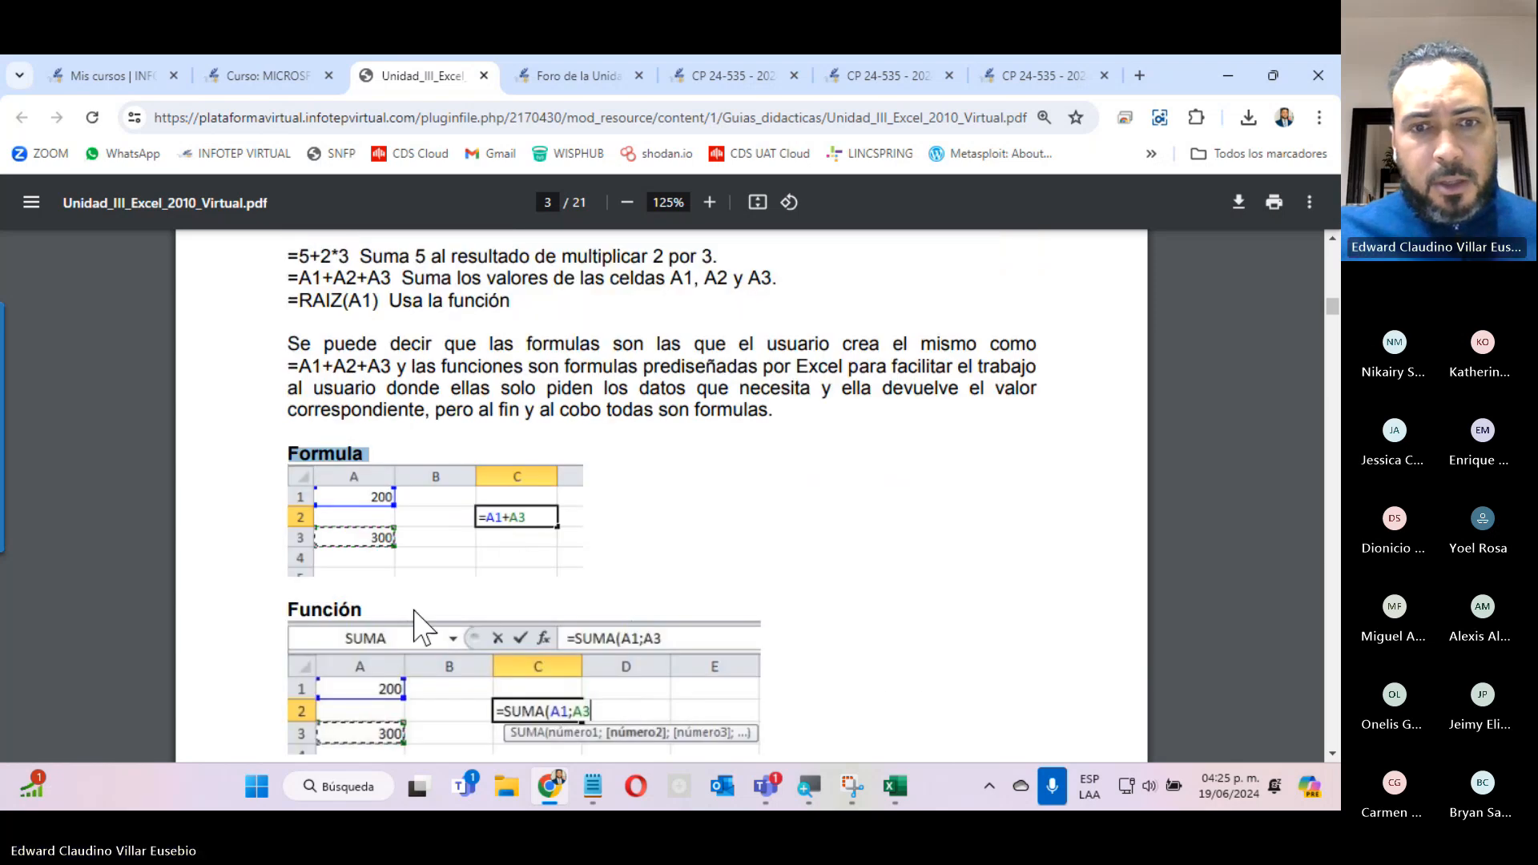
Compare the guide's Formula example =A1+A3 with its Función example =SUMA(A1;A3 on page 3.
{"action": "scroll", "coordinate": [416, 626], "scroll_direction": "down", "scroll_amount": 5}
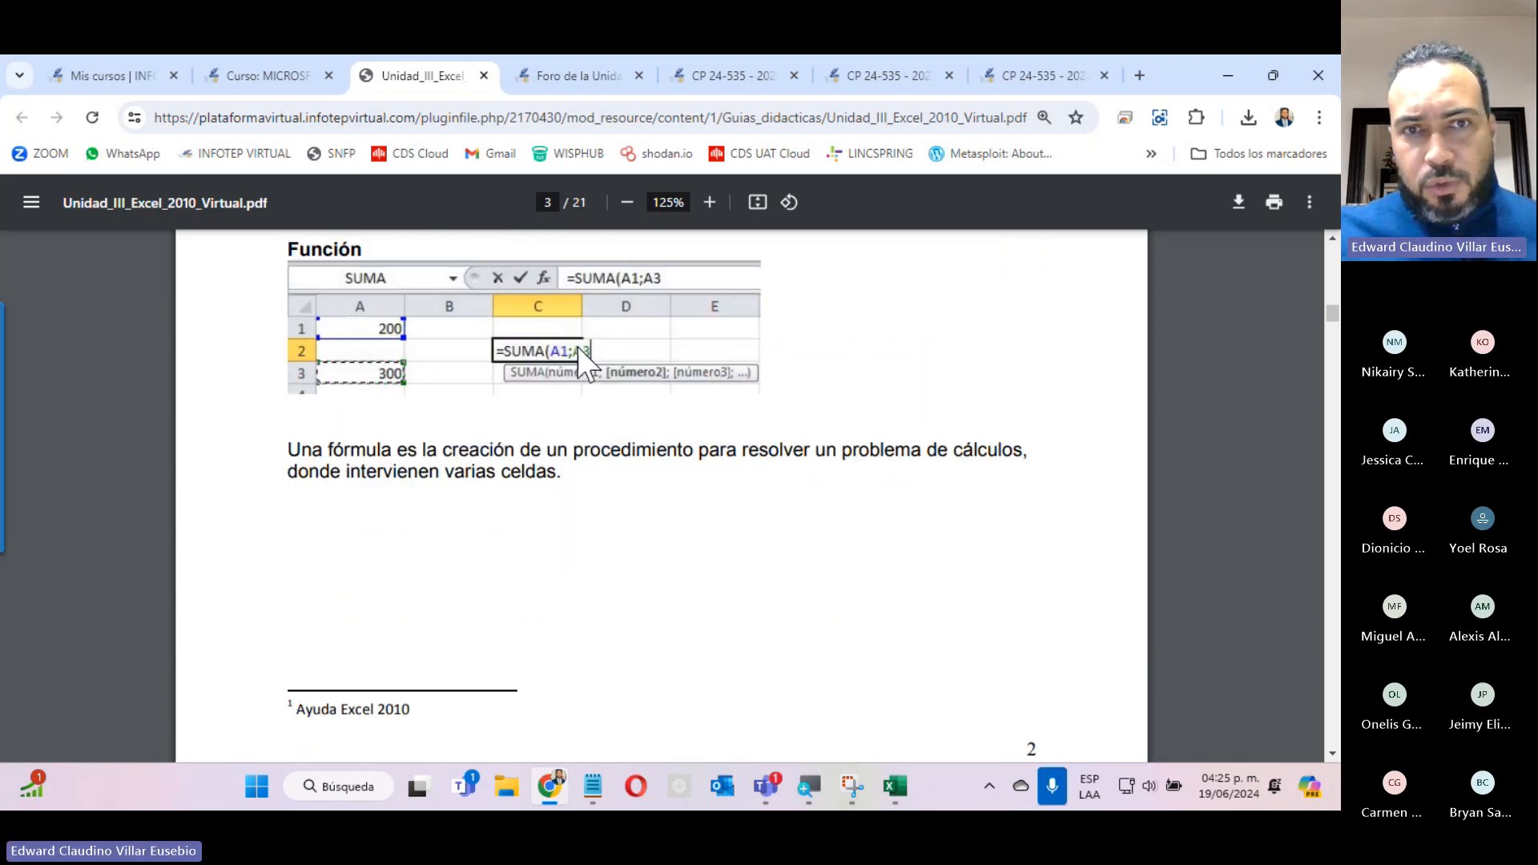
{"action": "scroll", "coordinate": [542, 449], "scroll_direction": "up", "scroll_amount": 5}
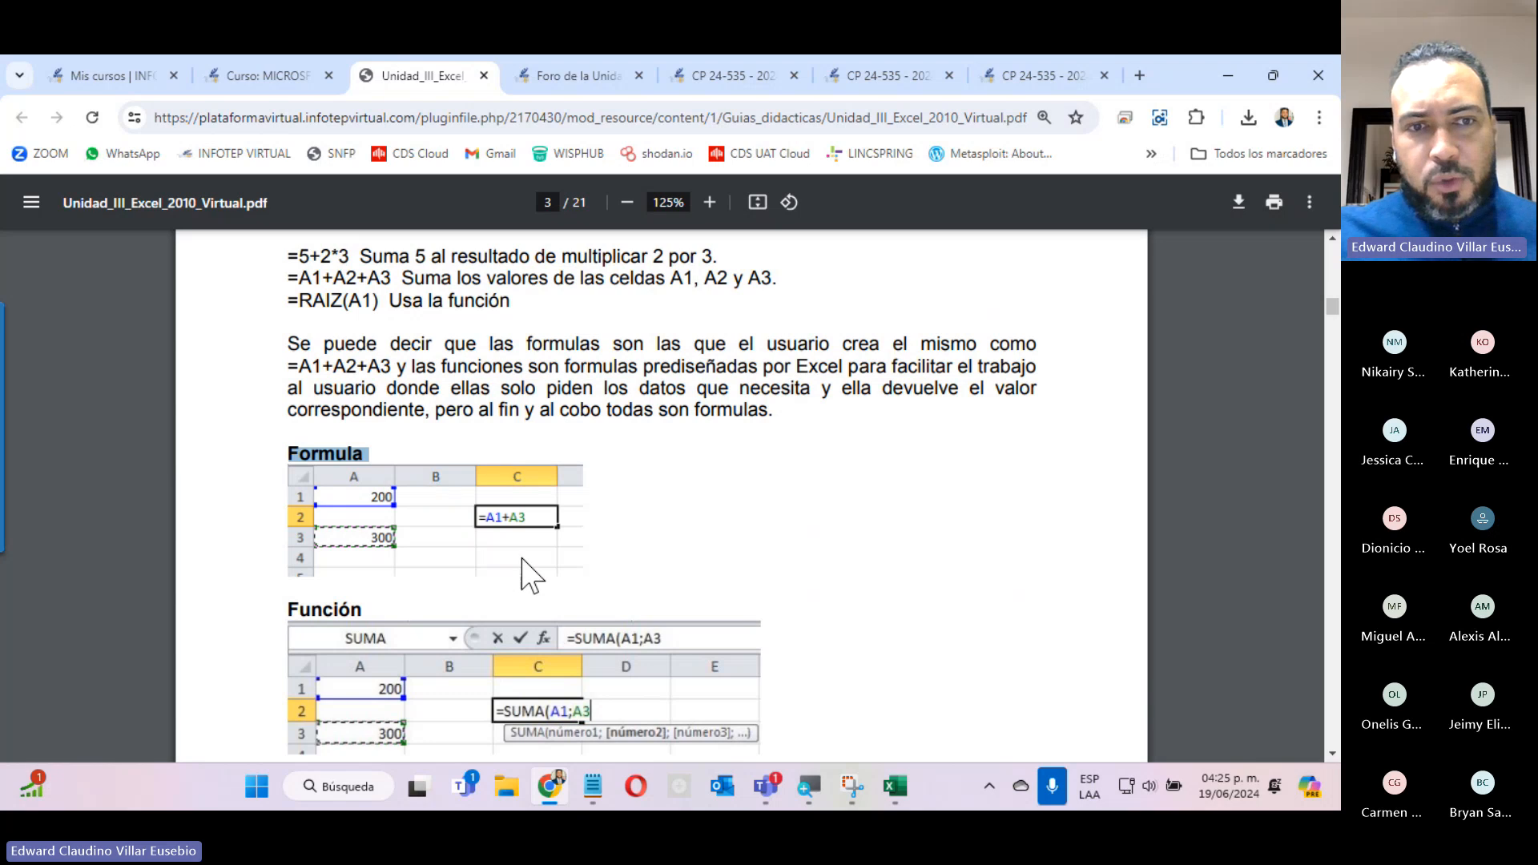
{"action": "scroll", "coordinate": [525, 574], "scroll_direction": "down", "scroll_amount": 3}
{"action": "scroll", "coordinate": [524, 572], "scroll_direction": "up", "scroll_amount": 3}
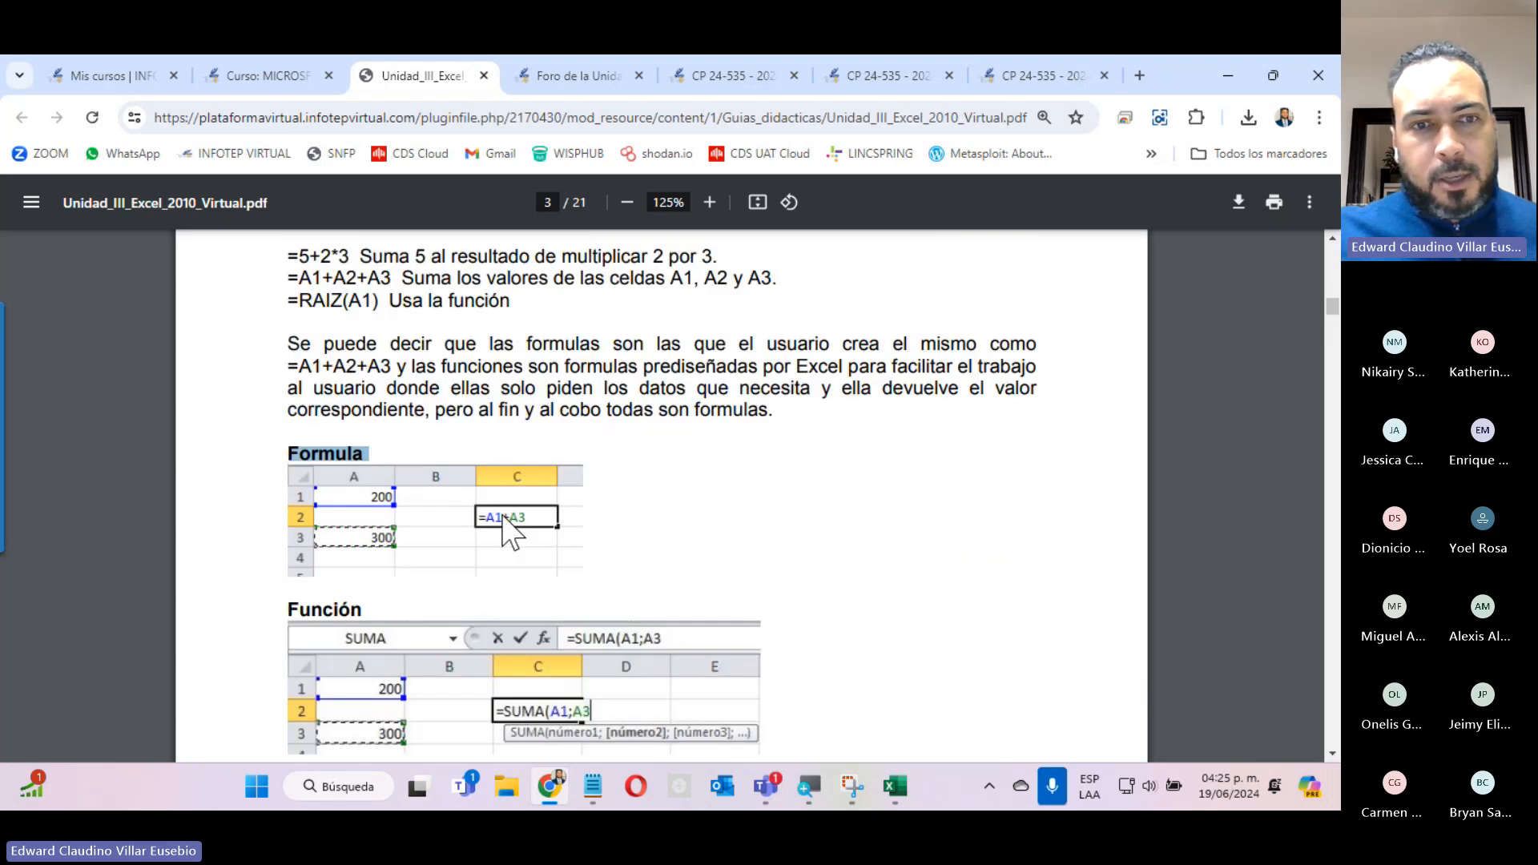
Read section 3.1.1 Normas para la elaboración de fórmulas y funciones, including Asistente de formulas, Insertar función and the CONSULTAV arguments.
{"action": "scroll", "coordinate": [513, 570], "scroll_direction": "down", "scroll_amount": 10}
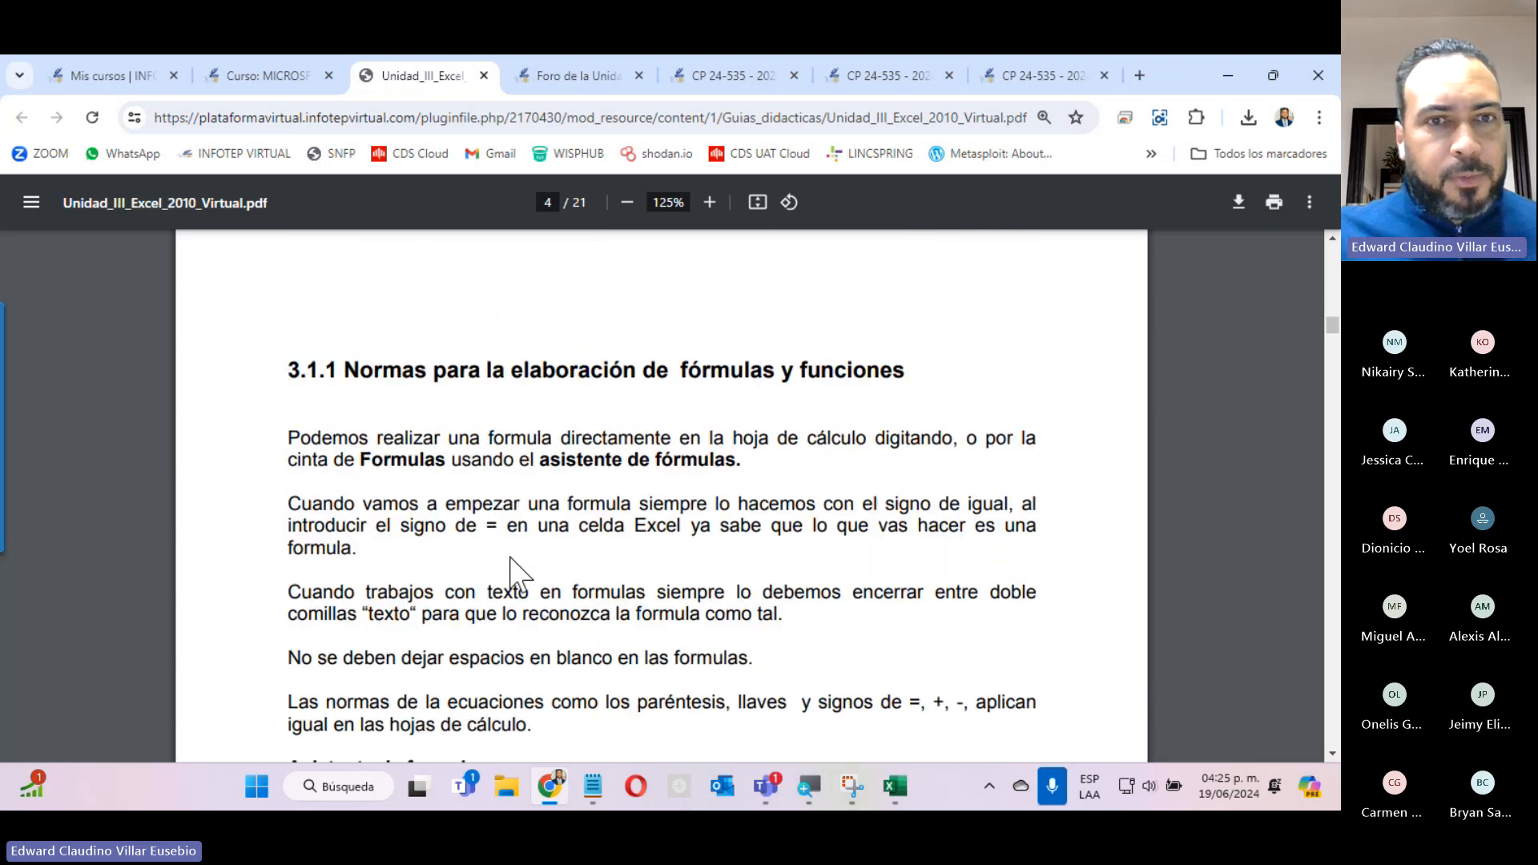
{"action": "scroll", "coordinate": [519, 573], "scroll_direction": "up", "scroll_amount": 7}
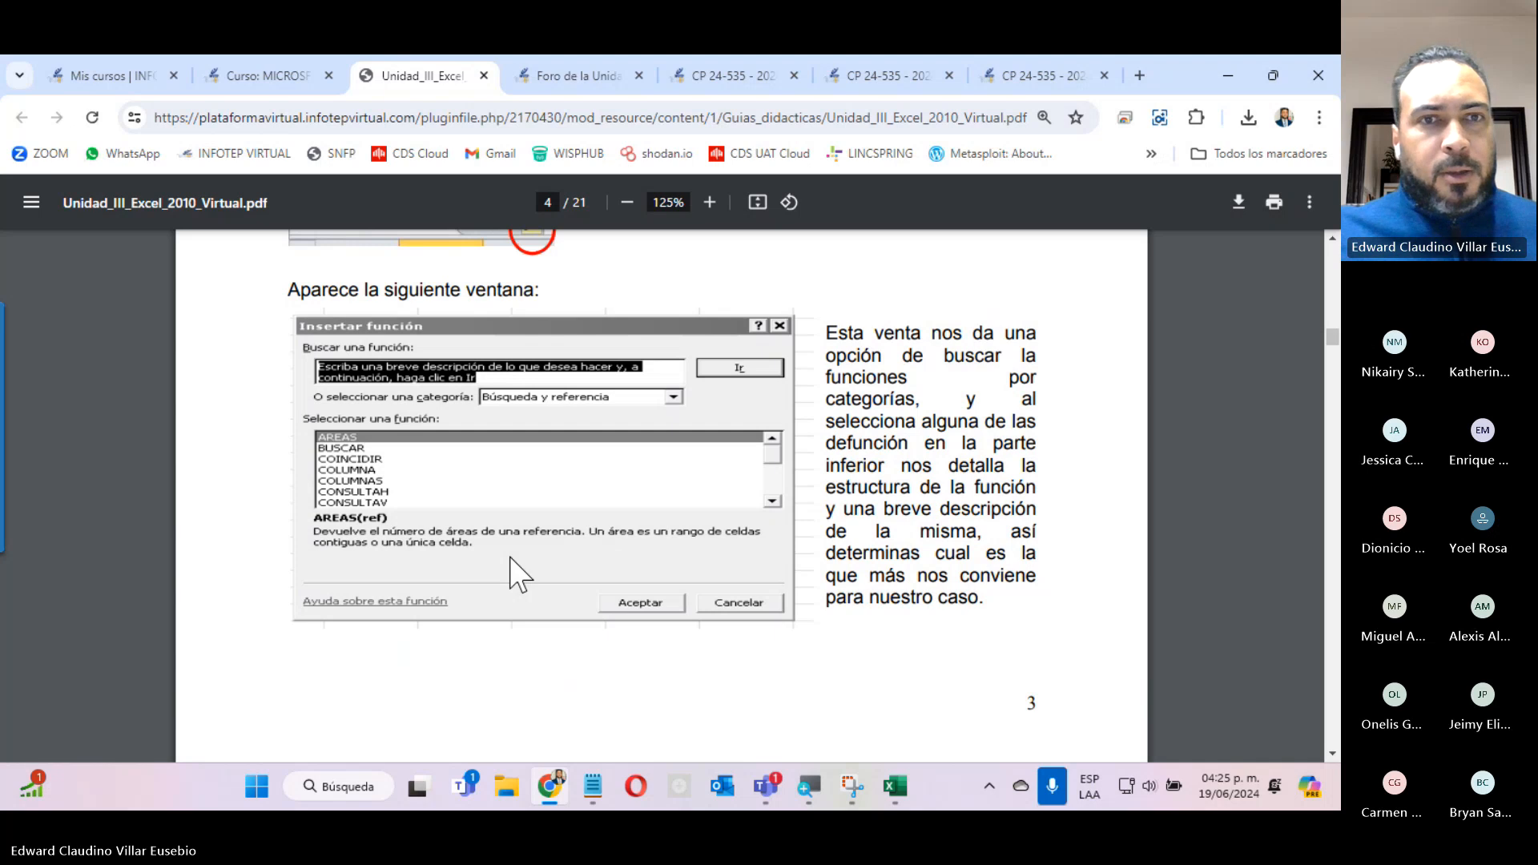
{"action": "scroll", "coordinate": [516, 575], "scroll_direction": "up", "scroll_amount": 5}
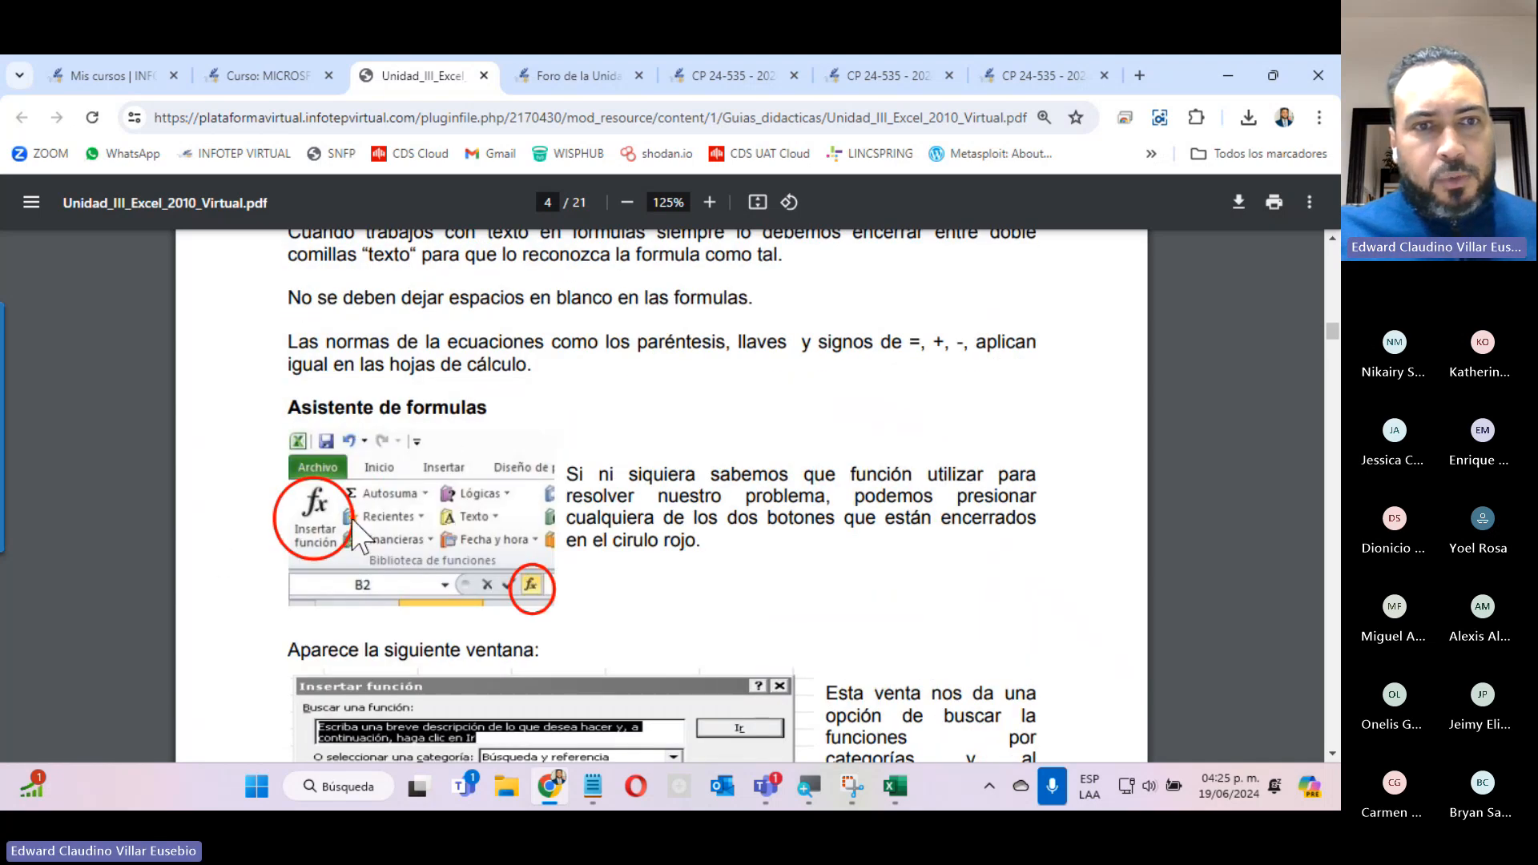
{"action": "scroll", "coordinate": [356, 535], "scroll_direction": "down", "scroll_amount": 6}
{"action": "scroll", "coordinate": [352, 535], "scroll_direction": "down", "scroll_amount": 7}
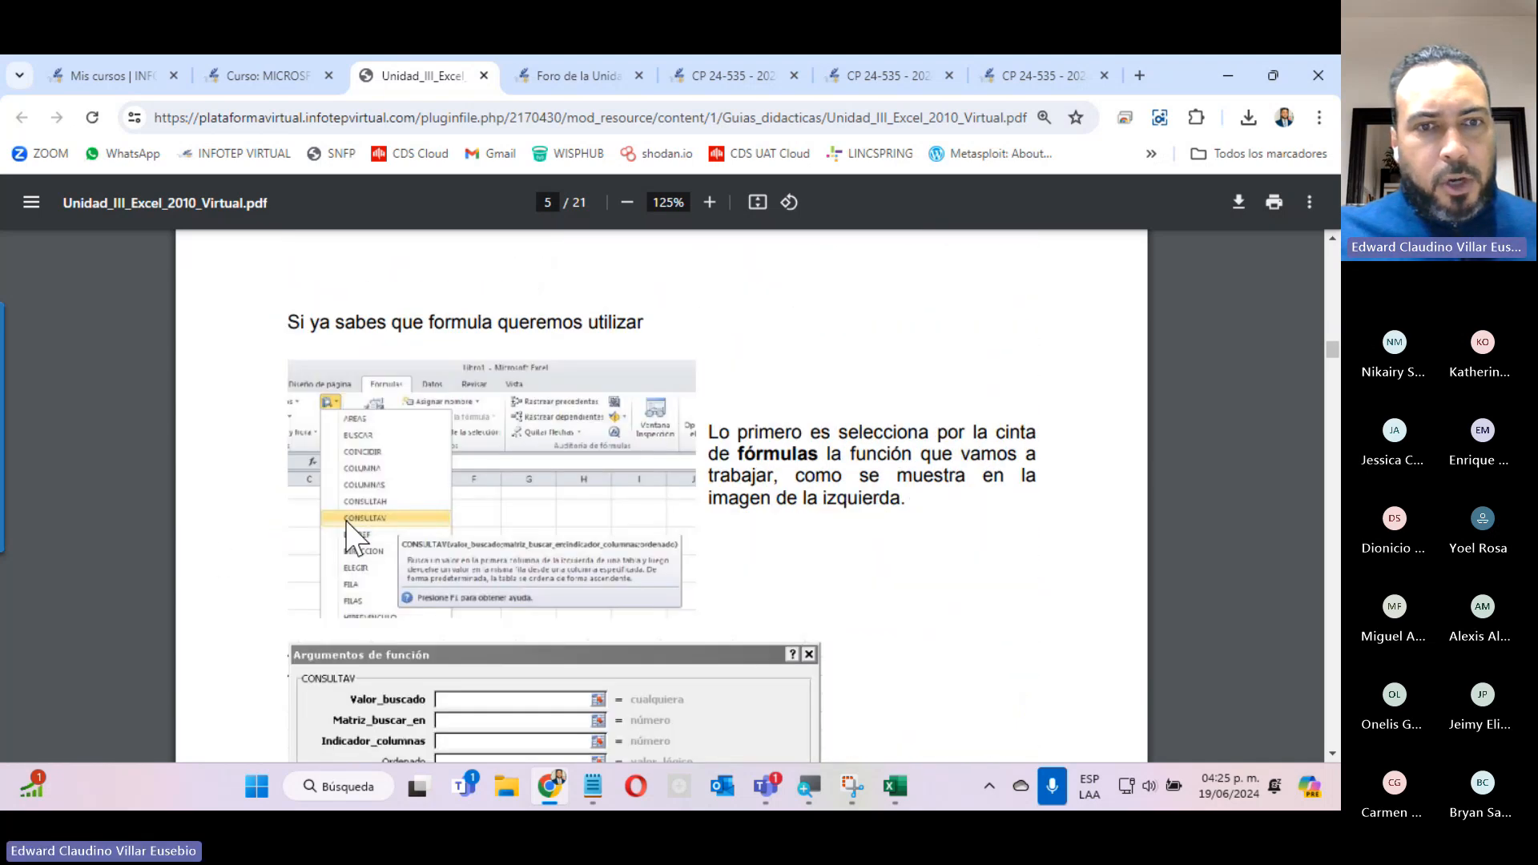
{"action": "scroll", "coordinate": [352, 535], "scroll_direction": "down", "scroll_amount": 4}
{"action": "scroll", "coordinate": [405, 416], "scroll_direction": "up", "scroll_amount": 4}
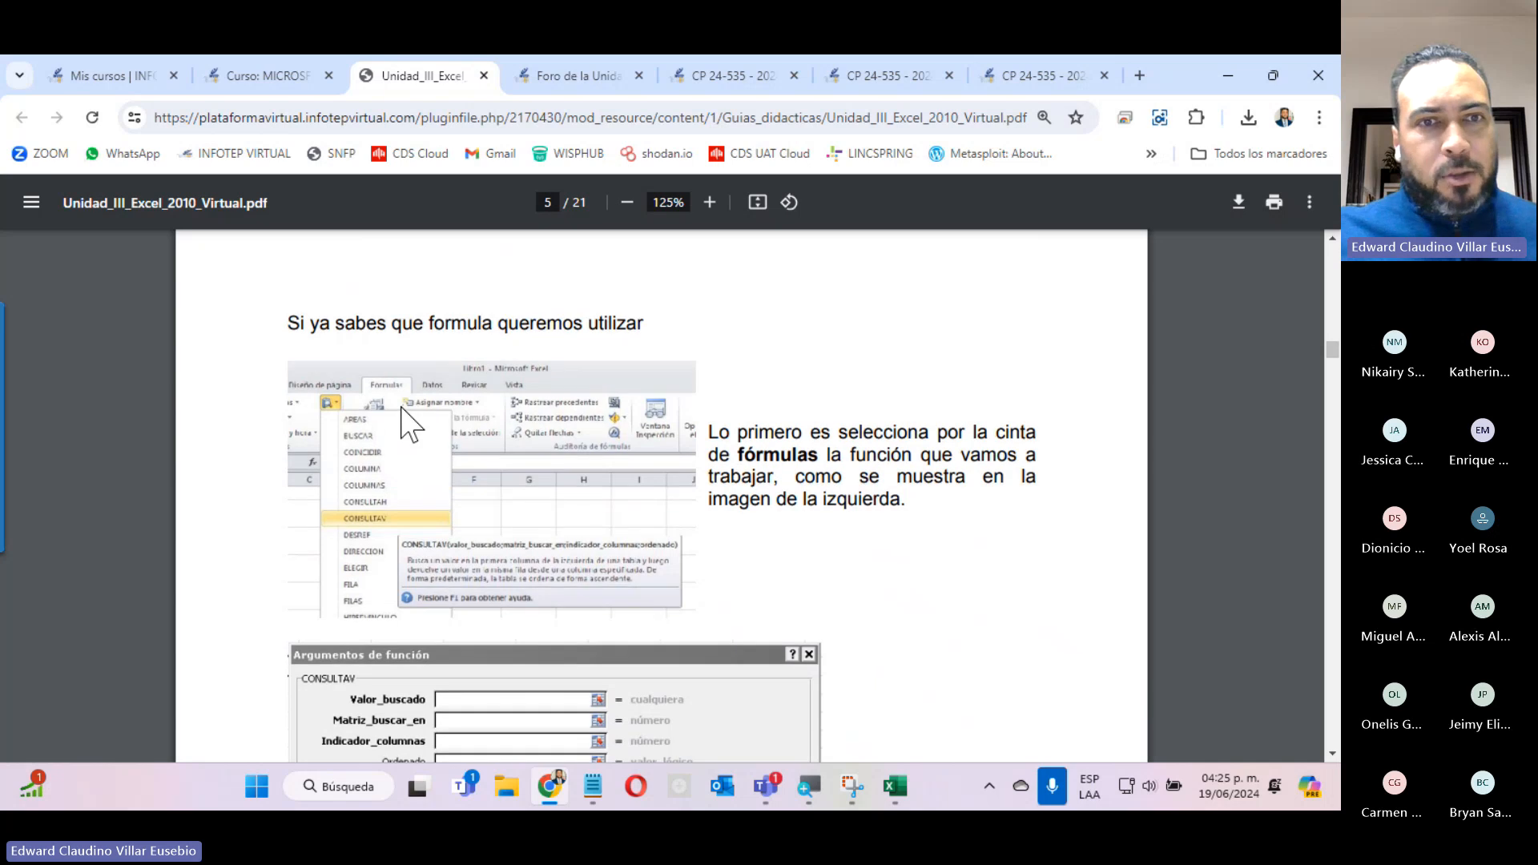
{"action": "scroll", "coordinate": [405, 415], "scroll_direction": "down", "scroll_amount": 4}
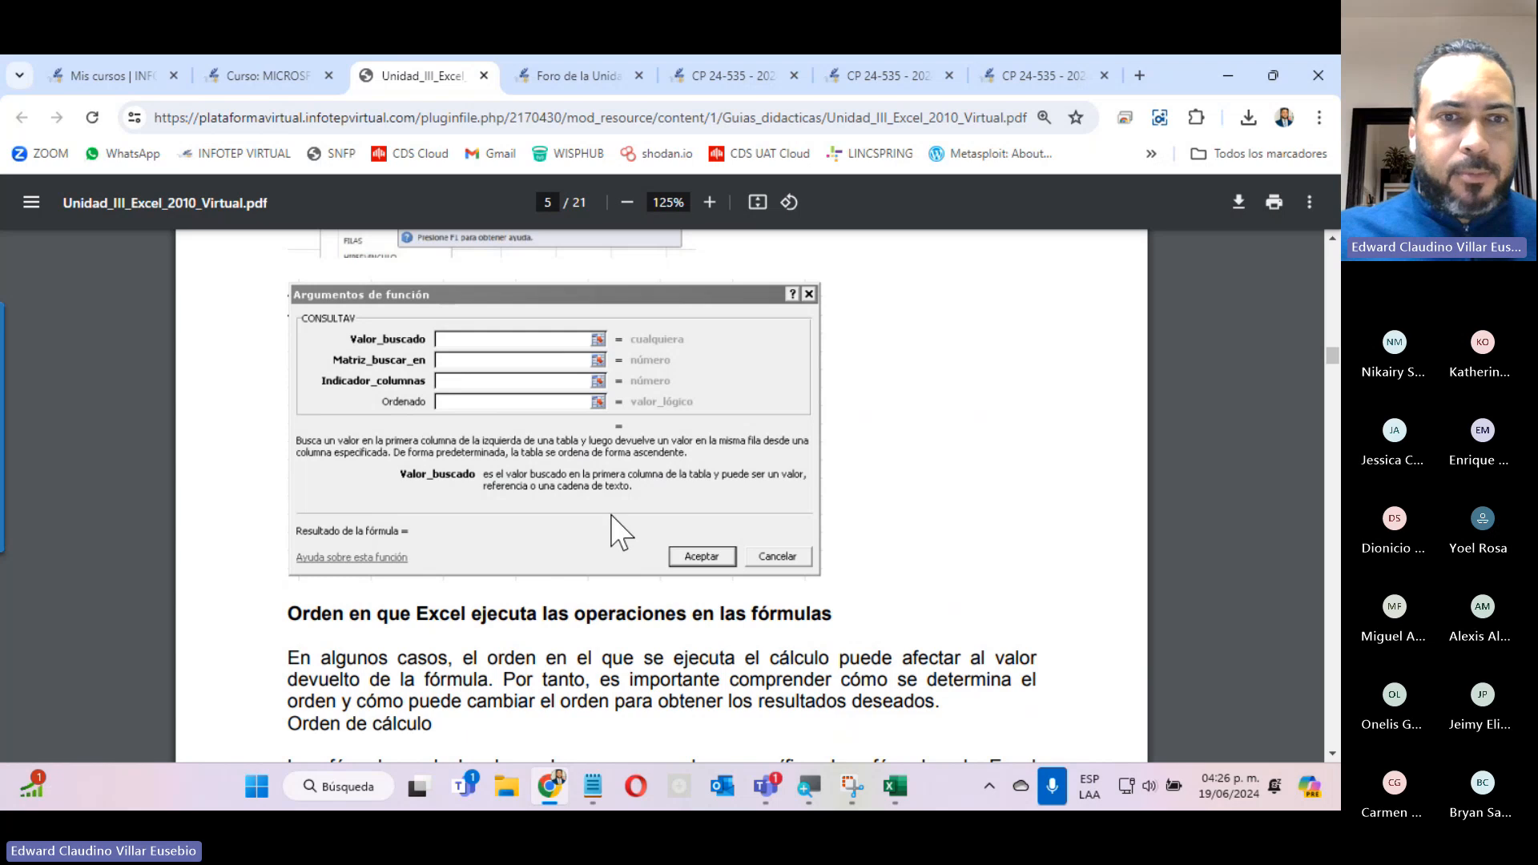
Read the guide's Prioridad de operadores table and the Uso de paréntesis examples on page 6.
{"action": "scroll", "coordinate": [685, 640], "scroll_direction": "down", "scroll_amount": 10}
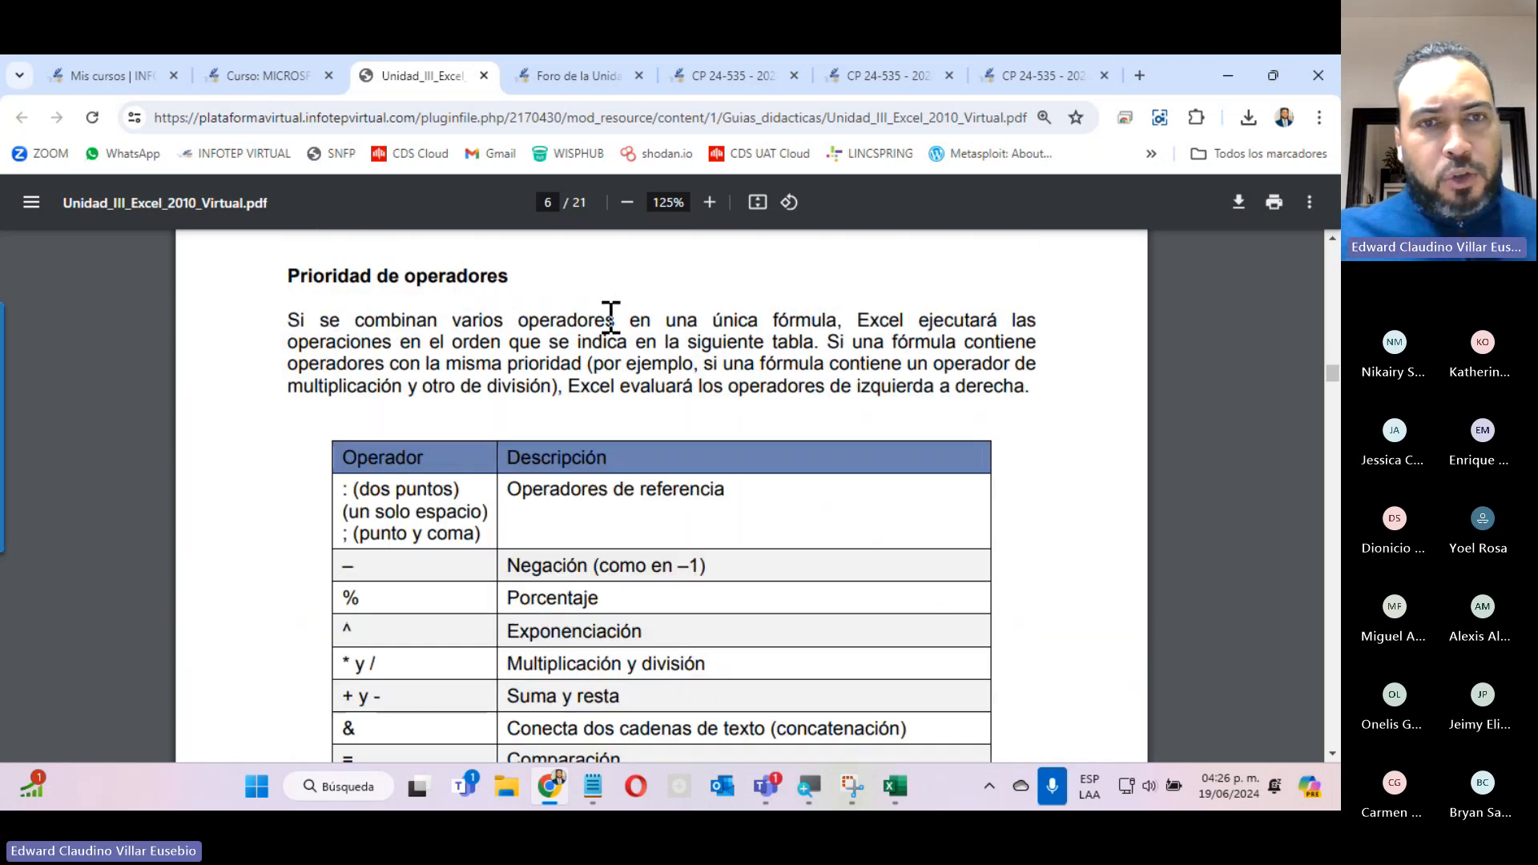
{"action": "scroll", "coordinate": [622, 392], "scroll_direction": "down", "scroll_amount": 4}
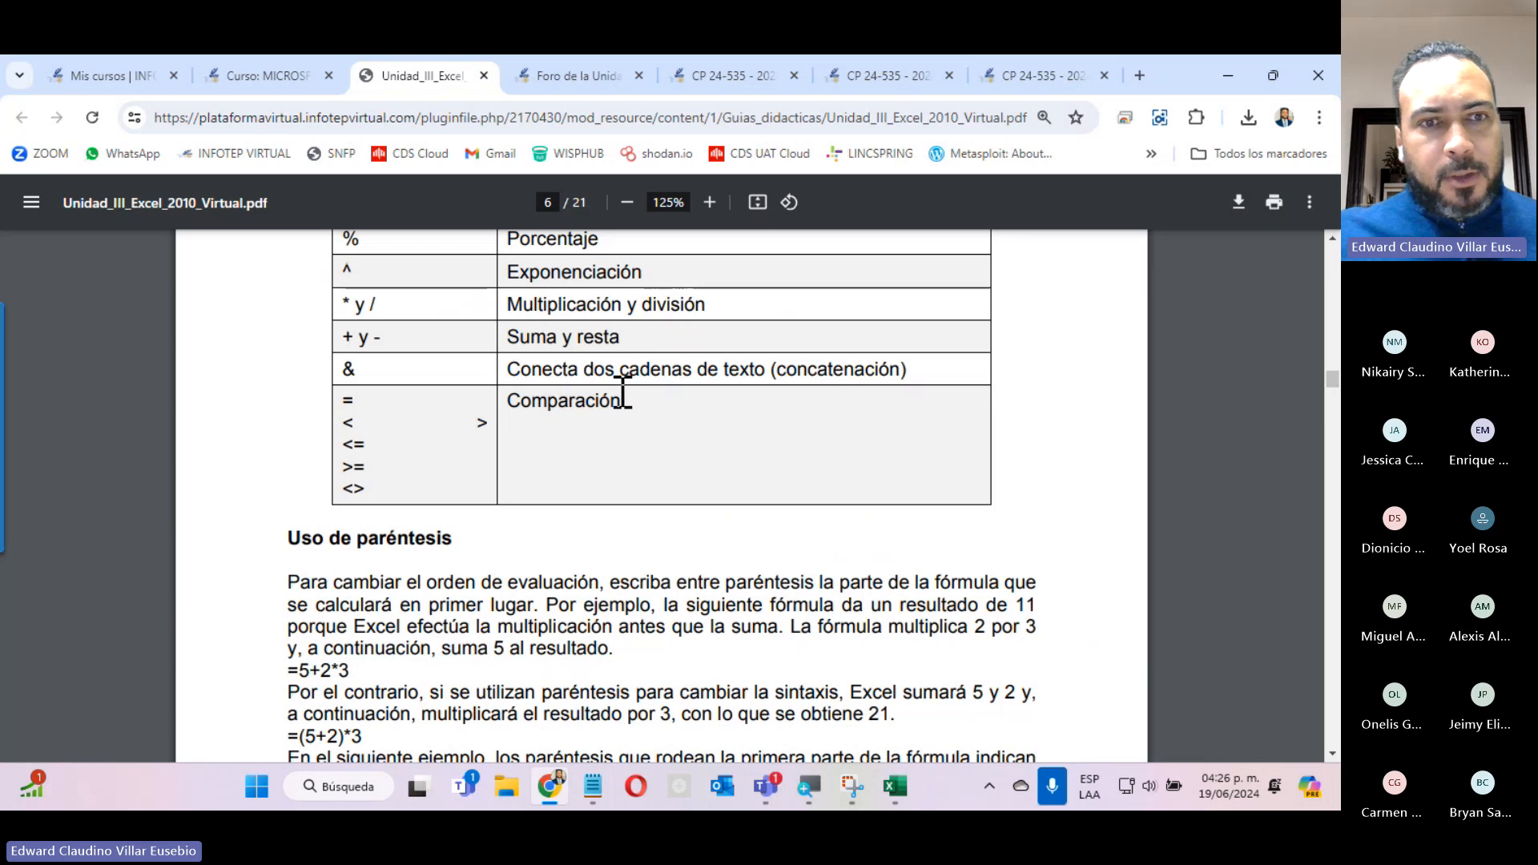
{"action": "scroll", "coordinate": [635, 481], "scroll_direction": "up", "scroll_amount": 2}
{"action": "scroll", "coordinate": [635, 480], "scroll_direction": "down", "scroll_amount": 2}
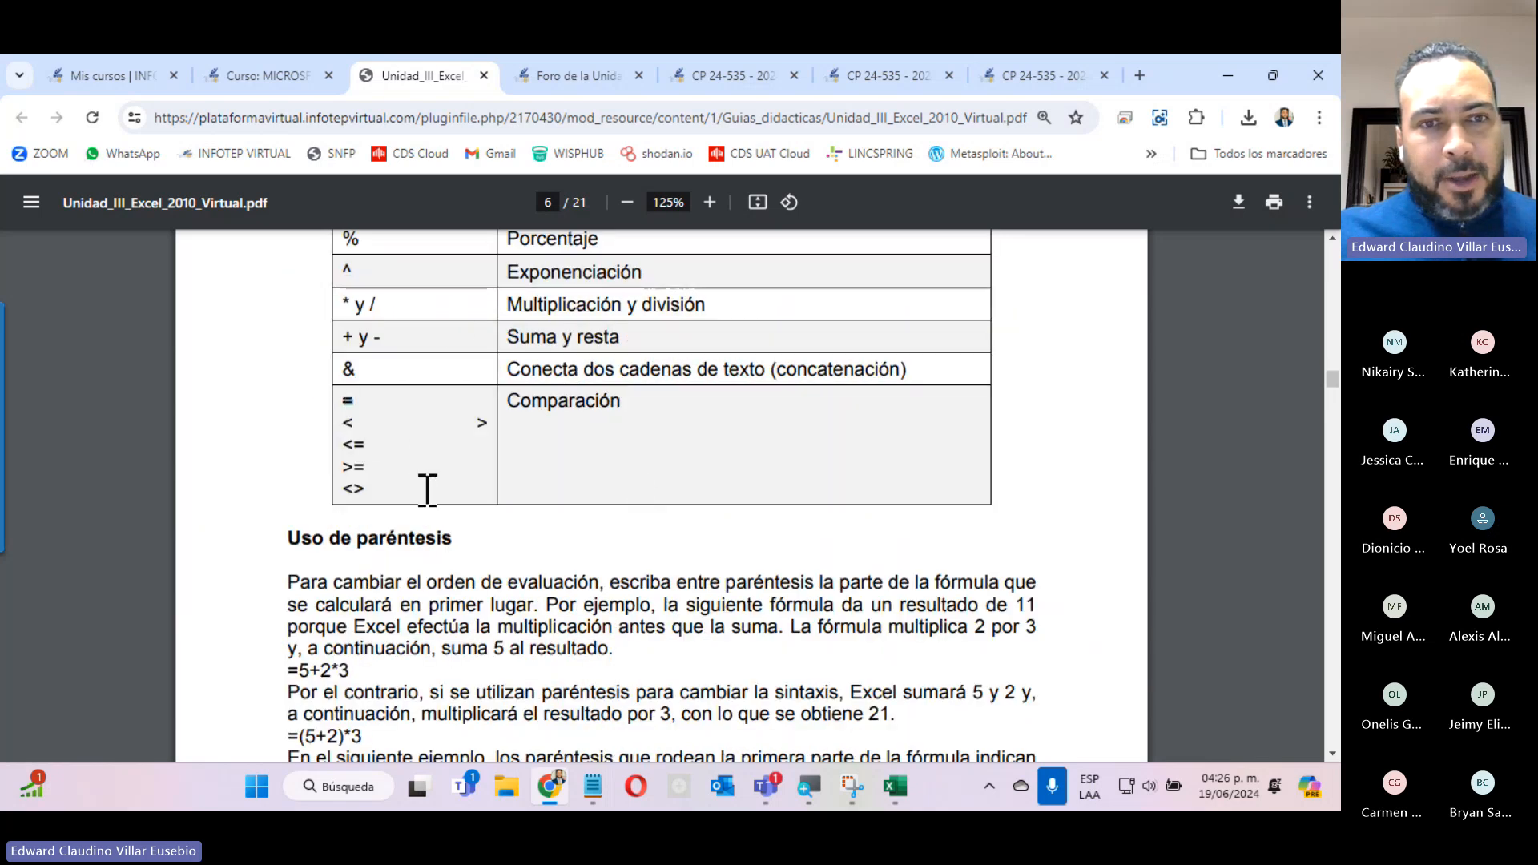
{"action": "scroll", "coordinate": [563, 558], "scroll_direction": "down", "scroll_amount": 4}
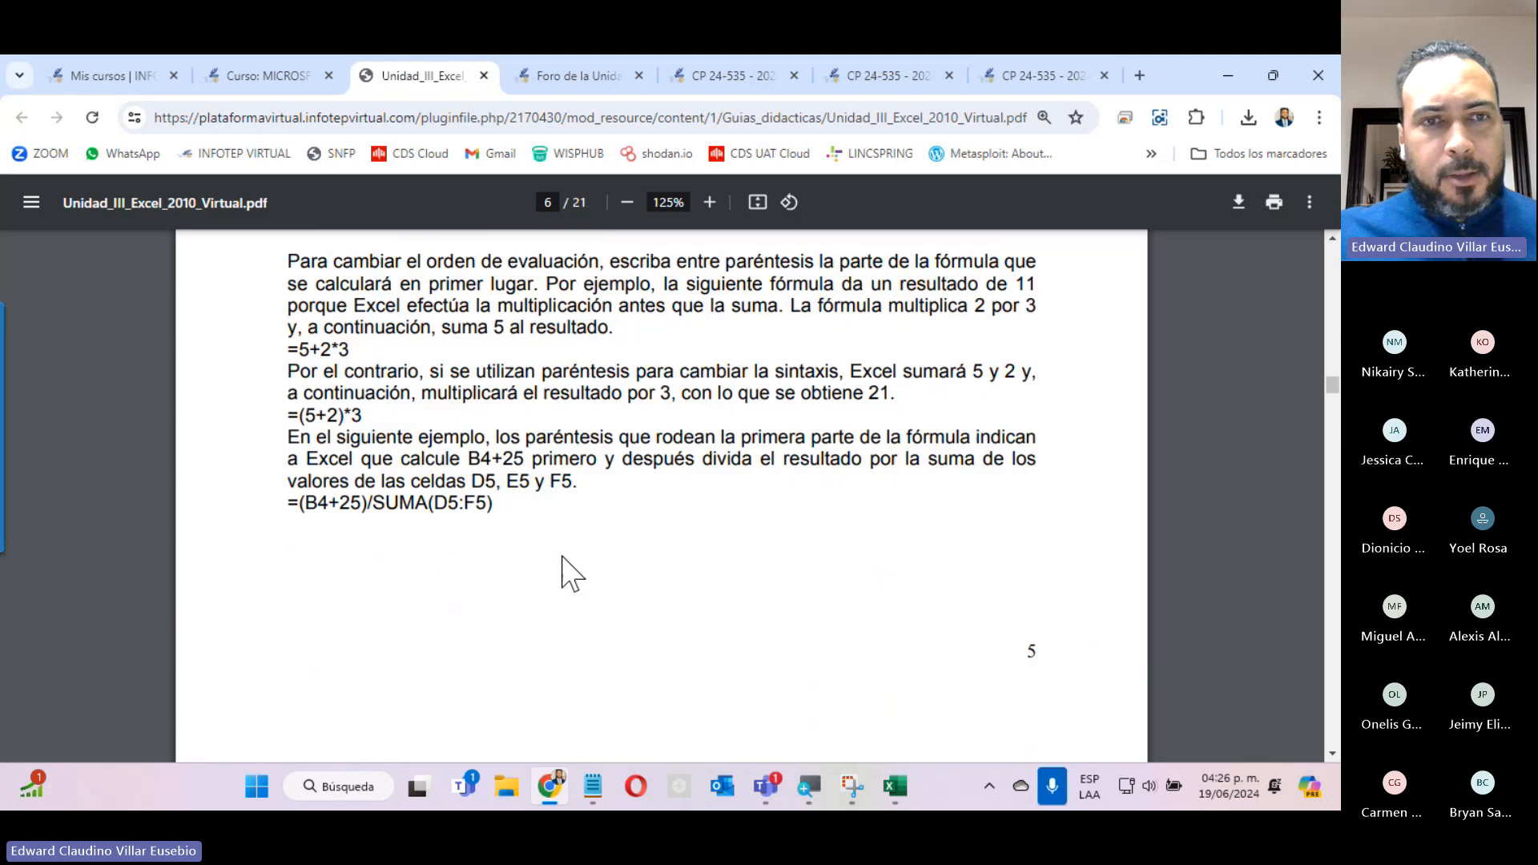
Read section 3.1.2 on formula structure and the tables of arithmetic, comparison and text concatenation operators.
{"action": "scroll", "coordinate": [565, 564], "scroll_direction": "down", "scroll_amount": 9}
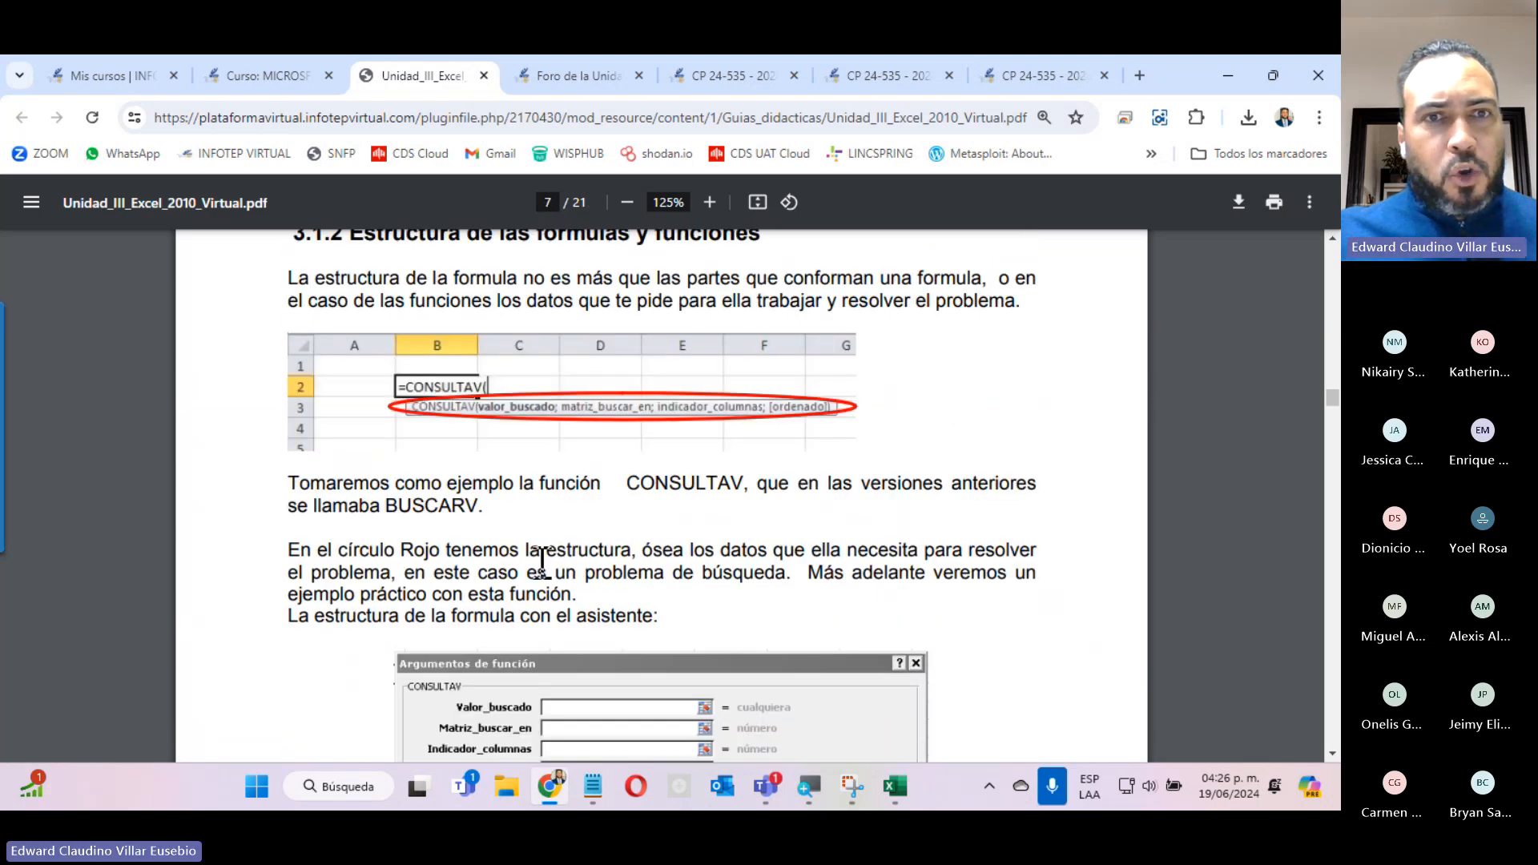
{"action": "scroll", "coordinate": [541, 561], "scroll_direction": "up", "scroll_amount": 4}
{"action": "scroll", "coordinate": [529, 574], "scroll_direction": "down", "scroll_amount": 4}
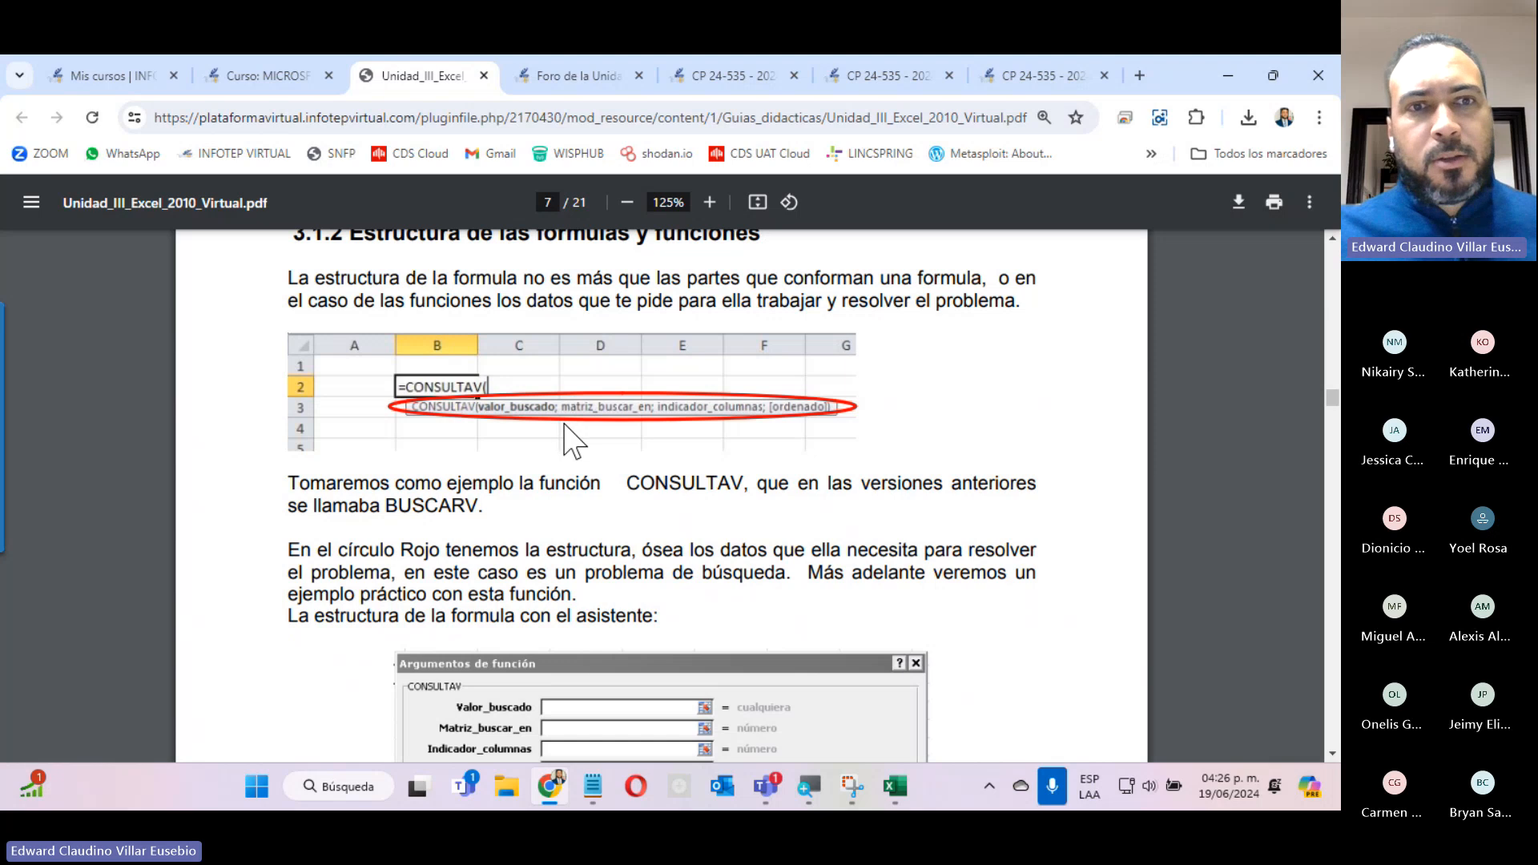
{"action": "scroll", "coordinate": [573, 442], "scroll_direction": "down", "scroll_amount": 15}
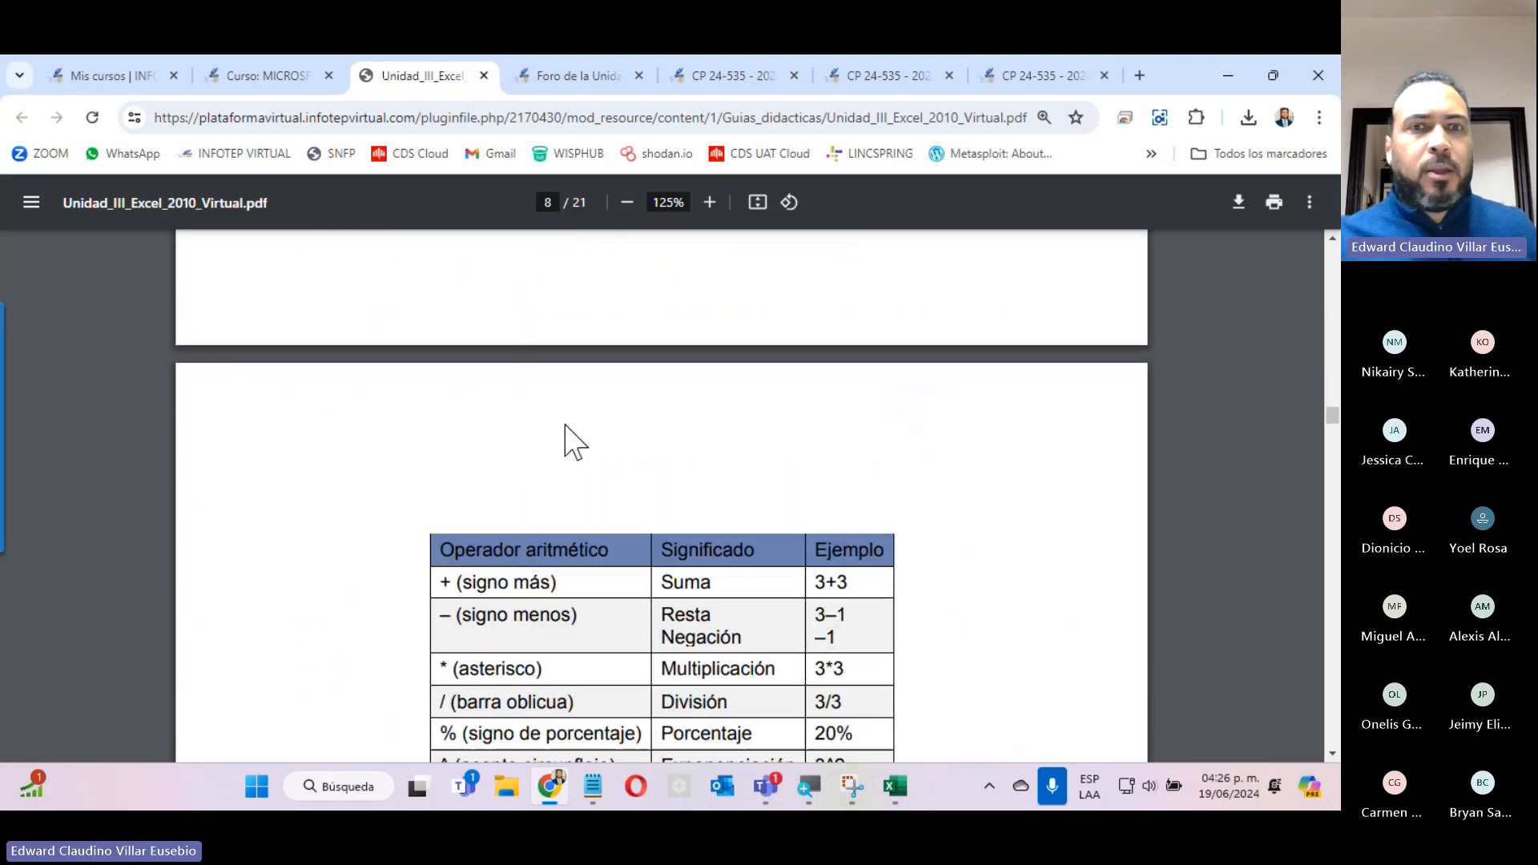
{"action": "scroll", "coordinate": [573, 442], "scroll_direction": "down", "scroll_amount": 5}
{"action": "scroll", "coordinate": [574, 442], "scroll_direction": "down", "scroll_amount": 10}
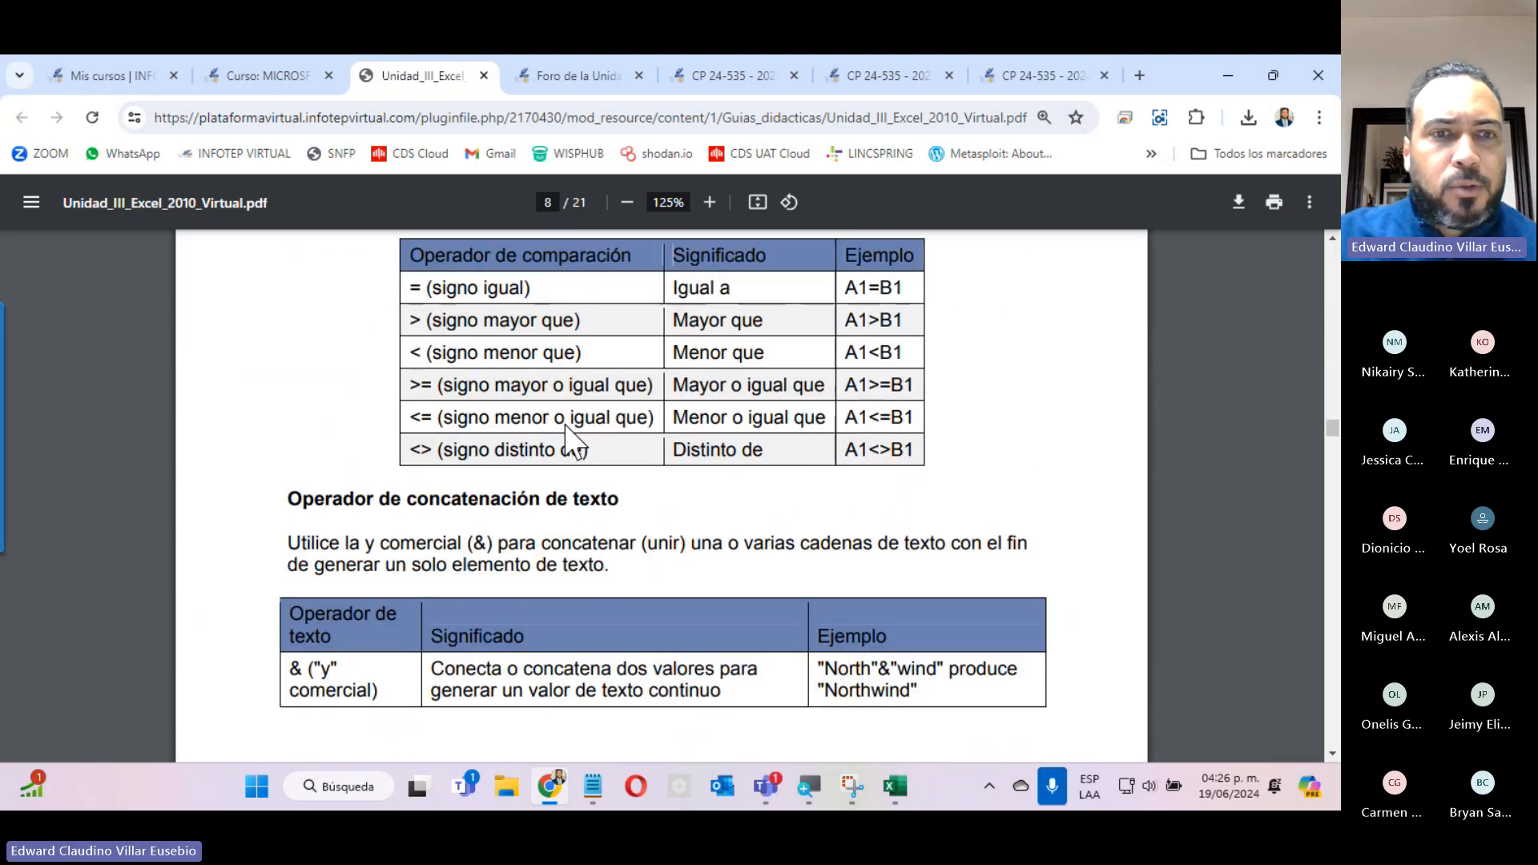
Highlight the heading Funciones texto in section 3.2.1 and review the text functions and their descriptions.
{"action": "scroll", "coordinate": [573, 442], "scroll_direction": "down", "scroll_amount": 10}
{"action": "scroll", "coordinate": [573, 442], "scroll_direction": "down", "scroll_amount": 5}
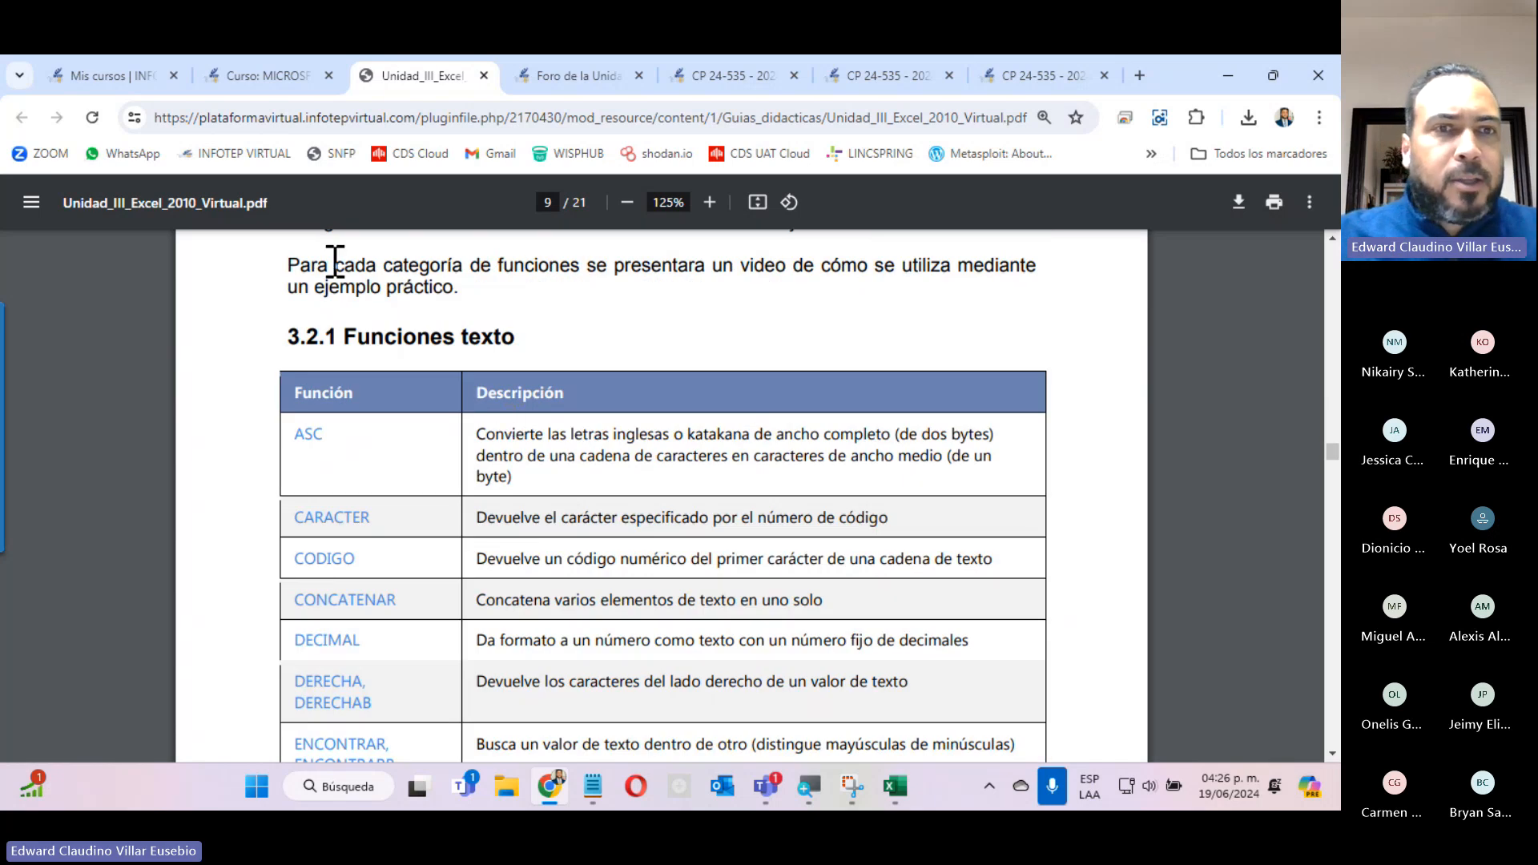
{"action": "left_click_drag", "start_coordinate": [346, 337], "coordinate": [511, 336]}
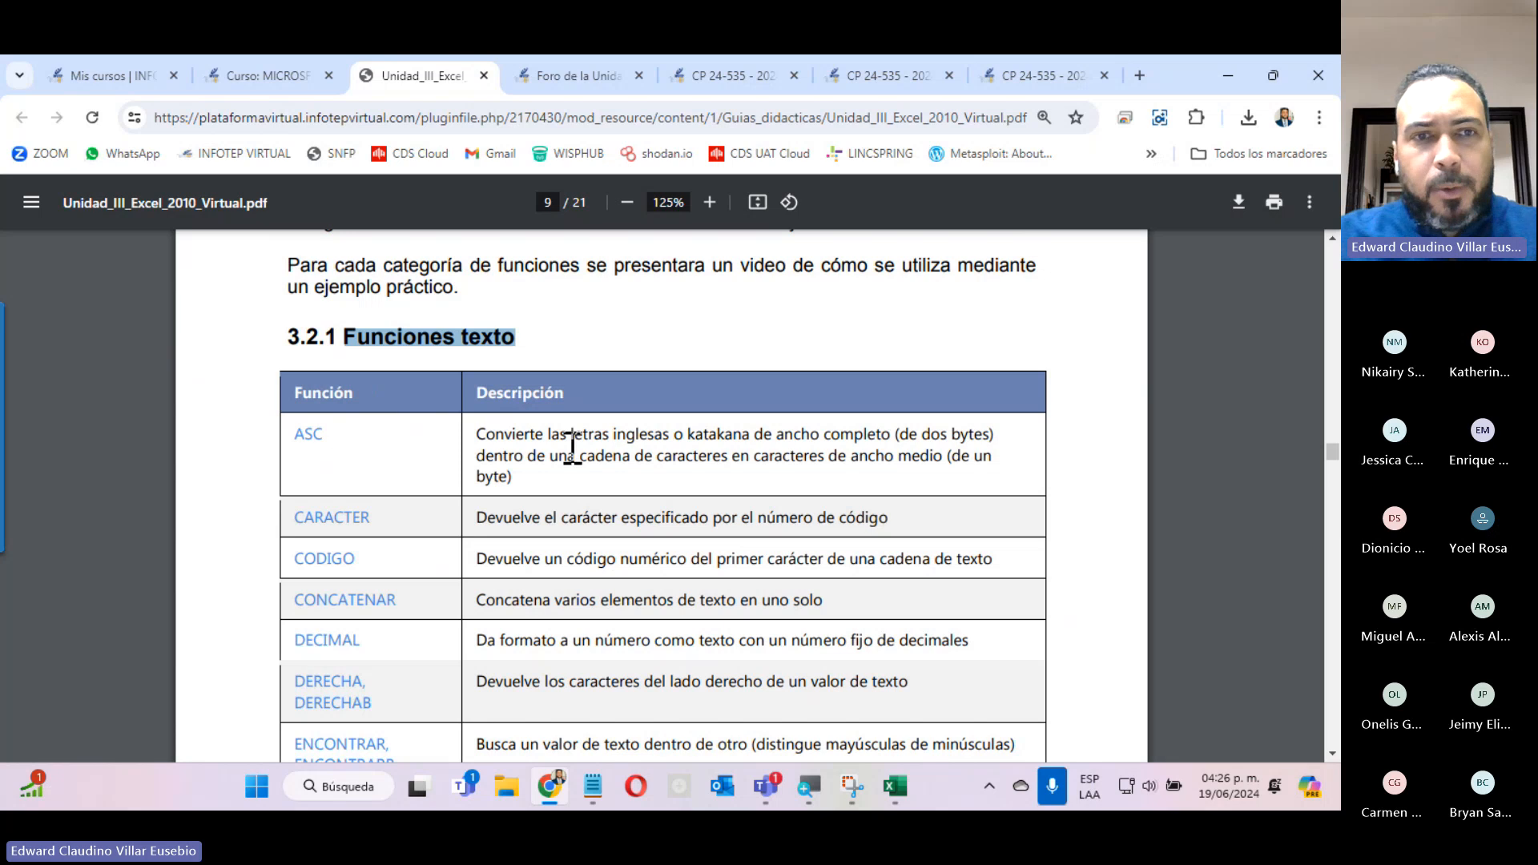
{"action": "scroll", "coordinate": [565, 608], "scroll_direction": "down", "scroll_amount": 5}
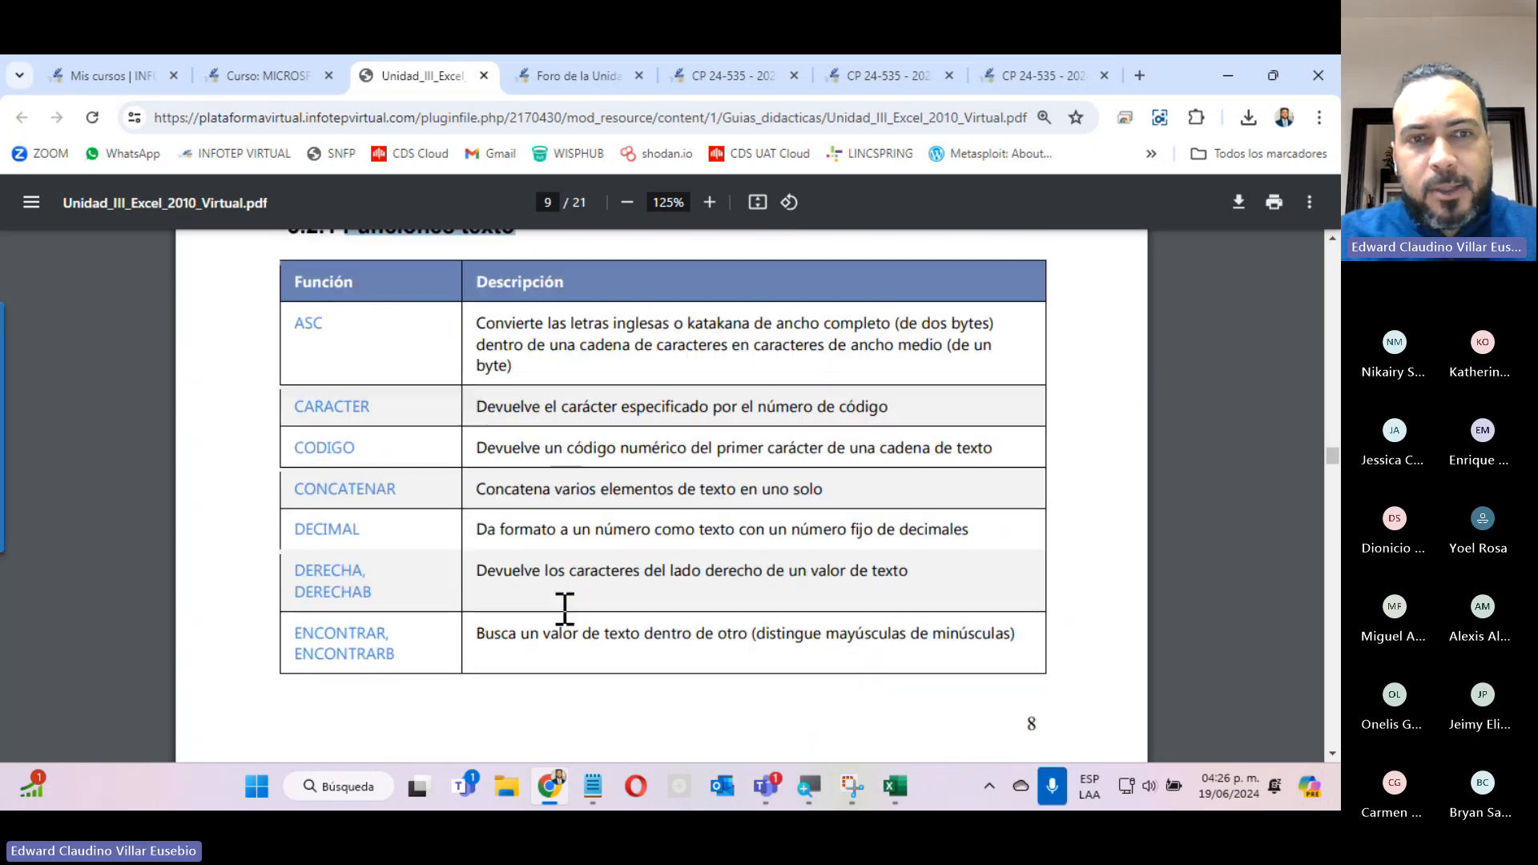
{"action": "scroll", "coordinate": [565, 608], "scroll_direction": "down", "scroll_amount": 6}
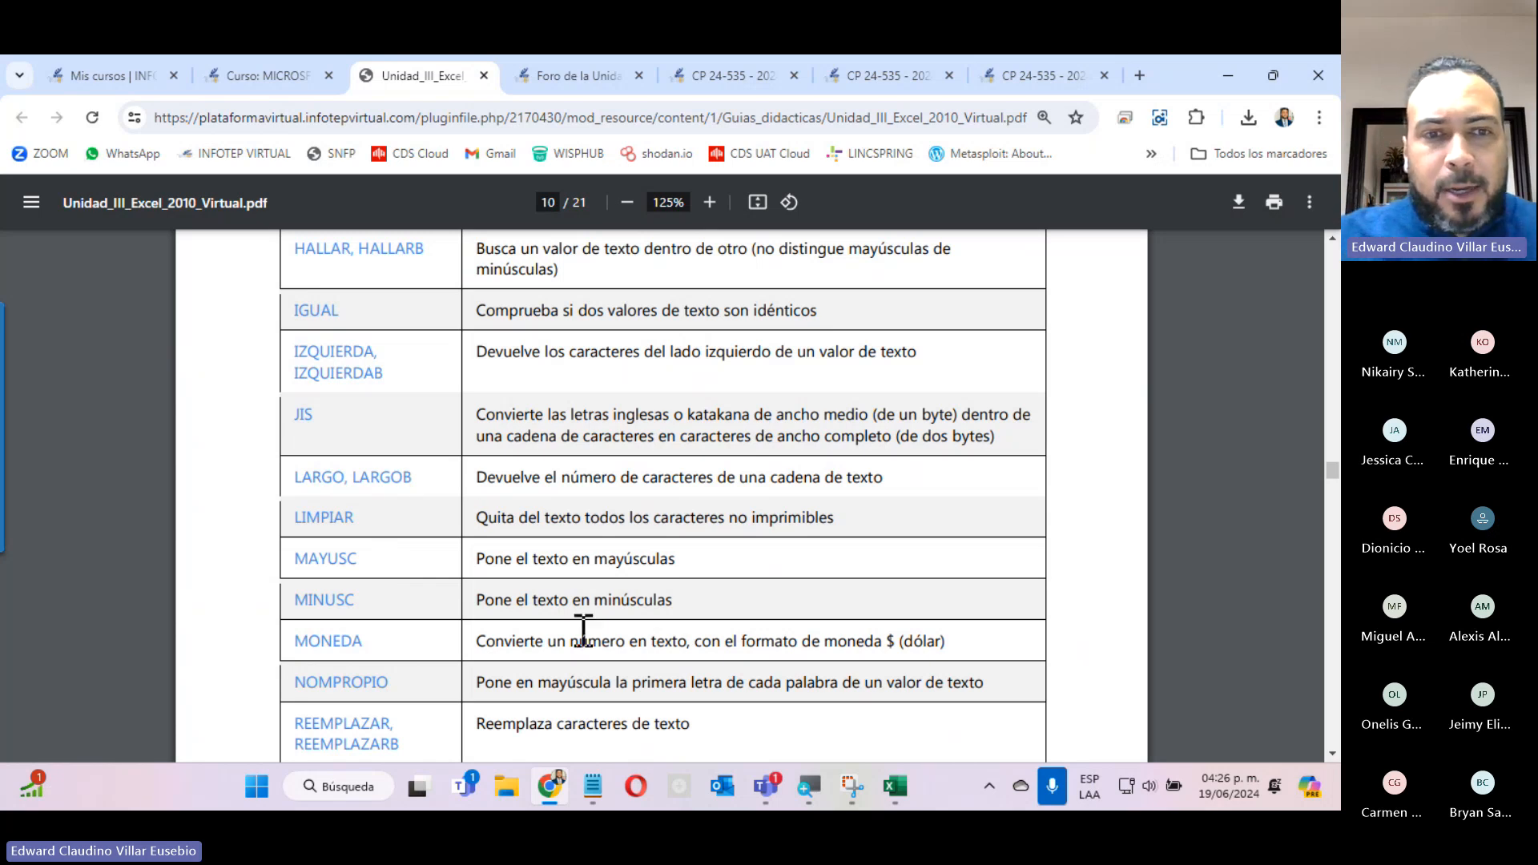
{"action": "scroll", "coordinate": [583, 630], "scroll_direction": "down", "scroll_amount": 8}
{"action": "scroll", "coordinate": [377, 387], "scroll_direction": "up", "scroll_amount": 5}
Skim the statistical functions on pages 11 to 14, highlighting parts of the INV.CHICUAD and INV.CHICUAD.CD descriptions.
{"action": "scroll", "coordinate": [384, 422], "scroll_direction": "down", "scroll_amount": 10}
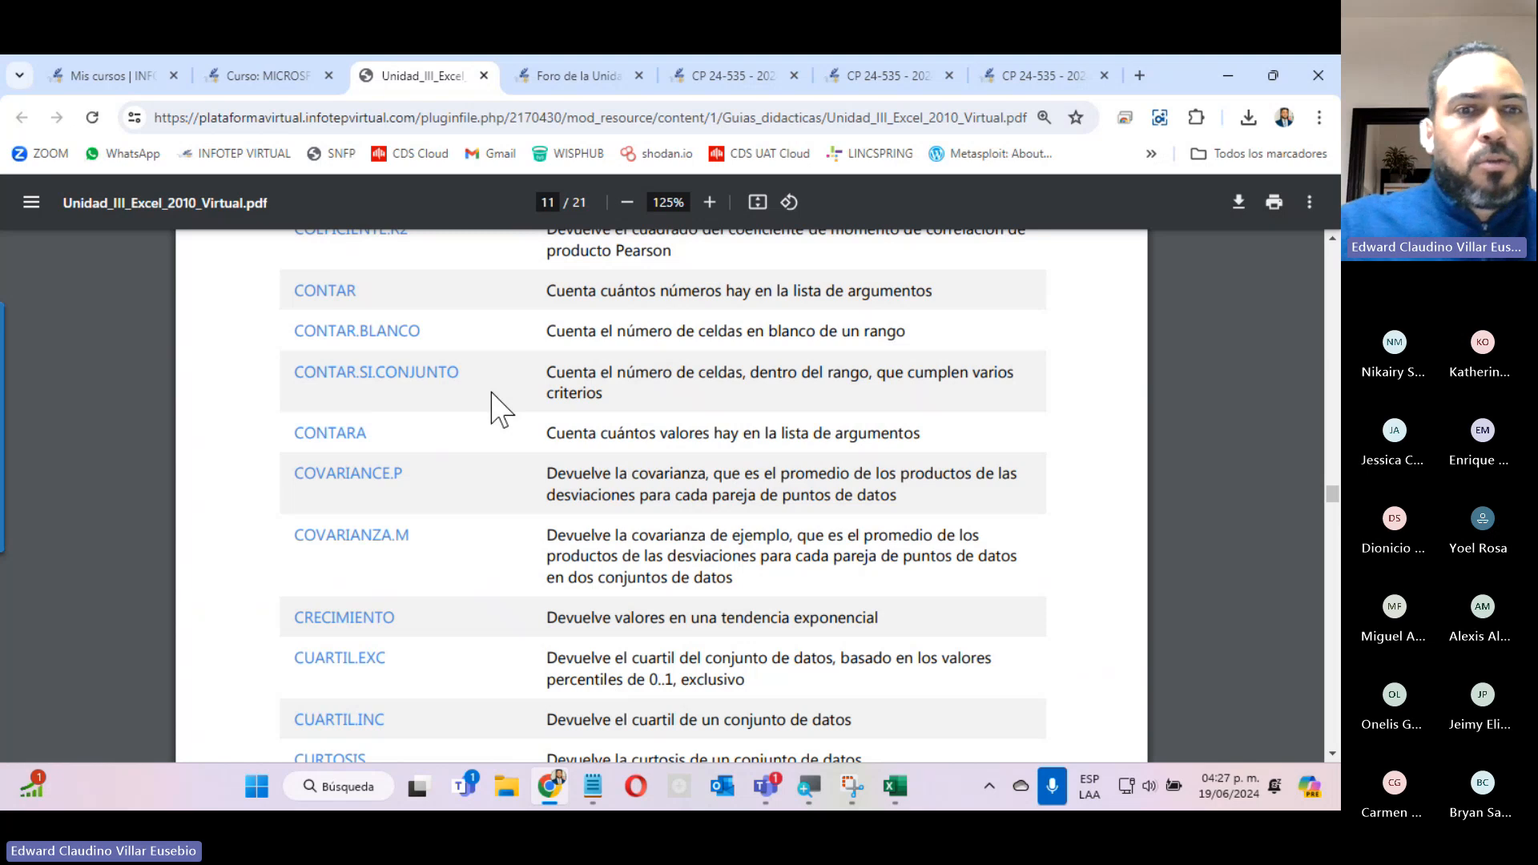
{"action": "scroll", "coordinate": [493, 408], "scroll_direction": "down", "scroll_amount": 12}
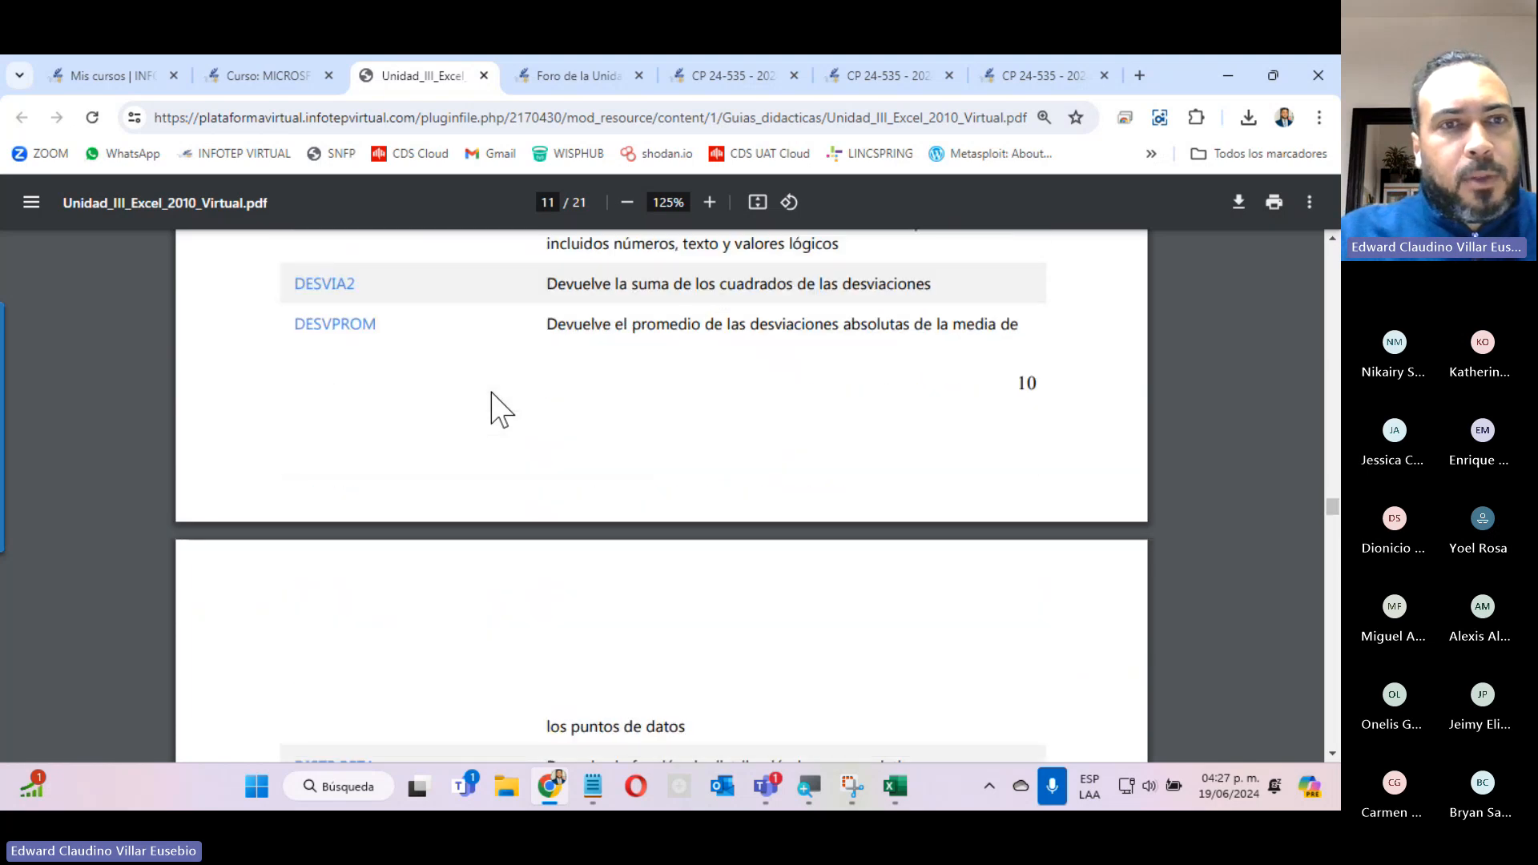
{"action": "scroll", "coordinate": [493, 409], "scroll_direction": "down", "scroll_amount": 1}
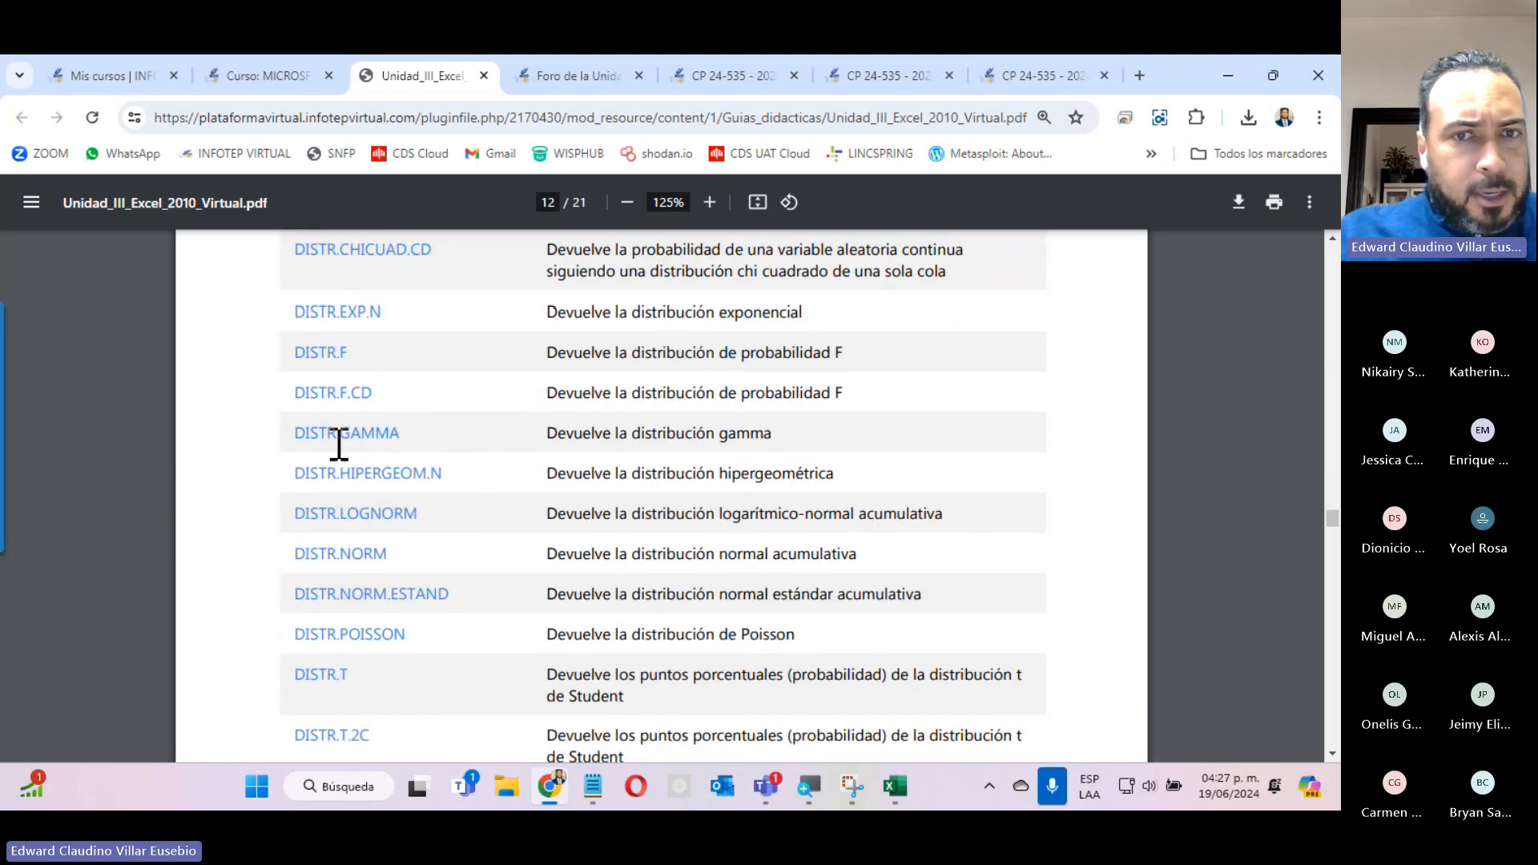
{"action": "scroll", "coordinate": [627, 474], "scroll_direction": "down", "scroll_amount": 10}
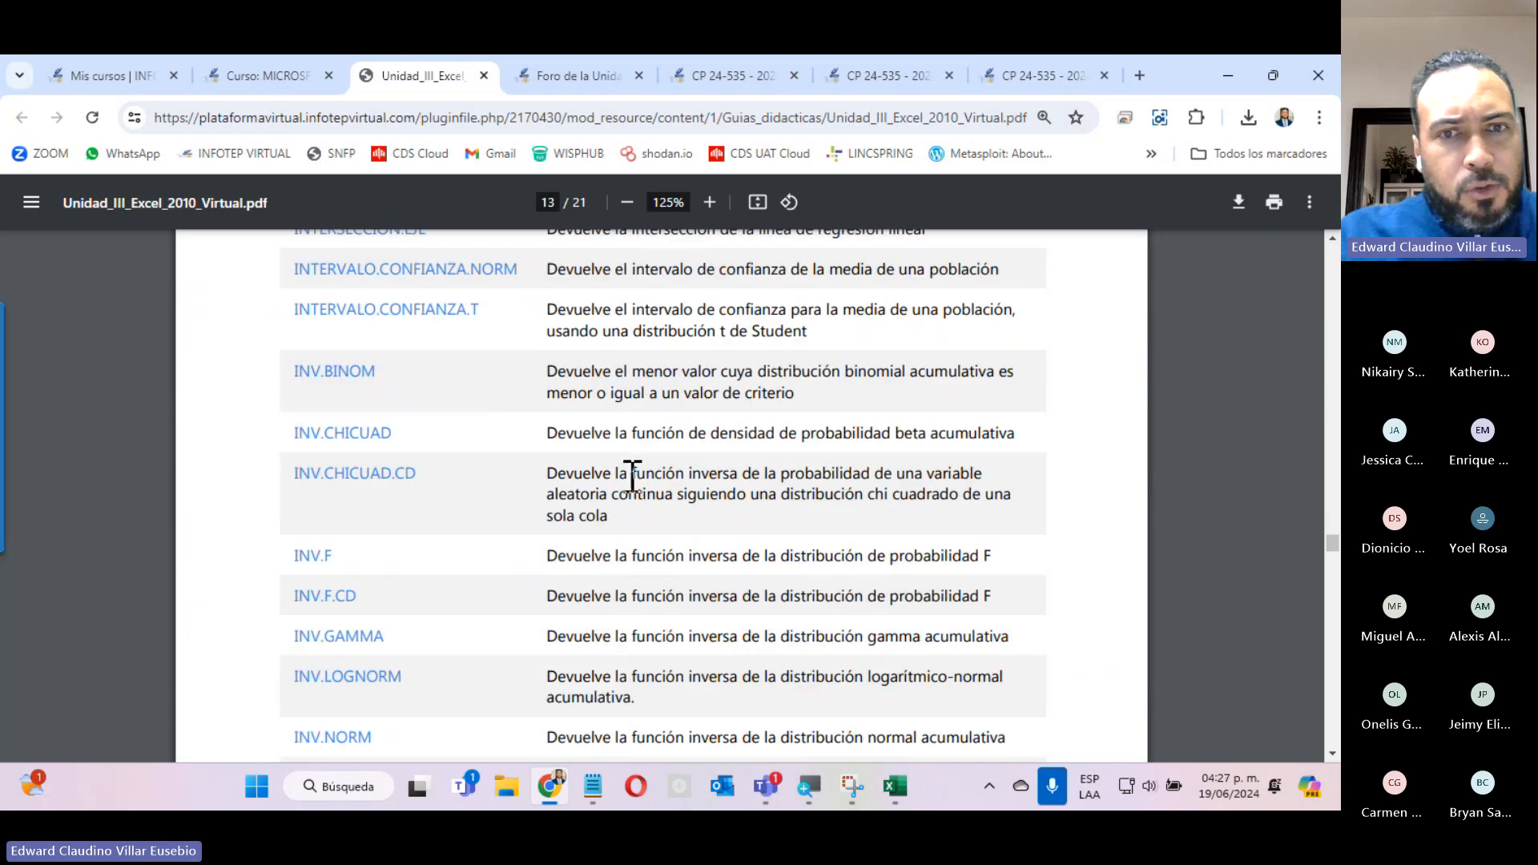
{"action": "left_click_drag", "start_coordinate": [583, 440], "coordinate": [834, 436]}
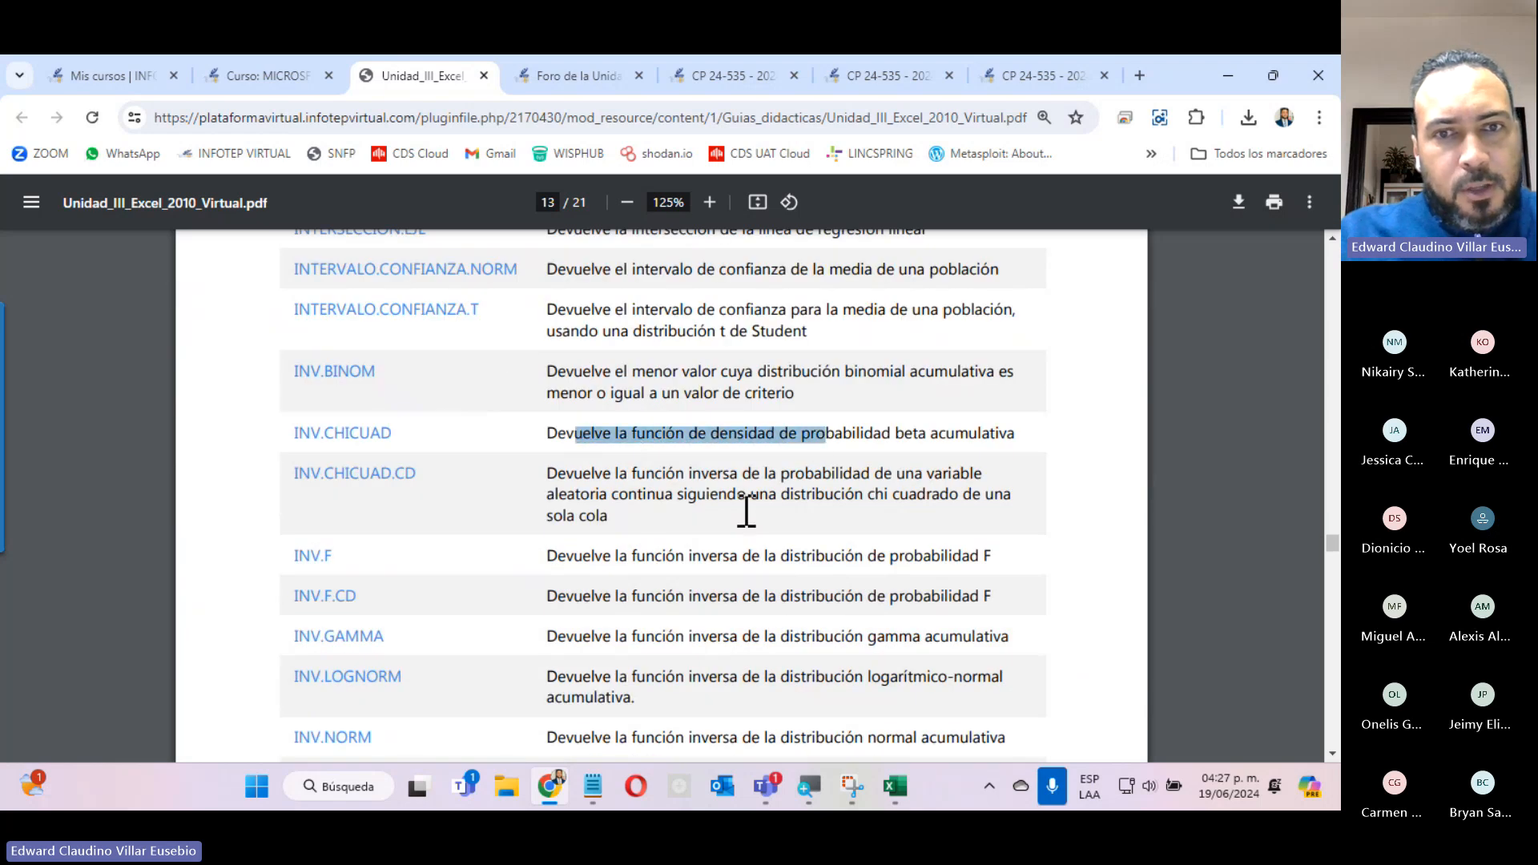
{"action": "left_click_drag", "start_coordinate": [737, 503], "coordinate": [816, 505]}
{"action": "scroll", "coordinate": [682, 653], "scroll_direction": "down", "scroll_amount": 10}
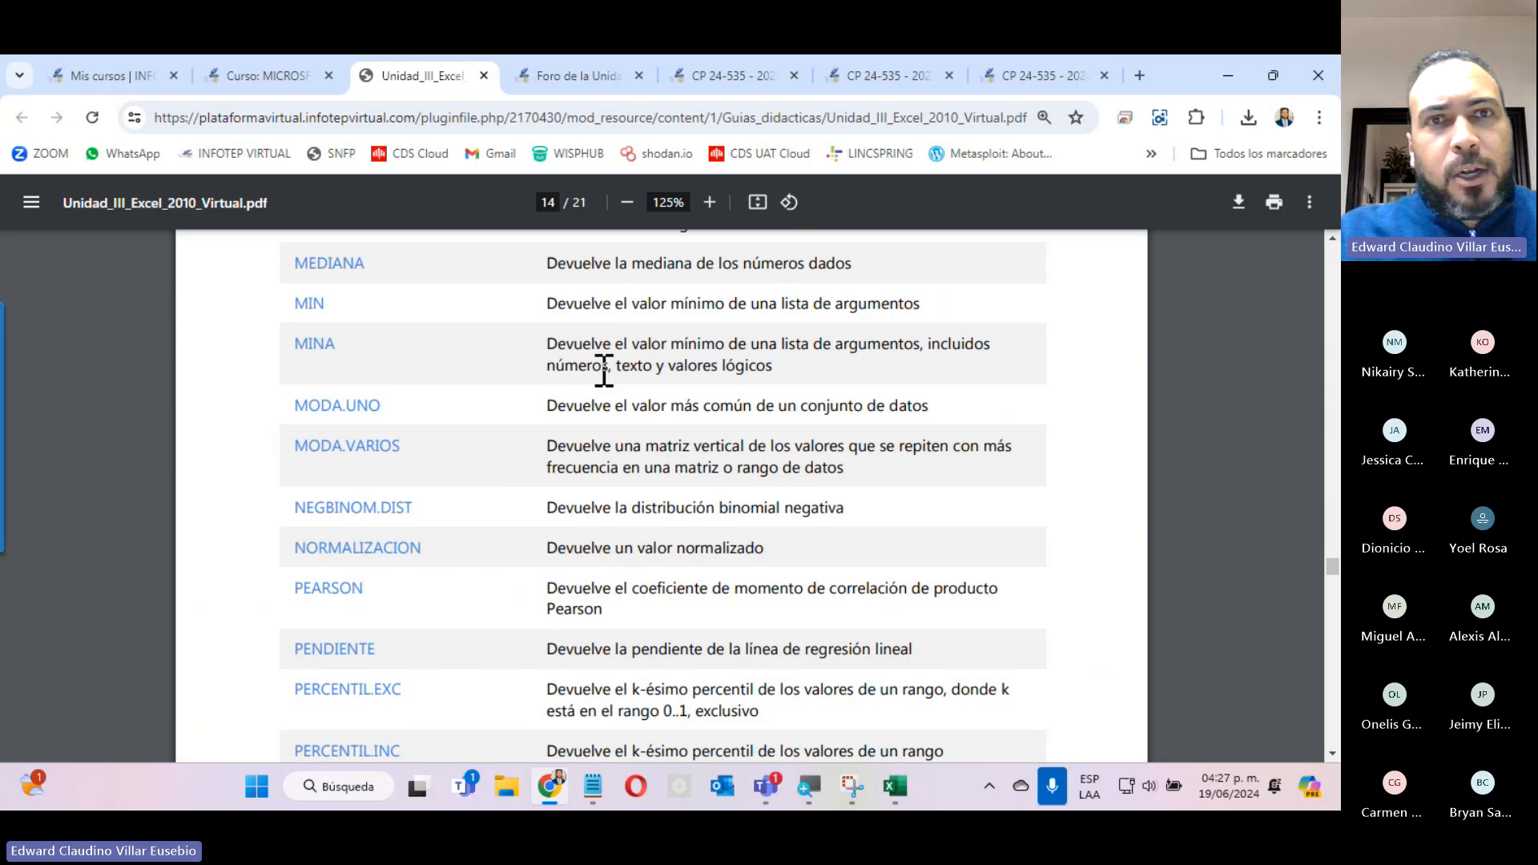
Close the PDF guide, zoom out on the Foro de la Unidad 3 page and read its instructions.
{"action": "left_click", "coordinate": [484, 75]}
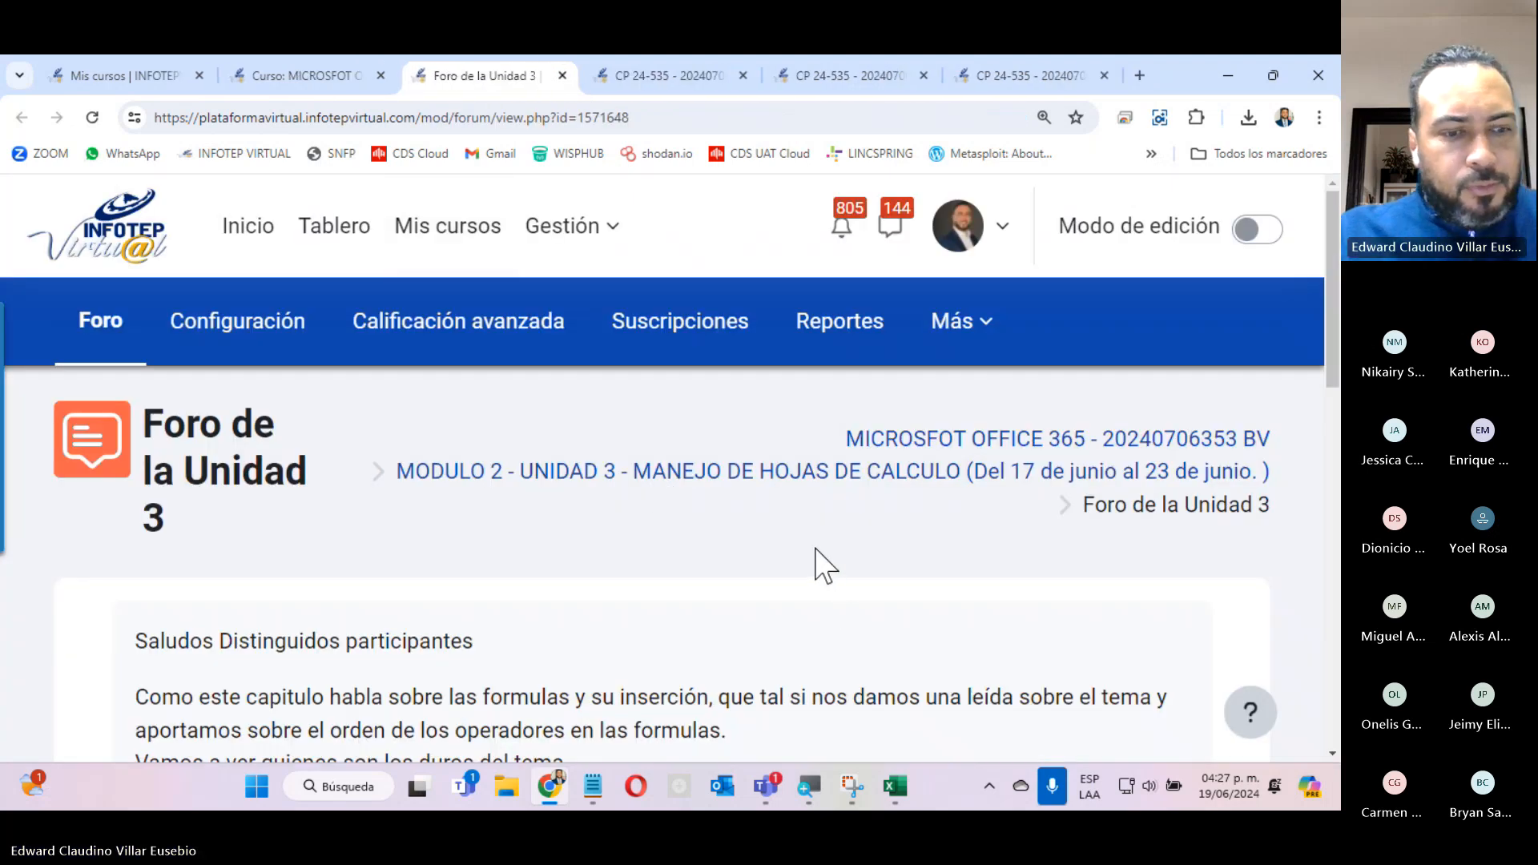
{"action": "key", "text": "ctrl+minus"}
{"action": "scroll", "coordinate": [600, 583], "scroll_direction": "down", "scroll_amount": 4}
{"action": "scroll", "coordinate": [599, 582], "scroll_direction": "up", "scroll_amount": 4}
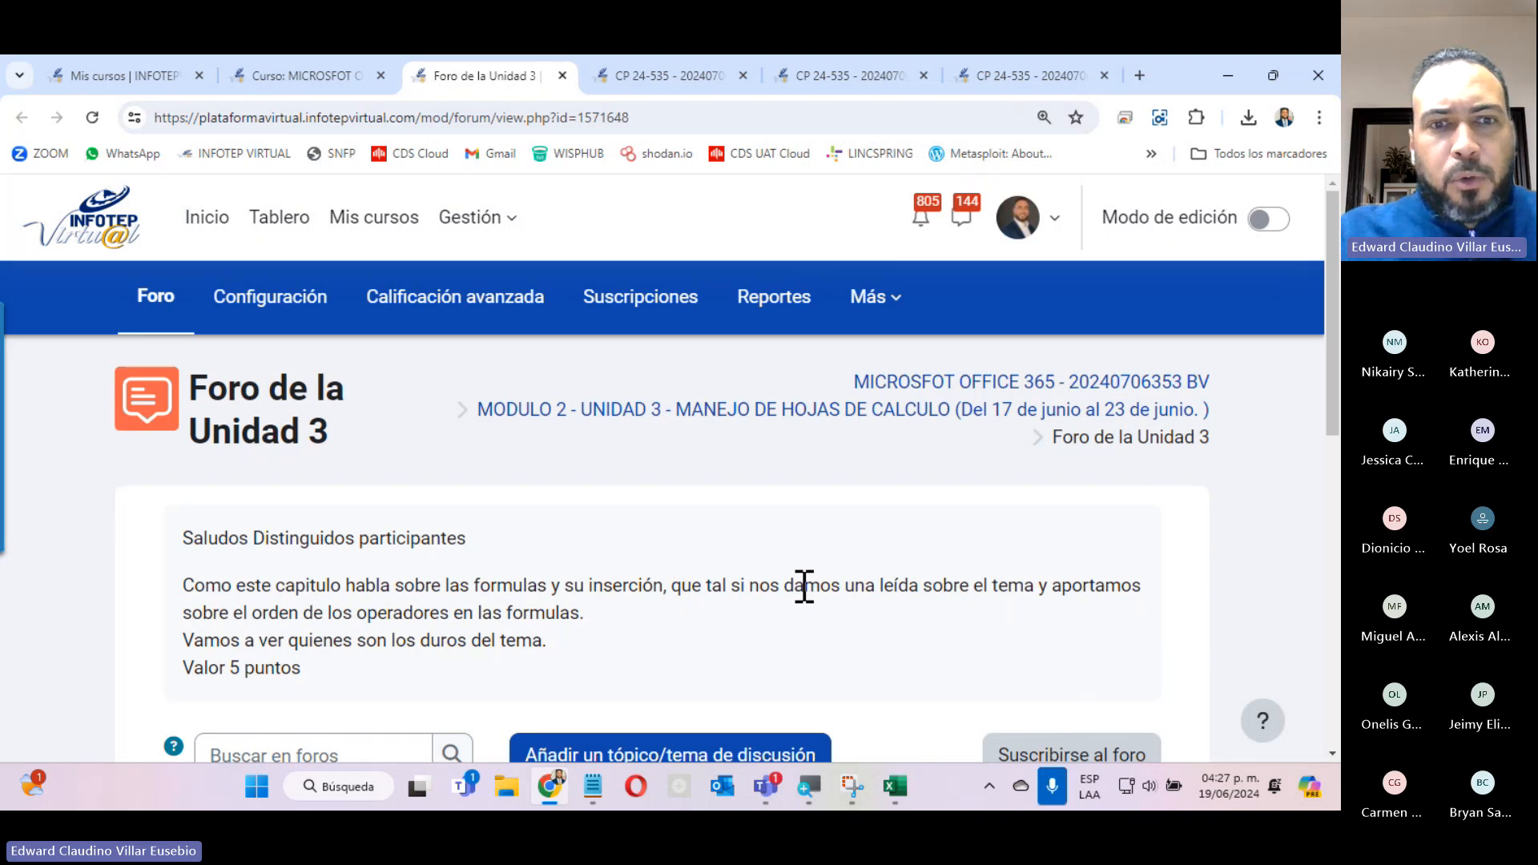
Open the form for adding a discussion topic to the forum and review its Asunto and Mensaje fields.
{"action": "scroll", "coordinate": [804, 585], "scroll_direction": "down", "scroll_amount": 5}
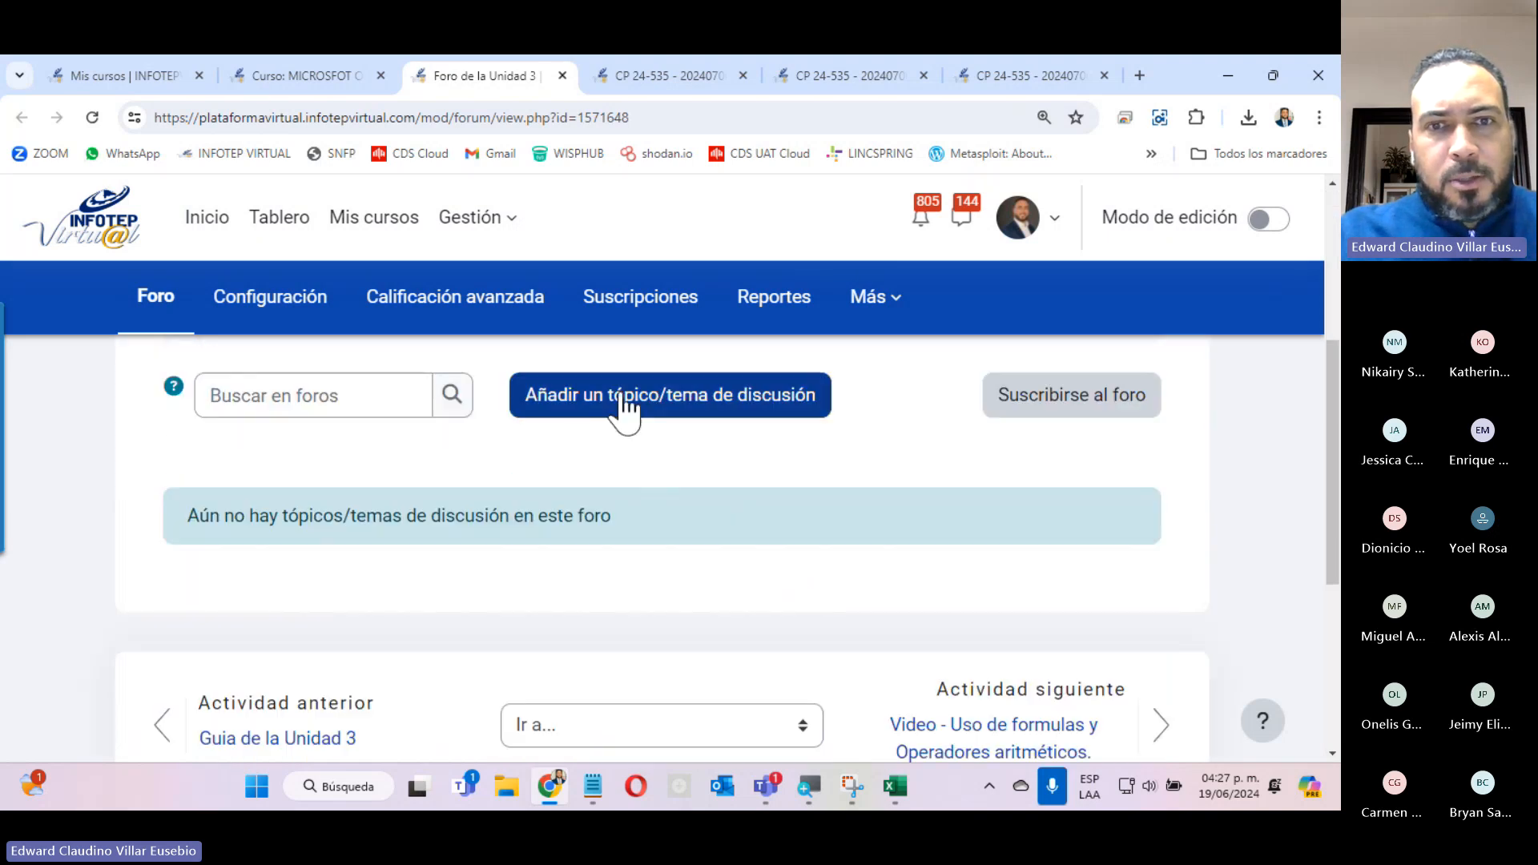
{"action": "left_click", "coordinate": [624, 401]}
{"action": "left_click", "coordinate": [635, 541]}
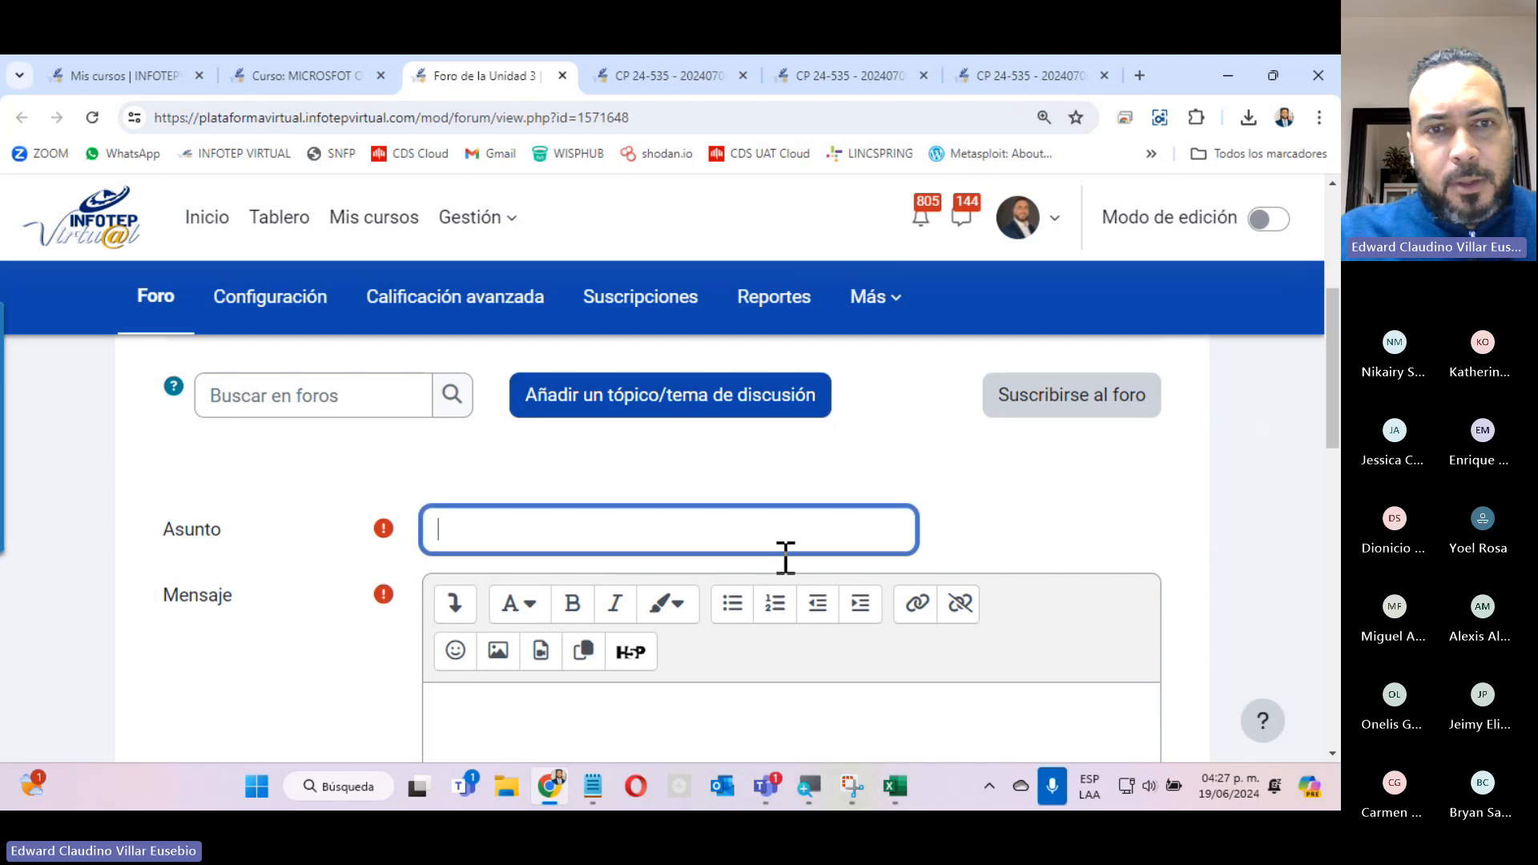
{"action": "scroll", "coordinate": [789, 624], "scroll_direction": "down", "scroll_amount": 3}
{"action": "scroll", "coordinate": [785, 606], "scroll_direction": "down", "scroll_amount": 3}
{"action": "scroll", "coordinate": [786, 606], "scroll_direction": "up", "scroll_amount": 10}
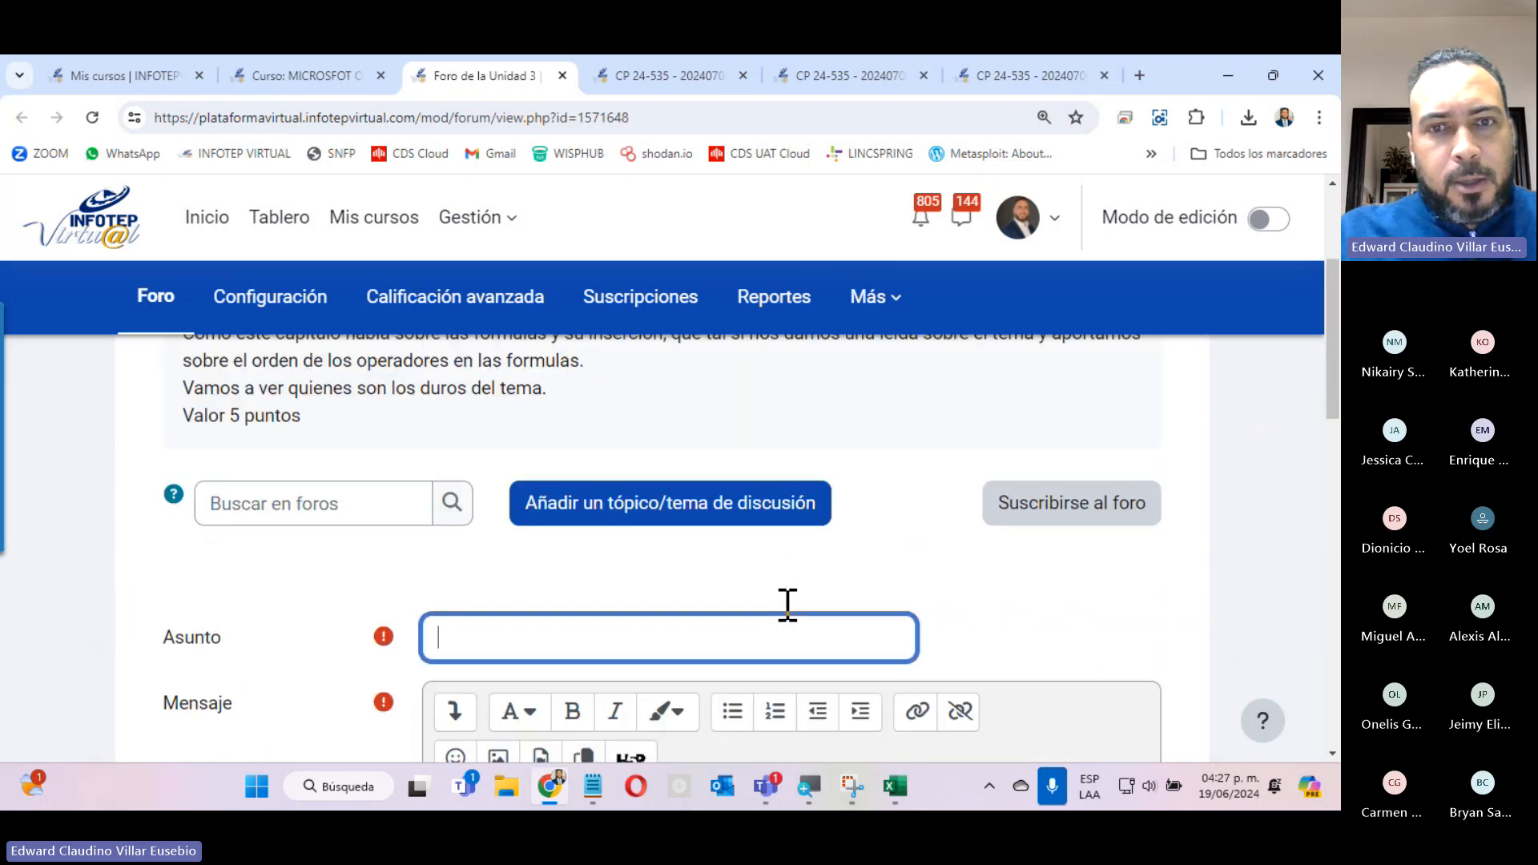
{"action": "scroll", "coordinate": [783, 620], "scroll_direction": "down", "scroll_amount": 4}
Highlight the line Valor 5 puntos in the forum instructions and point out the Foro de la Unidad 3 title.
{"action": "scroll", "coordinate": [786, 623], "scroll_direction": "up", "scroll_amount": 4}
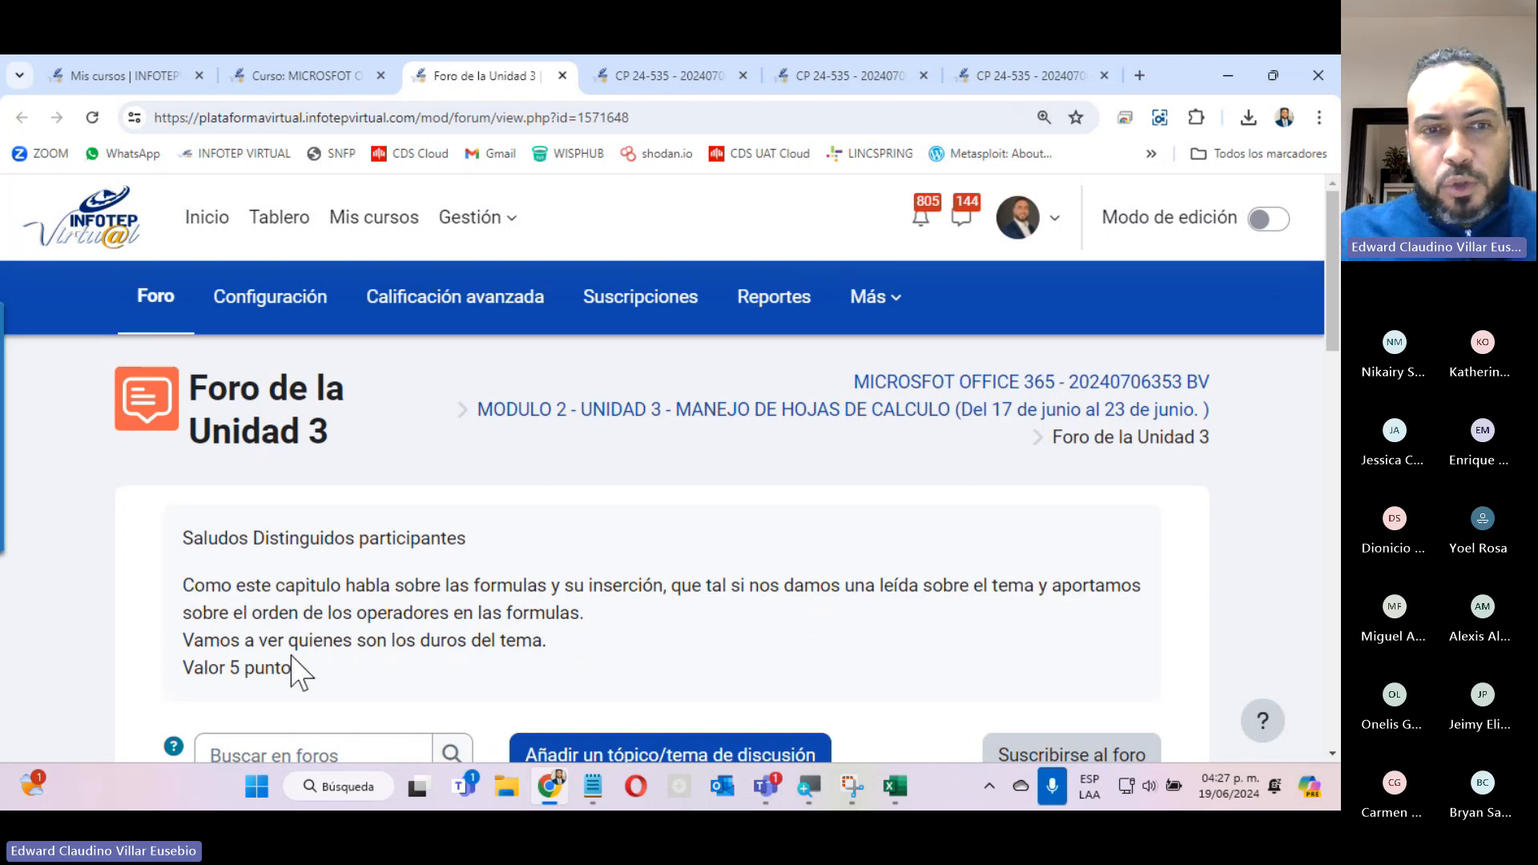
{"action": "left_click_drag", "start_coordinate": [181, 667], "coordinate": [312, 666]}
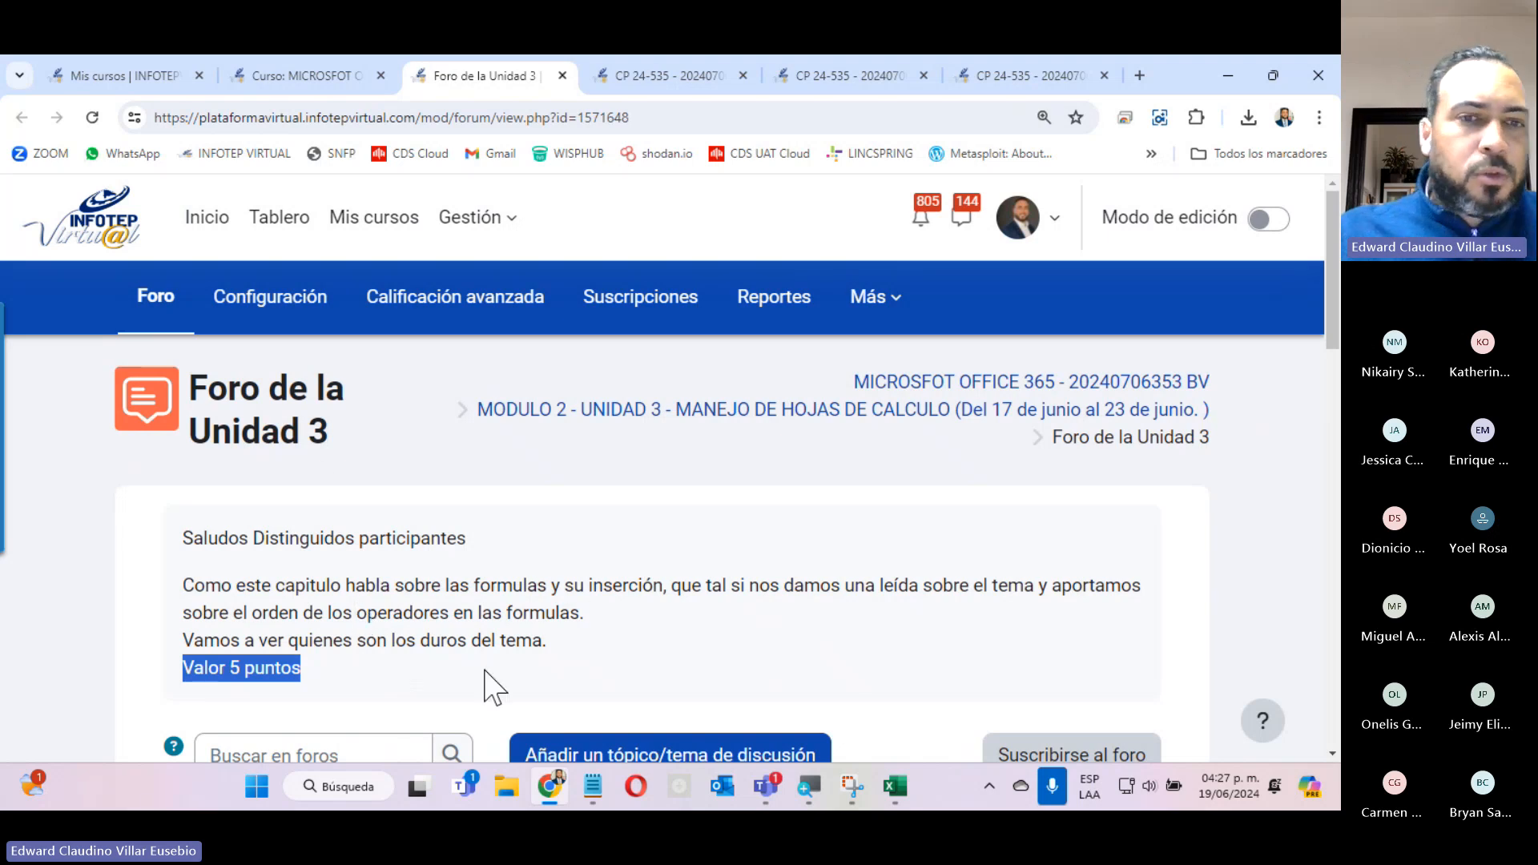
{"action": "left_click_drag", "start_coordinate": [210, 387], "coordinate": [228, 391]}
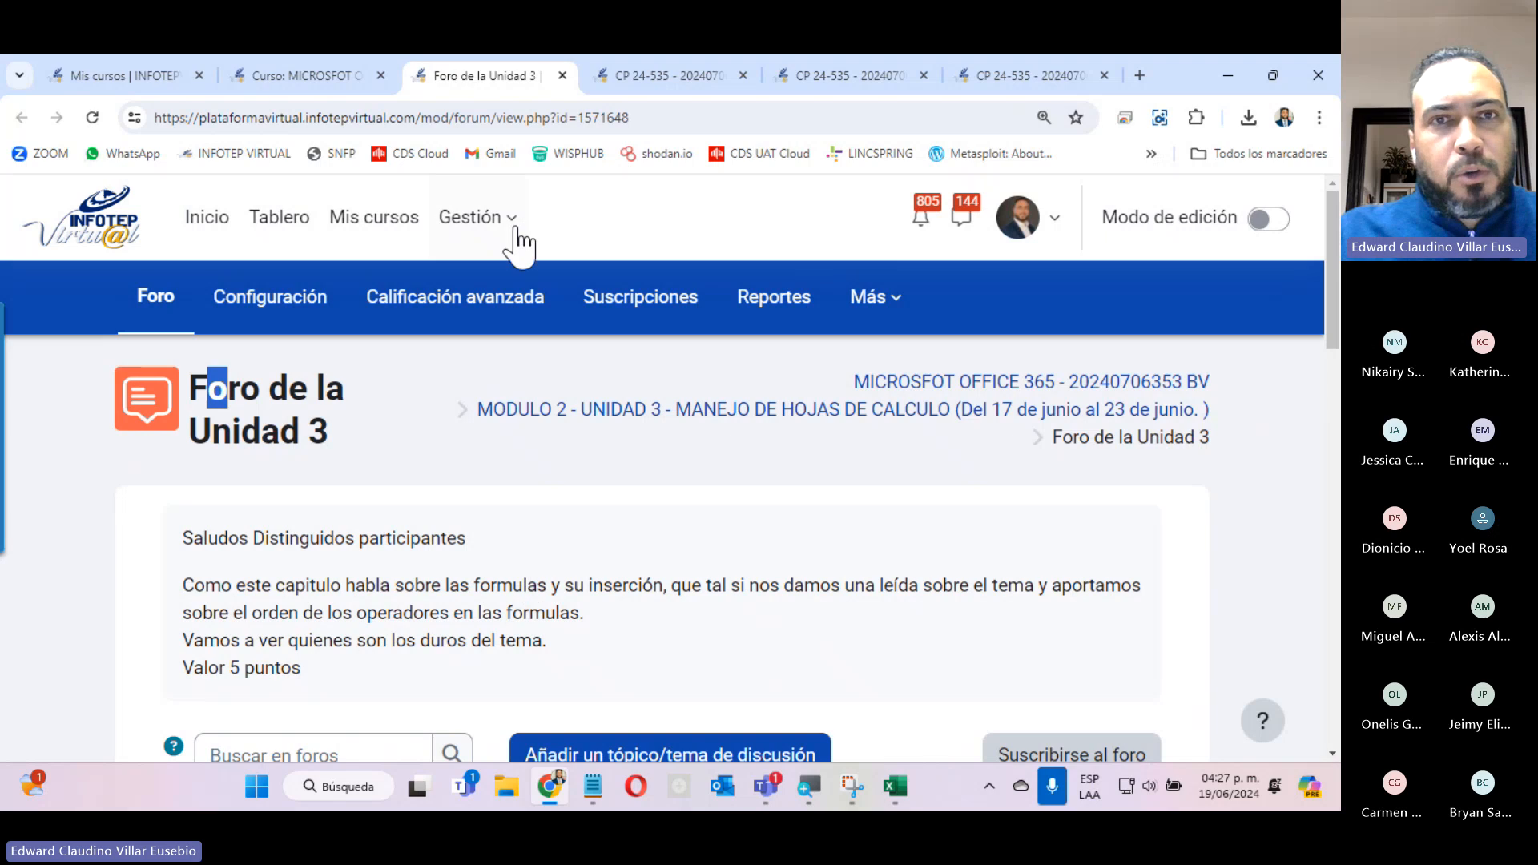
Close the forum page, zoom out on the Uso de formulas y Operadores aritméticos page and open its video link in a new tab.
{"action": "left_click", "coordinate": [606, 616]}
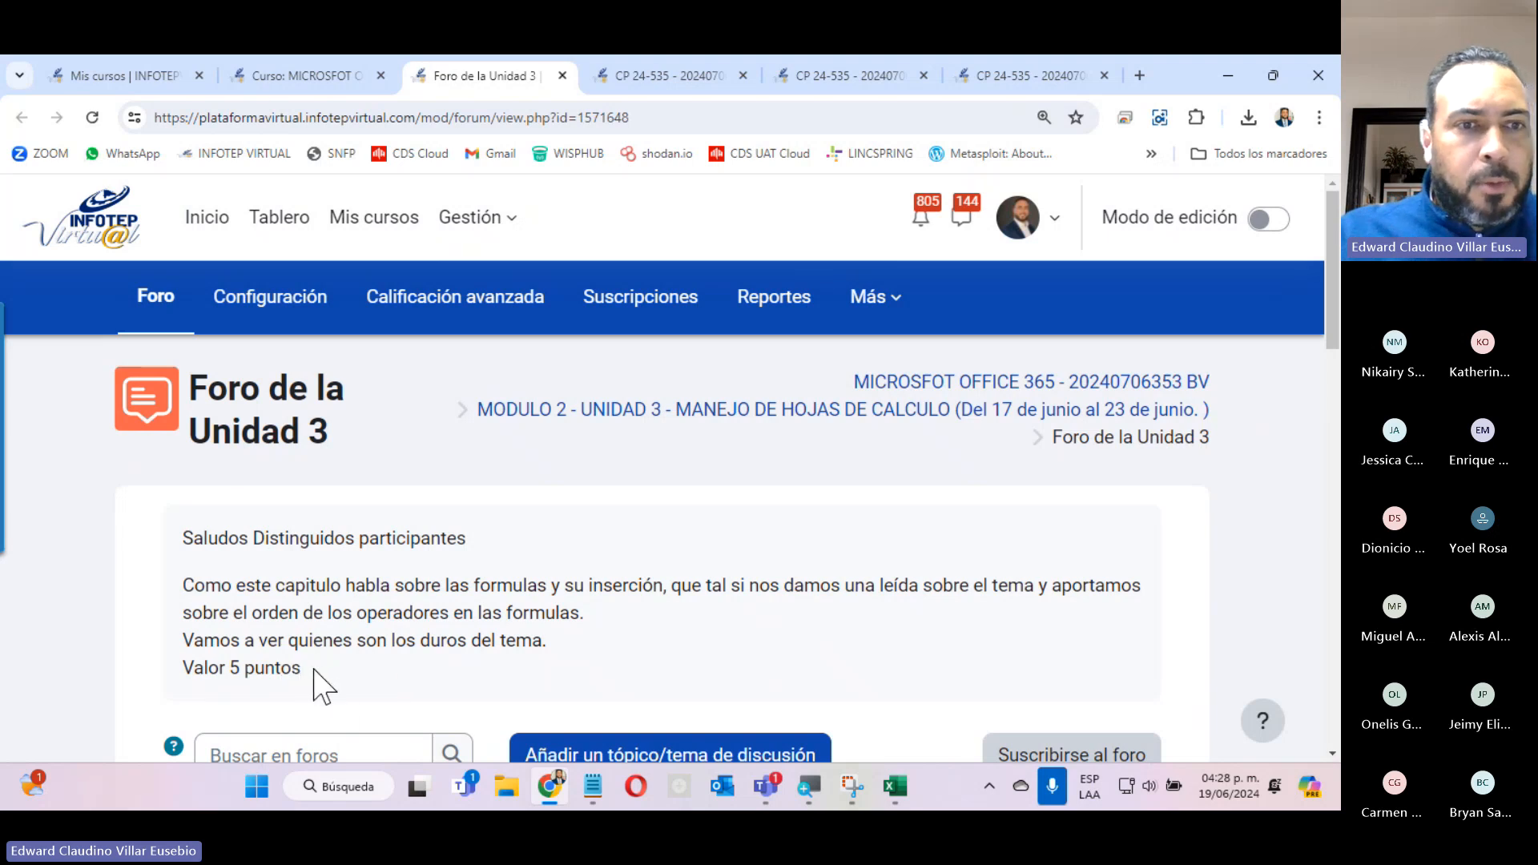
{"action": "left_click", "coordinate": [562, 75]}
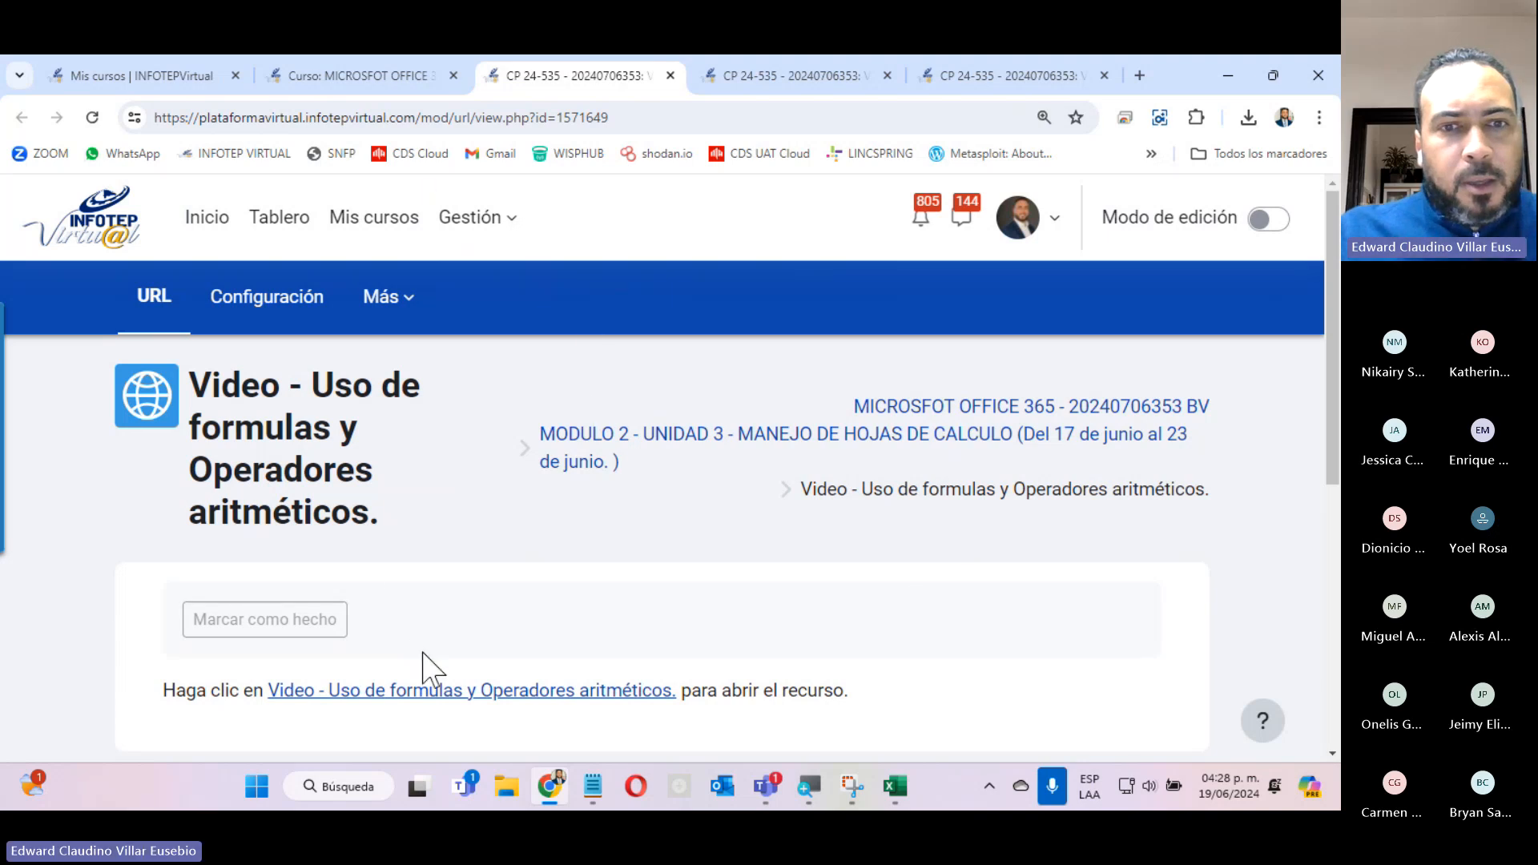
{"action": "scroll", "coordinate": [432, 641], "scroll_direction": "down", "scroll_amount": 5}
{"action": "scroll", "coordinate": [456, 609], "scroll_direction": "up", "scroll_amount": 5}
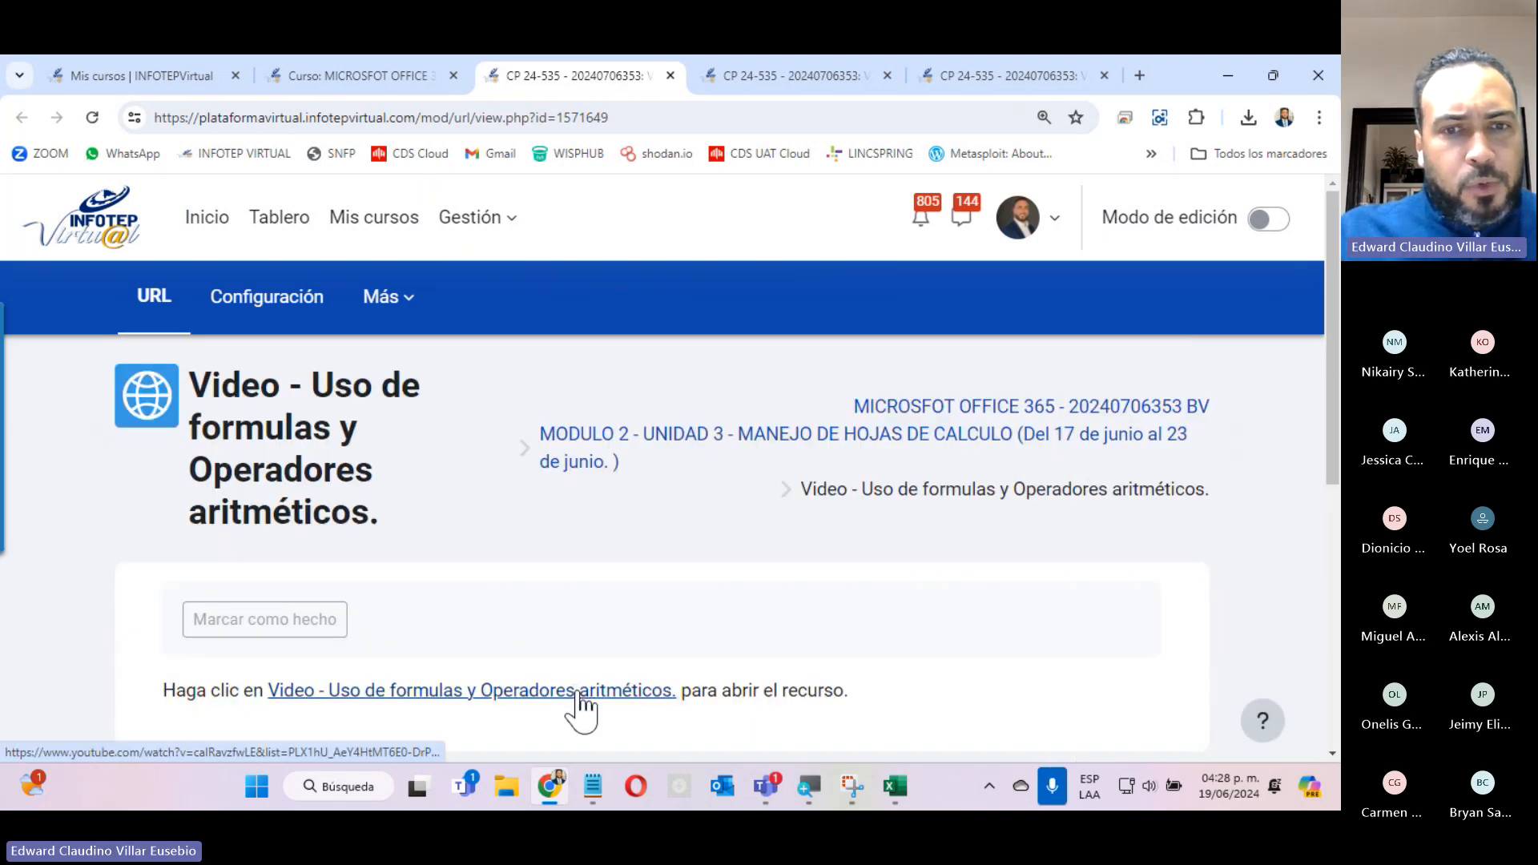
{"action": "key", "text": "ctrl+minus"}
{"action": "right_click", "coordinate": [365, 601]}
{"action": "left_click", "coordinate": [481, 330]}
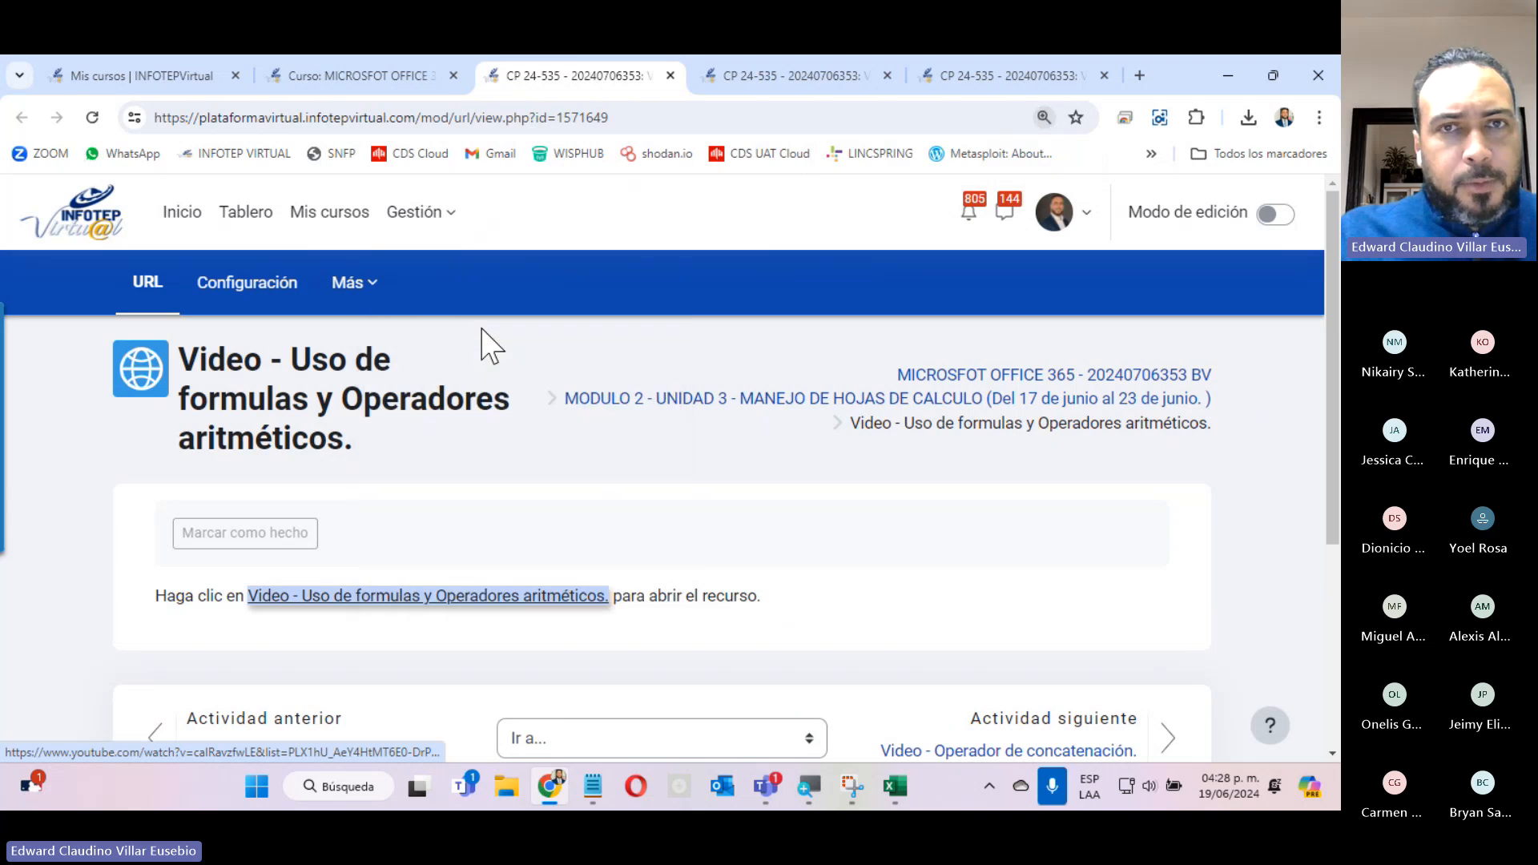
Check the Video - Operador de concatenación page and its link, and view the opened Capítulo 3 video on YouTube.
{"action": "left_click", "coordinate": [854, 73]}
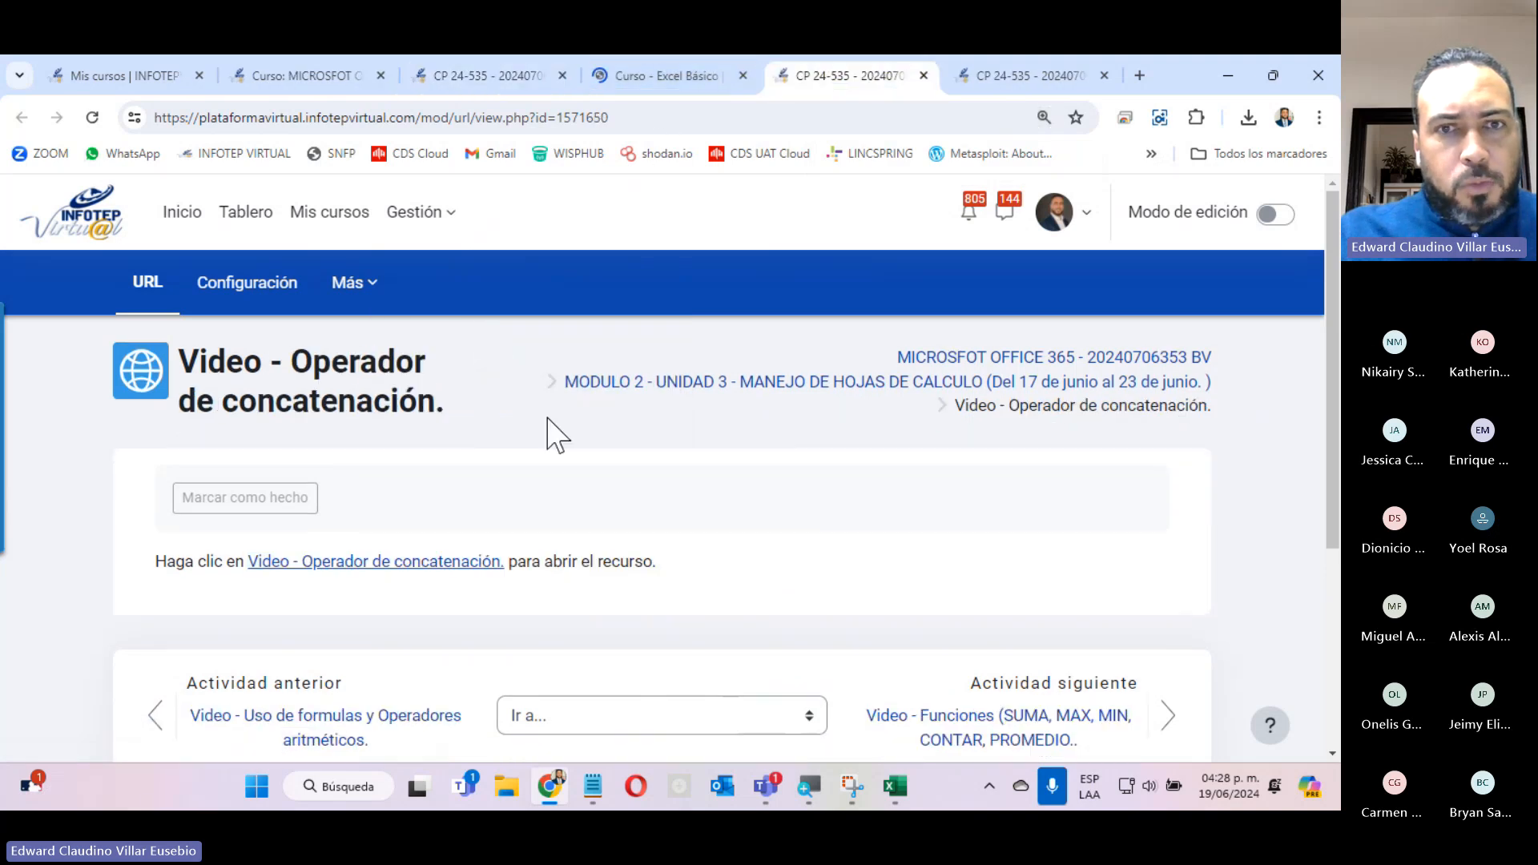
{"action": "right_click", "coordinate": [381, 565]}
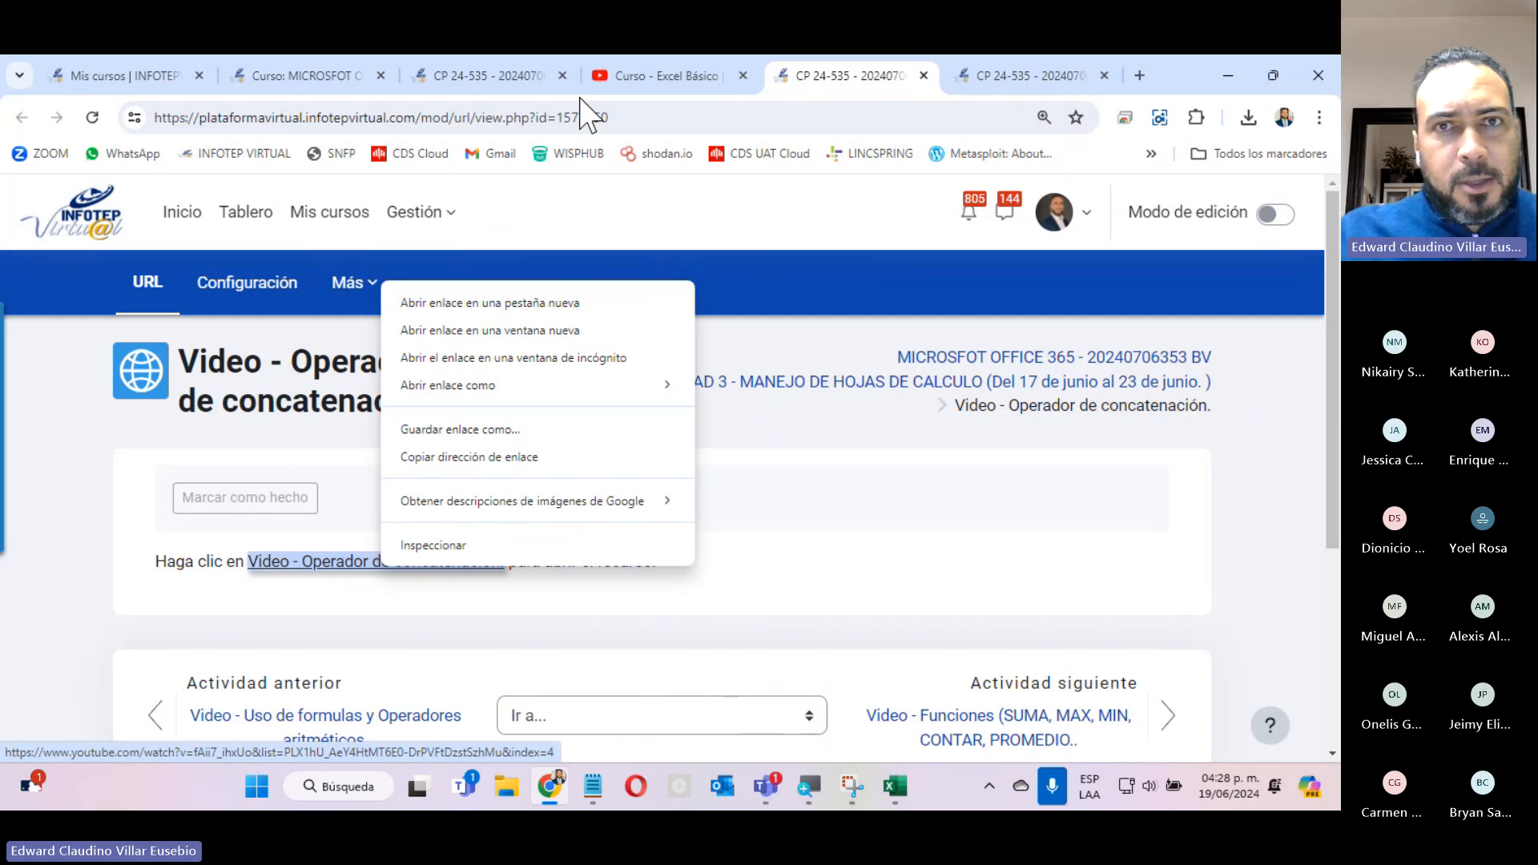
{"action": "left_click", "coordinate": [602, 72]}
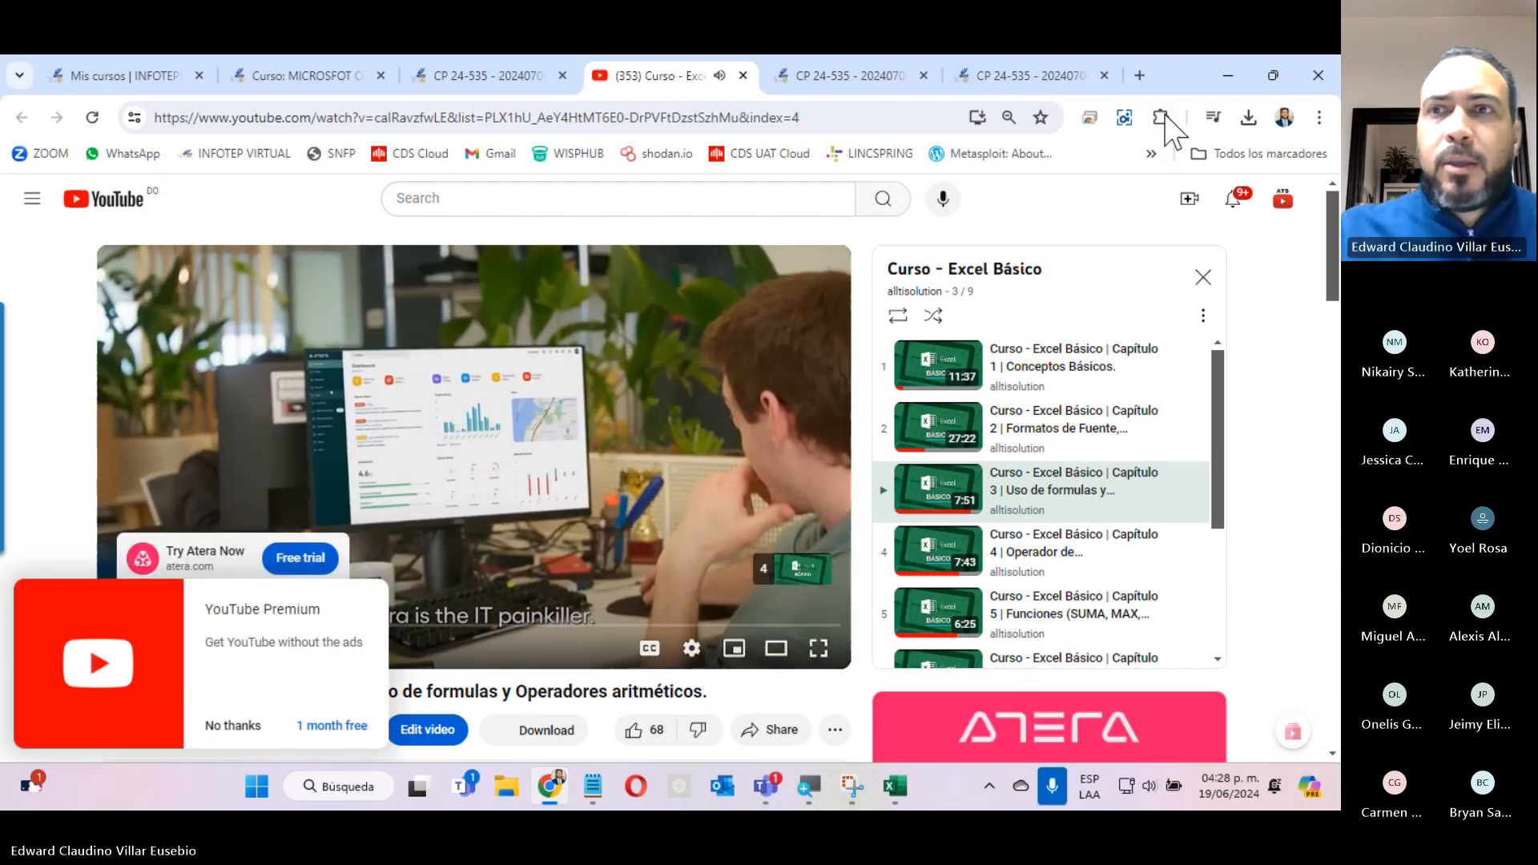
Open the downloaded workbook ACTIVIDAD 1 UNIDAD 3 (58).xlsx in Excel and bring it to the front.
{"action": "left_click", "coordinate": [1247, 118]}
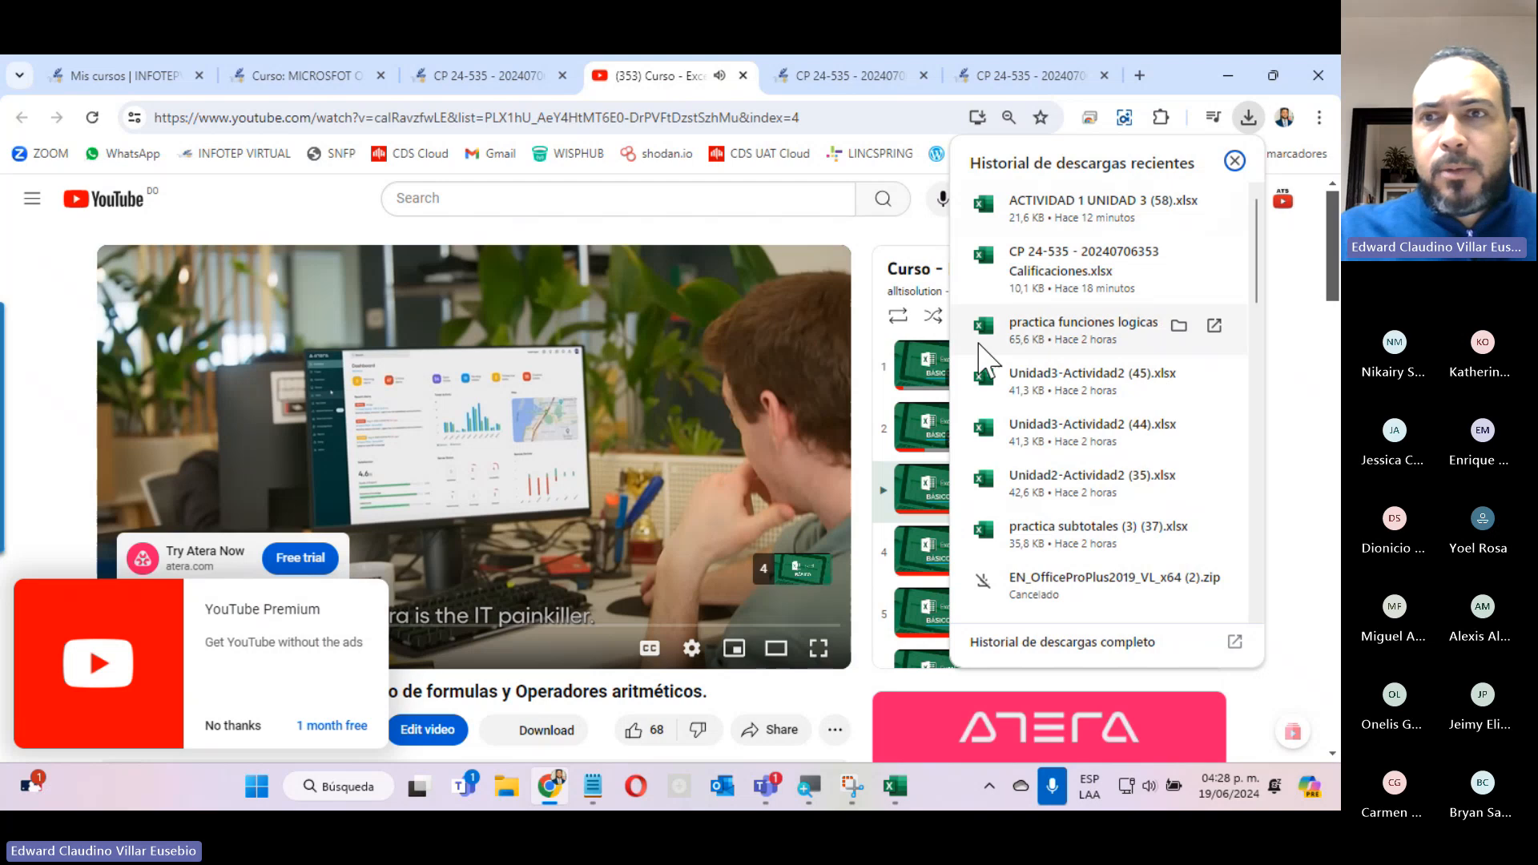
{"action": "left_click", "coordinate": [995, 211]}
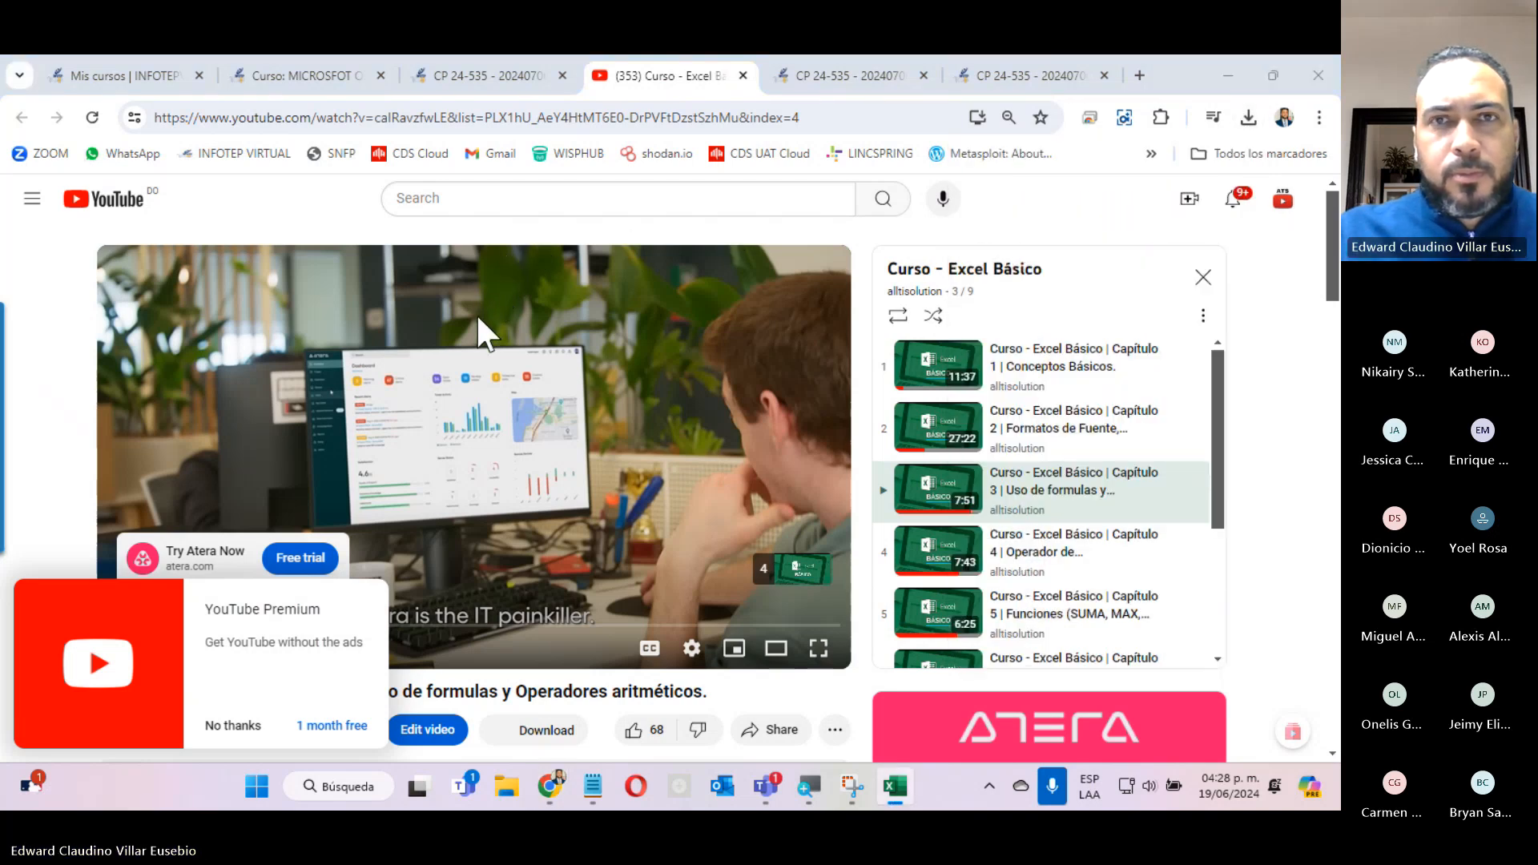
{"action": "left_click", "coordinate": [900, 794]}
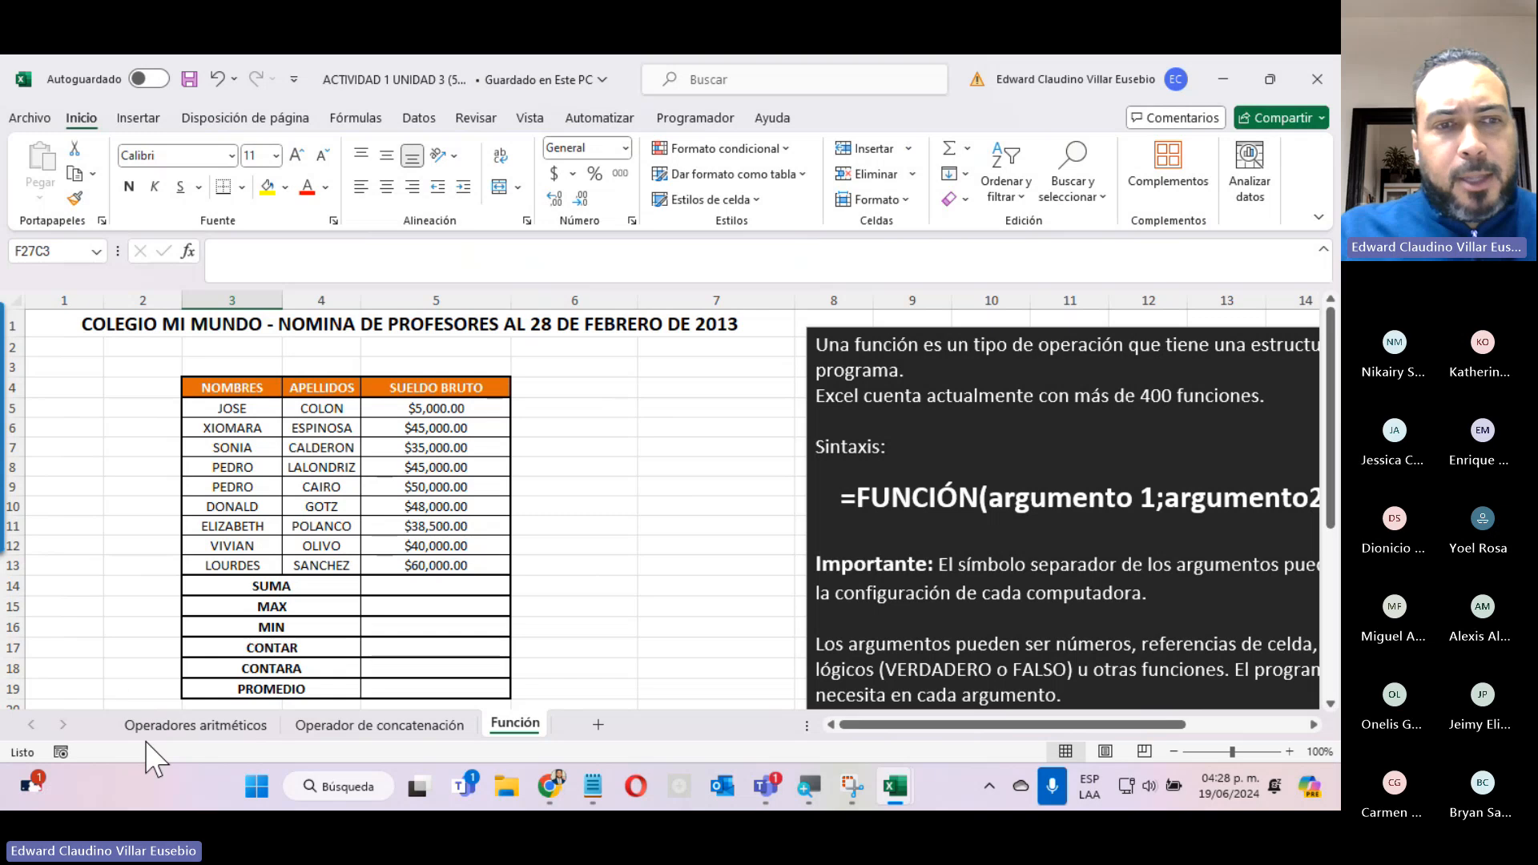
Look over the Operadores aritméticos, Operador de concatenación and Función sheets, and minimize the workbook.
{"action": "left_click", "coordinate": [164, 728]}
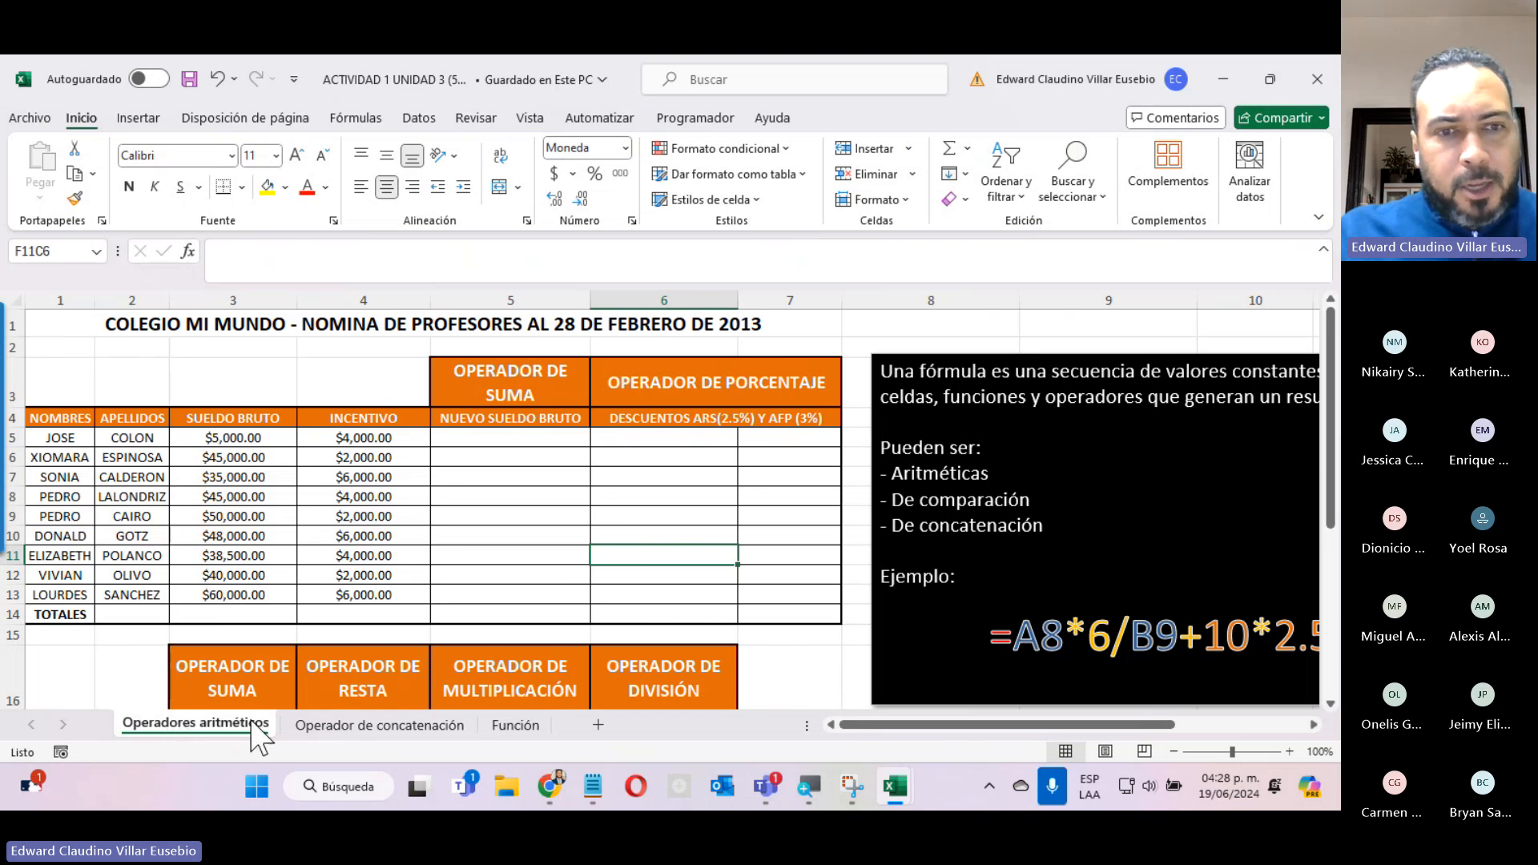
{"action": "left_click", "coordinate": [366, 726]}
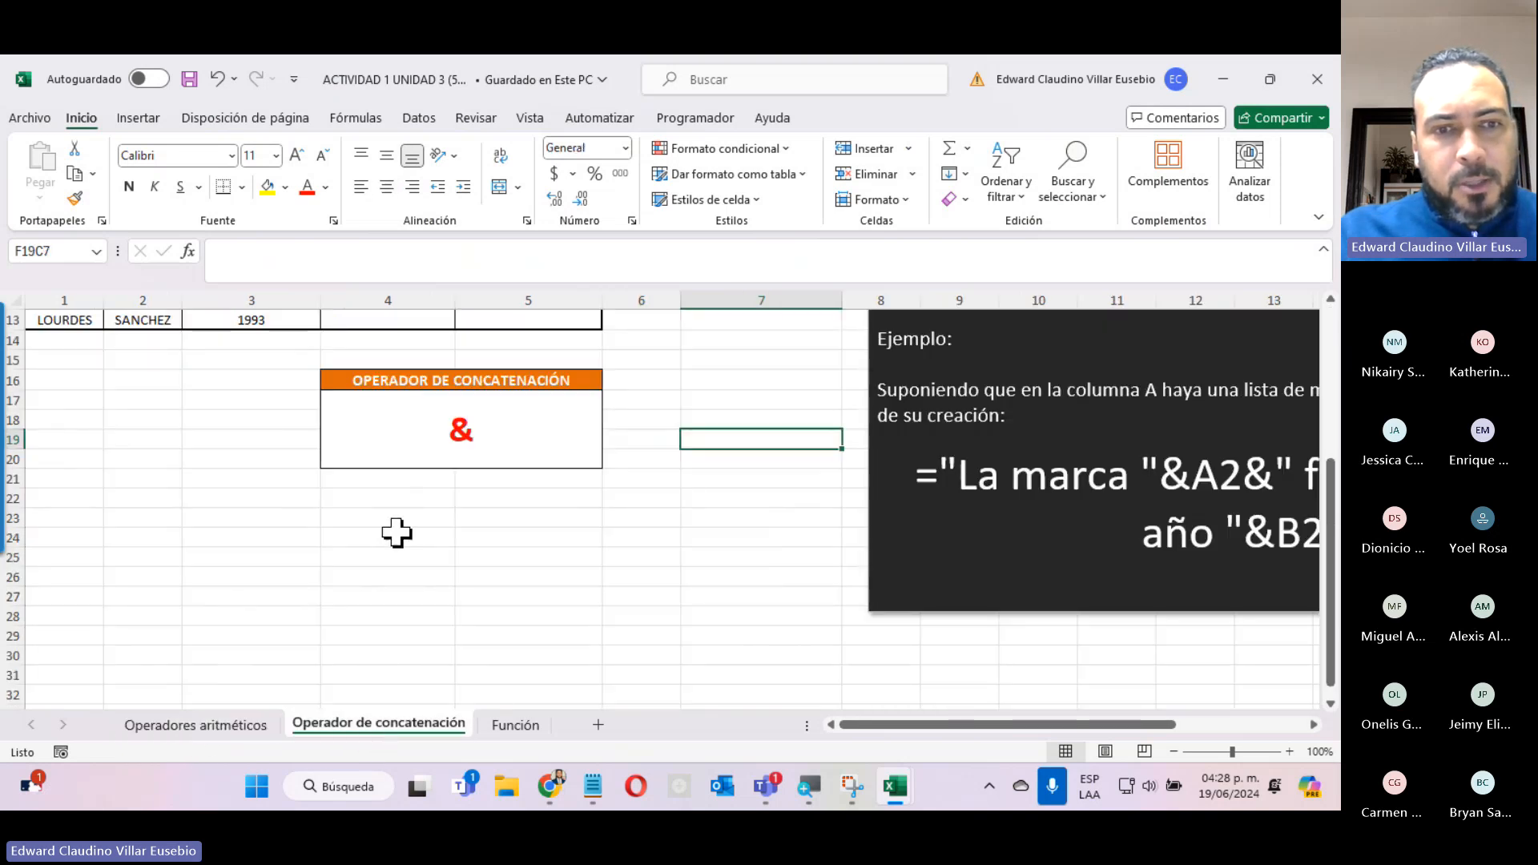
{"action": "scroll", "coordinate": [395, 532], "scroll_direction": "up", "scroll_amount": 4}
{"action": "left_click", "coordinate": [530, 725]}
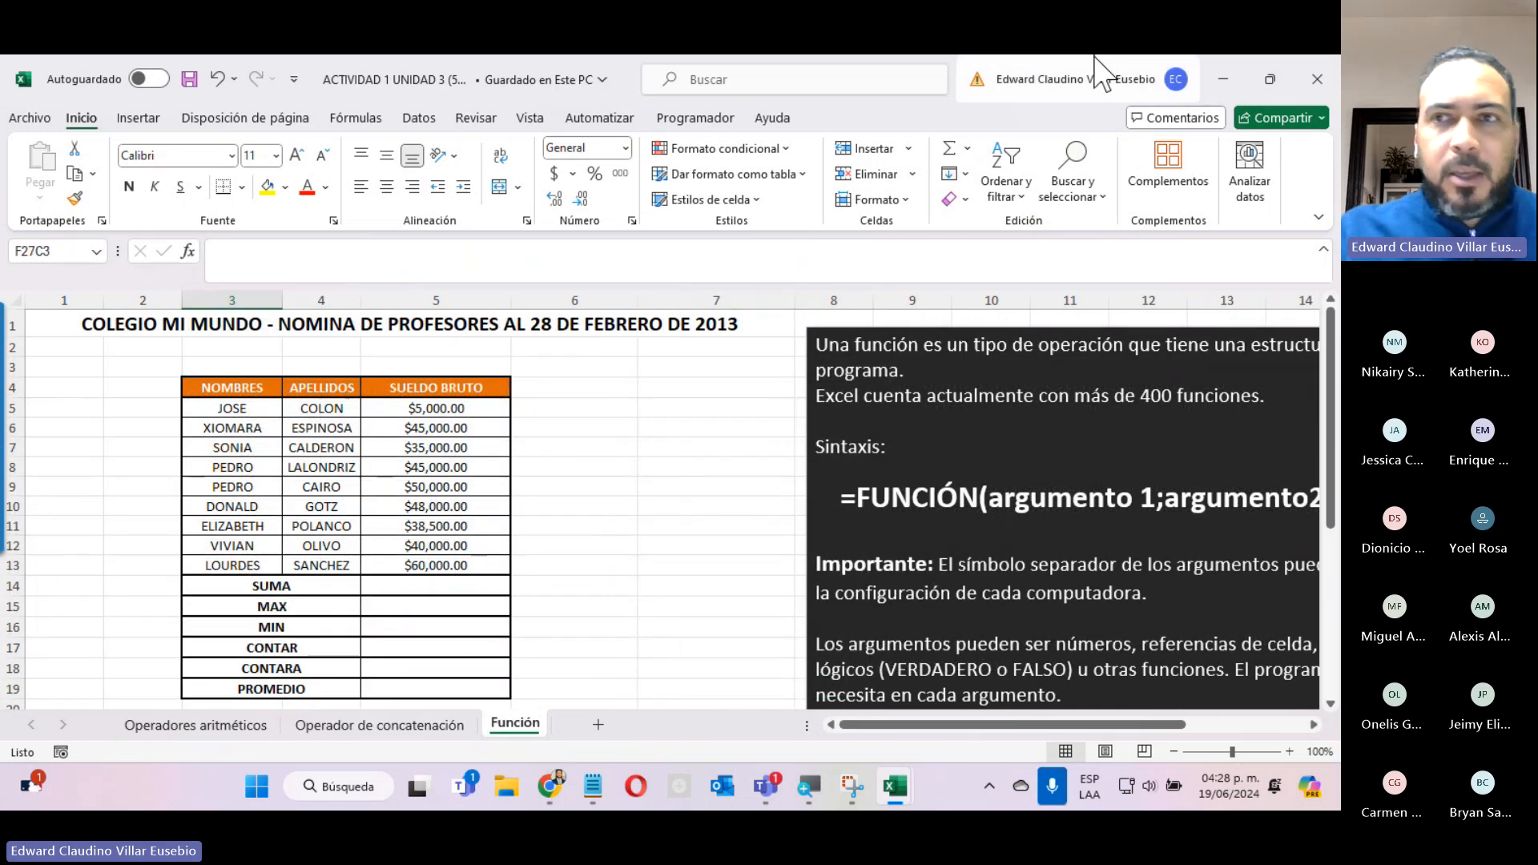
{"action": "left_click", "coordinate": [1218, 79]}
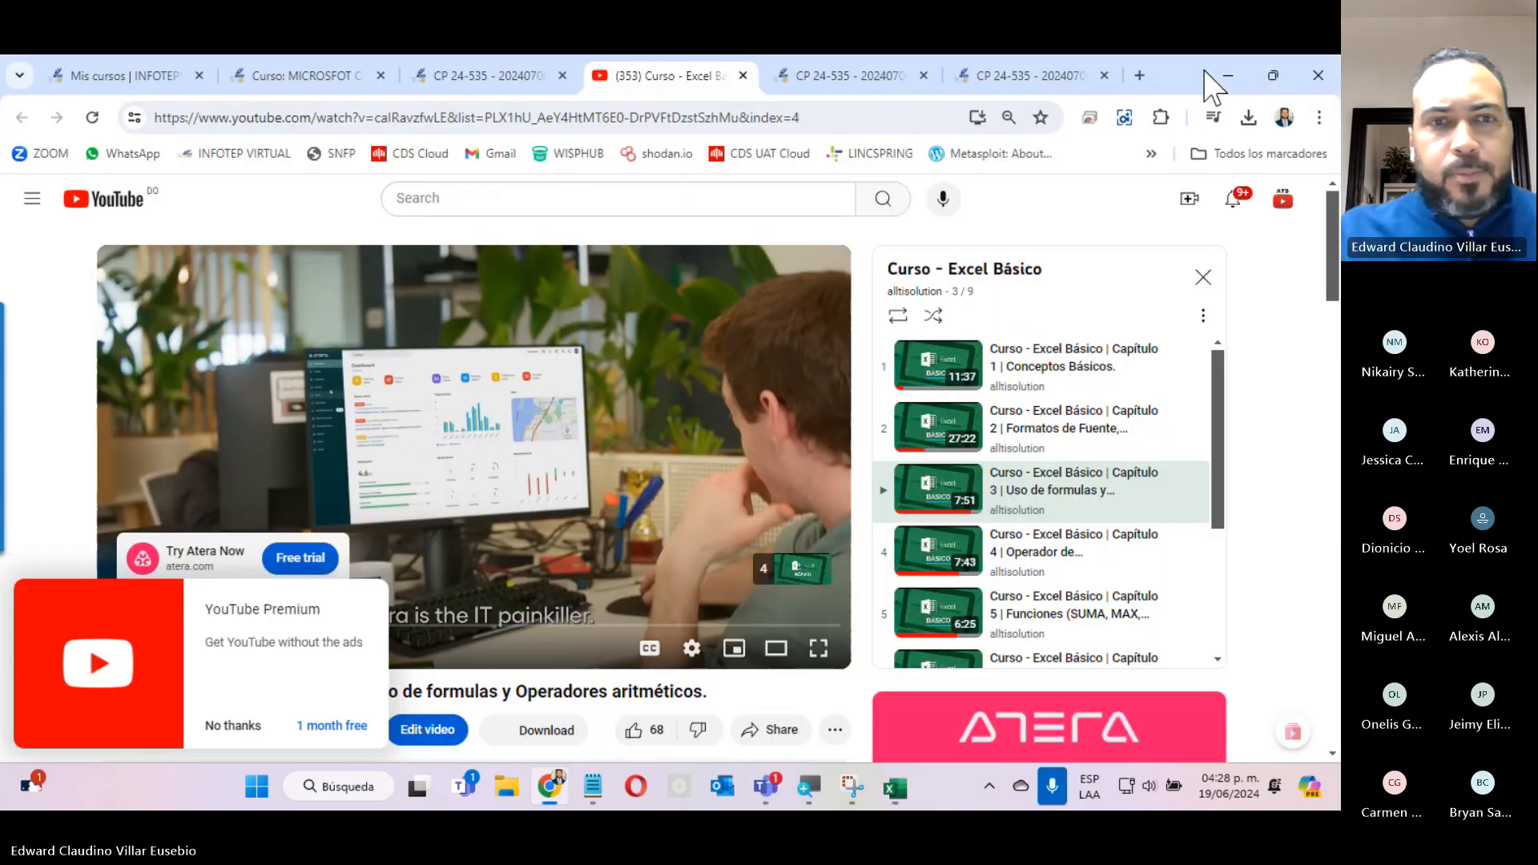
Look over the YouTube video's title and description, and the course's Operador de concatenación and Funciones video pages.
{"action": "scroll", "coordinate": [512, 589], "scroll_direction": "down", "scroll_amount": 10}
{"action": "scroll", "coordinate": [515, 611], "scroll_direction": "up", "scroll_amount": 9}
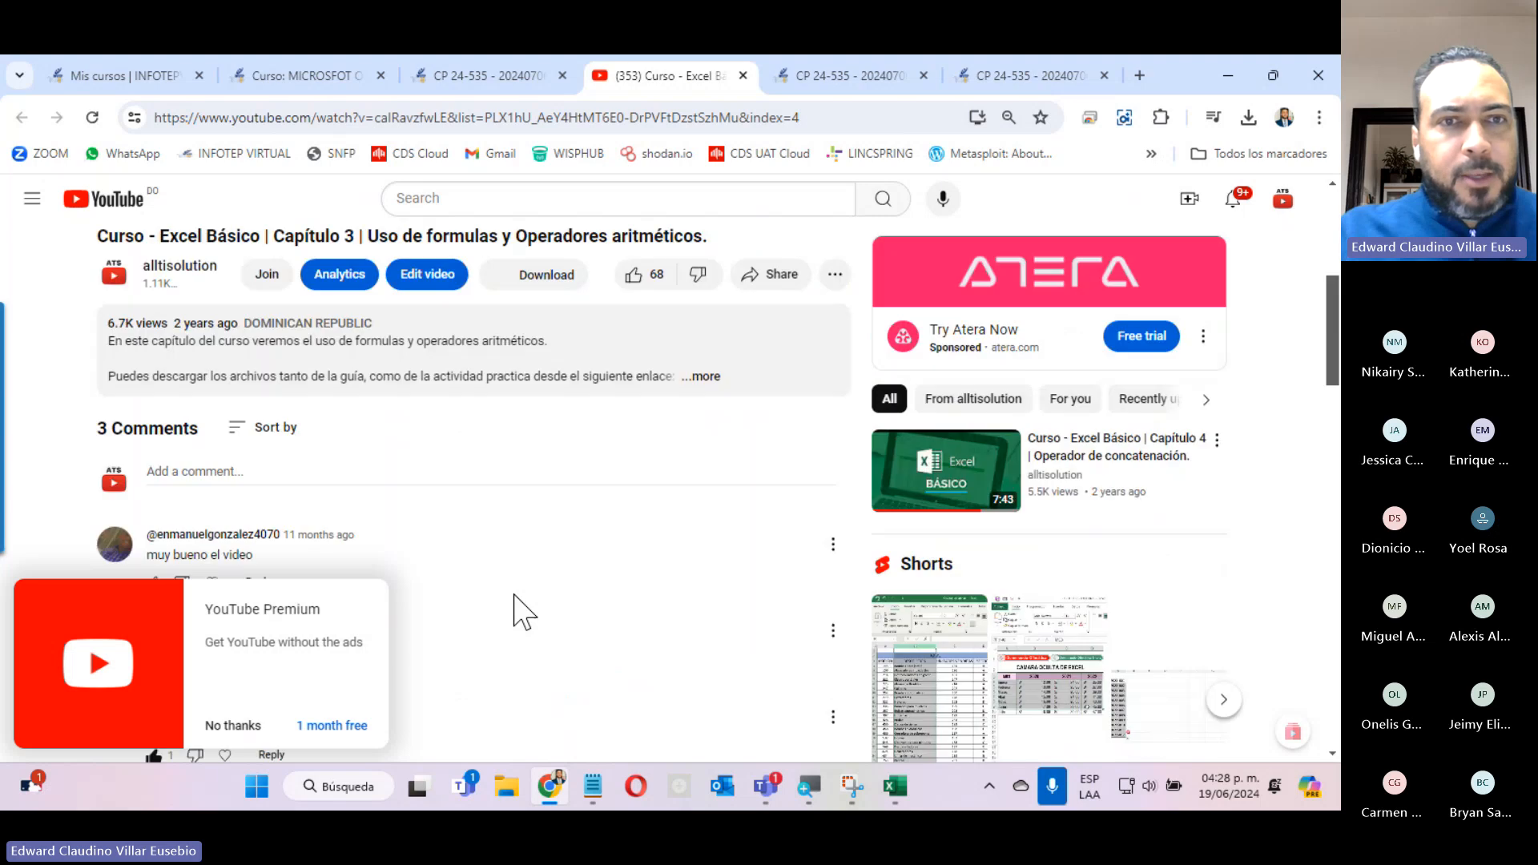
{"action": "scroll", "coordinate": [517, 595], "scroll_direction": "down", "scroll_amount": 5}
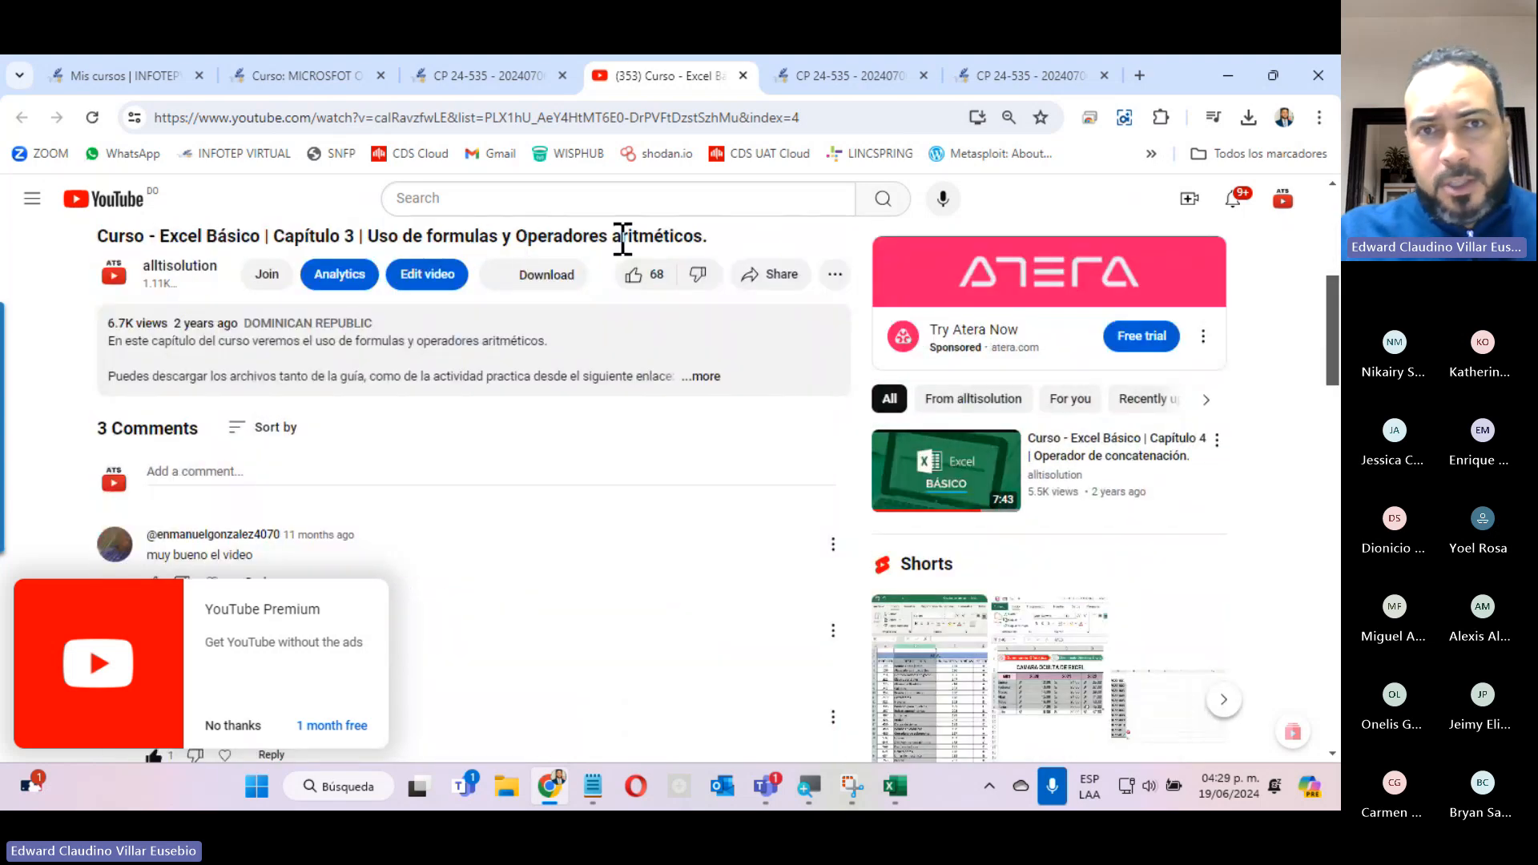
{"action": "left_click", "coordinate": [875, 99]}
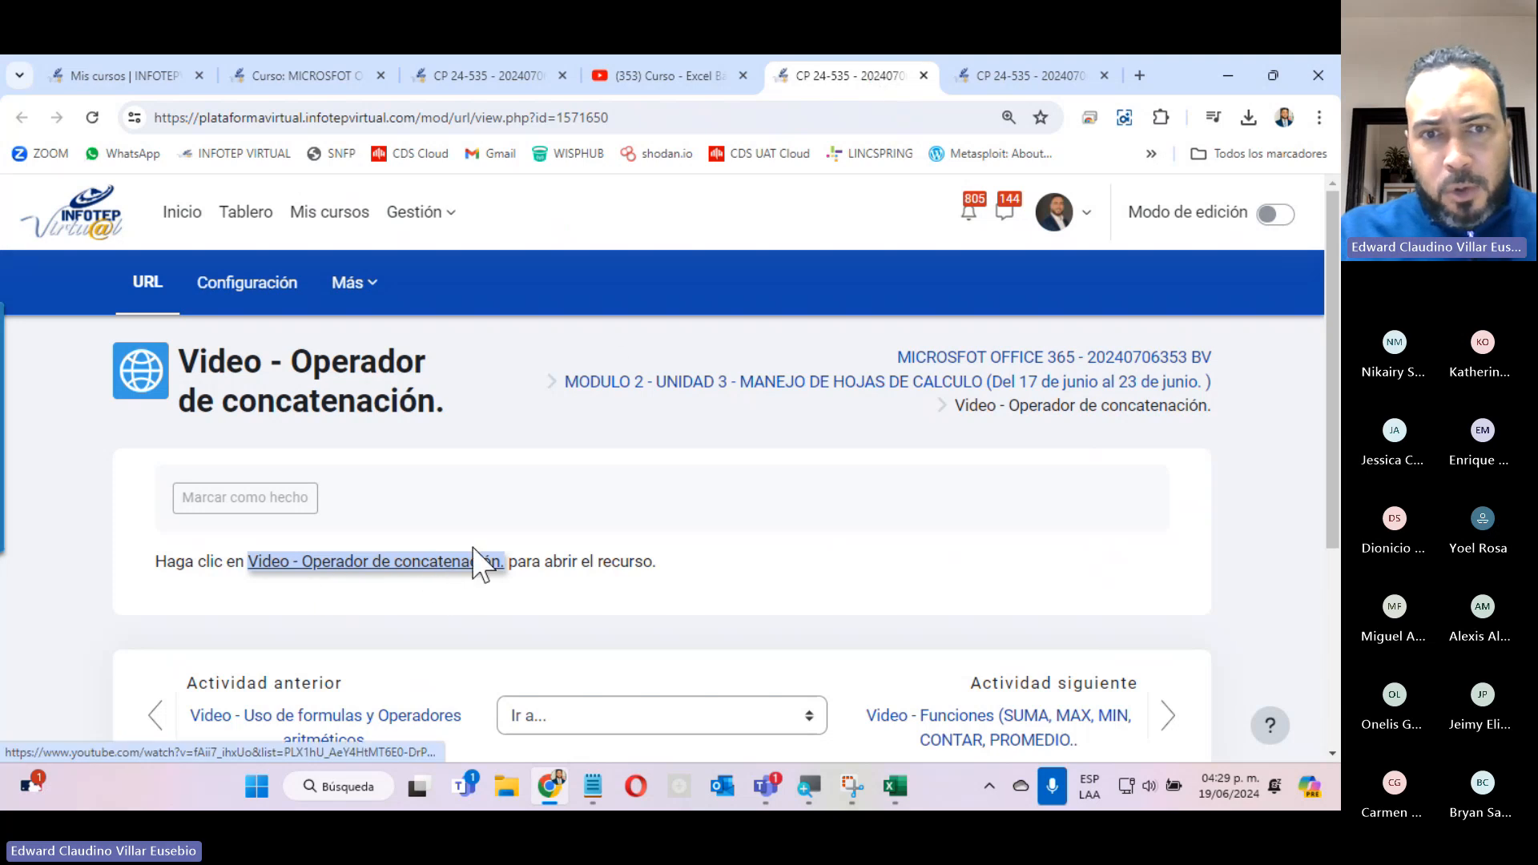
{"action": "left_click", "coordinate": [979, 75]}
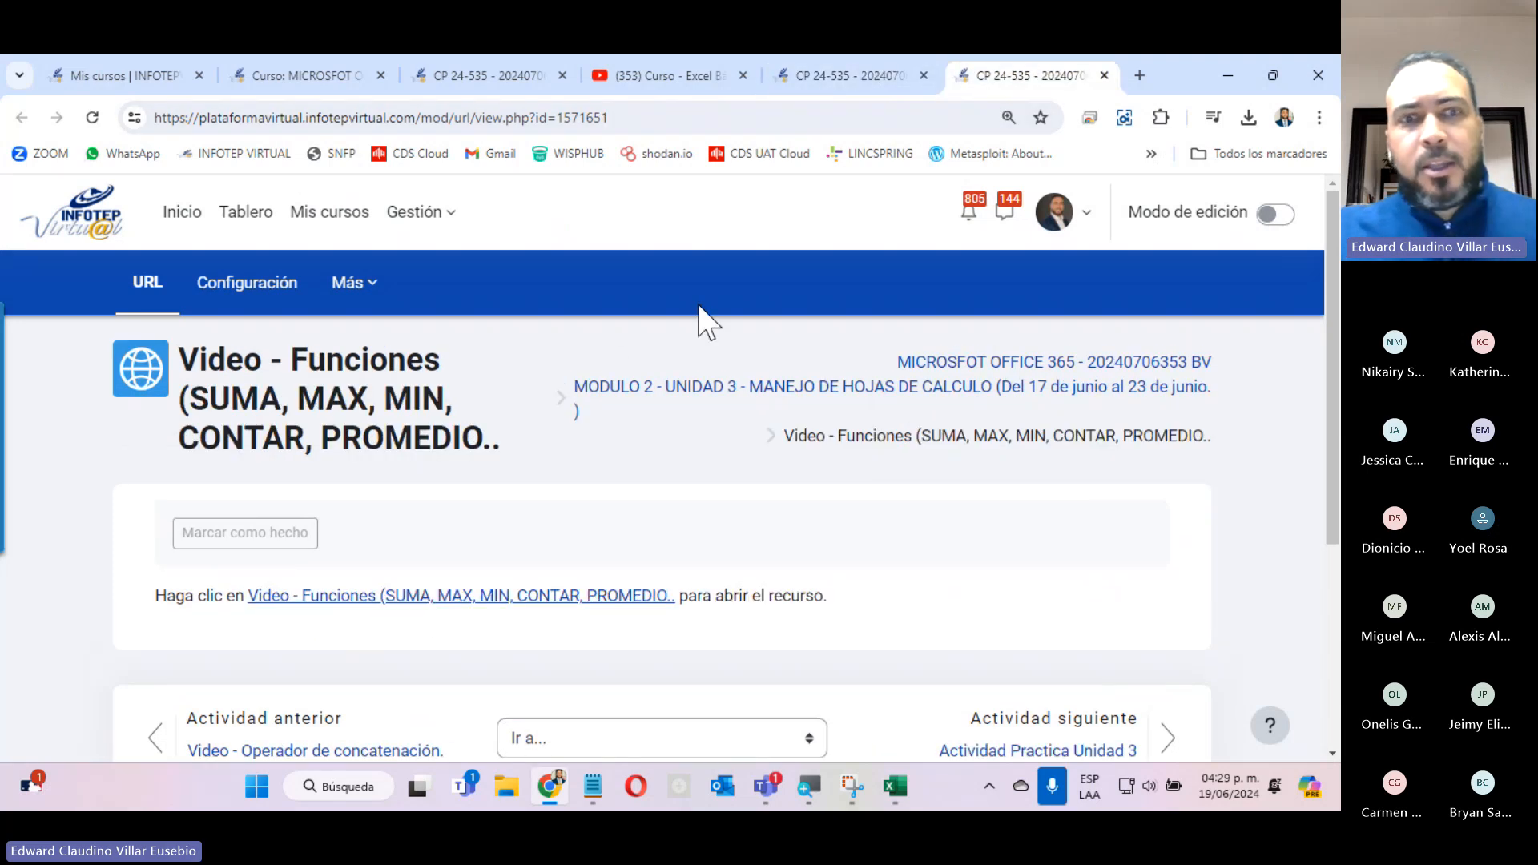
Return to the course page and look through the Unidad 3 videos, practice activity and submission link.
{"action": "left_click", "coordinate": [481, 74]}
{"action": "left_click", "coordinate": [264, 64]}
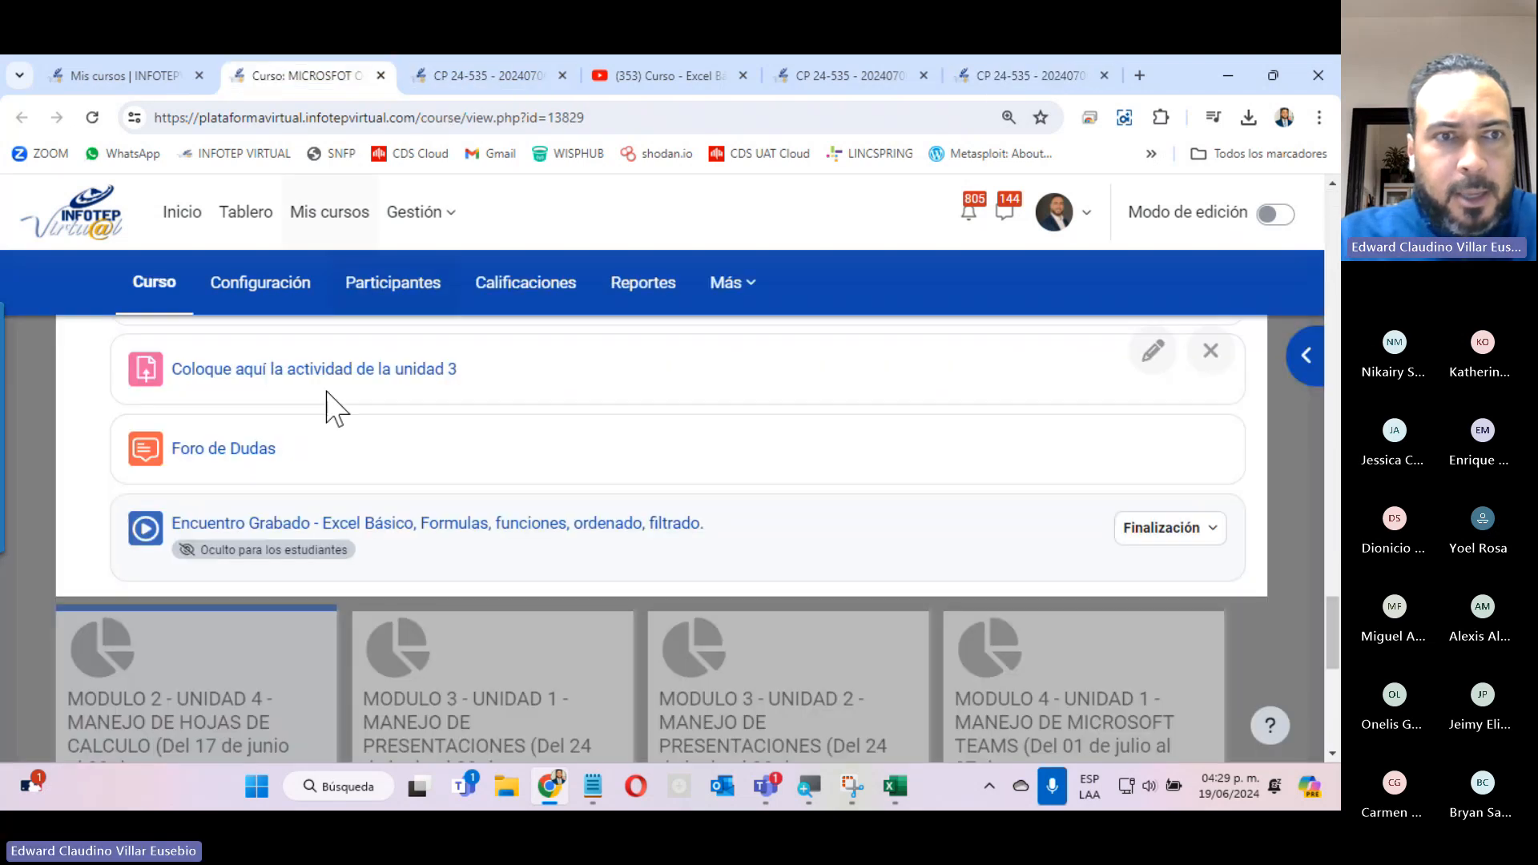
{"action": "scroll", "coordinate": [326, 421], "scroll_direction": "down", "scroll_amount": 10}
{"action": "scroll", "coordinate": [664, 477], "scroll_direction": "down", "scroll_amount": 7}
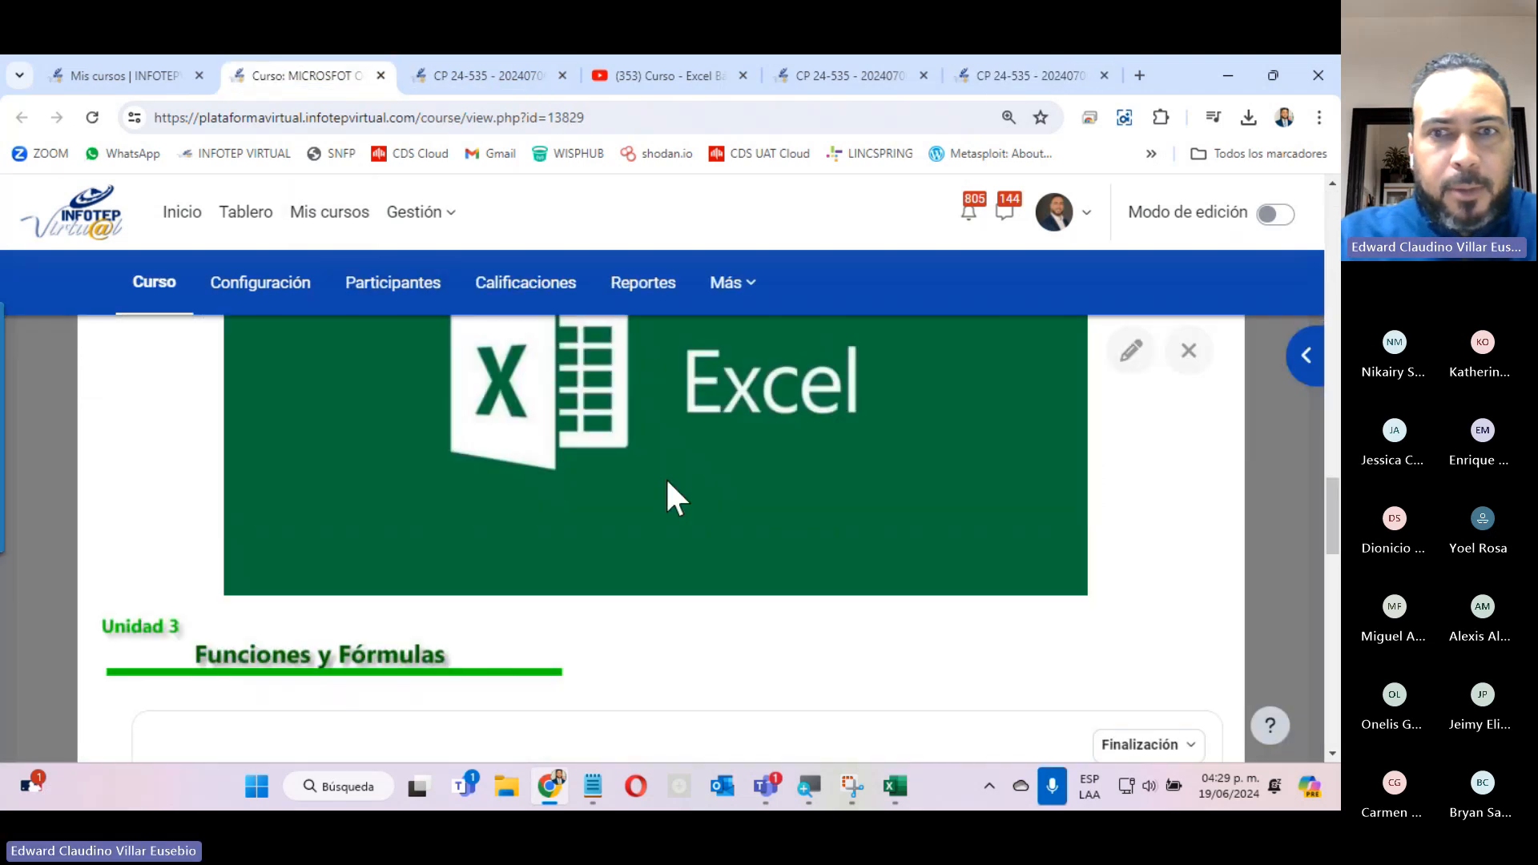
{"action": "scroll", "coordinate": [677, 496], "scroll_direction": "down", "scroll_amount": 4}
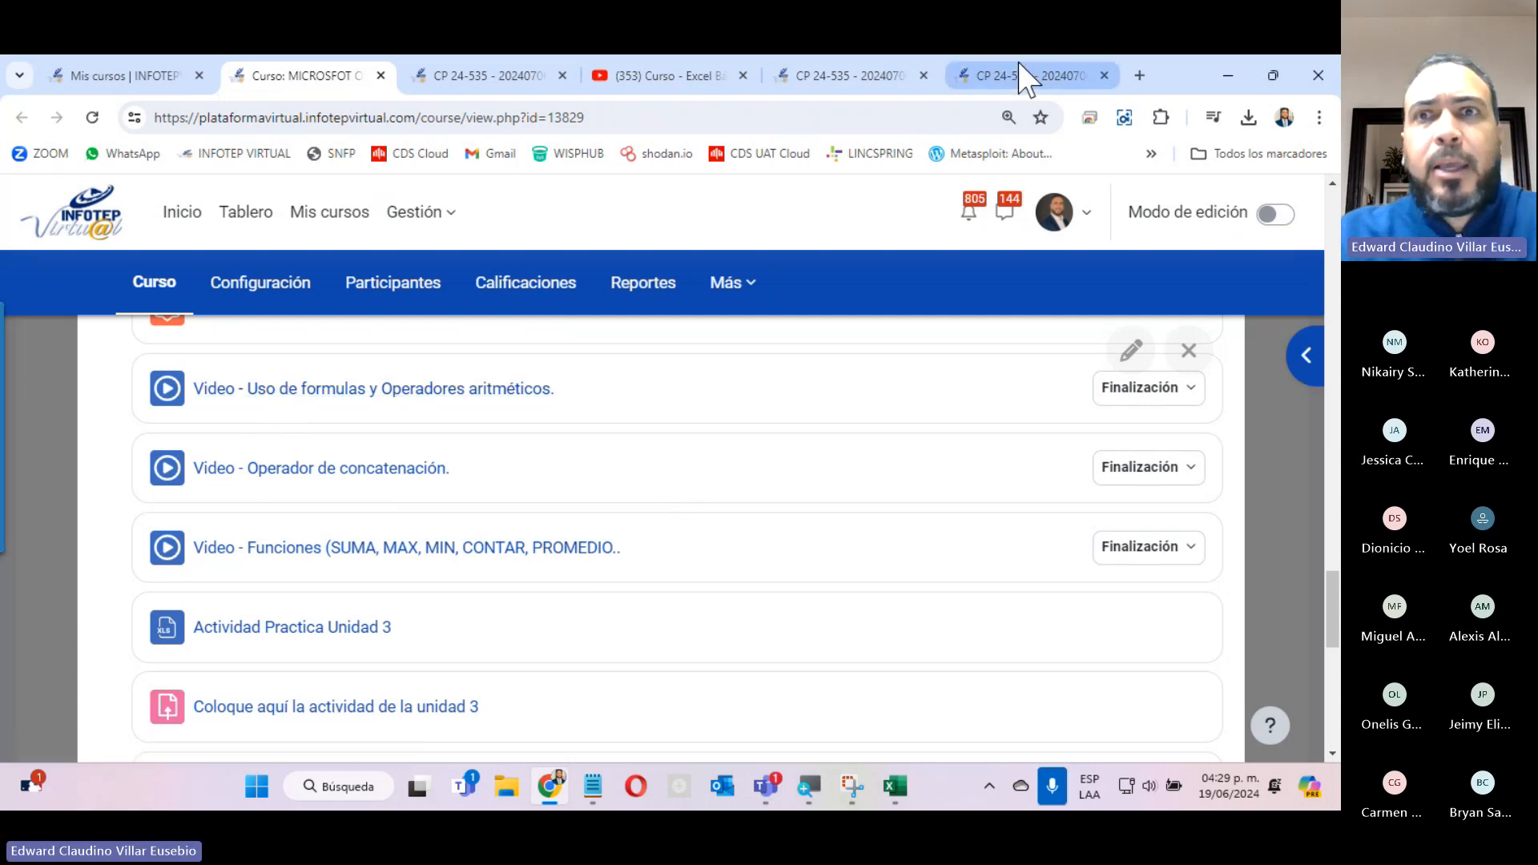
Close the YouTube video, the Operador de concatenación page and the Funciones video page.
{"action": "left_click", "coordinate": [952, 74]}
{"action": "left_click", "coordinate": [880, 75]}
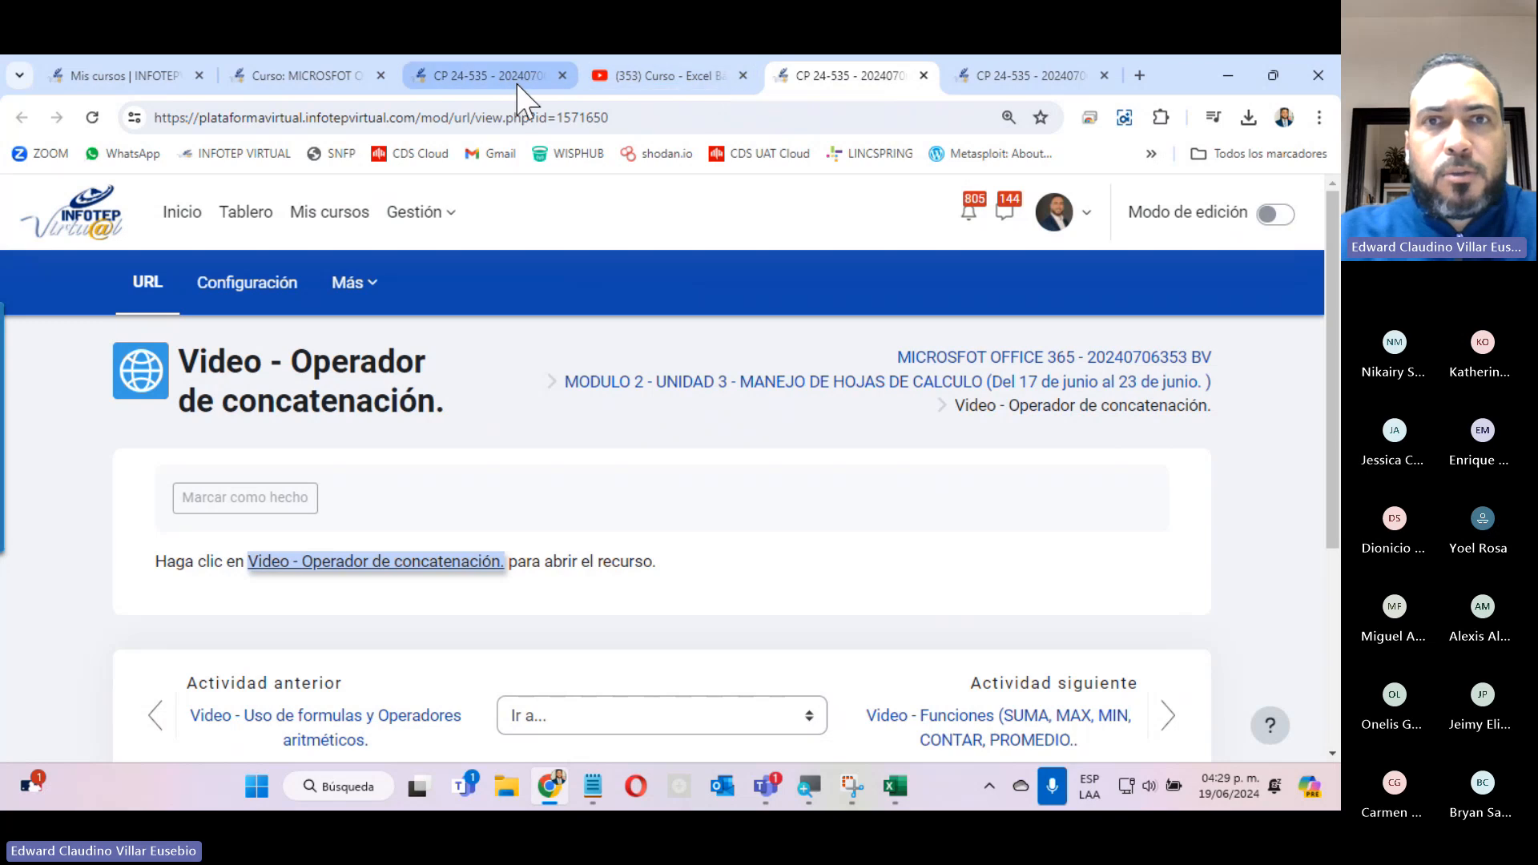
{"action": "left_click", "coordinate": [638, 84]}
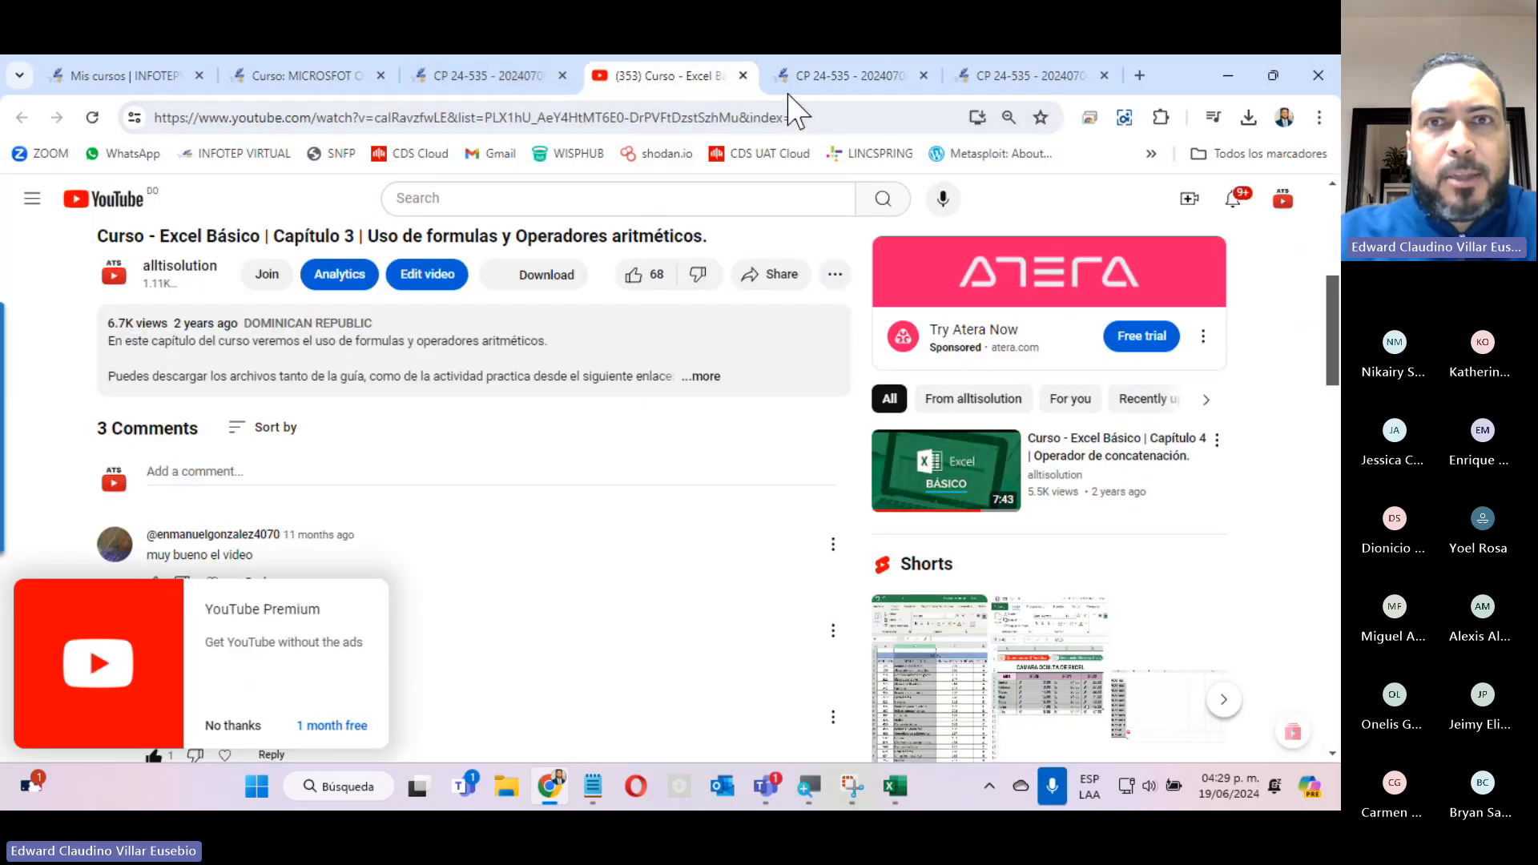
{"action": "left_click", "coordinate": [743, 76]}
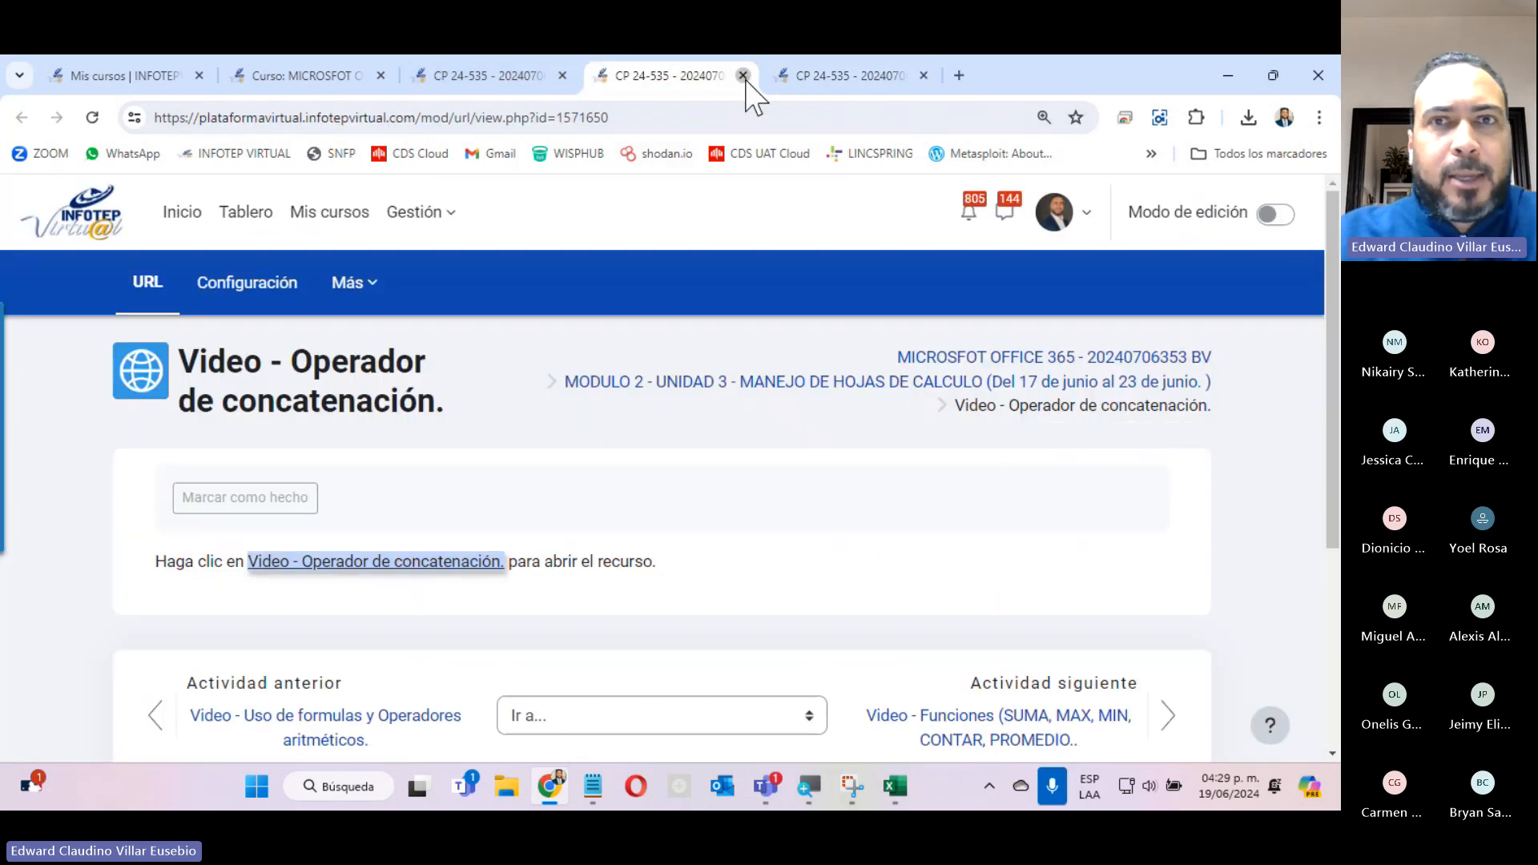
{"action": "left_click", "coordinate": [743, 75]}
{"action": "left_click", "coordinate": [743, 75]}
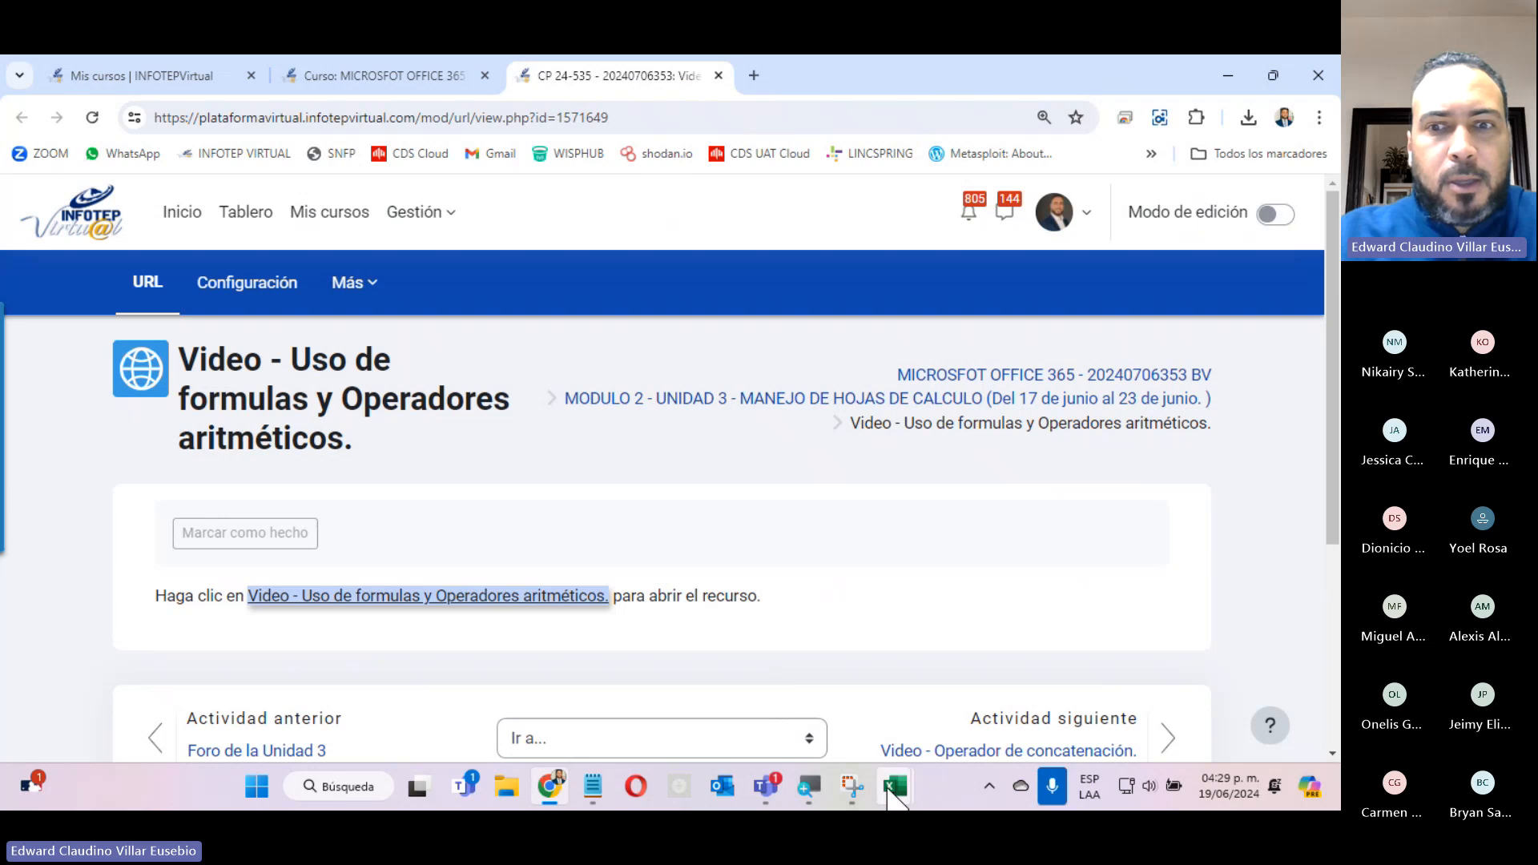
Switch to the ACTIVIDAD 1 UNIDAD 3 workbook in Excel and review its arithmetic operators, concatenation and function sheets.
{"action": "mouse_move", "coordinate": [891, 797]}
{"action": "left_click", "coordinate": [987, 632]}
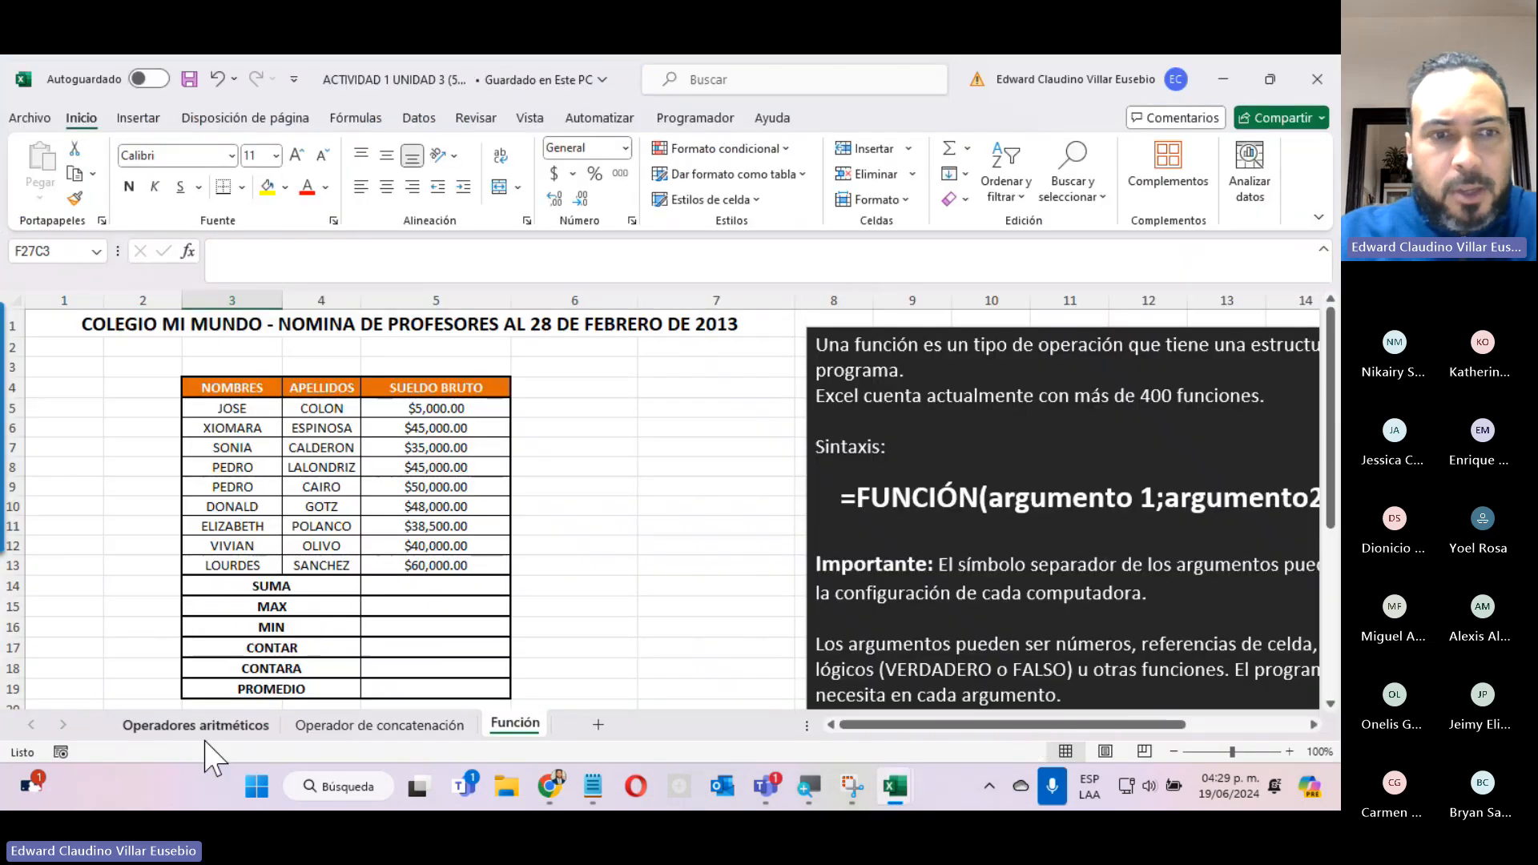
{"action": "left_click", "coordinate": [179, 726]}
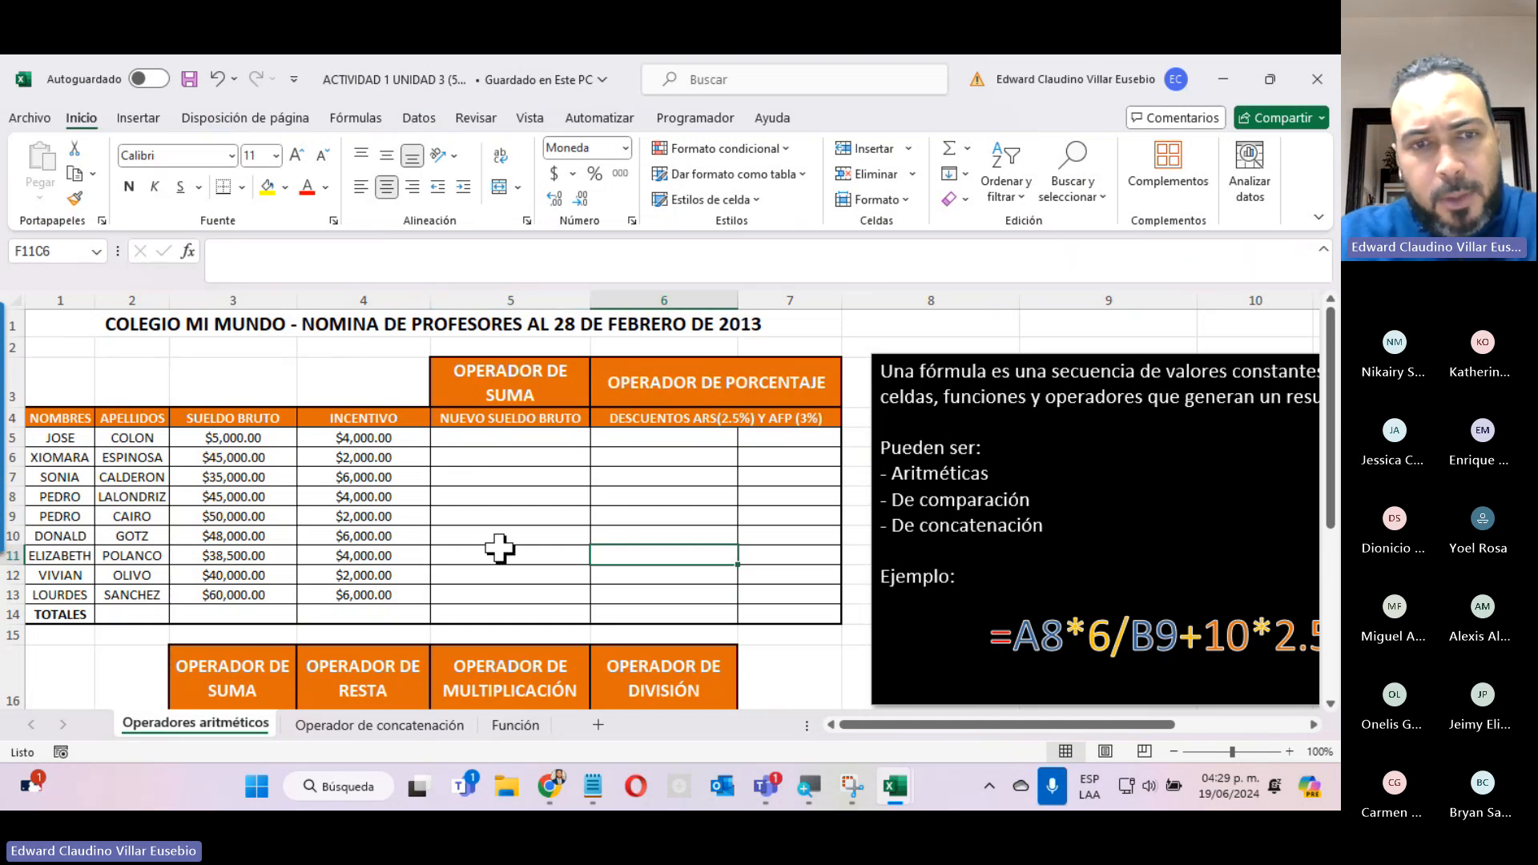
{"action": "left_click", "coordinate": [400, 736]}
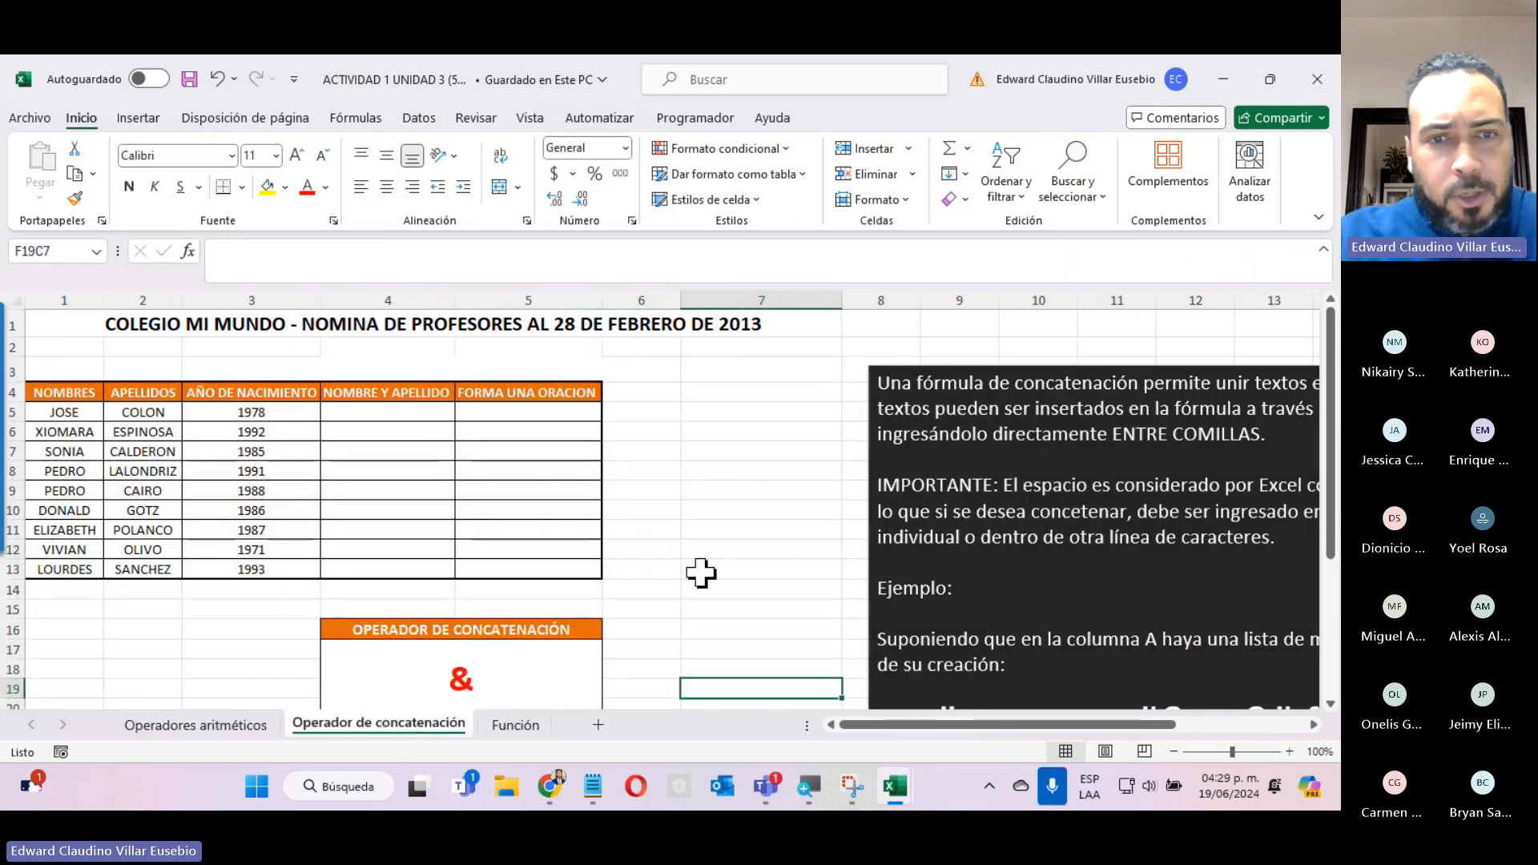
{"action": "left_click", "coordinate": [515, 725]}
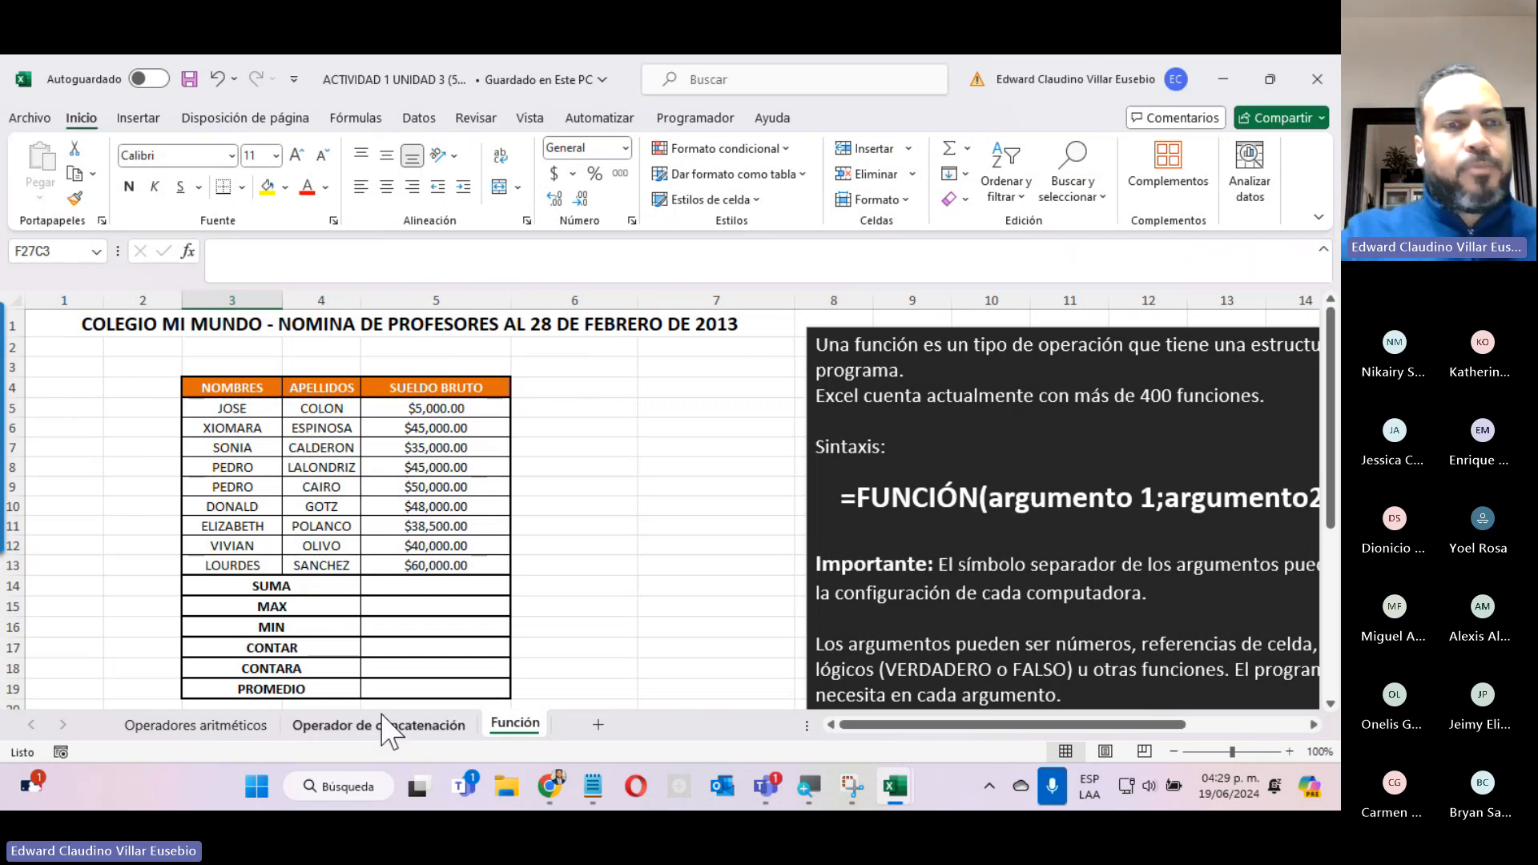
Show the whole formula explanation on the Operadores aritméticos sheet and select its text box.
{"action": "left_click", "coordinate": [164, 727]}
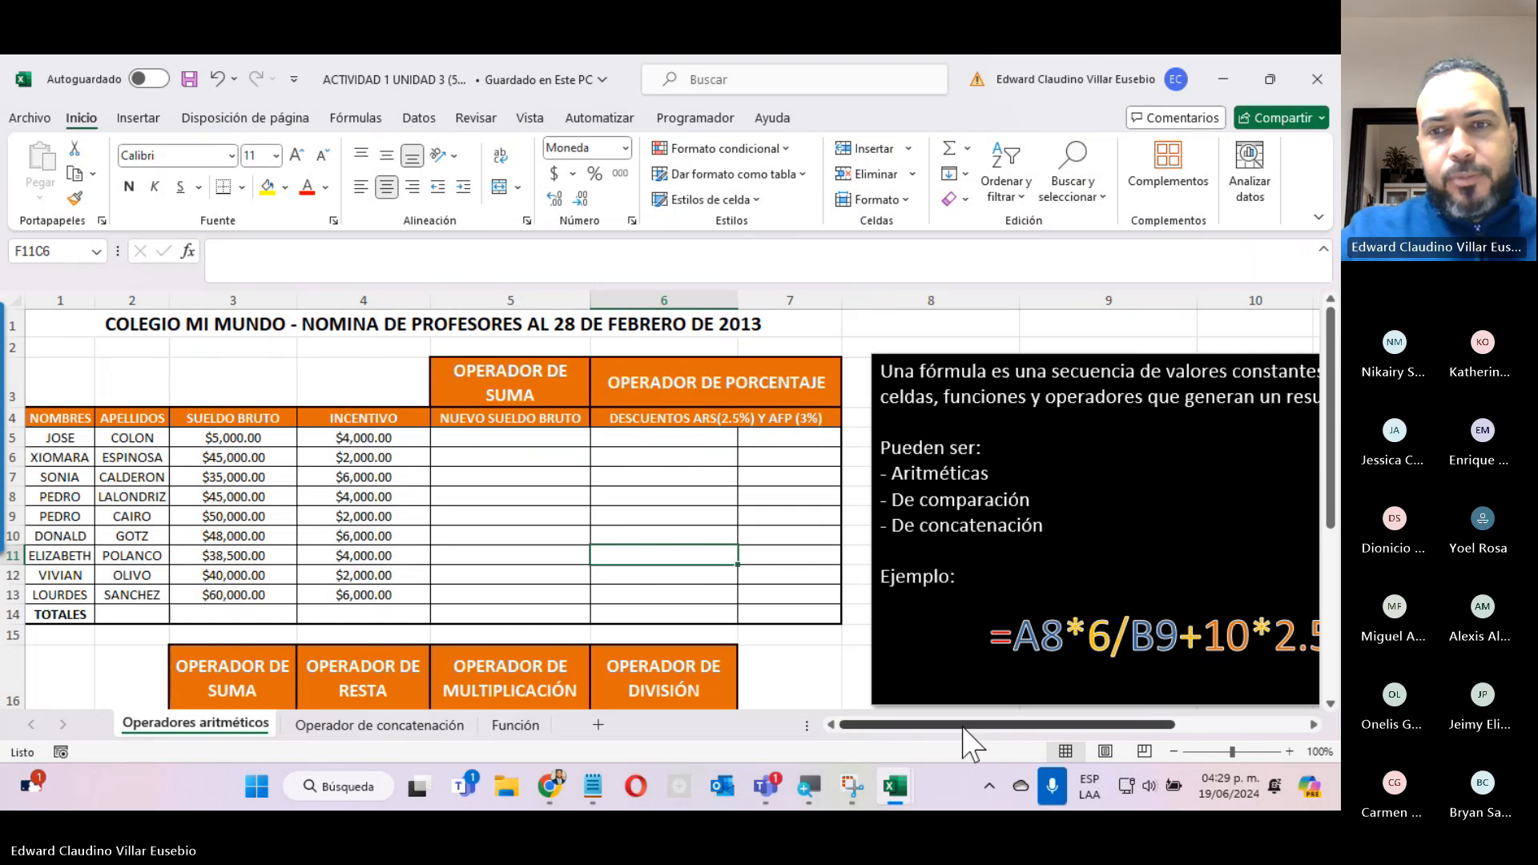
{"action": "left_click_drag", "start_coordinate": [964, 727], "coordinate": [1014, 721]}
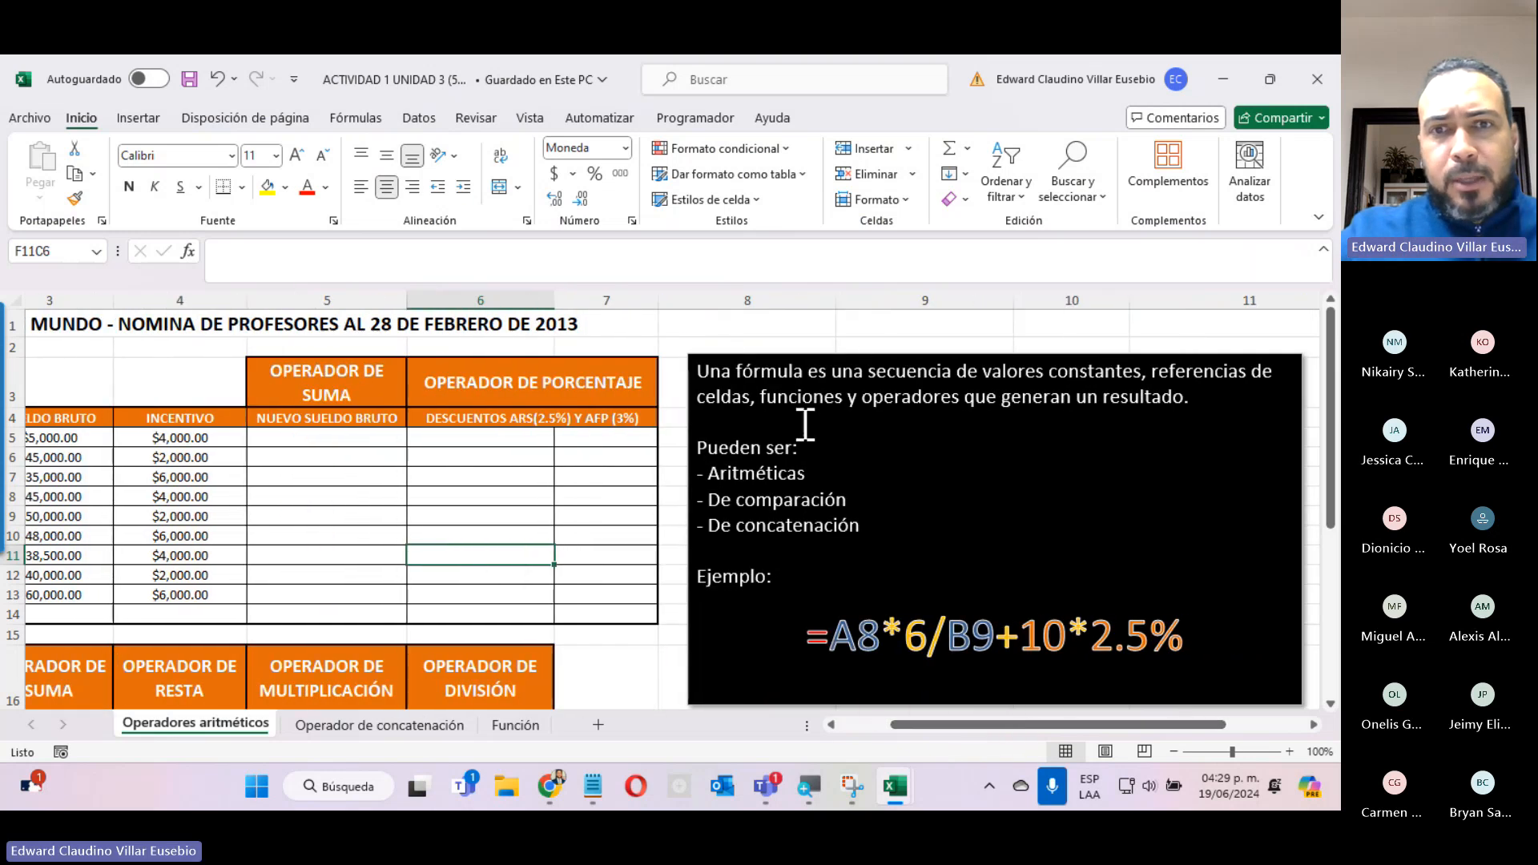
{"action": "left_click", "coordinate": [705, 354]}
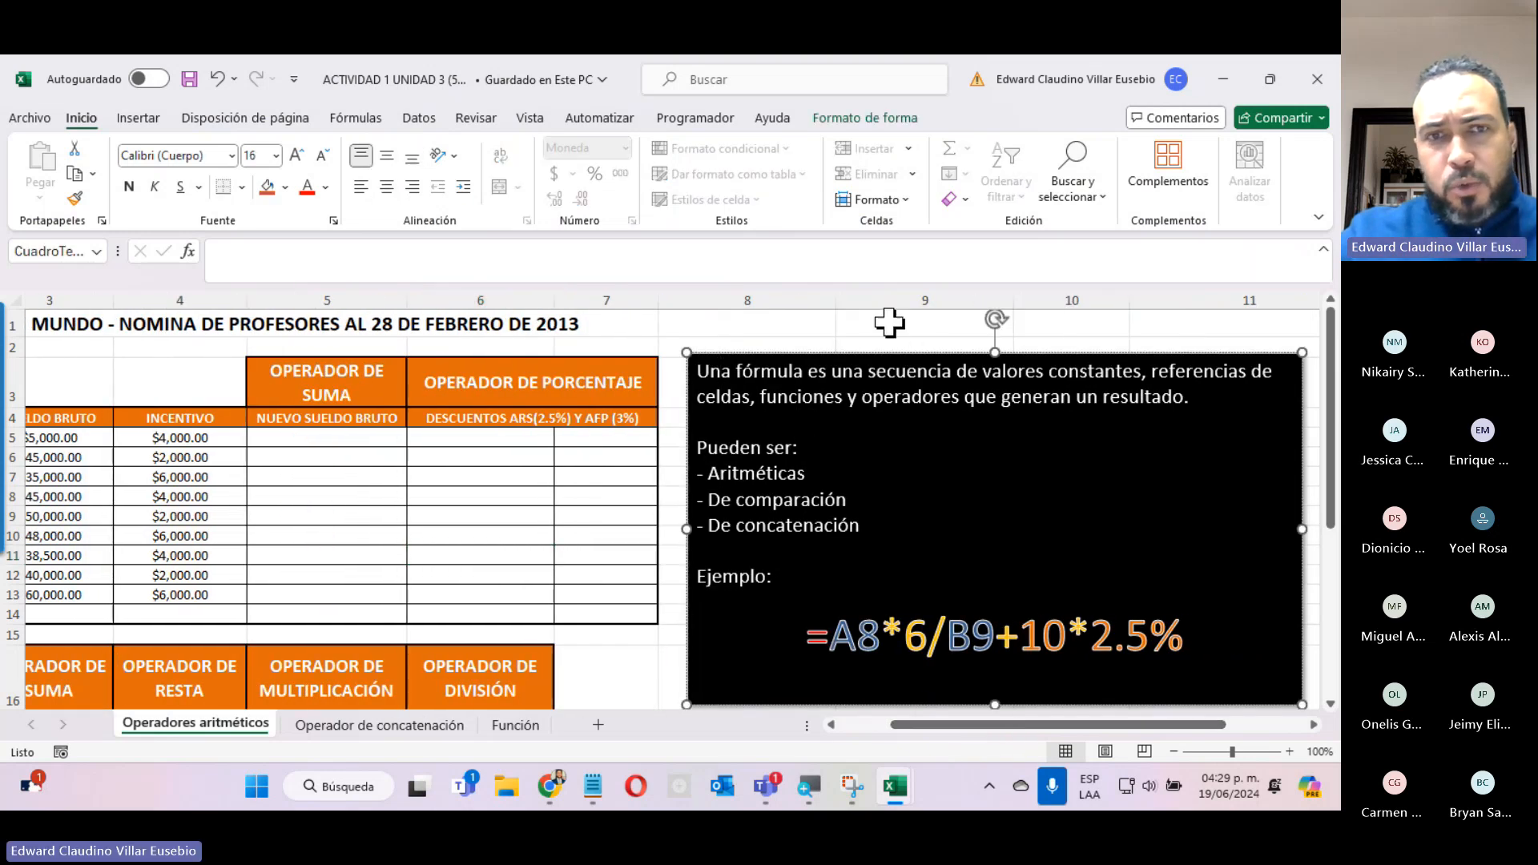
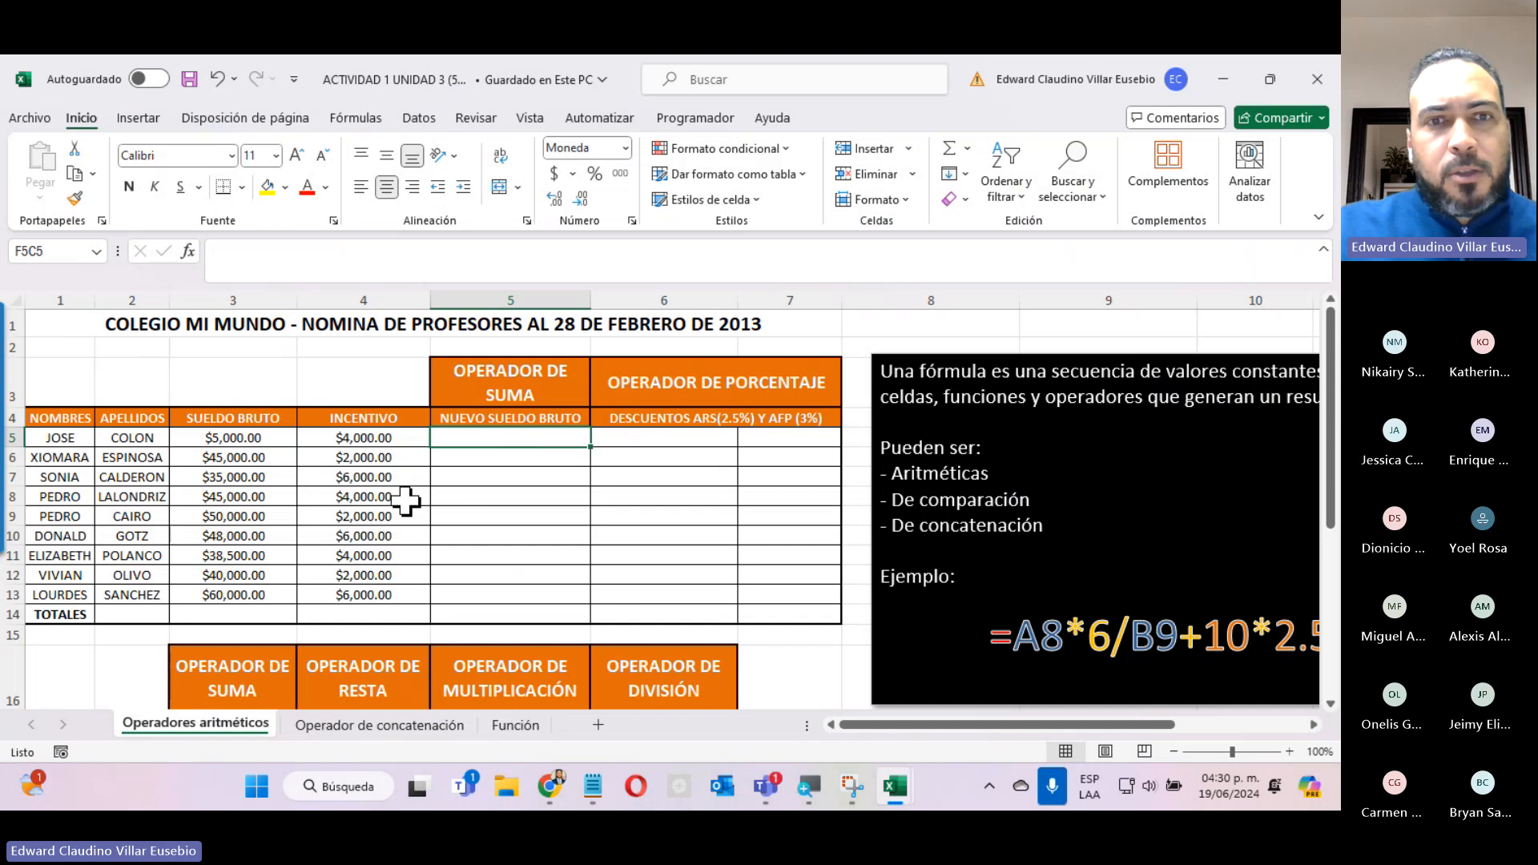
In the NUEVO SUELDO BRUTO cell of row 5, enter a formula adding that row's SUELDO BRUTO and INCENTIVO.
{"action": "type", "text": "="}
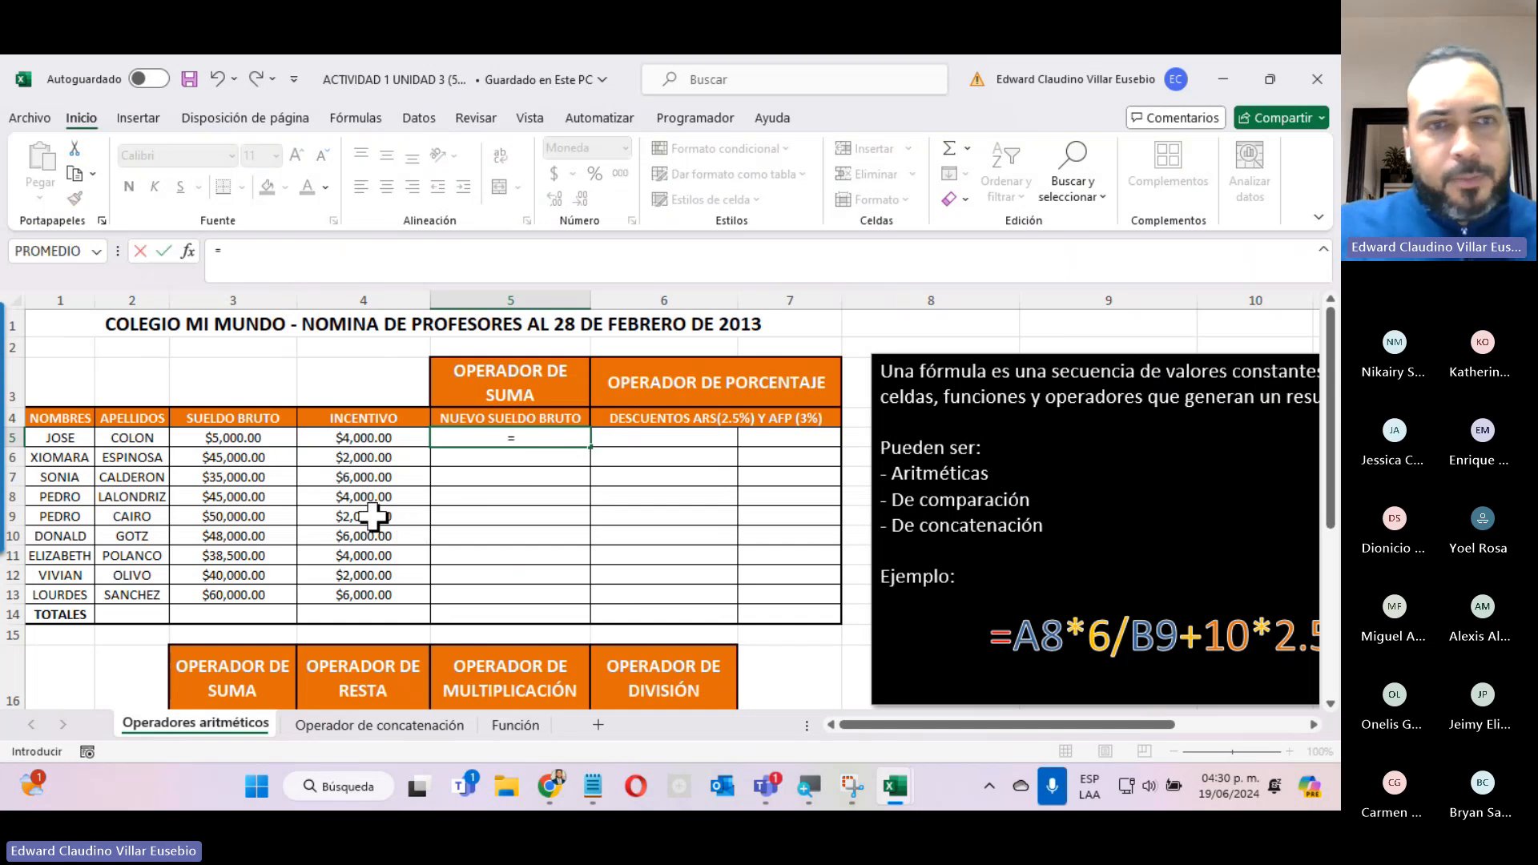
{"action": "left_click", "coordinate": [199, 438]}
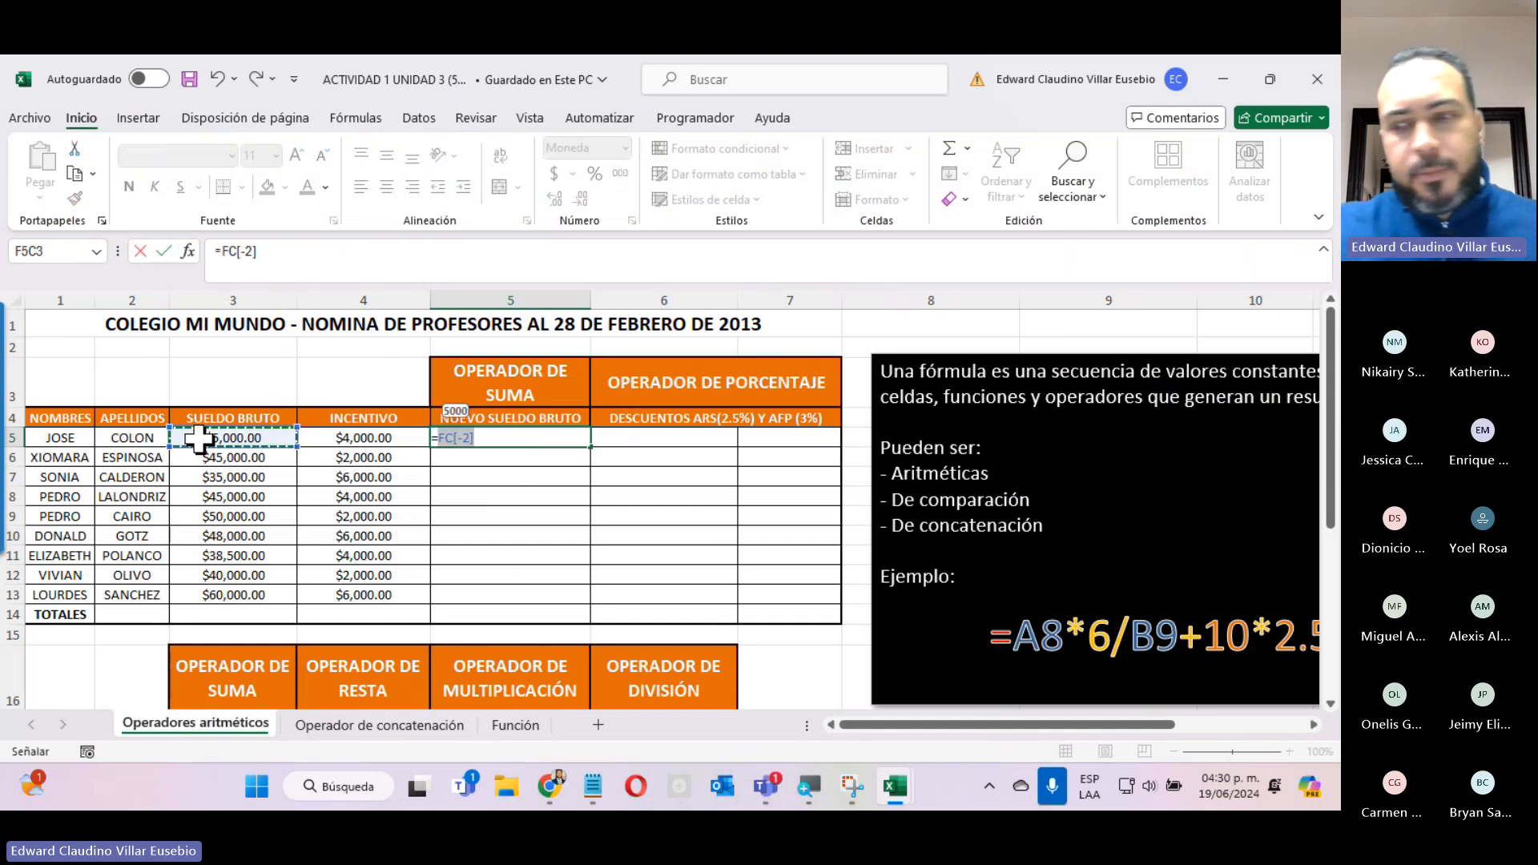
{"action": "type", "text": "+"}
{"action": "left_click", "coordinate": [321, 436]}
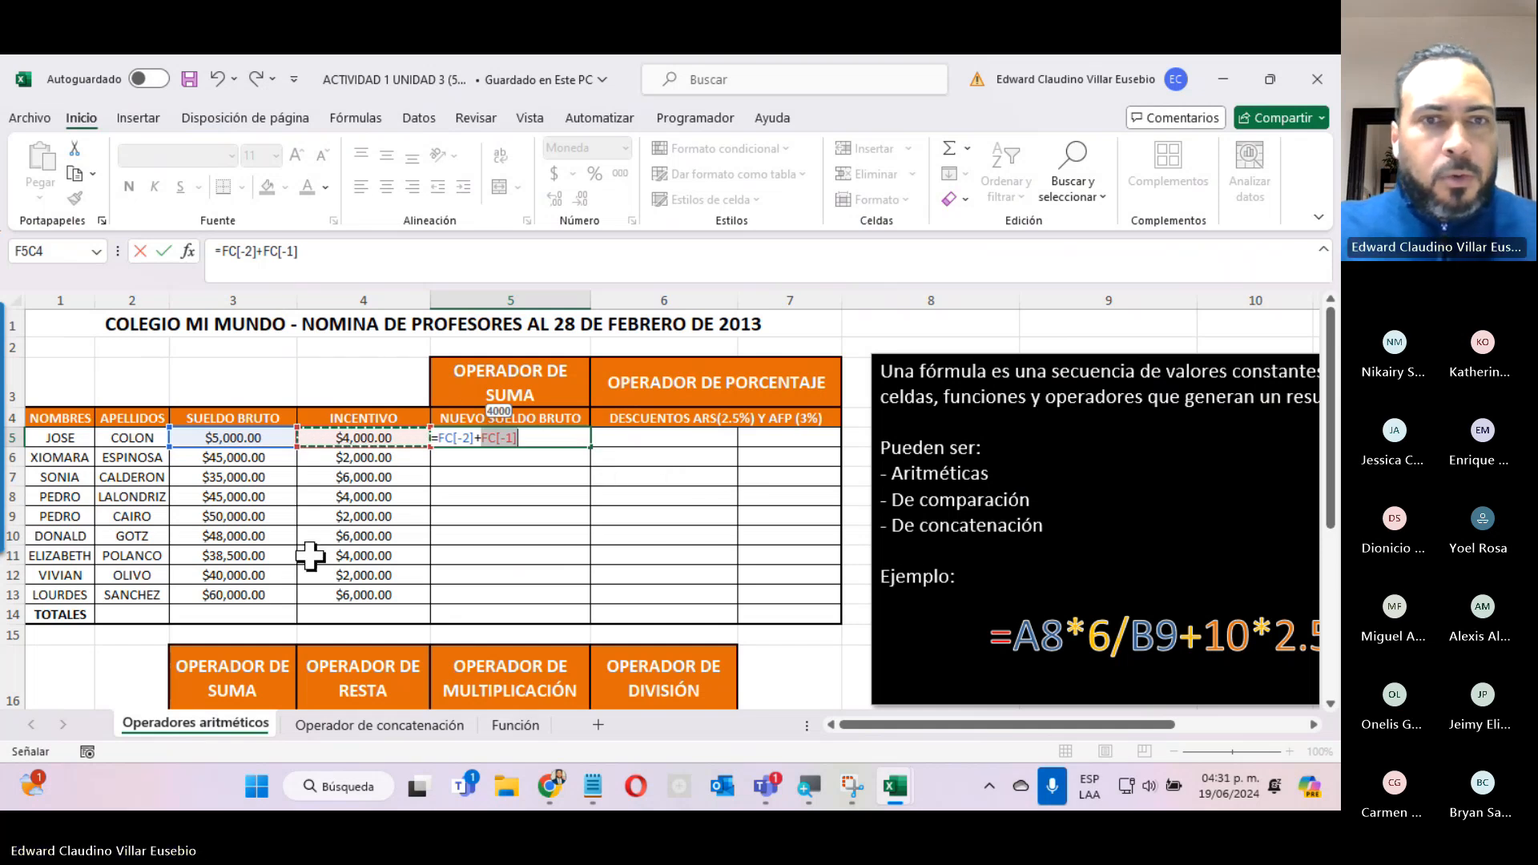
{"action": "key", "text": "Return"}
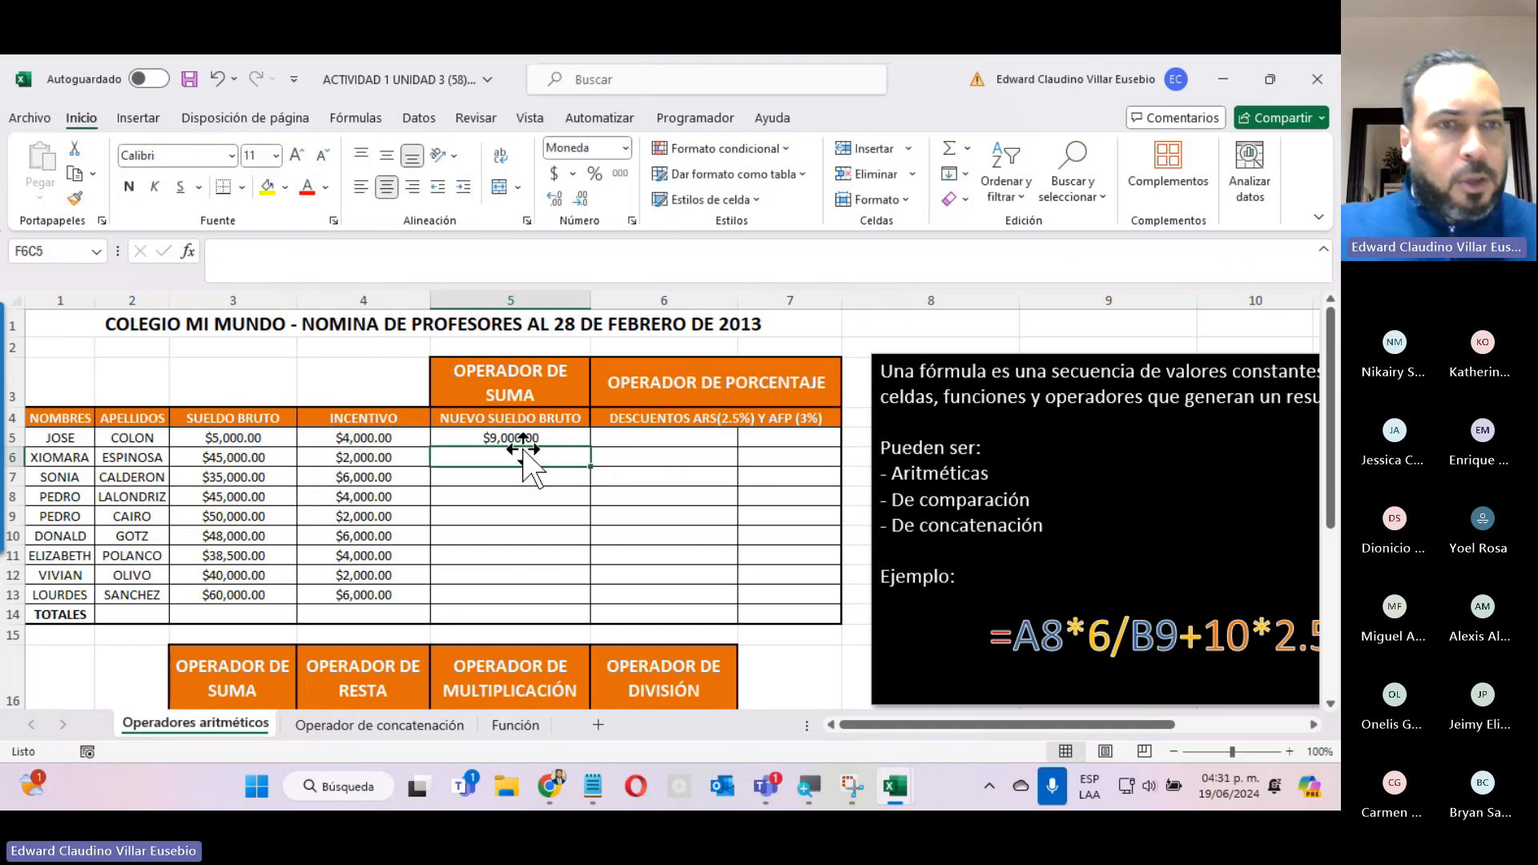
Set the row 5 INCENTIVO to 5,000 and copy the NUEVO SUELDO BRUTO formula down through row 13.
{"action": "left_click", "coordinate": [318, 438]}
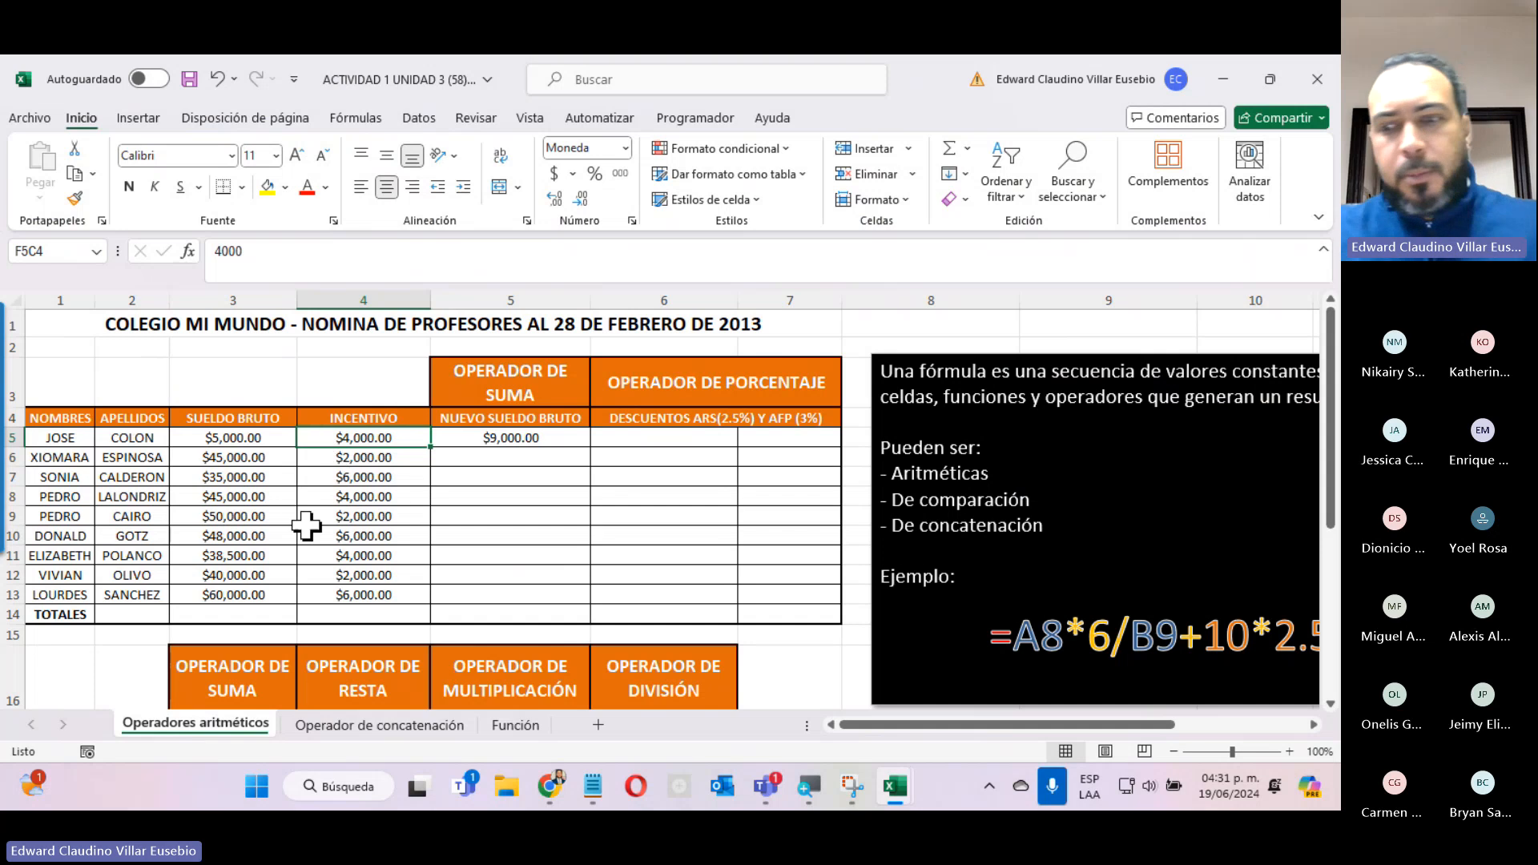
{"action": "type", "text": "5,"}
{"action": "type", "text": "000"}
{"action": "key", "text": "Return"}
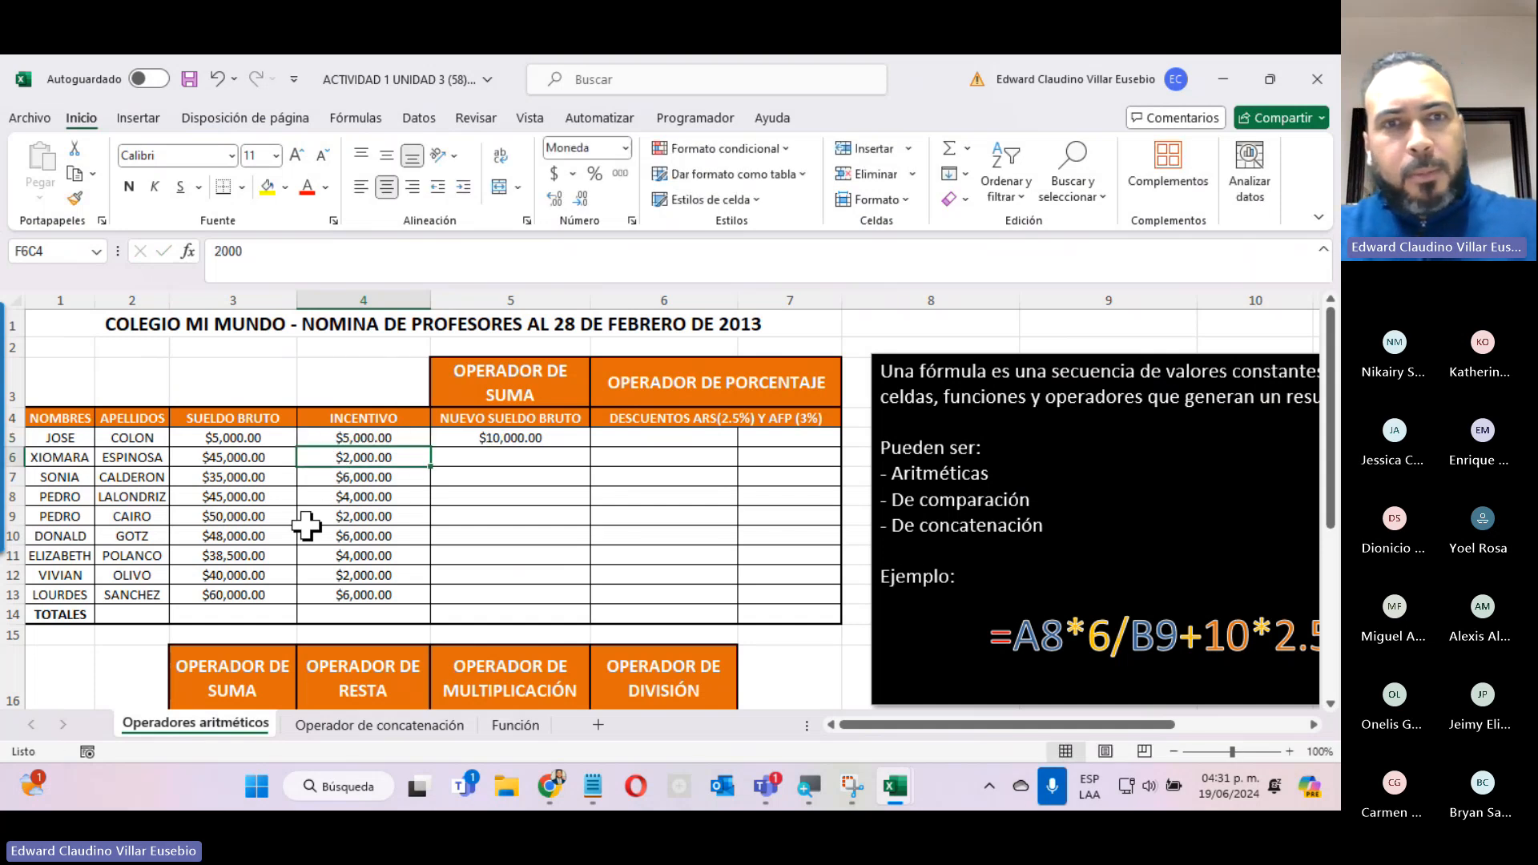
{"action": "left_click", "coordinate": [507, 438]}
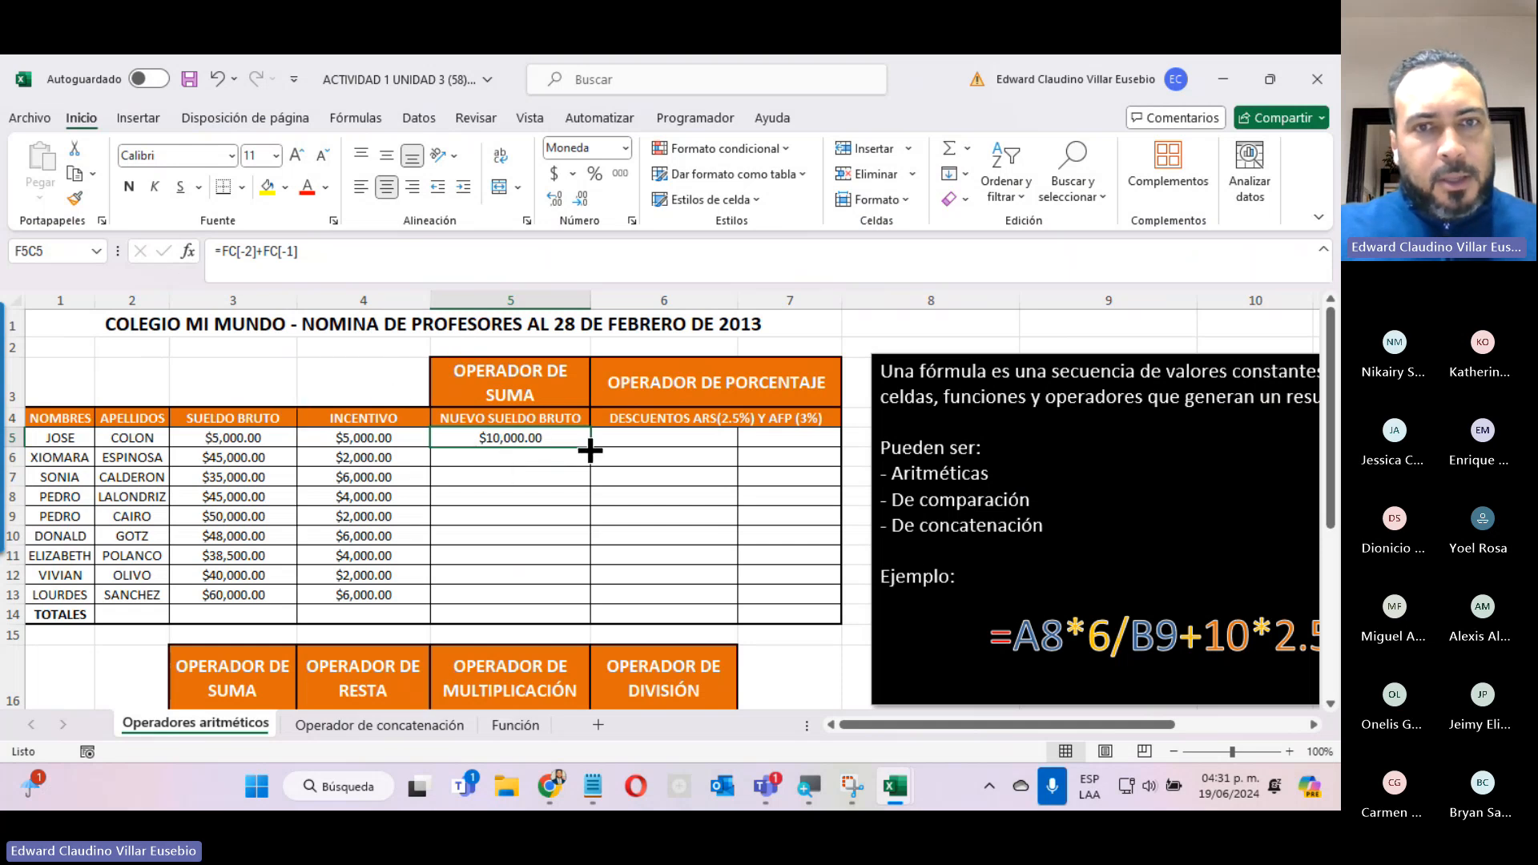
{"action": "left_click_drag", "start_coordinate": [590, 446], "coordinate": [577, 594]}
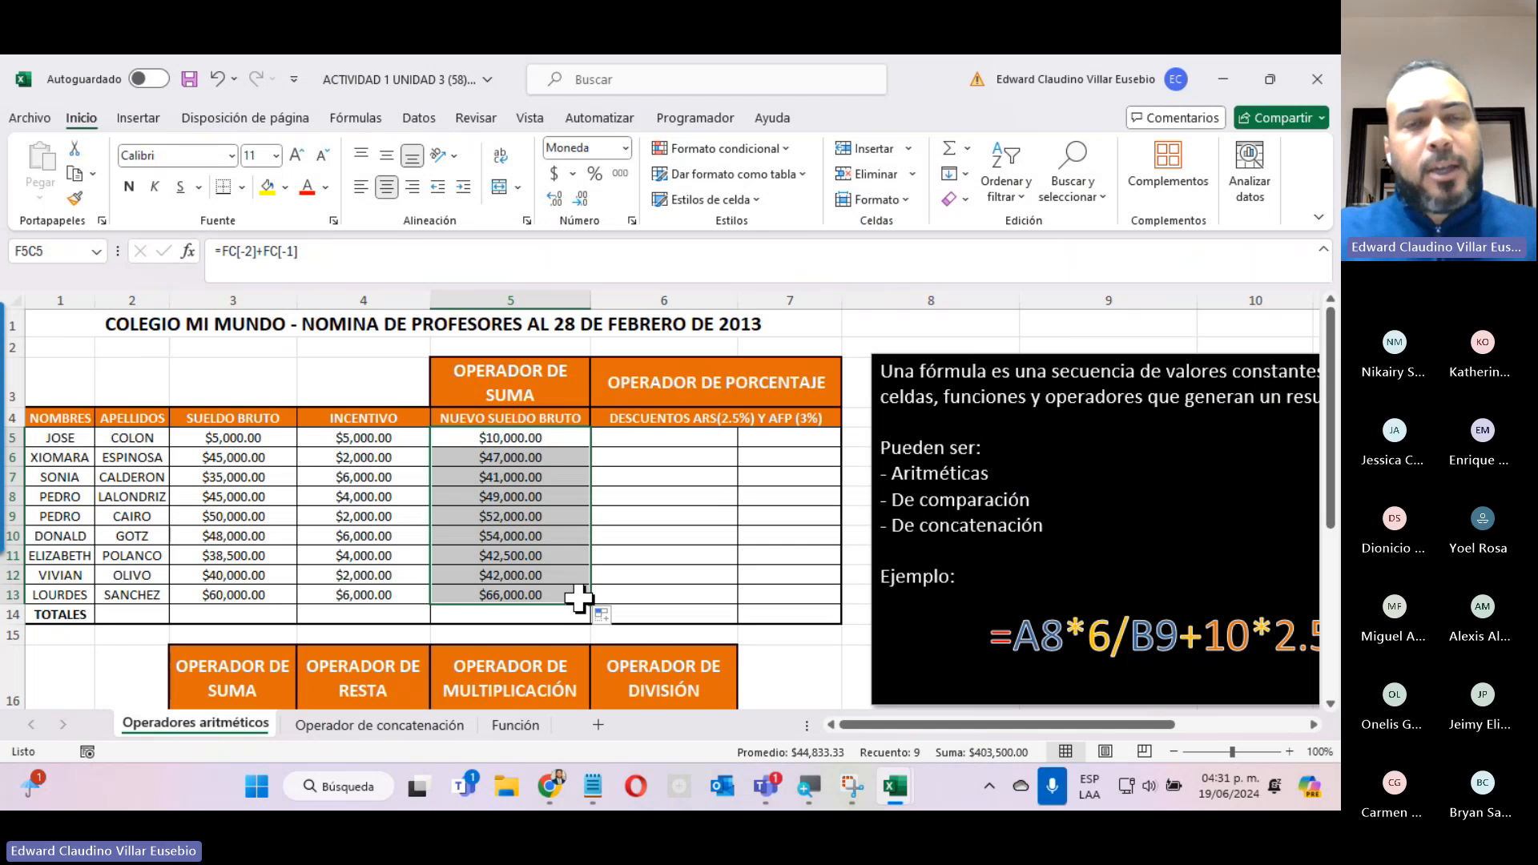
Inspect the cell references of the copied NUEVO SUELDO BRUTO formulas in rows 6, 10, 12 and 13.
{"action": "double_click", "coordinate": [504, 457]}
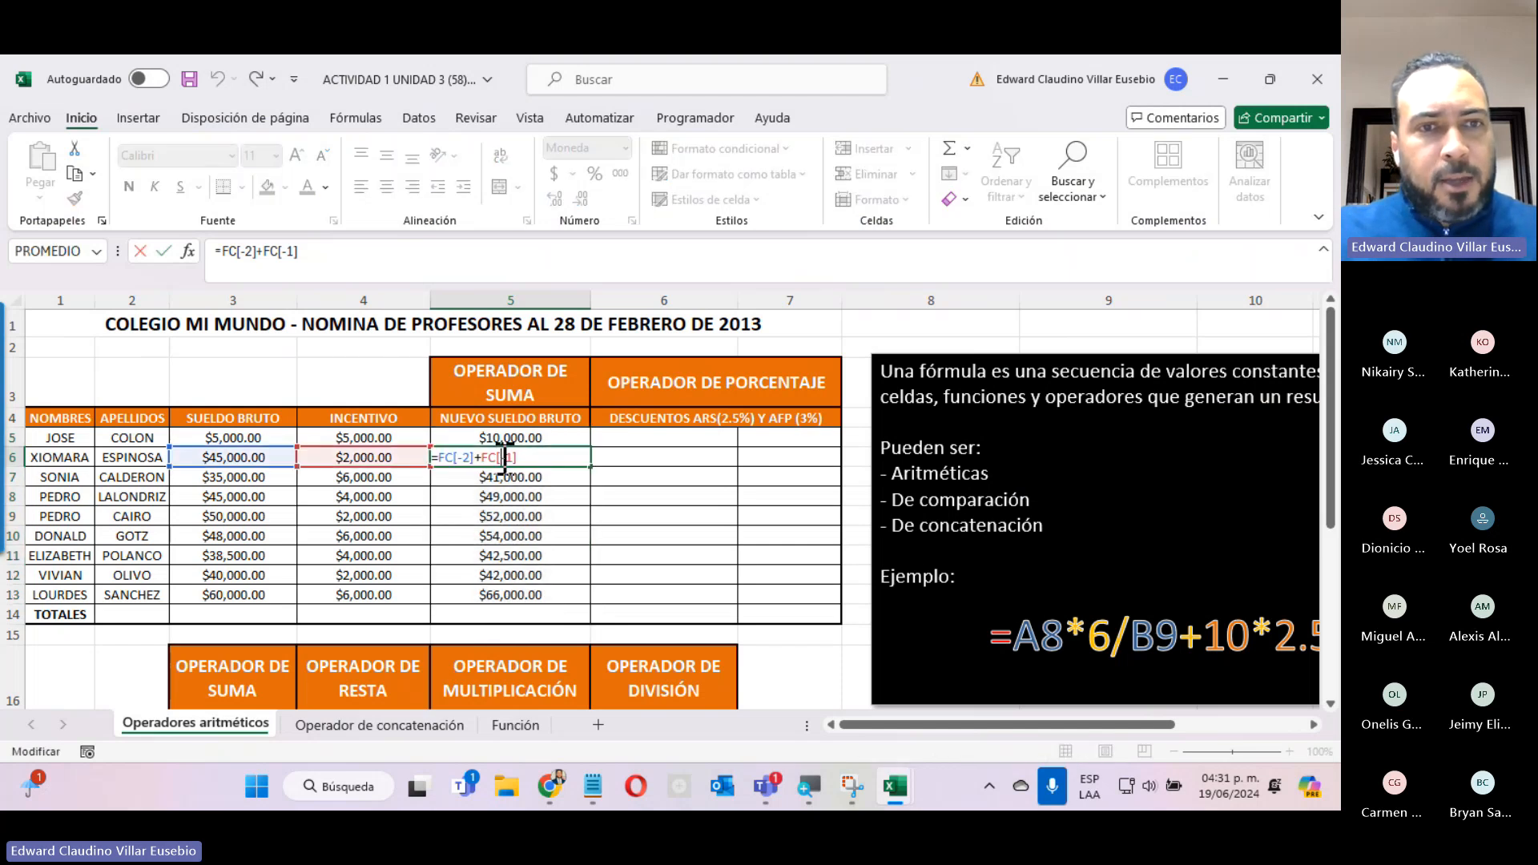
{"action": "key", "text": "Escape"}
{"action": "double_click", "coordinate": [477, 537]}
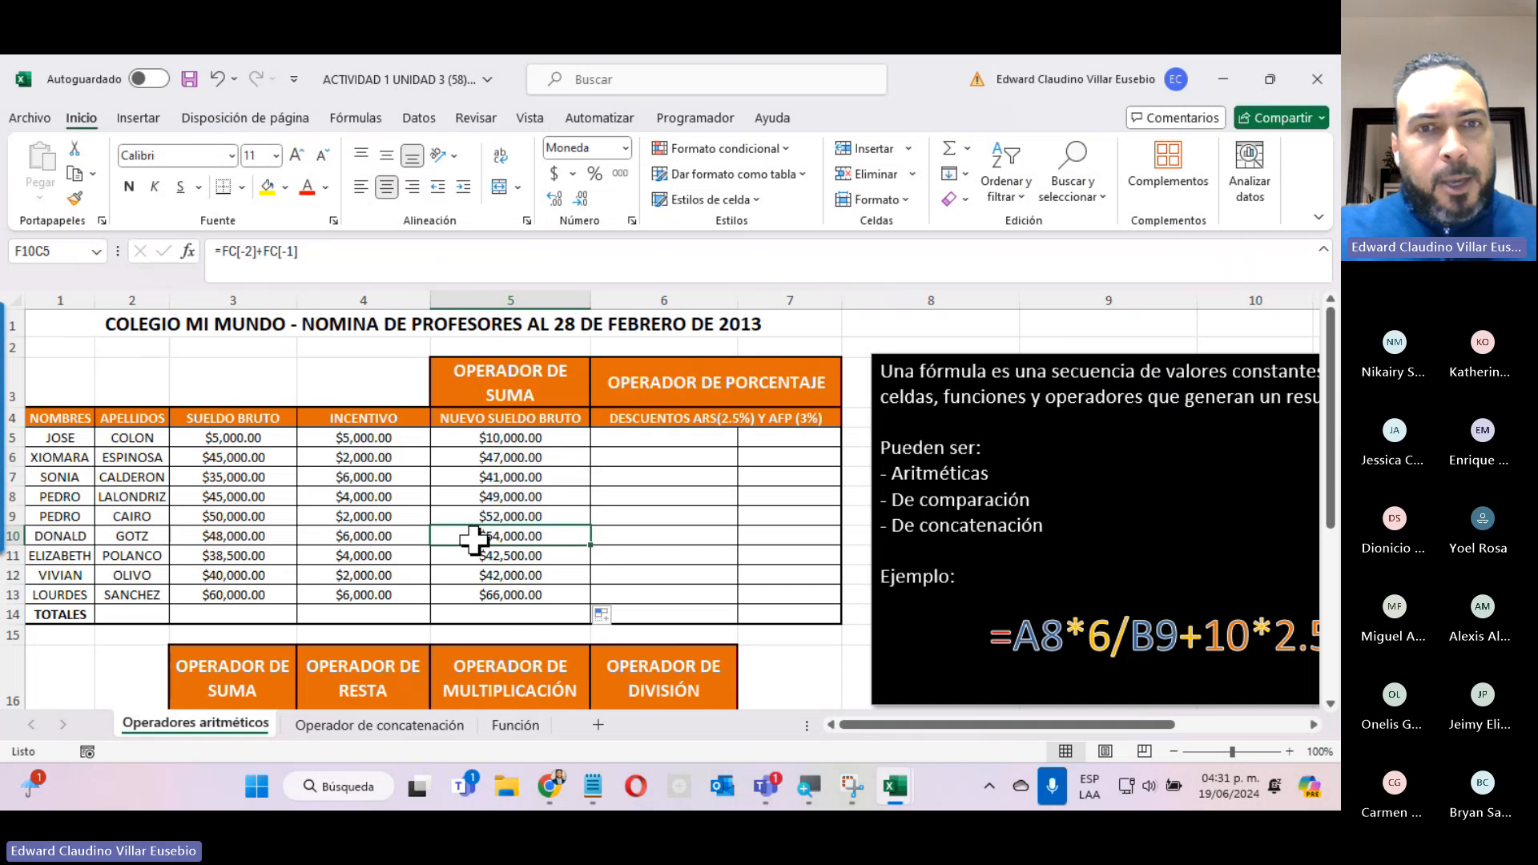
{"action": "key", "text": "Escape"}
{"action": "double_click", "coordinate": [486, 575]}
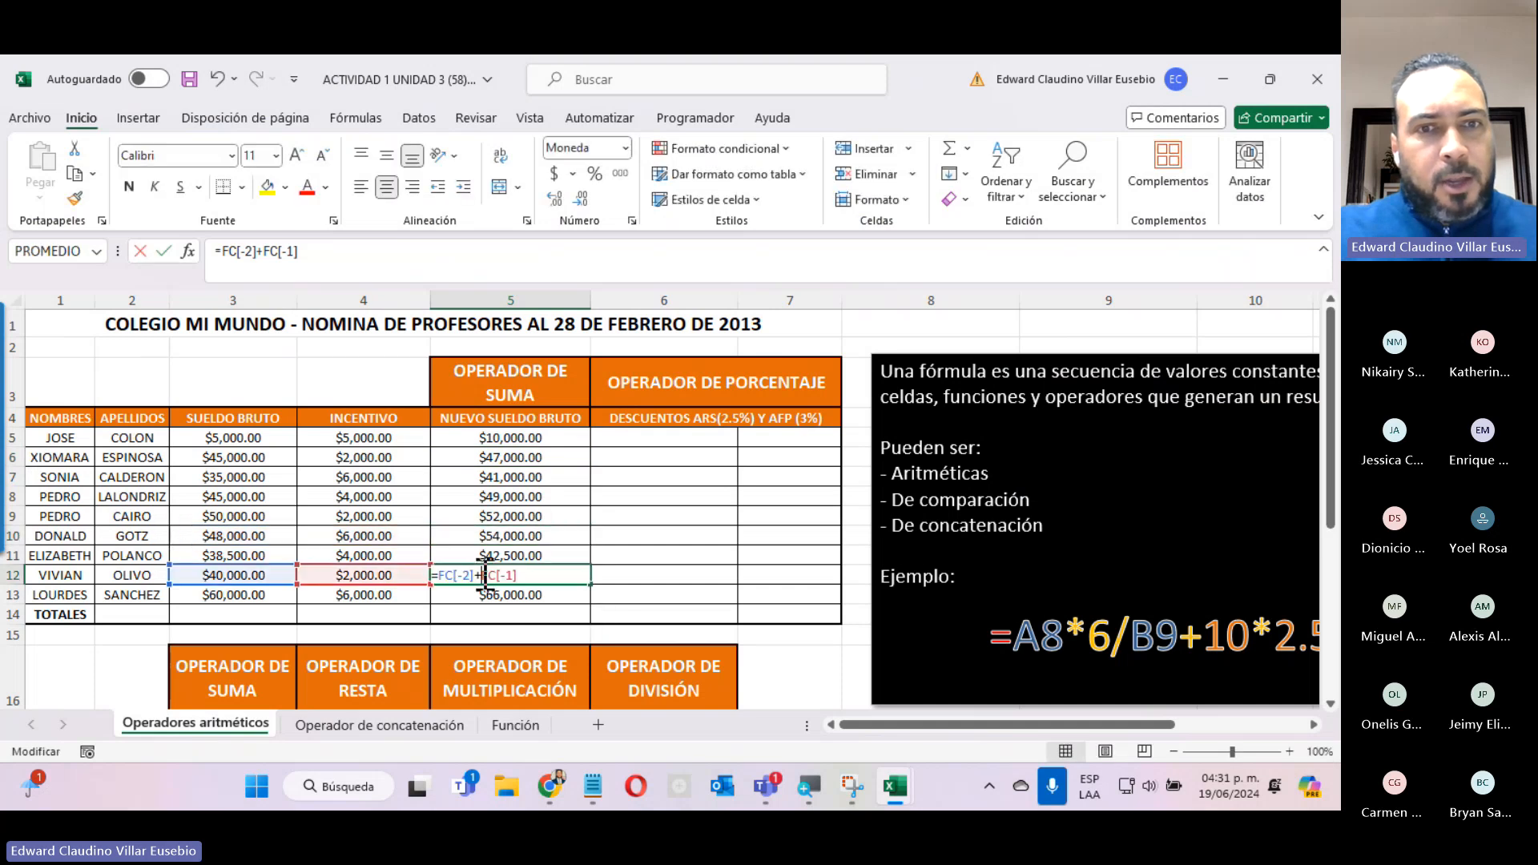
{"action": "key", "text": "Escape"}
{"action": "double_click", "coordinate": [485, 595]}
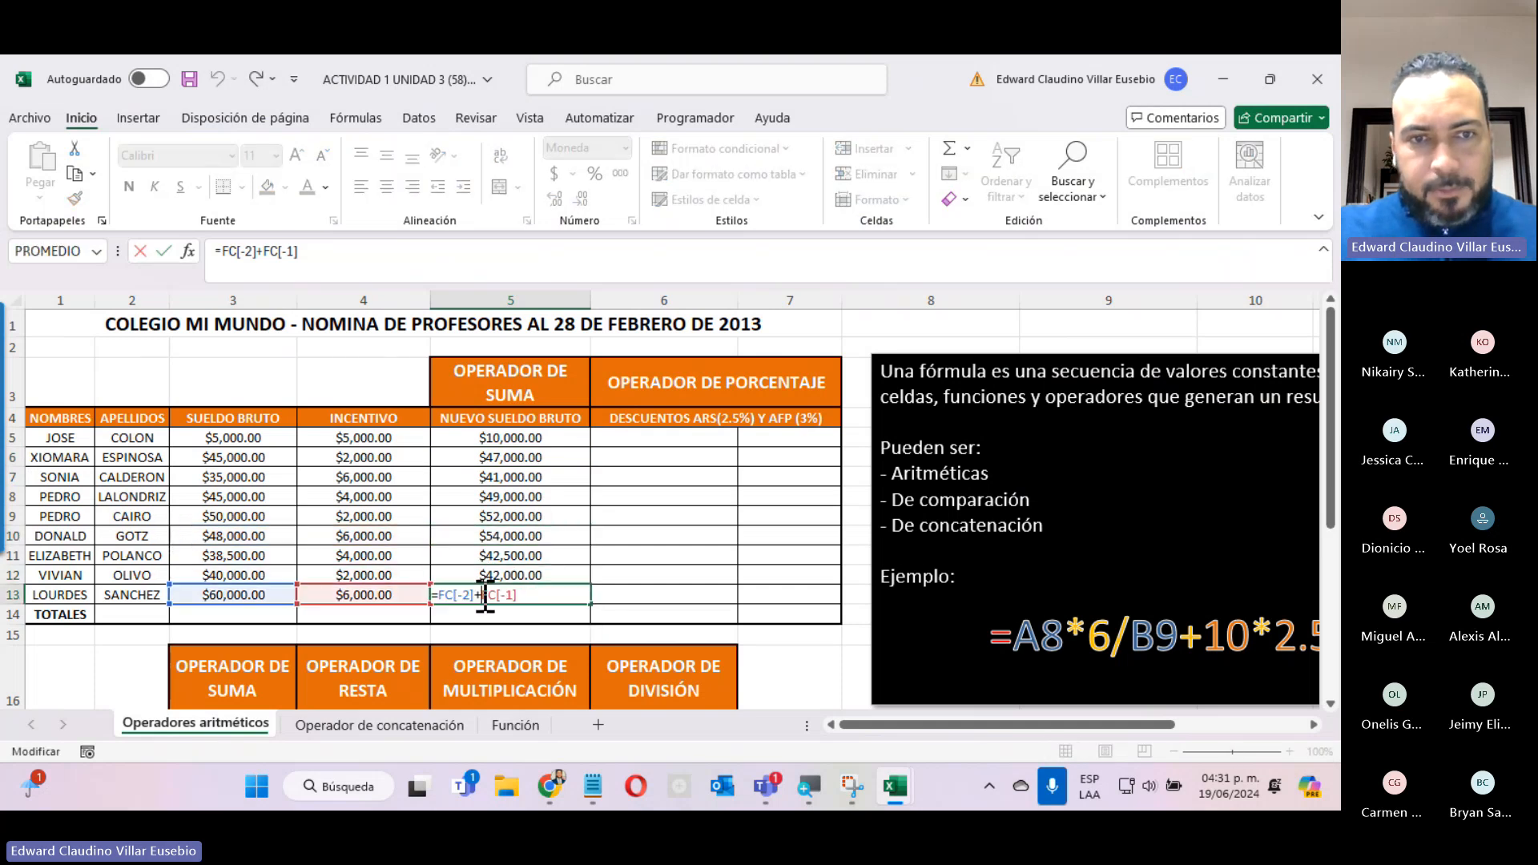
{"action": "key", "text": "Escape"}
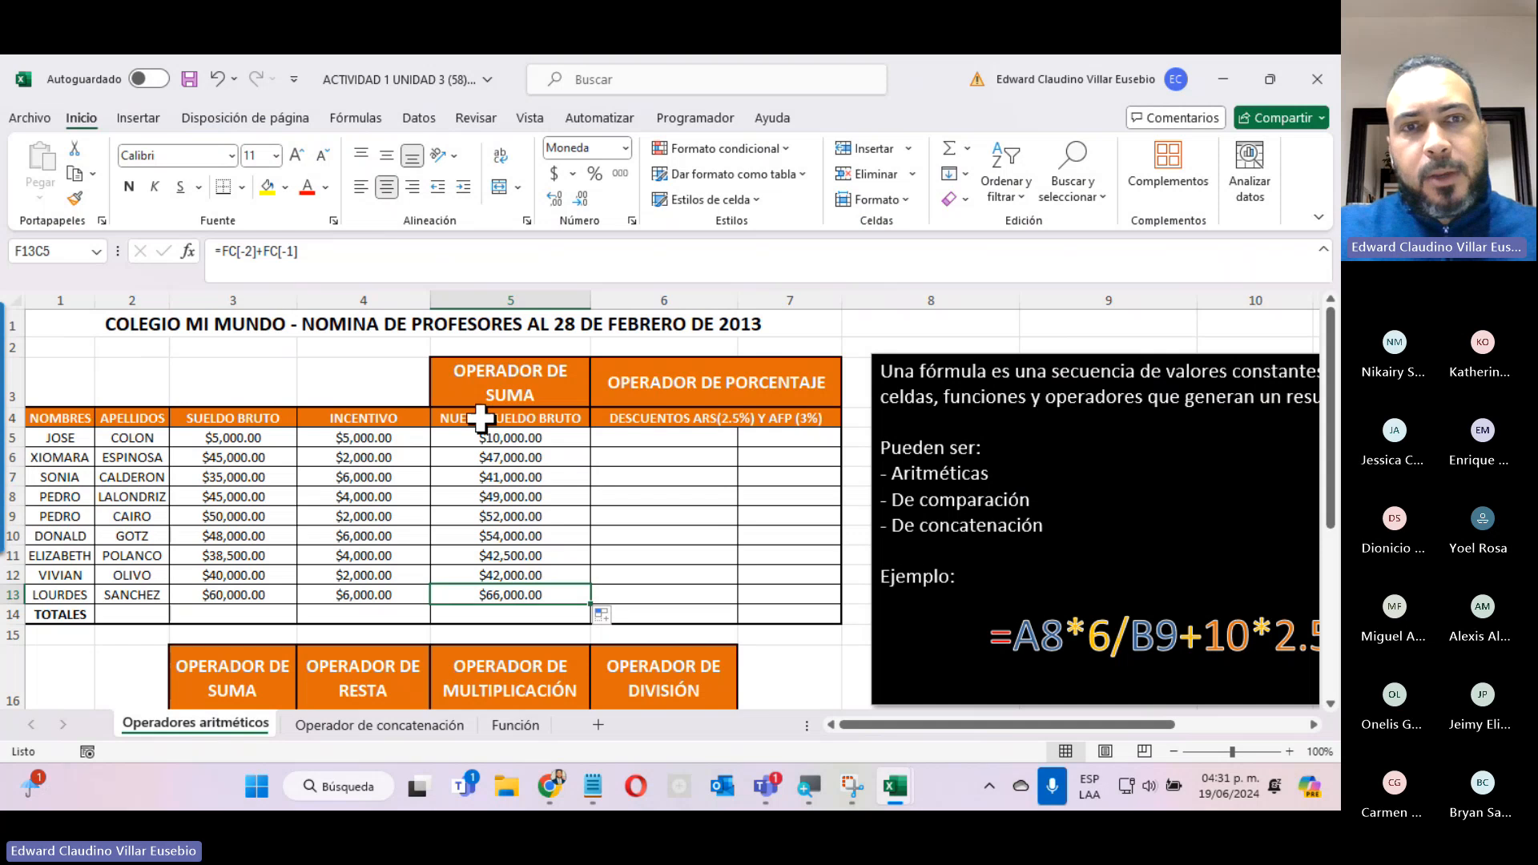
In row 5 of the ARS discount column, enter a formula multiplying NUEVO SUELDO BRUTO by 2.5%.
{"action": "left_click", "coordinate": [619, 441]}
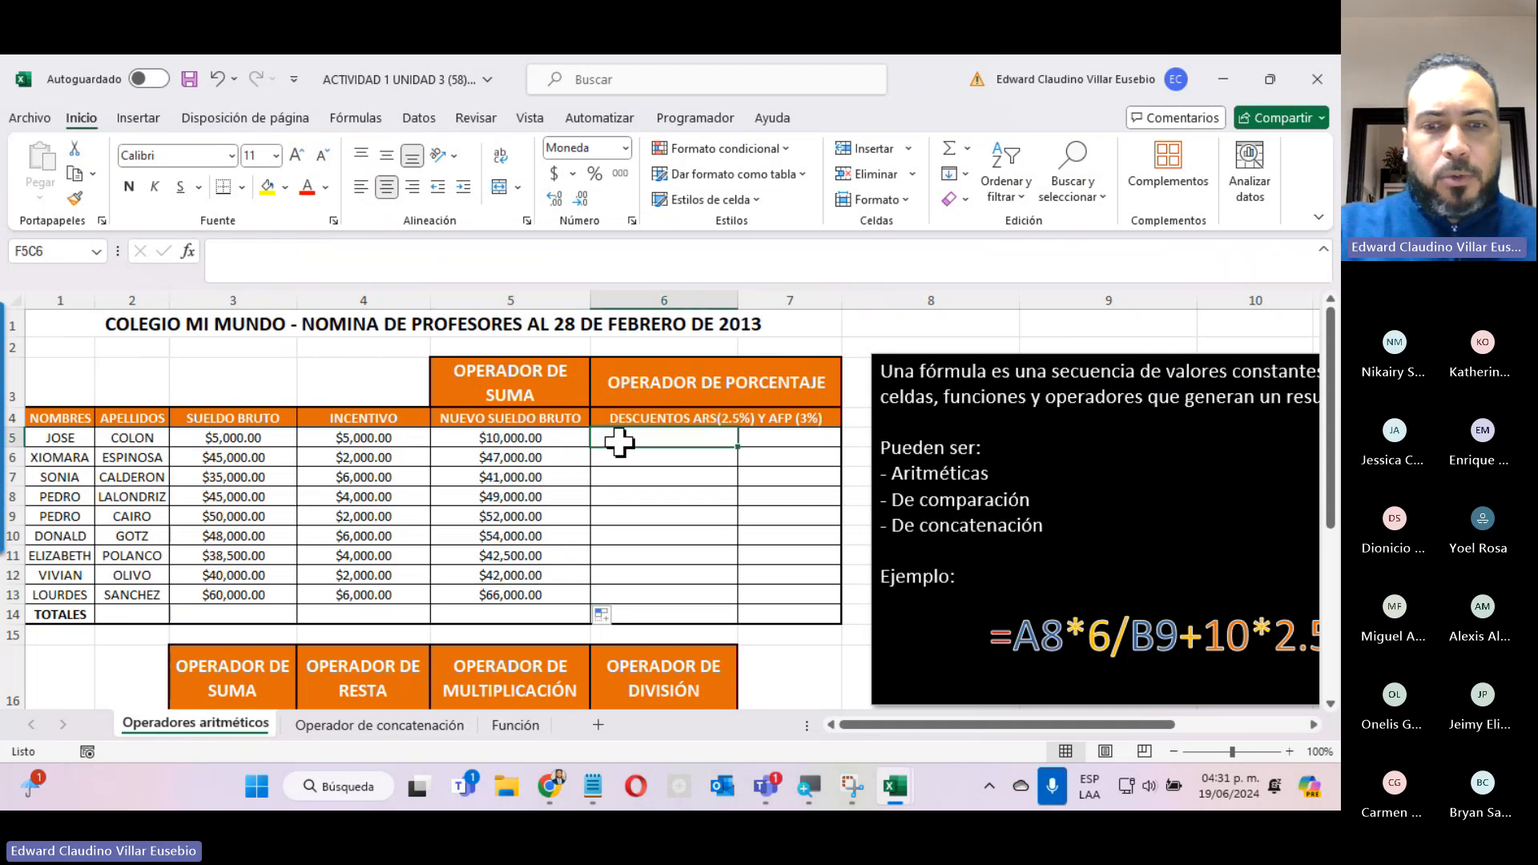
{"action": "type", "text": "="}
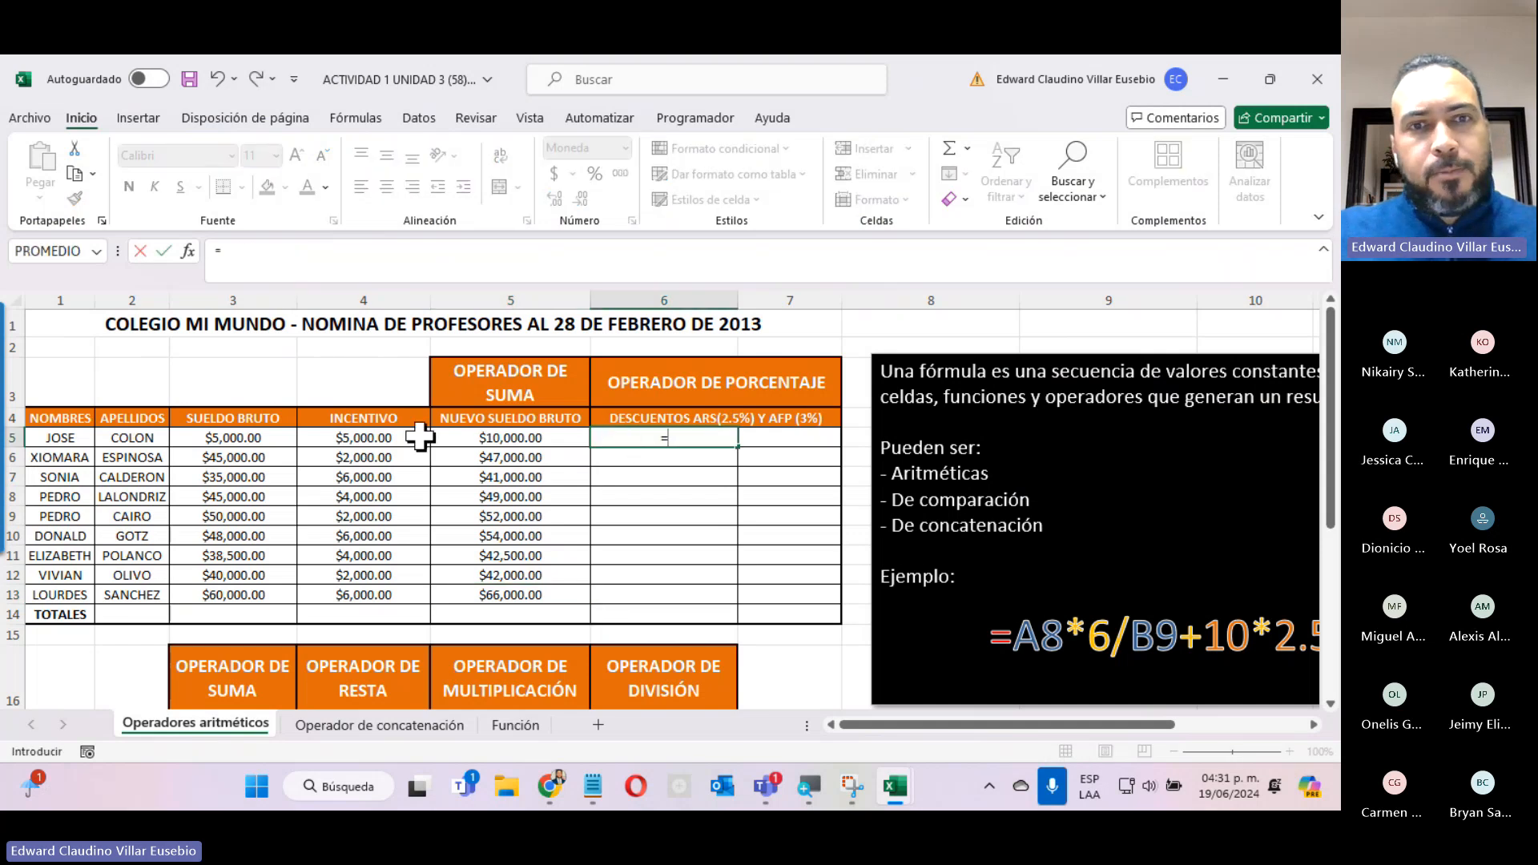
{"action": "left_click", "coordinate": [463, 437]}
{"action": "type", "text": "*2.5%"}
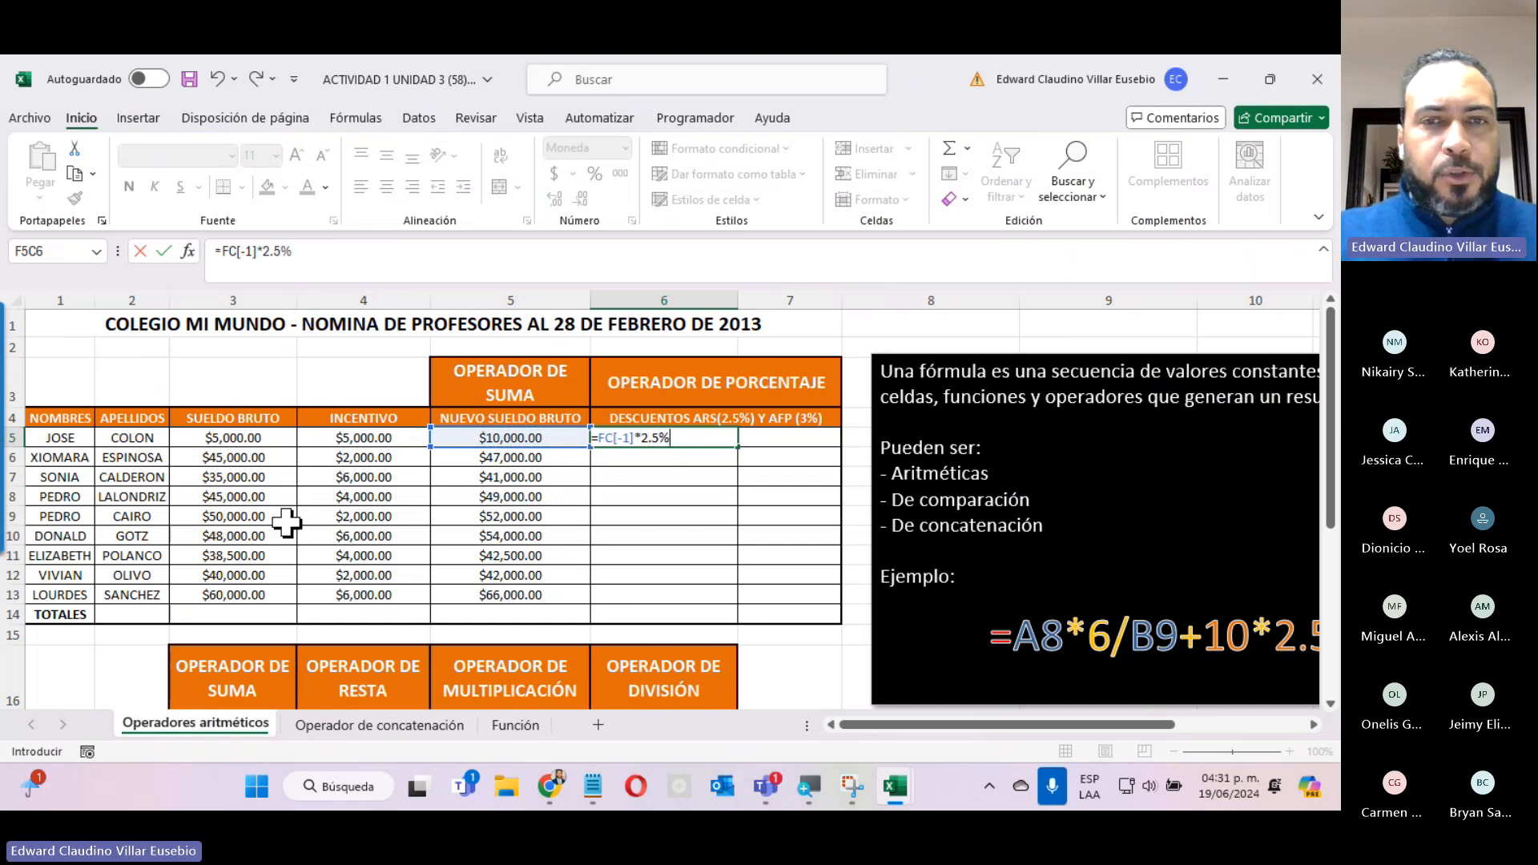
{"action": "key", "text": "Return"}
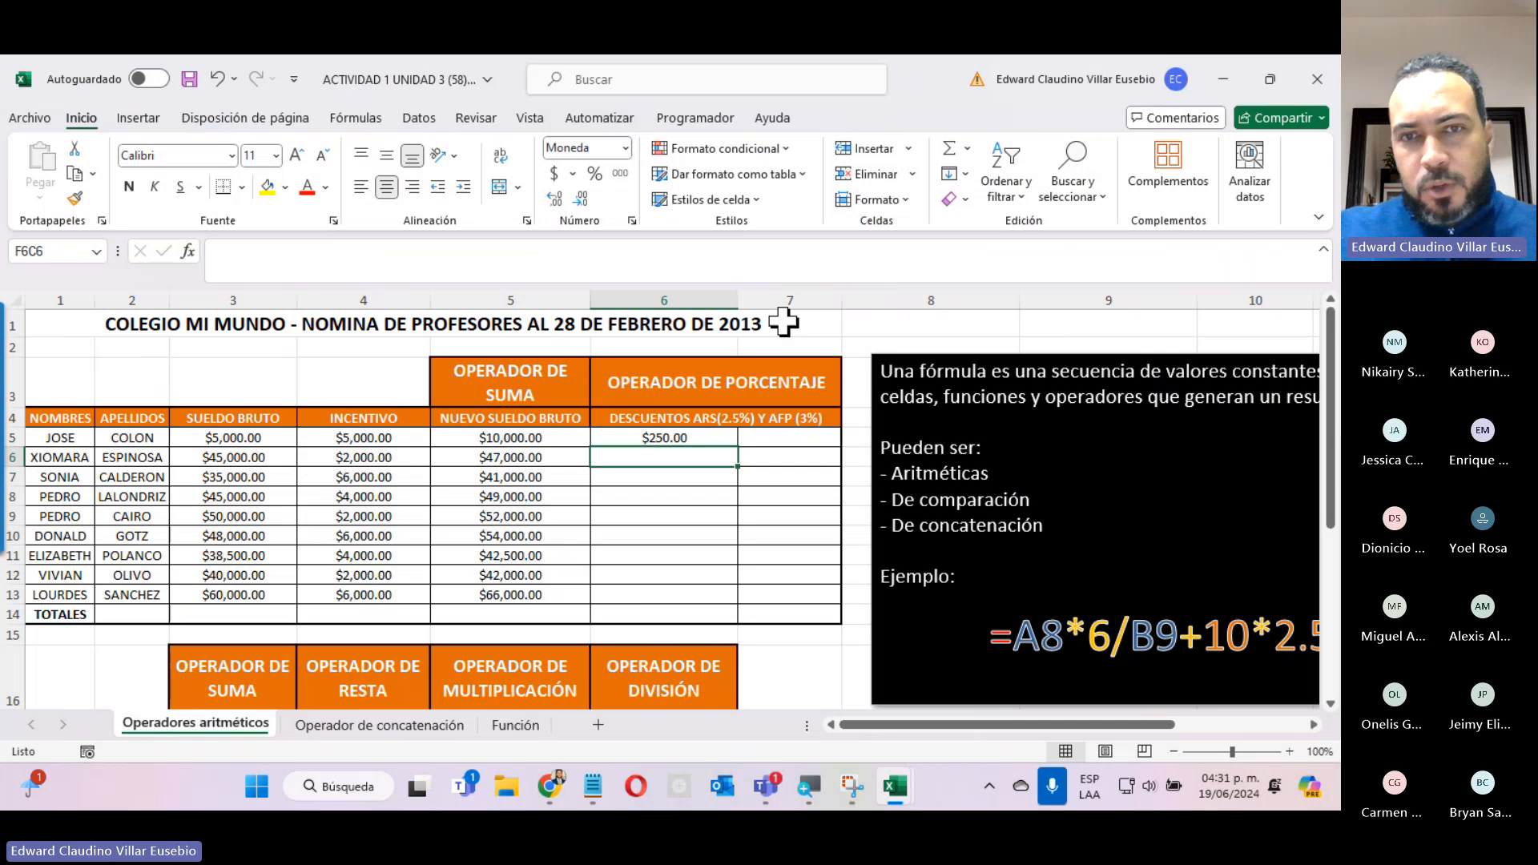
Fill the 2.5% ARS discount formula down the column and clear its copy from the TOTALES row.
{"action": "left_click", "coordinate": [703, 433]}
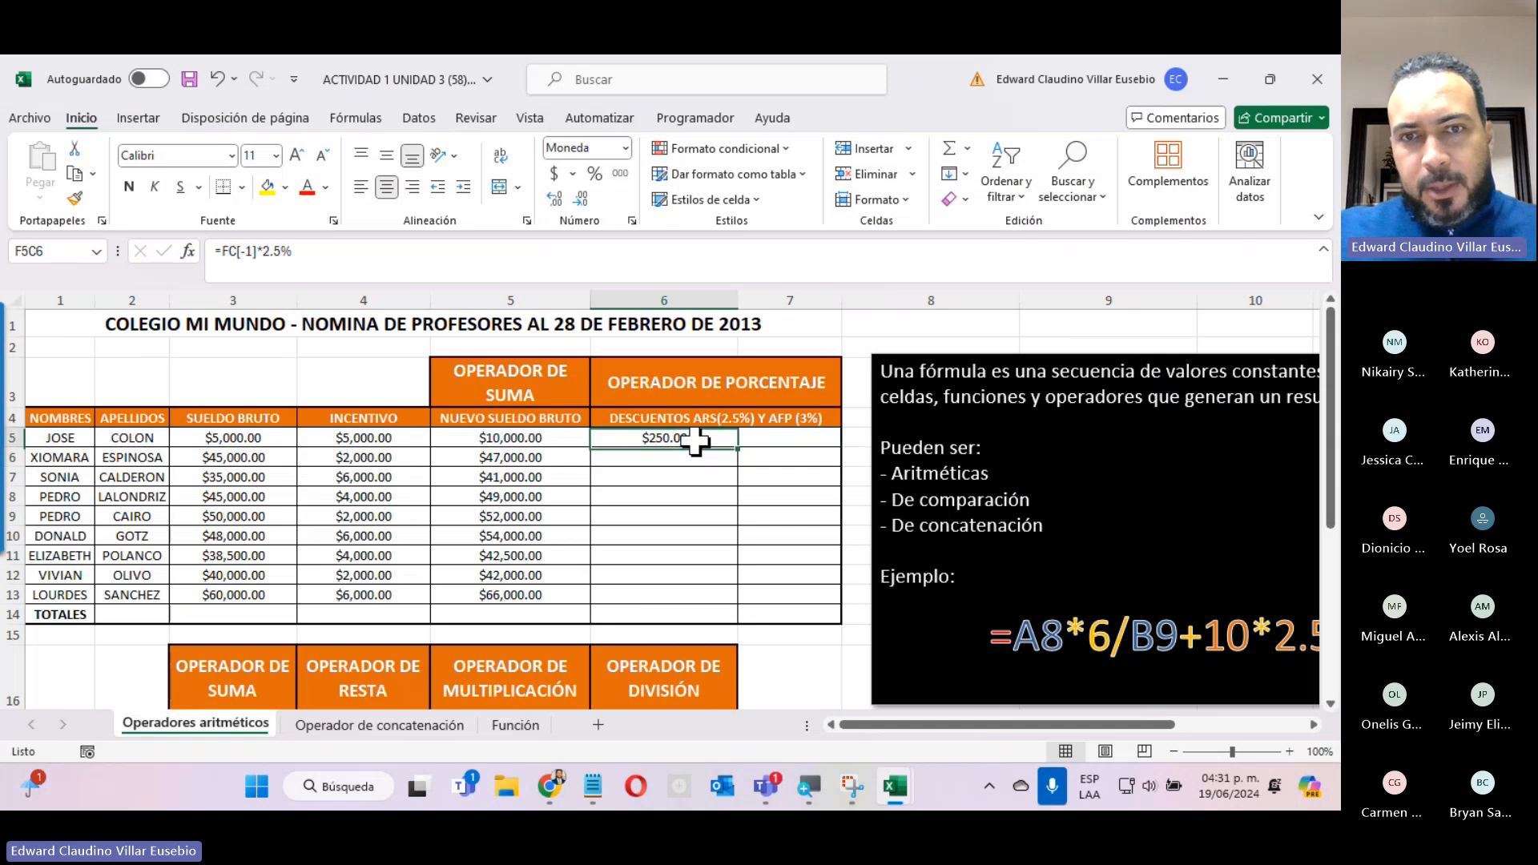
{"action": "double_click", "coordinate": [738, 446]}
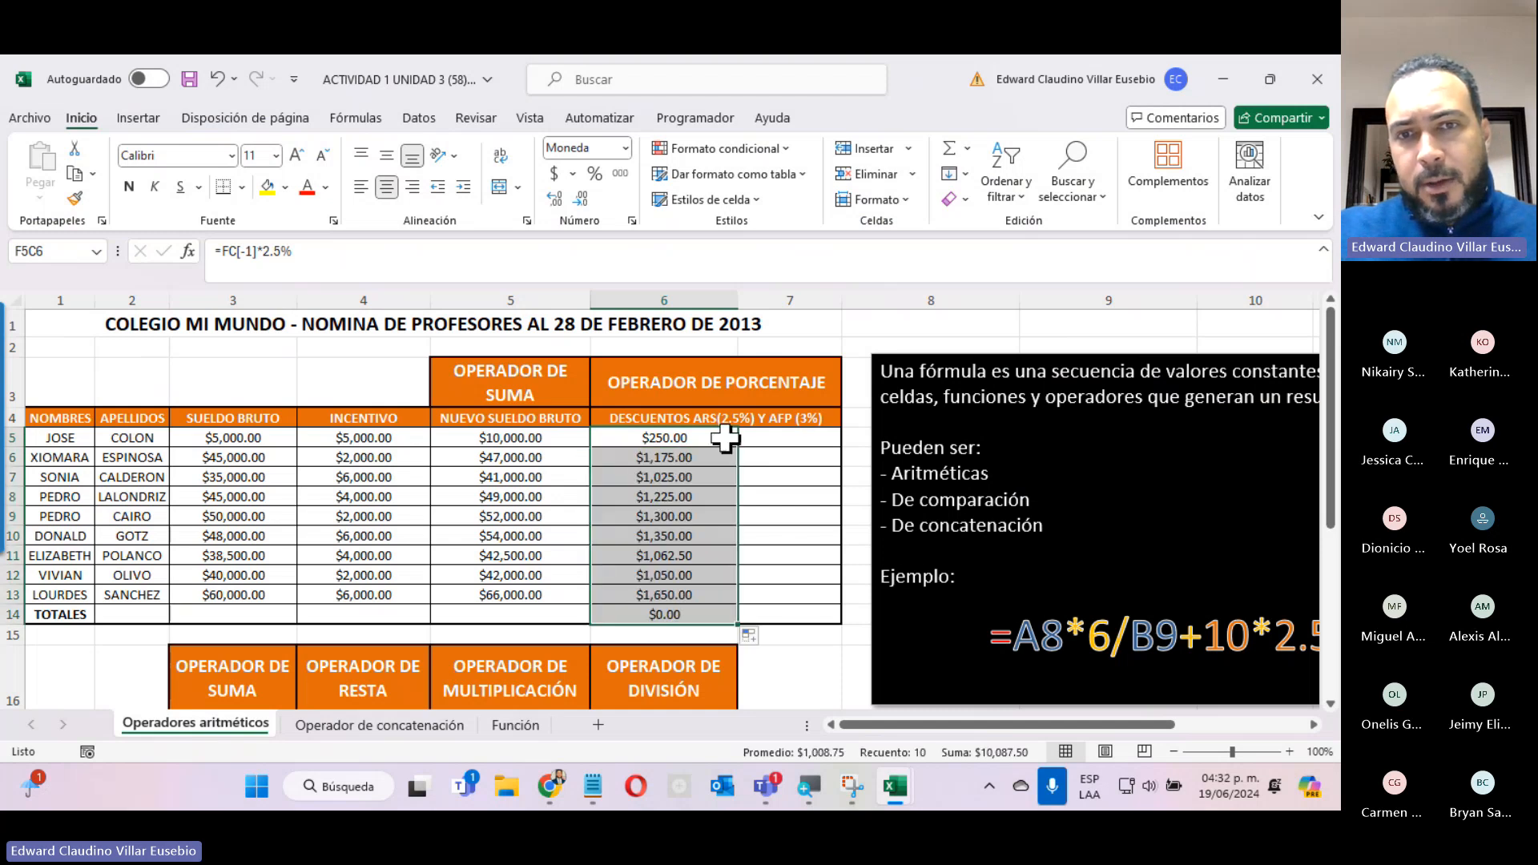
{"action": "left_click", "coordinate": [636, 615]}
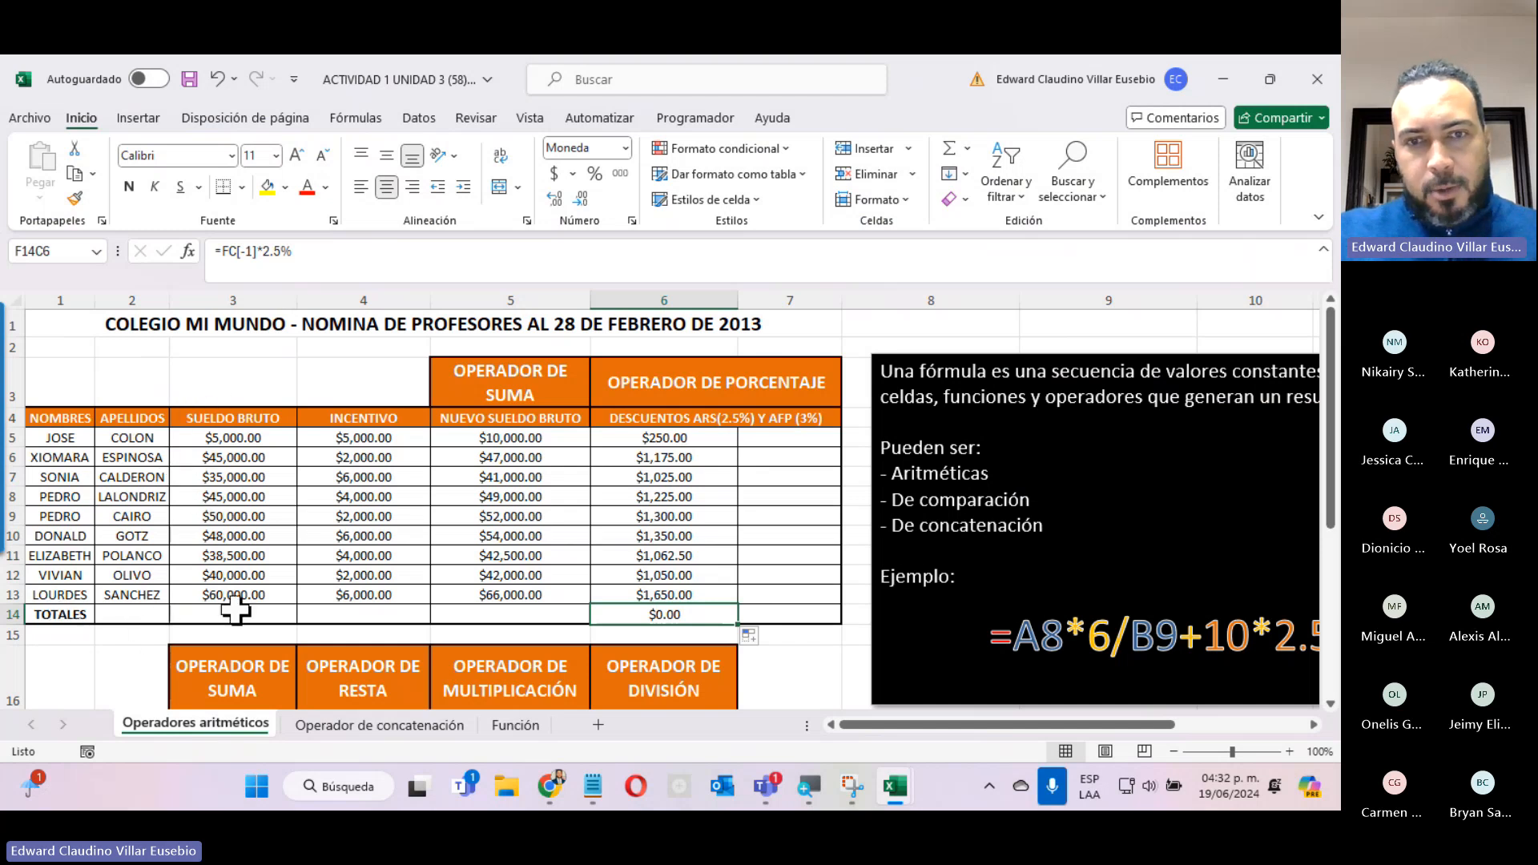
{"action": "key", "text": "Delete"}
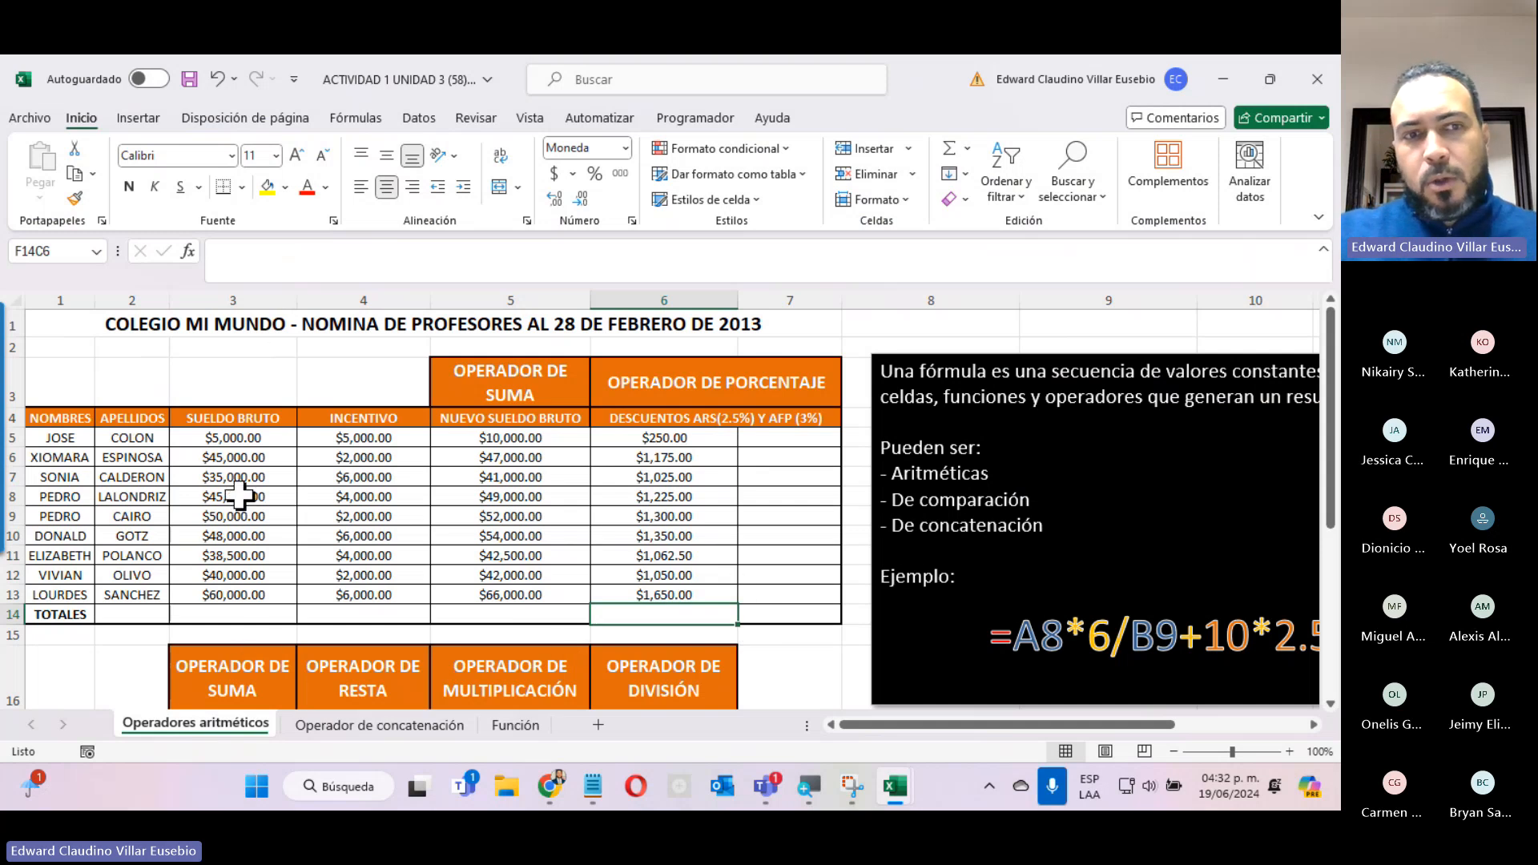
Check the Teams meeting window and return to the Excel workbook.
{"action": "mouse_move", "coordinate": [214, 445]}
{"action": "left_mouse_down"}
{"action": "mouse_move", "coordinate": [206, 659]}
{"action": "mouse_move", "coordinate": [208, 637]}
{"action": "left_mouse_up"}
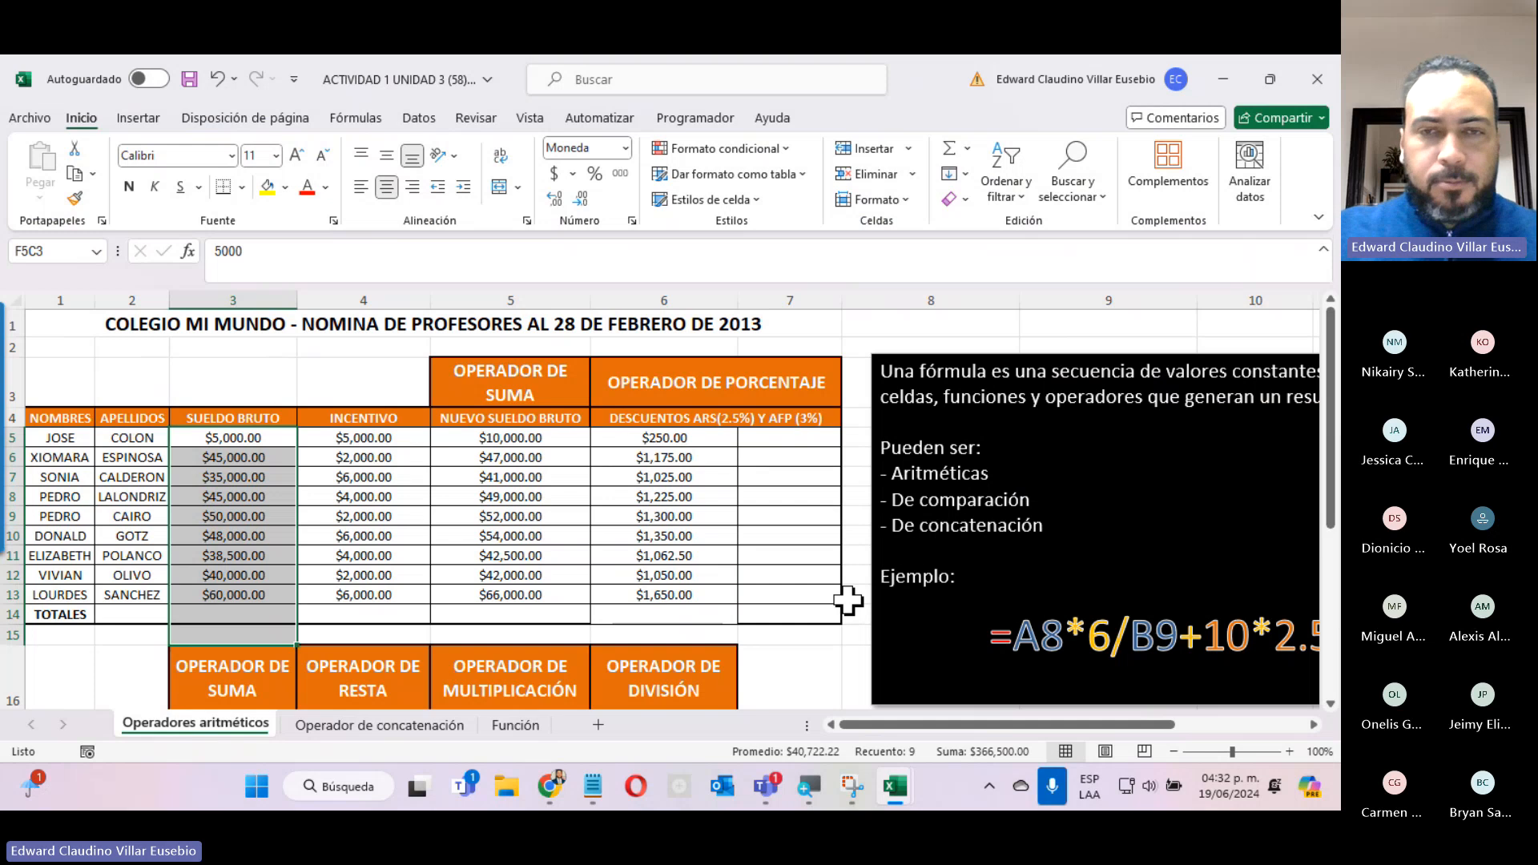
{"action": "left_click", "coordinate": [771, 787]}
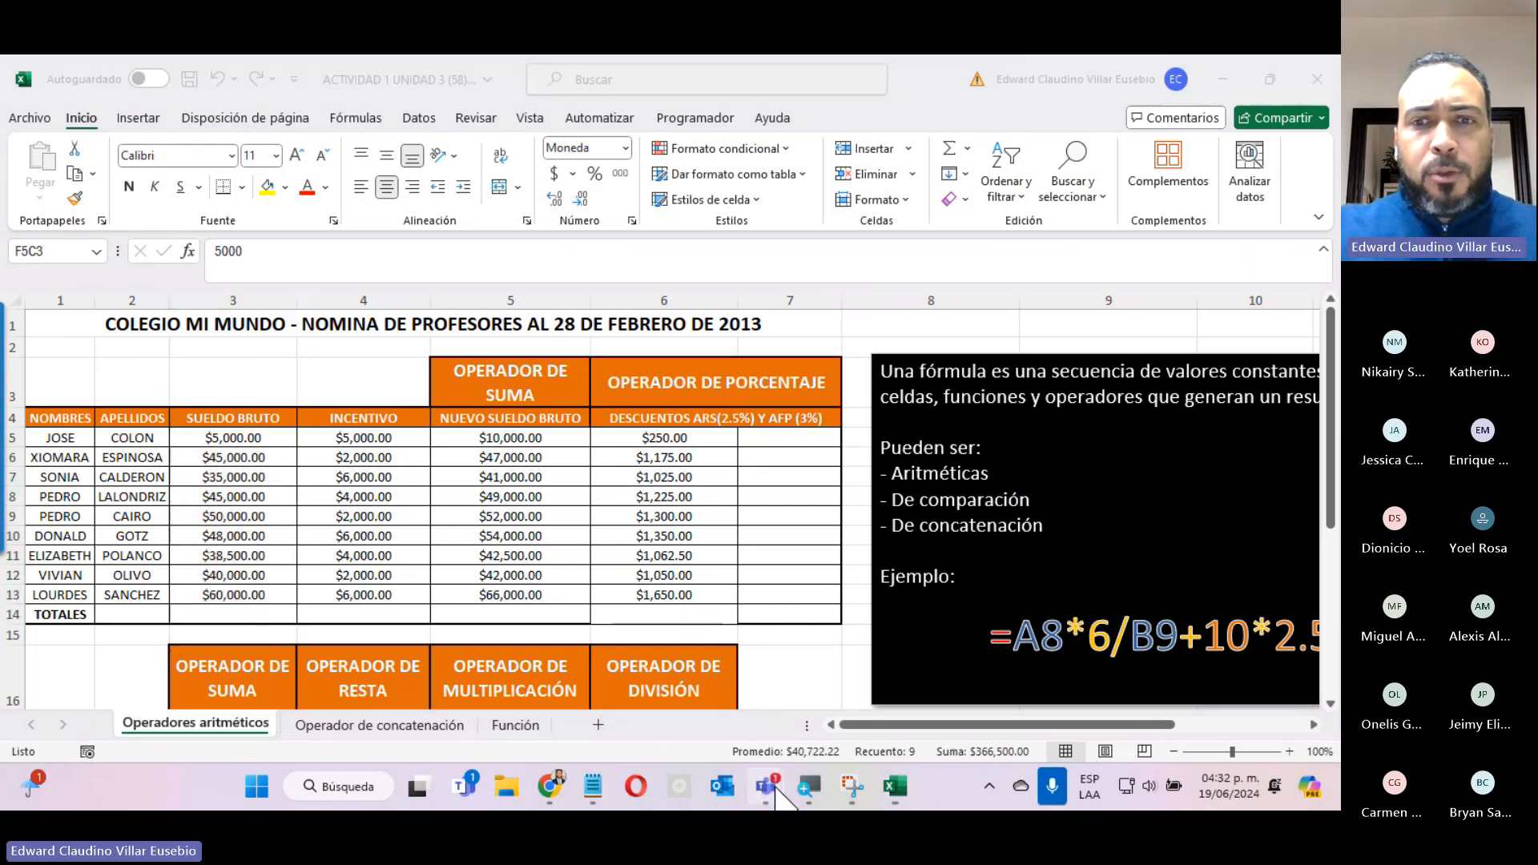
{"action": "left_click", "coordinate": [824, 646]}
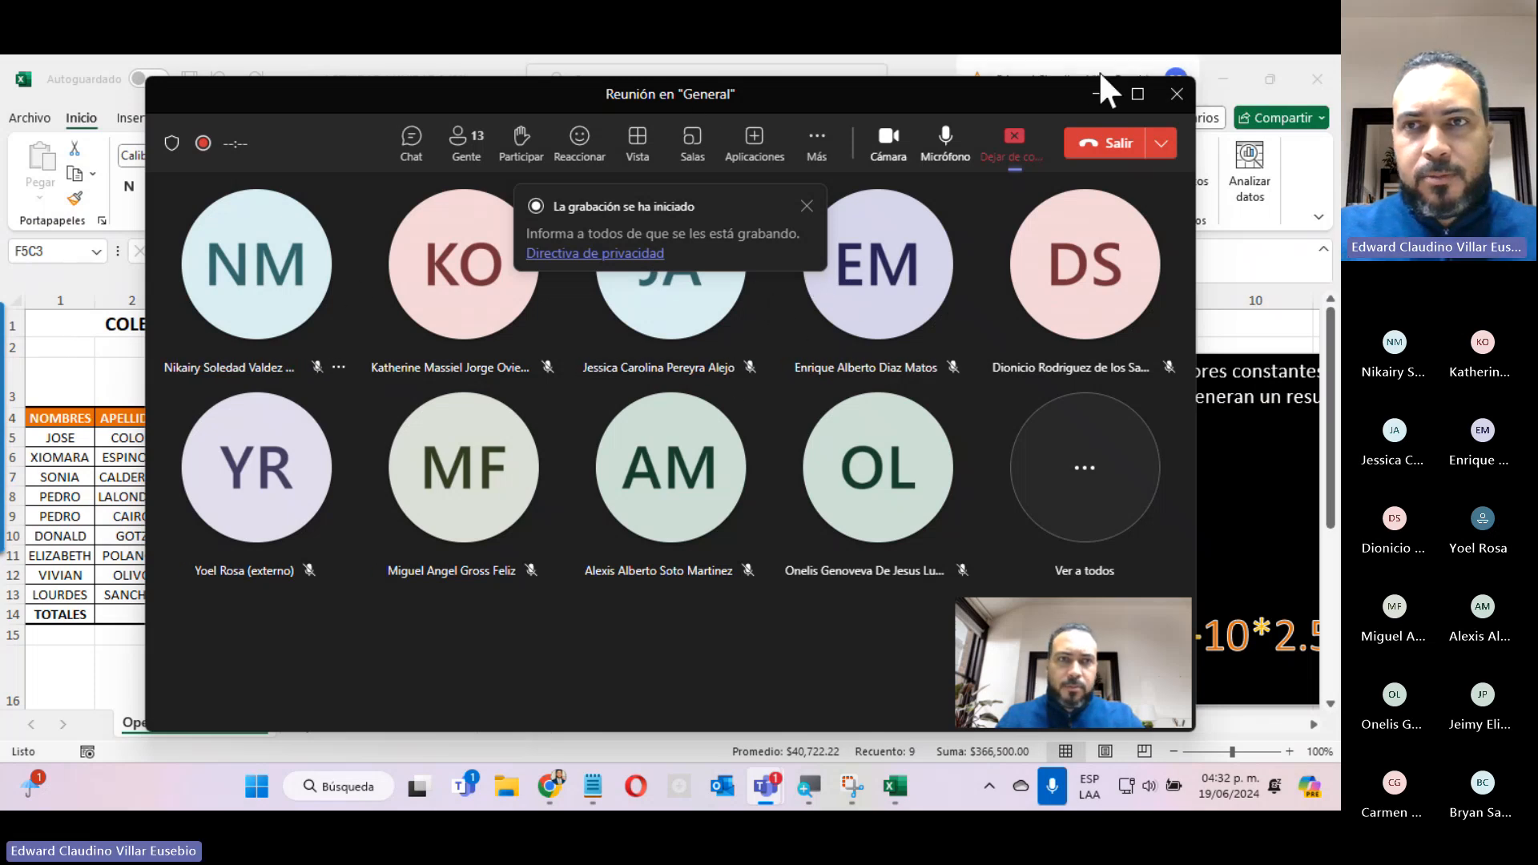
{"action": "left_click", "coordinate": [1096, 94]}
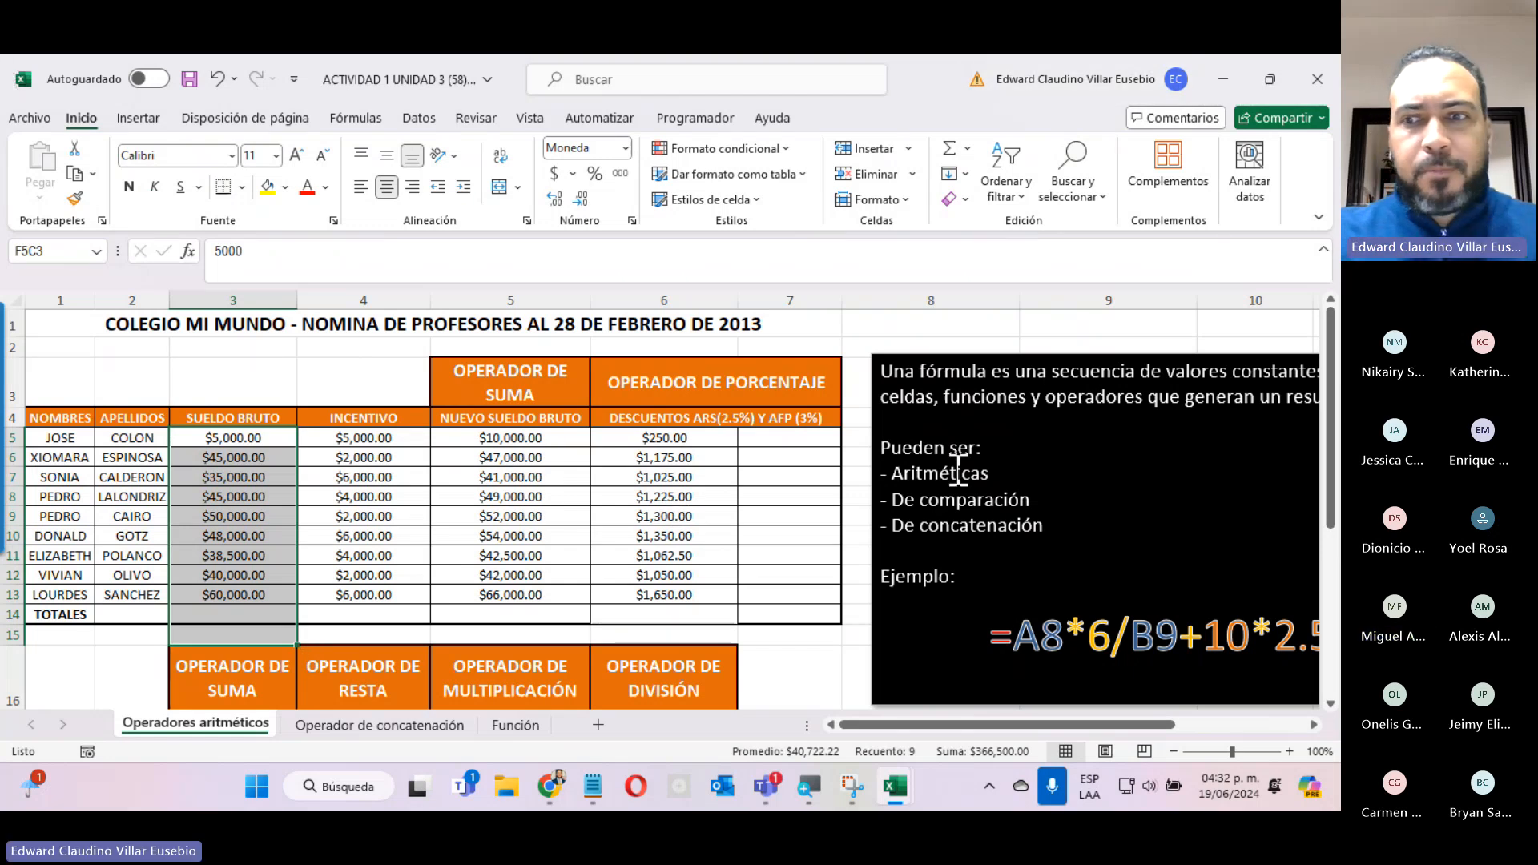
In the AFP discount column, multiply row 5's NUEVO SUELDO BRUTO by 3% and fill the formula down through row 13.
{"action": "left_click", "coordinate": [764, 442]}
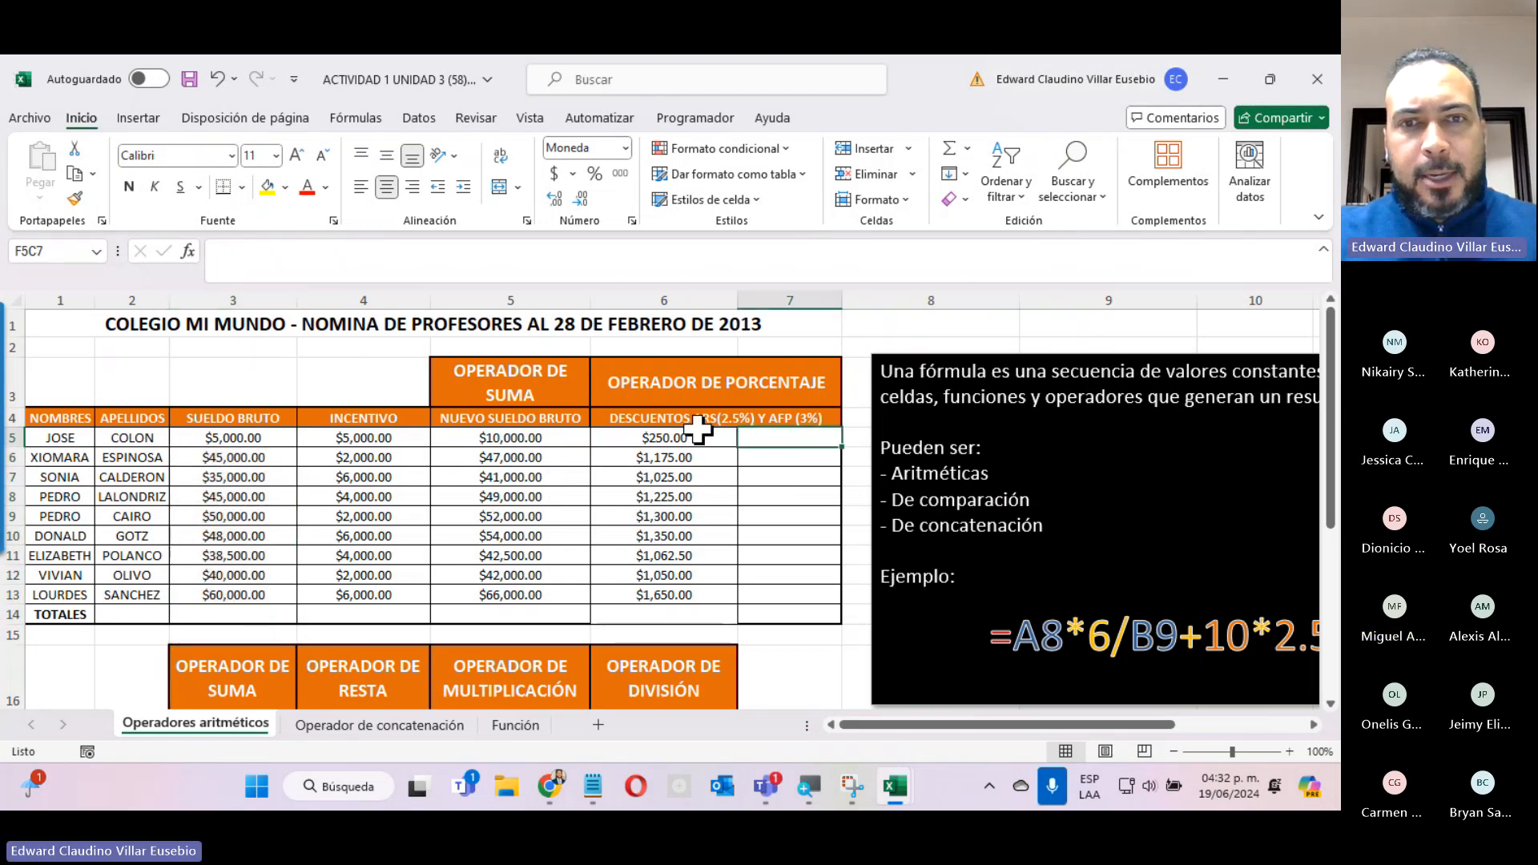
{"action": "type", "text": "="}
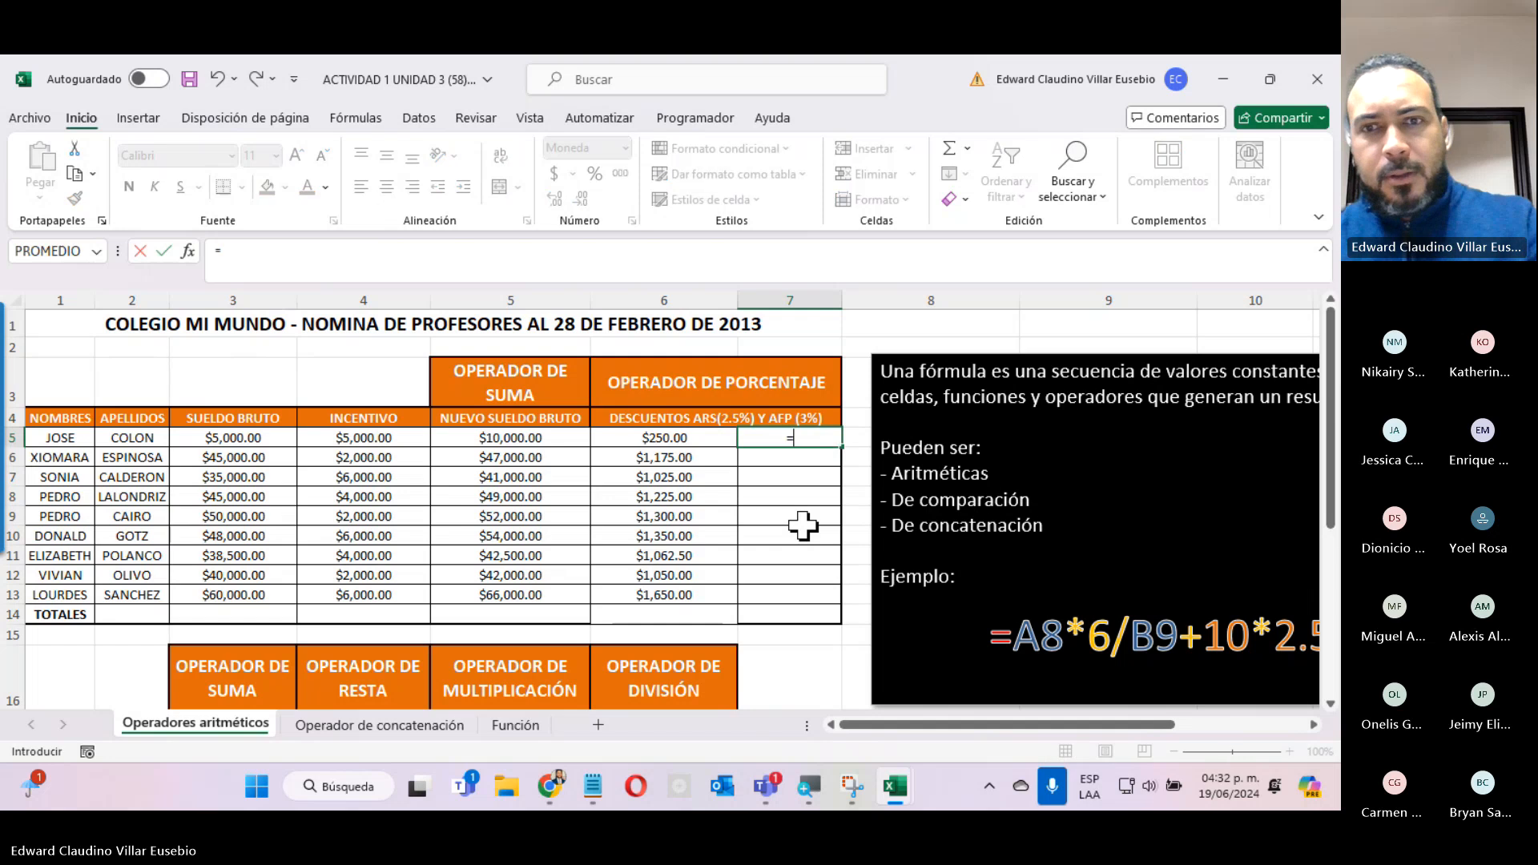
{"action": "left_click", "coordinate": [514, 438]}
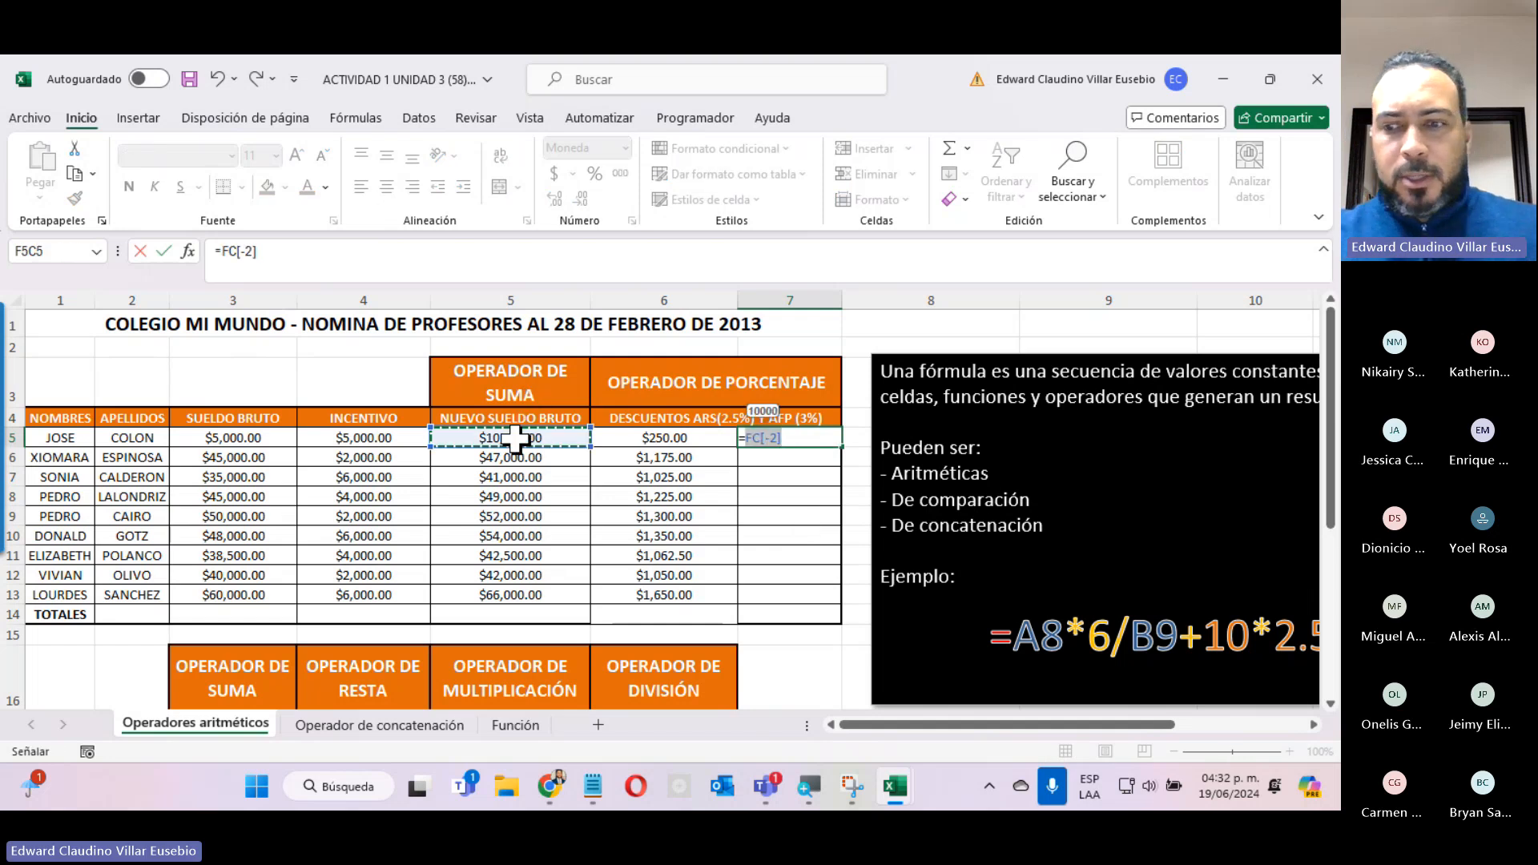
{"action": "type", "text": "*"}
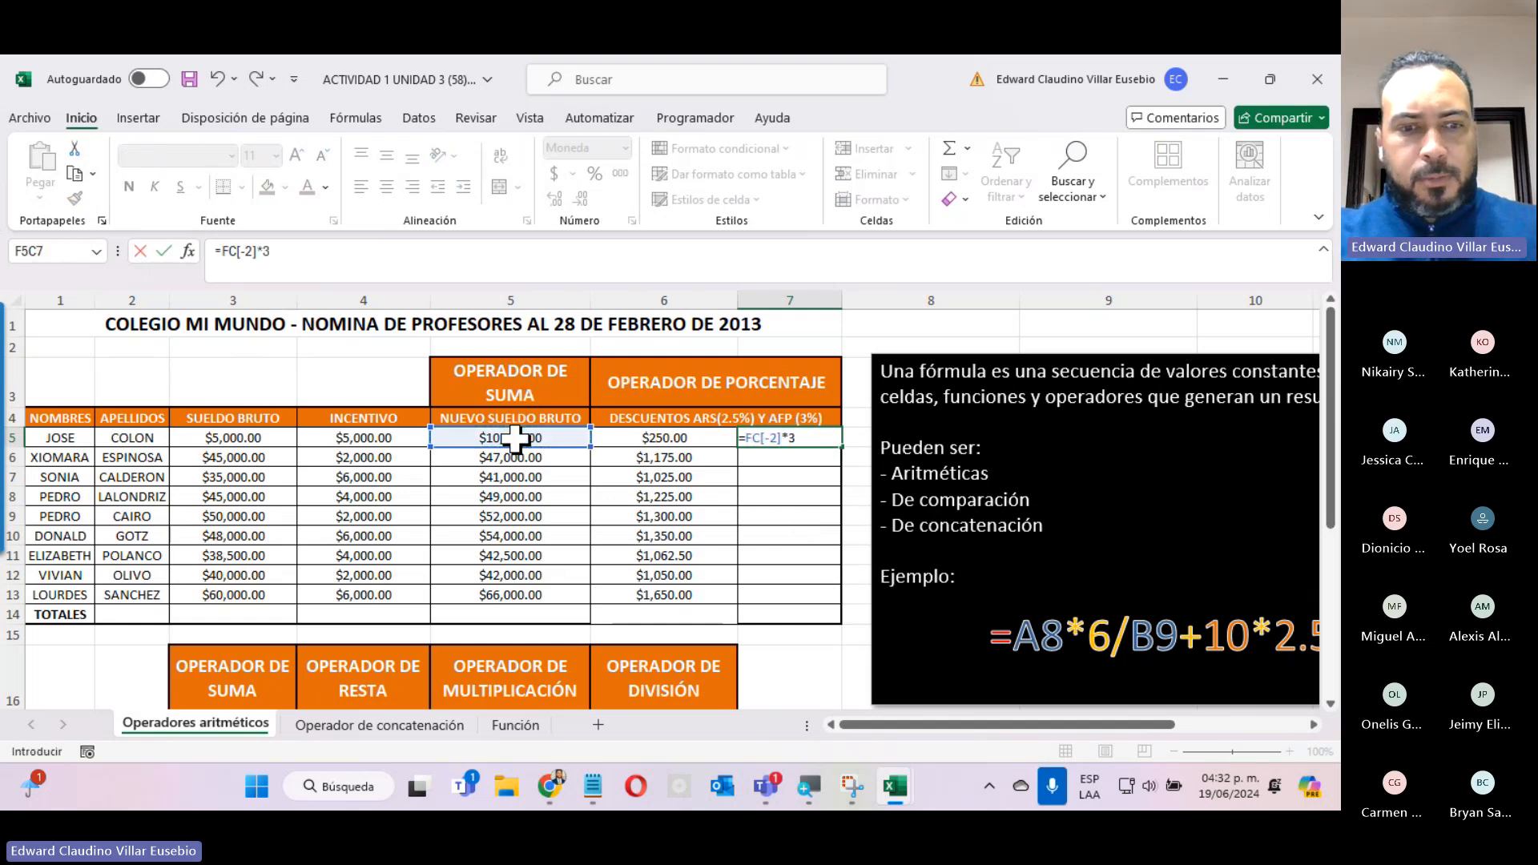
{"action": "type", "text": "3%"}
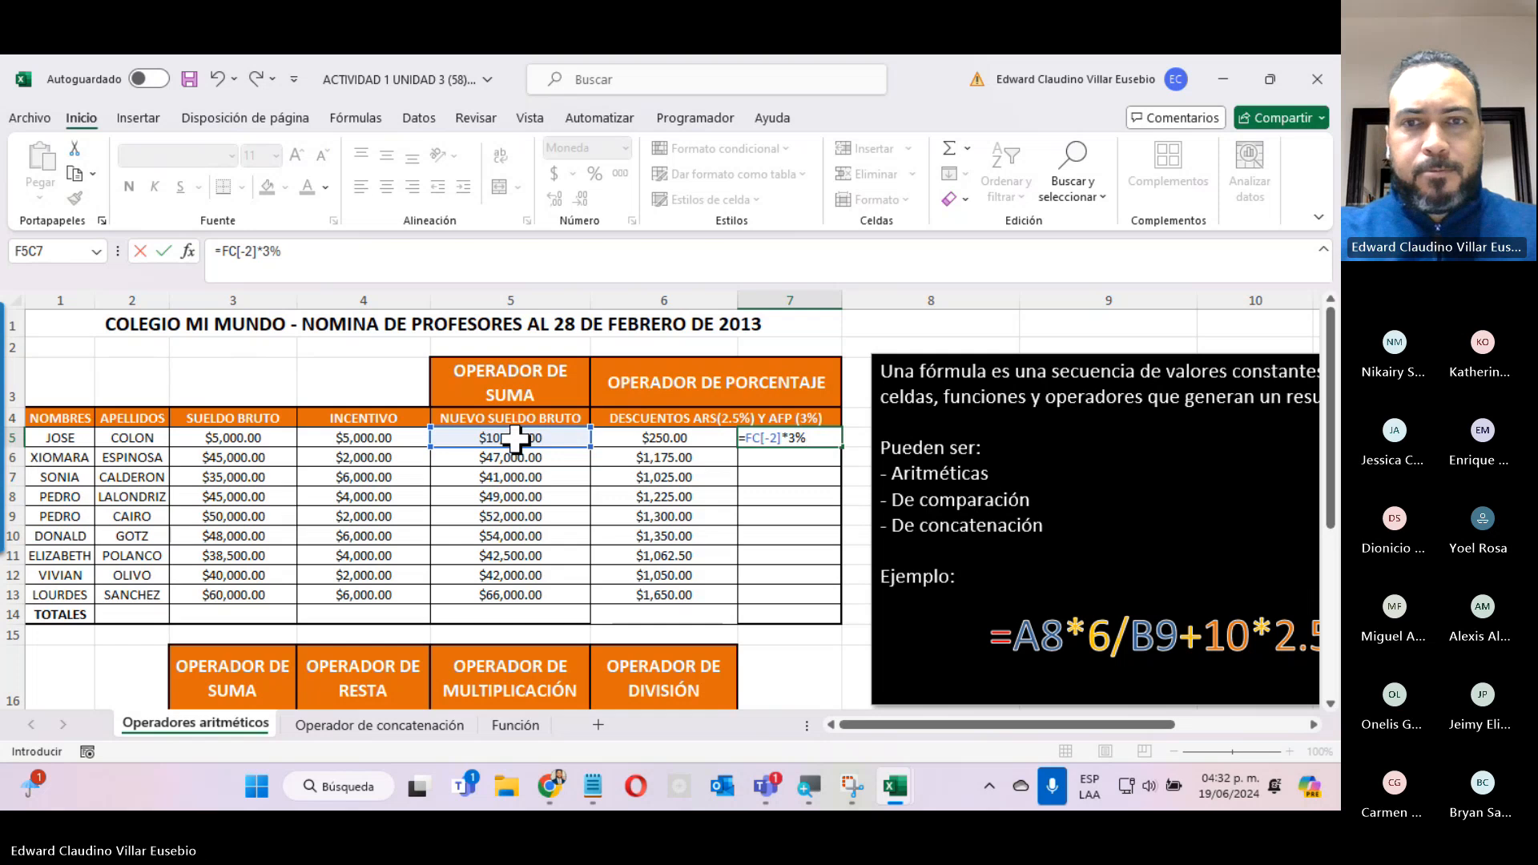
{"action": "key", "text": "Return"}
{"action": "left_click", "coordinate": [780, 437]}
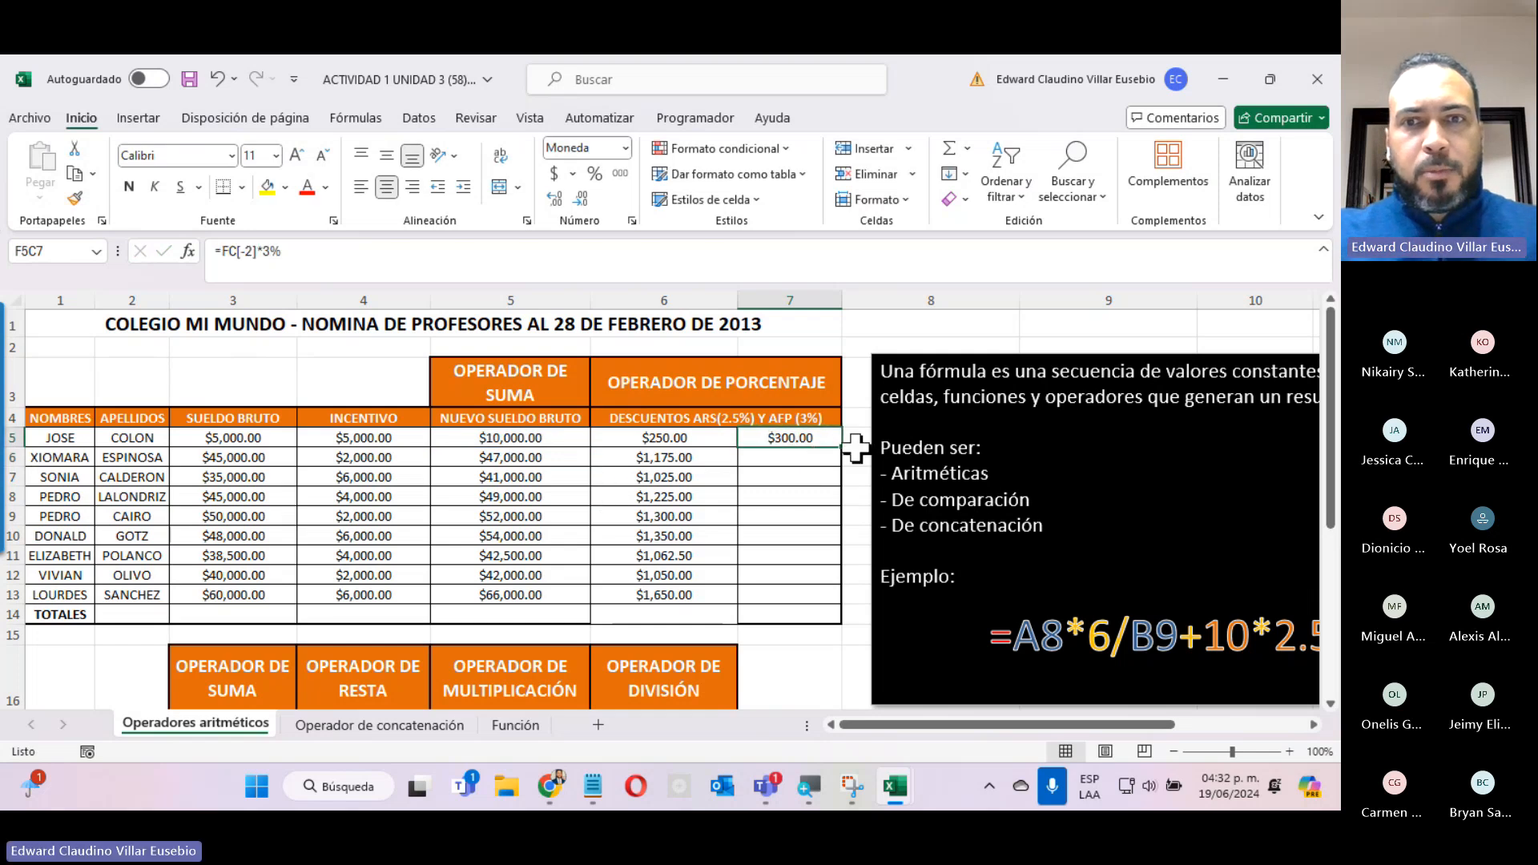
{"action": "left_click_drag", "start_coordinate": [843, 447], "coordinate": [825, 607]}
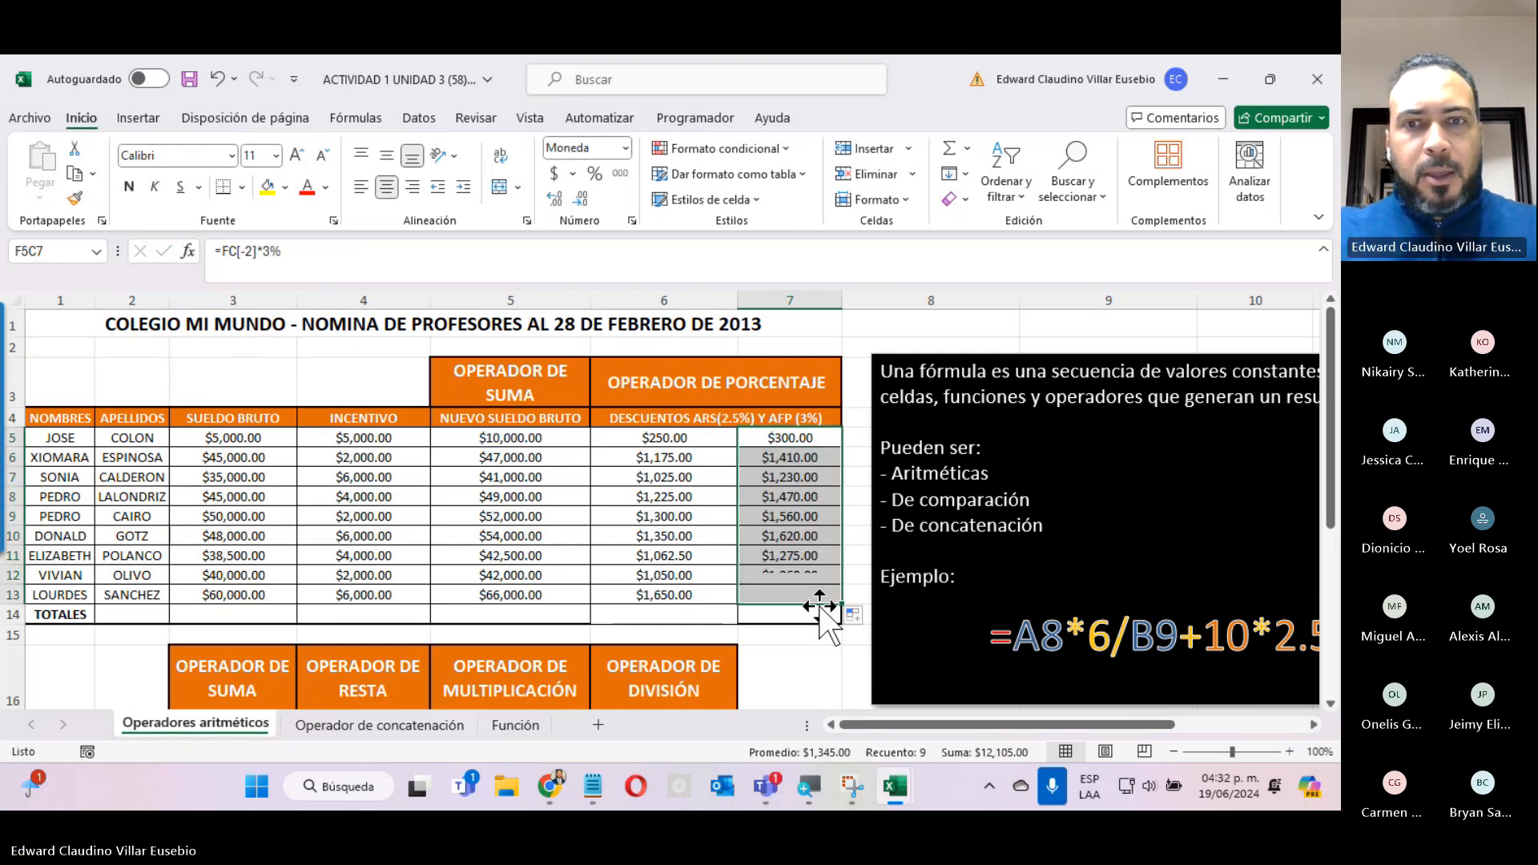
Total the SUELDO BRUTO column, rows 5 to 13, in the TOTALES row with AutoSum.
{"action": "left_click", "coordinate": [516, 476]}
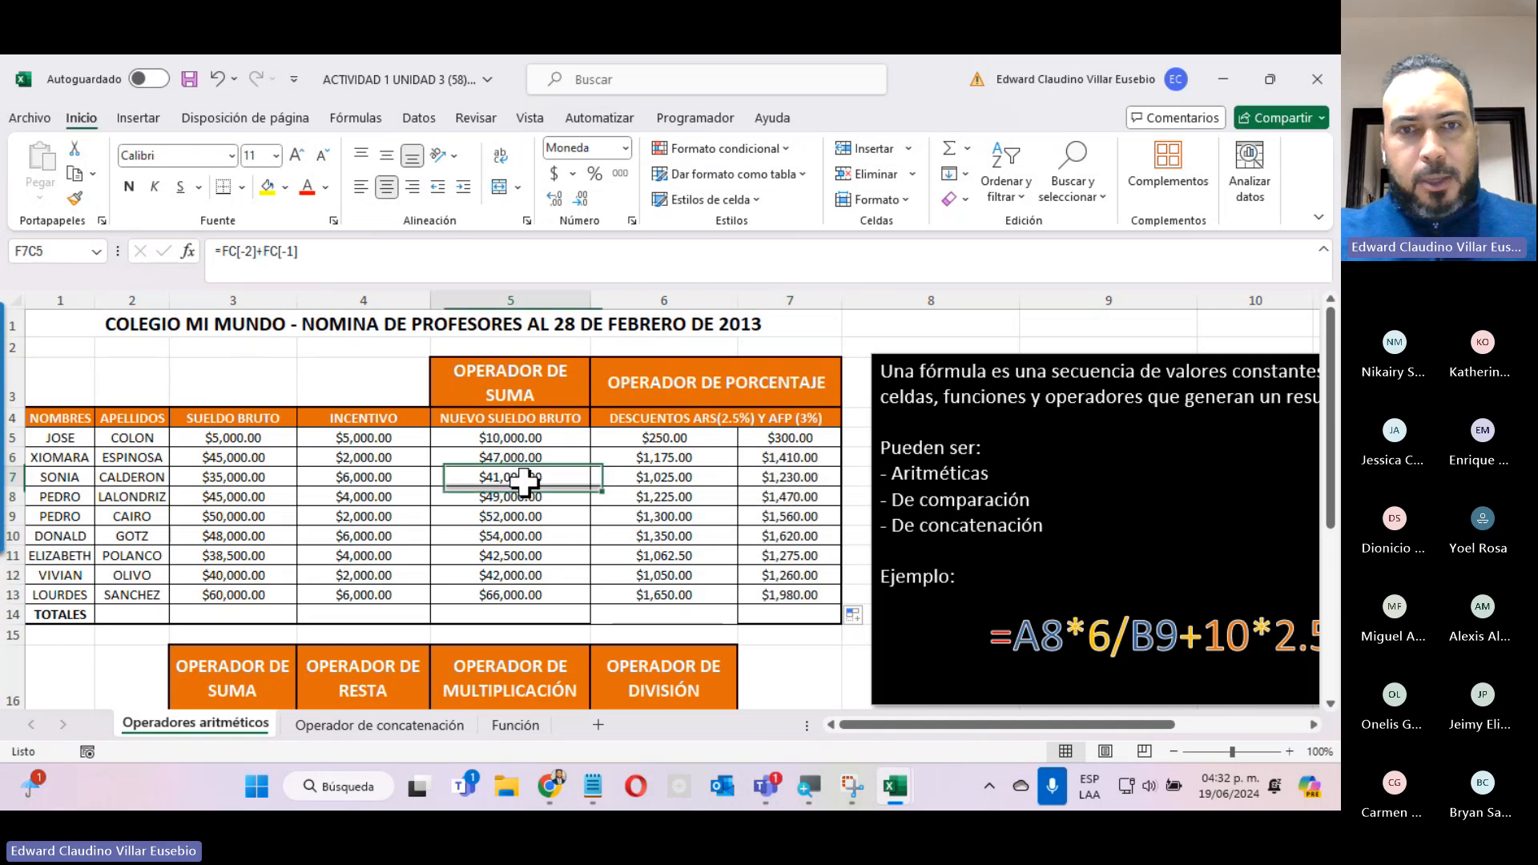
{"action": "left_click_drag", "start_coordinate": [212, 436], "coordinate": [185, 617]}
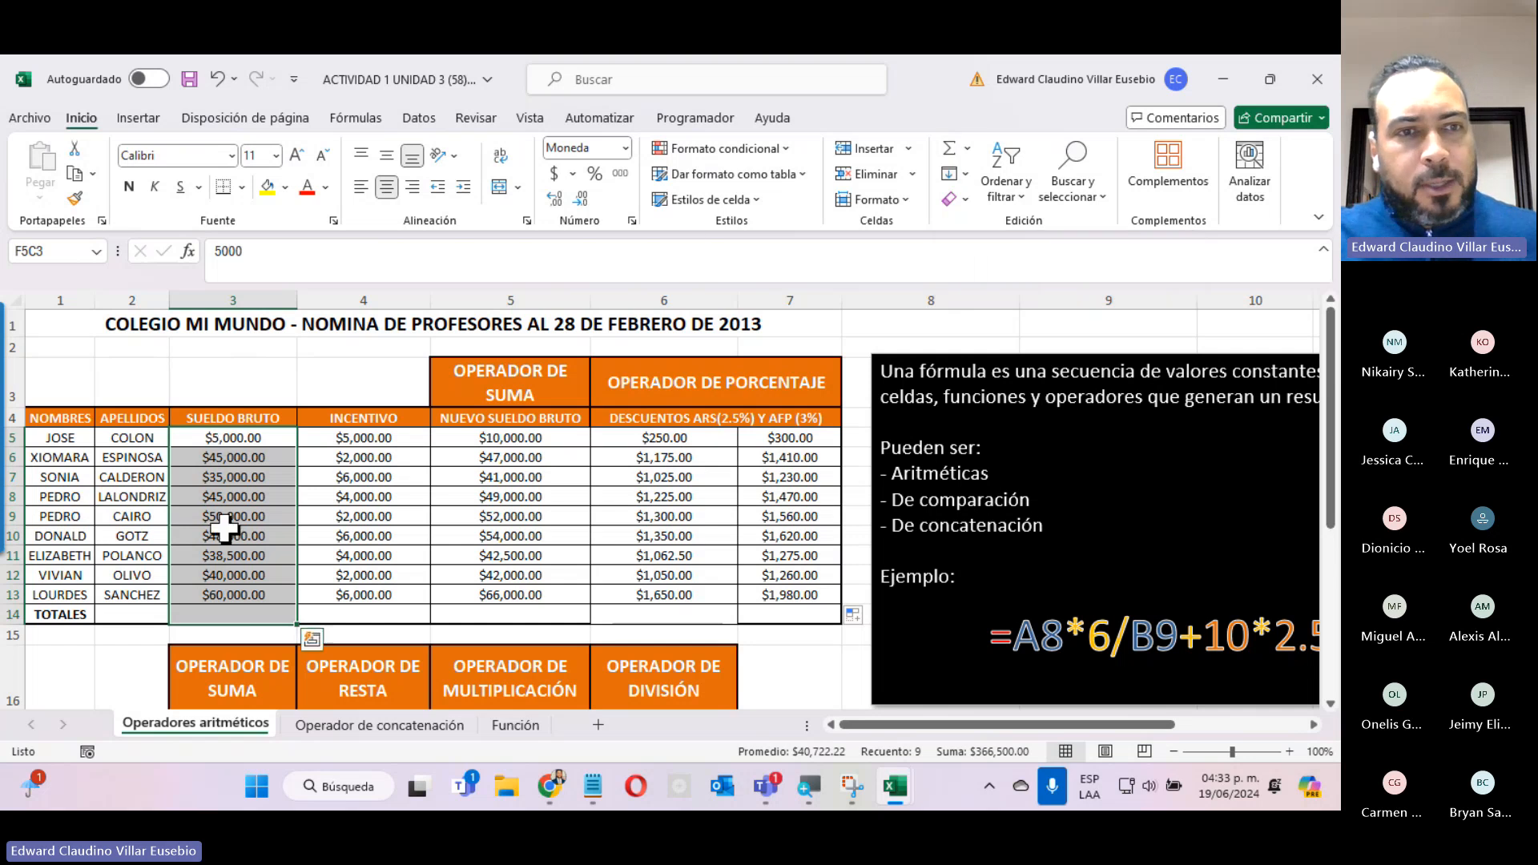
{"action": "left_click", "coordinate": [949, 148]}
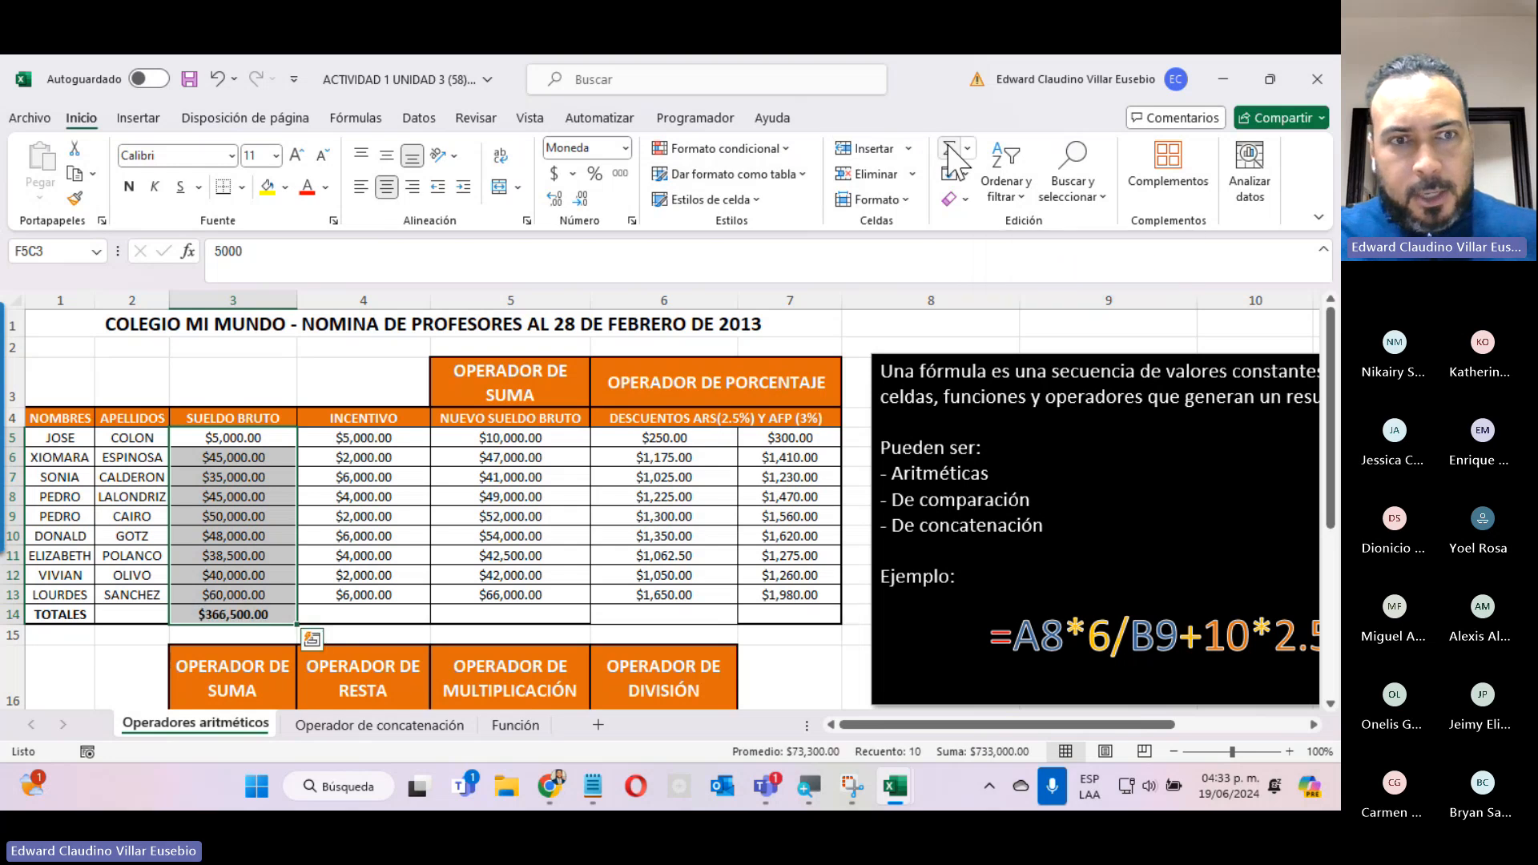
Fill the SUELDO BRUTO total formula across the TOTALES row through the AFP discount column.
{"action": "left_click", "coordinate": [233, 614]}
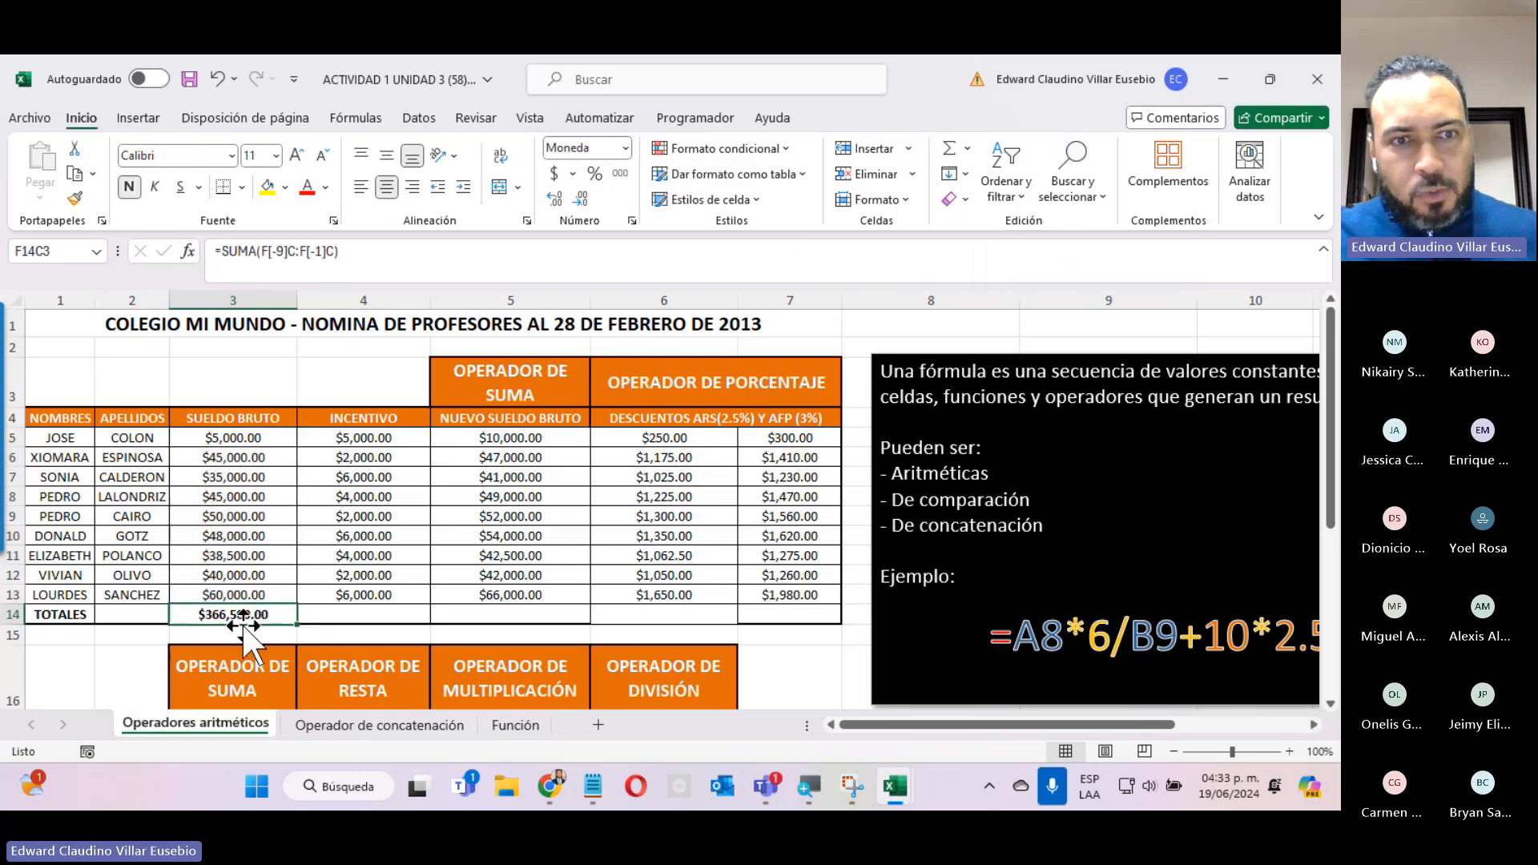
{"action": "left_click_drag", "start_coordinate": [302, 624], "coordinate": [819, 615]}
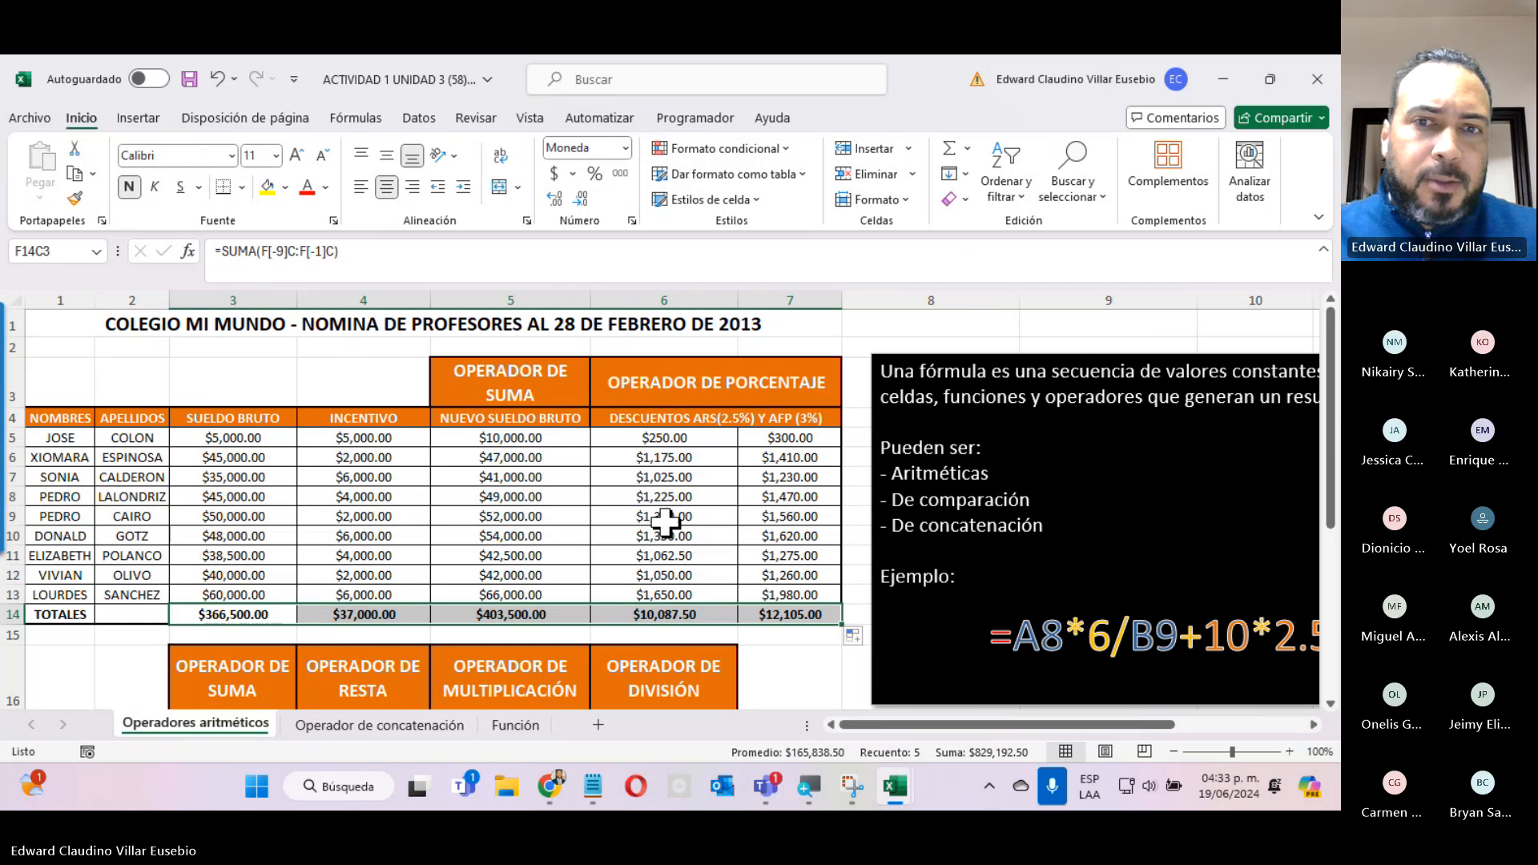
In the first TOTAL DESCUENTOS cell, row 18, add row 5's ARS and AFP discounts with the + operator.
{"action": "scroll", "coordinate": [604, 549], "scroll_direction": "down", "scroll_amount": 3}
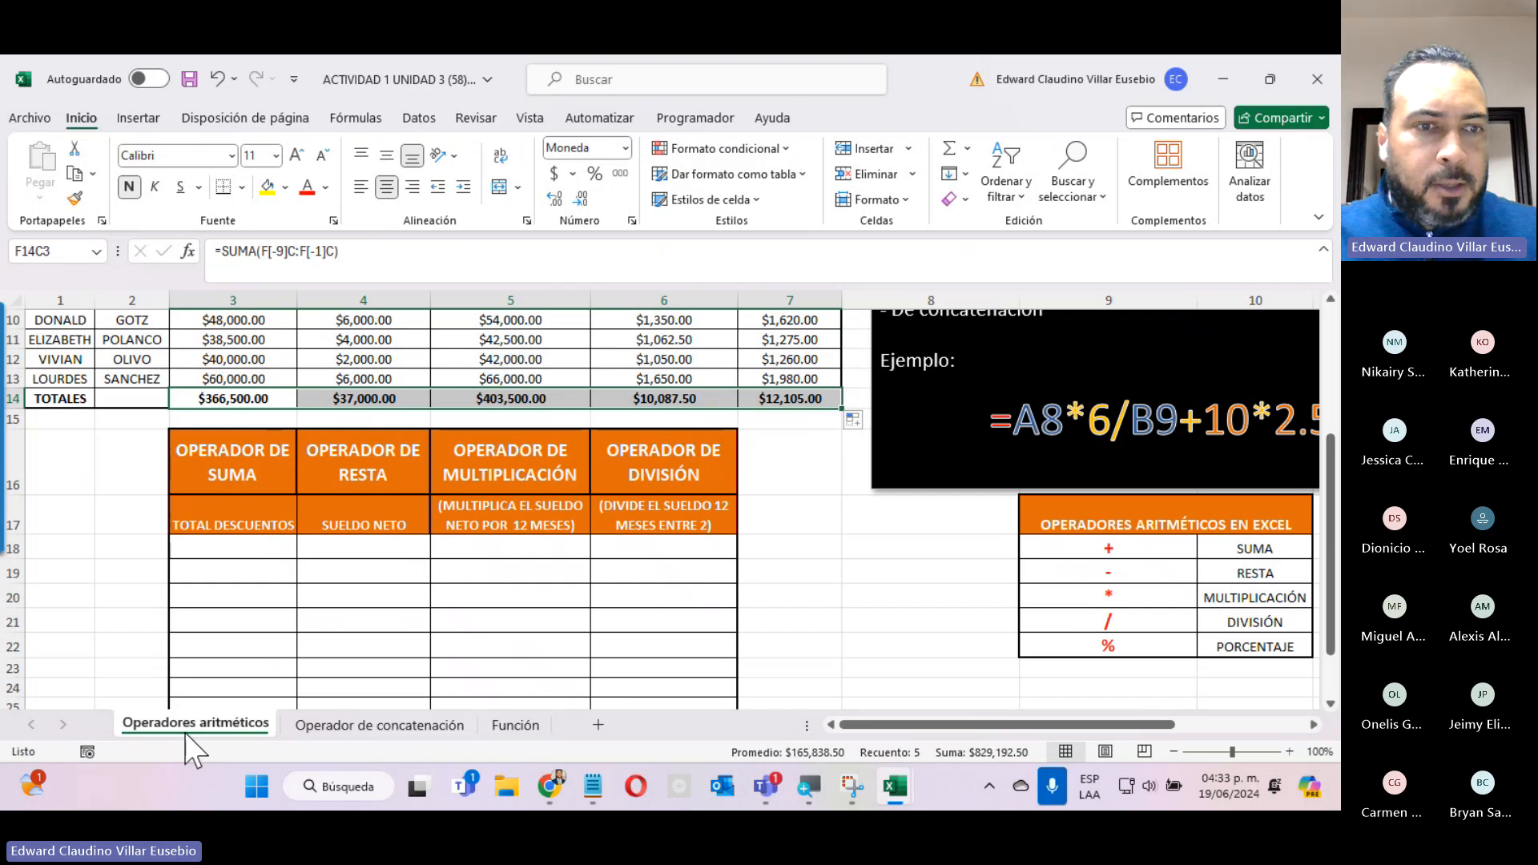
{"action": "left_click", "coordinate": [213, 548]}
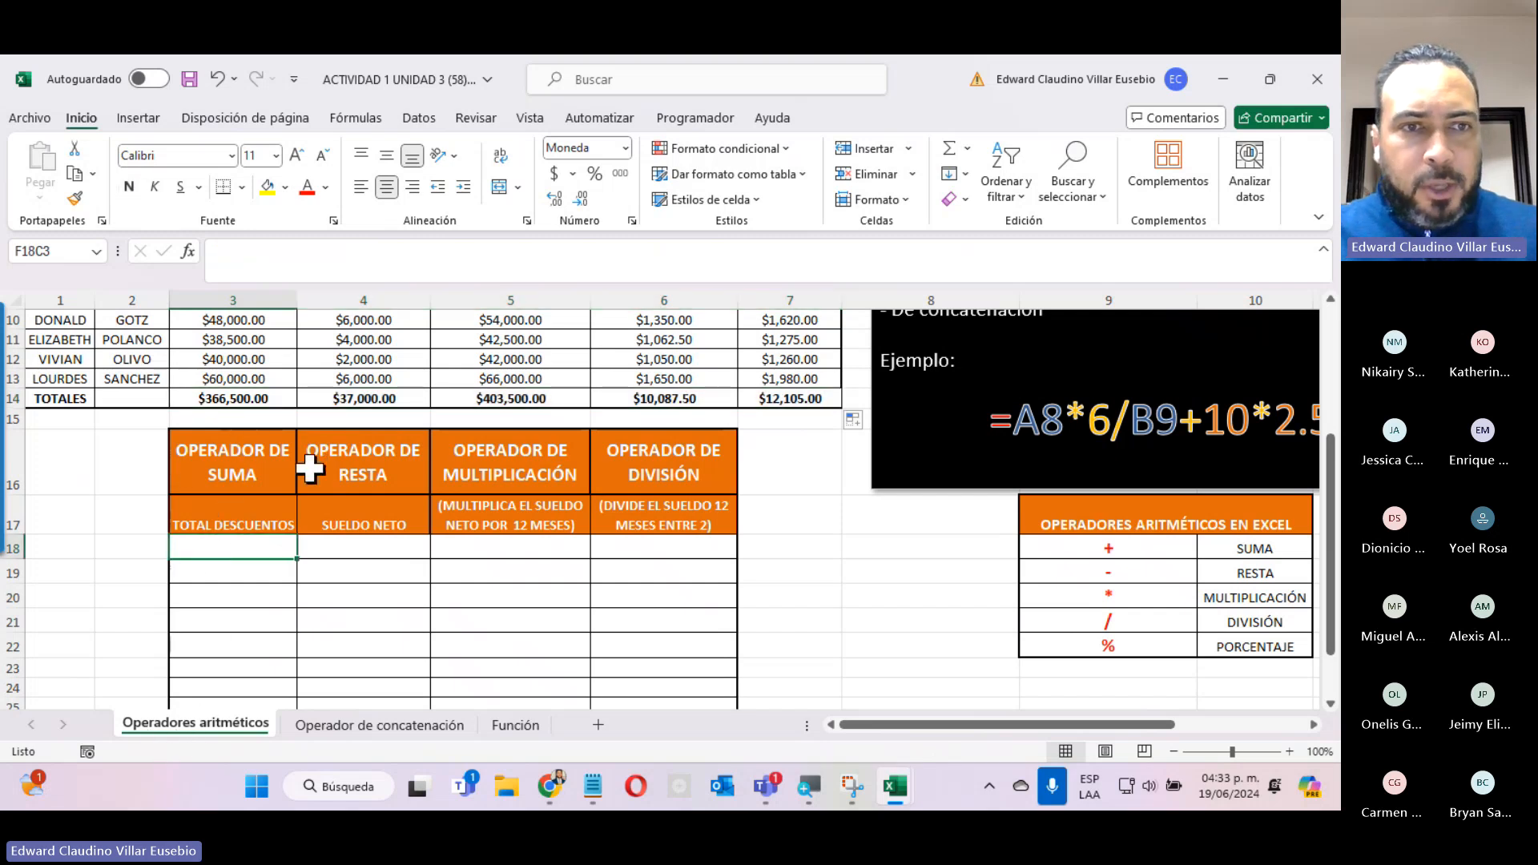
{"action": "scroll", "coordinate": [560, 497], "scroll_direction": "up", "scroll_amount": 3}
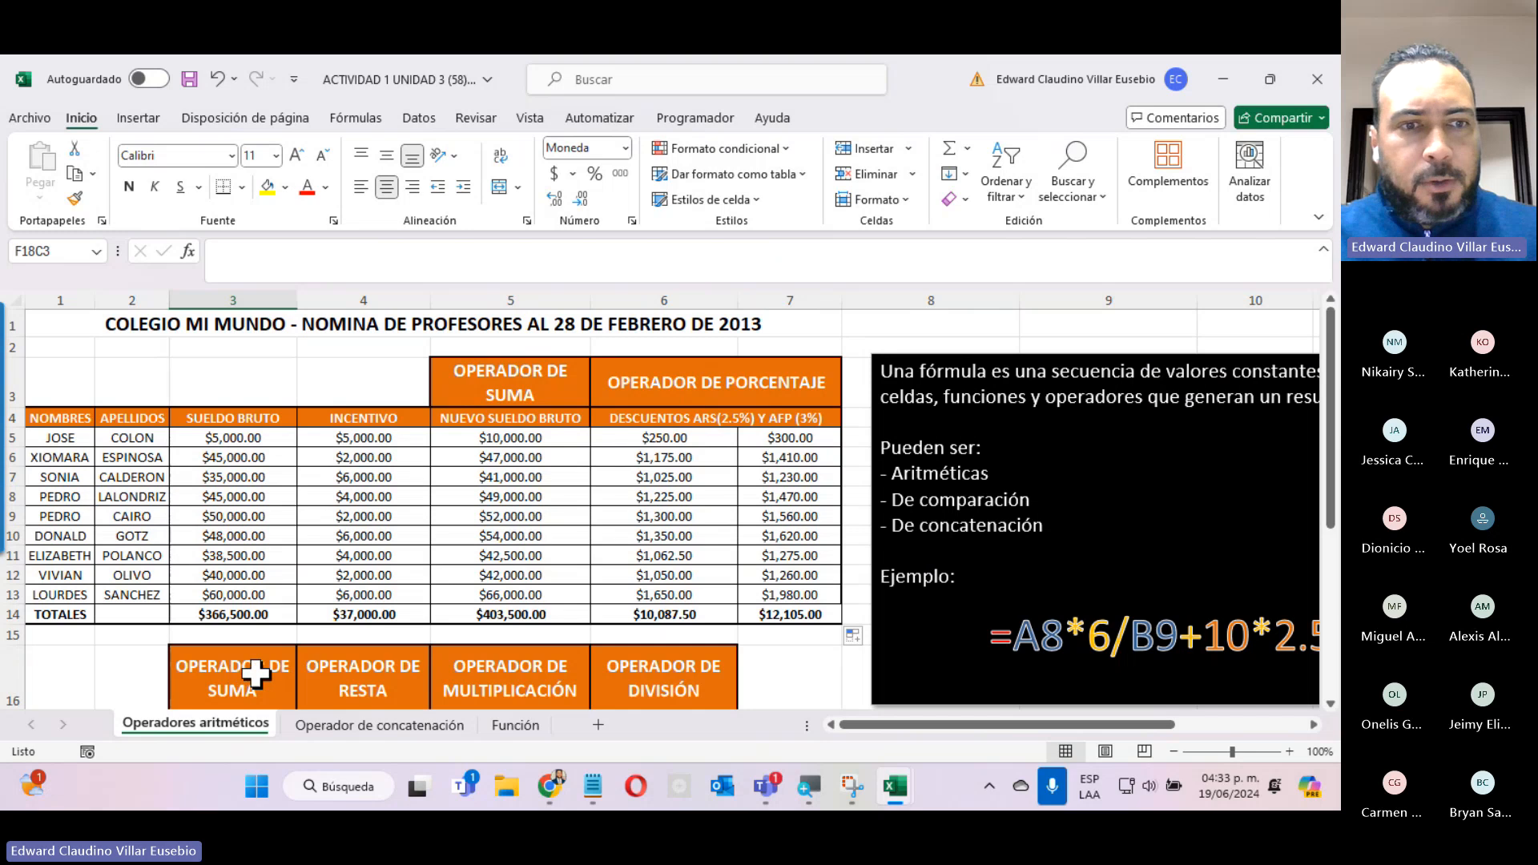
{"action": "scroll", "coordinate": [255, 675], "scroll_direction": "down", "scroll_amount": 3}
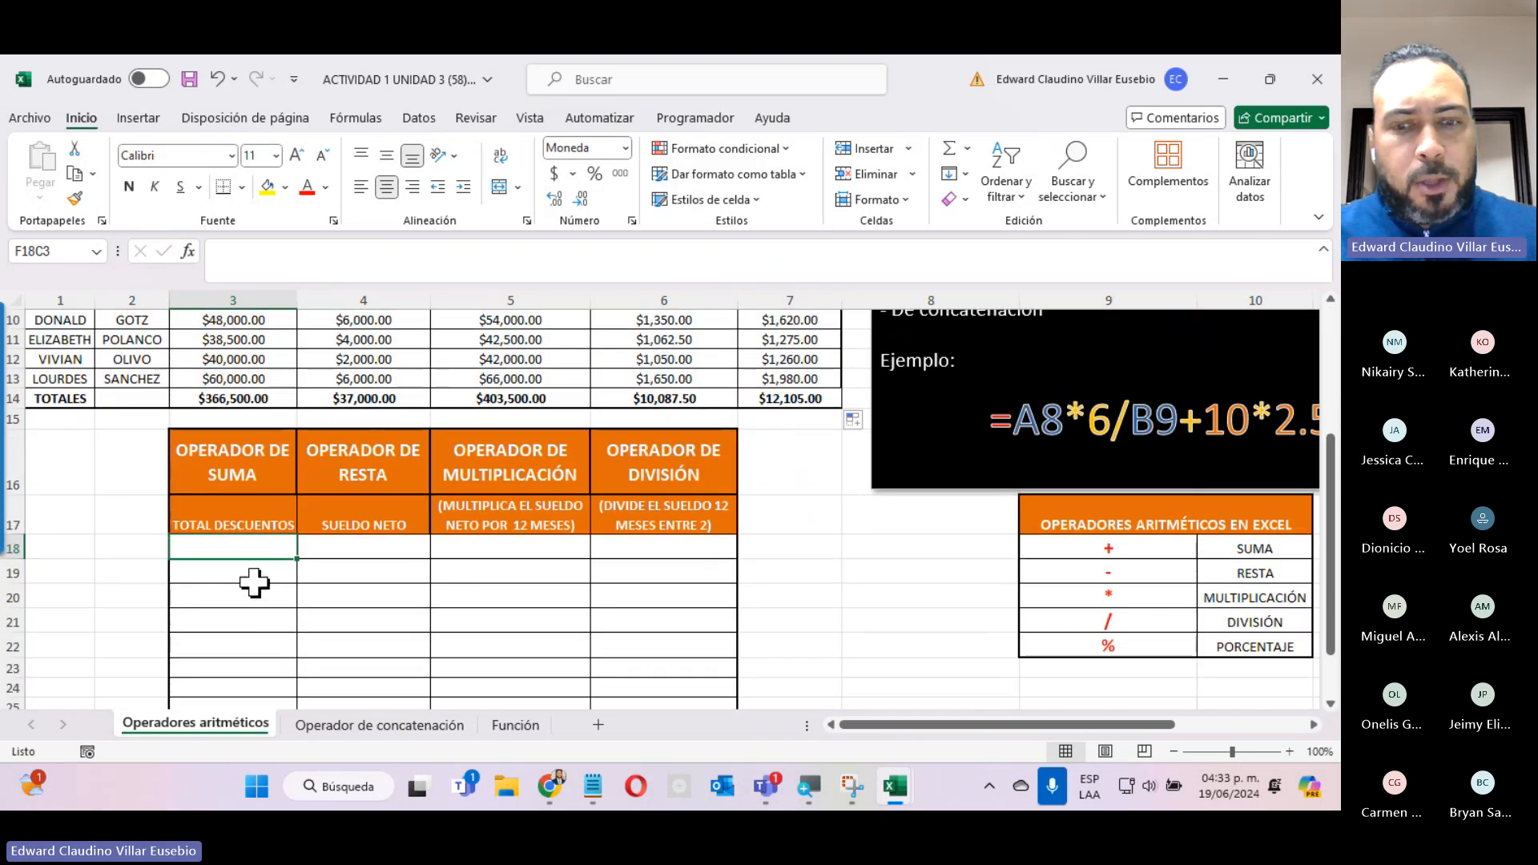
{"action": "type", "text": "="}
{"action": "scroll", "coordinate": [617, 553], "scroll_direction": "up", "scroll_amount": 3}
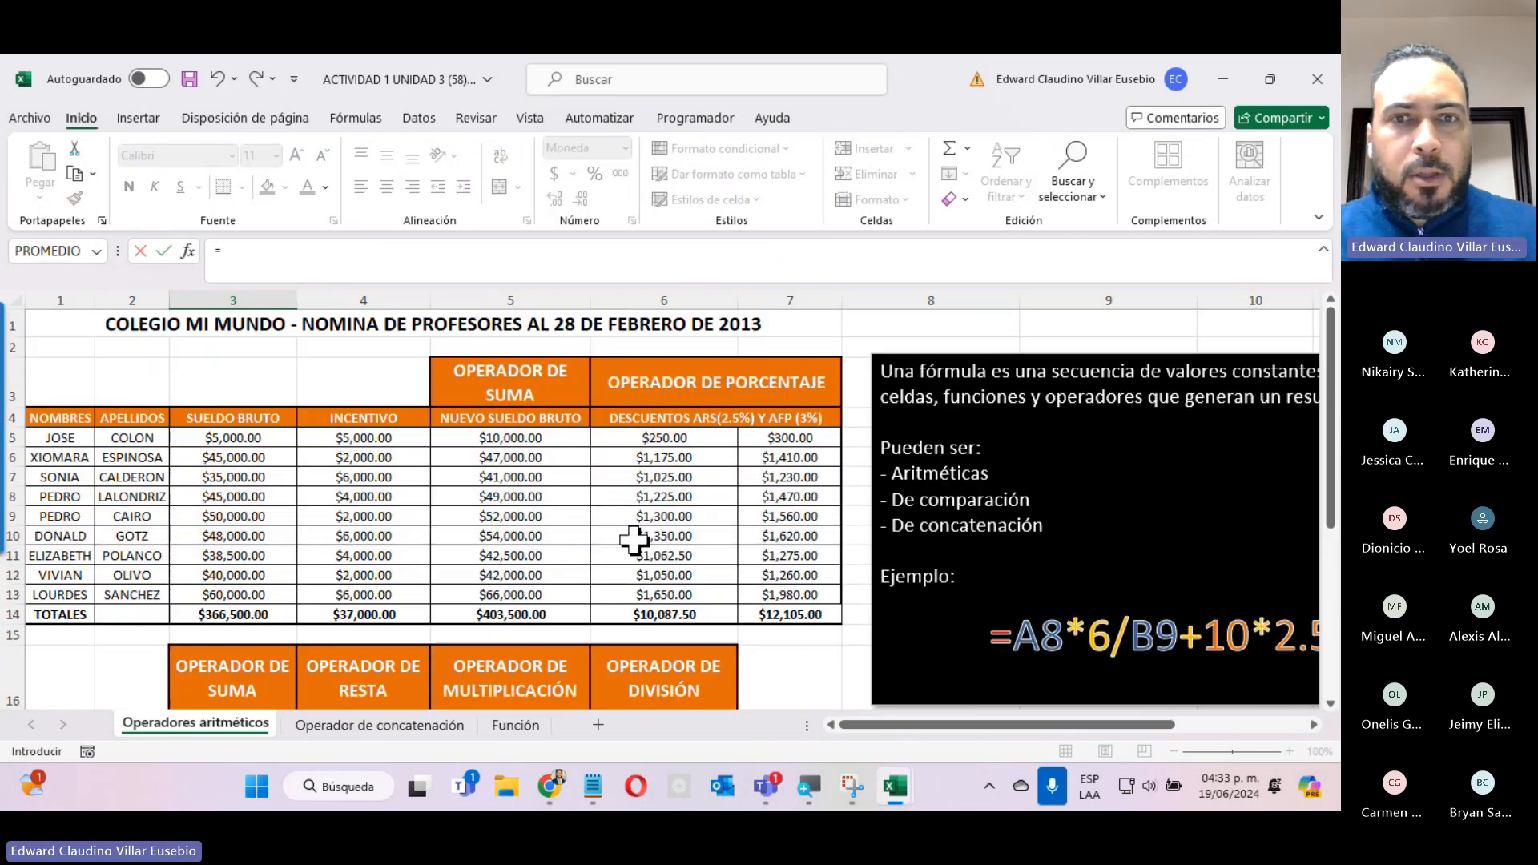
{"action": "left_click", "coordinate": [650, 439]}
{"action": "type", "text": "+"}
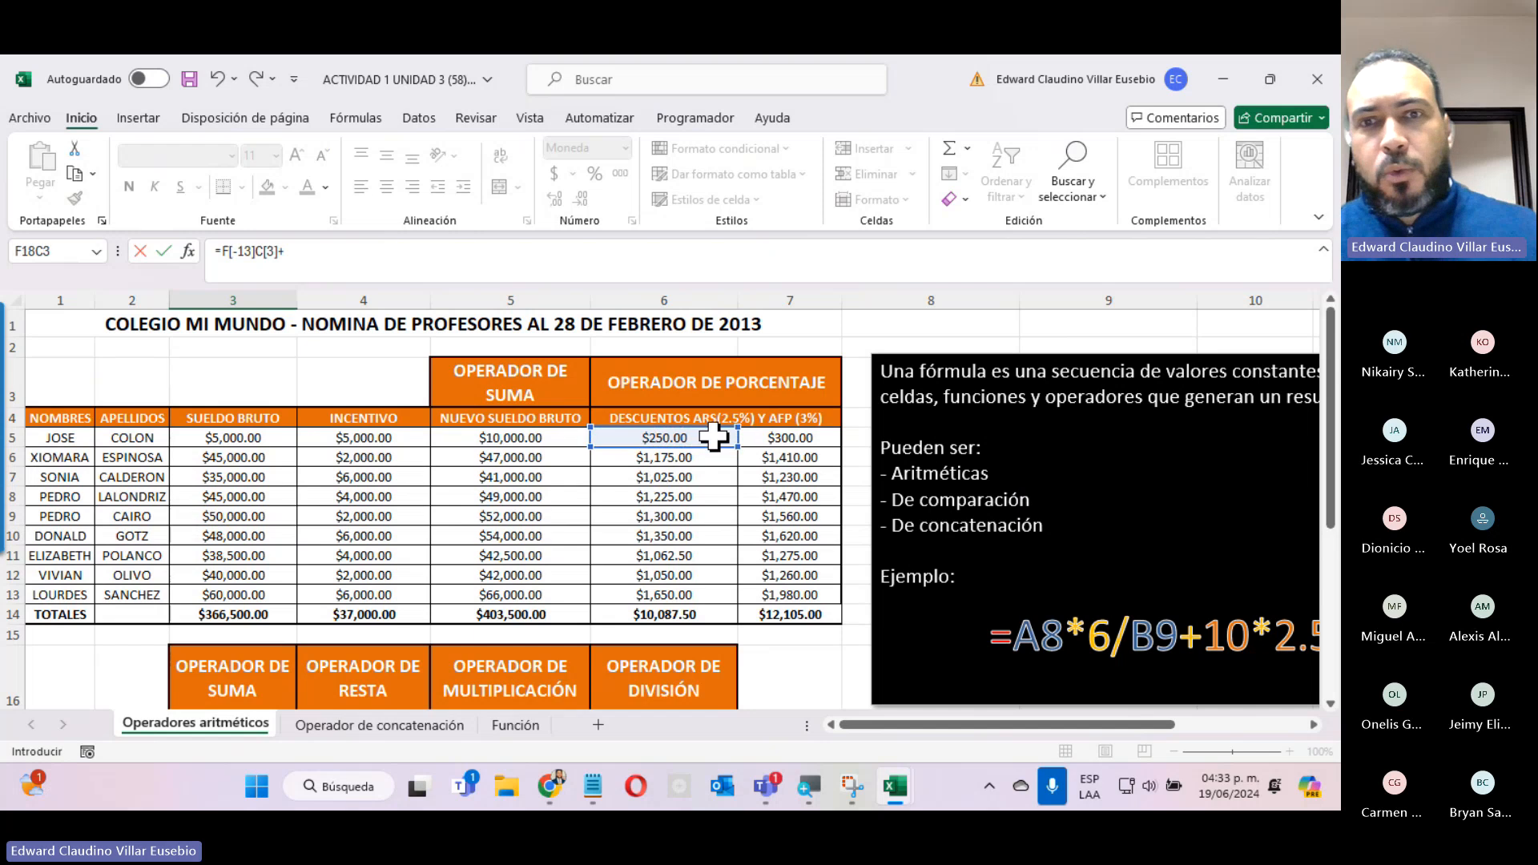
{"action": "left_click", "coordinate": [752, 438]}
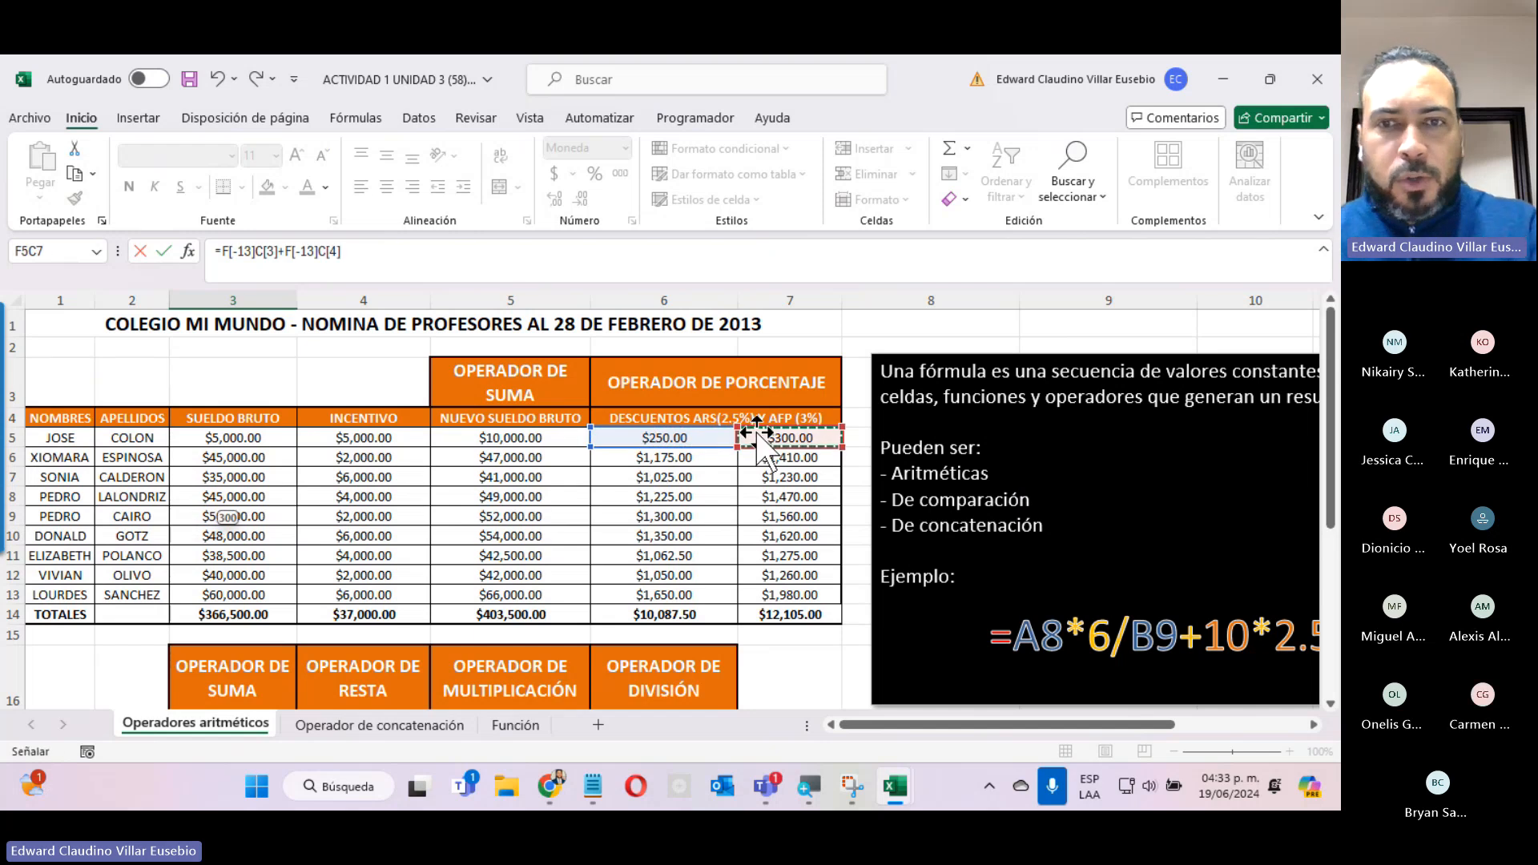
{"action": "key", "text": "Return"}
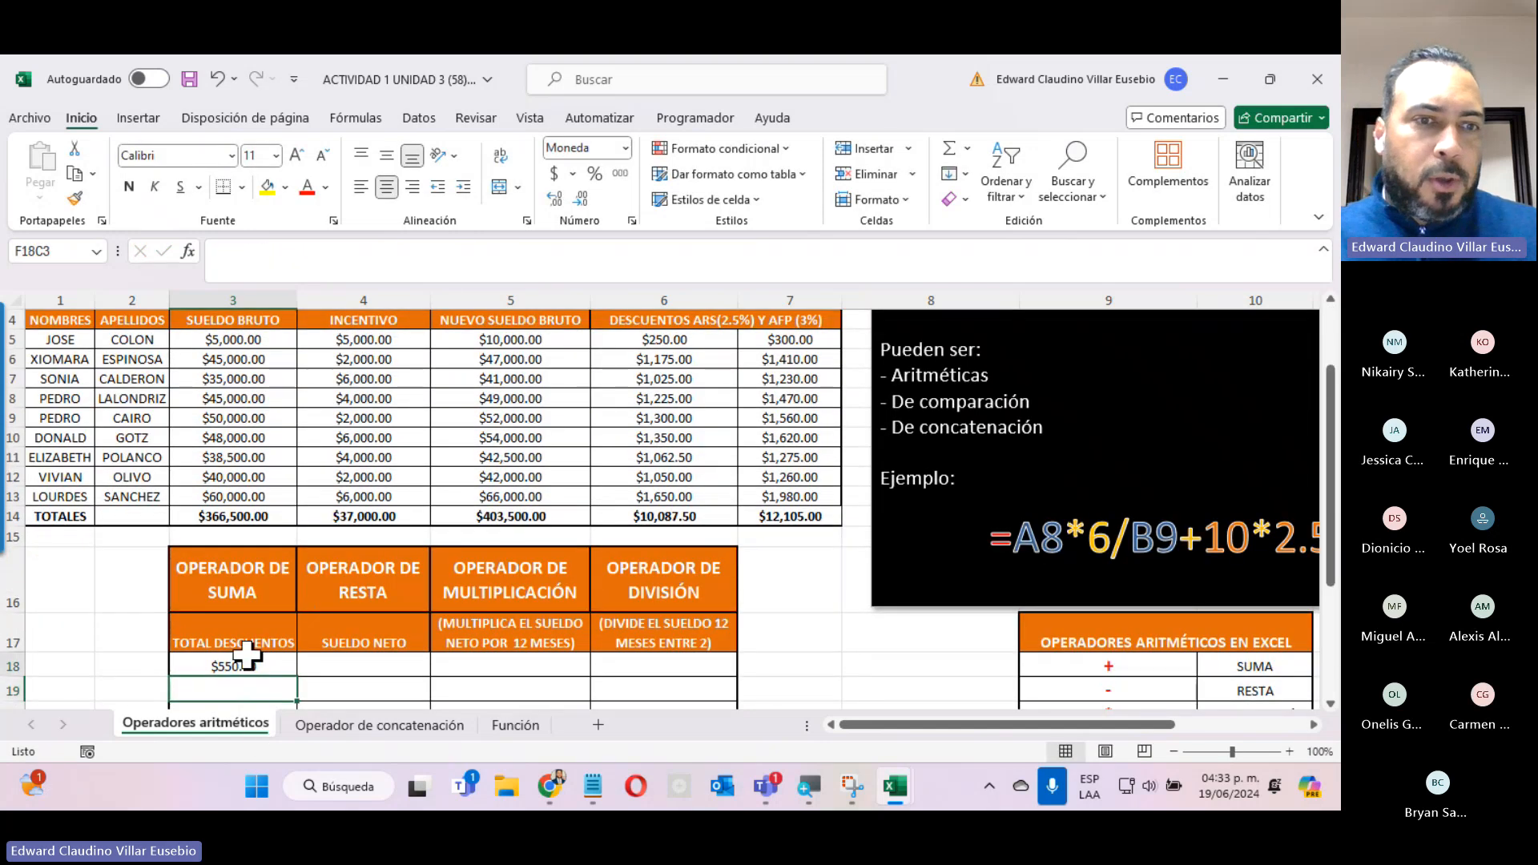
Fill the TOTAL DESCUENTOS formula down the column from row 18 through row 27.
{"action": "left_click", "coordinate": [252, 667]}
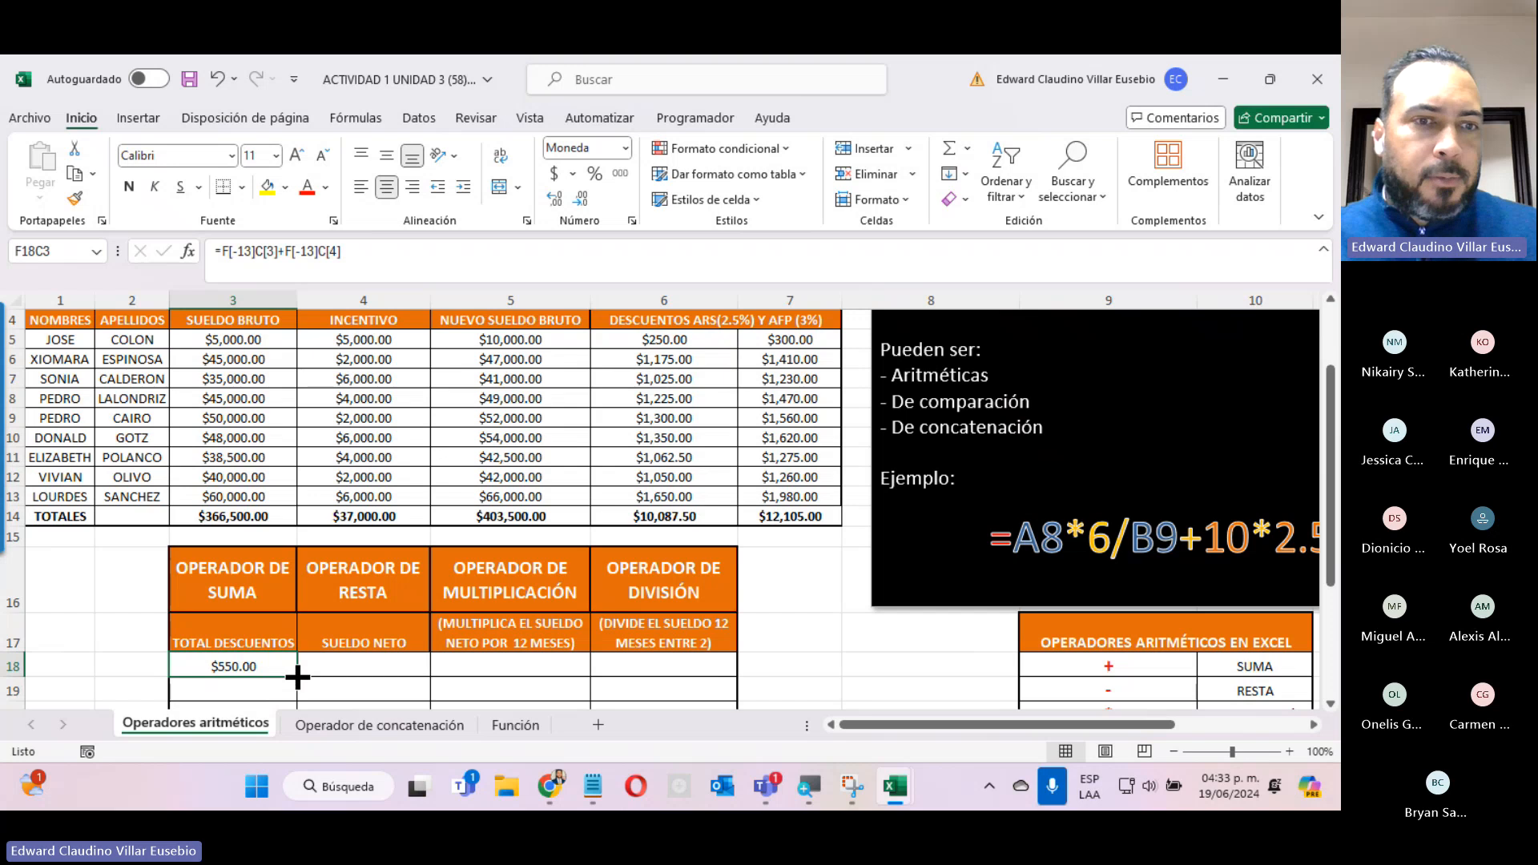
{"action": "mouse_move", "coordinate": [298, 676]}
{"action": "left_mouse_down"}
{"action": "mouse_move", "coordinate": [292, 737]}
{"action": "mouse_move", "coordinate": [277, 681]}
{"action": "left_mouse_up"}
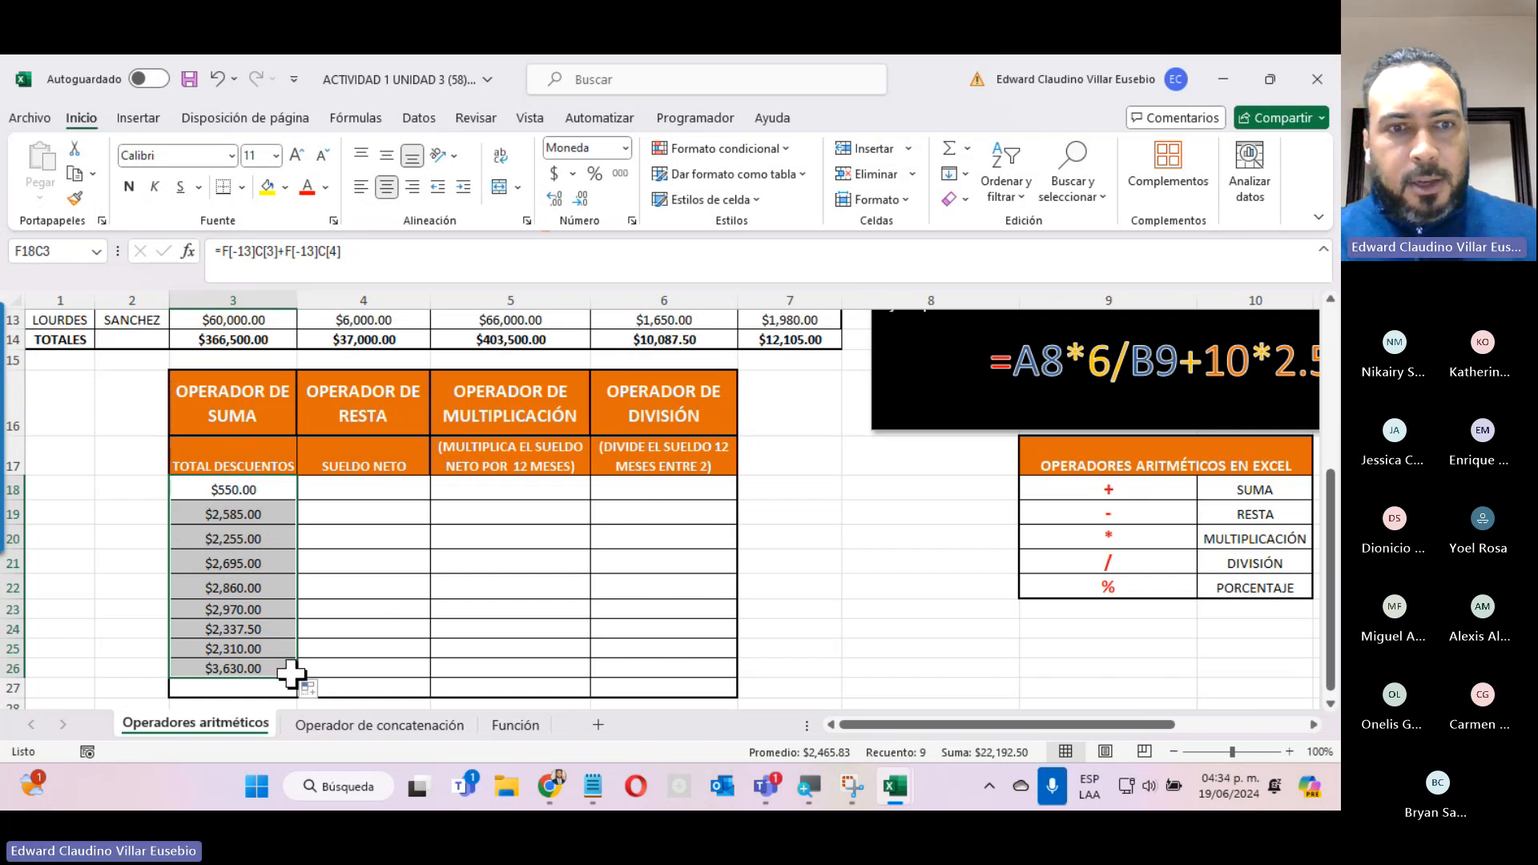
{"action": "left_click_drag", "start_coordinate": [299, 681], "coordinate": [298, 694]}
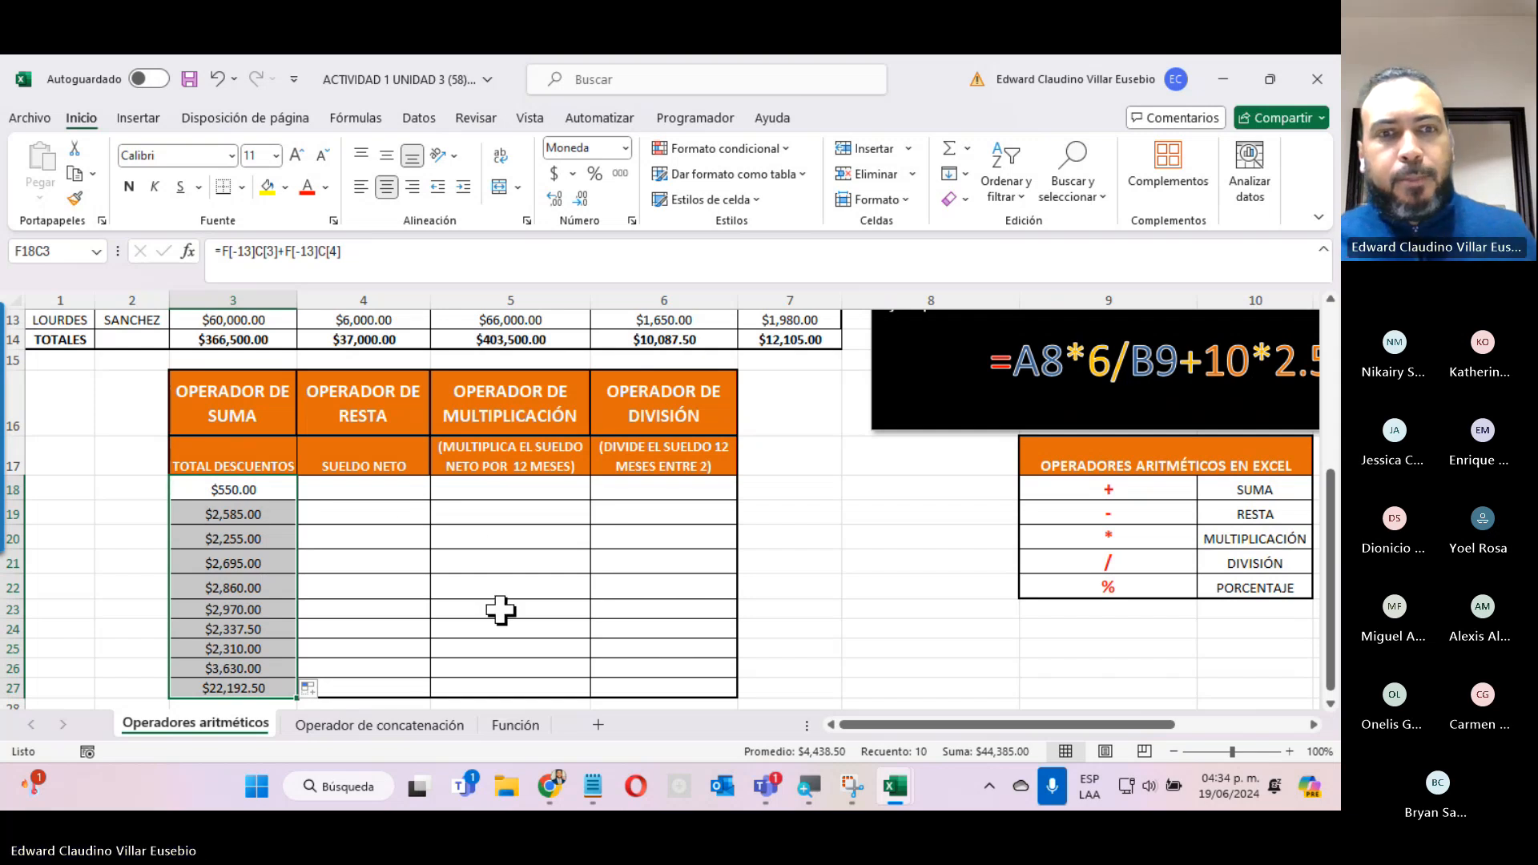
Open the Operador de concatenación worksheet and examine its & operator box and the explanatory text about joining texts.
{"action": "left_click", "coordinate": [420, 729]}
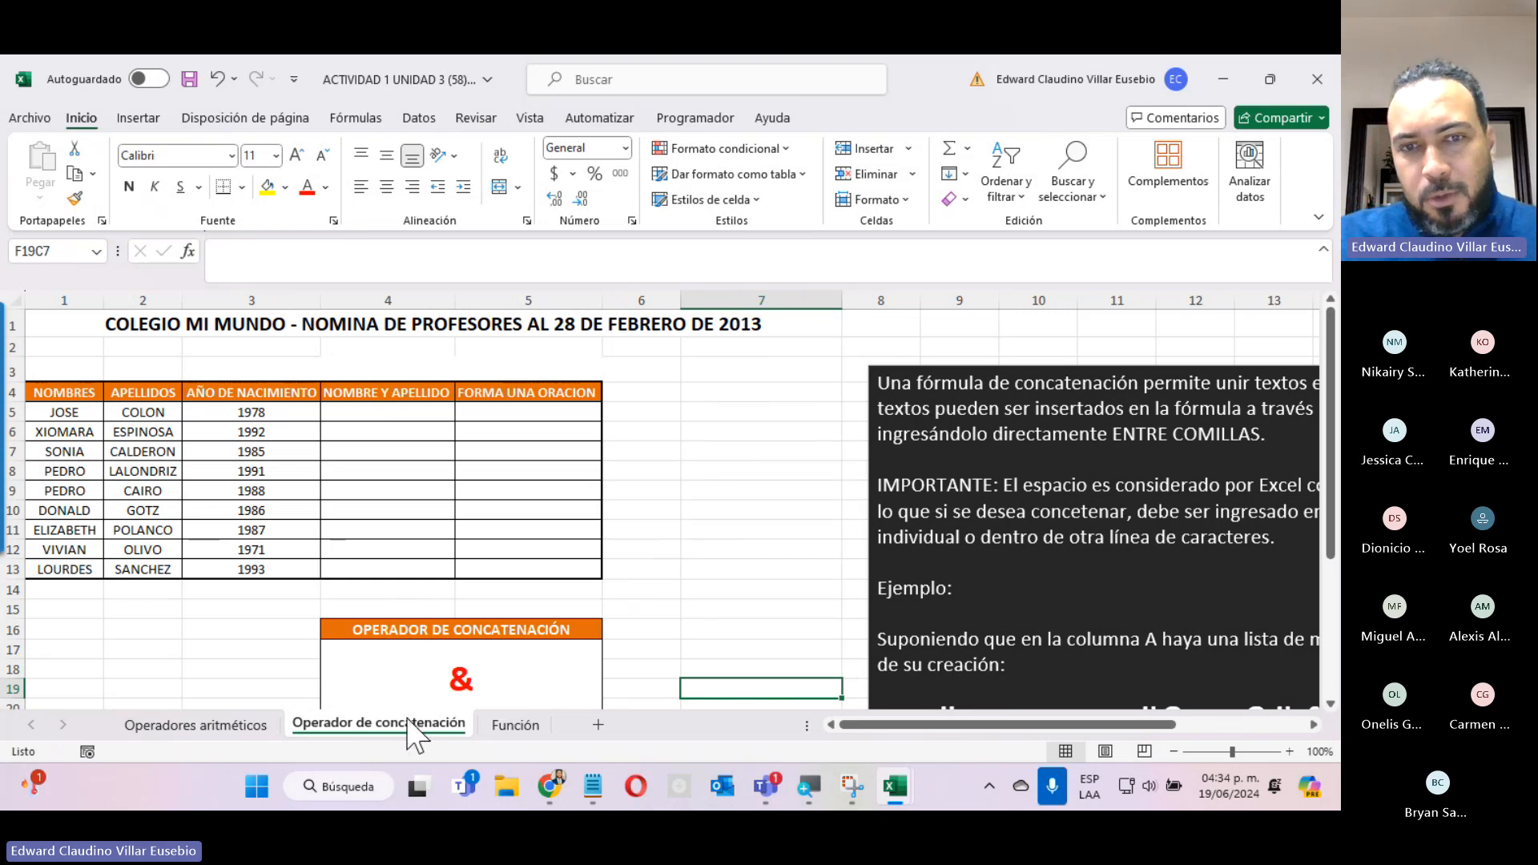
{"action": "scroll", "coordinate": [473, 682], "scroll_direction": "down", "scroll_amount": 3}
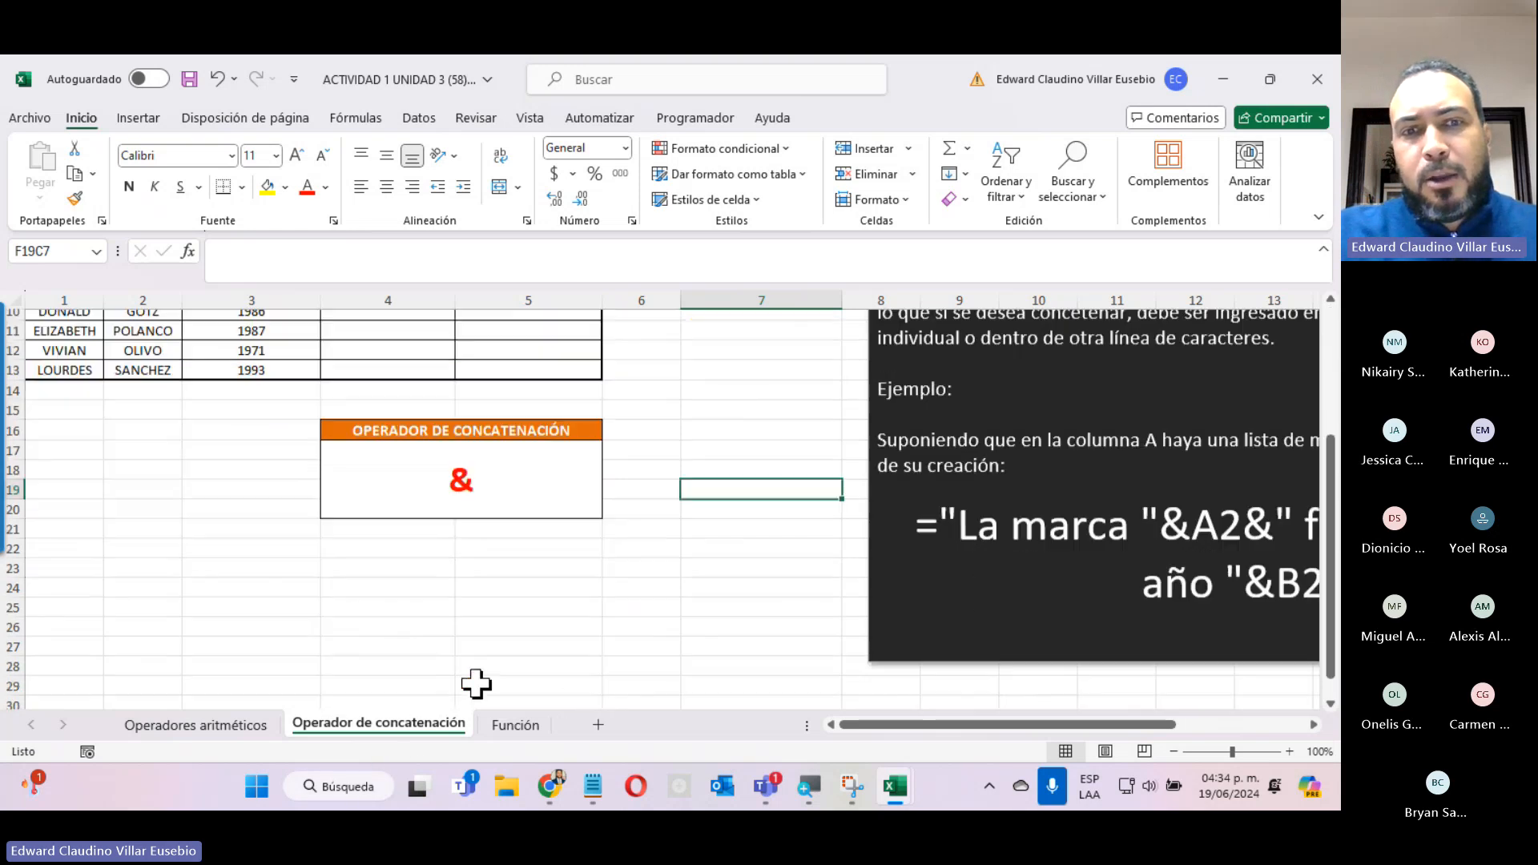
{"action": "left_click", "coordinate": [498, 458]}
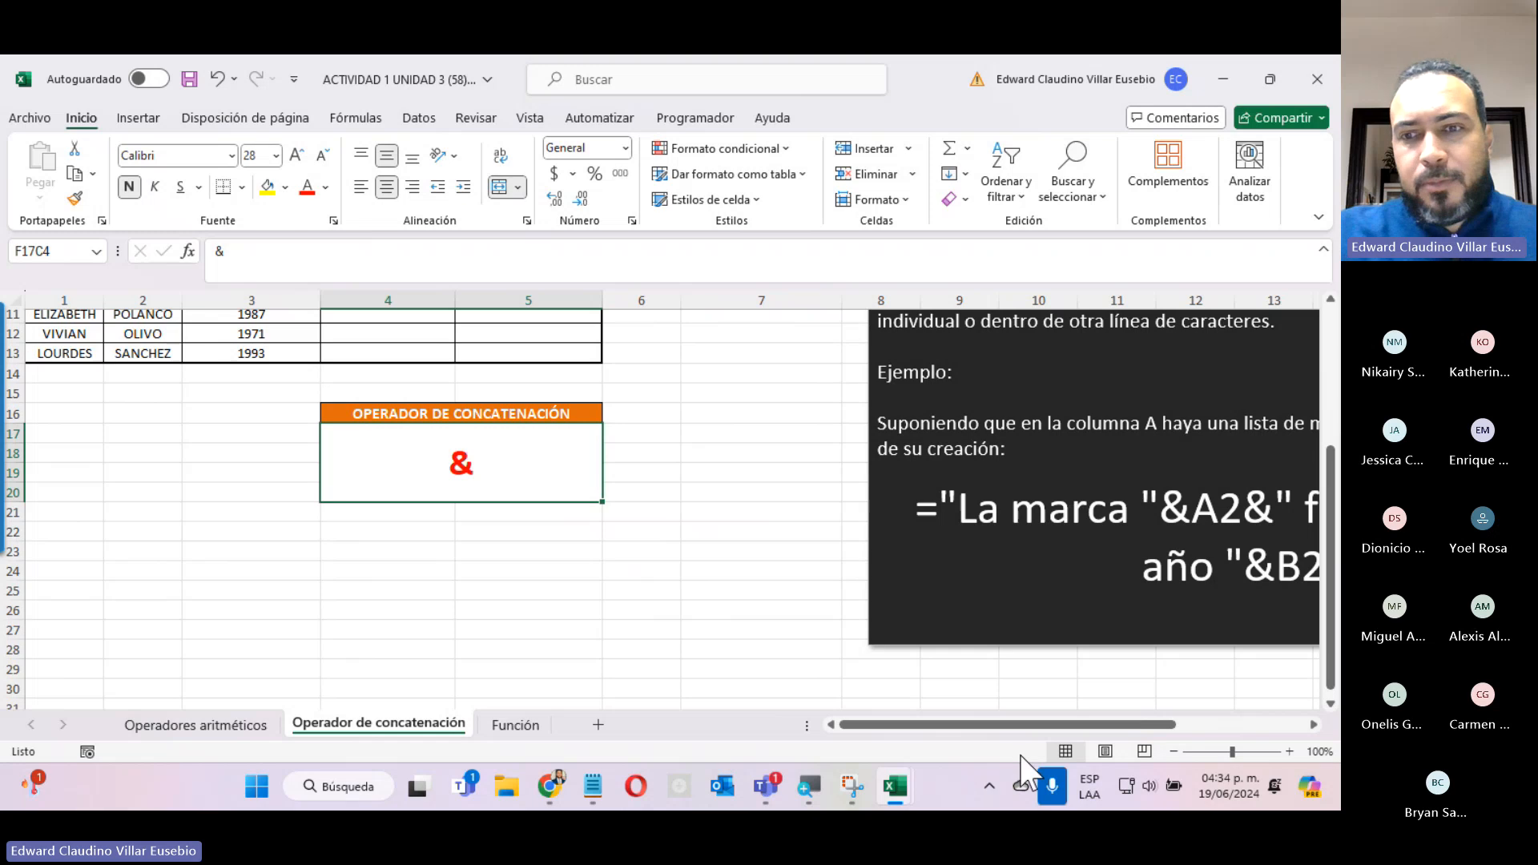
{"action": "left_click_drag", "start_coordinate": [1029, 725], "coordinate": [1127, 705]}
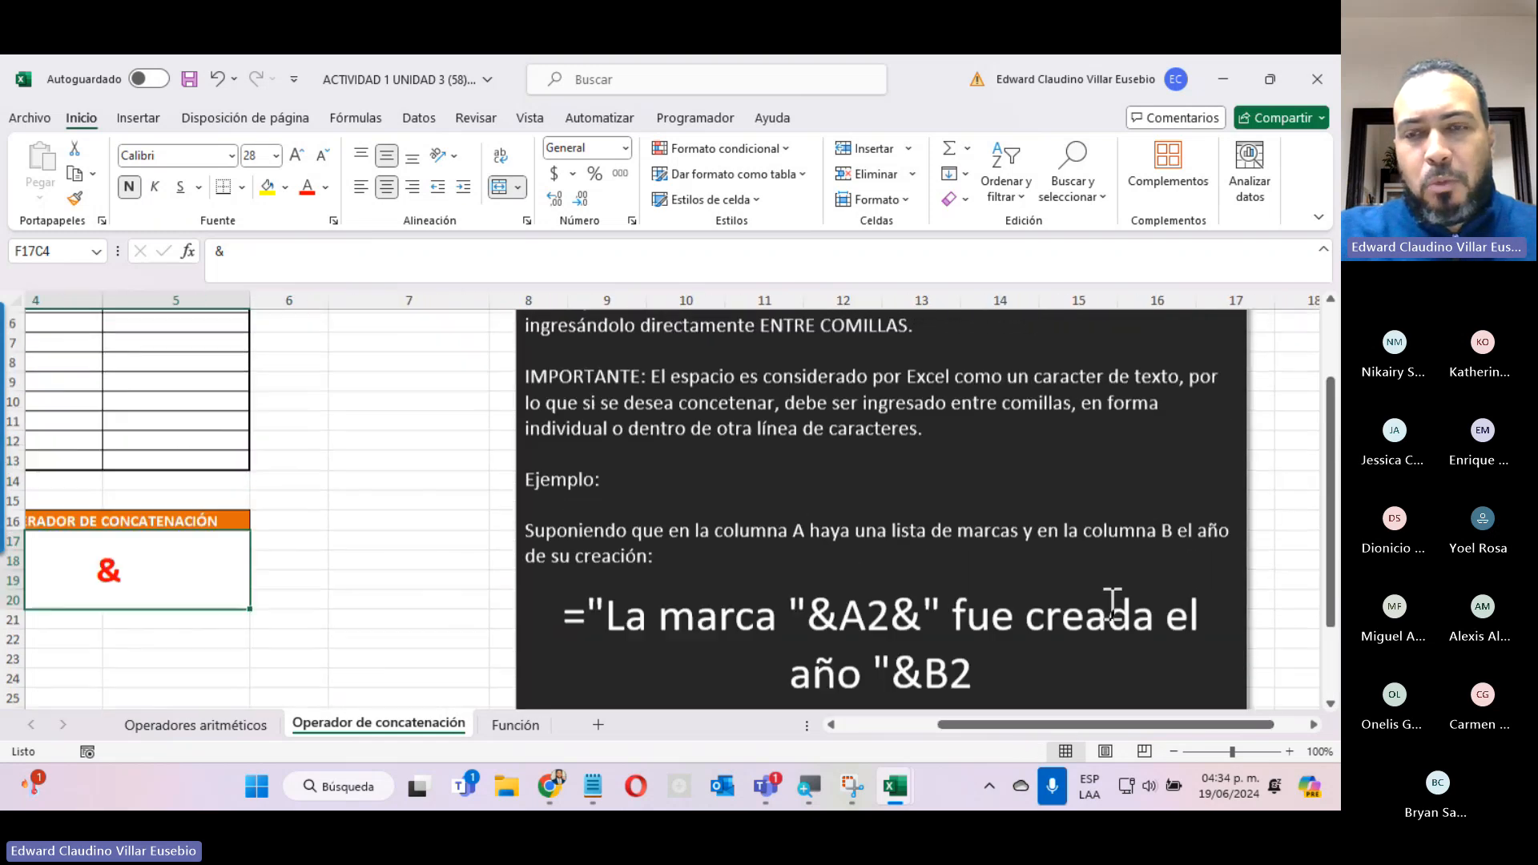
{"action": "scroll", "coordinate": [1113, 605], "scroll_direction": "up", "scroll_amount": 2}
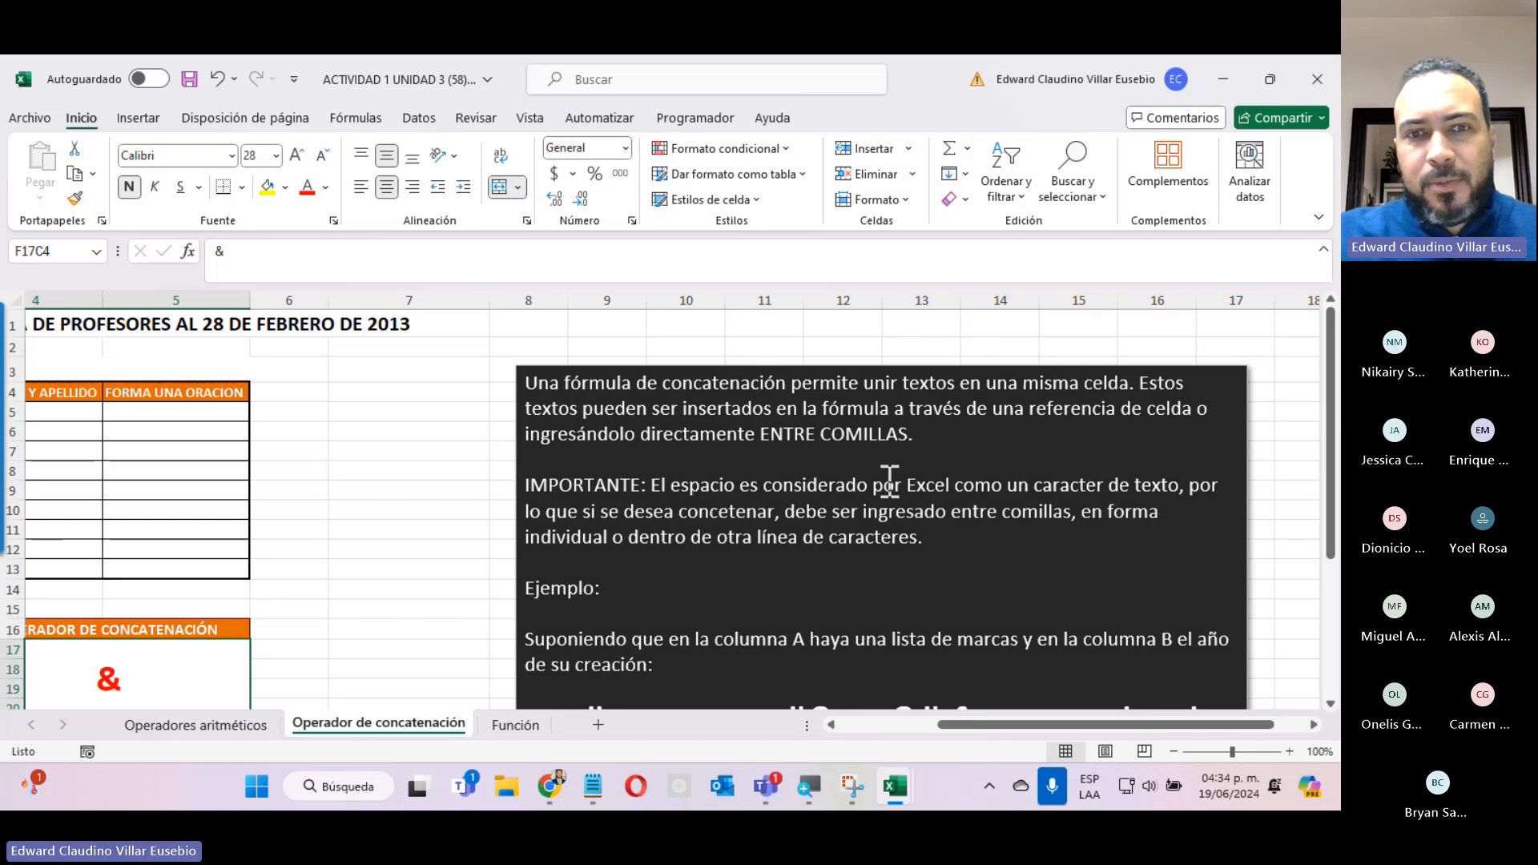
{"action": "scroll", "coordinate": [888, 481], "scroll_direction": "down", "scroll_amount": 3}
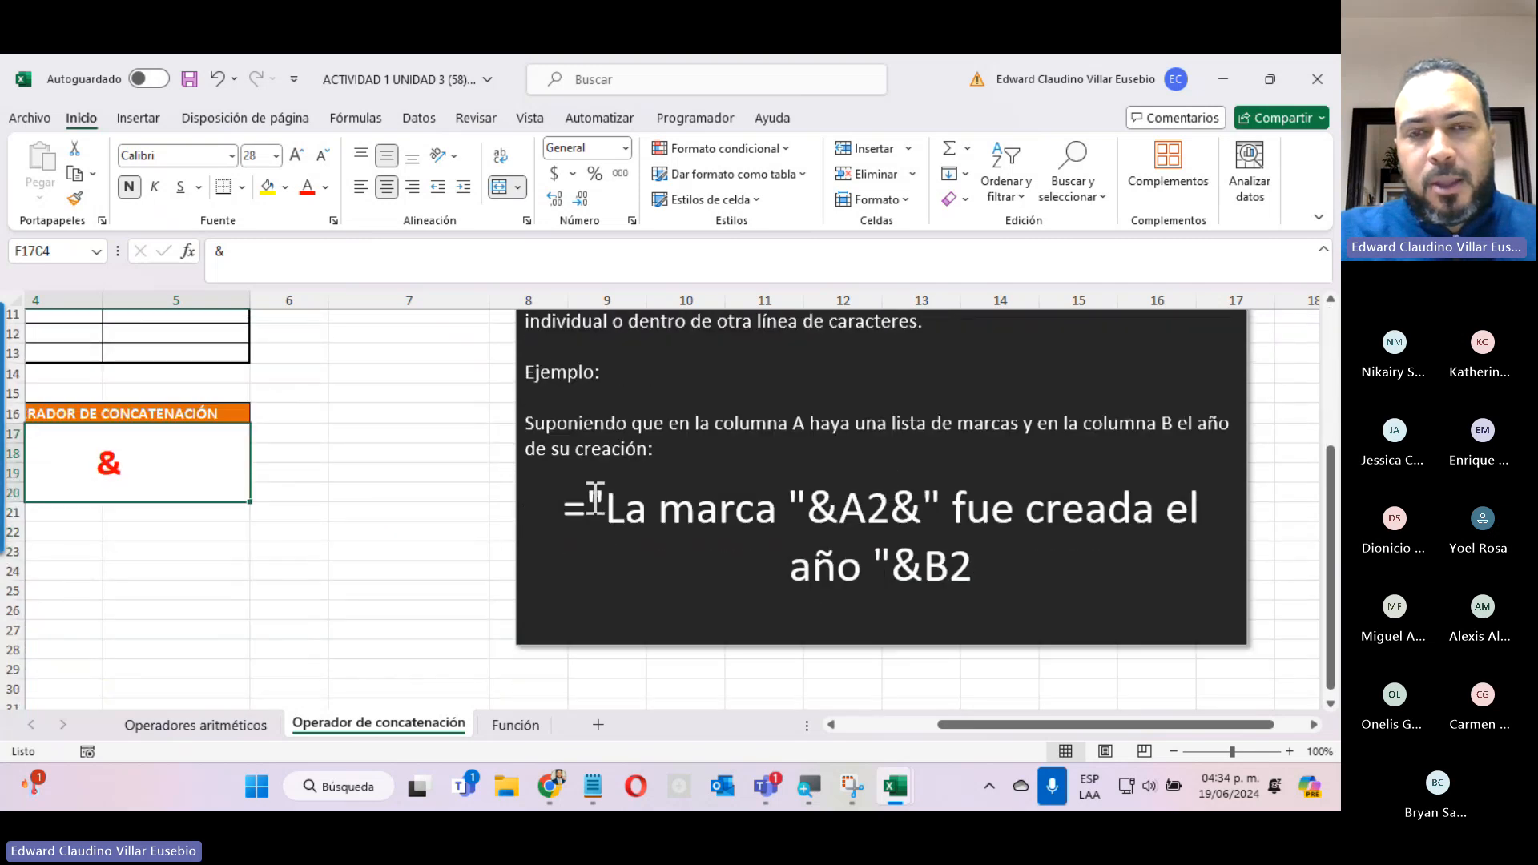
Highlight the "La marca" text, the "&A2&" part and the B2 reference in the example concatenation formula.
{"action": "left_click_drag", "start_coordinate": [594, 498], "coordinate": [789, 513]}
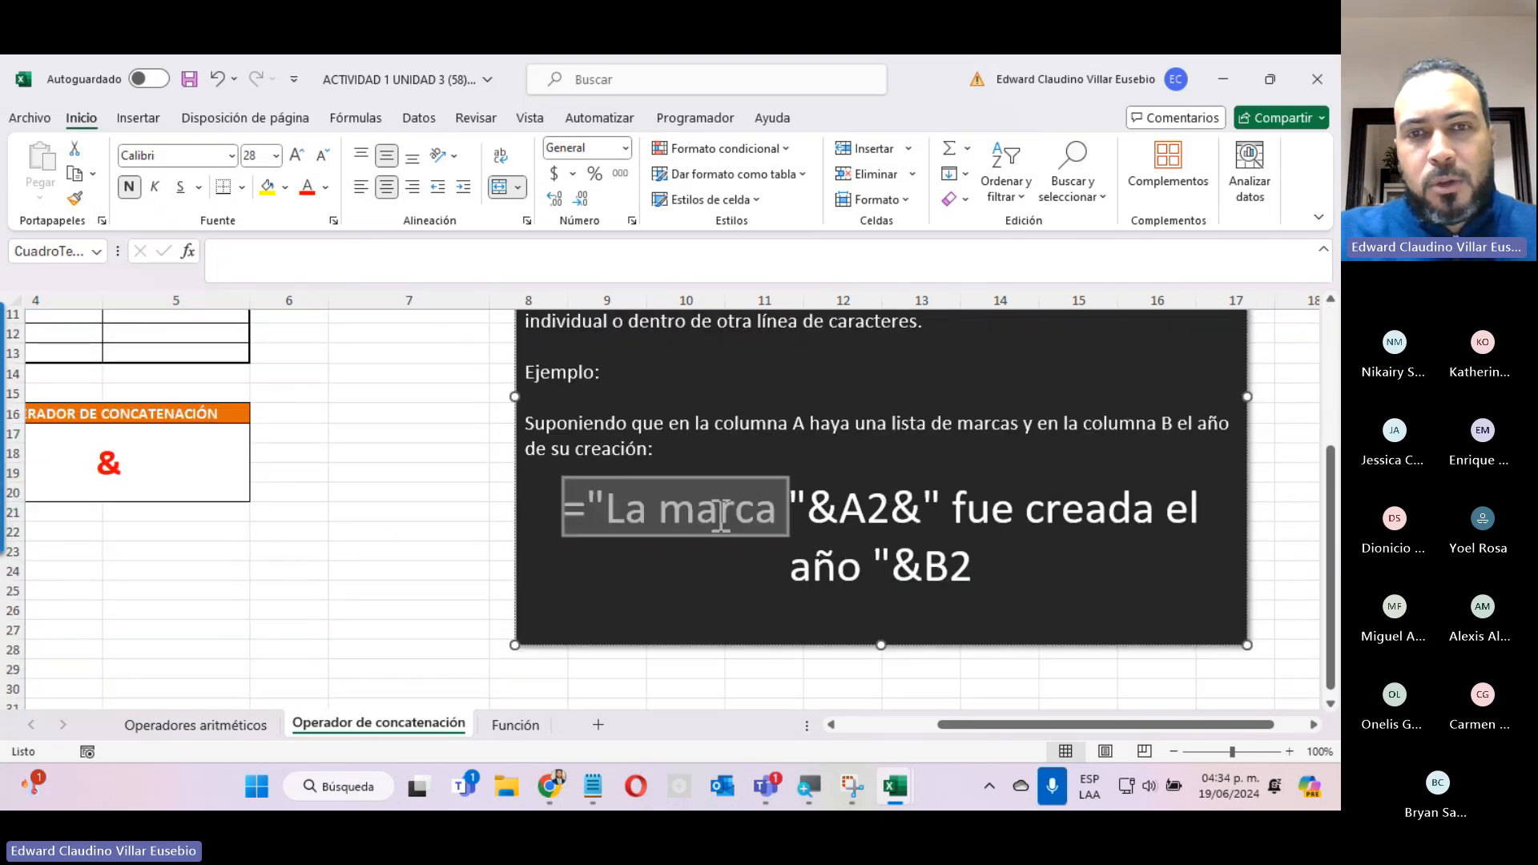
{"action": "left_click", "coordinate": [825, 540]}
{"action": "left_click_drag", "start_coordinate": [591, 503], "coordinate": [699, 504]}
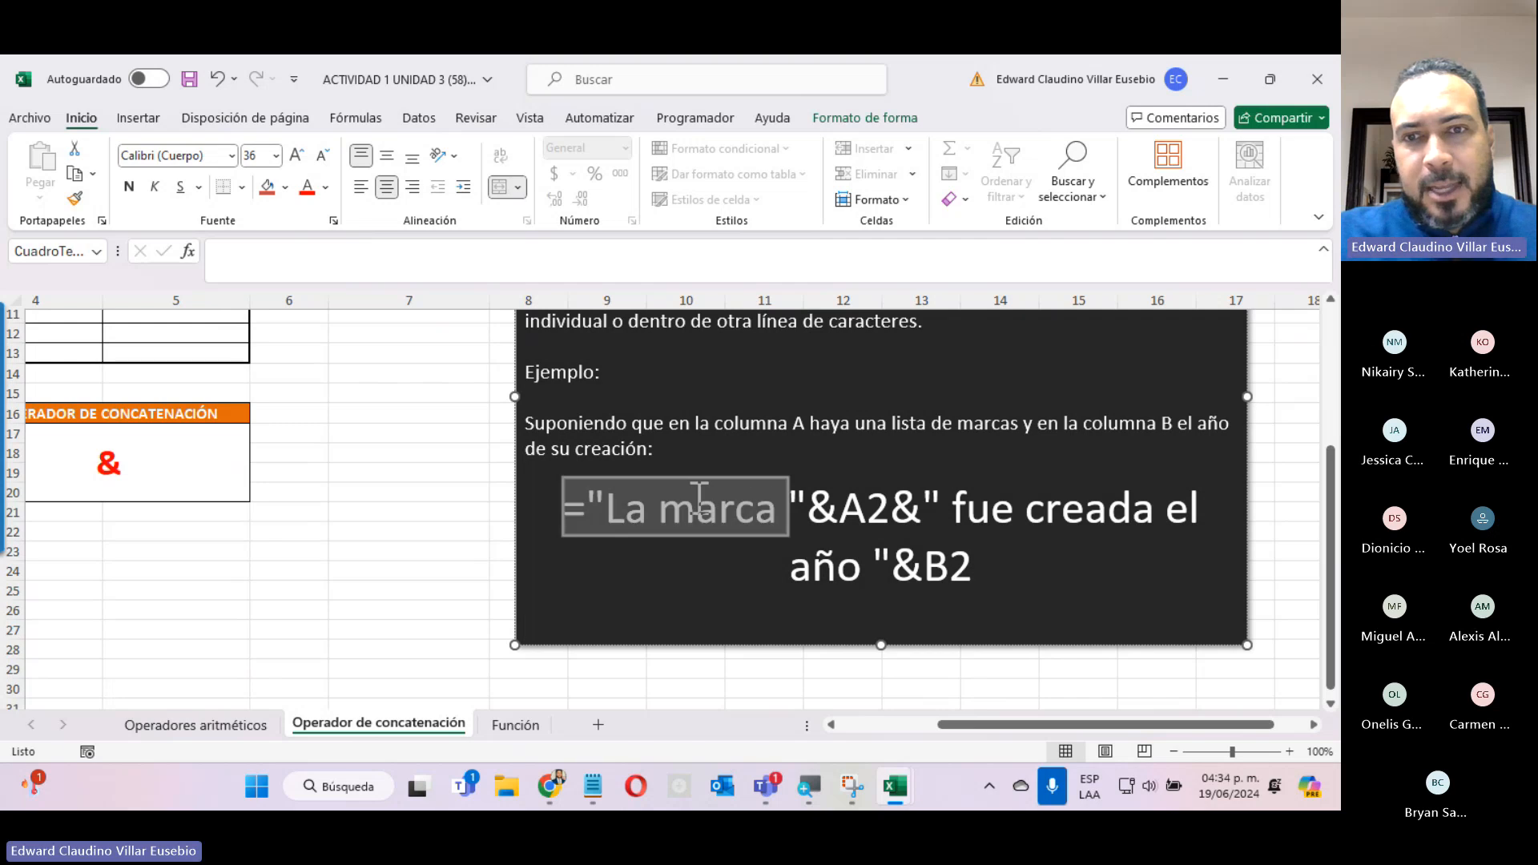
{"action": "left_click_drag", "start_coordinate": [796, 507], "coordinate": [912, 504]}
{"action": "left_click", "coordinate": [838, 517]}
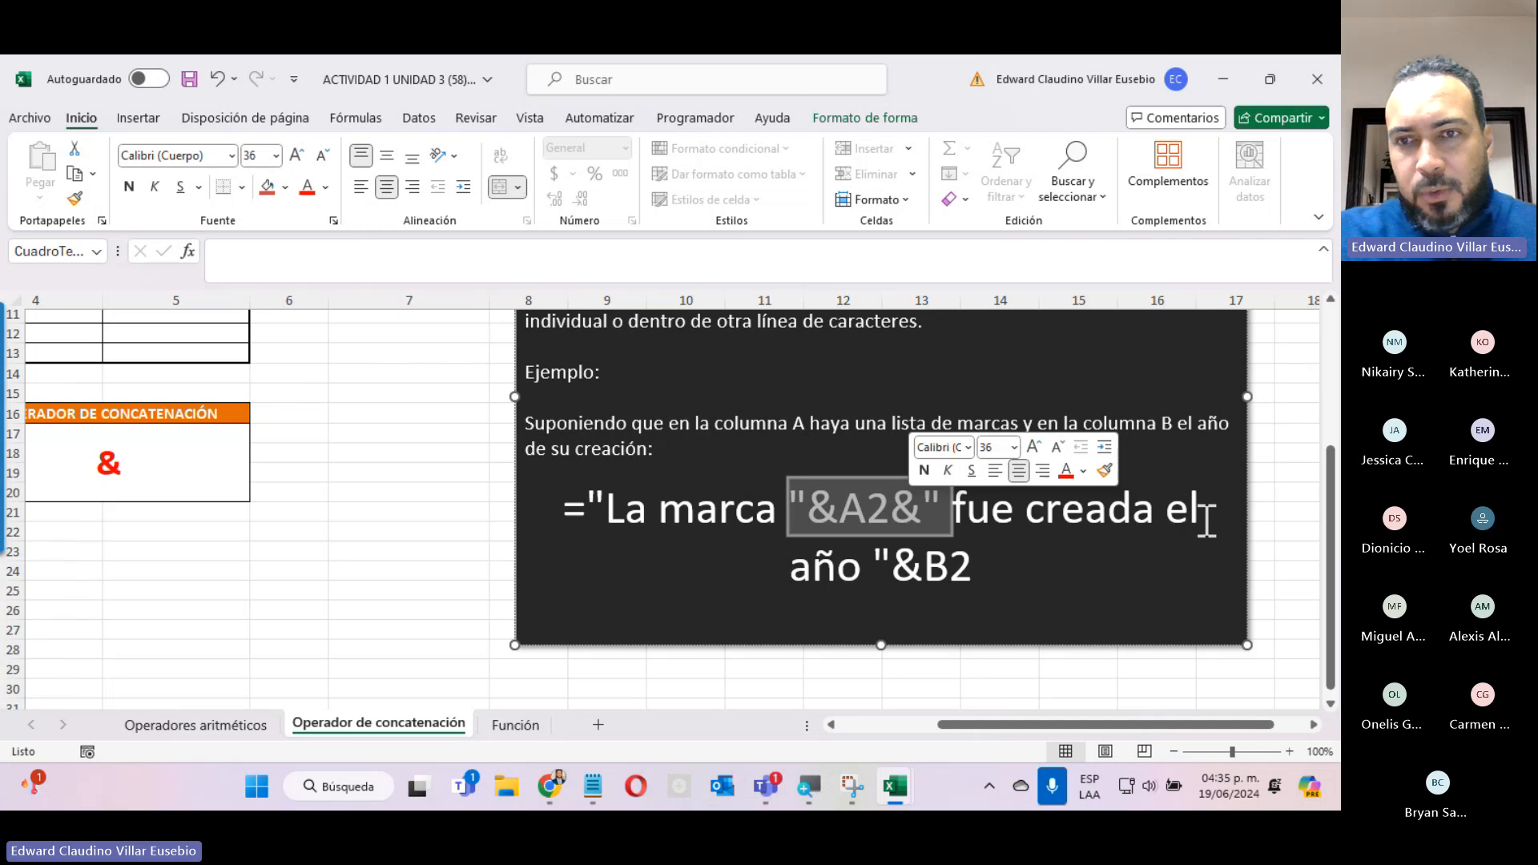
{"action": "double_click", "coordinate": [930, 572]}
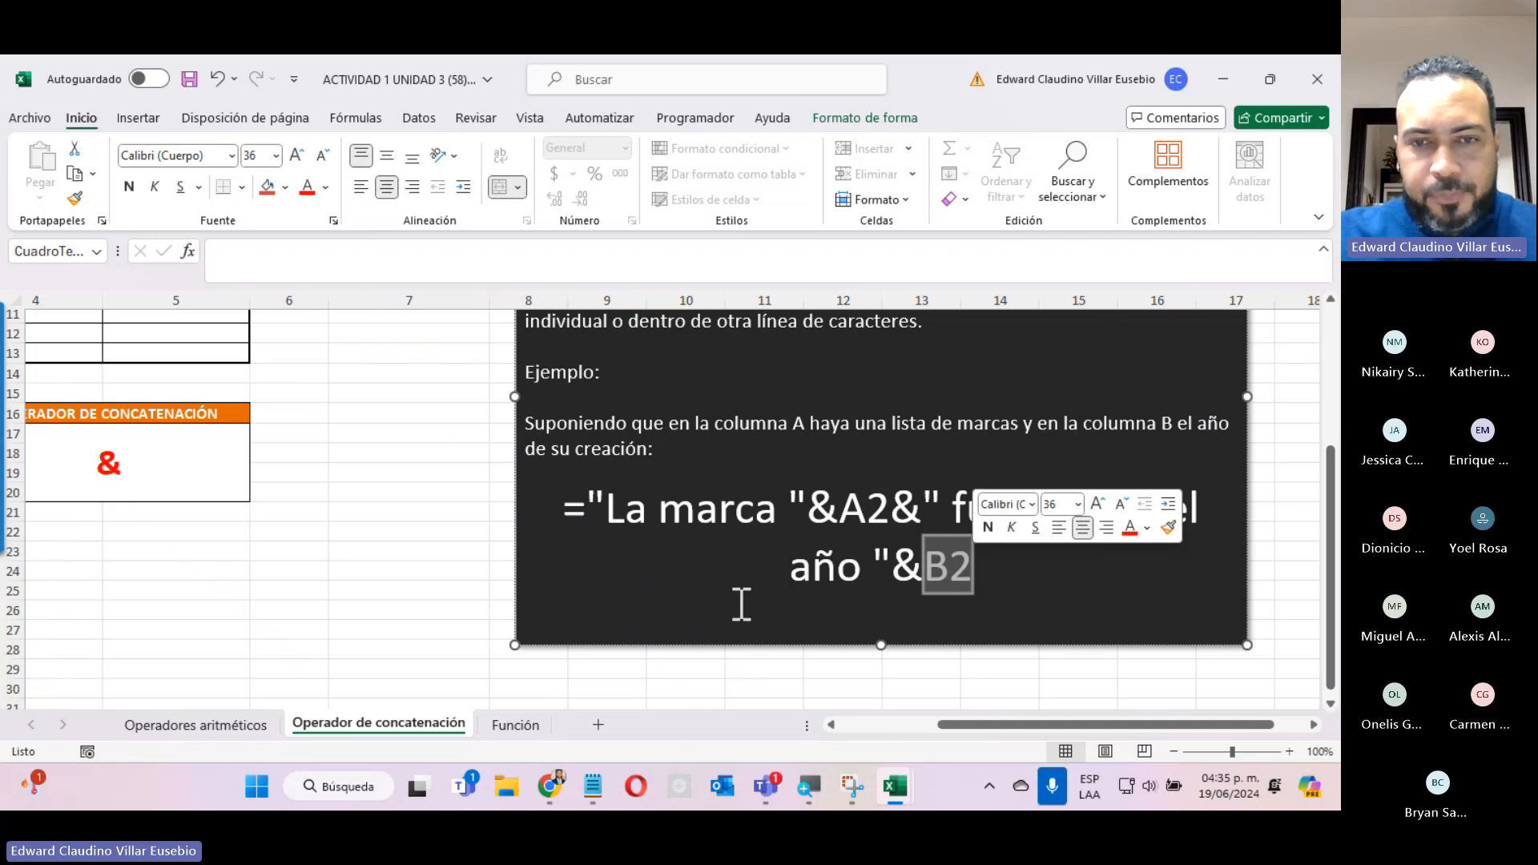
Return to the teachers table and select the row 5 cell of the NOMBRE Y APELLIDO column.
{"action": "left_click", "coordinate": [875, 725]}
{"action": "scroll", "coordinate": [684, 658], "scroll_direction": "up", "scroll_amount": 2}
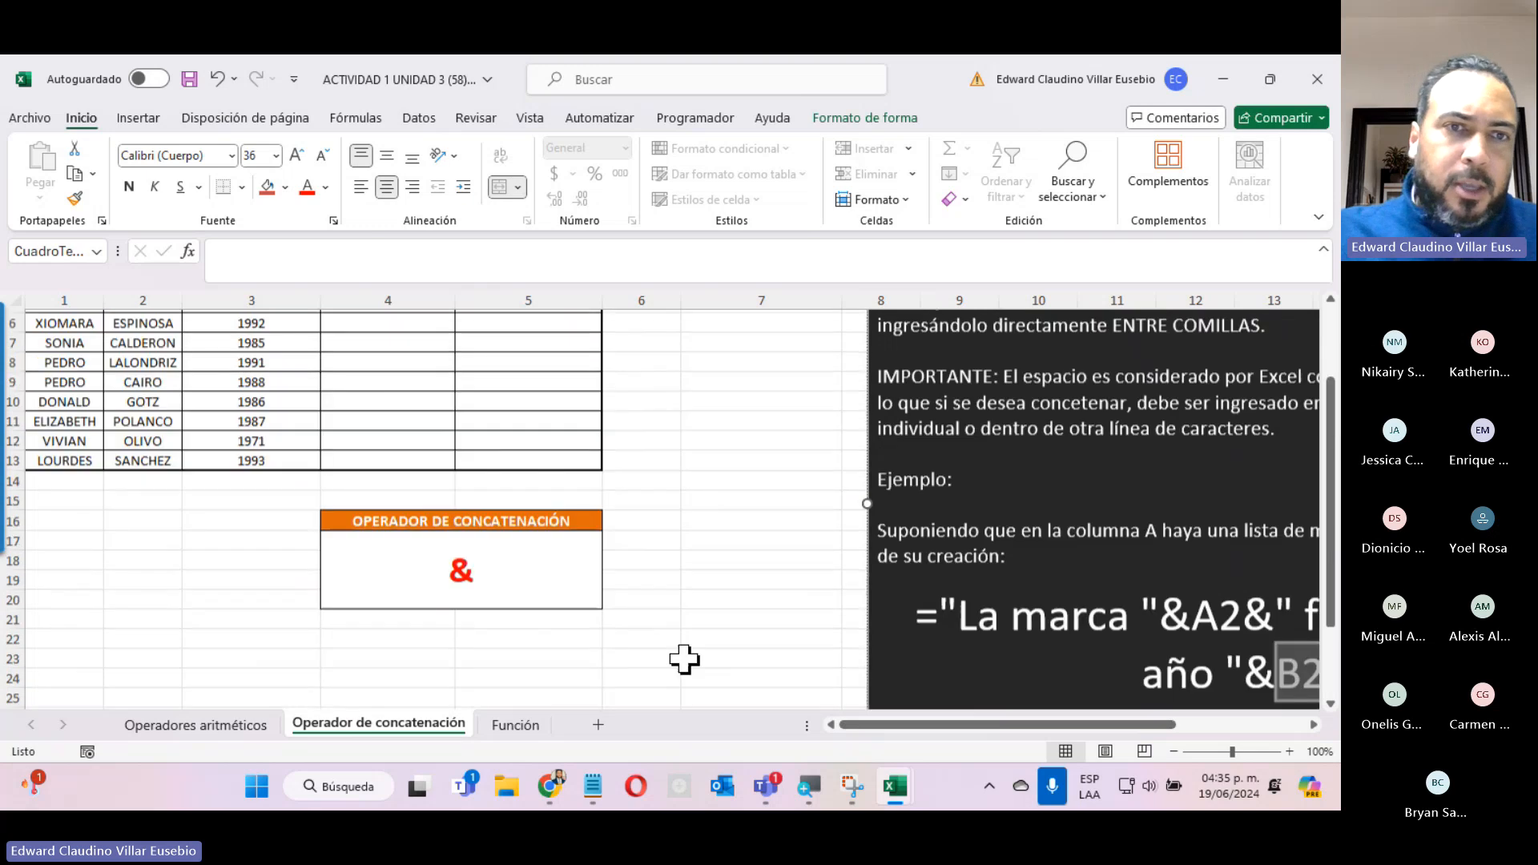
{"action": "scroll", "coordinate": [685, 659], "scroll_direction": "up", "scroll_amount": 2}
{"action": "left_click", "coordinate": [388, 413]}
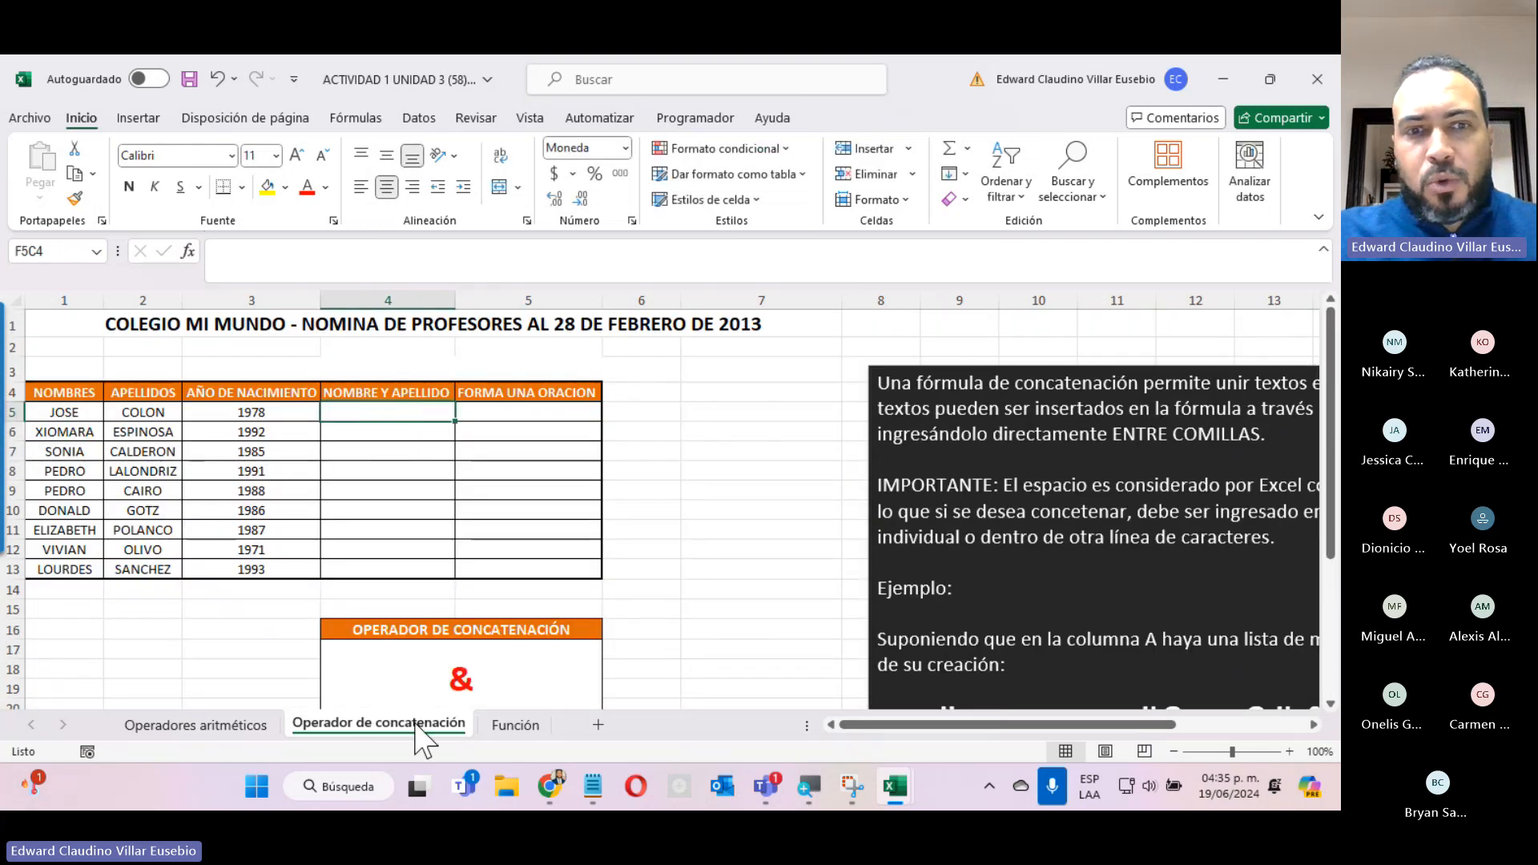
Switch to the Teams meeting, admit everyone in the waiting room, and return to the Excel workbook.
{"action": "left_click", "coordinate": [765, 788]}
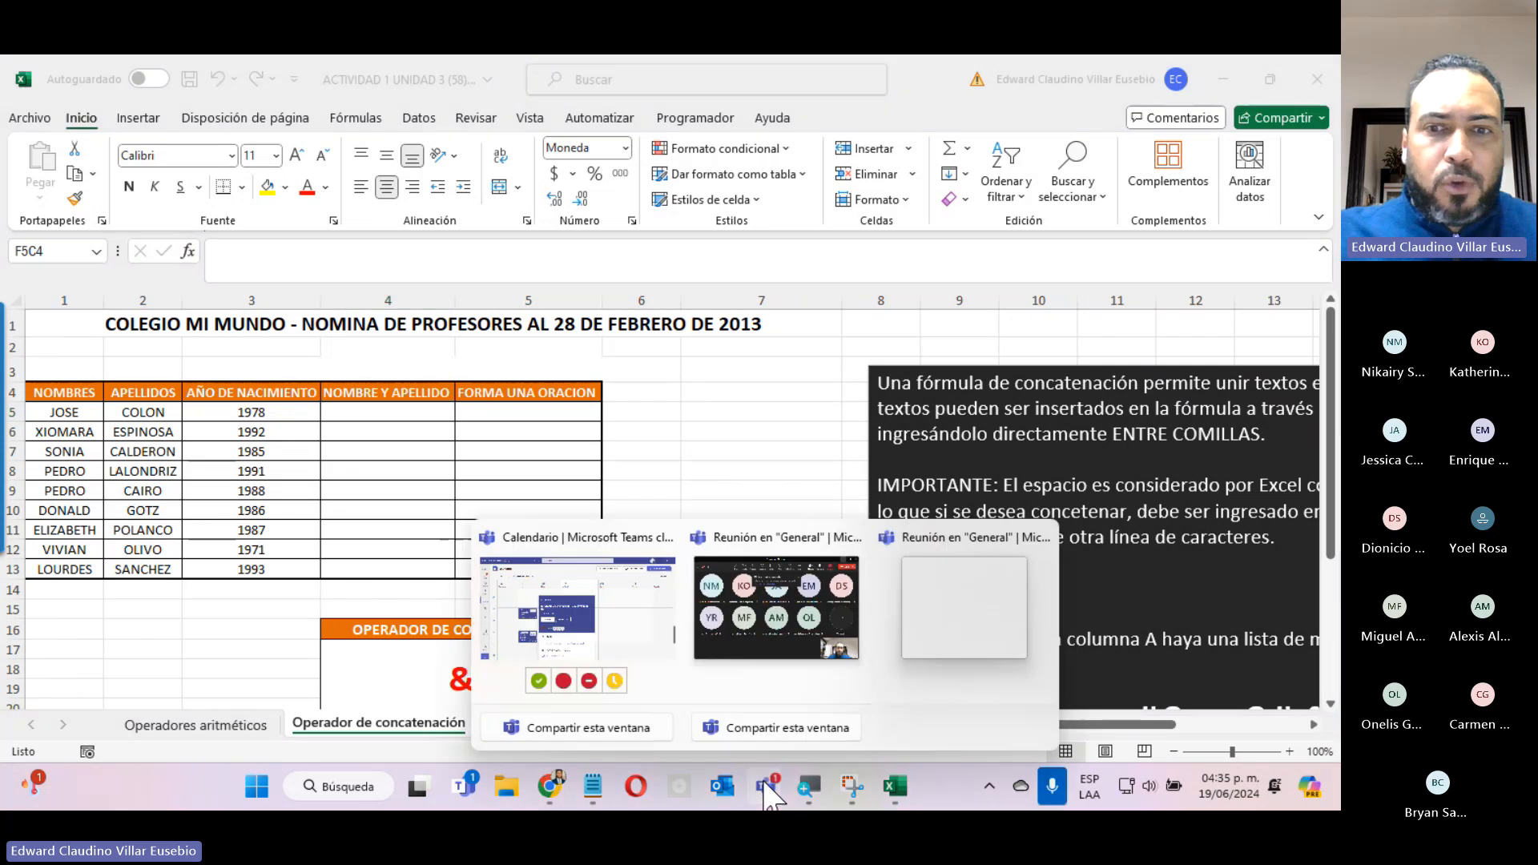
{"action": "left_click", "coordinate": [954, 621]}
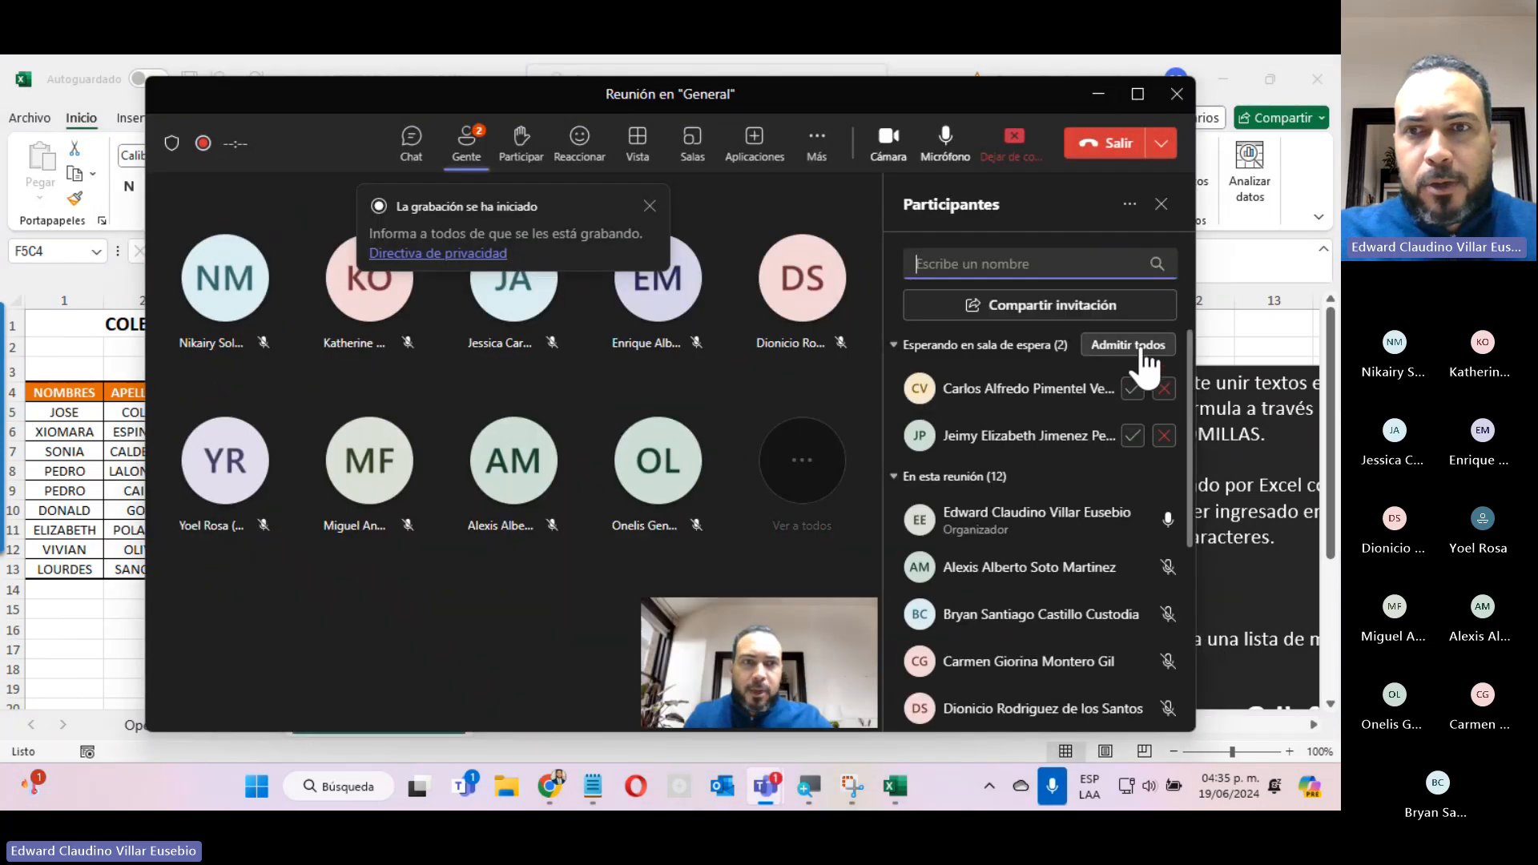
{"action": "left_click", "coordinate": [1129, 346]}
{"action": "left_click", "coordinate": [1100, 95]}
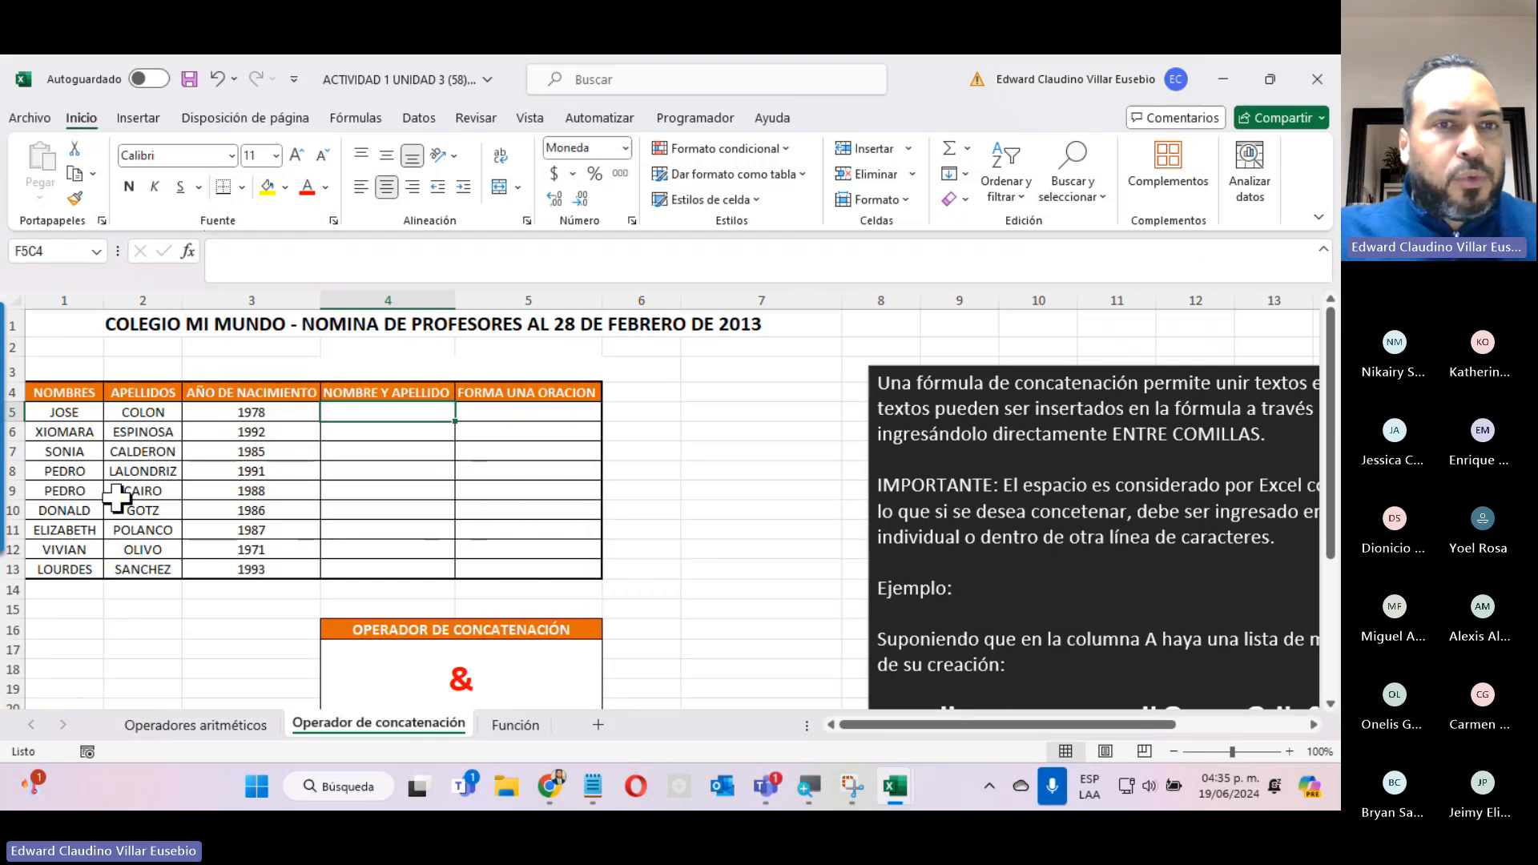
Search the function library for "concatena" and insert the CONCATENAR function in row 5 of NOMBRE Y APELLIDO.
{"action": "left_click", "coordinate": [189, 253]}
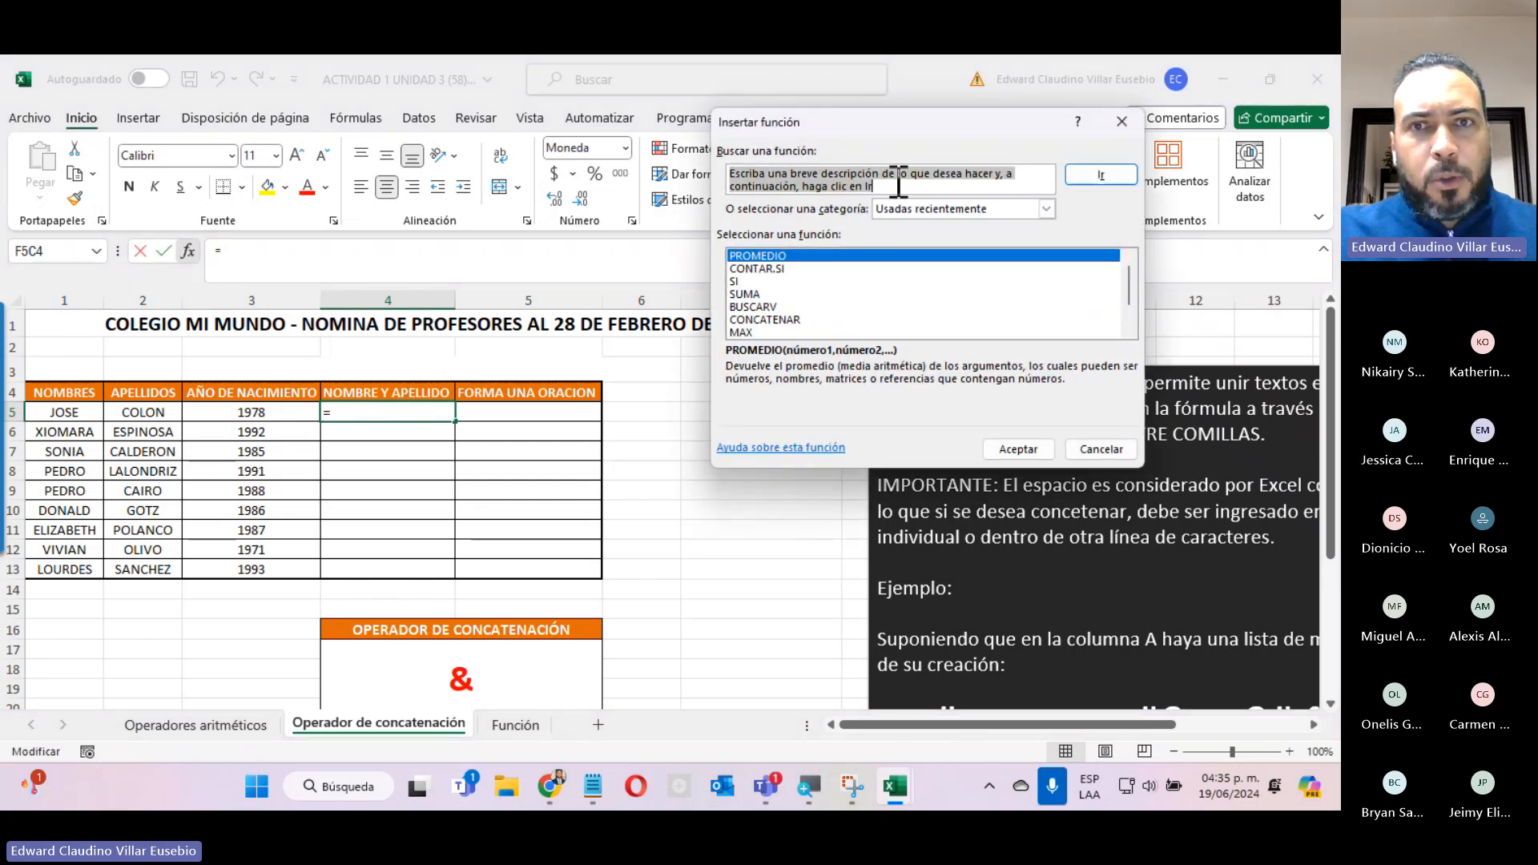
{"action": "type", "text": "con"}
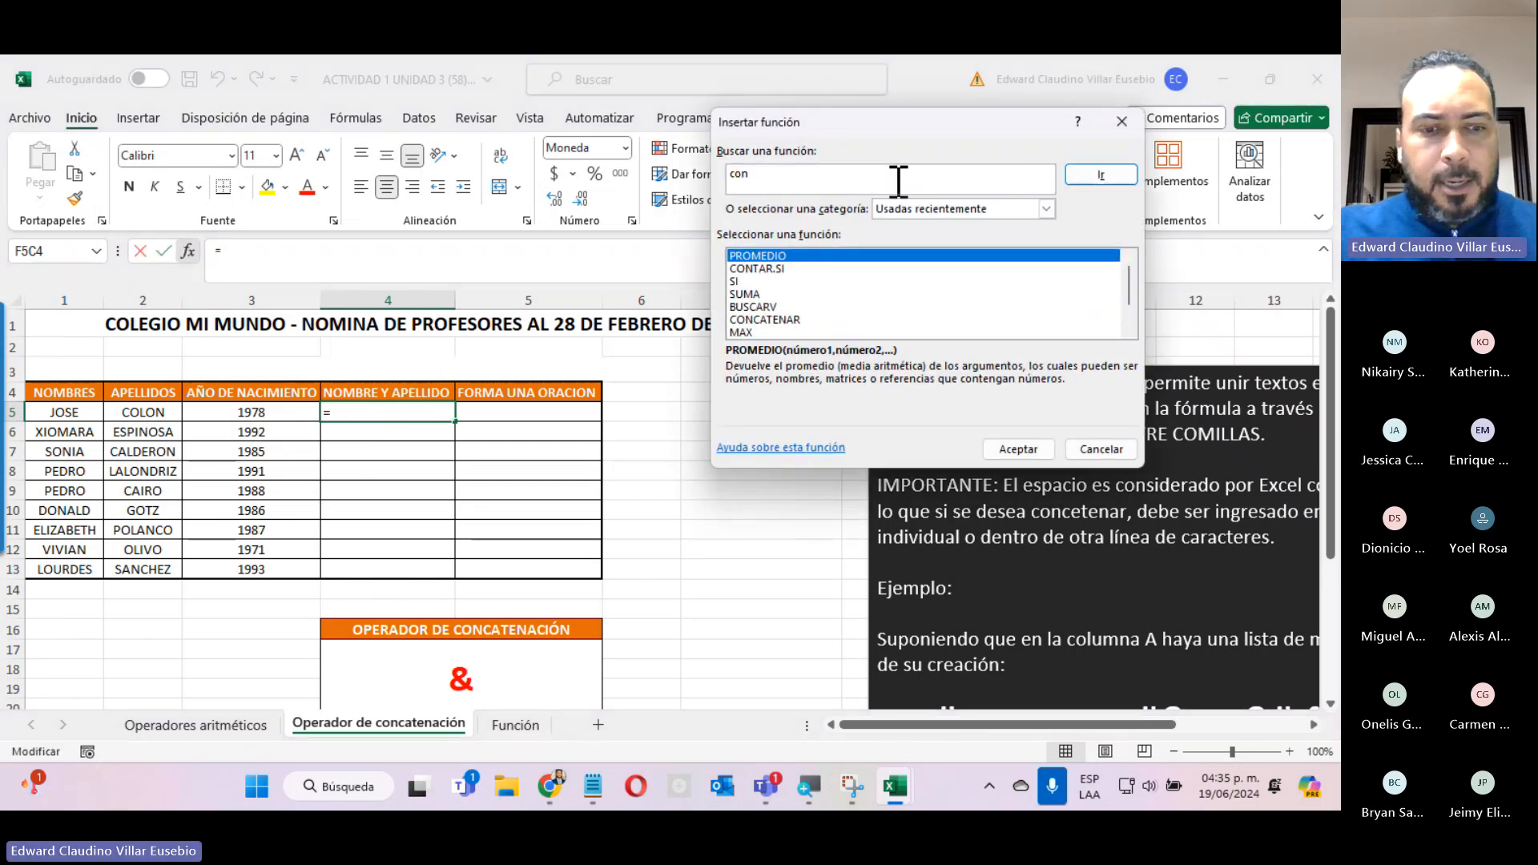
{"action": "type", "text": "catena"}
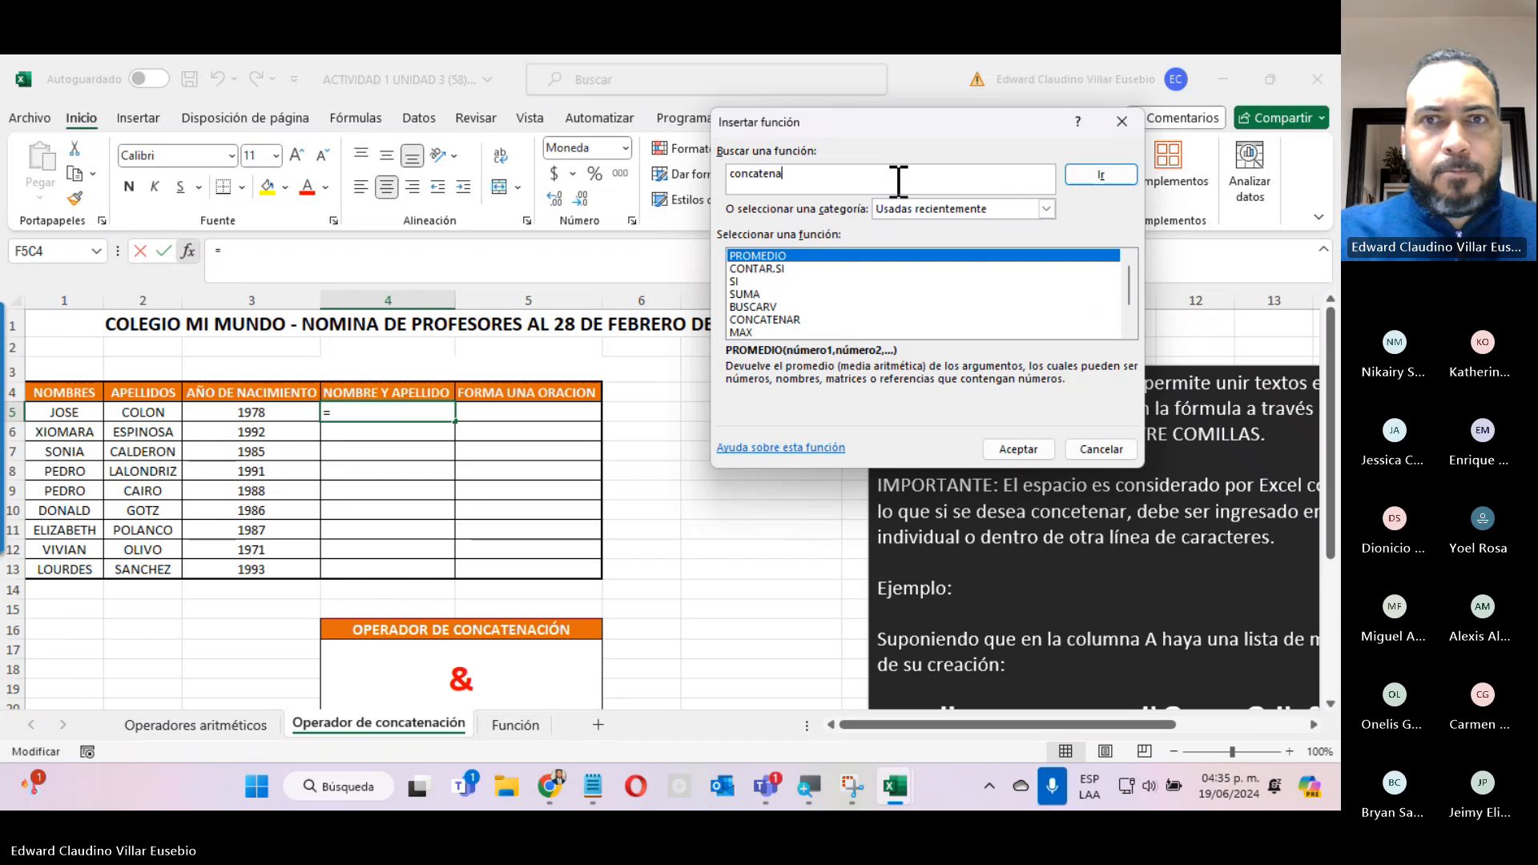
{"action": "left_click", "coordinate": [1100, 175]}
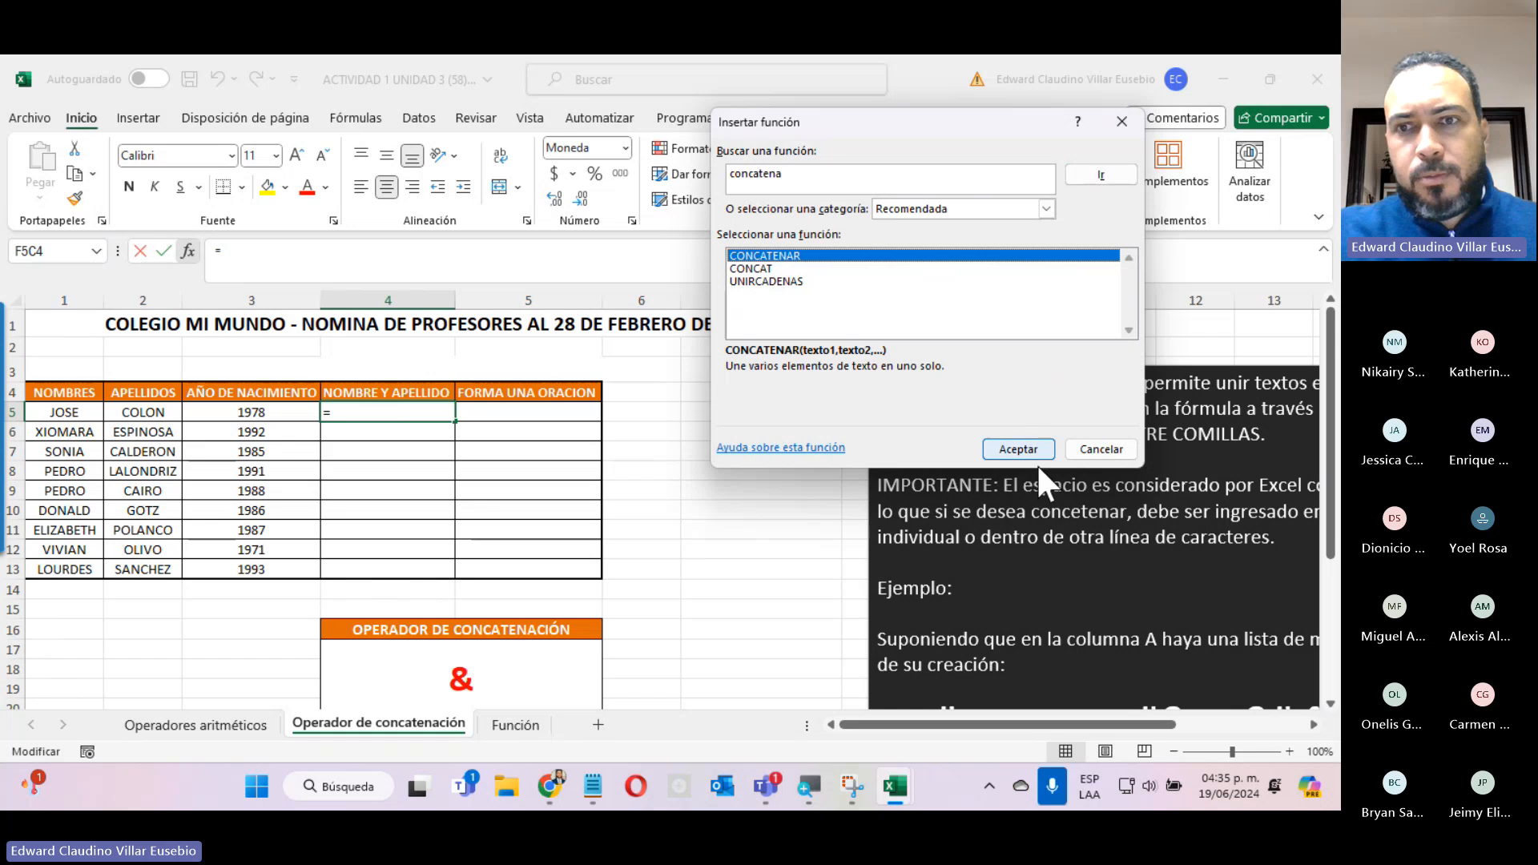
{"action": "left_click", "coordinate": [1021, 448]}
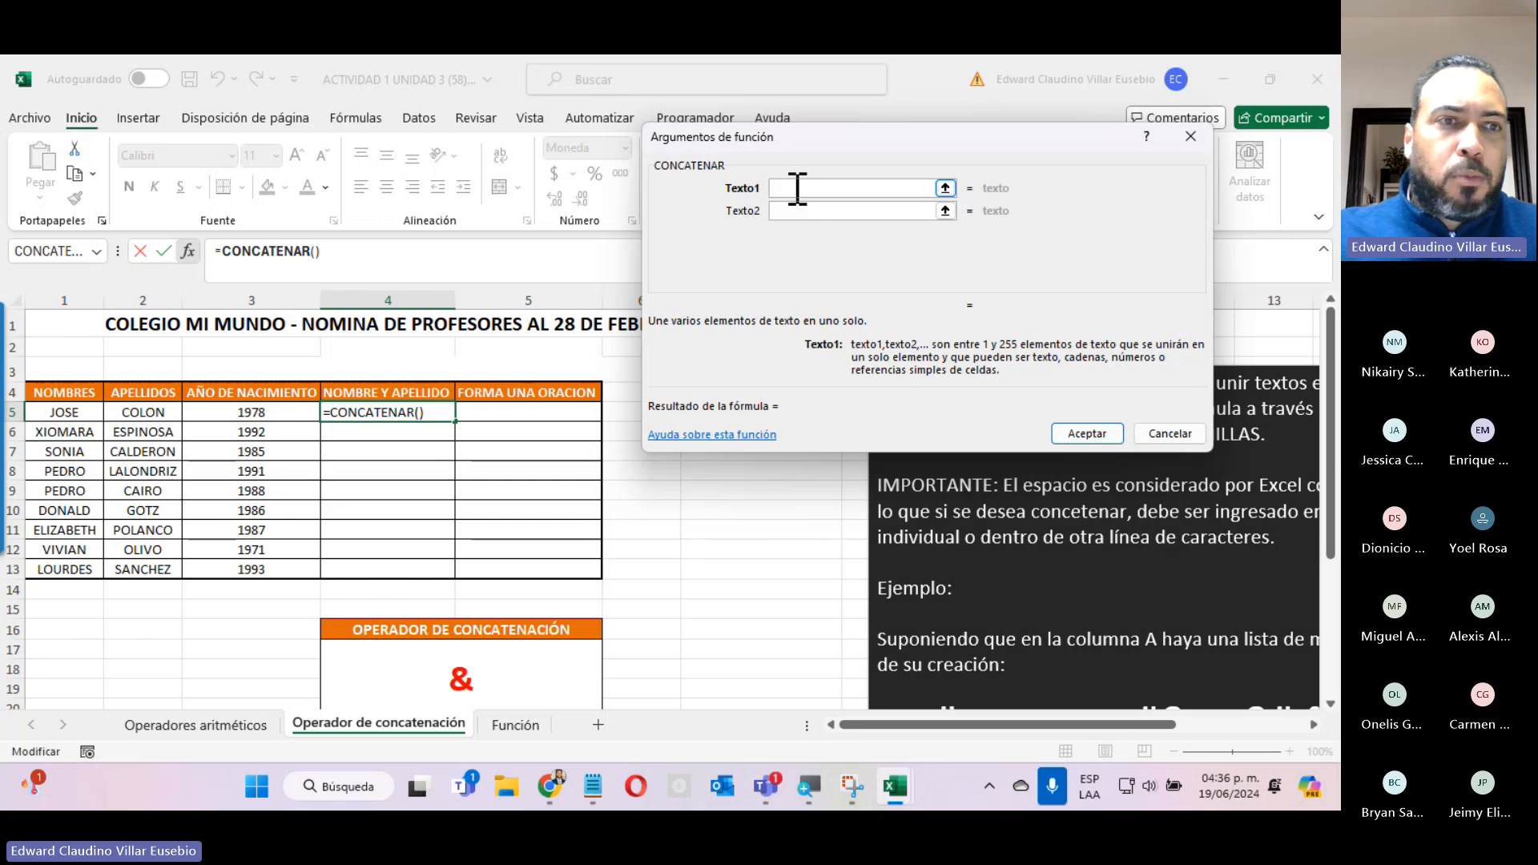
Set CONCATENAR's Texto1 to the row 5 NOMBRES cell and Texto2 to the row 5 APELLIDOS cell.
{"action": "left_click", "coordinate": [61, 410]}
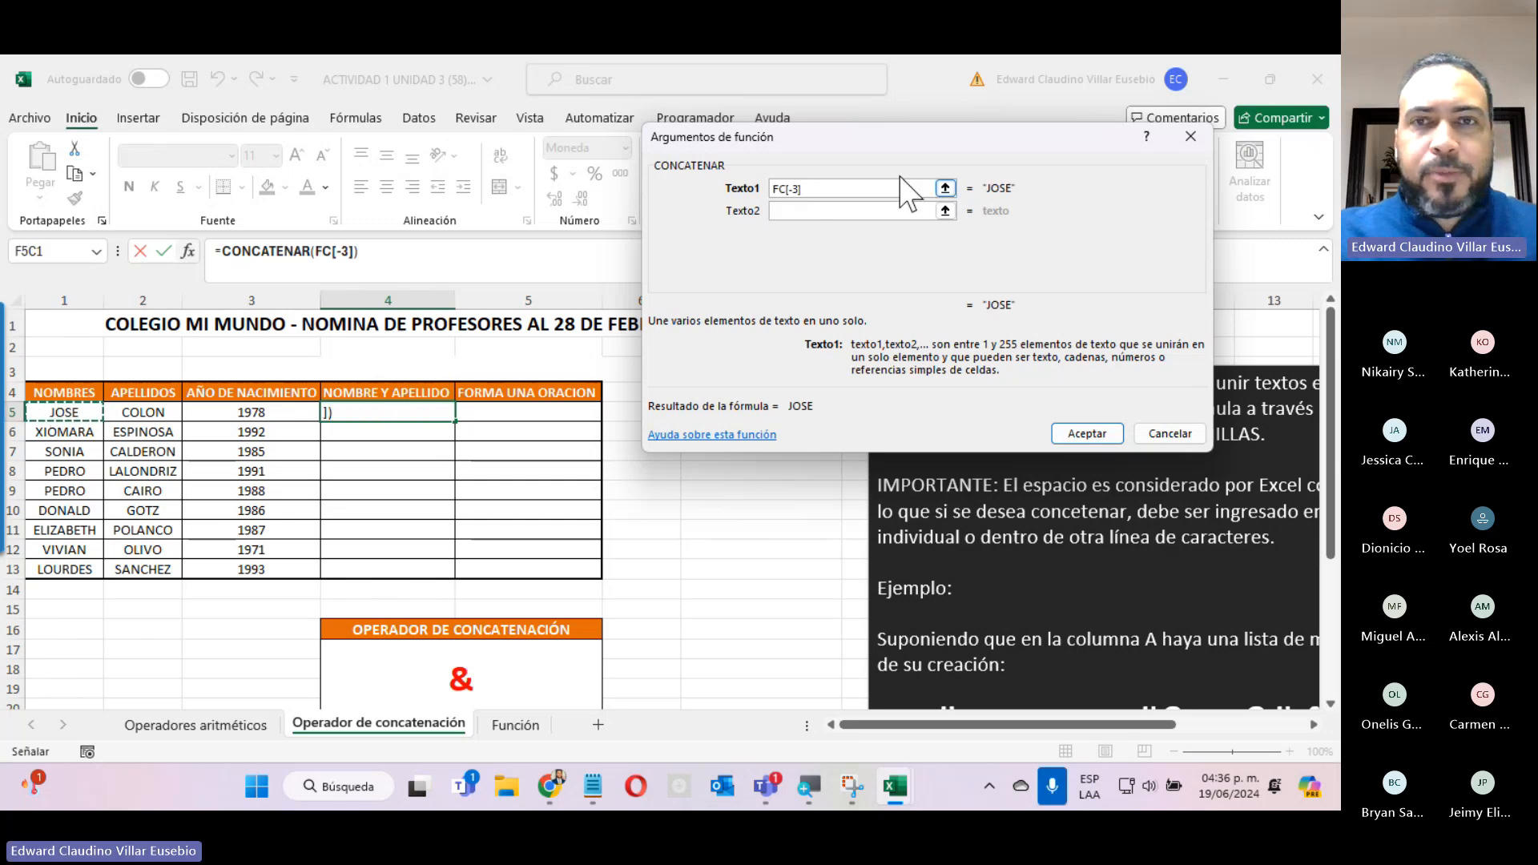
{"action": "left_click", "coordinate": [777, 212]}
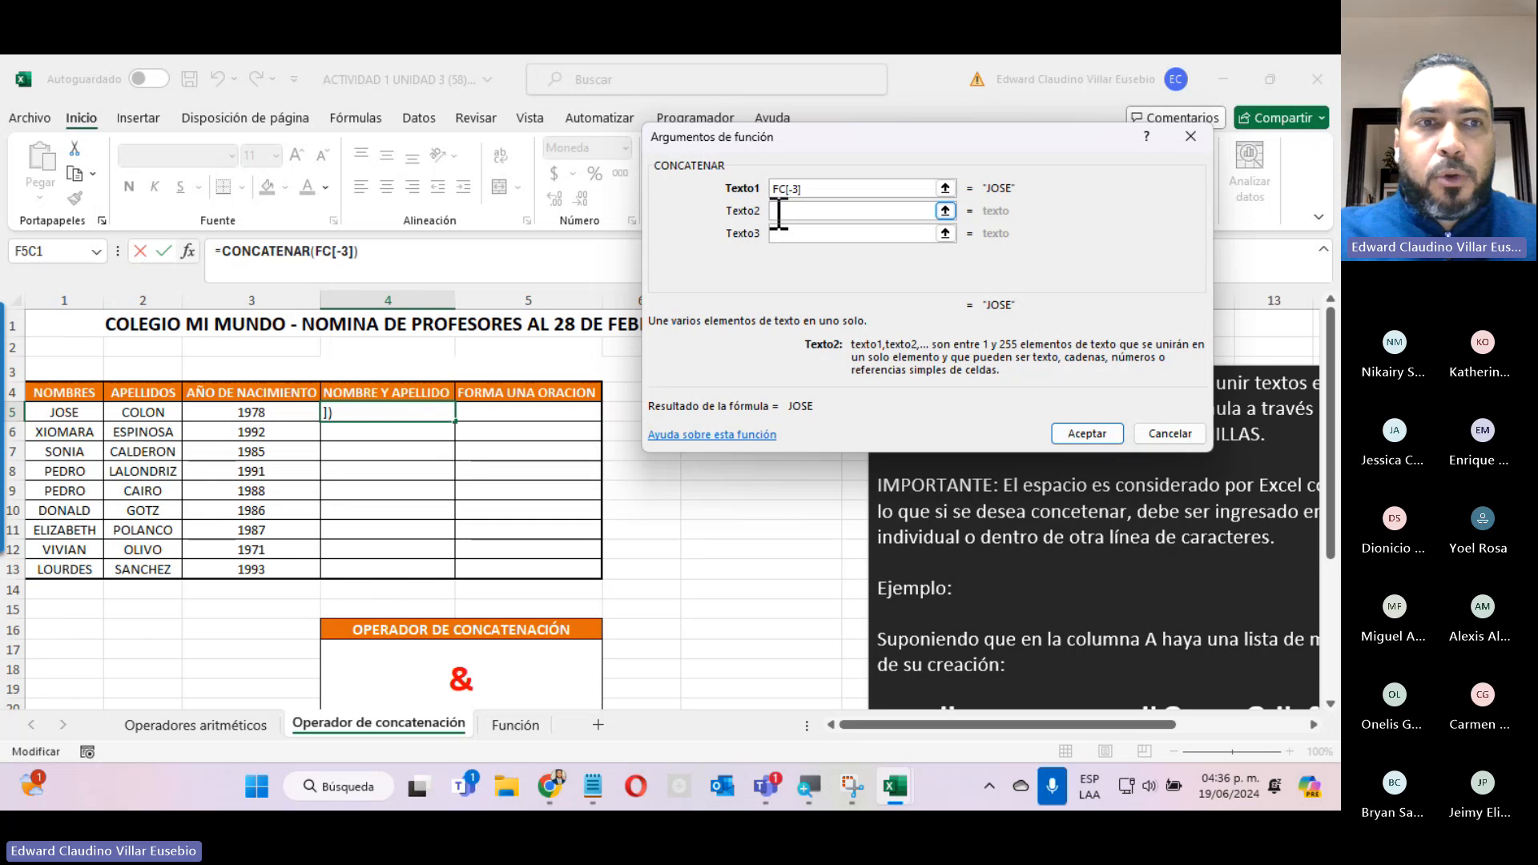
{"action": "left_click", "coordinate": [126, 416]}
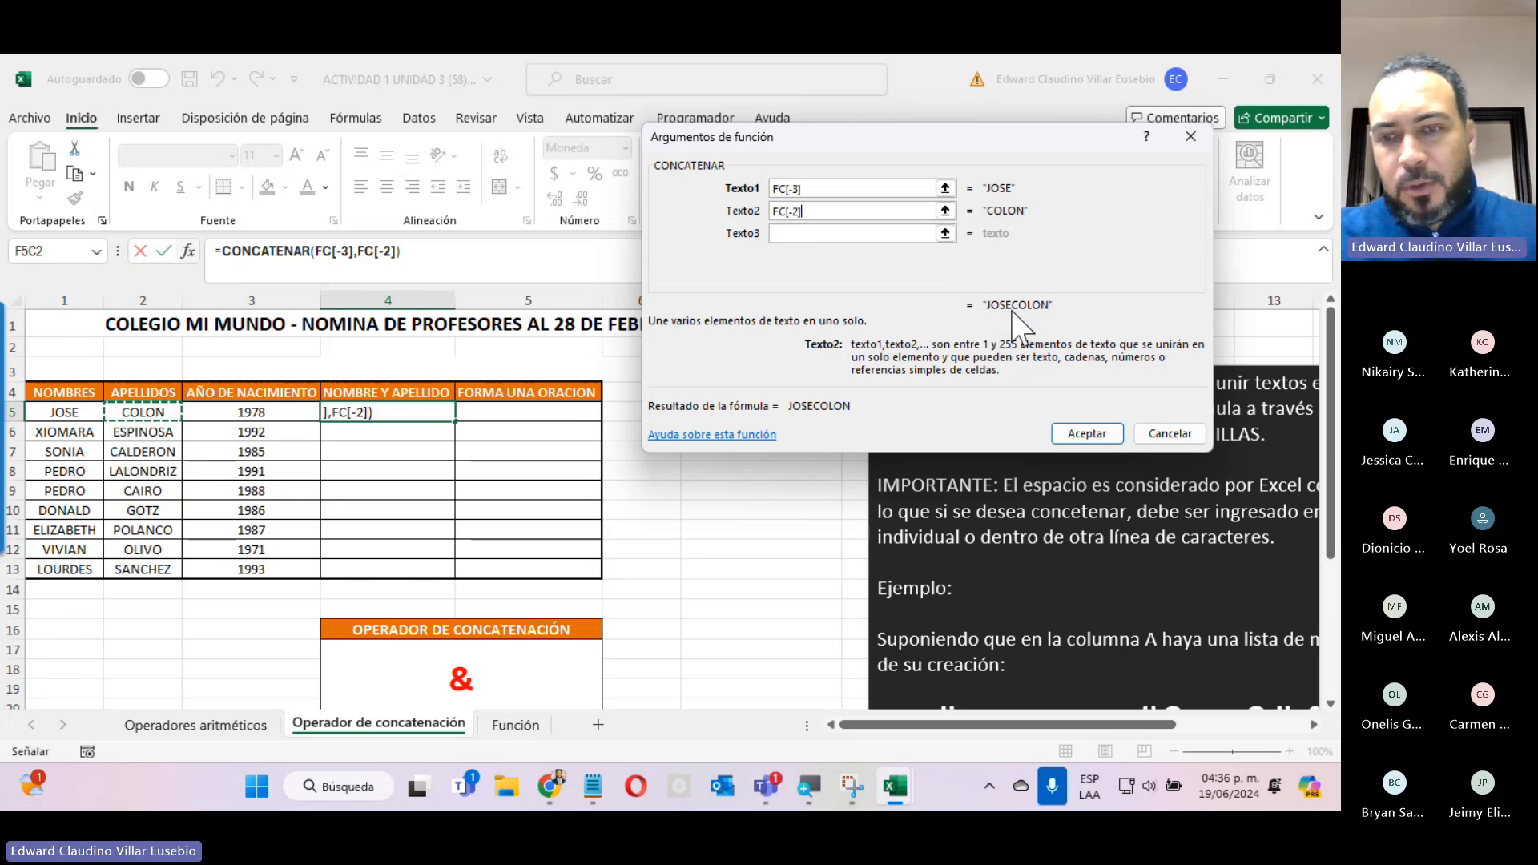
Replace Texto2 with a quoted space " ", assign the row 5 APELLIDOS cell to Texto3, and accept the function.
{"action": "key", "text": "BackSpace"}
{"action": "key", "text": "BackSpace"}
{"action": "key", "text": "BackSpace"}
{"action": "key", "text": "BackSpace"}
{"action": "key", "text": "BackSpace"}
{"action": "key", "text": "BackSpace"}
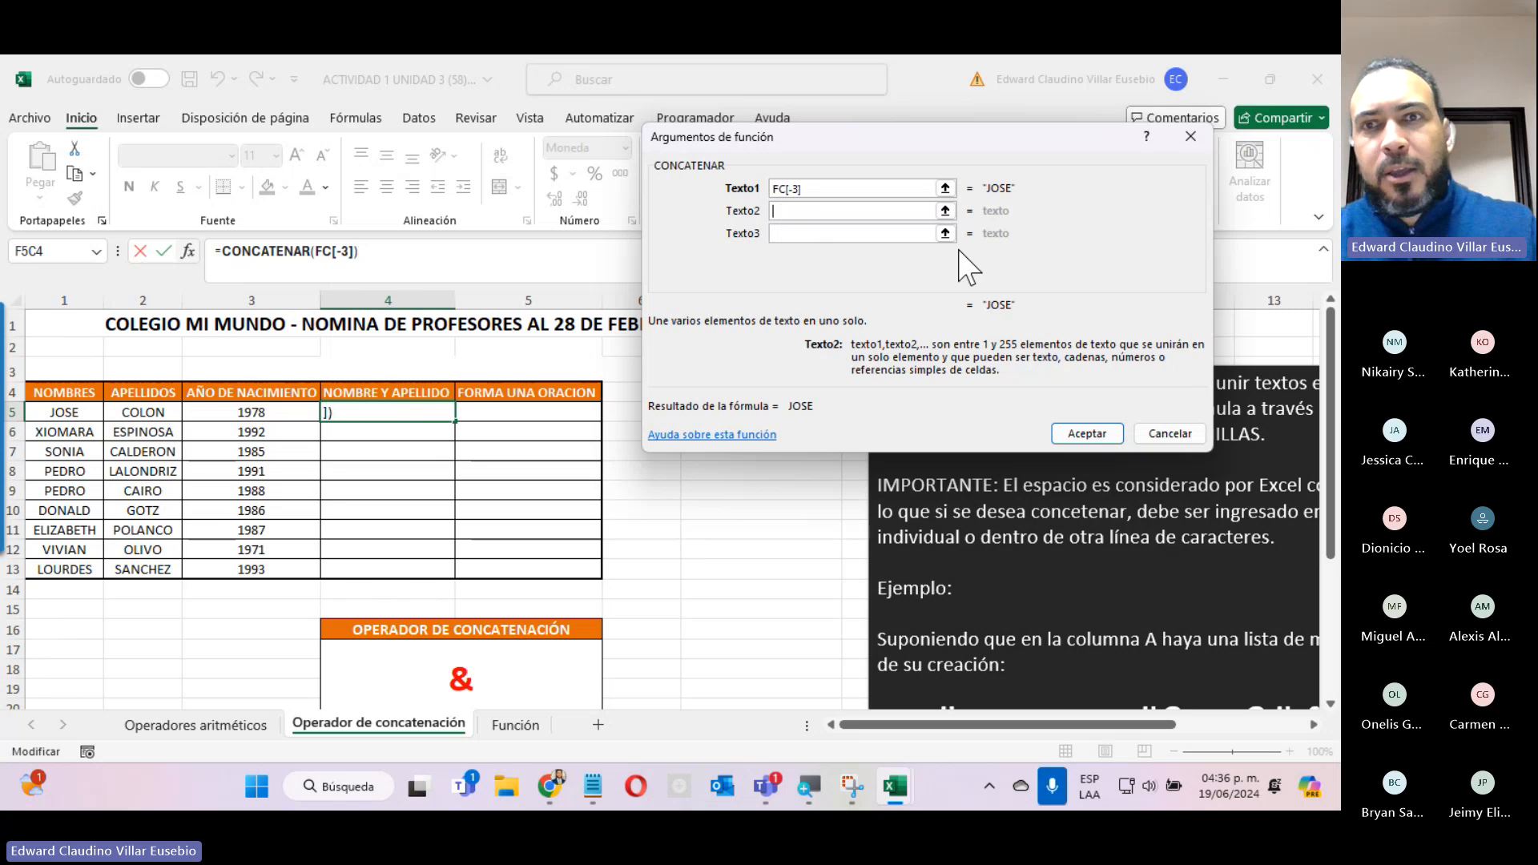
{"action": "type", "text": "\" \""}
{"action": "left_click", "coordinate": [788, 235]}
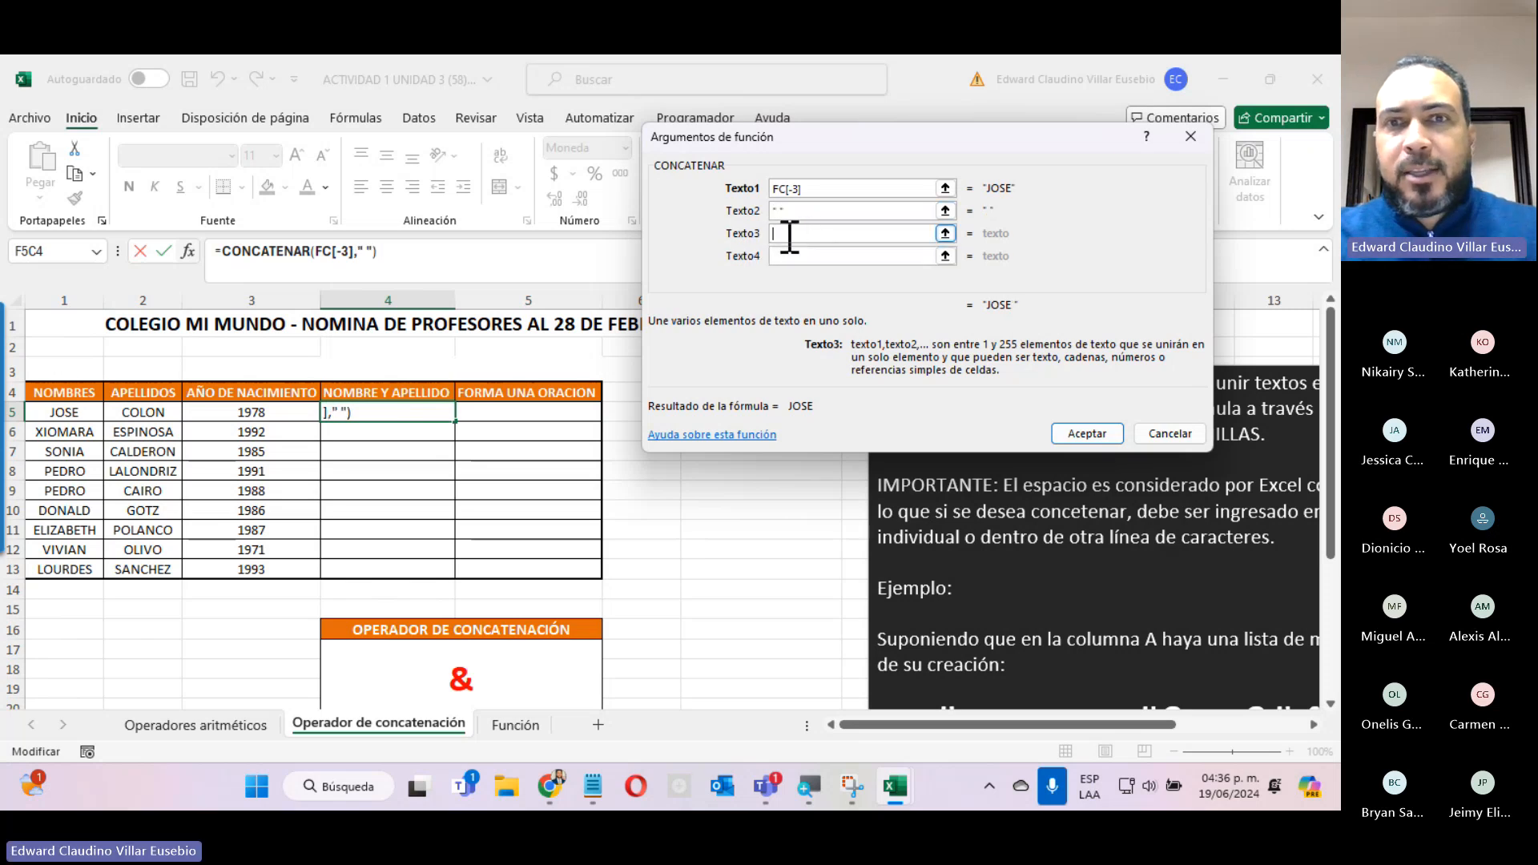
{"action": "left_click", "coordinate": [130, 410]}
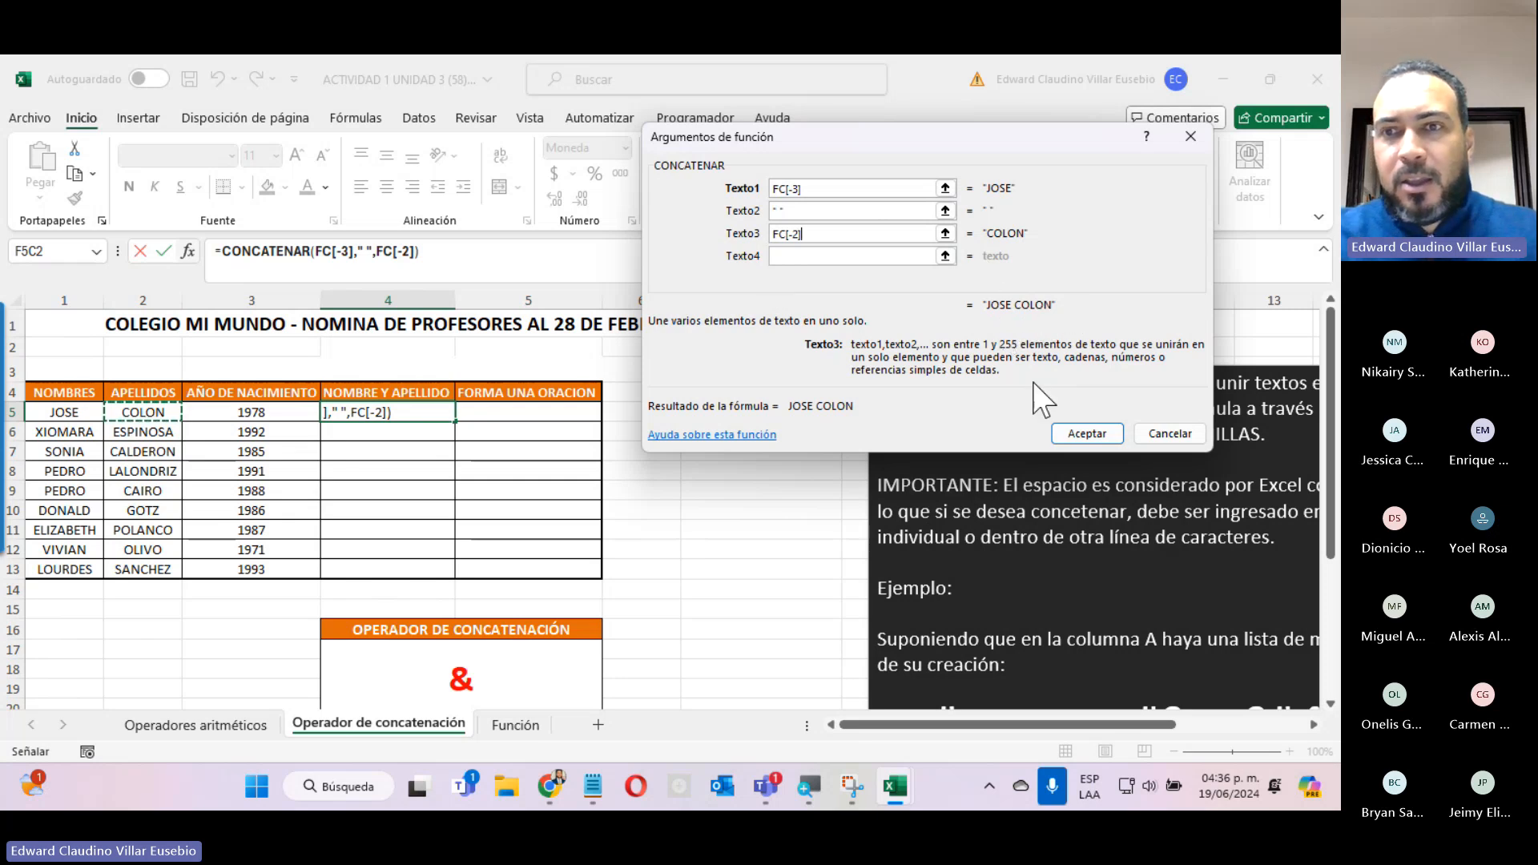
{"action": "left_click", "coordinate": [1068, 431]}
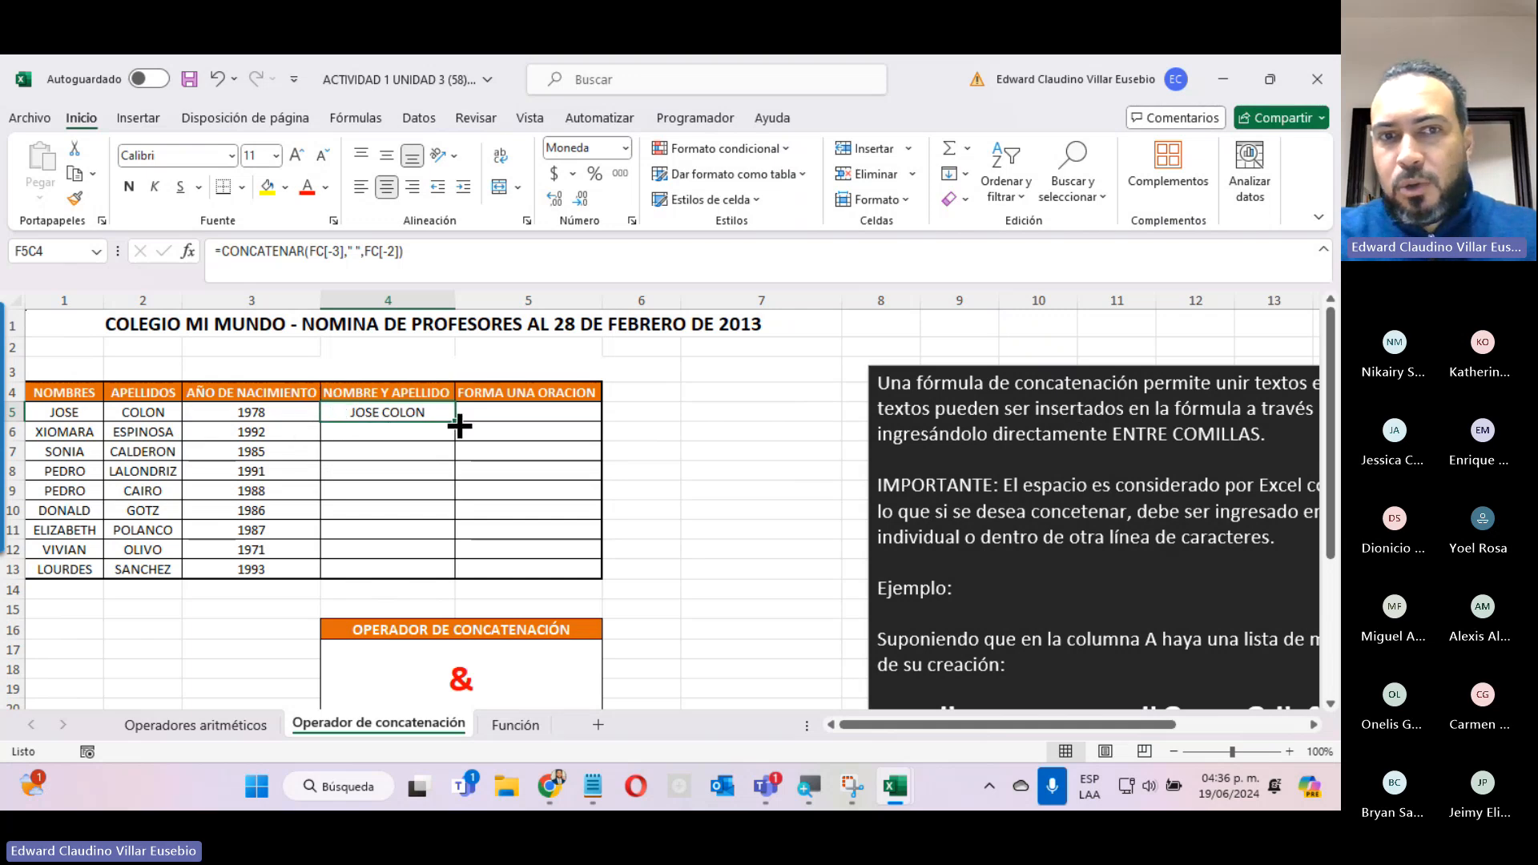
Fill the NOMBRE Y APELLIDO formula down to row 13 and widen the FORMA UNA ORACION column.
{"action": "double_click", "coordinate": [456, 420]}
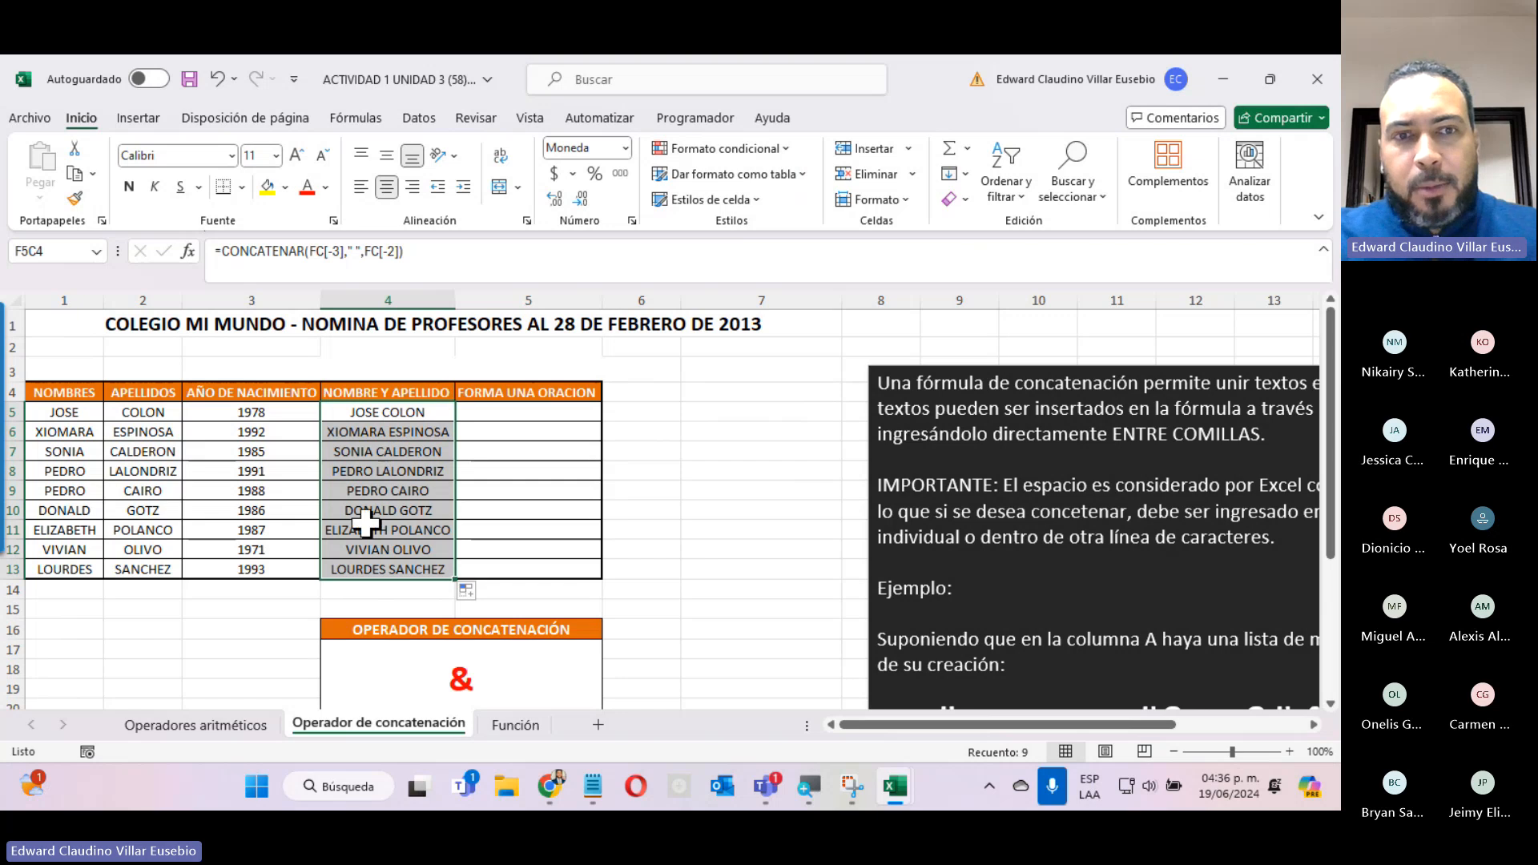
{"action": "left_click", "coordinate": [352, 571]}
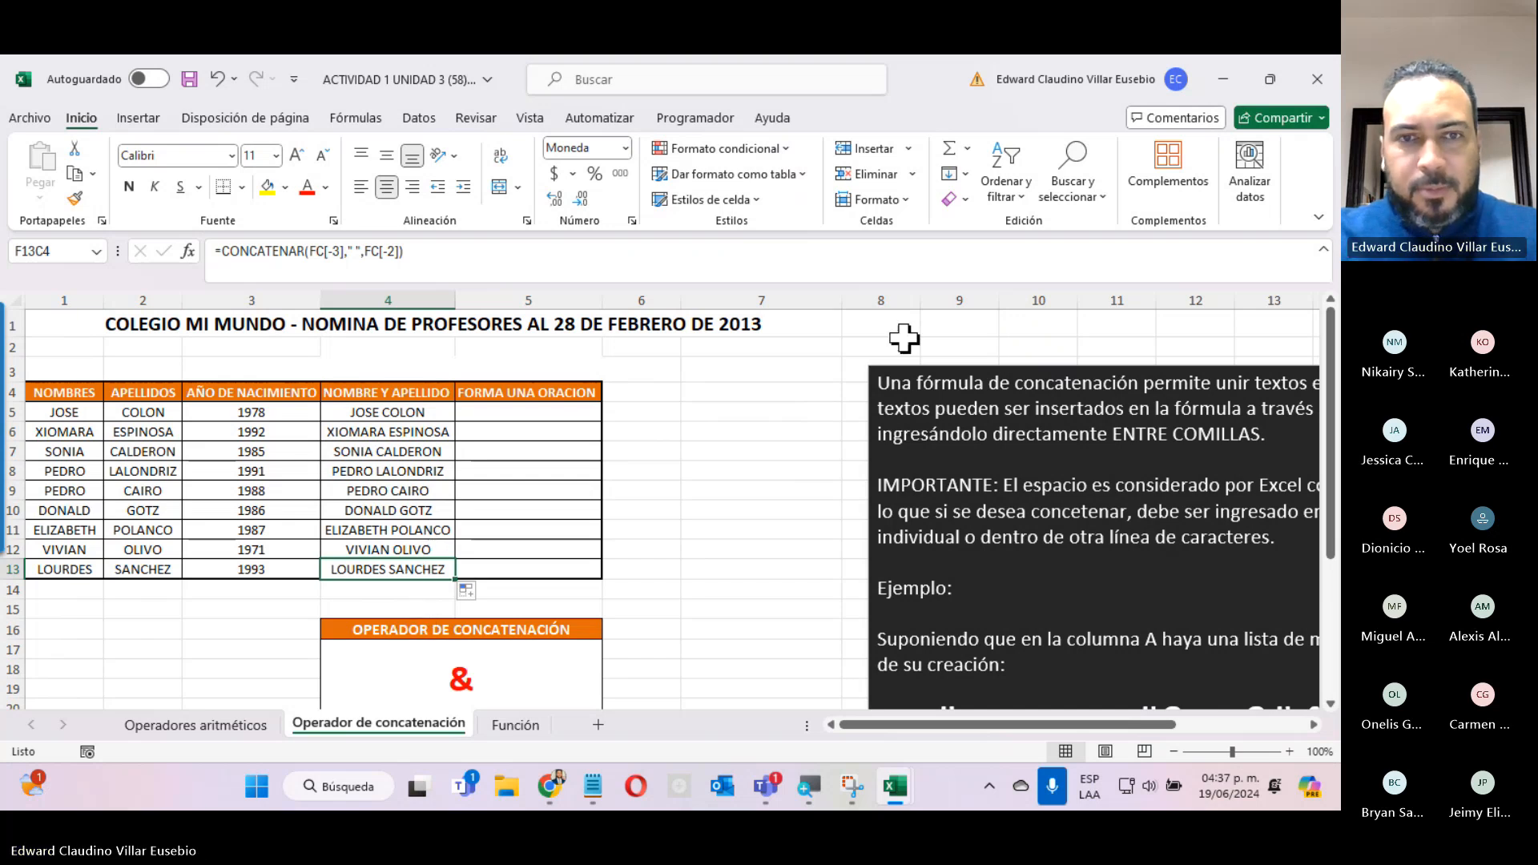
{"action": "left_click_drag", "start_coordinate": [597, 293], "coordinate": [887, 292]}
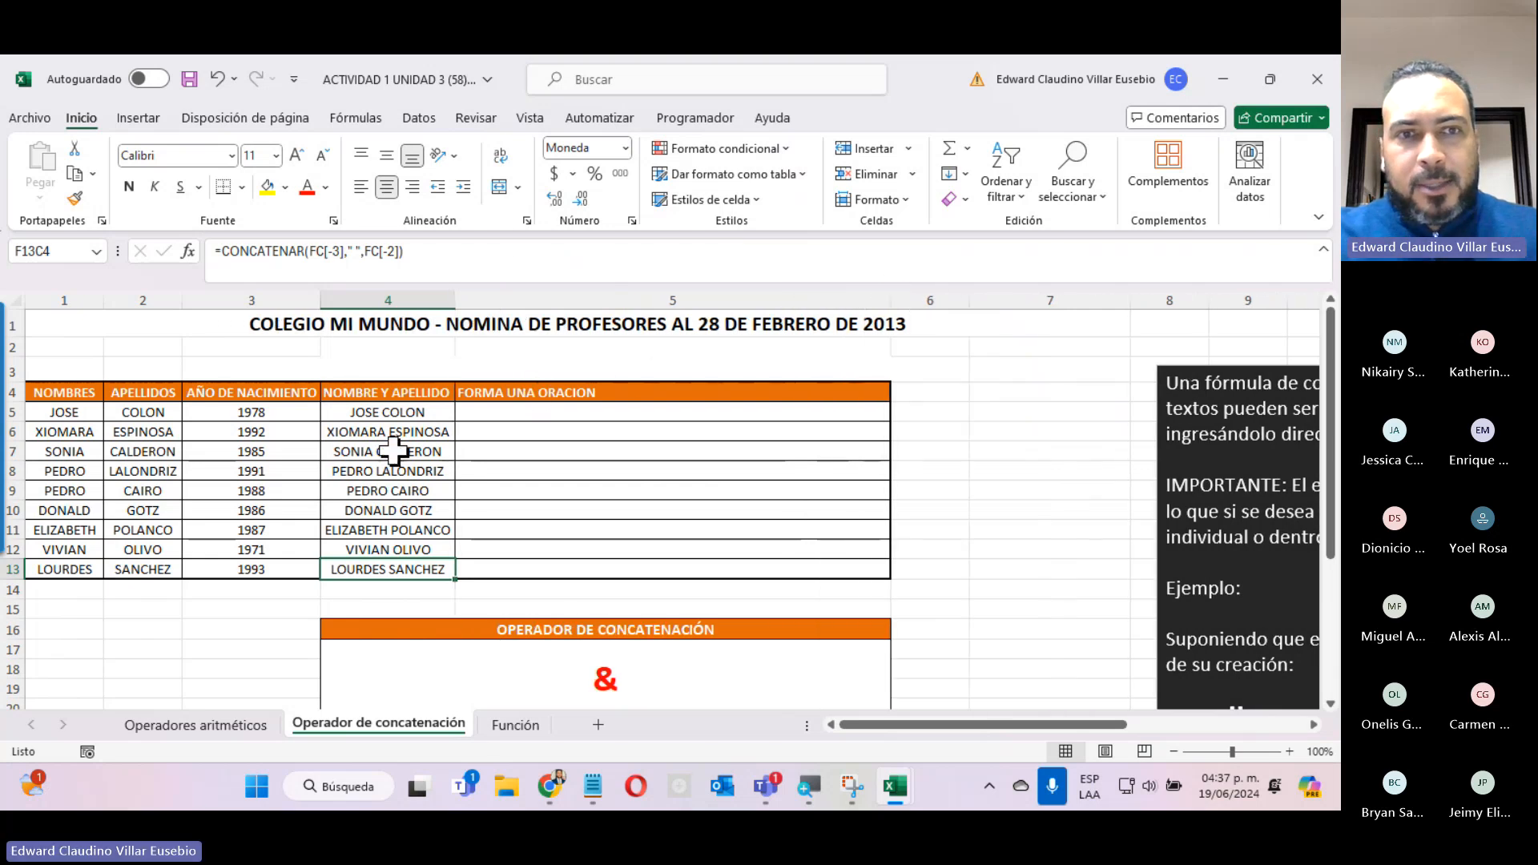
Insert the CONCATENAR function in the row 5 cell of FORMA UNA ORACION and move its arguments dialog aside.
{"action": "left_click", "coordinate": [401, 411]}
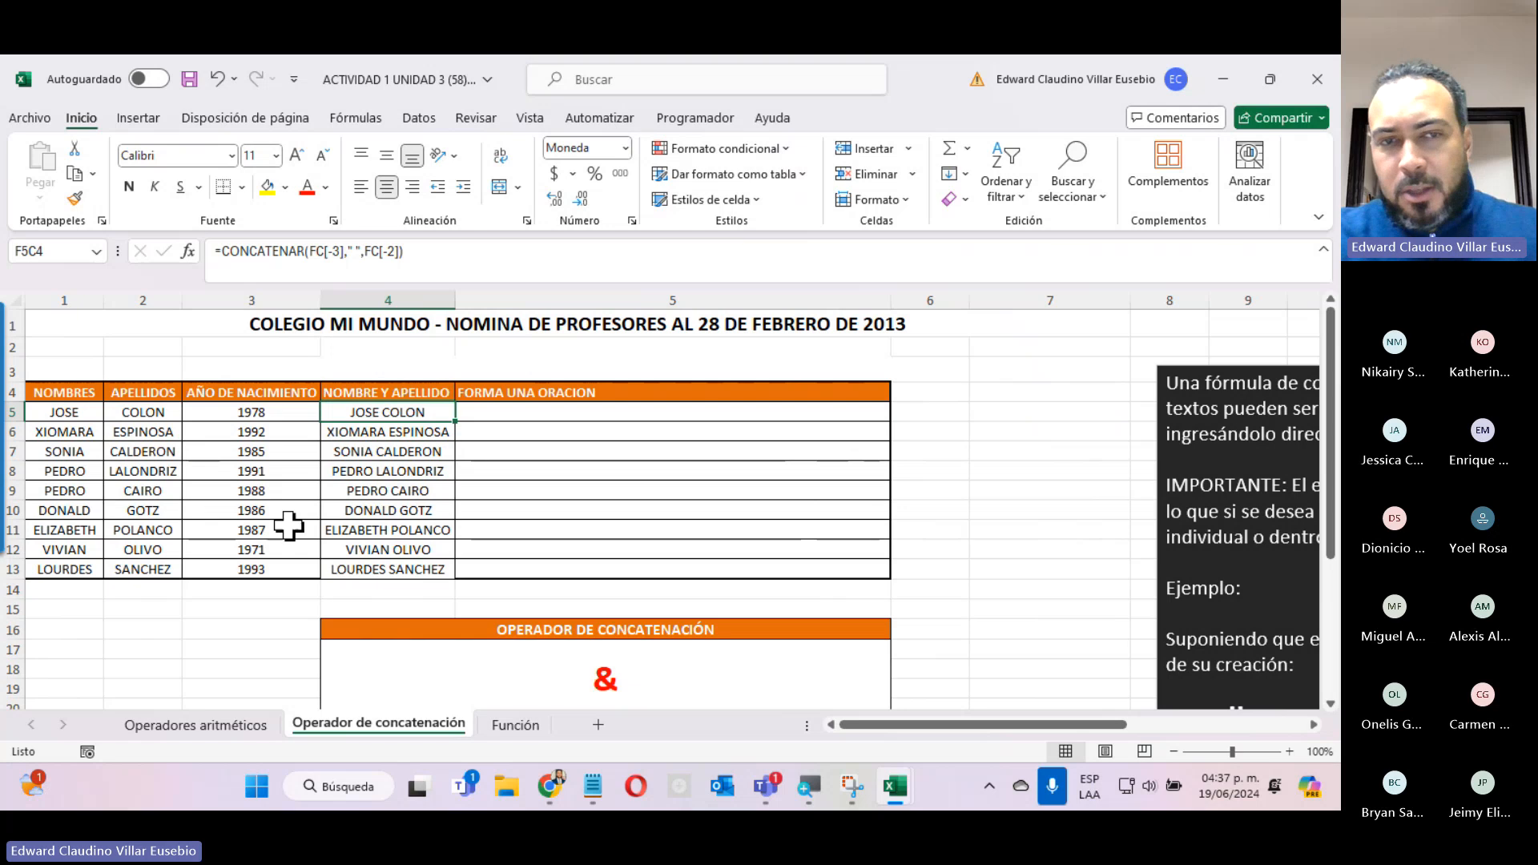
{"action": "left_click", "coordinate": [634, 417]}
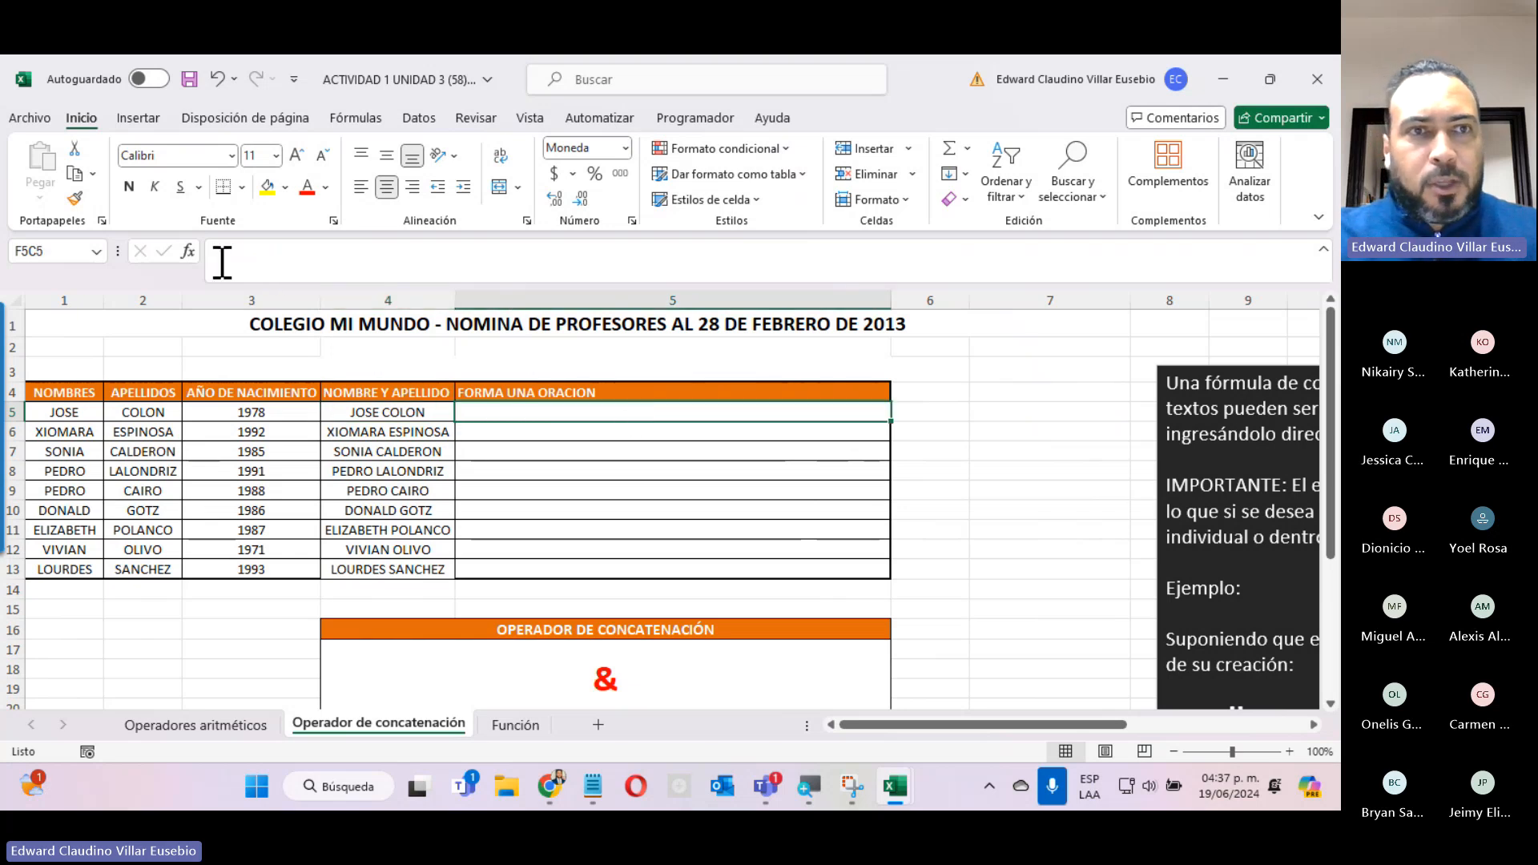
{"action": "left_click", "coordinate": [187, 251]}
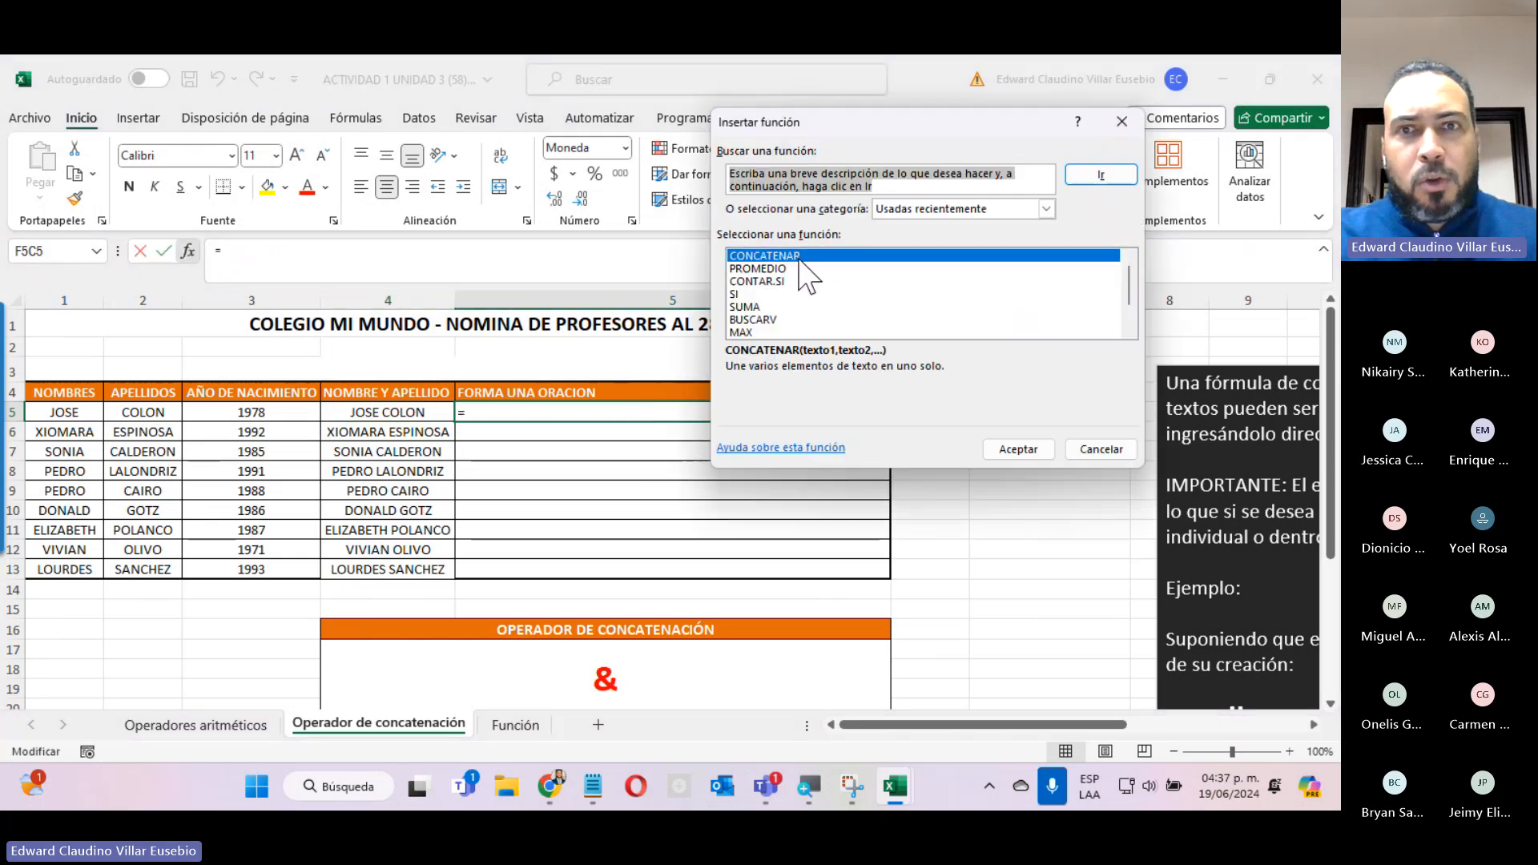
{"action": "left_click", "coordinate": [1015, 447]}
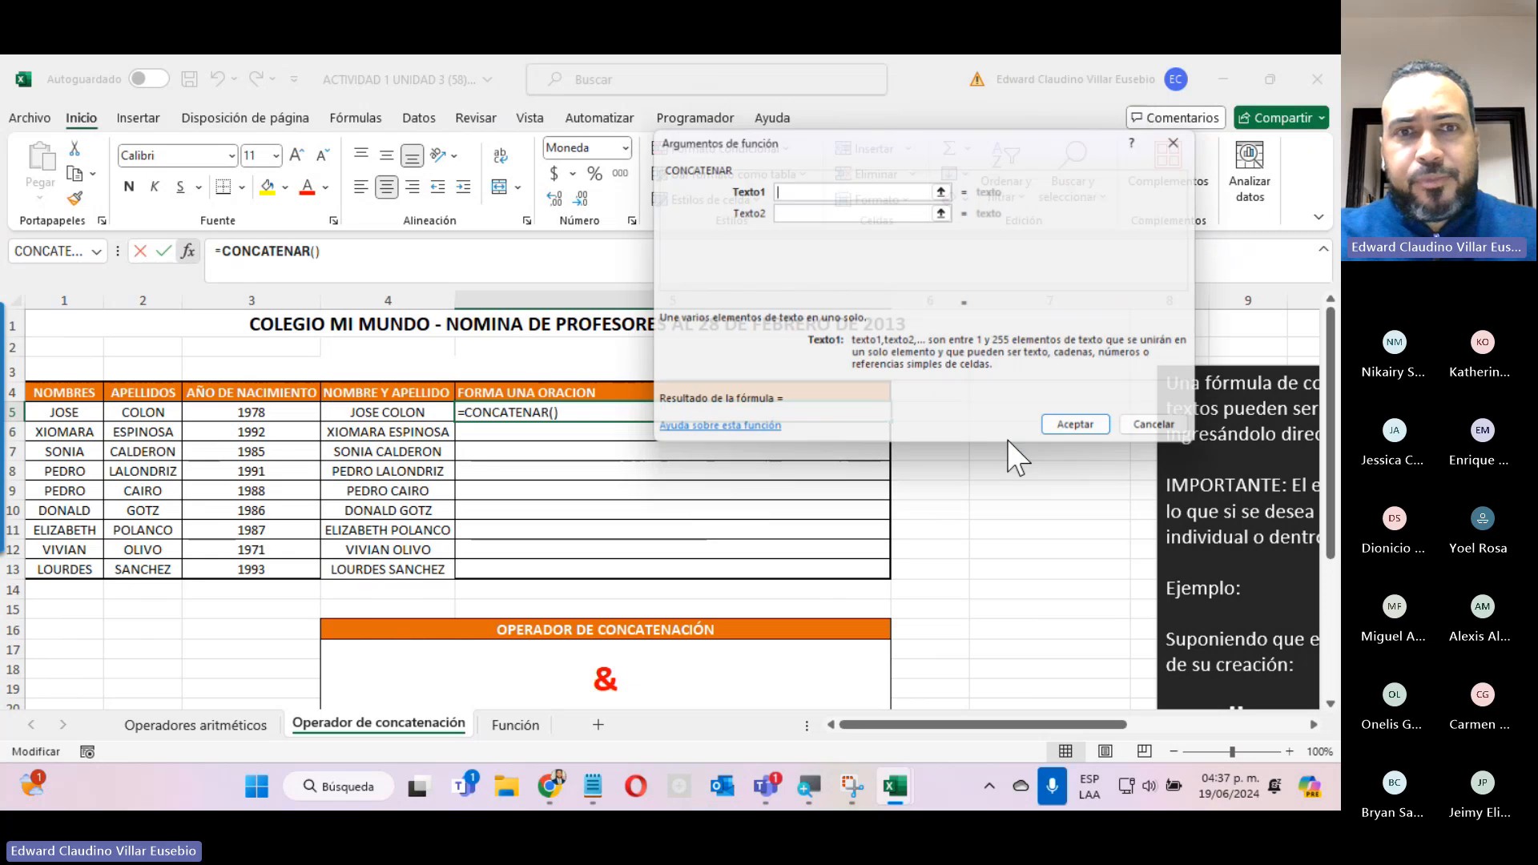
{"action": "left_click_drag", "start_coordinate": [864, 143], "coordinate": [794, 136]}
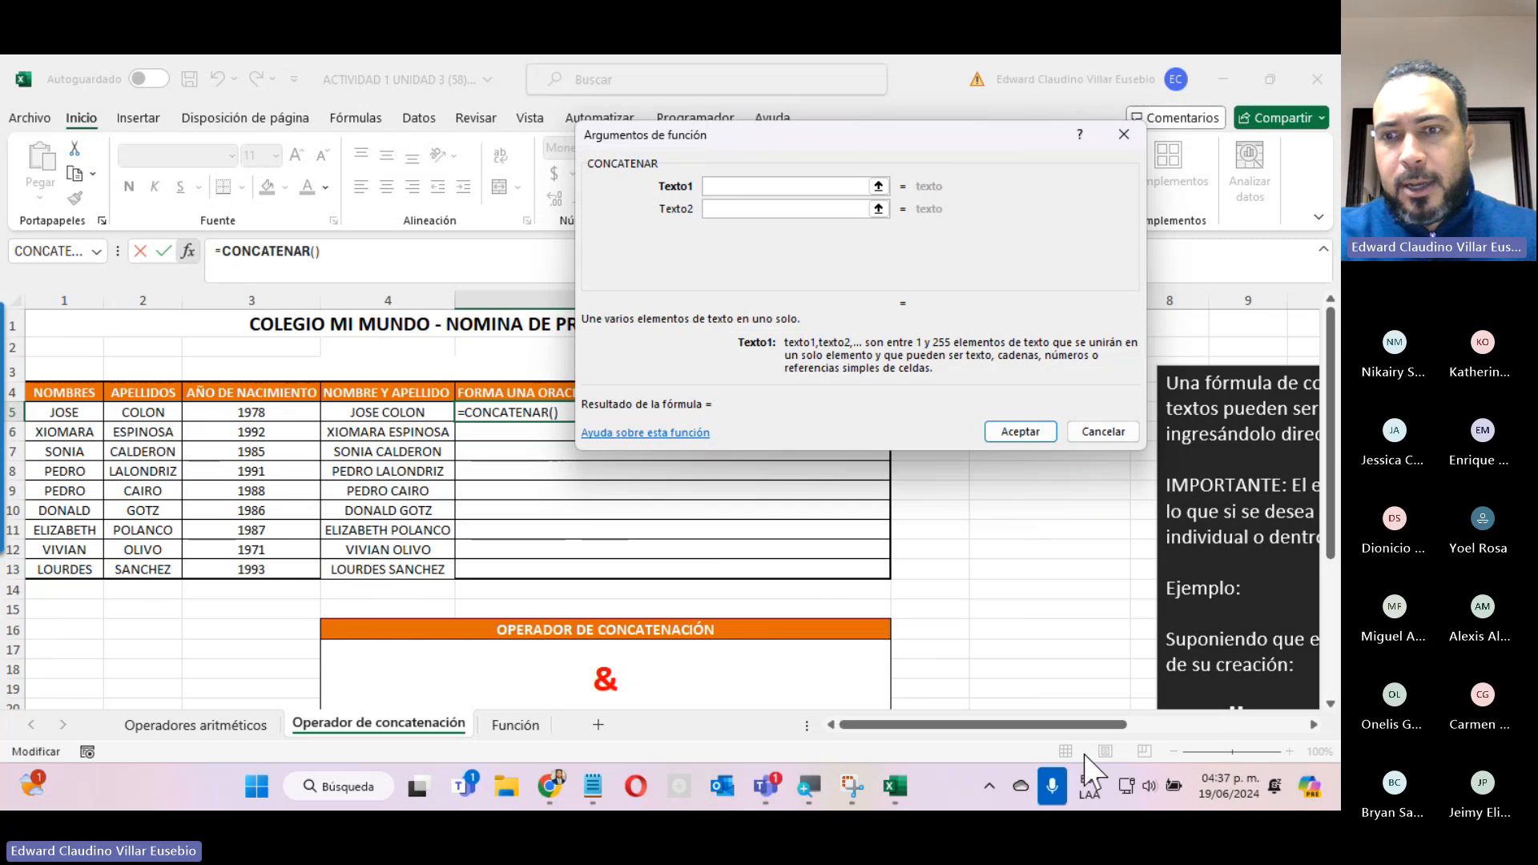
Review the example concatenation formula in the explanation box, return to the teachers table, and minimize the Teams meeting window.
{"action": "left_click_drag", "start_coordinate": [1106, 725], "coordinate": [1207, 723]}
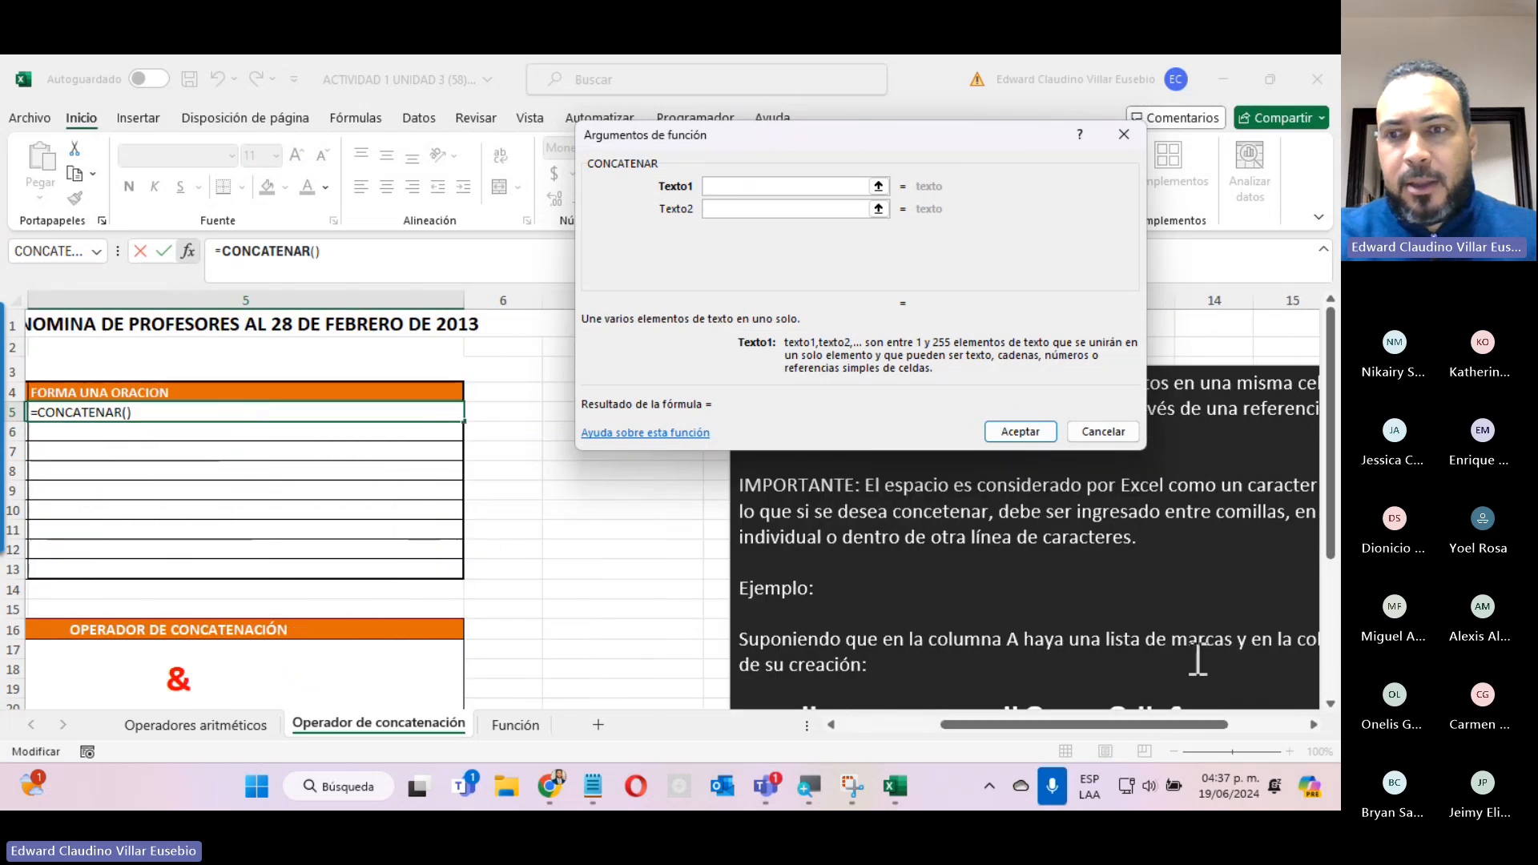
{"action": "scroll", "coordinate": [1180, 628], "scroll_direction": "down", "scroll_amount": 3}
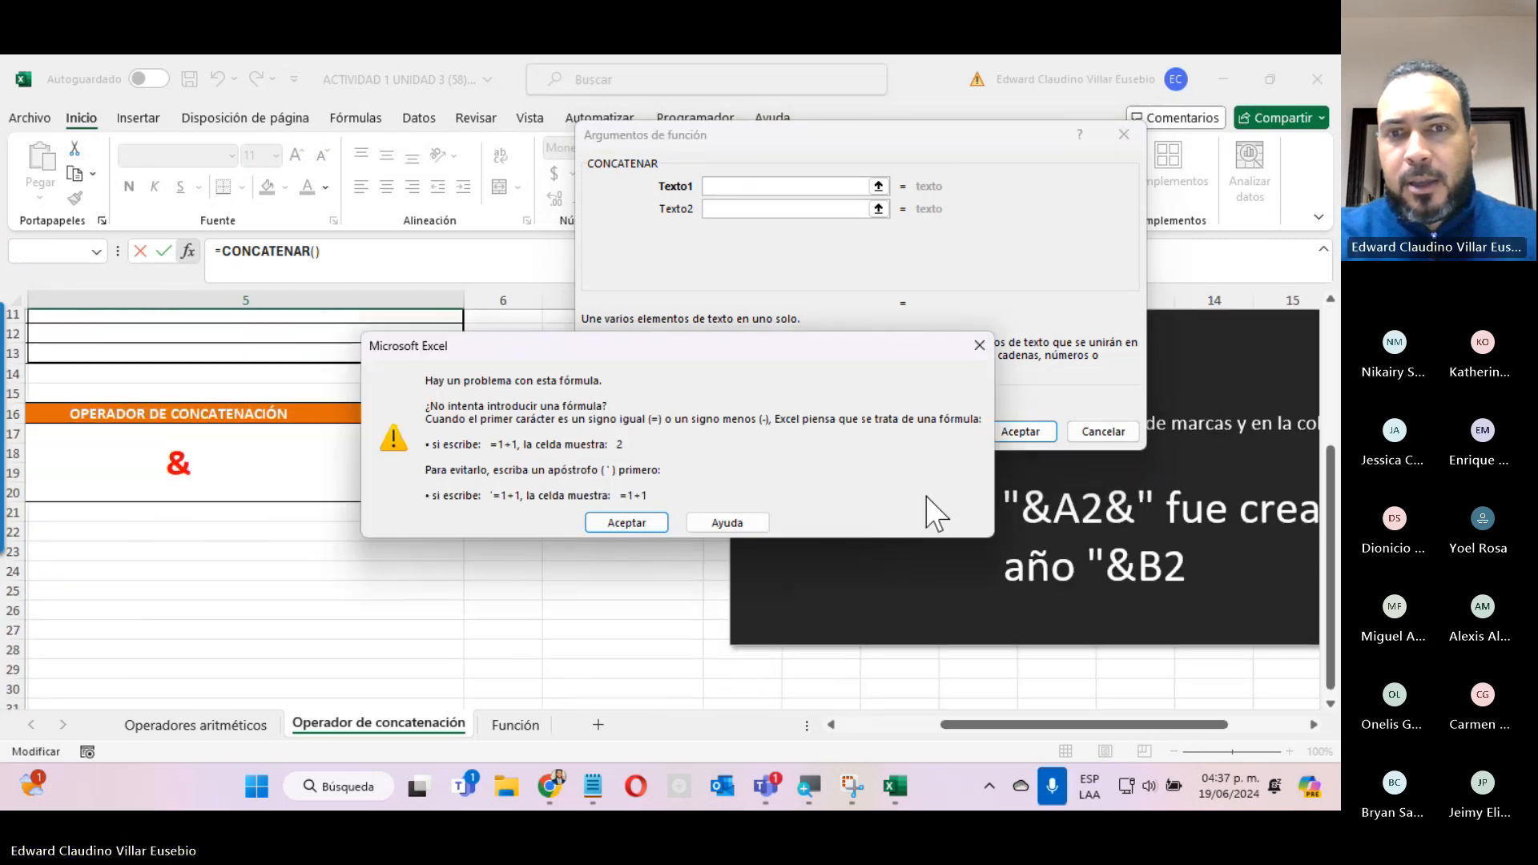
{"action": "left_click", "coordinate": [629, 528]}
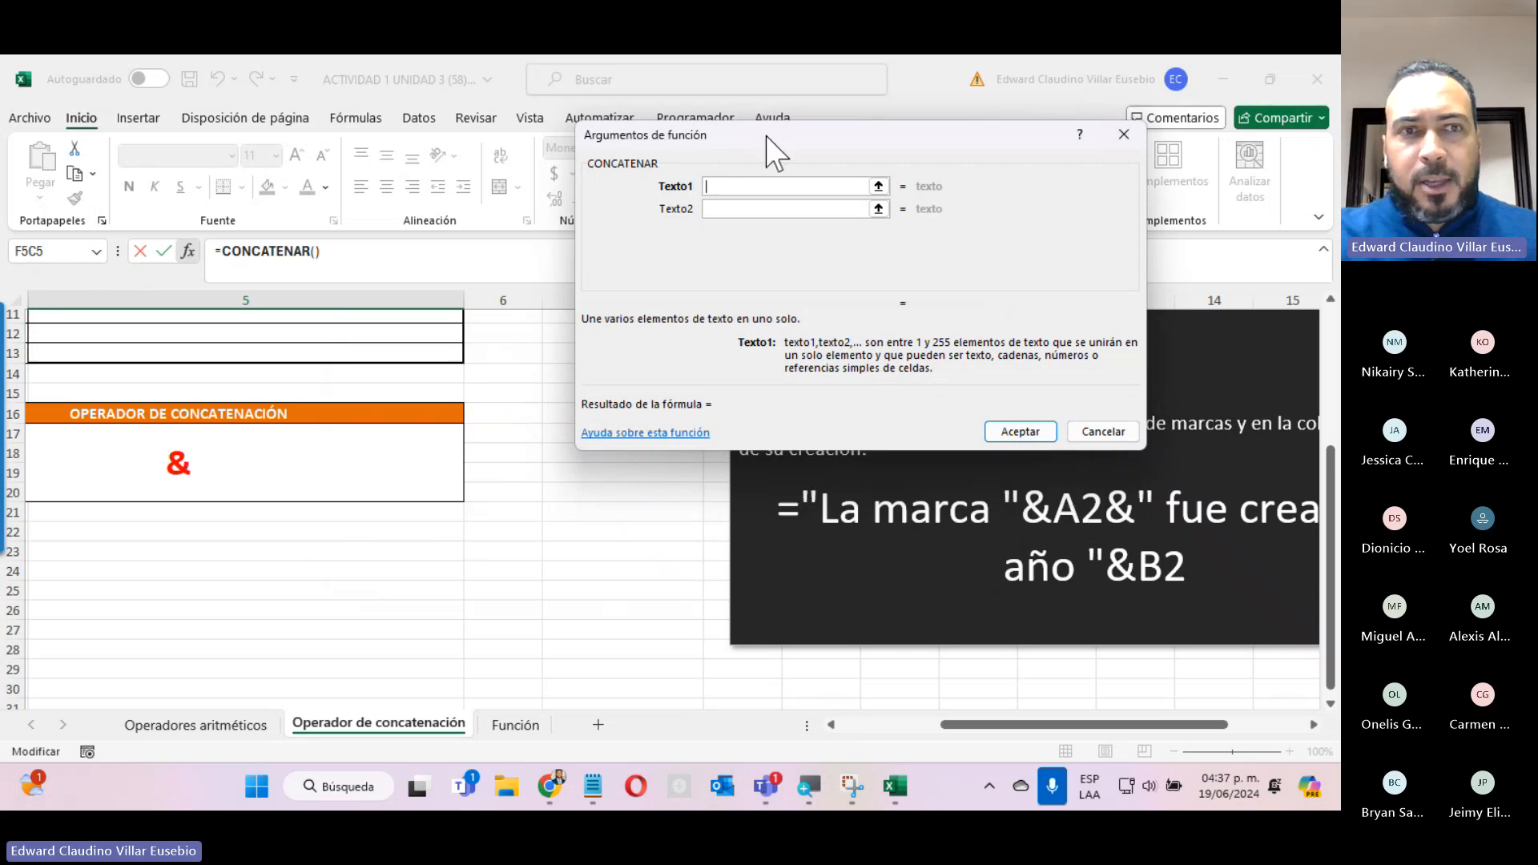
{"action": "left_click", "coordinate": [921, 725]}
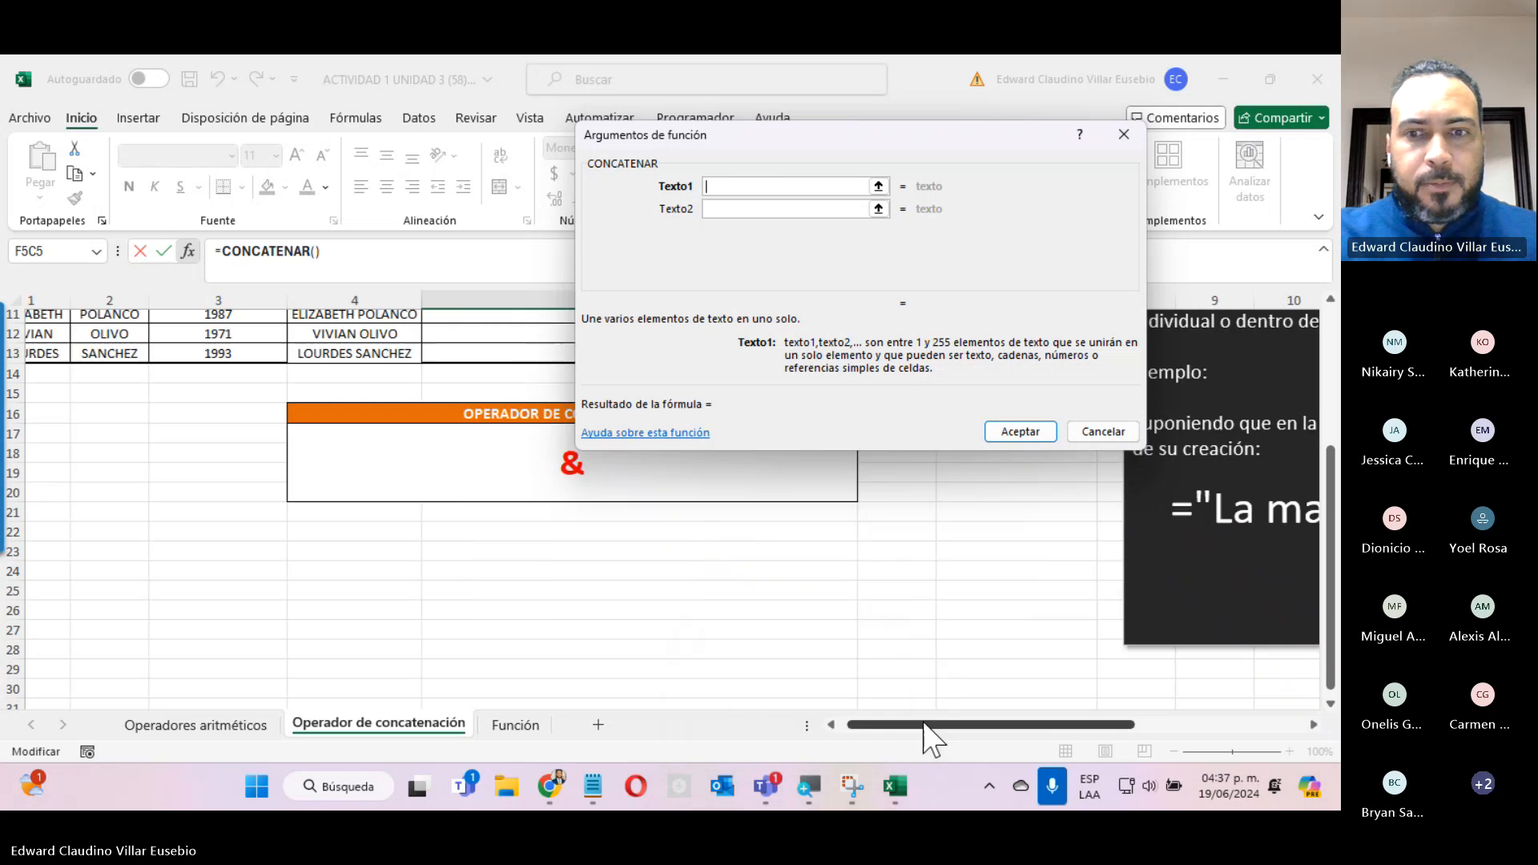
{"action": "scroll", "coordinate": [656, 681], "scroll_direction": "up", "scroll_amount": 4}
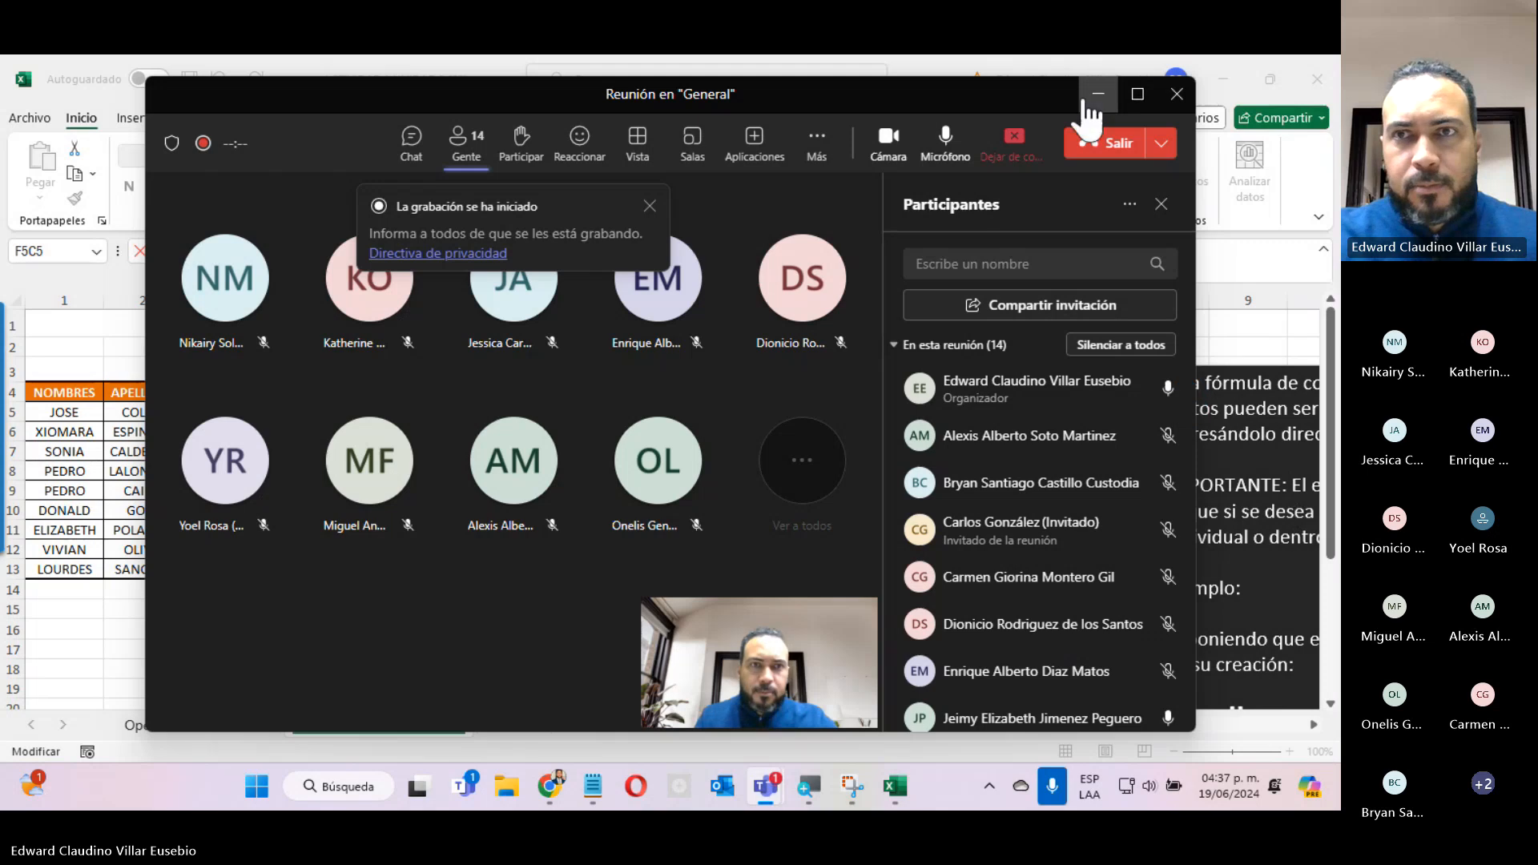
{"action": "left_click", "coordinate": [1091, 99]}
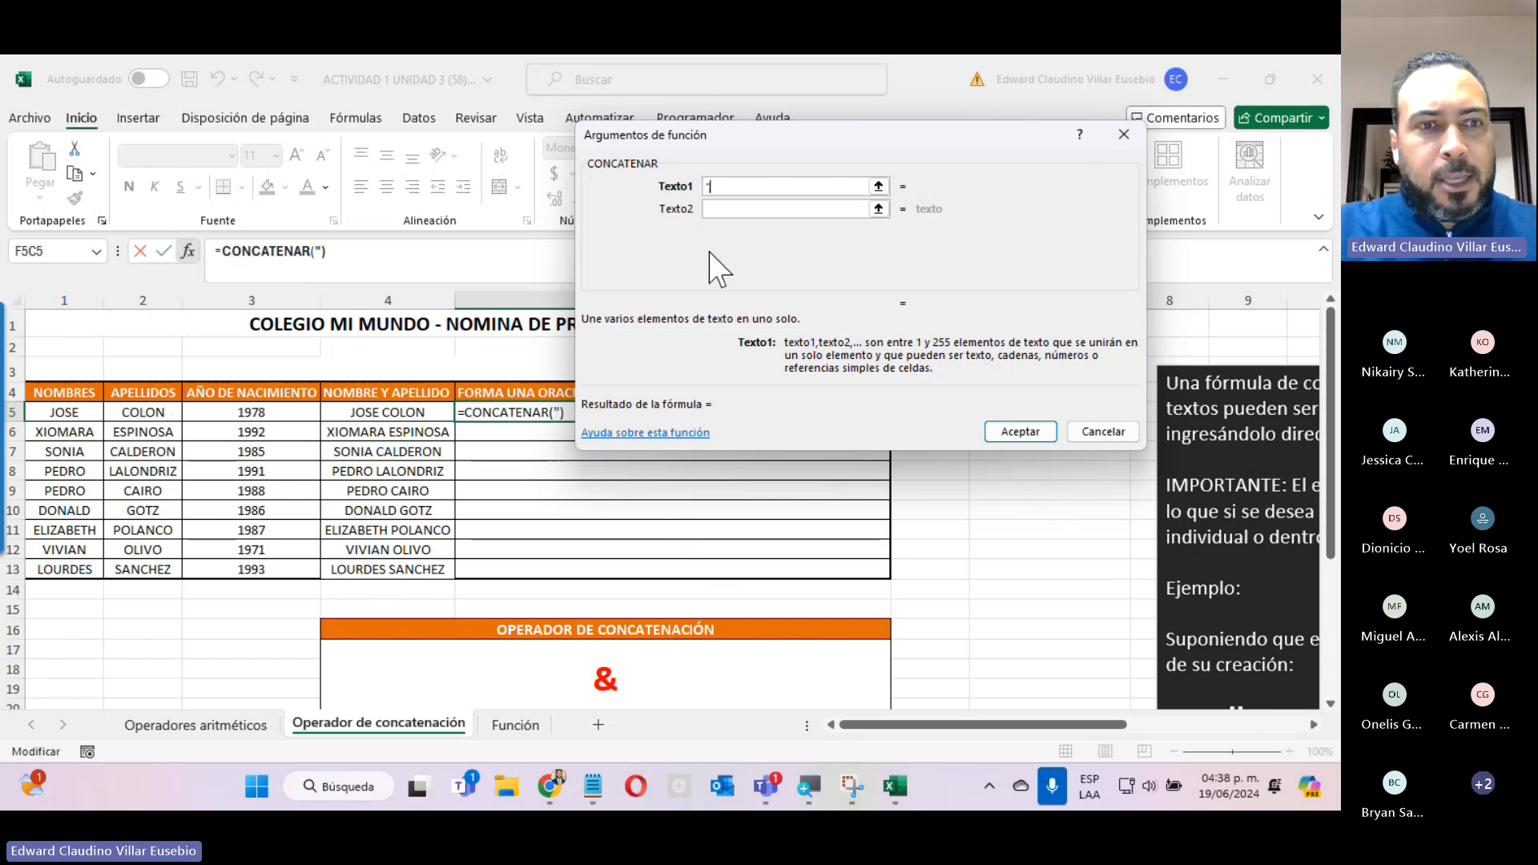
Set Texto1 to "EL AÑO DE NACIMIENTO DE " and Texto2 to the row 5 NOMBRE Y APELLIDO cell.
{"action": "type", "text": "EL AÑ"}
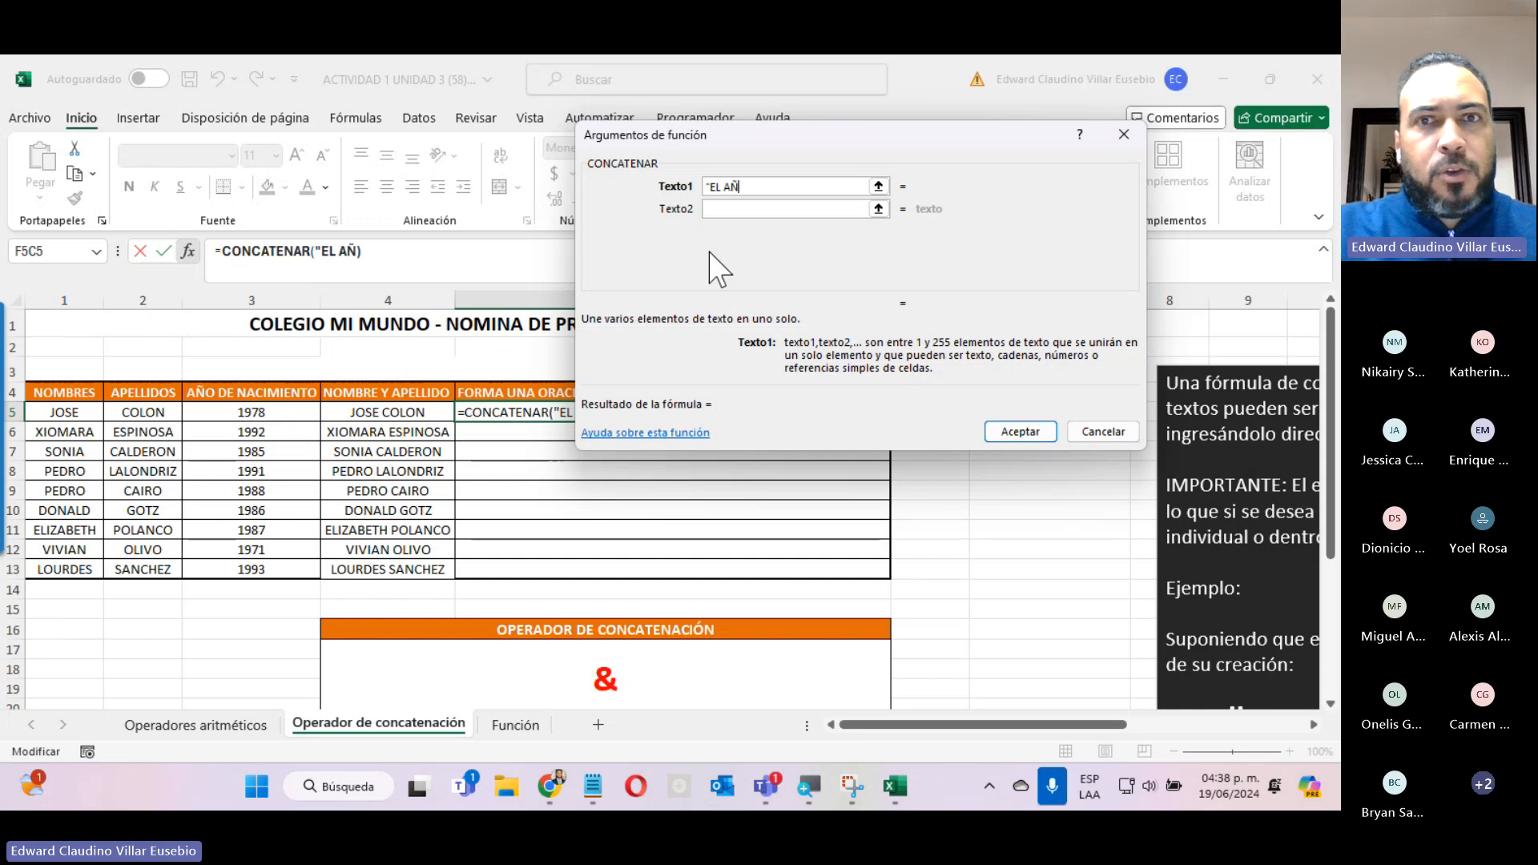
{"action": "type", "text": "O DE NACIMI"}
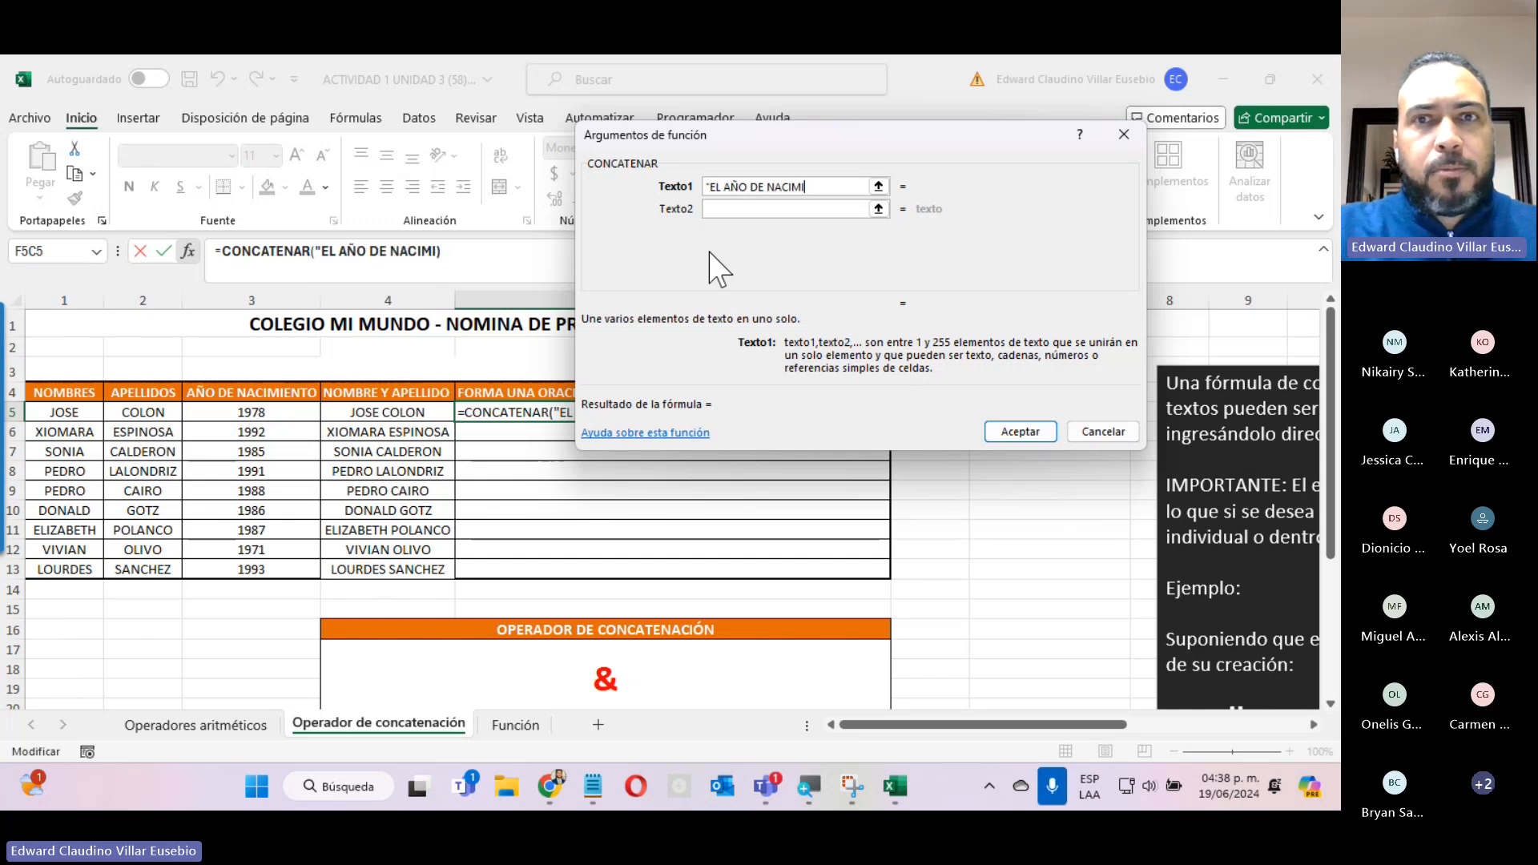
{"action": "type", "text": "ENTO DE"}
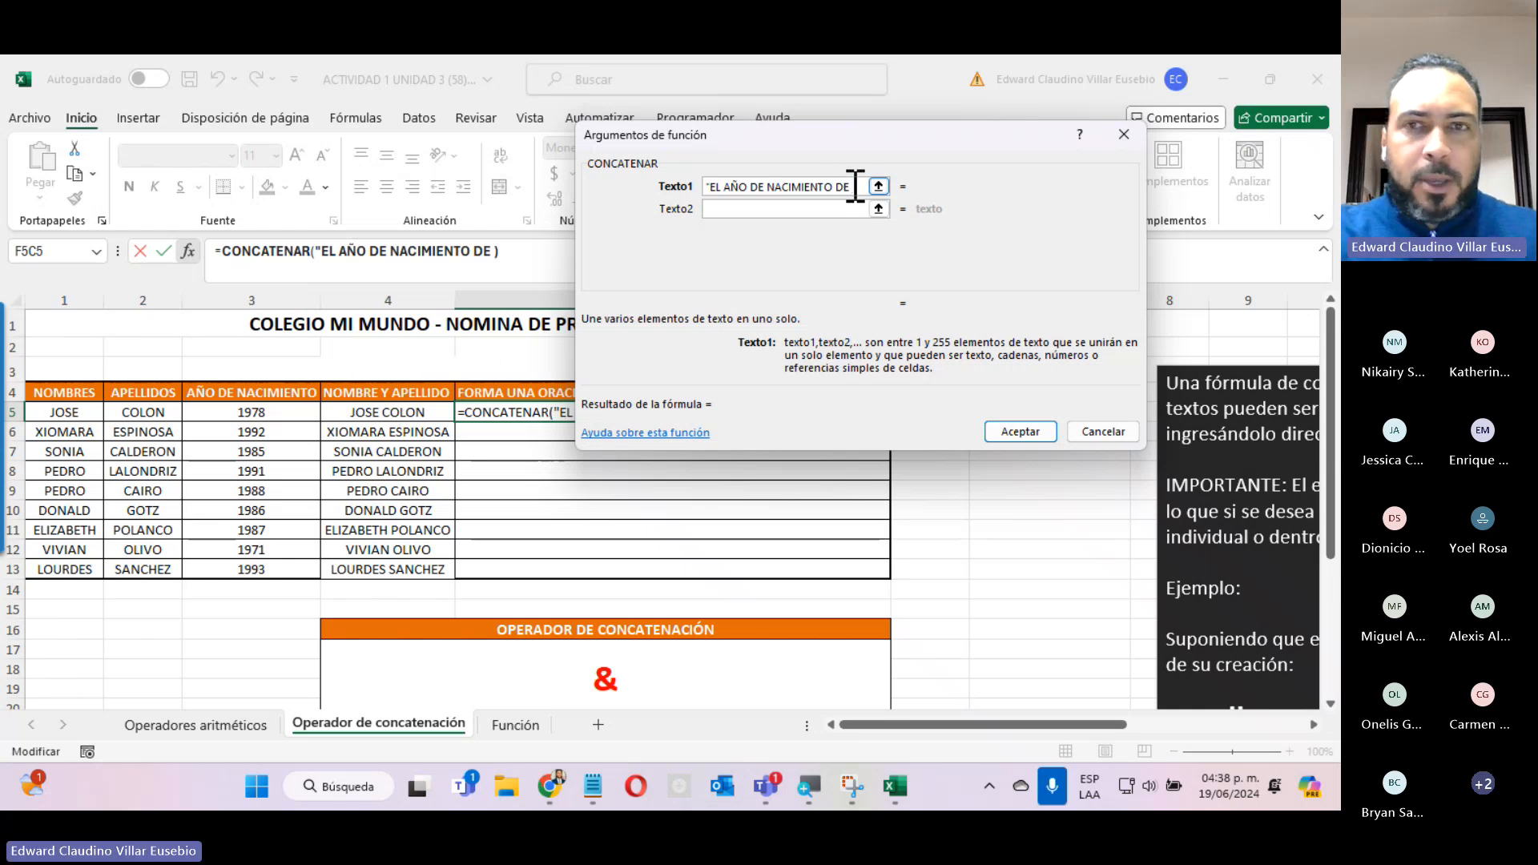
{"action": "type", "text": "\""}
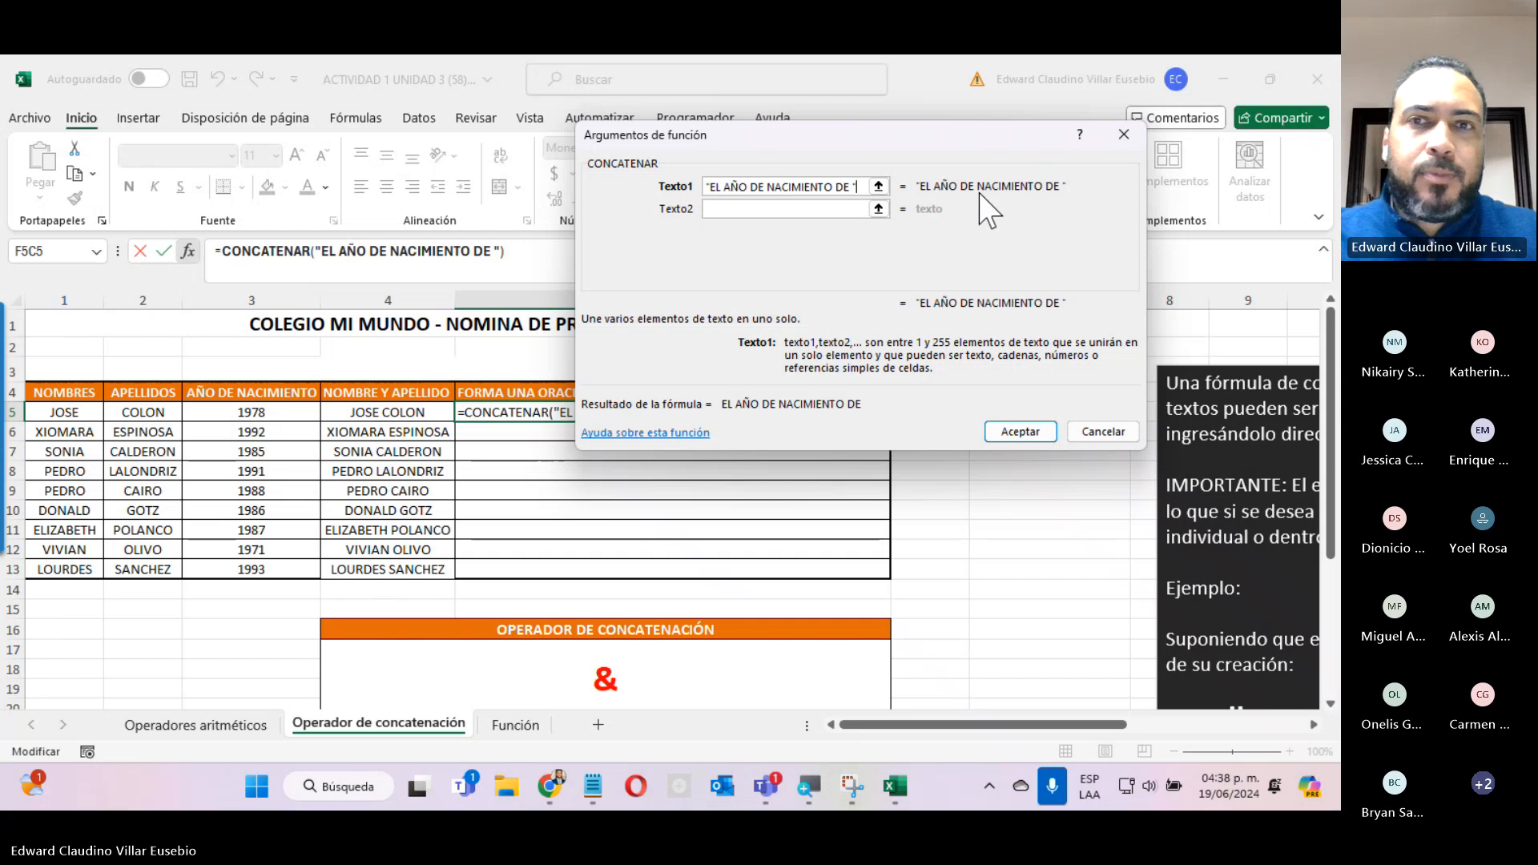
{"action": "left_click", "coordinate": [742, 209]}
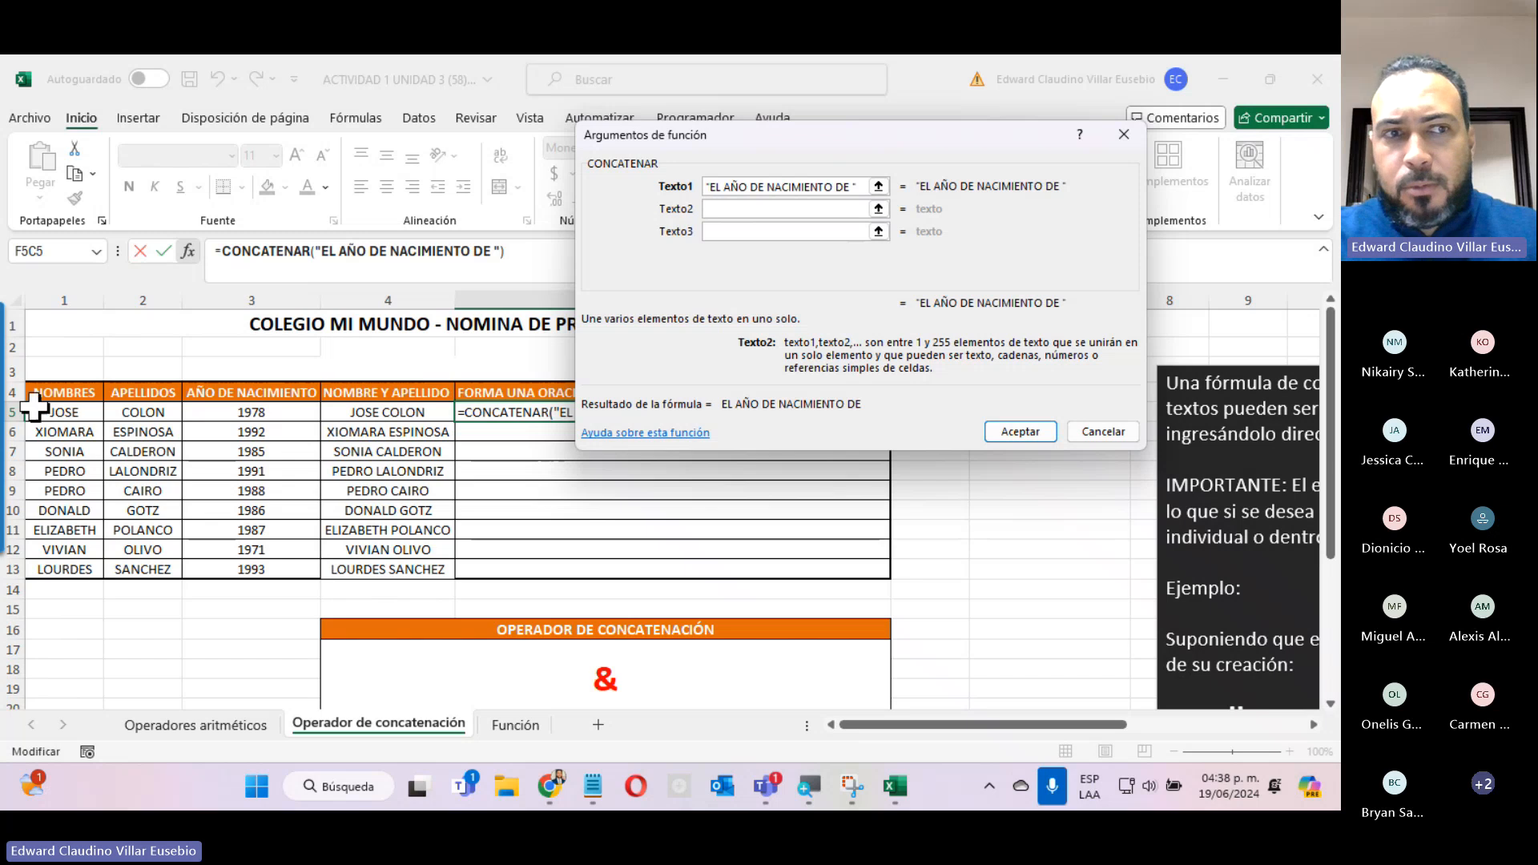
{"action": "left_click", "coordinate": [398, 413]}
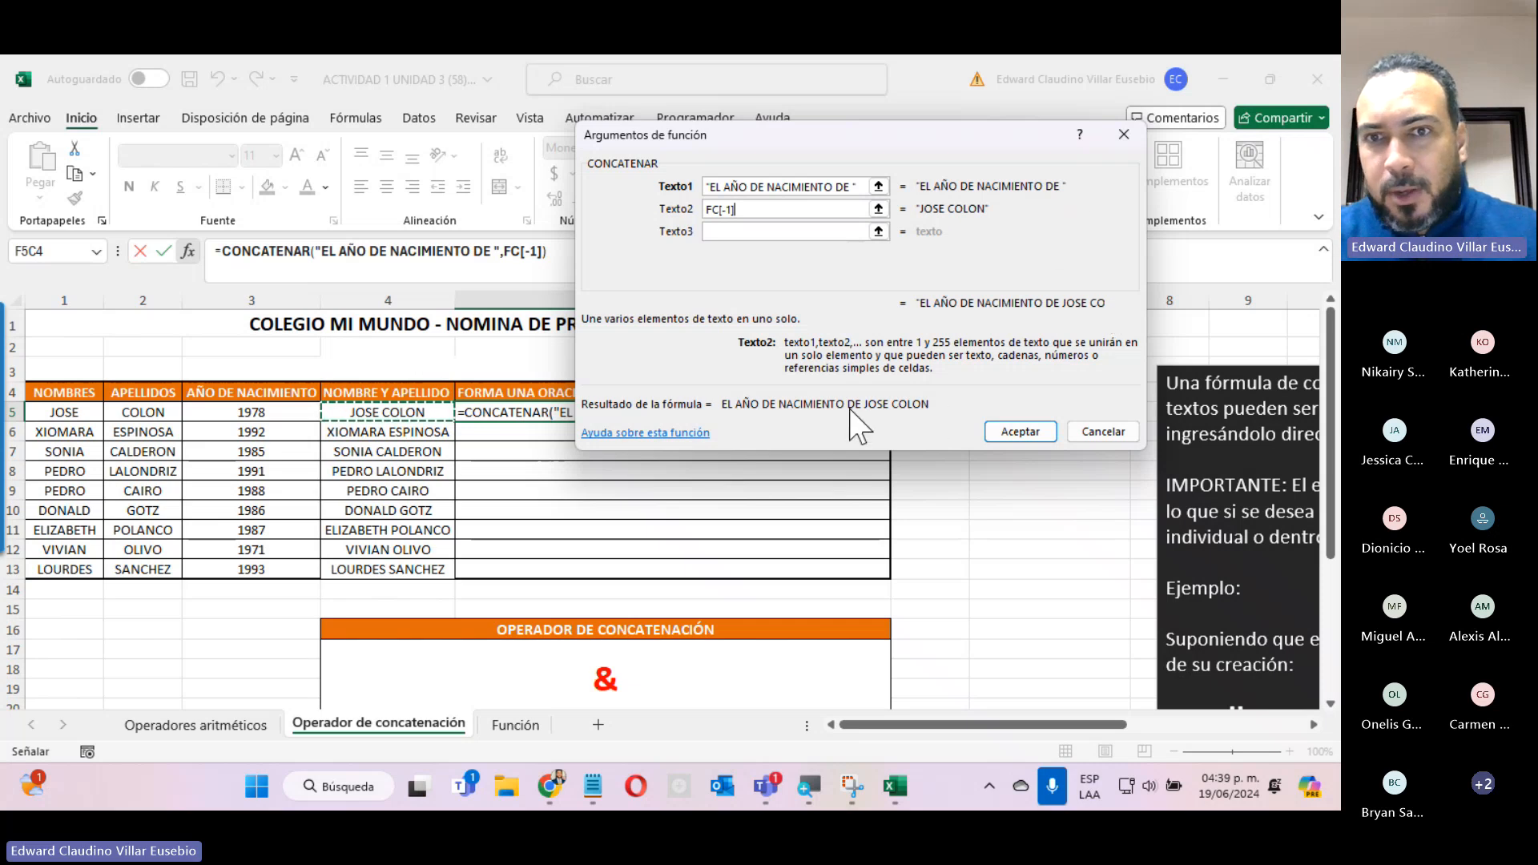
Set Texto3 to " ES " and Texto4 to the row 5 AÑO DE NACIMIENTO cell.
{"action": "left_click", "coordinate": [744, 231]}
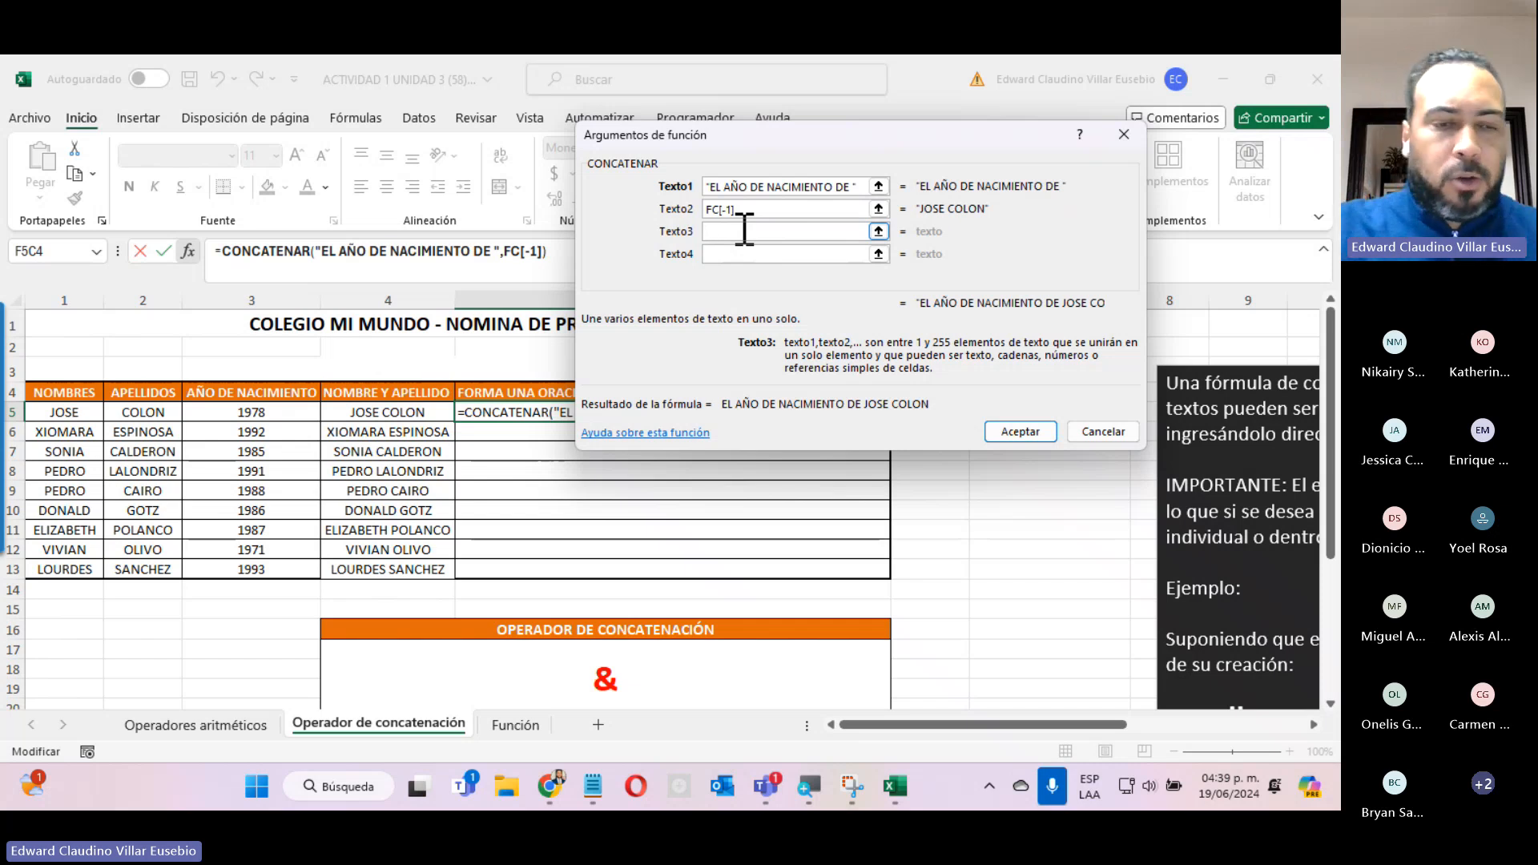
{"action": "type", "text": "\""}
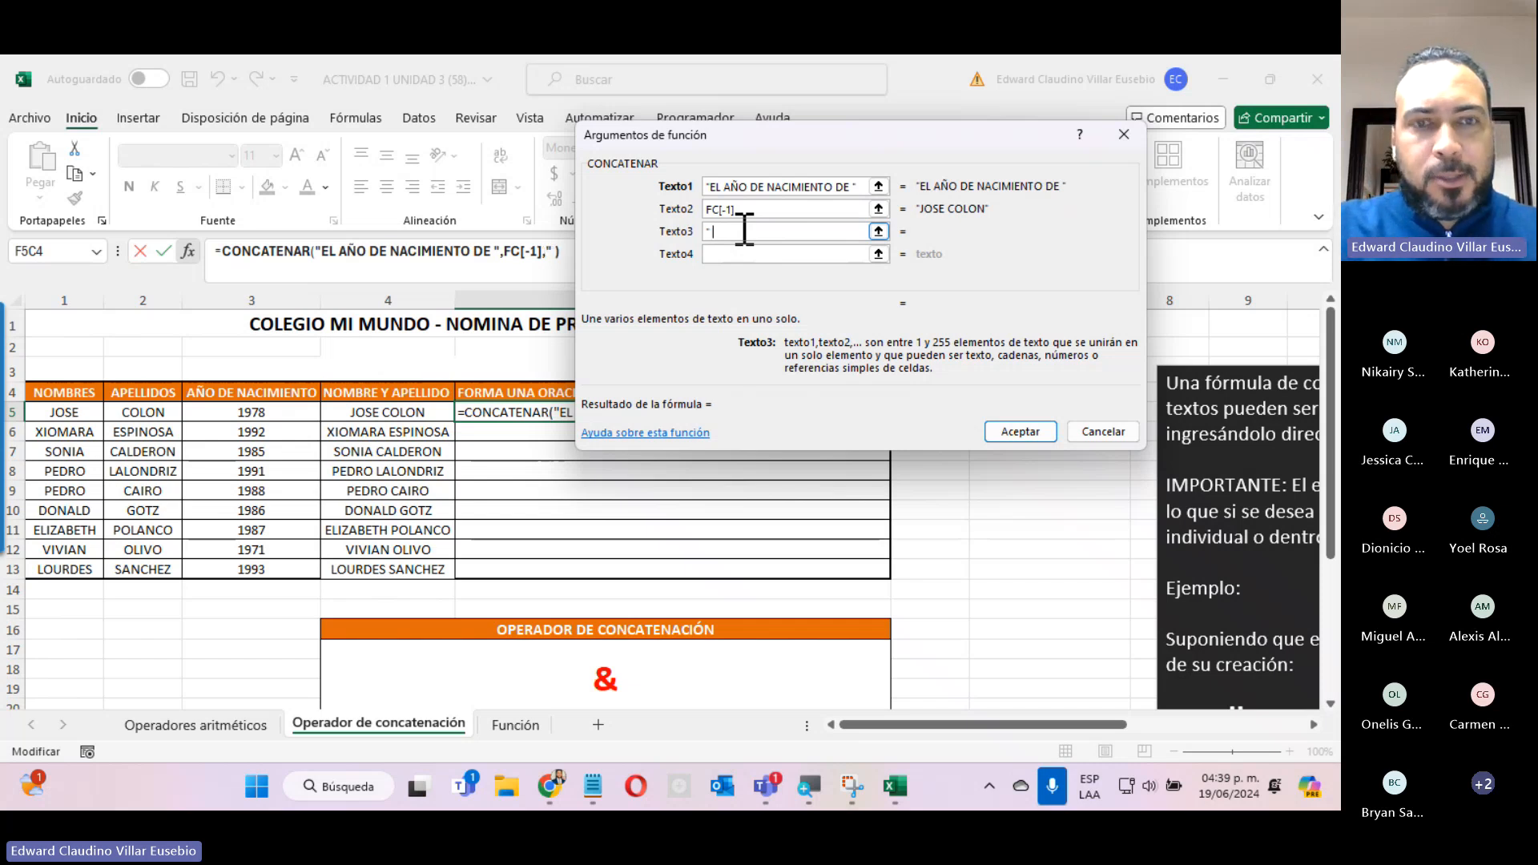
{"action": "type", "text": " ES"}
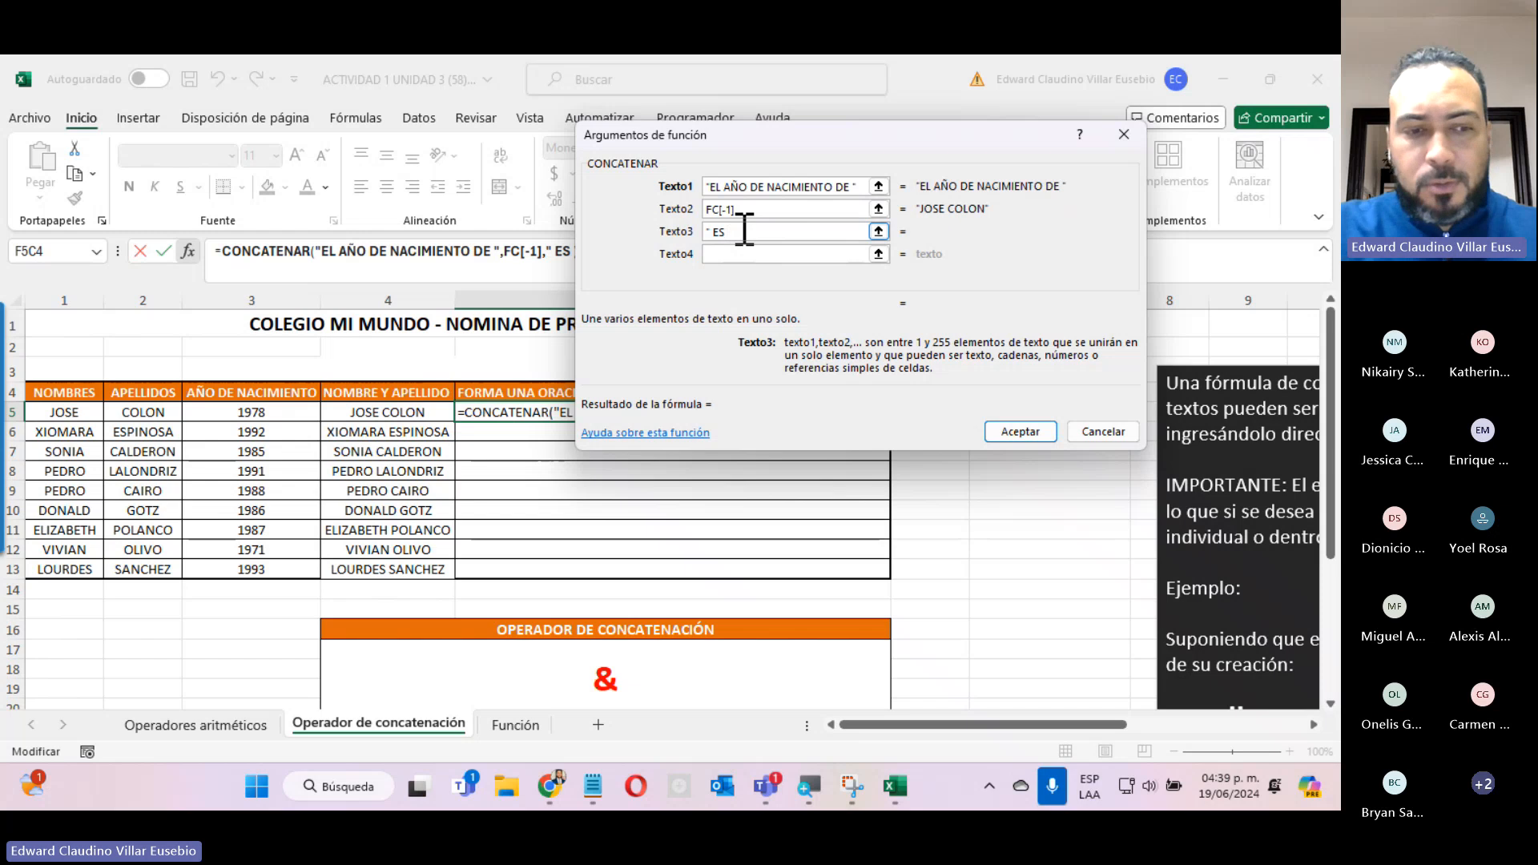
{"action": "type", "text": " \""}
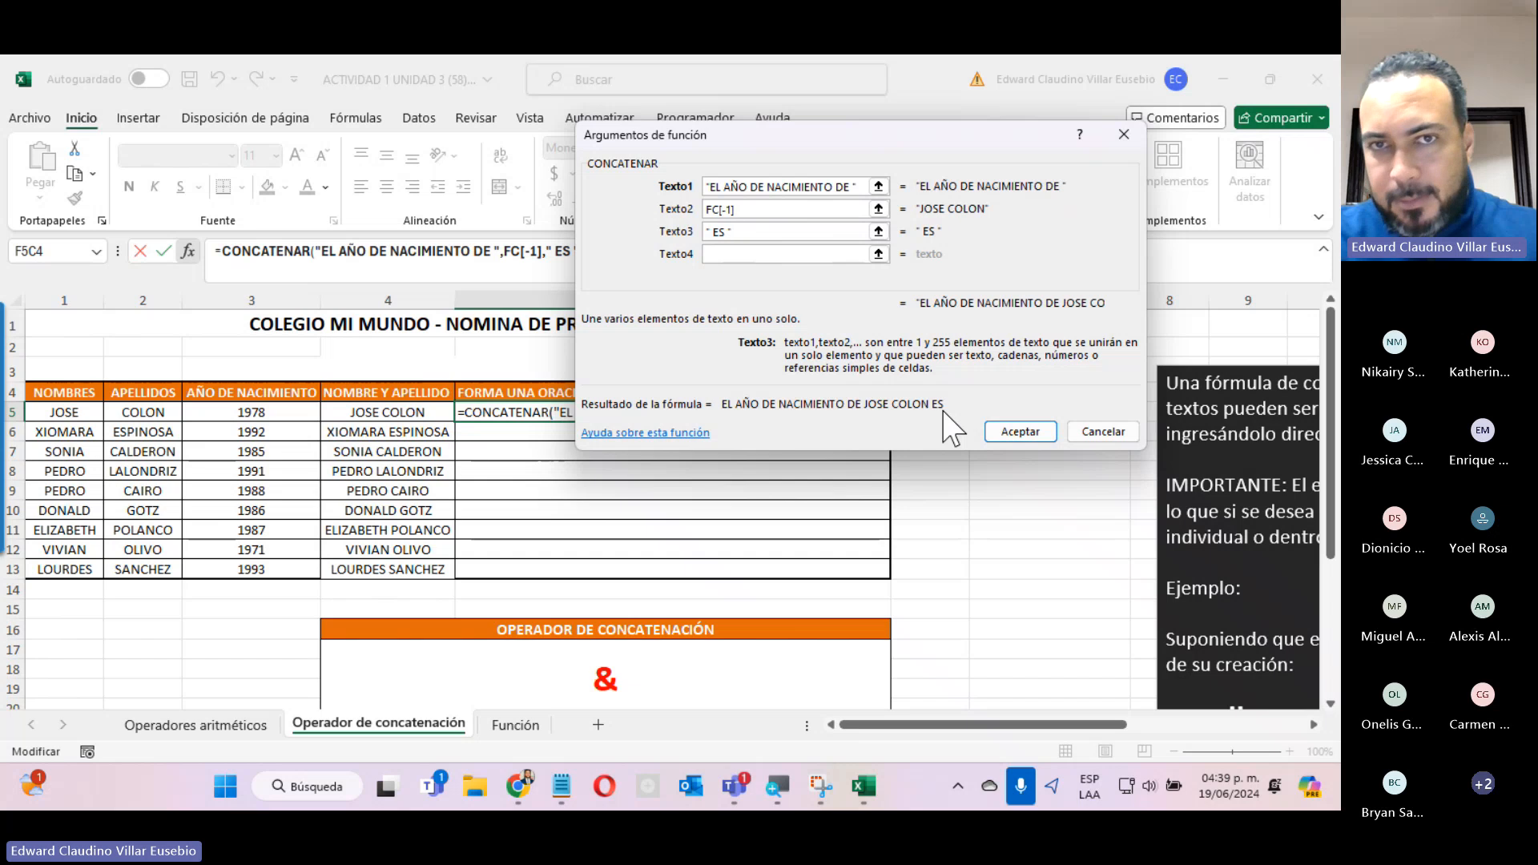
{"action": "left_click", "coordinate": [801, 253]}
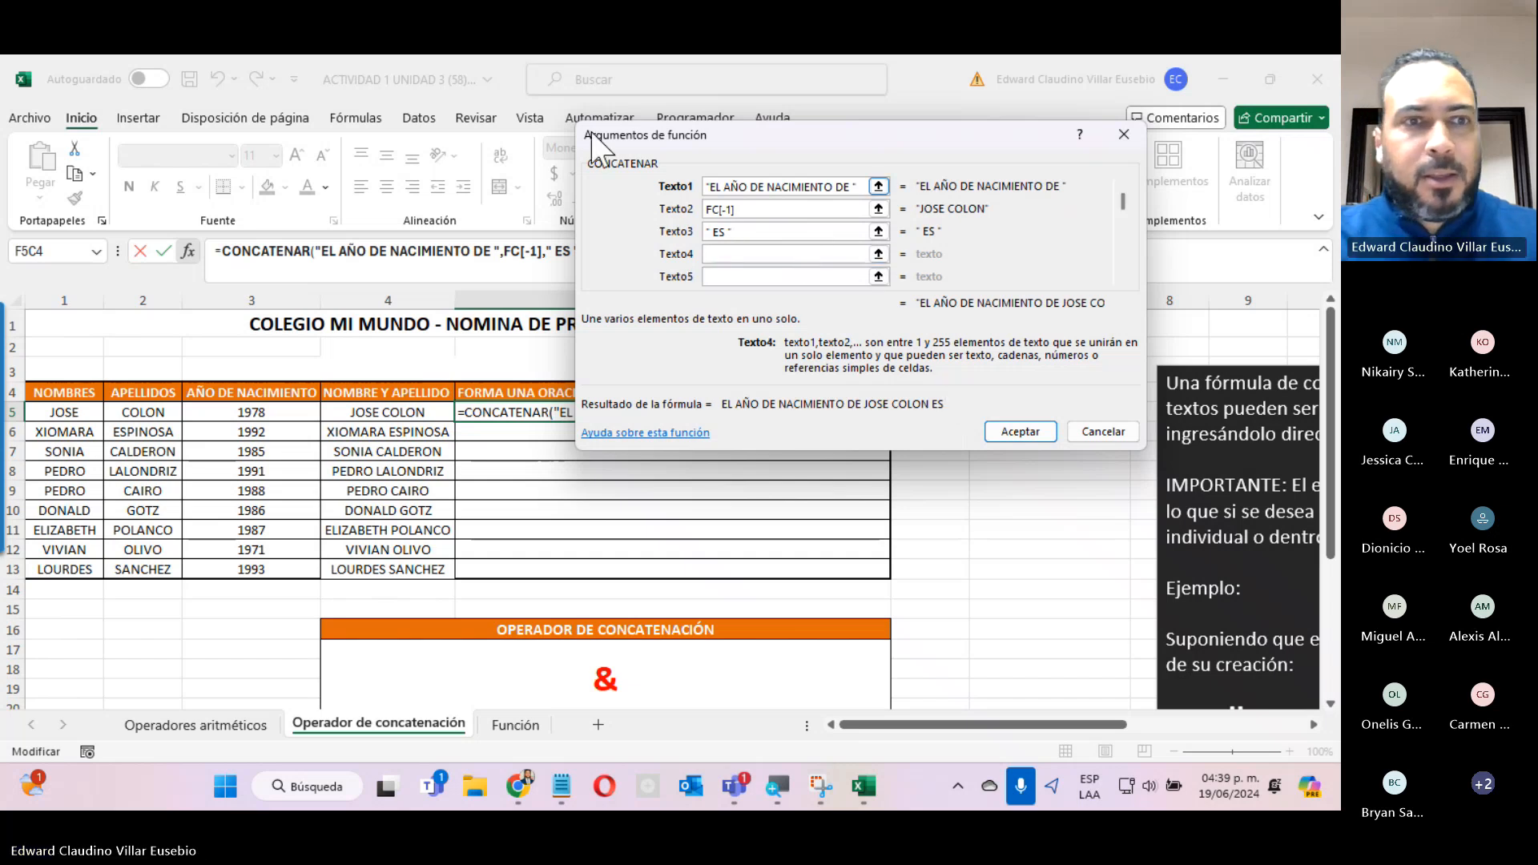
{"action": "left_click", "coordinate": [224, 410]}
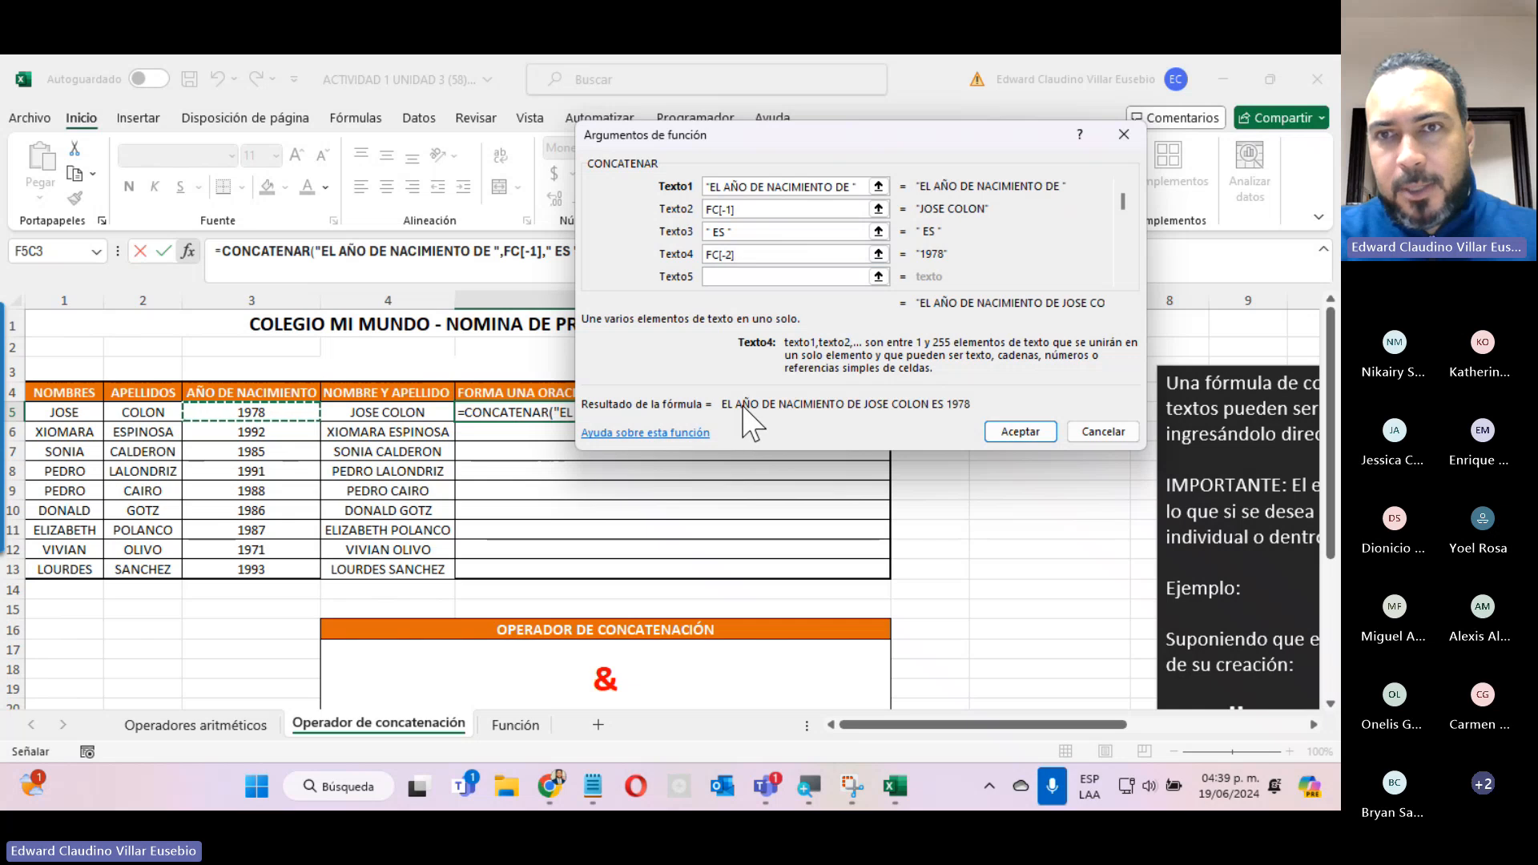
Remove the trailing space inside the quotes of the " ES " text in Texto3.
{"action": "left_click", "coordinate": [730, 234]}
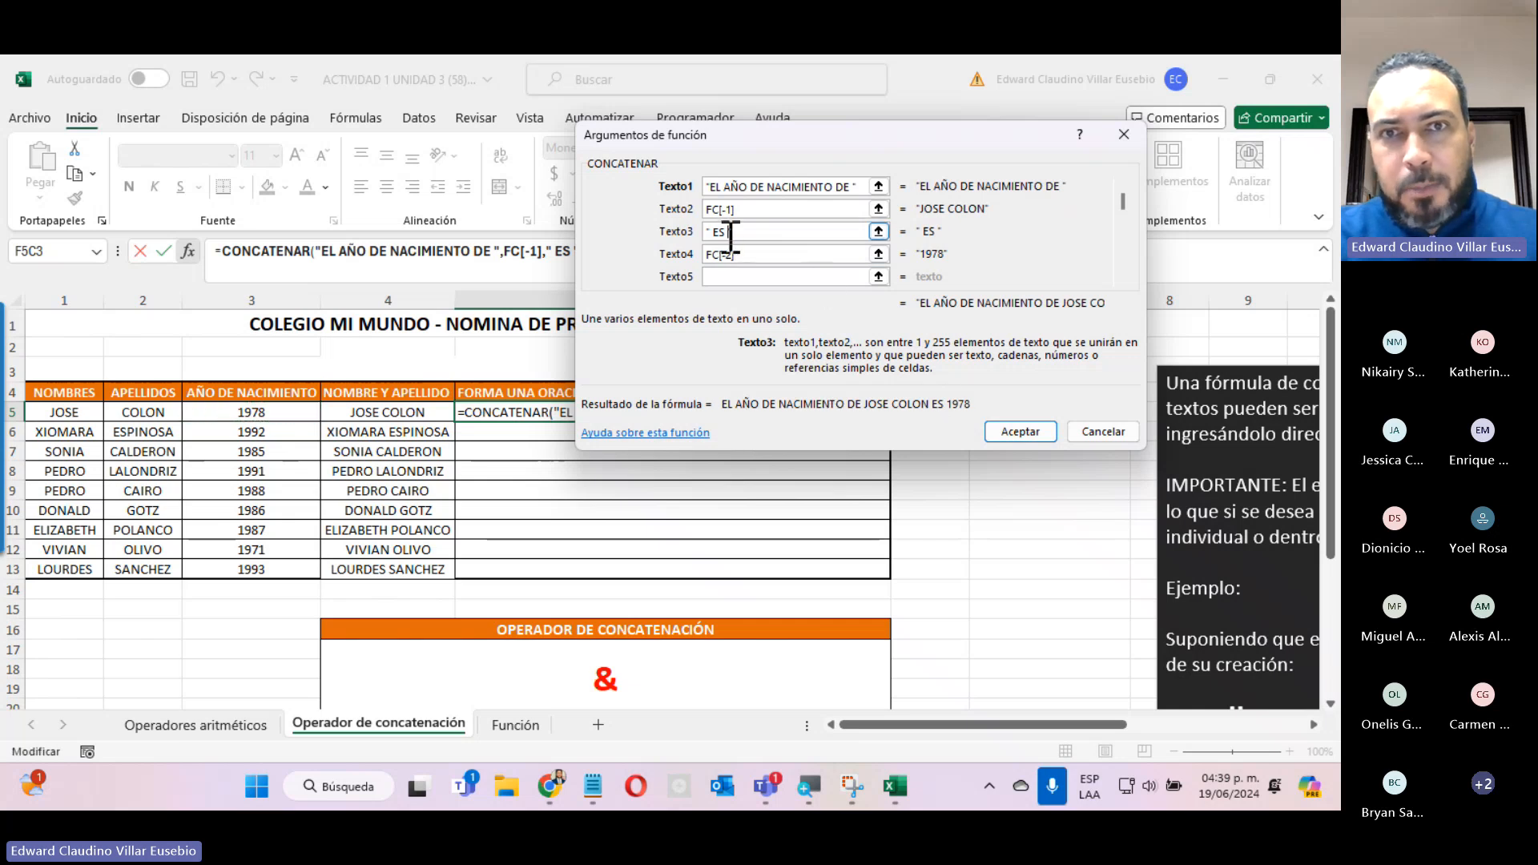
{"action": "key", "text": "BackSpace"}
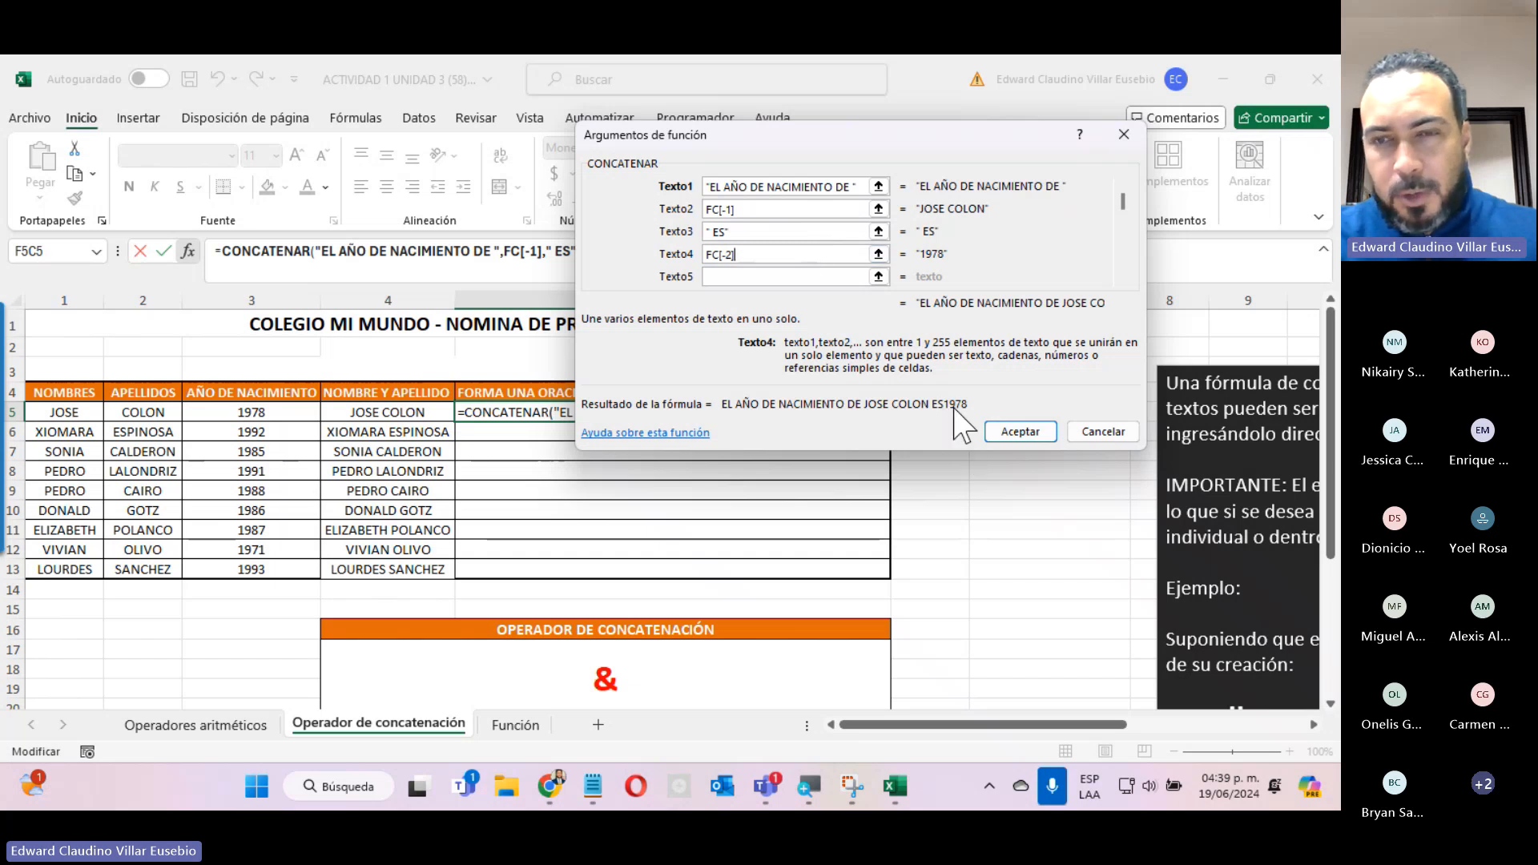
Restore the trailing space in Texto3 as " ES " and copy the completed birth-year sentence formula down to row 13.
{"action": "left_click", "coordinate": [724, 231]}
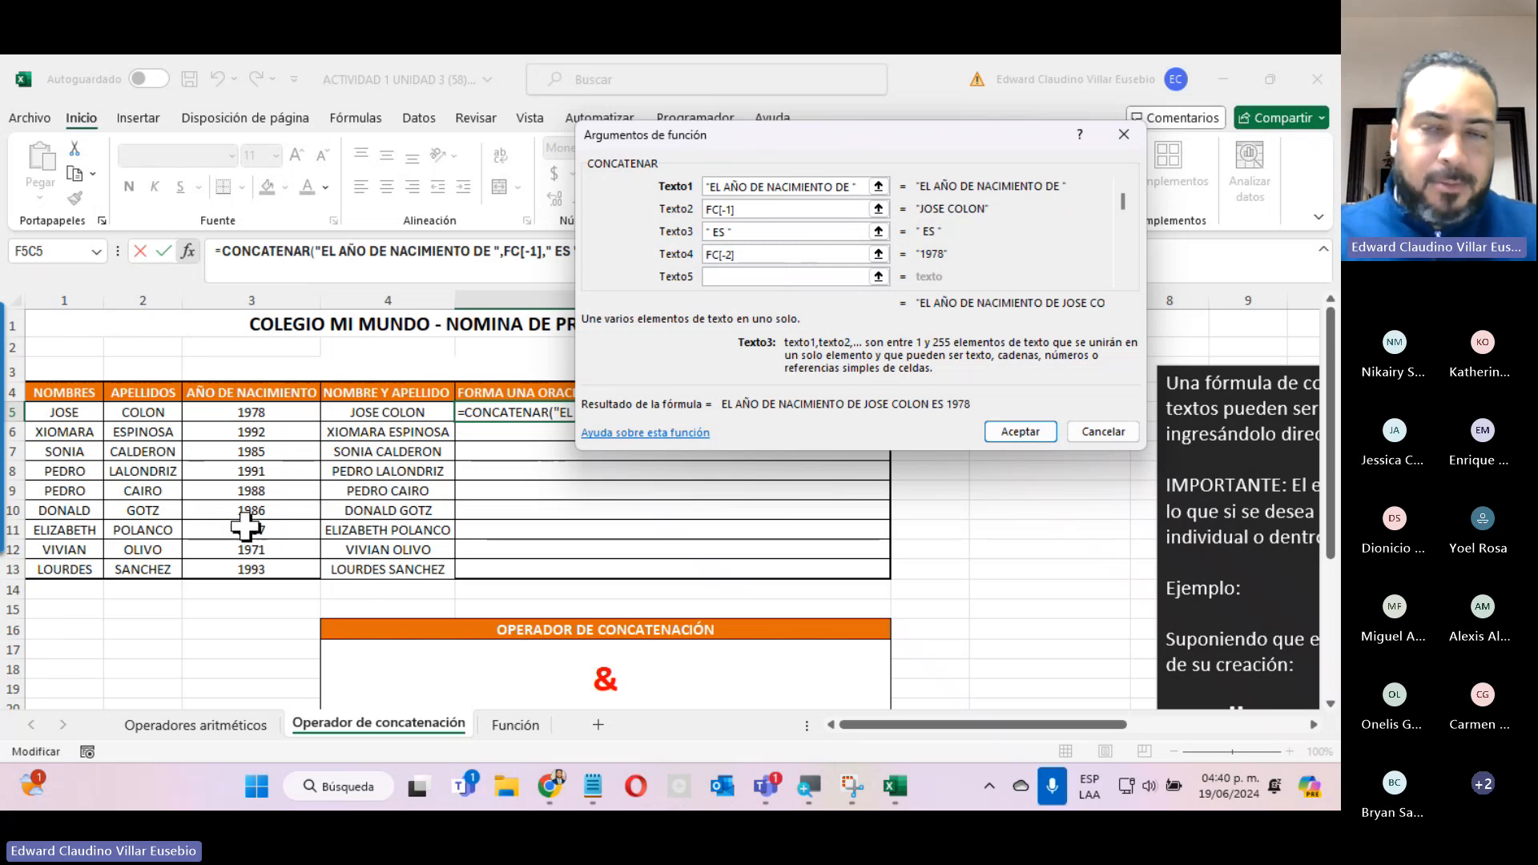
{"action": "left_click", "coordinate": [993, 431]}
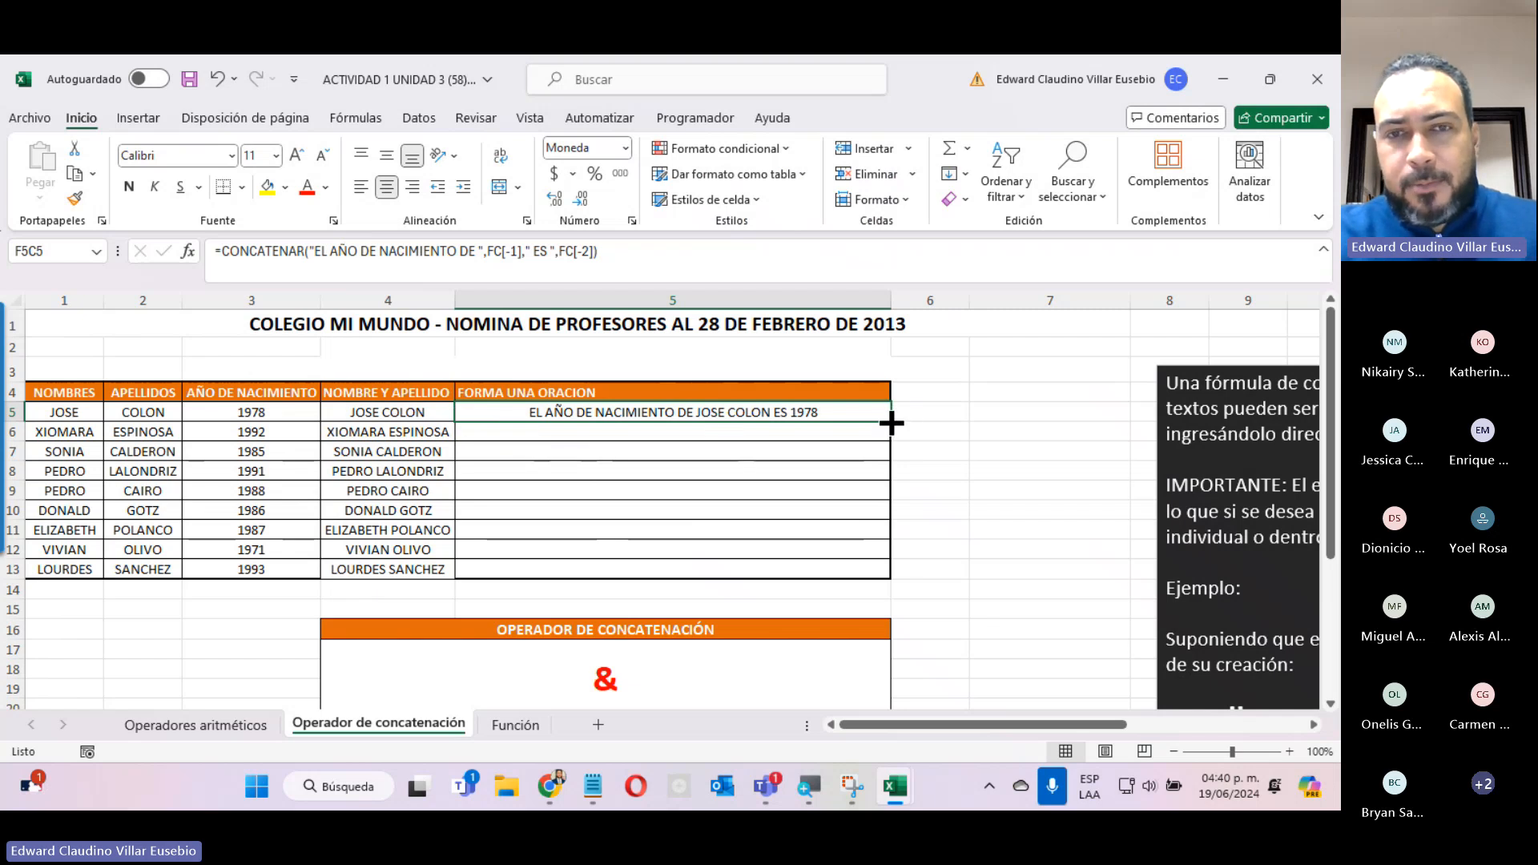
{"action": "double_click", "coordinate": [892, 422]}
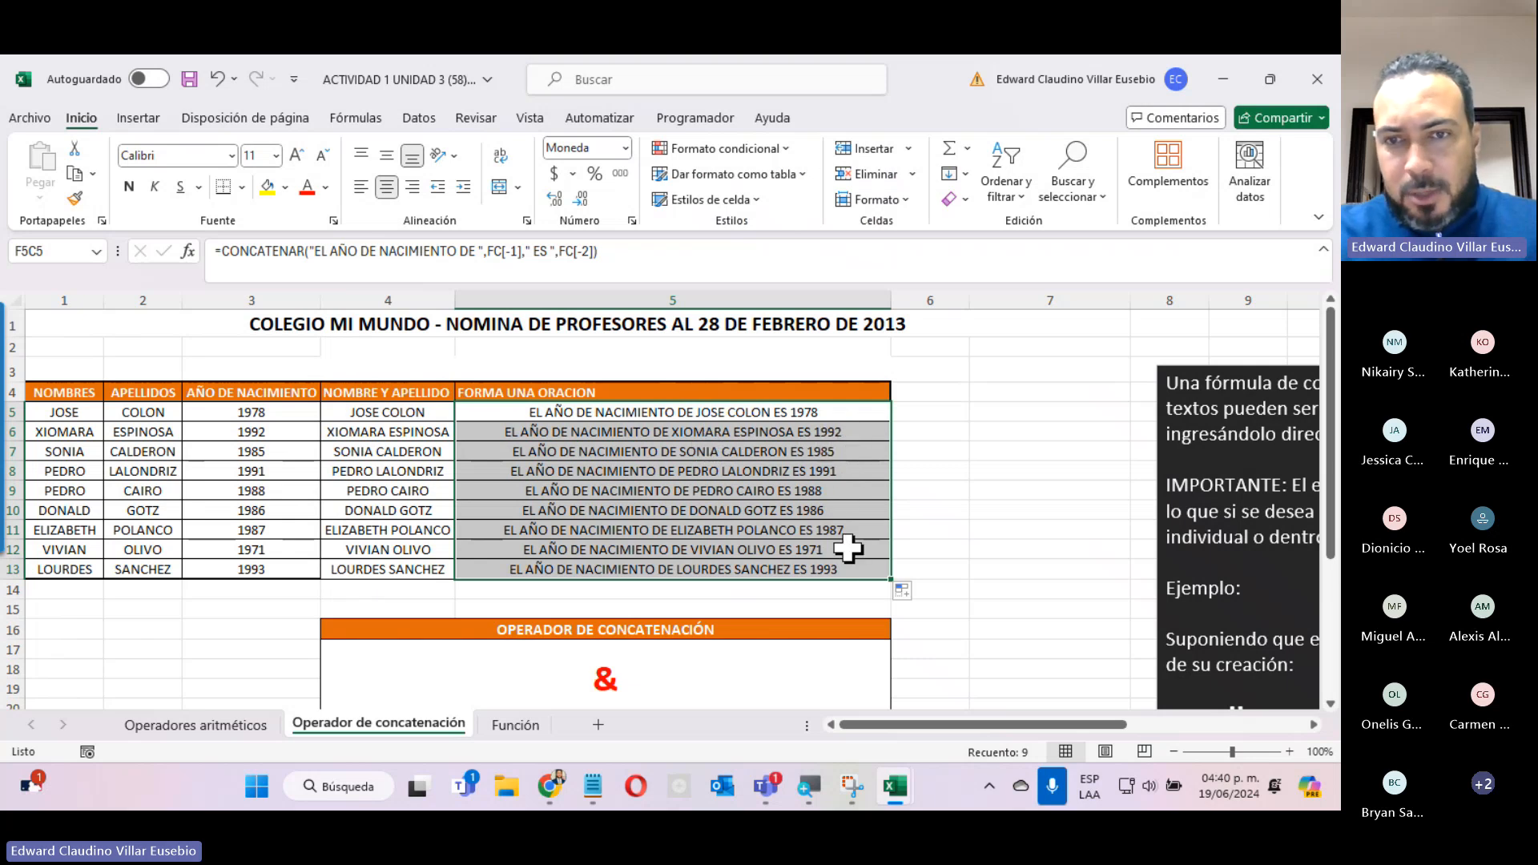
{"action": "left_click", "coordinate": [837, 608]}
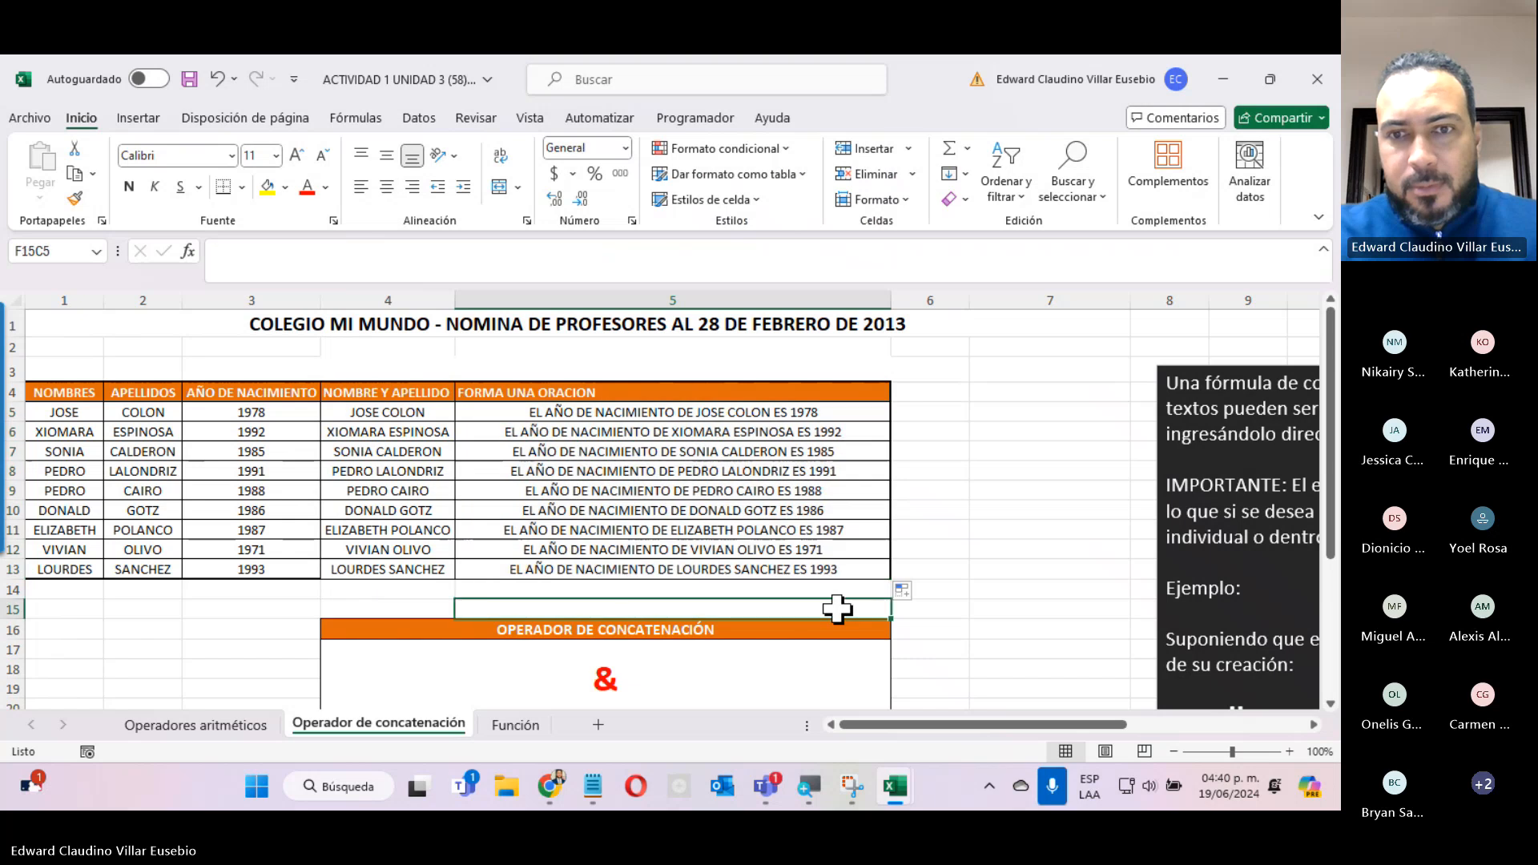
Check the Teams meeting window and minimize it to return to the birth-year sentences table.
{"action": "left_click", "coordinate": [836, 529]}
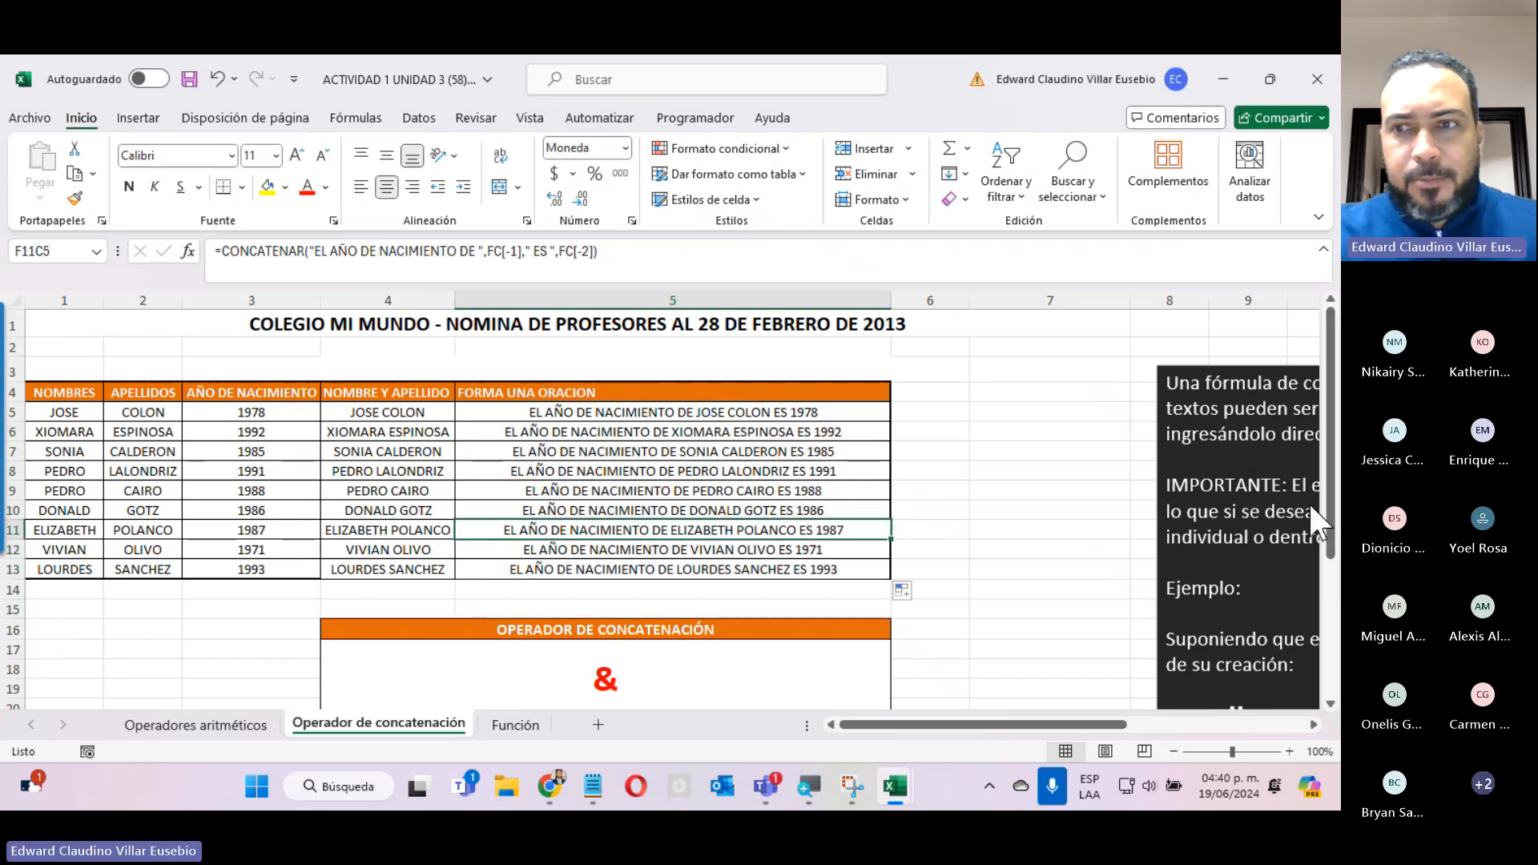
{"action": "key", "text": "alt+Tab"}
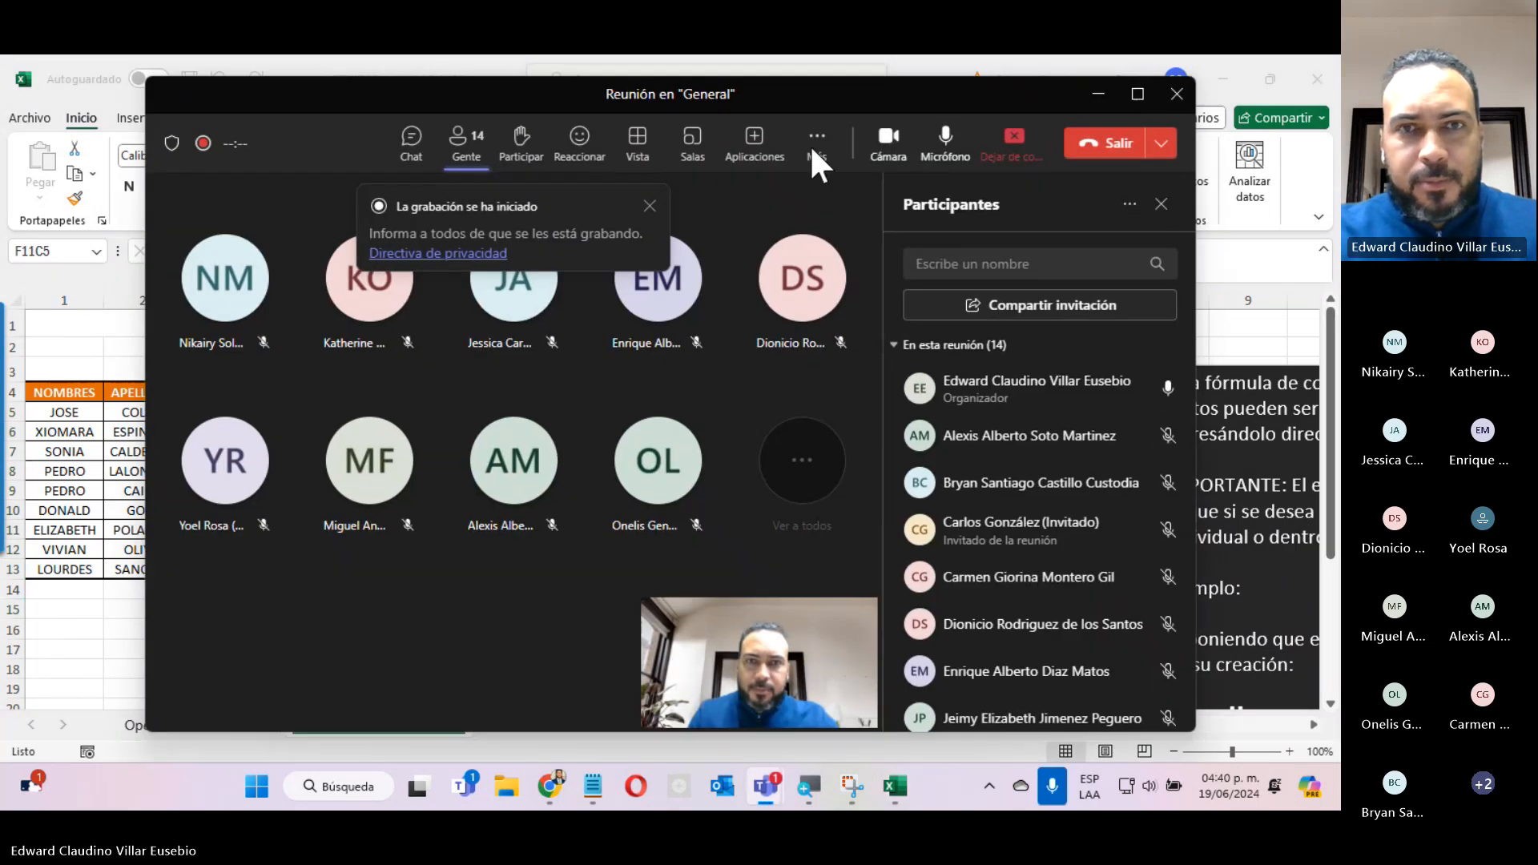
{"action": "left_click", "coordinate": [1098, 94]}
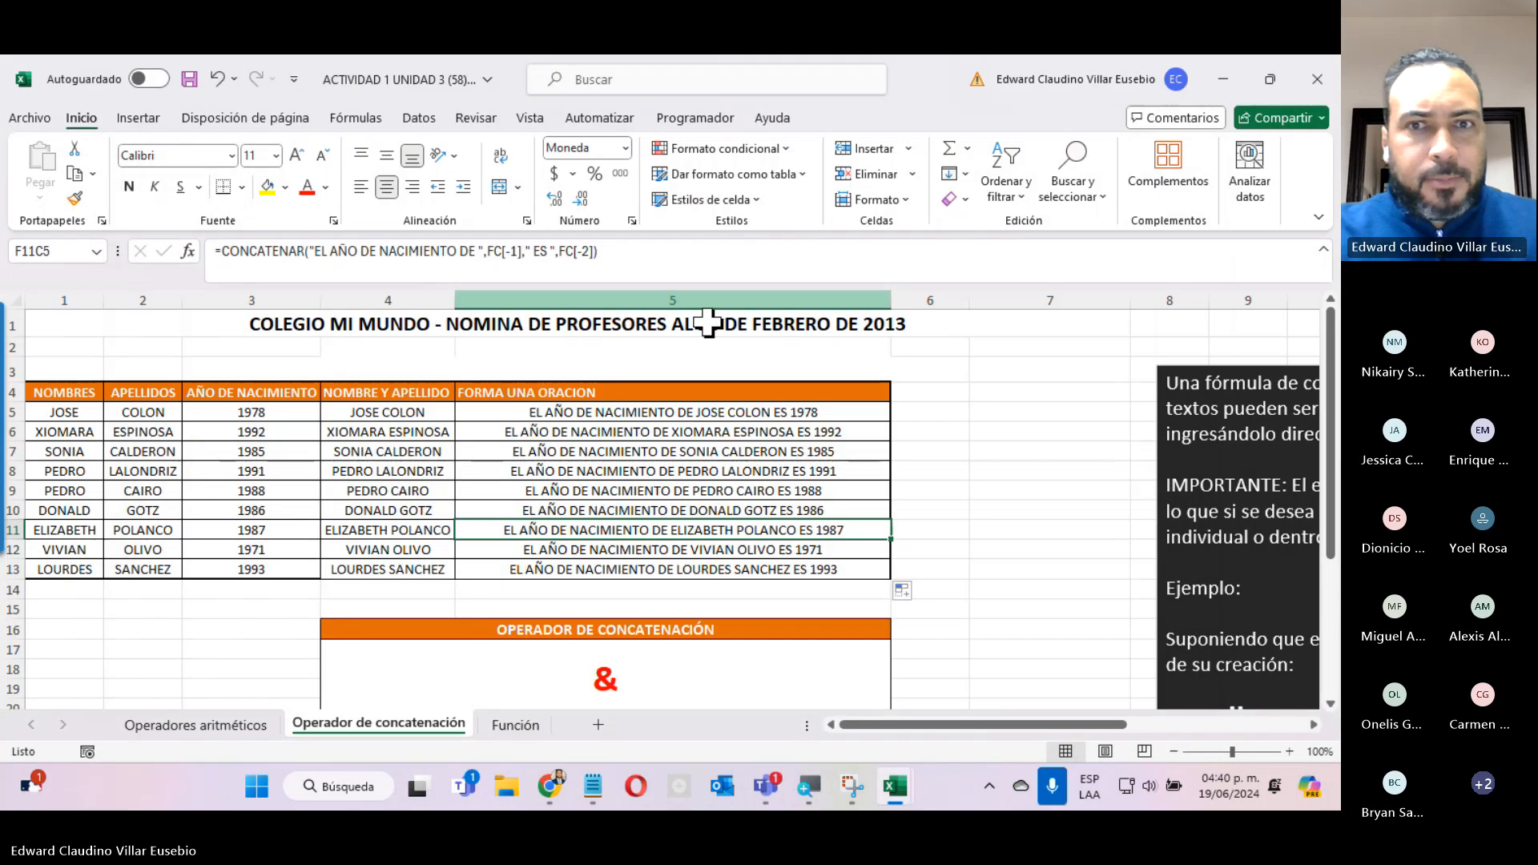
{"action": "left_click", "coordinate": [747, 490]}
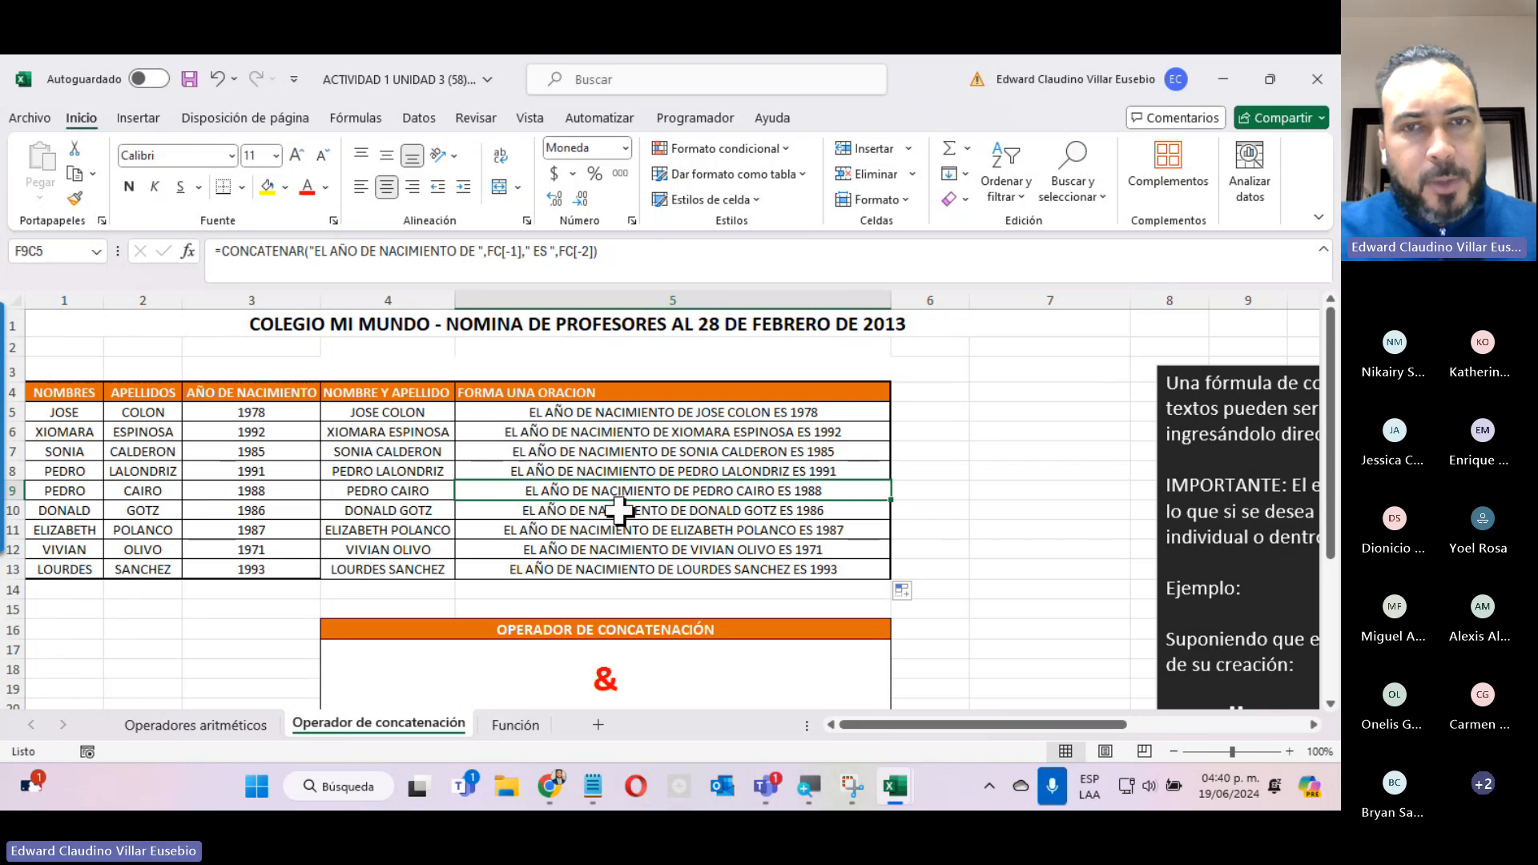
Open the Función sheet and examine the SUELDO BRUTO values and the SUMA, MAX, MIN, CONTAR, CONTARA and PROMEDIO rows.
{"action": "left_click", "coordinate": [515, 725]}
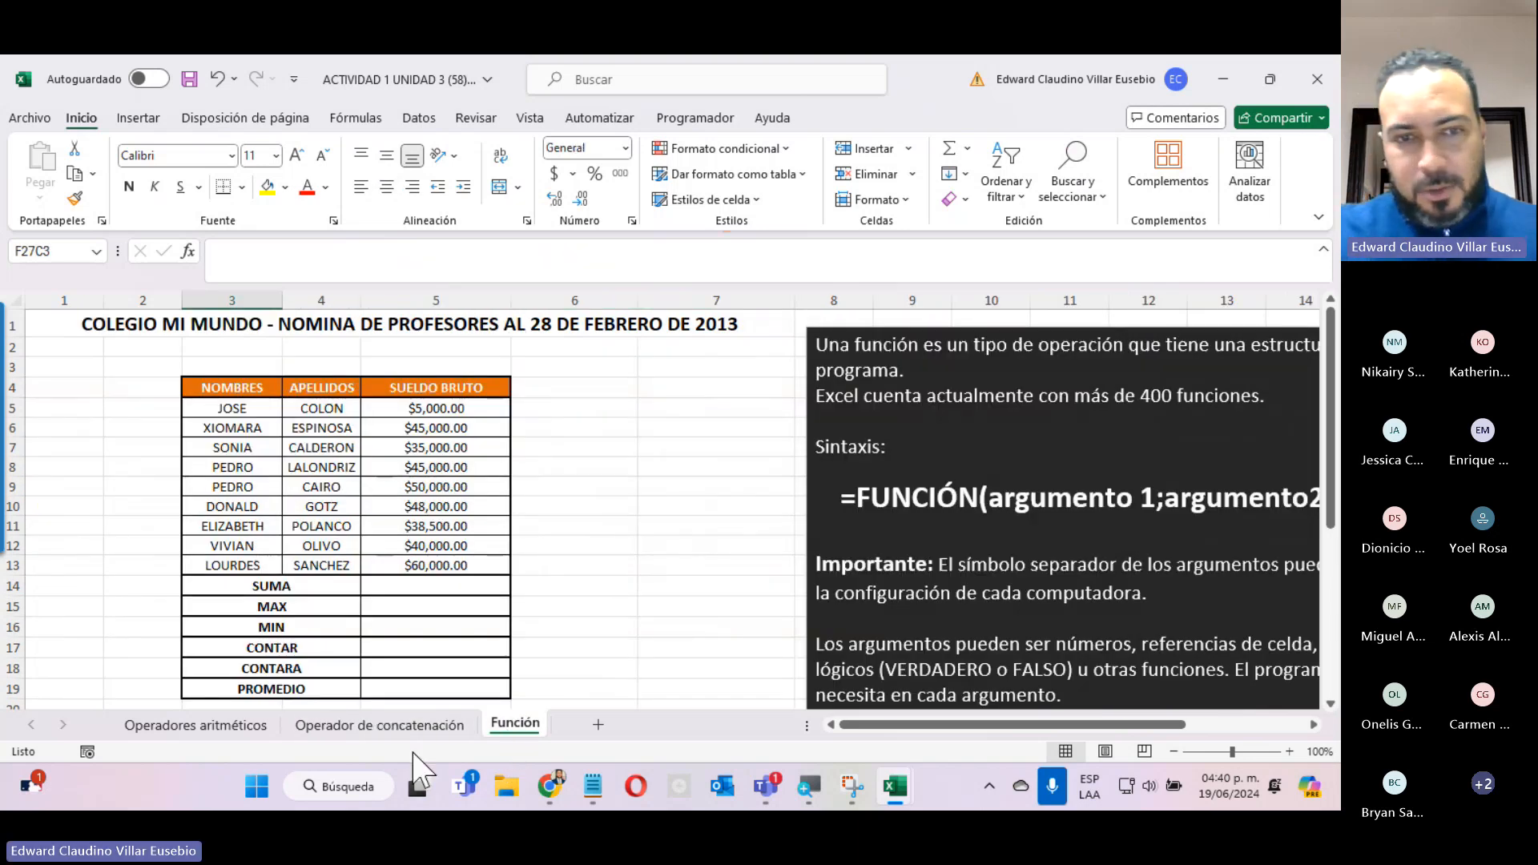
{"action": "left_click", "coordinate": [421, 724]}
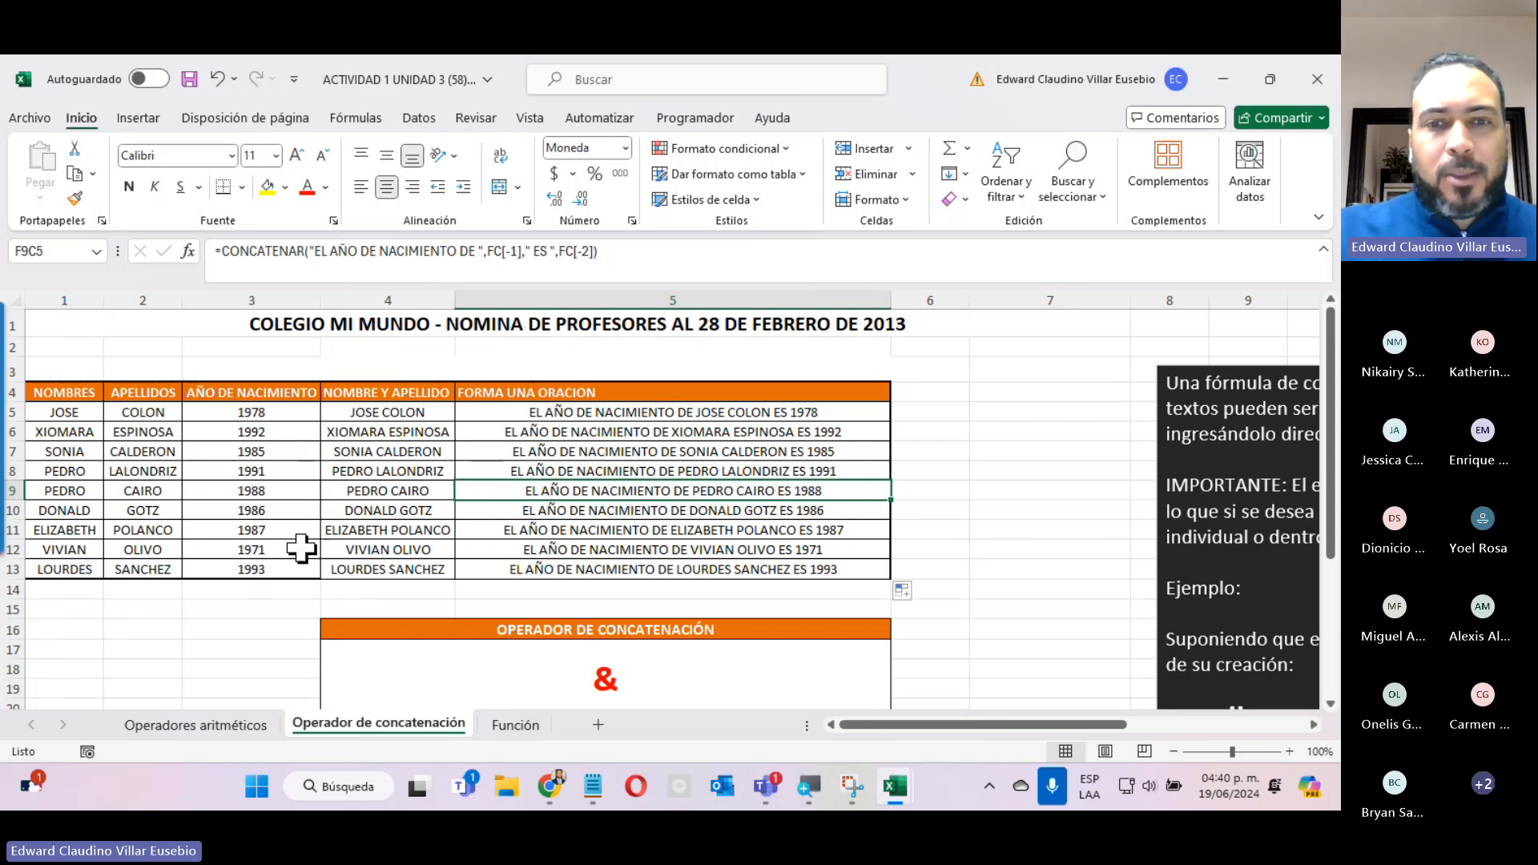
{"action": "left_click", "coordinate": [504, 724]}
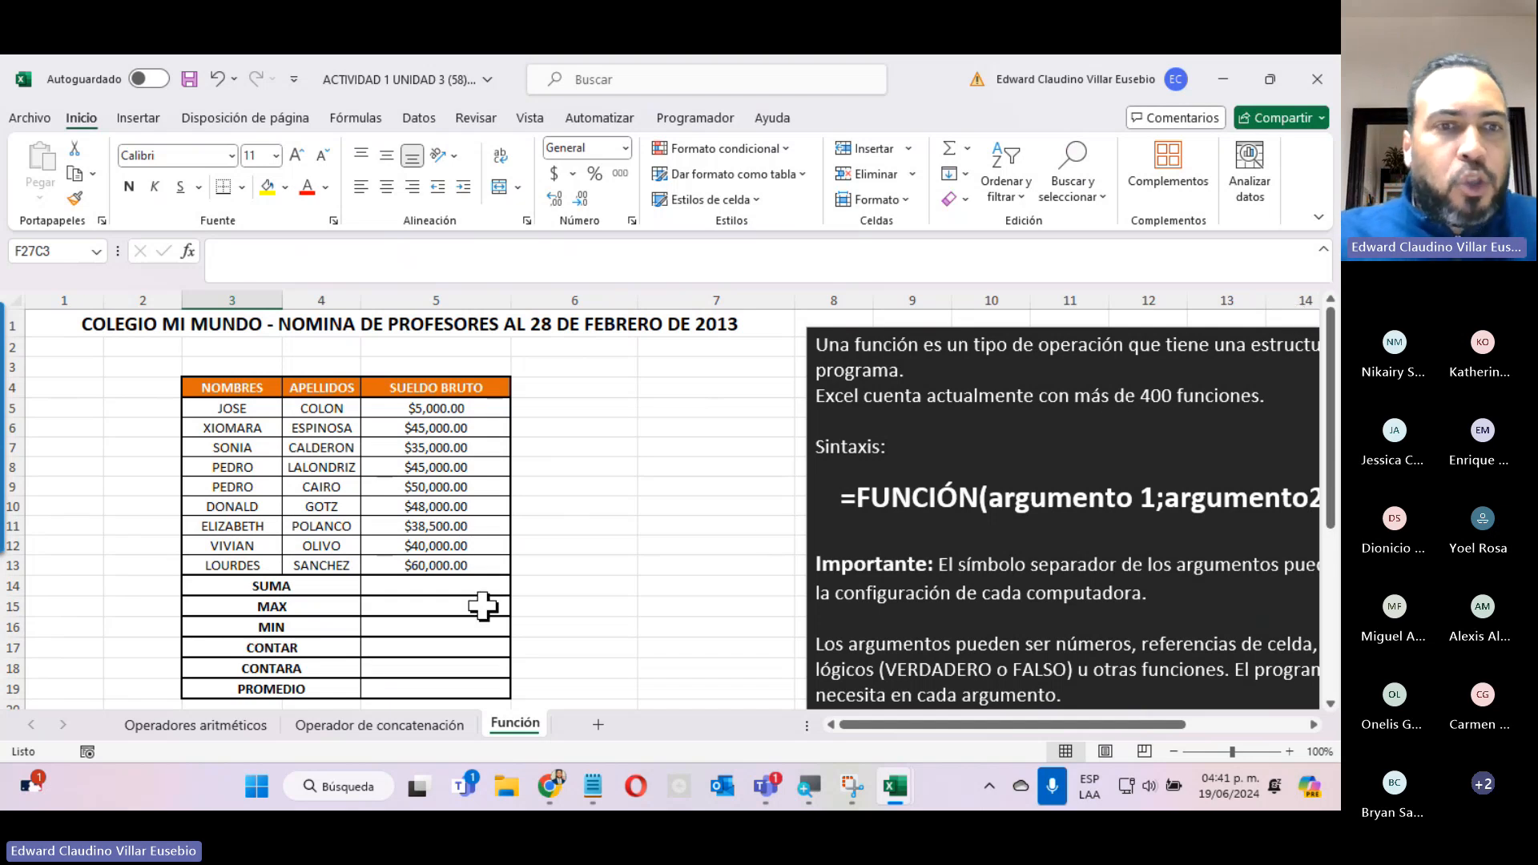
{"action": "left_click", "coordinate": [240, 601]}
{"action": "left_click", "coordinate": [241, 587]}
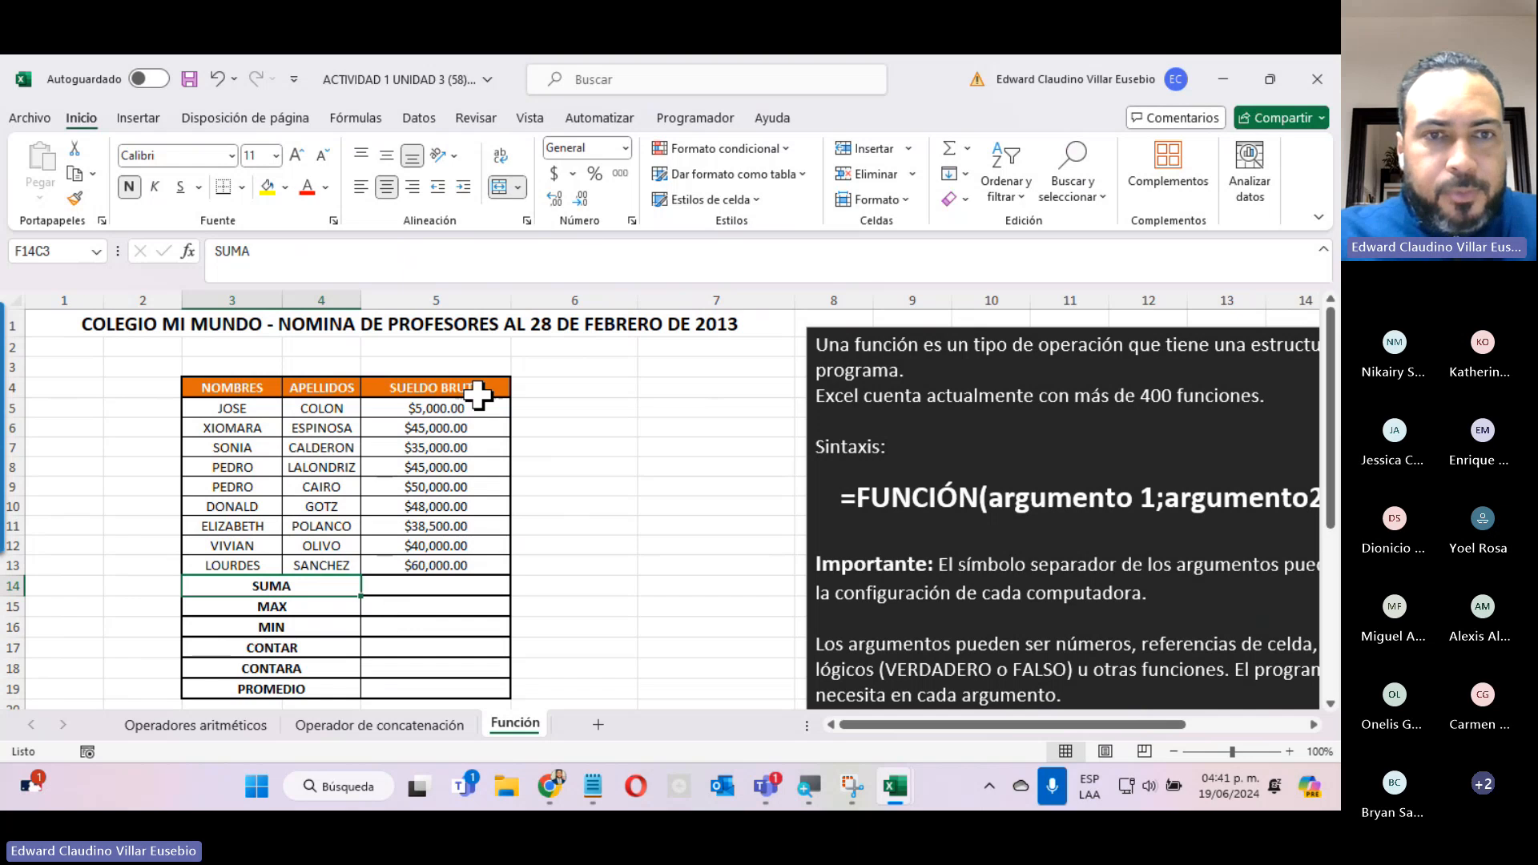
{"action": "left_click_drag", "start_coordinate": [458, 407], "coordinate": [446, 565]}
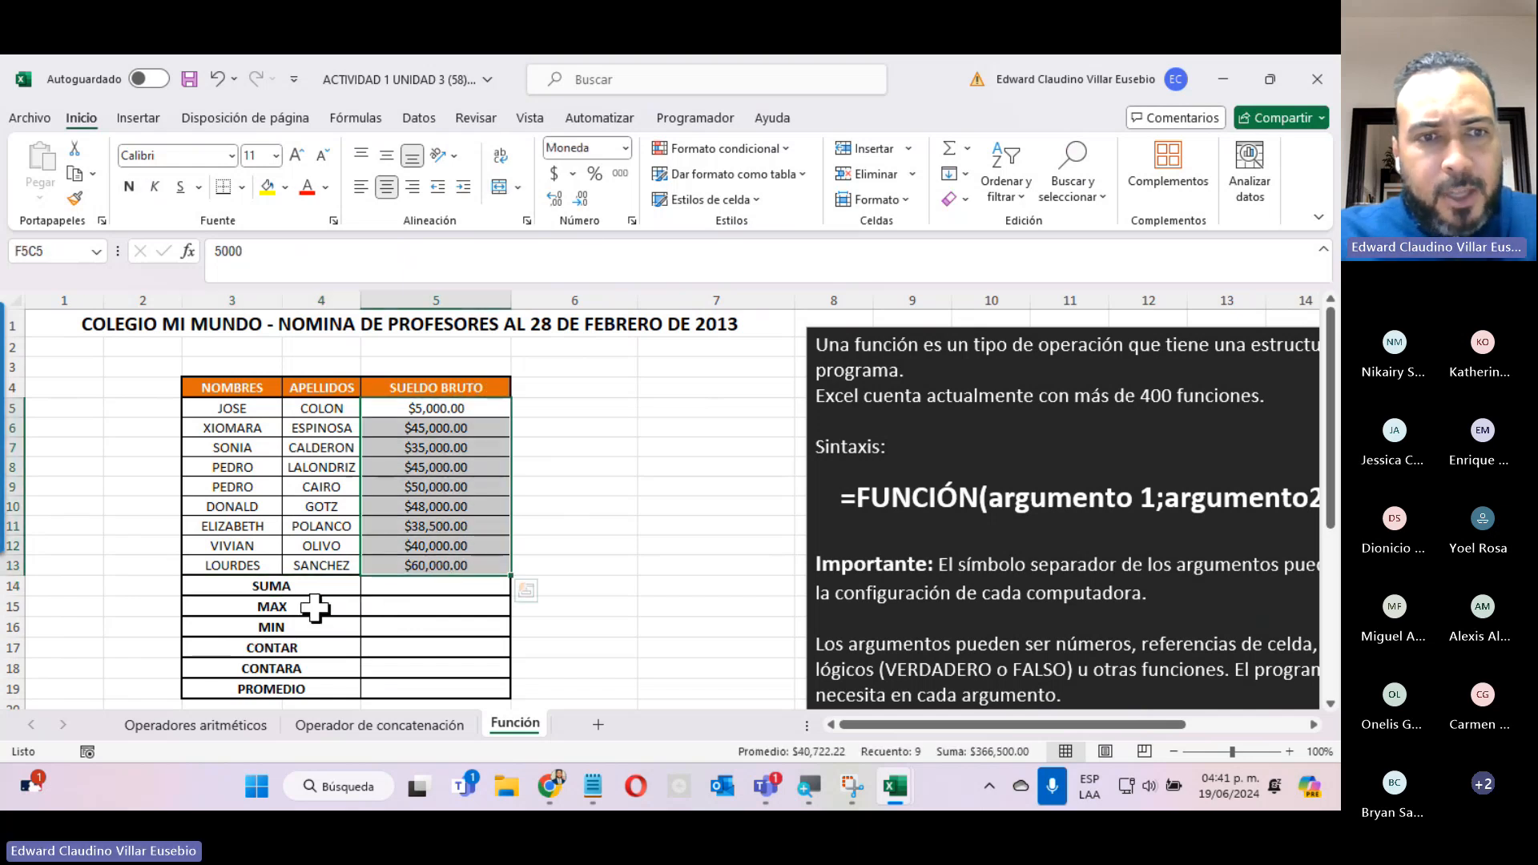
{"action": "left_click", "coordinate": [265, 589]}
{"action": "left_click", "coordinate": [260, 607]}
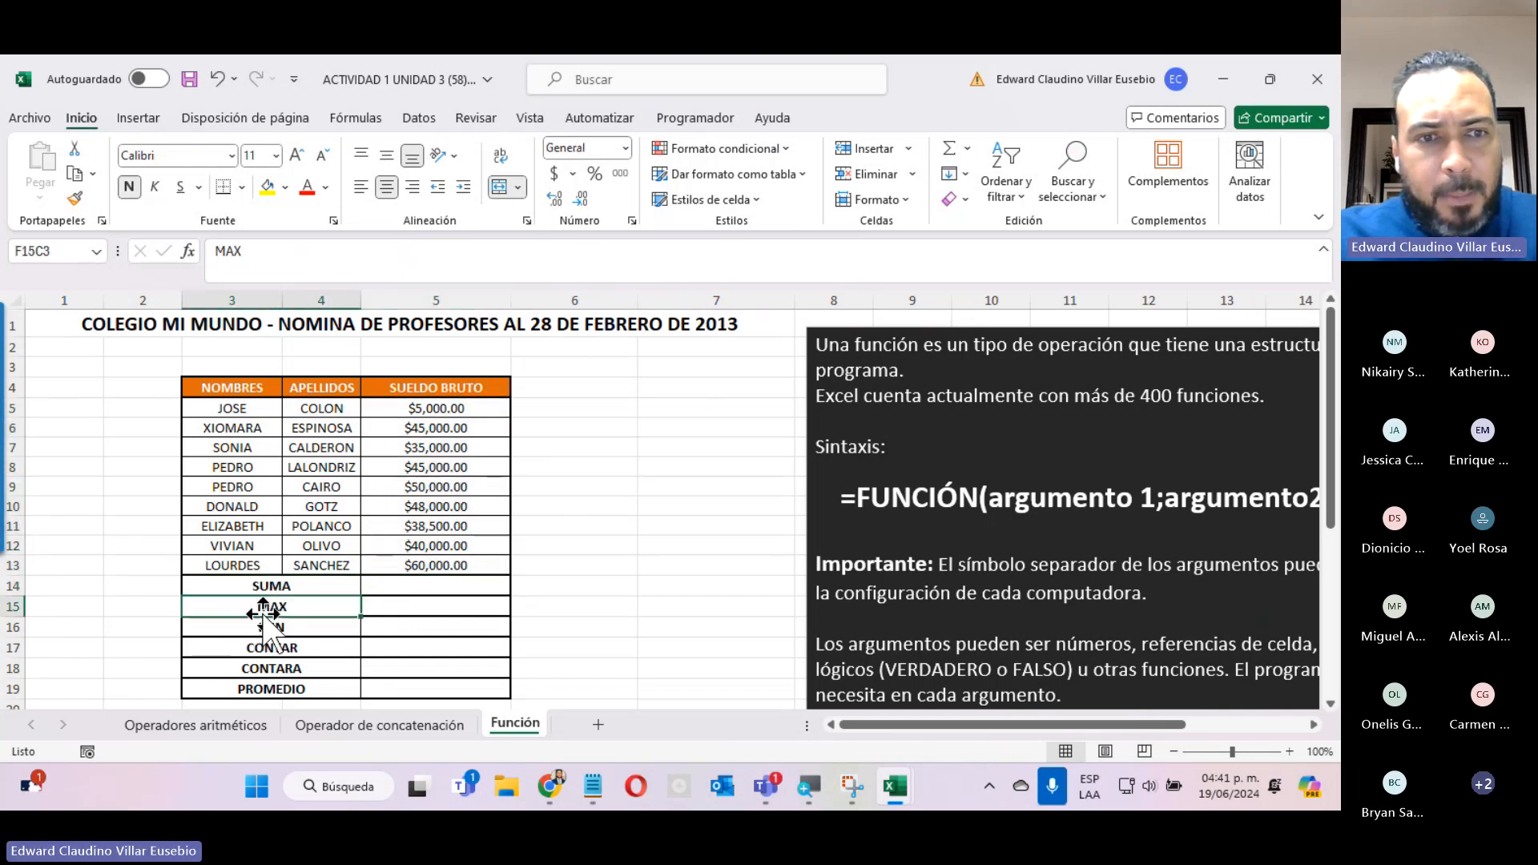
{"action": "left_click", "coordinate": [260, 627]}
{"action": "left_click", "coordinate": [257, 665]}
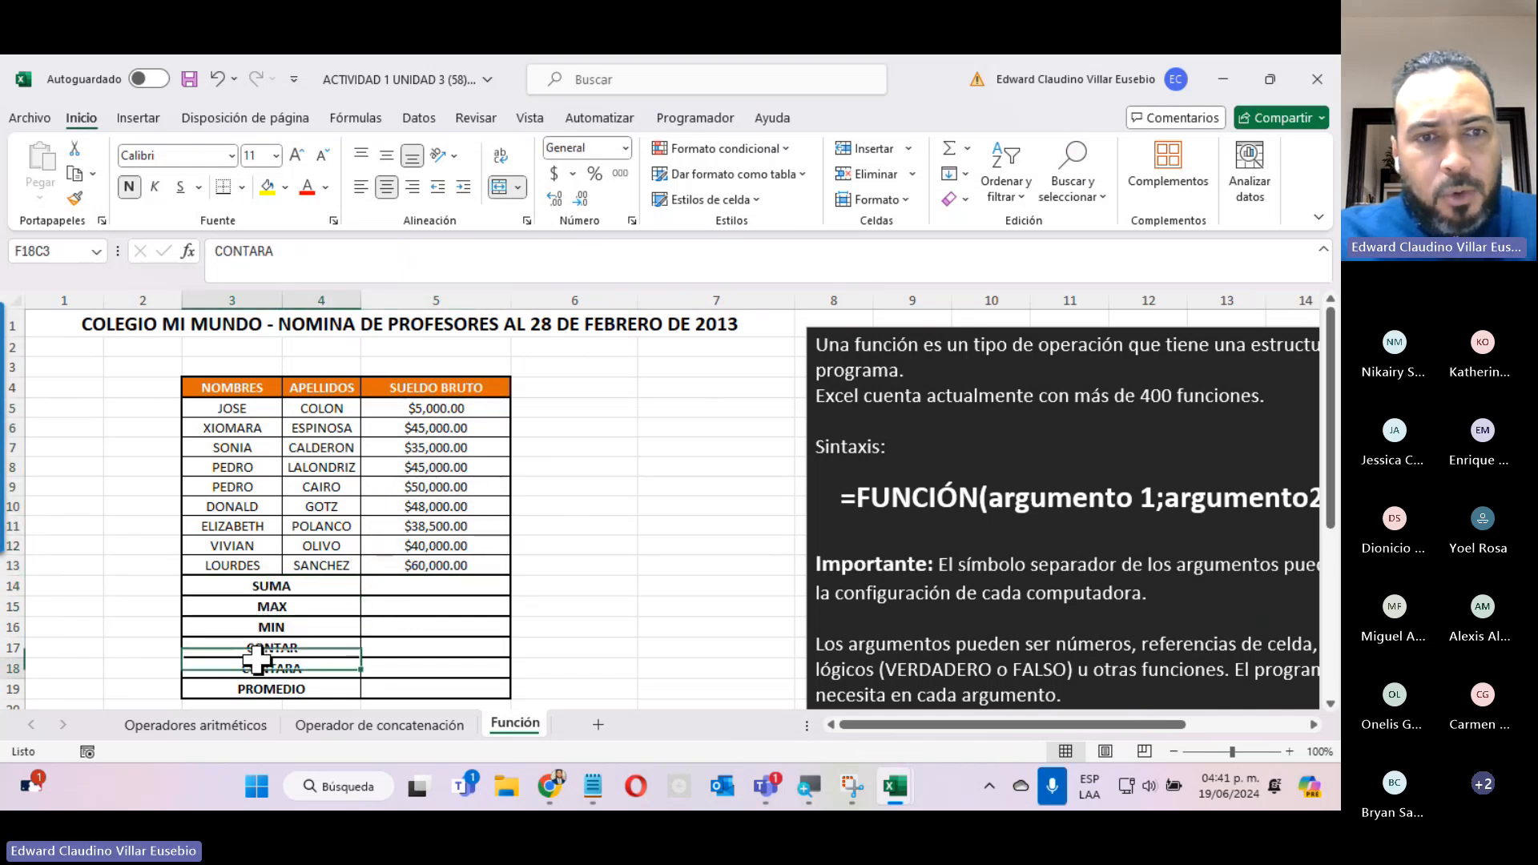
{"action": "left_click", "coordinate": [296, 690]}
Insert the SUMA function in the SUMA row's result cell with SUELDO BRUTO rows 5 to 13 as Número1.
{"action": "left_click", "coordinate": [481, 589]}
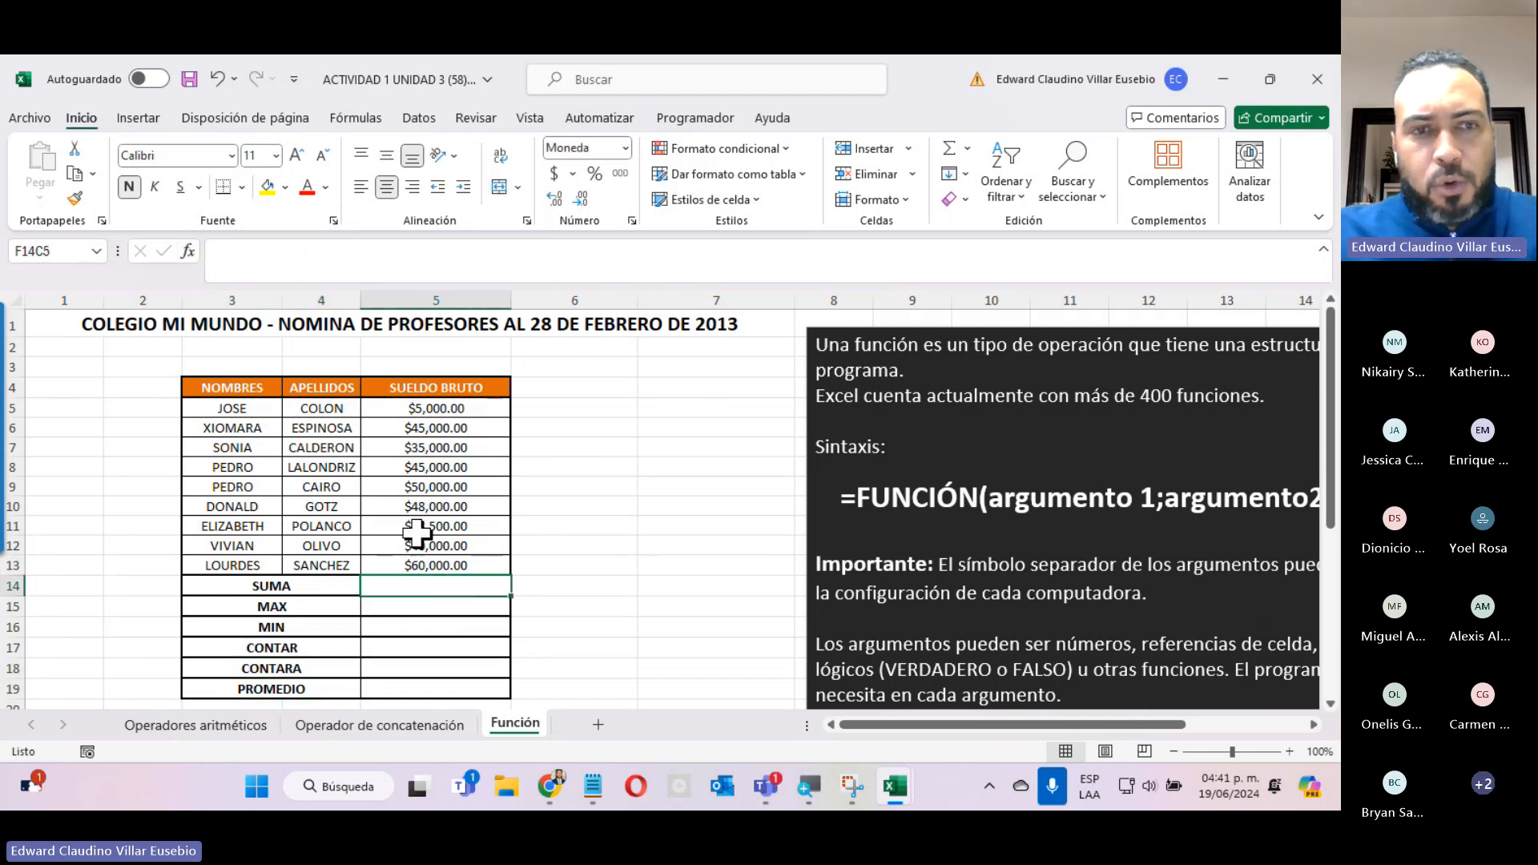
{"action": "left_click", "coordinate": [188, 251]}
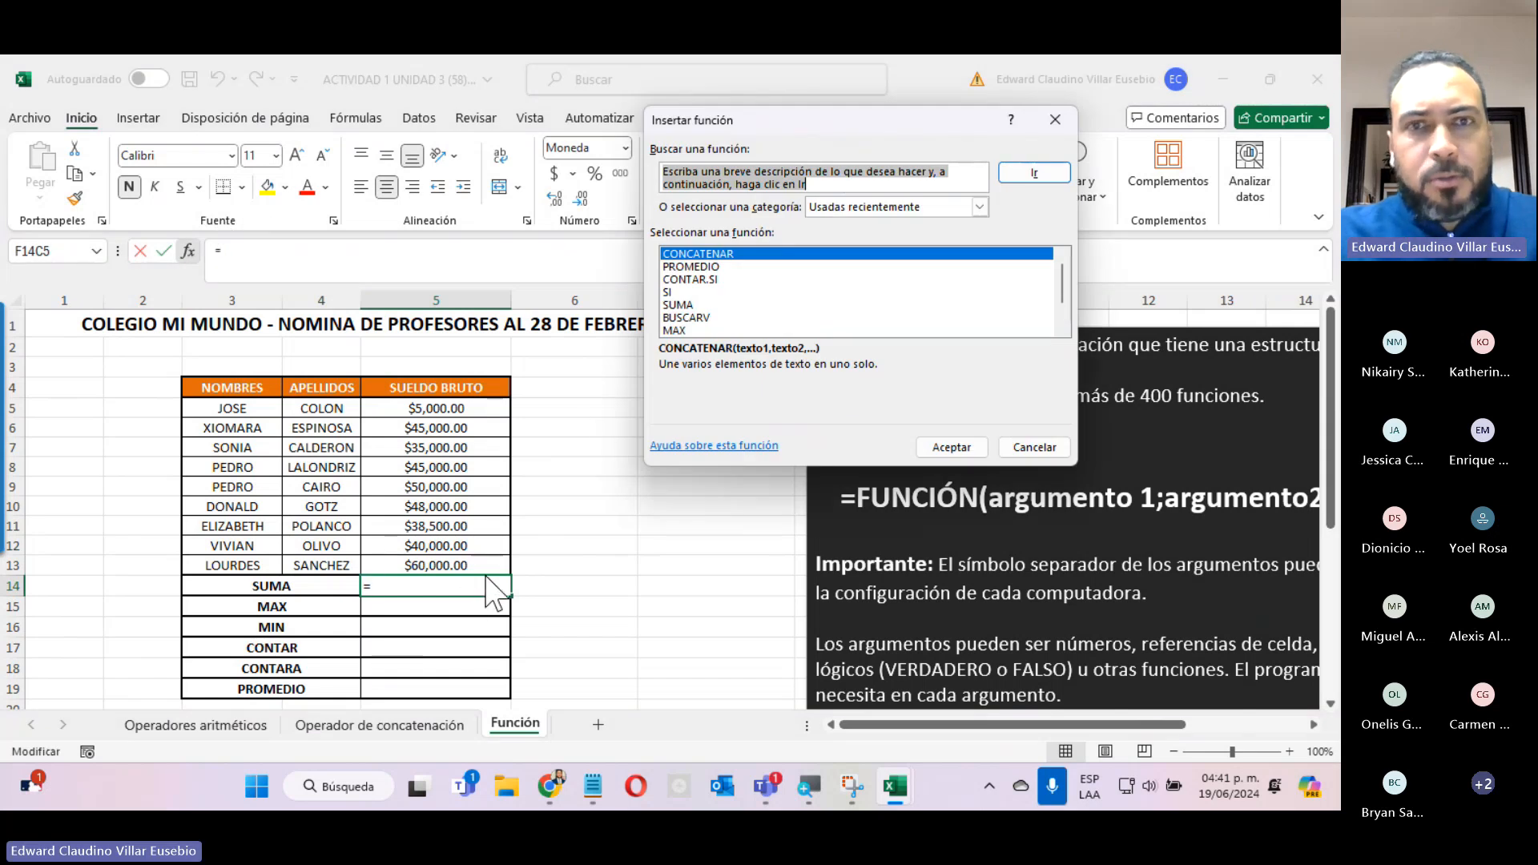
{"action": "left_click", "coordinate": [690, 305]}
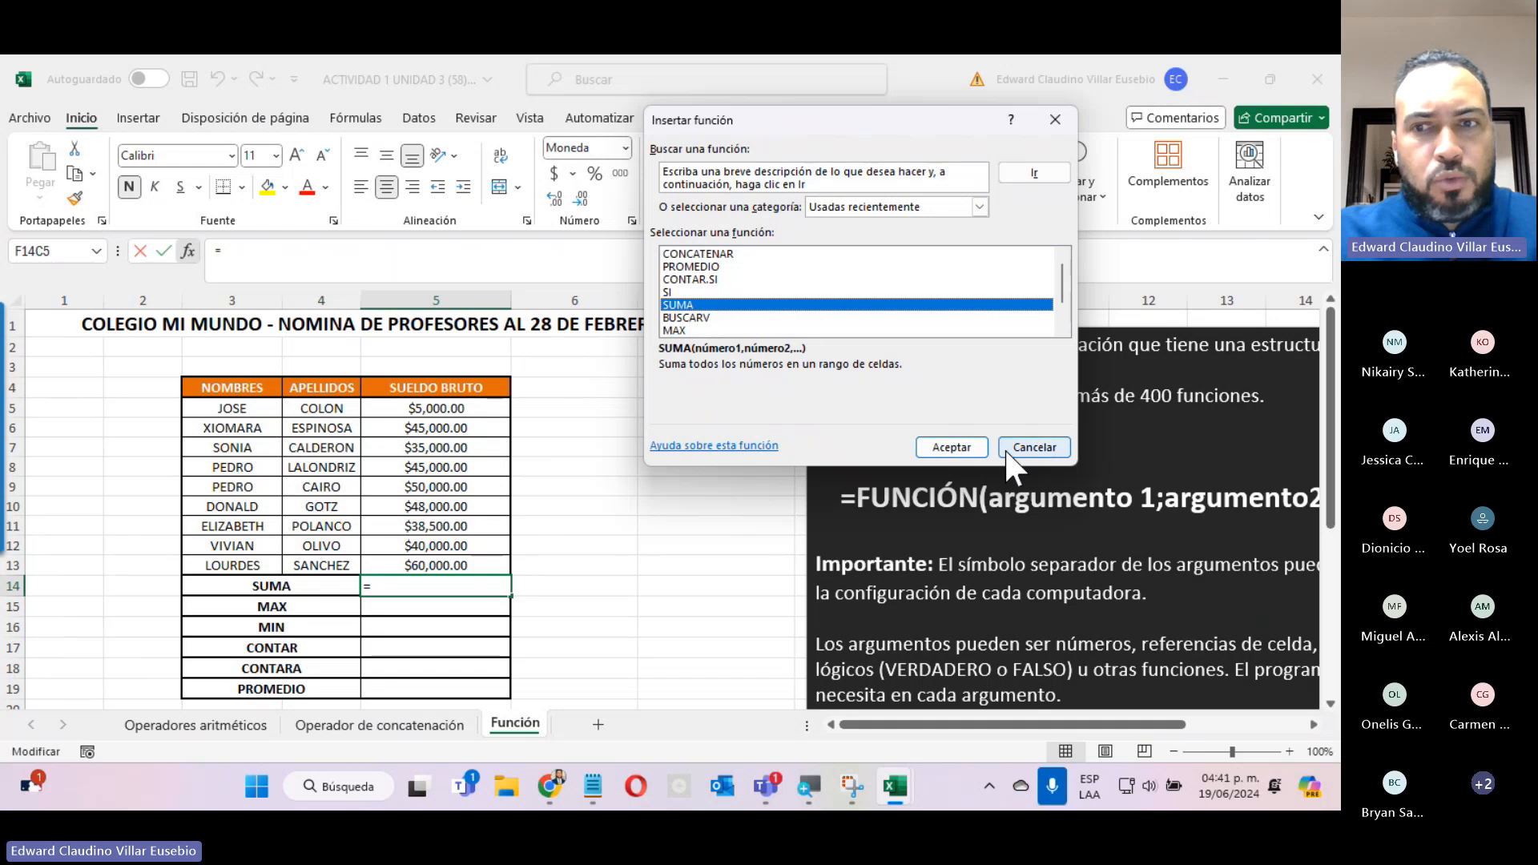
{"action": "left_click", "coordinate": [973, 447]}
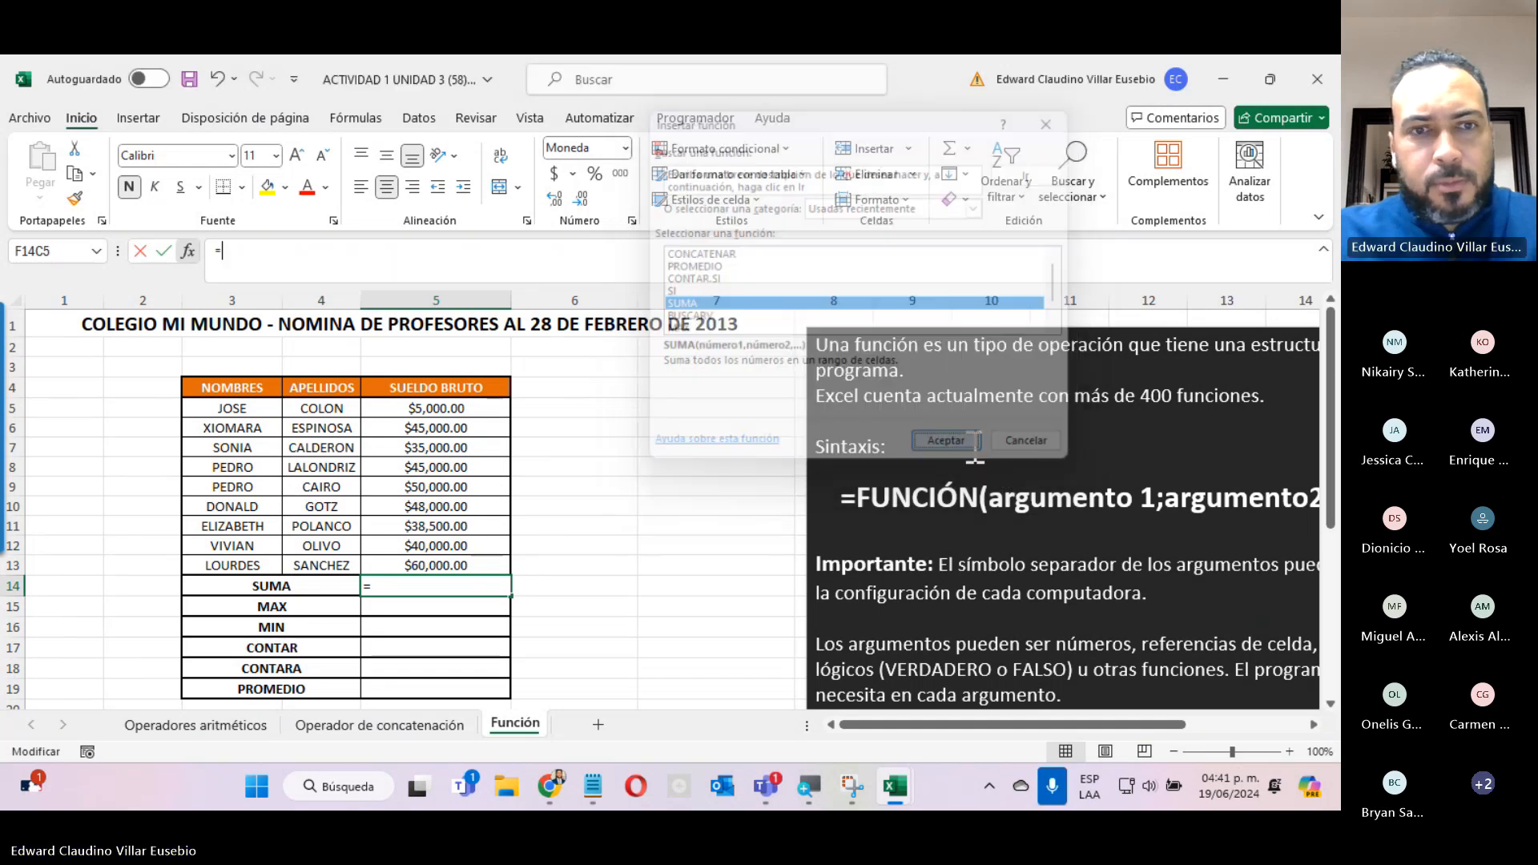
{"action": "left_click_drag", "start_coordinate": [455, 407], "coordinate": [444, 566]}
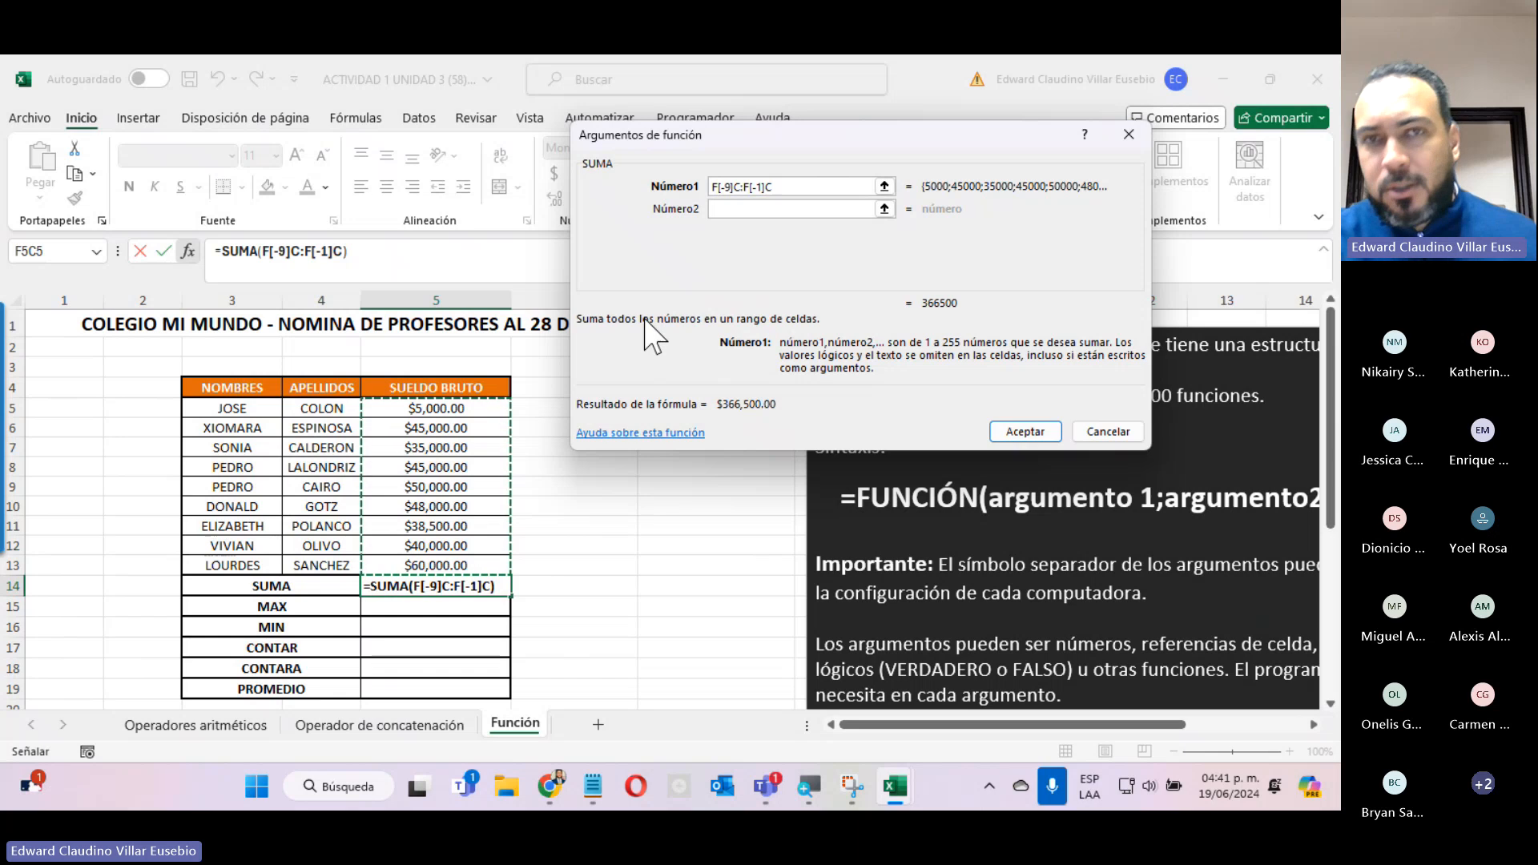
Look through SUMA's additional optional number arguments, leave them empty, and accept the formula.
{"action": "left_click", "coordinate": [723, 208]}
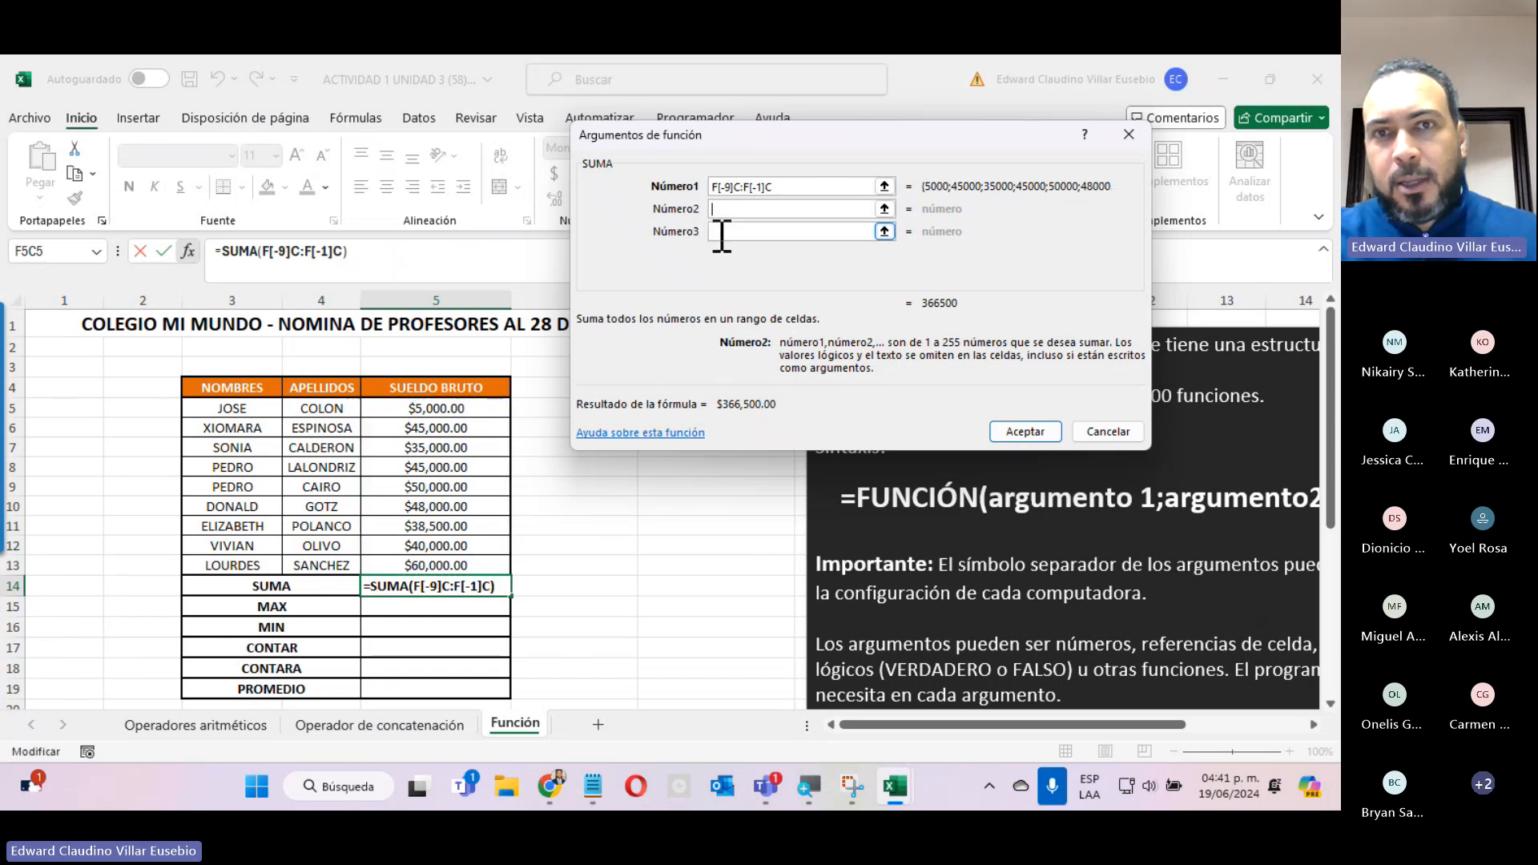
{"action": "left_click", "coordinate": [722, 233]}
{"action": "left_click", "coordinate": [717, 253]}
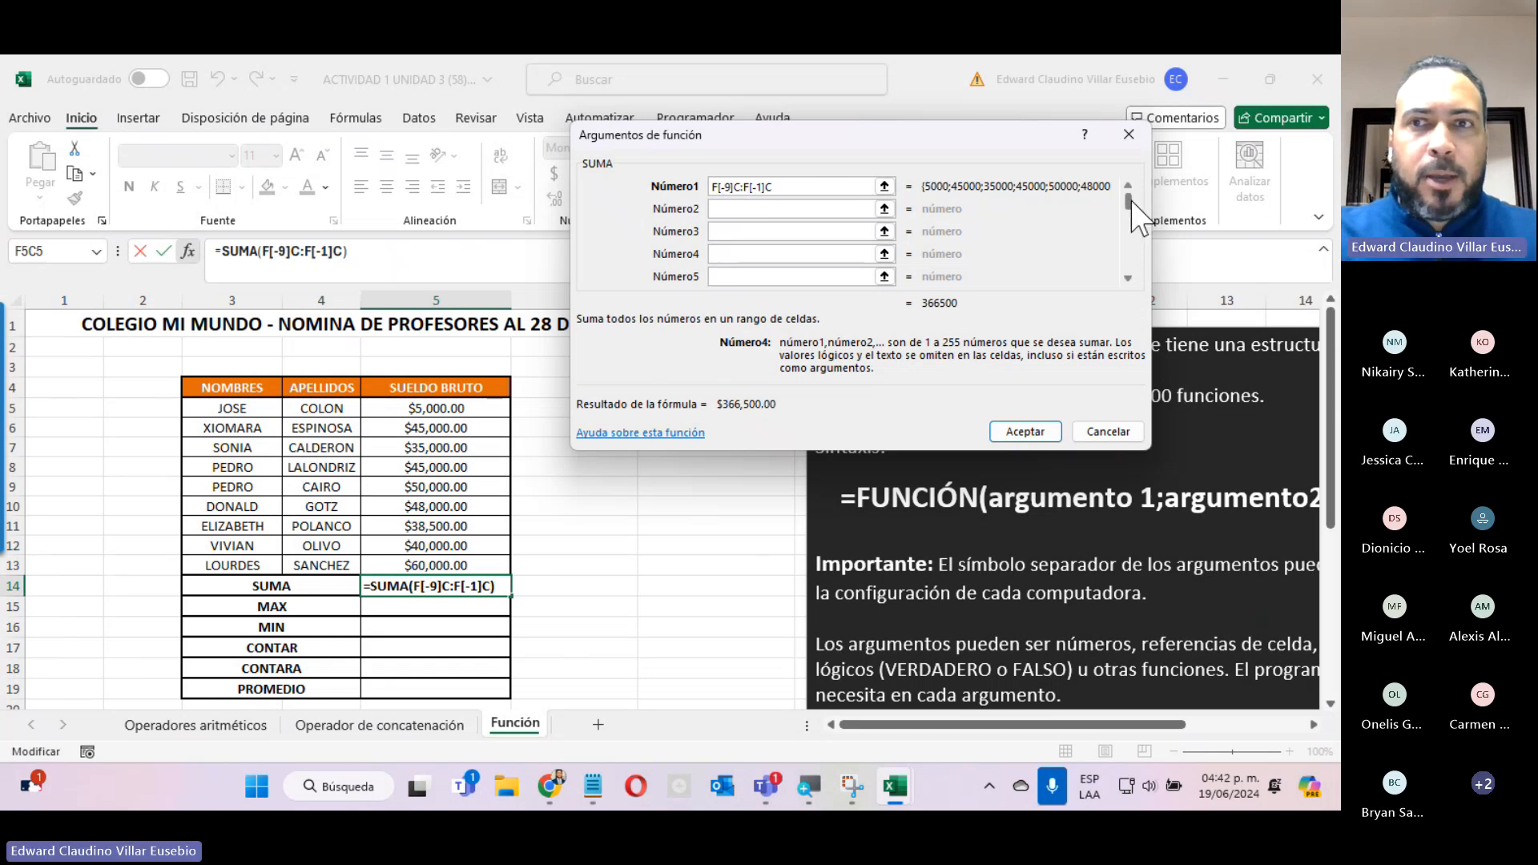
{"action": "left_click_drag", "start_coordinate": [1128, 200], "coordinate": [1131, 237]}
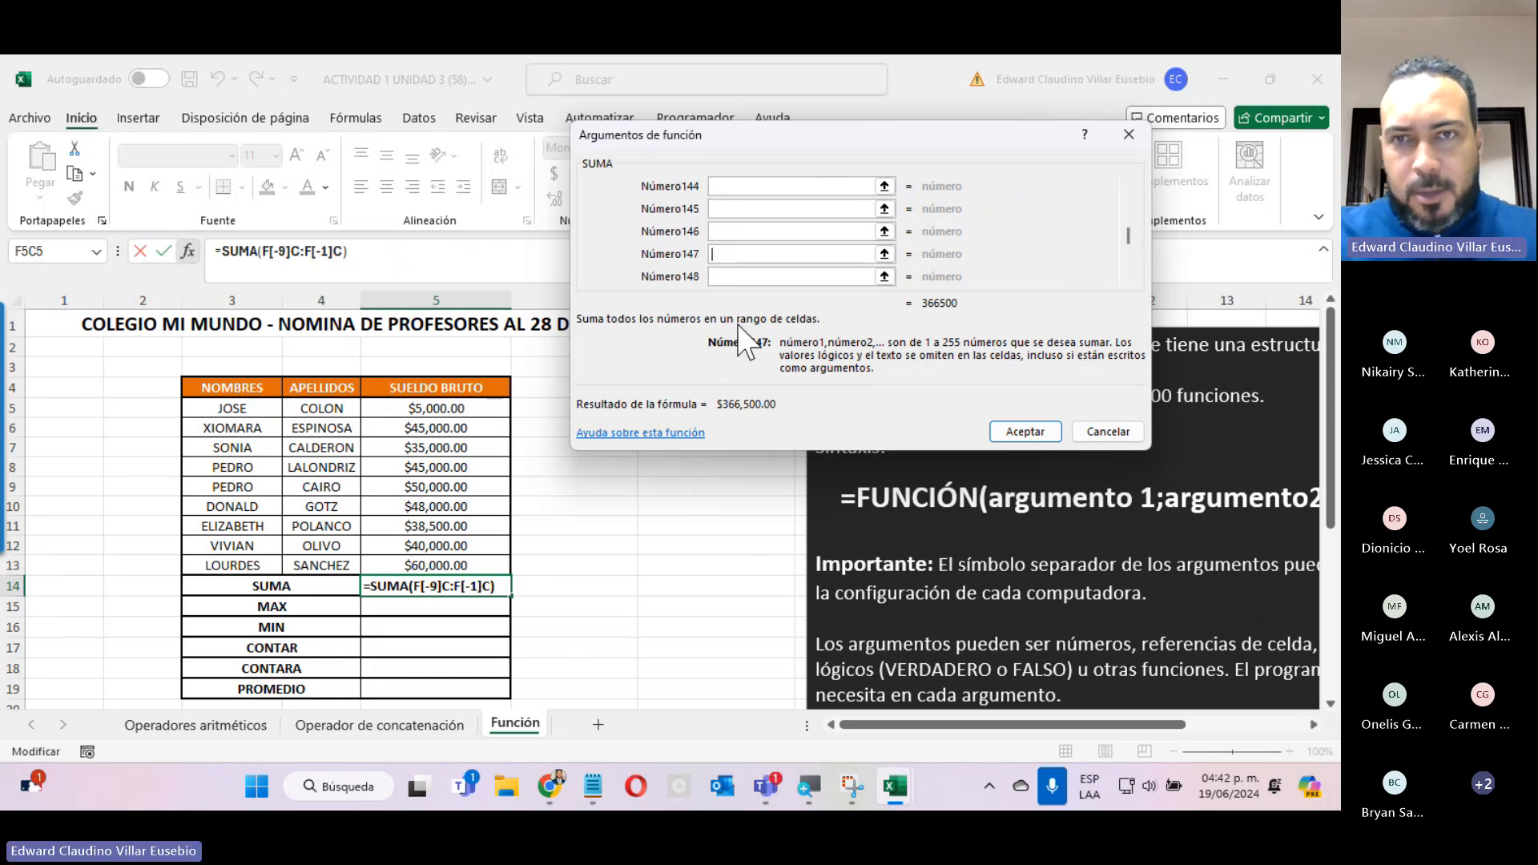
{"action": "left_click", "coordinate": [1025, 433]}
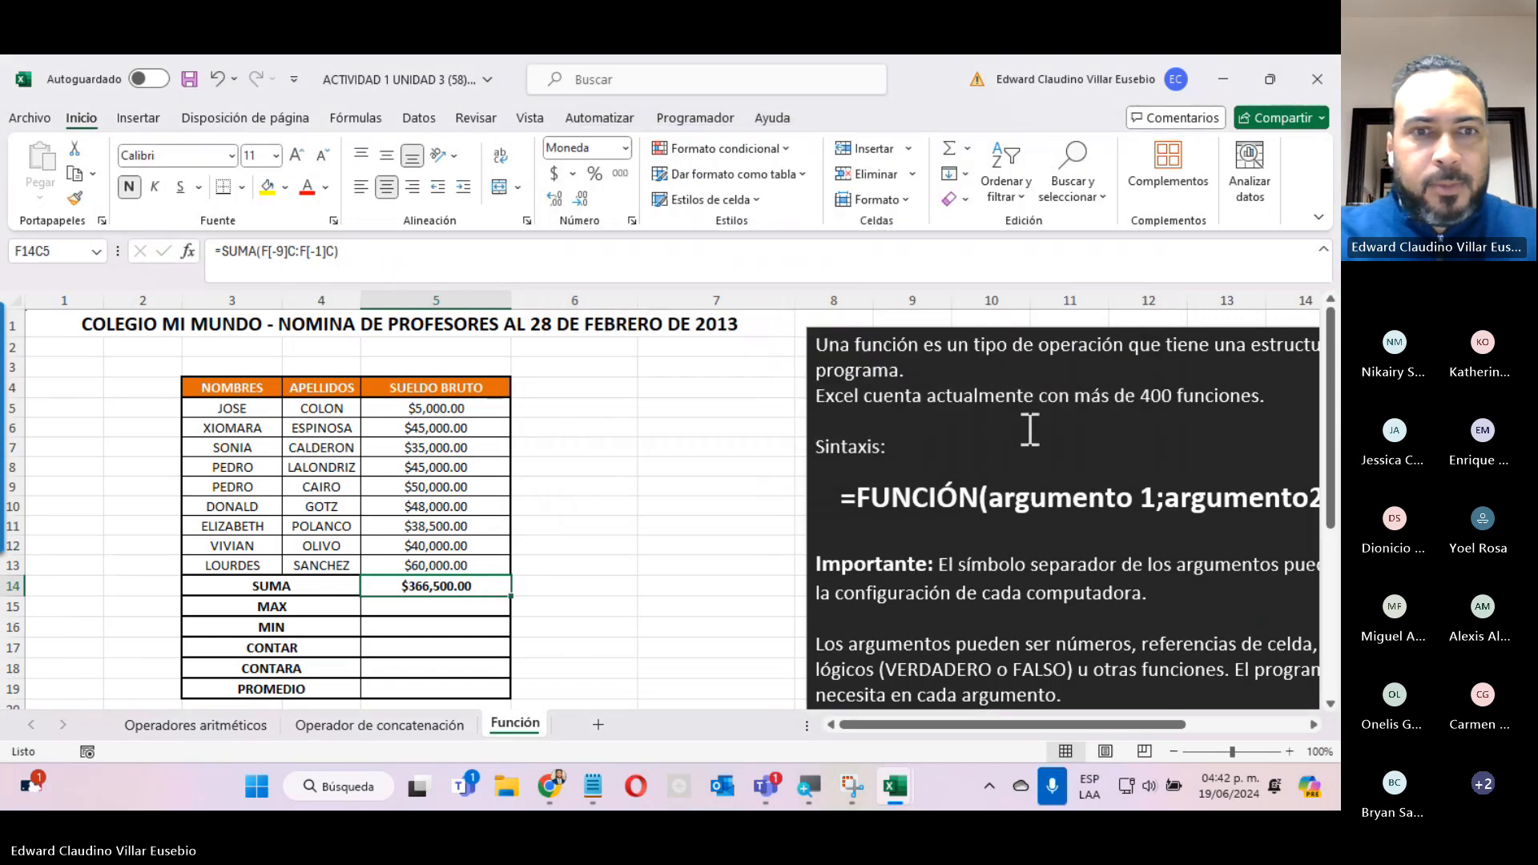
Insert the MAX function in the MAX row's result cell over SUELDO BRUTO rows 5 to 13, excluding the SUMA total.
{"action": "left_click", "coordinate": [388, 607]}
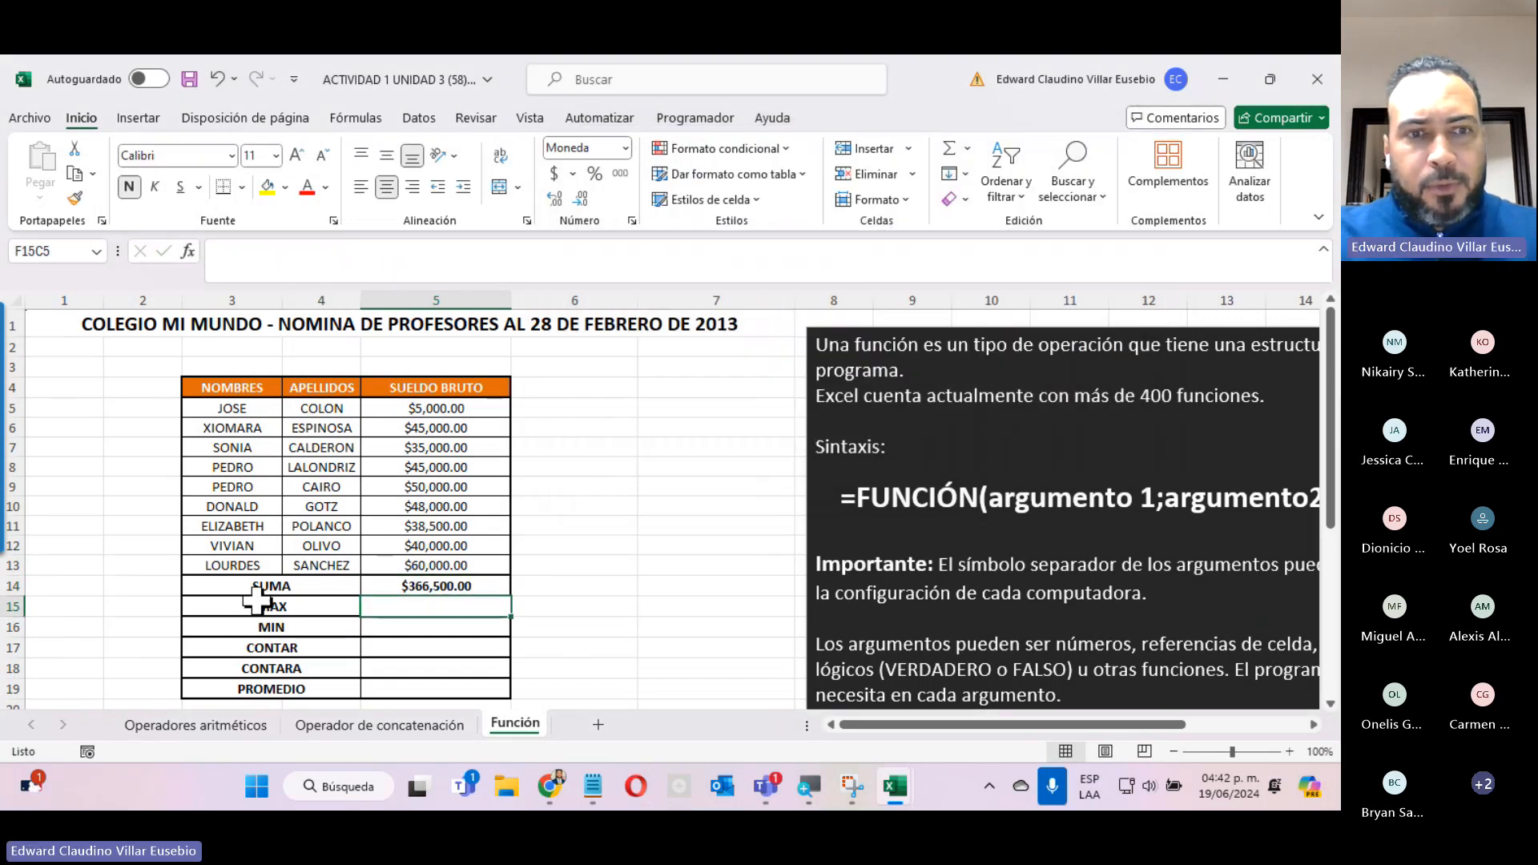
{"action": "left_click", "coordinate": [189, 252]}
{"action": "left_click", "coordinate": [693, 319]}
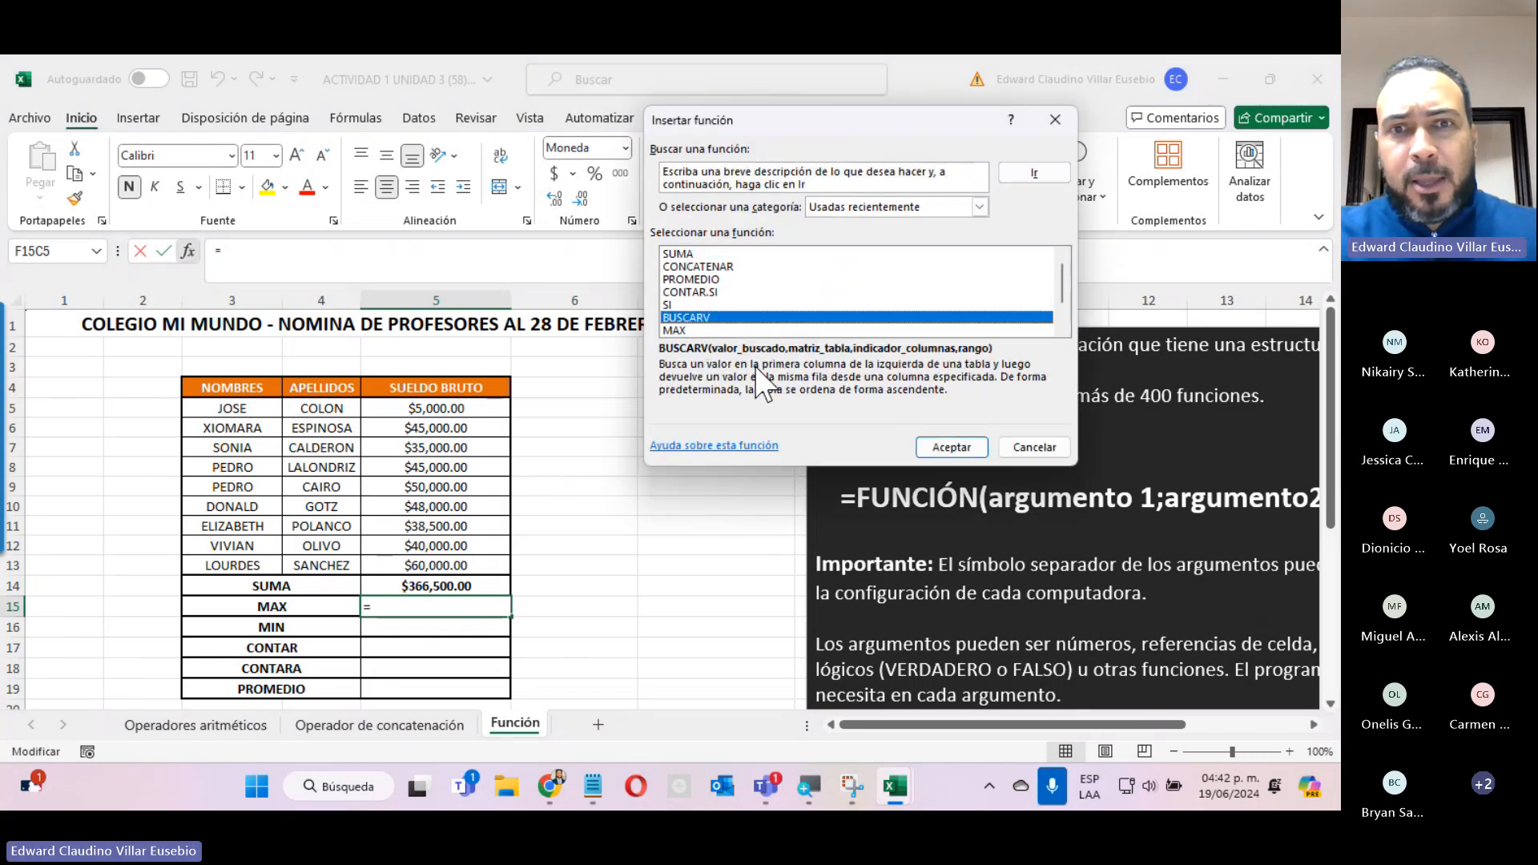
{"action": "left_click", "coordinate": [690, 330]}
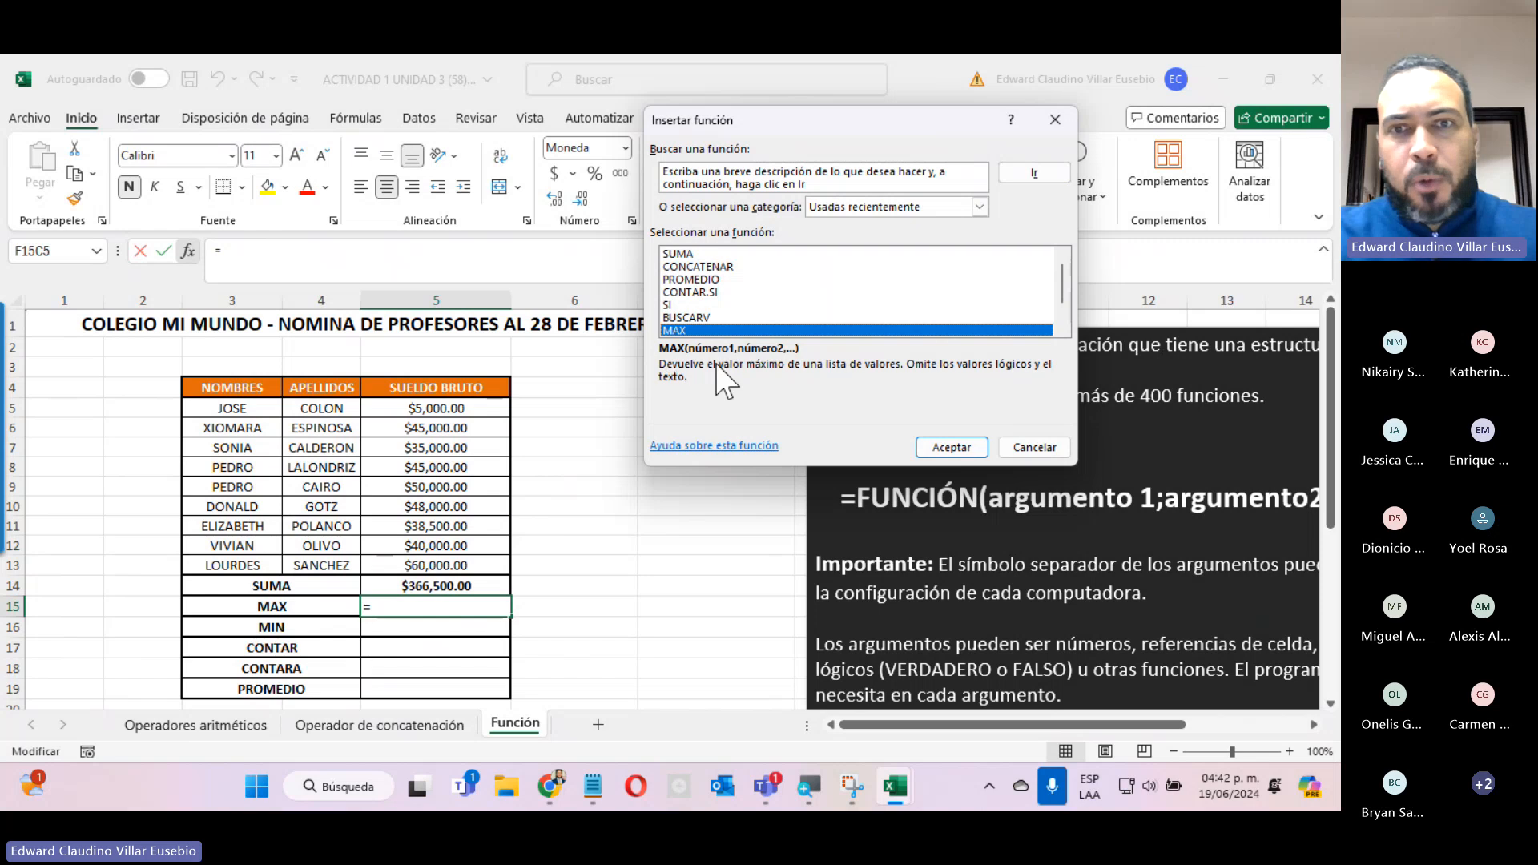
{"action": "left_click", "coordinate": [949, 448]}
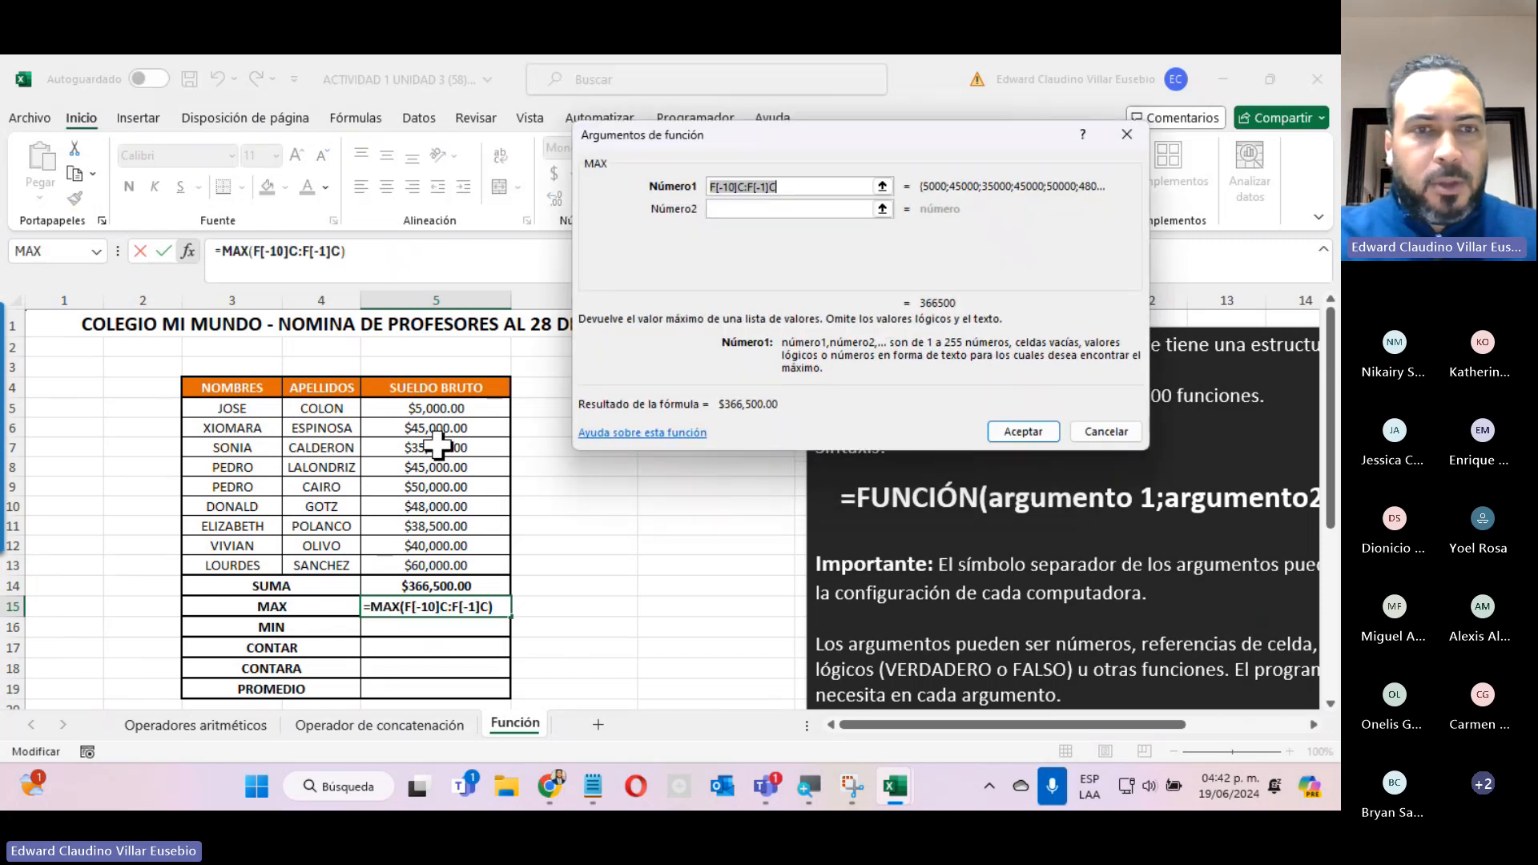
{"action": "left_click_drag", "start_coordinate": [452, 409], "coordinate": [449, 565]}
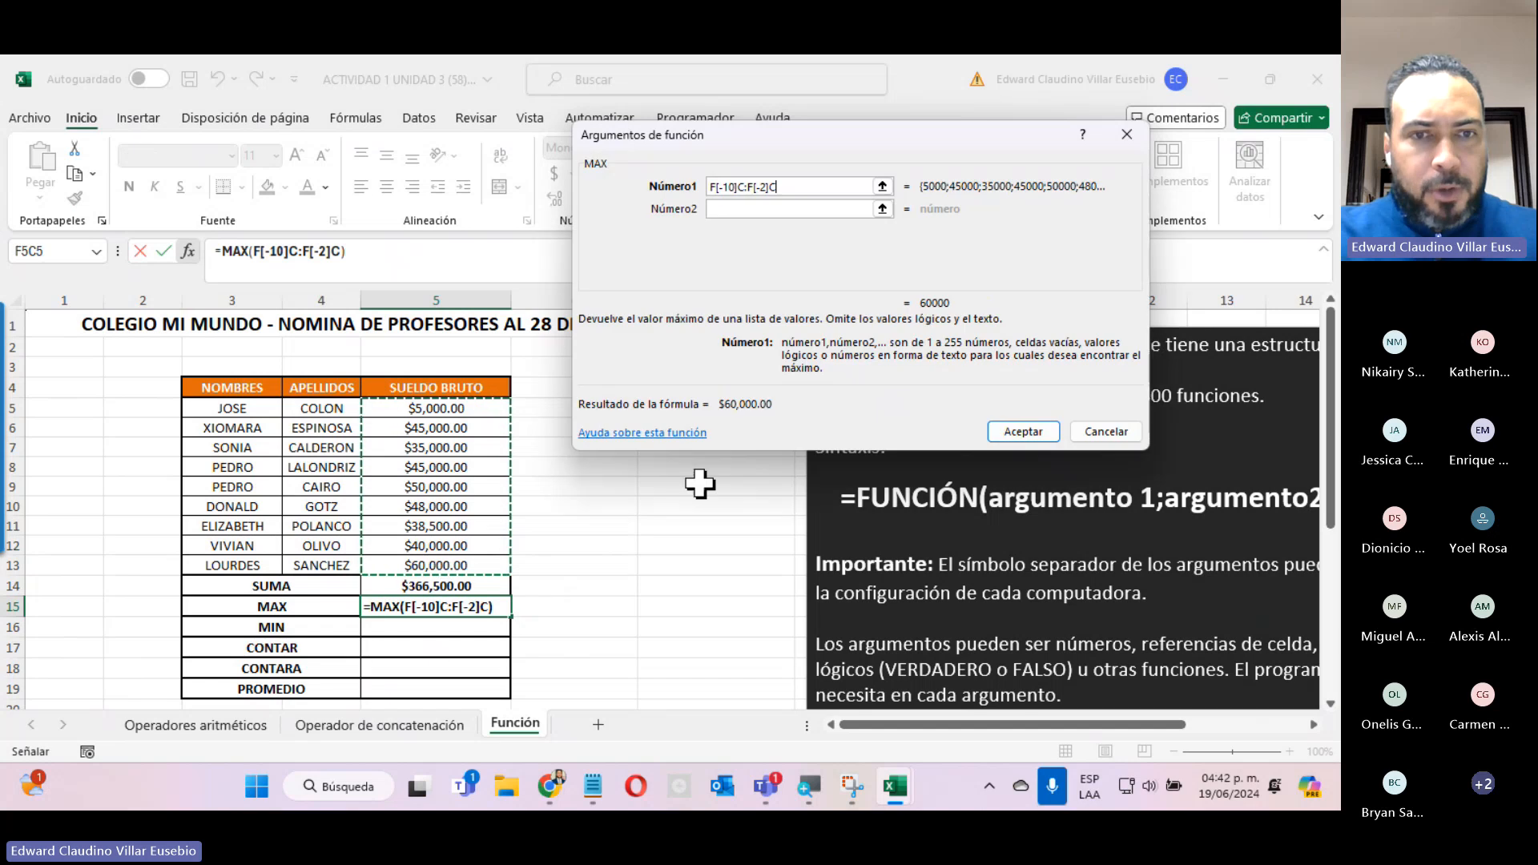
{"action": "left_click", "coordinate": [1016, 431]}
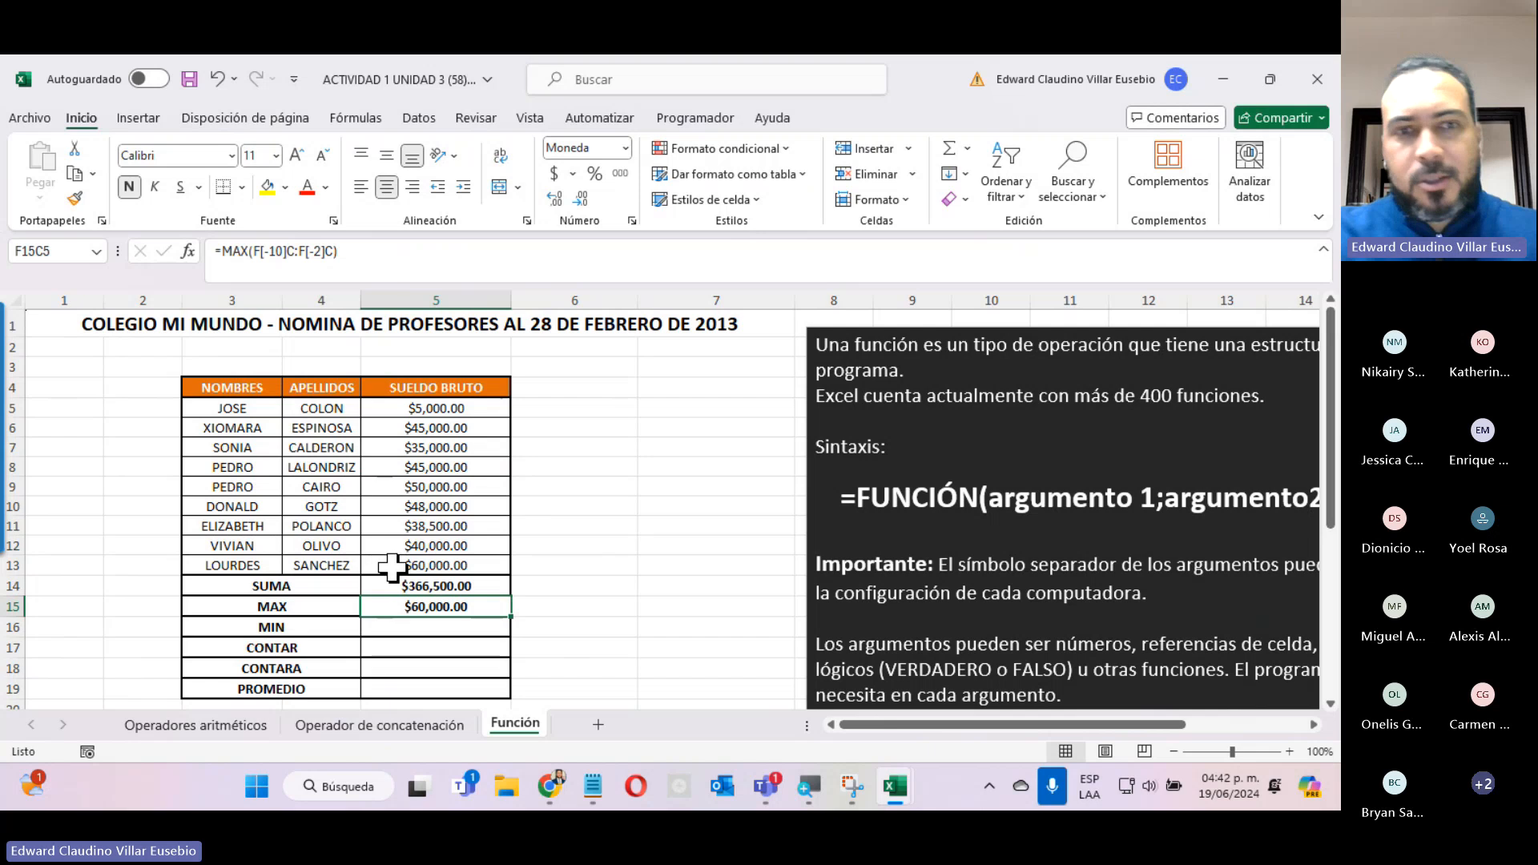
Set the row 5 SUELDO BRUTO to 75000 and check the SUMA and MAX results.
{"action": "left_click", "coordinate": [394, 408]}
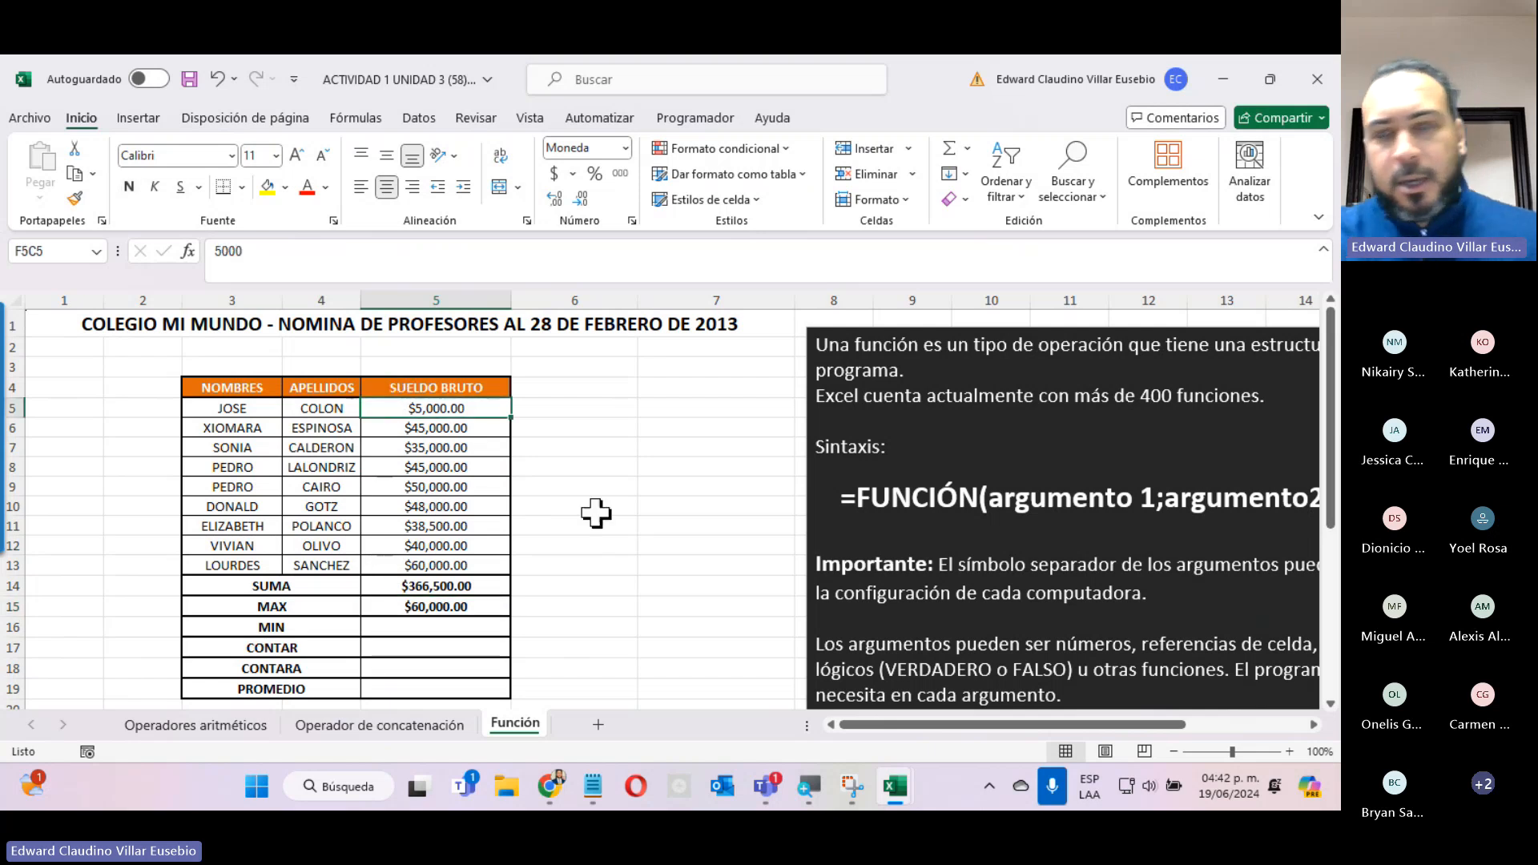
{"action": "type", "text": "750"}
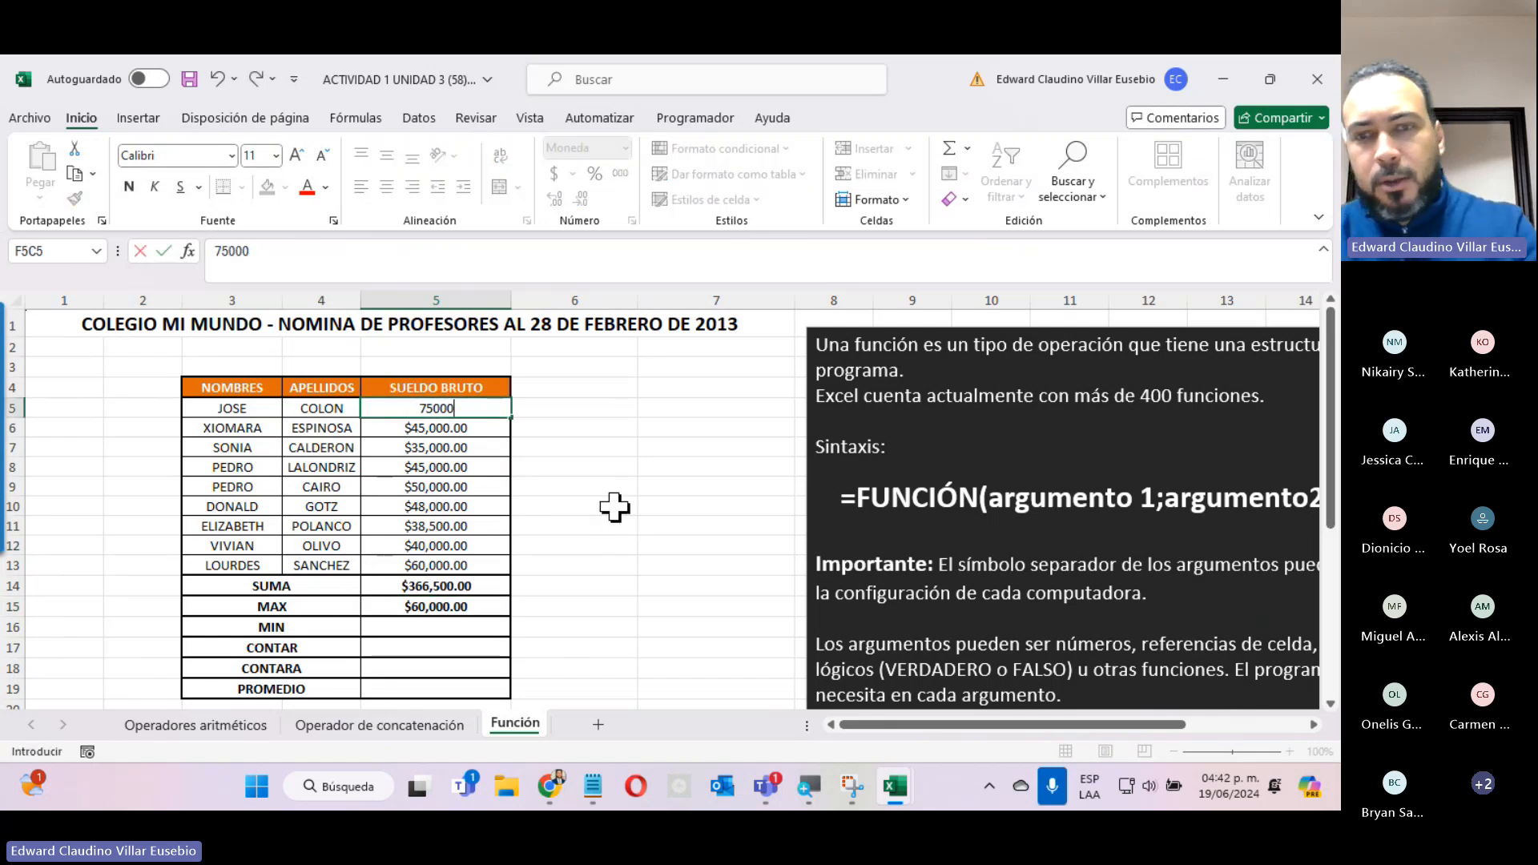
{"action": "key", "text": "Return"}
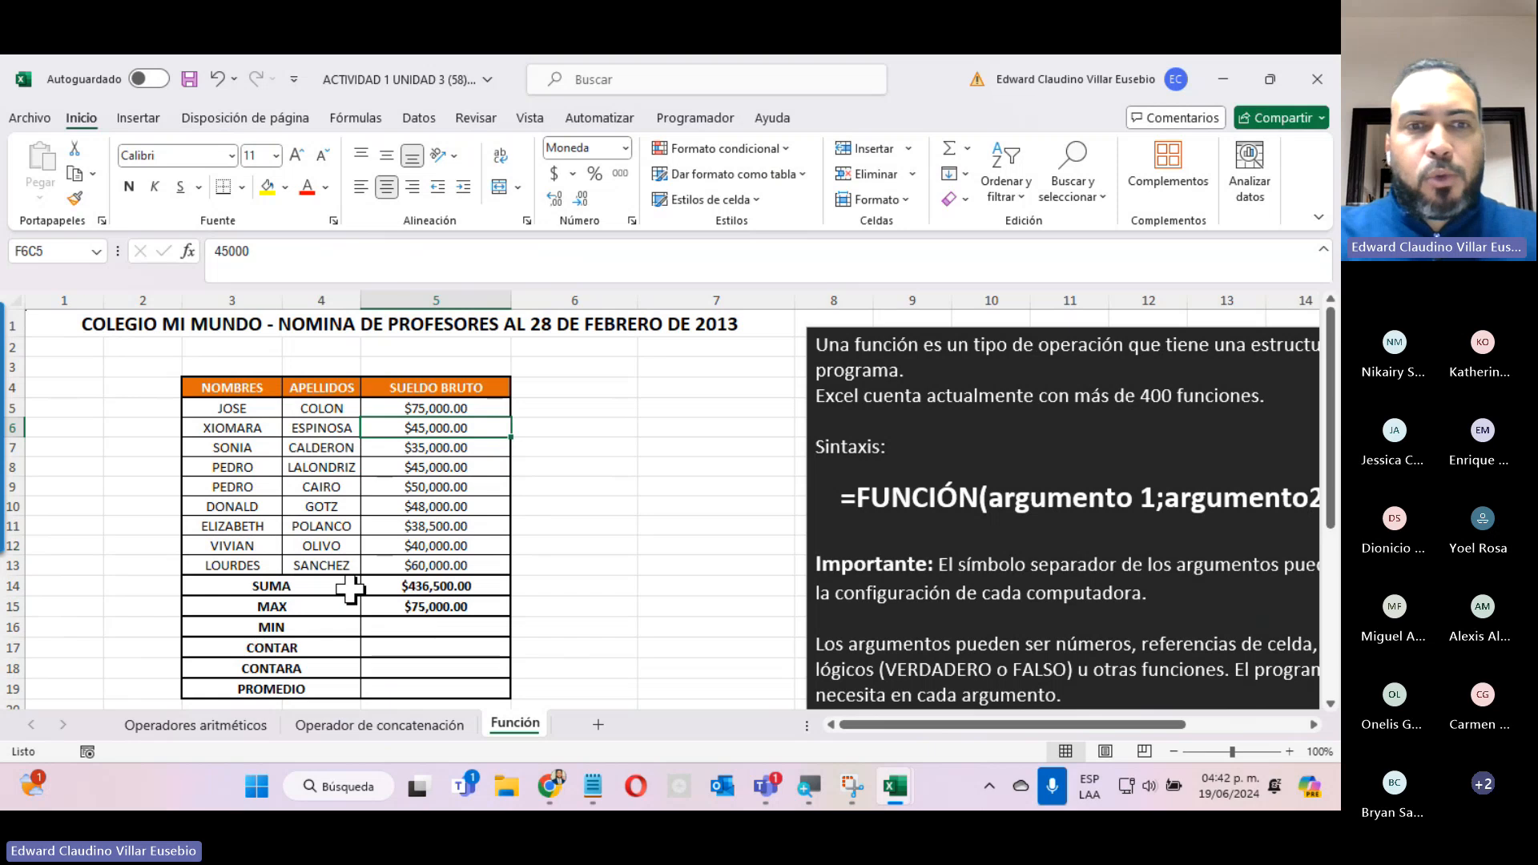
{"action": "left_click", "coordinate": [373, 586]}
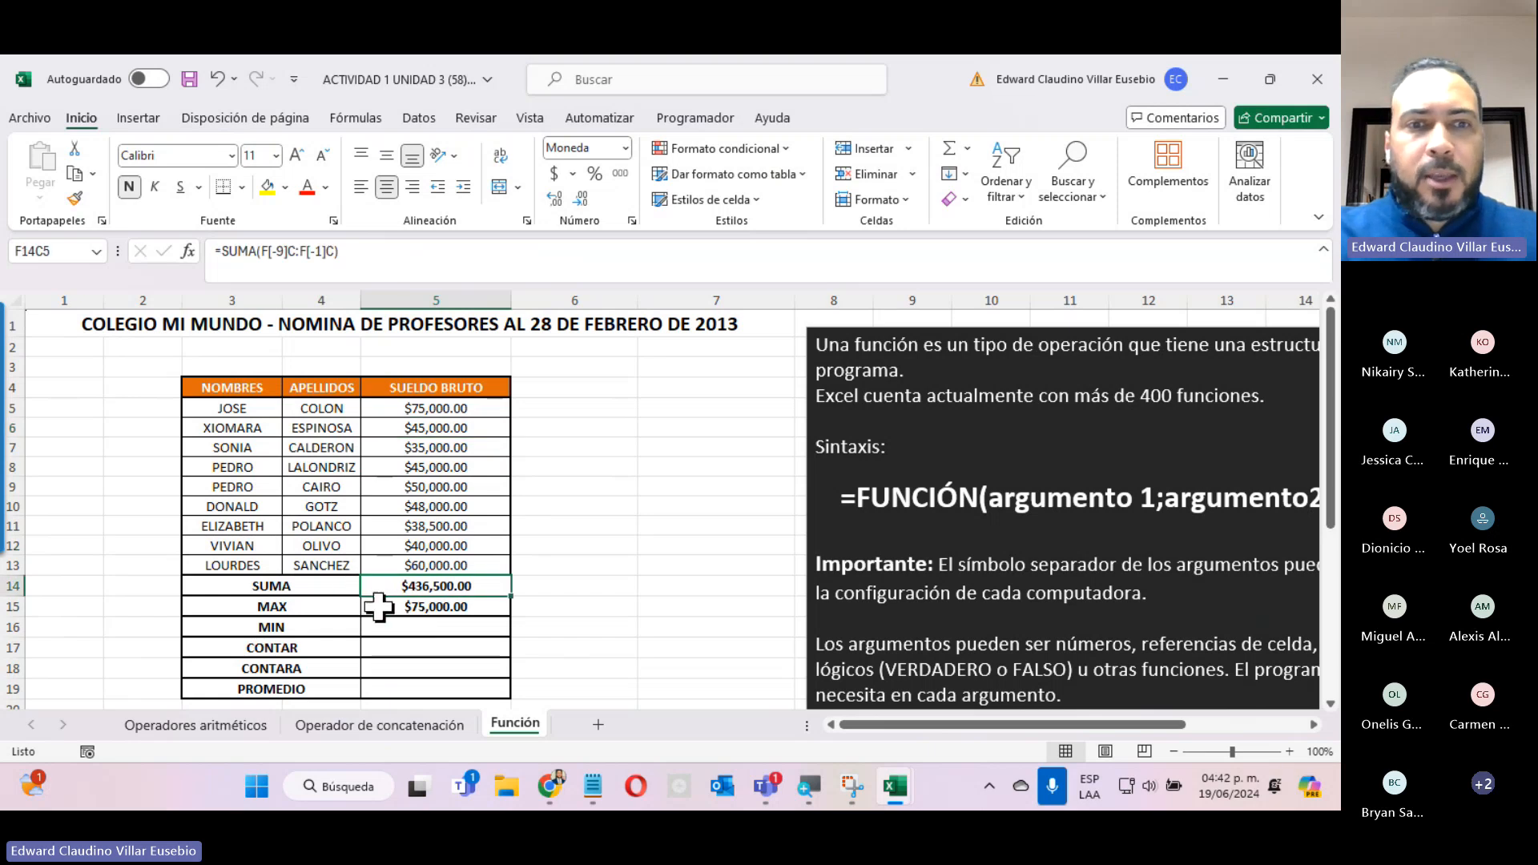
{"action": "left_click", "coordinate": [377, 606]}
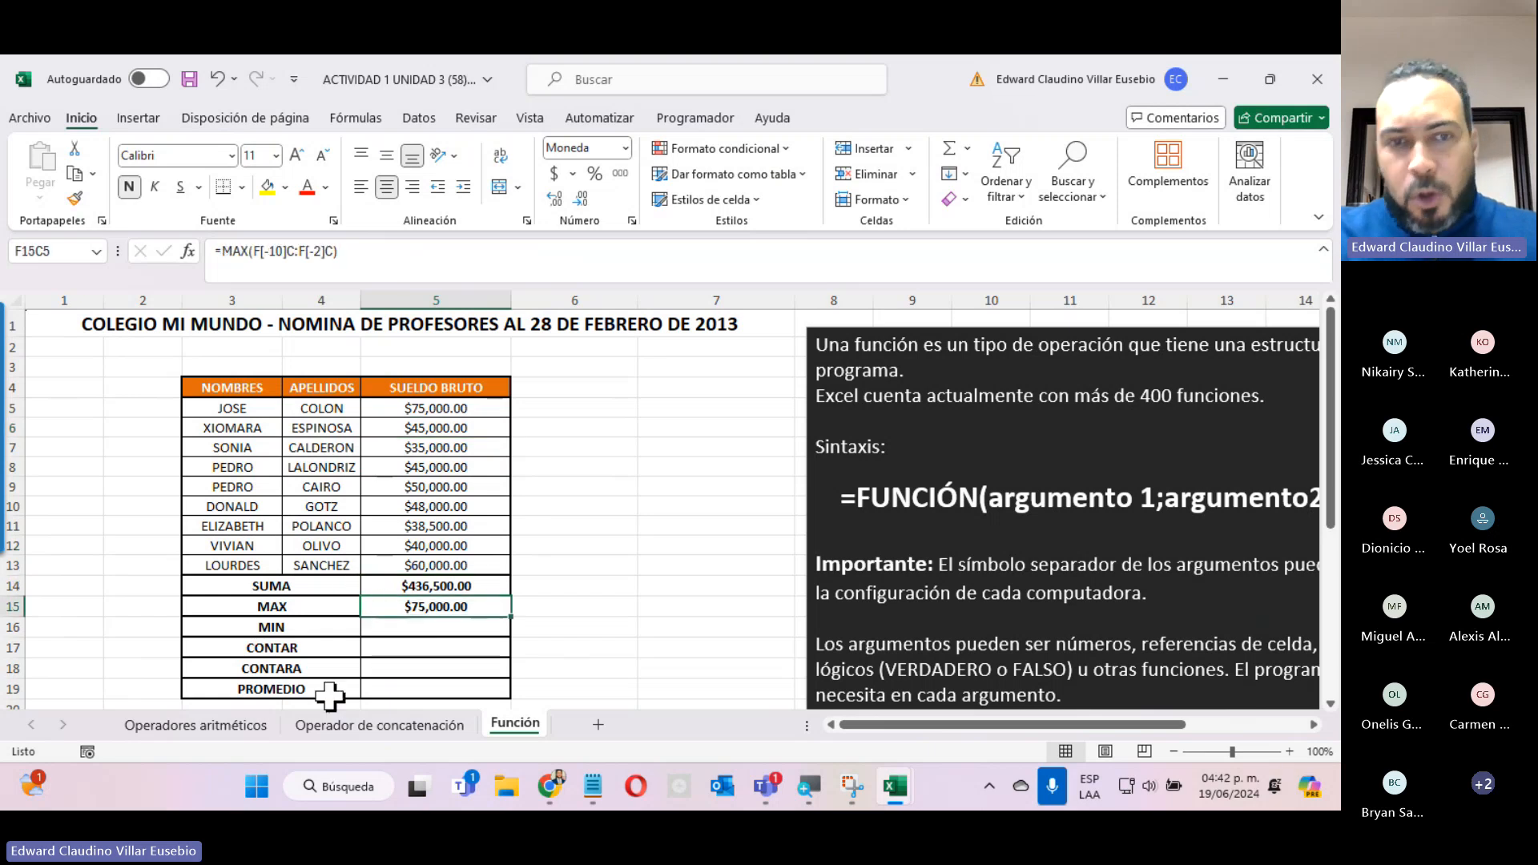
Insert the MIN function in the MIN row's result cell over SUELDO BRUTO rows 5 to 13.
{"action": "left_click", "coordinate": [391, 629]}
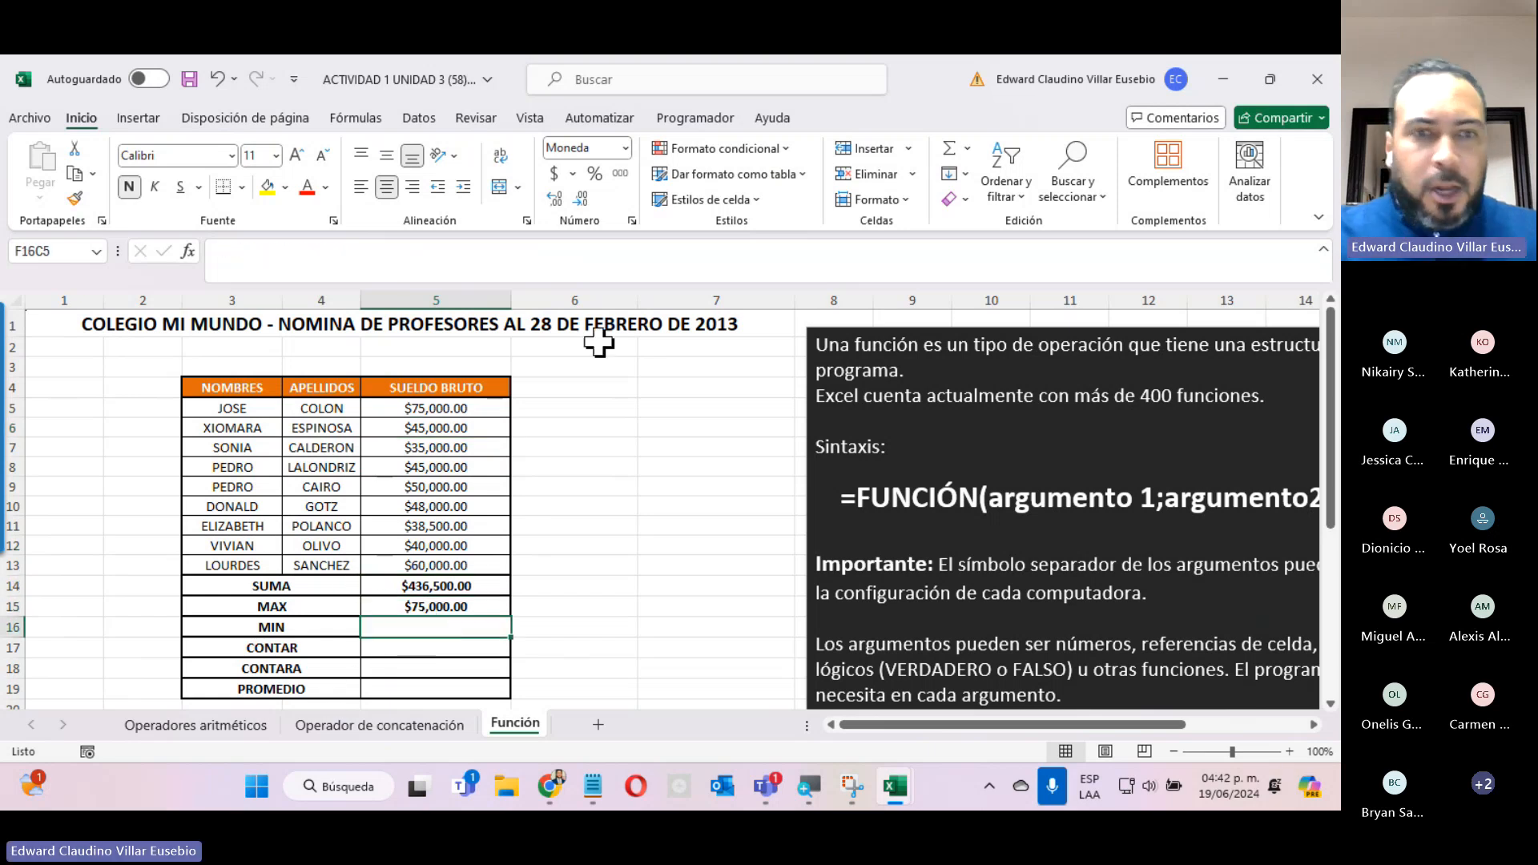
{"action": "left_click", "coordinate": [194, 252]}
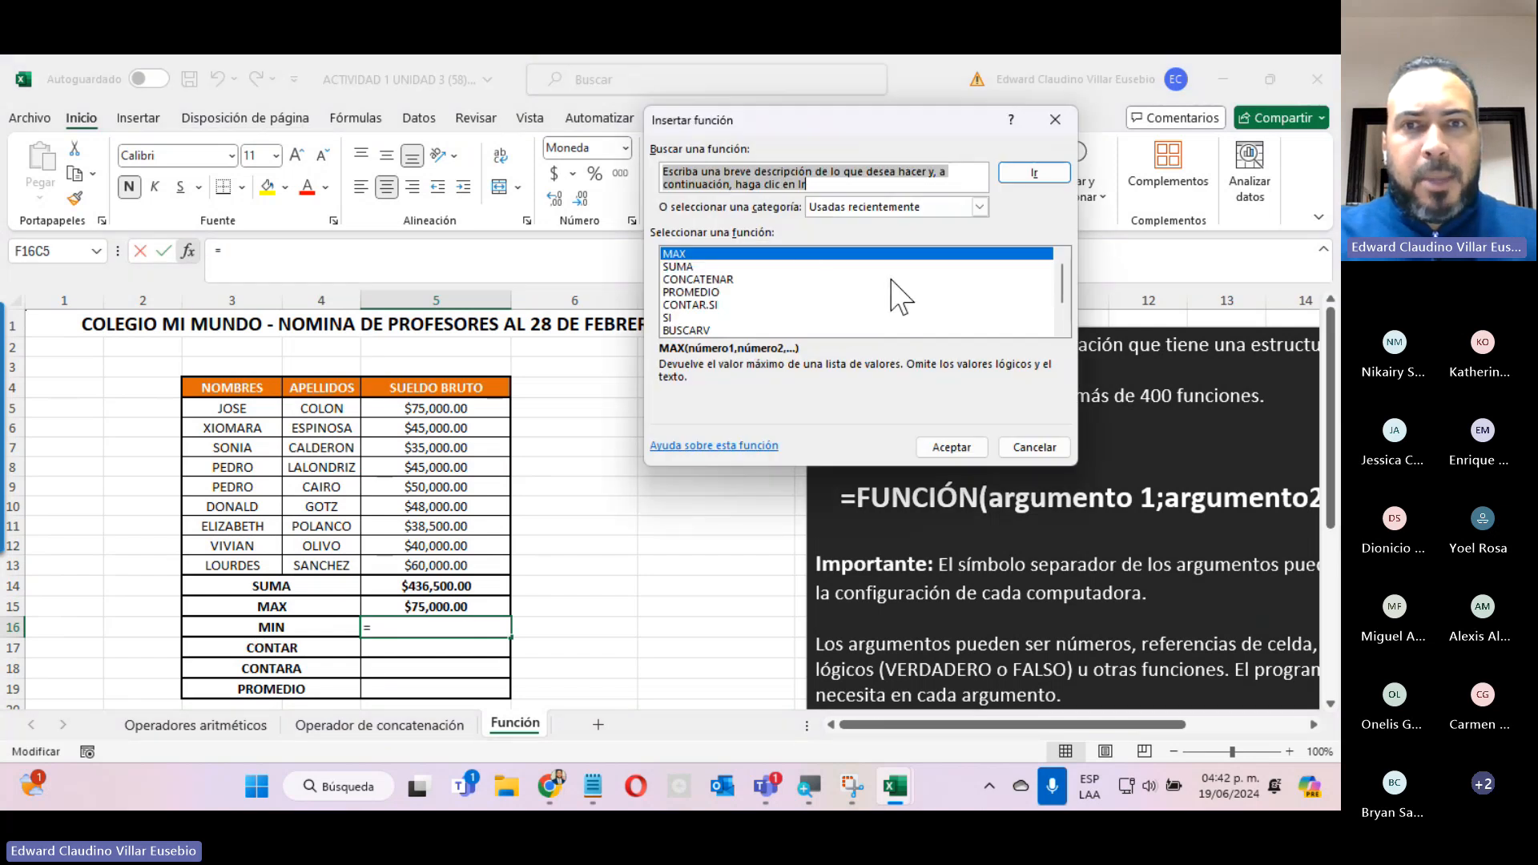
{"action": "scroll", "coordinate": [894, 296], "scroll_direction": "down", "scroll_amount": 1}
{"action": "type", "text": "MI"}
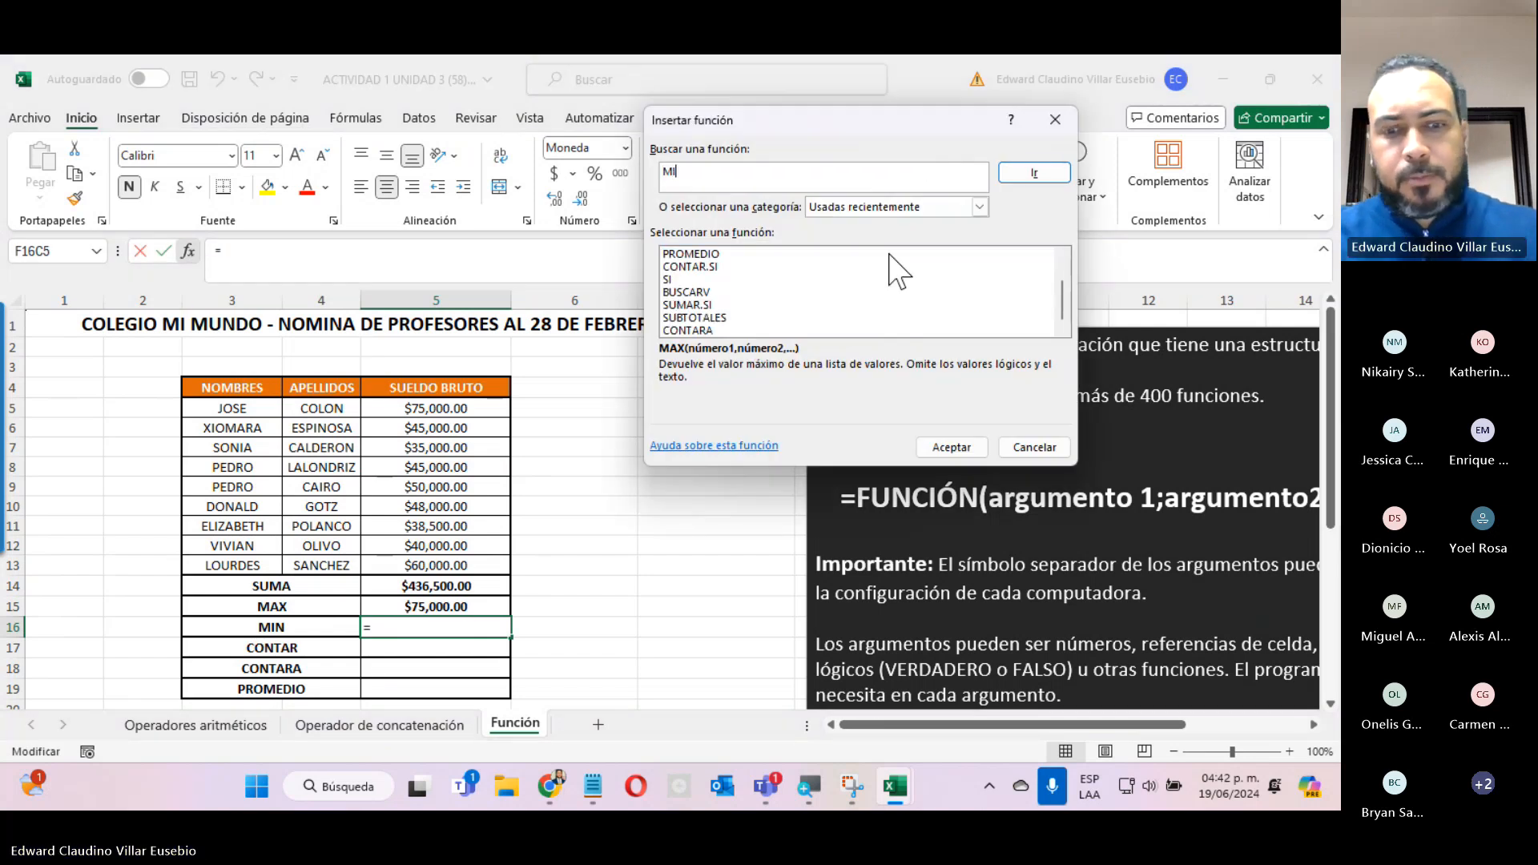
{"action": "type", "text": "N"}
{"action": "left_click", "coordinate": [1032, 173]}
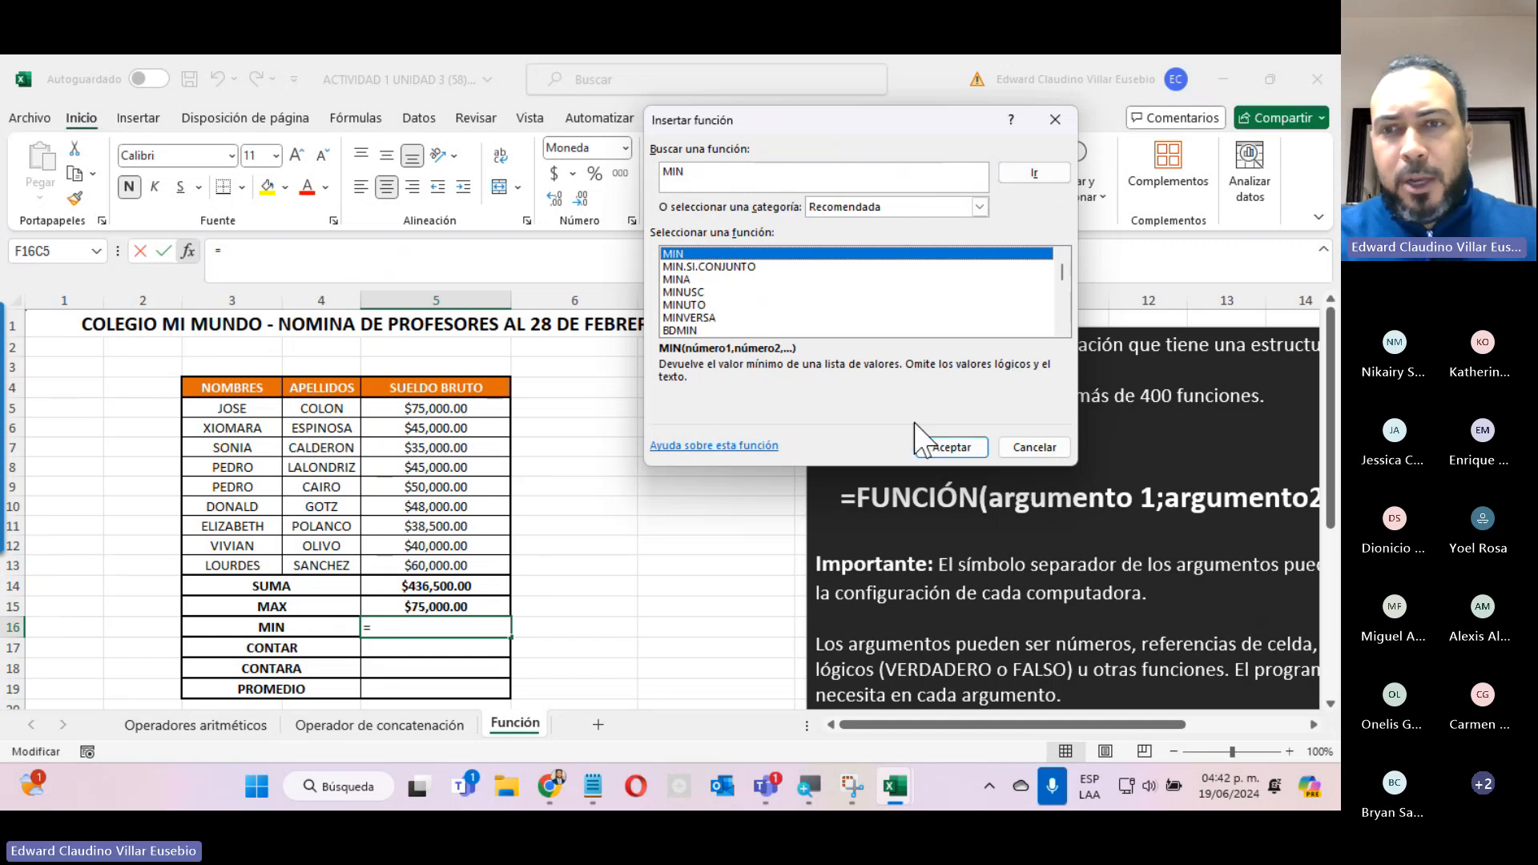
{"action": "left_click", "coordinate": [938, 455]}
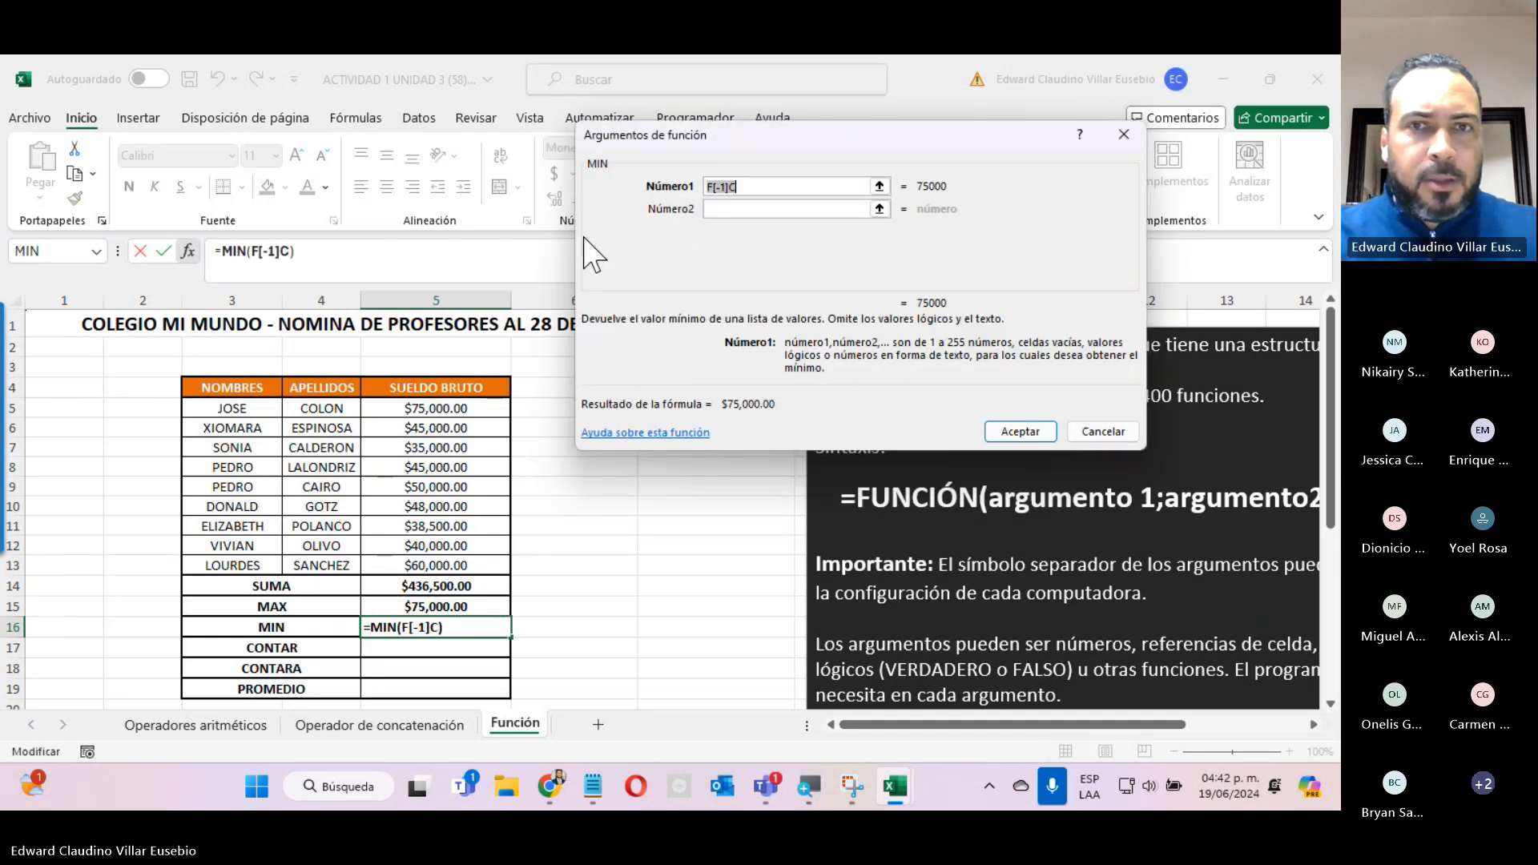
{"action": "left_click_drag", "start_coordinate": [421, 409], "coordinate": [437, 565]}
{"action": "left_click", "coordinate": [1015, 431]}
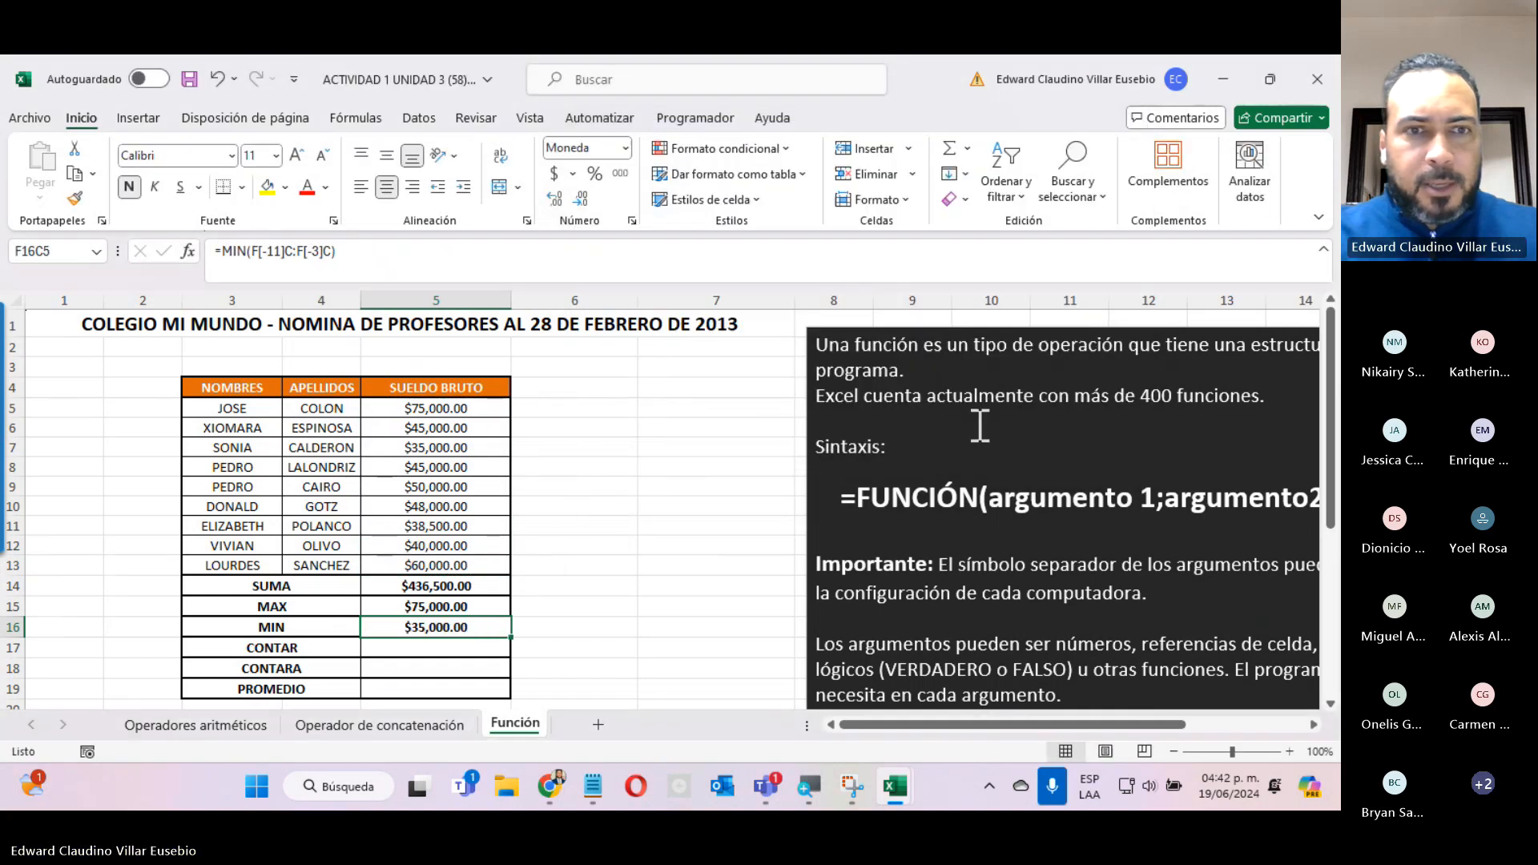
Set the row 10 SUELDO BRUTO to 25000 and check the MIN result.
{"action": "left_click", "coordinate": [392, 506]}
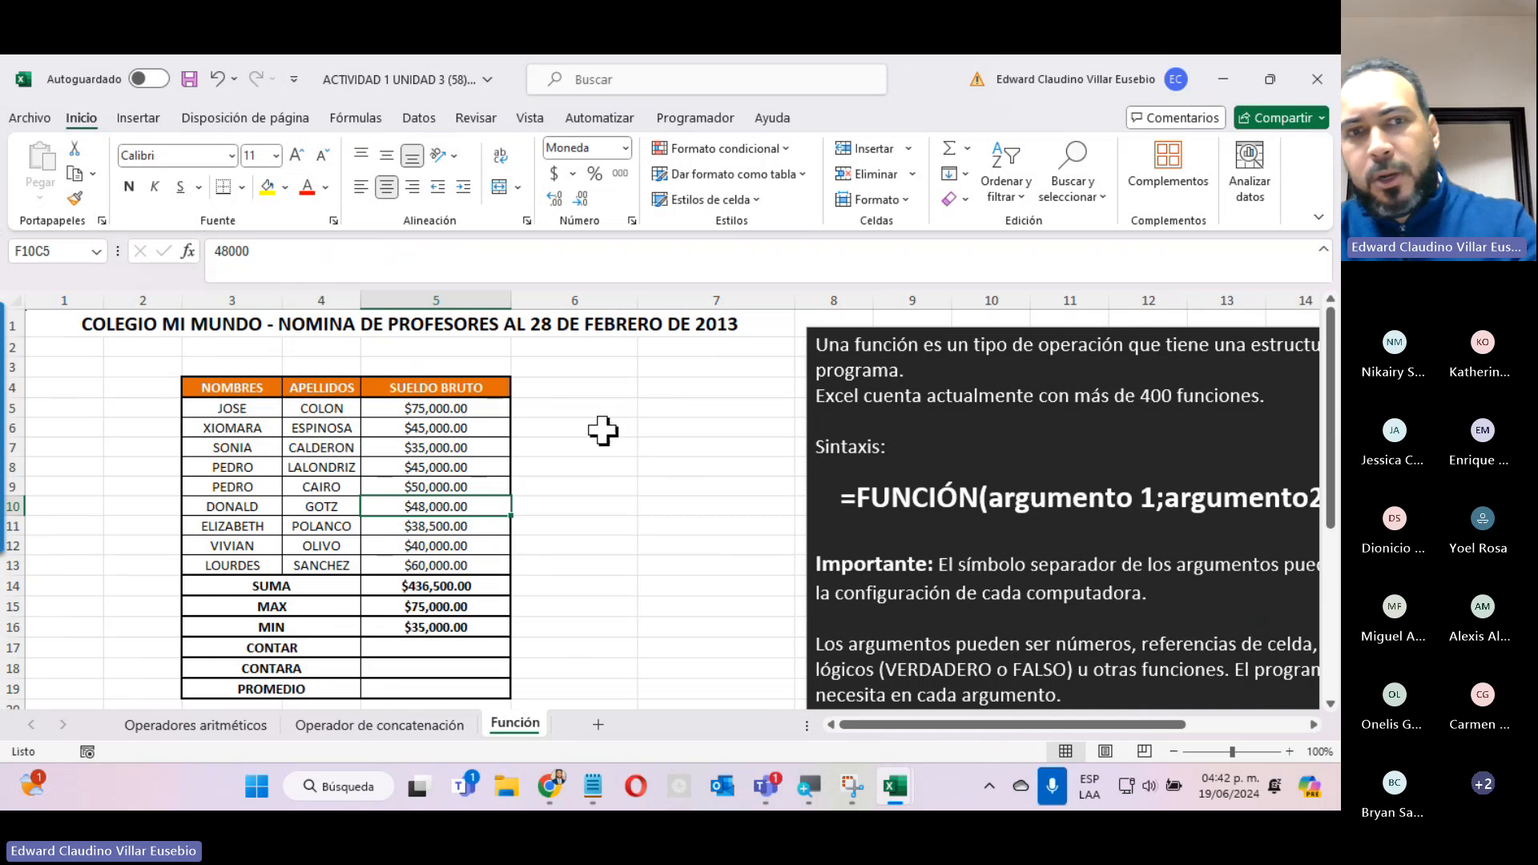
{"action": "type", "text": "25000"}
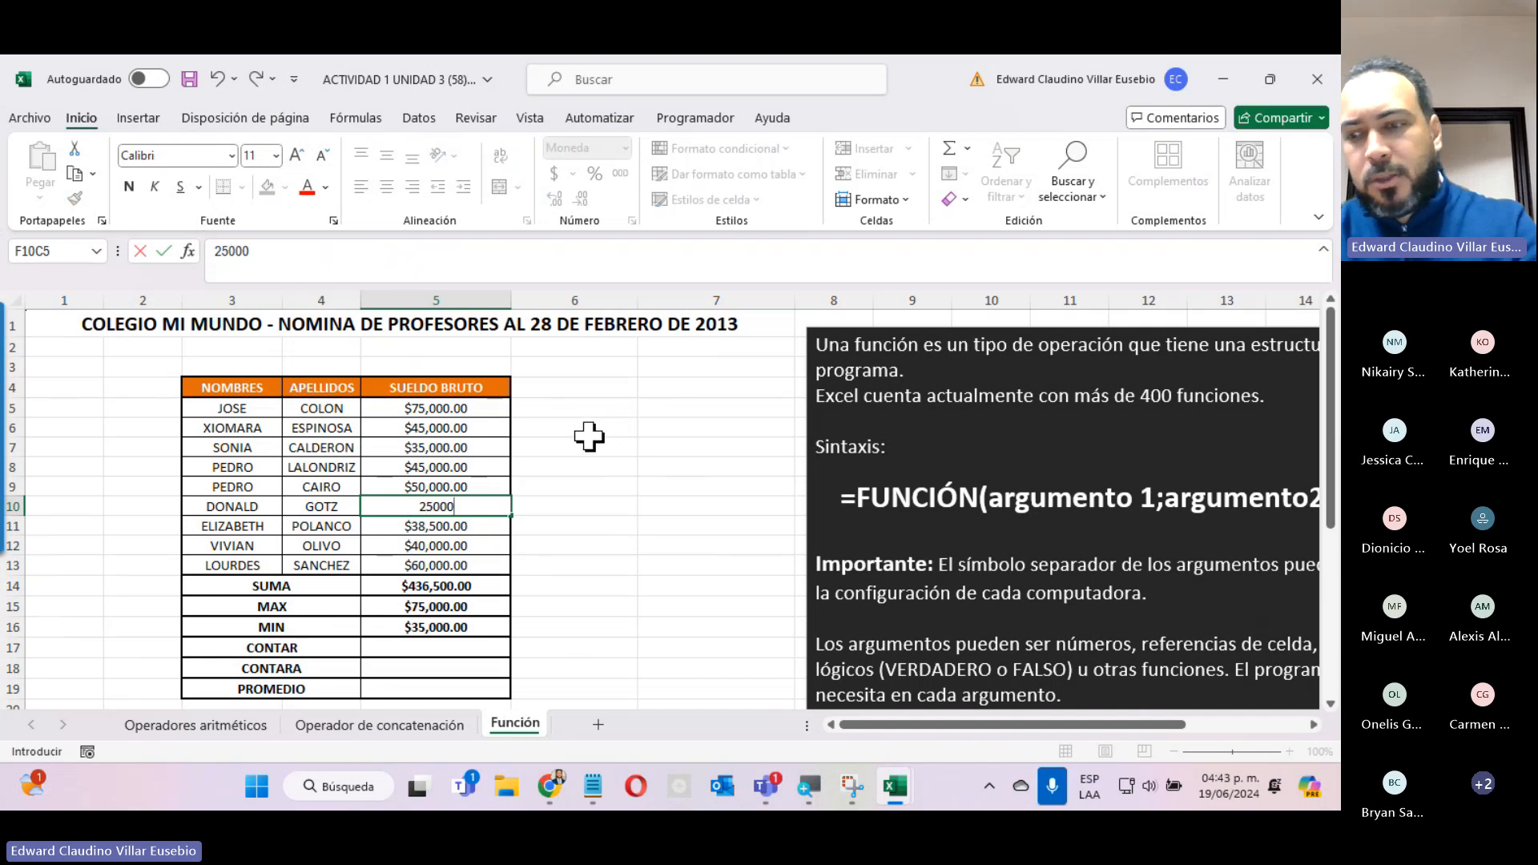
{"action": "key", "text": "Return"}
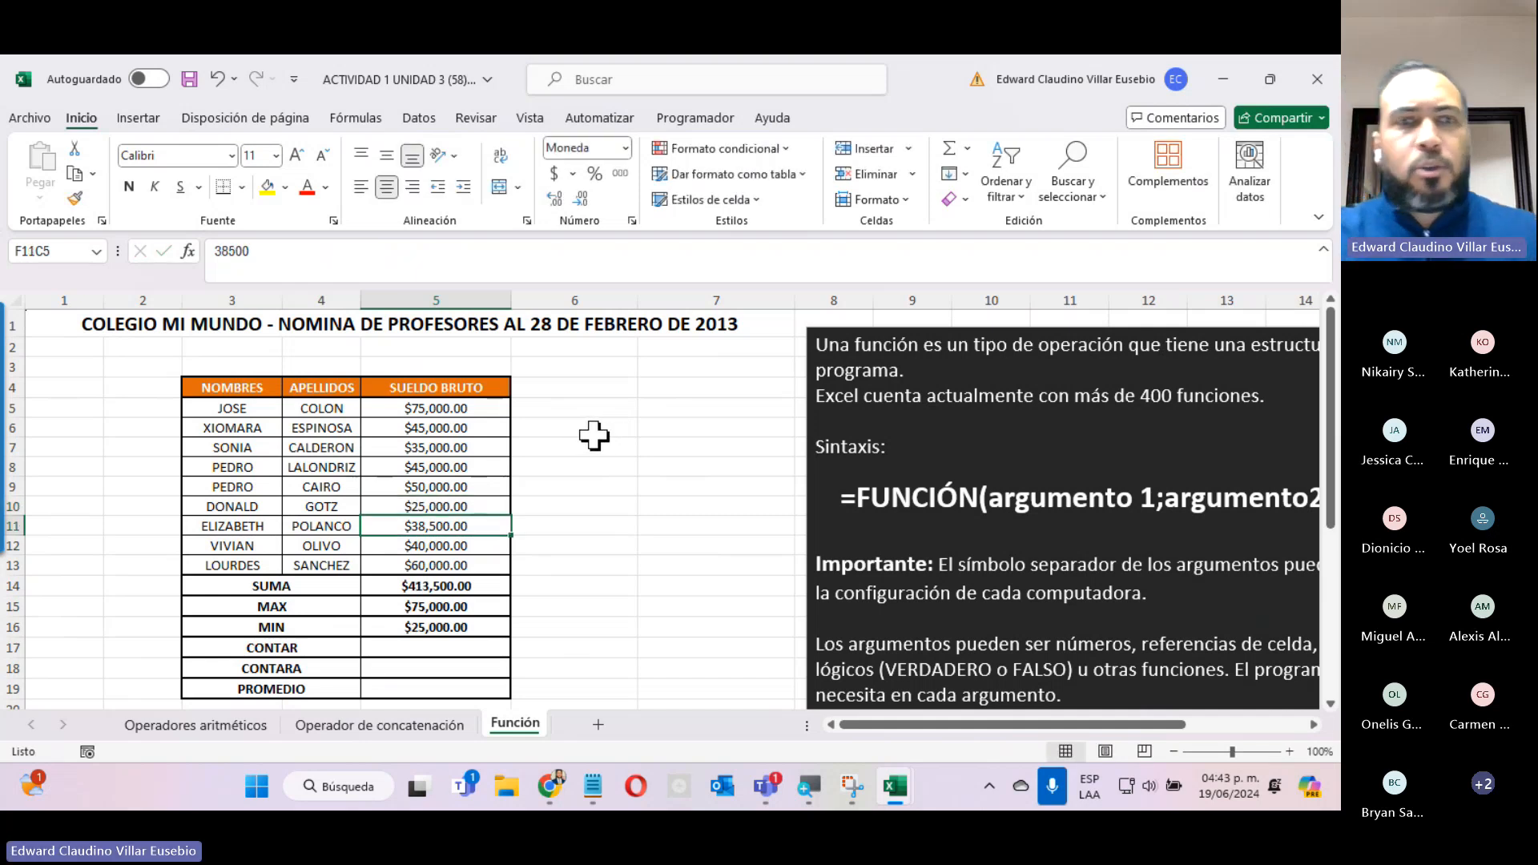
Insert the CONTAR function in the CONTAR row's result cell with SUELDO BRUTO rows 5 to 13 as Valor1.
{"action": "left_click", "coordinate": [479, 649]}
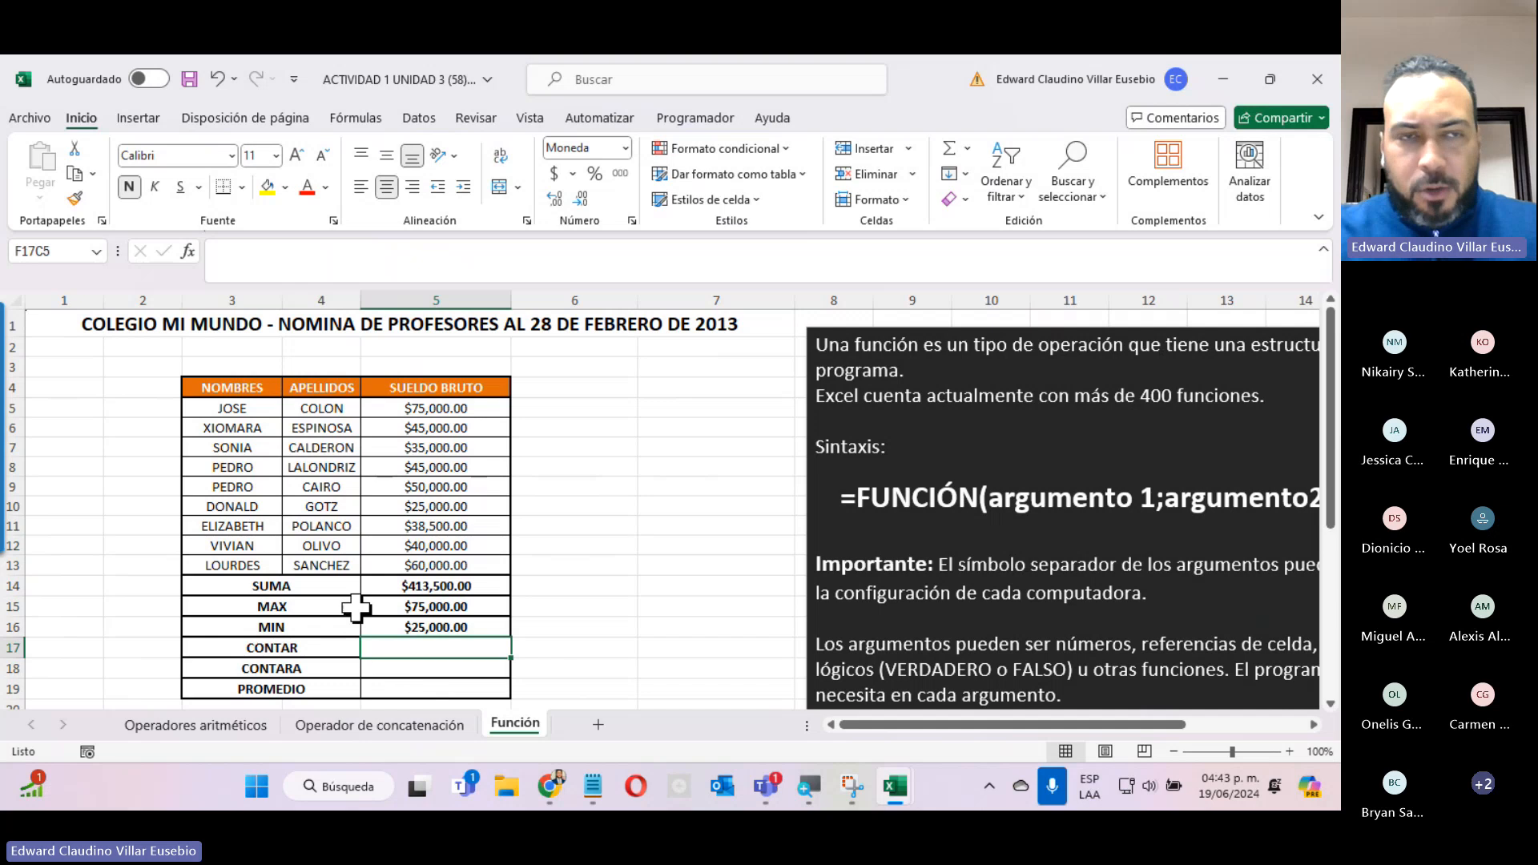
{"action": "left_click", "coordinate": [189, 251]}
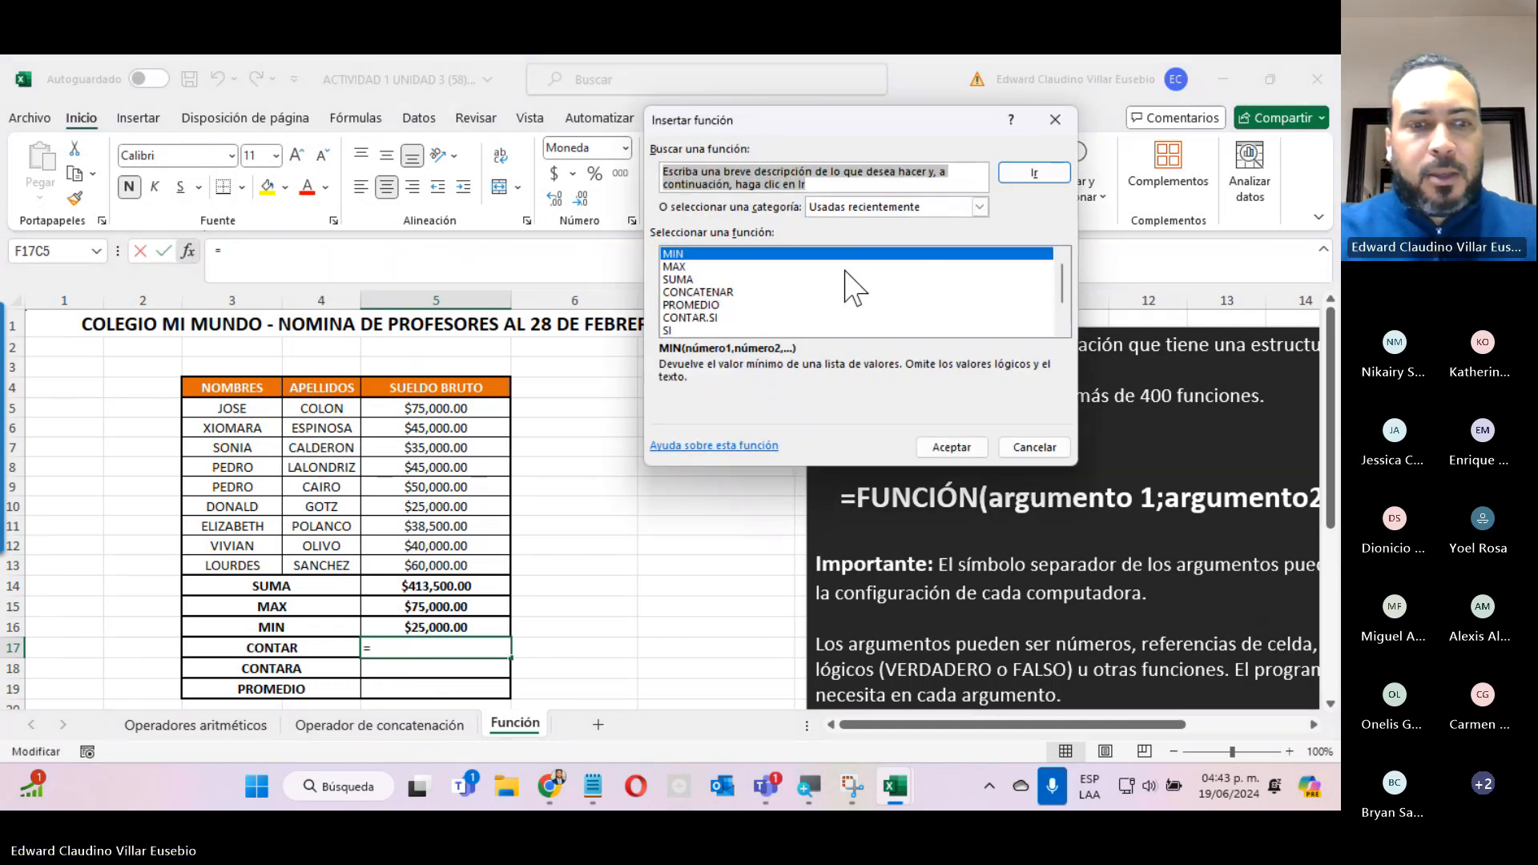
{"action": "type", "text": "CONTAR"}
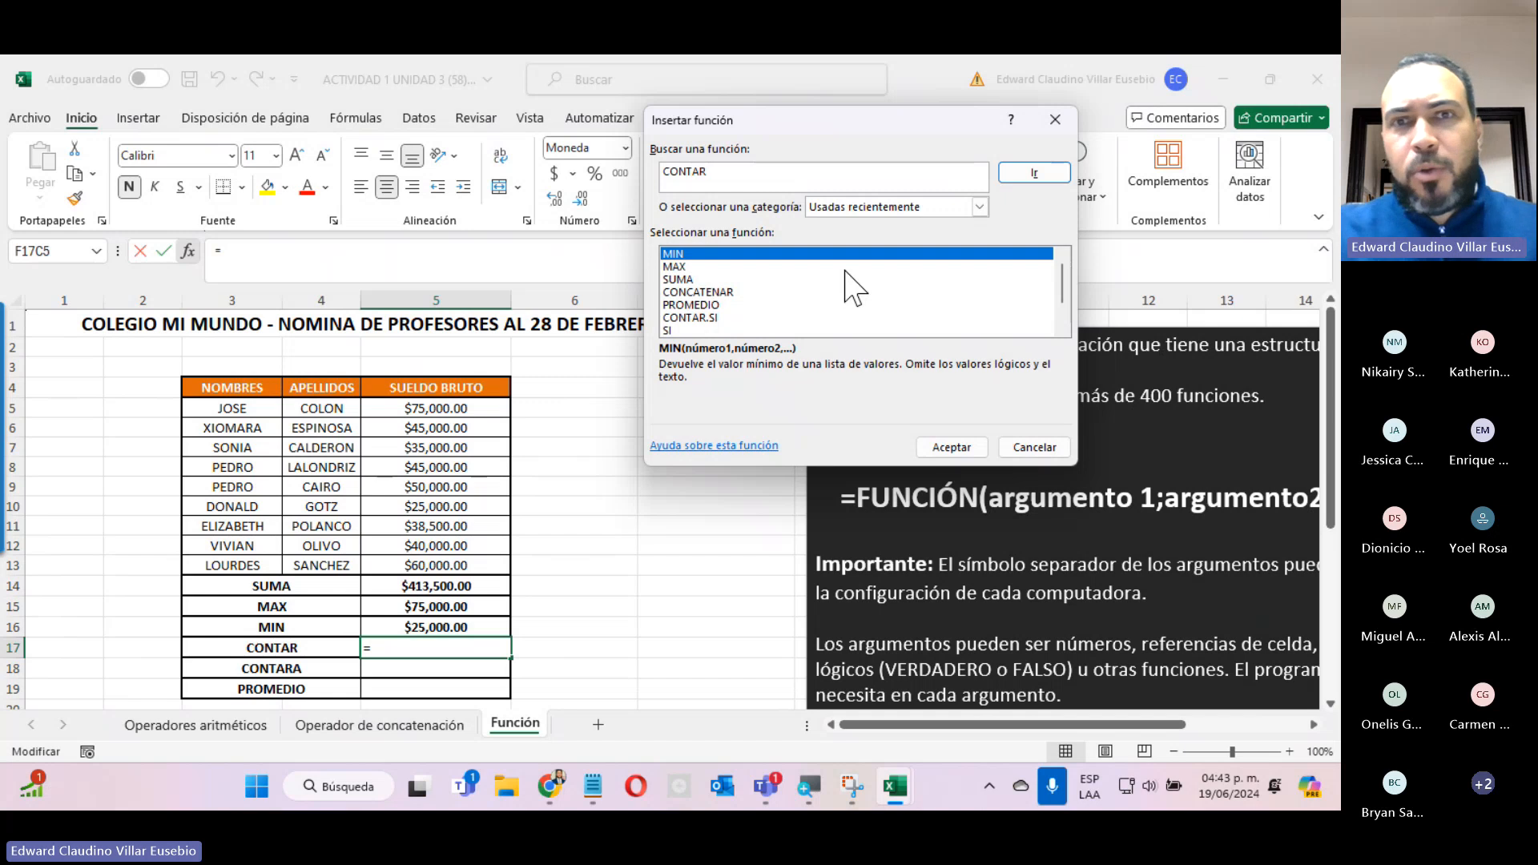
{"action": "left_click", "coordinate": [1033, 172]}
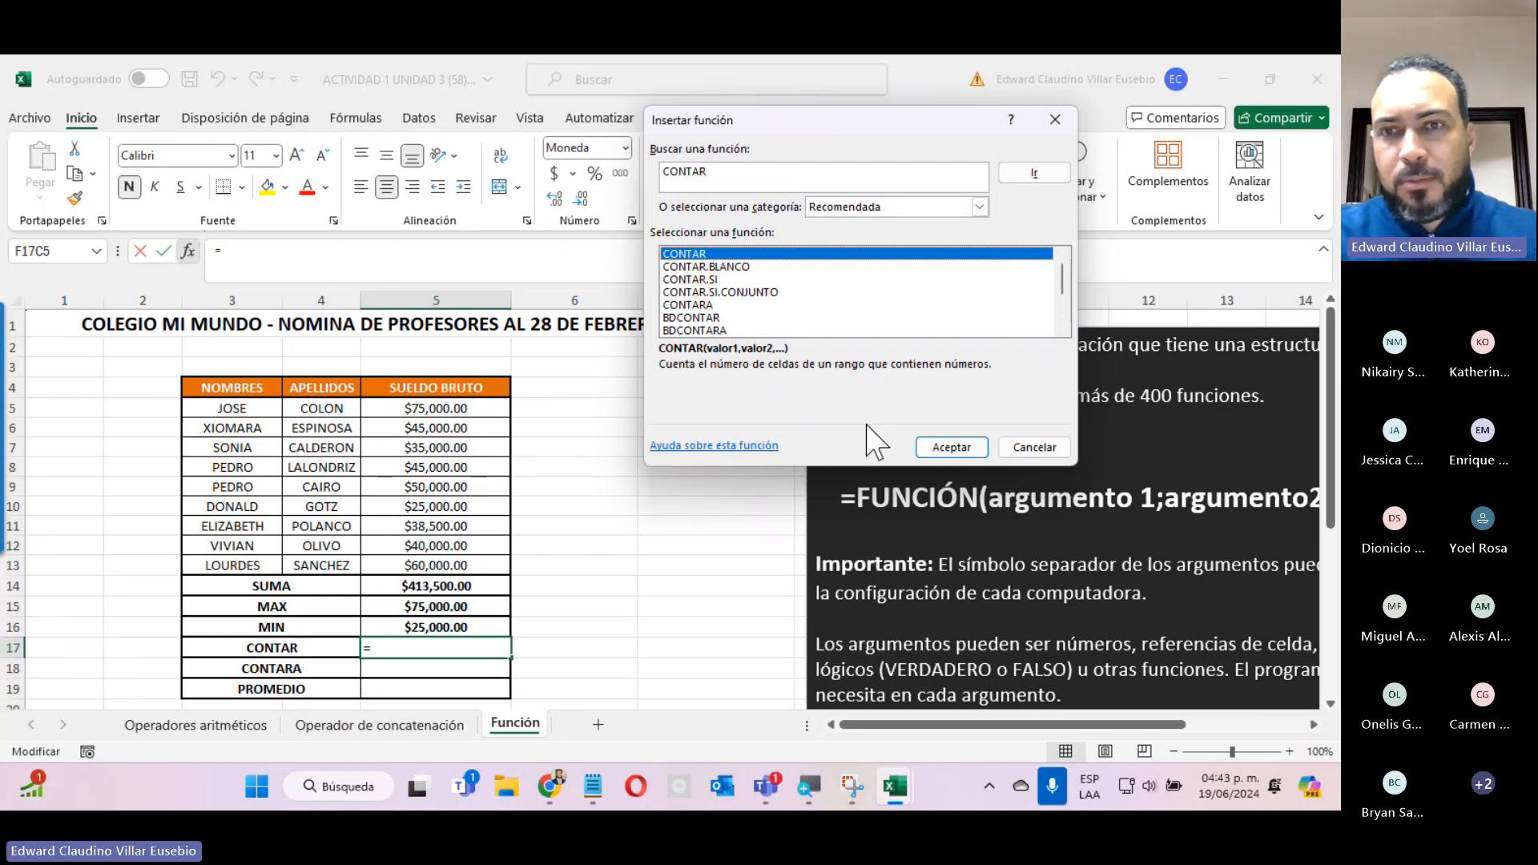
{"action": "left_click", "coordinate": [951, 447]}
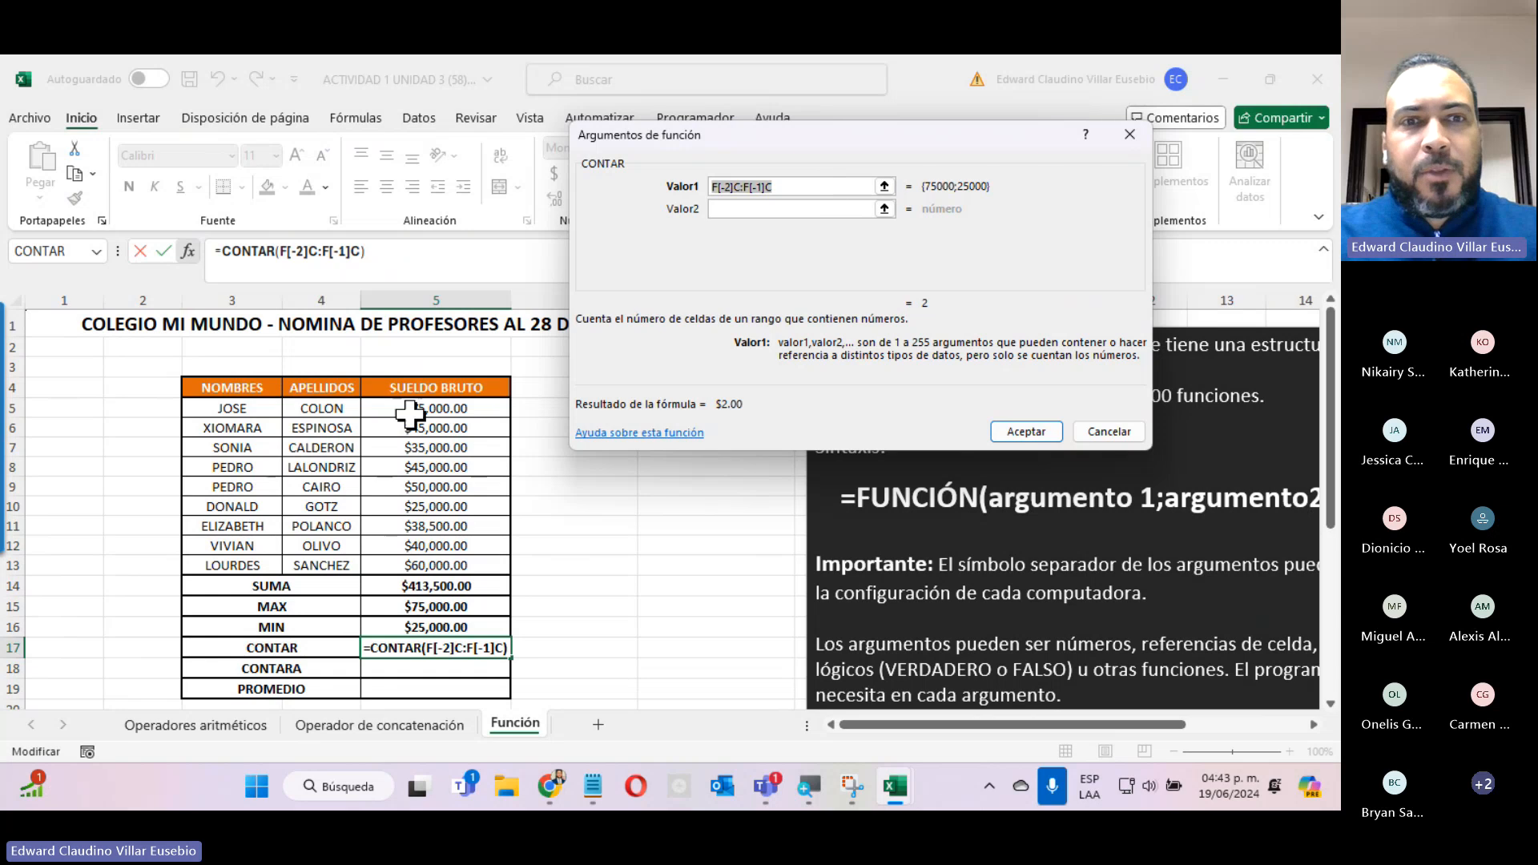
{"action": "left_click_drag", "start_coordinate": [413, 408], "coordinate": [415, 564]}
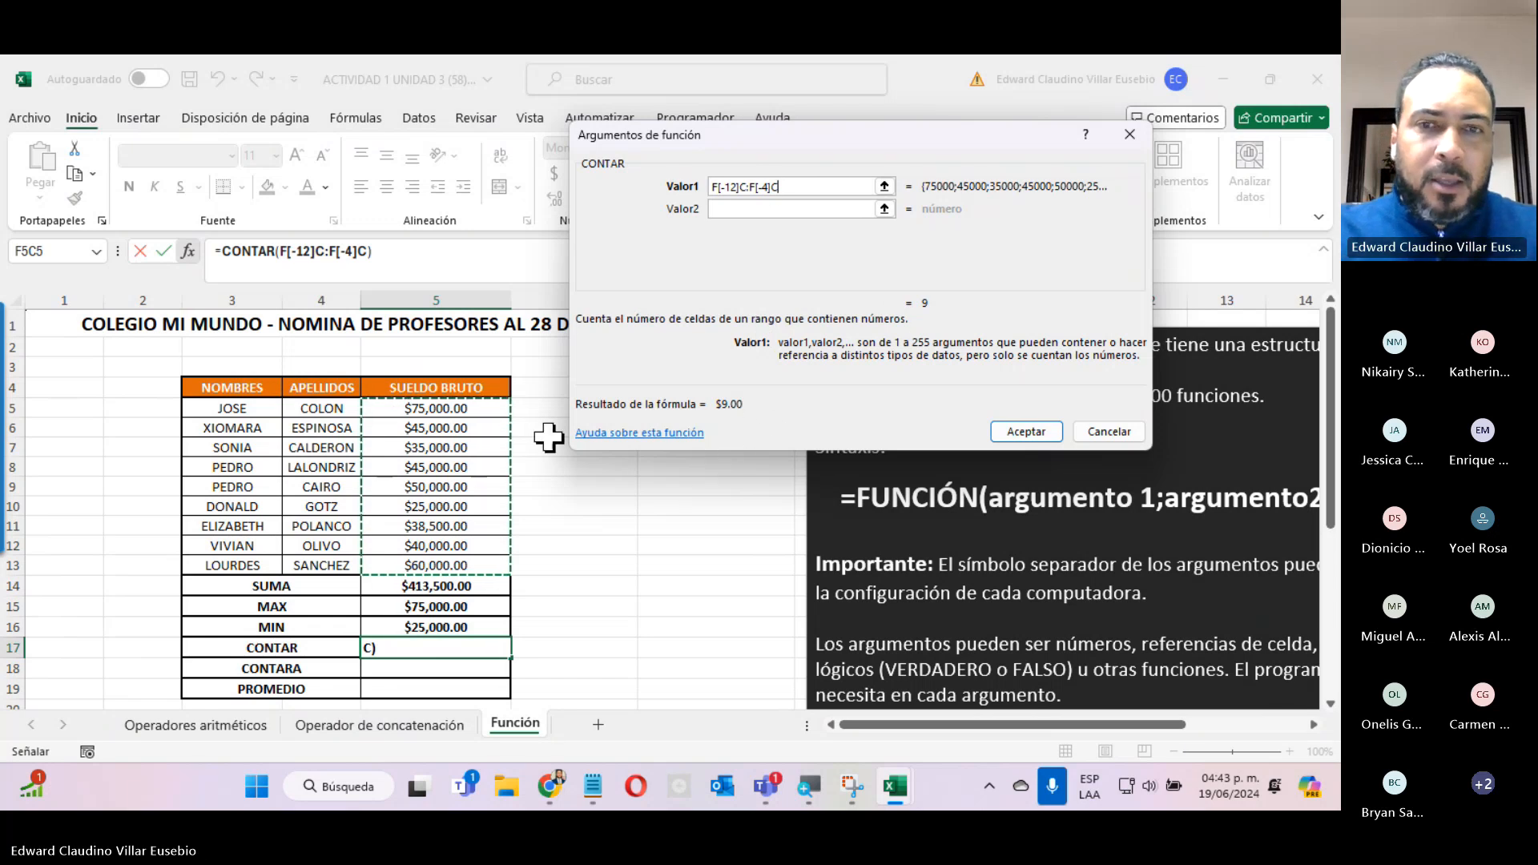
{"action": "left_click", "coordinate": [1024, 434]}
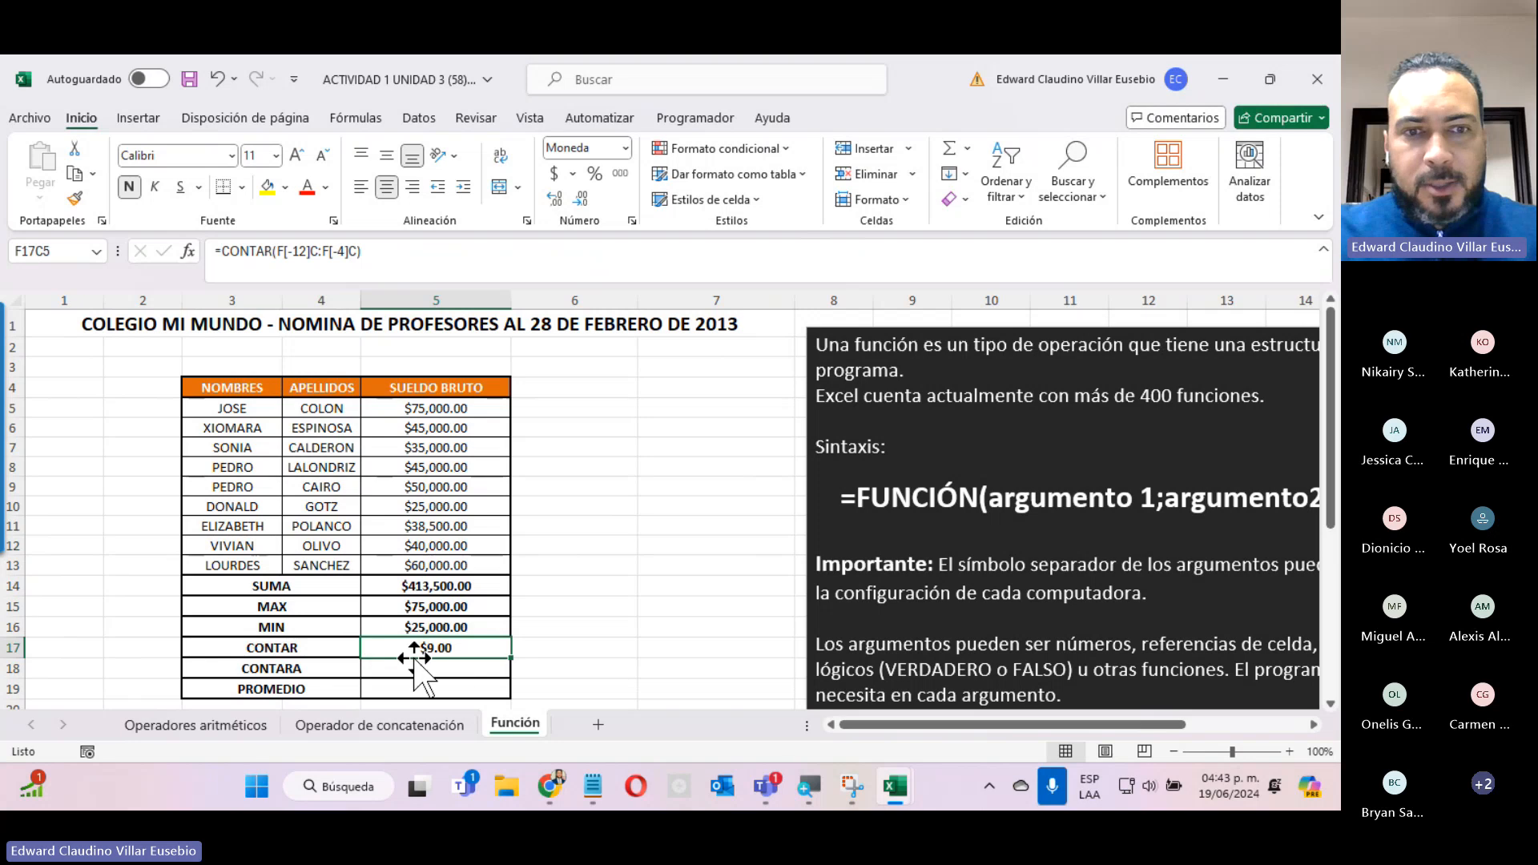
Clear the row 10 SUELDO BRUTO, enter the text PRUEBA in its place, and check the CONTAR result.
{"action": "left_click", "coordinate": [412, 508]}
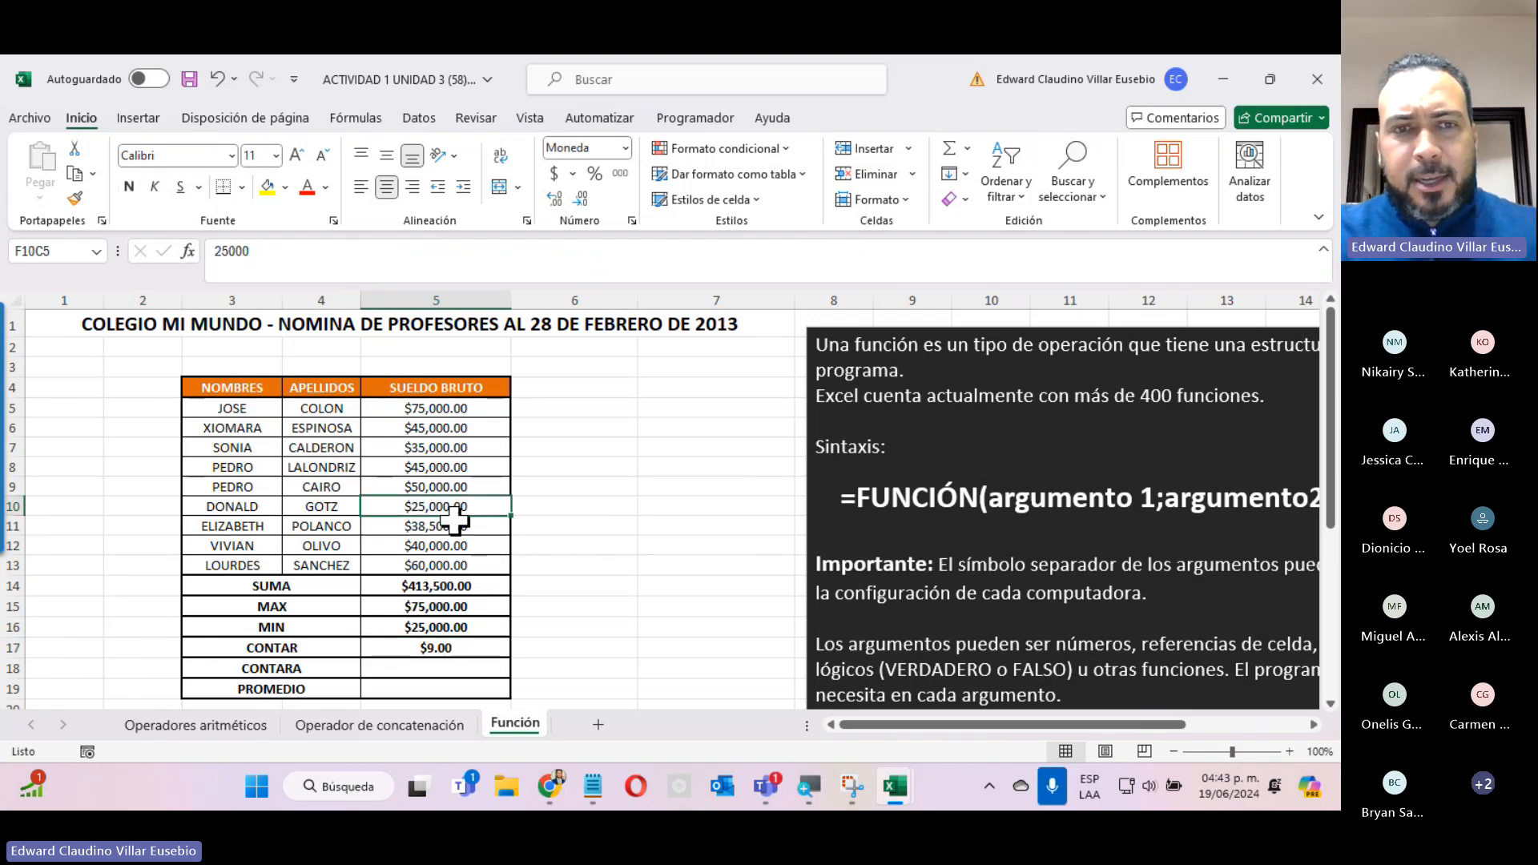
{"action": "key", "text": "Delete"}
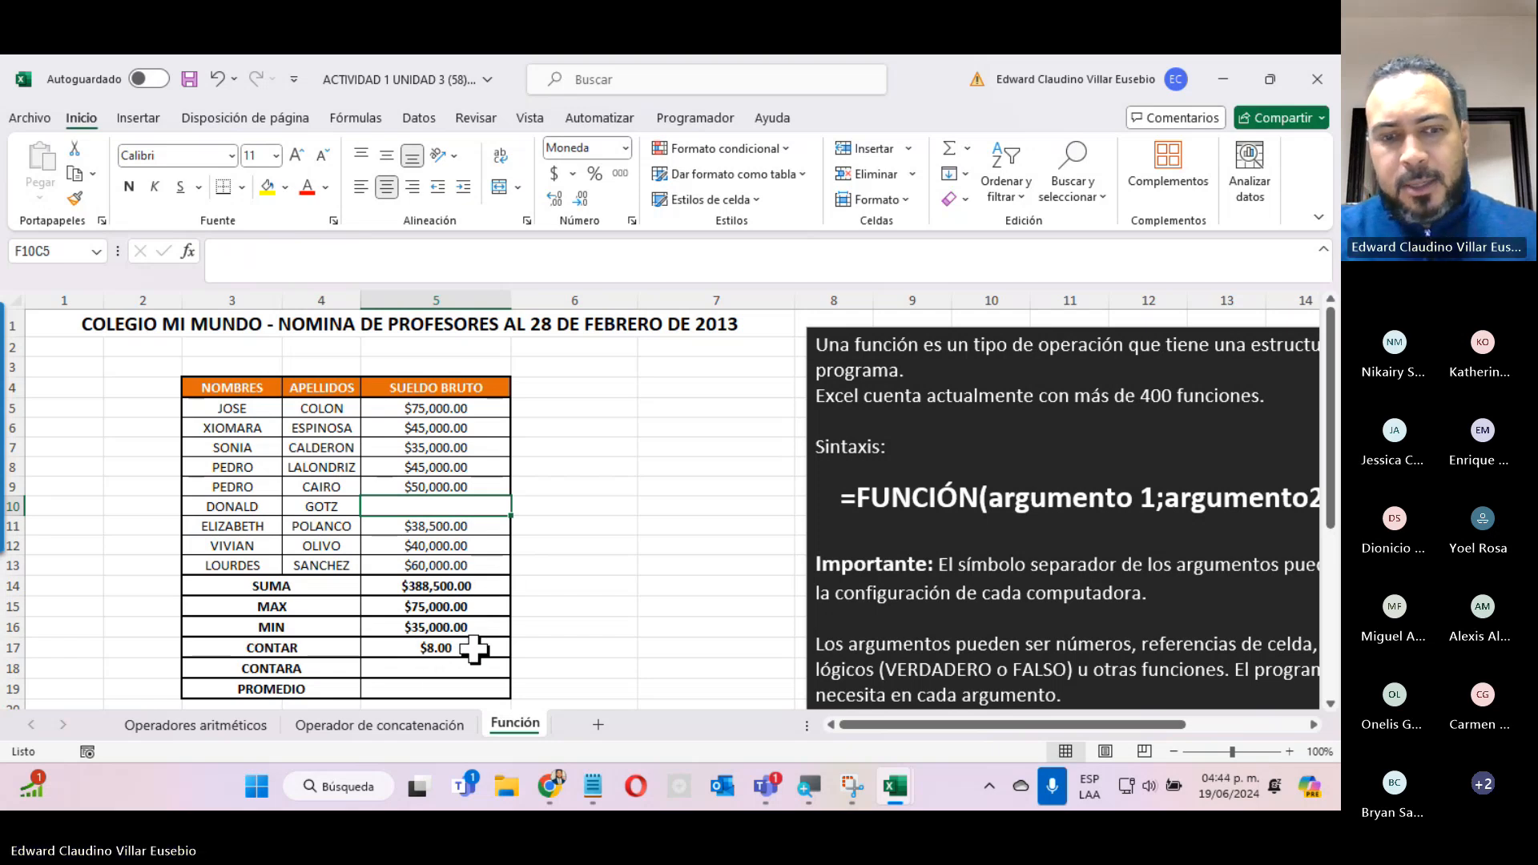
{"action": "type", "text": "FGFGFGF"}
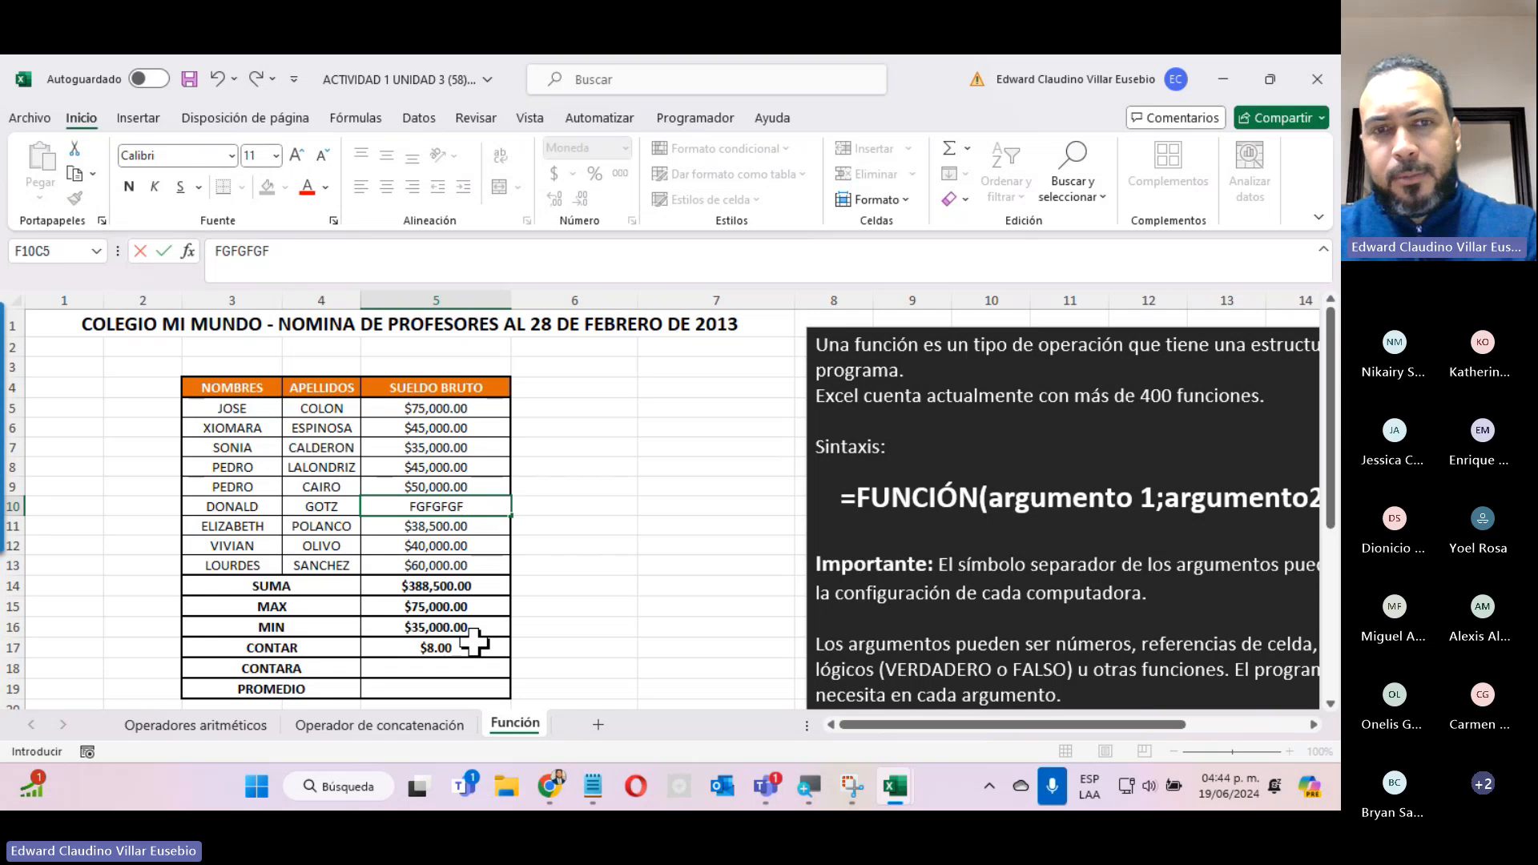
{"action": "key", "text": "BackSpace"}
{"action": "key", "text": "BackSpace"}
{"action": "key", "text": "BackSpace"}
{"action": "key", "text": "BackSpace"}
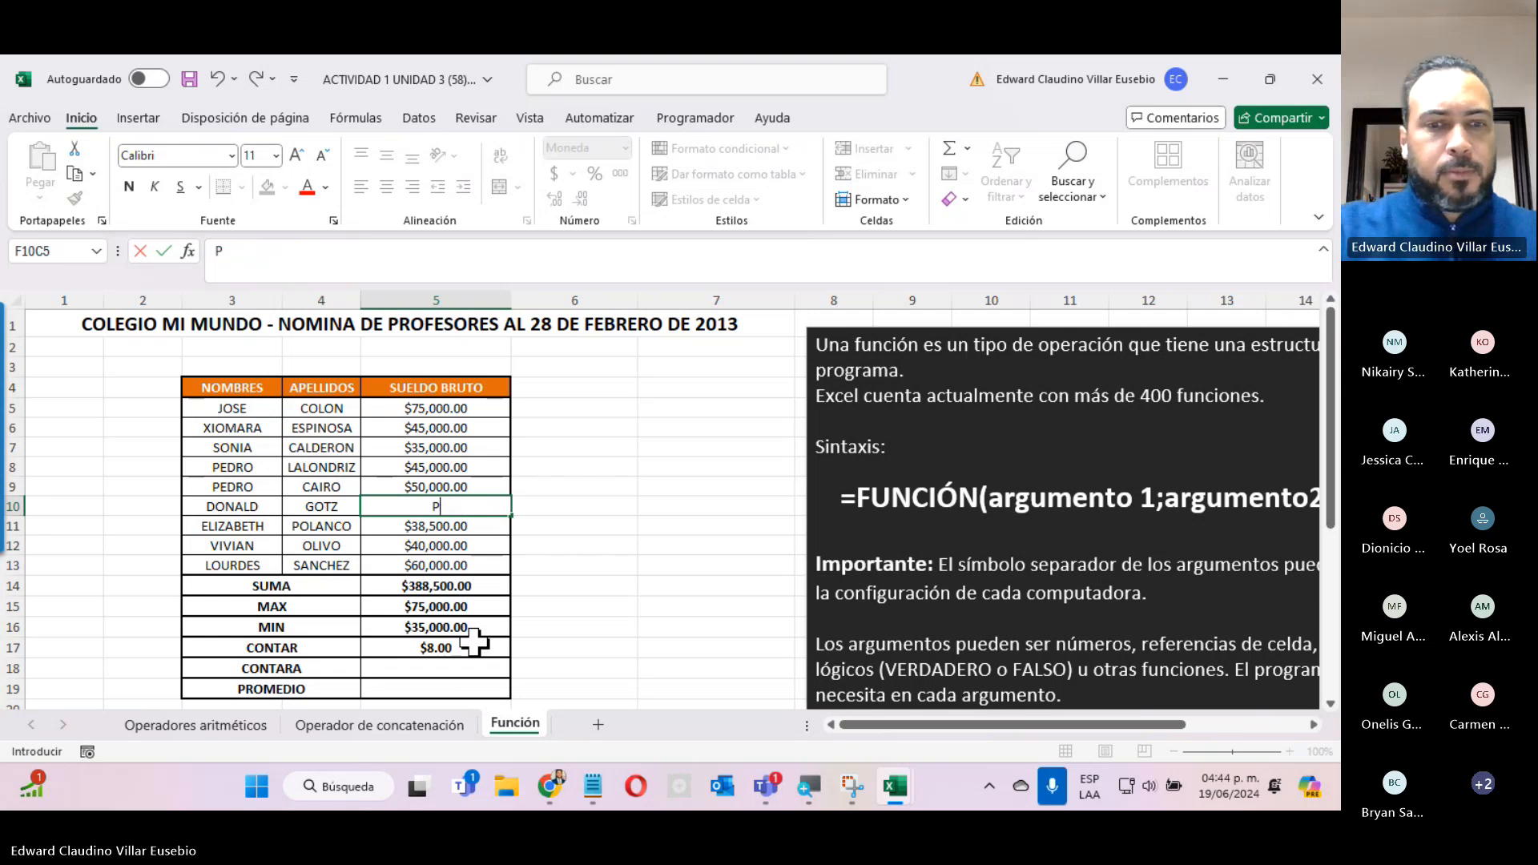
{"action": "key", "text": "Return"}
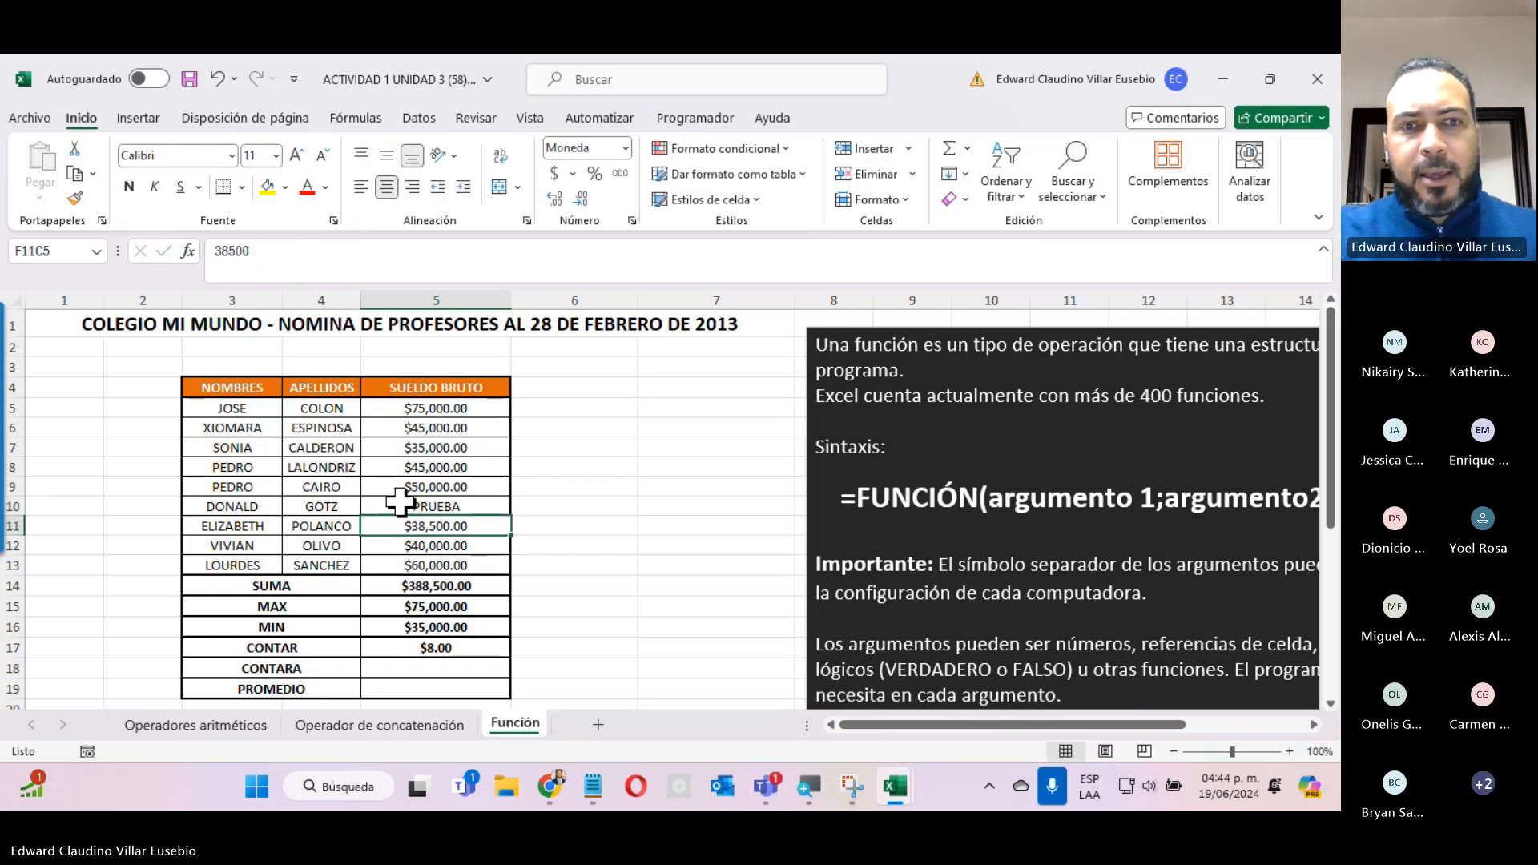
{"action": "left_click", "coordinate": [398, 648]}
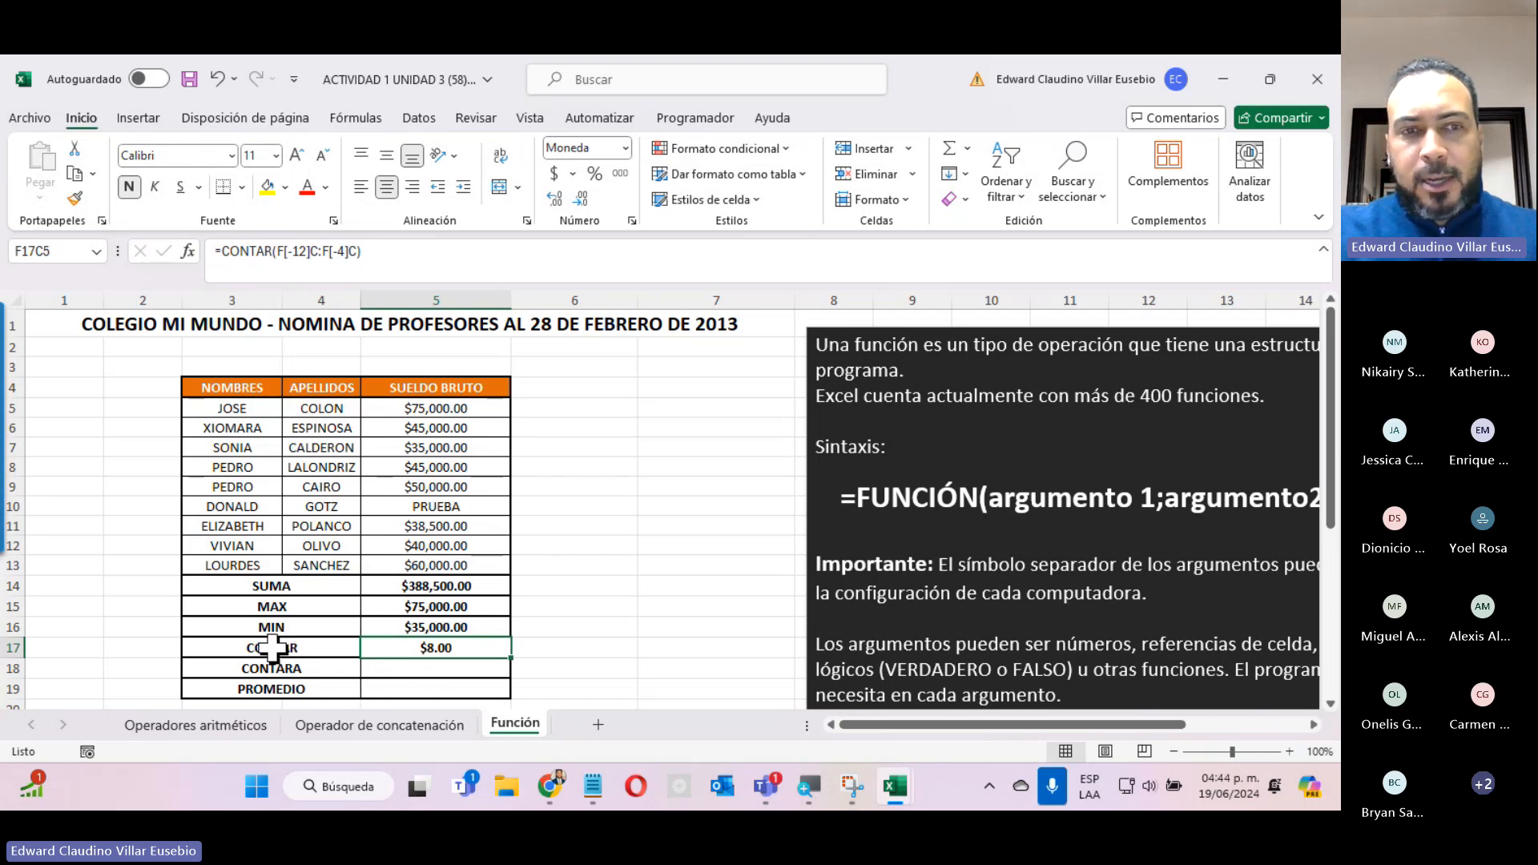
Insert the CONTARA function in the CONTARA row's result cell with SUELDO BRUTO rows 5 to 13 as Valor1.
{"action": "left_click", "coordinate": [396, 671]}
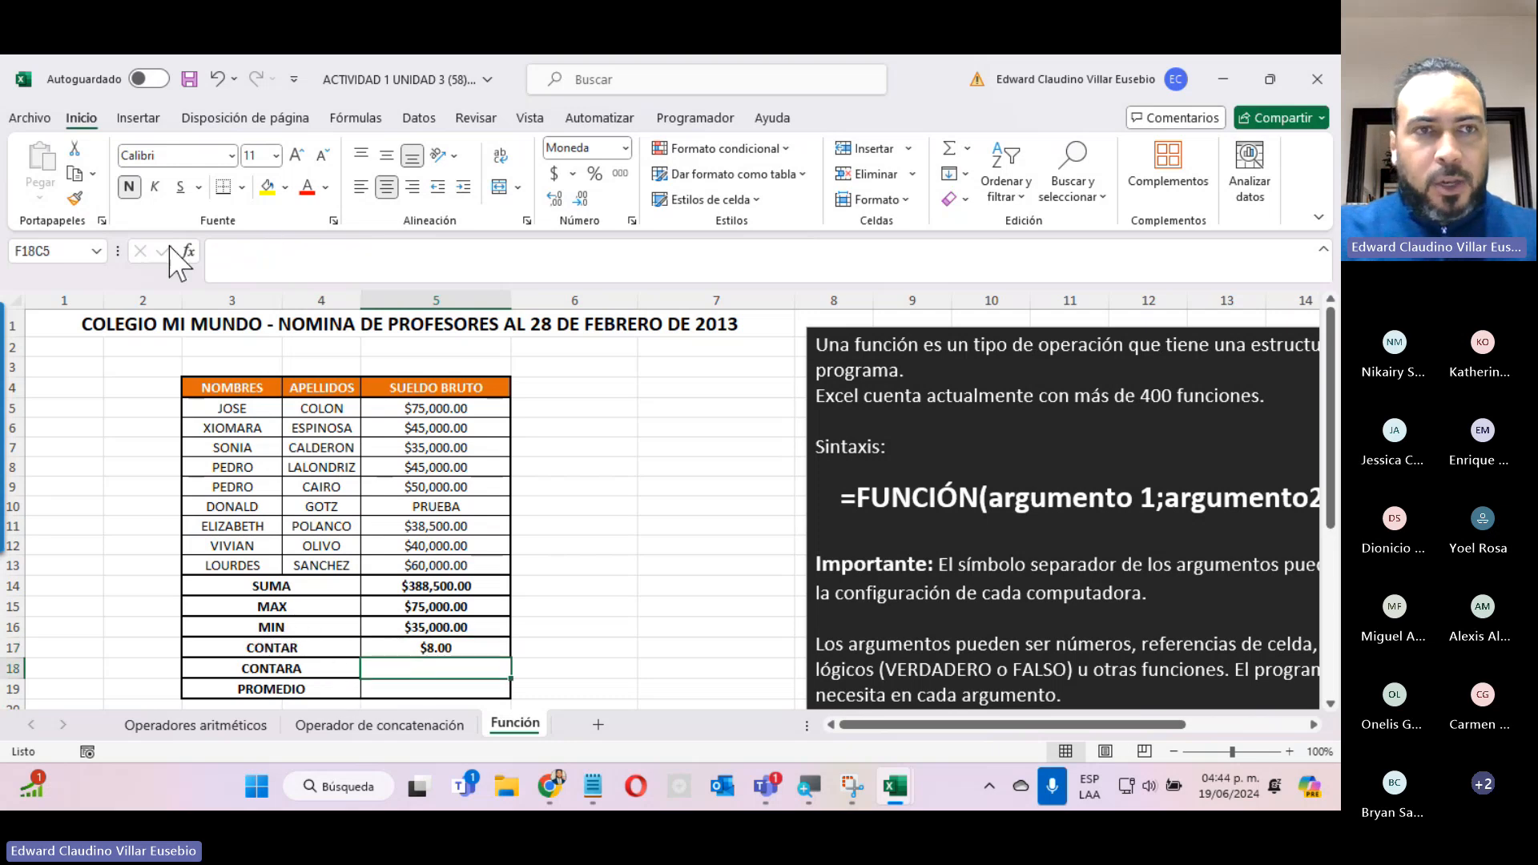
{"action": "left_click", "coordinate": [189, 251]}
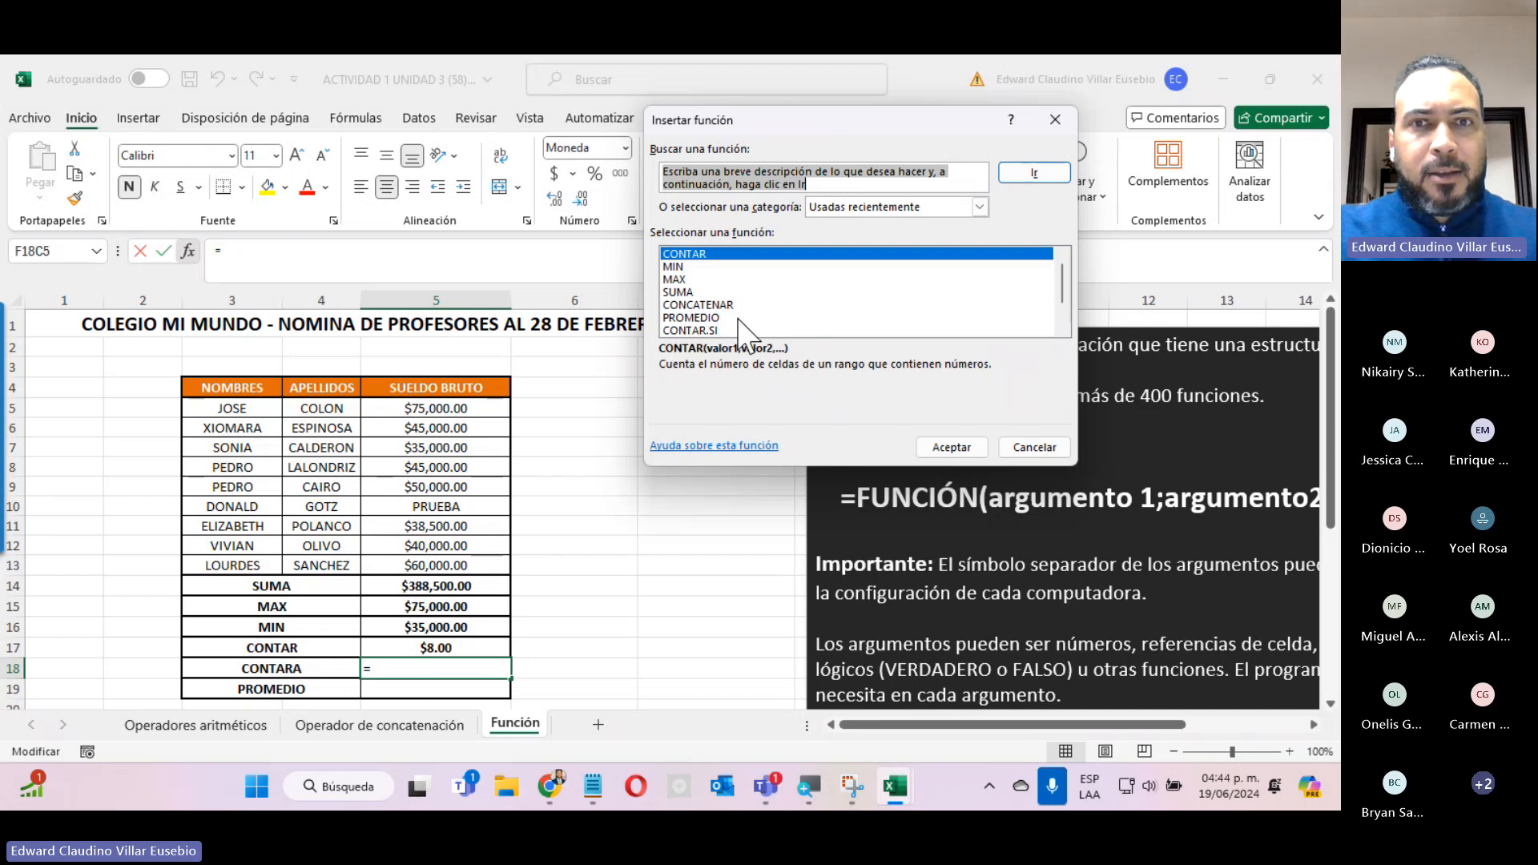
{"action": "type", "text": "CONTARA"}
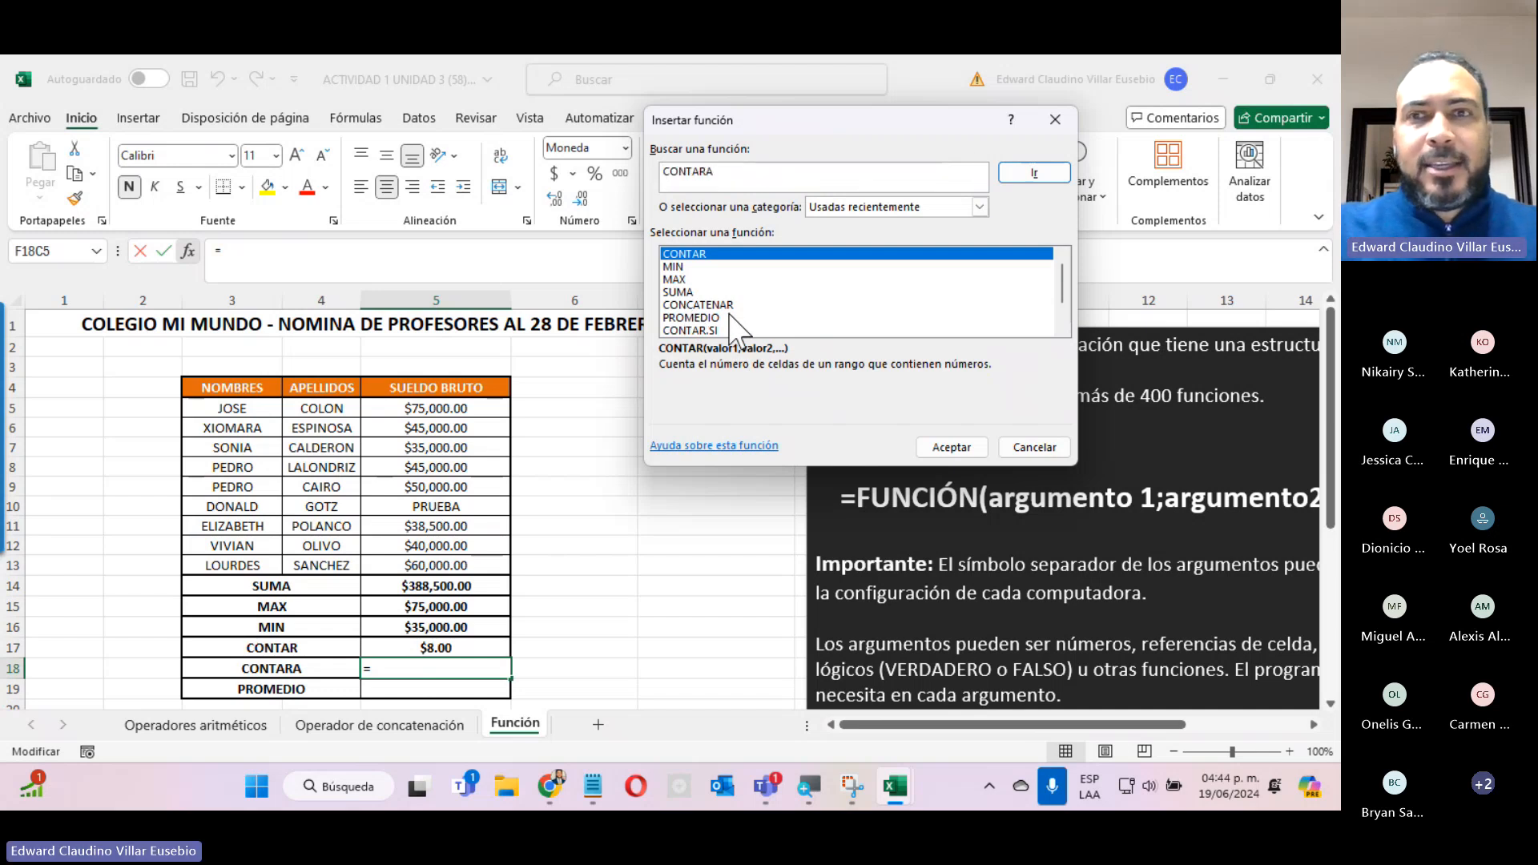
{"action": "left_click", "coordinate": [1017, 174]}
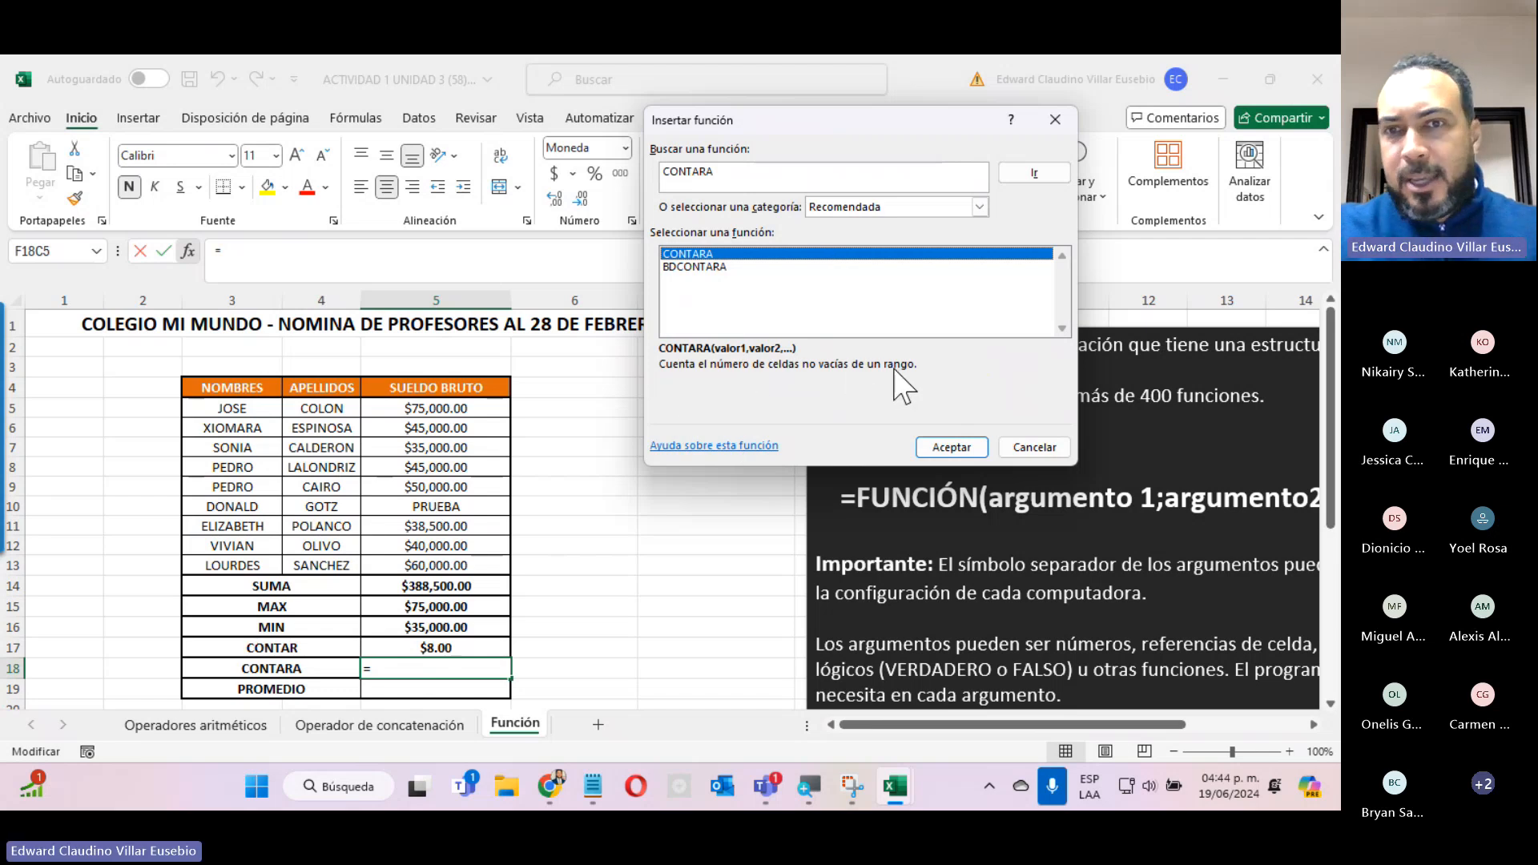
{"action": "left_click", "coordinate": [952, 447]}
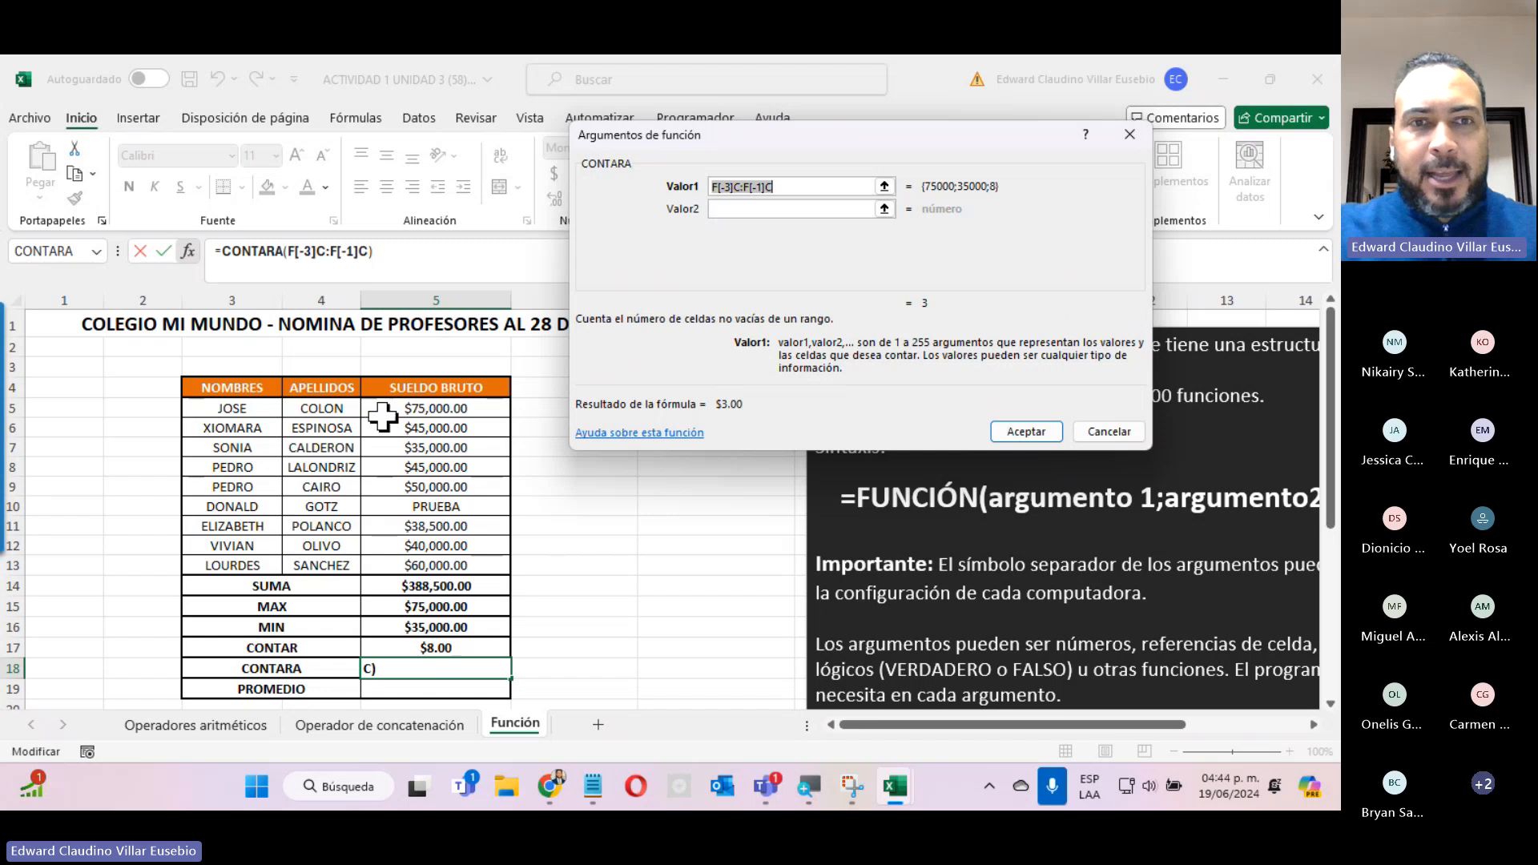
{"action": "left_click_drag", "start_coordinate": [403, 400], "coordinate": [416, 568]}
{"action": "left_click", "coordinate": [1024, 431]}
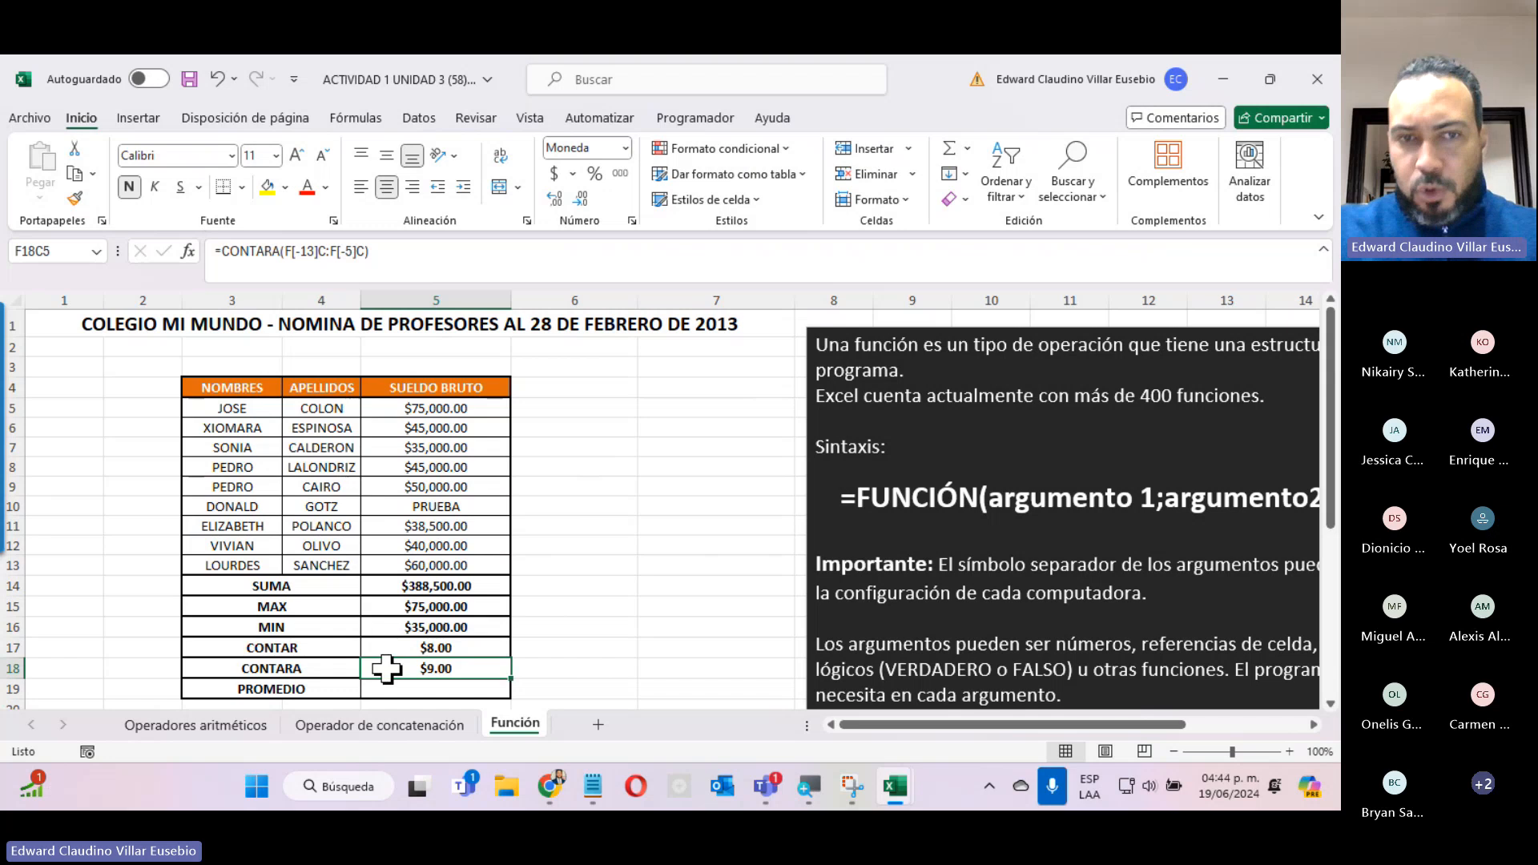
Delete the text PRUEBA from the row 10 SUELDO BRUTO, check CONTARA with the cell empty, and enter 25000 there.
{"action": "left_click", "coordinate": [417, 503]}
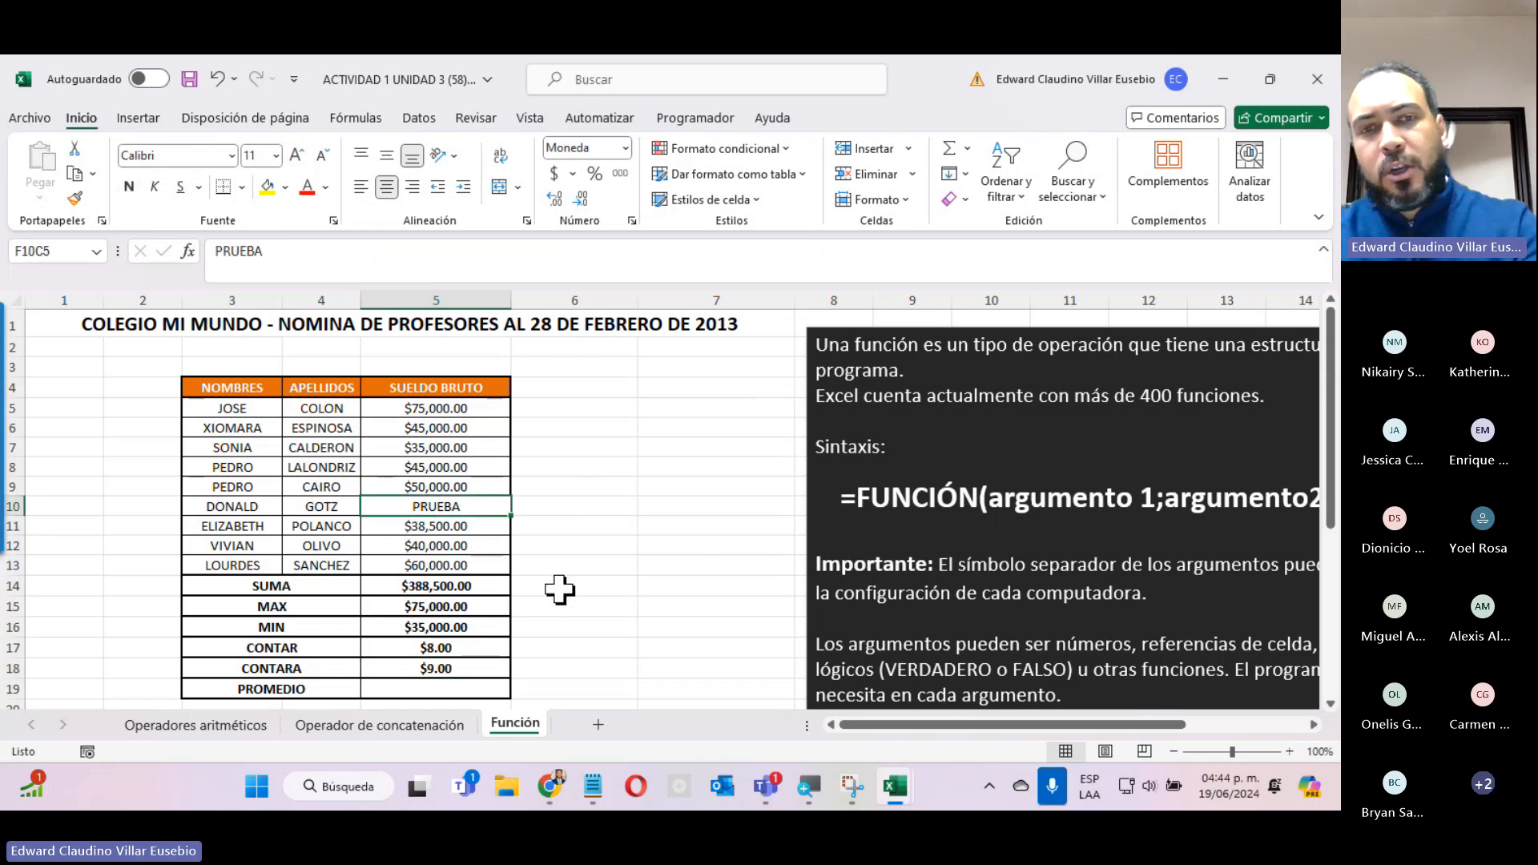
{"action": "key", "text": "Delete"}
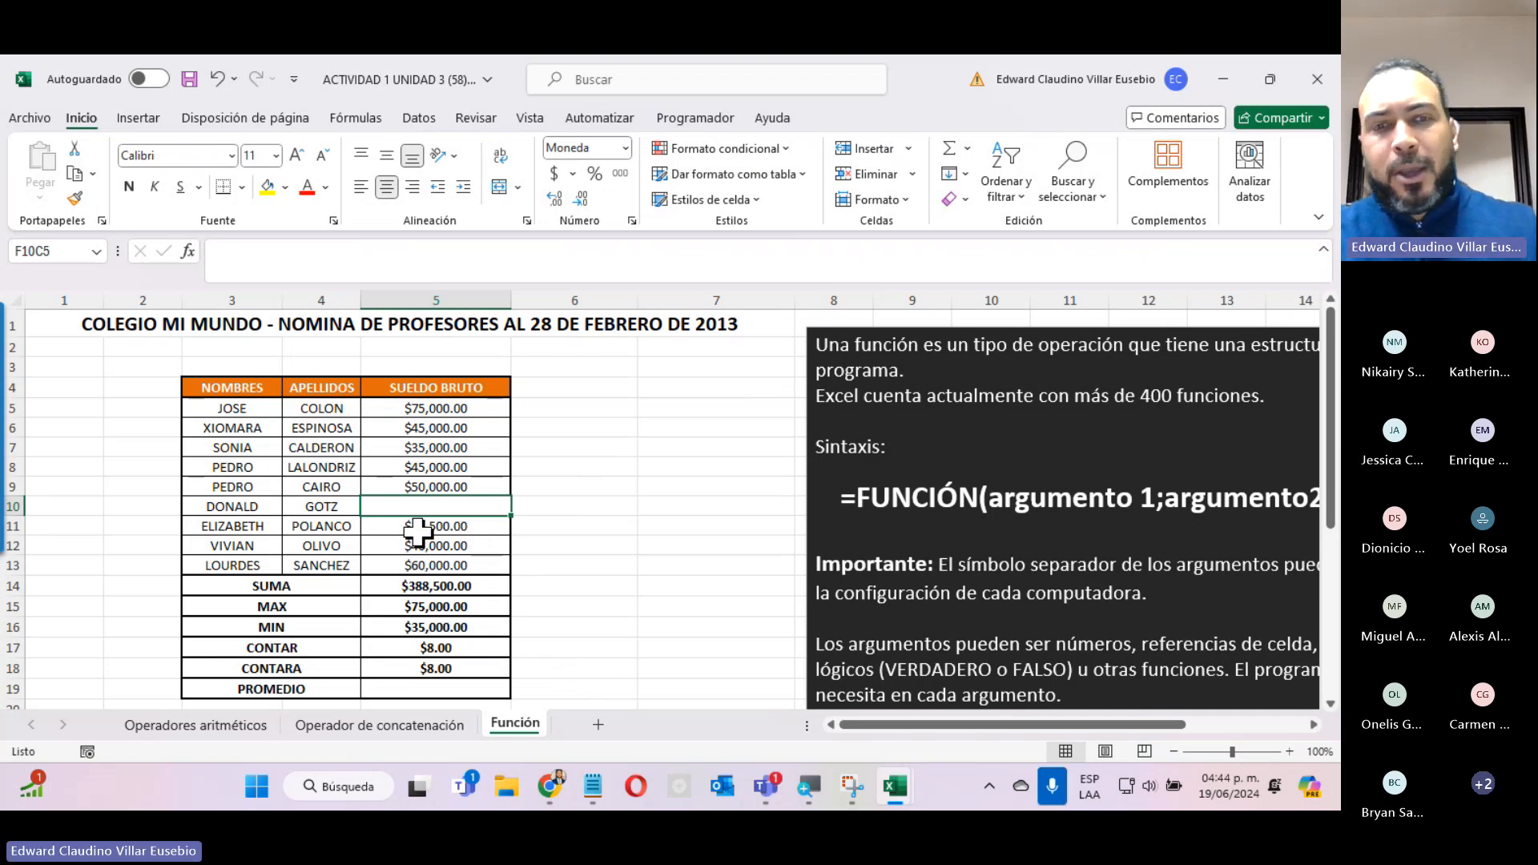
{"action": "type", "text": "25,0"}
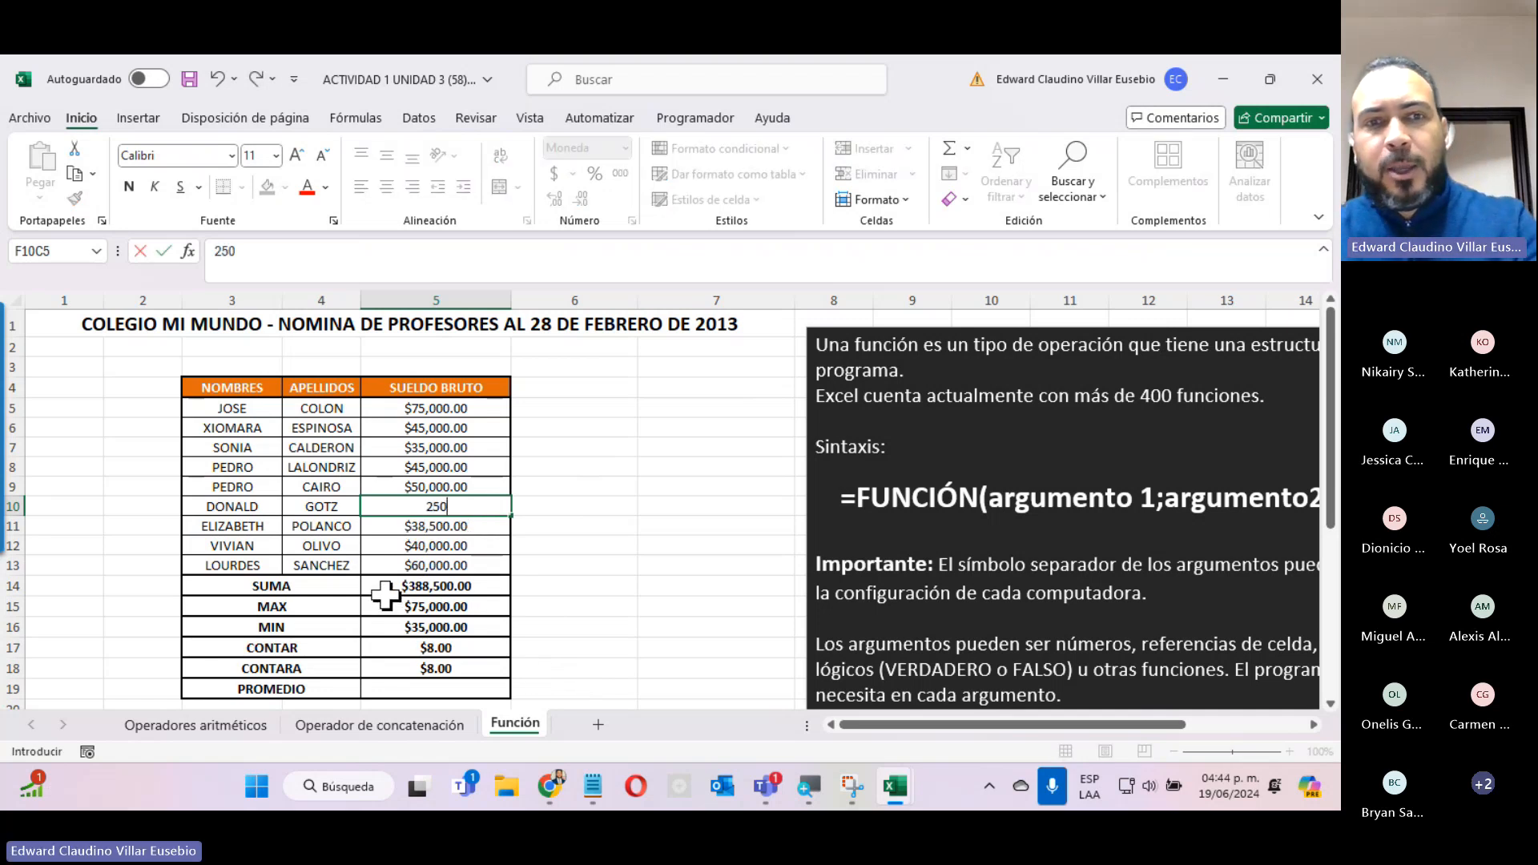
{"action": "type", "text": "00"}
{"action": "key", "text": "Return"}
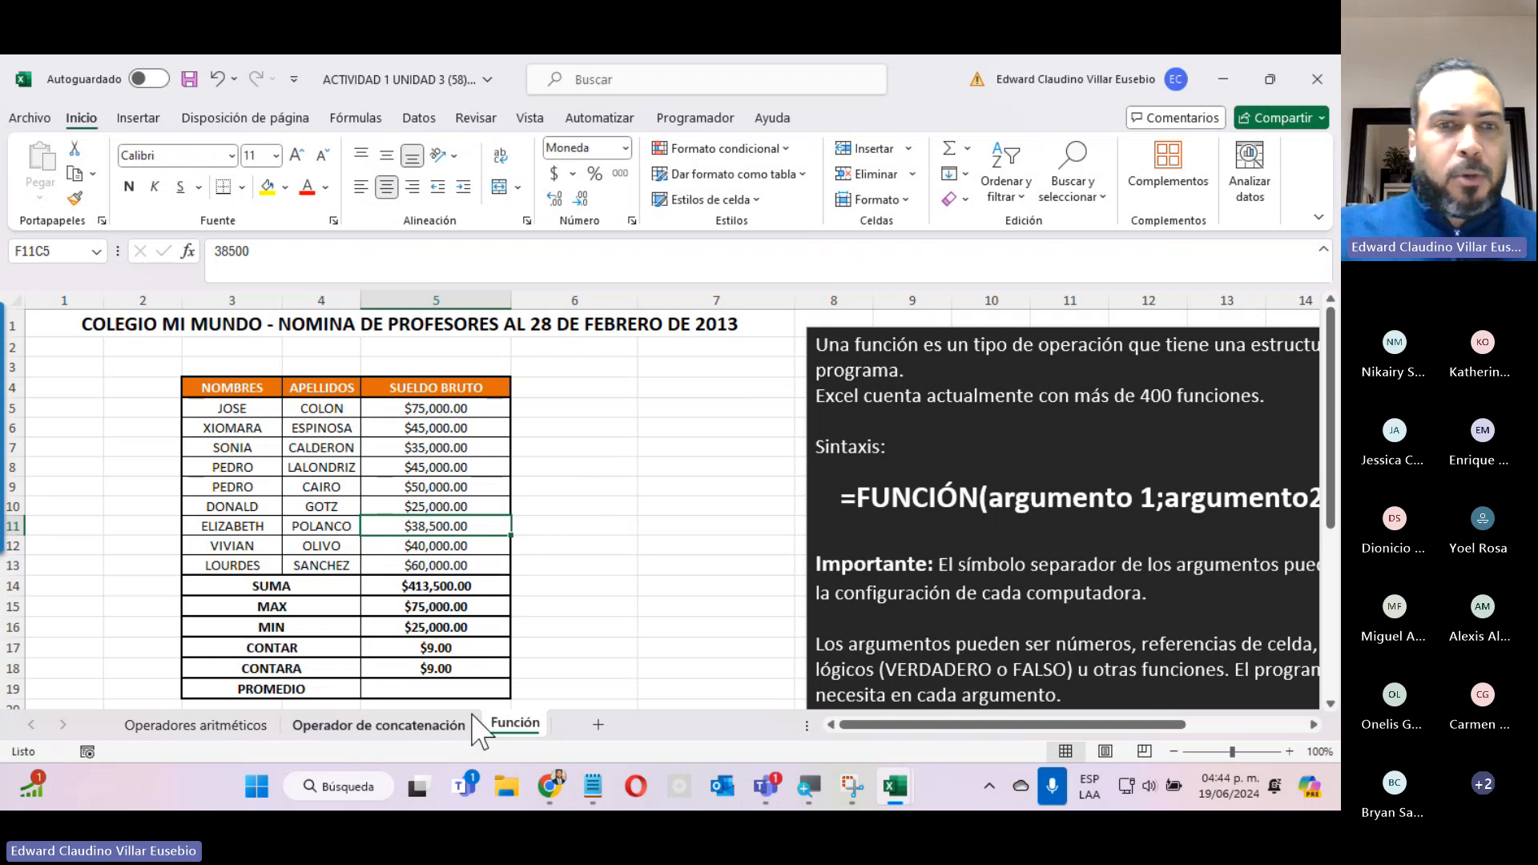
Insert the PROMEDIO function in the PROMEDIO row's result cell with SUELDO BRUTO rows 5 to 13 as Número1.
{"action": "left_click", "coordinate": [453, 690]}
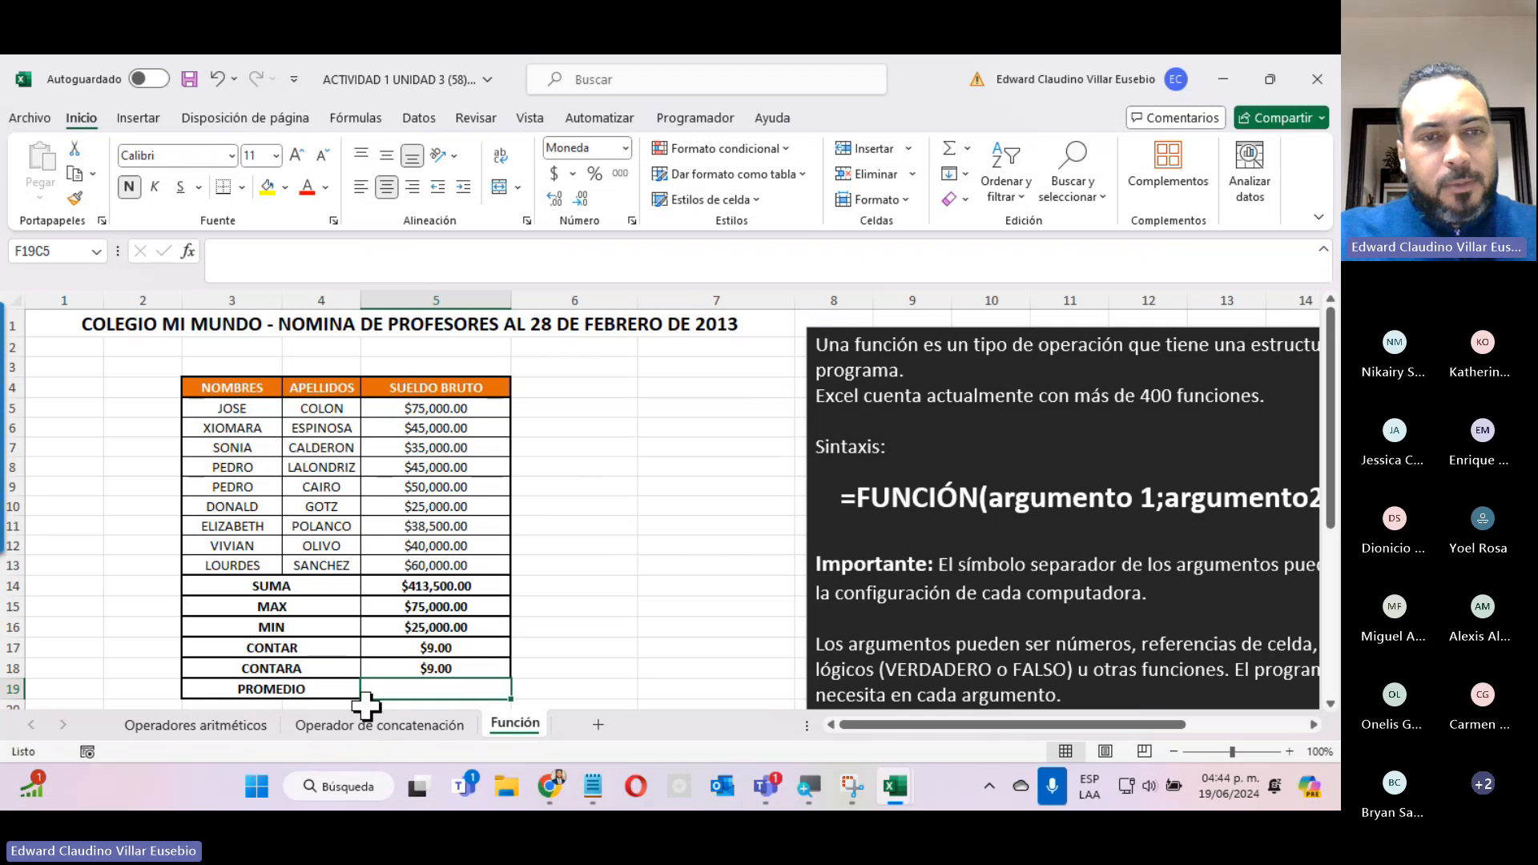
{"action": "left_click", "coordinate": [189, 252]}
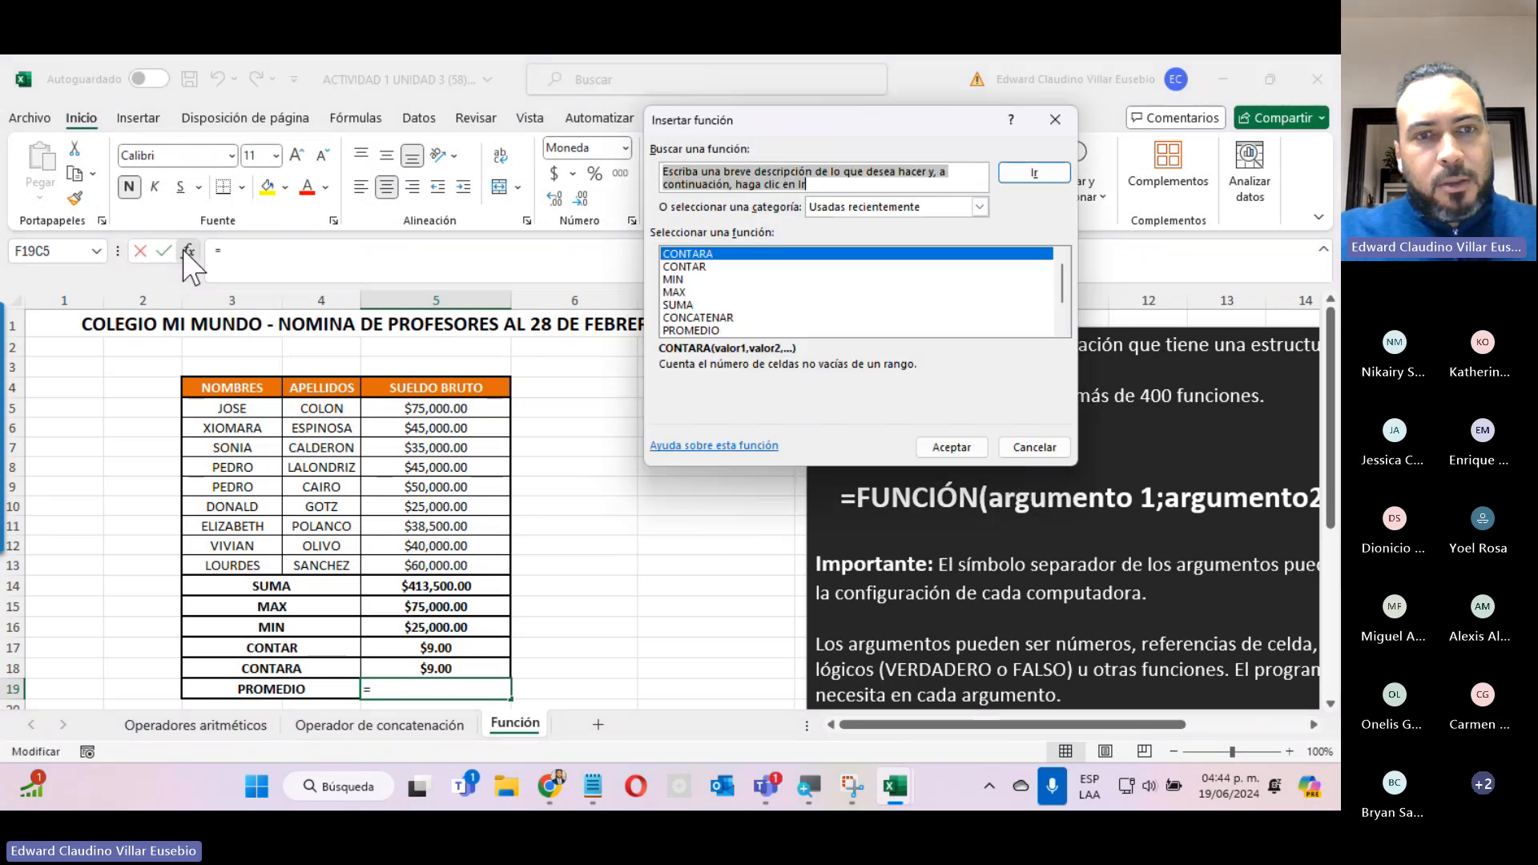
{"action": "left_click", "coordinate": [694, 330]}
{"action": "left_click", "coordinate": [965, 453]}
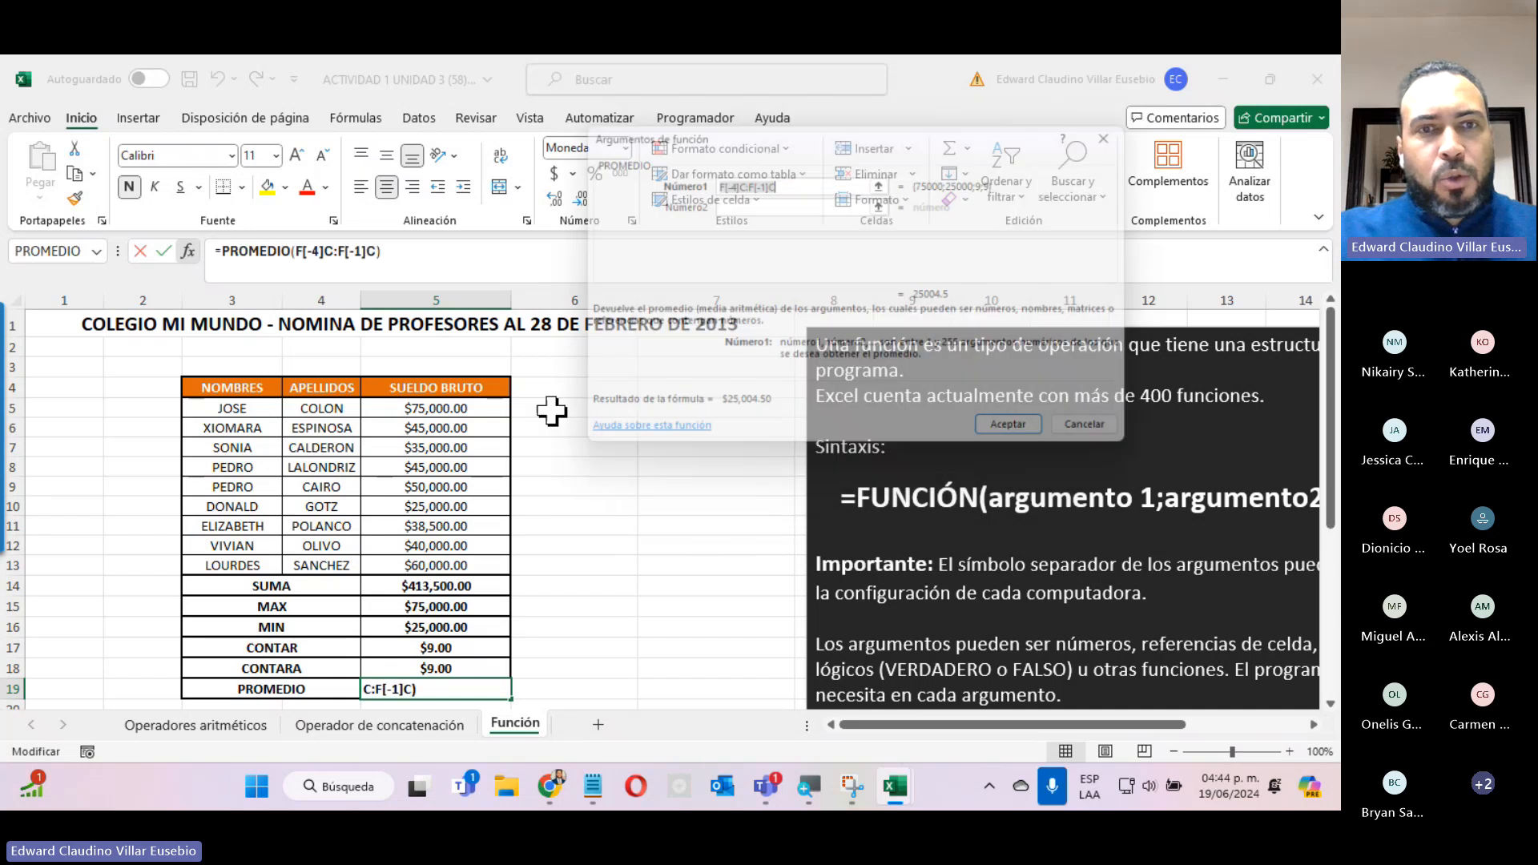
{"action": "left_click_drag", "start_coordinate": [430, 410], "coordinate": [439, 566]}
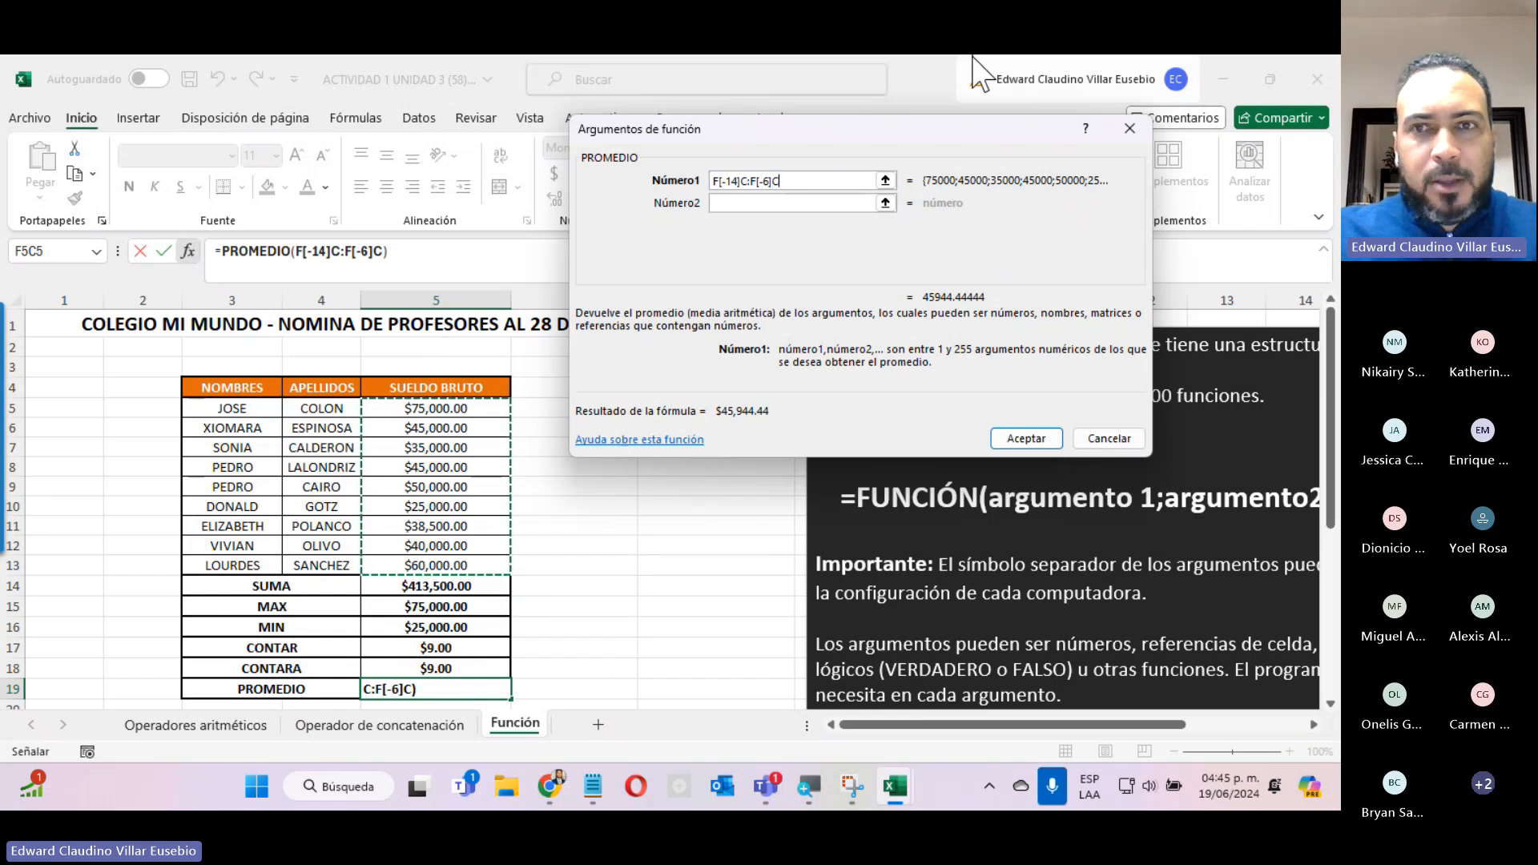
{"action": "left_click", "coordinate": [1022, 452]}
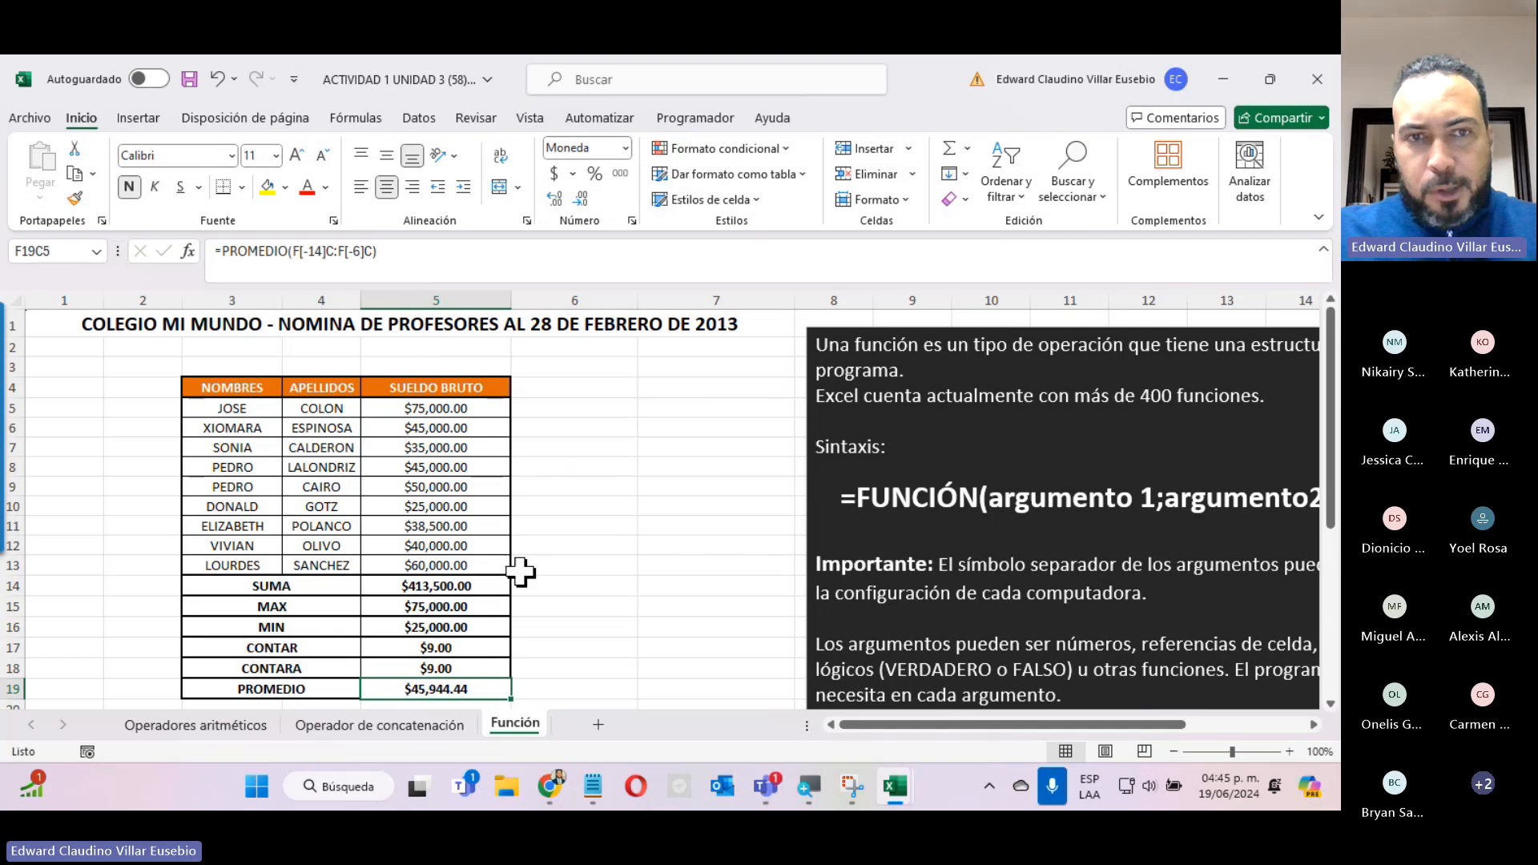
{"action": "left_click", "coordinate": [671, 510]}
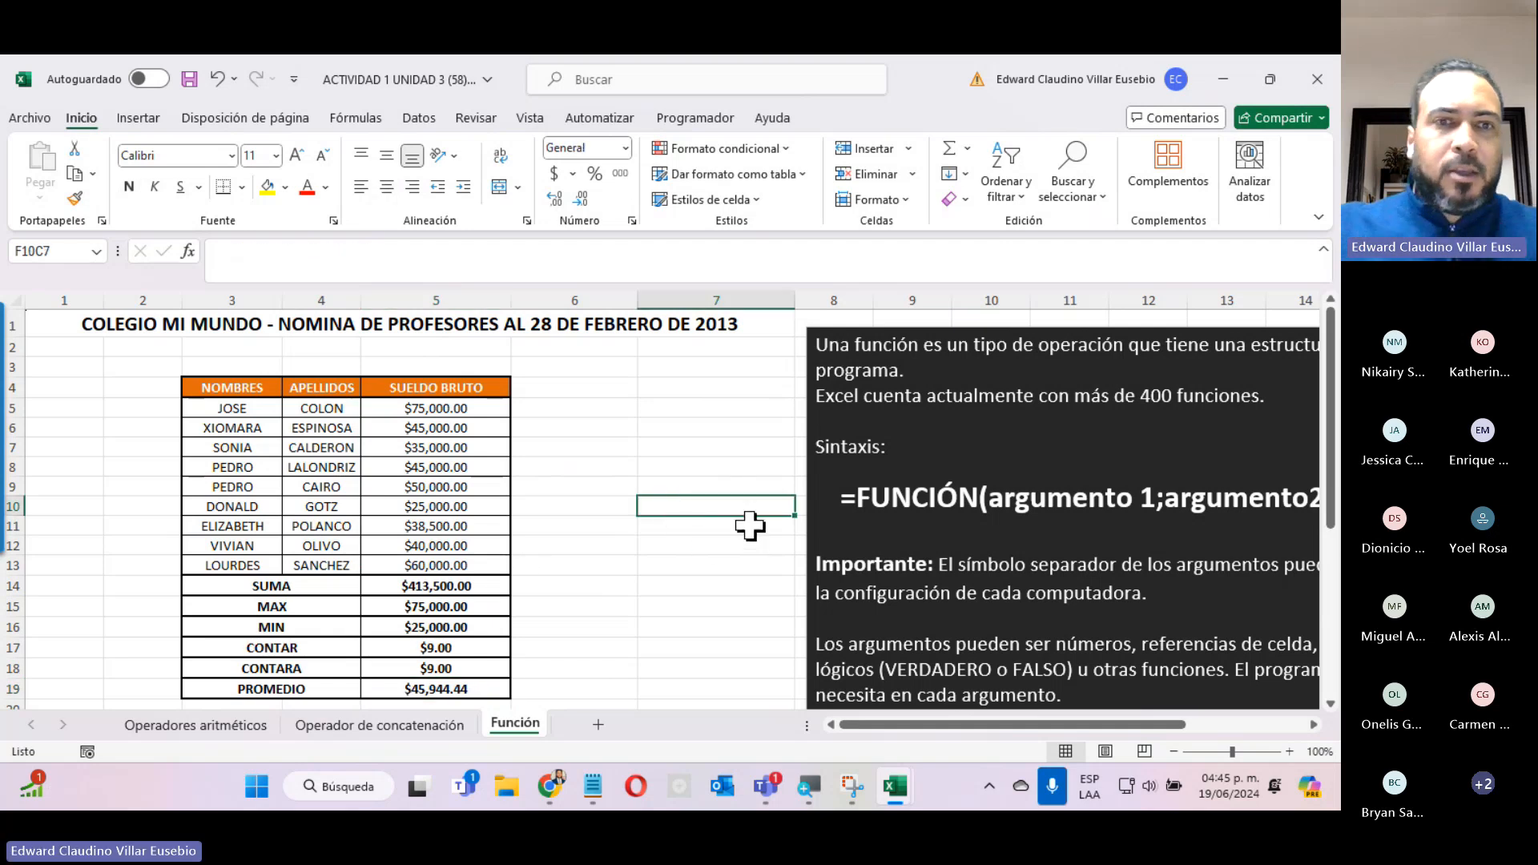
Review the completed exercises on the Operador de concatenación and Operadores aritméticos sheets.
{"action": "left_click", "coordinate": [396, 725]}
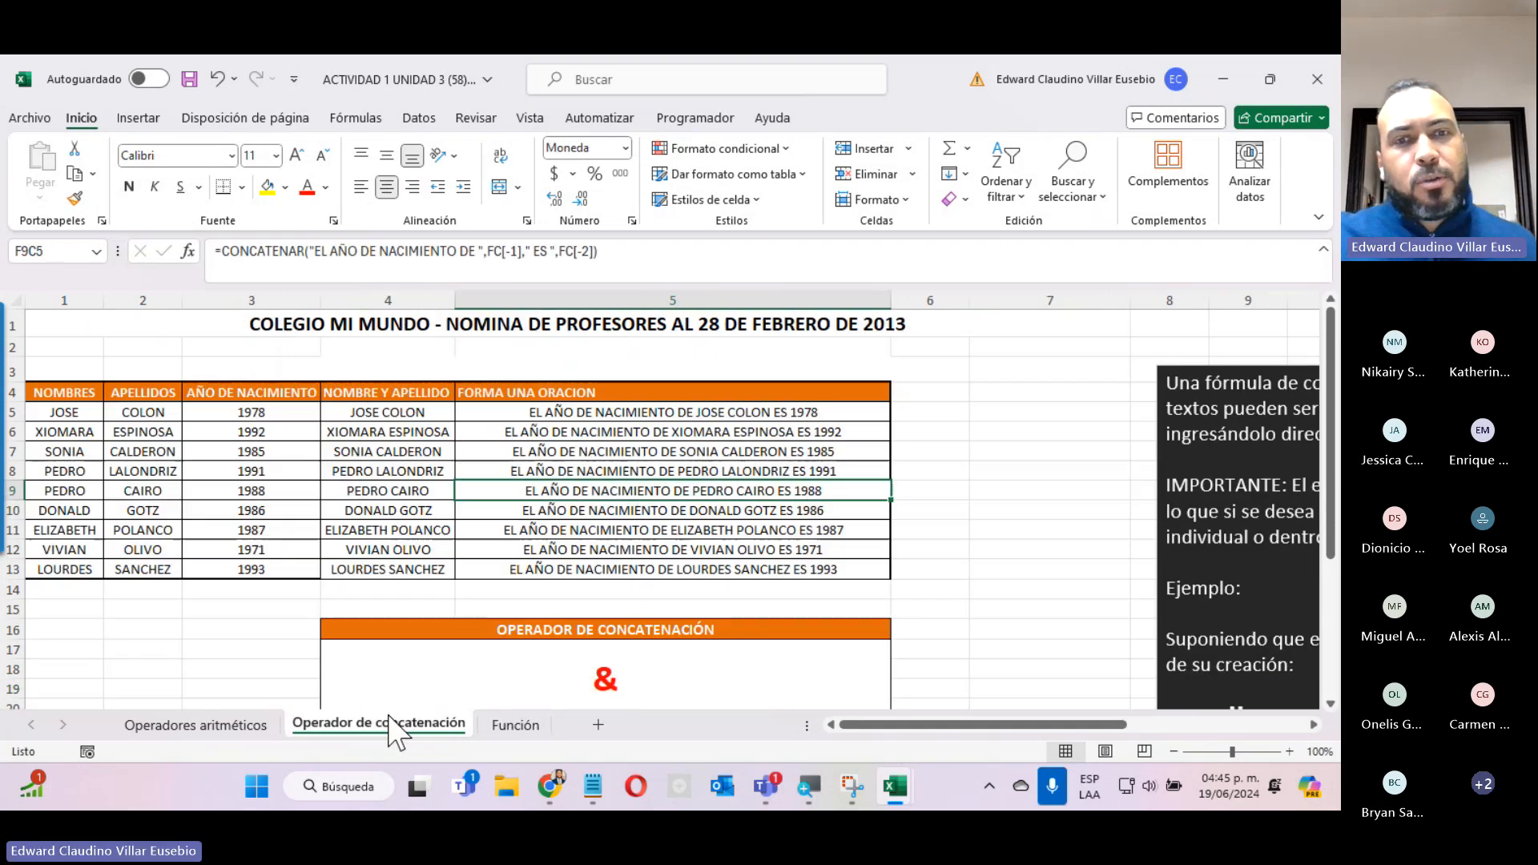
{"action": "left_click", "coordinate": [515, 725]}
{"action": "left_click", "coordinate": [328, 726]}
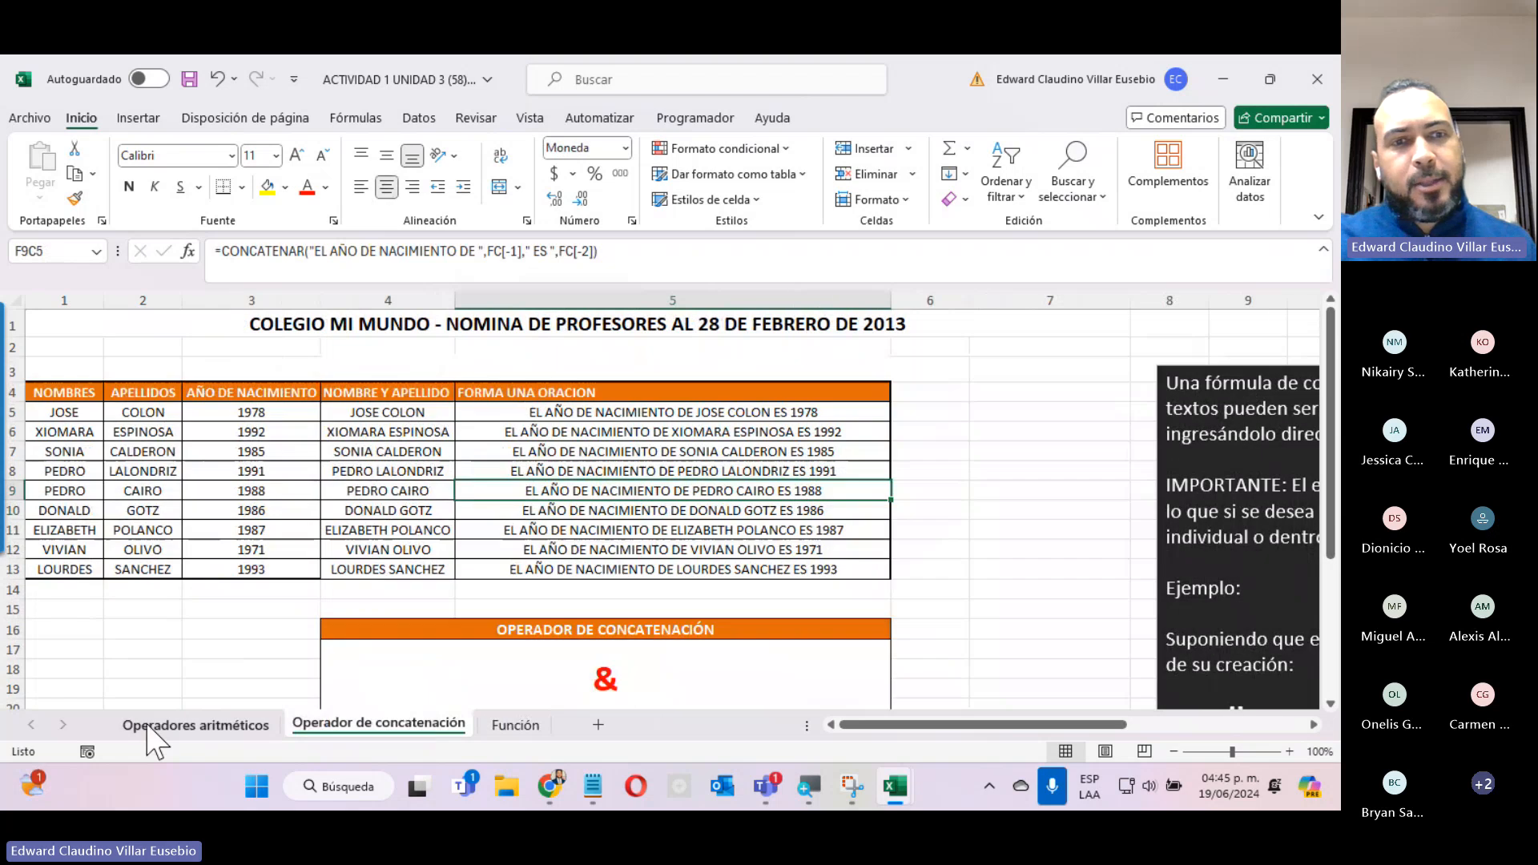
{"action": "left_click", "coordinate": [160, 725]}
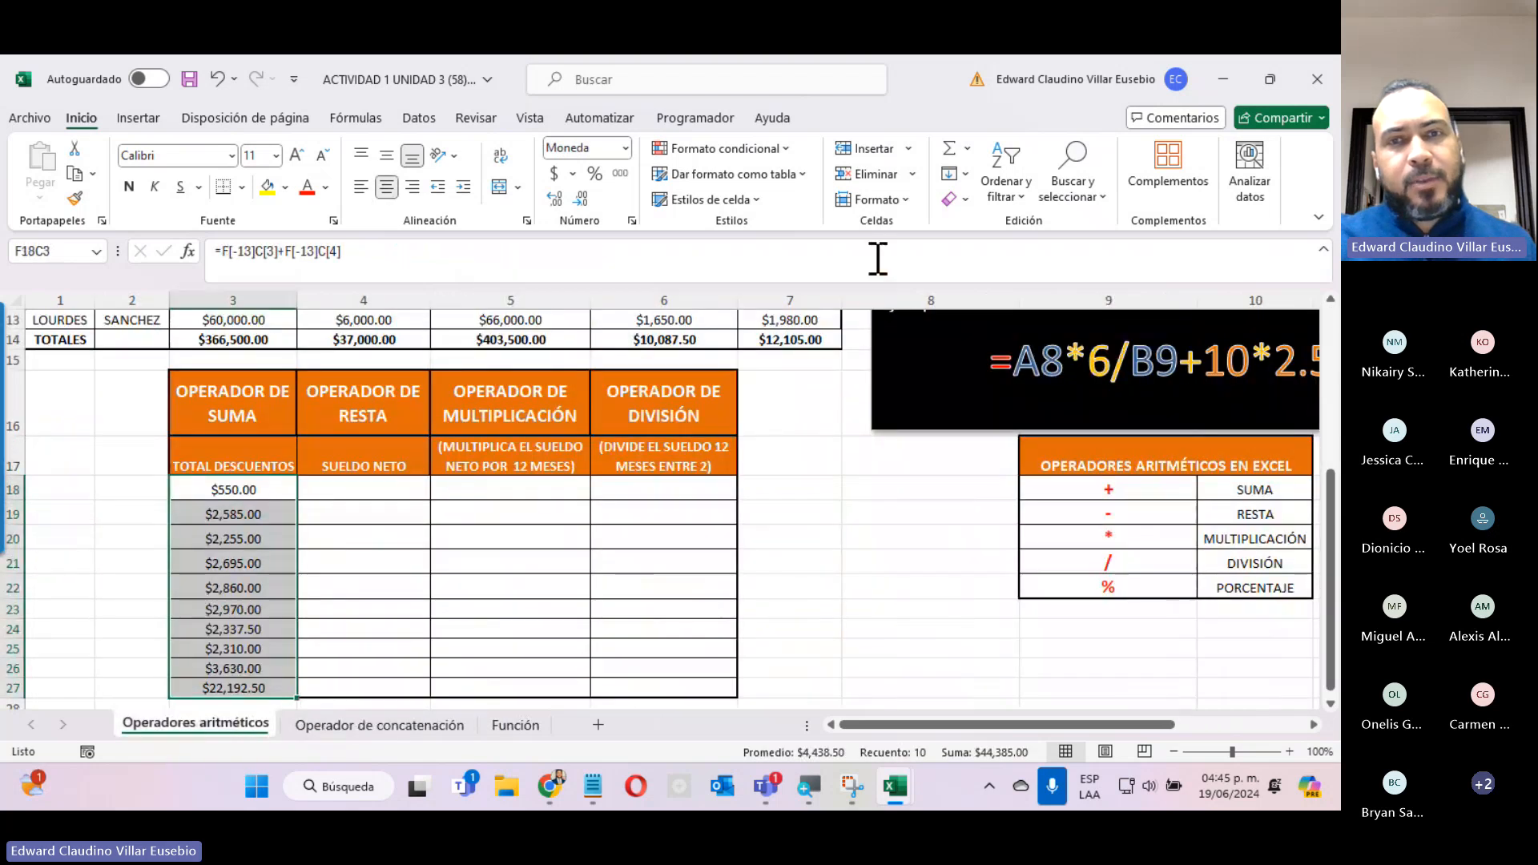
Switch to the course page in Chrome and close the Unidad 3 section and the arithmetic operators video page.
{"action": "left_click", "coordinate": [1223, 79]}
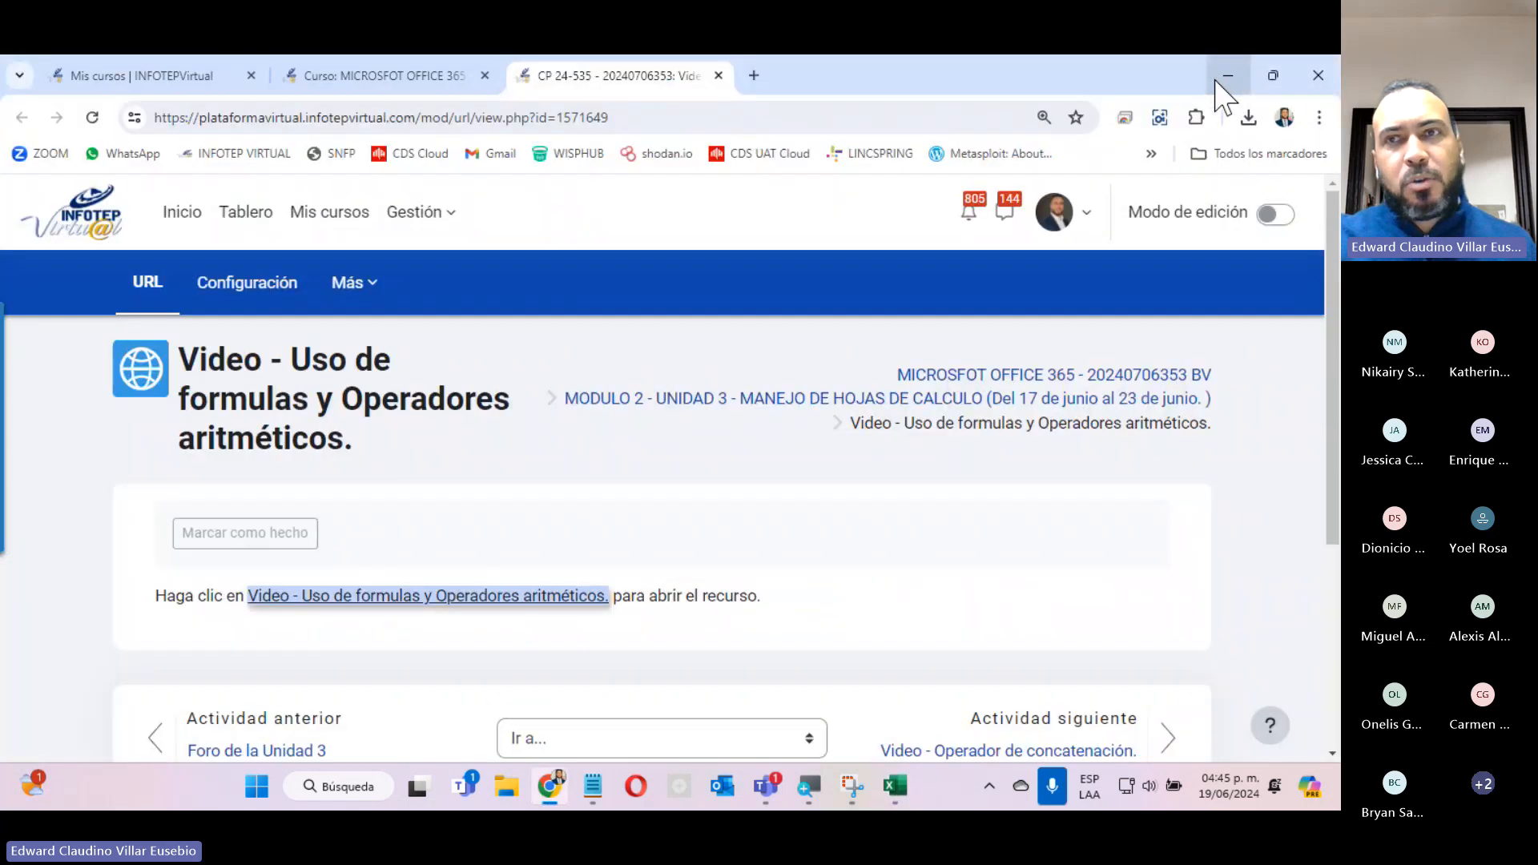
{"action": "left_click", "coordinate": [384, 76]}
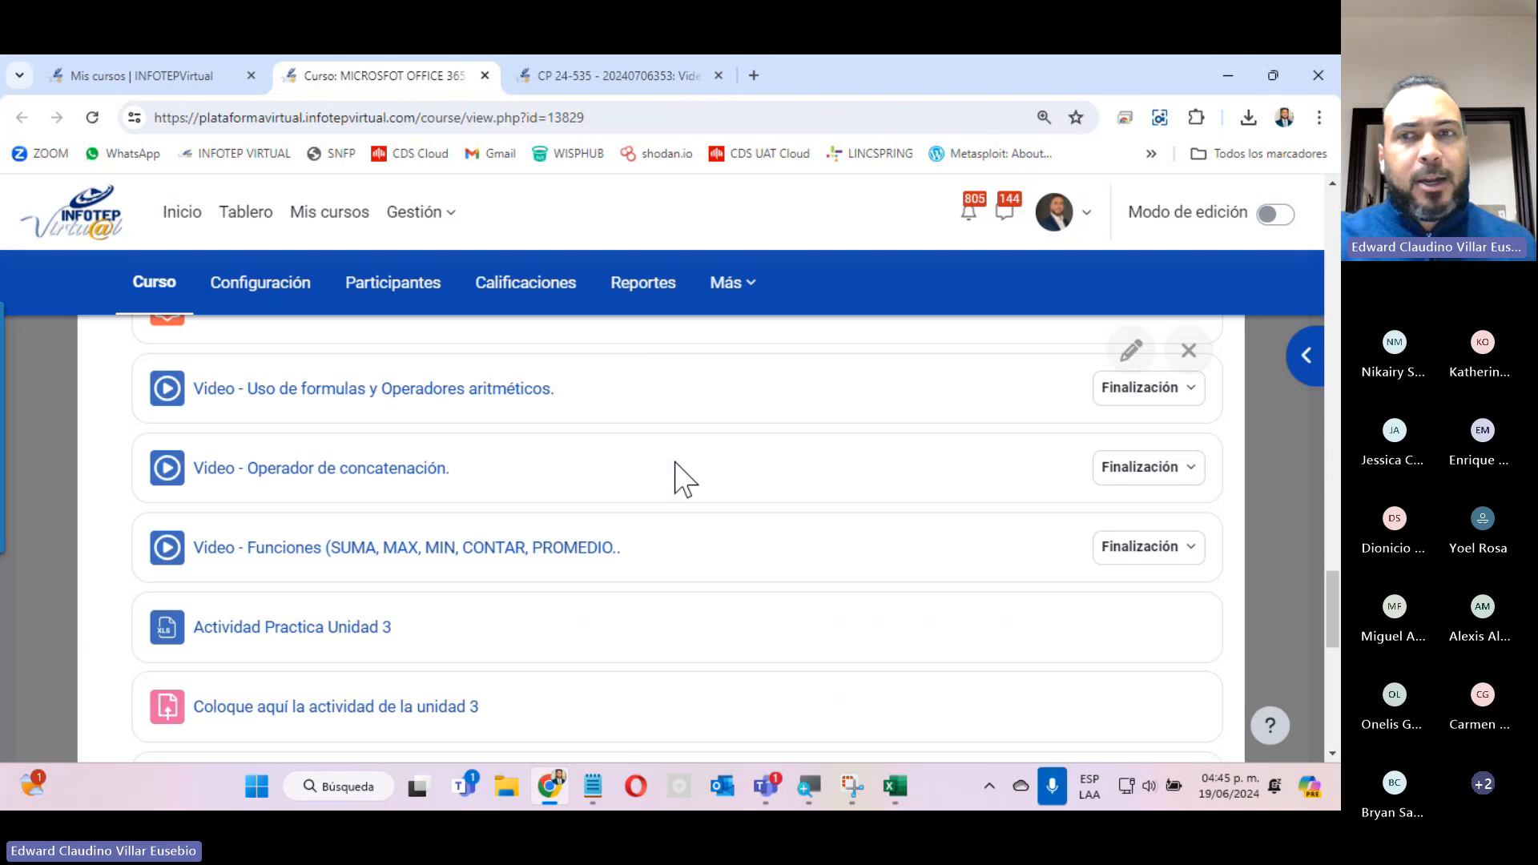
{"action": "scroll", "coordinate": [1278, 482], "scroll_direction": "down", "scroll_amount": 10}
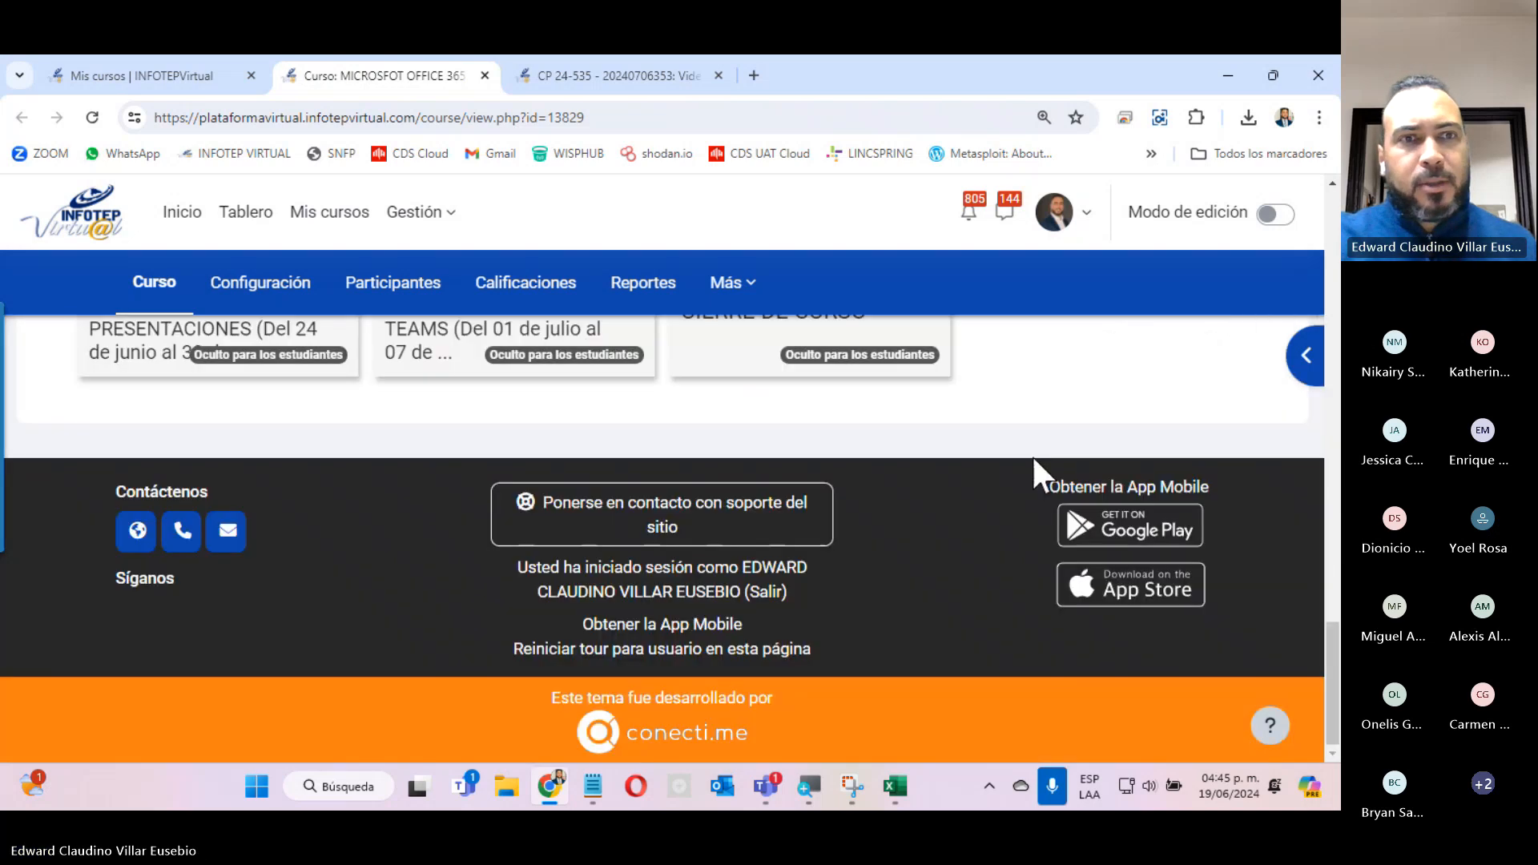
{"action": "scroll", "coordinate": [1031, 454], "scroll_direction": "up", "scroll_amount": 5}
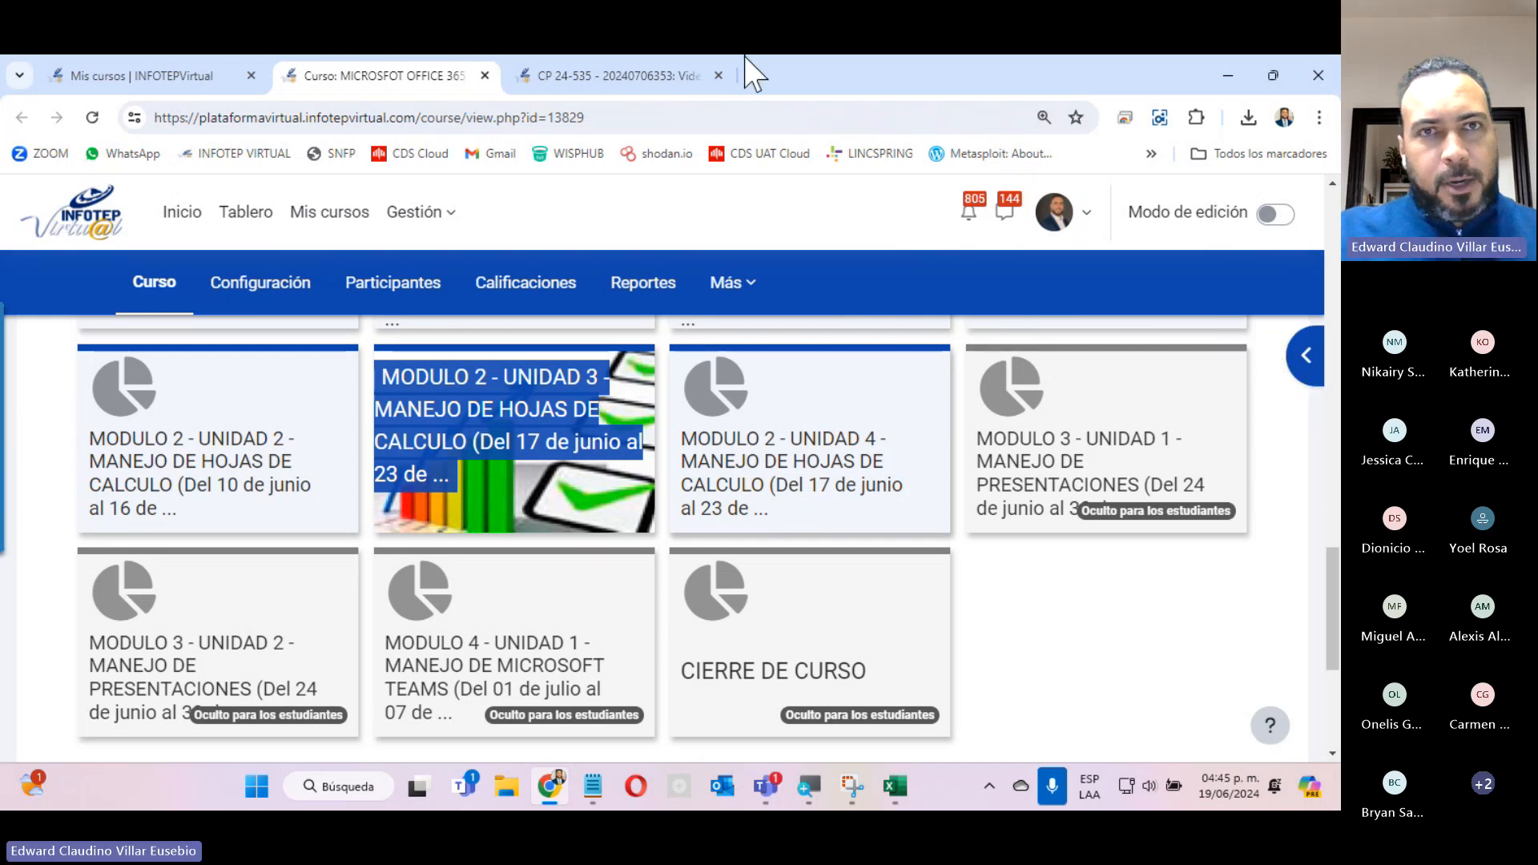
{"action": "left_click", "coordinate": [615, 63]}
{"action": "left_click", "coordinate": [718, 75]}
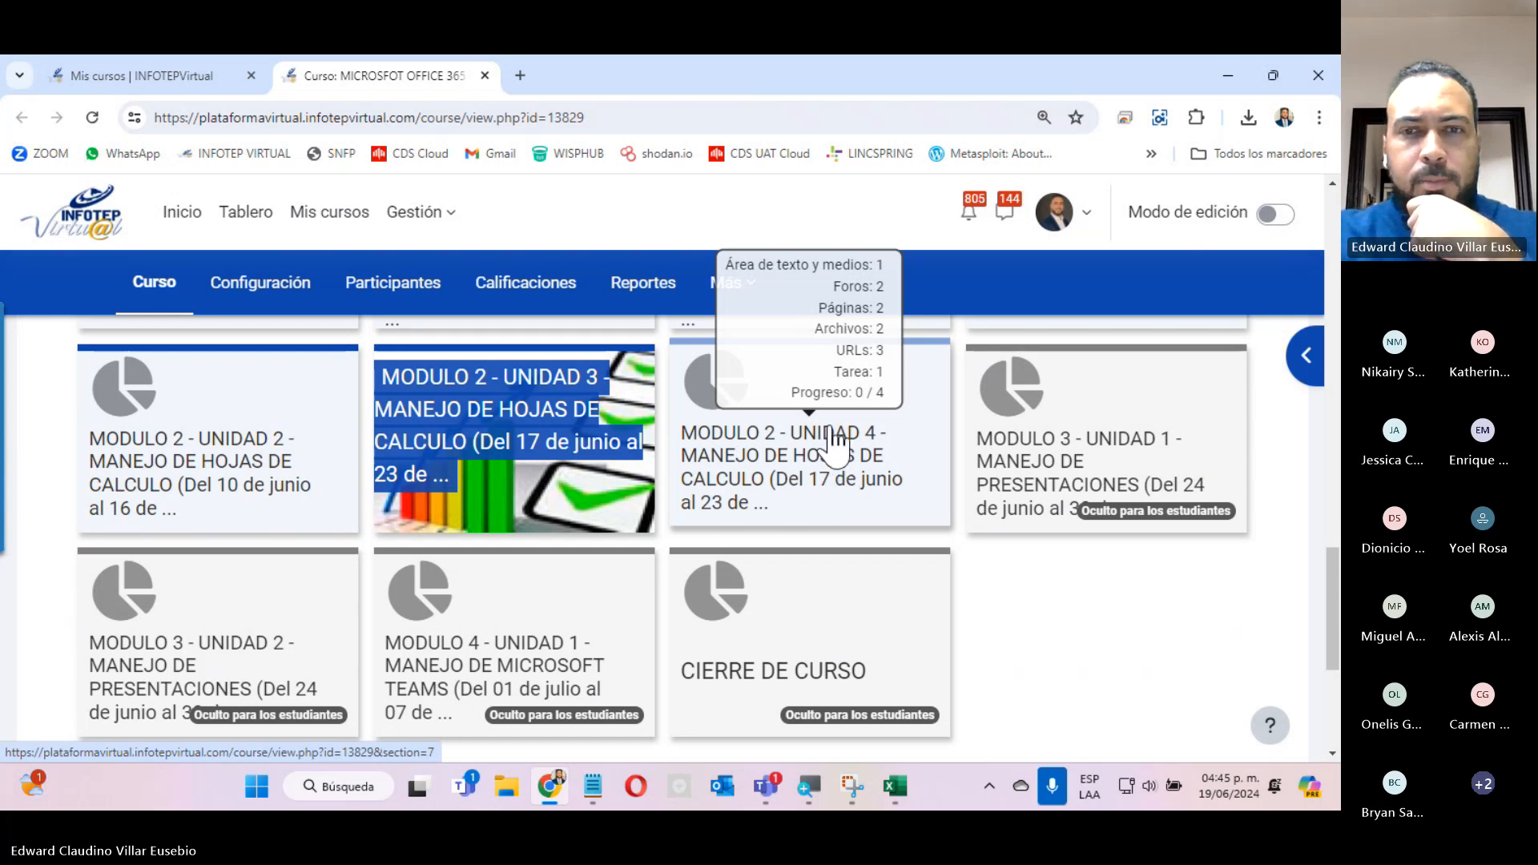
Open the MODULO 2 - UNIDAD 4 section in a new browser tab and check whether it loads.
{"action": "right_click", "coordinate": [786, 455]}
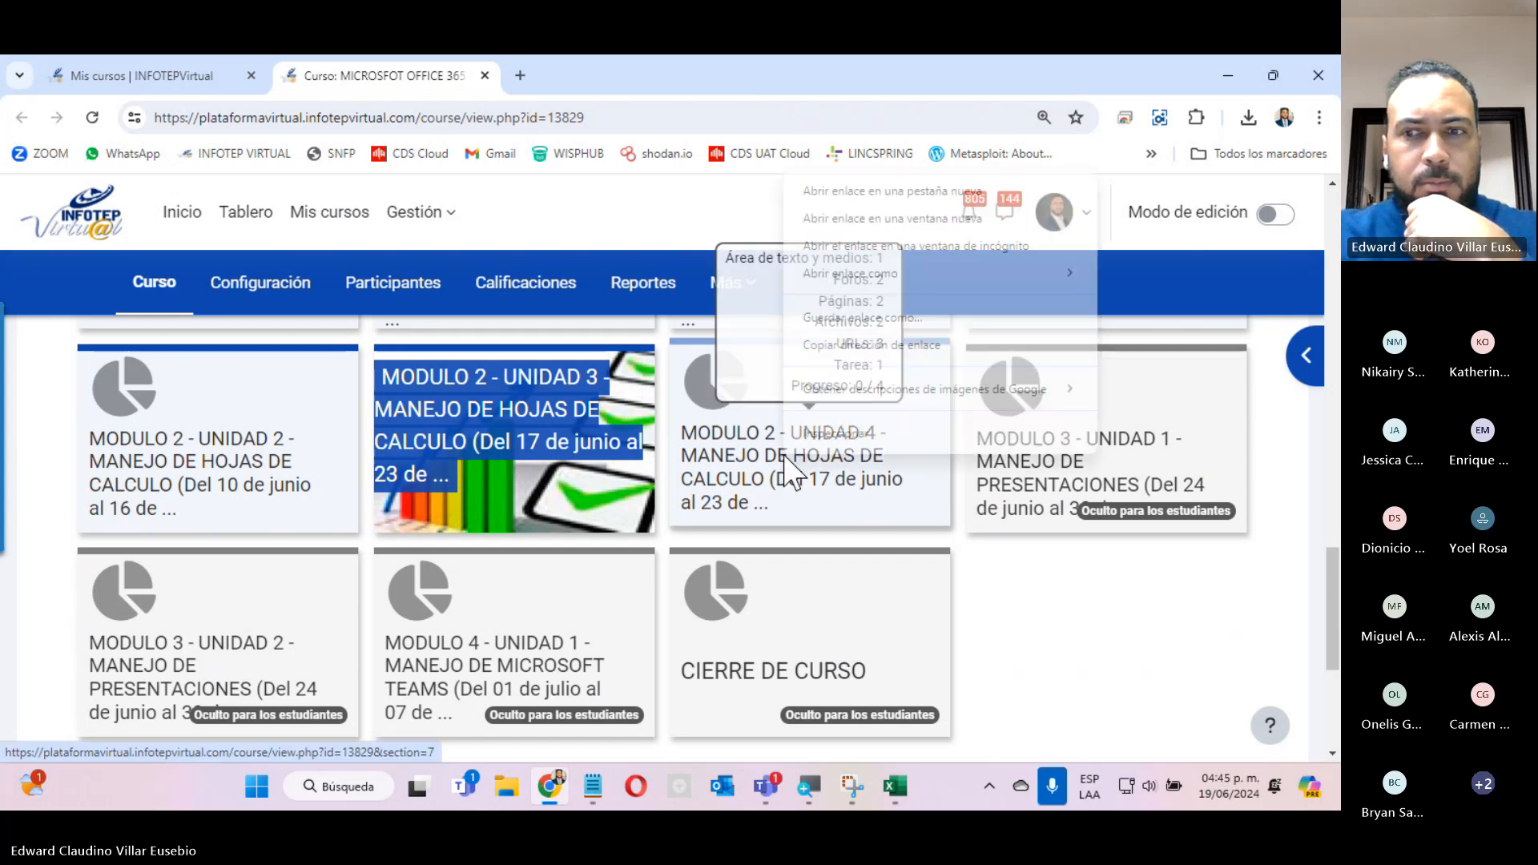
{"action": "left_click", "coordinate": [837, 192]}
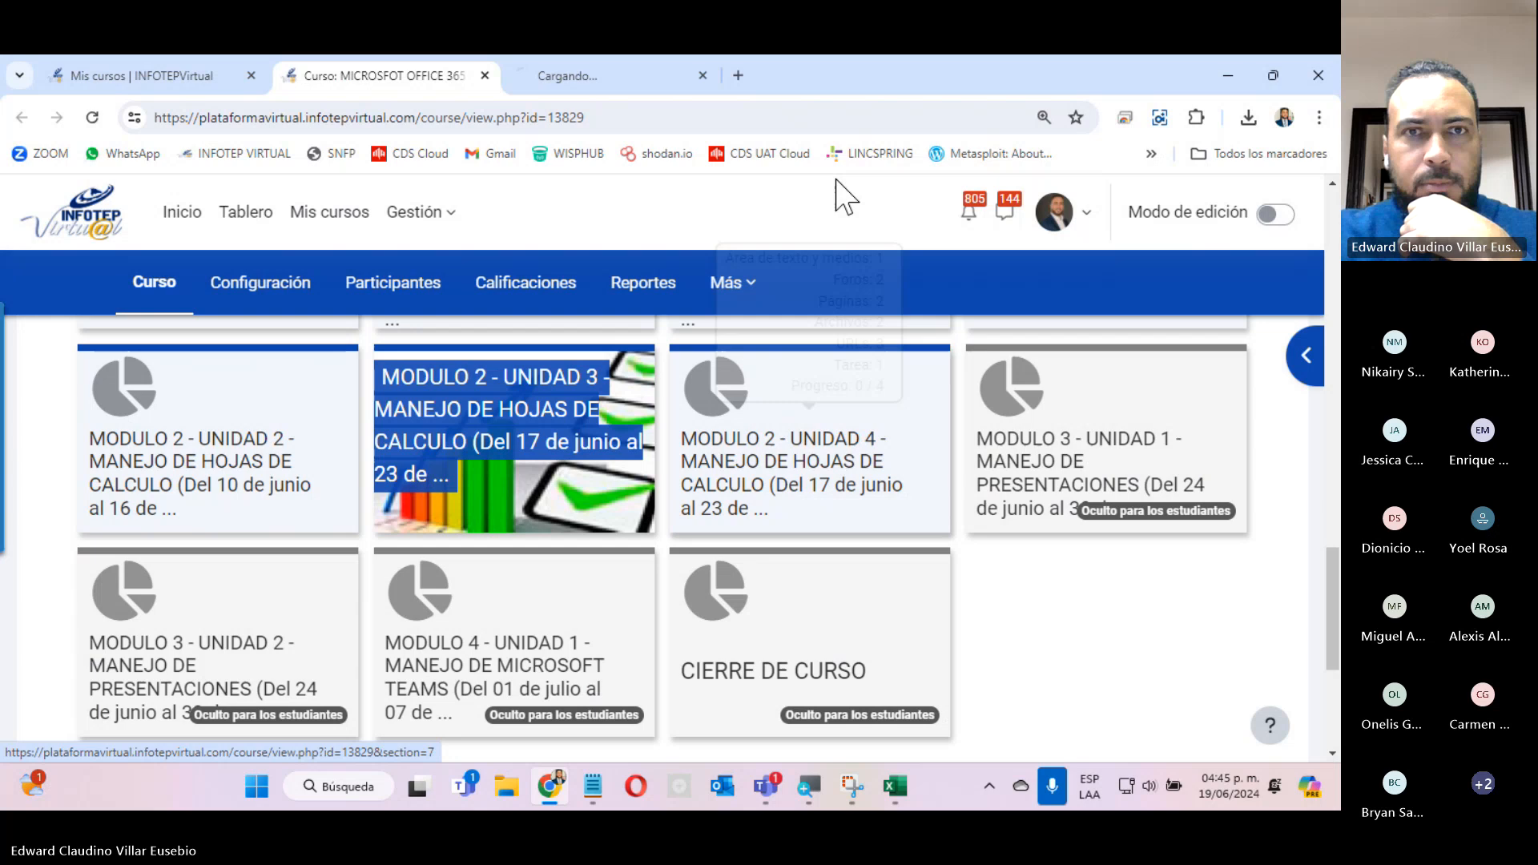
{"action": "left_click", "coordinate": [597, 80]}
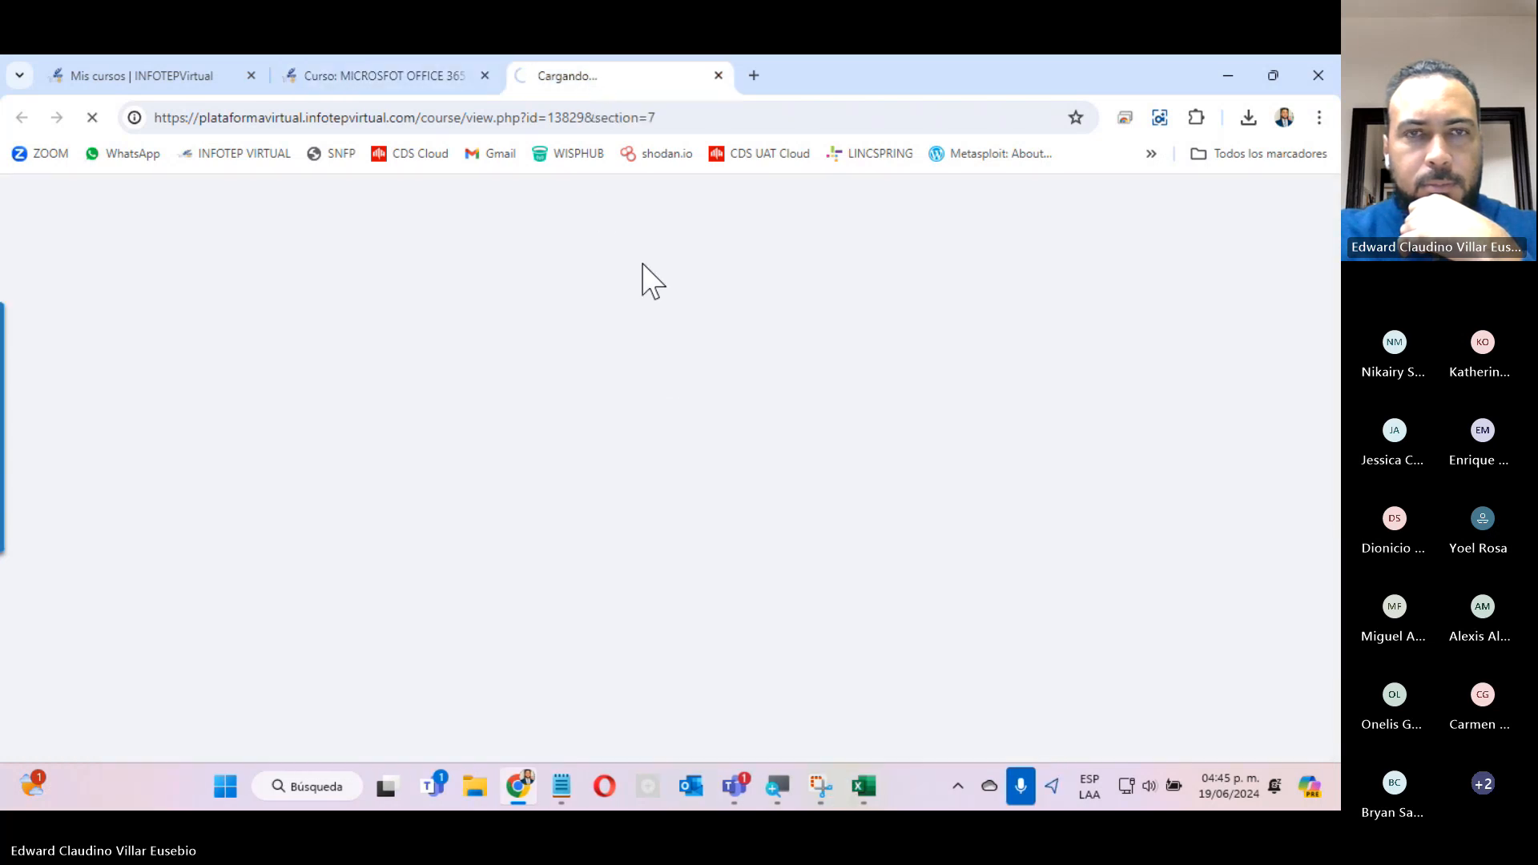
{"action": "left_click", "coordinate": [421, 80]}
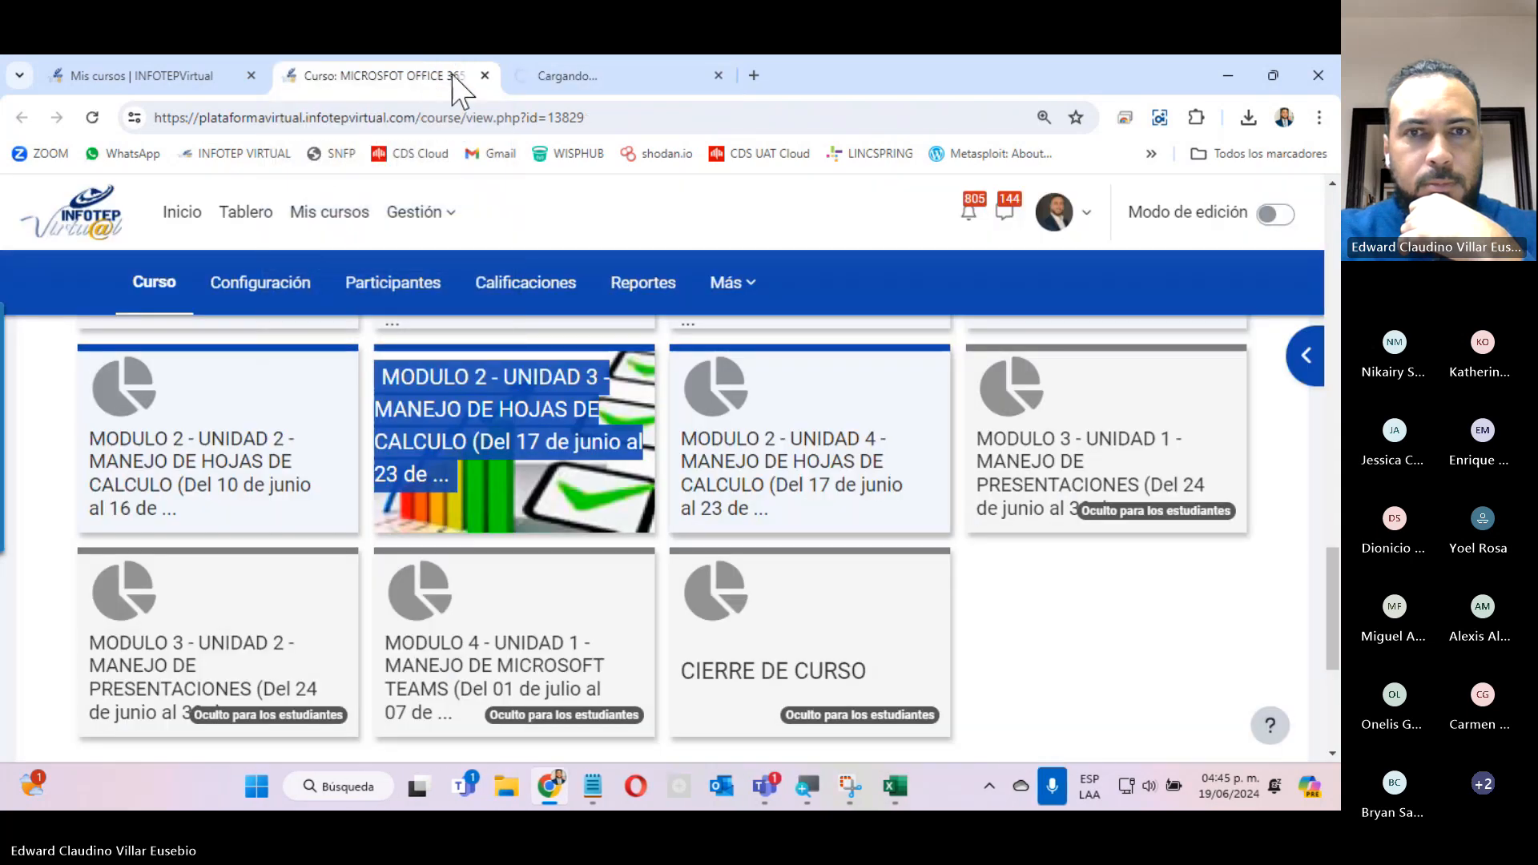
{"action": "left_click", "coordinate": [575, 80]}
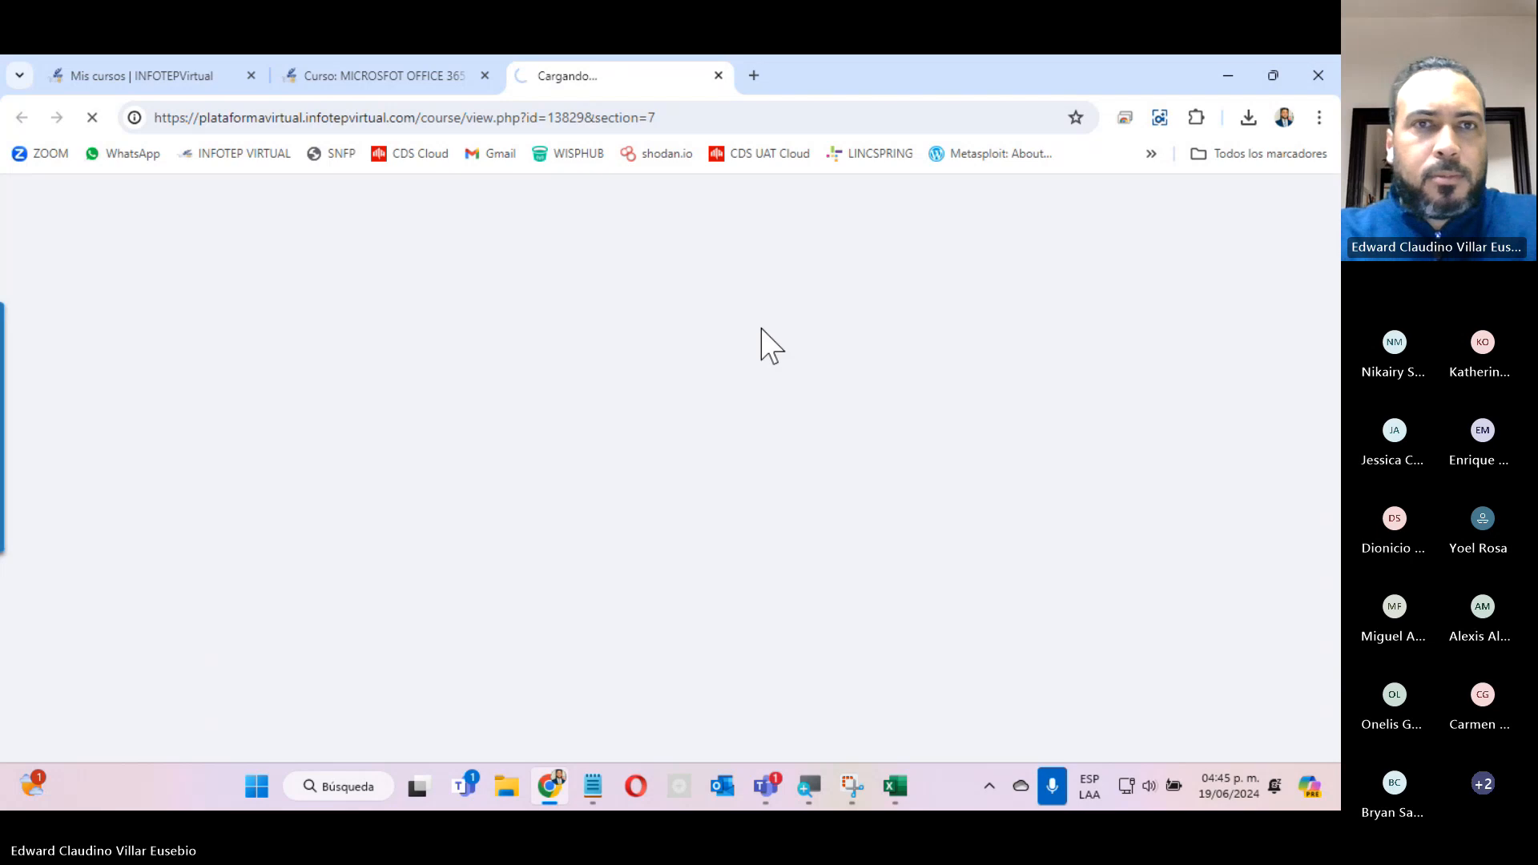
{"action": "left_click", "coordinate": [417, 80]}
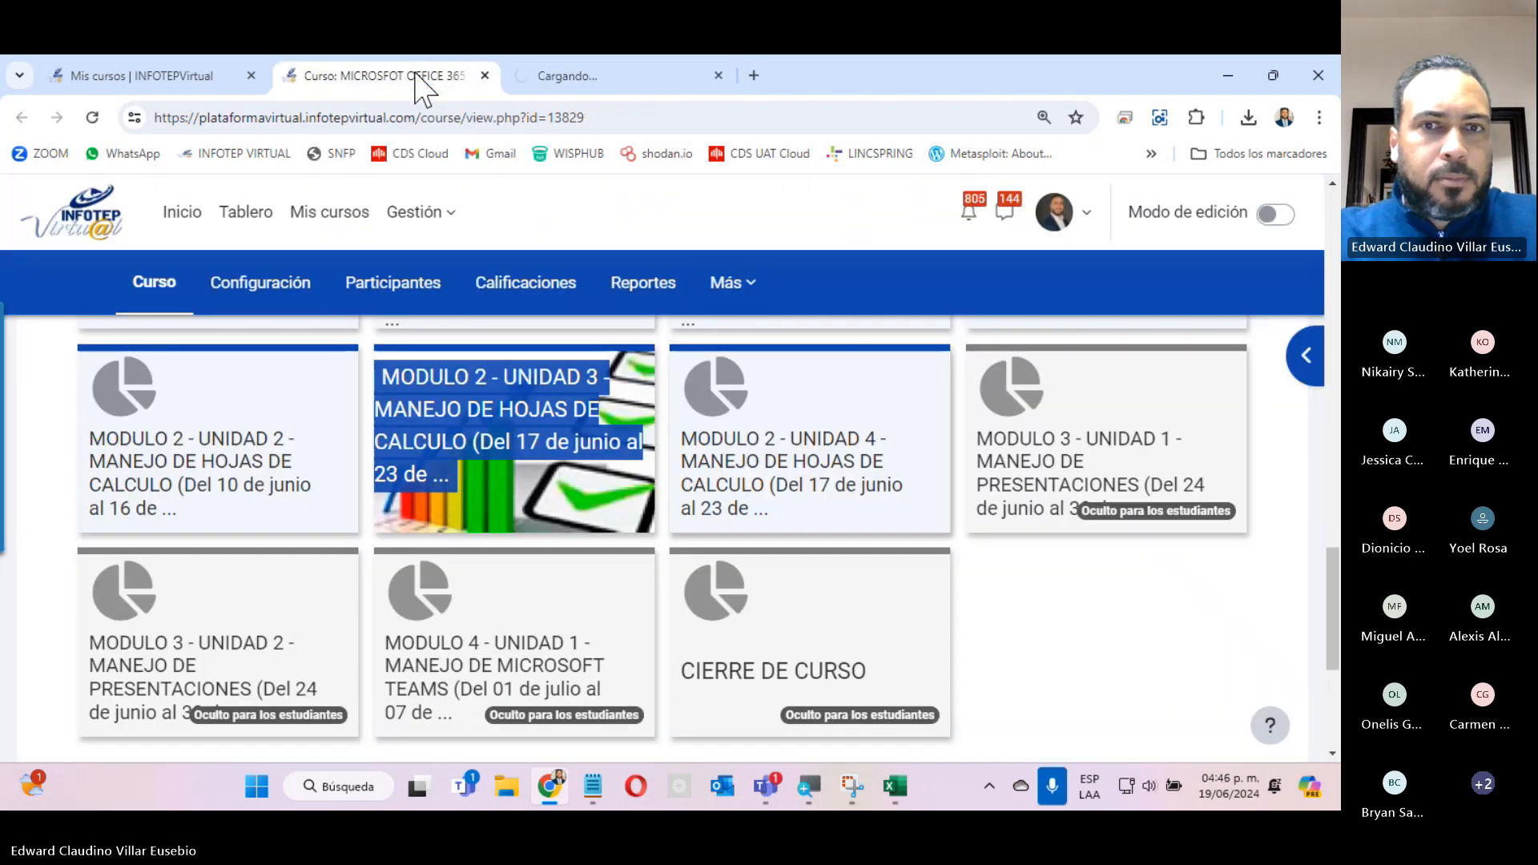
Reduce the course page's zoom and expand the MODULO 2 - UNIDAD 4 section to show its resources.
{"action": "mouse_move", "coordinate": [873, 488]}
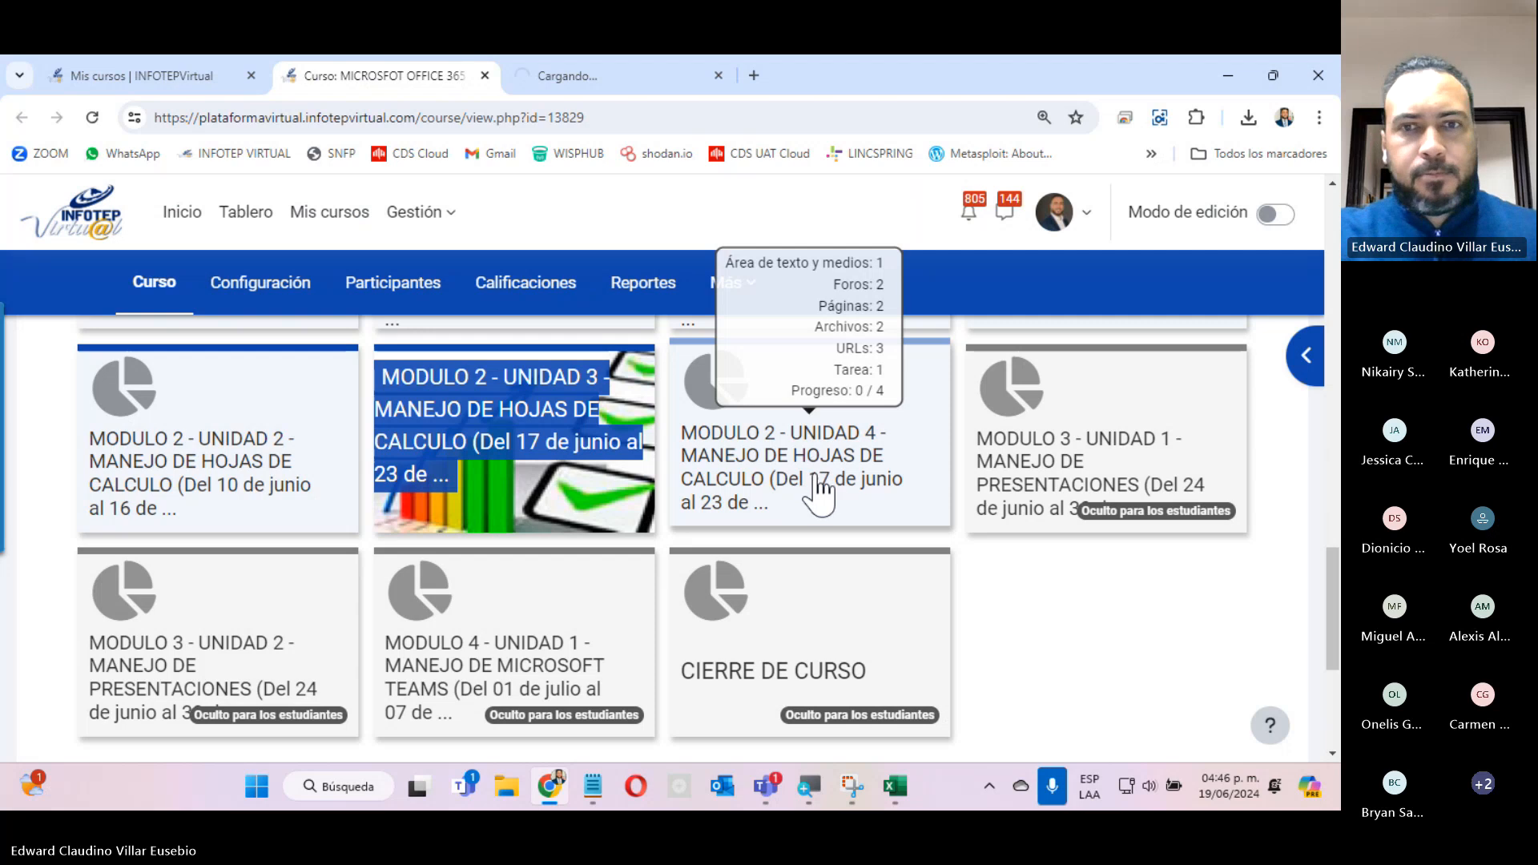
{"action": "key", "text": "ctrl+minus"}
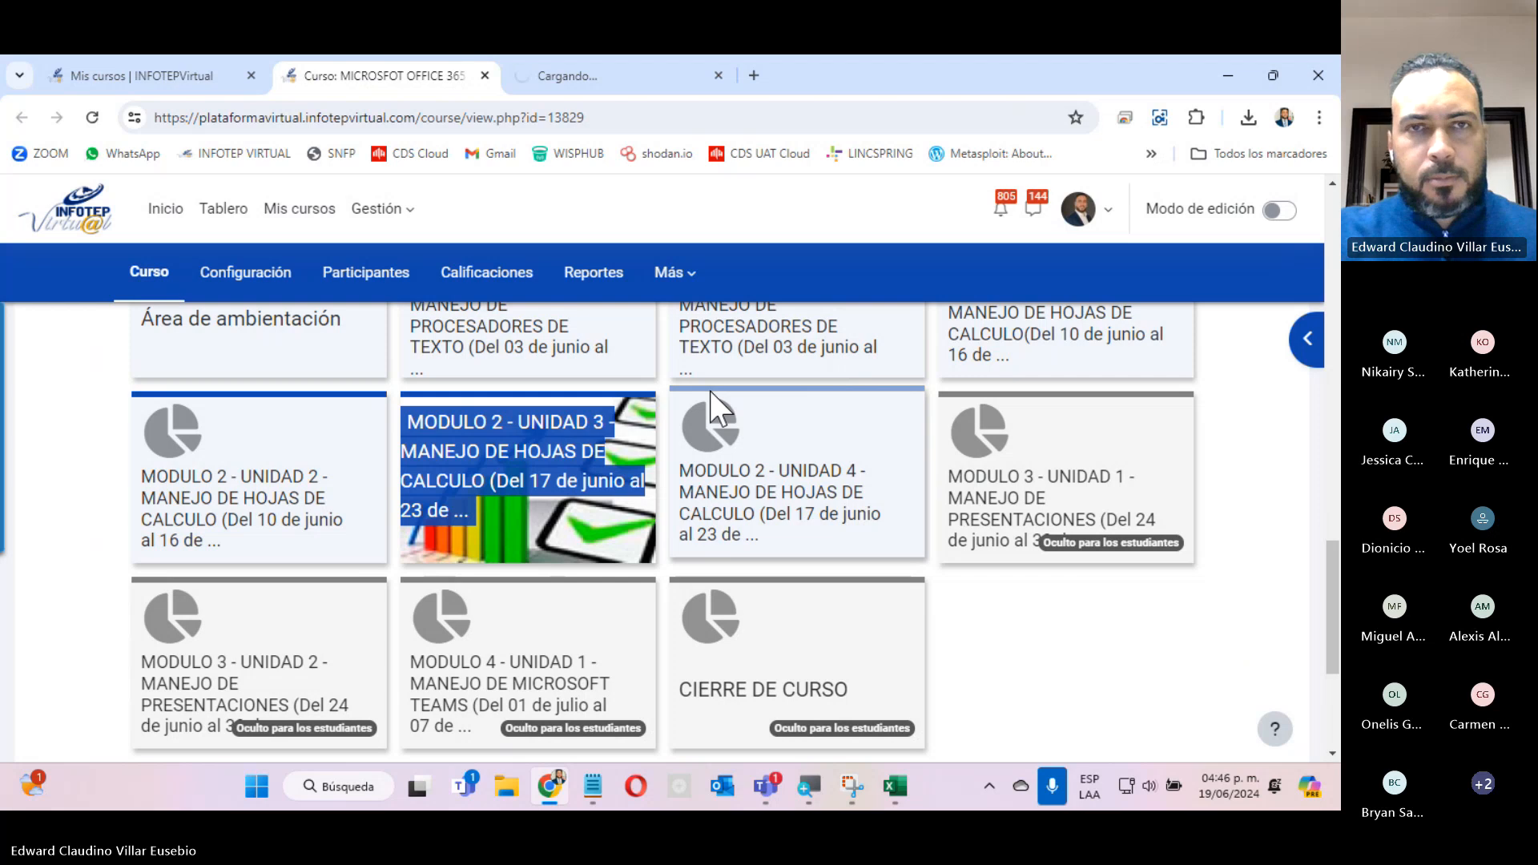
{"action": "left_click", "coordinate": [686, 412]}
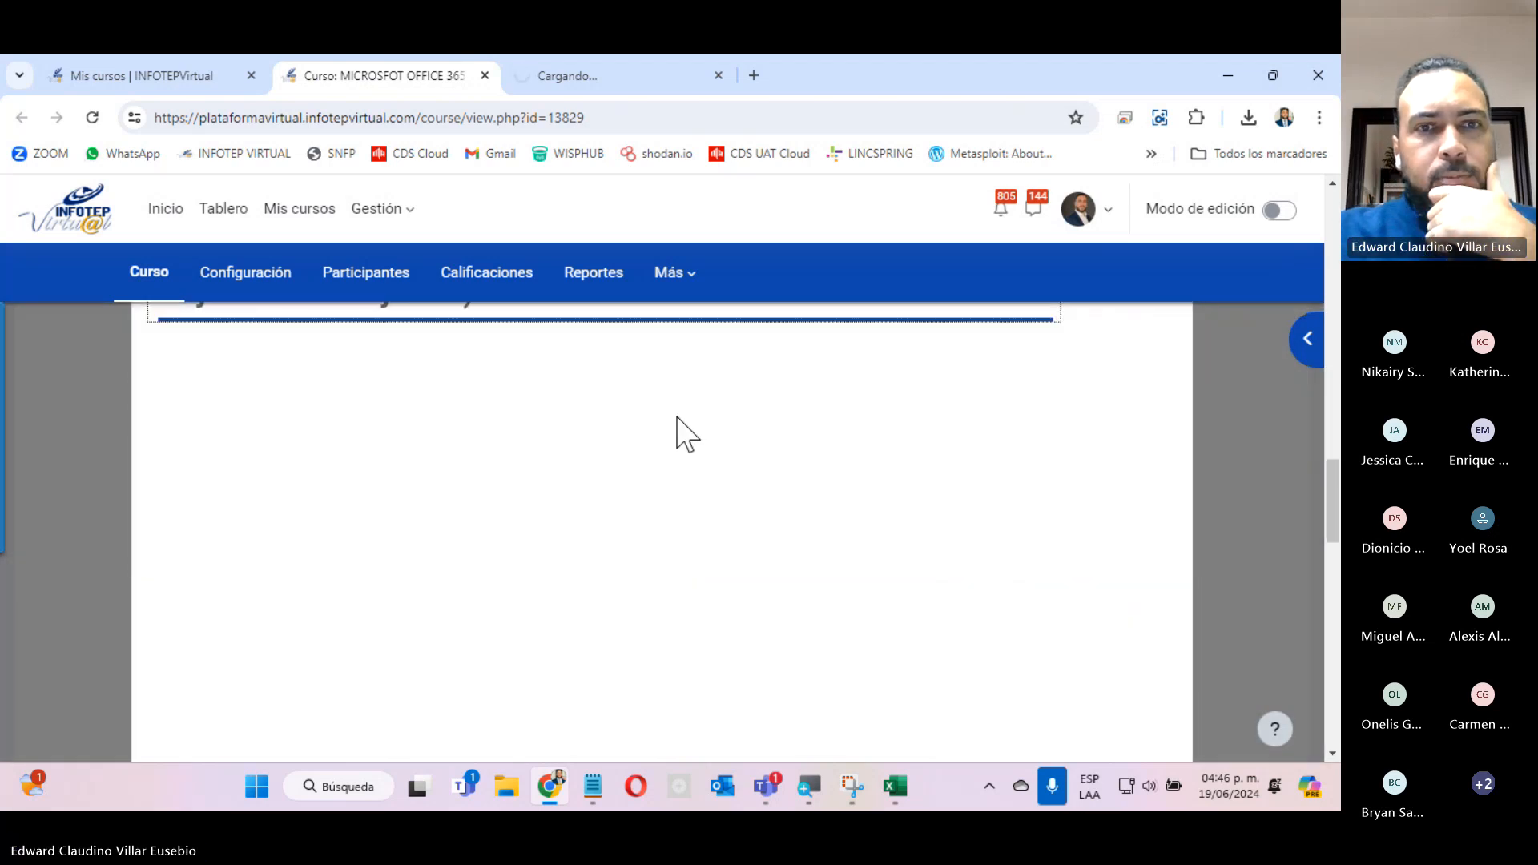
{"action": "scroll", "coordinate": [676, 413], "scroll_direction": "down", "scroll_amount": 6}
{"action": "scroll", "coordinate": [676, 401], "scroll_direction": "up", "scroll_amount": 3}
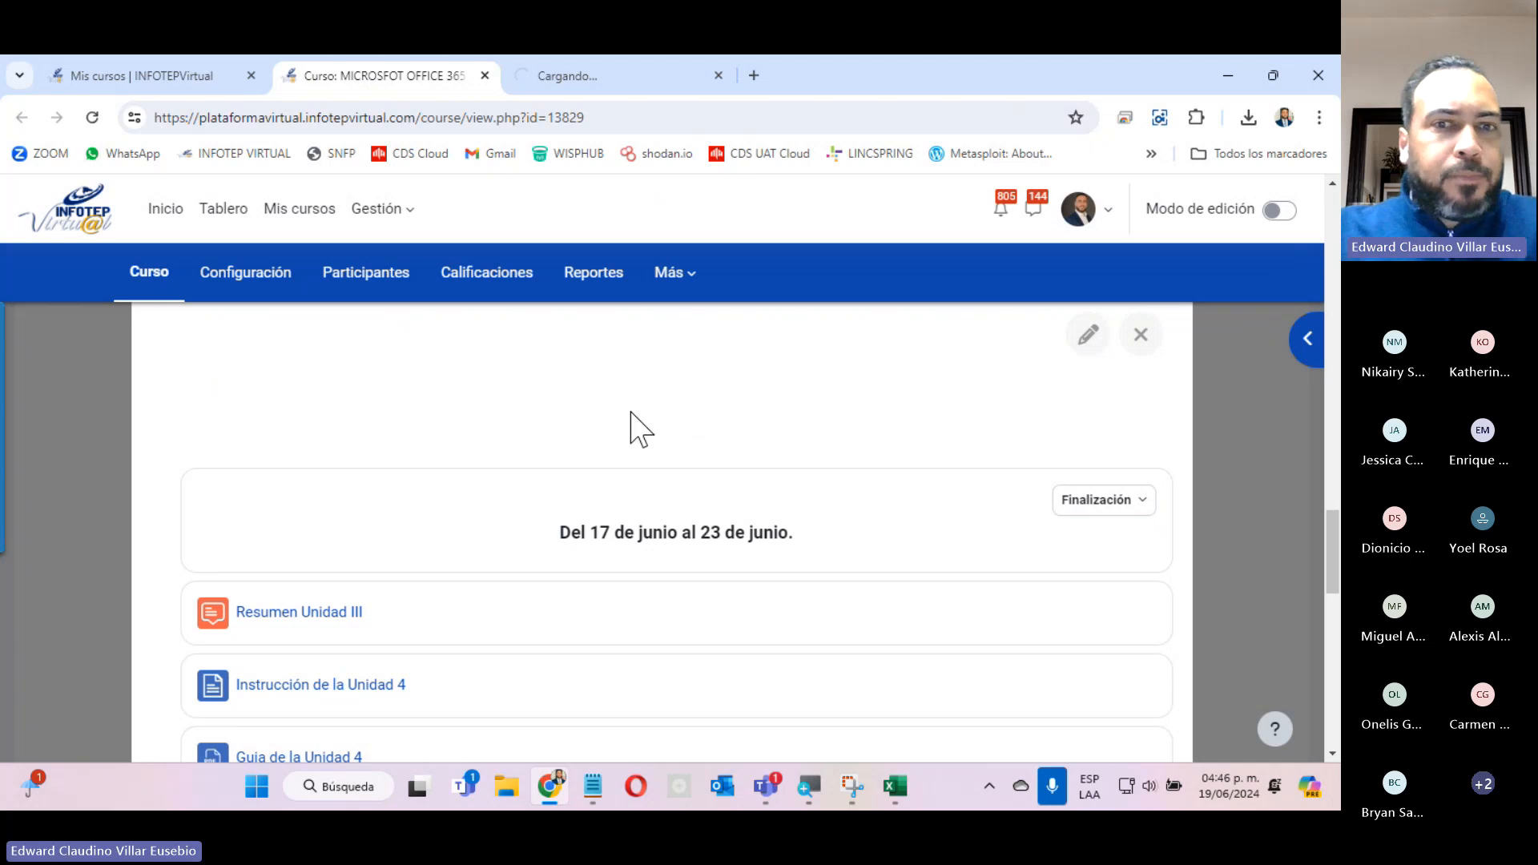
Open Resumen Unidad III, Instrucción de la Unidad 4, Guia de la Unidad 4 and Como utilizar los filtros in separate new tabs.
{"action": "right_click", "coordinate": [303, 615]}
{"action": "left_click", "coordinate": [449, 345]}
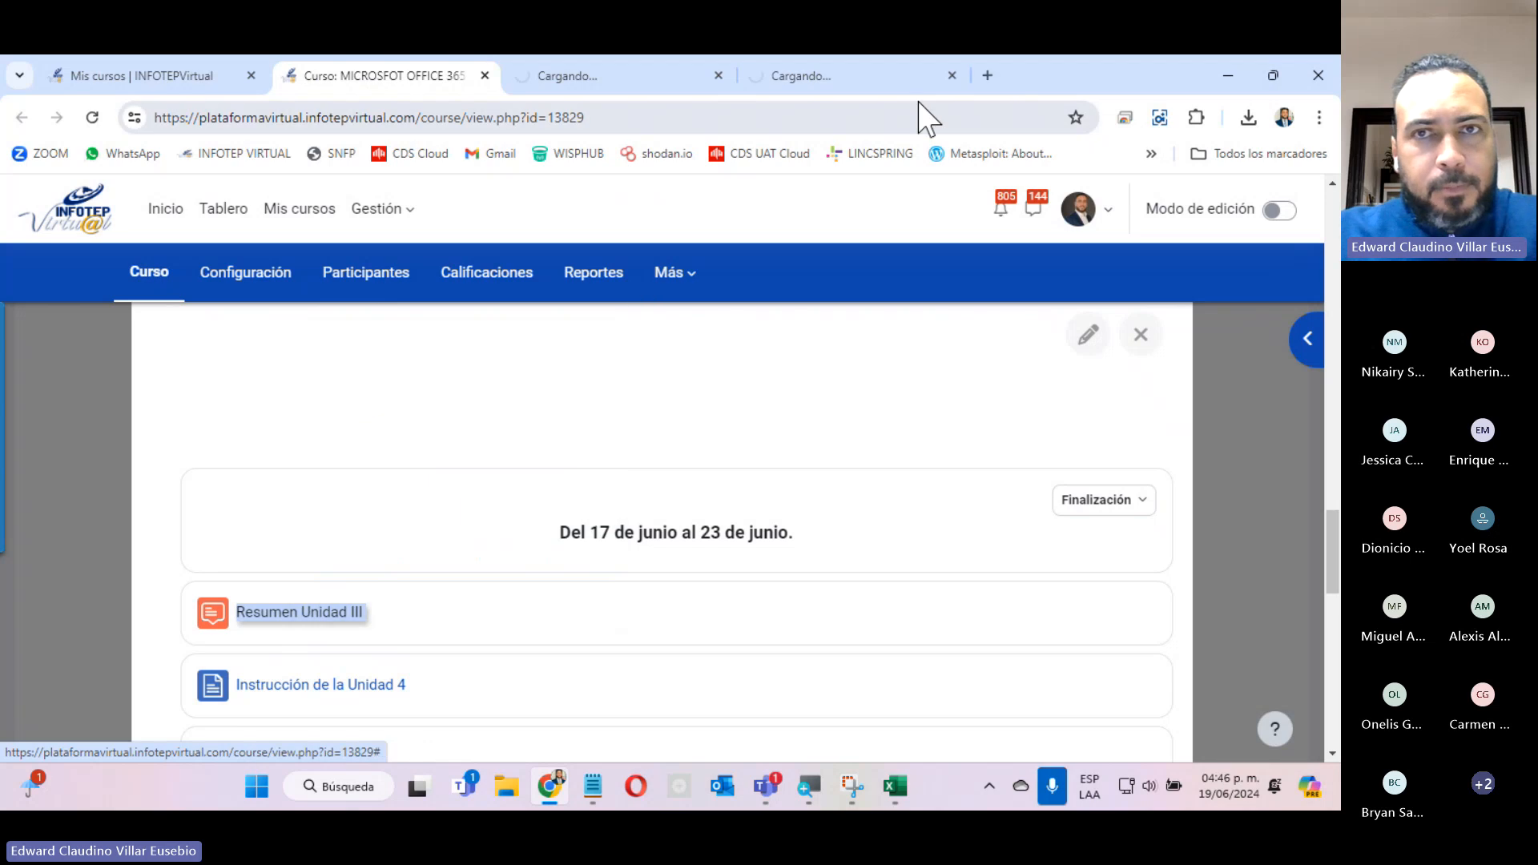
{"action": "scroll", "coordinate": [549, 481], "scroll_direction": "down", "scroll_amount": 4}
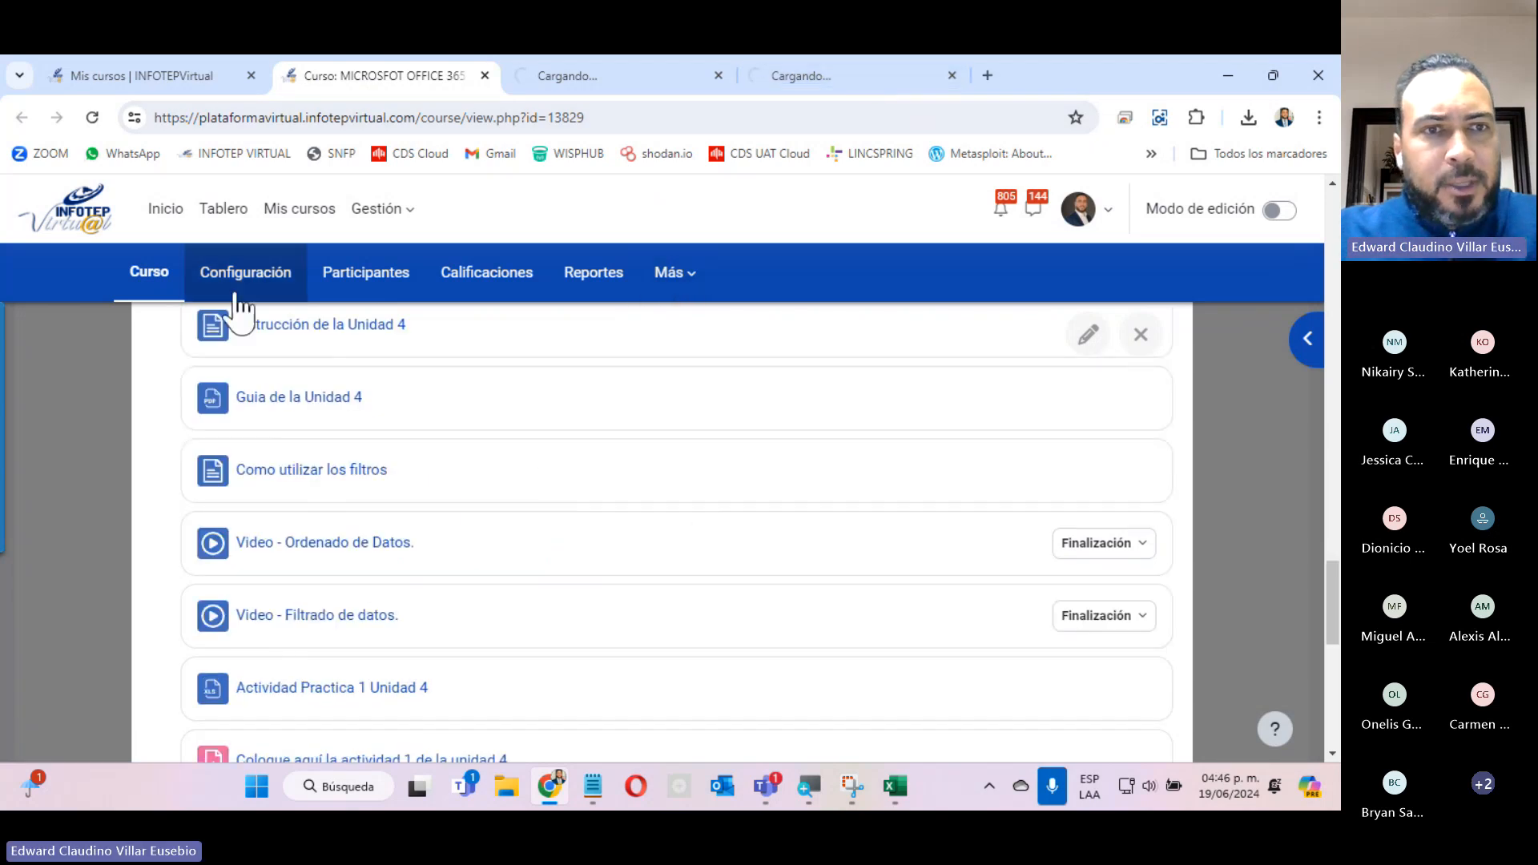
{"action": "right_click", "coordinate": [292, 330]}
{"action": "left_click", "coordinate": [377, 343]}
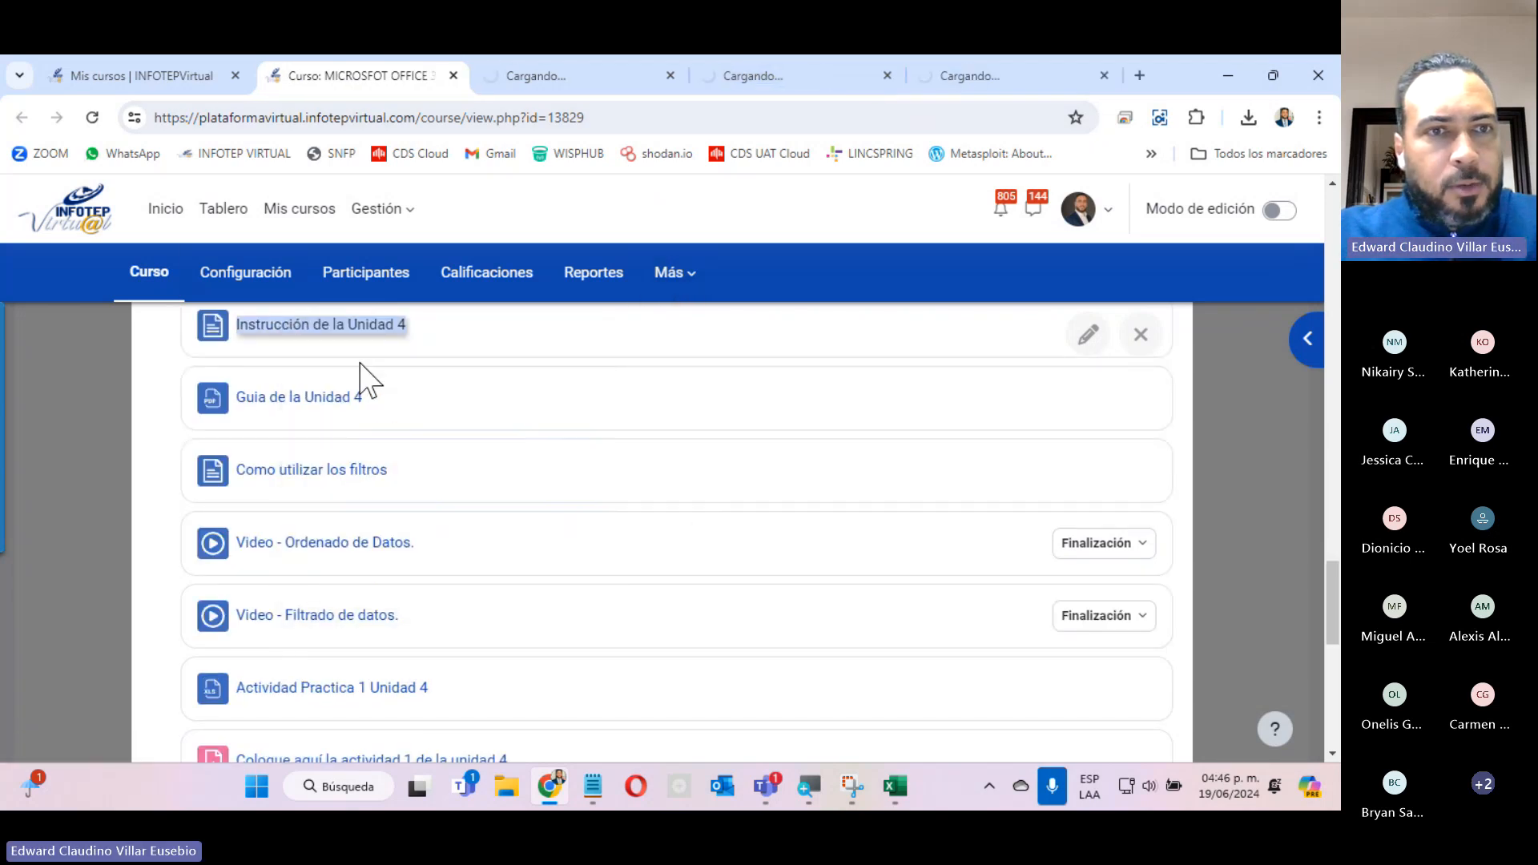
{"action": "right_click", "coordinate": [308, 410]}
{"action": "left_click", "coordinate": [412, 425]}
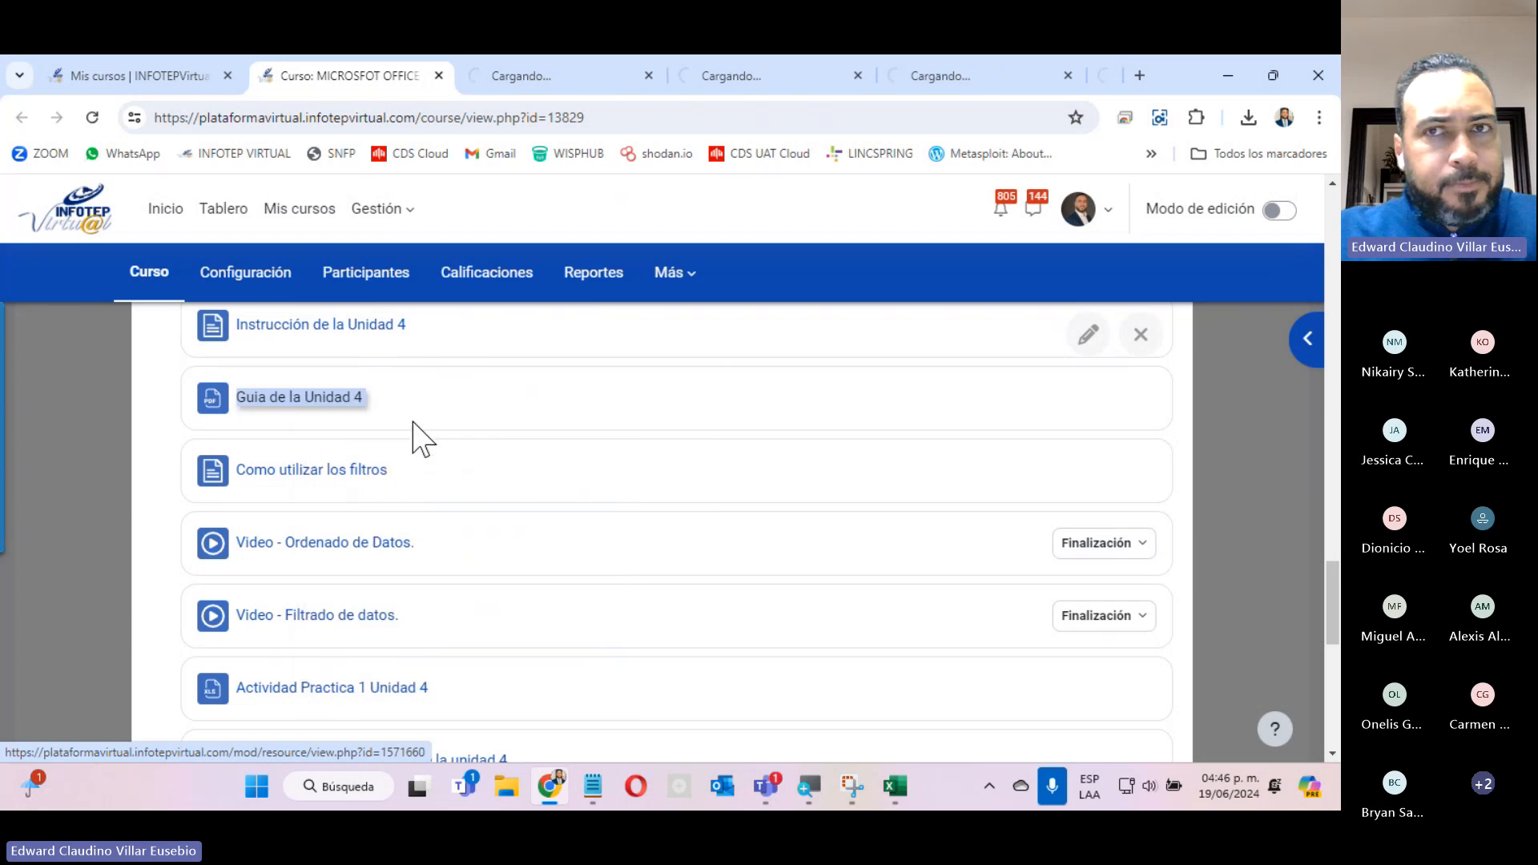
{"action": "right_click", "coordinate": [349, 468]}
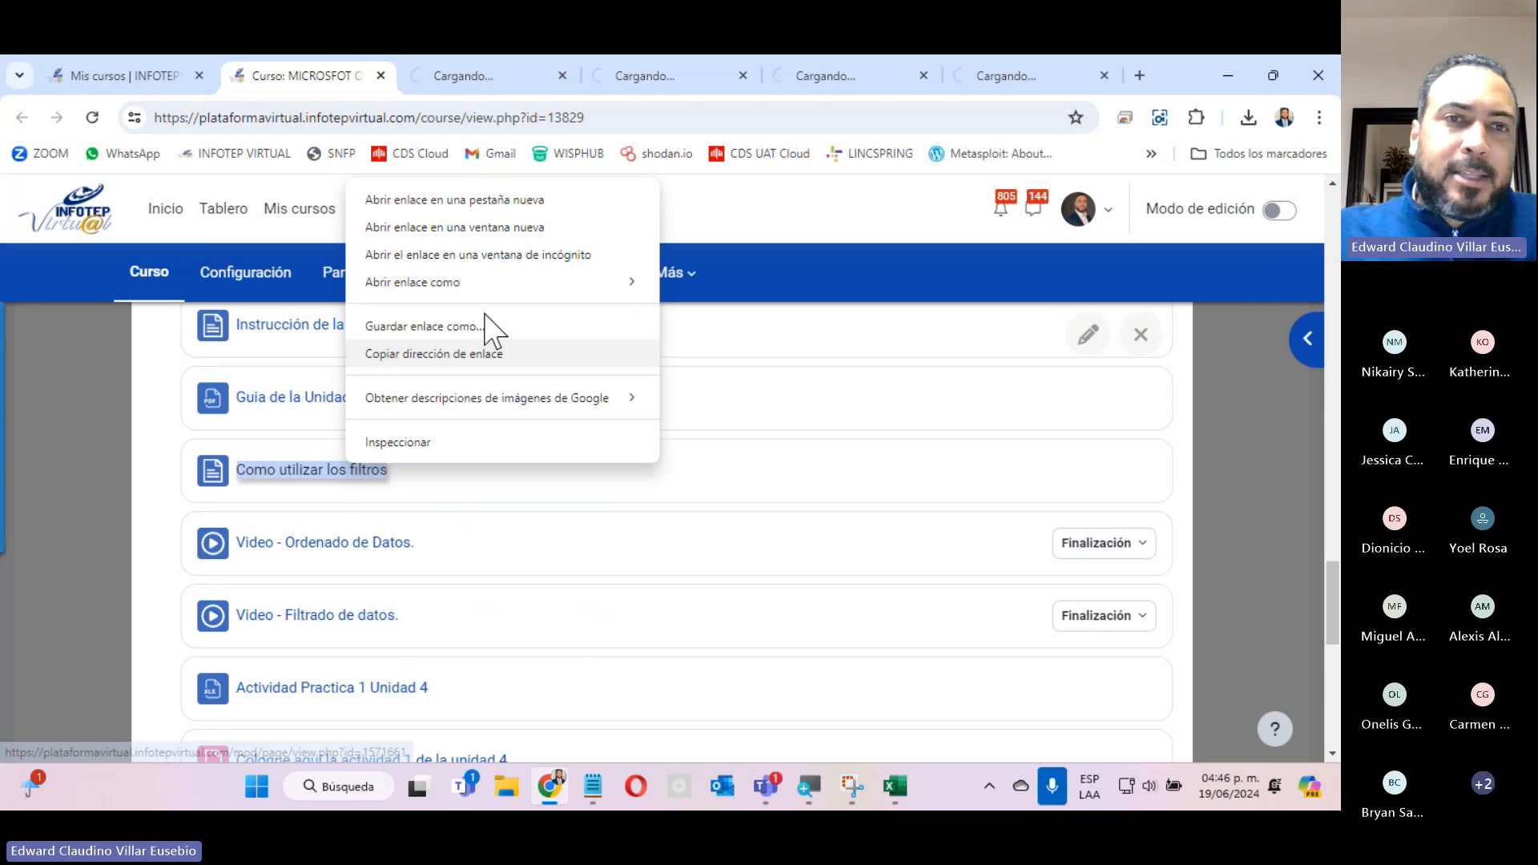
{"action": "left_click", "coordinate": [515, 199]}
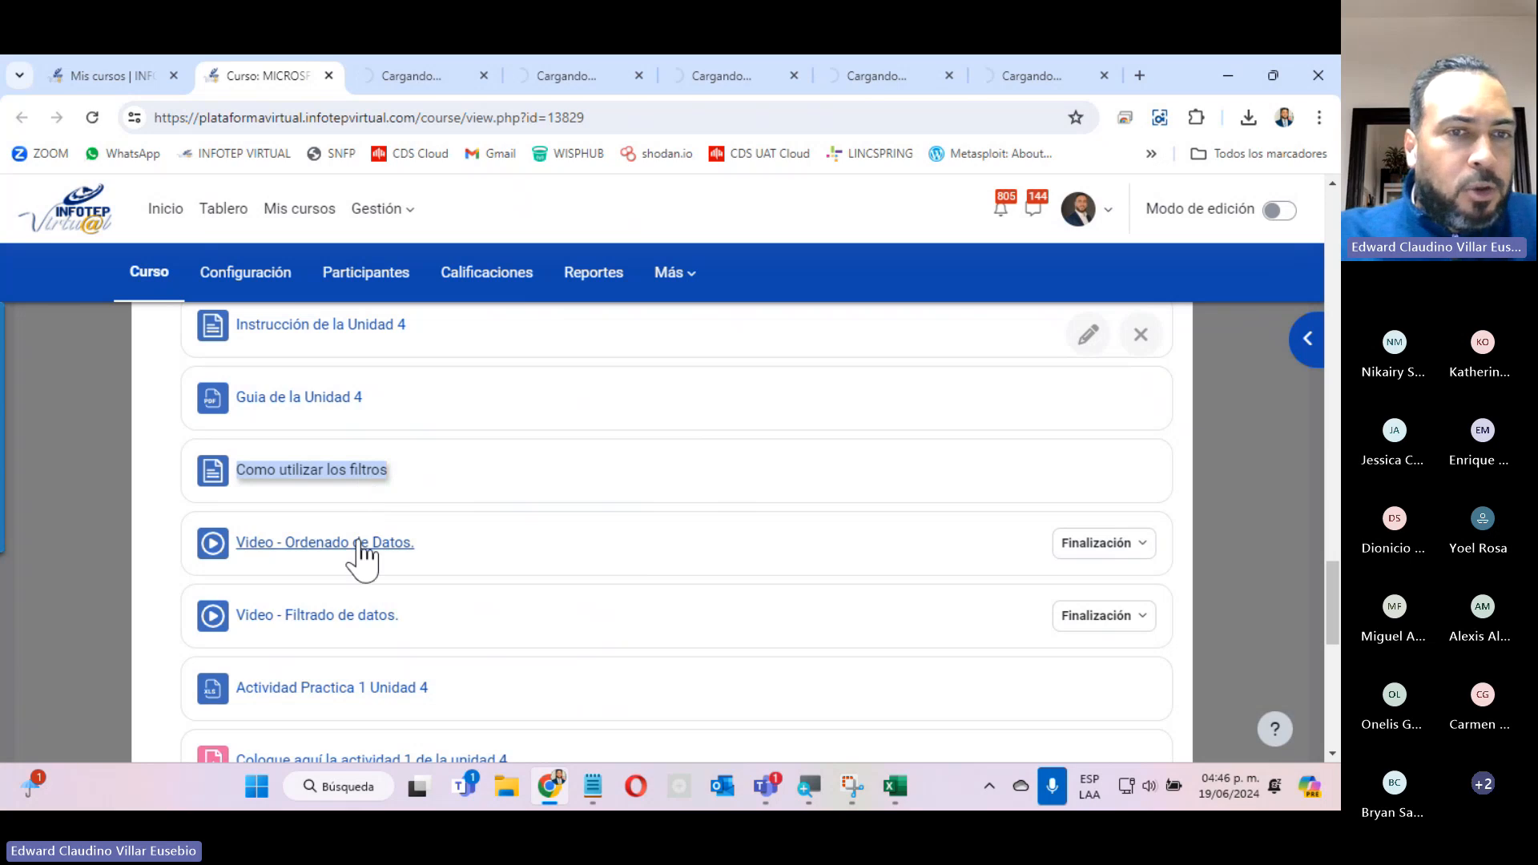
Request the Actividad Practica 1 Unidad 4 file from the course page and check the recent downloads history for it.
{"action": "left_click", "coordinate": [328, 688]}
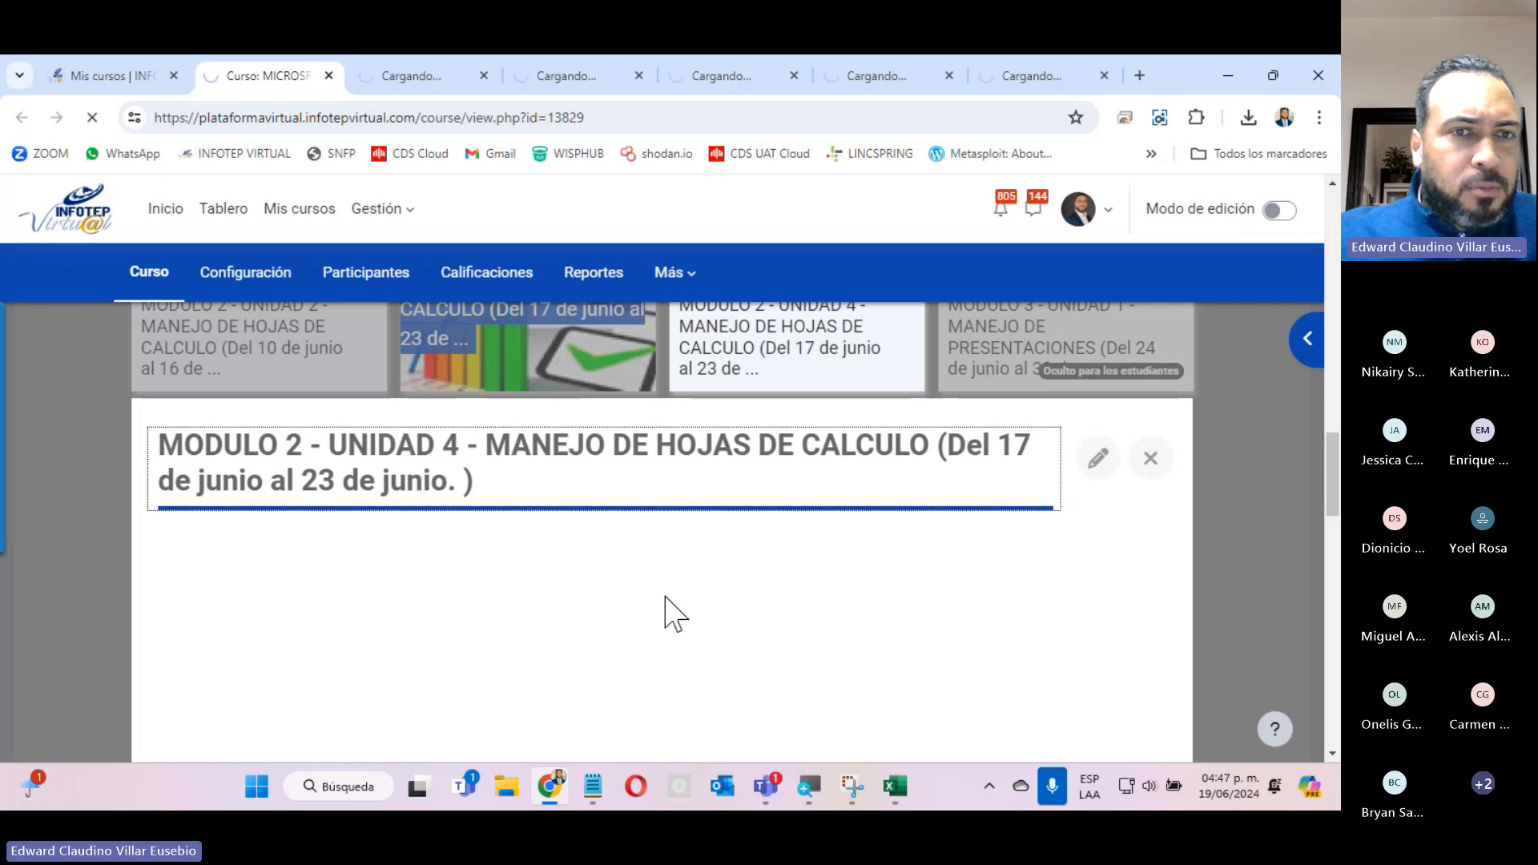
{"action": "scroll", "coordinate": [692, 616], "scroll_direction": "down", "scroll_amount": 12}
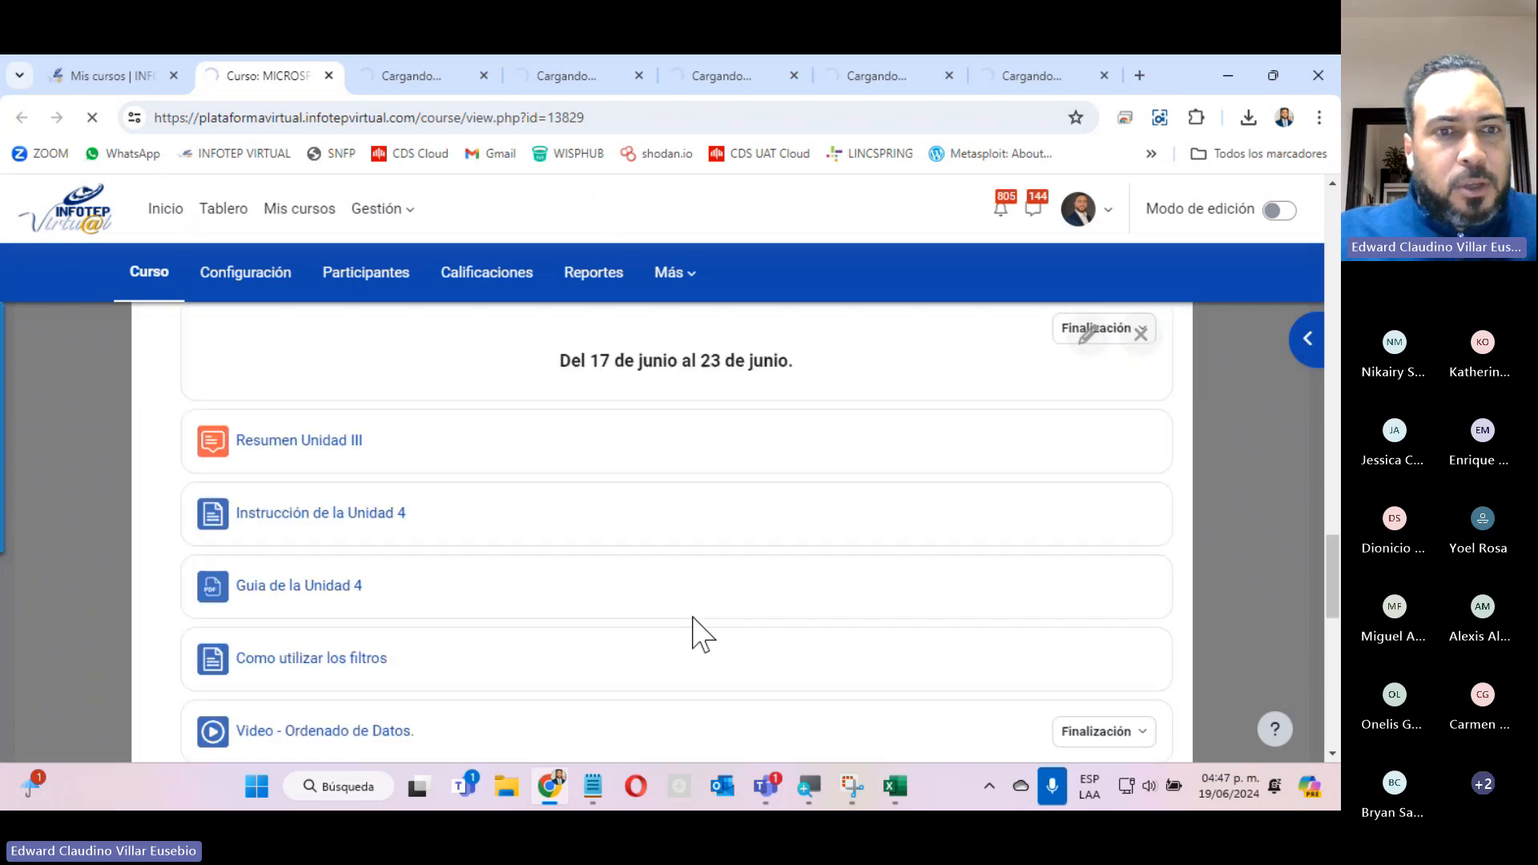
{"action": "scroll", "coordinate": [692, 616], "scroll_direction": "up", "scroll_amount": 3}
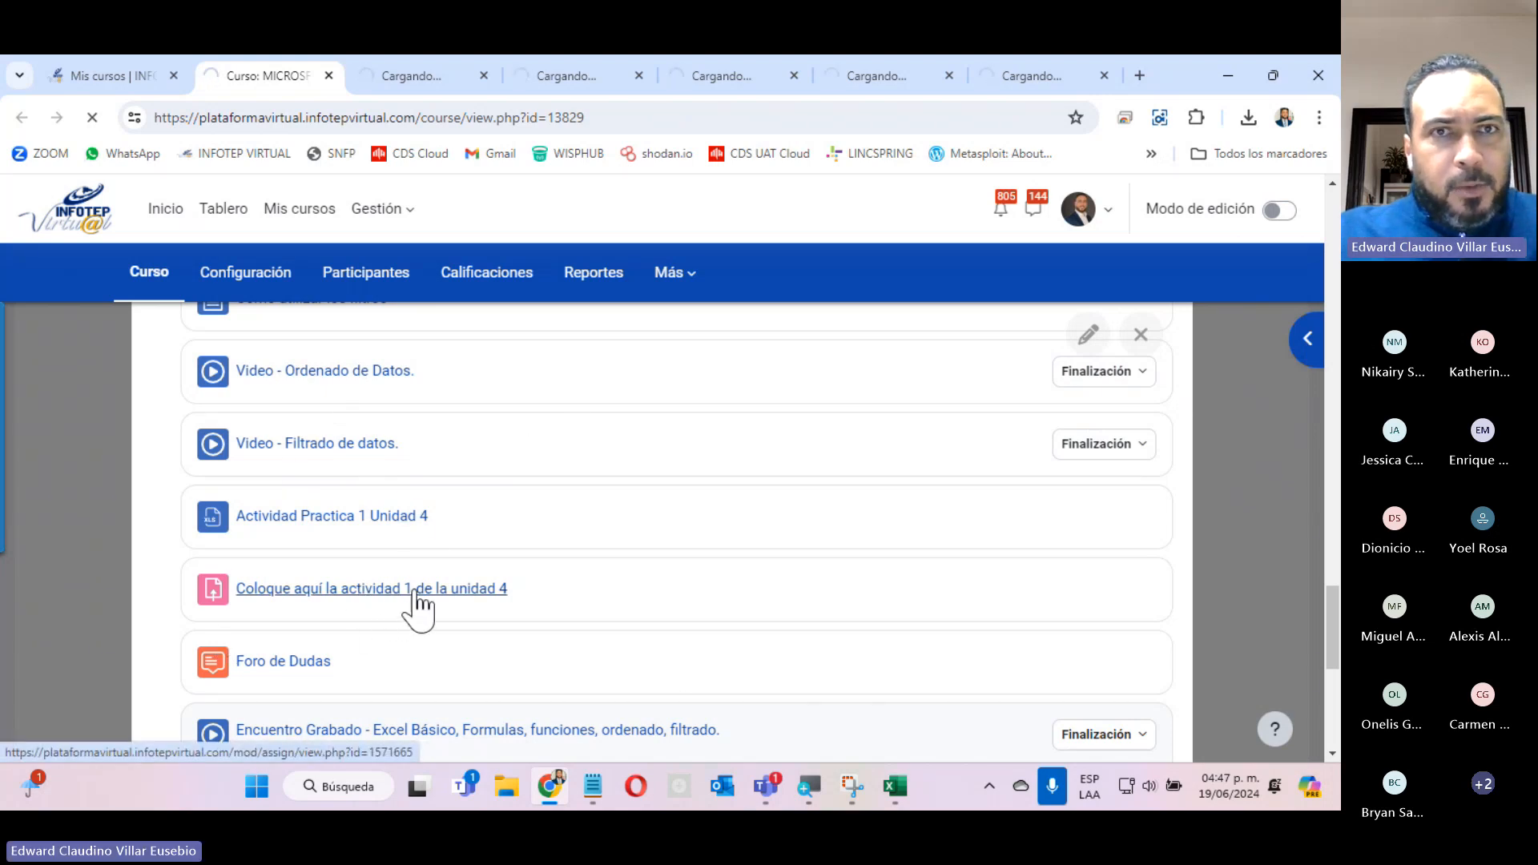
{"action": "left_click", "coordinate": [430, 80]}
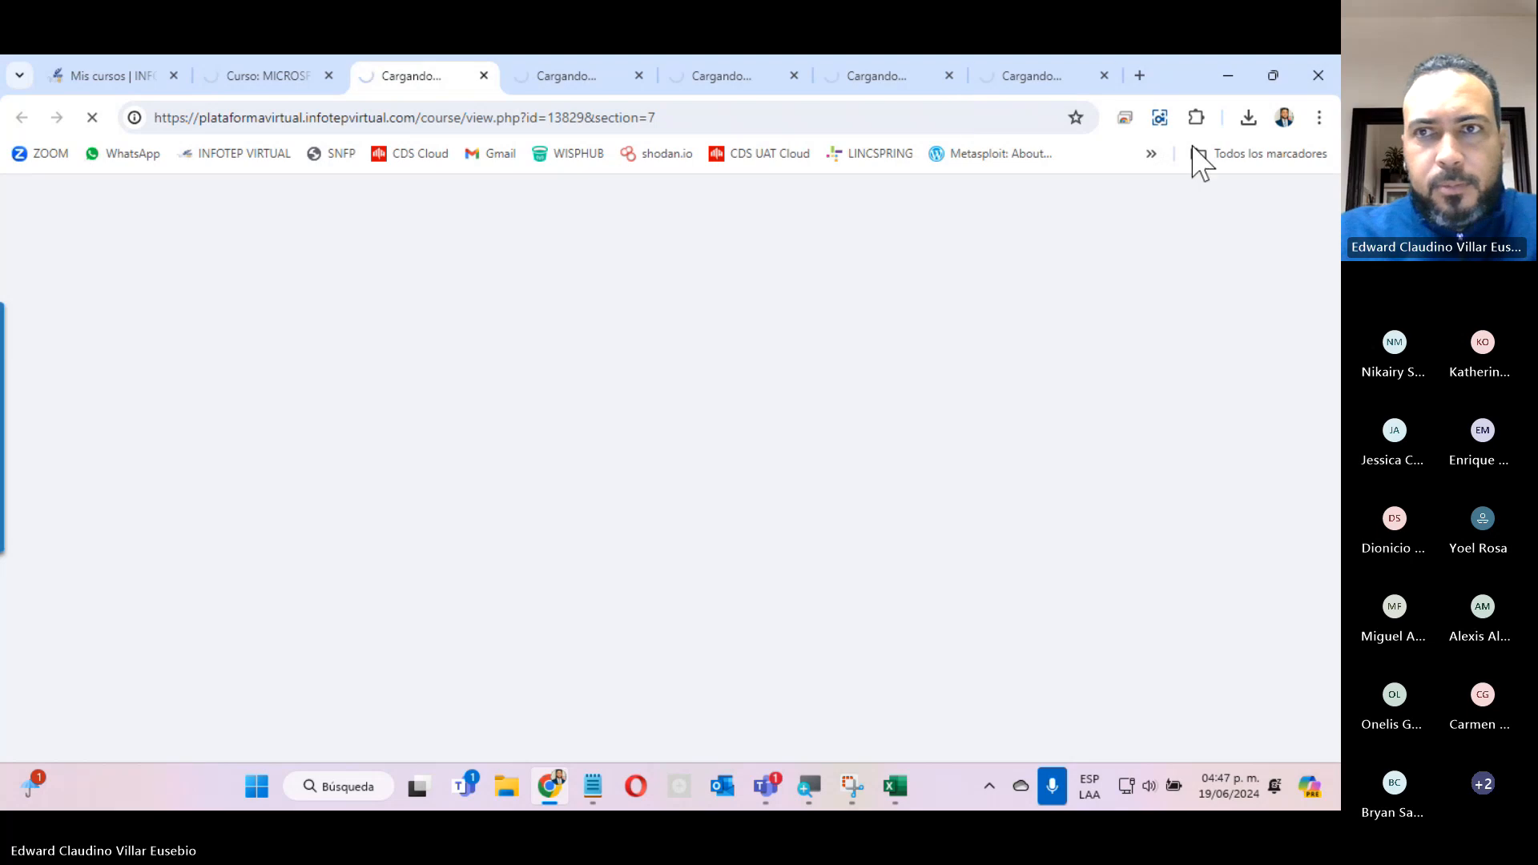
{"action": "left_click", "coordinate": [1248, 118]}
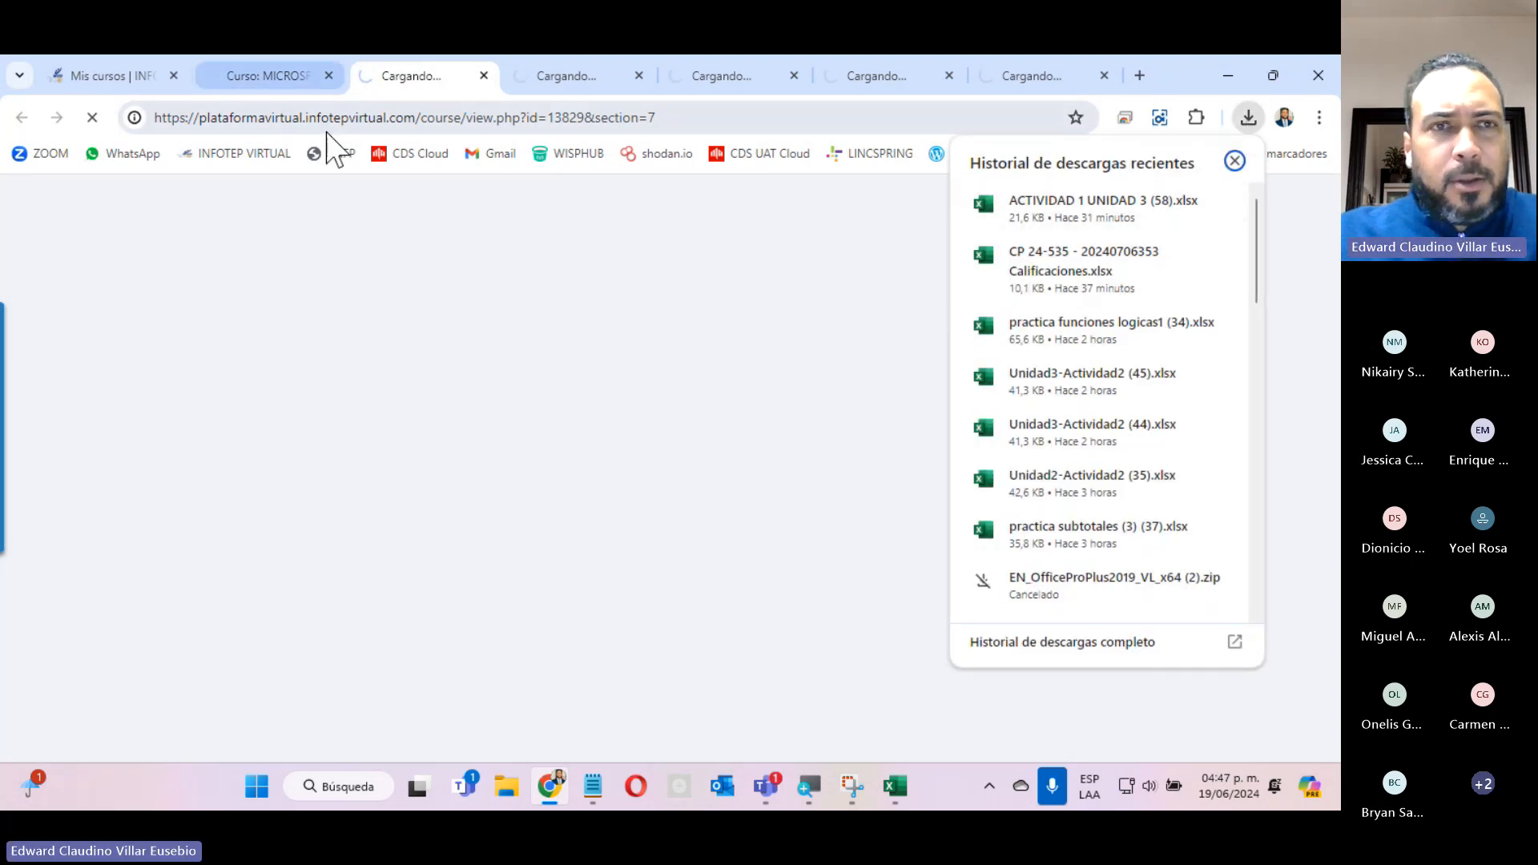
Check the loading of the course page, the MODULO 2 - UNIDAD 4 section and the Resumen Unidad III resource in their open tabs.
{"action": "left_click", "coordinate": [231, 80]}
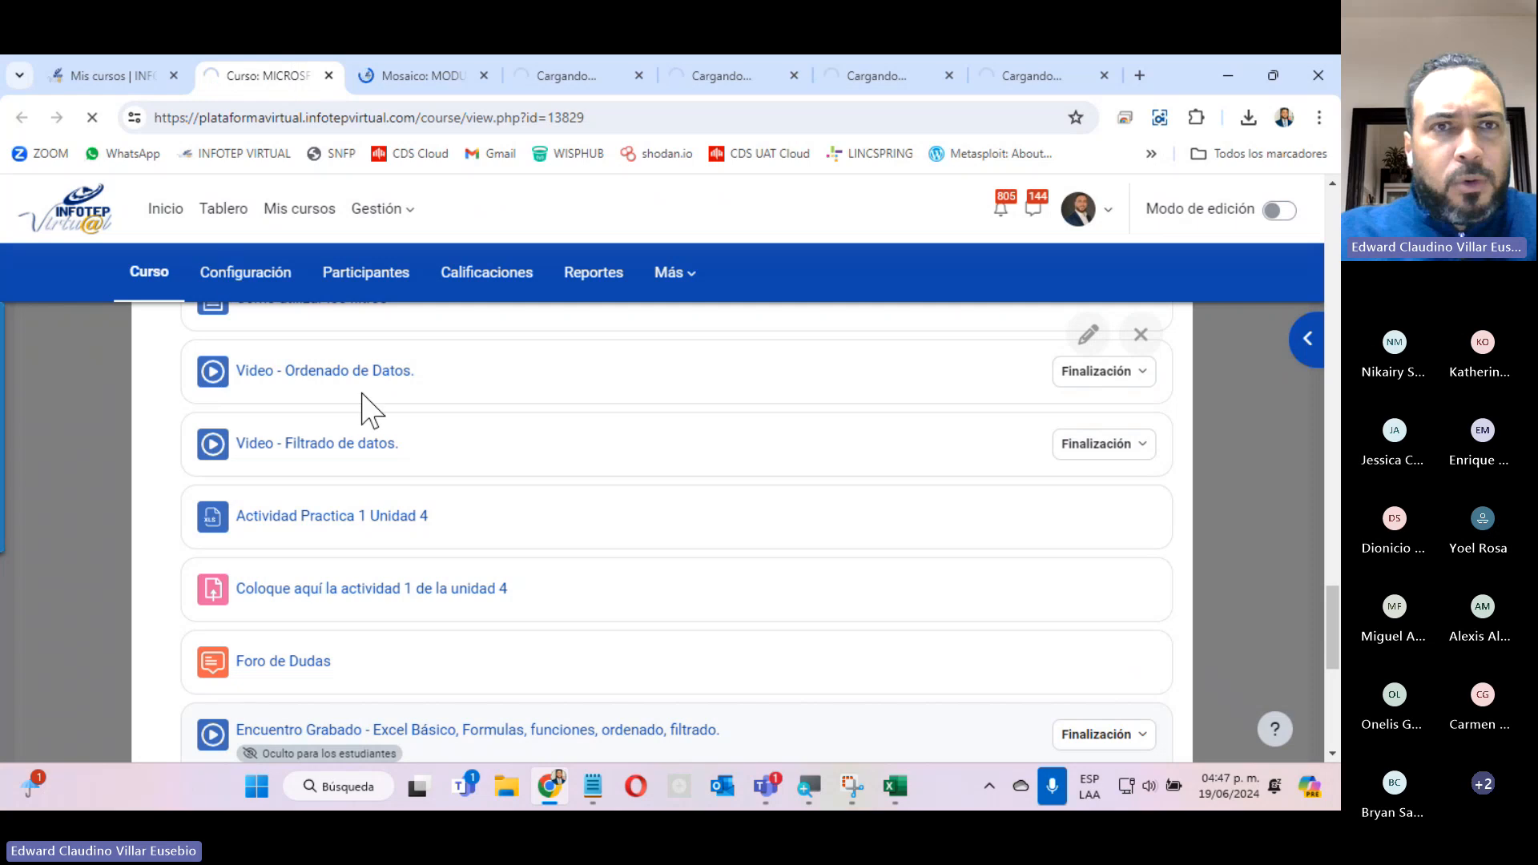
{"action": "left_click", "coordinate": [404, 75]}
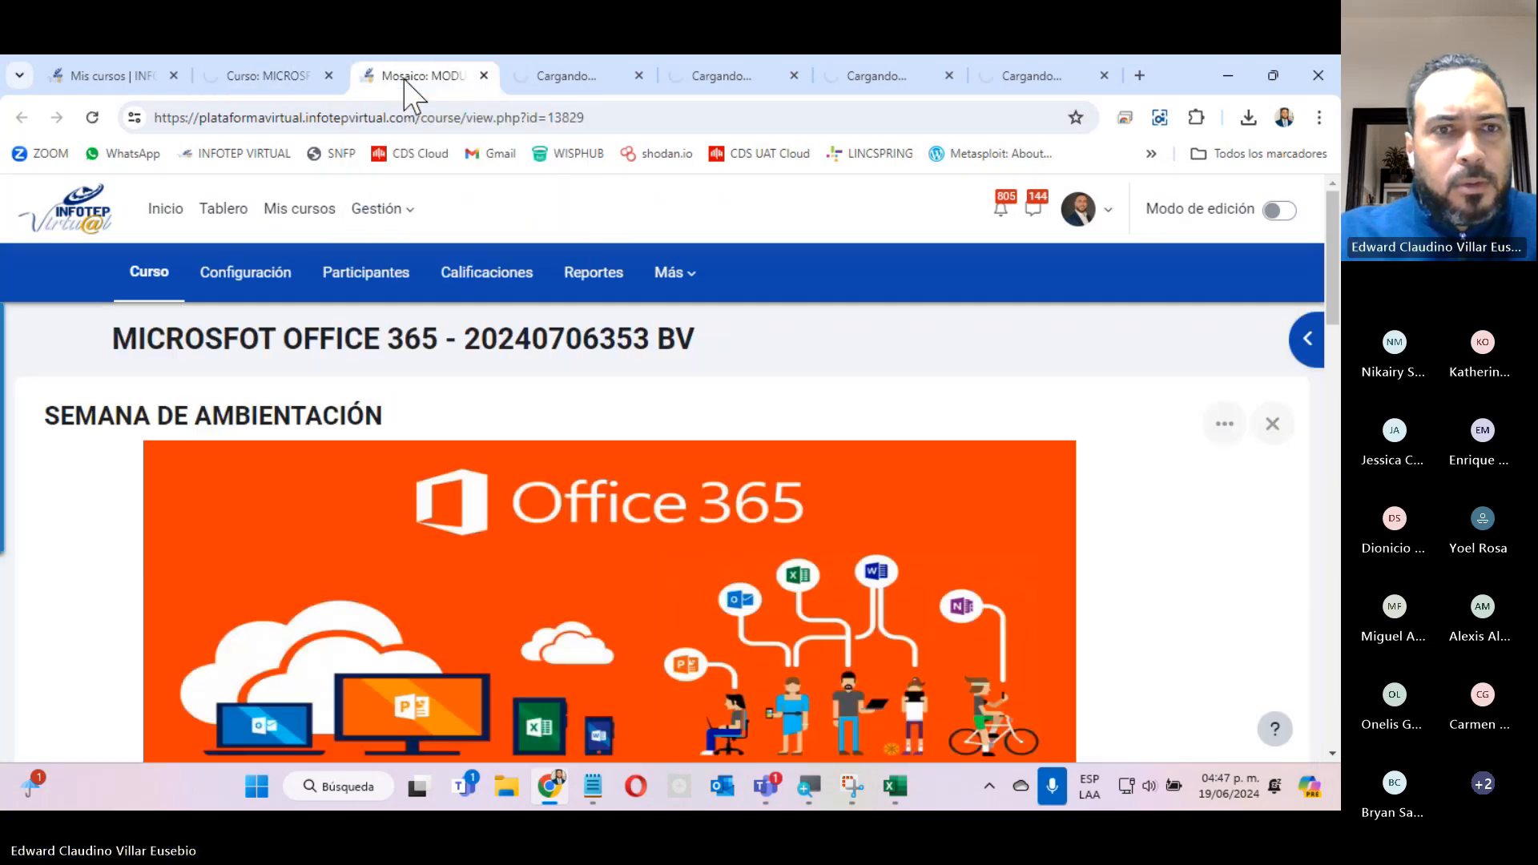
{"action": "scroll", "coordinate": [588, 372], "scroll_direction": "down", "scroll_amount": 5}
{"action": "scroll", "coordinate": [587, 384], "scroll_direction": "down", "scroll_amount": 10}
{"action": "scroll", "coordinate": [587, 387], "scroll_direction": "up", "scroll_amount": 8}
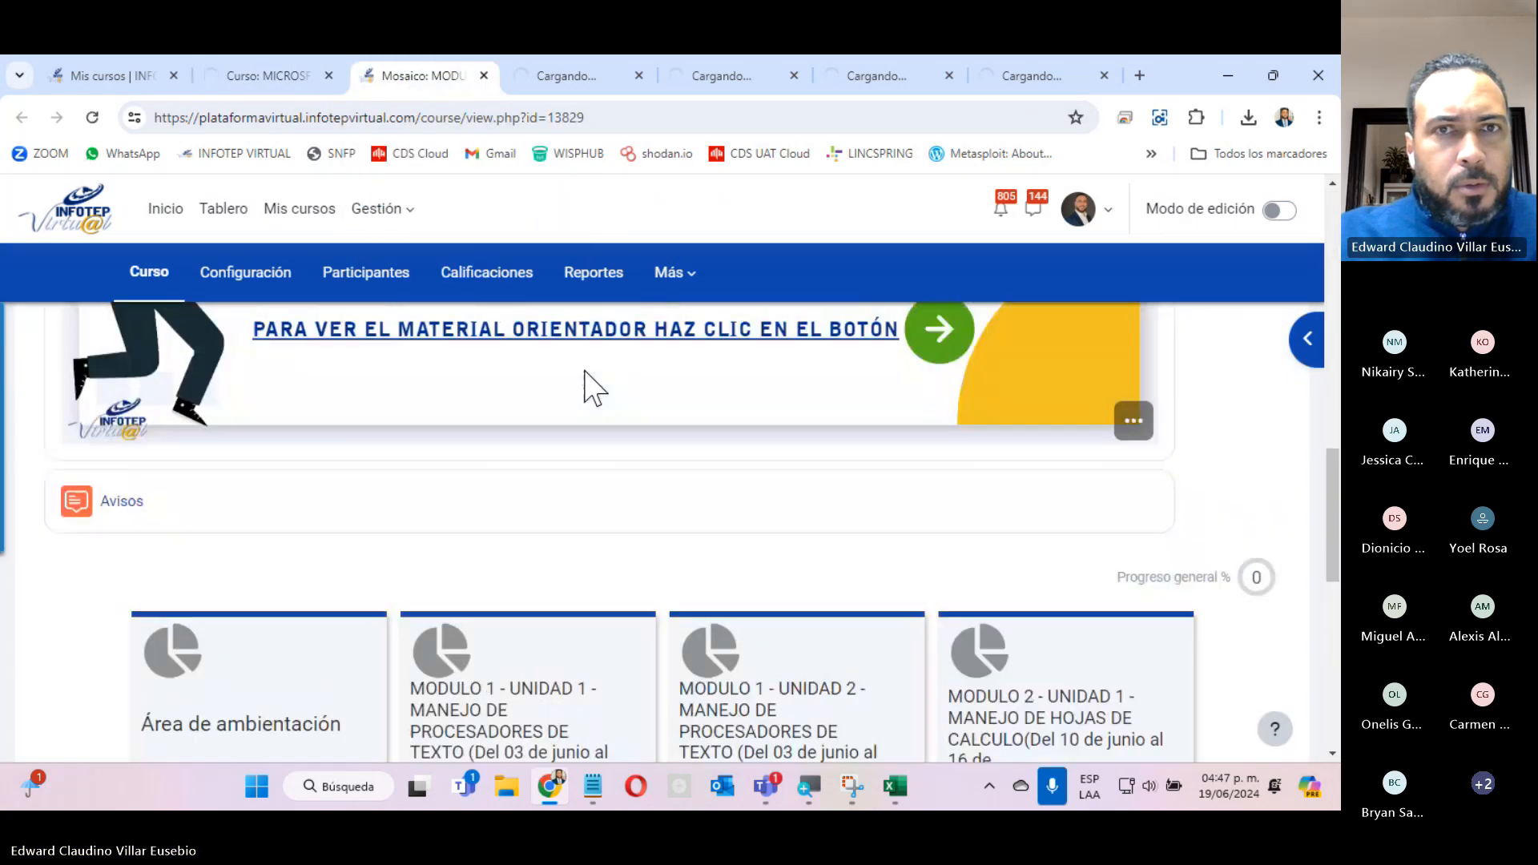
{"action": "left_click", "coordinate": [557, 75]}
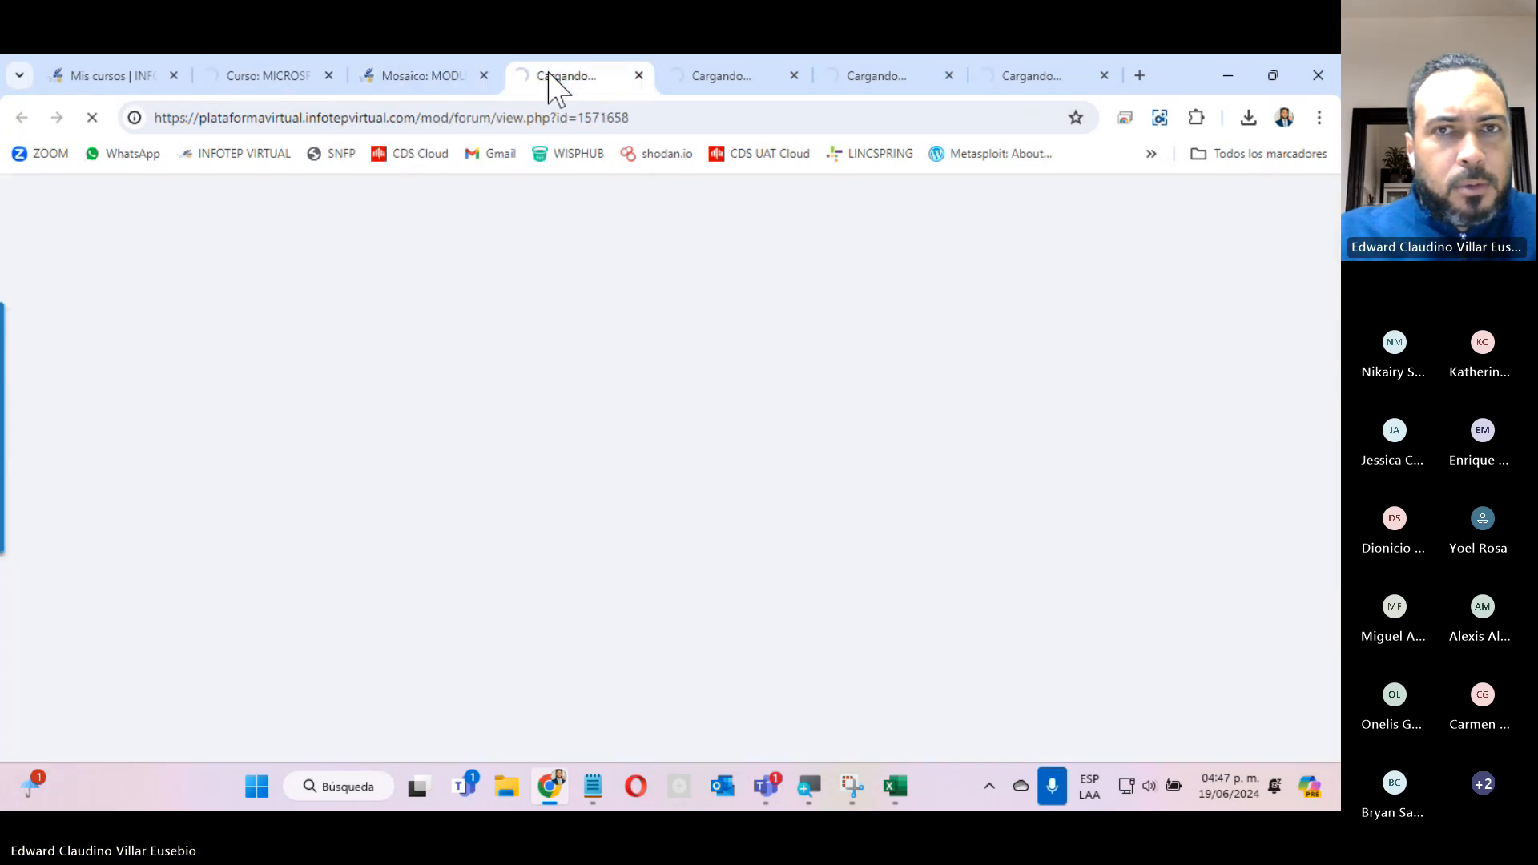
Return to the course page and request the Actividad Practica 1 Unidad 4 file again.
{"action": "left_click", "coordinate": [233, 84]}
{"action": "scroll", "coordinate": [449, 463], "scroll_direction": "down", "scroll_amount": 5}
{"action": "scroll", "coordinate": [441, 443], "scroll_direction": "up", "scroll_amount": 4}
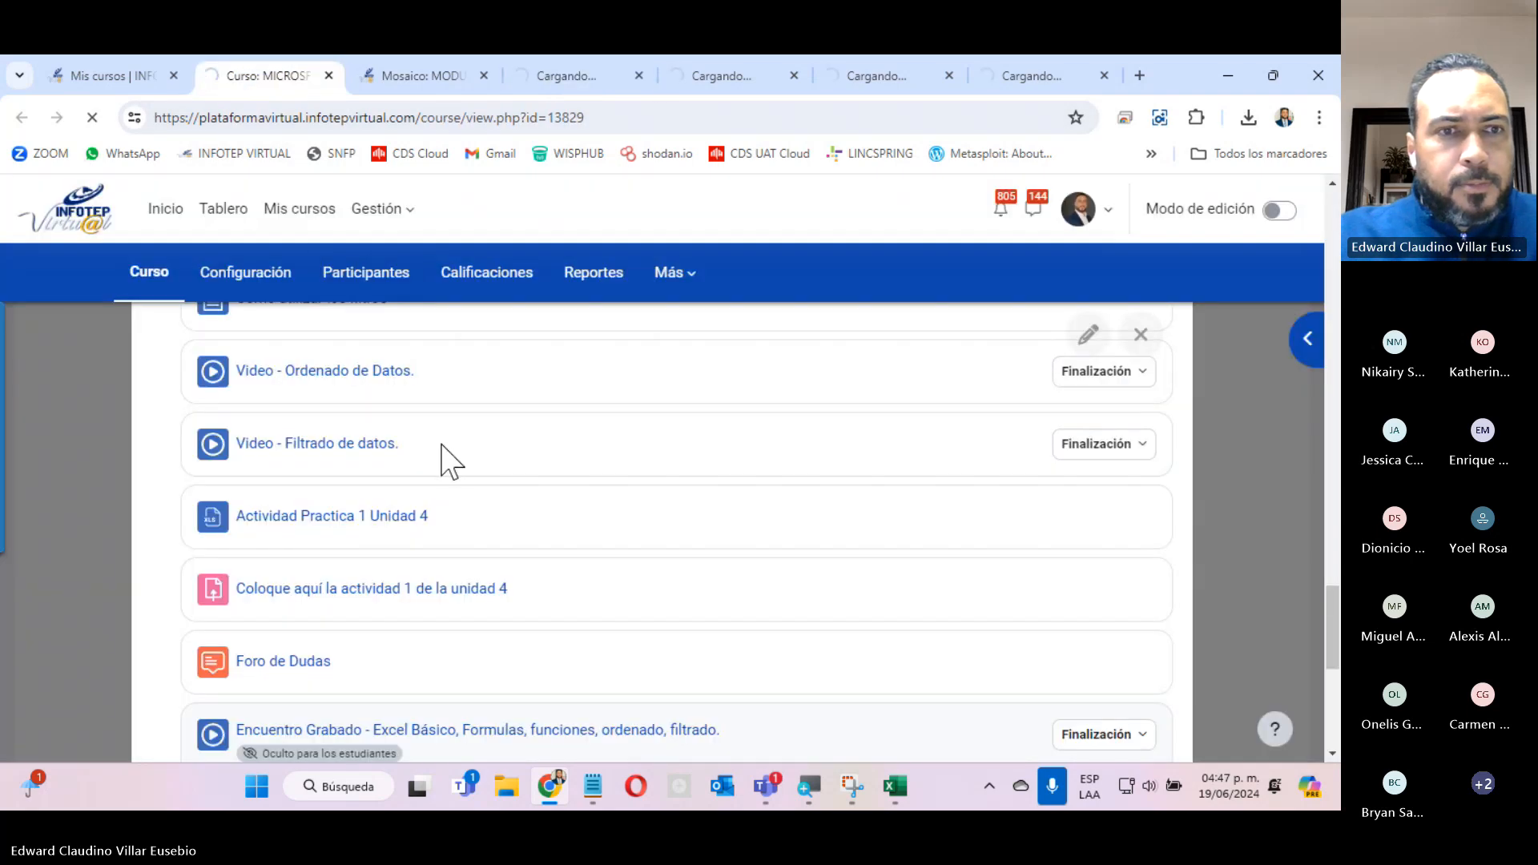
{"action": "left_click", "coordinate": [323, 512]}
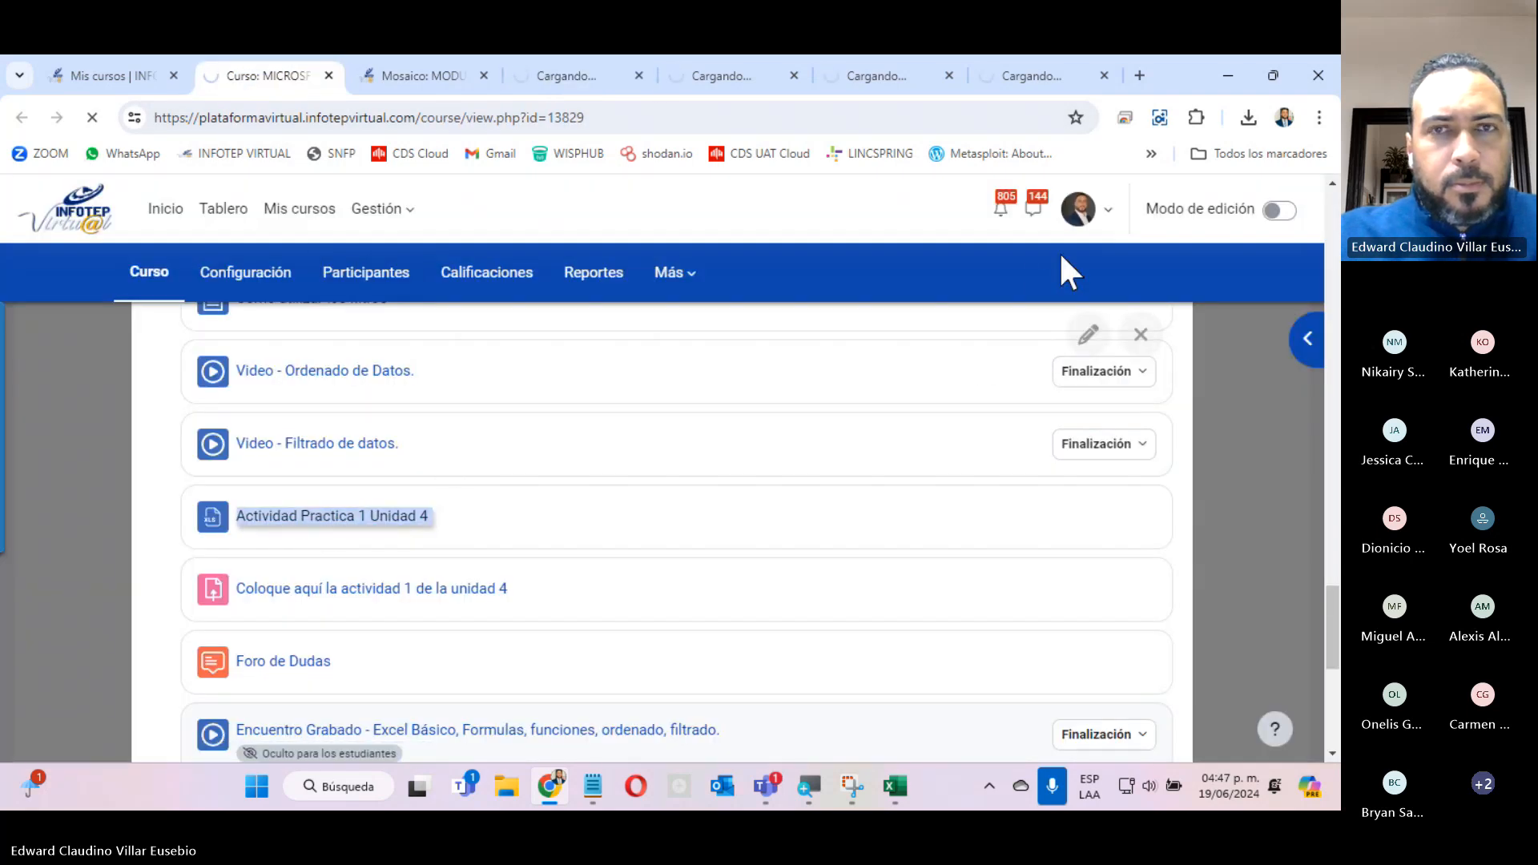
Recheck the Resumen Unidad III and course pages, then bring up the Instrucción de la Unidad 4 page.
{"action": "left_click", "coordinate": [551, 80]}
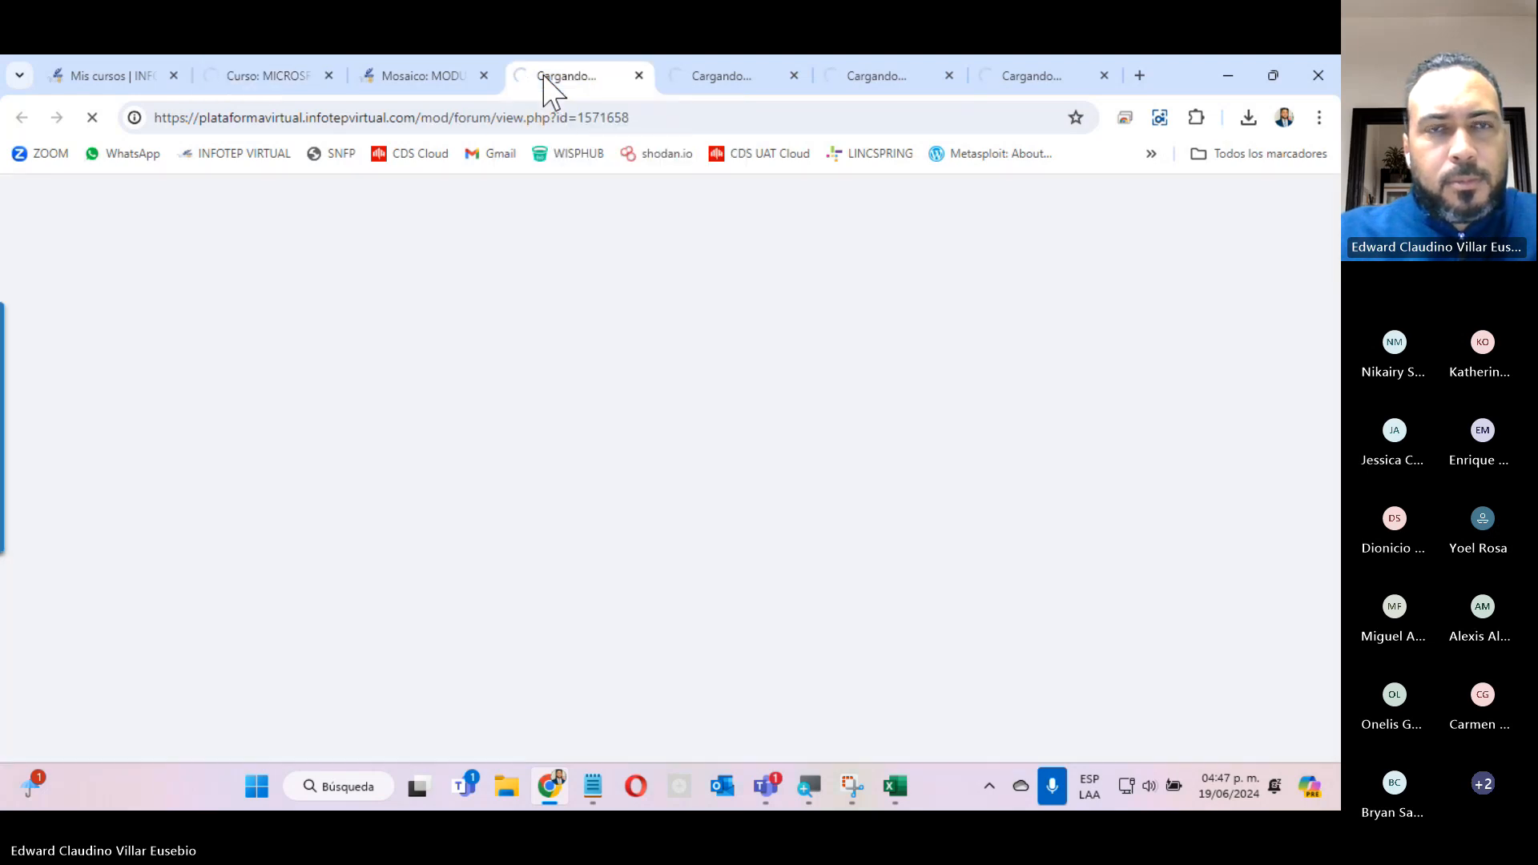
{"action": "left_click", "coordinate": [270, 81]}
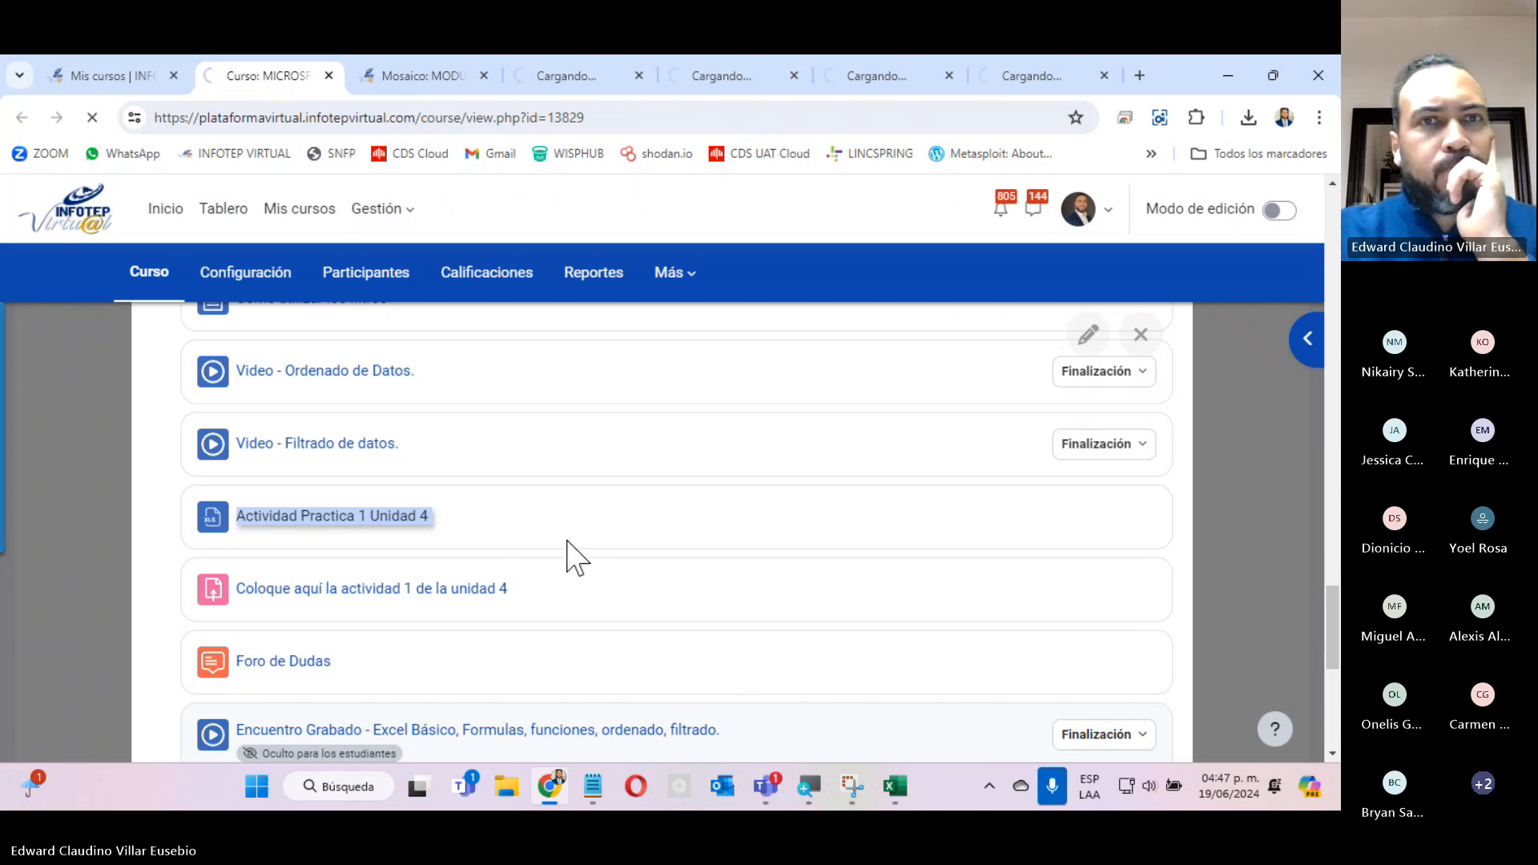
{"action": "left_click", "coordinate": [548, 84]}
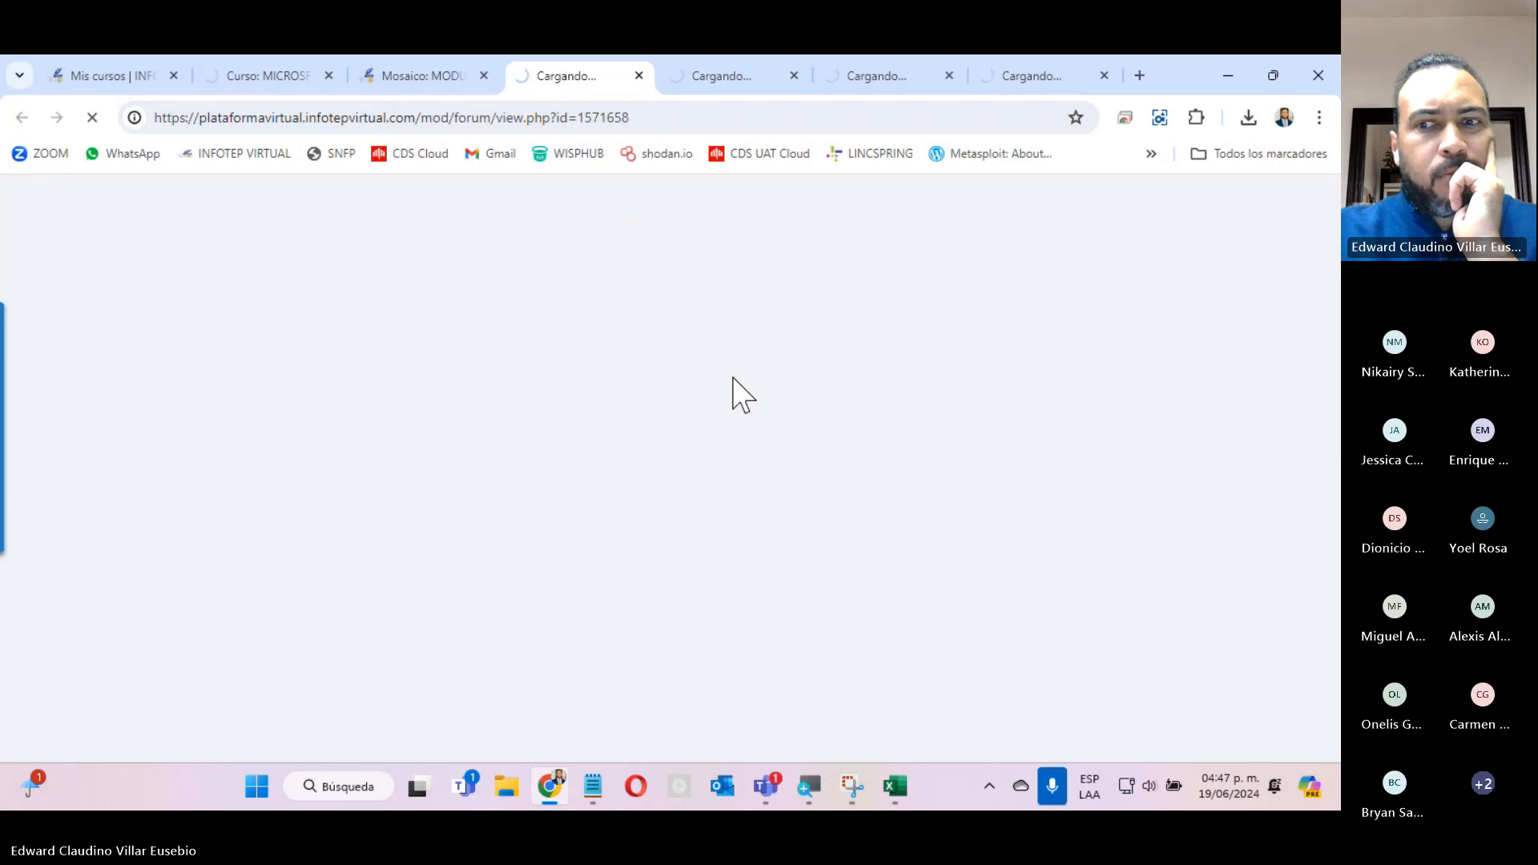
{"action": "left_click", "coordinate": [710, 80]}
{"action": "scroll", "coordinate": [548, 485], "scroll_direction": "down", "scroll_amount": 4}
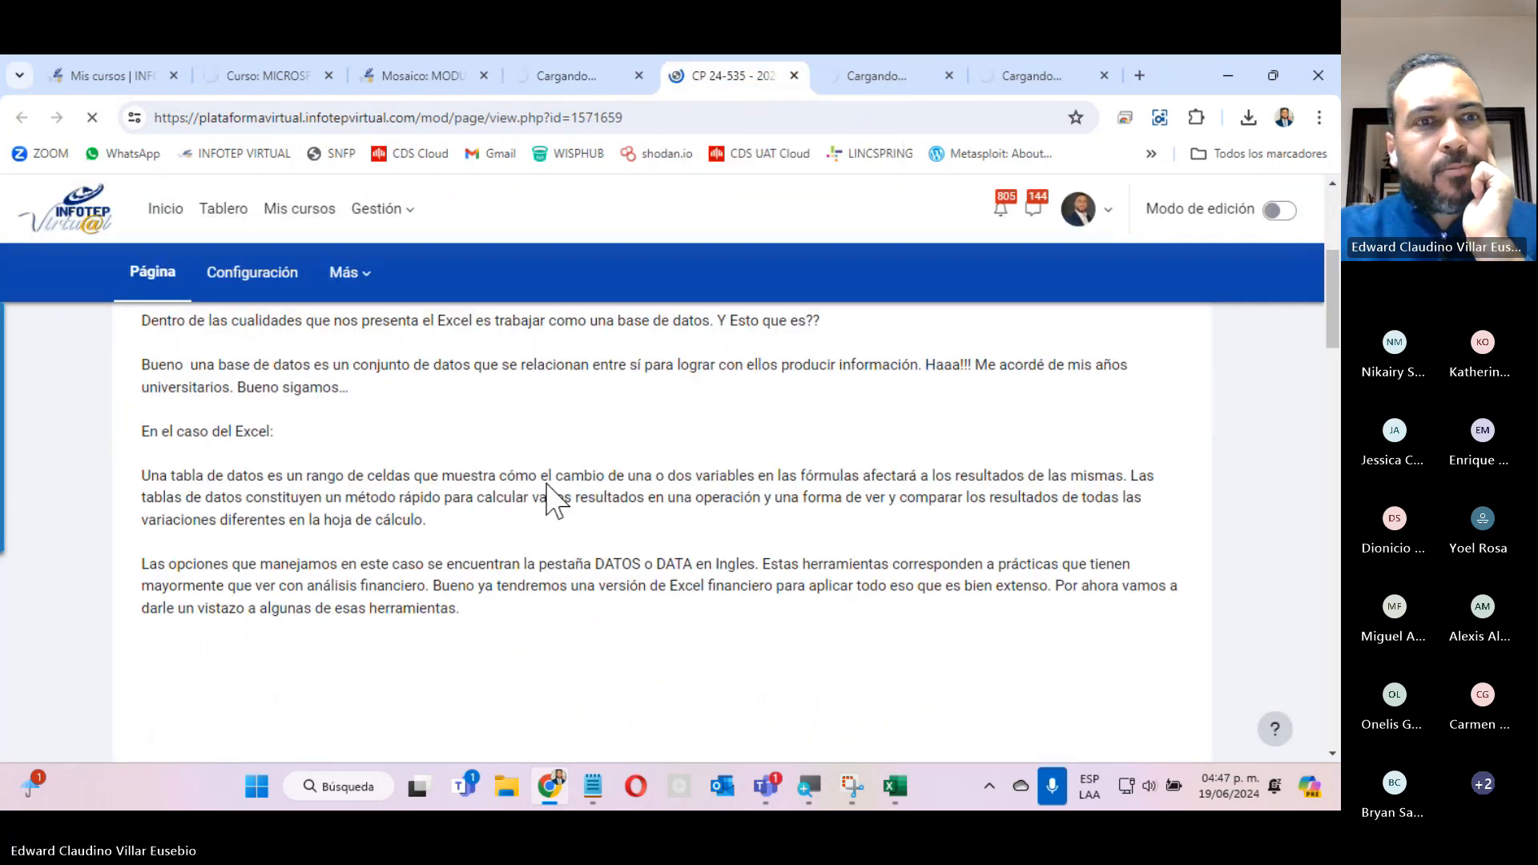
Look in on Resumen Unidad III, then skim the Instrucción de la Unidad 4 page through to Tablas Dinámicas and back to its heading.
{"action": "left_click", "coordinate": [559, 77]}
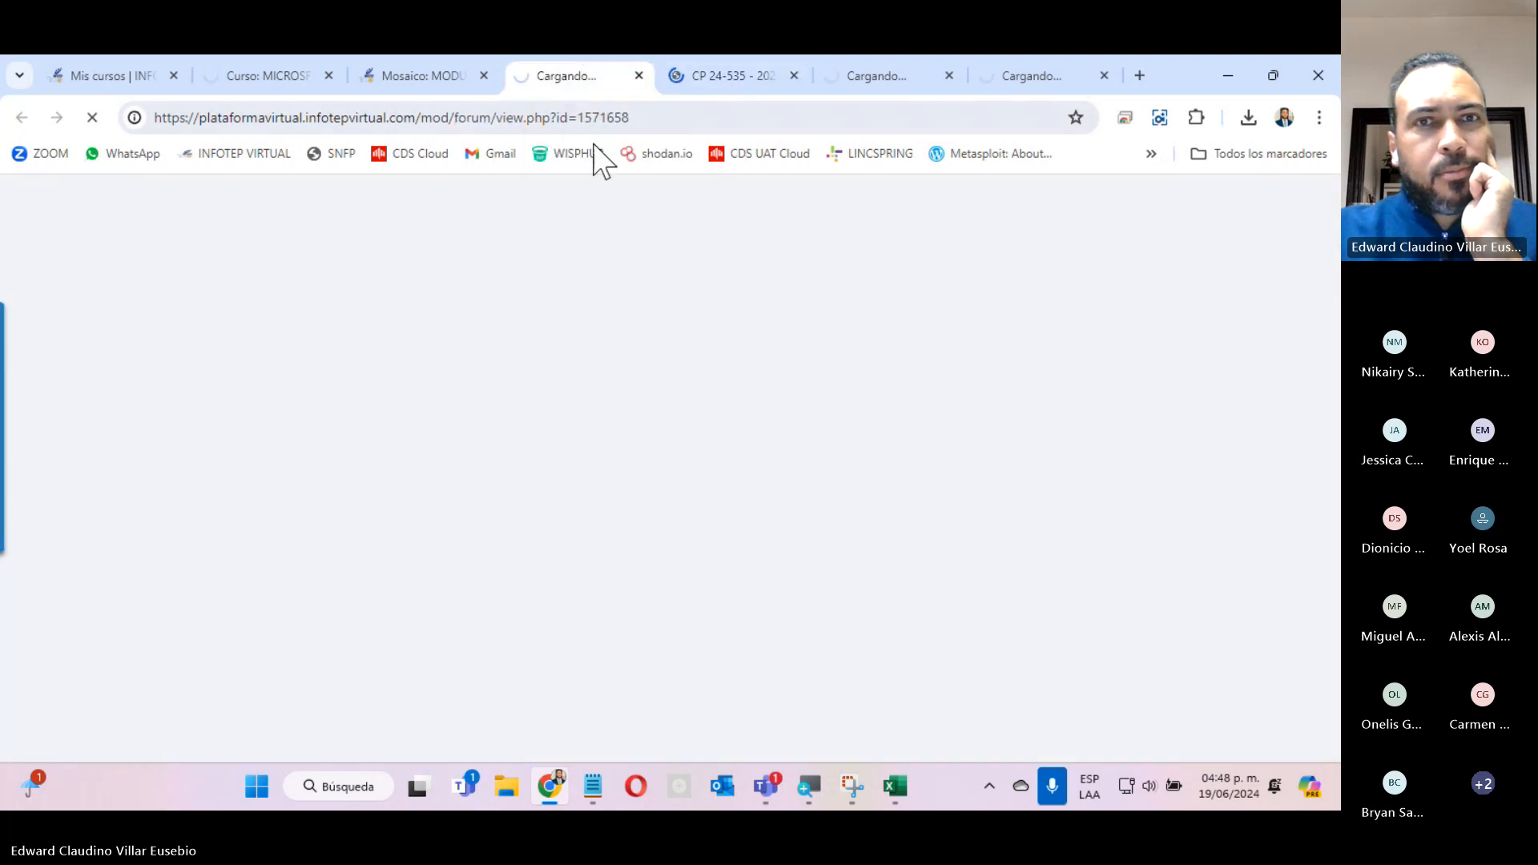
{"action": "left_click", "coordinate": [725, 78]}
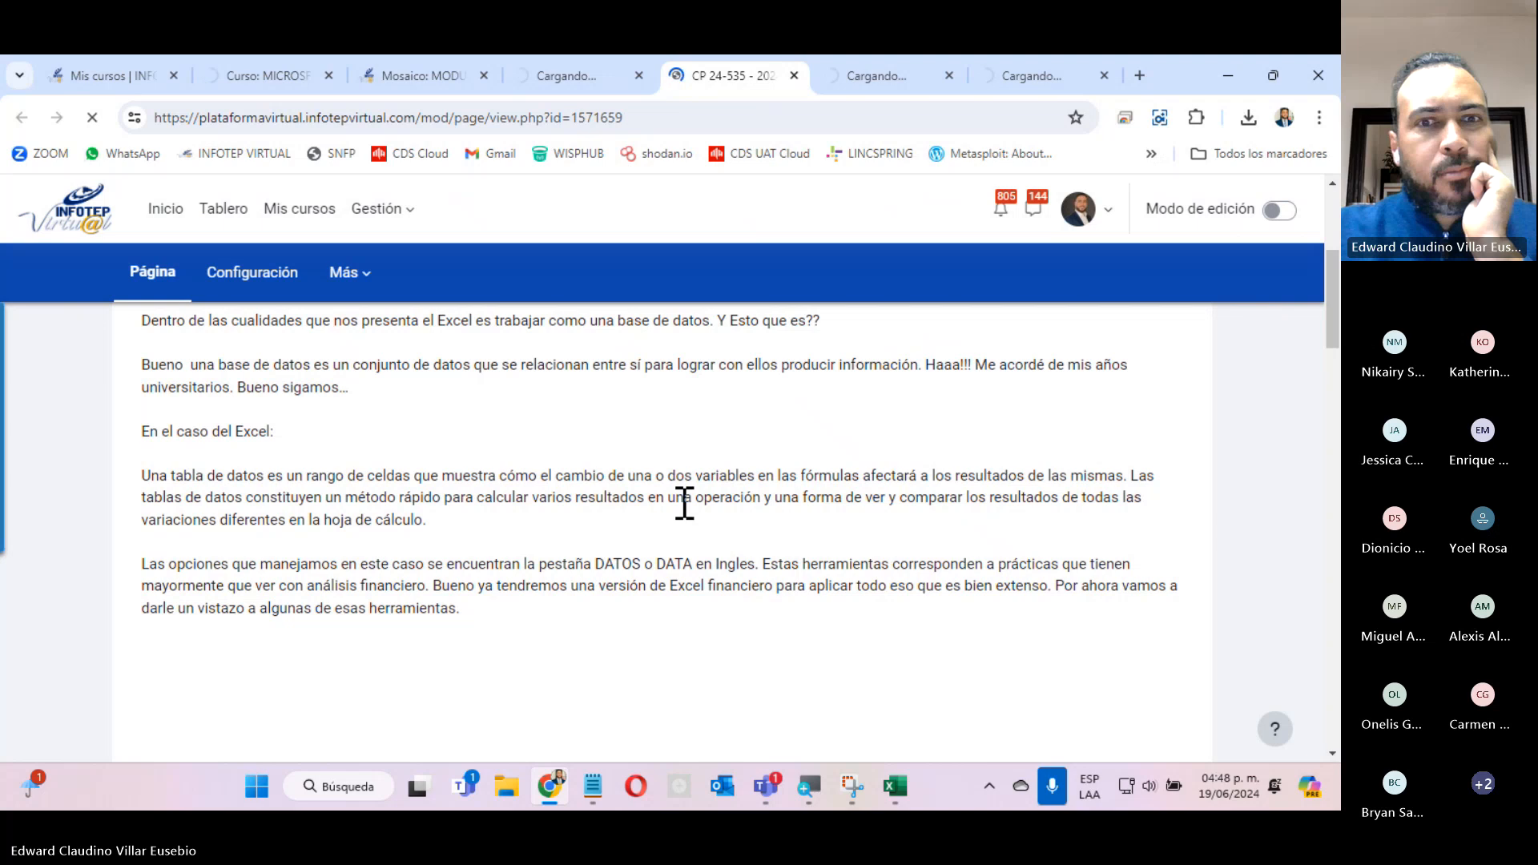
{"action": "scroll", "coordinate": [685, 504], "scroll_direction": "down", "scroll_amount": 10}
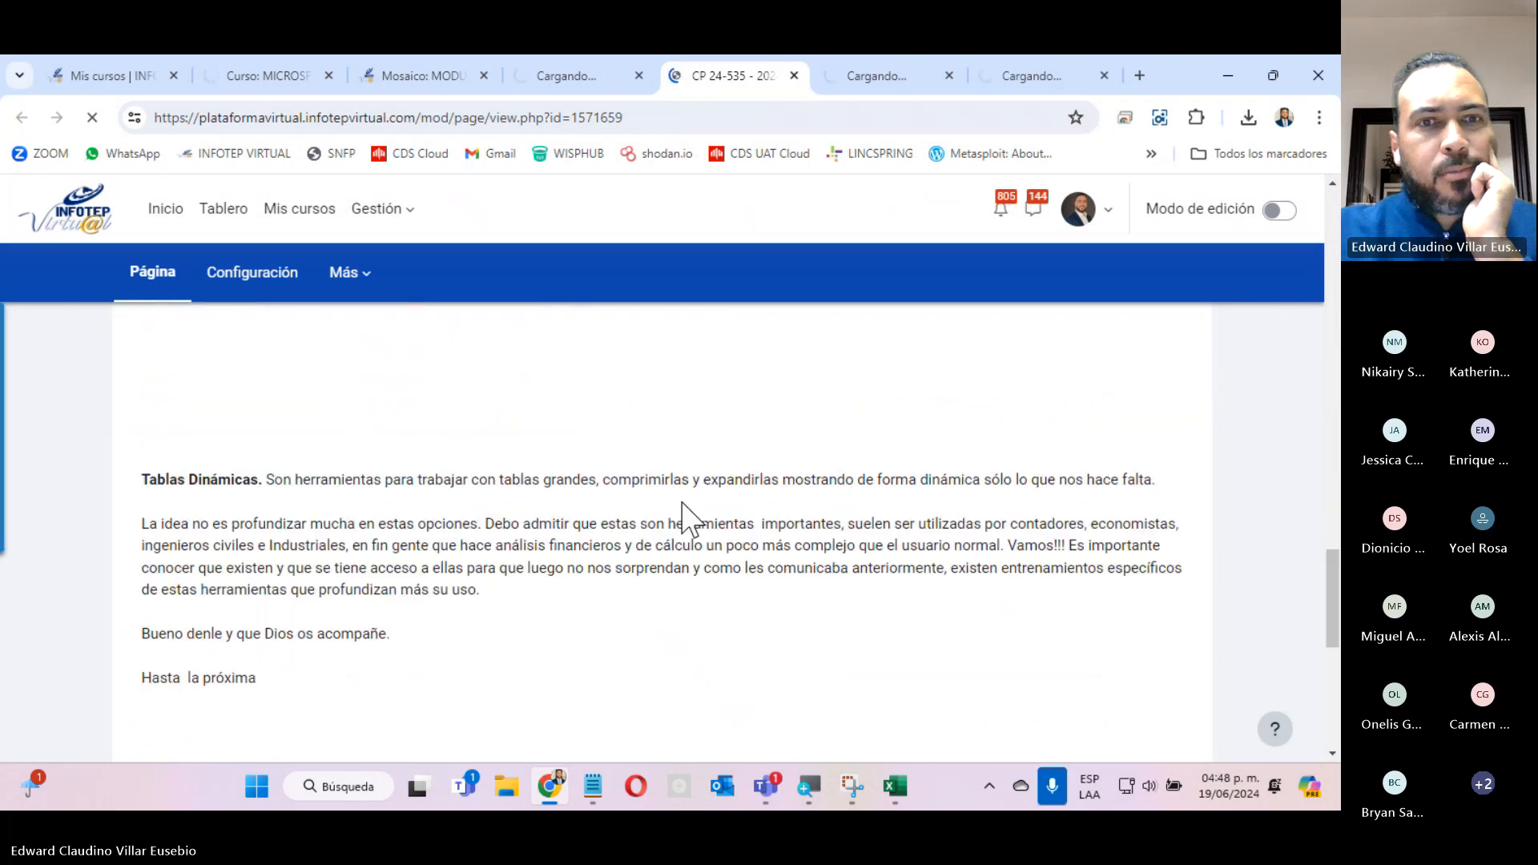
{"action": "scroll", "coordinate": [682, 503], "scroll_direction": "down", "scroll_amount": 5}
{"action": "scroll", "coordinate": [682, 503], "scroll_direction": "up", "scroll_amount": 12}
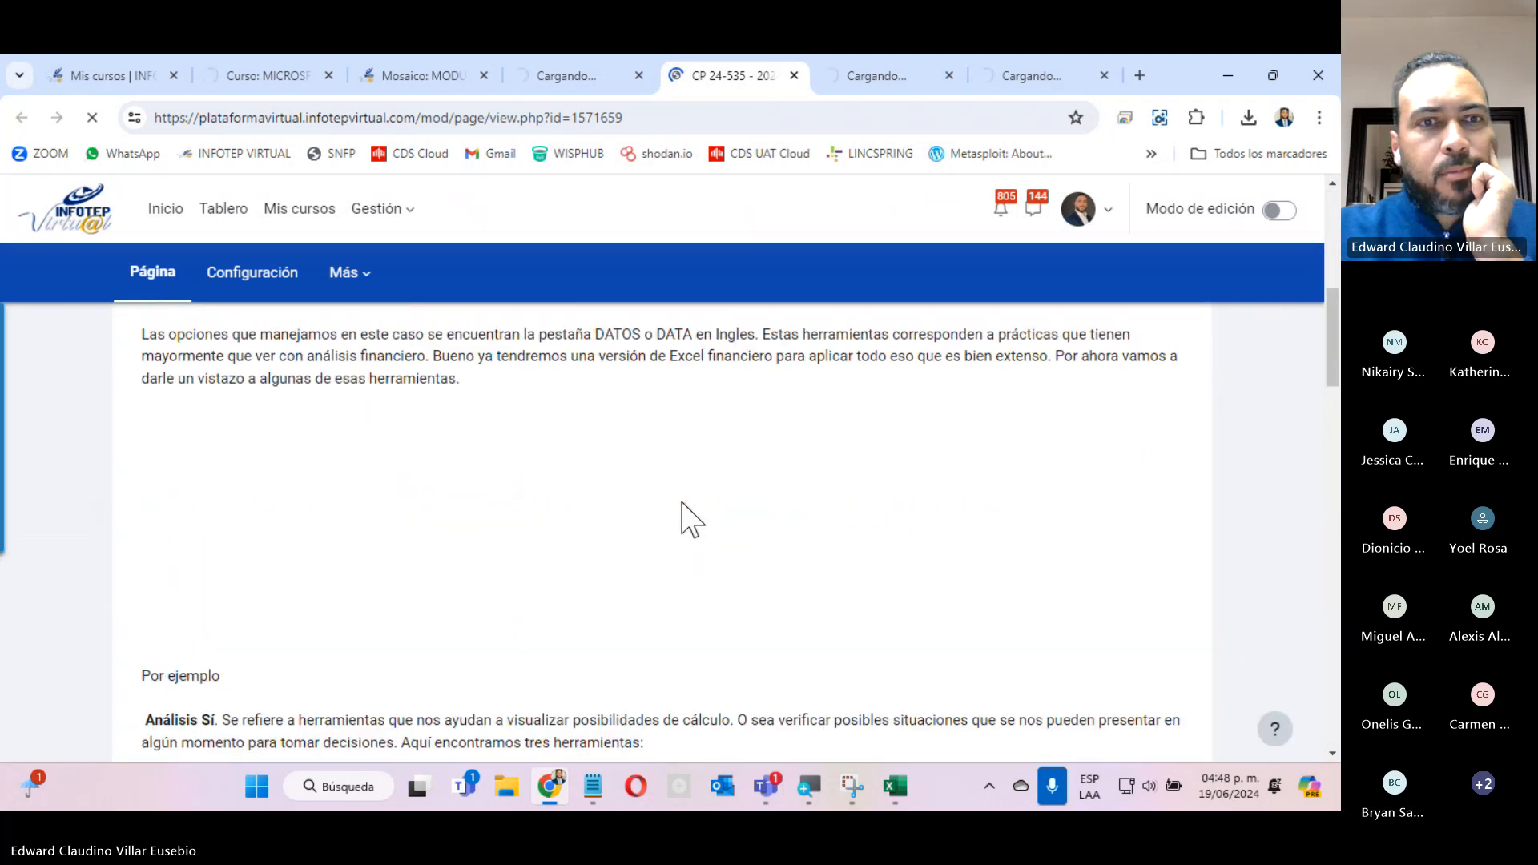
{"action": "scroll", "coordinate": [691, 519], "scroll_direction": "up", "scroll_amount": 5}
{"action": "scroll", "coordinate": [685, 512], "scroll_direction": "down", "scroll_amount": 5}
{"action": "scroll", "coordinate": [689, 519], "scroll_direction": "up", "scroll_amount": 6}
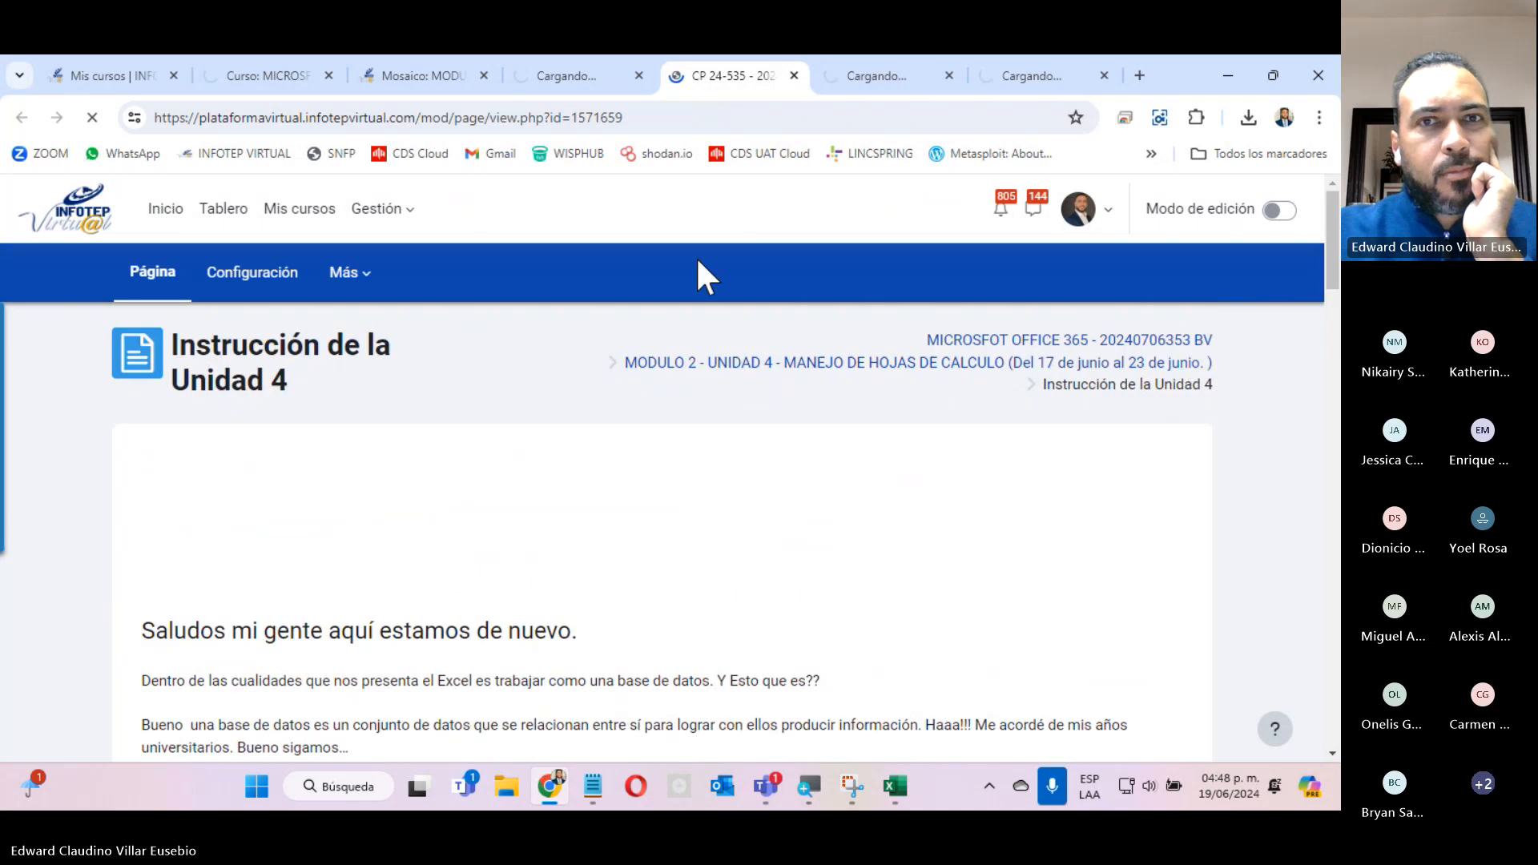
Check Resumen Unidad III once more and review the explanation of Excel data tables and the Datos options in Instrucción de la Unidad 4.
{"action": "left_click", "coordinate": [585, 80]}
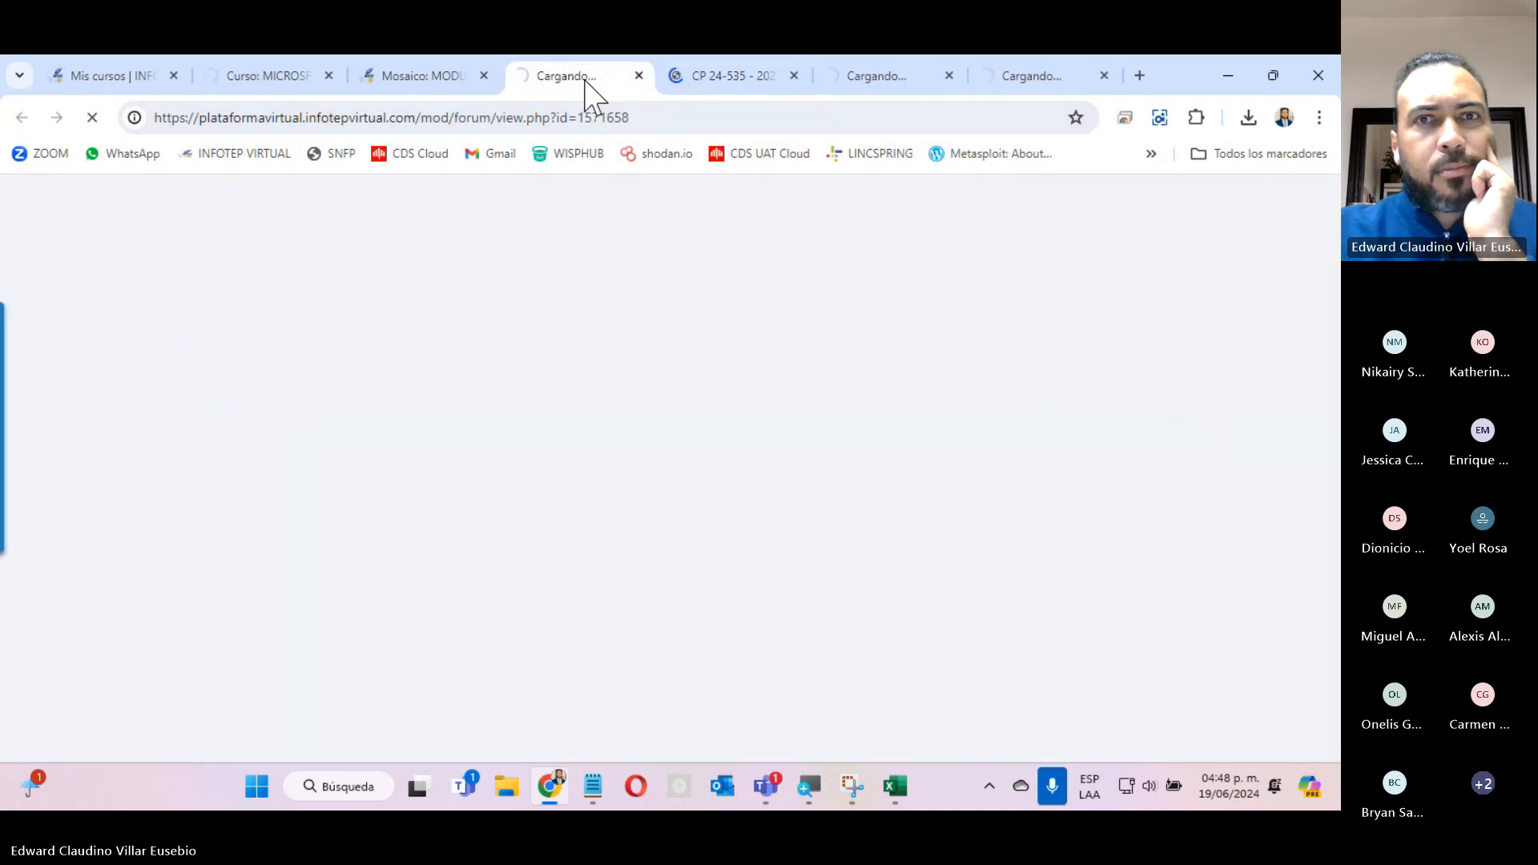
{"action": "left_click", "coordinate": [687, 85]}
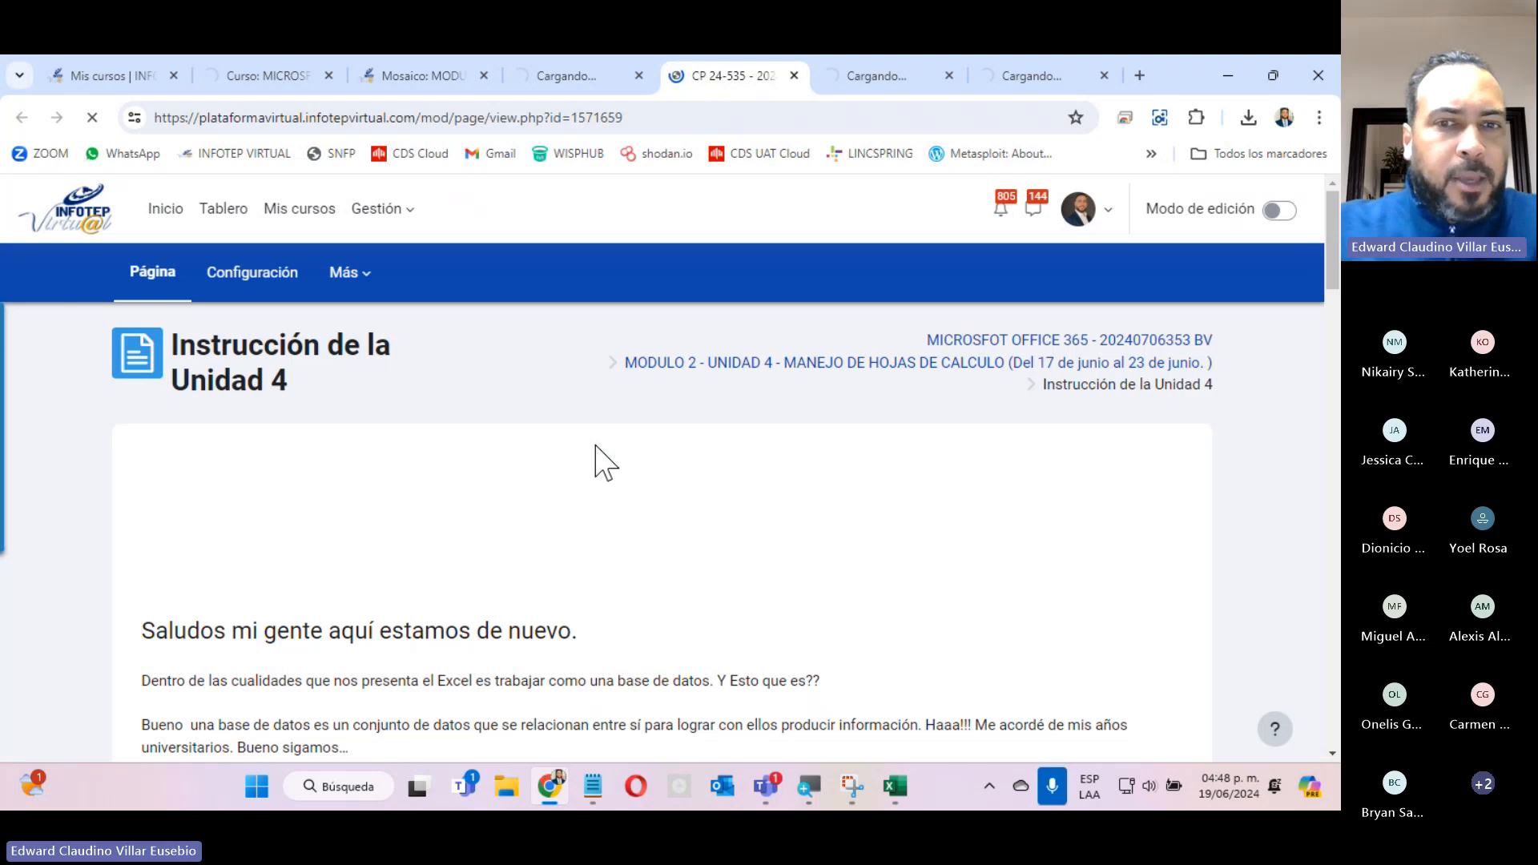
{"action": "scroll", "coordinate": [606, 463], "scroll_direction": "down", "scroll_amount": 10}
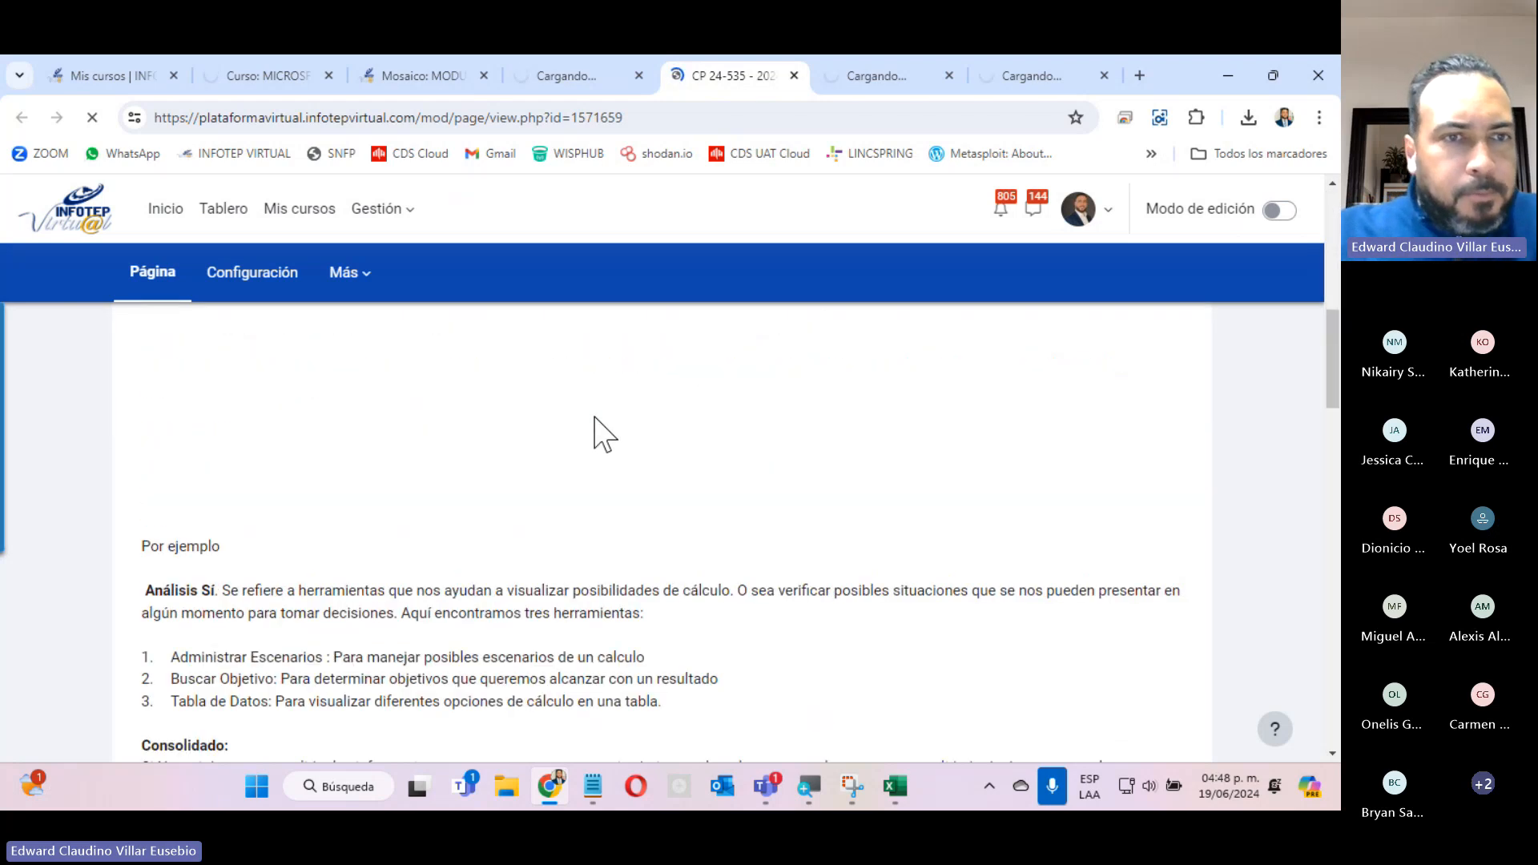
{"action": "scroll", "coordinate": [605, 435], "scroll_direction": "up", "scroll_amount": 6}
{"action": "scroll", "coordinate": [689, 470], "scroll_direction": "up", "scroll_amount": 5}
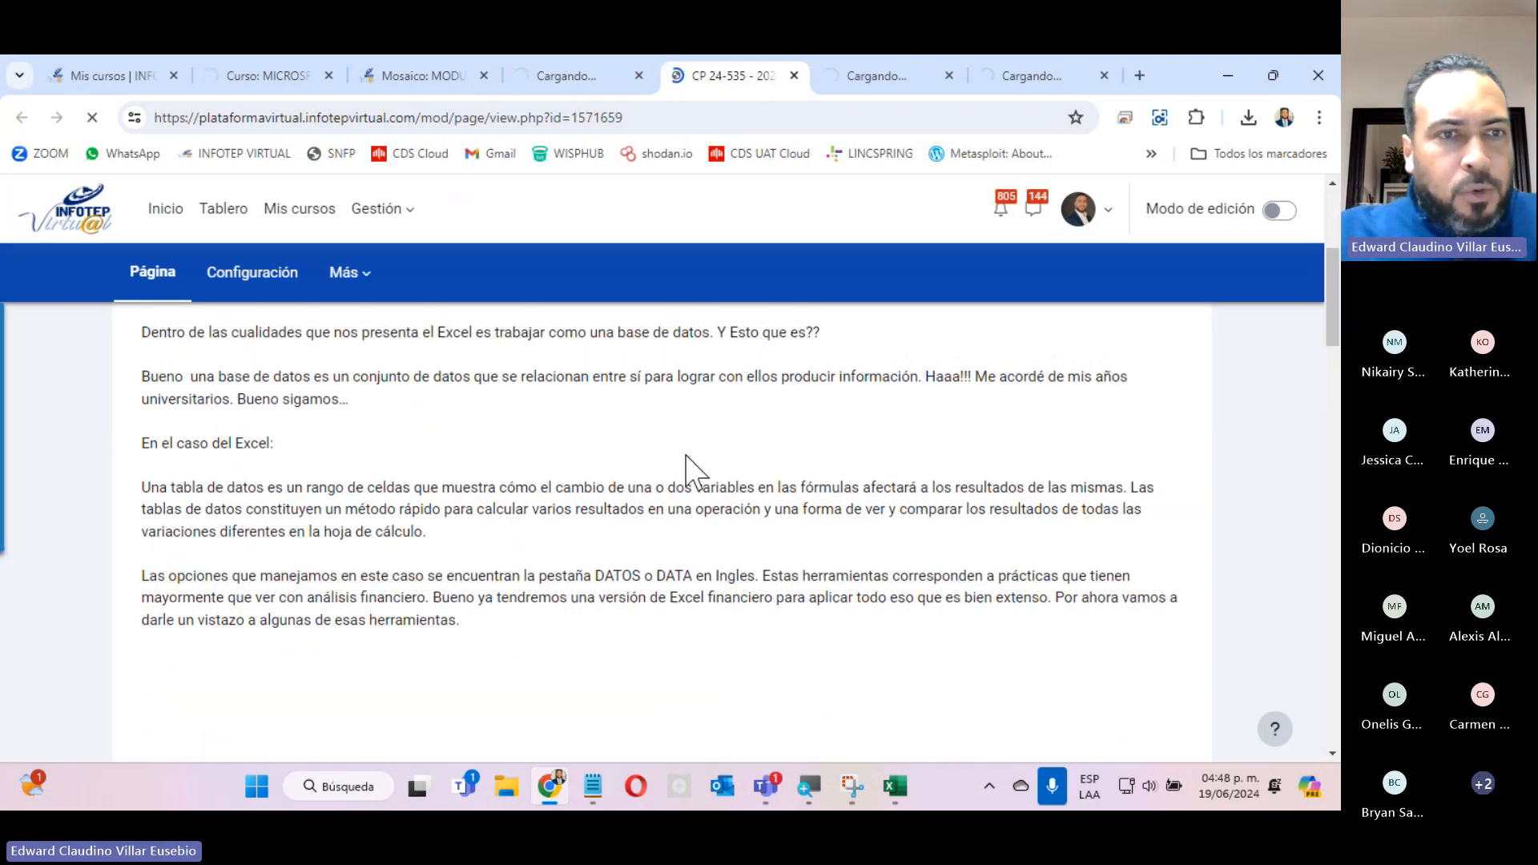
{"action": "scroll", "coordinate": [433, 542], "scroll_direction": "down", "scroll_amount": 5}
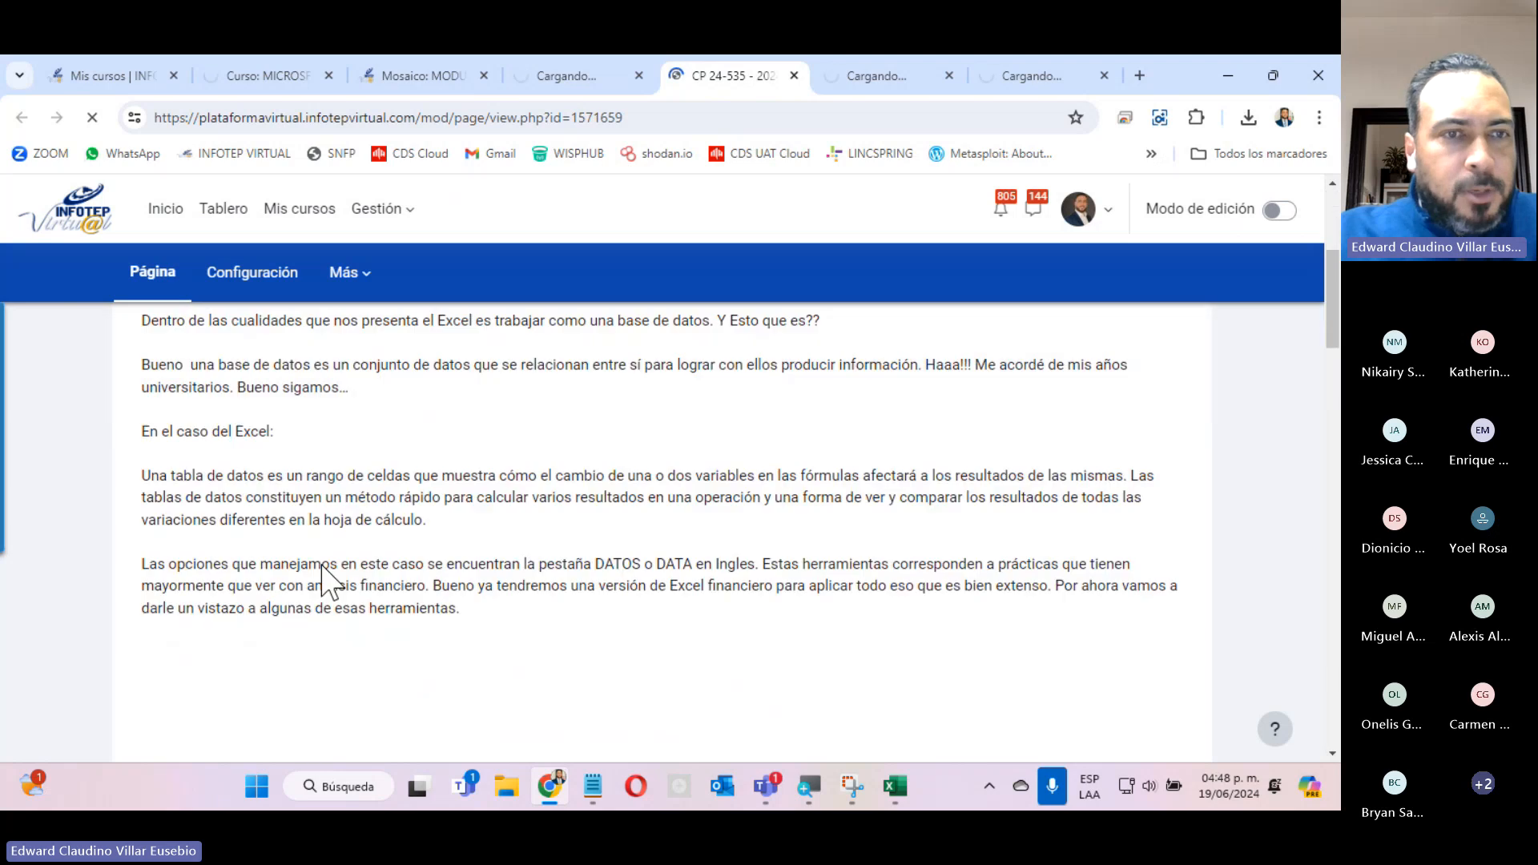
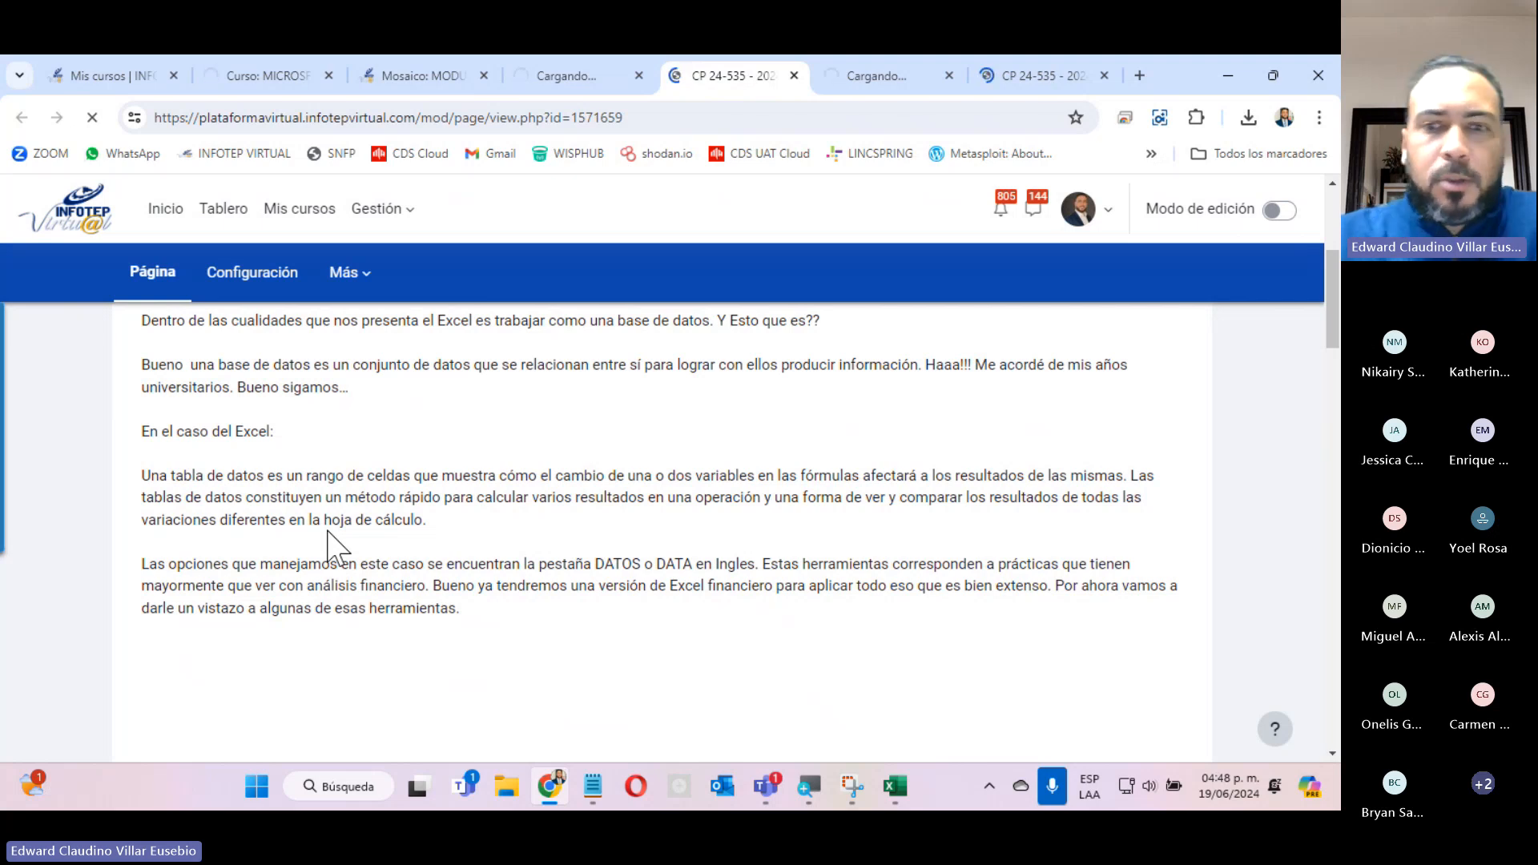
Switch to the Libro1 workbook in Excel, examine the Datos sorting and filtering tools and the Ordenar y filtrar options, and minimize the window.
{"action": "left_click", "coordinate": [886, 794]}
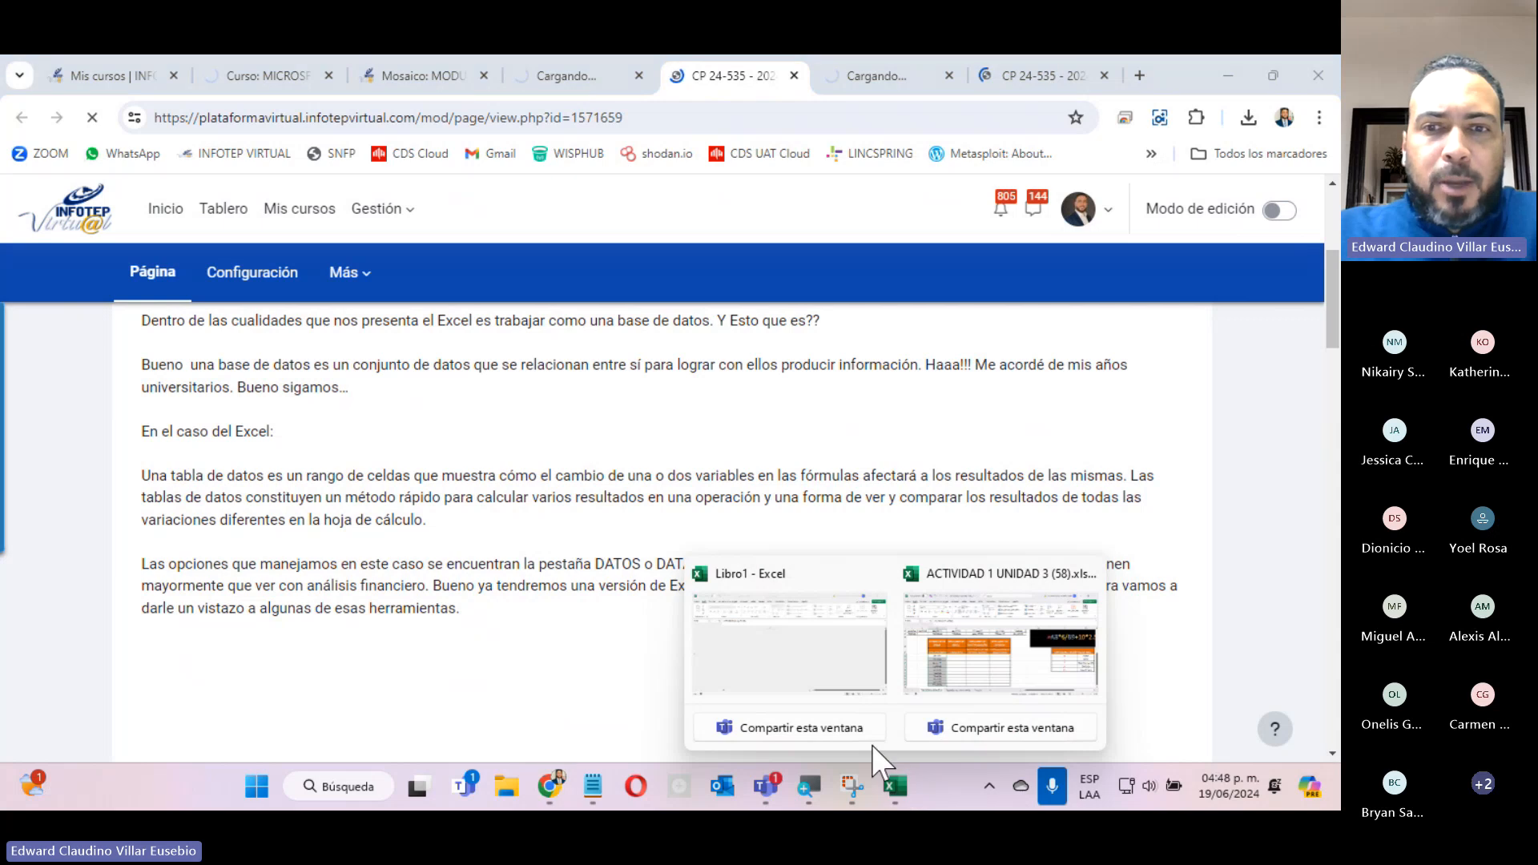
{"action": "left_click", "coordinate": [779, 641]}
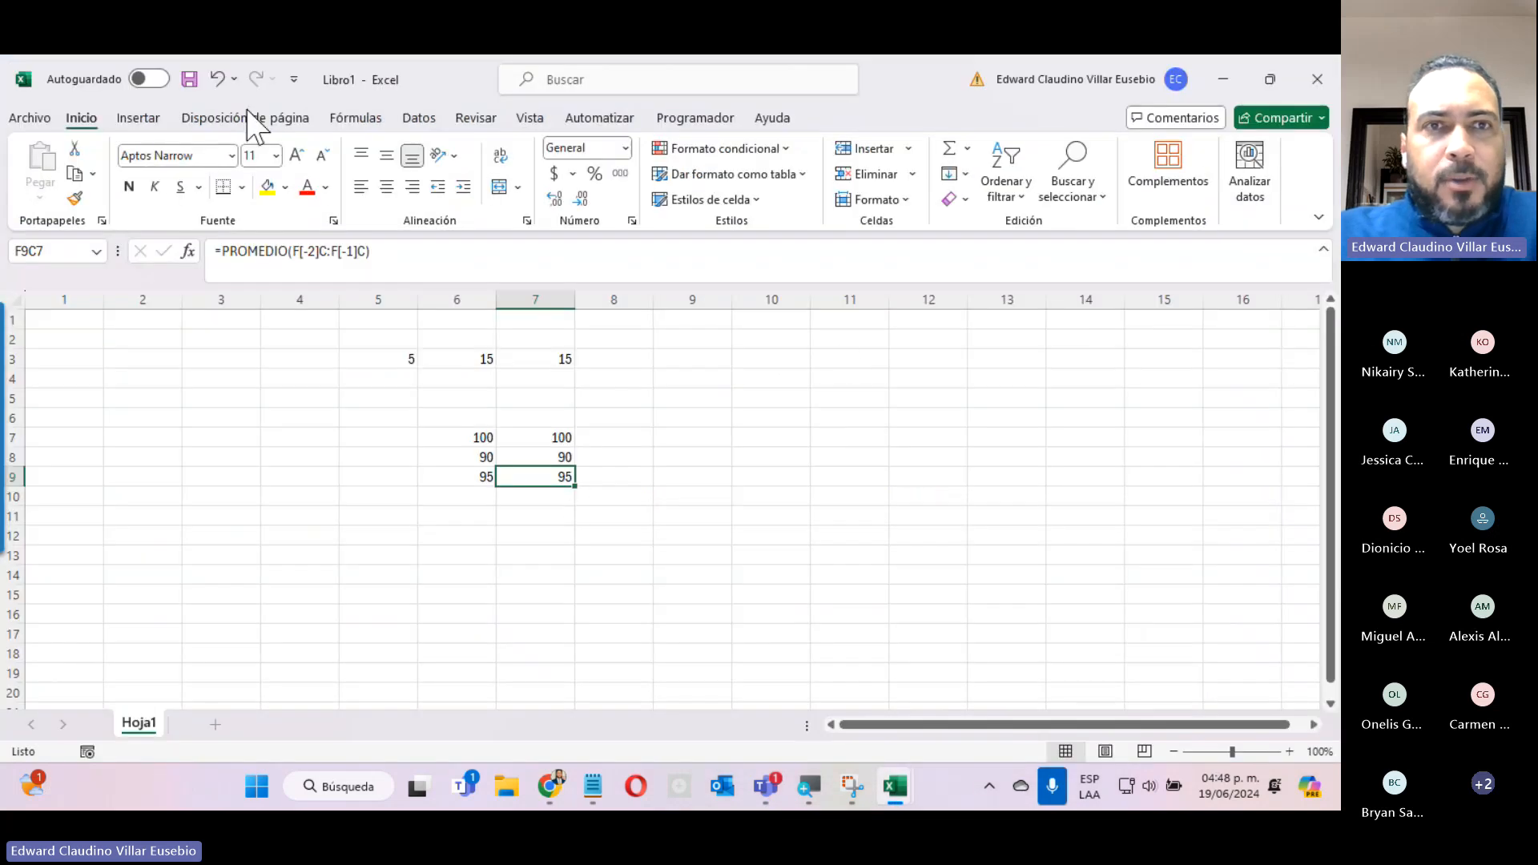
{"action": "left_click", "coordinate": [418, 118]}
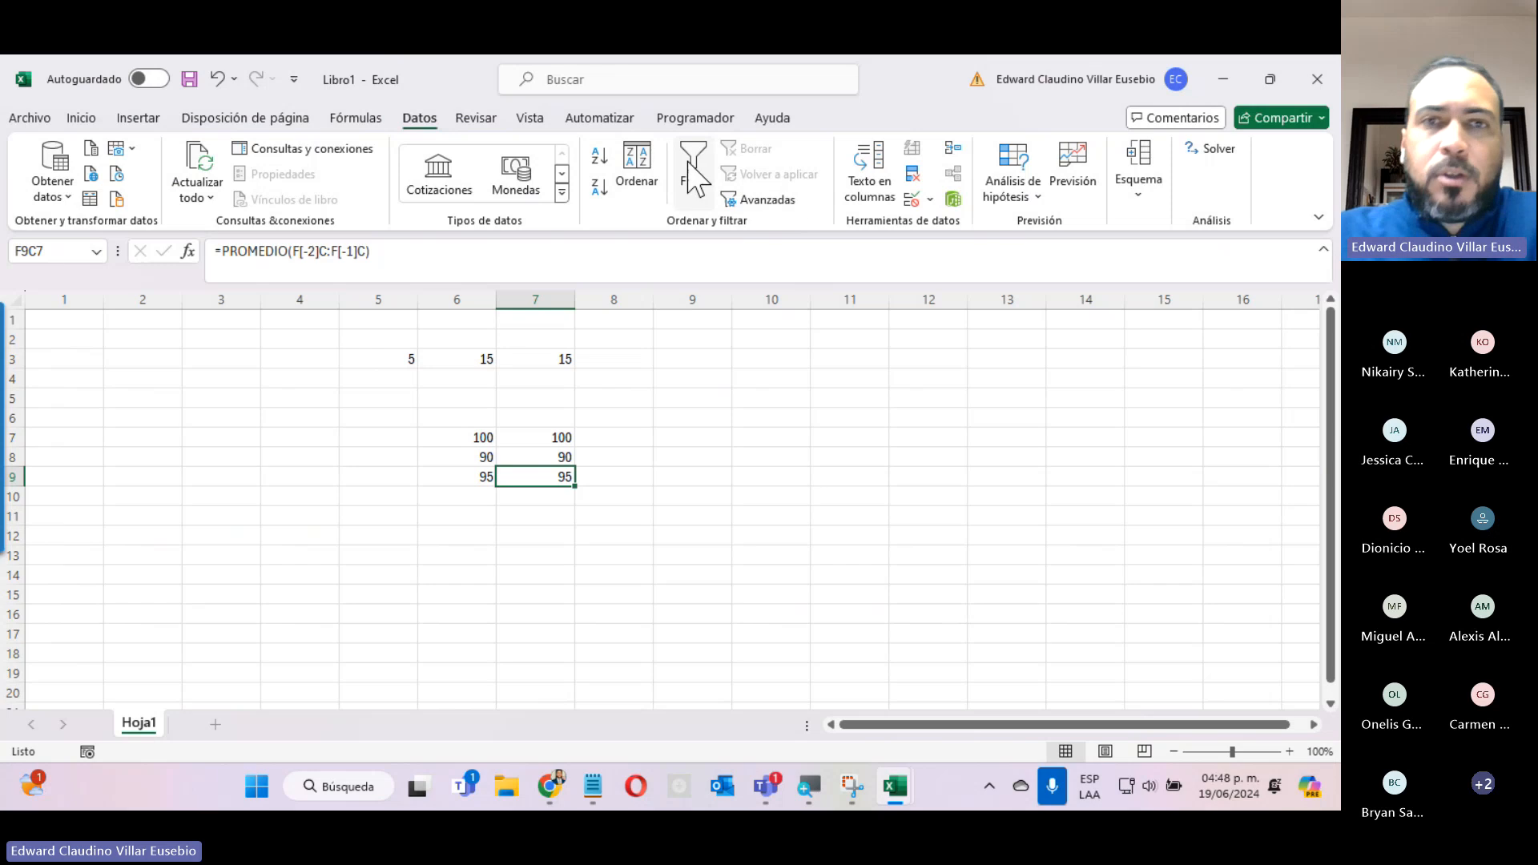
{"action": "left_click", "coordinate": [84, 120]}
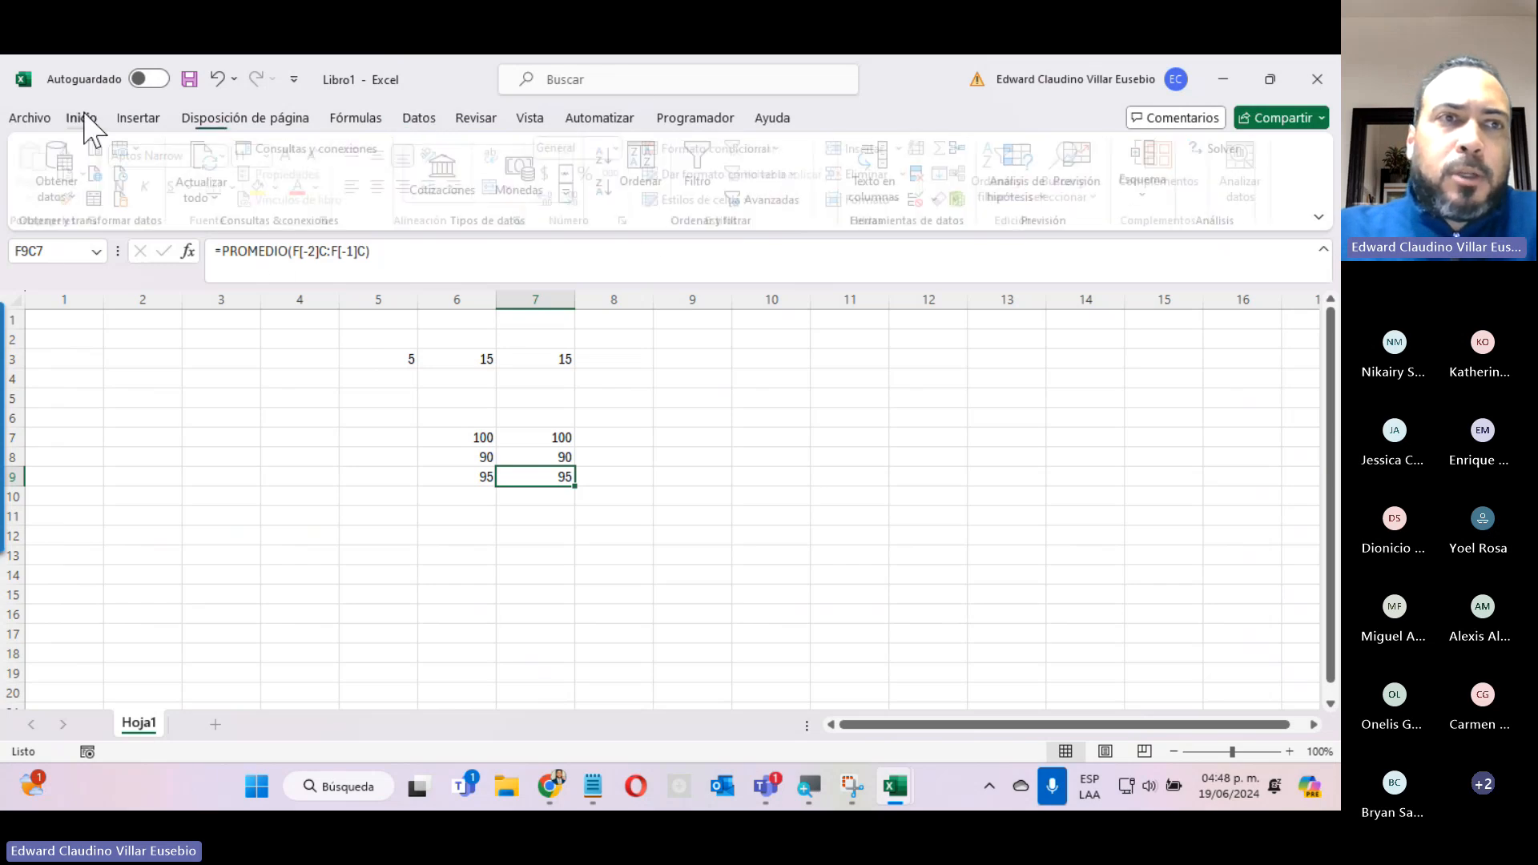
{"action": "left_click", "coordinate": [999, 193]}
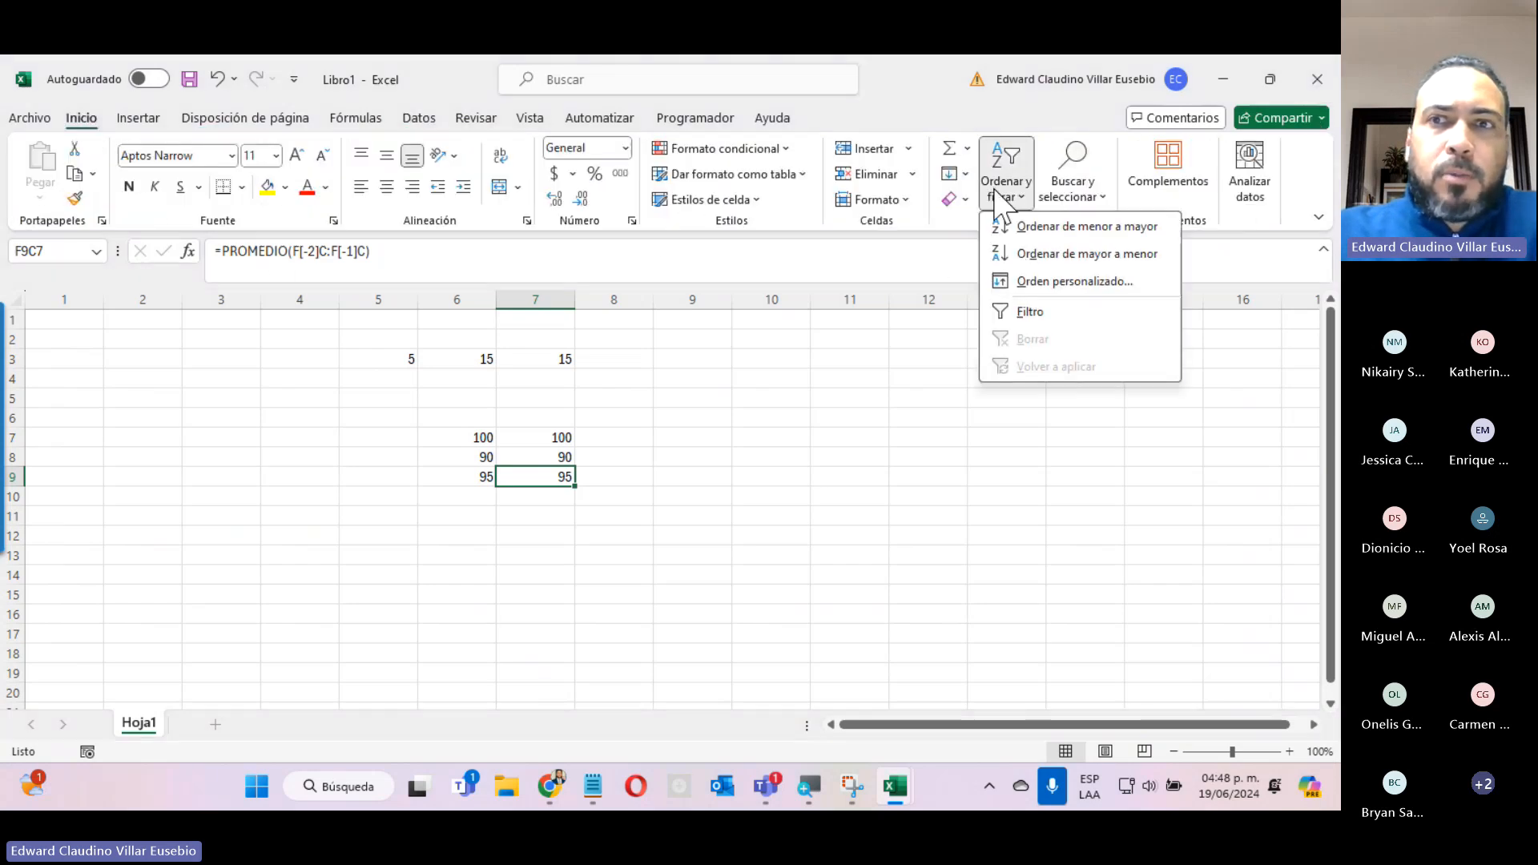
{"action": "left_click", "coordinate": [1038, 447]}
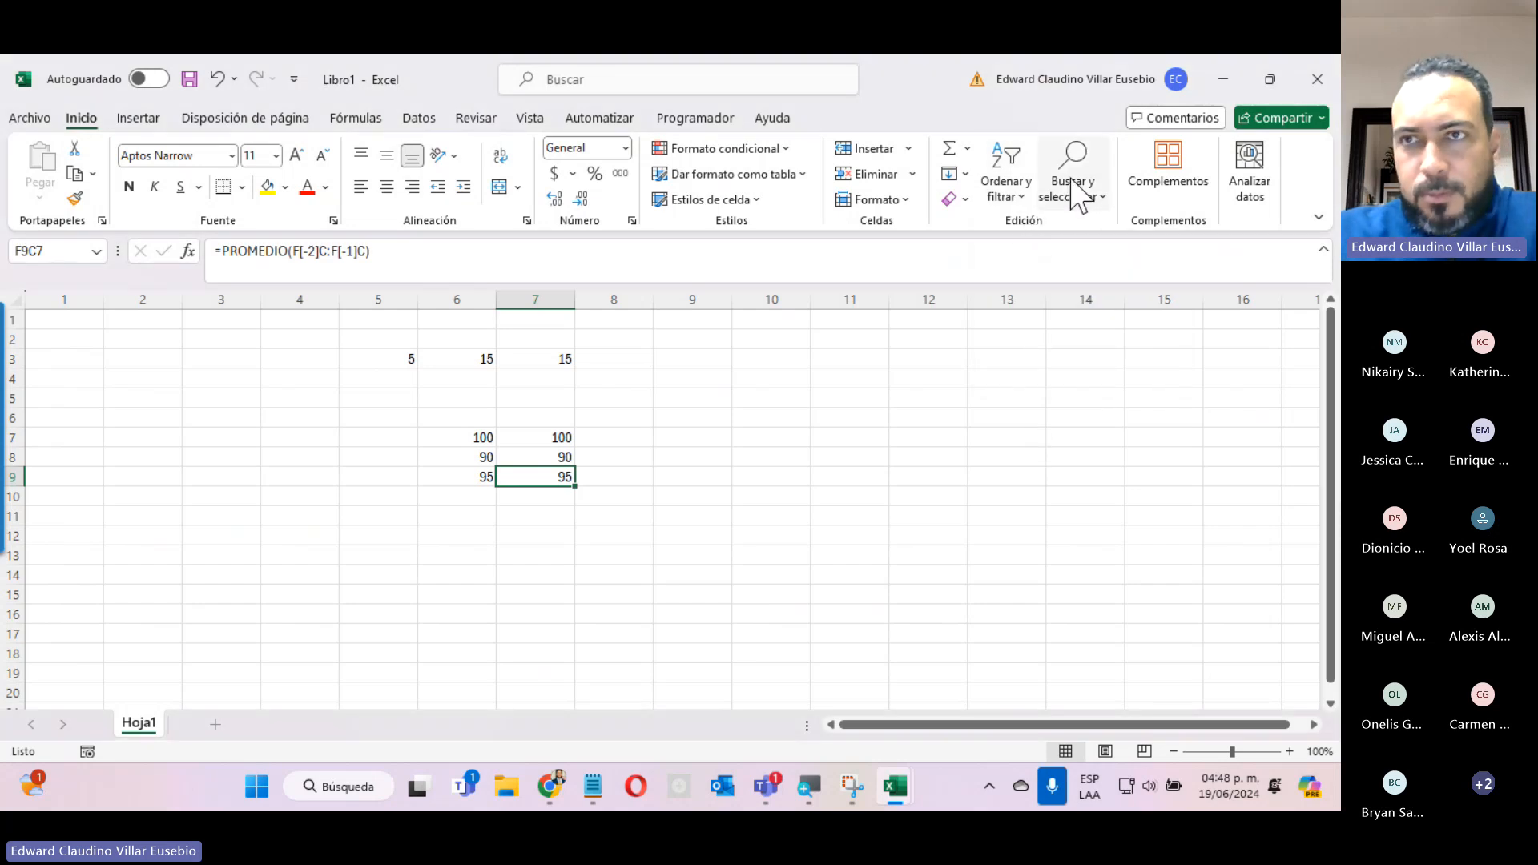
{"action": "left_click", "coordinate": [1223, 79]}
Check the recent browser downloads and open Actividad Practica 1 Unidad 4 from the course page in a new tab.
{"action": "scroll", "coordinate": [214, 446], "scroll_direction": "down", "scroll_amount": 5}
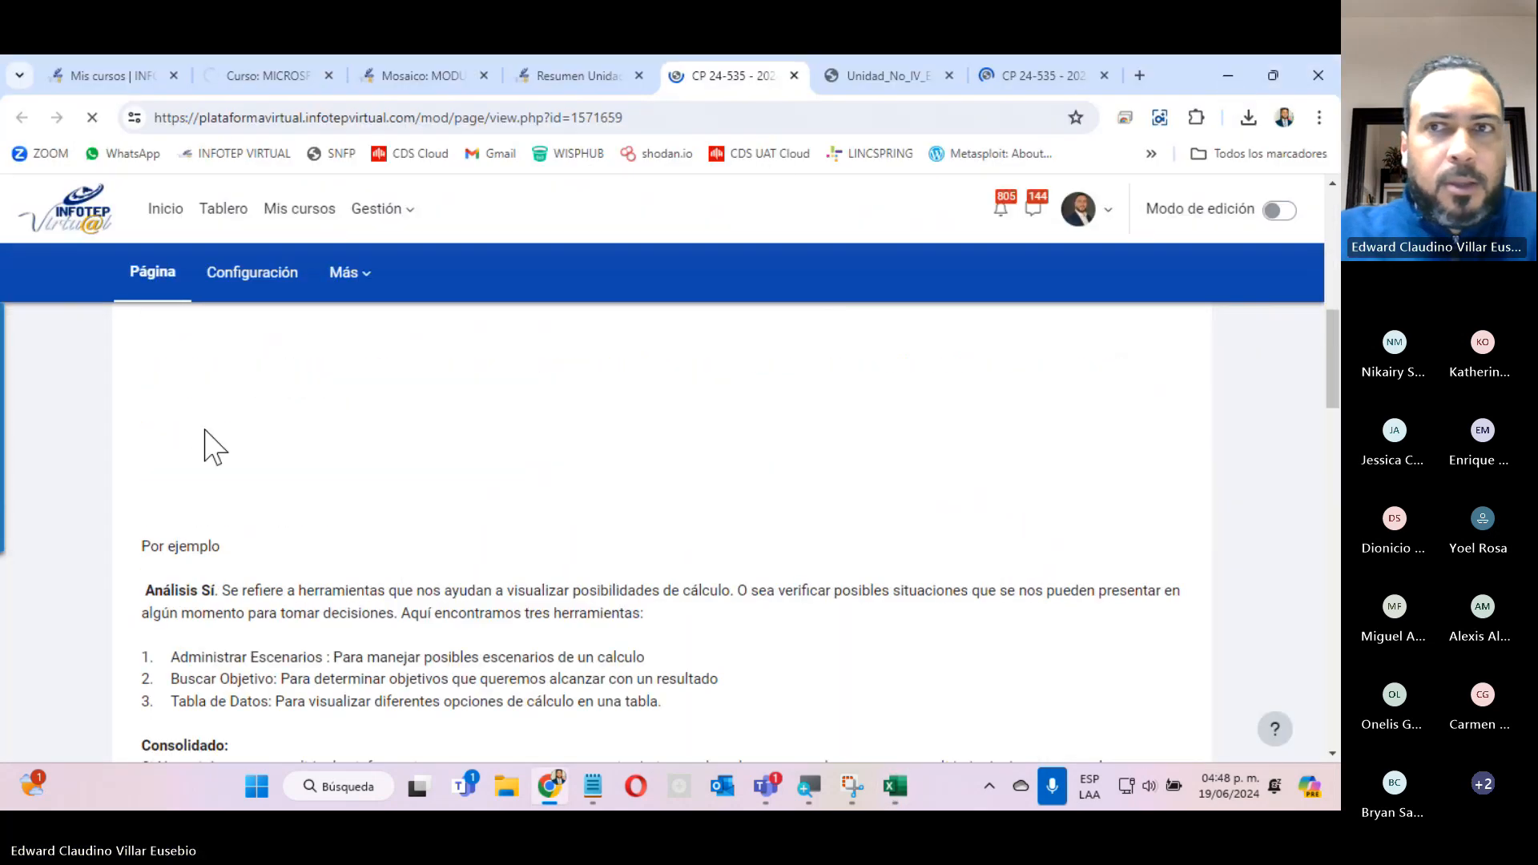
{"action": "left_click", "coordinate": [1248, 117]}
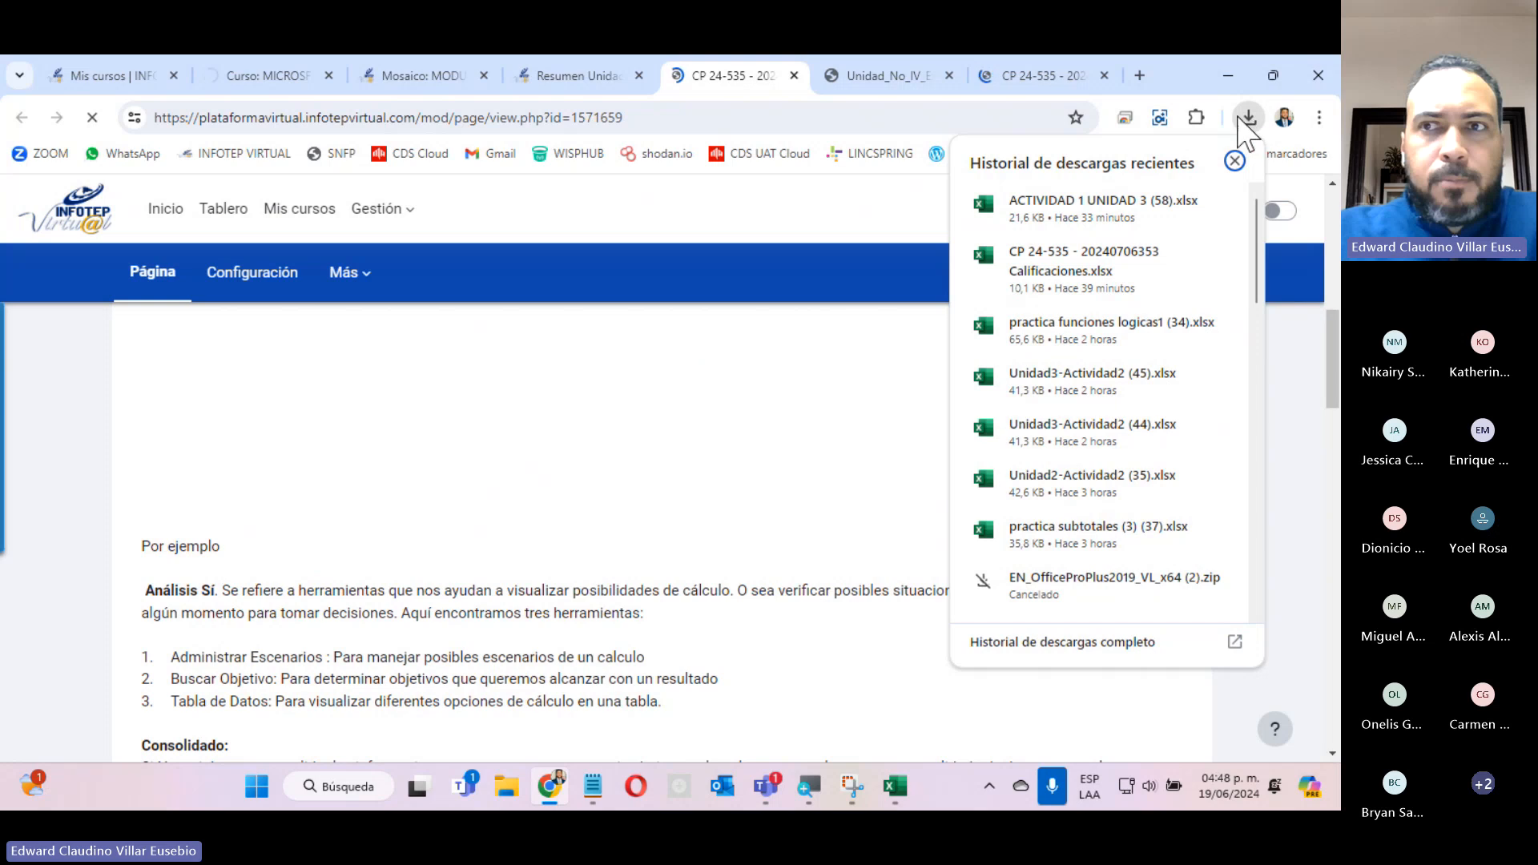
{"action": "left_click", "coordinate": [404, 76]}
{"action": "left_click", "coordinate": [258, 76]}
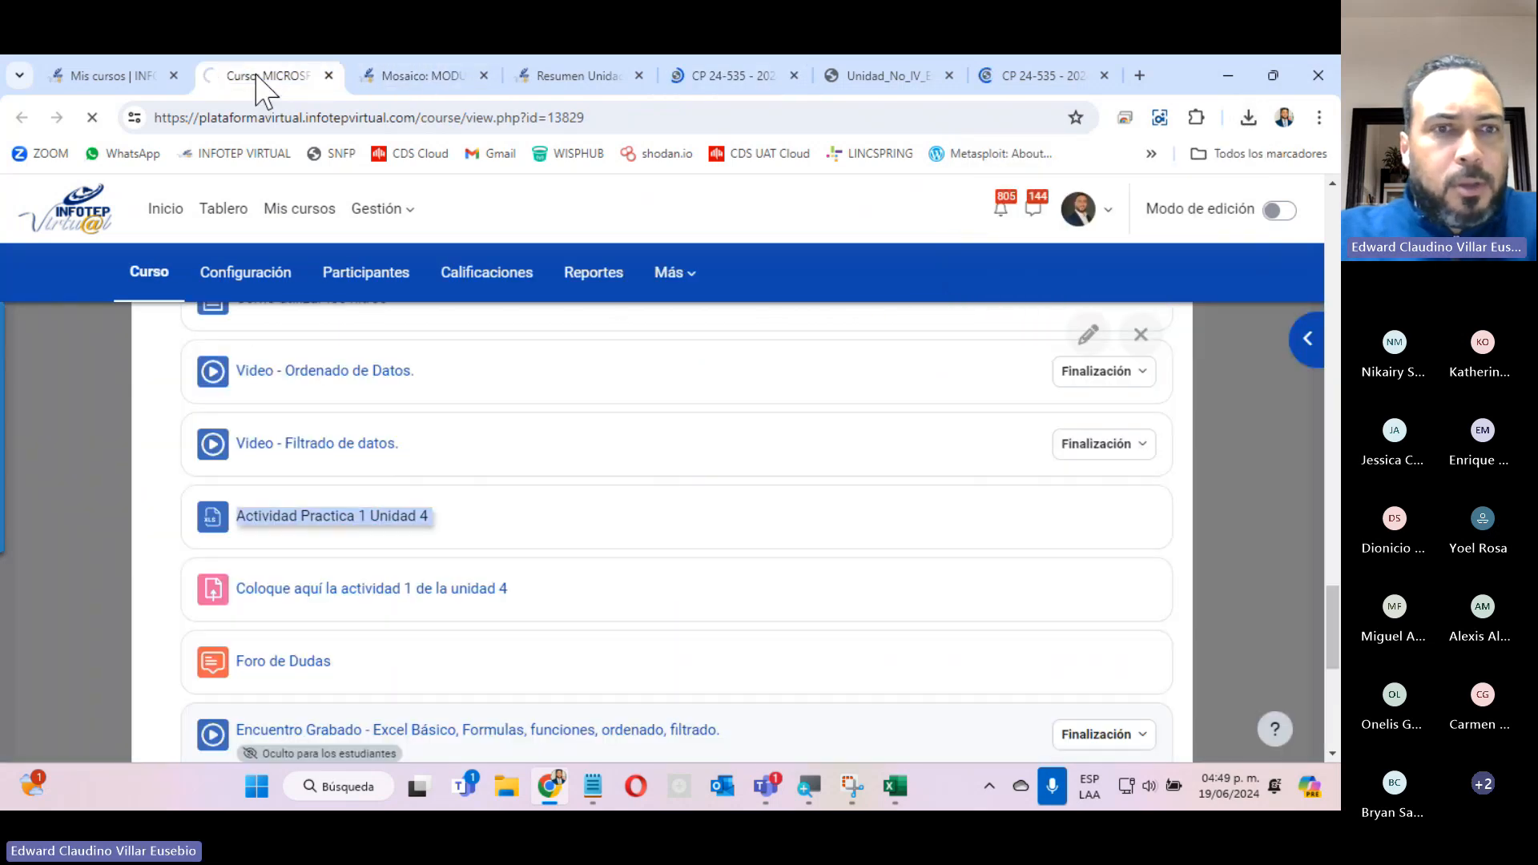
{"action": "right_click", "coordinate": [330, 519]}
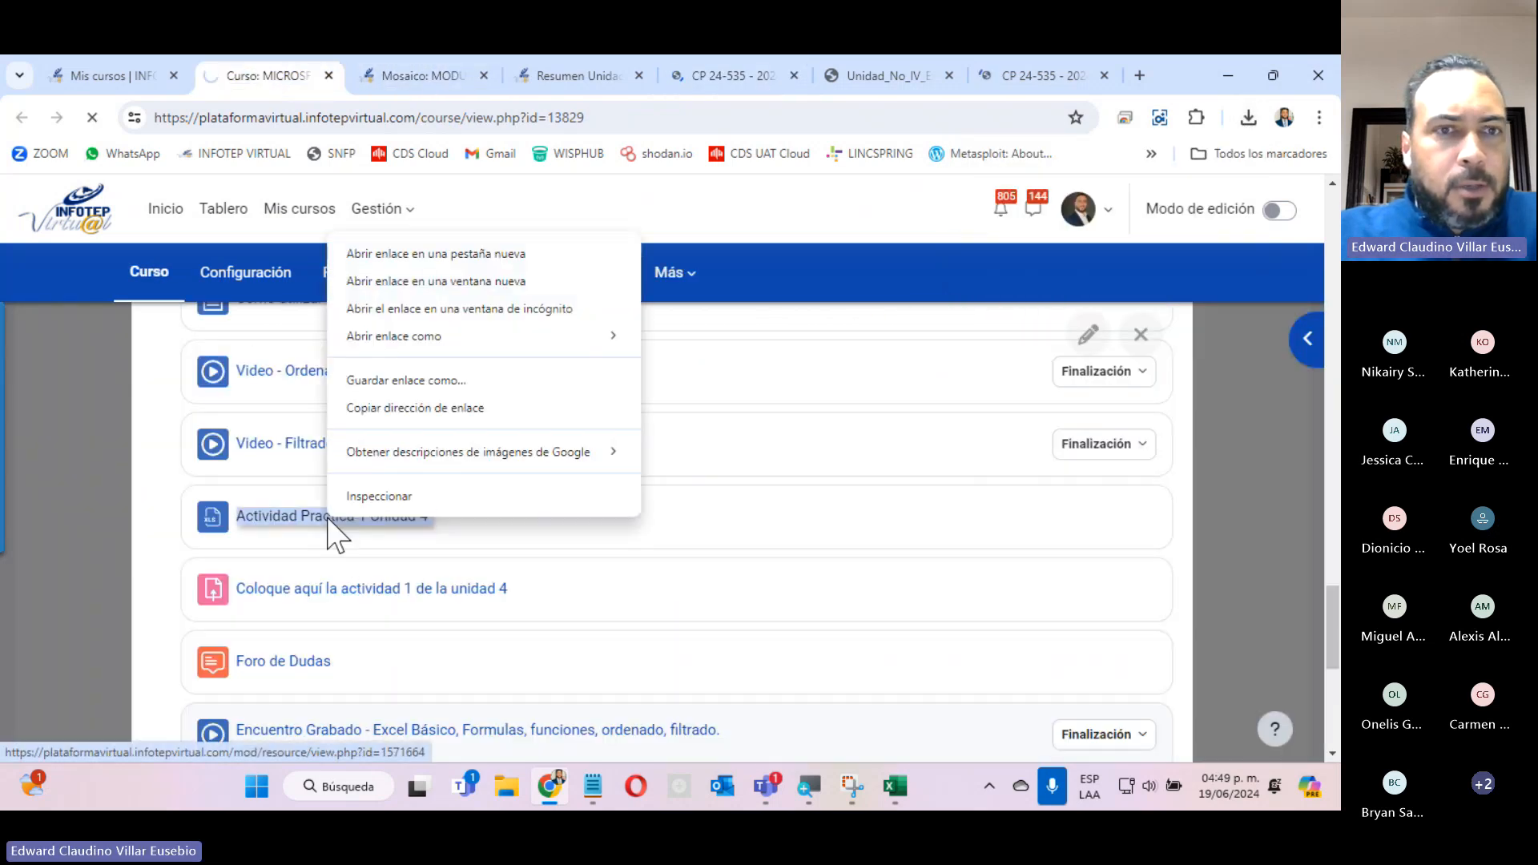
{"action": "left_click", "coordinate": [398, 248]}
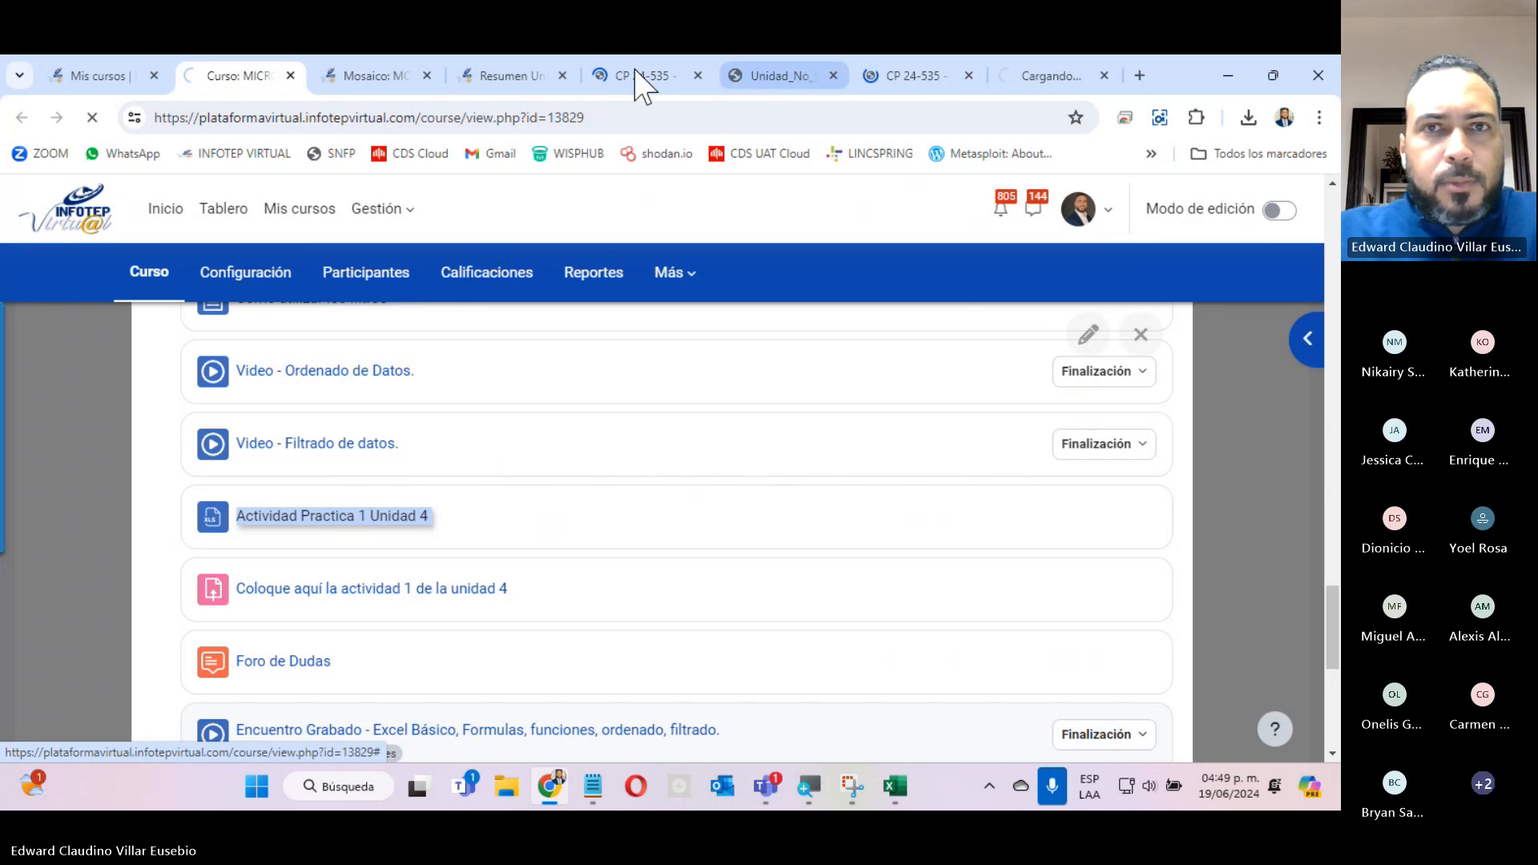
Look over the Mosaico page of course modules down to its footer and close it.
{"action": "left_click", "coordinate": [374, 75]}
{"action": "scroll", "coordinate": [993, 453], "scroll_direction": "down", "scroll_amount": 15}
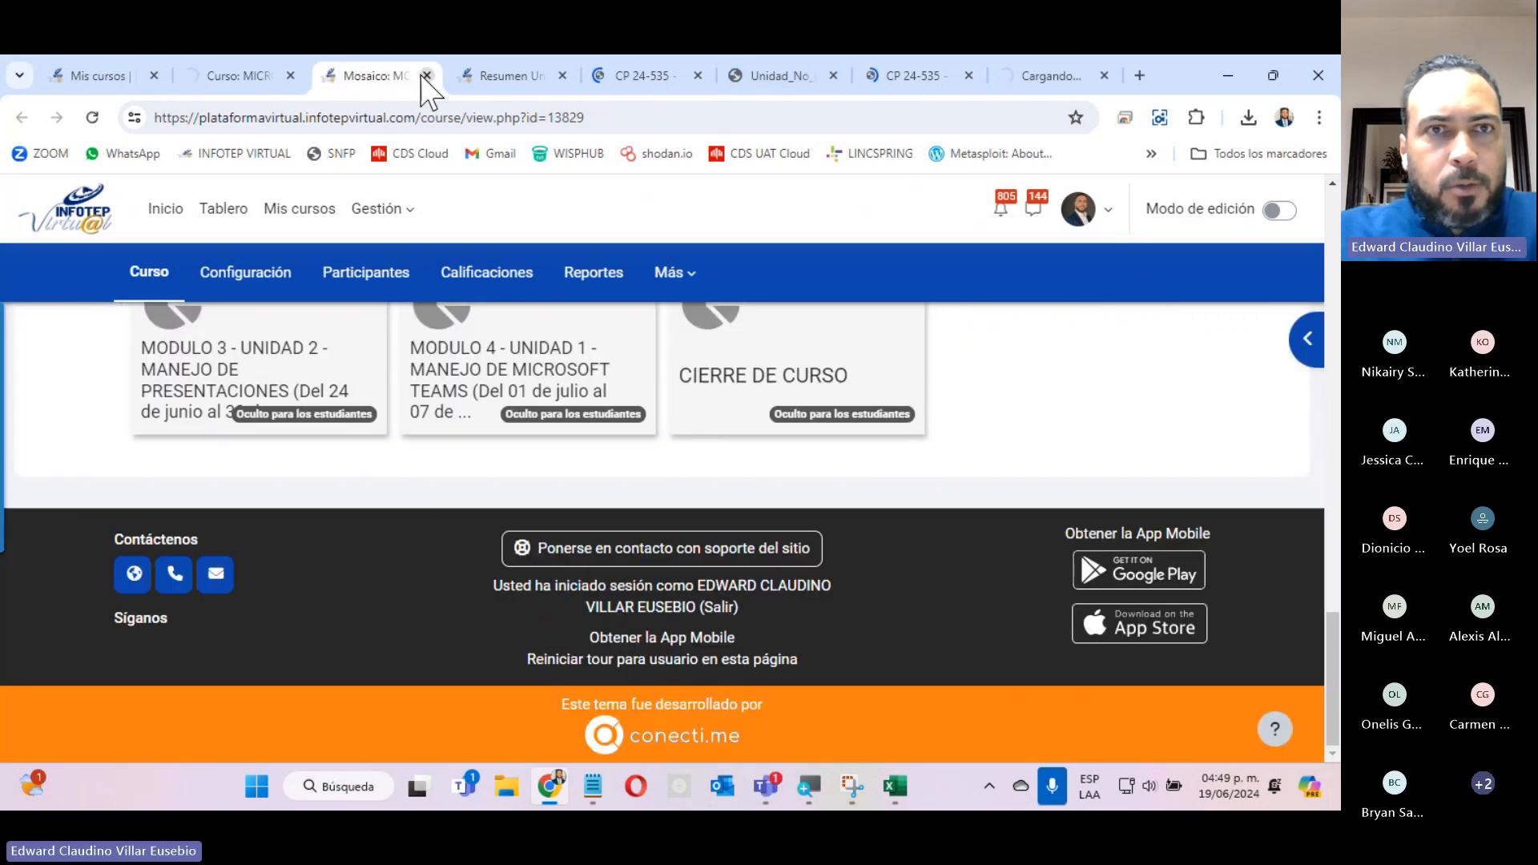
{"action": "left_click", "coordinate": [427, 76]}
Review the Resumen Unidad III forum, highlight its greeting to the participants, and close the page.
{"action": "scroll", "coordinate": [637, 439], "scroll_direction": "down", "scroll_amount": 5}
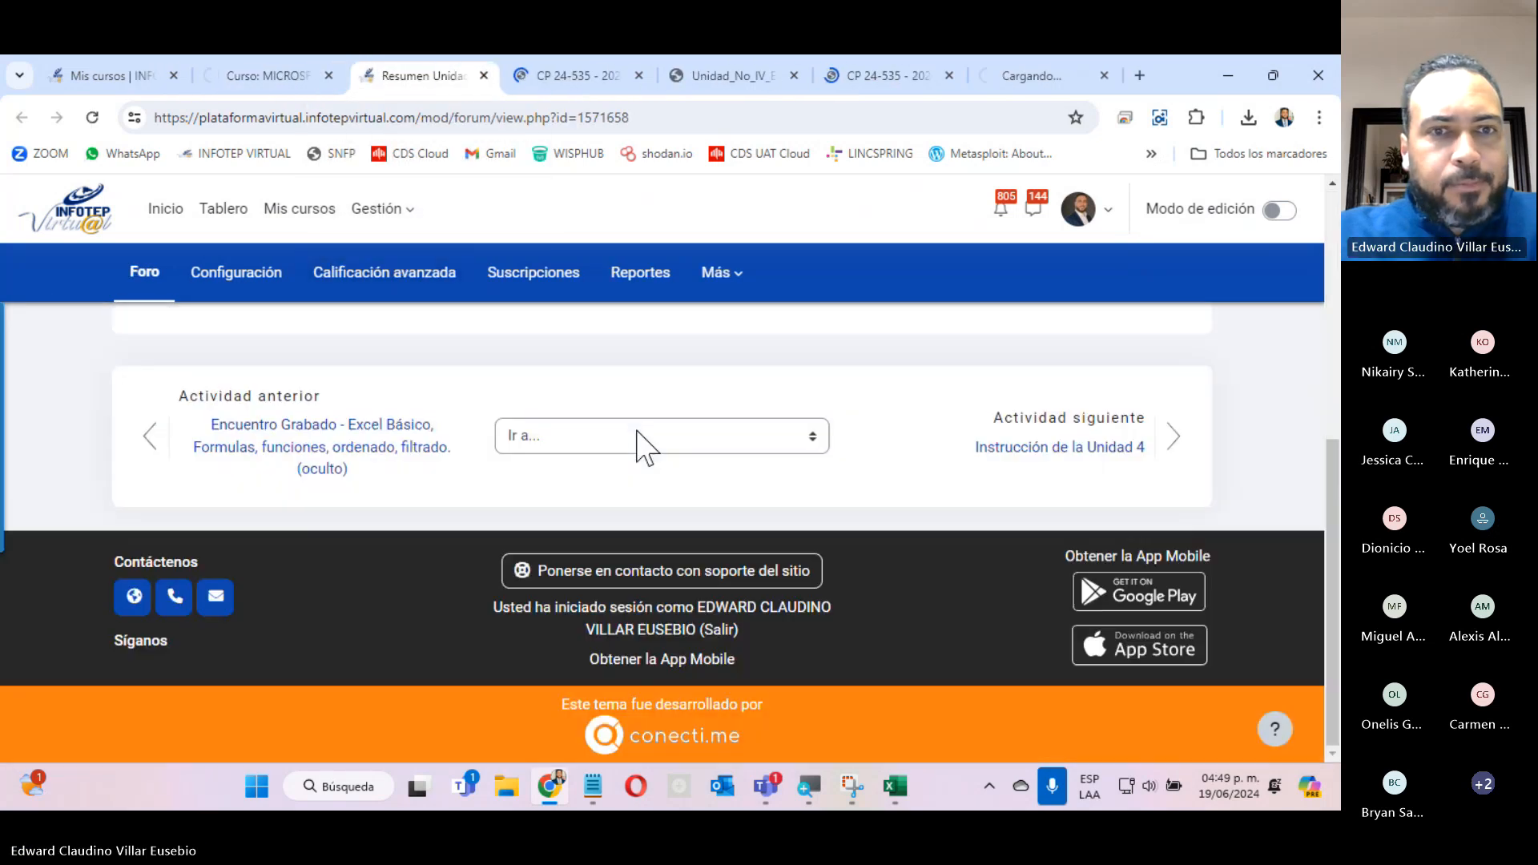
{"action": "scroll", "coordinate": [590, 384], "scroll_direction": "up", "scroll_amount": 5}
{"action": "scroll", "coordinate": [591, 384], "scroll_direction": "up", "scroll_amount": 1}
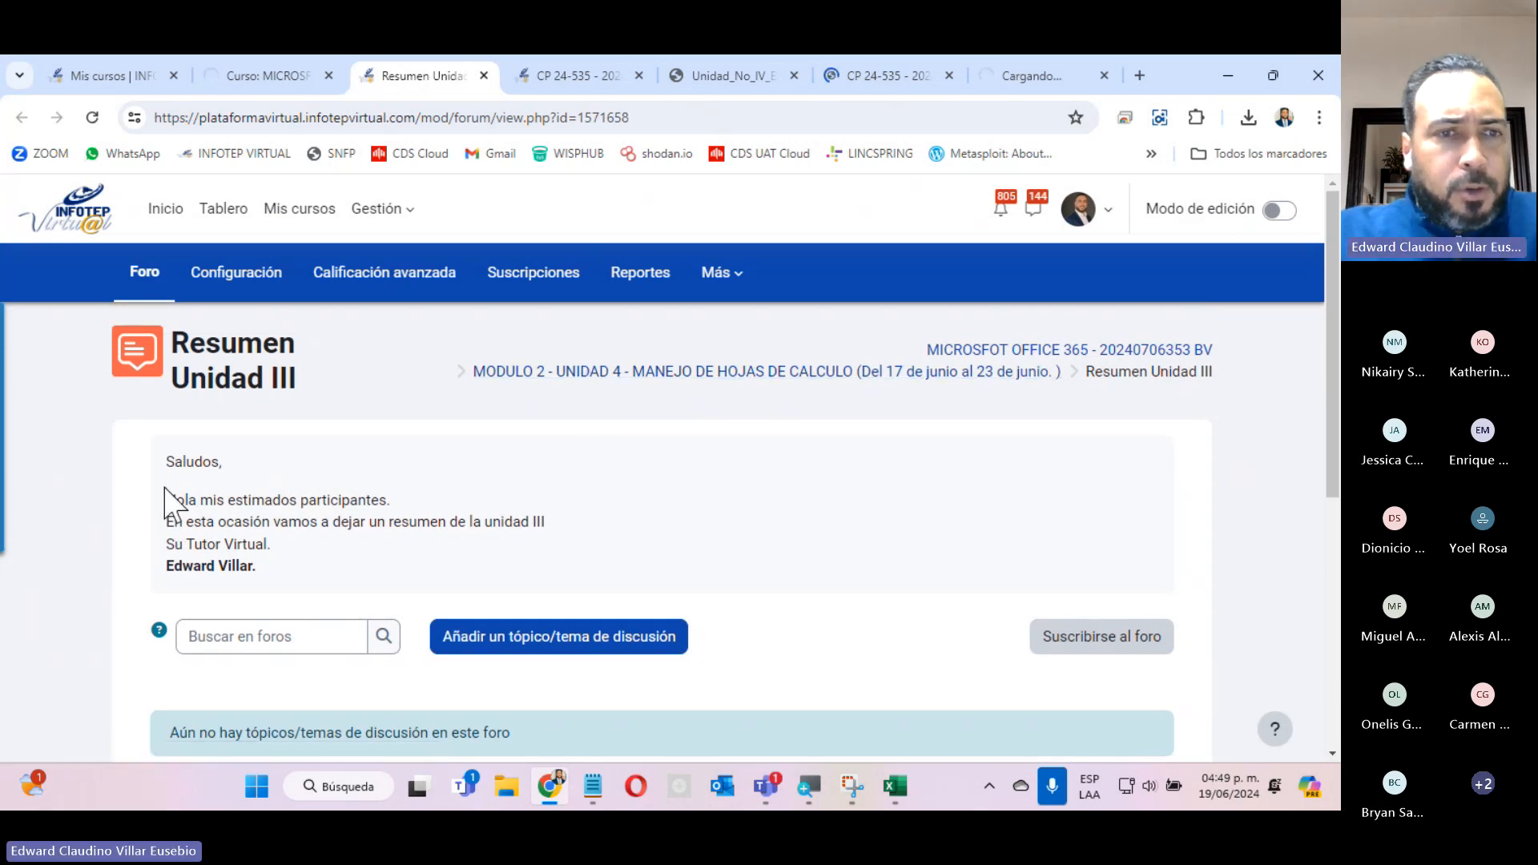
{"action": "left_click_drag", "start_coordinate": [547, 530], "coordinate": [155, 458]}
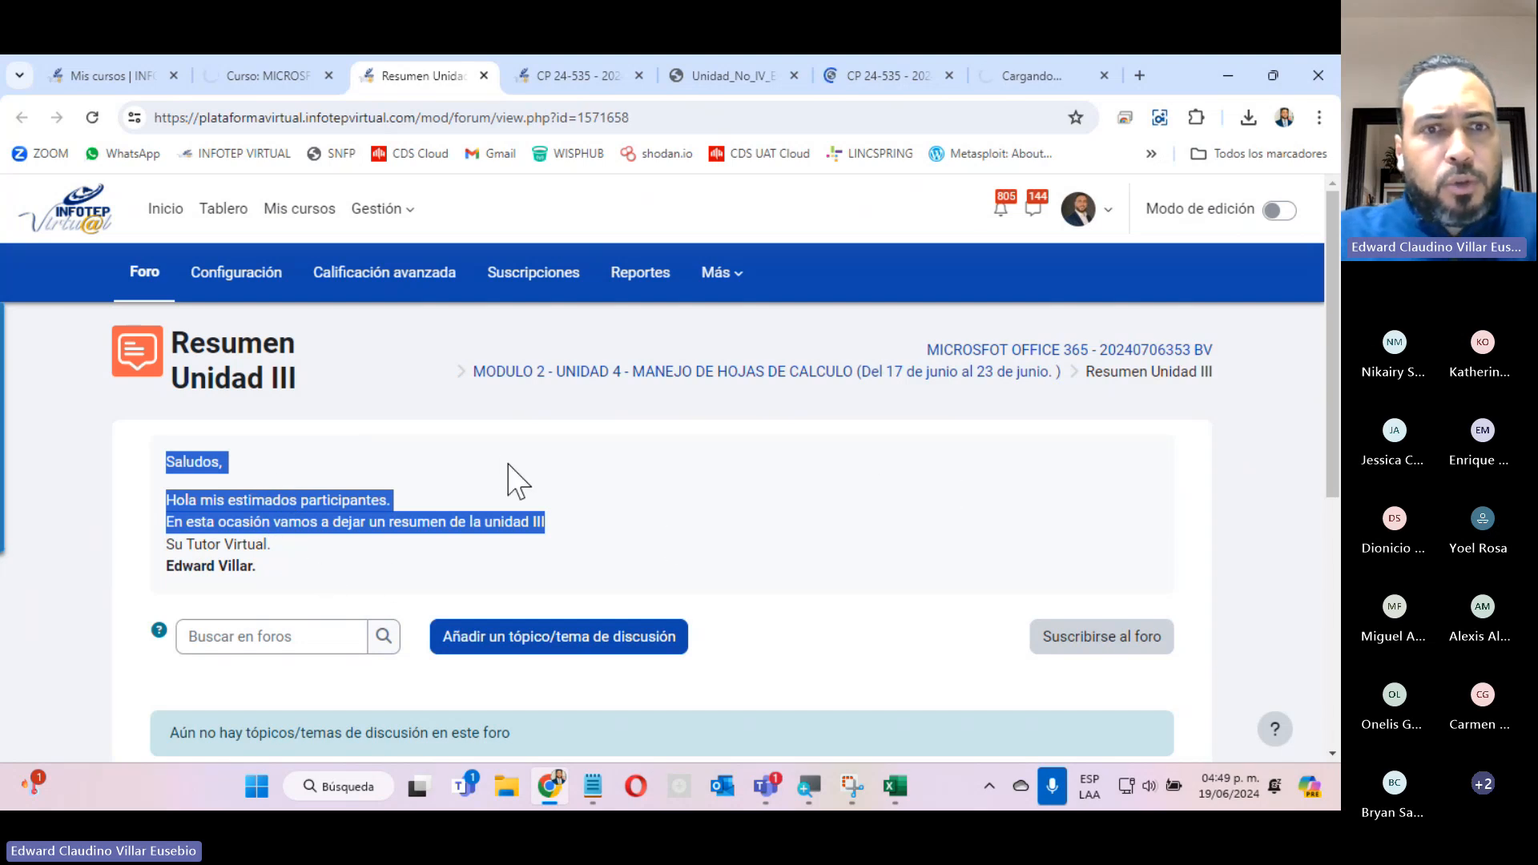
{"action": "left_click", "coordinate": [483, 75]}
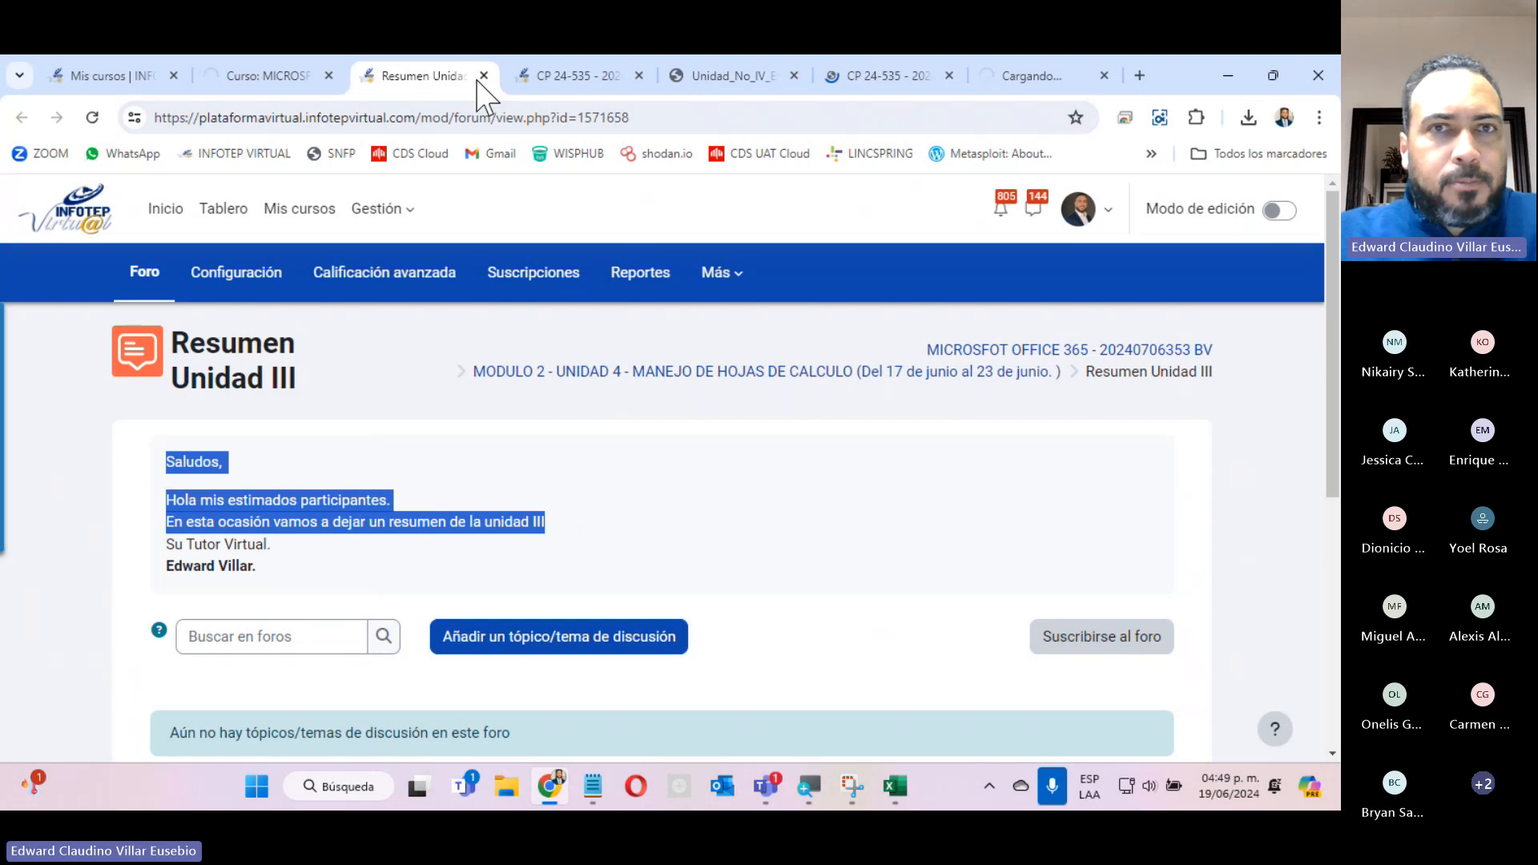
Review the Instrucción de la Unidad 4 page from its heading through the data table explanation to the Análisis Y si tools.
{"action": "scroll", "coordinate": [676, 532], "scroll_direction": "up", "scroll_amount": 4}
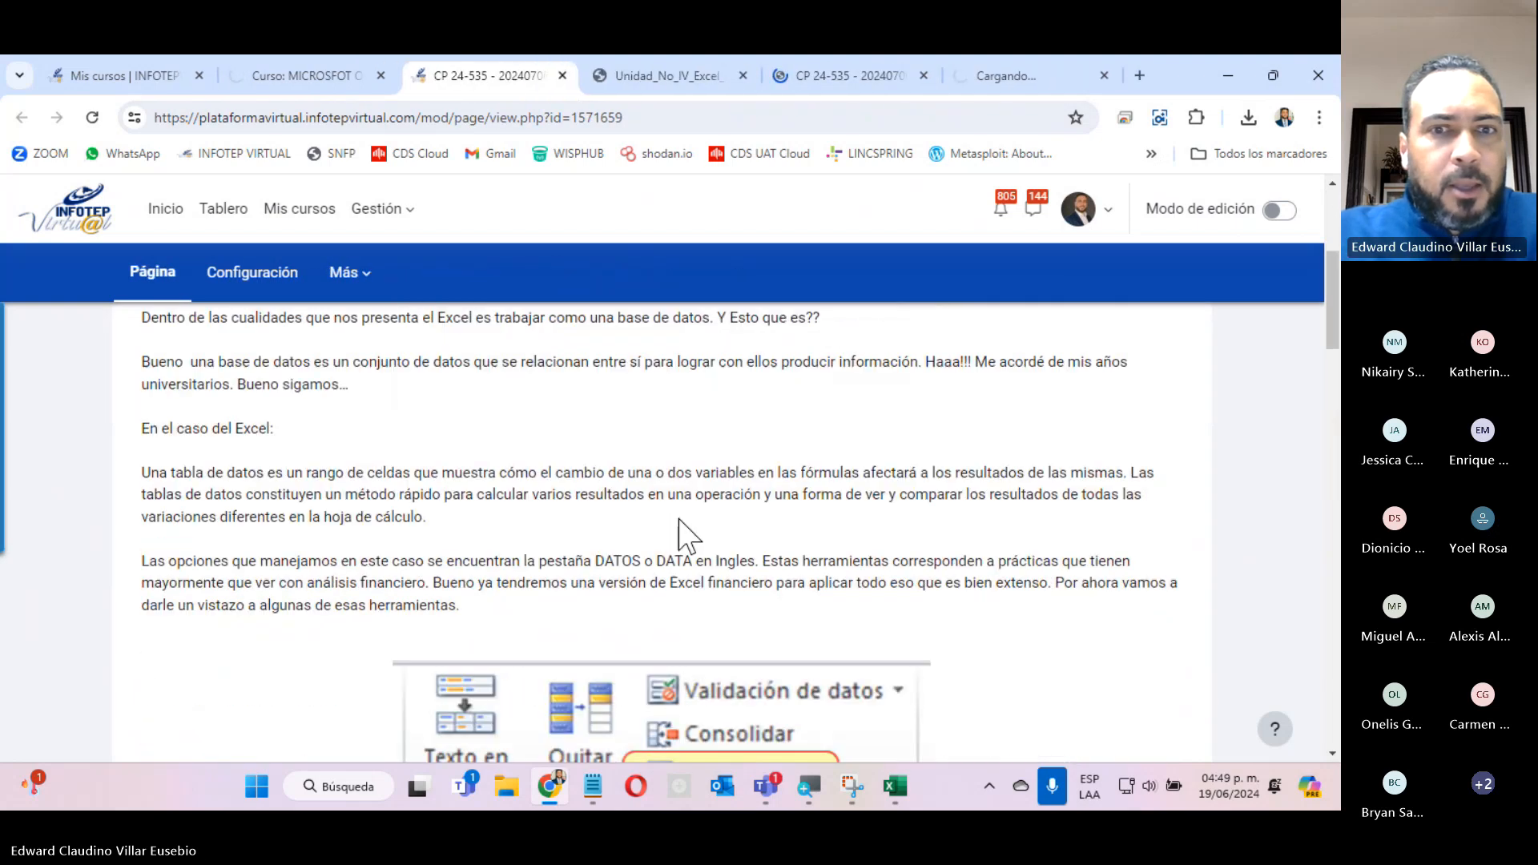
{"action": "scroll", "coordinate": [679, 532], "scroll_direction": "up", "scroll_amount": 4}
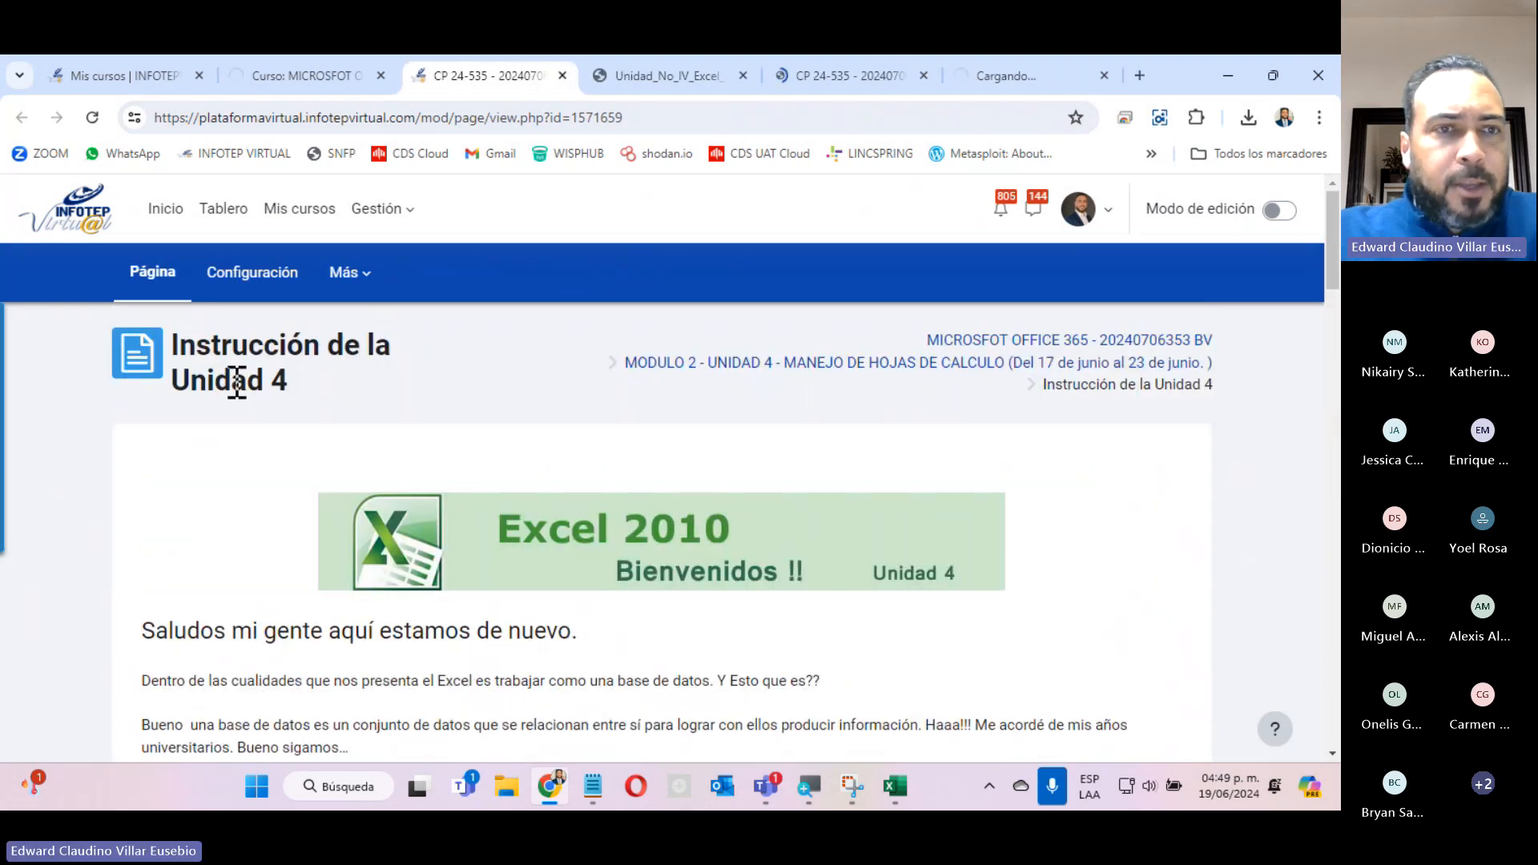
{"action": "scroll", "coordinate": [346, 430], "scroll_direction": "down", "scroll_amount": 4}
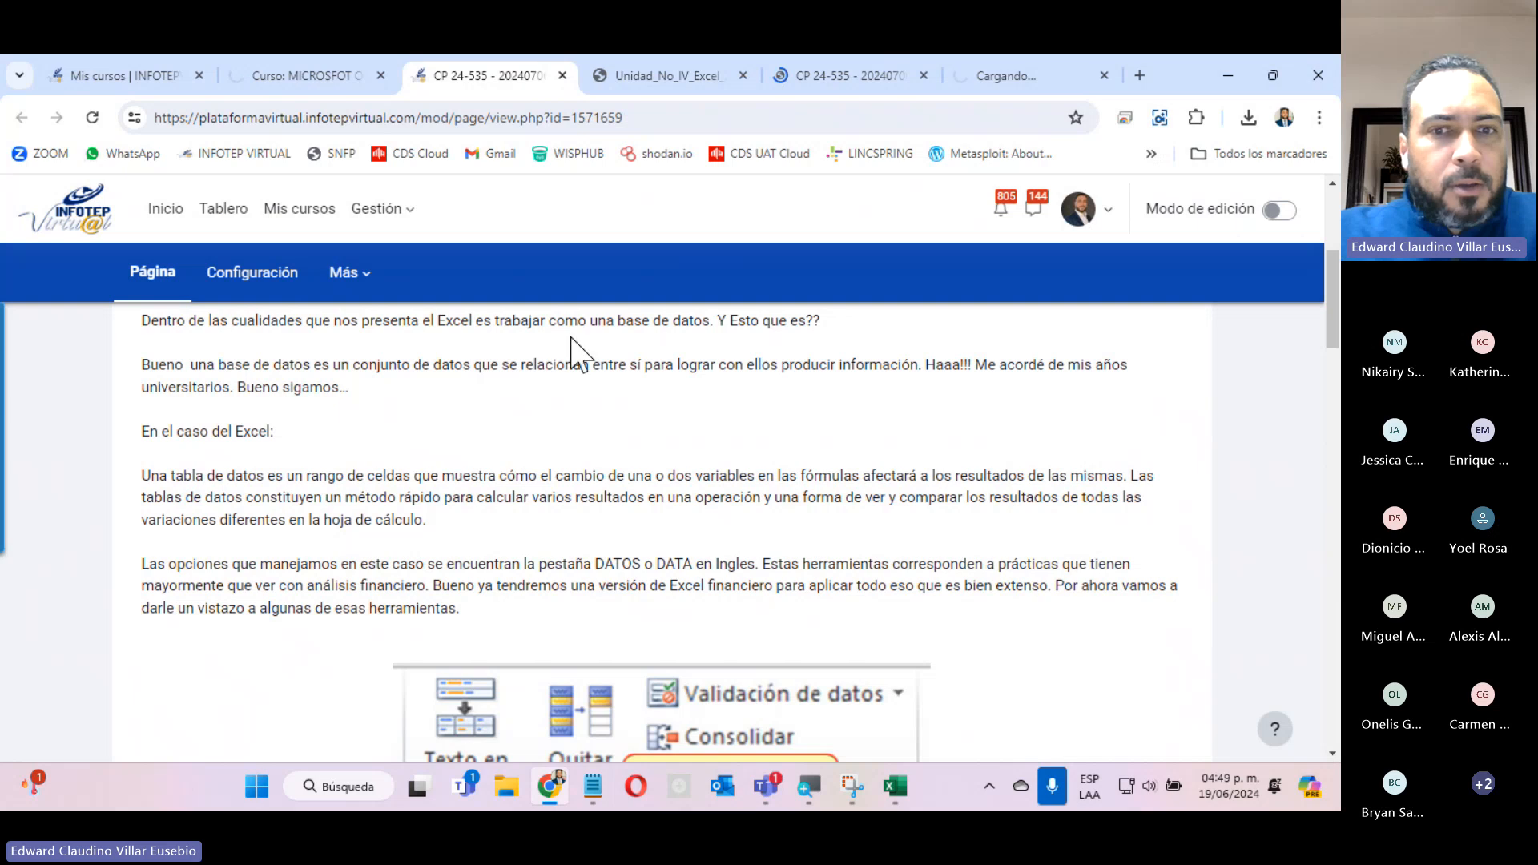
{"action": "scroll", "coordinate": [592, 453], "scroll_direction": "down", "scroll_amount": 4}
{"action": "scroll", "coordinate": [600, 464], "scroll_direction": "up", "scroll_amount": 4}
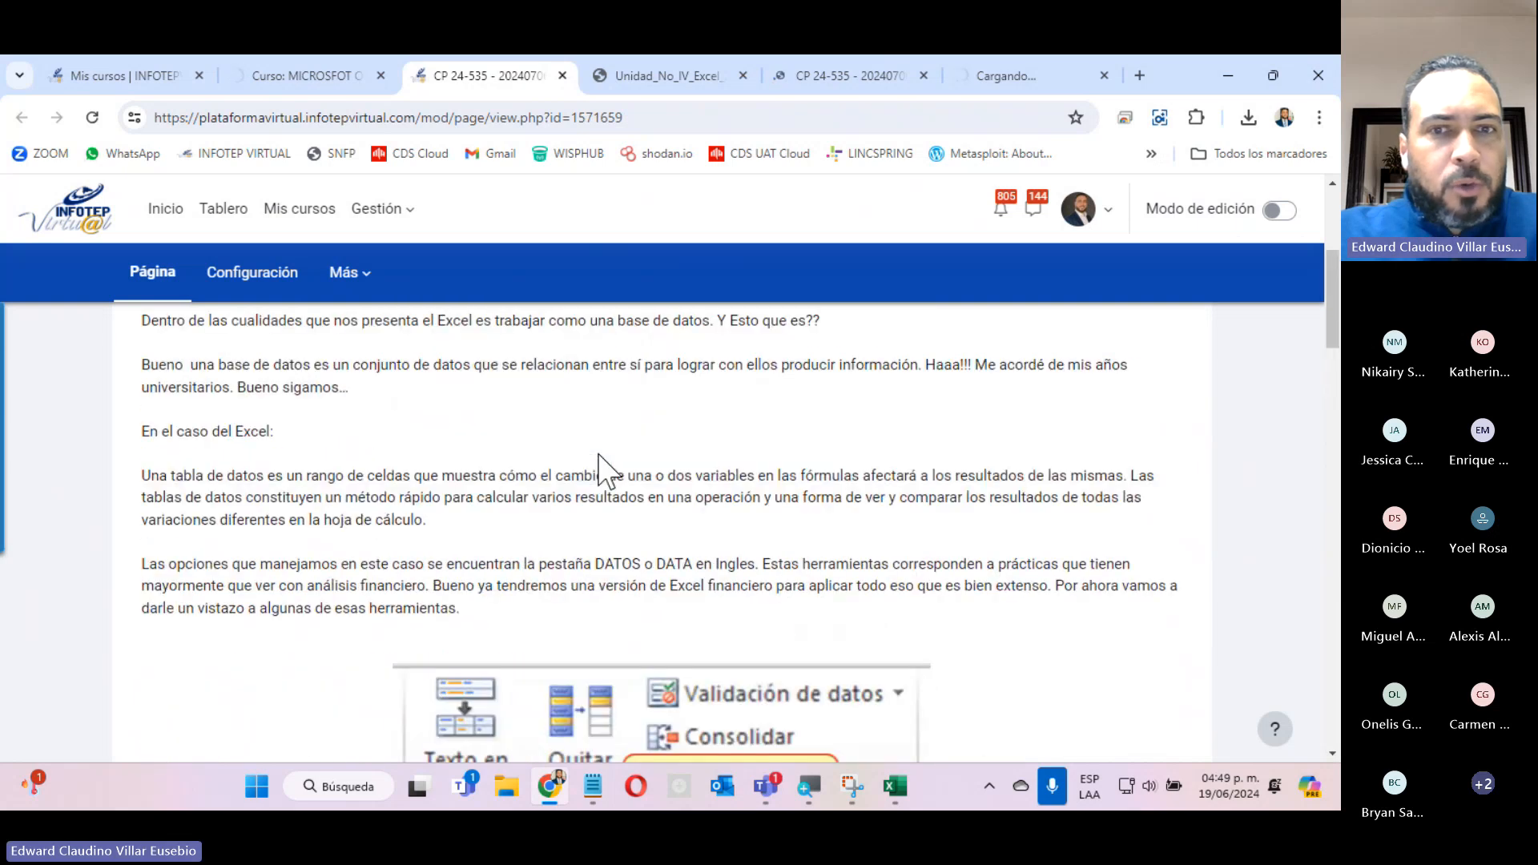
{"action": "scroll", "coordinate": [599, 465], "scroll_direction": "down", "scroll_amount": 4}
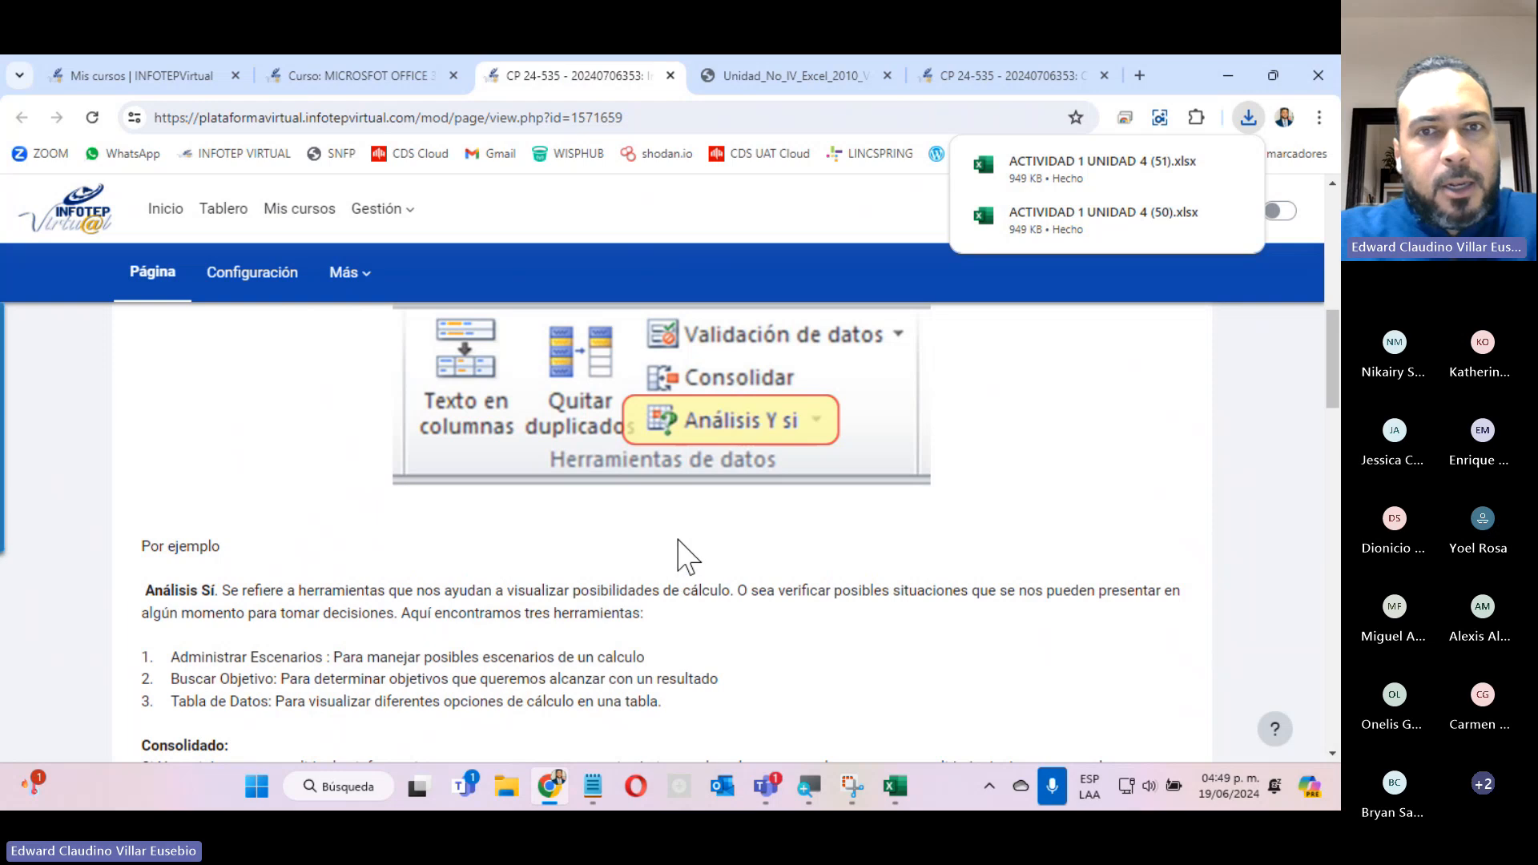
{"action": "scroll", "coordinate": [689, 537], "scroll_direction": "up", "scroll_amount": 4}
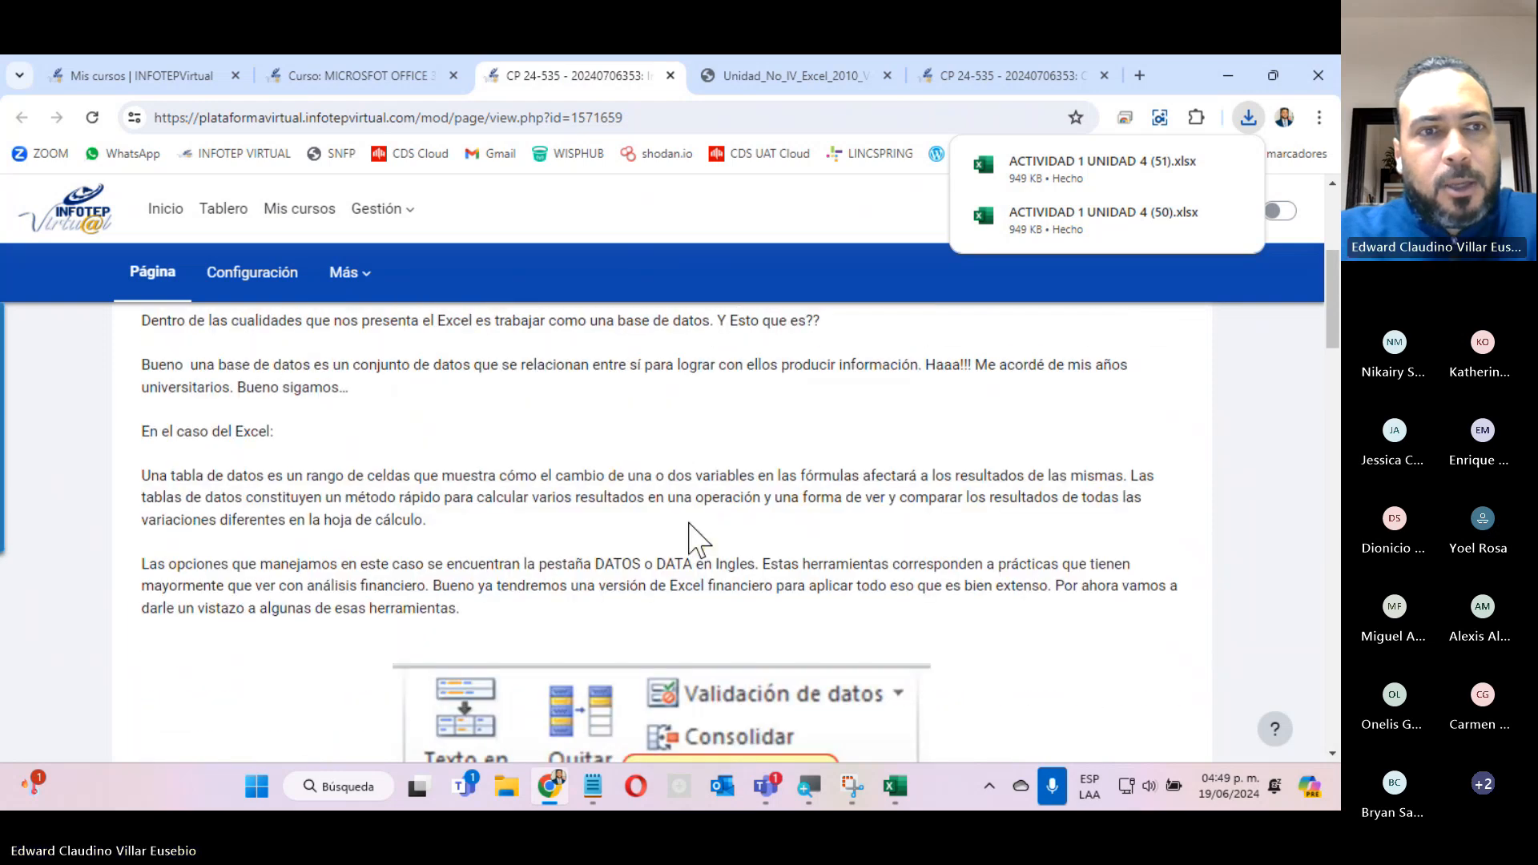
{"action": "scroll", "coordinate": [689, 536], "scroll_direction": "down", "scroll_amount": 10}
{"action": "scroll", "coordinate": [691, 535], "scroll_direction": "up", "scroll_amount": 6}
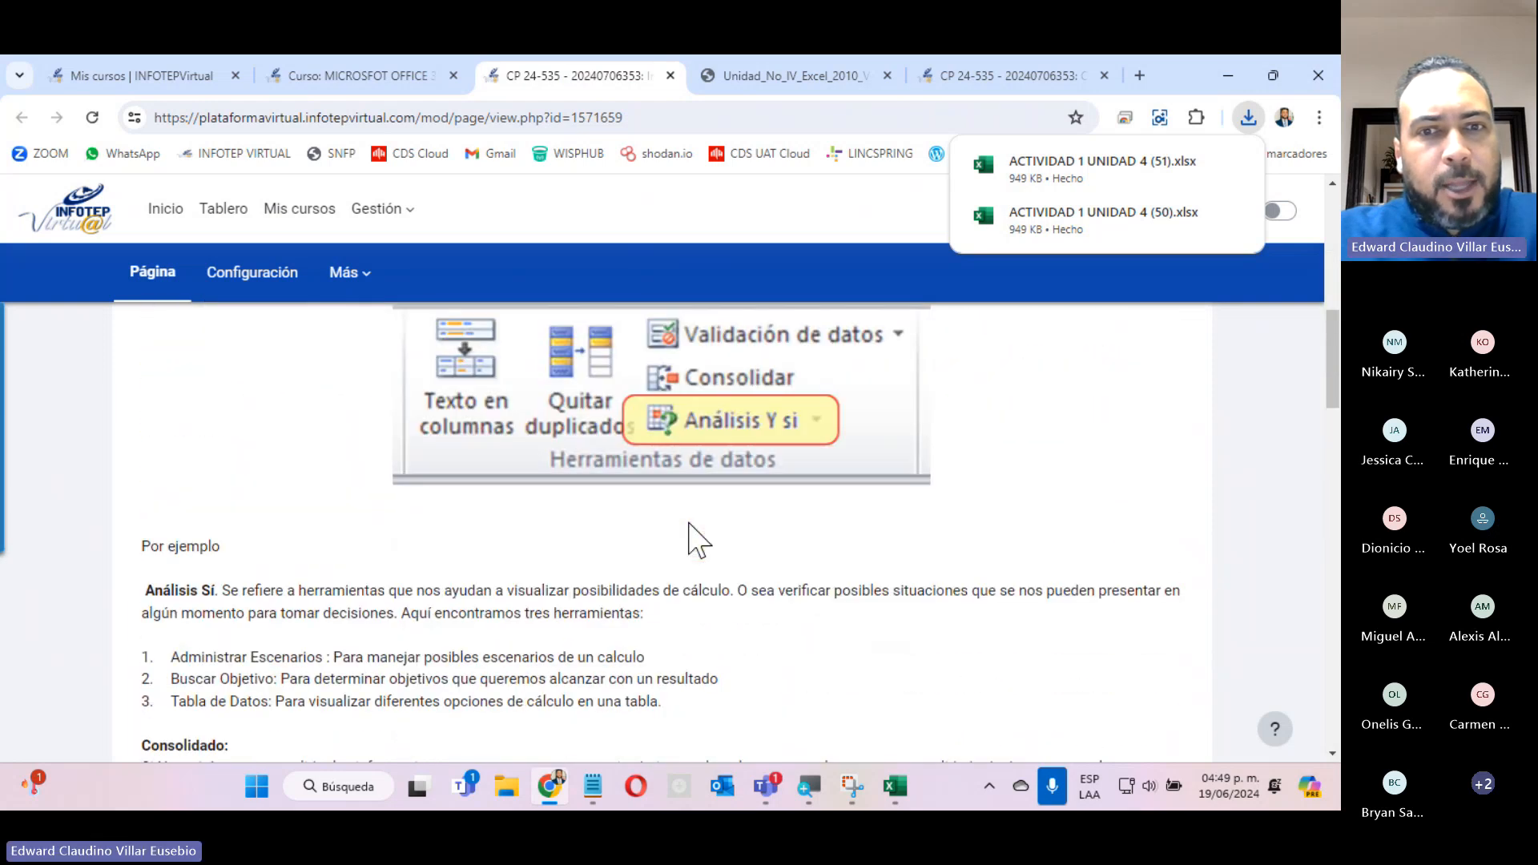
Examine the filter and Tablas Dinámicas sections of Instrucción de la Unidad 4 and close the page.
{"action": "scroll", "coordinate": [690, 535], "scroll_direction": "down", "scroll_amount": 6}
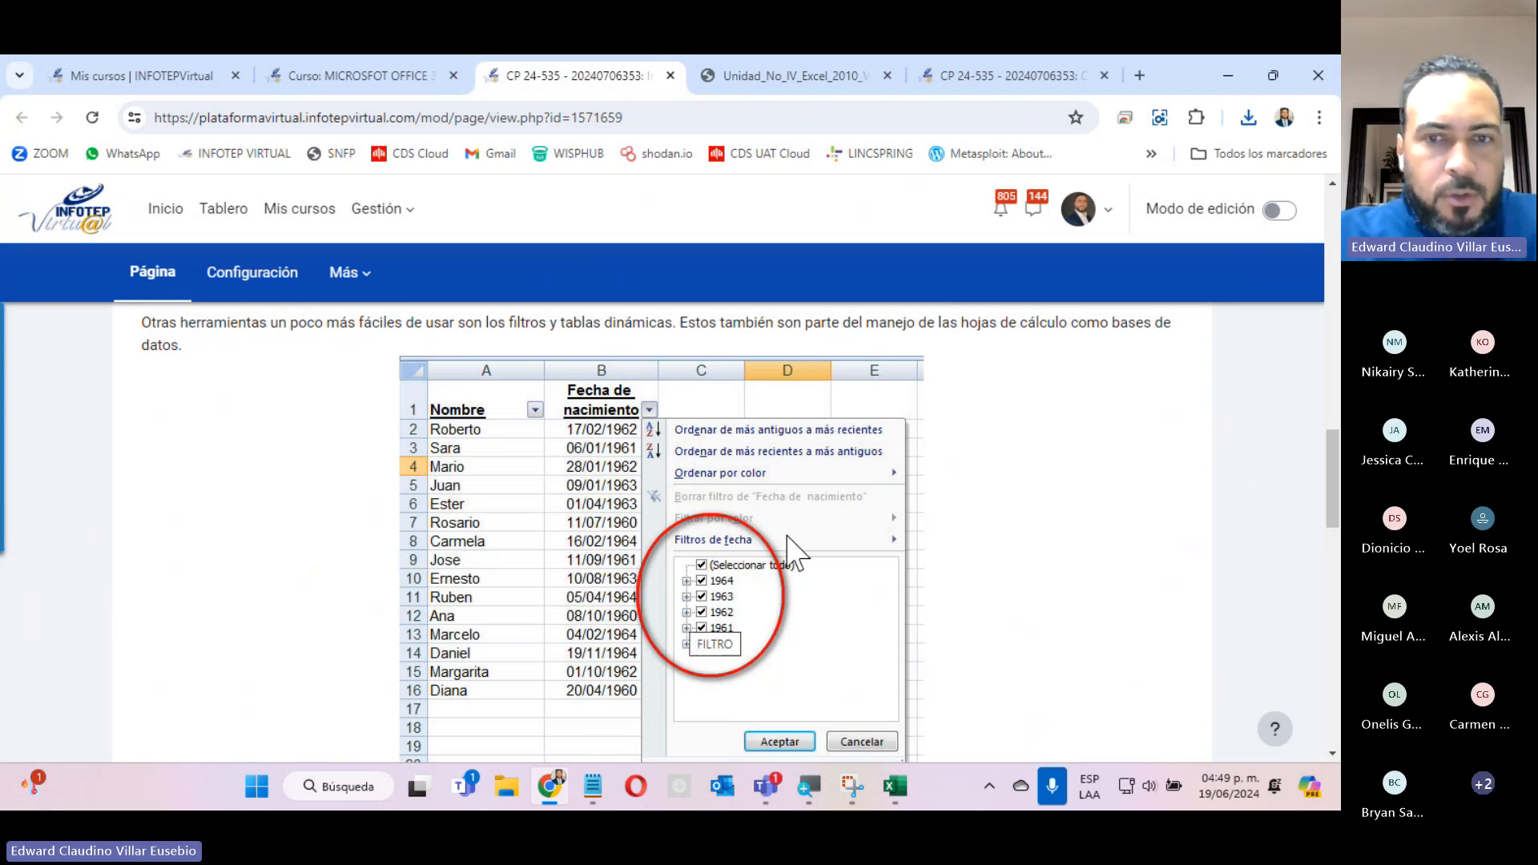
{"action": "scroll", "coordinate": [832, 633], "scroll_direction": "down", "scroll_amount": 10}
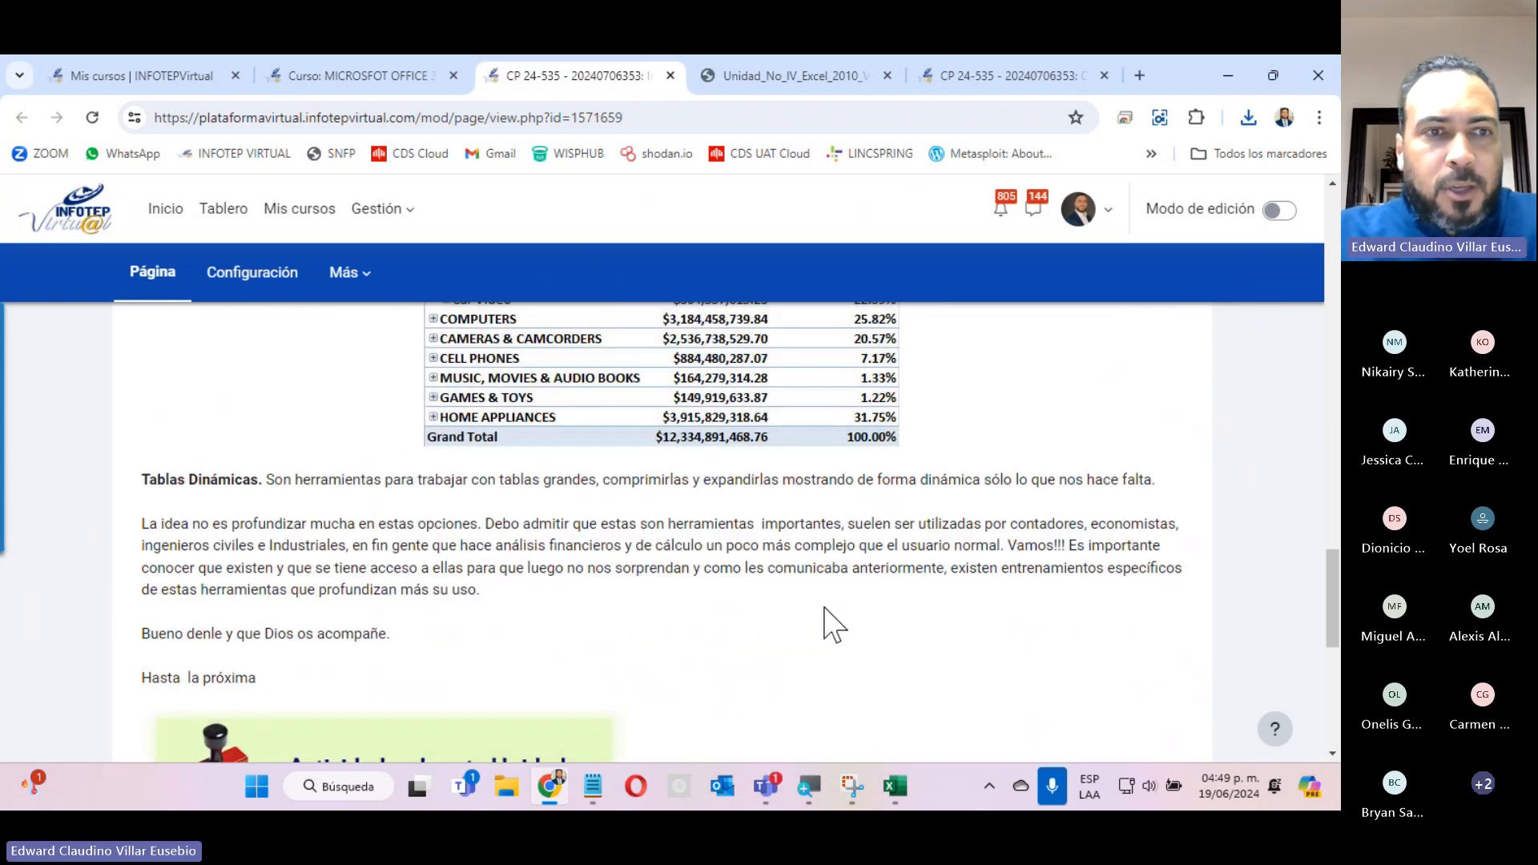
{"action": "scroll", "coordinate": [833, 625], "scroll_direction": "up", "scroll_amount": 5}
{"action": "scroll", "coordinate": [833, 624], "scroll_direction": "up", "scroll_amount": 5}
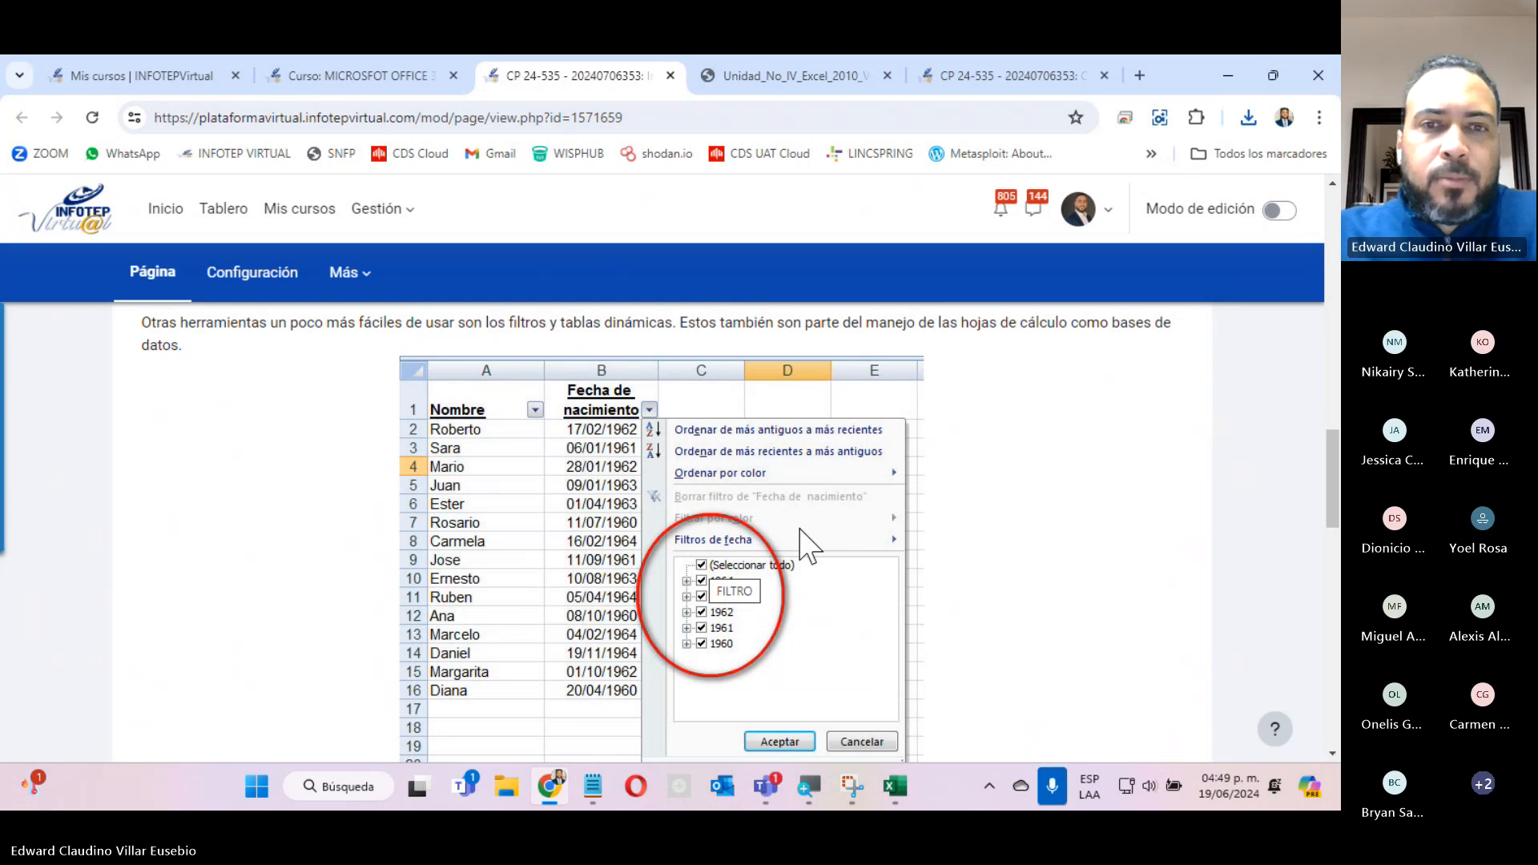
{"action": "left_click", "coordinate": [670, 75]}
Review the Unidad no. 4 table of contents in Unidad_No_IV_Excel_2010_Virtual.pdf, continuing to section 4.1 Validación de datos.
{"action": "scroll", "coordinate": [824, 455], "scroll_direction": "down", "scroll_amount": 6}
{"action": "scroll", "coordinate": [833, 478], "scroll_direction": "down", "scroll_amount": 4}
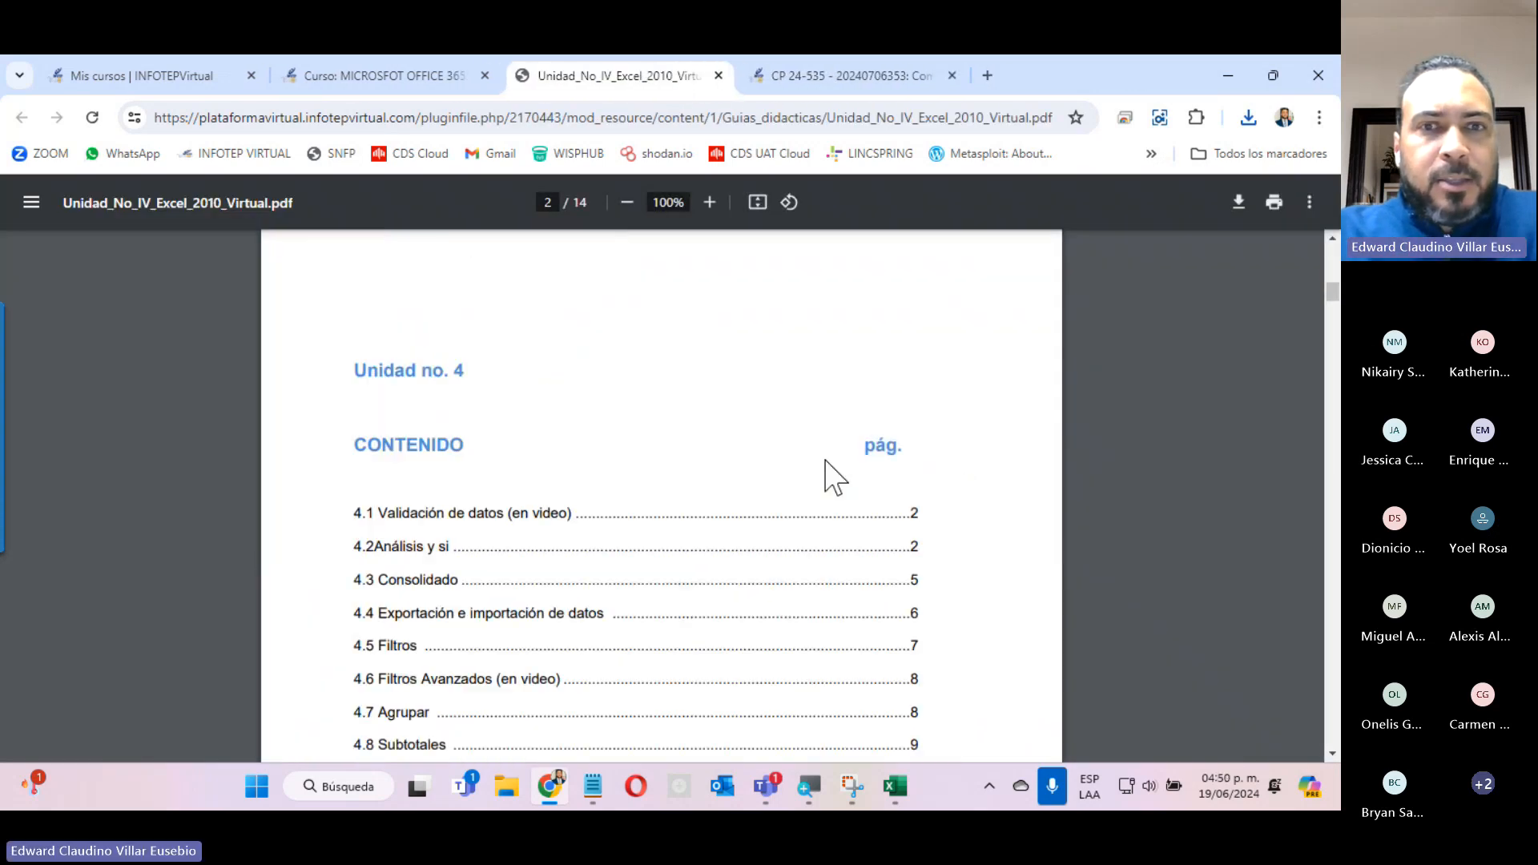
{"action": "scroll", "coordinate": [833, 478], "scroll_direction": "down", "scroll_amount": 4}
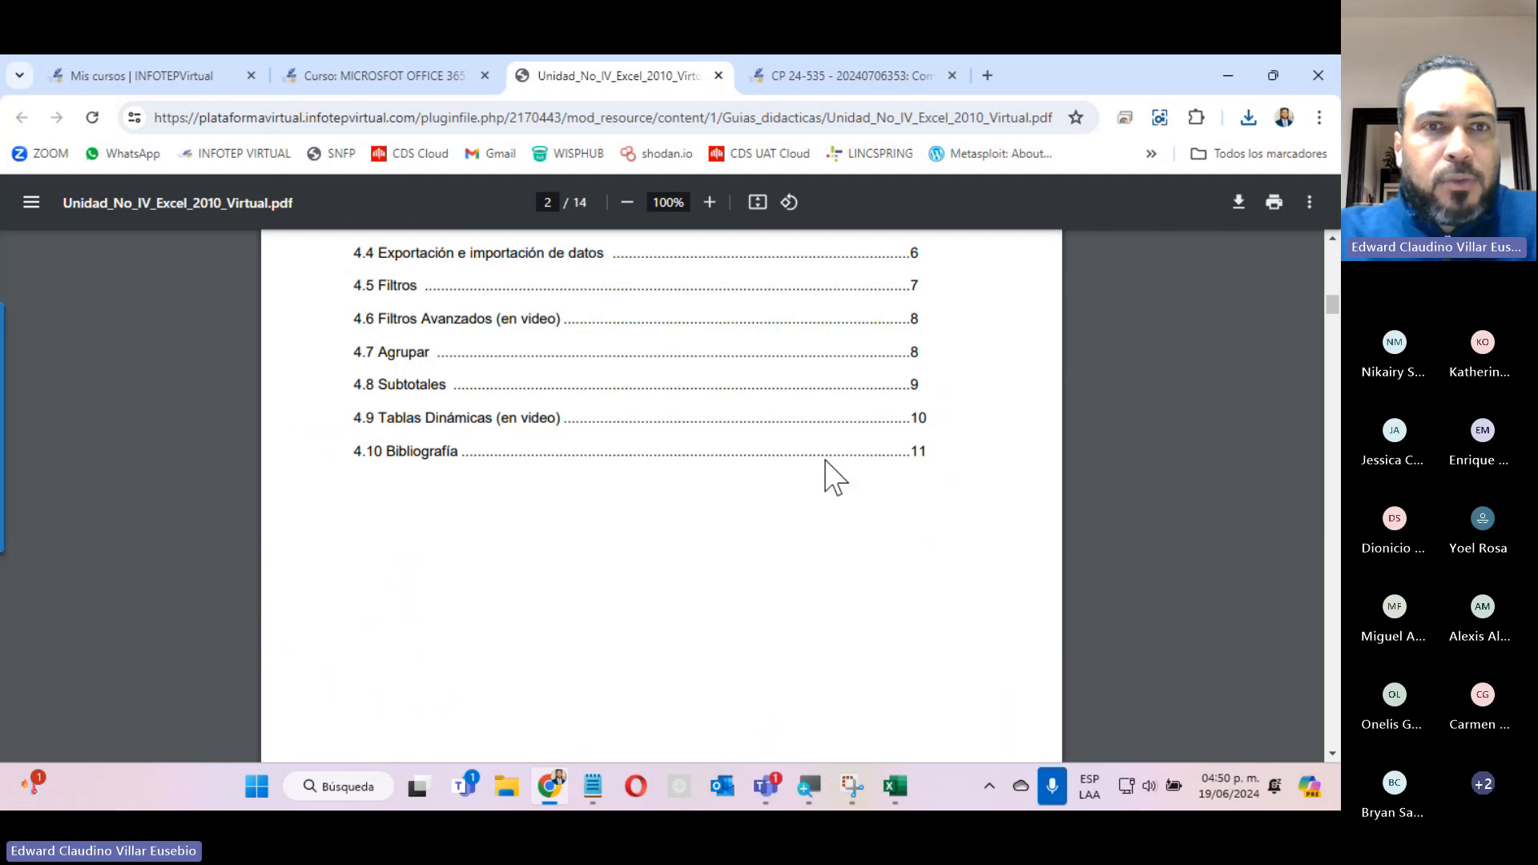
{"action": "scroll", "coordinate": [825, 460], "scroll_direction": "down", "scroll_amount": 10}
{"action": "scroll", "coordinate": [825, 461], "scroll_direction": "up", "scroll_amount": 4}
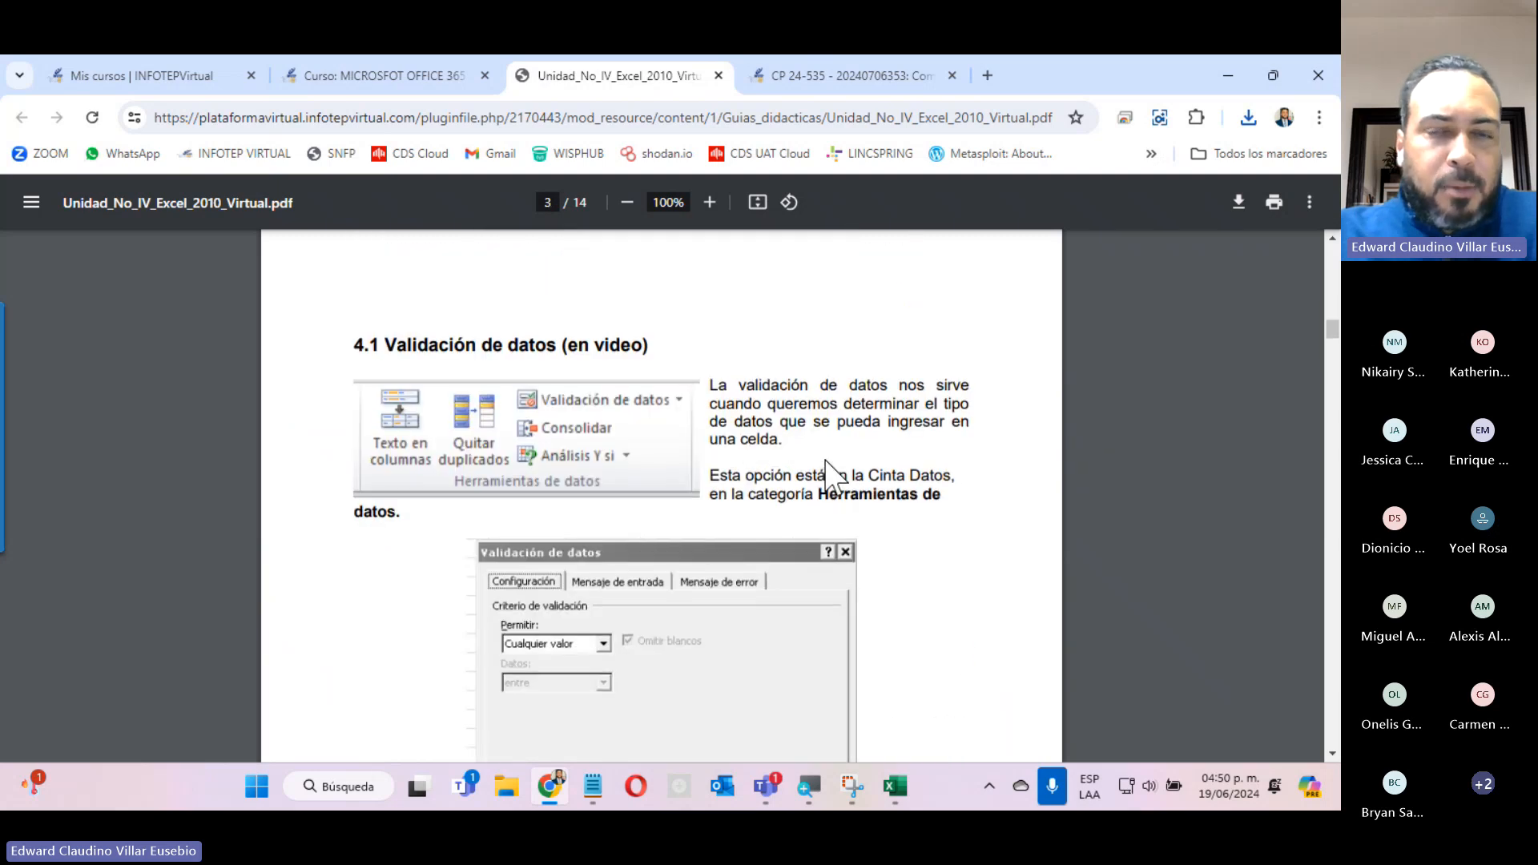
Read the PDF guide's sections on Validación de datos, Análisis y si with its double-entry data table, and Consolidado.
{"action": "scroll", "coordinate": [829, 474], "scroll_direction": "down", "scroll_amount": 4}
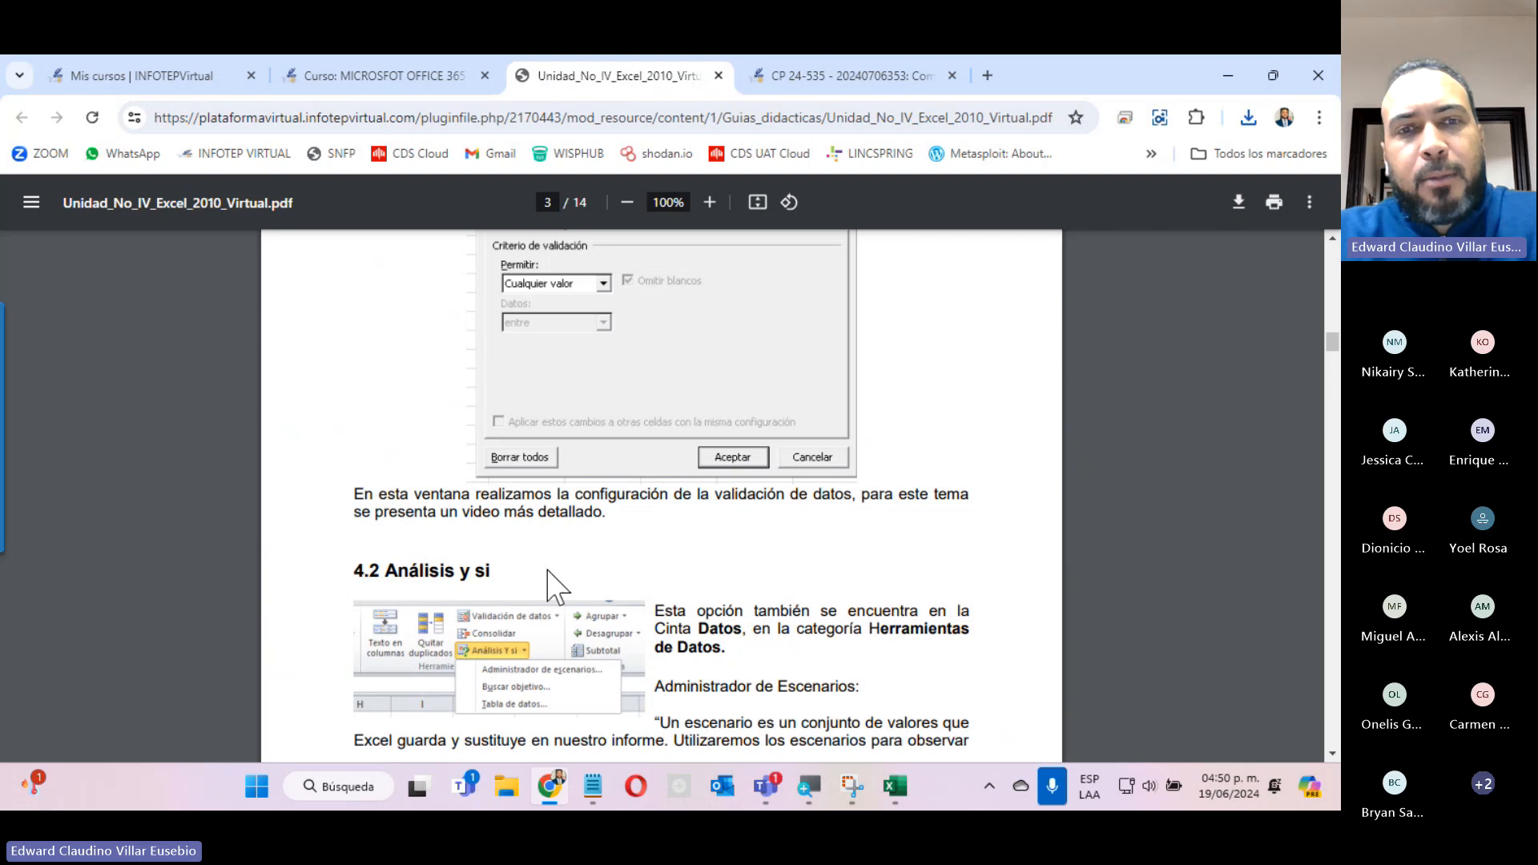
{"action": "scroll", "coordinate": [544, 588], "scroll_direction": "down", "scroll_amount": 4}
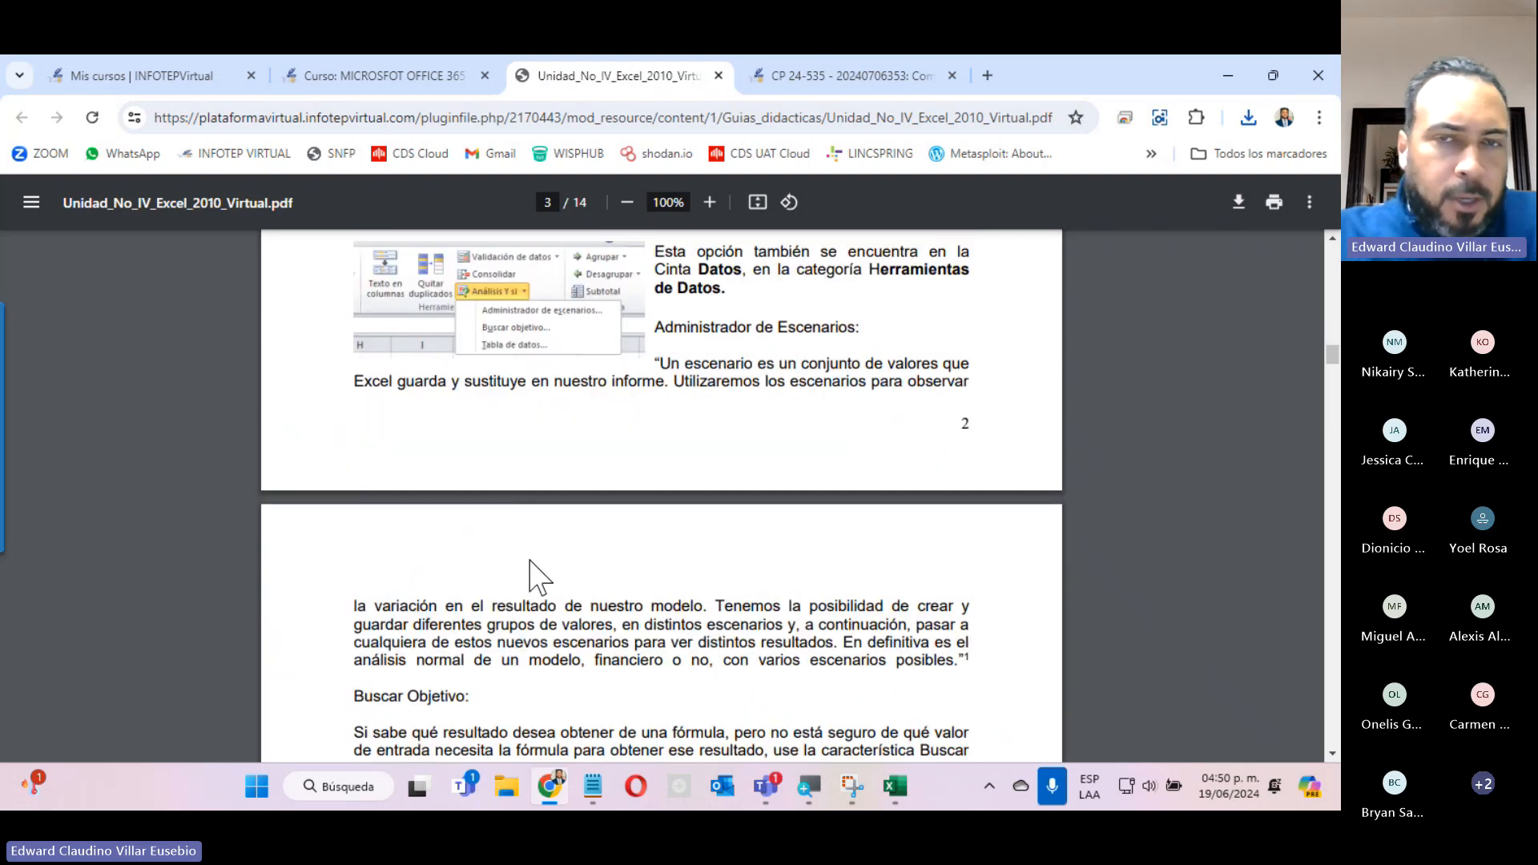
{"action": "scroll", "coordinate": [529, 561], "scroll_direction": "down", "scroll_amount": 14}
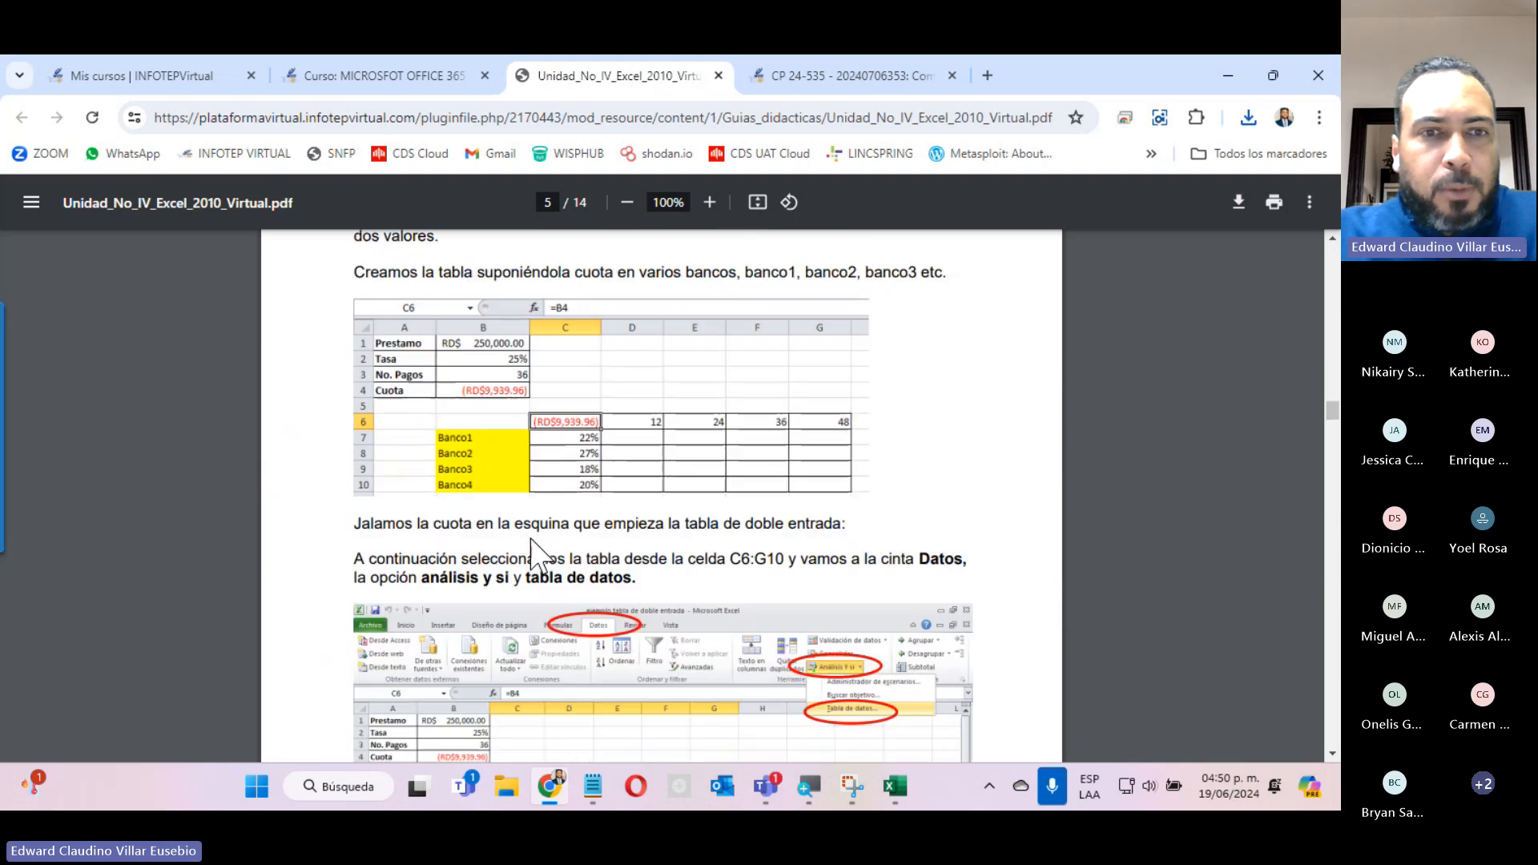
{"action": "scroll", "coordinate": [533, 528], "scroll_direction": "down", "scroll_amount": 3}
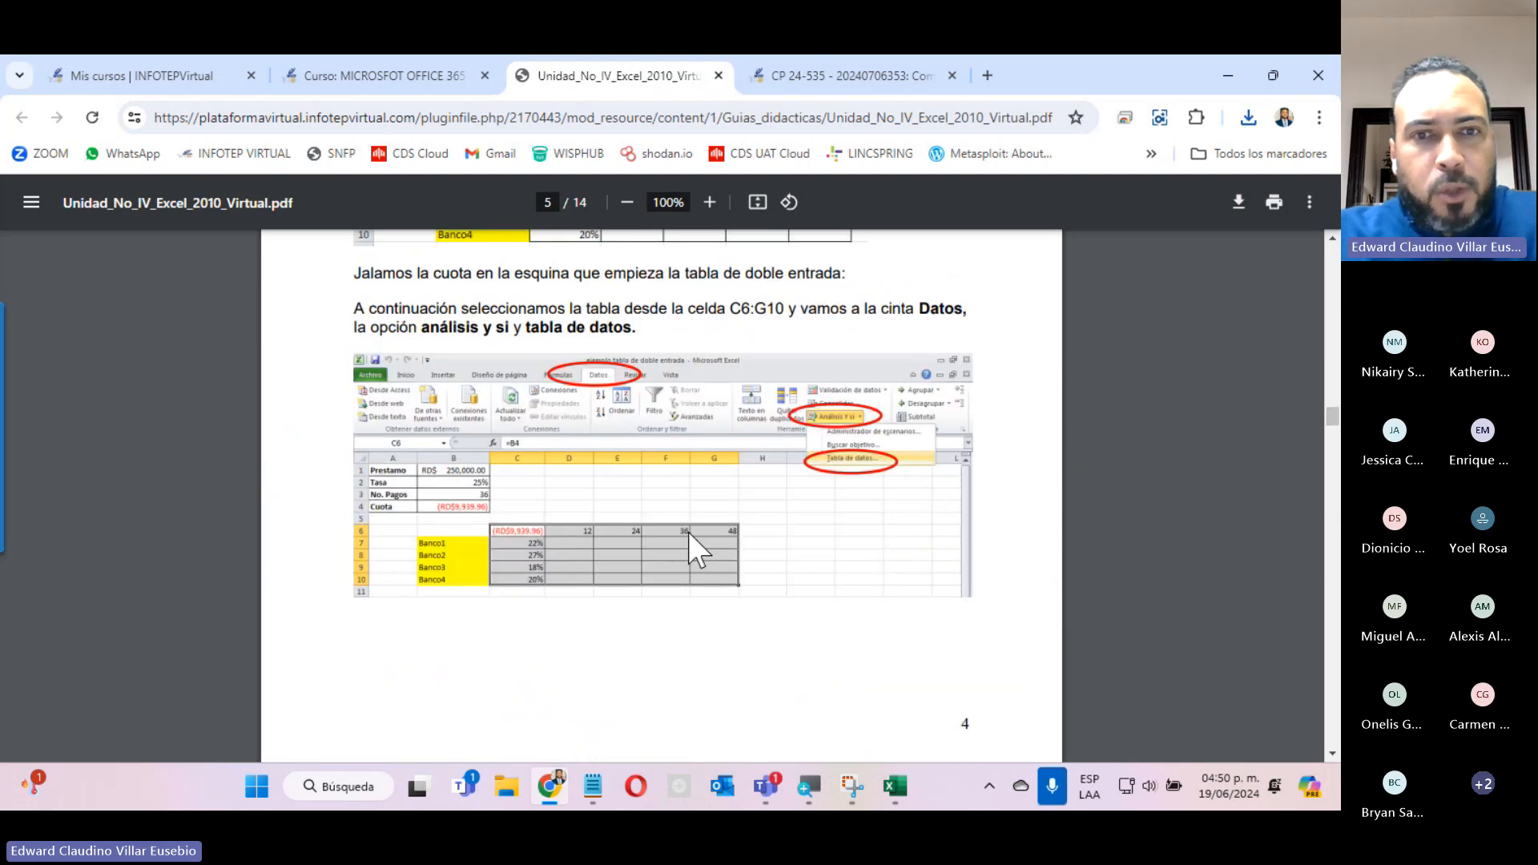
{"action": "scroll", "coordinate": [660, 633], "scroll_direction": "down", "scroll_amount": 10}
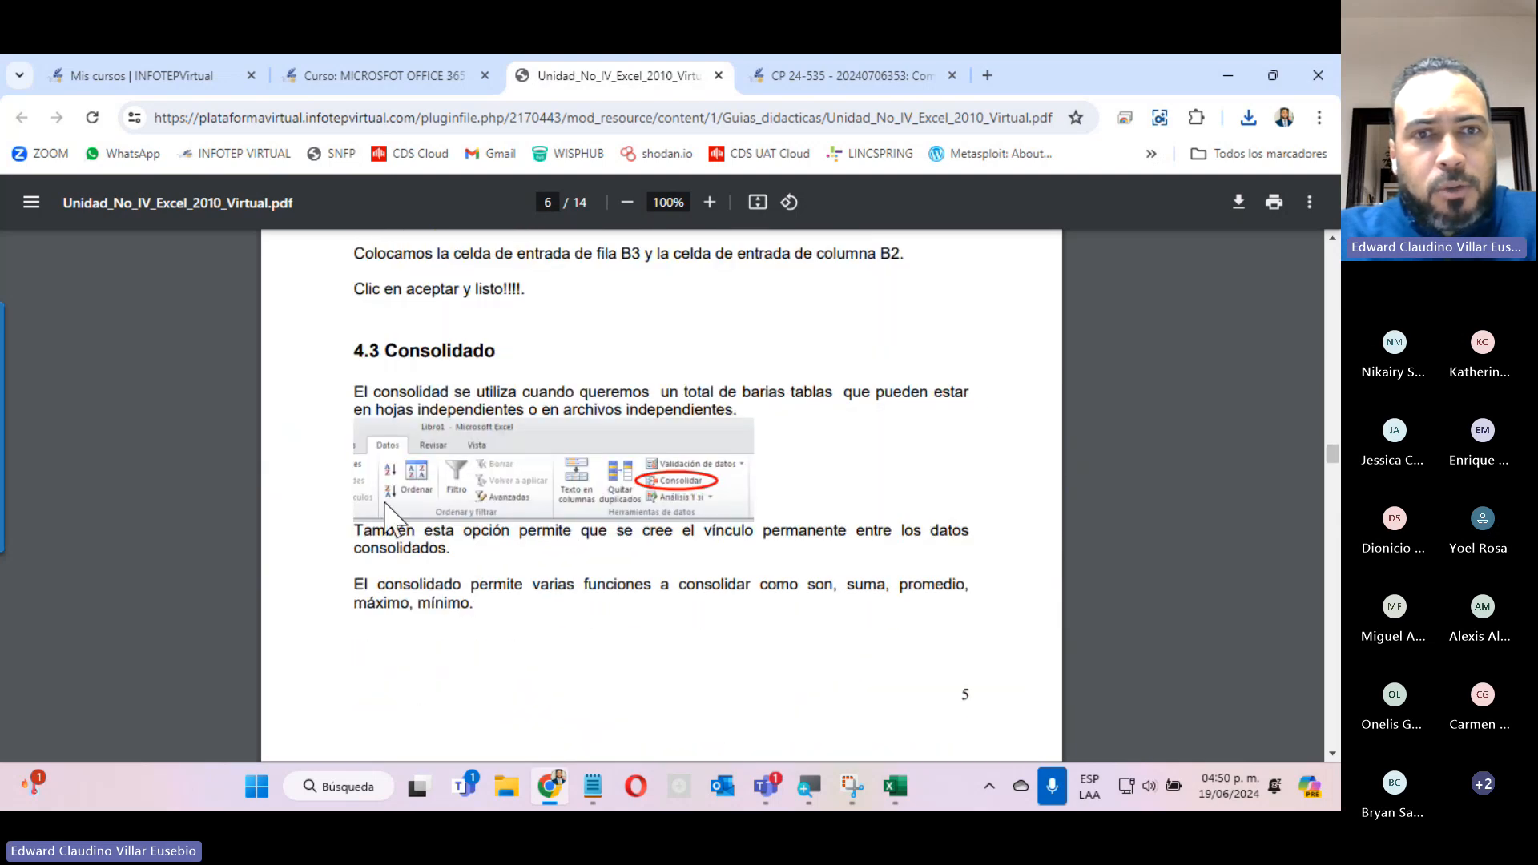
{"action": "scroll", "coordinate": [648, 480], "scroll_direction": "down", "scroll_amount": 7}
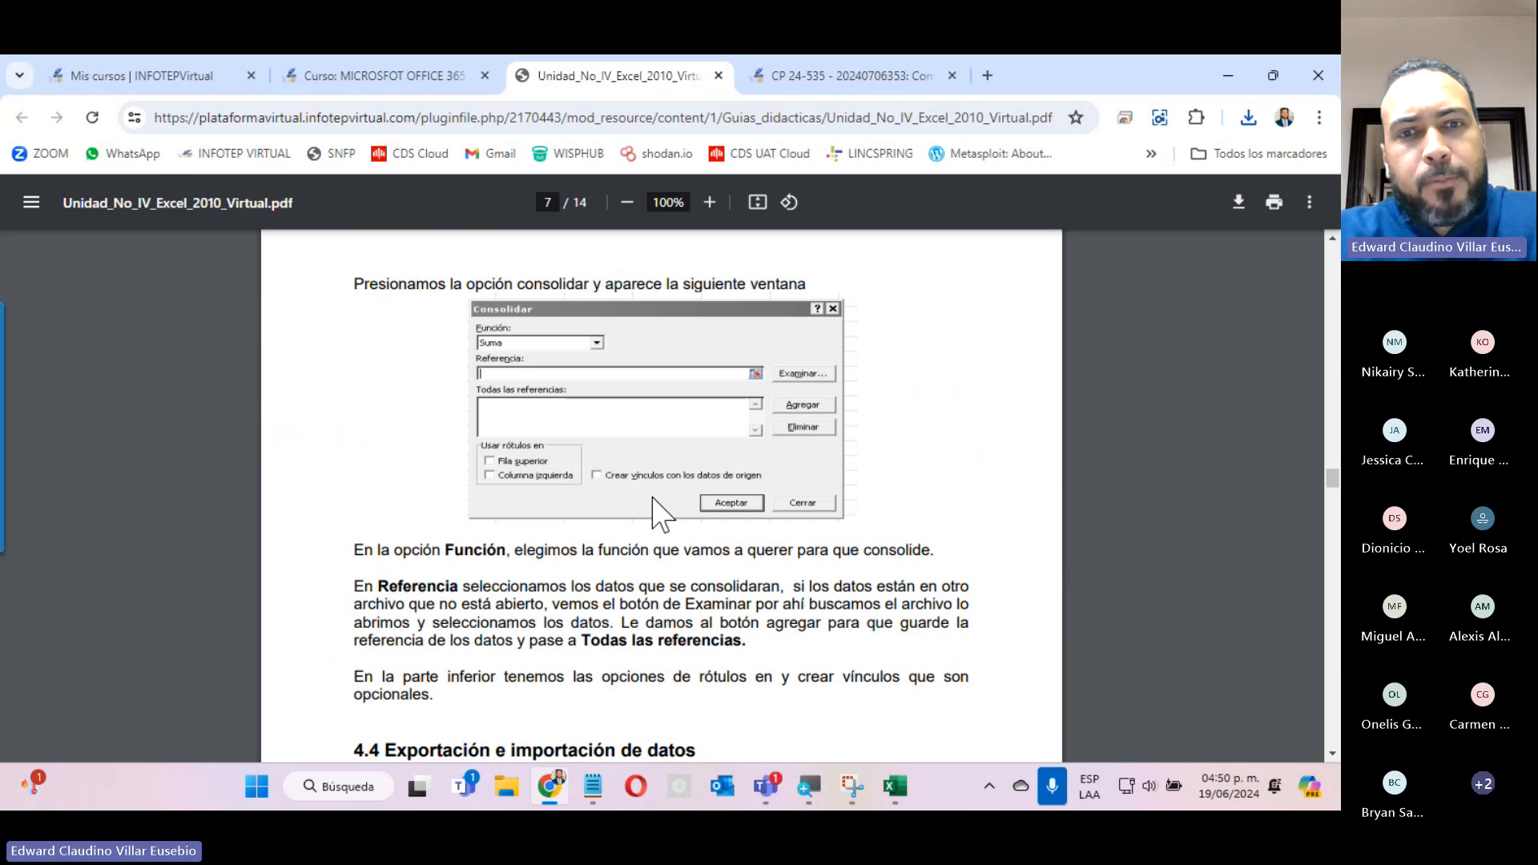
Examine the PDF guide's sections 4.5 Filtros and 4.6 Filtros Avanzados and close the document.
{"action": "scroll", "coordinate": [652, 513], "scroll_direction": "down", "scroll_amount": 10}
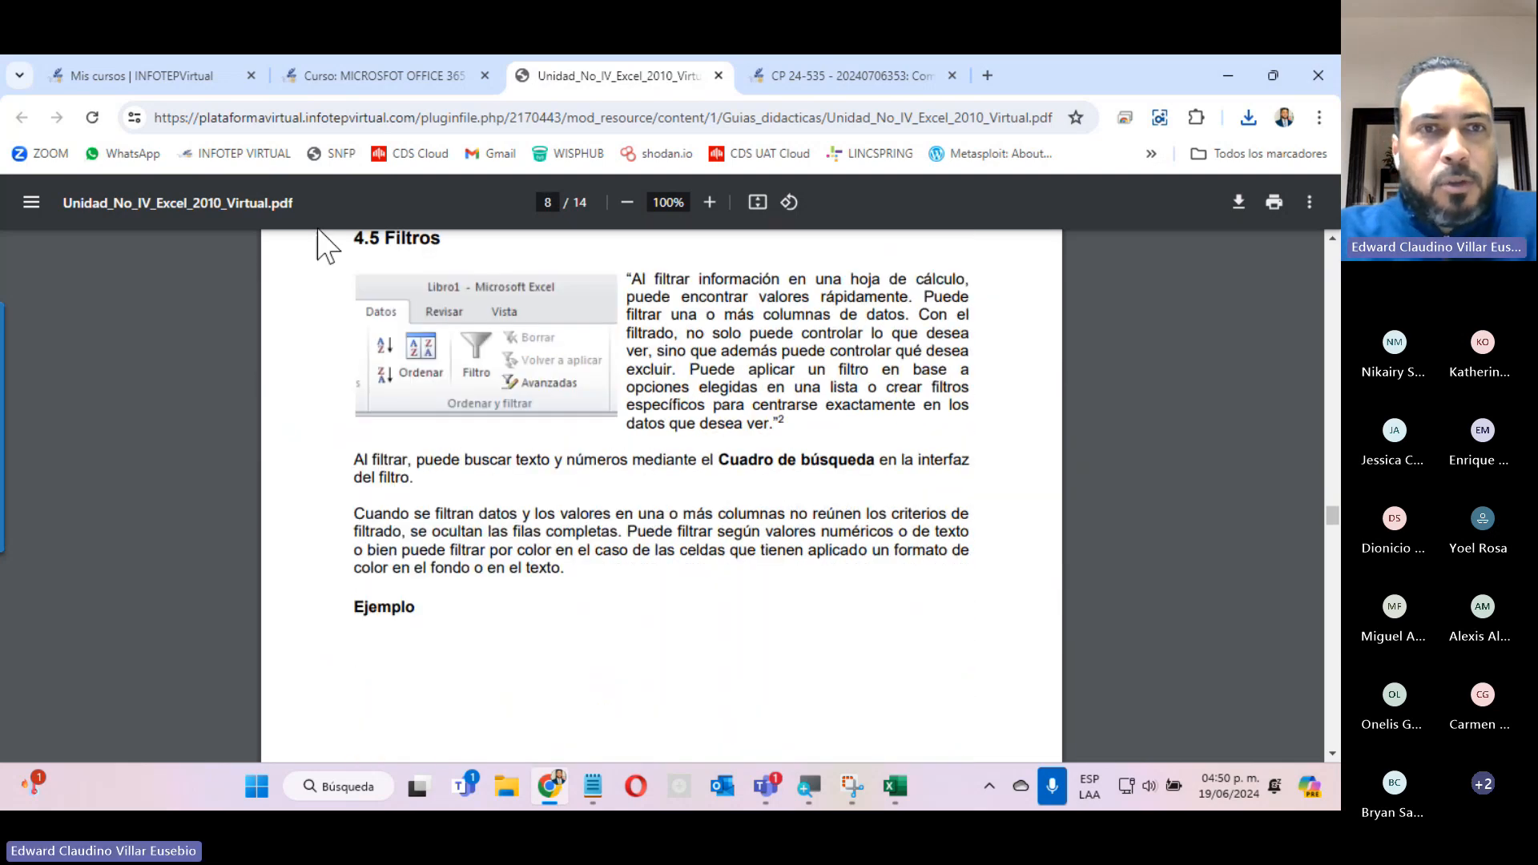
{"action": "scroll", "coordinate": [553, 290], "scroll_direction": "down", "scroll_amount": 13}
{"action": "scroll", "coordinate": [556, 292], "scroll_direction": "up", "scroll_amount": 4}
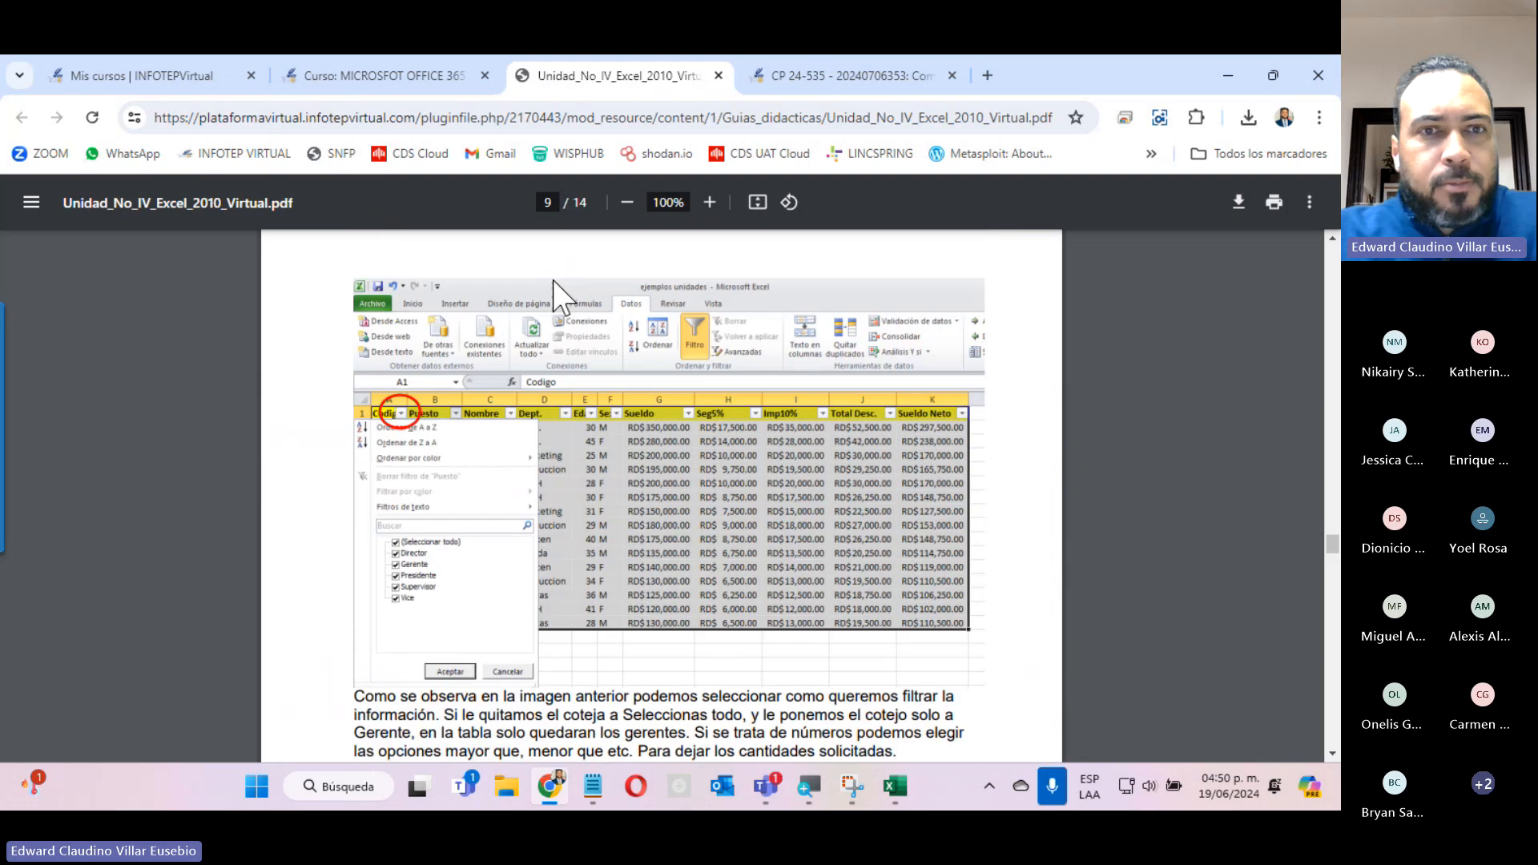
{"action": "scroll", "coordinate": [449, 538], "scroll_direction": "down", "scroll_amount": 5}
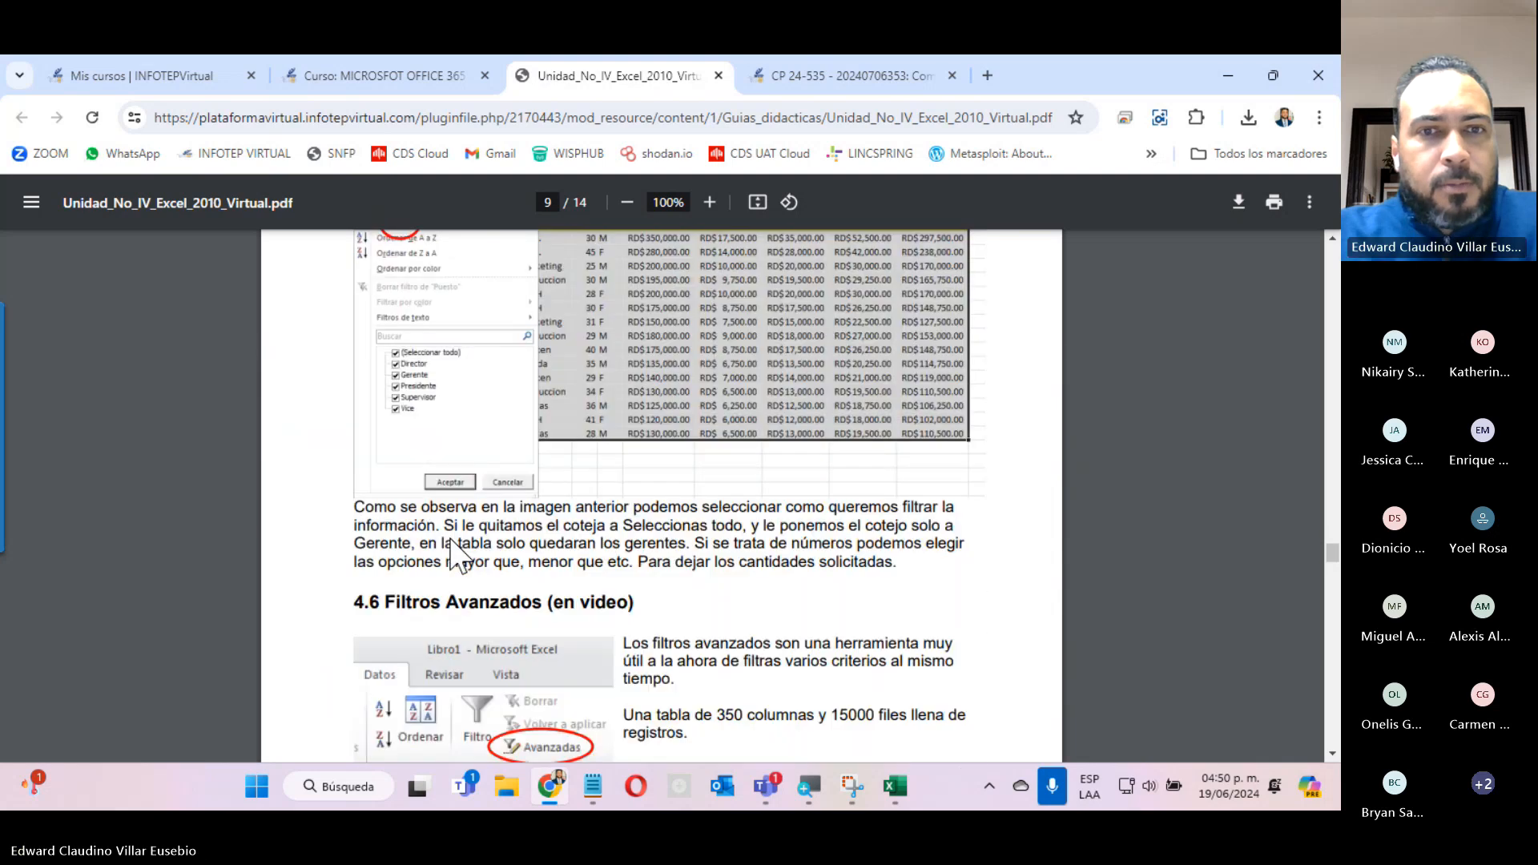
{"action": "left_click", "coordinate": [719, 75]}
Locate Como utilizar los filtros among the Unidad 4 course resources and return to its opened page.
{"action": "scroll", "coordinate": [899, 444], "scroll_direction": "down", "scroll_amount": 5}
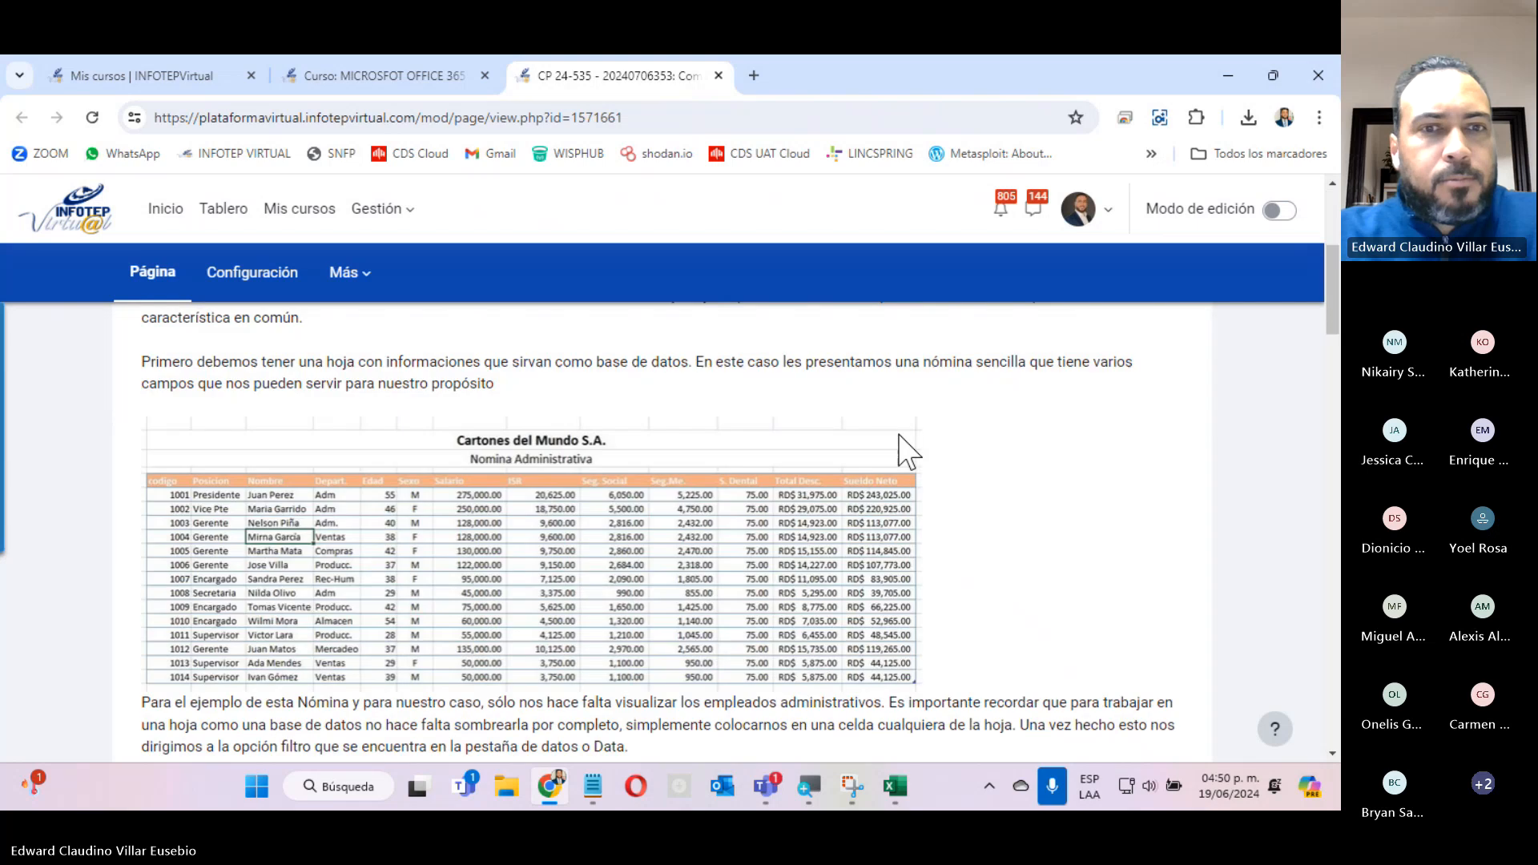
{"action": "scroll", "coordinate": [913, 440], "scroll_direction": "up", "scroll_amount": 5}
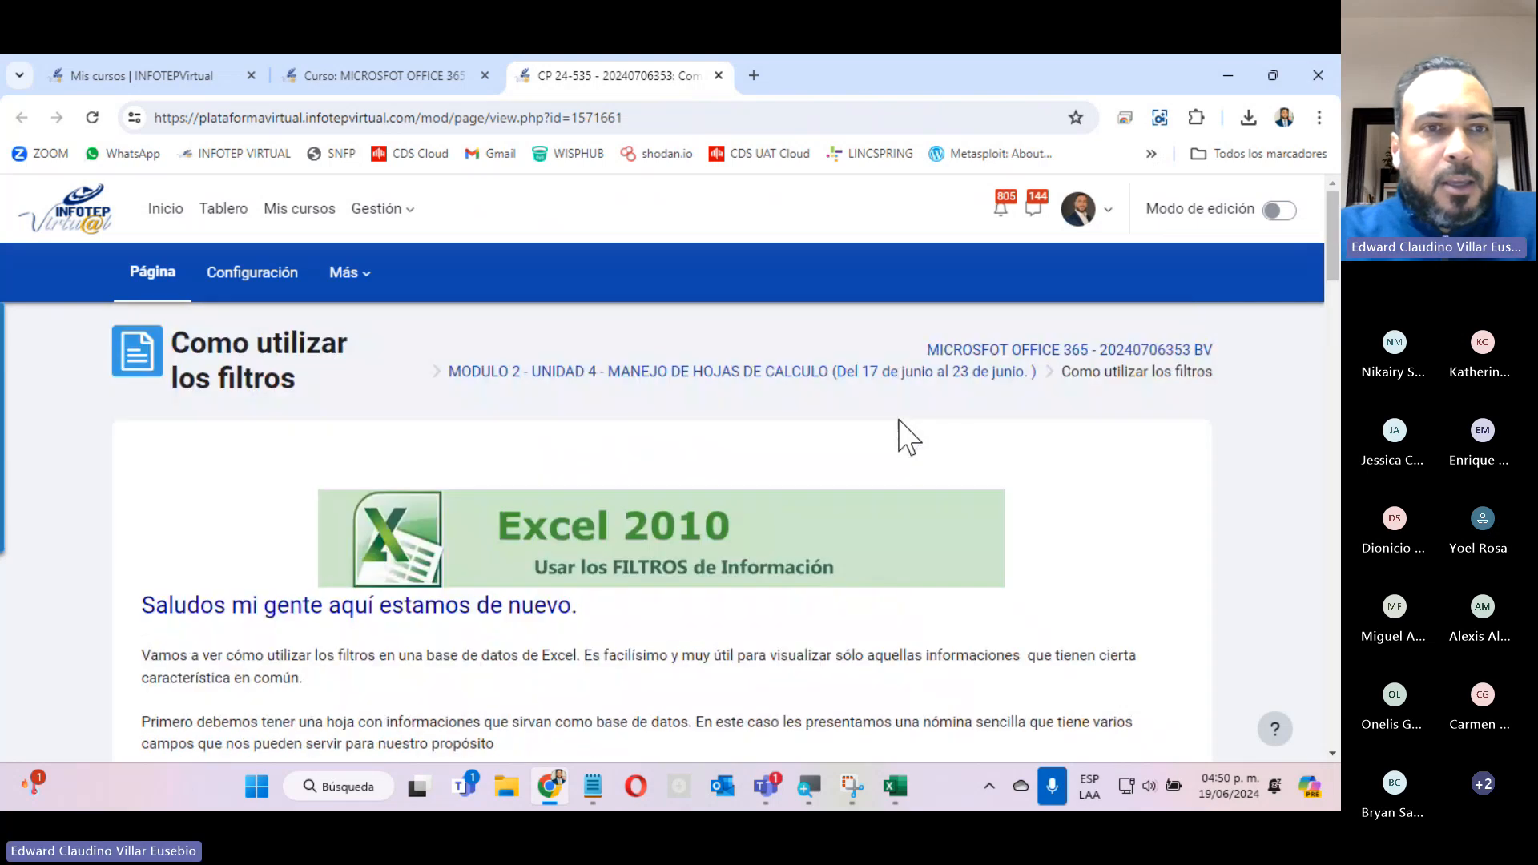
{"action": "left_click", "coordinate": [329, 77]}
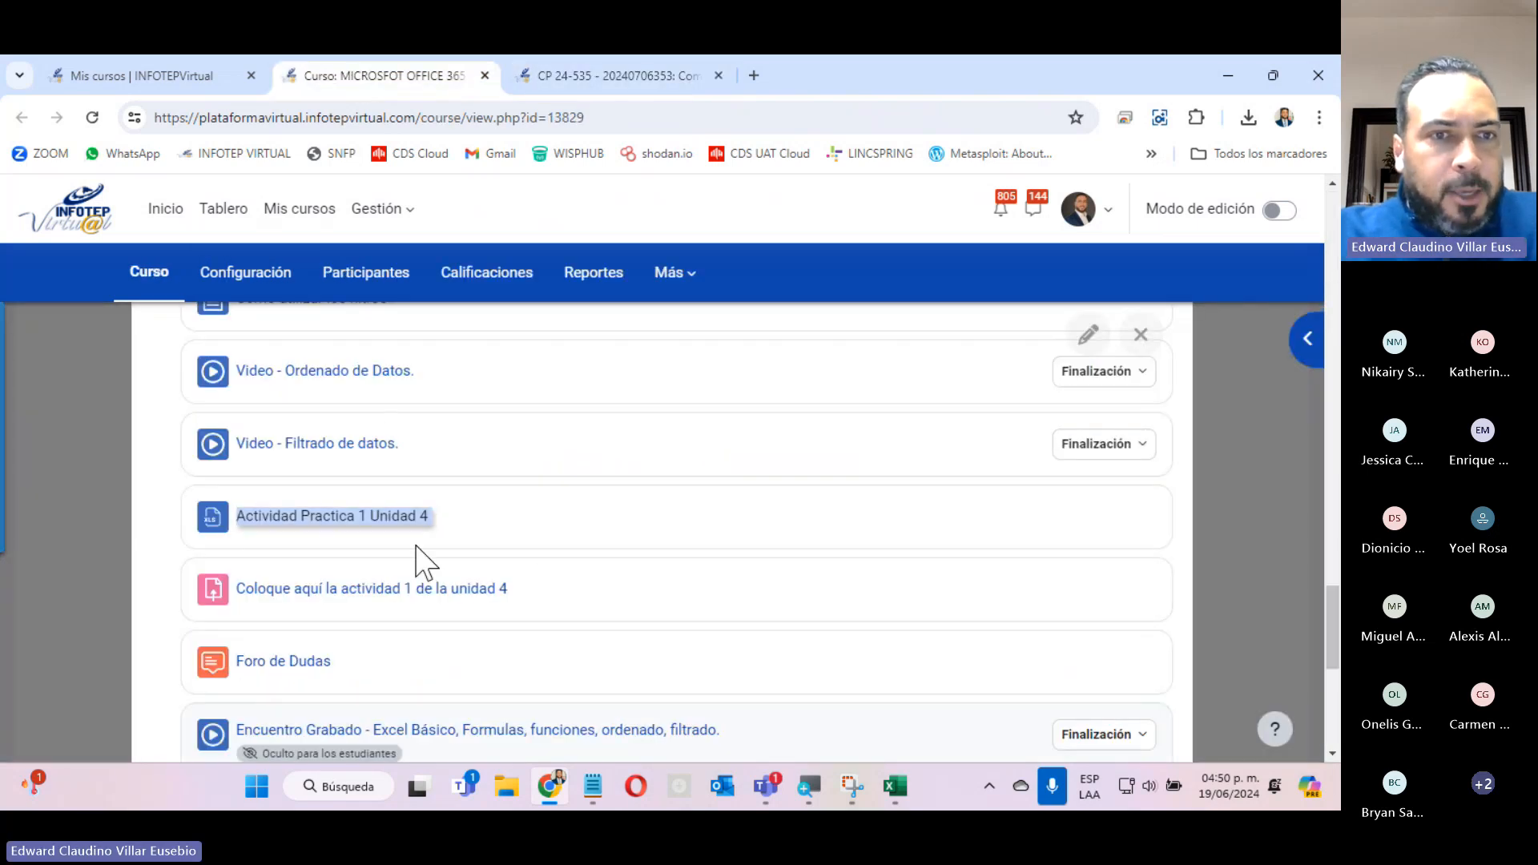
{"action": "scroll", "coordinate": [440, 542], "scroll_direction": "up", "scroll_amount": 5}
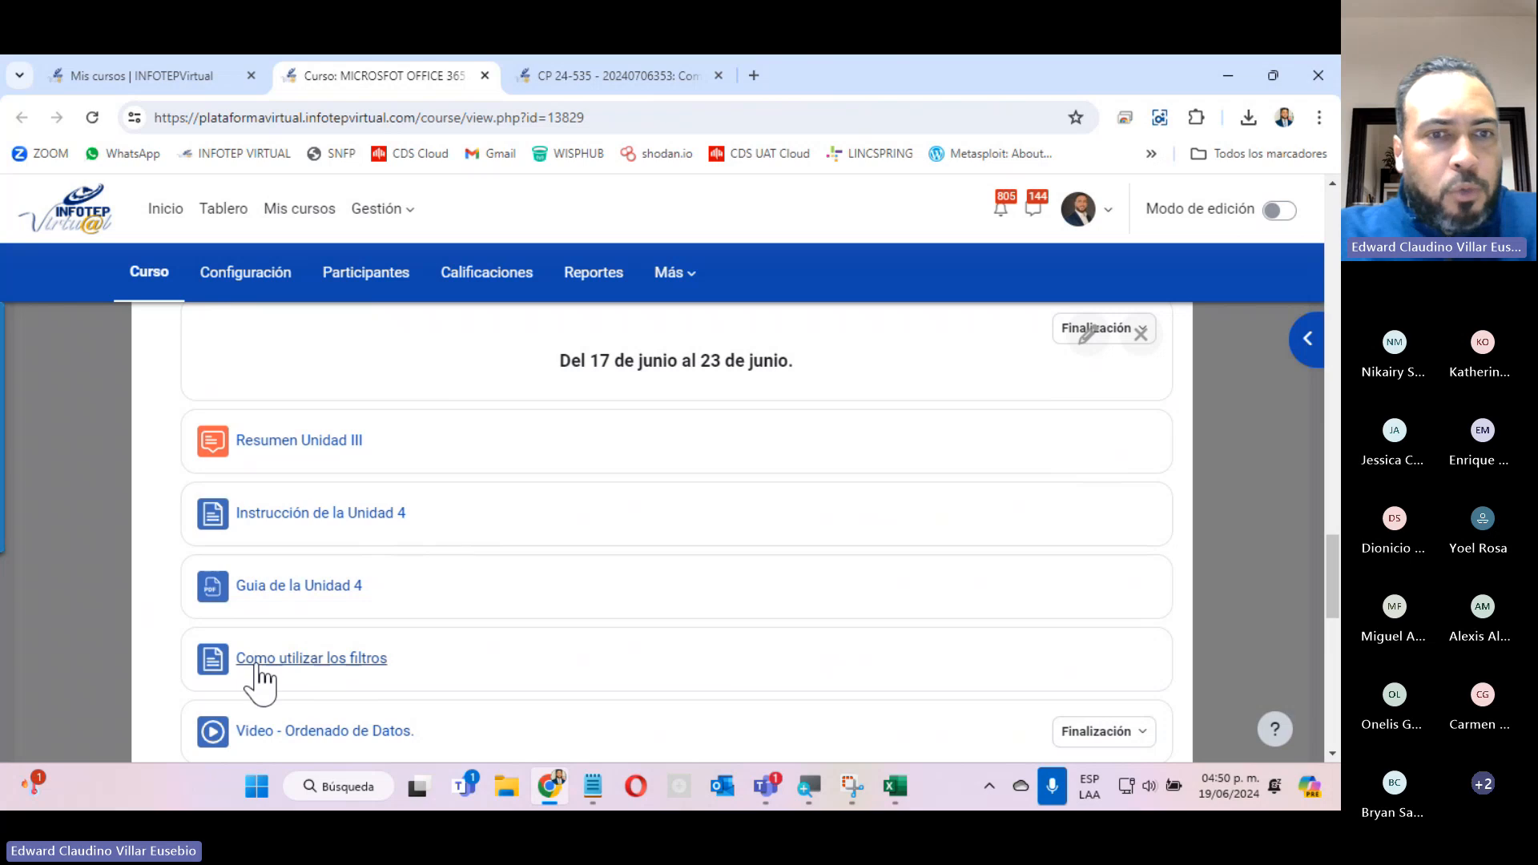
{"action": "left_click", "coordinate": [584, 77]}
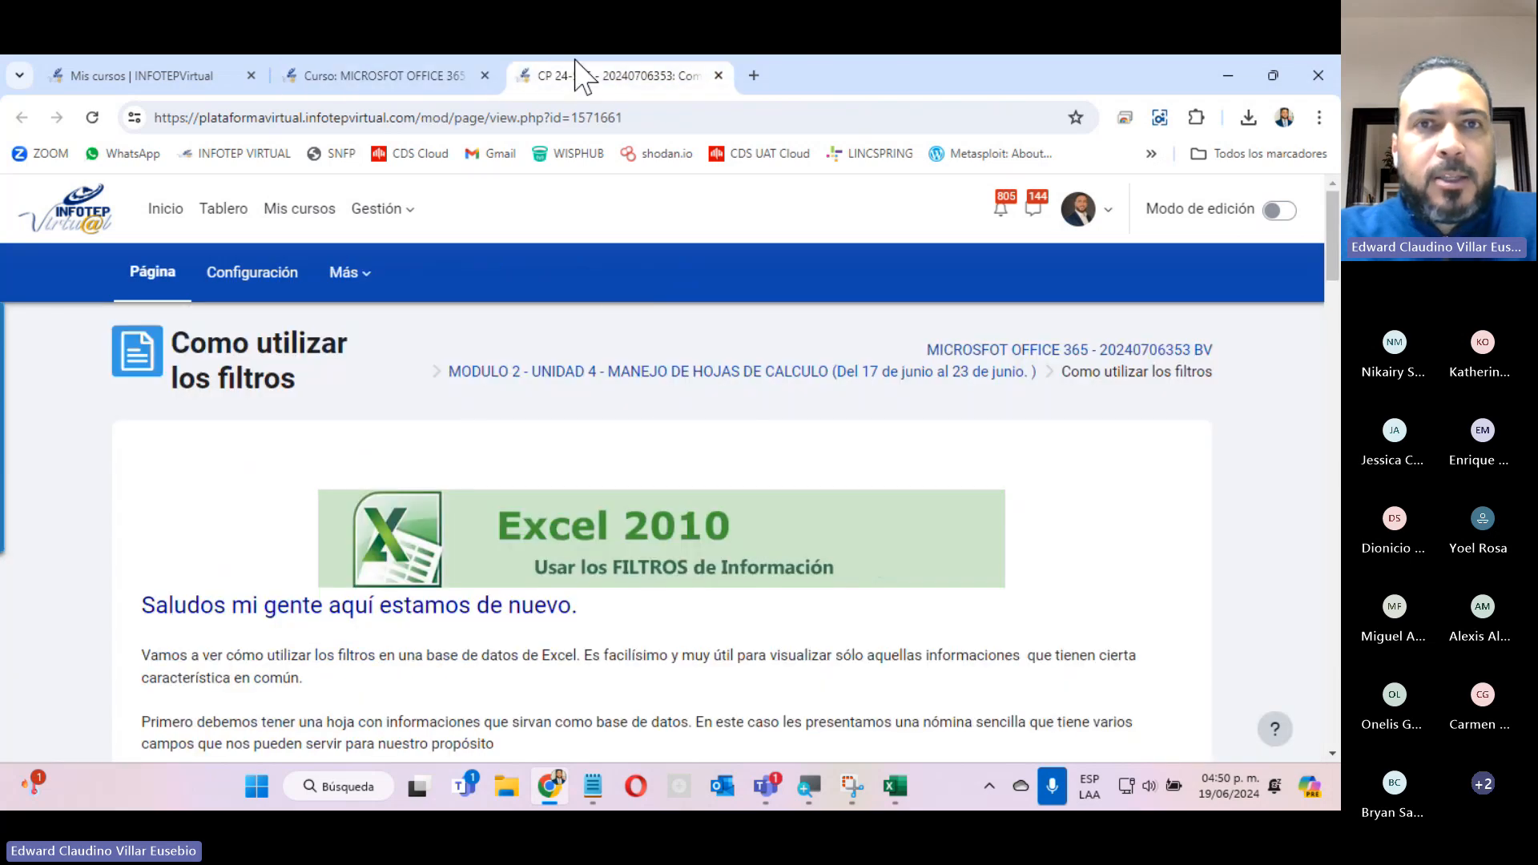
Enlarge the Como utilizar los filtros page and examine its Nomina Administrativa example up to the filter triangles in the headings.
{"action": "scroll", "coordinate": [651, 470], "scroll_direction": "down", "scroll_amount": 5}
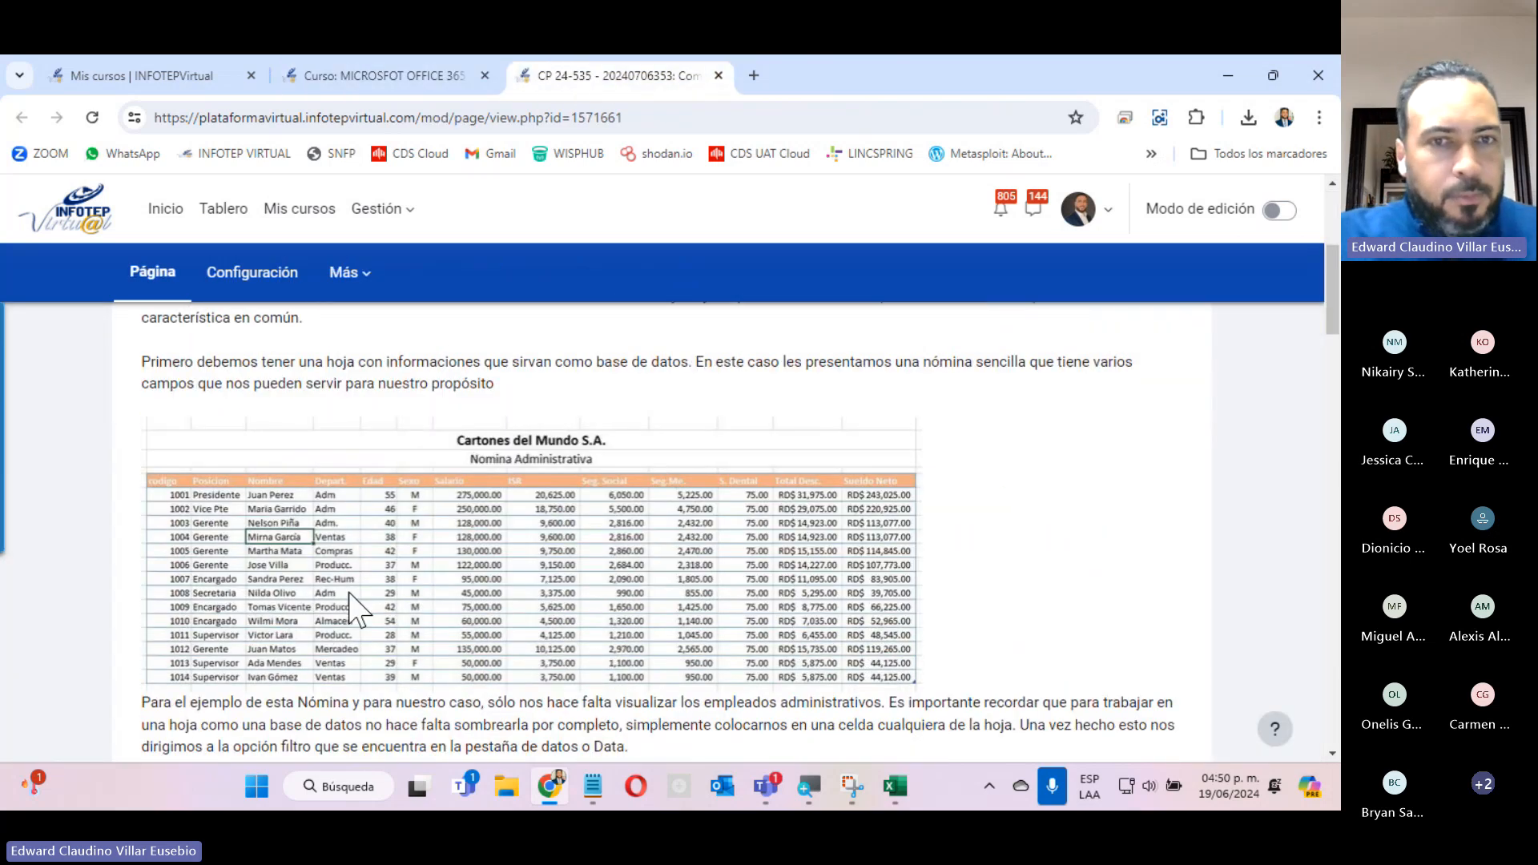
{"action": "key", "text": "ctrl+plus"}
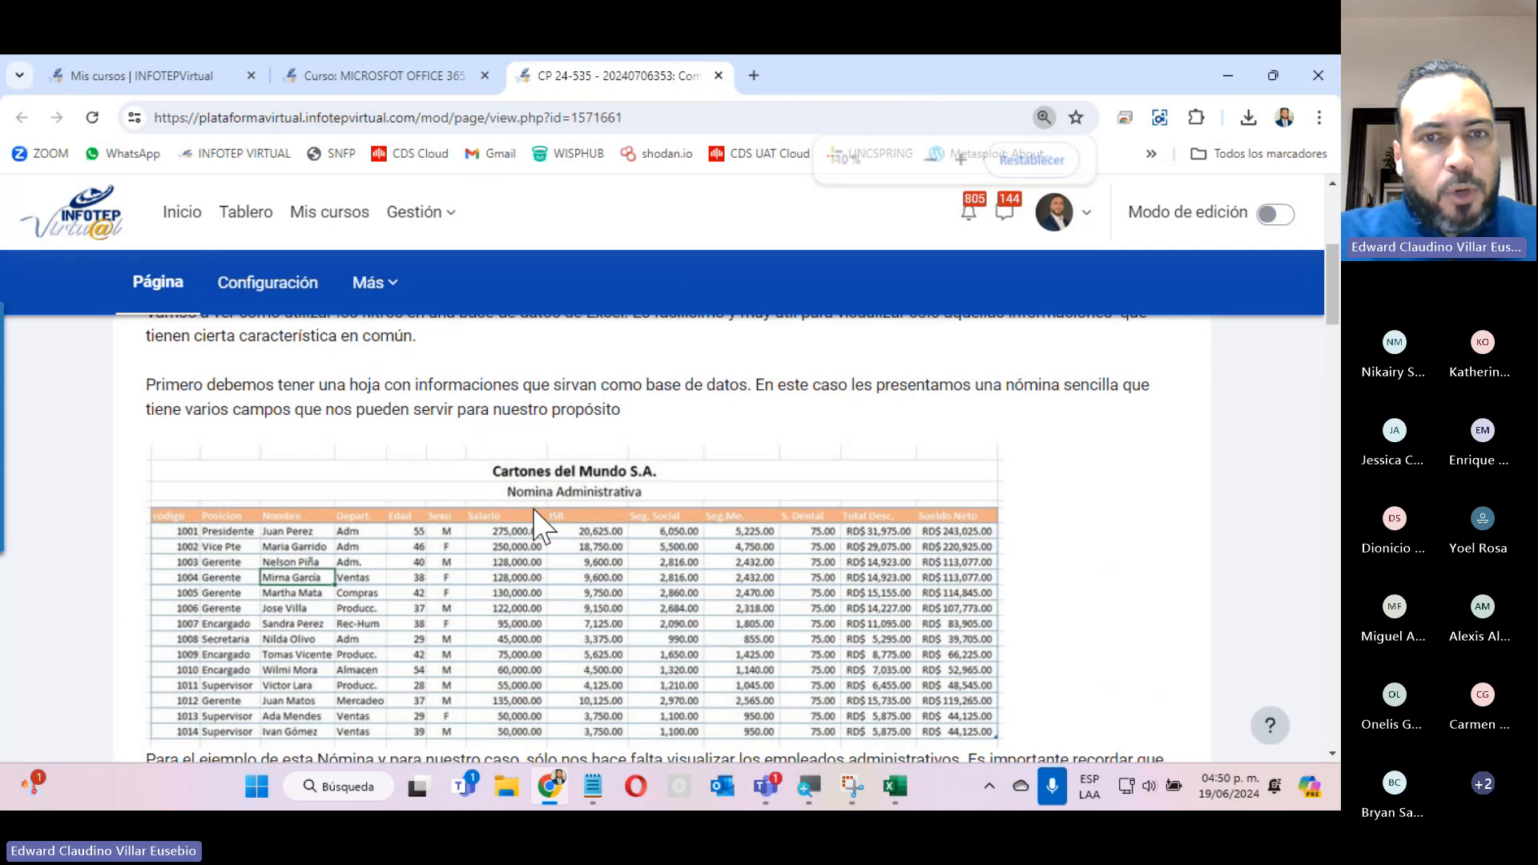
{"action": "scroll", "coordinate": [512, 437], "scroll_direction": "down", "scroll_amount": 4}
{"action": "scroll", "coordinate": [509, 441], "scroll_direction": "up", "scroll_amount": 4}
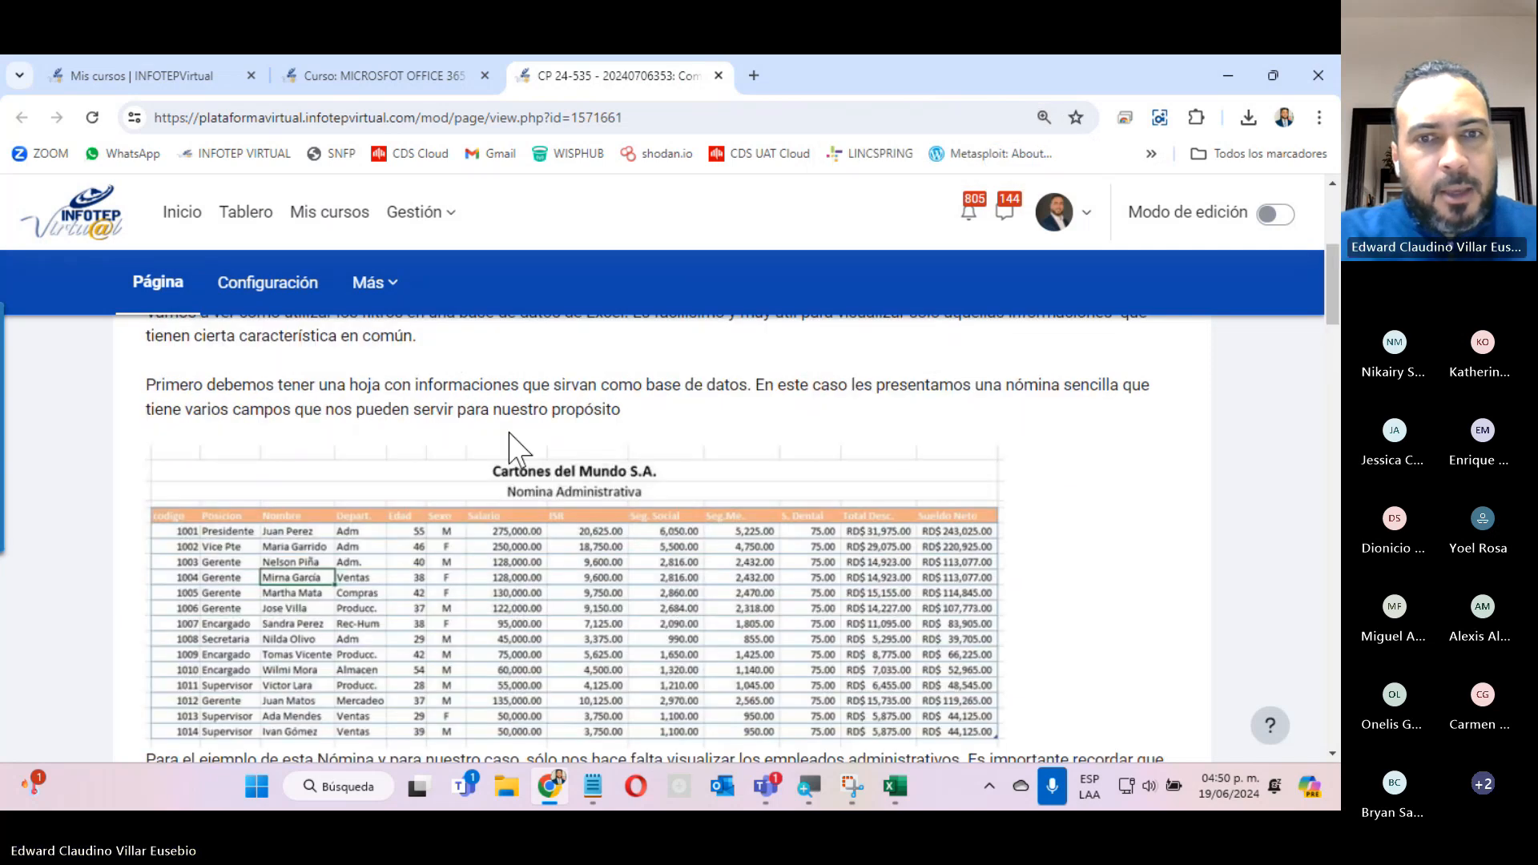
{"action": "scroll", "coordinate": [424, 551], "scroll_direction": "down", "scroll_amount": 4}
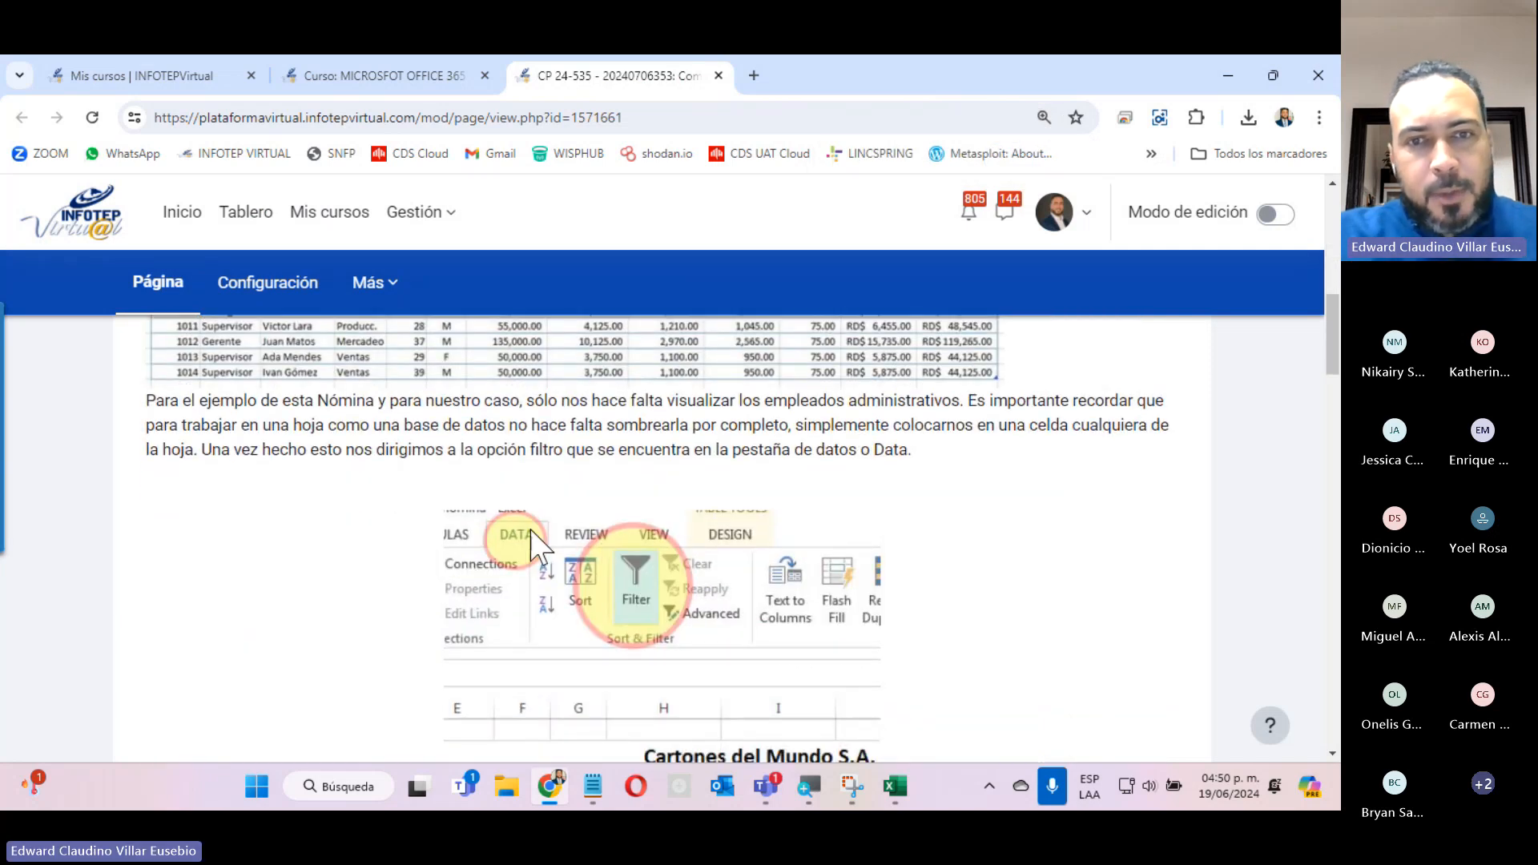
{"action": "scroll", "coordinate": [631, 605], "scroll_direction": "down", "scroll_amount": 4}
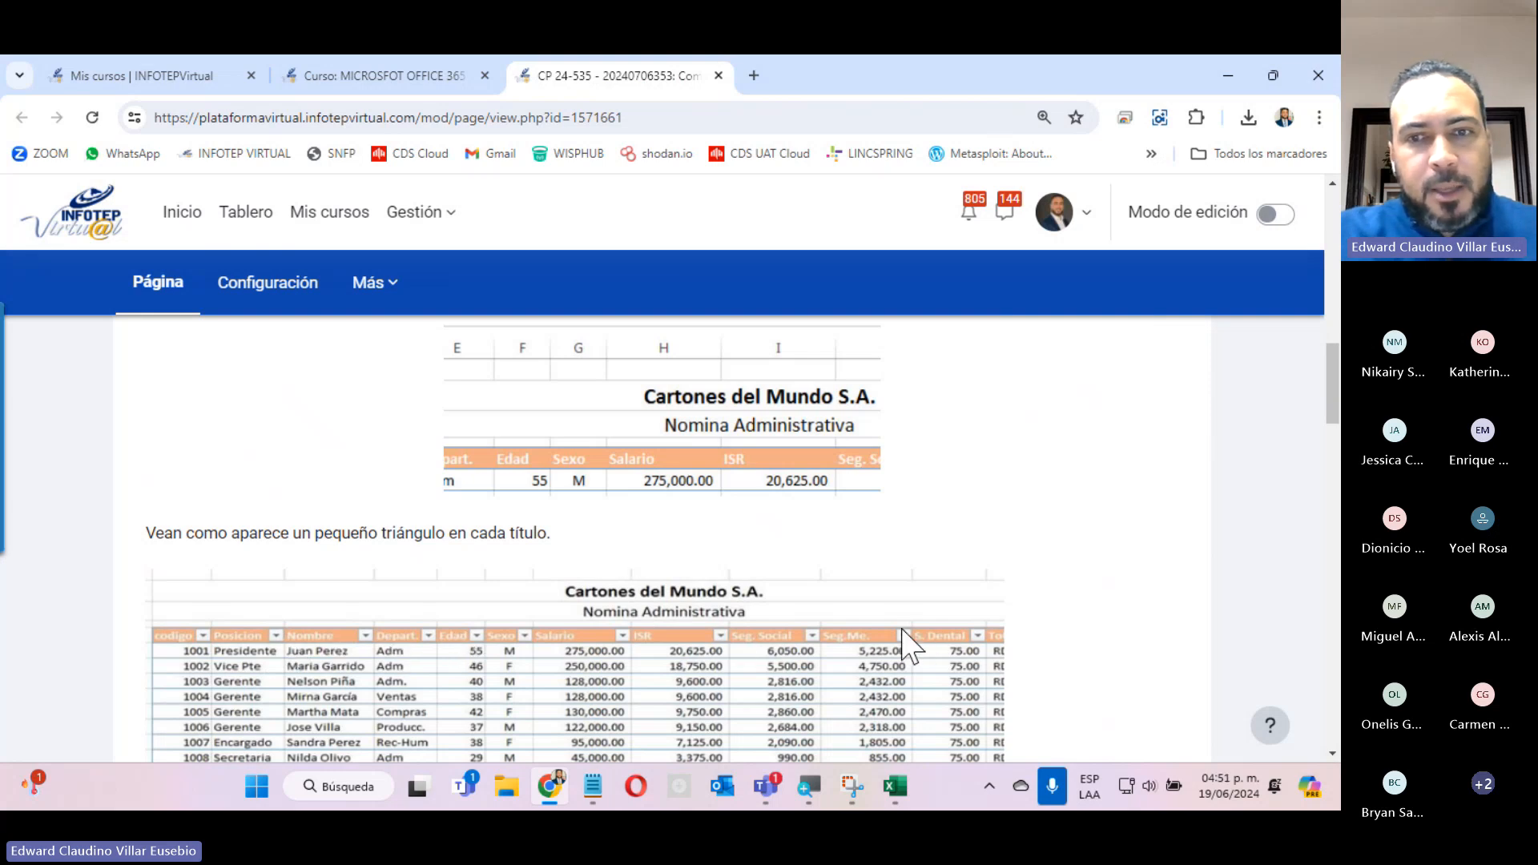
{"action": "scroll", "coordinate": [905, 645], "scroll_direction": "down", "scroll_amount": 5}
{"action": "scroll", "coordinate": [671, 553], "scroll_direction": "up", "scroll_amount": 5}
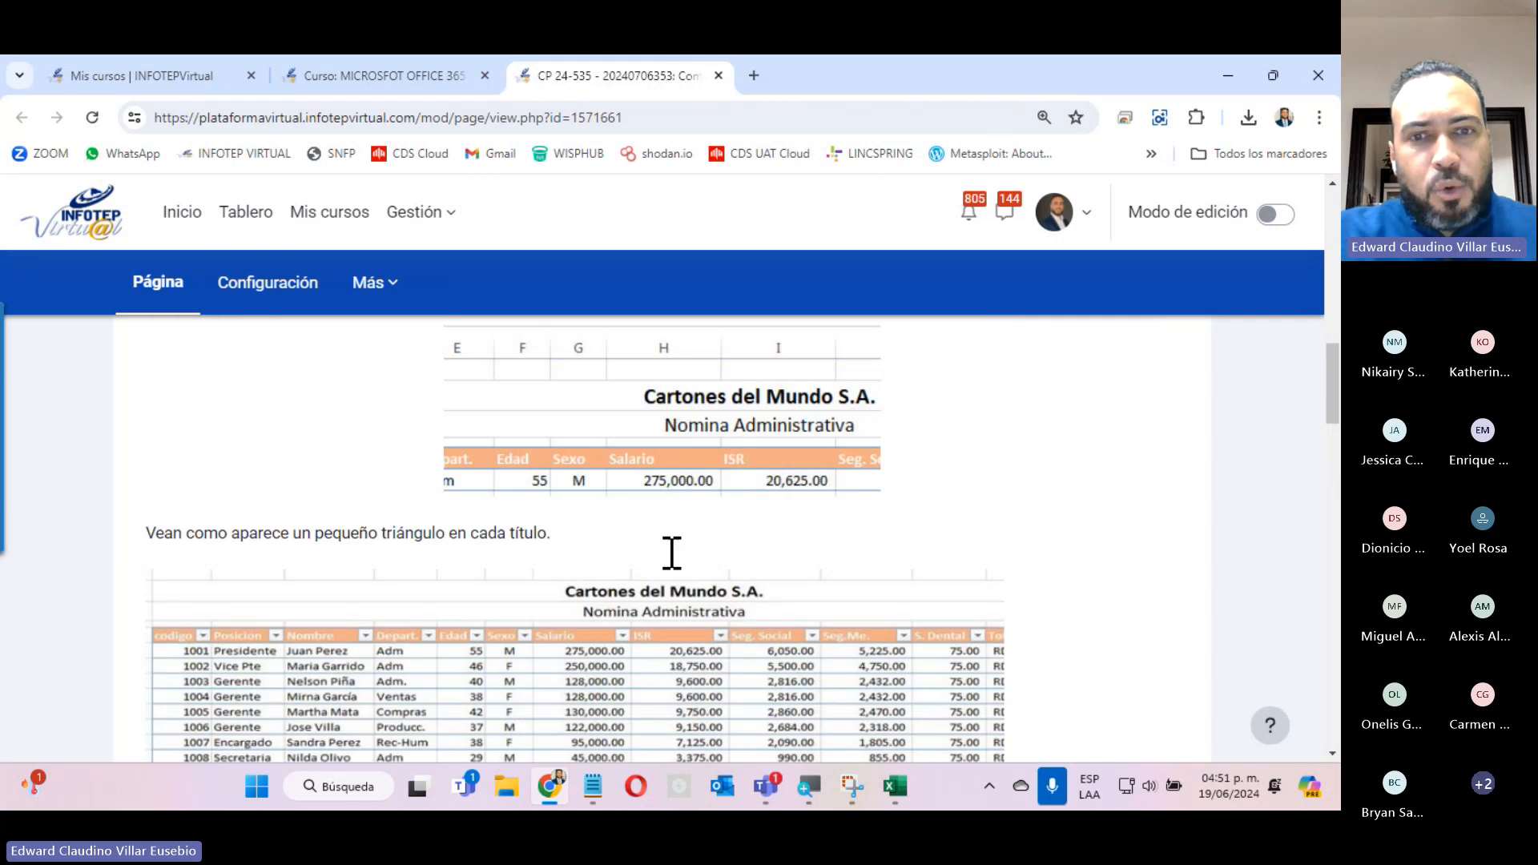
Read how the page filters the payroll to Adm only and restores all data, continuing to the page's end.
{"action": "scroll", "coordinate": [478, 679], "scroll_direction": "down", "scroll_amount": 12}
{"action": "scroll", "coordinate": [701, 415], "scroll_direction": "up", "scroll_amount": 8}
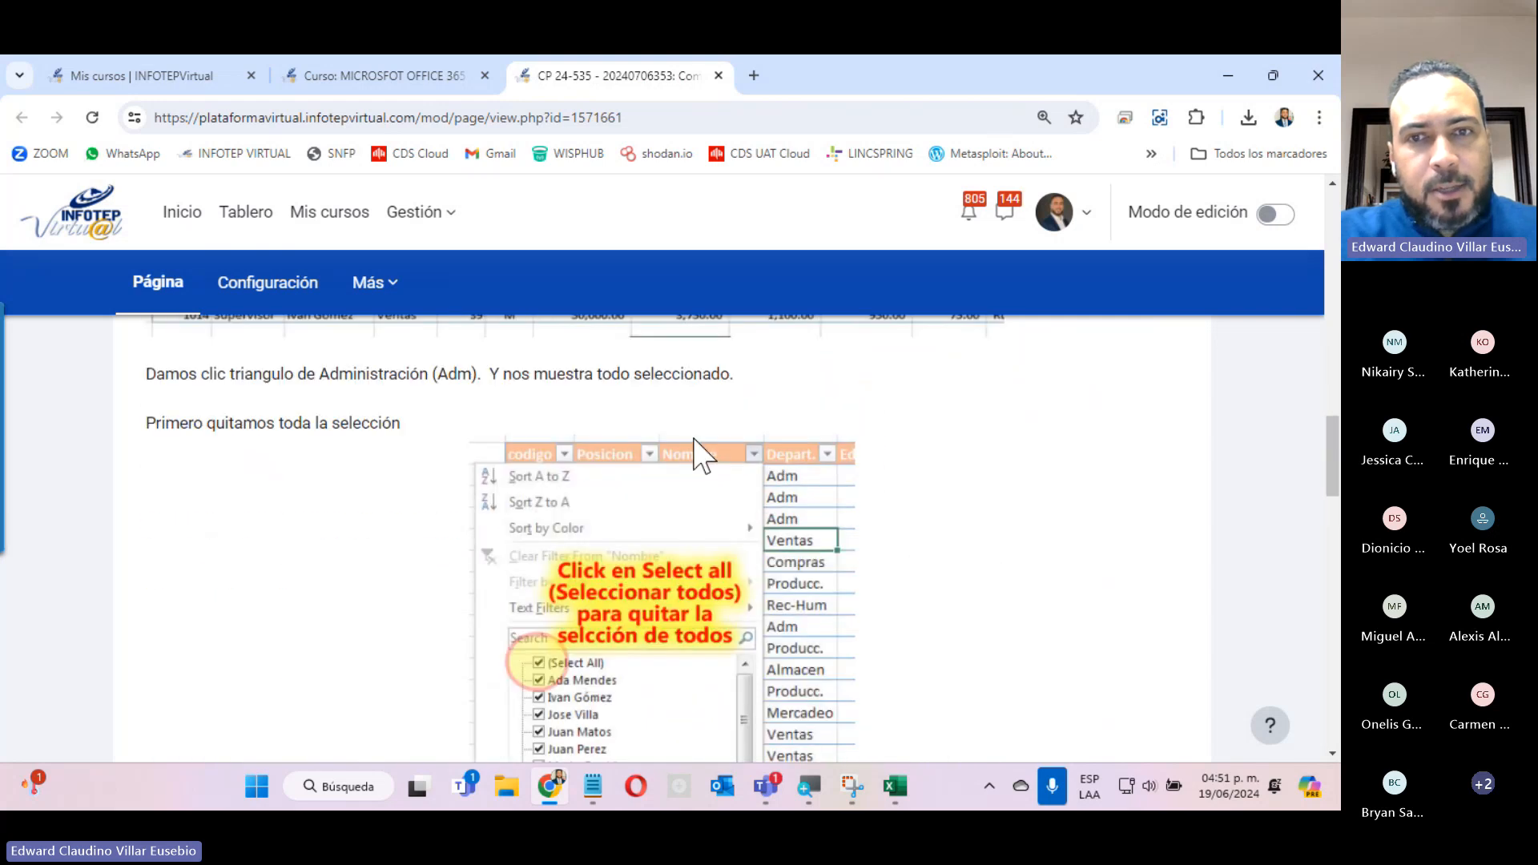
{"action": "scroll", "coordinate": [811, 633], "scroll_direction": "down", "scroll_amount": 5}
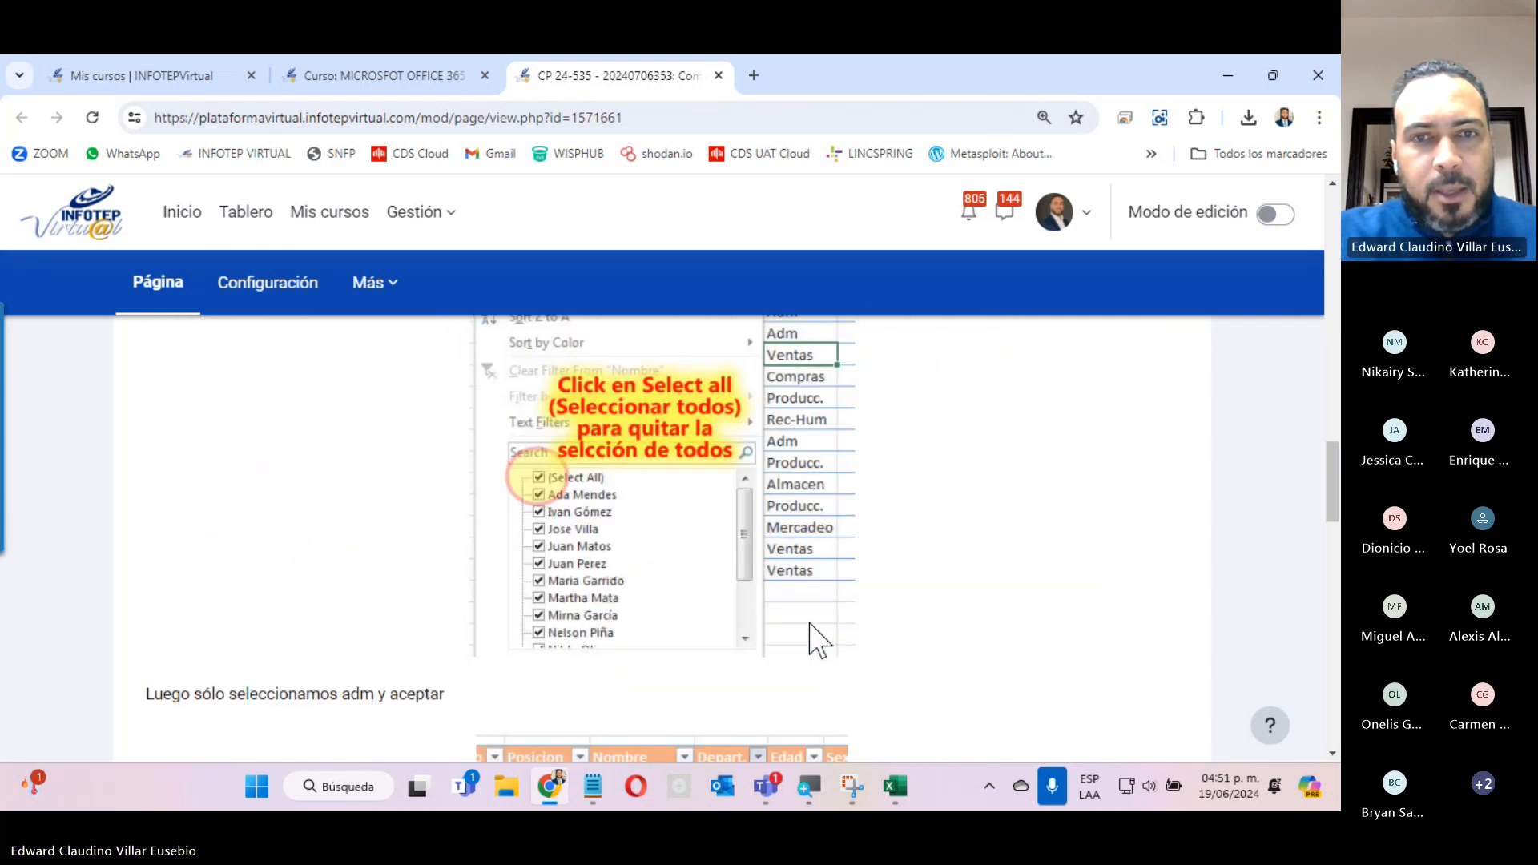
{"action": "scroll", "coordinate": [552, 585], "scroll_direction": "down", "scroll_amount": 5}
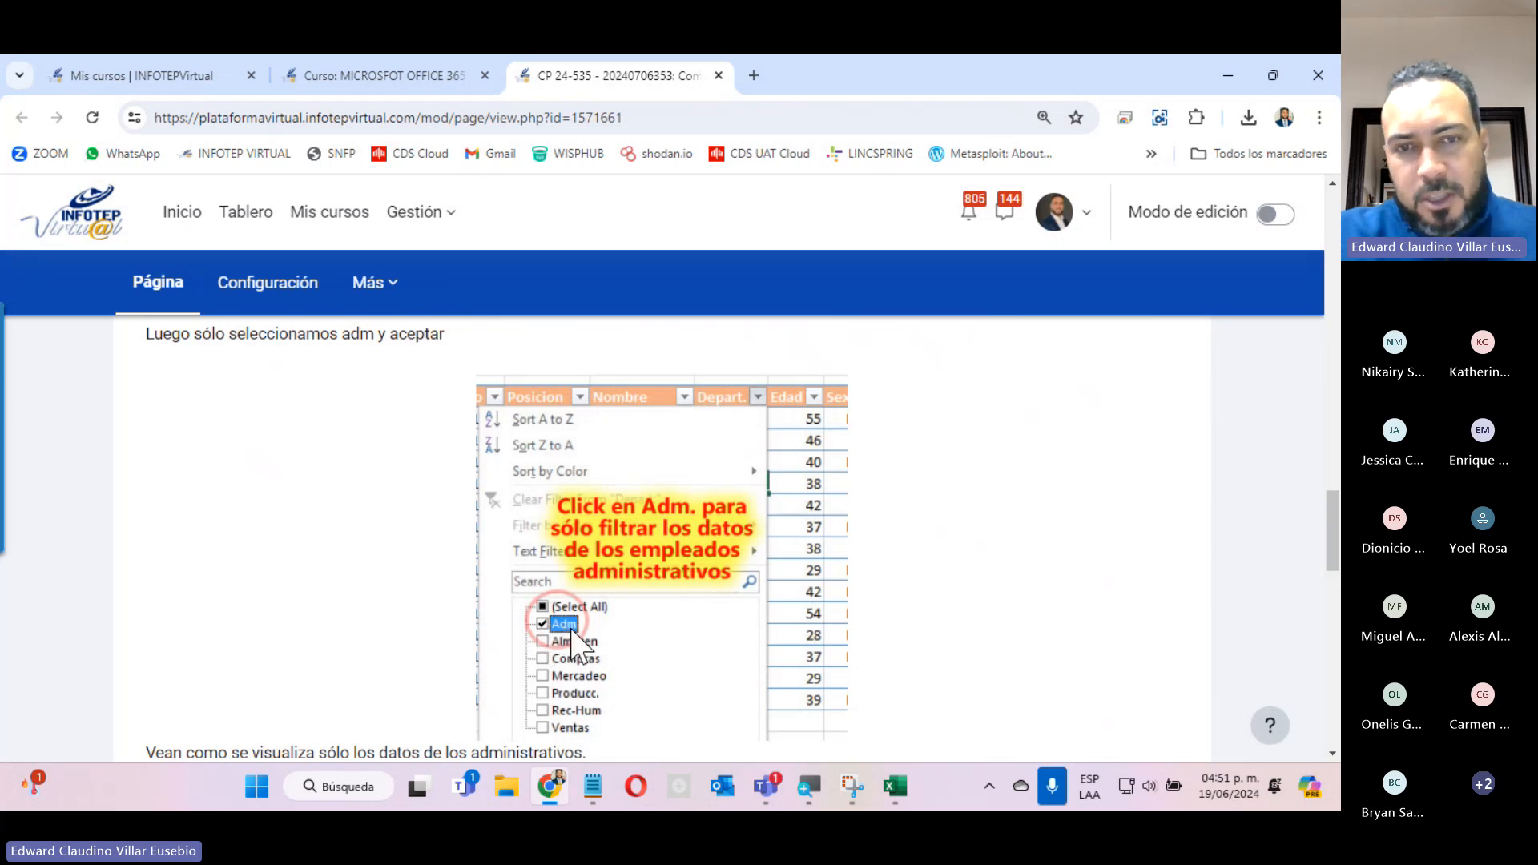
{"action": "scroll", "coordinate": [590, 616], "scroll_direction": "down", "scroll_amount": 5}
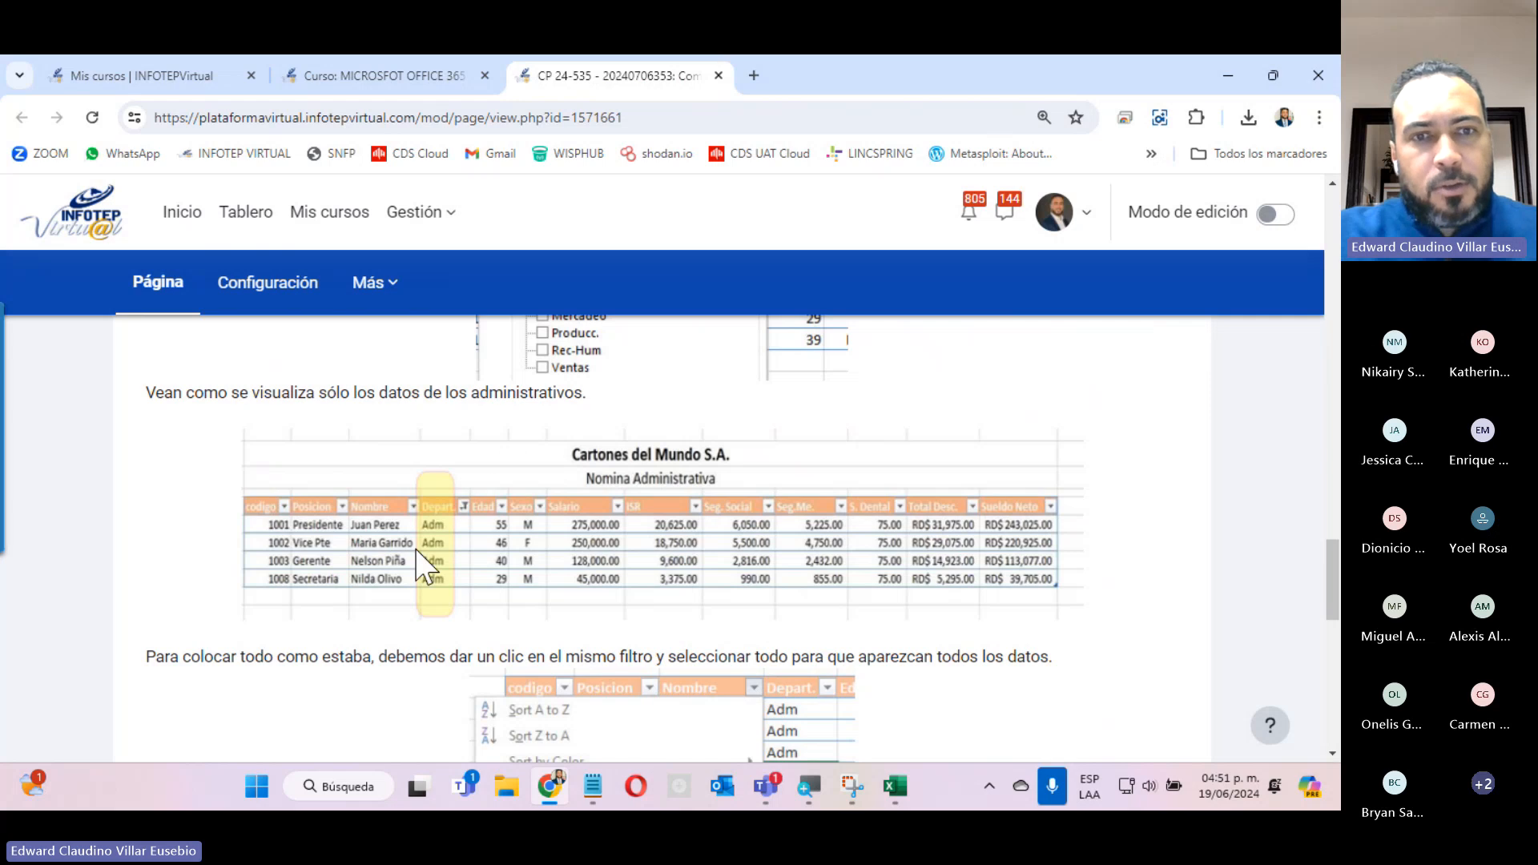
{"action": "scroll", "coordinate": [501, 585], "scroll_direction": "down", "scroll_amount": 4}
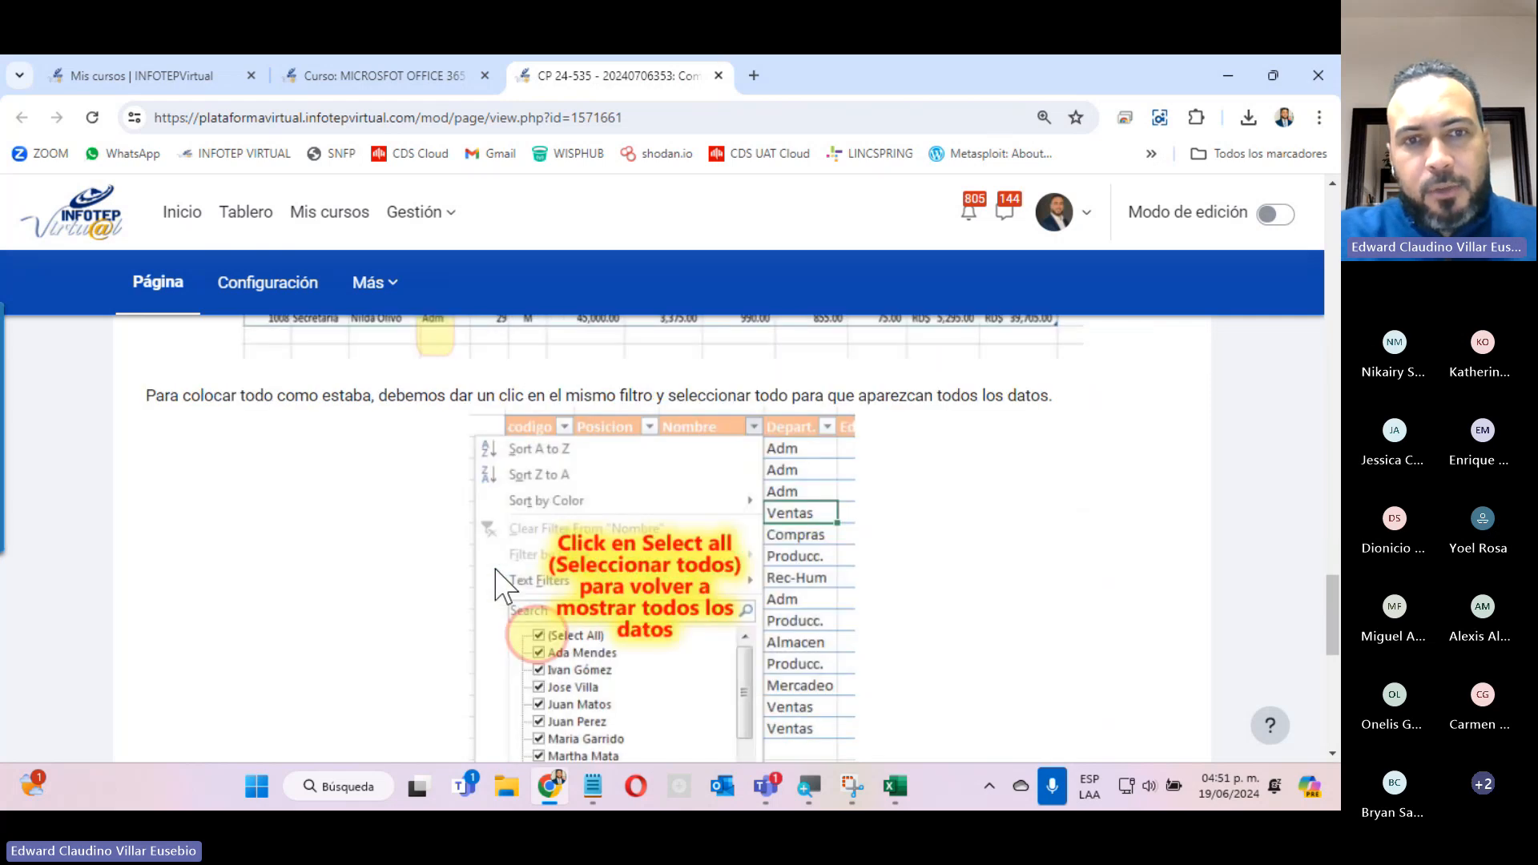
{"action": "scroll", "coordinate": [505, 583], "scroll_direction": "up", "scroll_amount": 4}
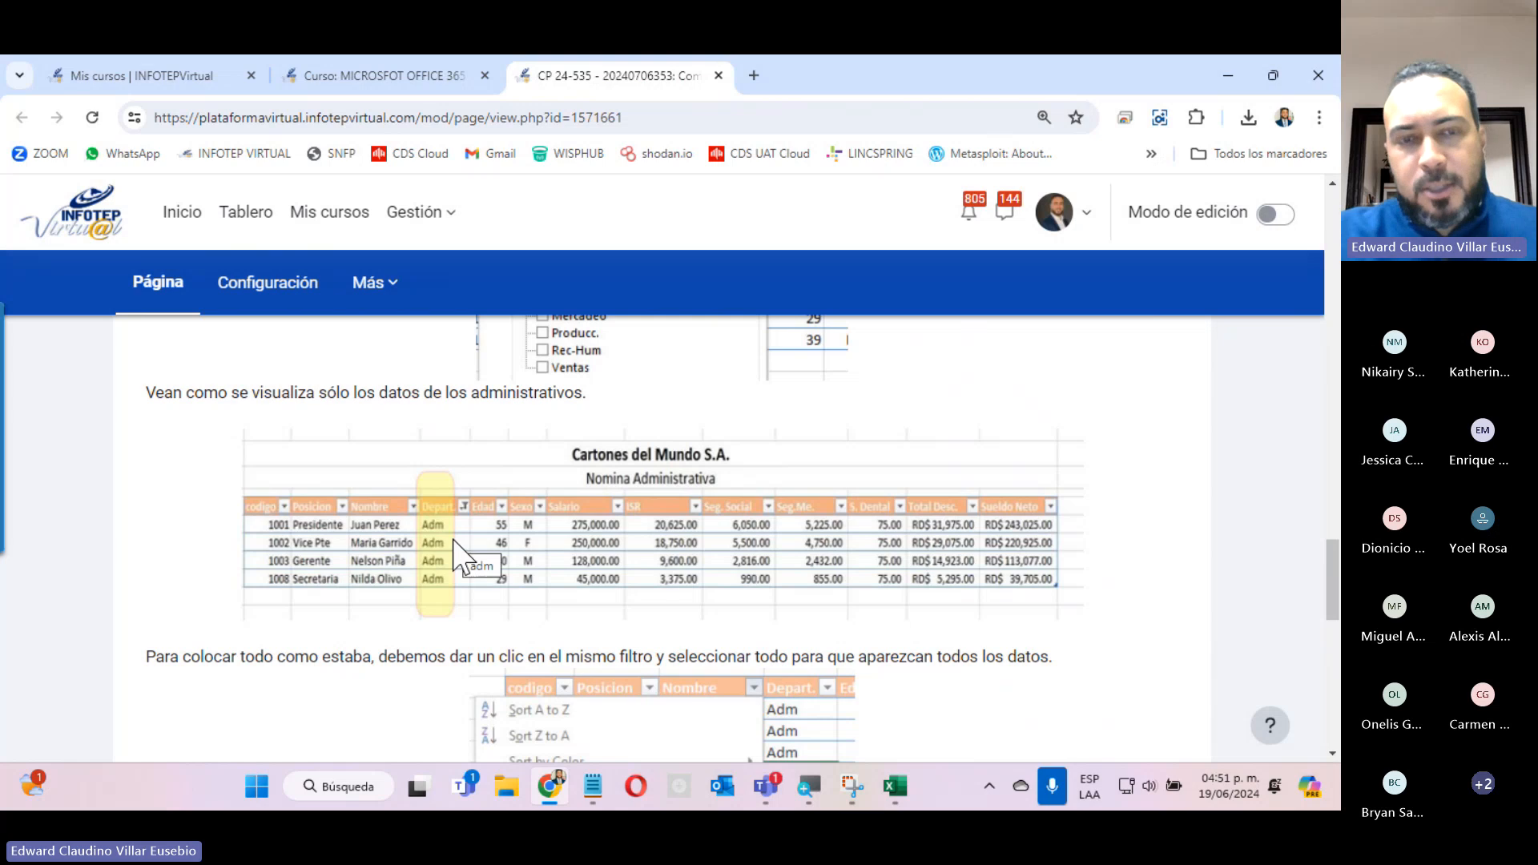
{"action": "scroll", "coordinate": [566, 617], "scroll_direction": "down", "scroll_amount": 8}
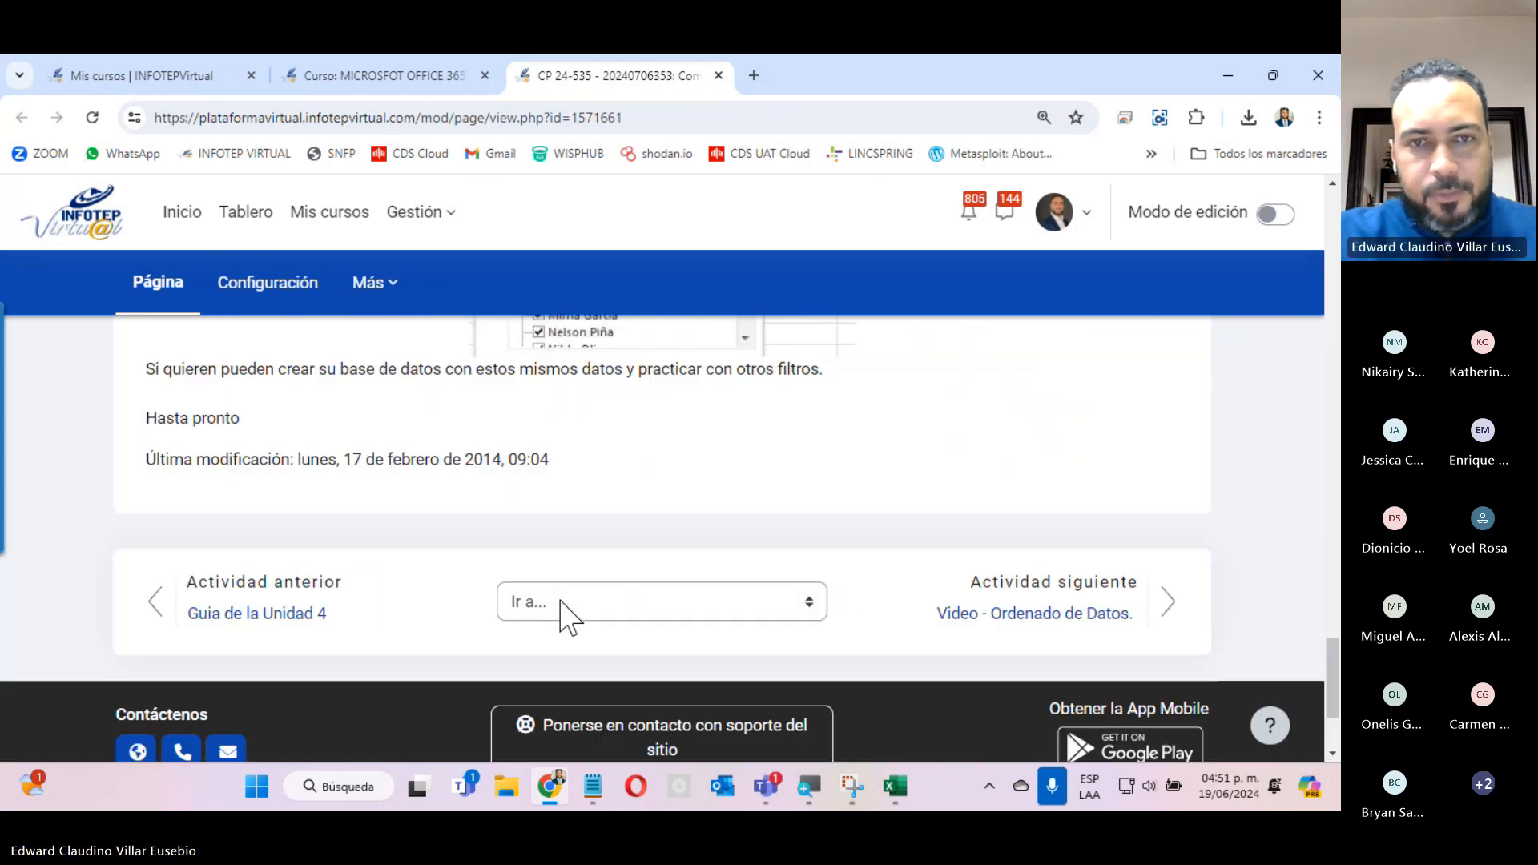
{"action": "scroll", "coordinate": [564, 593], "scroll_direction": "up", "scroll_amount": 6}
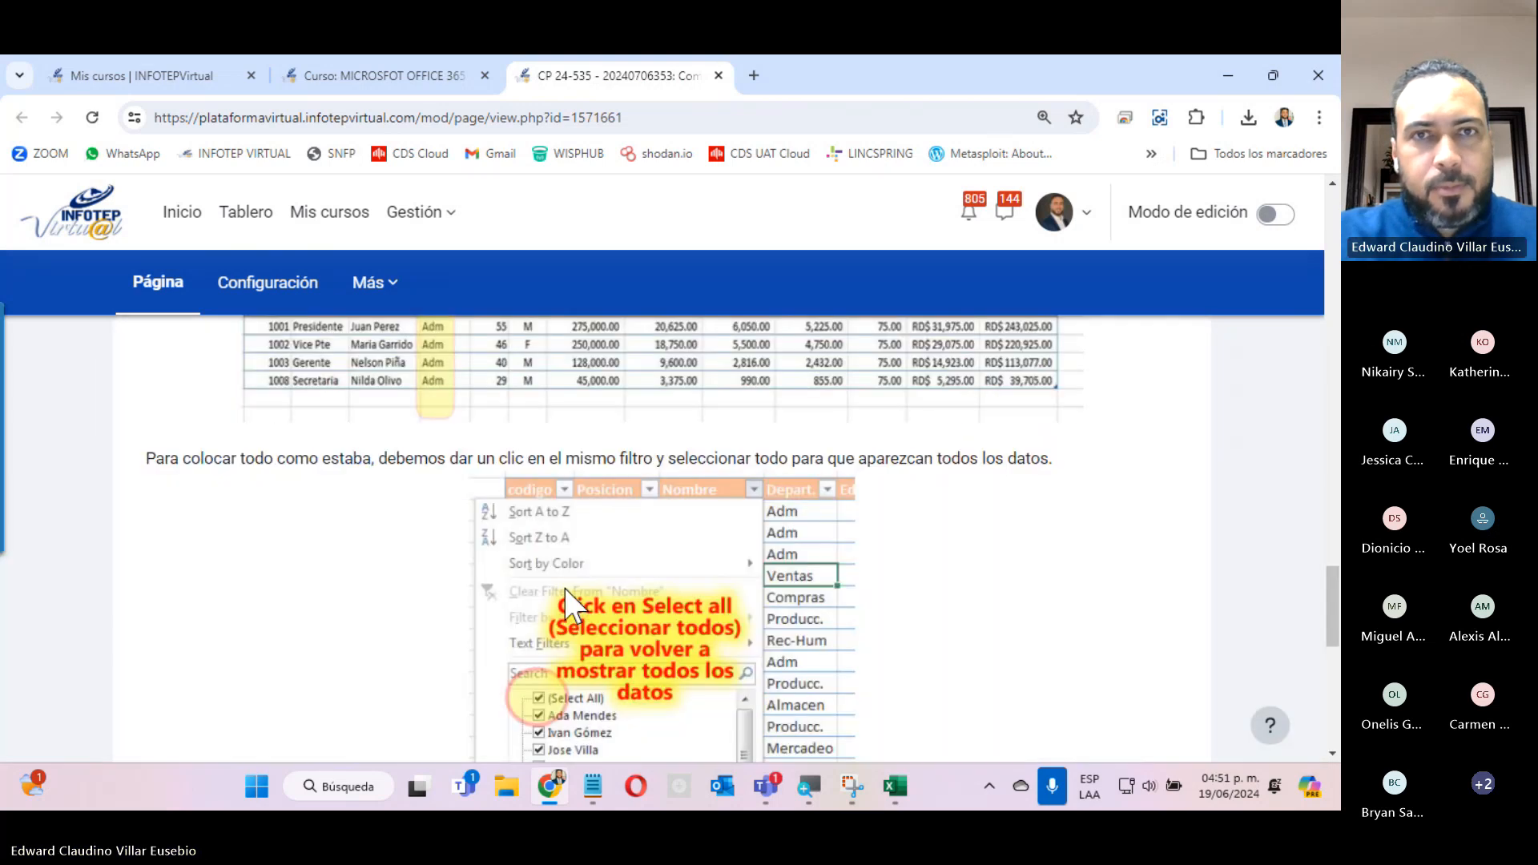
Open the most recently downloaded ACTIVIDAD 1 UNIDAD 4 workbook in Excel and bring its first Ordenado sheets within reach.
{"action": "left_click", "coordinate": [1247, 118]}
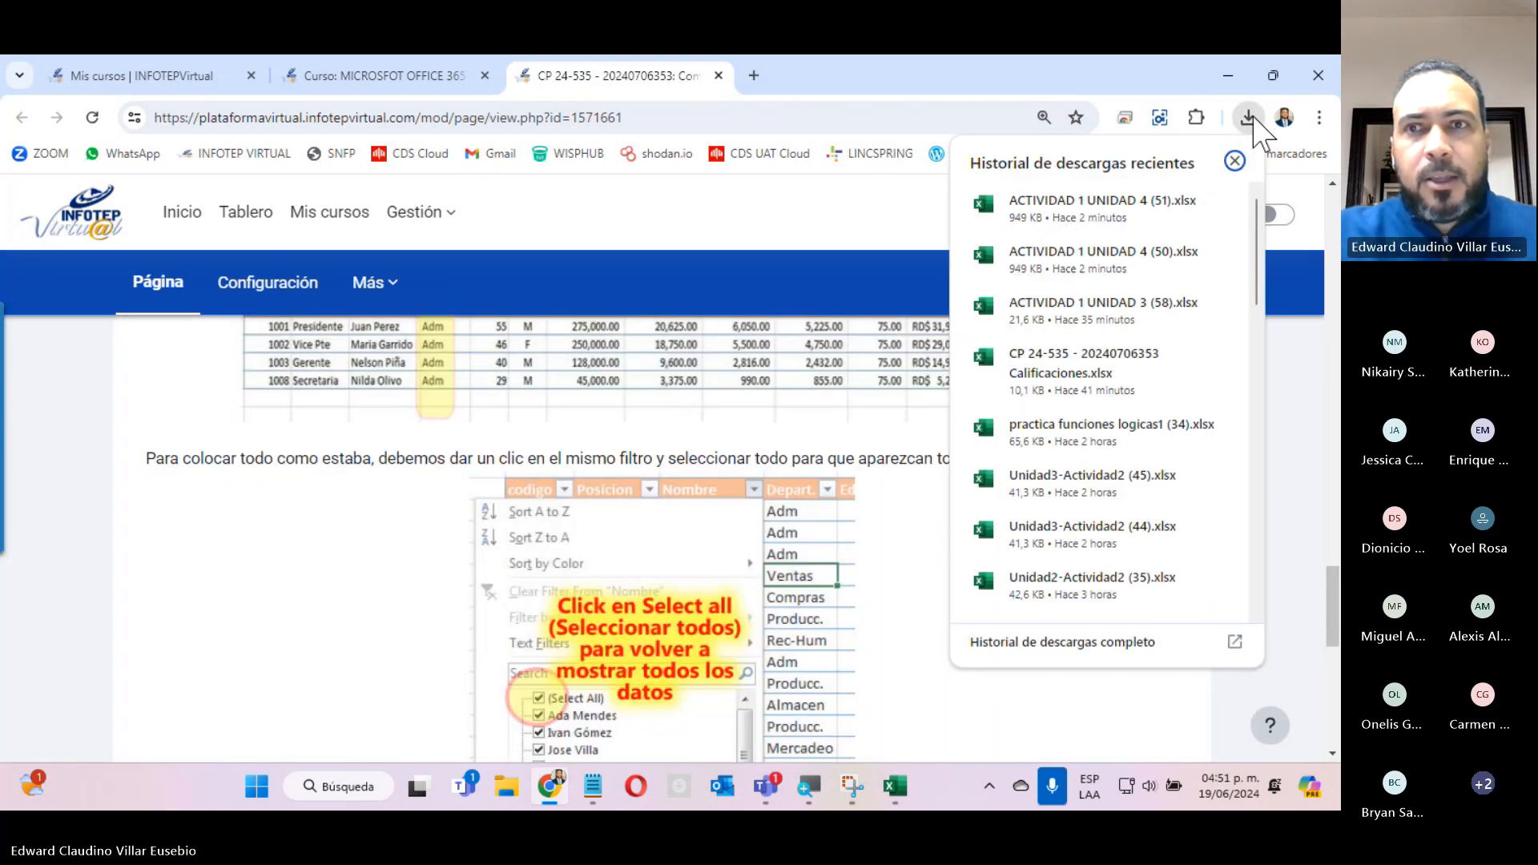
{"action": "left_click", "coordinate": [1097, 217]}
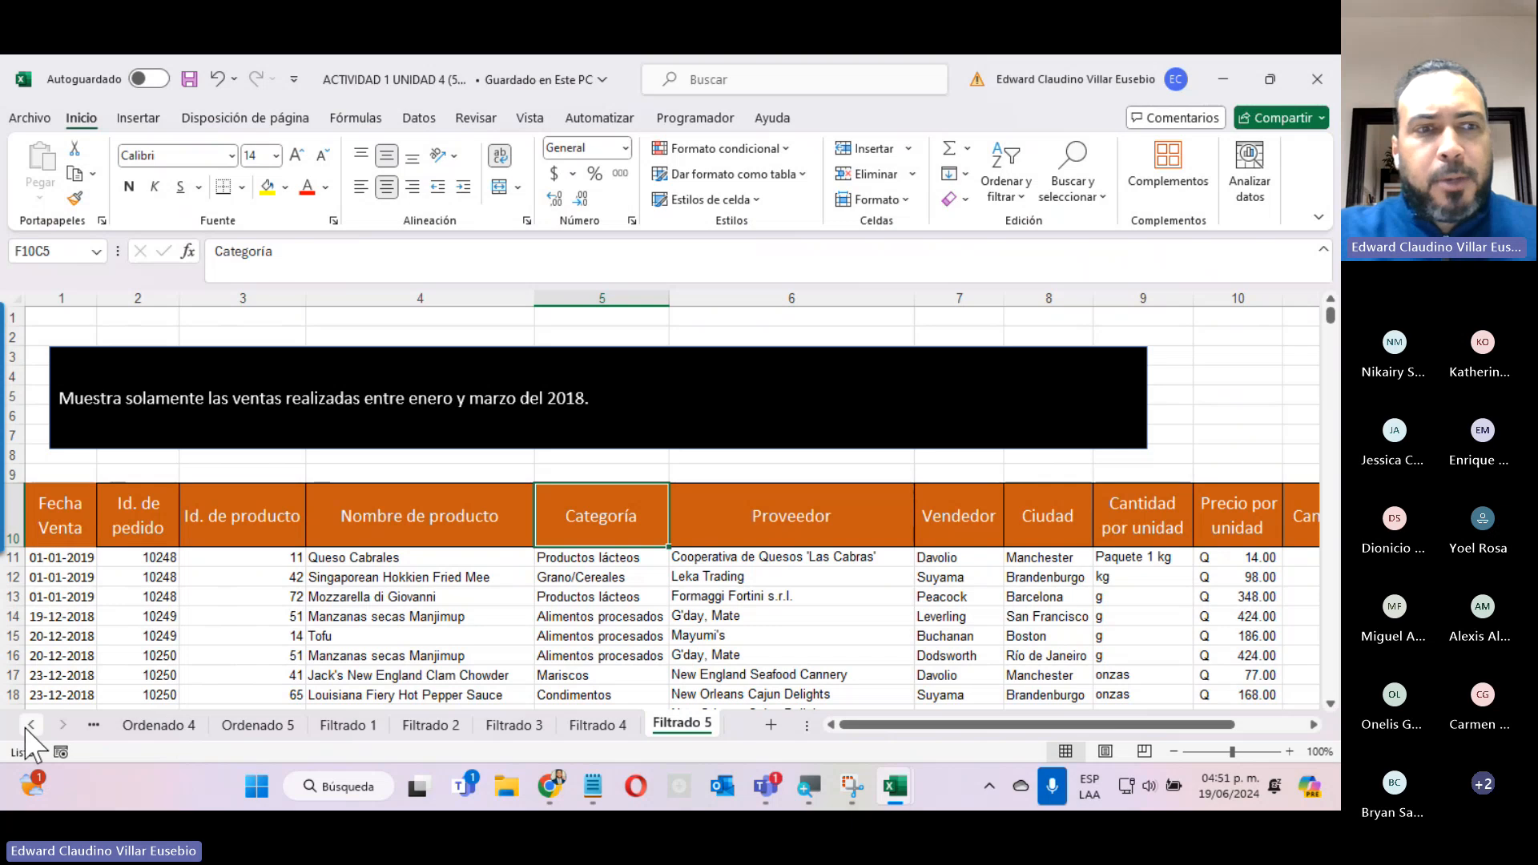
{"action": "left_click", "coordinate": [30, 725]}
{"action": "left_click", "coordinate": [30, 725]}
{"action": "left_click", "coordinate": [31, 724]}
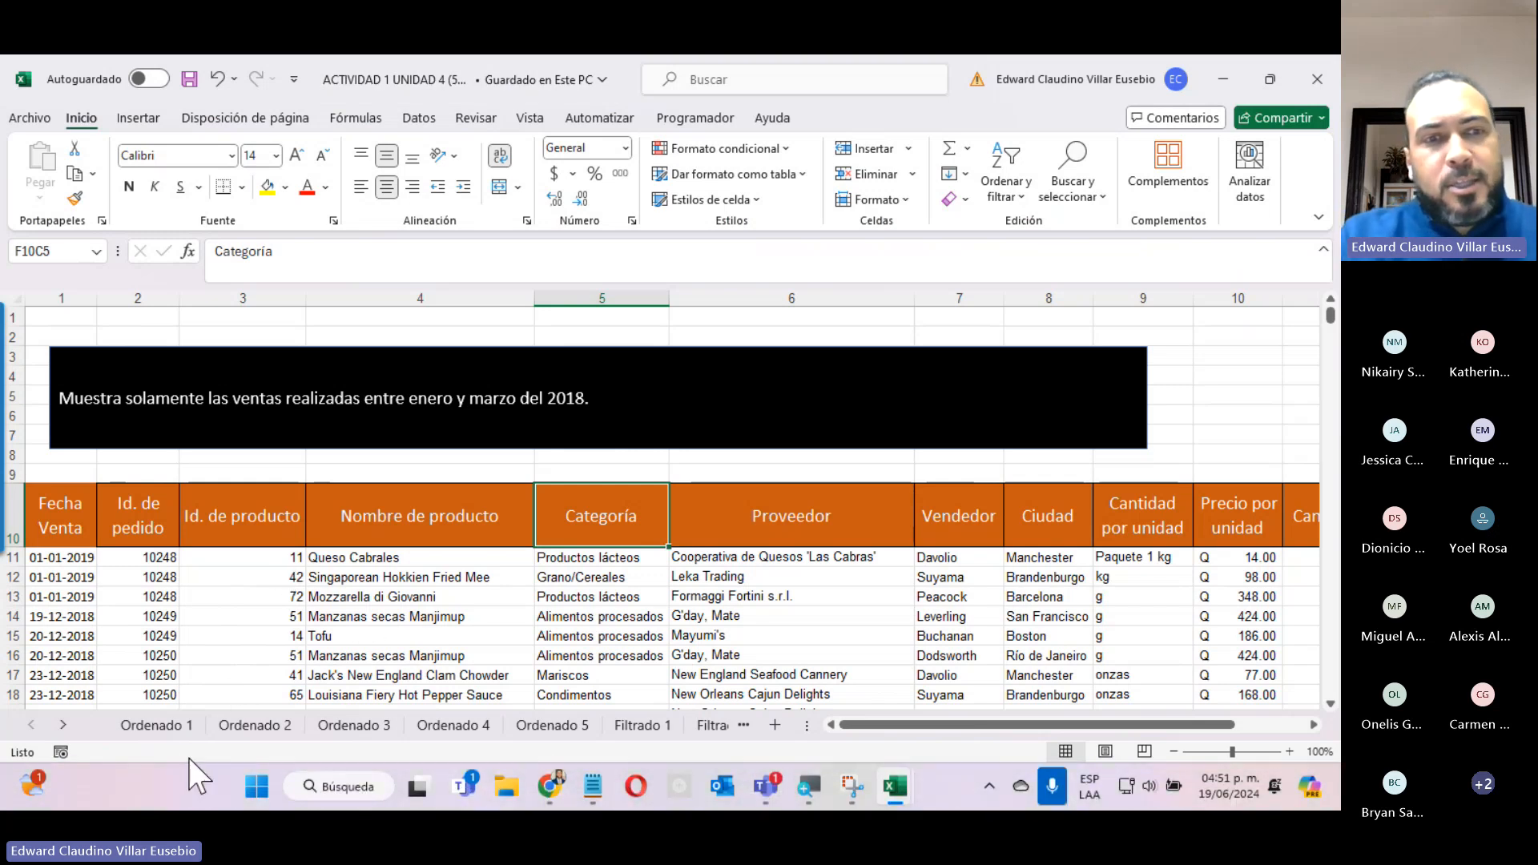
Look through the sorting exercises on sheets Ordenado 2 to Ordenado 5.
{"action": "left_click", "coordinate": [253, 725]}
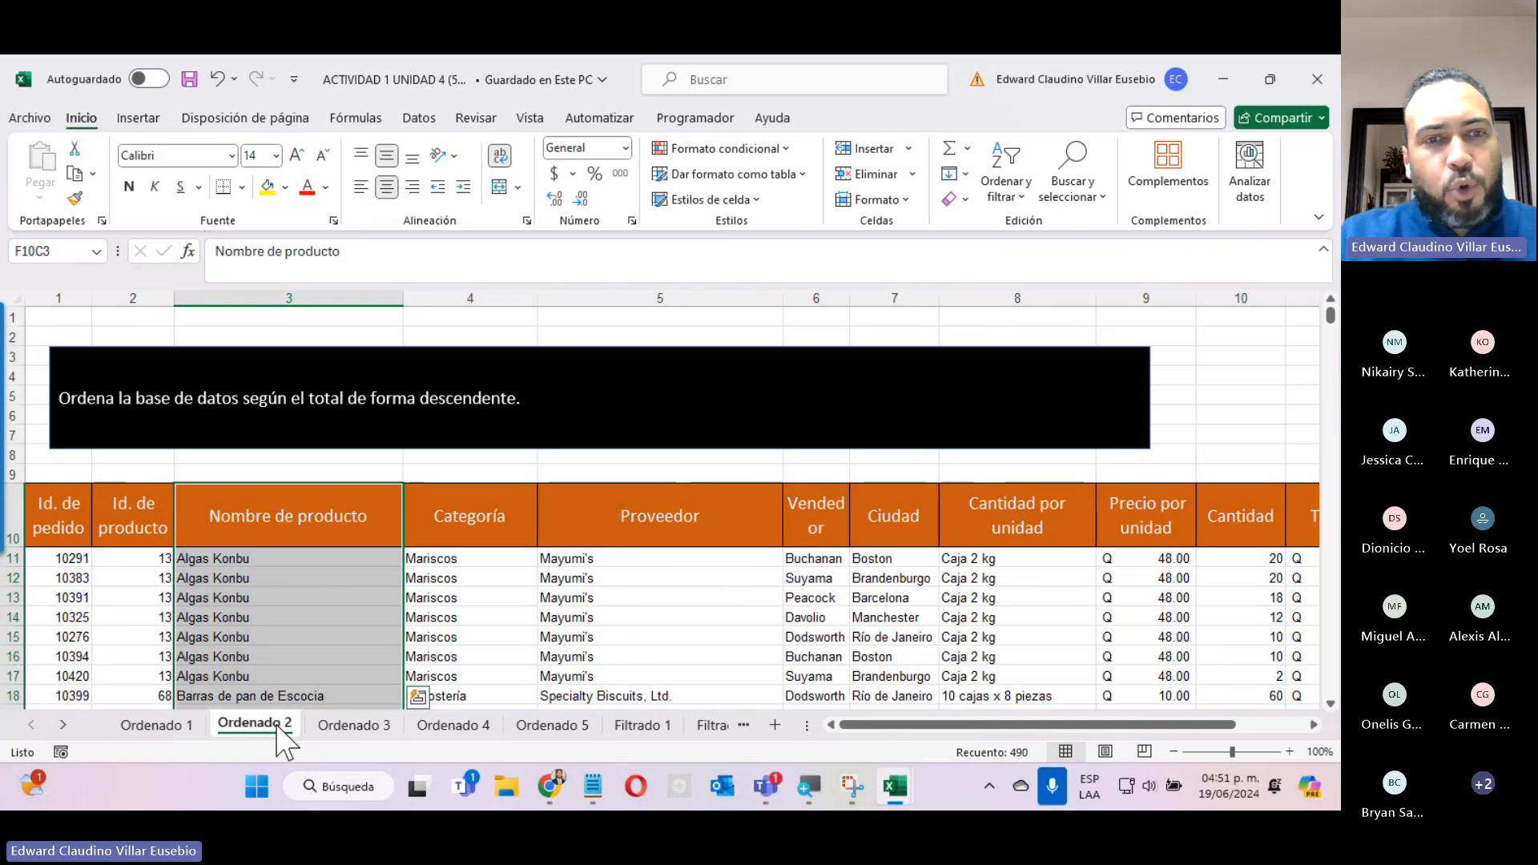
{"action": "left_click", "coordinate": [350, 724]}
{"action": "left_click", "coordinate": [450, 725]}
{"action": "left_click", "coordinate": [560, 725]}
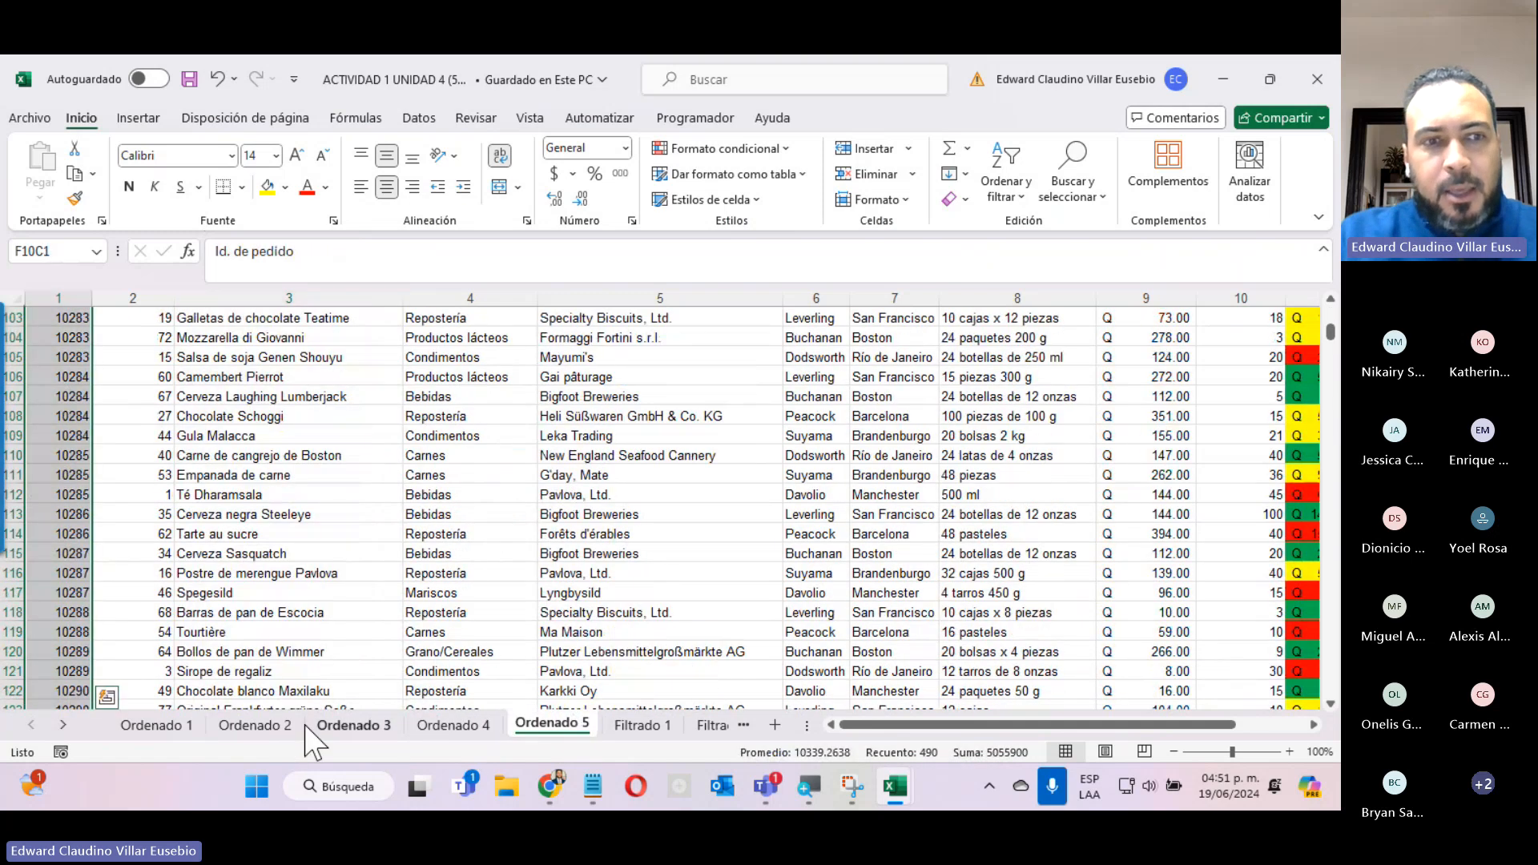
Look through the filtering exercises on sheets Filtrado 1 to Filtrado 5.
{"action": "left_click", "coordinate": [63, 726]}
{"action": "left_click", "coordinate": [62, 725]}
{"action": "left_click", "coordinate": [62, 726]}
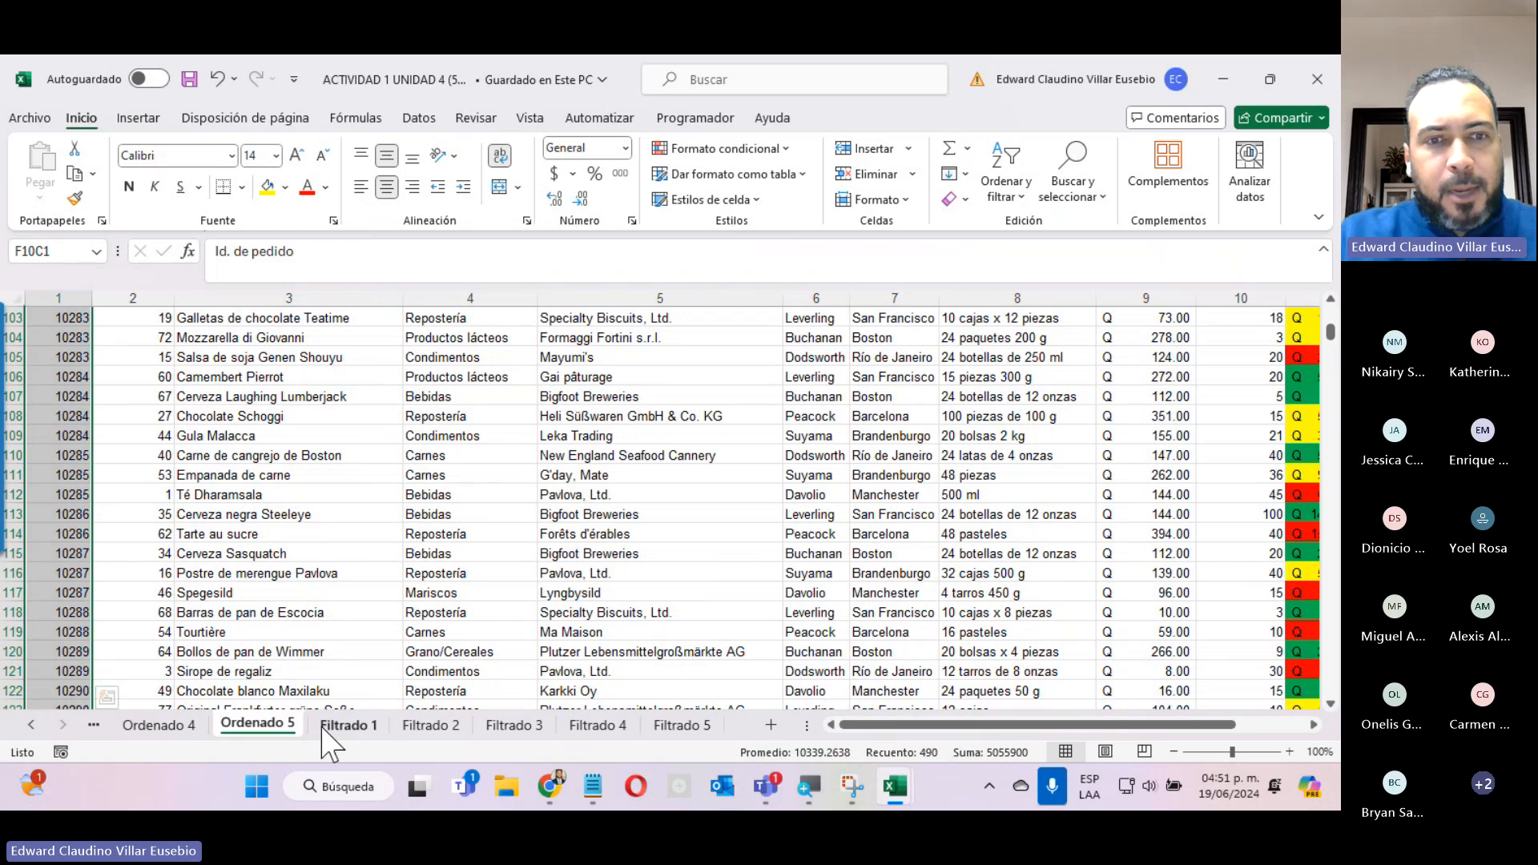
{"action": "left_click", "coordinate": [347, 725]}
{"action": "left_click", "coordinate": [442, 725]}
{"action": "left_click", "coordinate": [513, 726]}
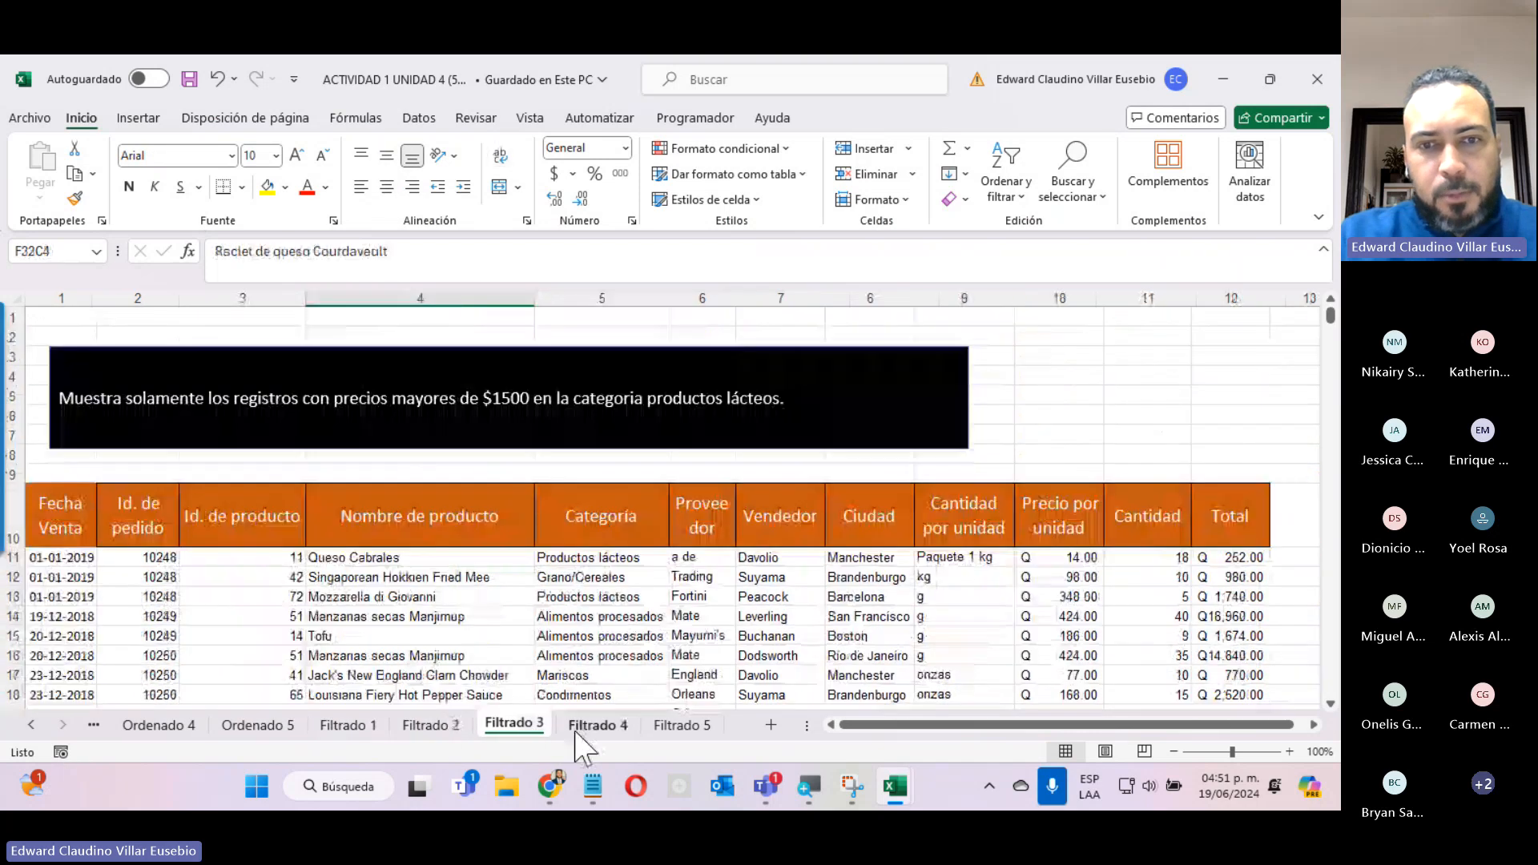
{"action": "left_click", "coordinate": [596, 725]}
{"action": "left_click", "coordinate": [661, 724]}
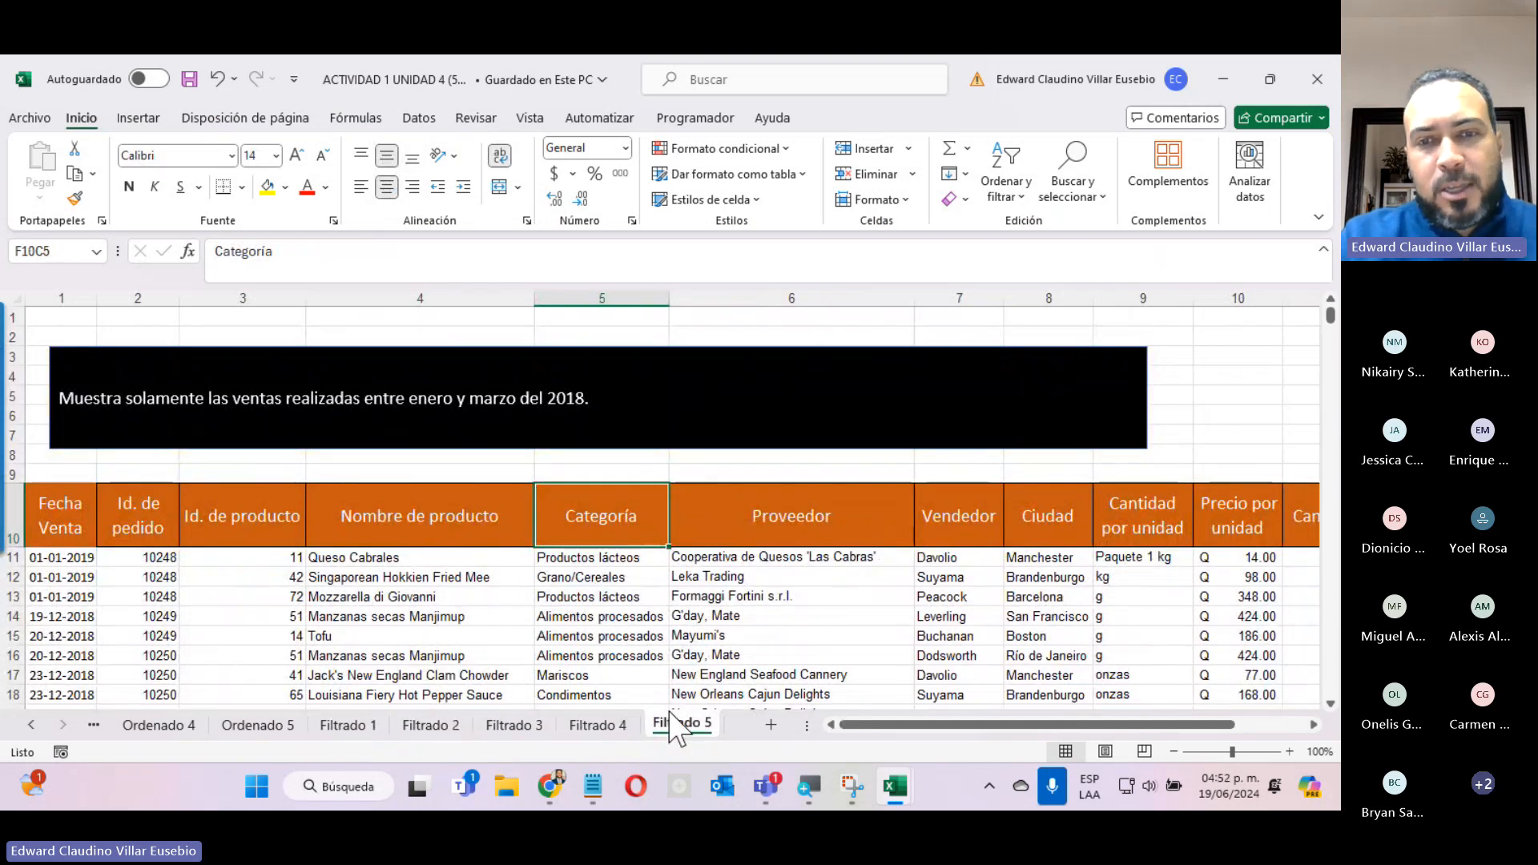
Return to the Ordenado 1 sheet and examine its sorting instruction and the Categoría data.
{"action": "left_click", "coordinate": [31, 724]}
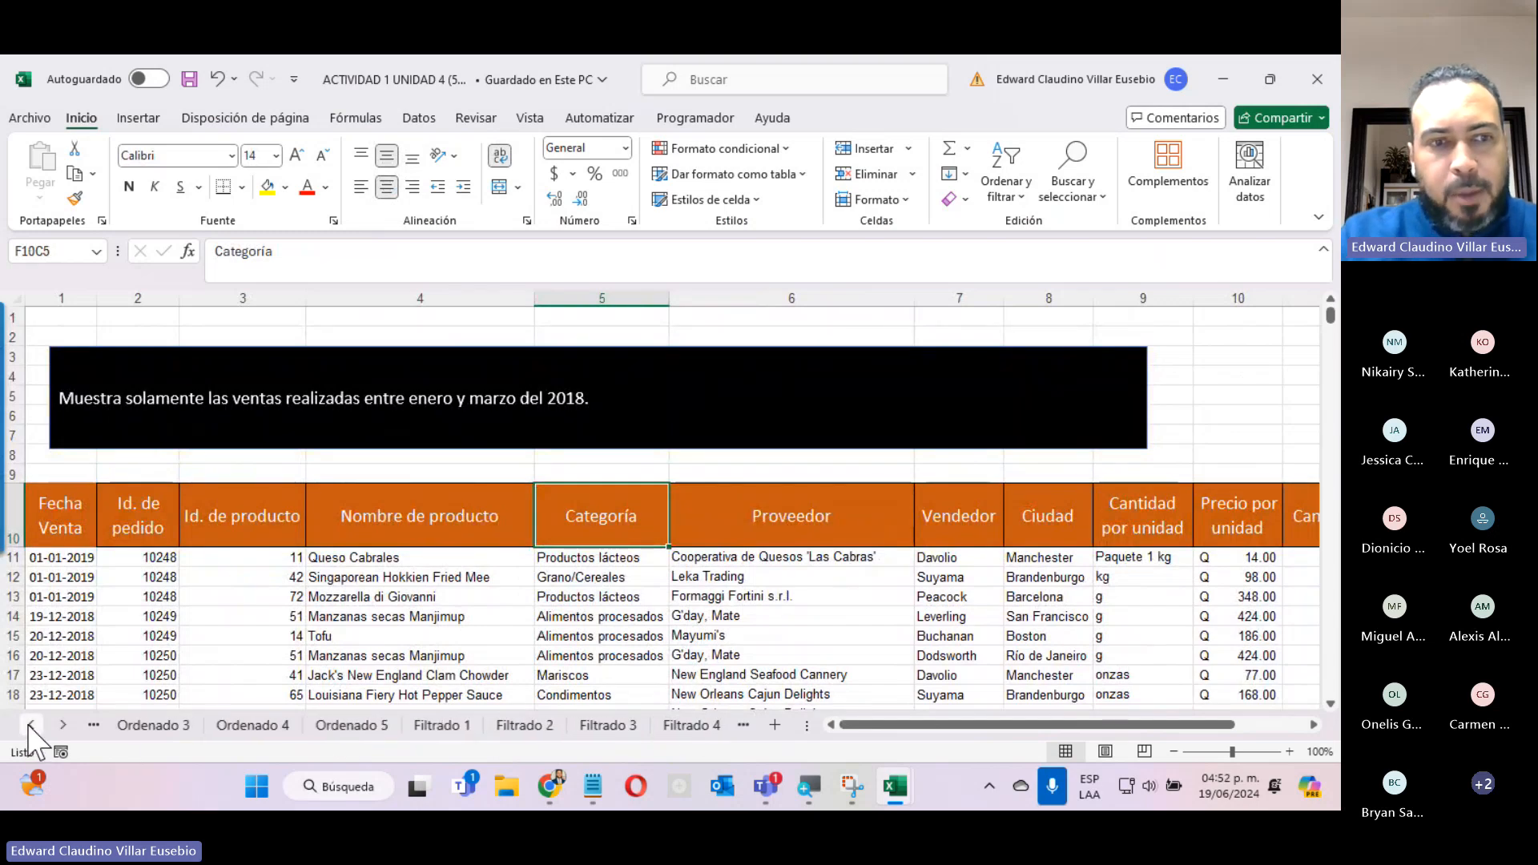
{"action": "left_click", "coordinate": [31, 724]}
{"action": "left_click", "coordinate": [31, 724]}
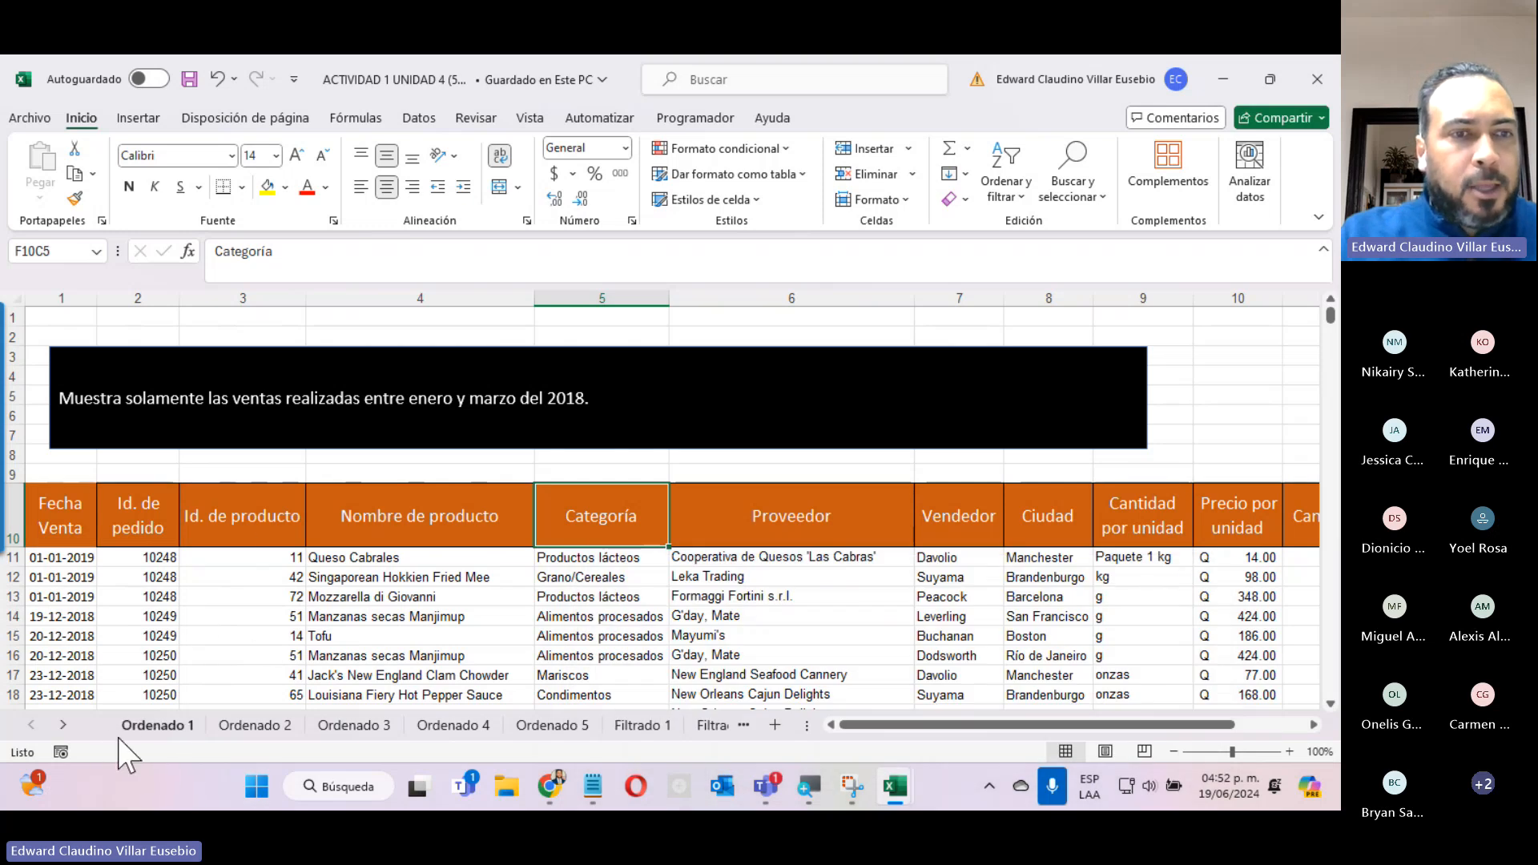
{"action": "left_click", "coordinate": [145, 724]}
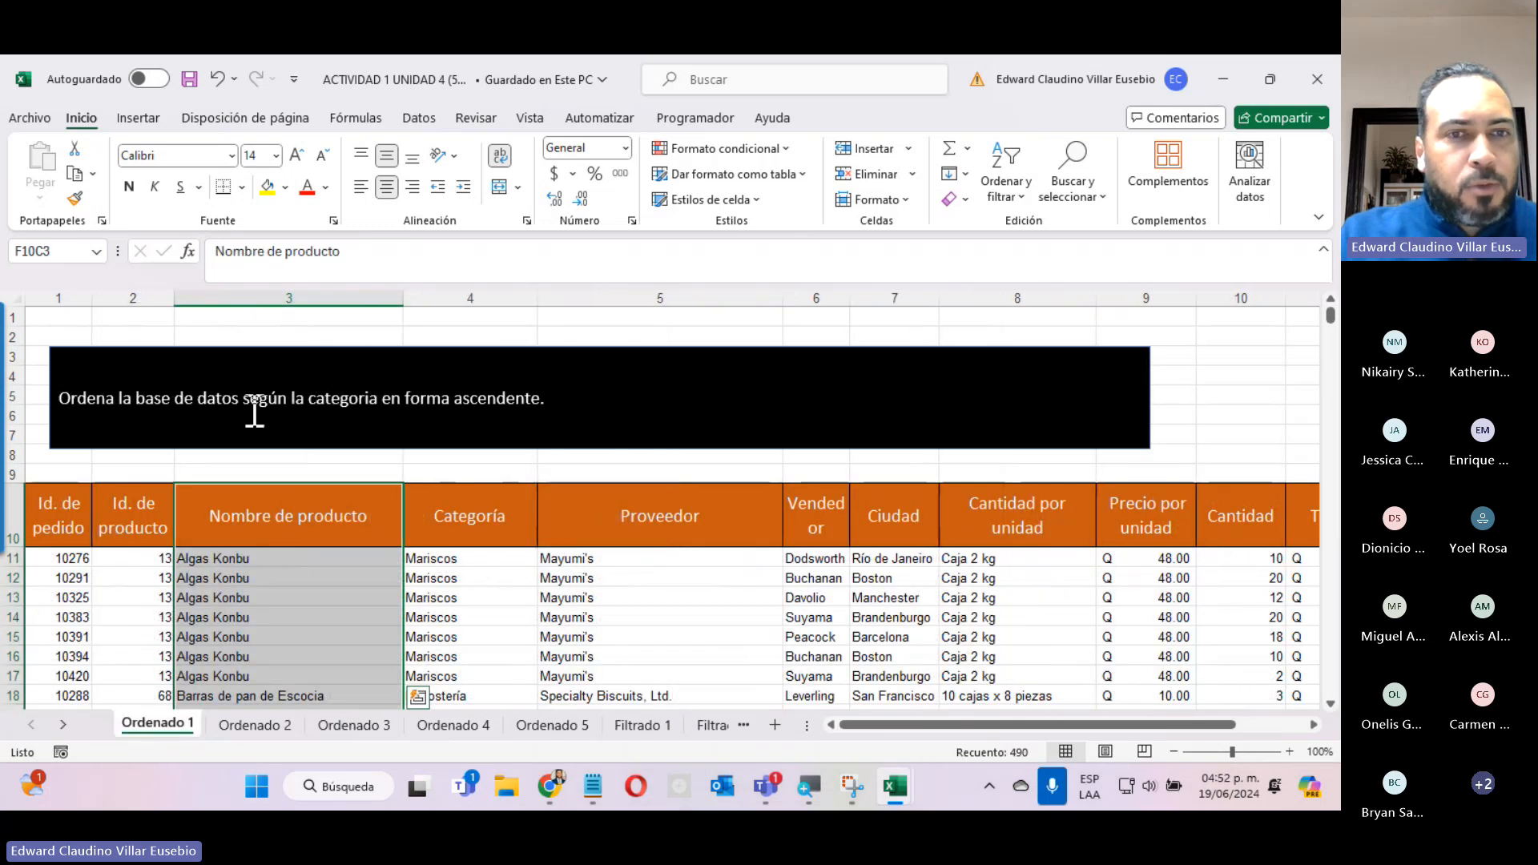
{"action": "left_click", "coordinate": [515, 617]}
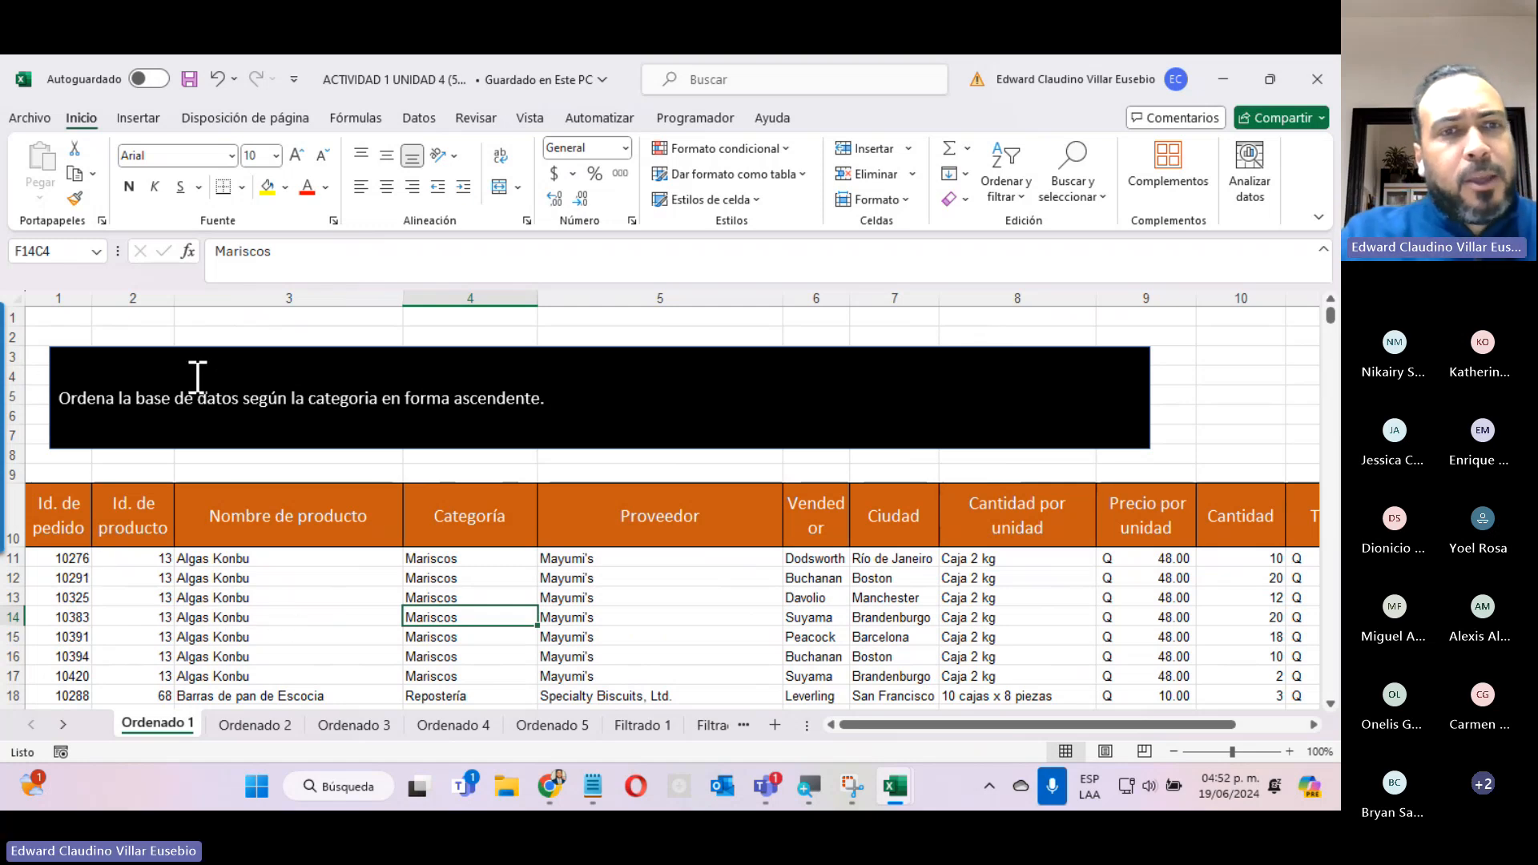
{"action": "scroll", "coordinate": [237, 617], "scroll_direction": "down", "scroll_amount": 3}
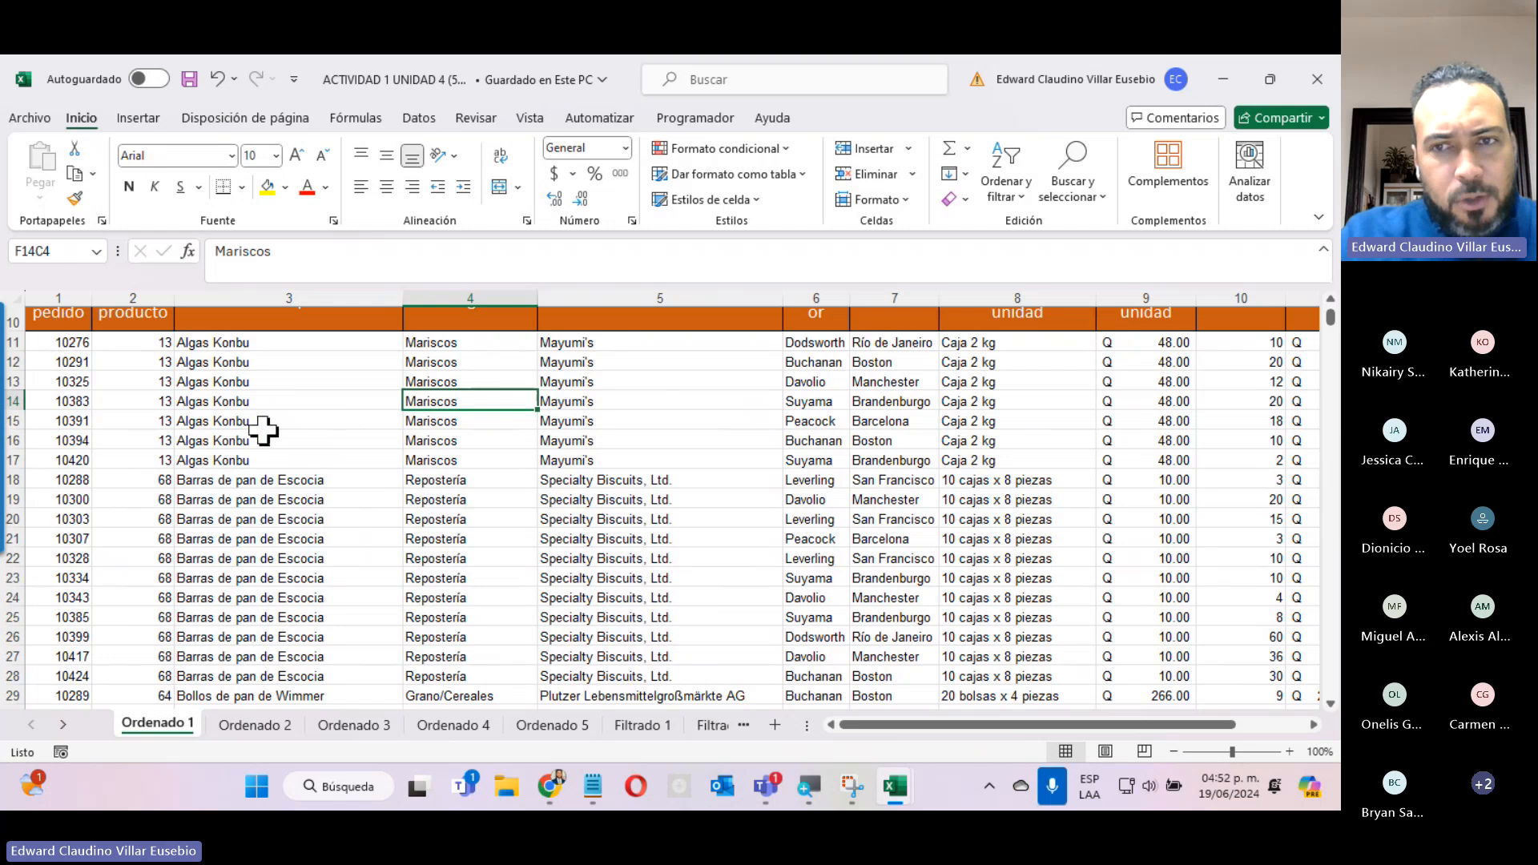
Examine the column headers and the instruction to sort the database by category in ascending order on Ordenado 1.
{"action": "scroll", "coordinate": [262, 431], "scroll_direction": "up", "scroll_amount": 4}
{"action": "left_click", "coordinate": [71, 504]}
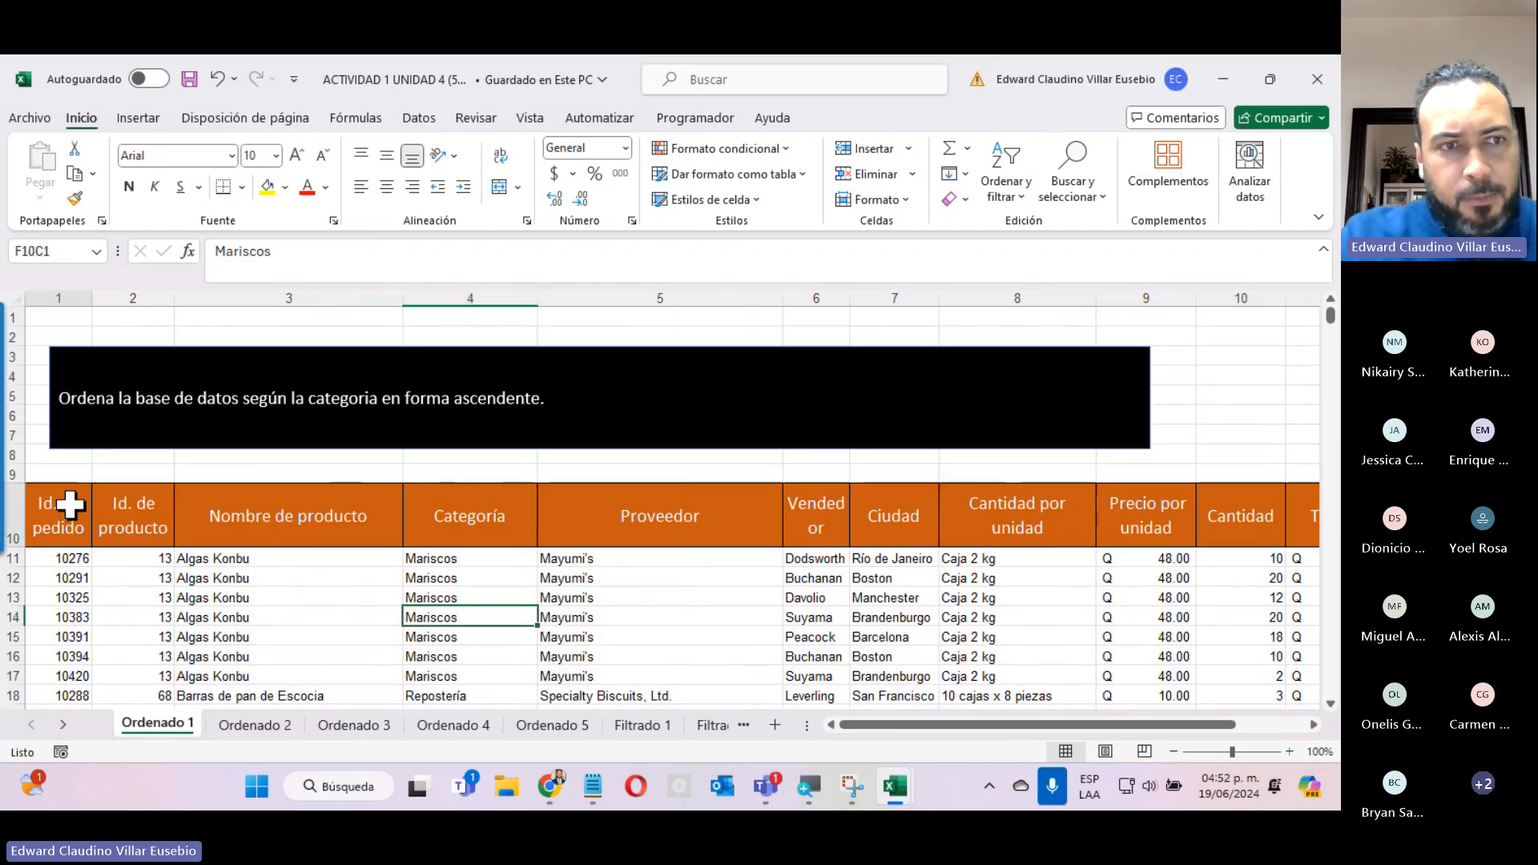
{"action": "left_click_drag", "start_coordinate": [71, 504], "coordinate": [1026, 498]}
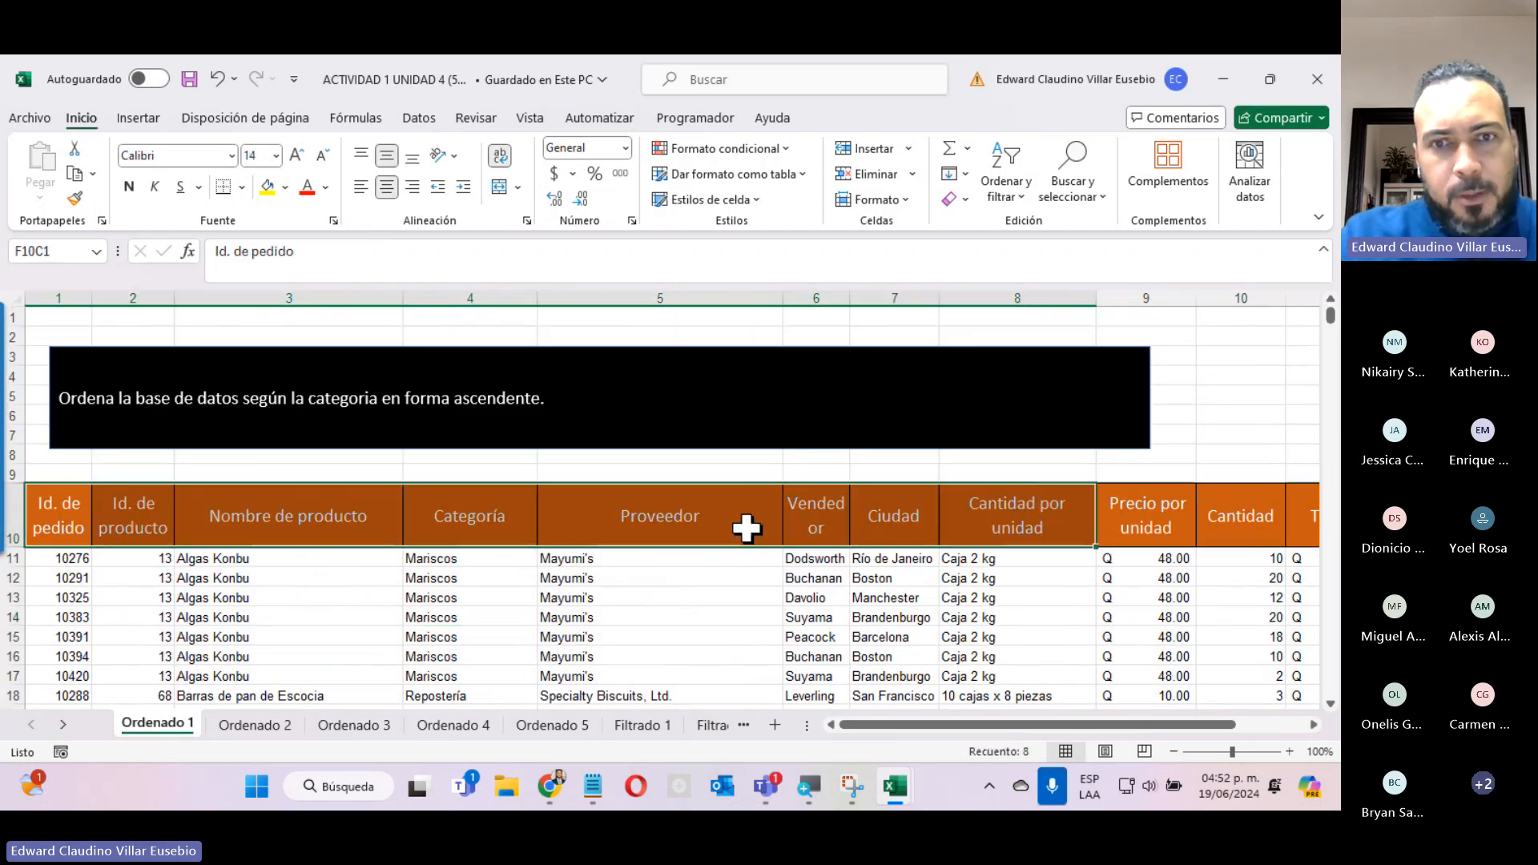
{"action": "left_click", "coordinate": [184, 360]}
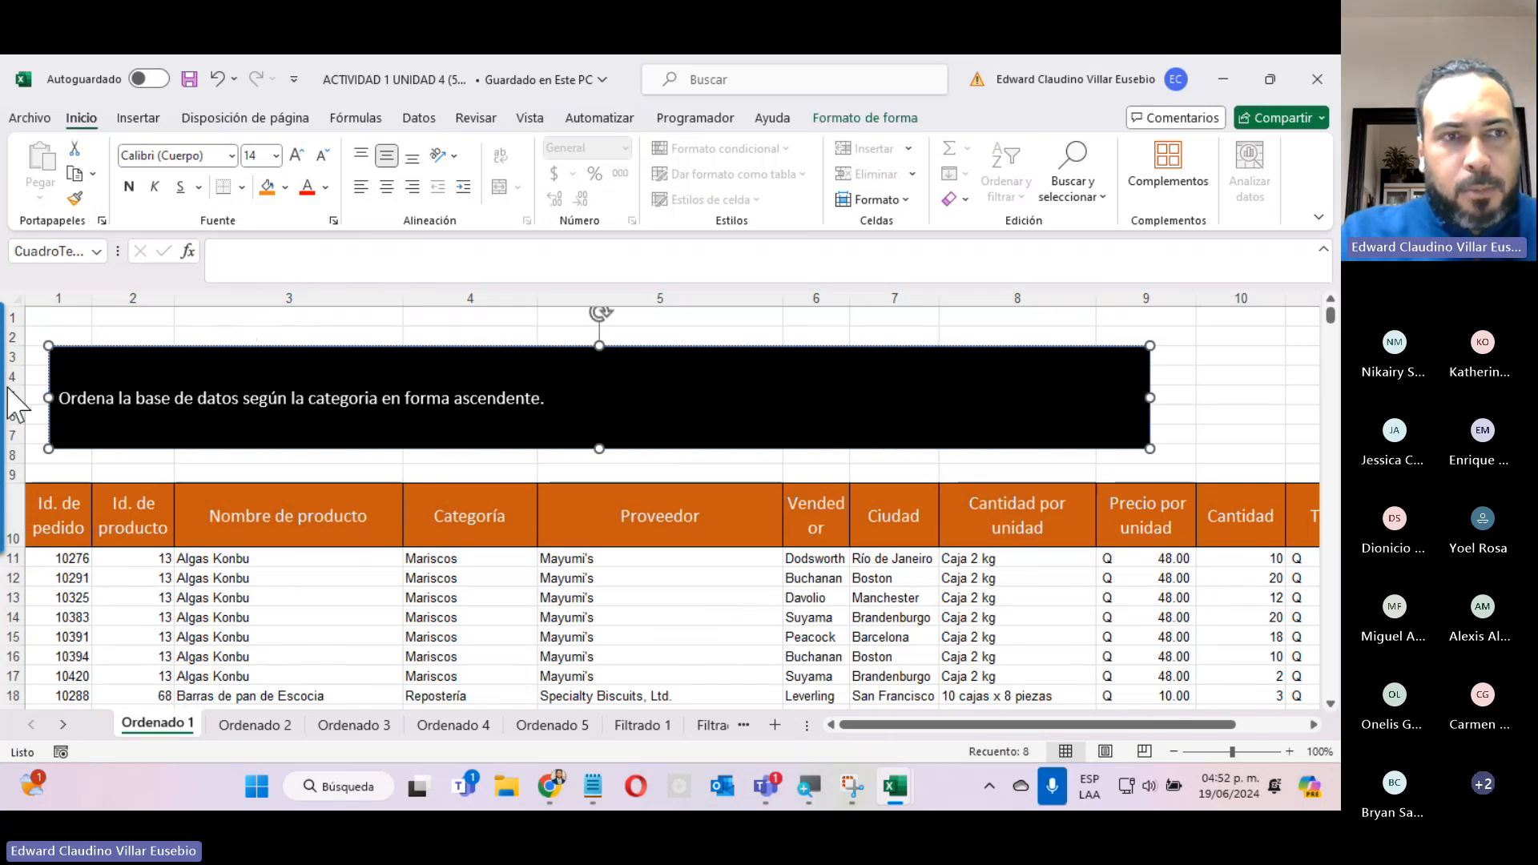
{"action": "left_click", "coordinate": [60, 400]}
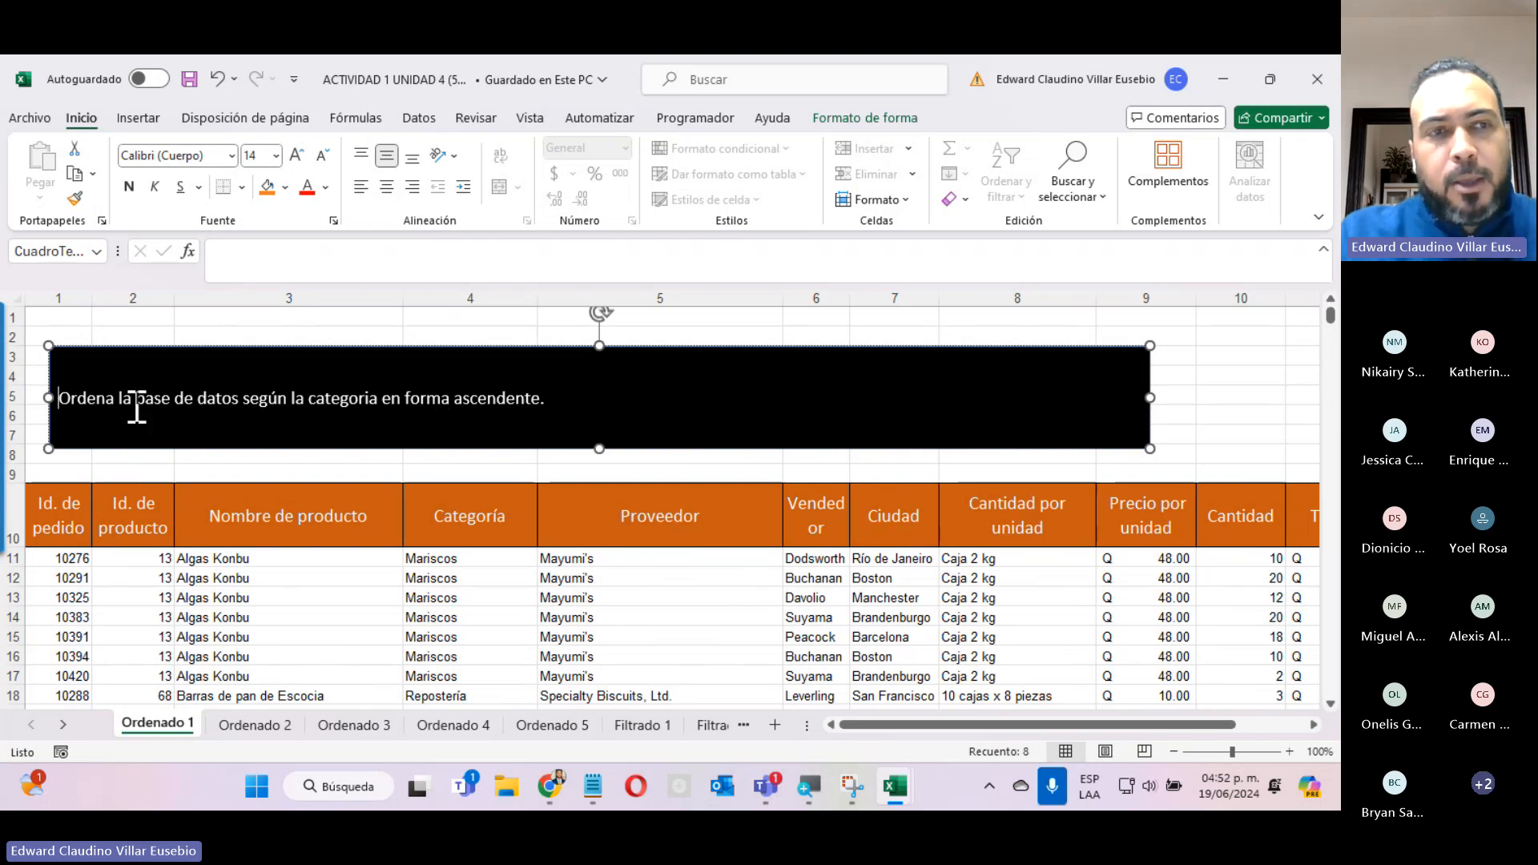
{"action": "left_click_drag", "start_coordinate": [58, 400], "coordinate": [559, 400]}
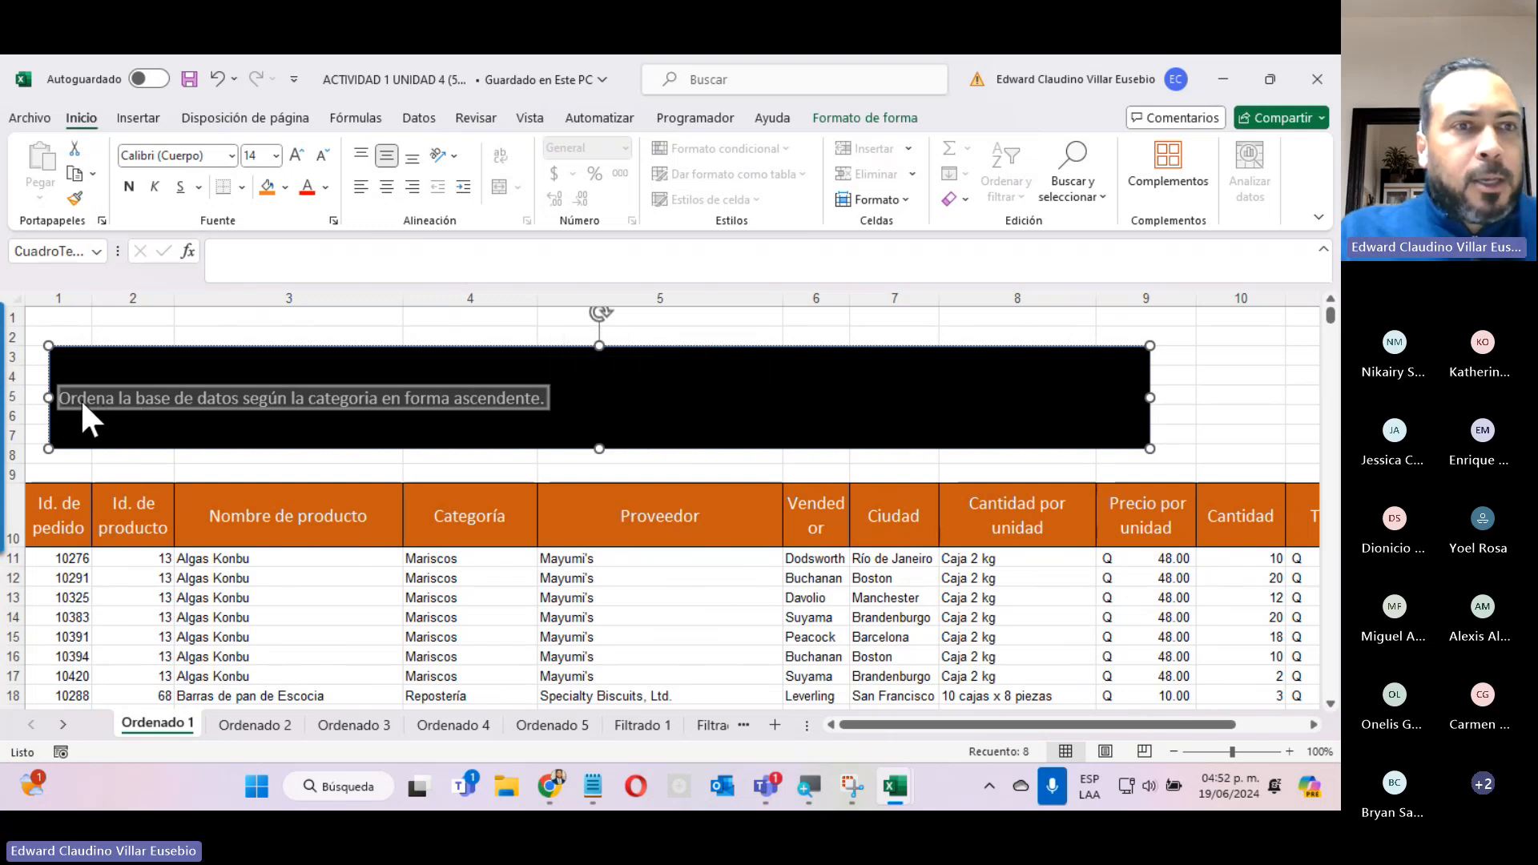
{"action": "left_click", "coordinate": [439, 398]}
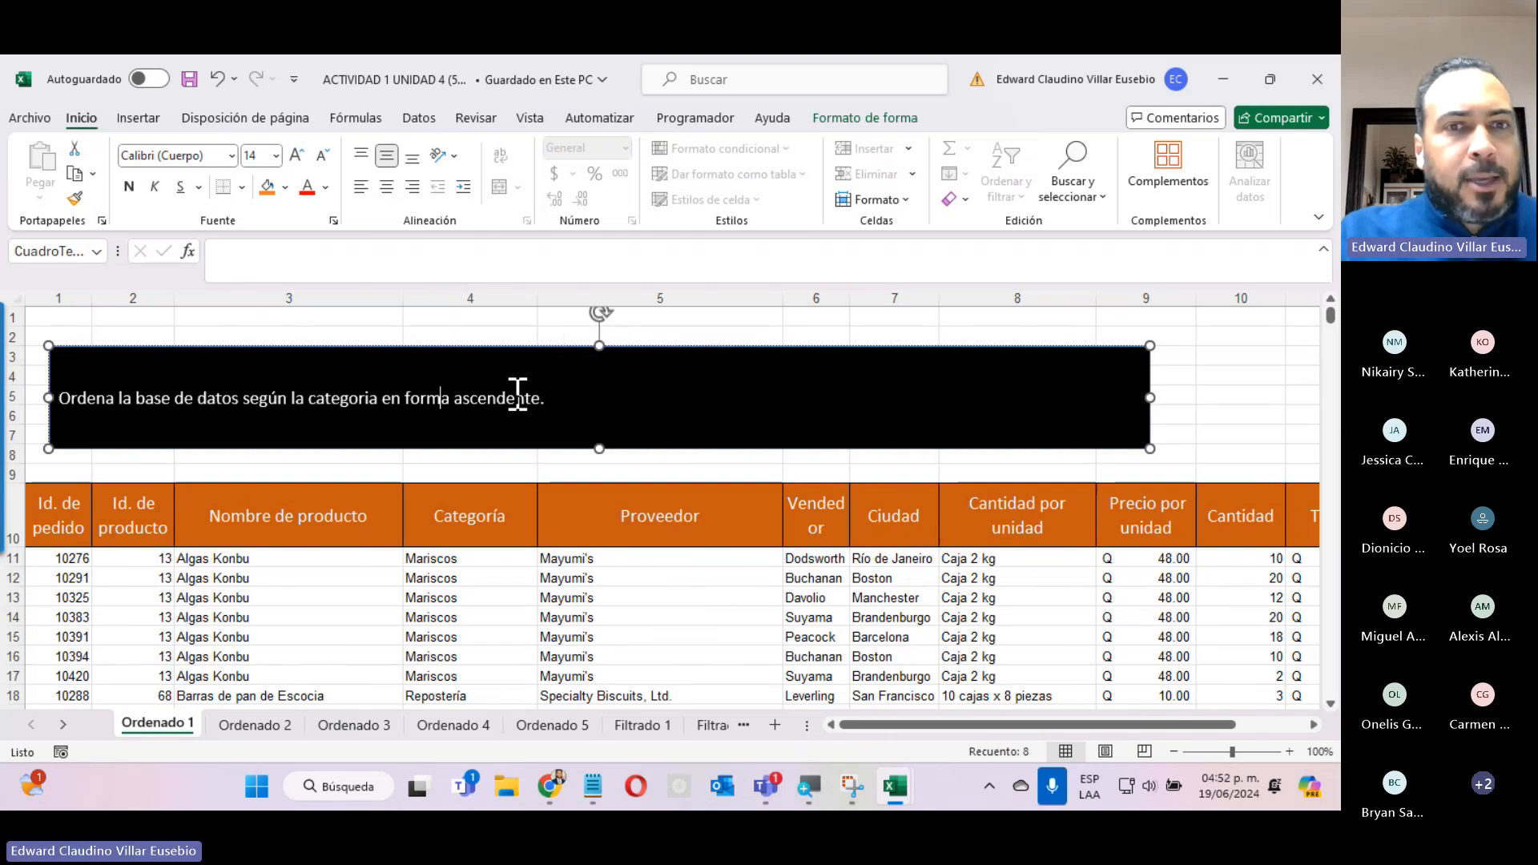
{"action": "left_click_drag", "start_coordinate": [572, 402], "coordinate": [34, 396]}
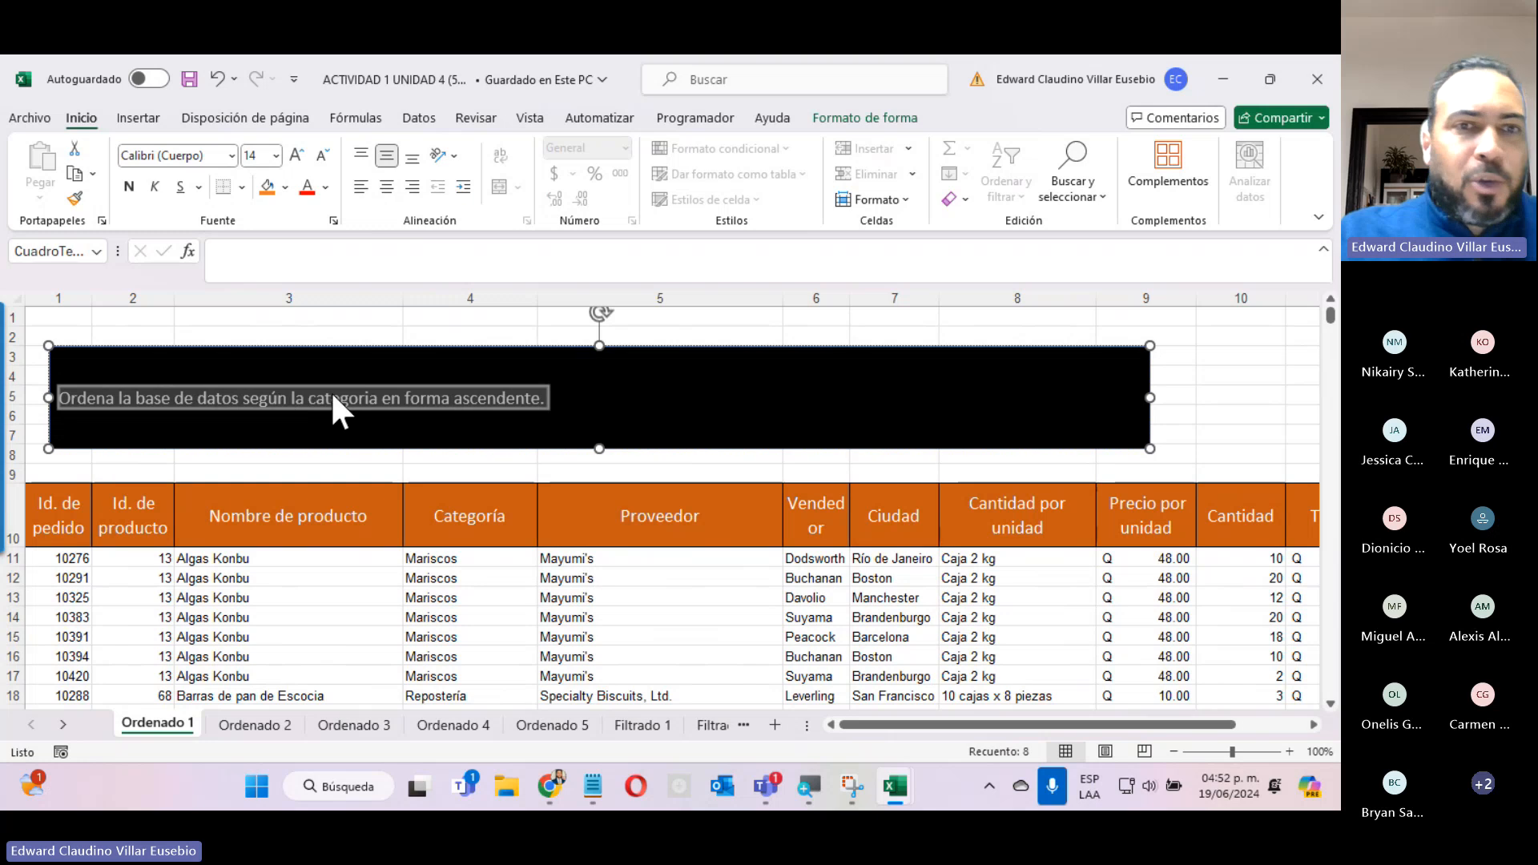
Highlight the Categoría header and its first Mariscos entries to examine the column named in the instruction.
{"action": "left_click", "coordinate": [448, 504]}
{"action": "left_click_drag", "start_coordinate": [451, 504], "coordinate": [464, 702]}
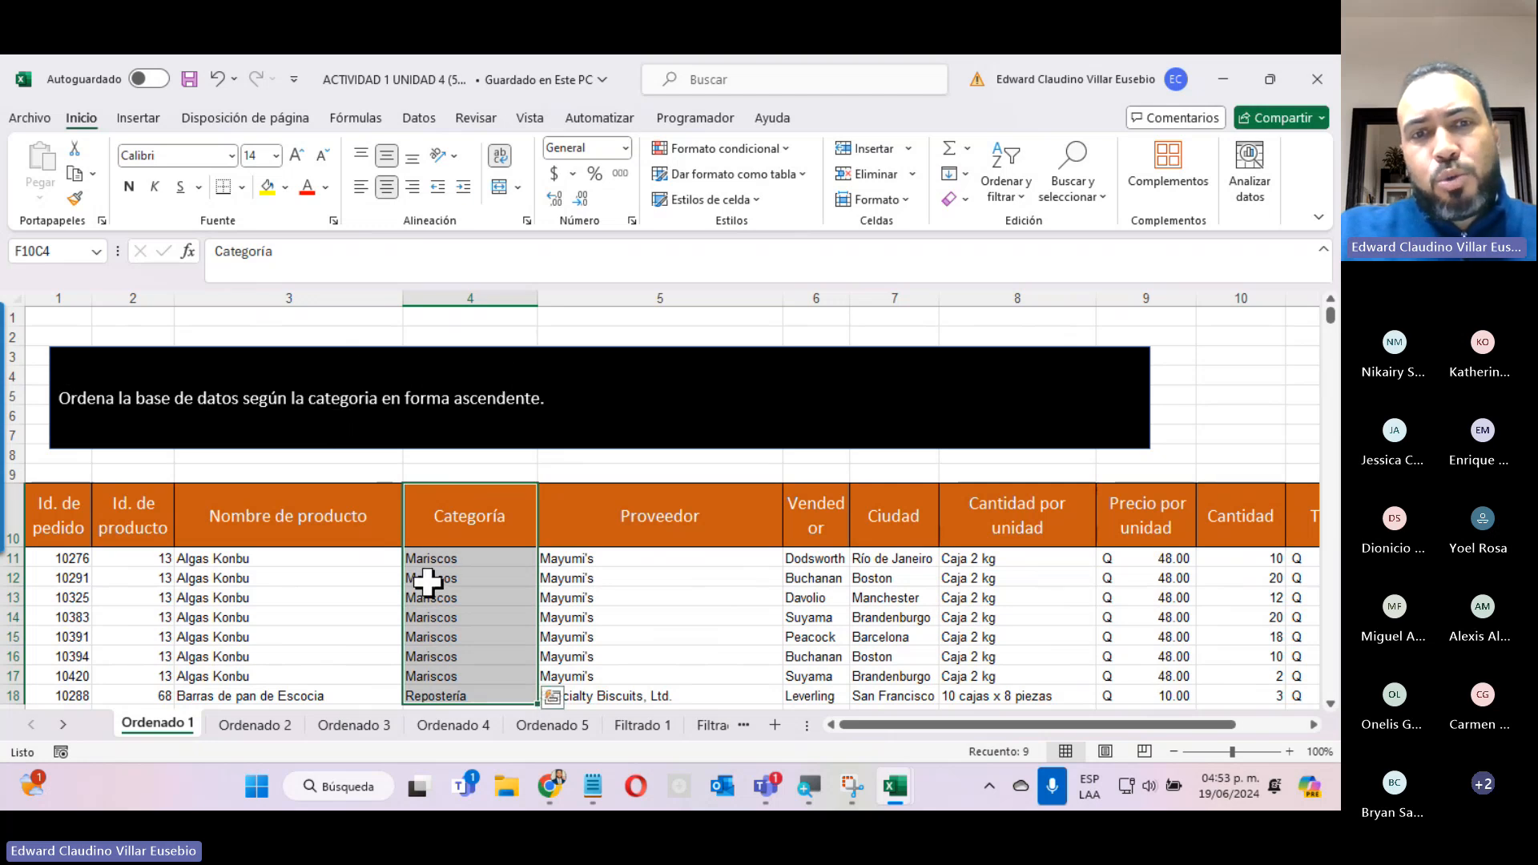
{"action": "left_click_drag", "start_coordinate": [429, 560], "coordinate": [439, 675]}
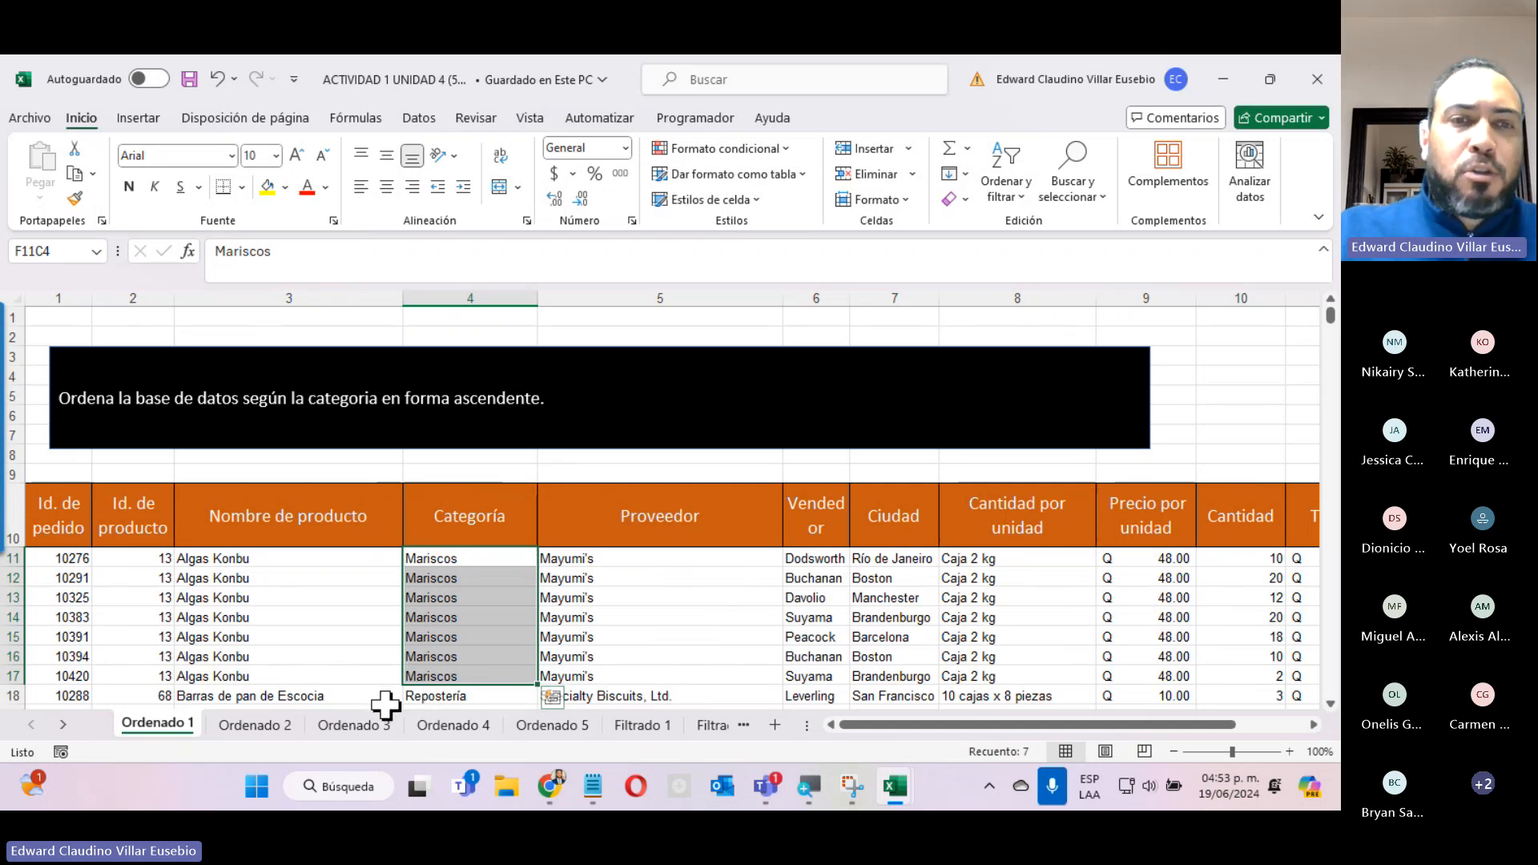
{"action": "left_click", "coordinate": [464, 516]}
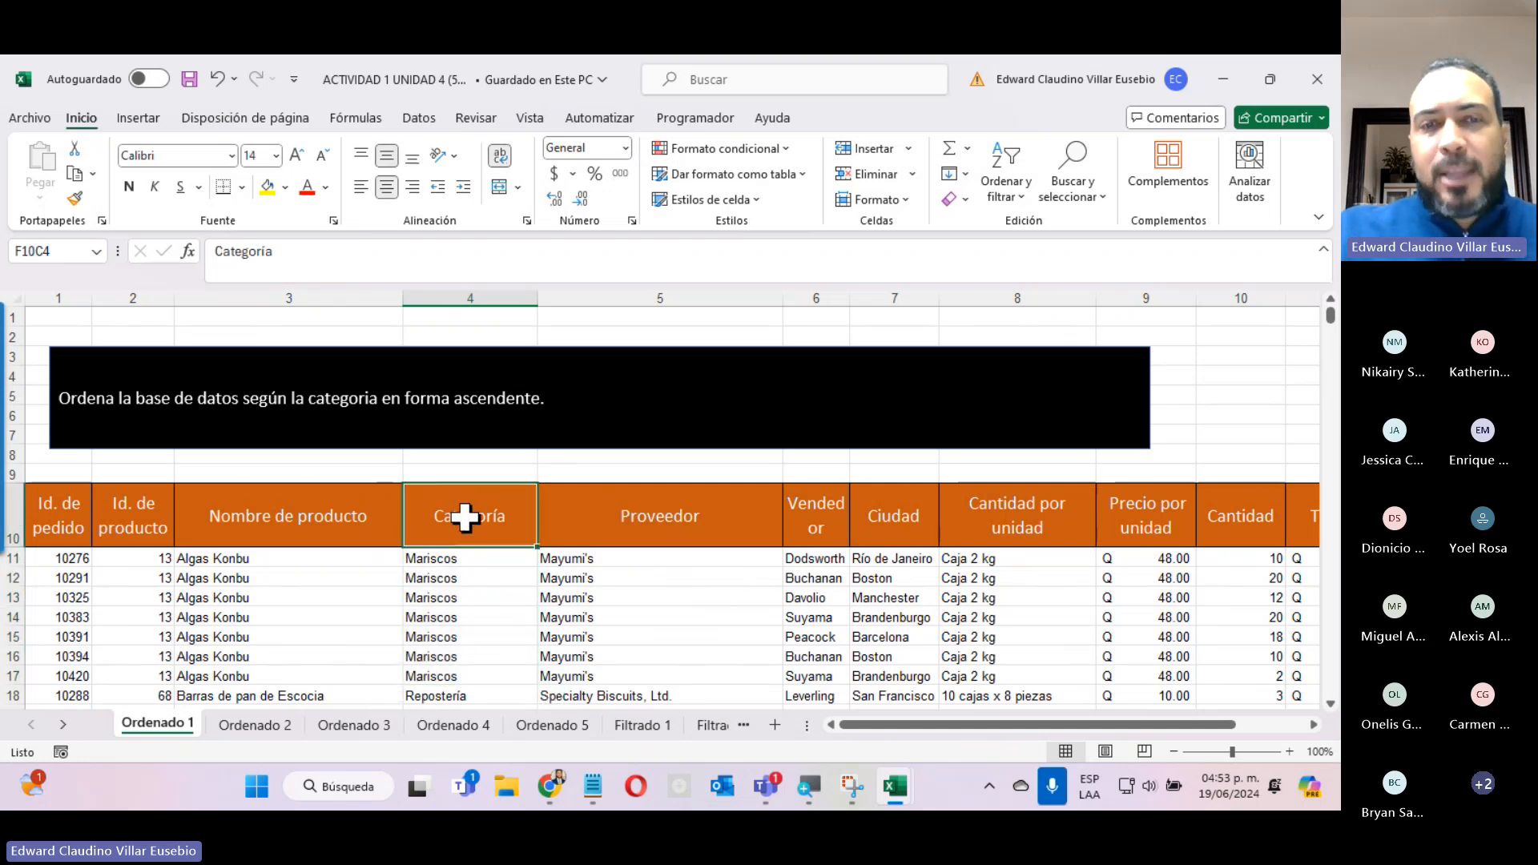
Select all Categoría data below the header, from row 11 to the last record, and return to the sheet's beginning.
{"action": "left_click", "coordinate": [445, 557]}
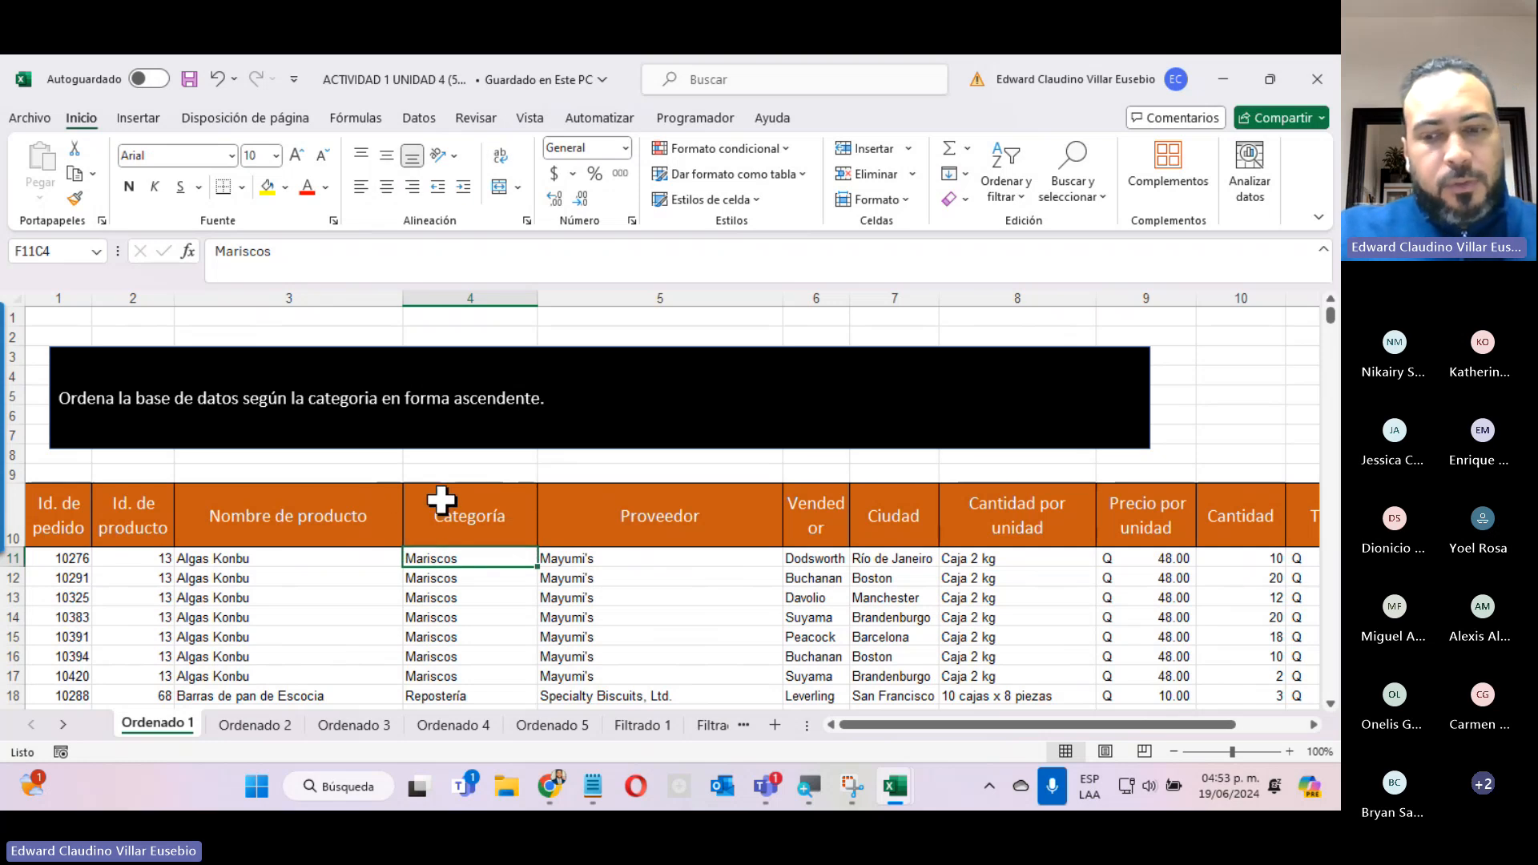
{"action": "key", "text": "ctrl+shift+Down"}
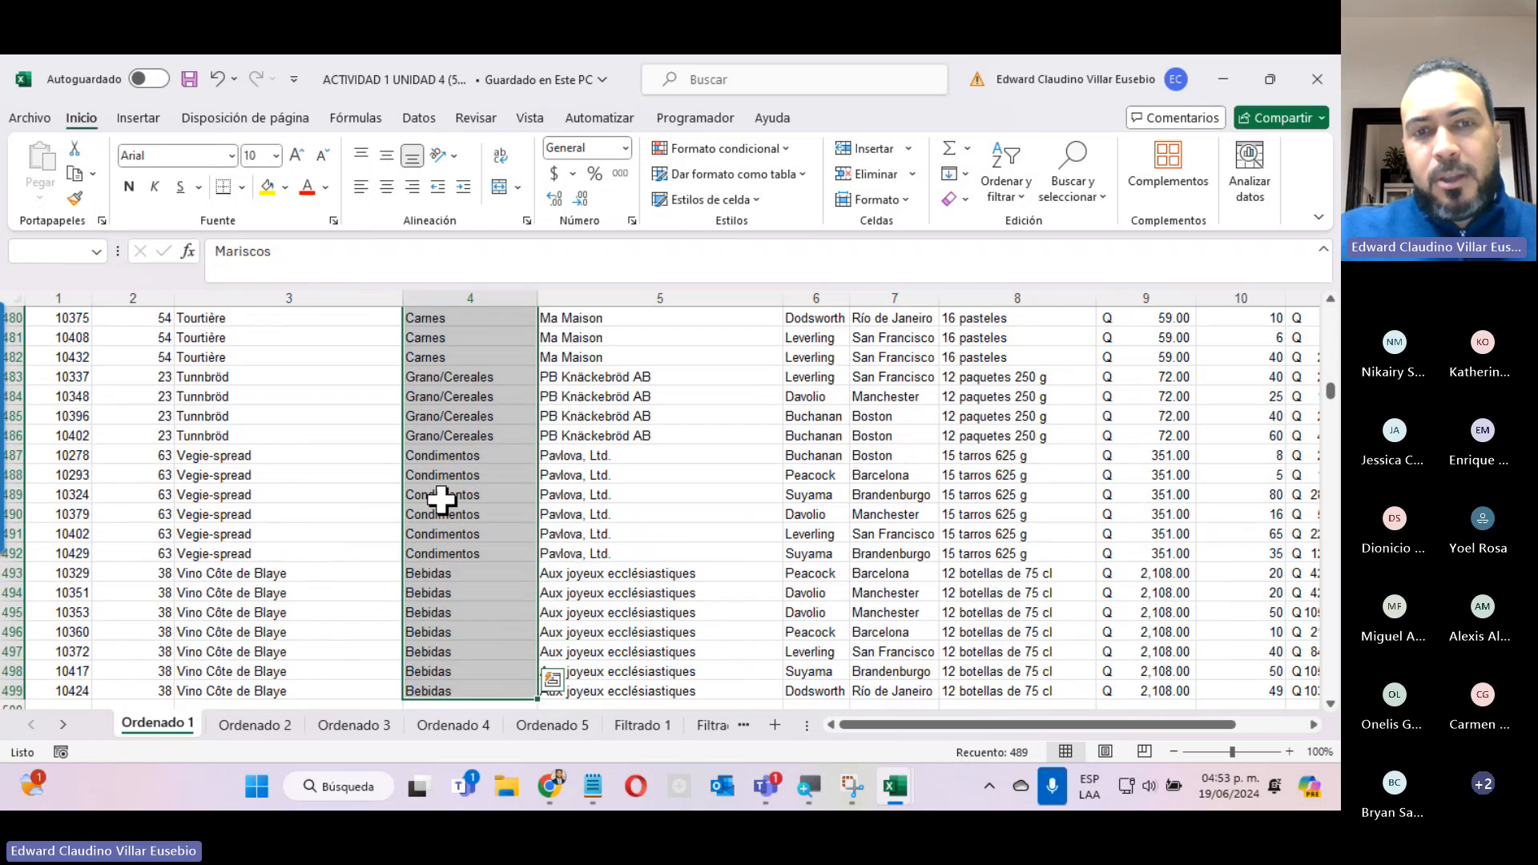
{"action": "scroll", "coordinate": [553, 498], "scroll_direction": "up", "scroll_amount": 7}
{"action": "scroll", "coordinate": [554, 498], "scroll_direction": "down", "scroll_amount": 14}
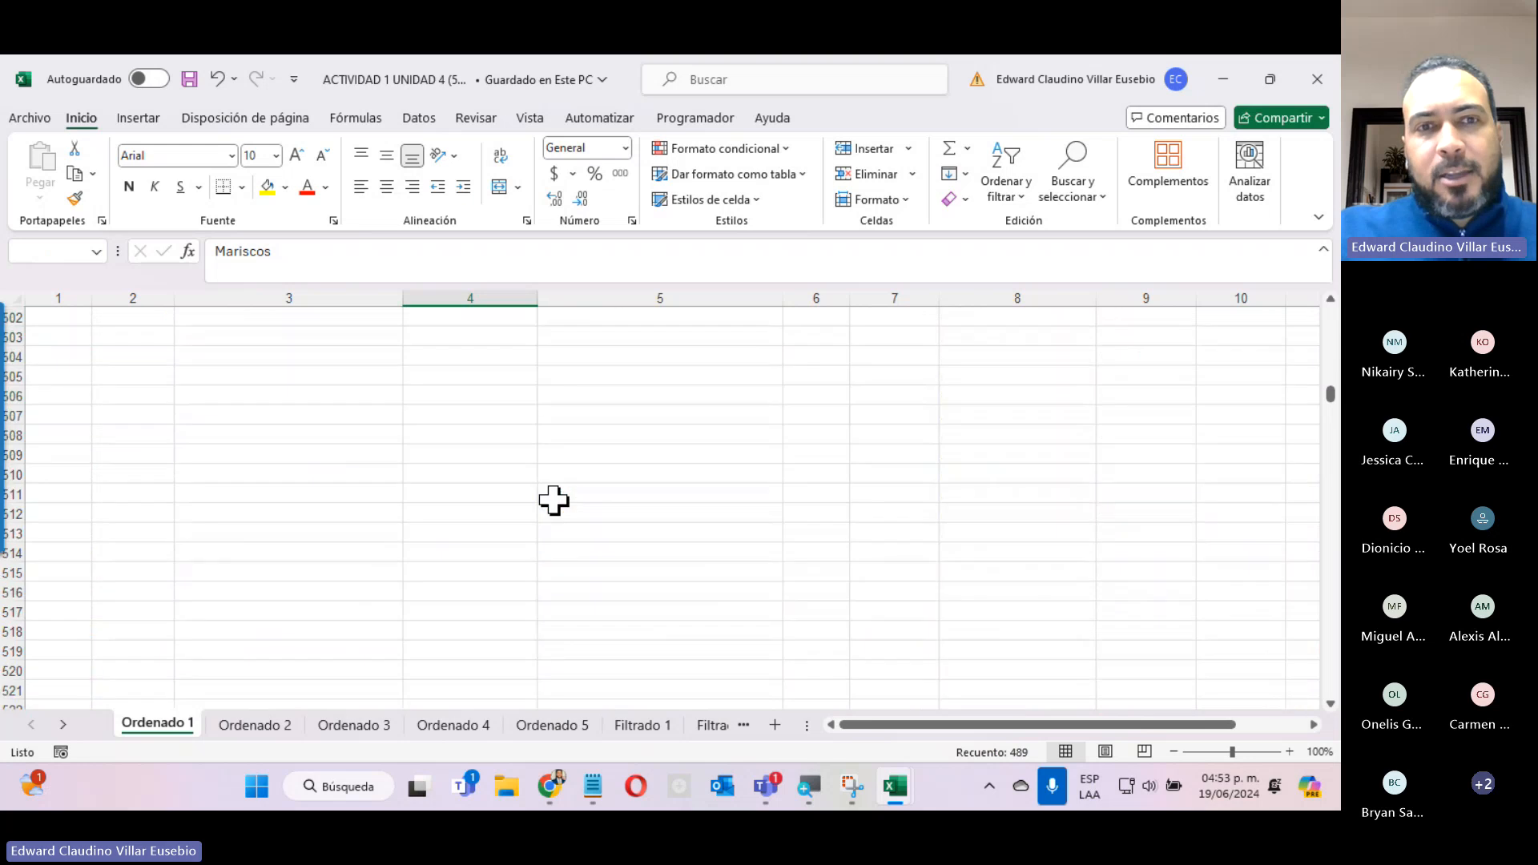
{"action": "scroll", "coordinate": [554, 498], "scroll_direction": "up", "scroll_amount": 4}
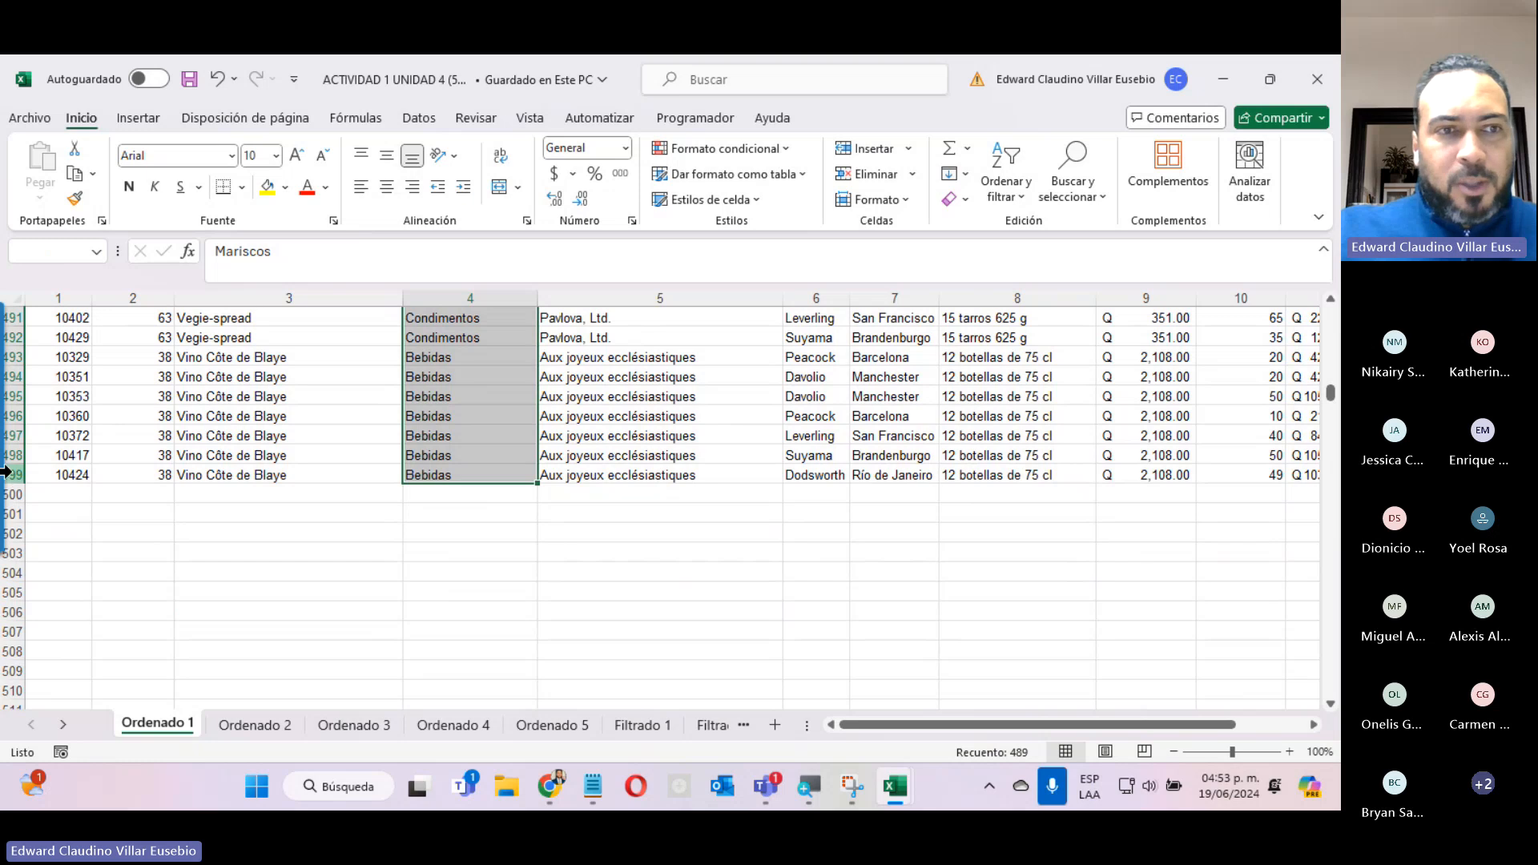
{"action": "scroll", "coordinate": [453, 529], "scroll_direction": "up", "scroll_amount": 20}
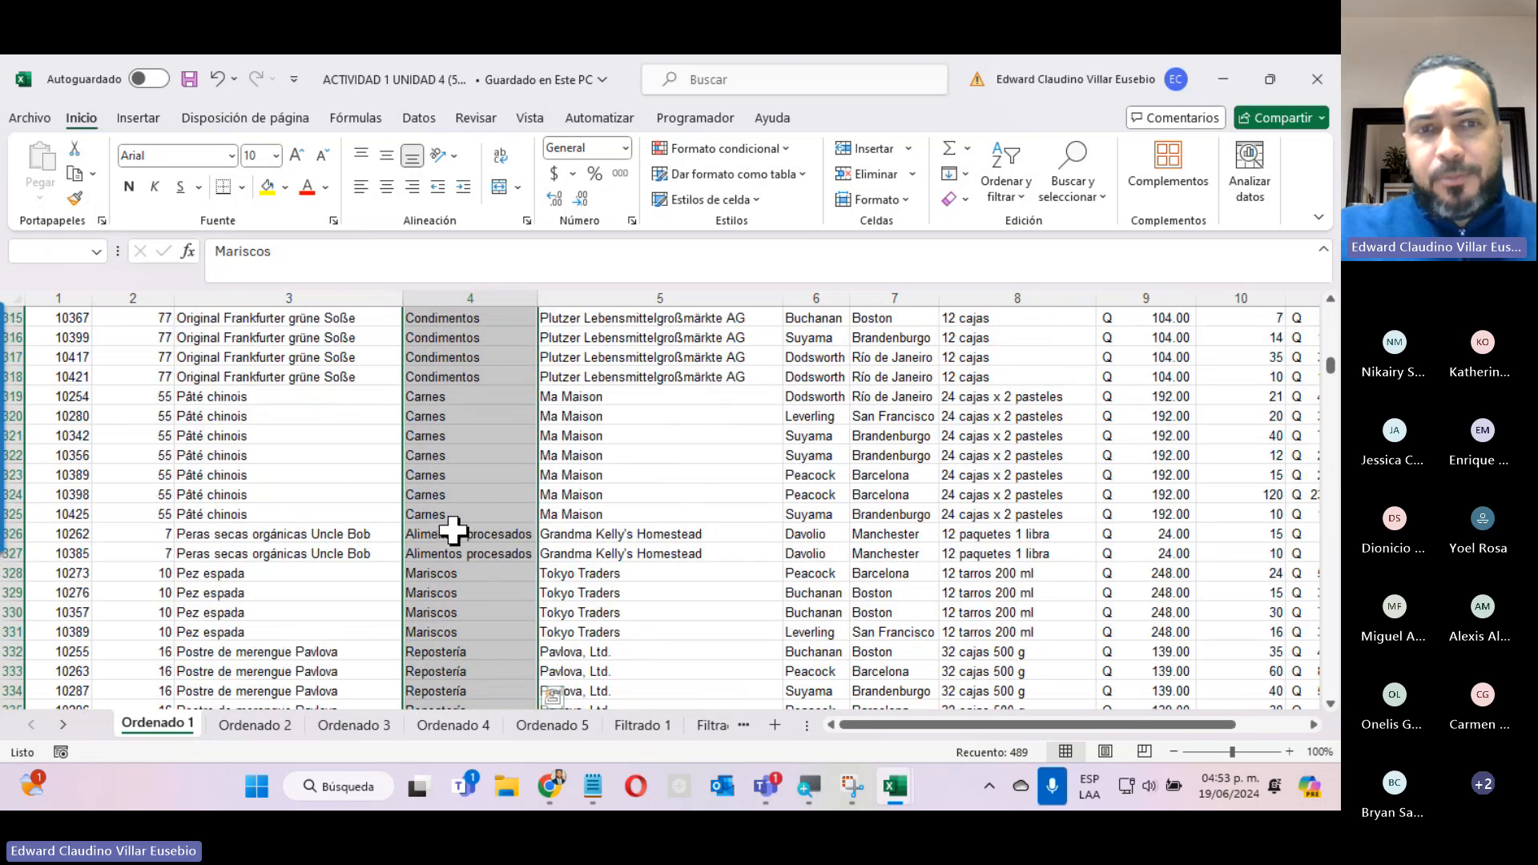
{"action": "scroll", "coordinate": [452, 530], "scroll_direction": "up", "scroll_amount": 20}
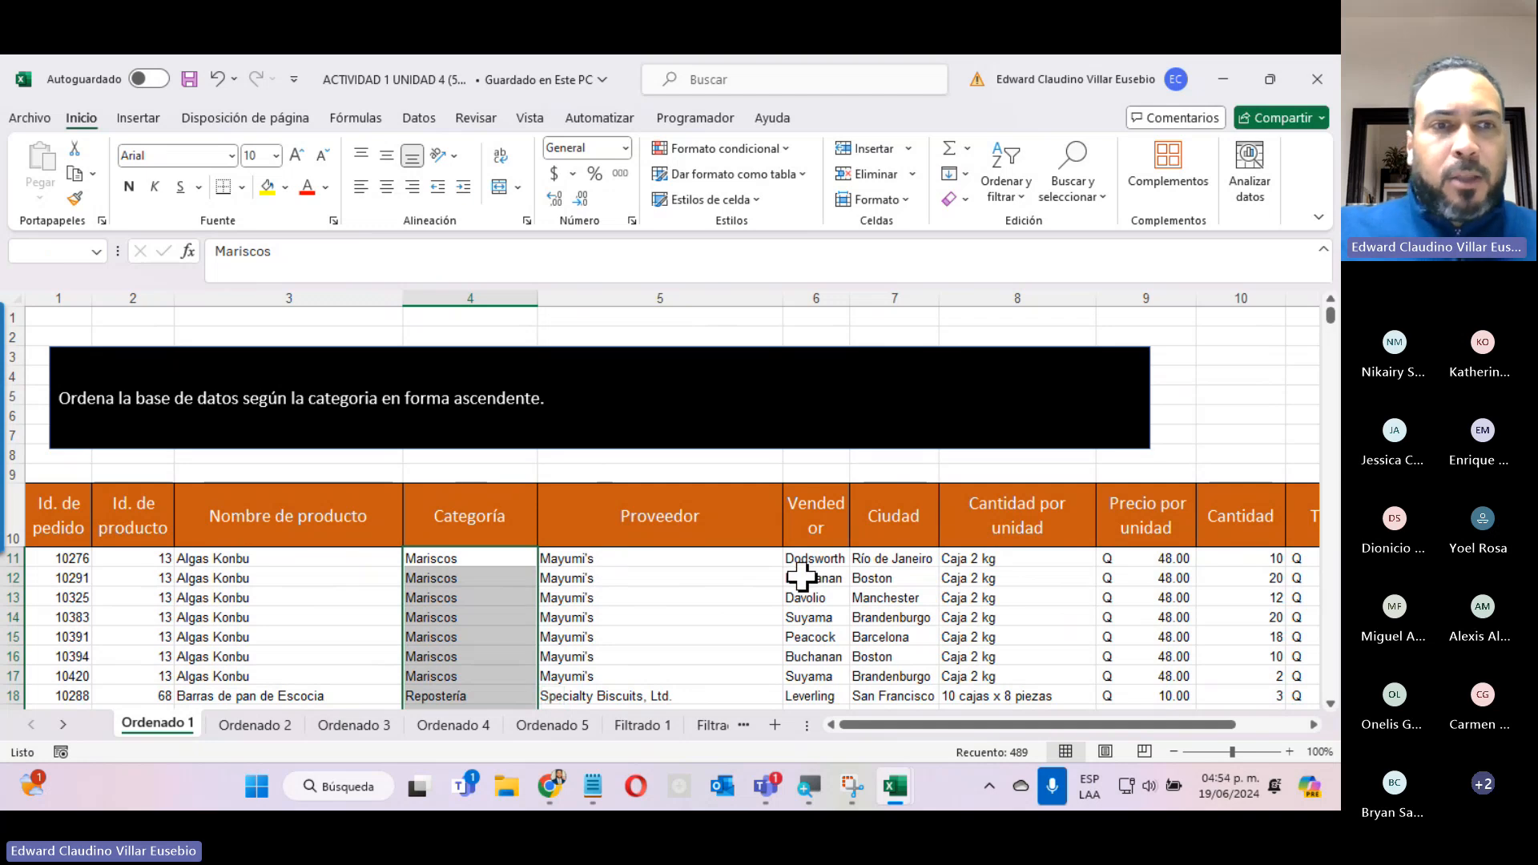
Sort the selected Categoría data from A to Z, expanding the selection to the whole database.
{"action": "left_click", "coordinate": [1011, 195]}
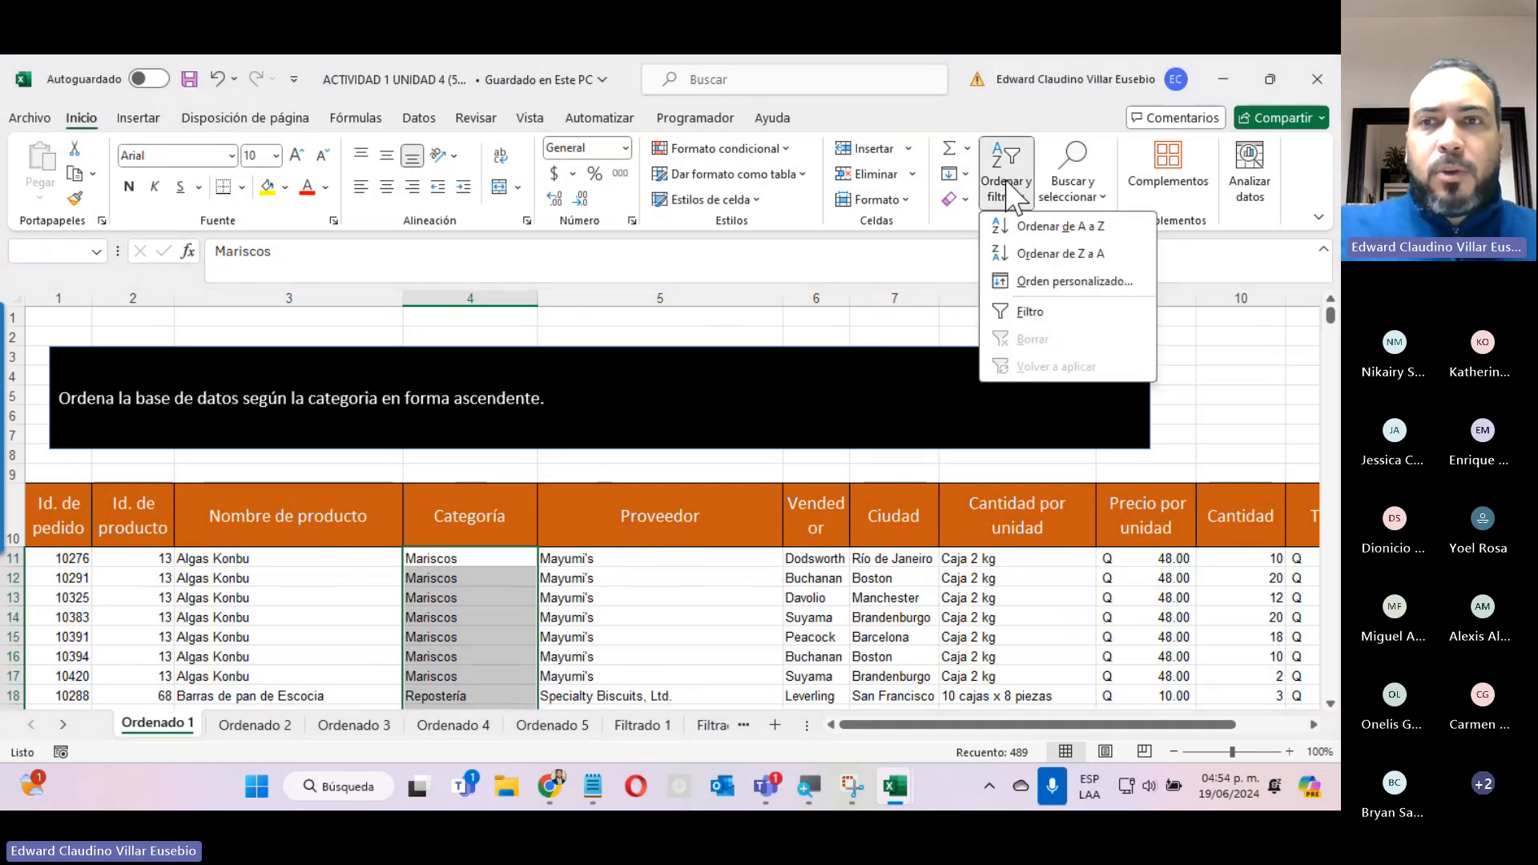
{"action": "left_click", "coordinate": [1106, 226]}
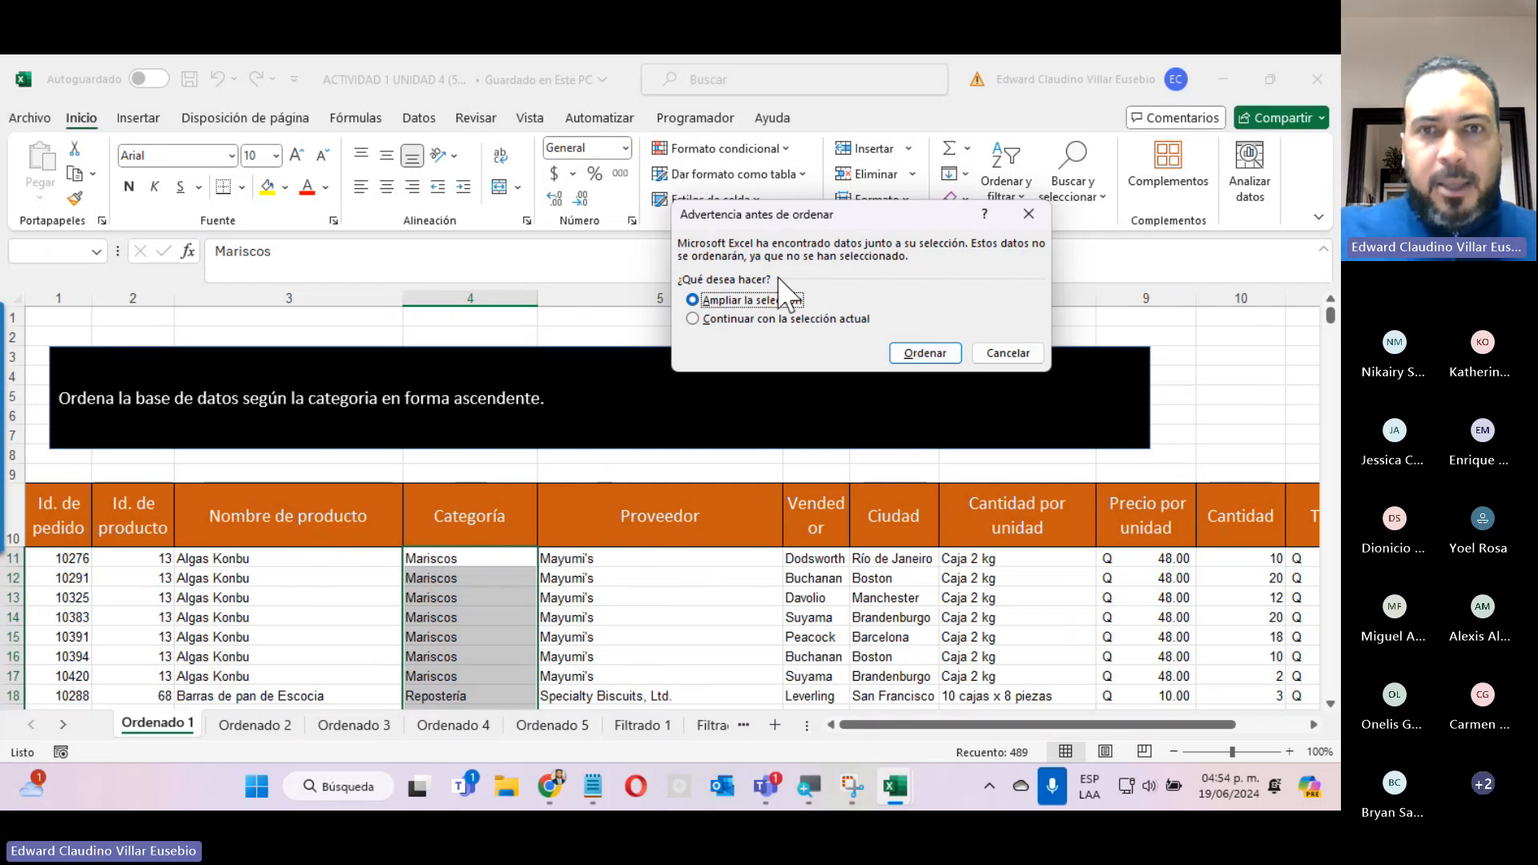
{"action": "left_click", "coordinate": [722, 320]}
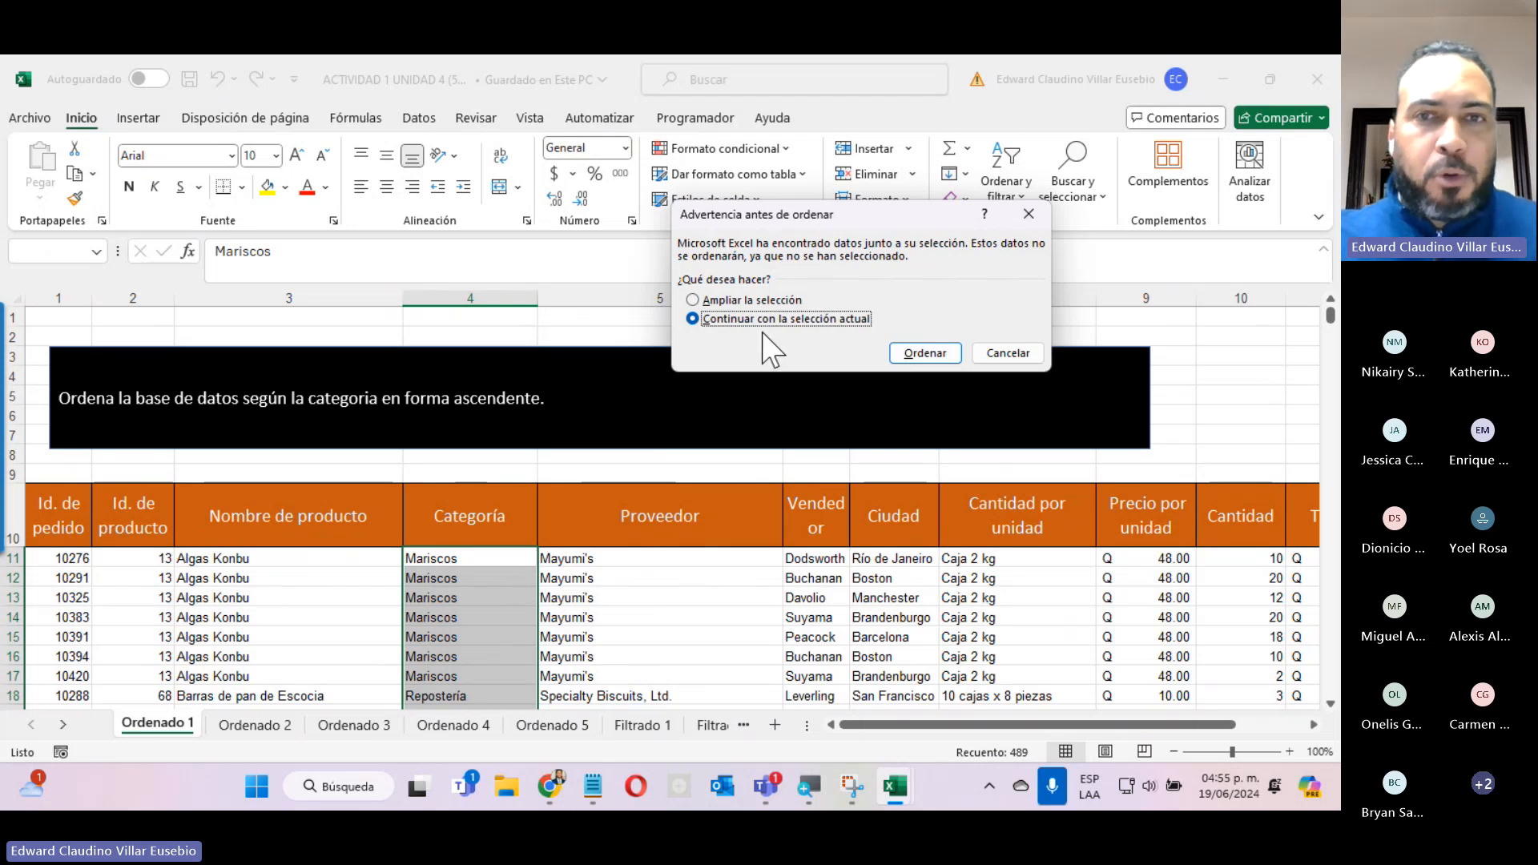
{"action": "left_click", "coordinate": [691, 300]}
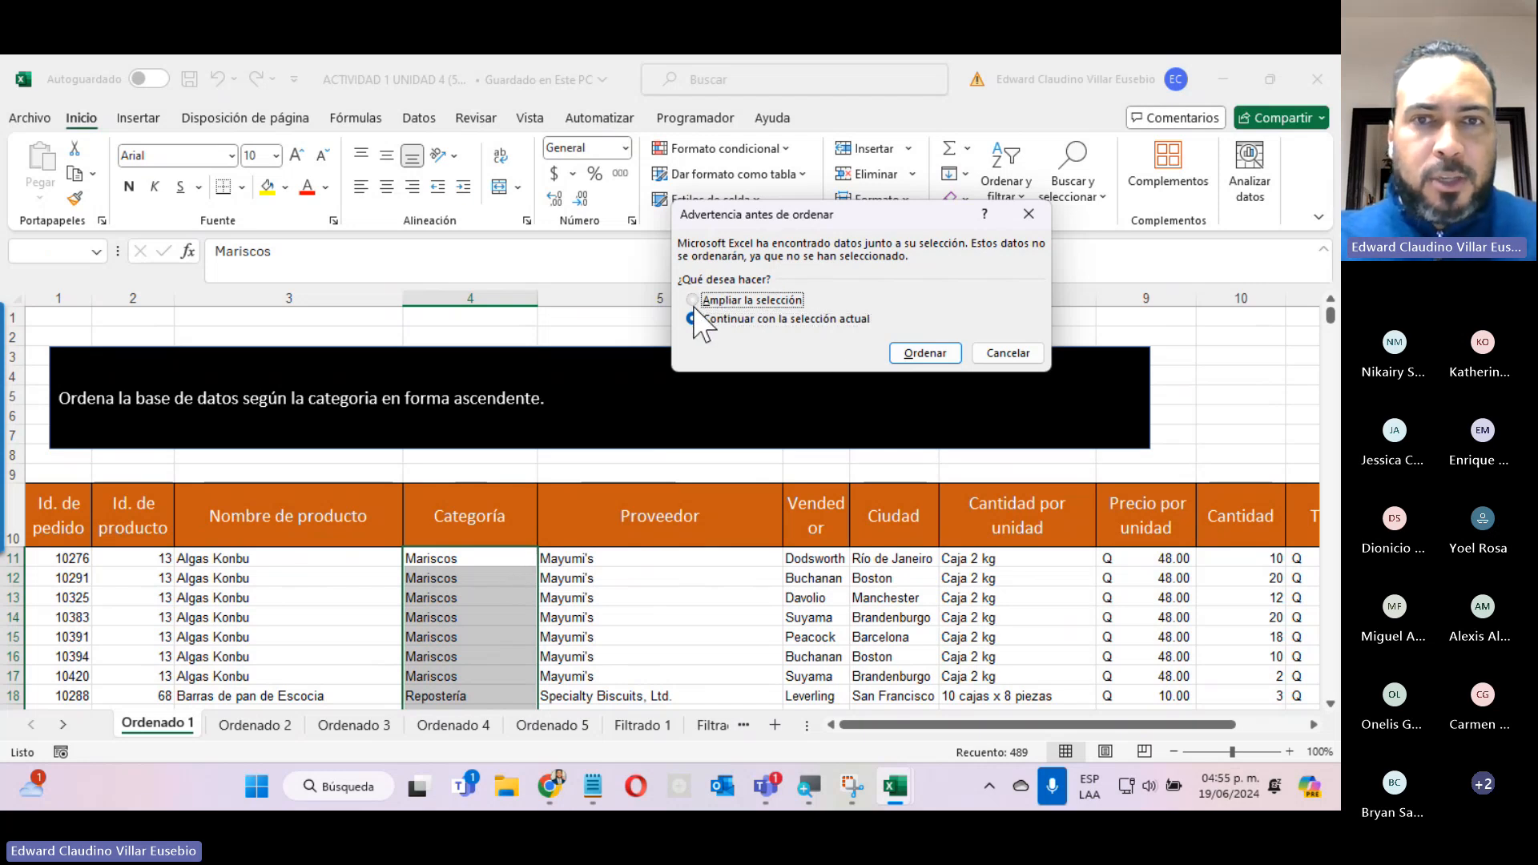
{"action": "left_click", "coordinate": [921, 353]}
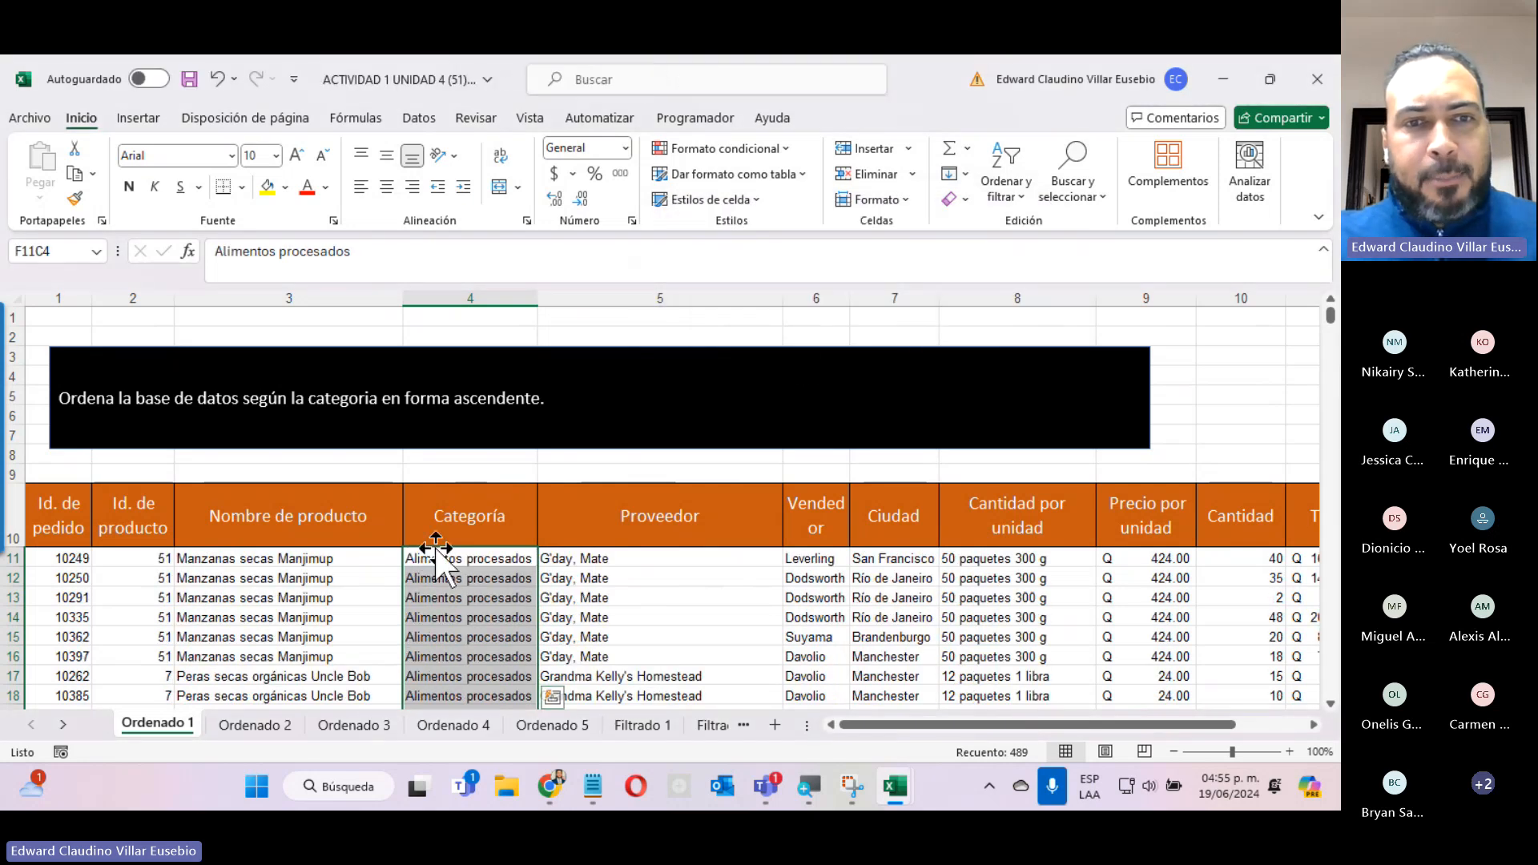
Look through the sorted records on Ordenado 1 to check the alphabetical order of the categories.
{"action": "scroll", "coordinate": [436, 563], "scroll_direction": "down", "scroll_amount": 7}
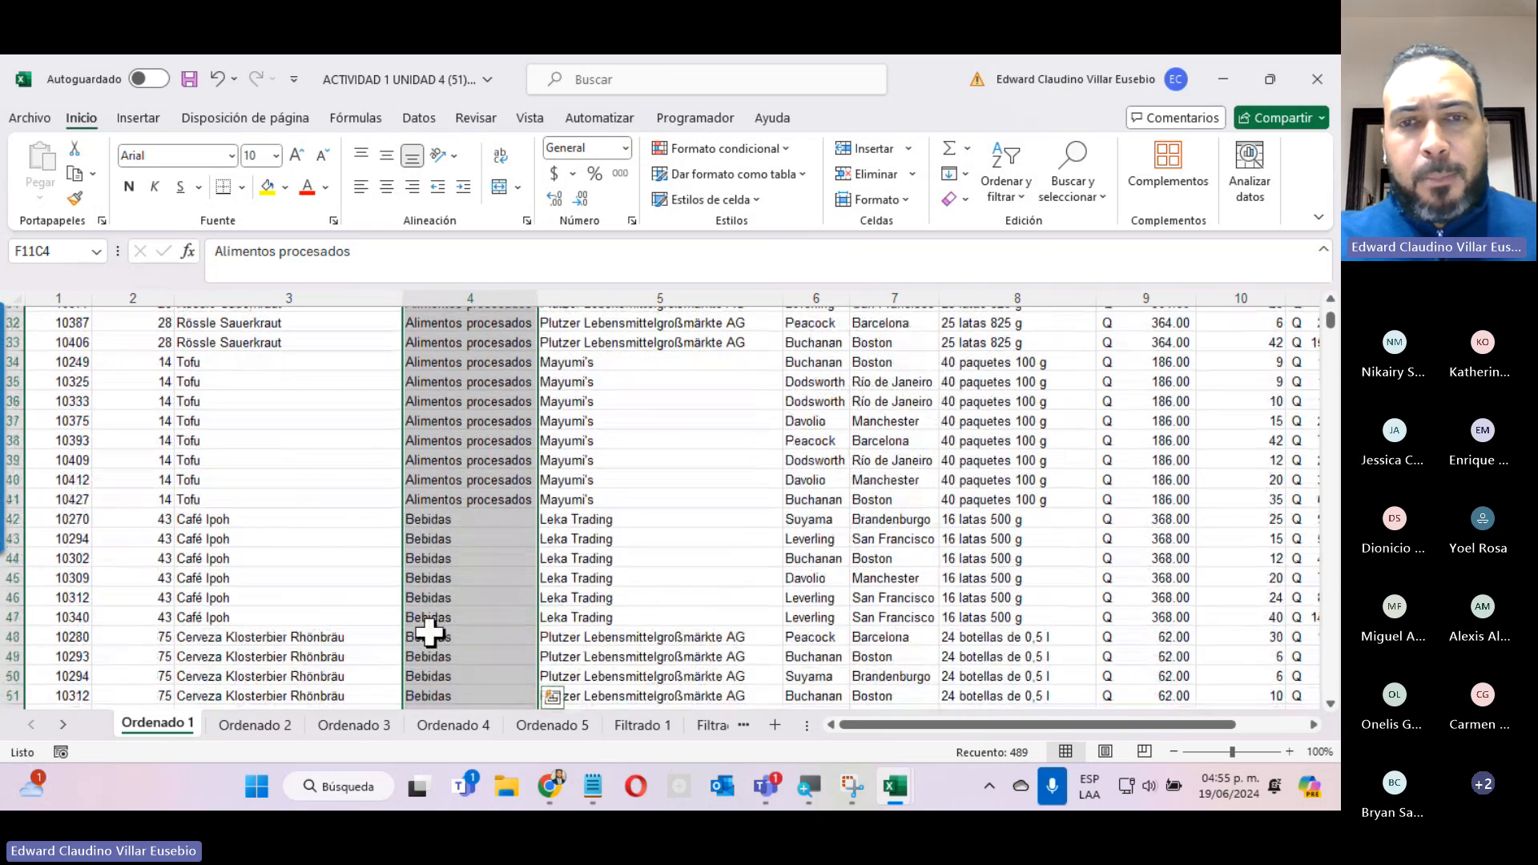
{"action": "left_click", "coordinate": [449, 511]}
{"action": "scroll", "coordinate": [450, 584], "scroll_direction": "down", "scroll_amount": 4}
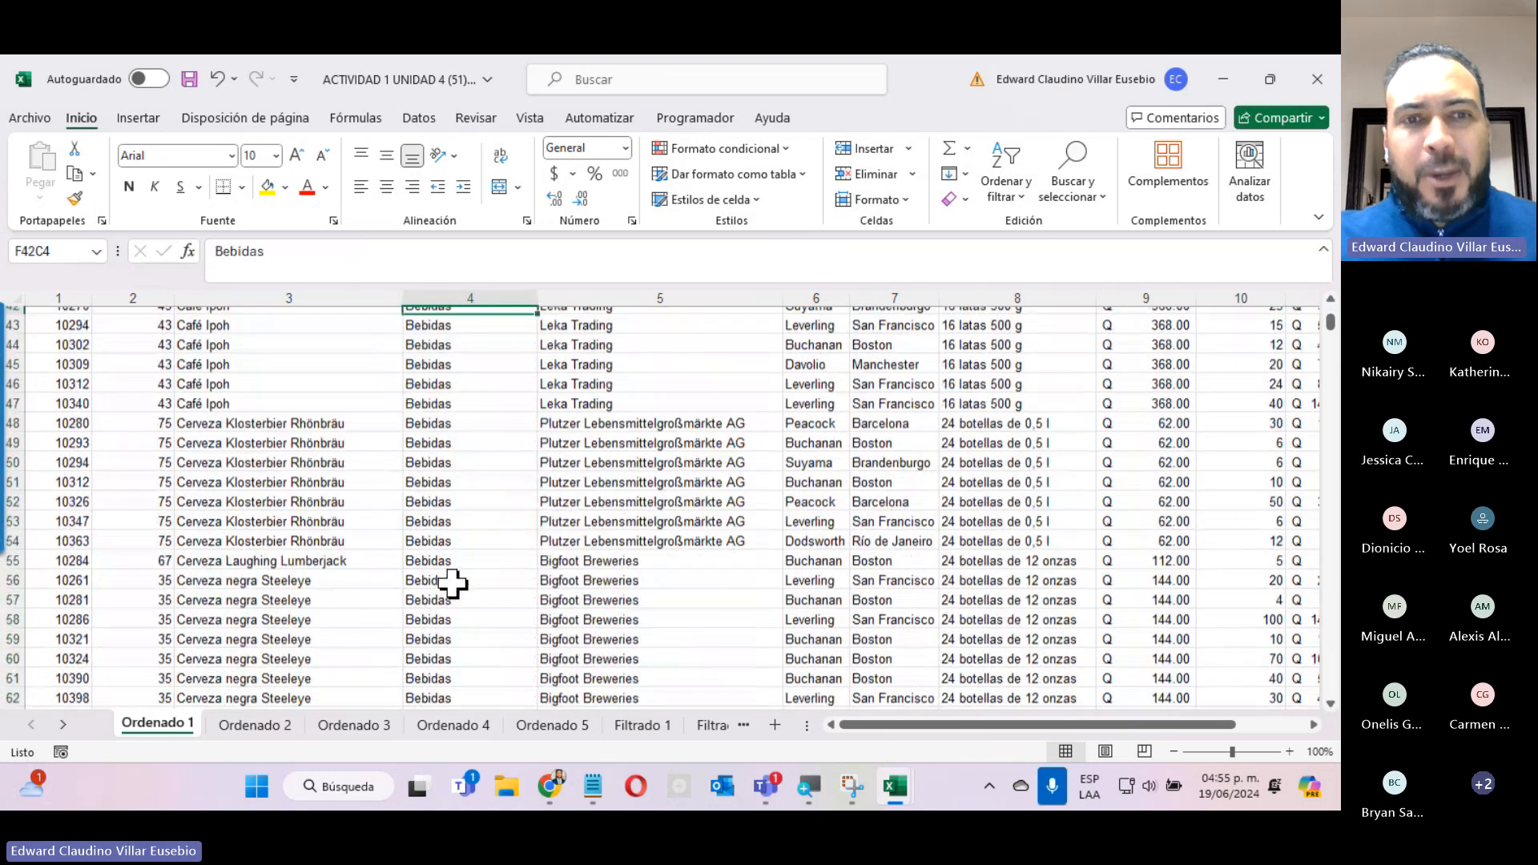
{"action": "scroll", "coordinate": [453, 583], "scroll_direction": "up", "scroll_amount": 13}
{"action": "scroll", "coordinate": [452, 584], "scroll_direction": "up", "scroll_amount": 2}
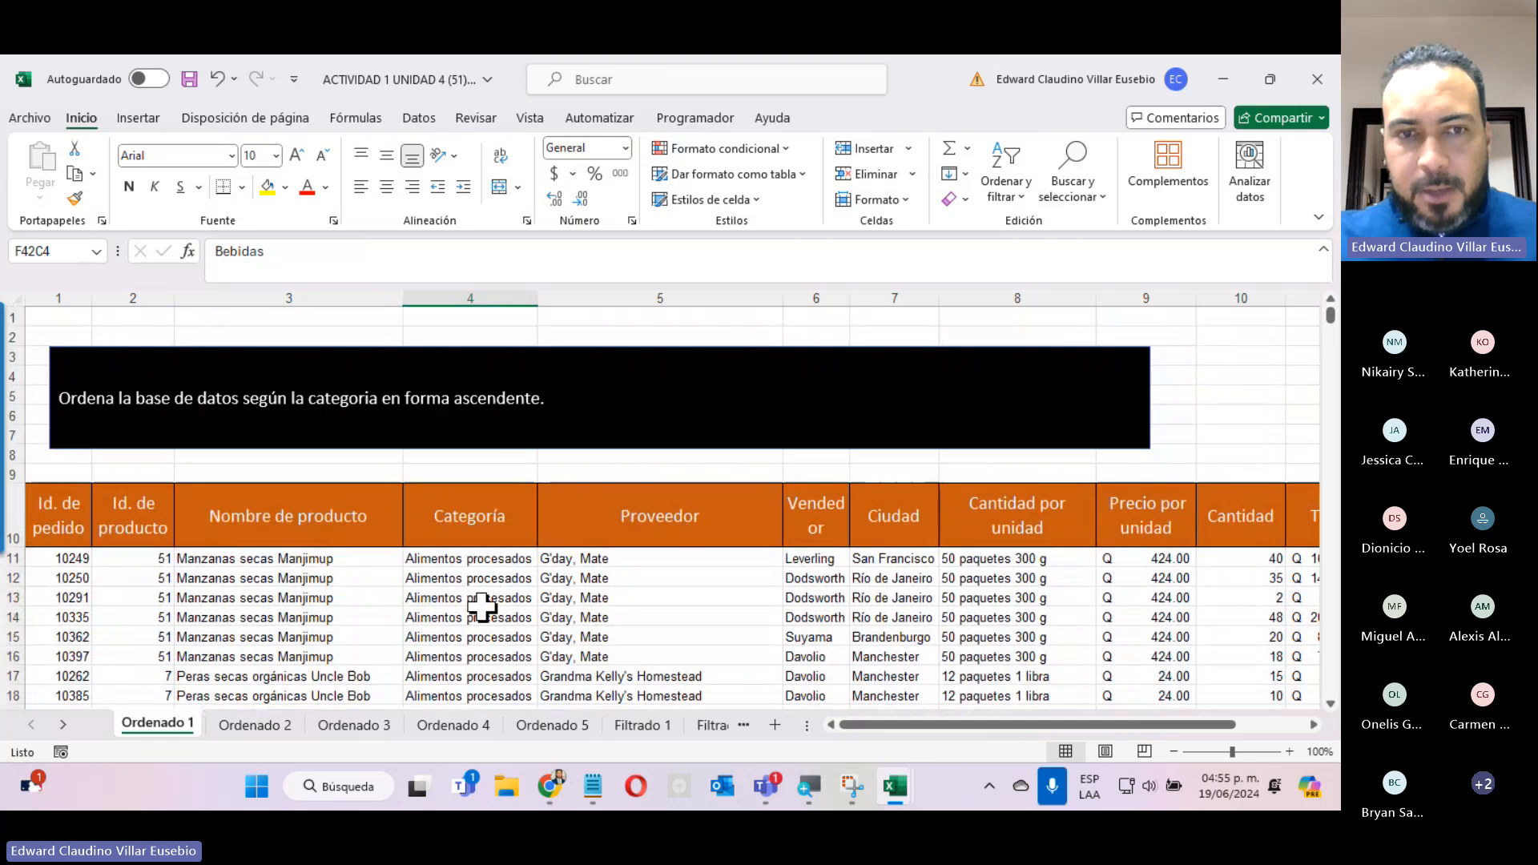
{"action": "scroll", "coordinate": [472, 589], "scroll_direction": "down", "scroll_amount": 2}
{"action": "scroll", "coordinate": [481, 590], "scroll_direction": "up", "scroll_amount": 2}
{"action": "scroll", "coordinate": [481, 591], "scroll_direction": "up", "scroll_amount": 1}
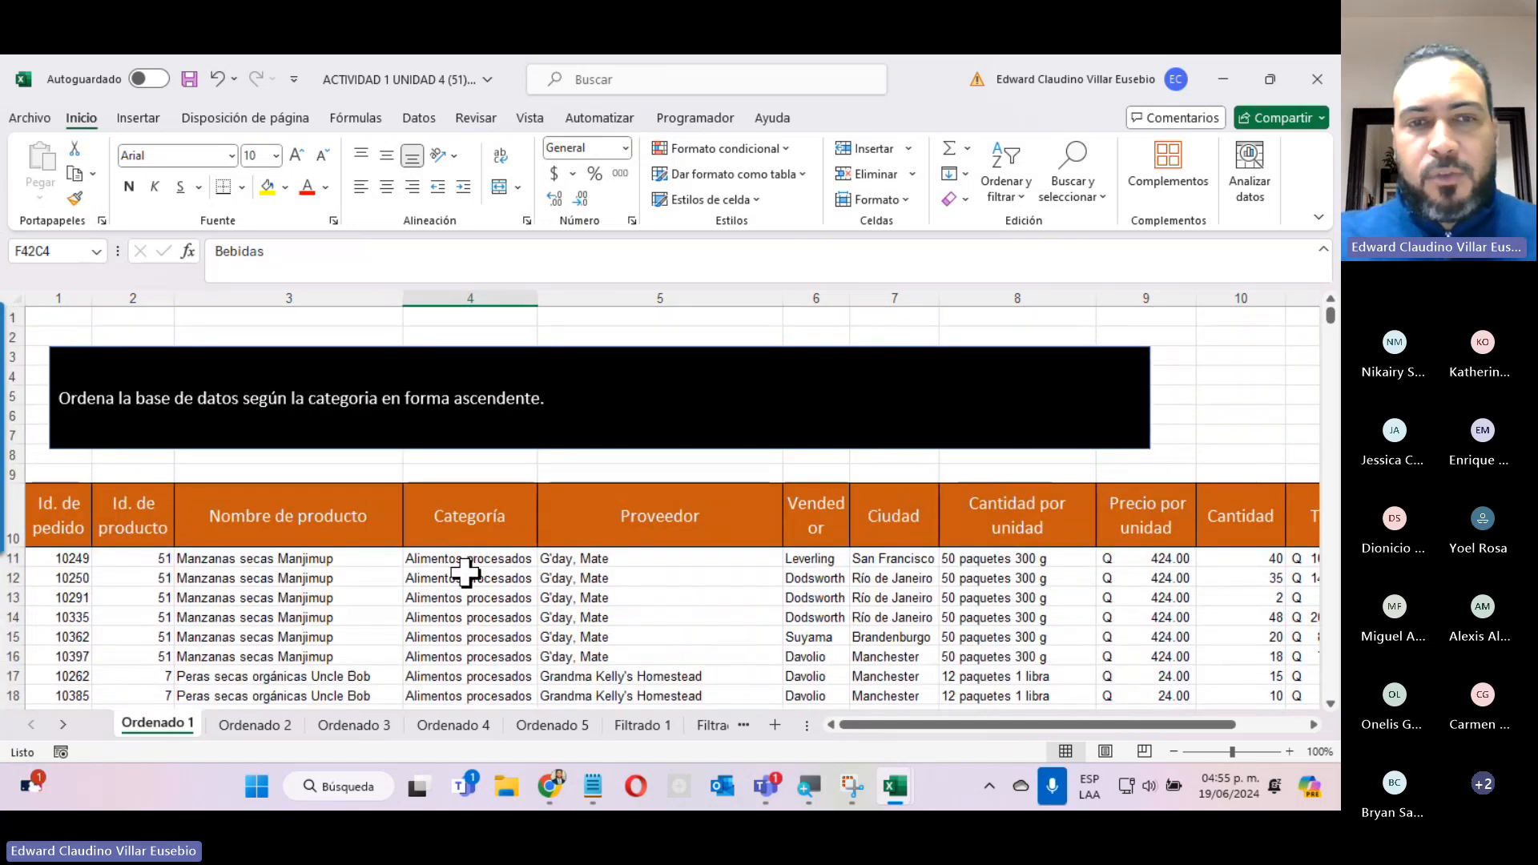
{"action": "scroll", "coordinate": [465, 571], "scroll_direction": "down", "scroll_amount": 3}
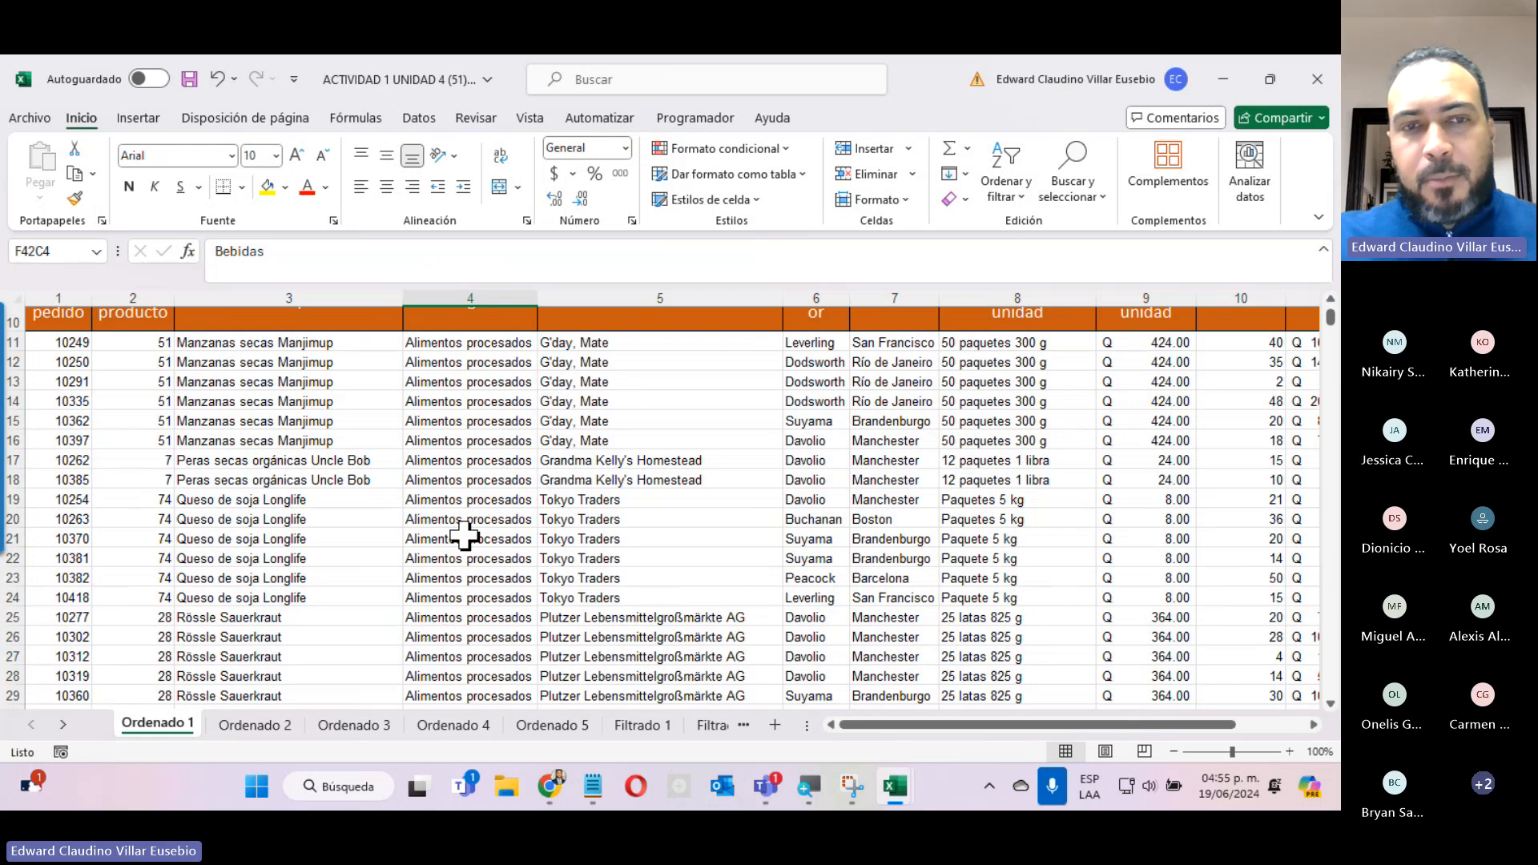
{"action": "scroll", "coordinate": [467, 541], "scroll_direction": "down", "scroll_amount": 16}
{"action": "scroll", "coordinate": [464, 535], "scroll_direction": "down", "scroll_amount": 20}
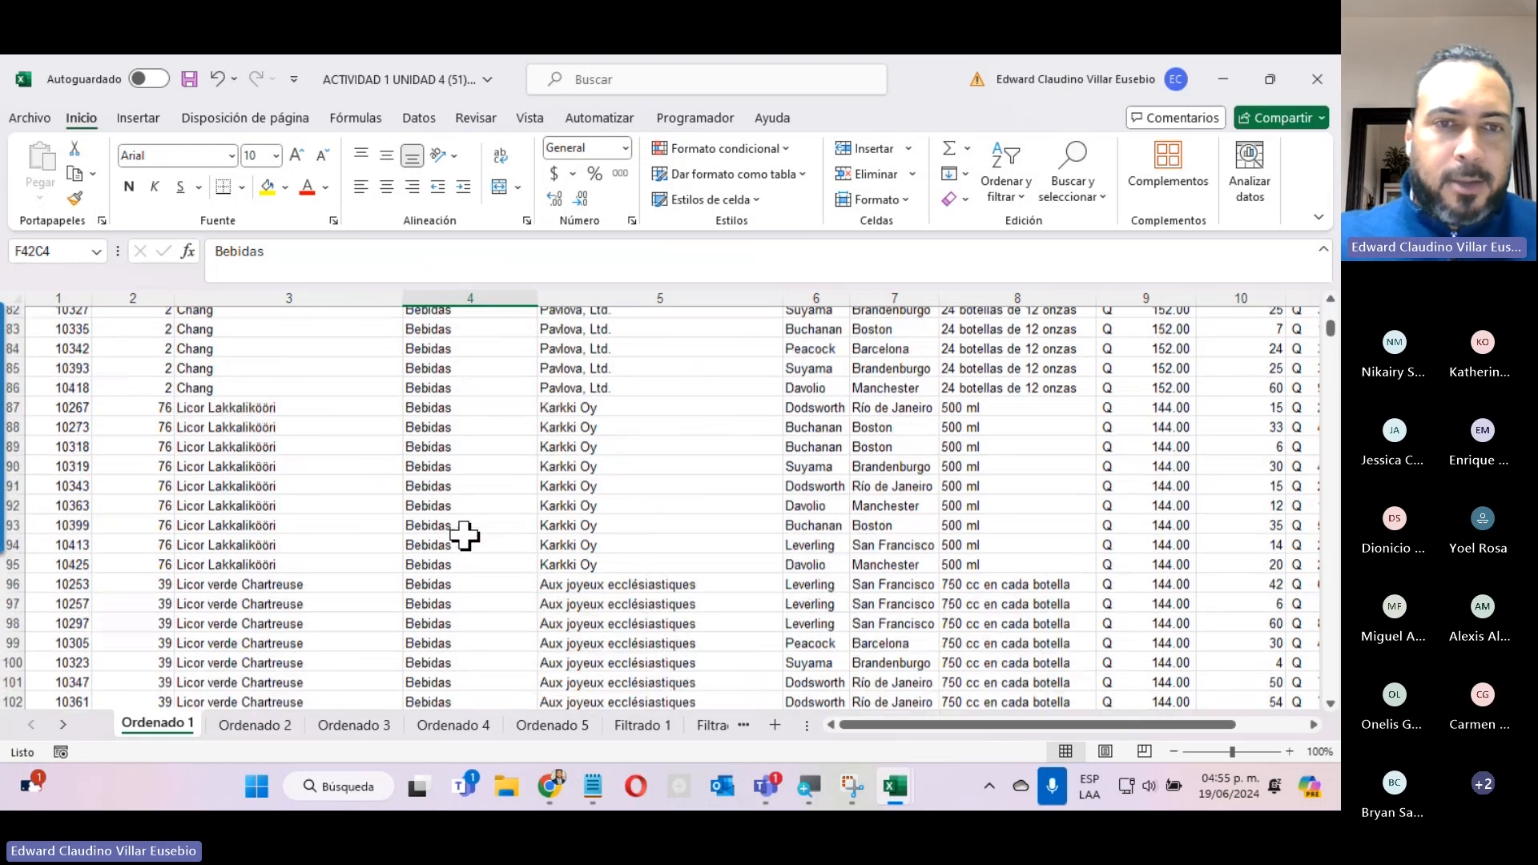
{"action": "scroll", "coordinate": [465, 535], "scroll_direction": "down", "scroll_amount": 20}
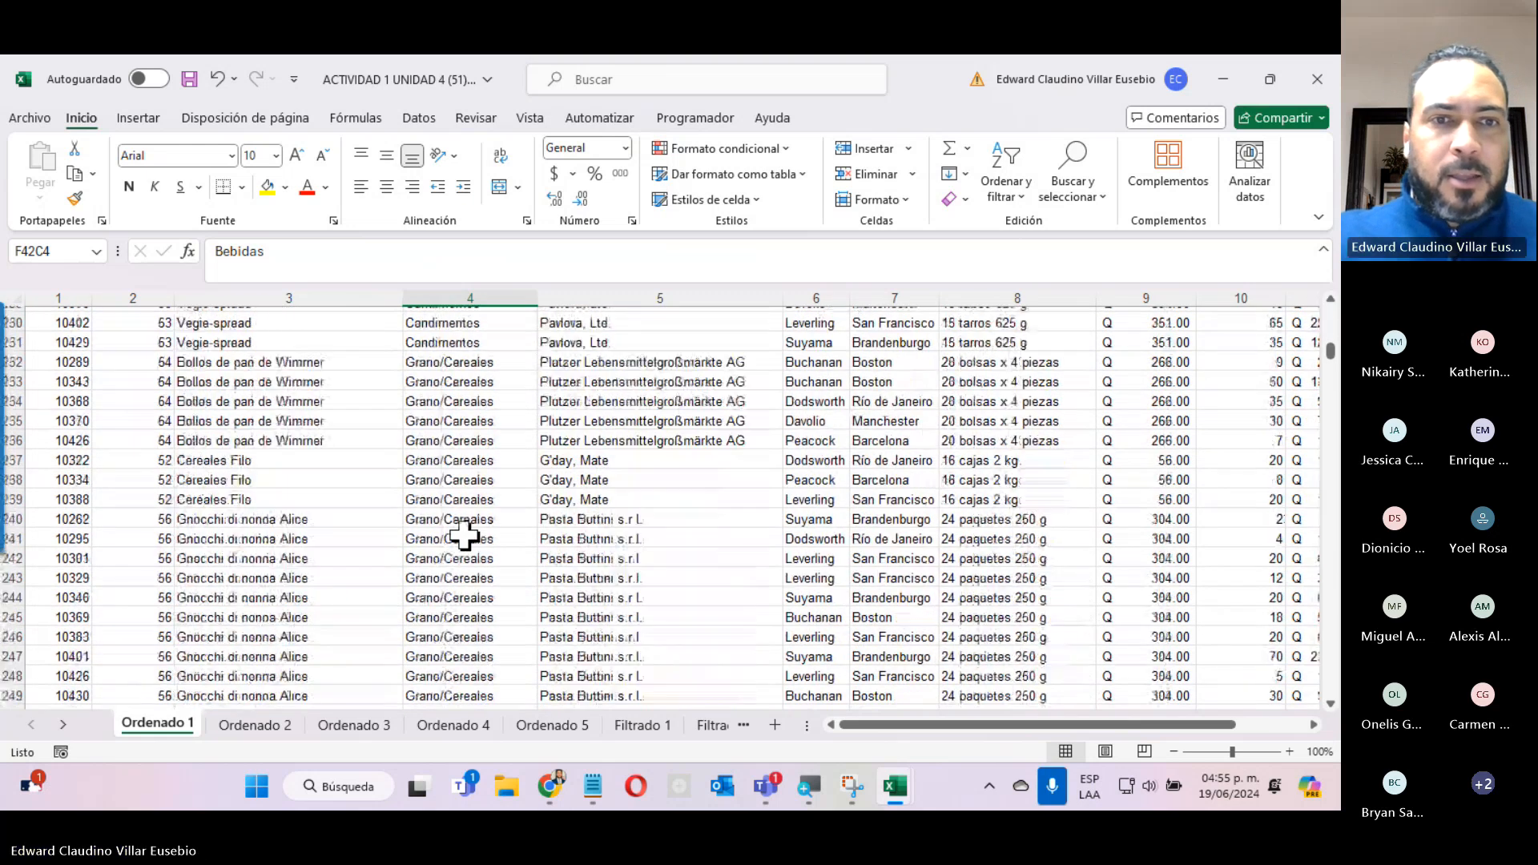
{"action": "scroll", "coordinate": [465, 534], "scroll_direction": "up", "scroll_amount": 20}
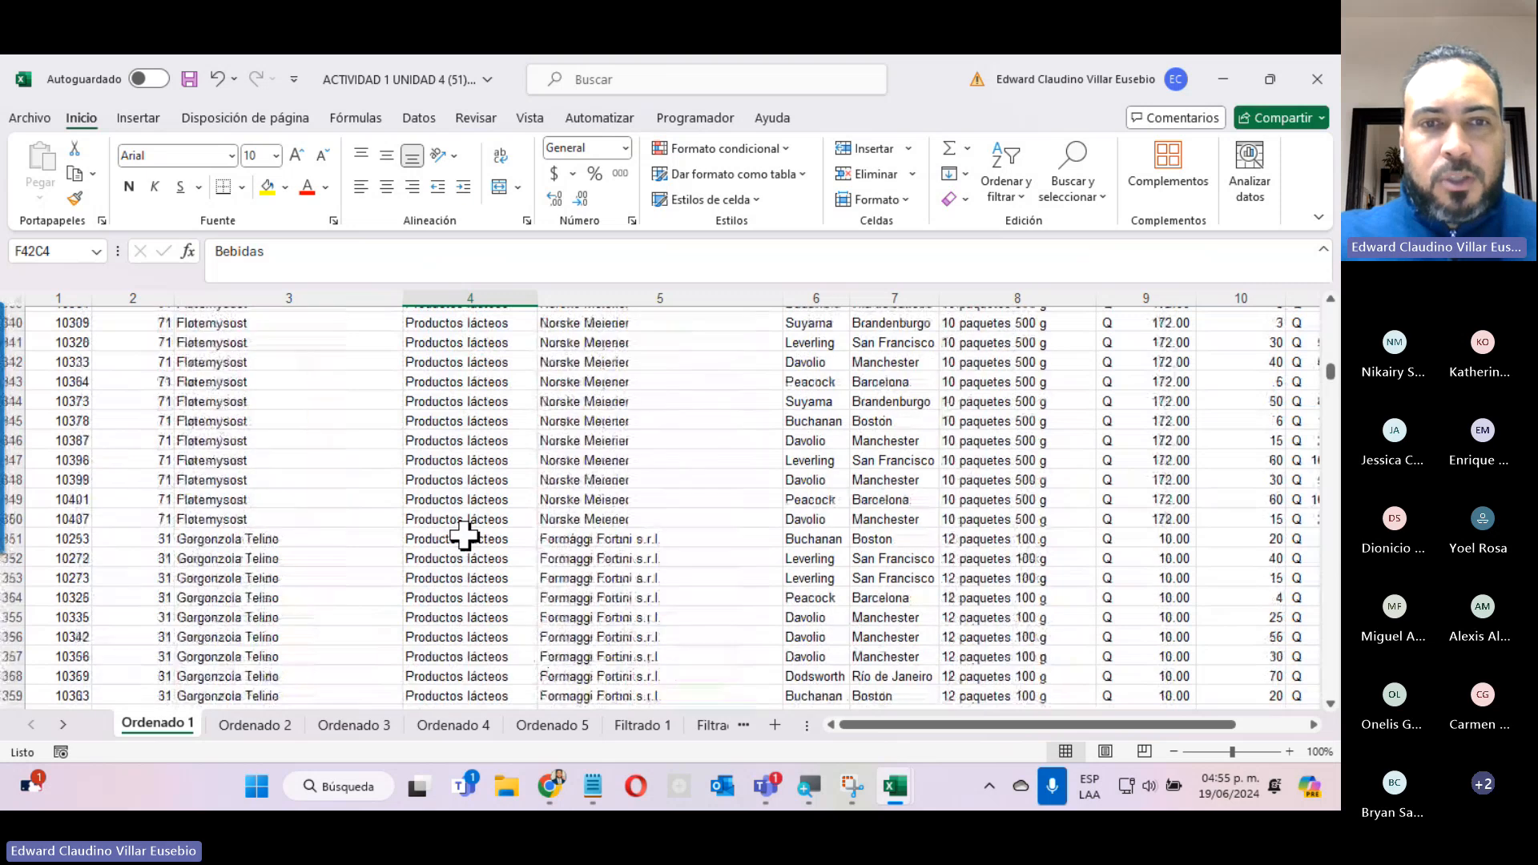
{"action": "scroll", "coordinate": [465, 535], "scroll_direction": "up", "scroll_amount": 20}
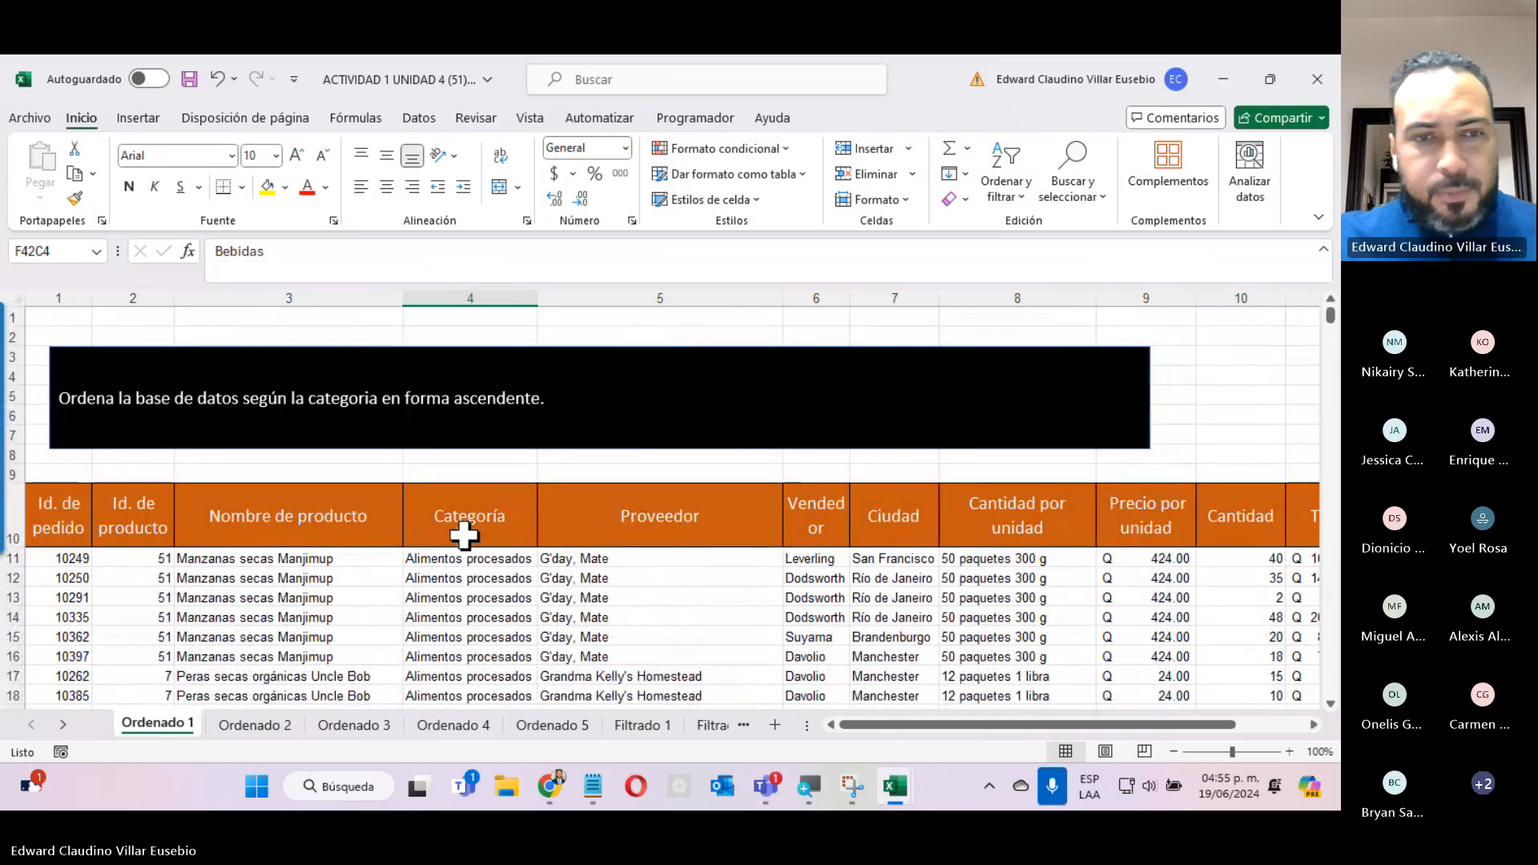
On the Ordenado 2 sheet, select all Total data below the header, from row 11 to the last record.
{"action": "left_click", "coordinate": [270, 726]}
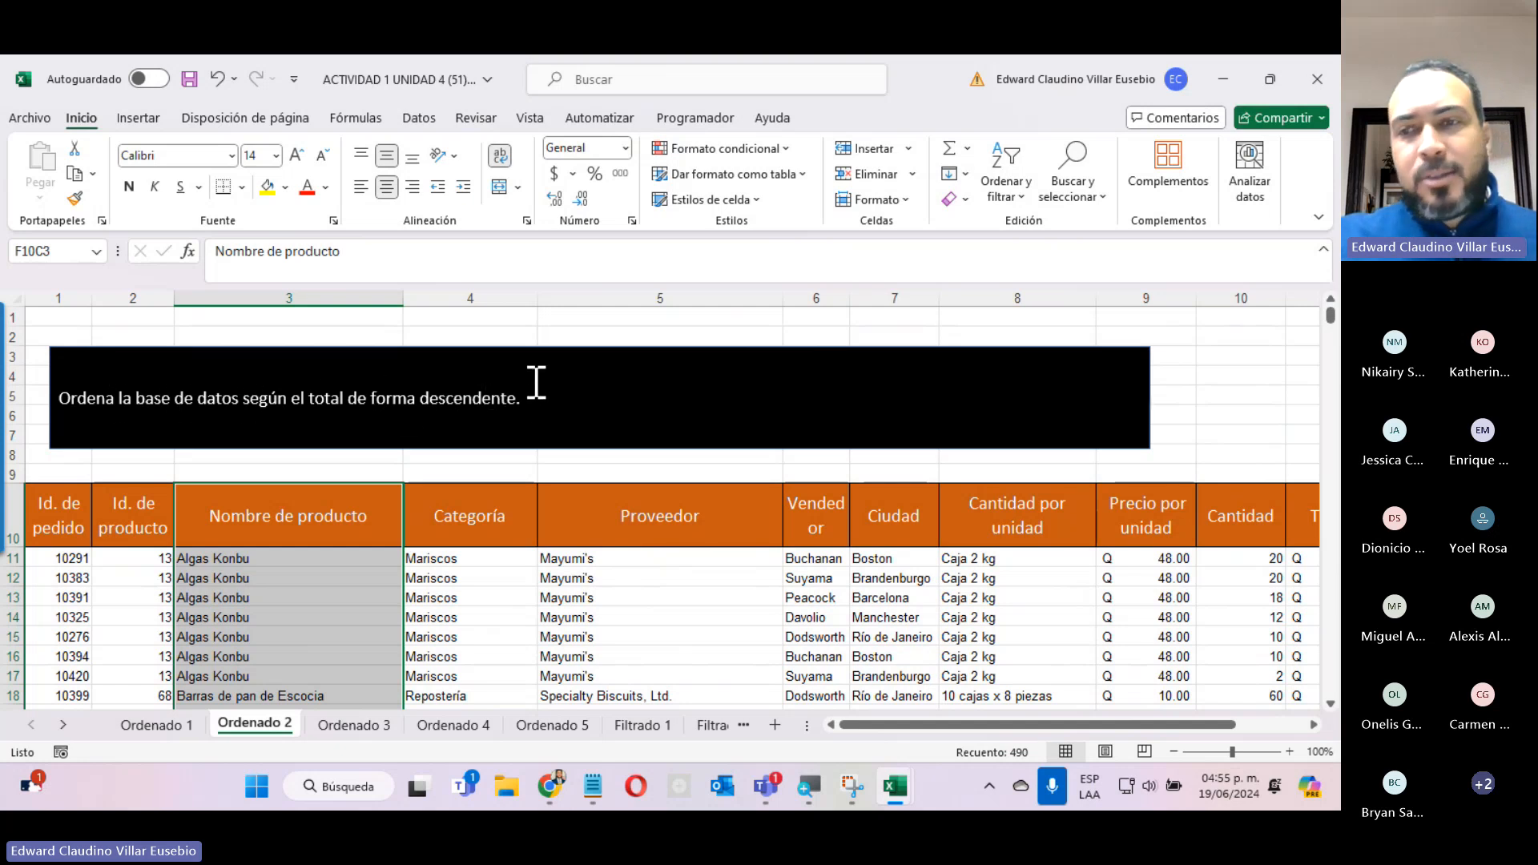
{"action": "left_click_drag", "start_coordinate": [892, 737], "coordinate": [961, 737]}
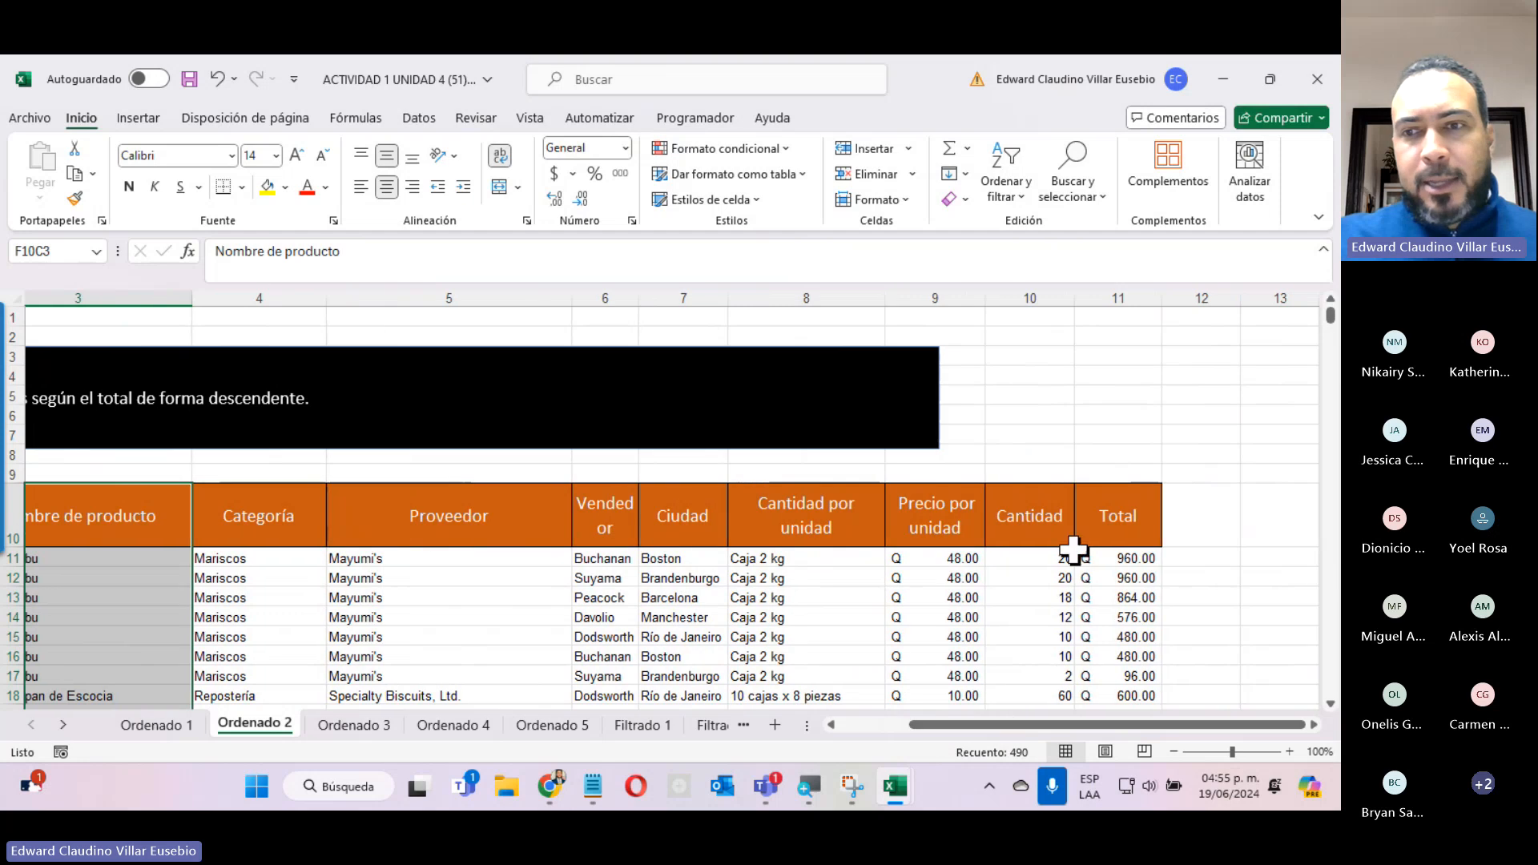
{"action": "left_click", "coordinate": [1120, 558]}
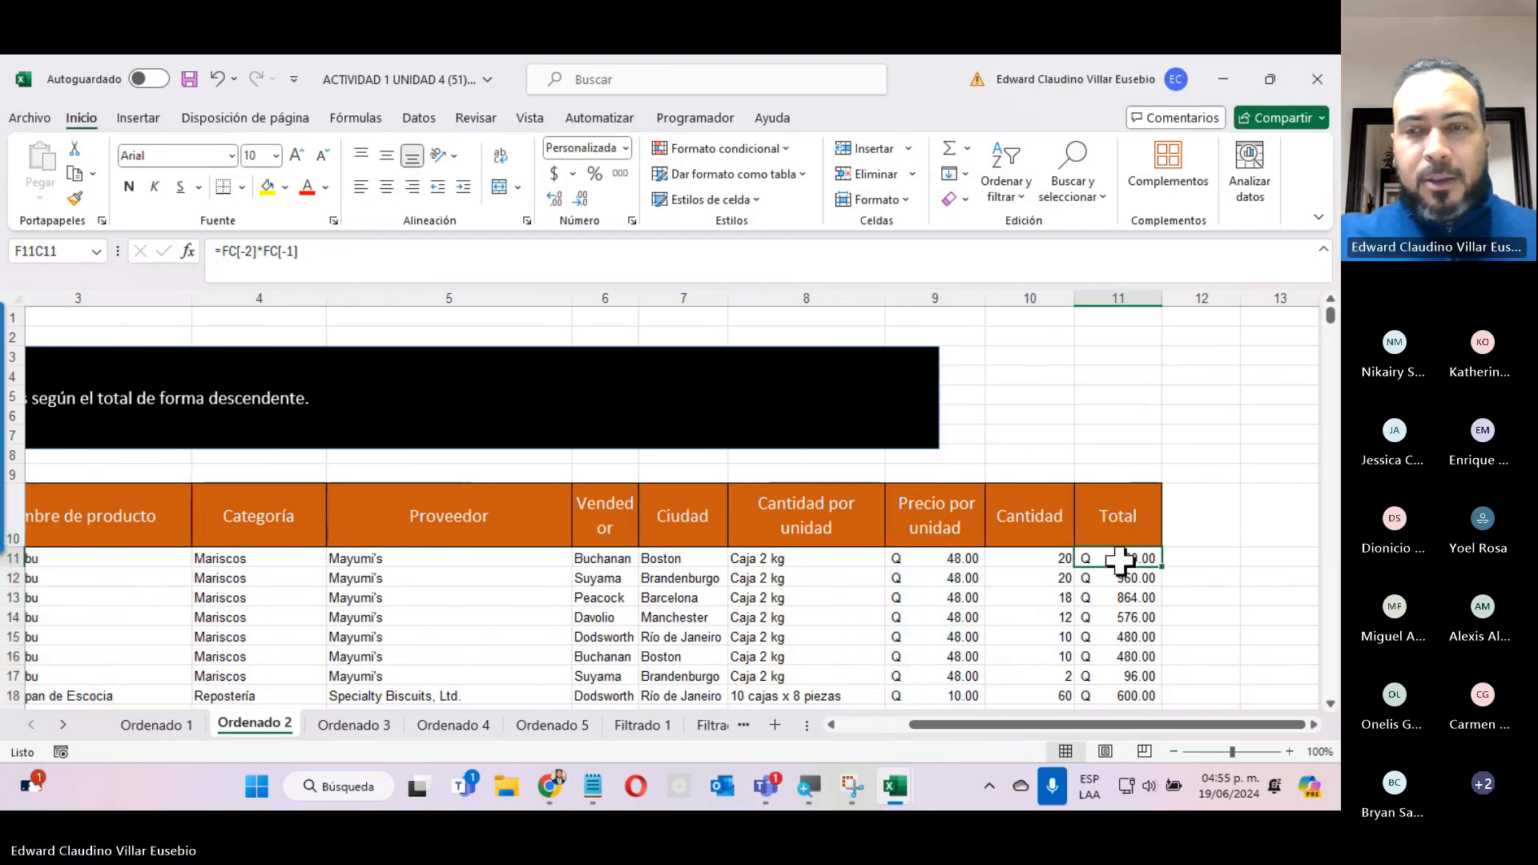
{"action": "key", "text": "ctrl+shift+Down"}
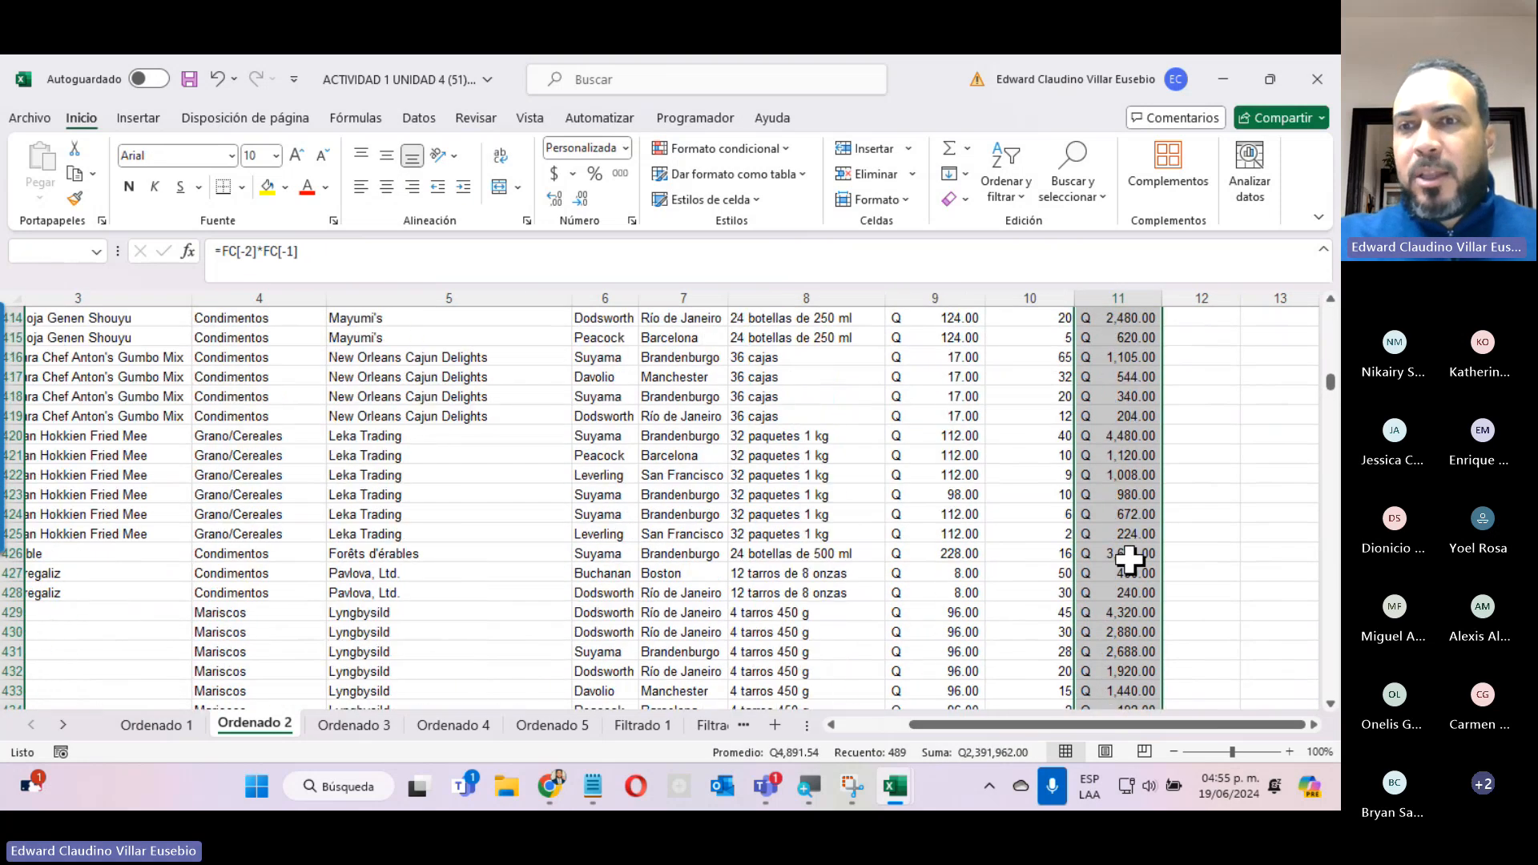
{"action": "scroll", "coordinate": [1129, 559], "scroll_direction": "up", "scroll_amount": 20}
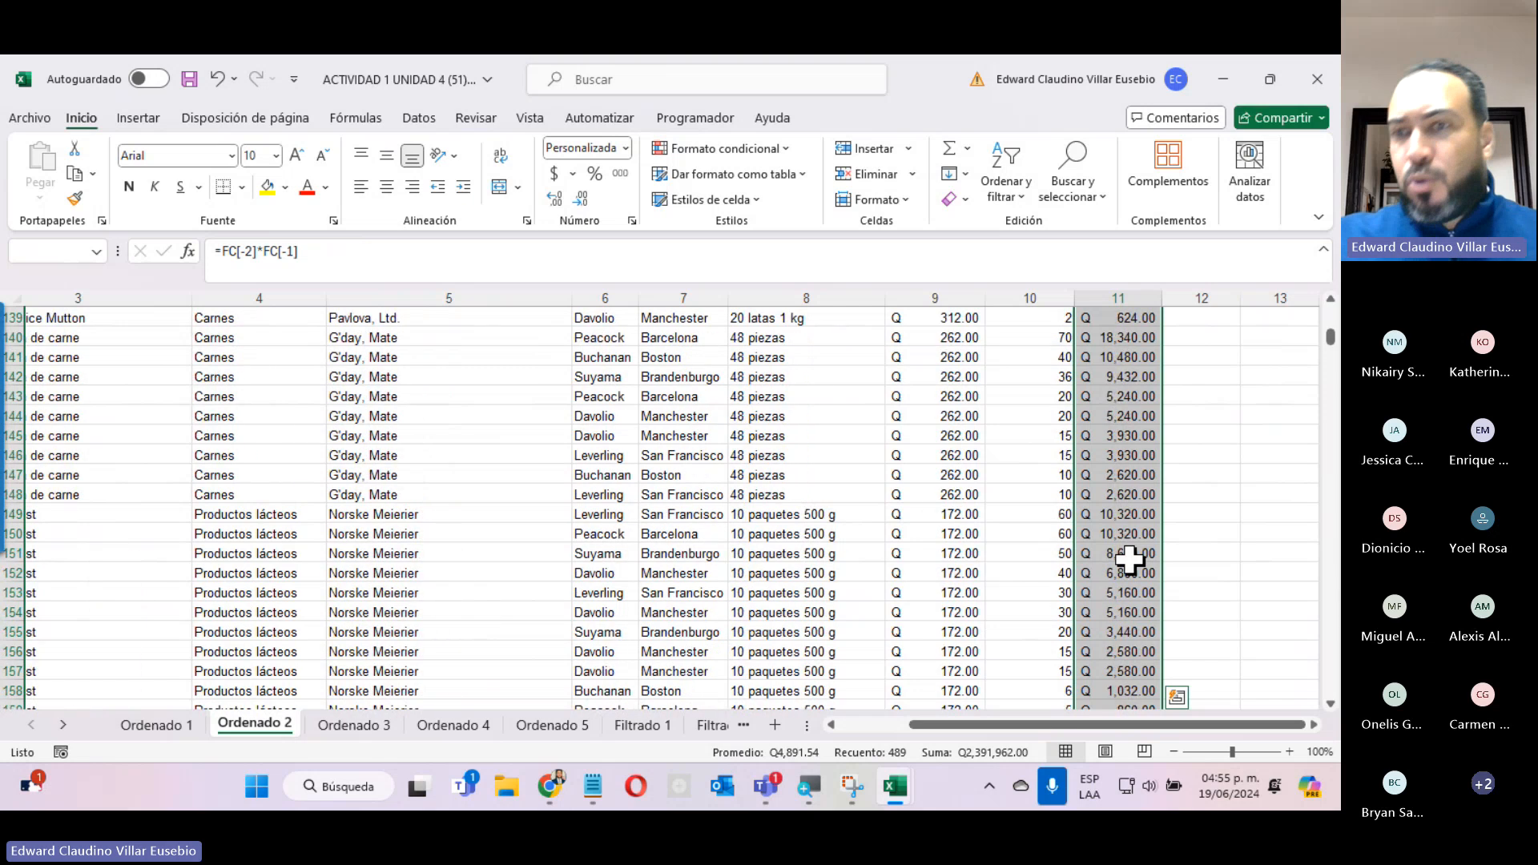
{"action": "scroll", "coordinate": [1130, 559], "scroll_direction": "up", "scroll_amount": 20}
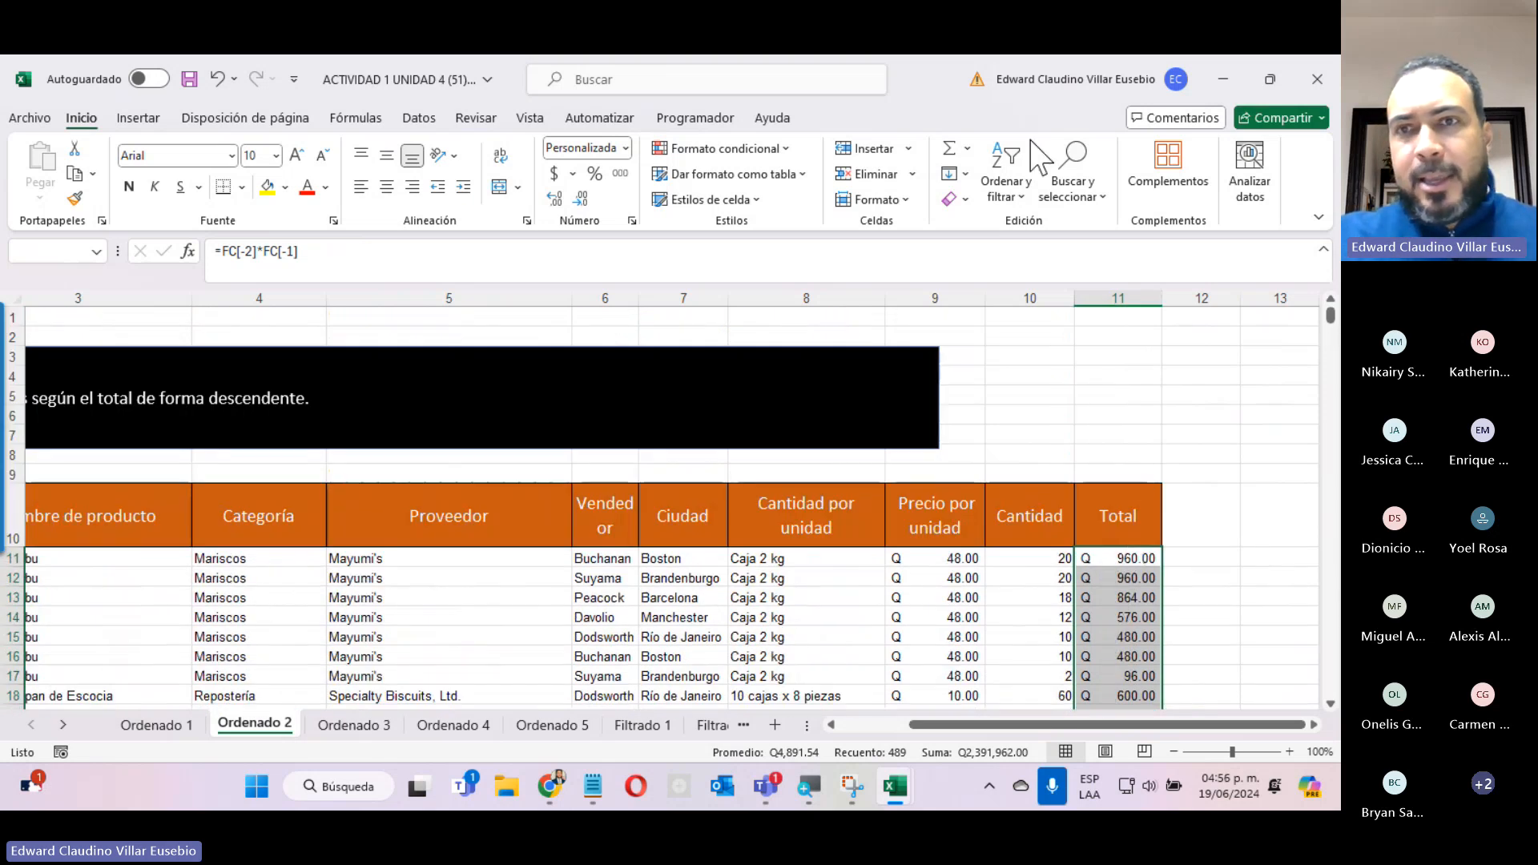
Sort the selected Total data from largest to smallest, expanding the selection to the whole database, and look through the sorted records.
{"action": "left_click", "coordinate": [1011, 201]}
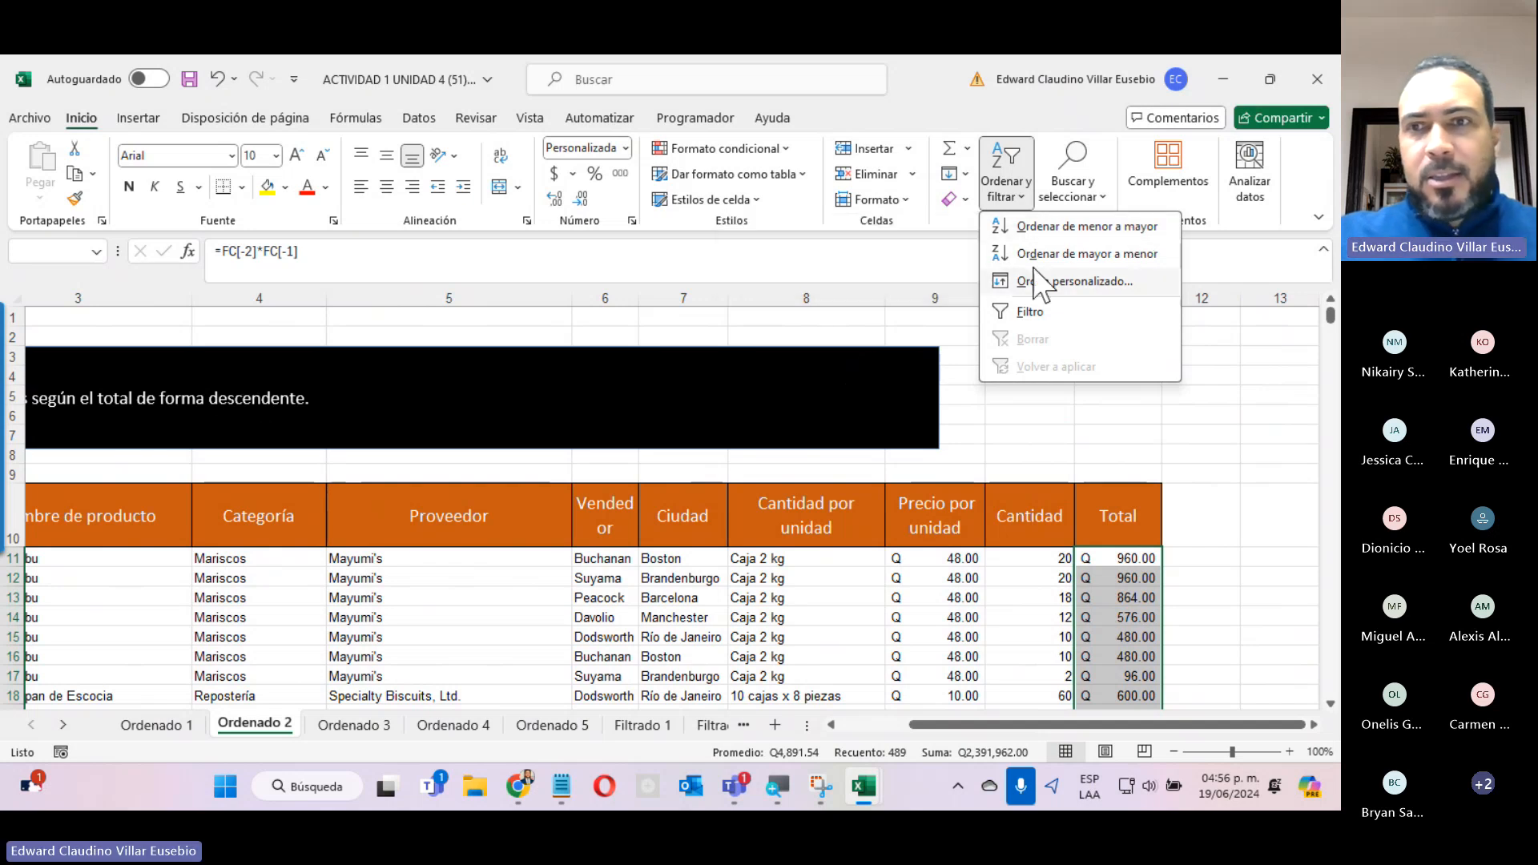
{"action": "left_click", "coordinate": [1089, 255]}
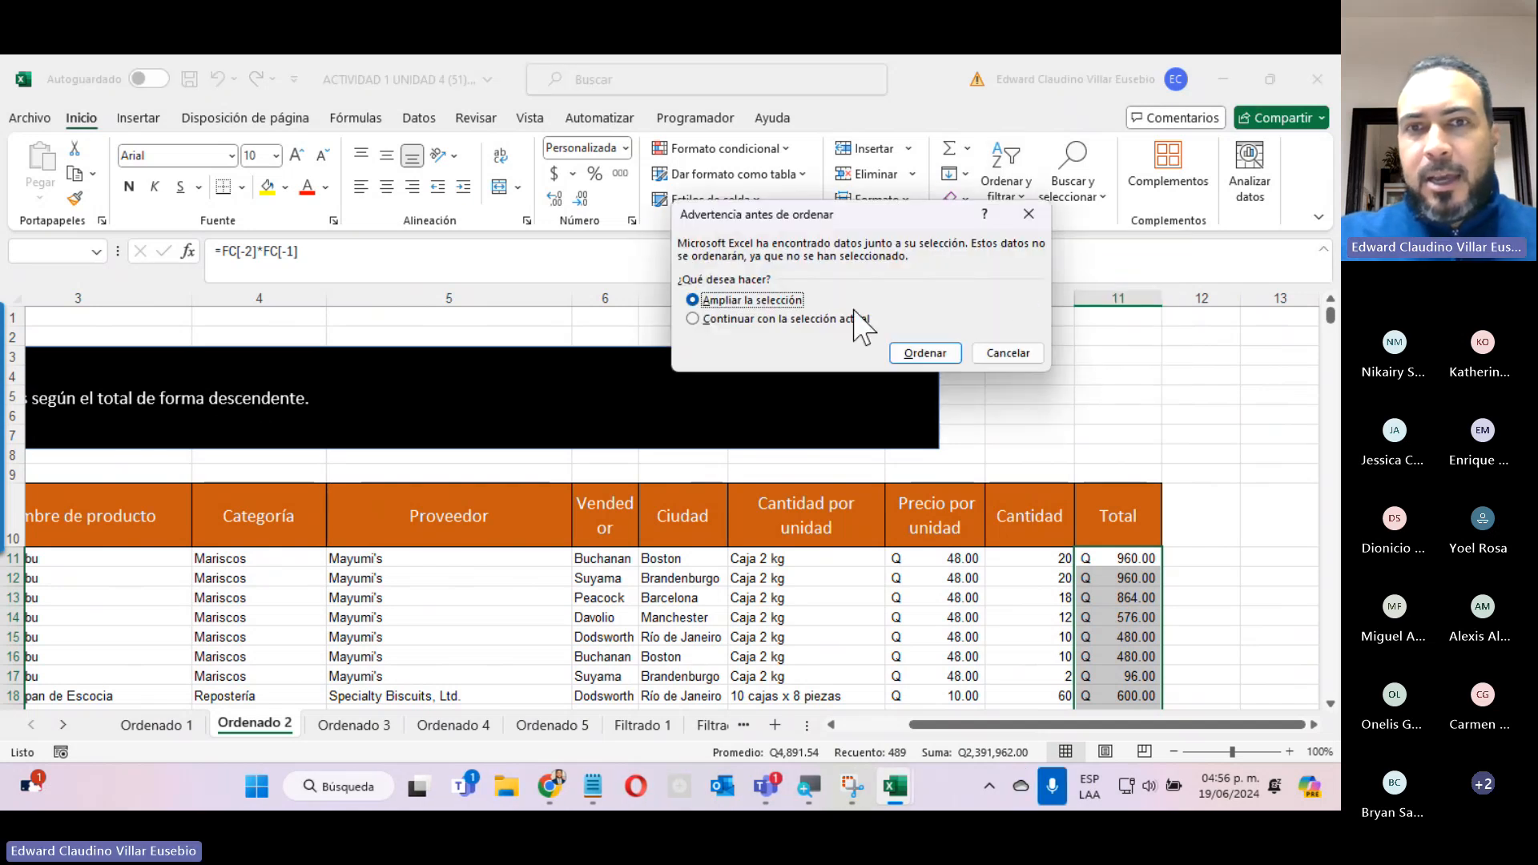
{"action": "left_click", "coordinate": [925, 354]}
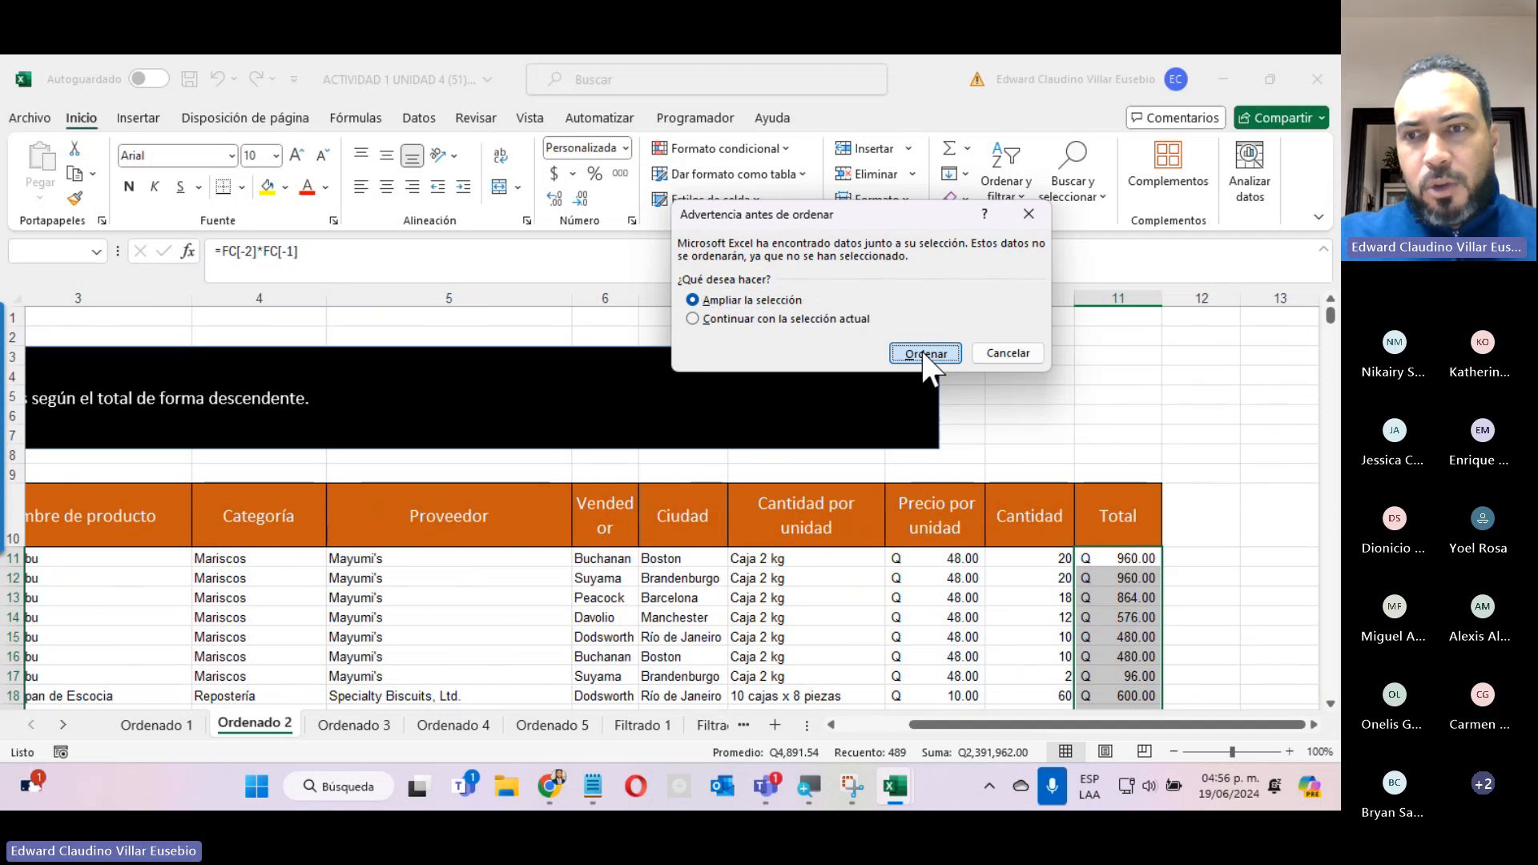
{"action": "scroll", "coordinate": [1132, 575], "scroll_direction": "down", "scroll_amount": 18}
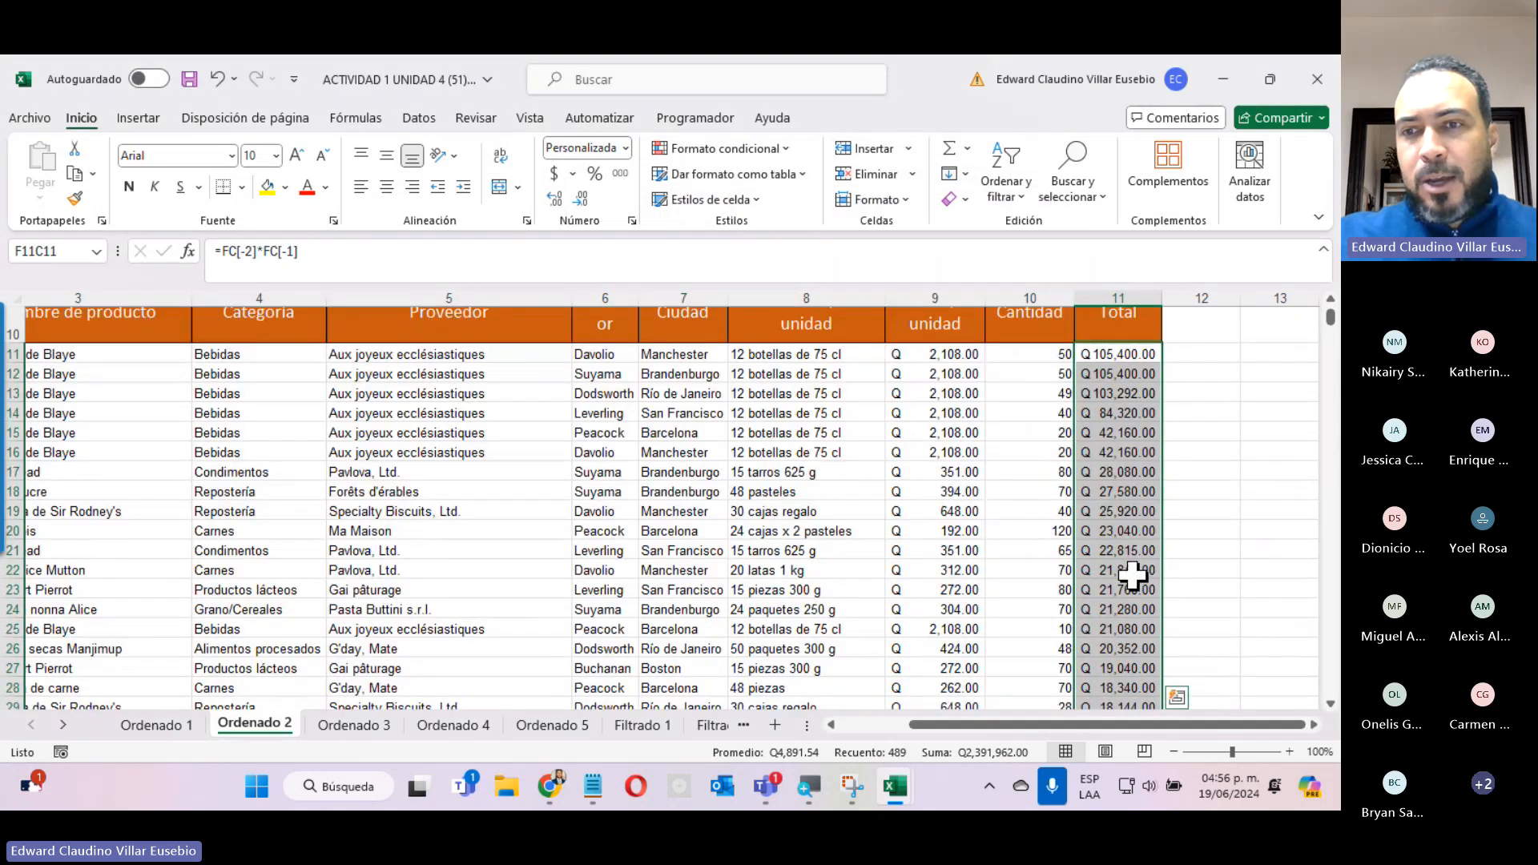
{"action": "scroll", "coordinate": [1132, 575], "scroll_direction": "down", "scroll_amount": 20}
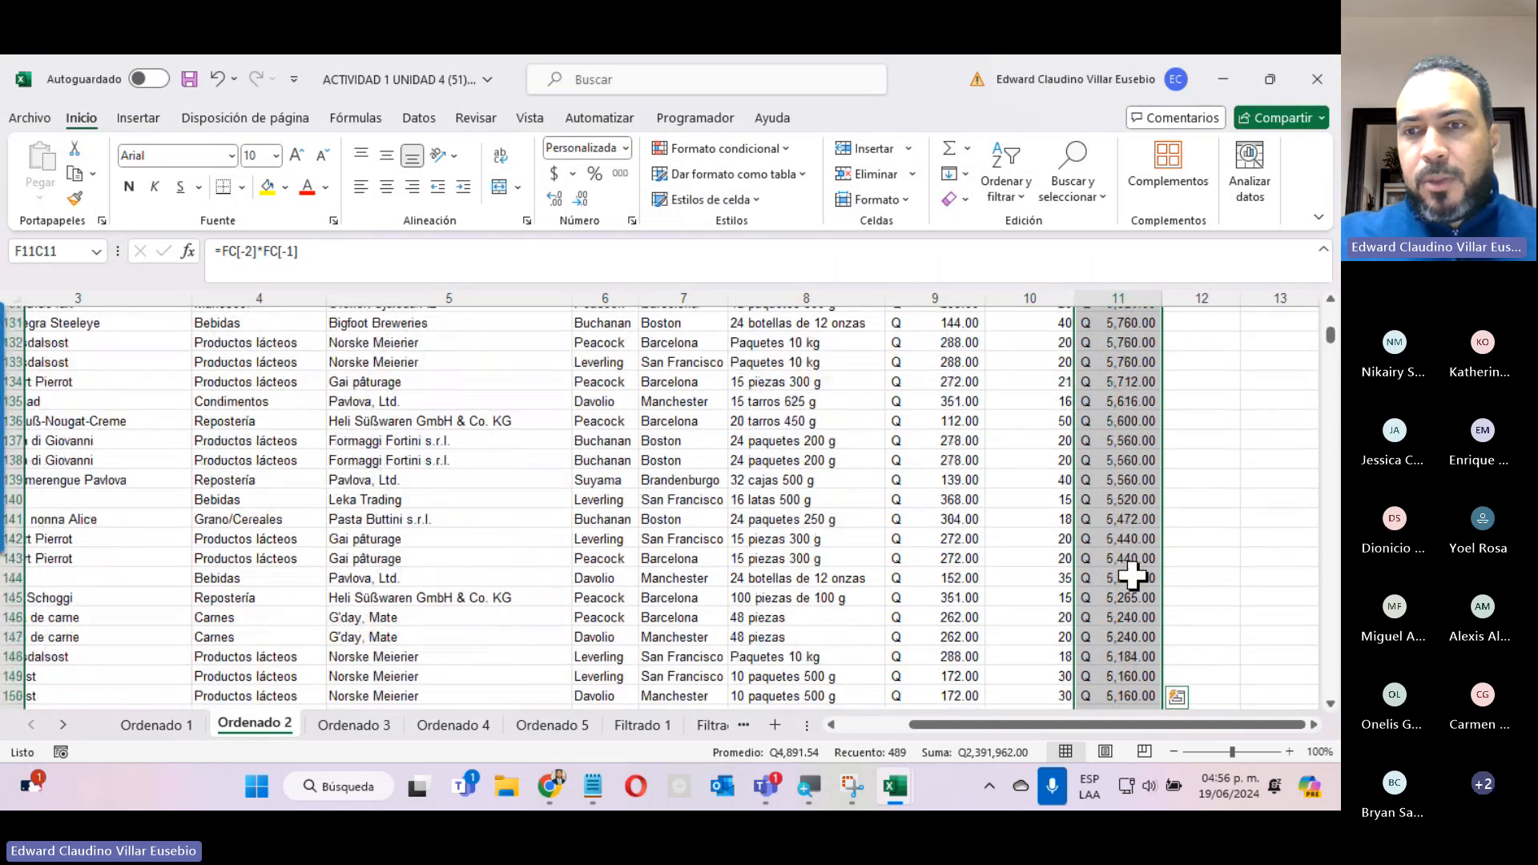
{"action": "scroll", "coordinate": [1131, 575], "scroll_direction": "down", "scroll_amount": 20}
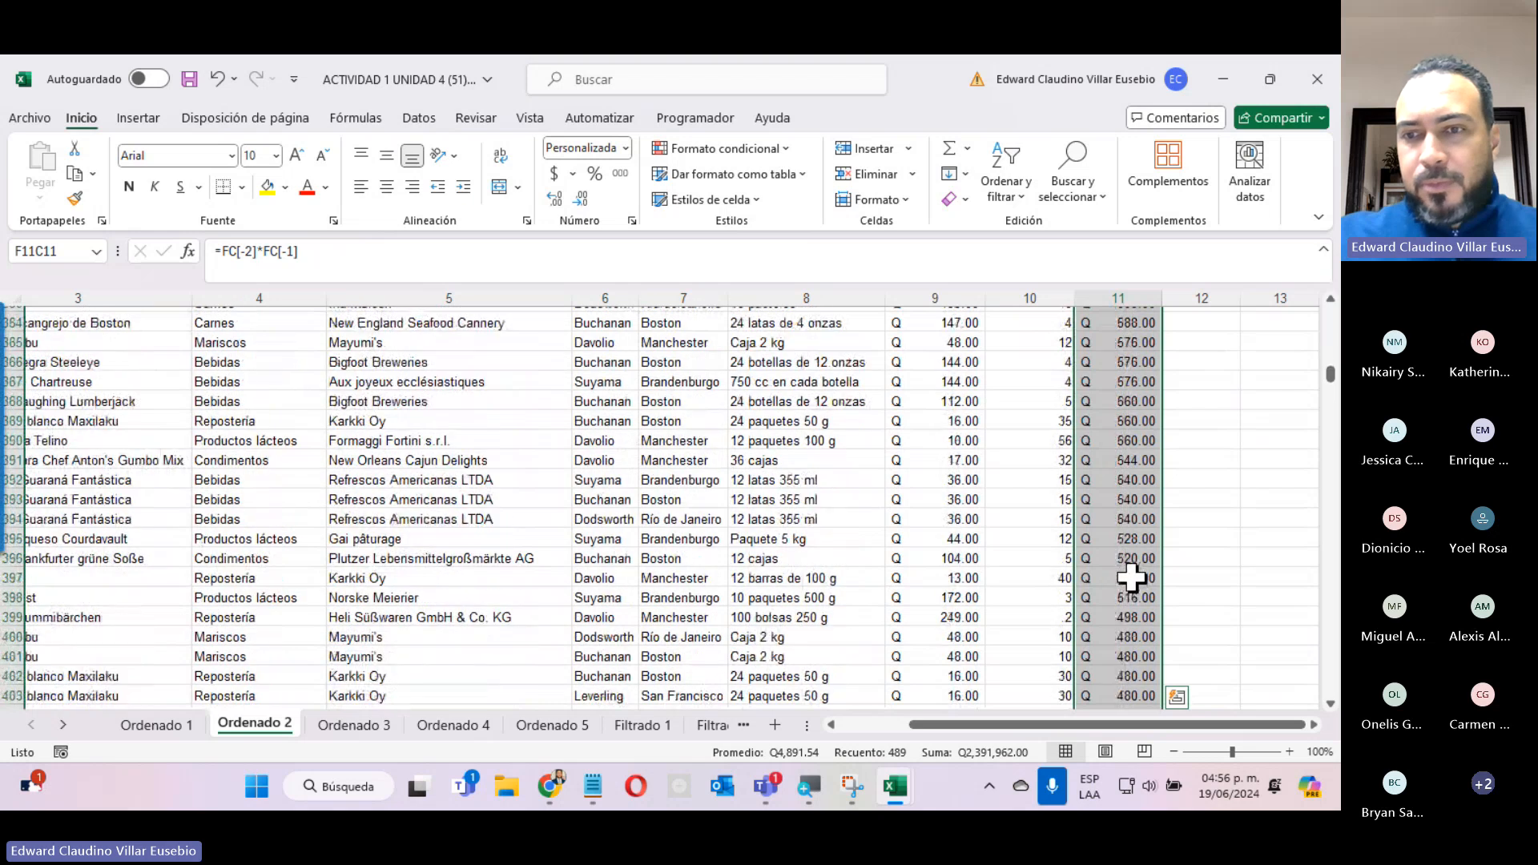
{"action": "scroll", "coordinate": [1132, 577], "scroll_direction": "up", "scroll_amount": 20}
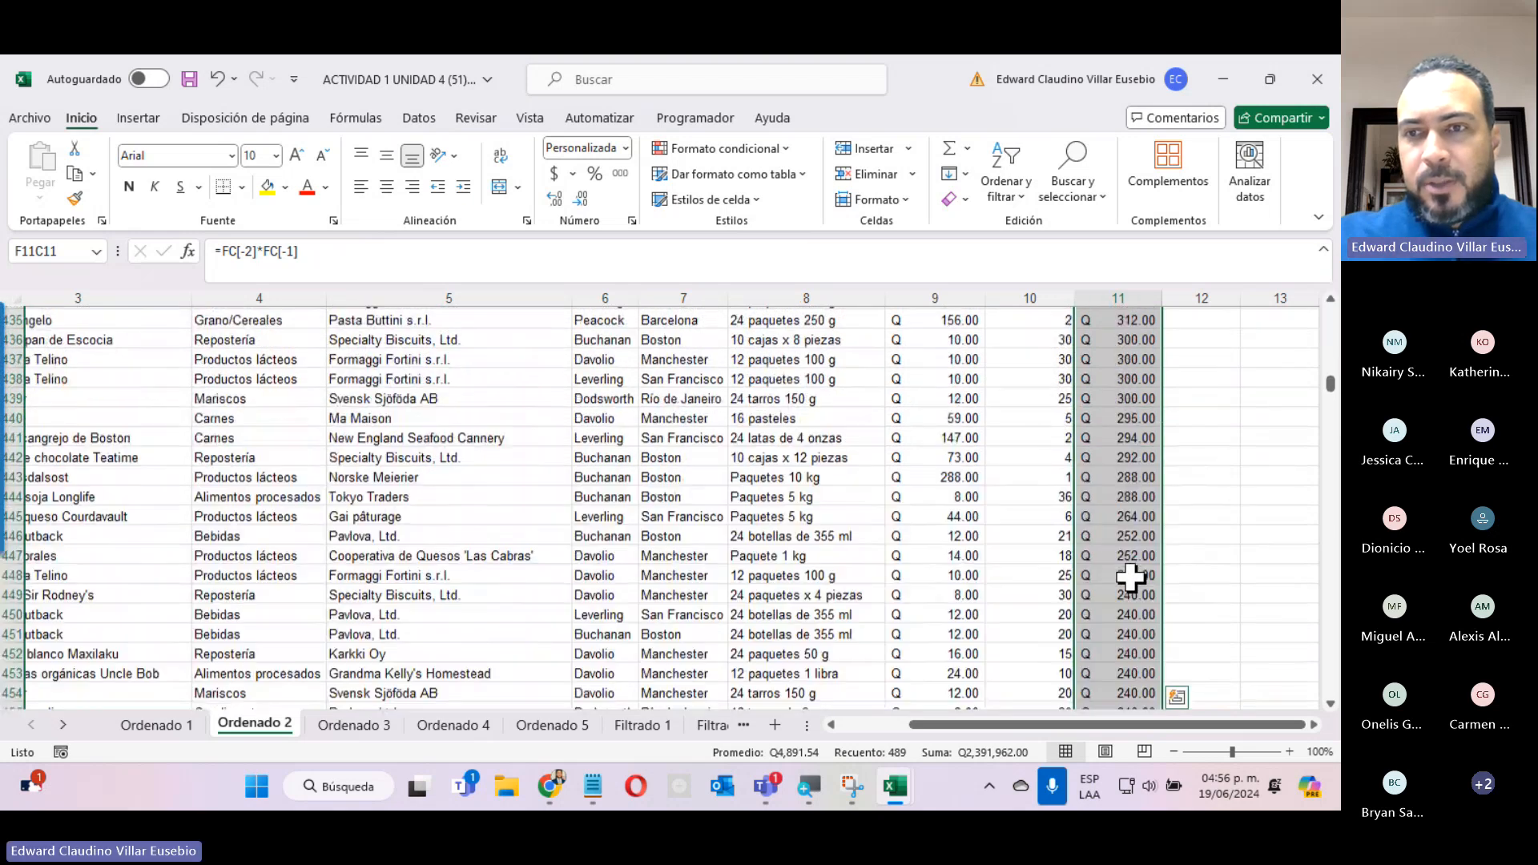
{"action": "scroll", "coordinate": [1132, 576], "scroll_direction": "up", "scroll_amount": 20}
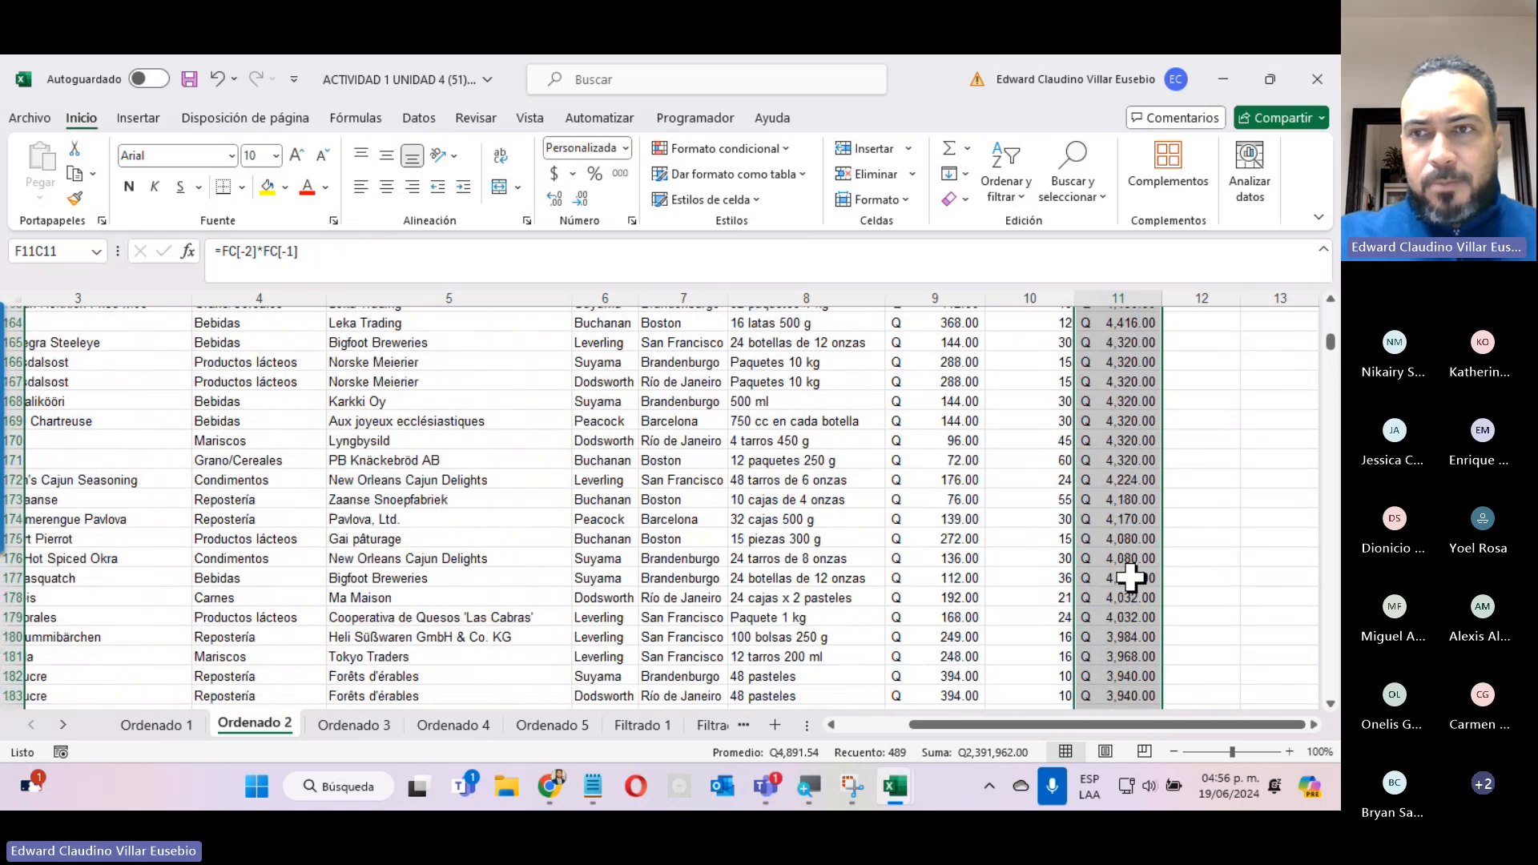
On the Ordenado 3 sheet, copy the supplier names "Leka Trading, Karkki Oy, Pavlova, Ltd., Grandma Kelly's Homestead" from the instruction text.
{"action": "left_click", "coordinate": [345, 723]}
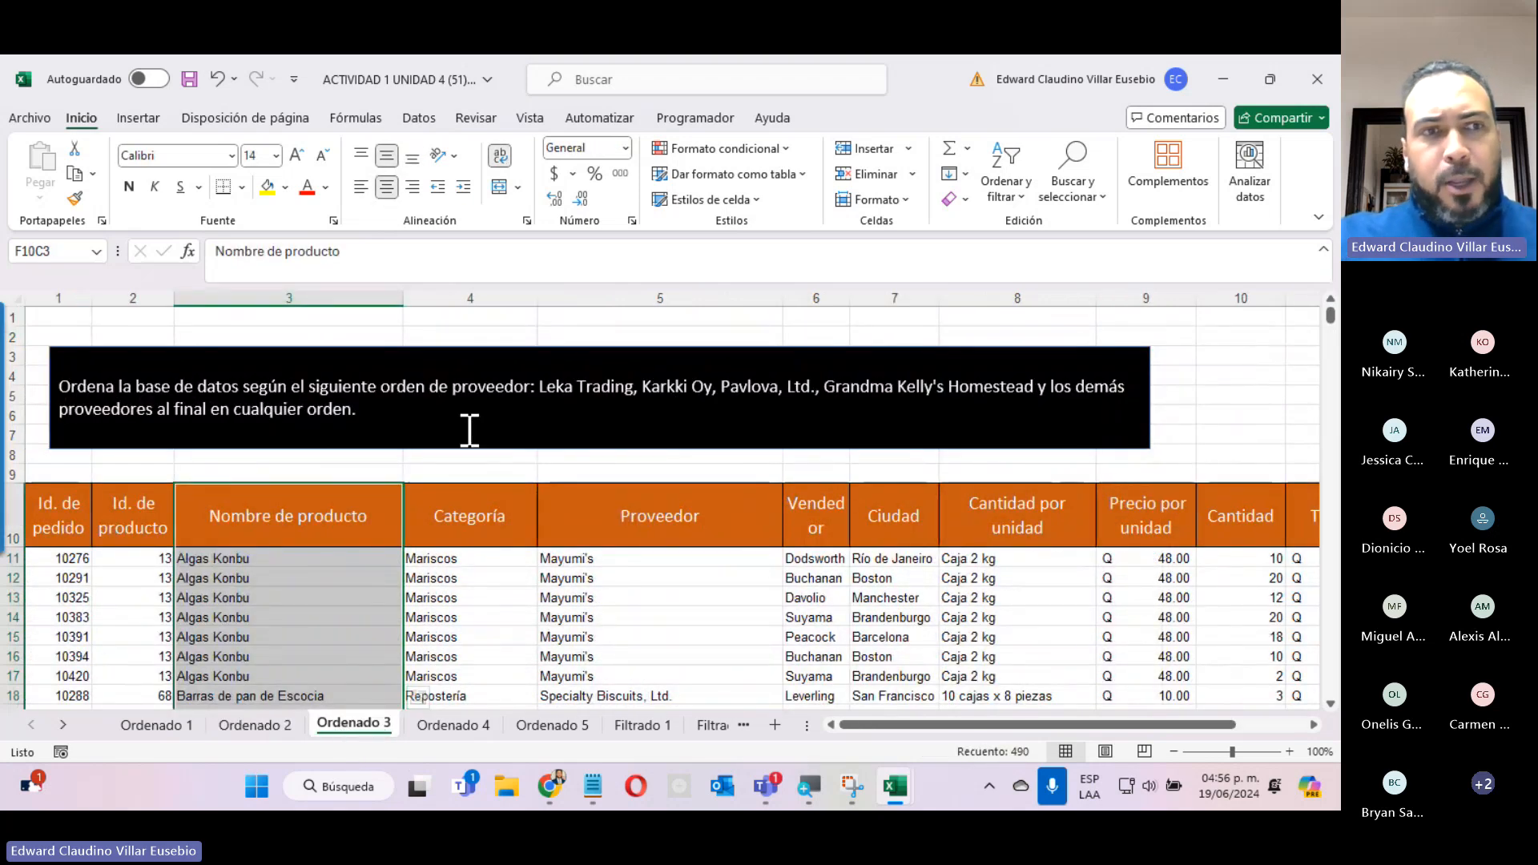
{"action": "mouse_move", "coordinate": [3, 386]}
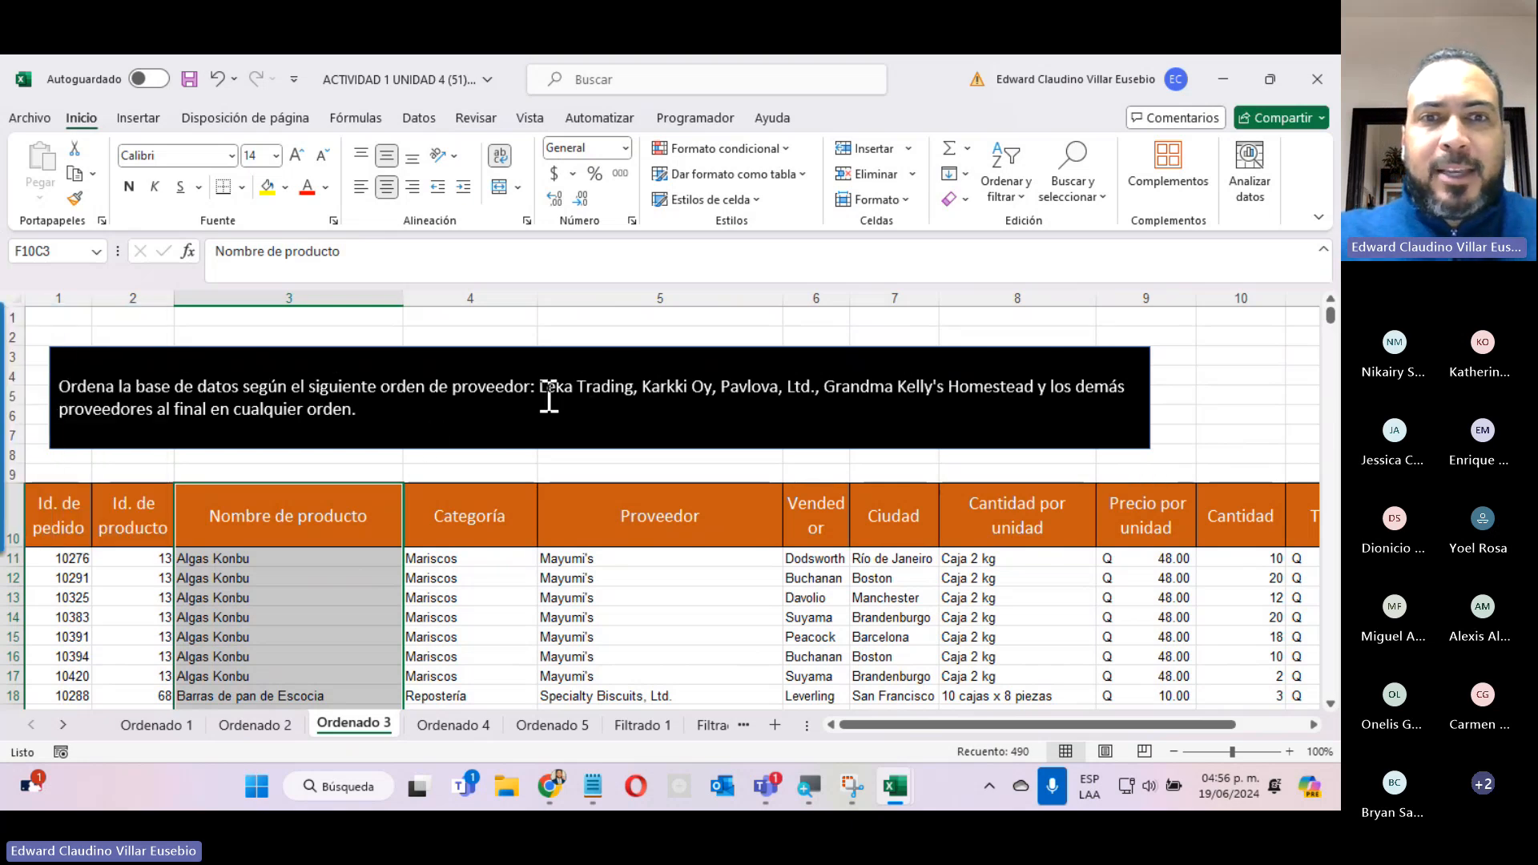
{"action": "left_click_drag", "start_coordinate": [539, 394], "coordinate": [1018, 370]}
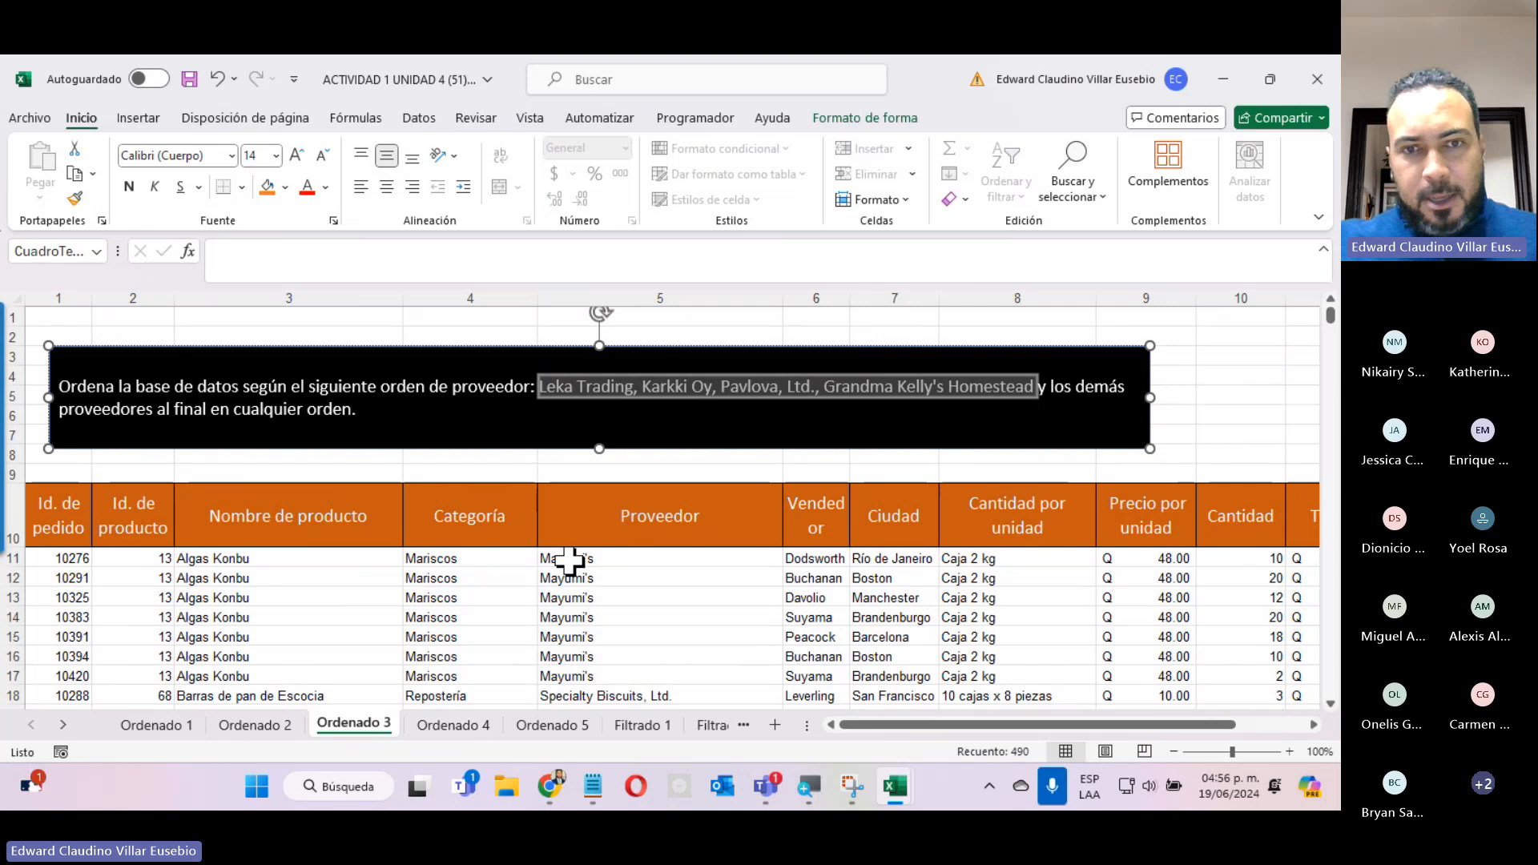
{"action": "right_click", "coordinate": [679, 384]}
{"action": "left_click", "coordinate": [724, 389]}
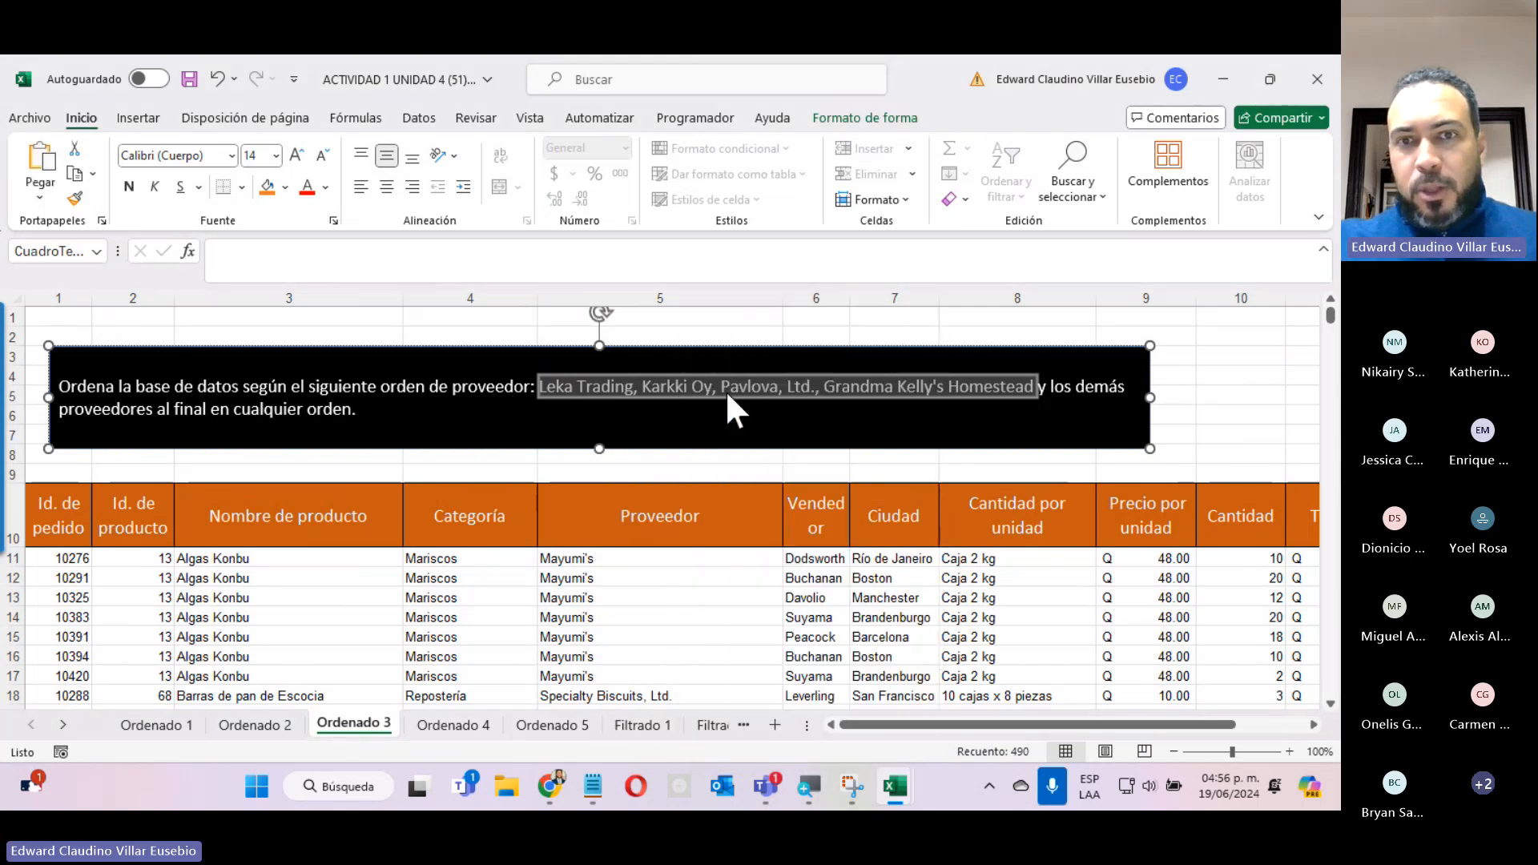
Select all Proveedor data on Ordenado 3 below the header, from row 11 to the last record.
{"action": "left_click", "coordinate": [556, 558]}
{"action": "key", "text": "ctrl+shift+Down"}
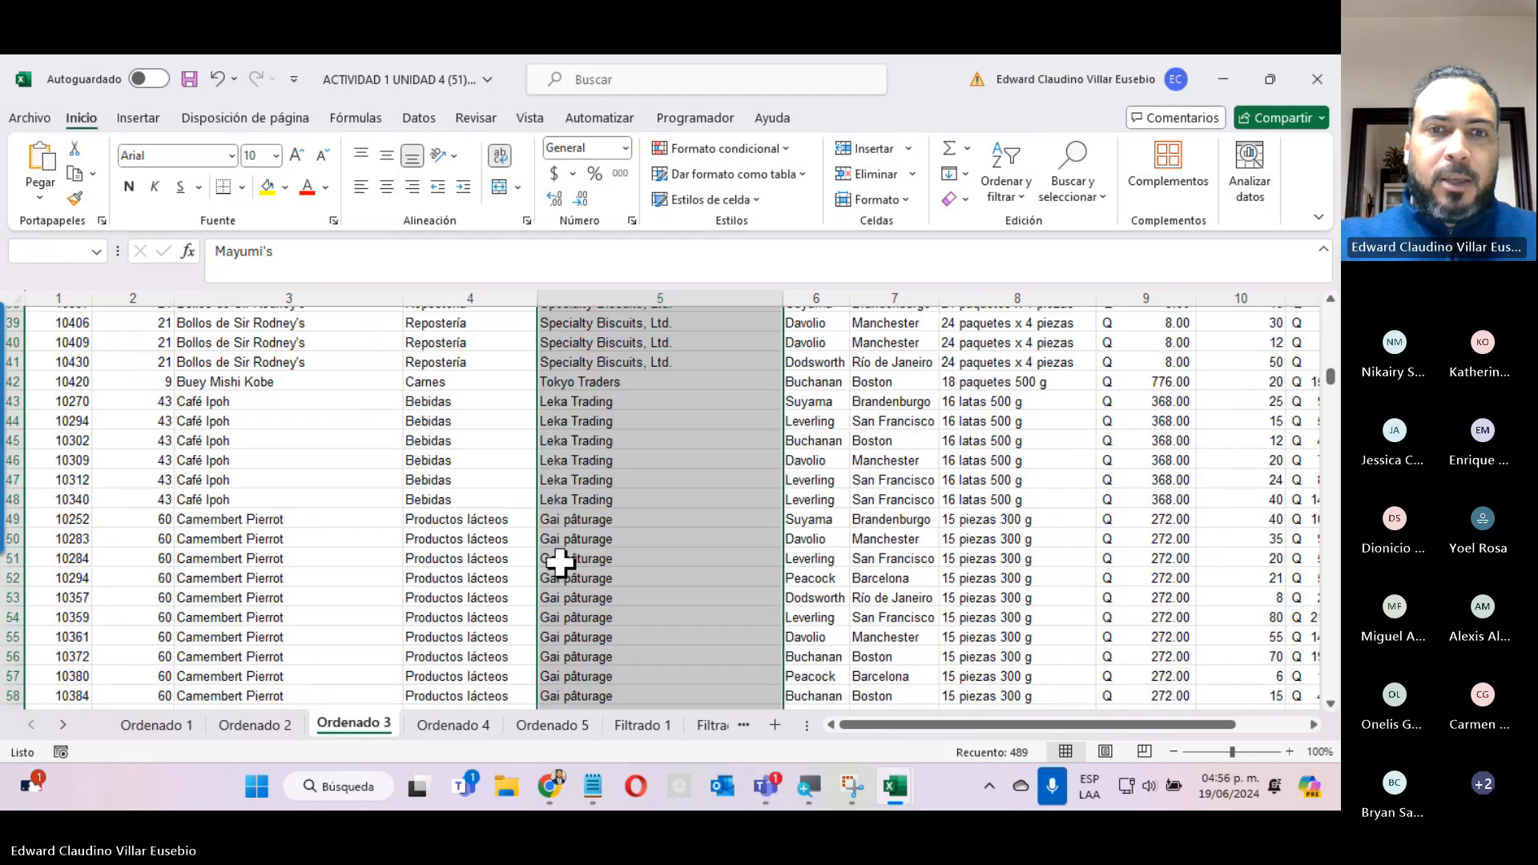
{"action": "scroll", "coordinate": [612, 545], "scroll_direction": "up", "scroll_amount": 20}
{"action": "scroll", "coordinate": [612, 545], "scroll_direction": "up", "scroll_amount": 20}
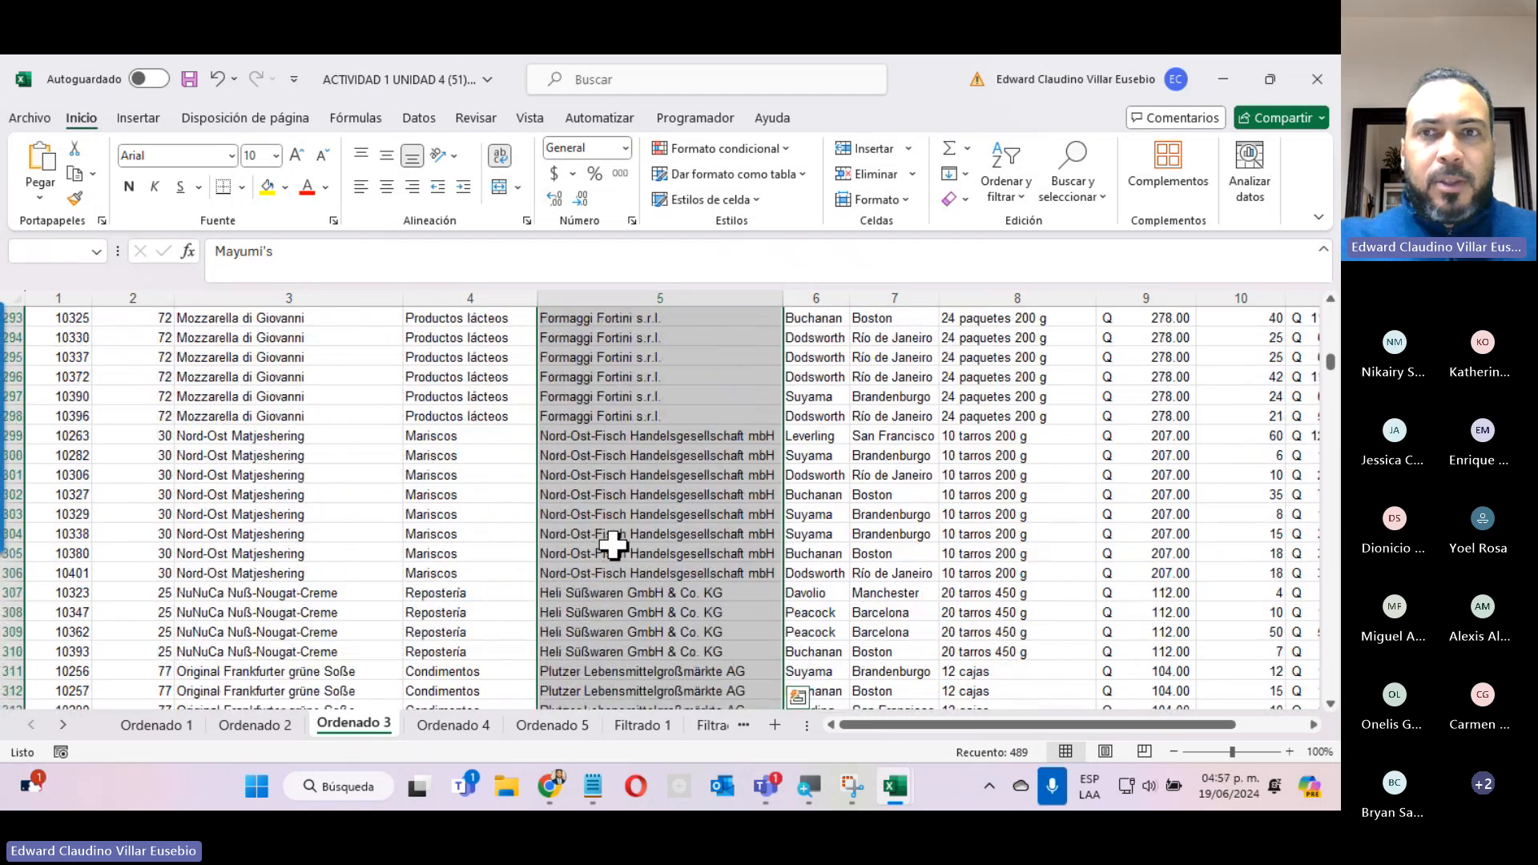
Start a custom sort with the selection expanded to the whole database, sorting by Proveedor on cell values.
{"action": "left_click", "coordinate": [1007, 185]}
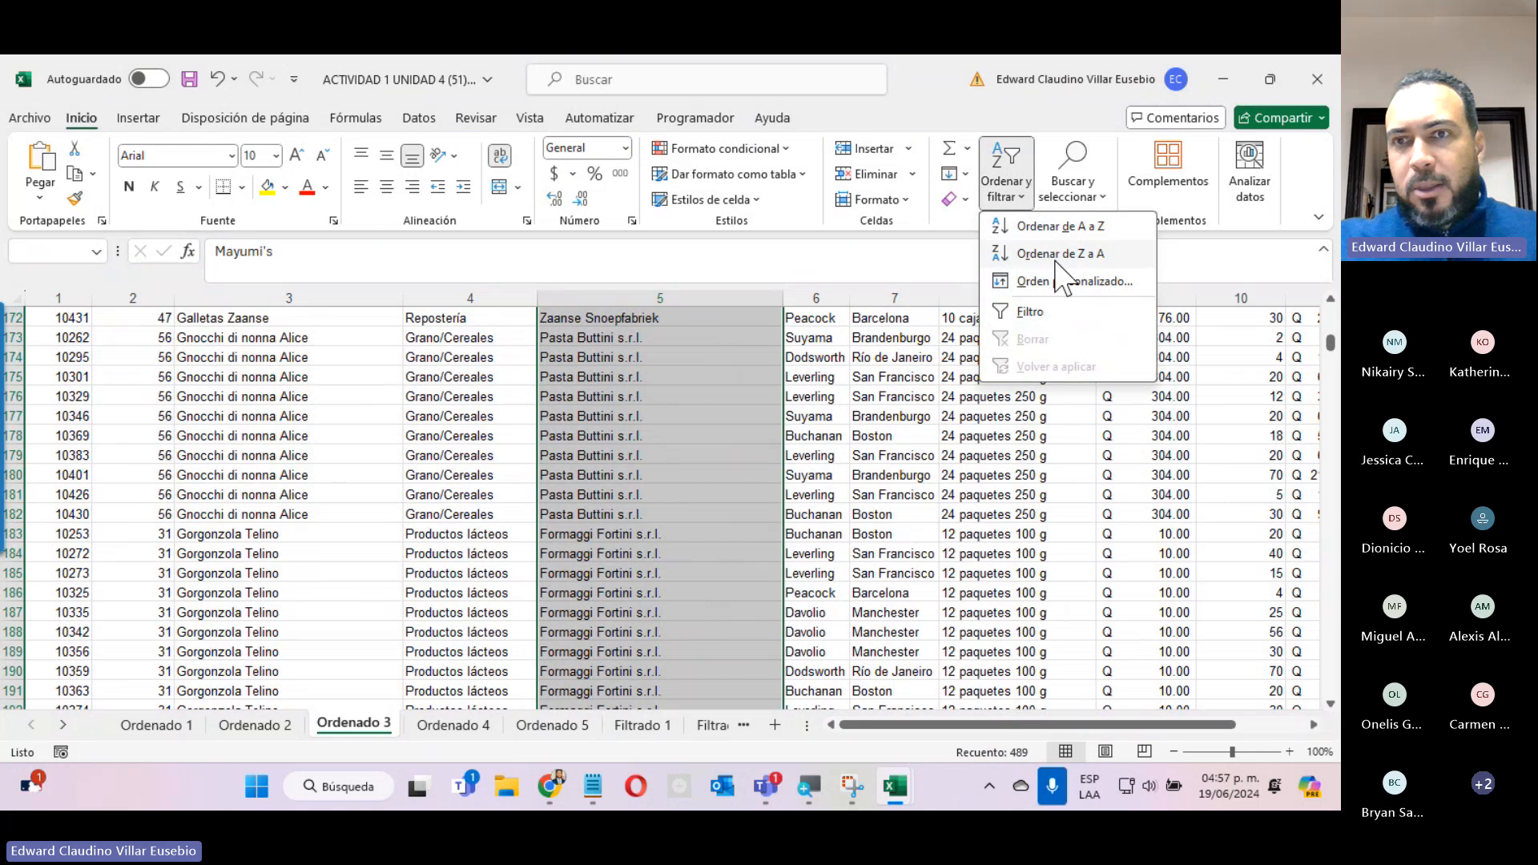
{"action": "left_click", "coordinate": [1054, 282]}
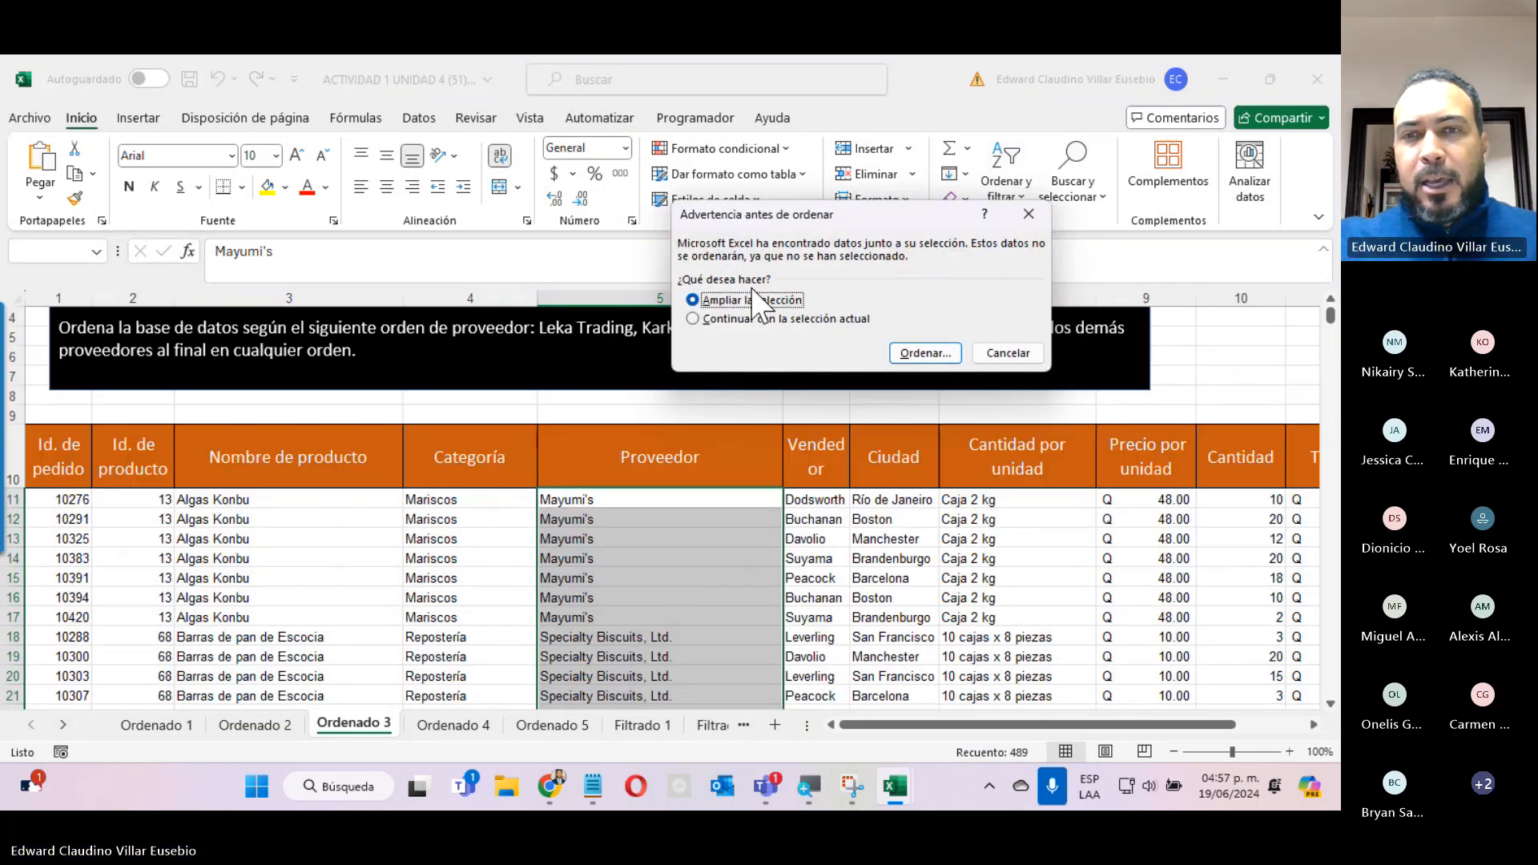
{"action": "left_click", "coordinate": [944, 349]}
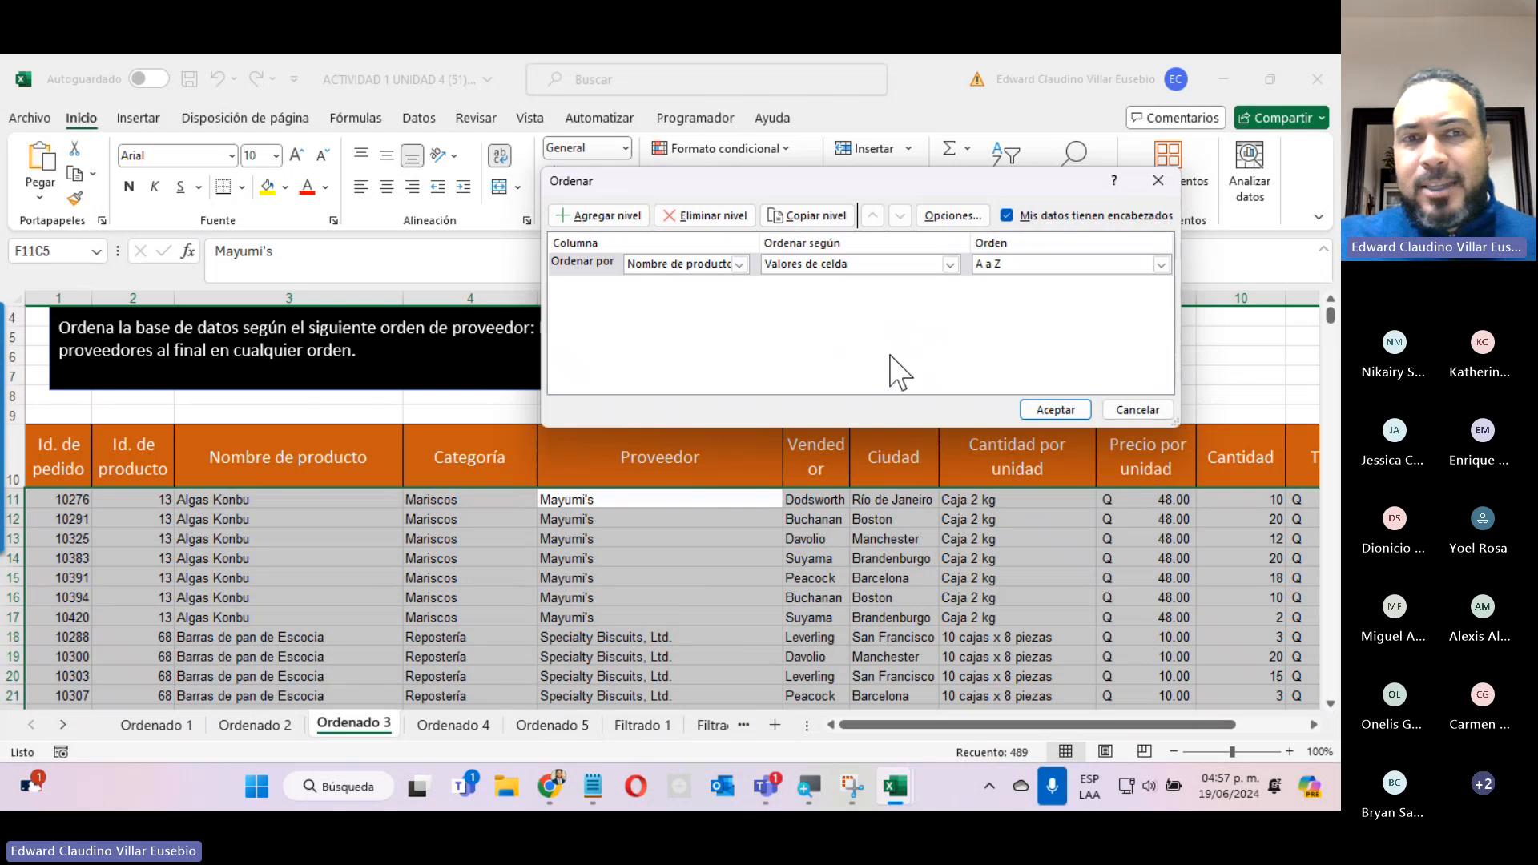
{"action": "left_click_drag", "start_coordinate": [892, 183], "coordinate": [367, 450]}
{"action": "left_click", "coordinate": [214, 528]}
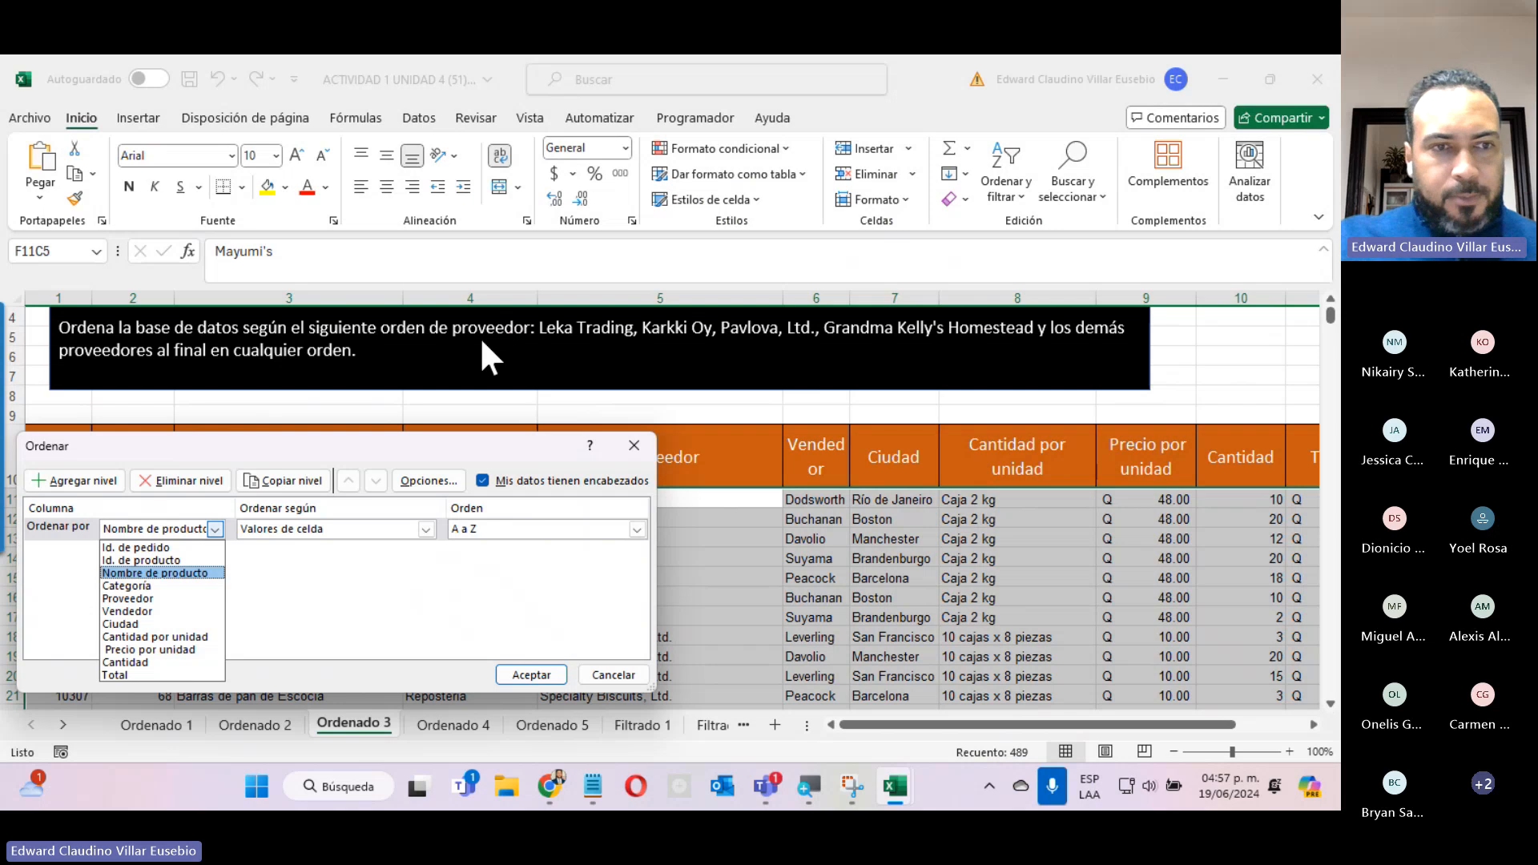
{"action": "left_click", "coordinate": [160, 598]}
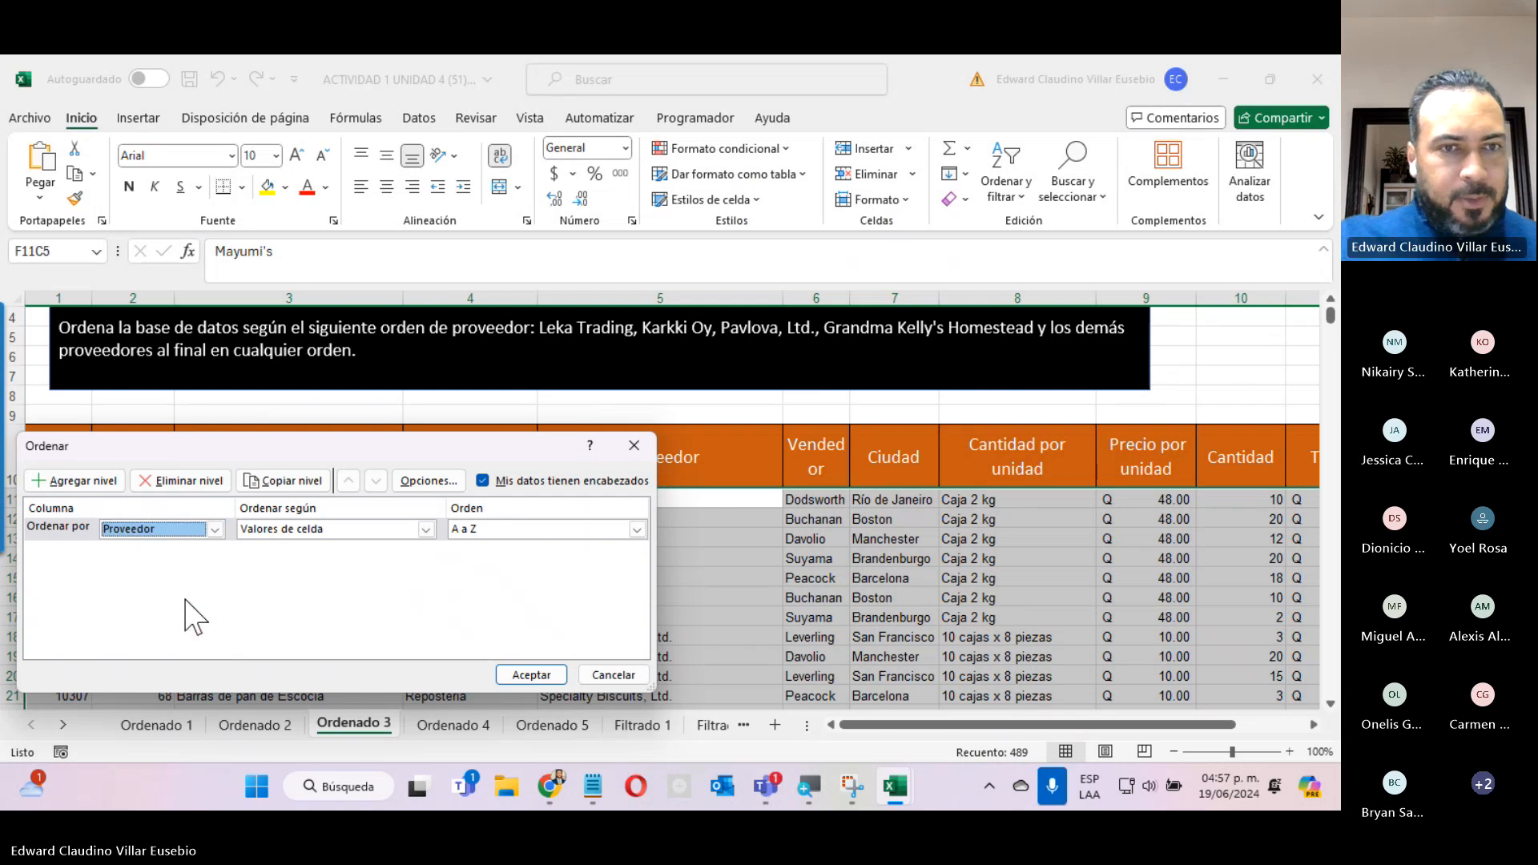
{"action": "left_click", "coordinate": [359, 527]}
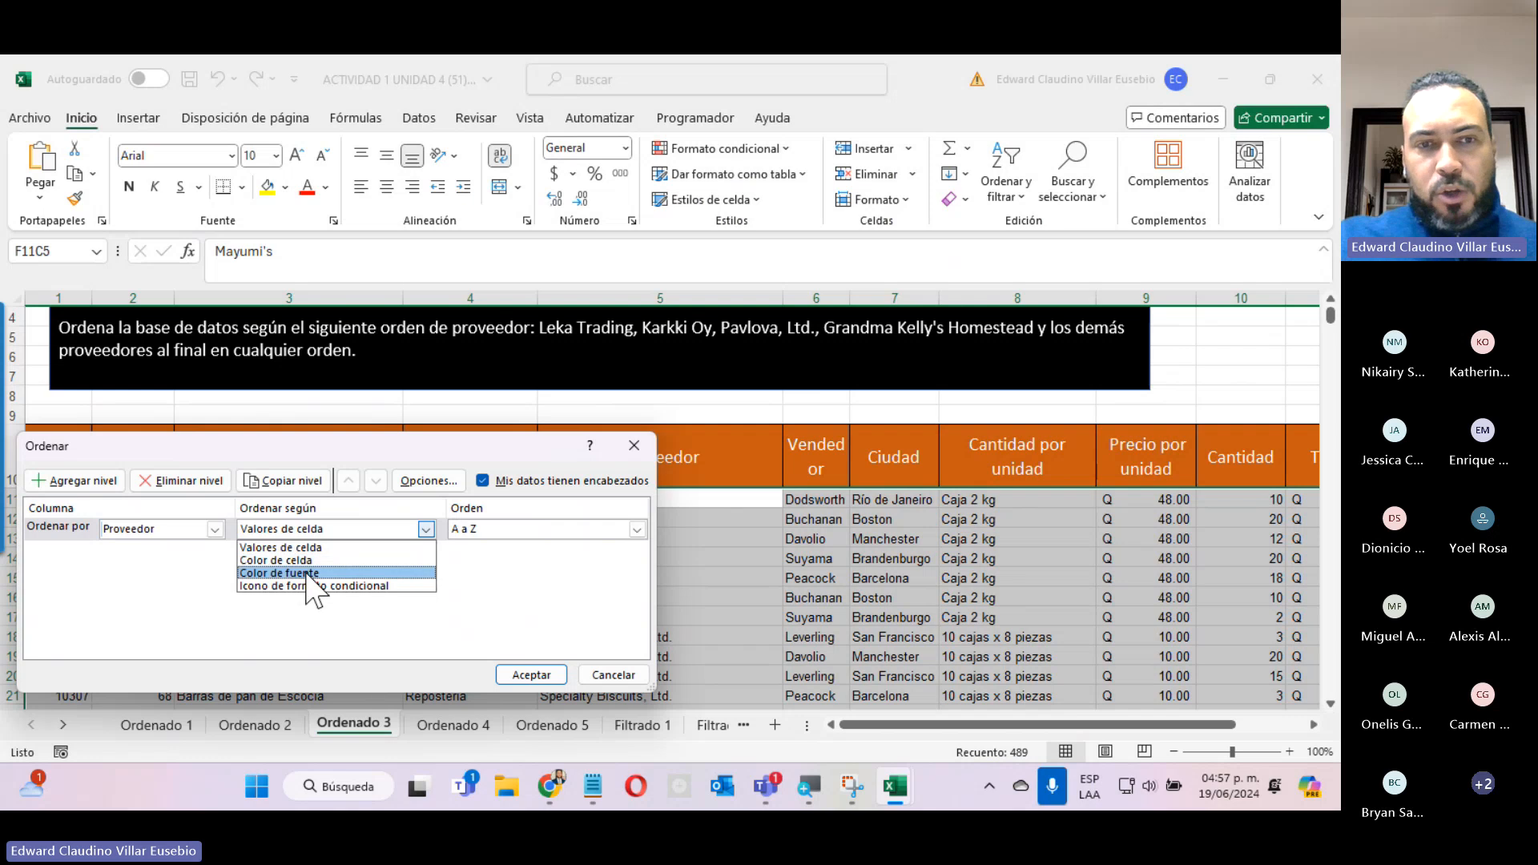
{"action": "left_click", "coordinate": [423, 532]}
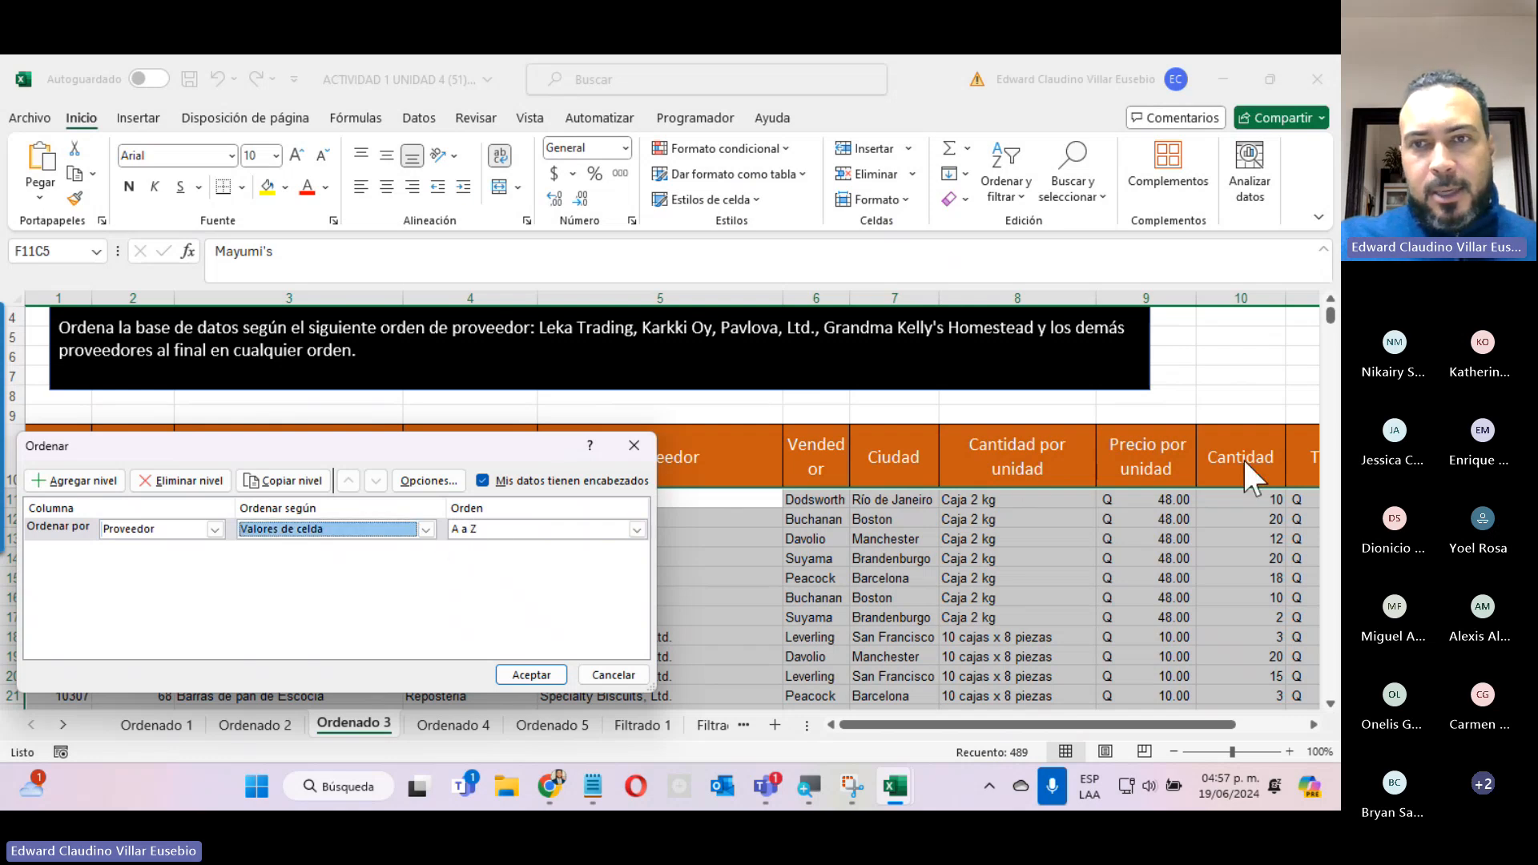
Add a new custom list for the sort order by pasting the copied supplier names as its entries.
{"action": "left_click", "coordinate": [609, 530]}
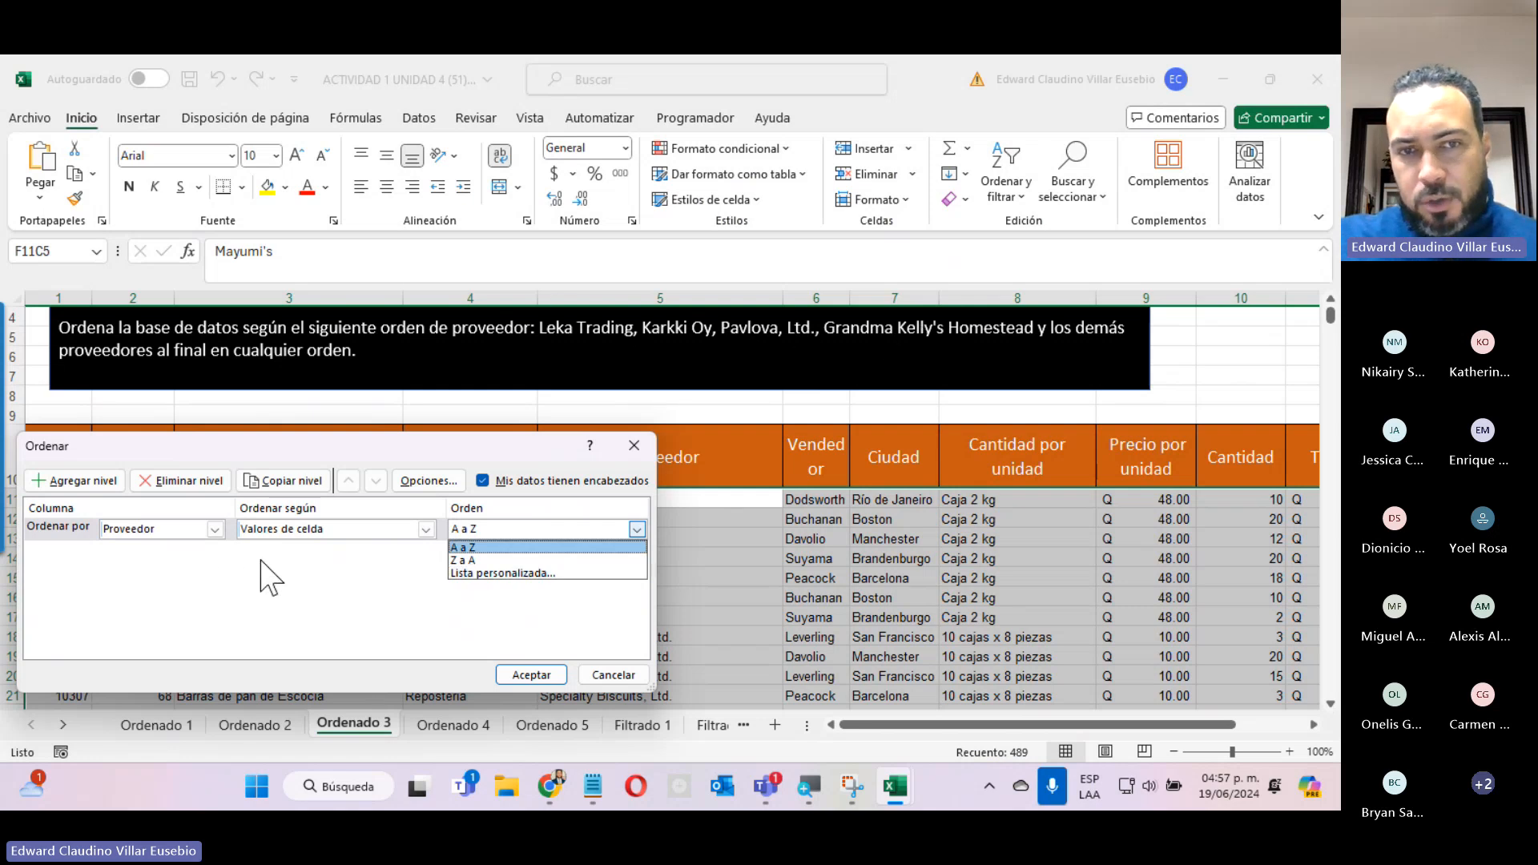
{"action": "left_click", "coordinate": [513, 572]}
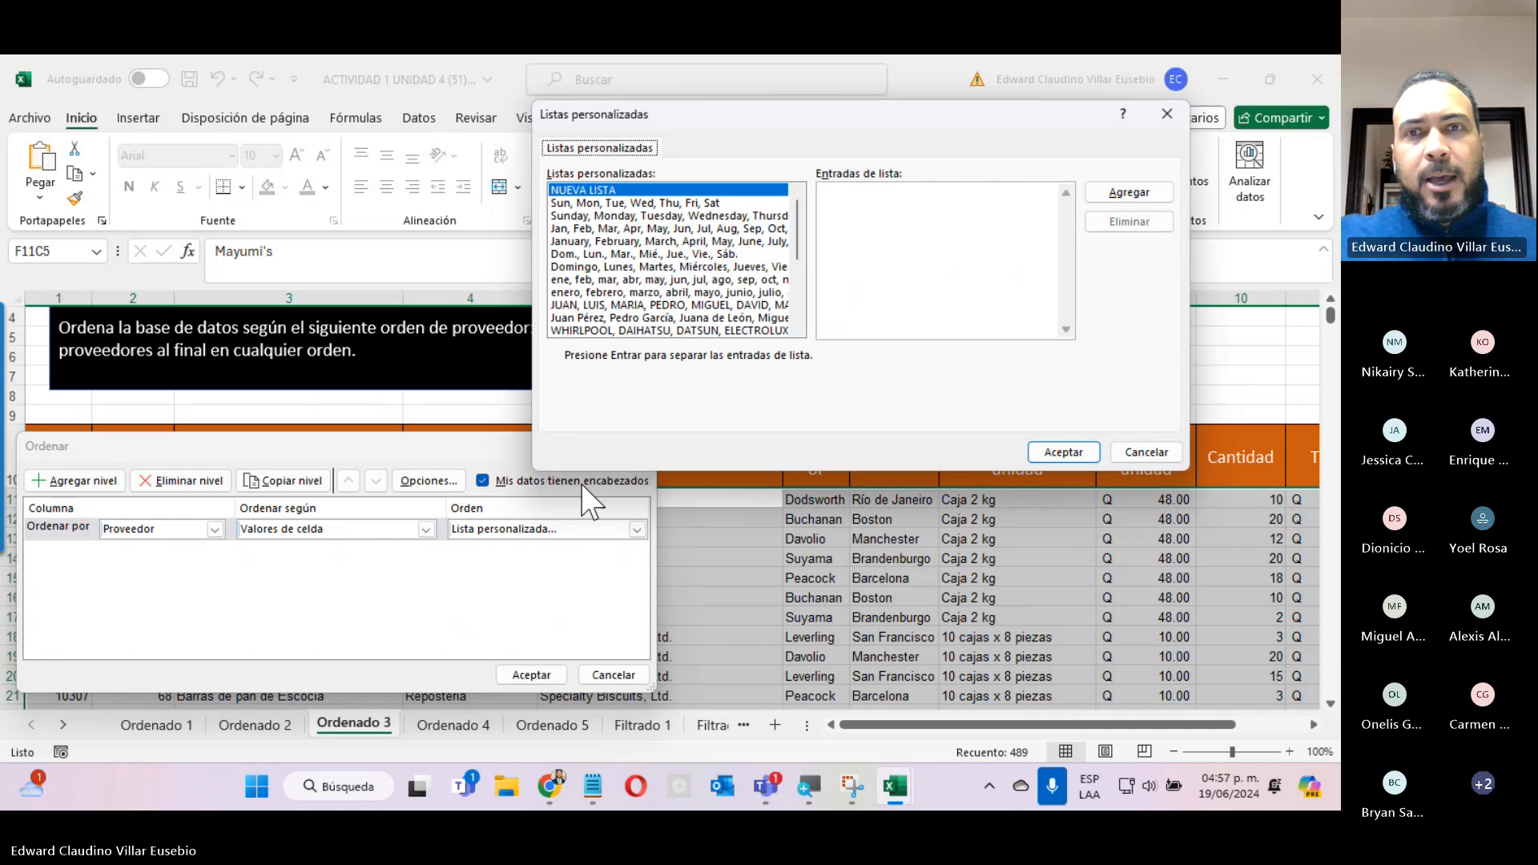
{"action": "left_click", "coordinate": [1038, 217]}
{"action": "key", "text": "ctrl+v"}
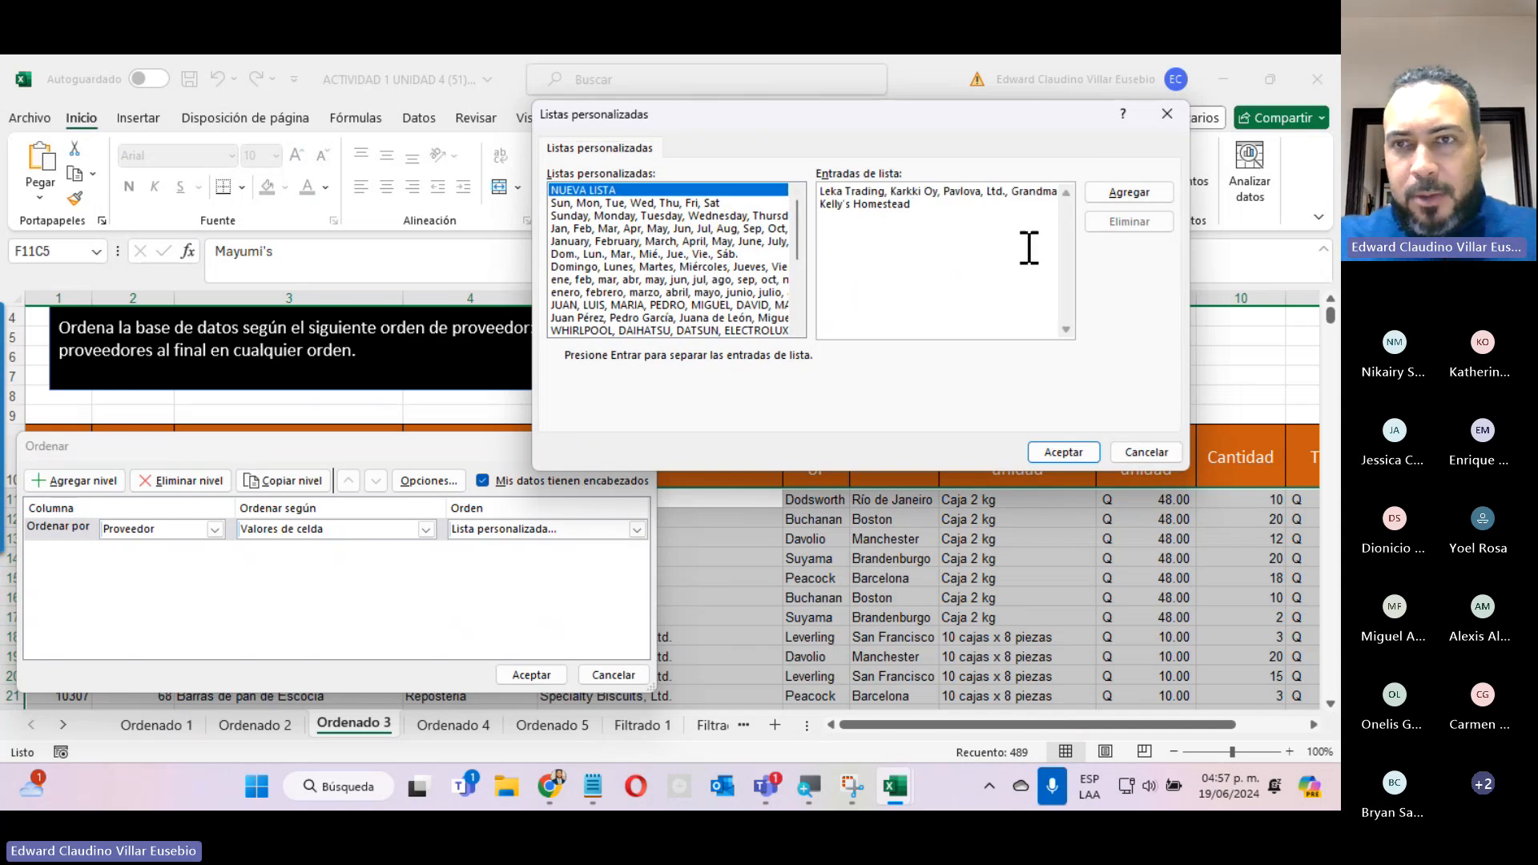
{"action": "left_click", "coordinate": [1147, 208]}
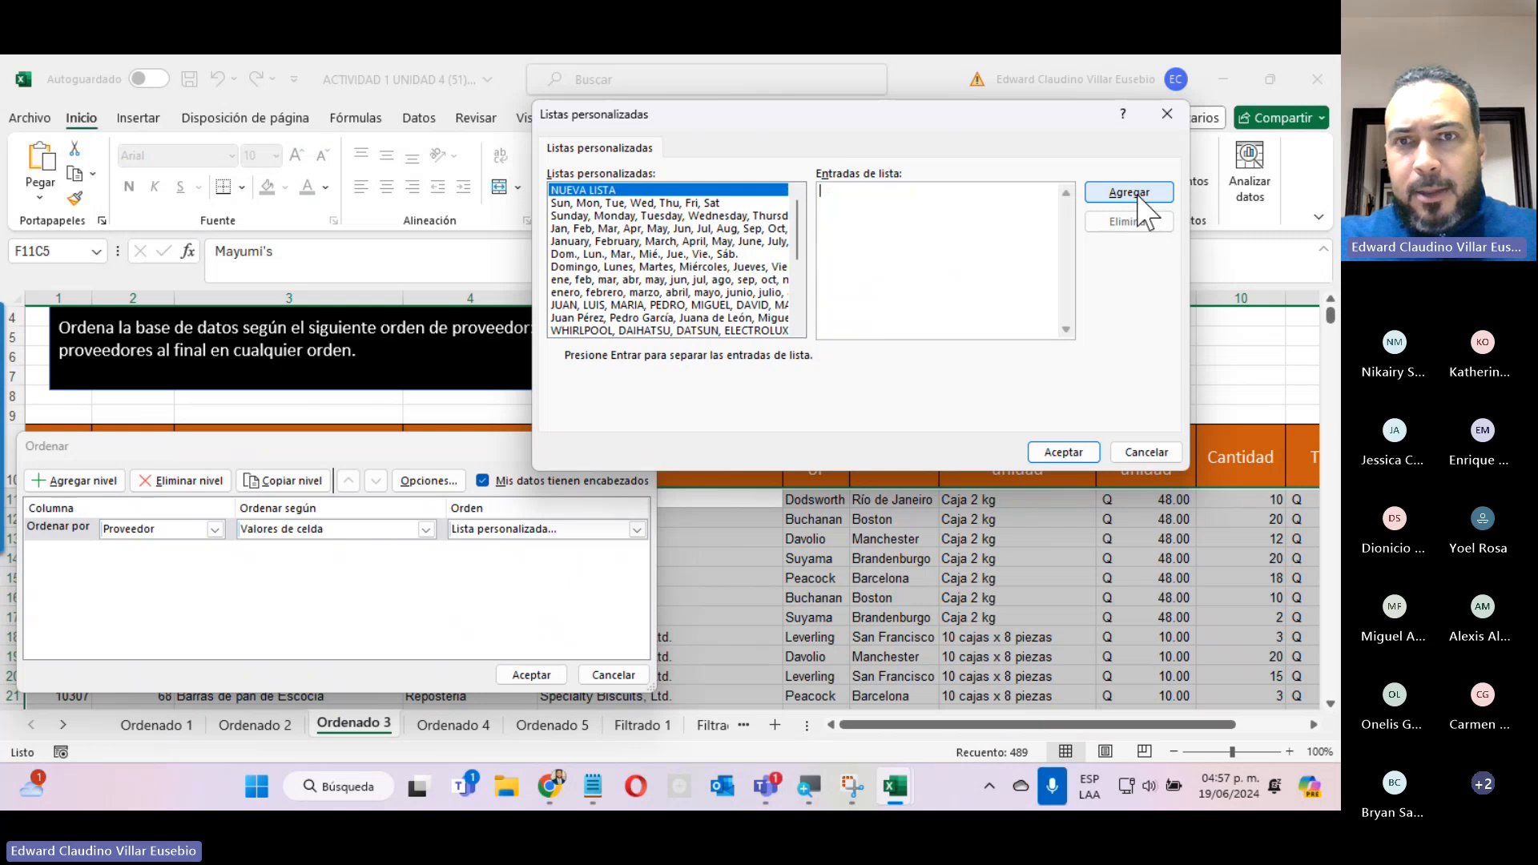
Choose the custom list "Leka Trading, Karkki Oy, Pavlova, Ltd., Grandma Kelly's Homestead" as the Proveedor order and apply the sort.
{"action": "left_click_drag", "start_coordinate": [799, 255], "coordinate": [805, 324]}
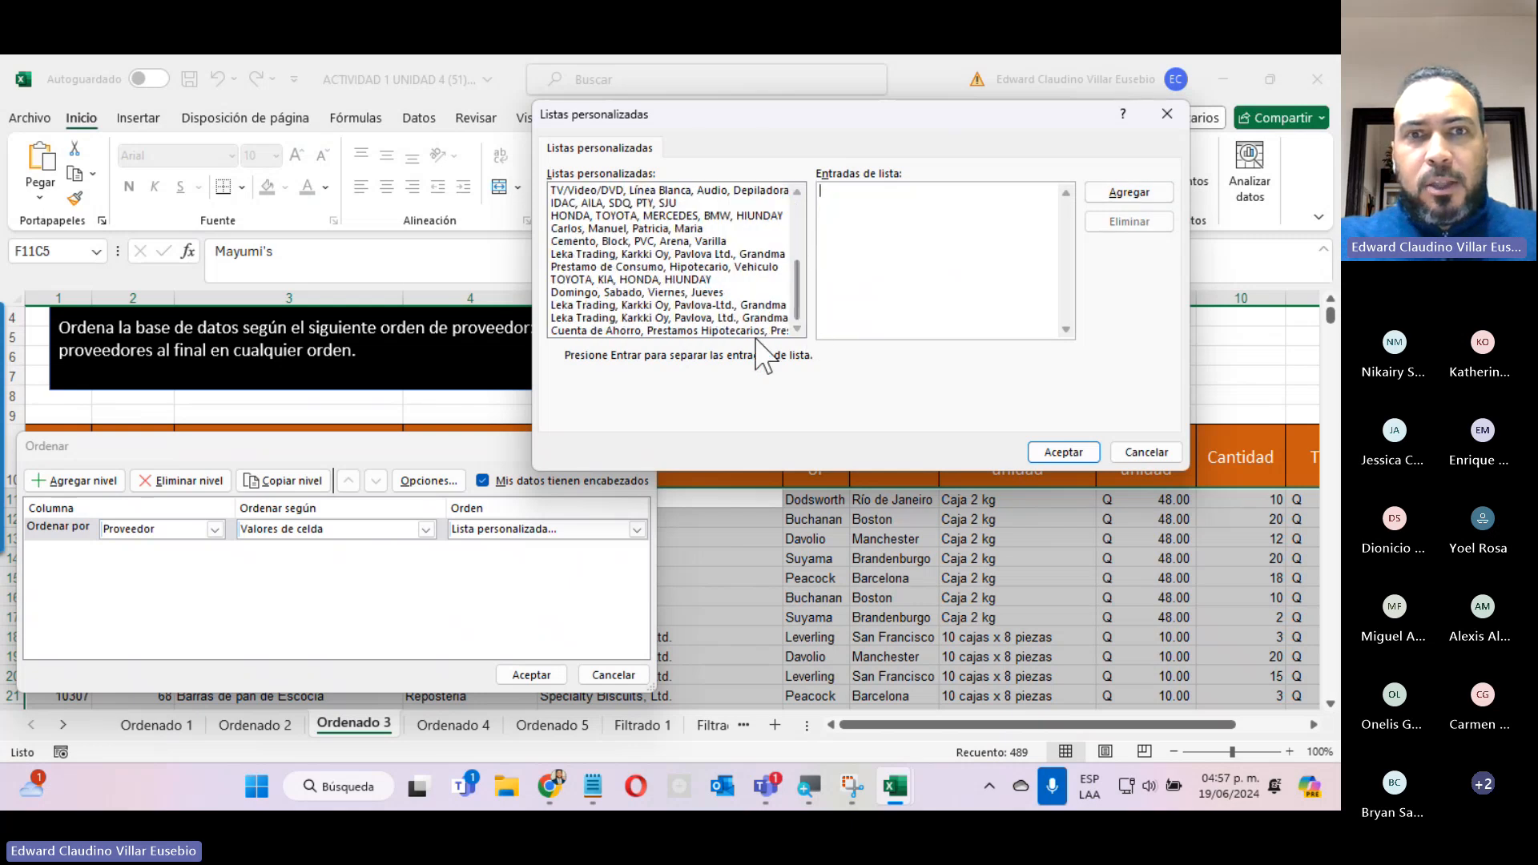
{"action": "left_click", "coordinate": [673, 318]}
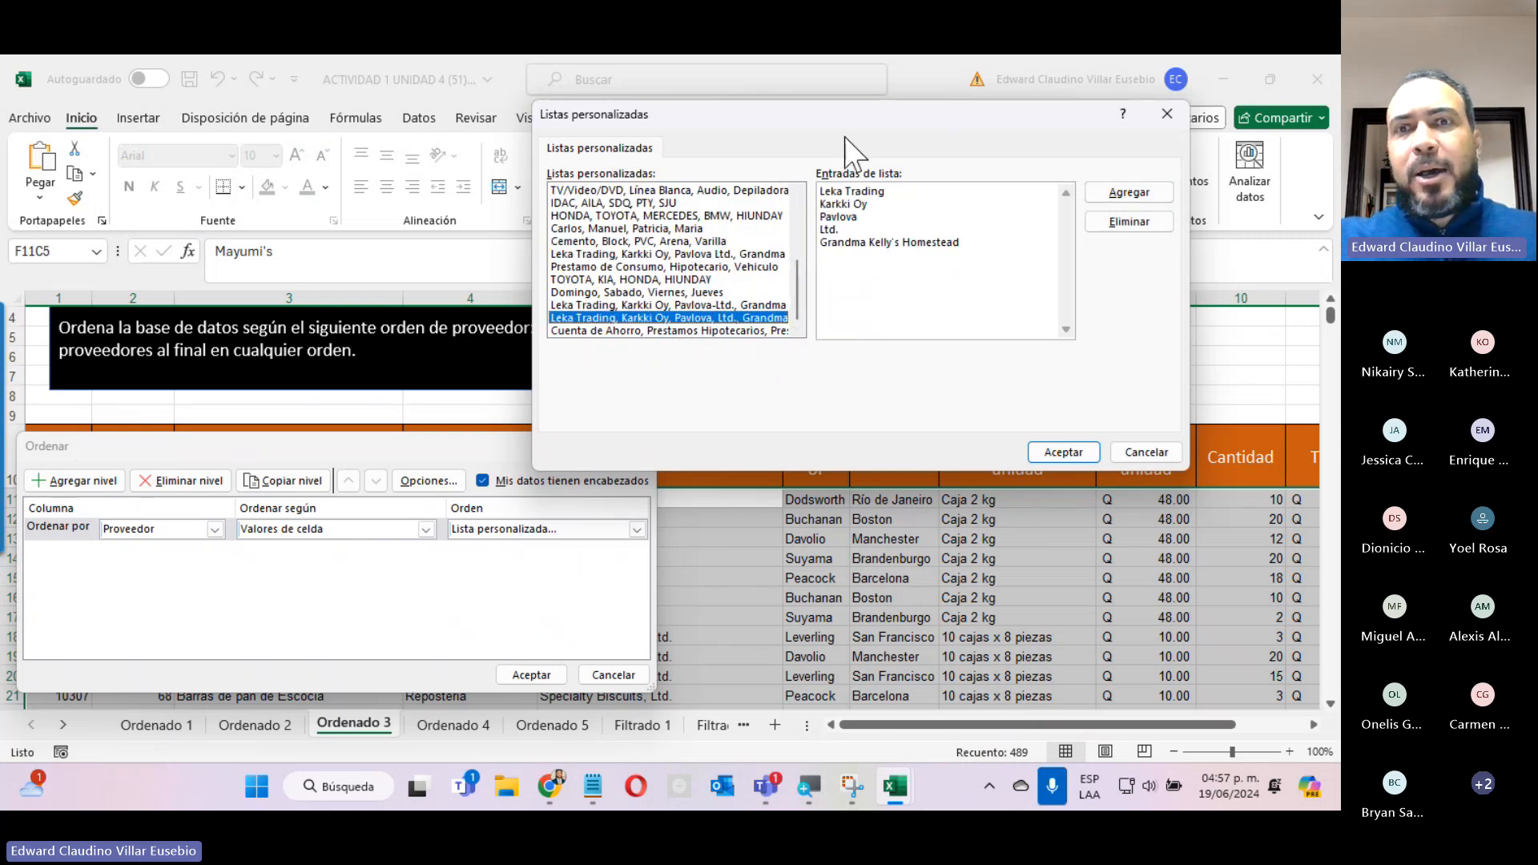
{"action": "left_click", "coordinate": [1059, 453]}
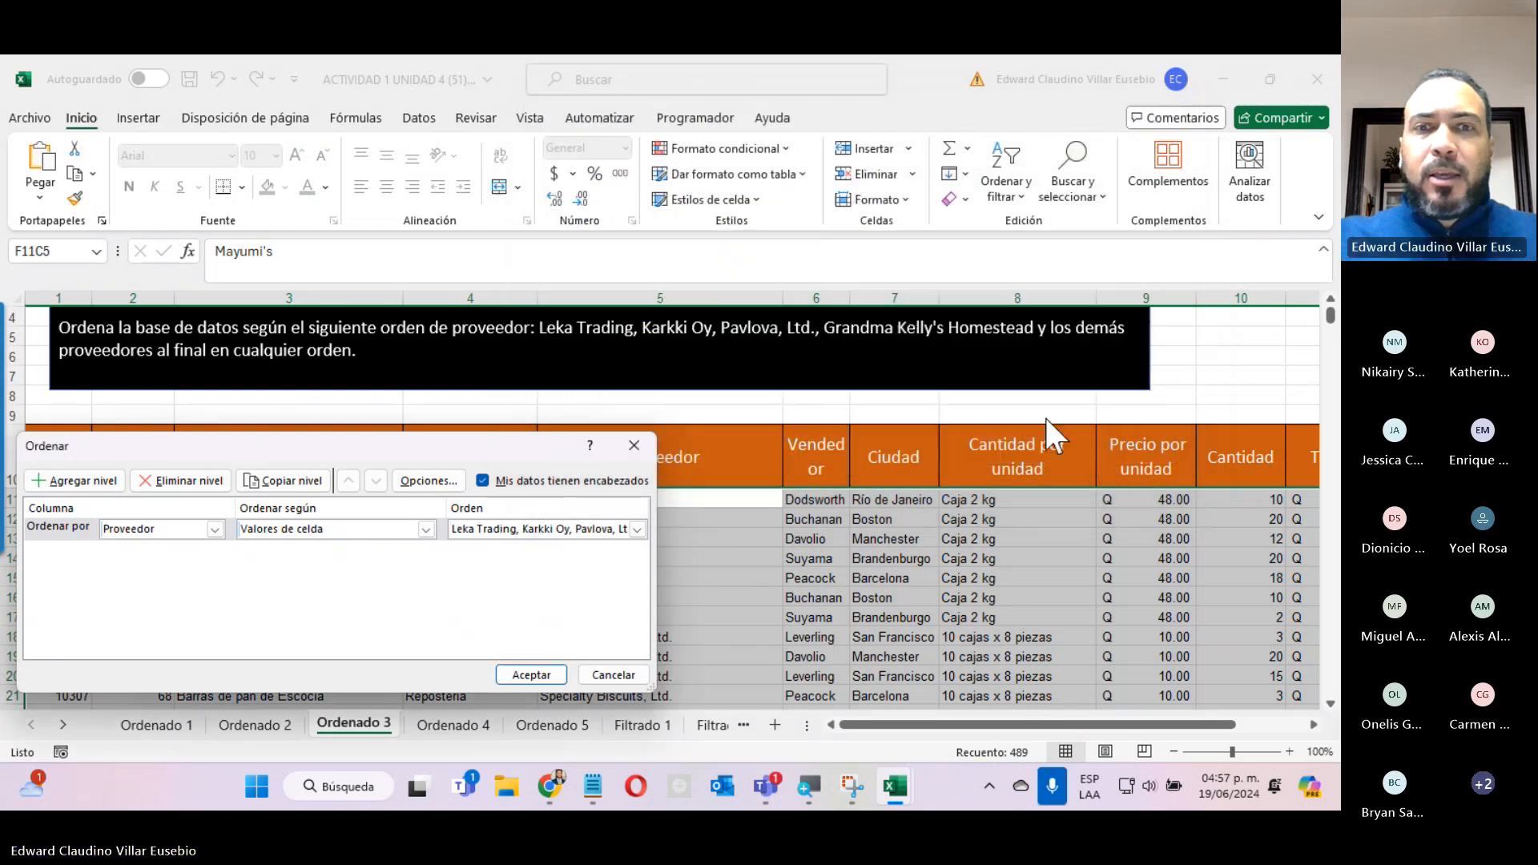
{"action": "left_click", "coordinate": [519, 679]}
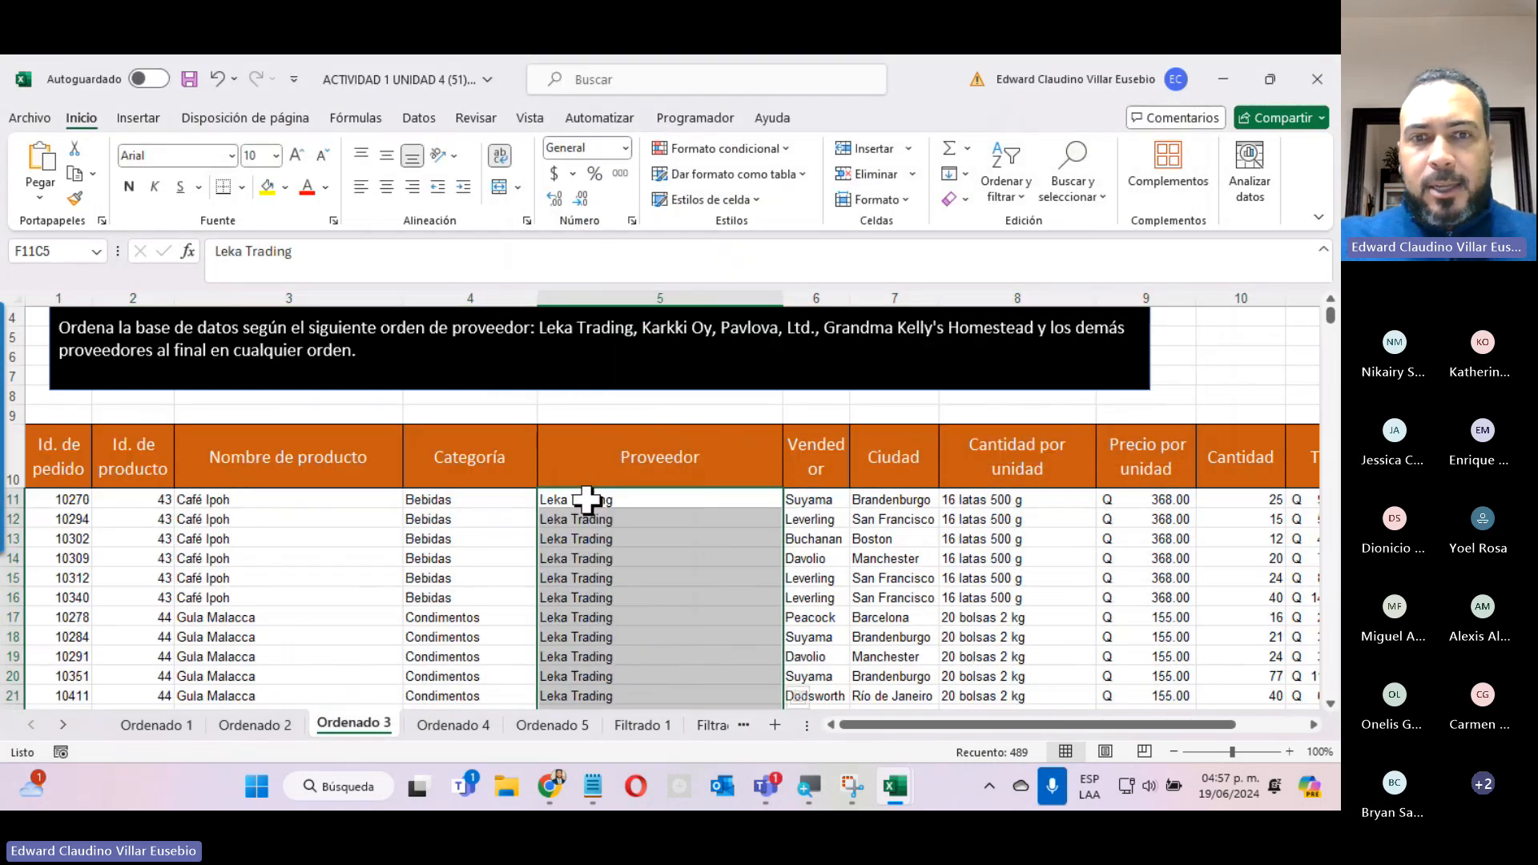
Select all Precio por unidad data on the Ordenado 4 sheet, from row 11 to the last record.
{"action": "scroll", "coordinate": [578, 614], "scroll_direction": "down", "scroll_amount": 2}
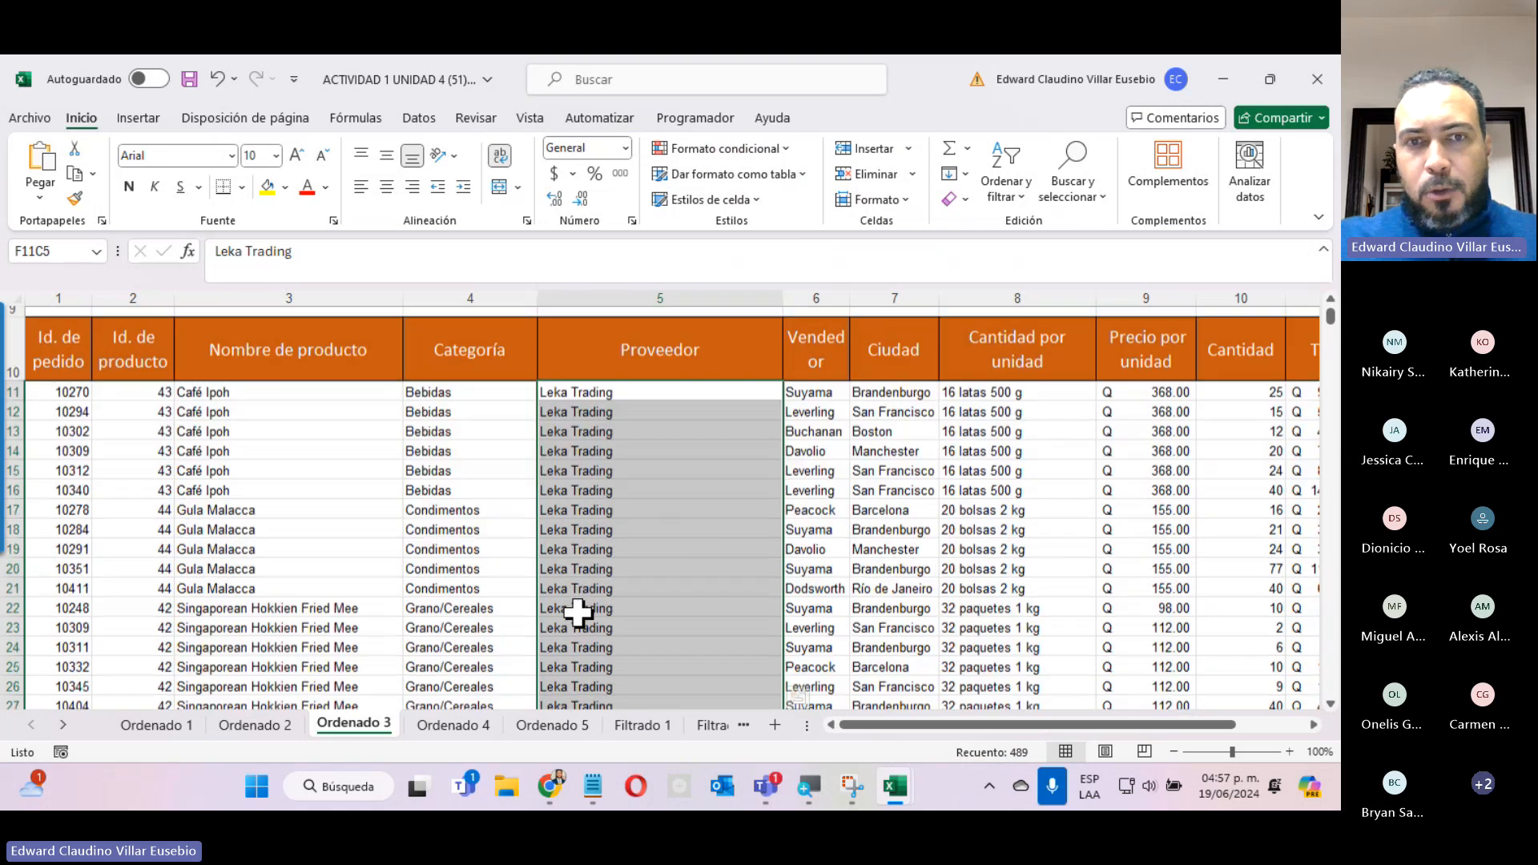
{"action": "scroll", "coordinate": [578, 614], "scroll_direction": "down", "scroll_amount": 8}
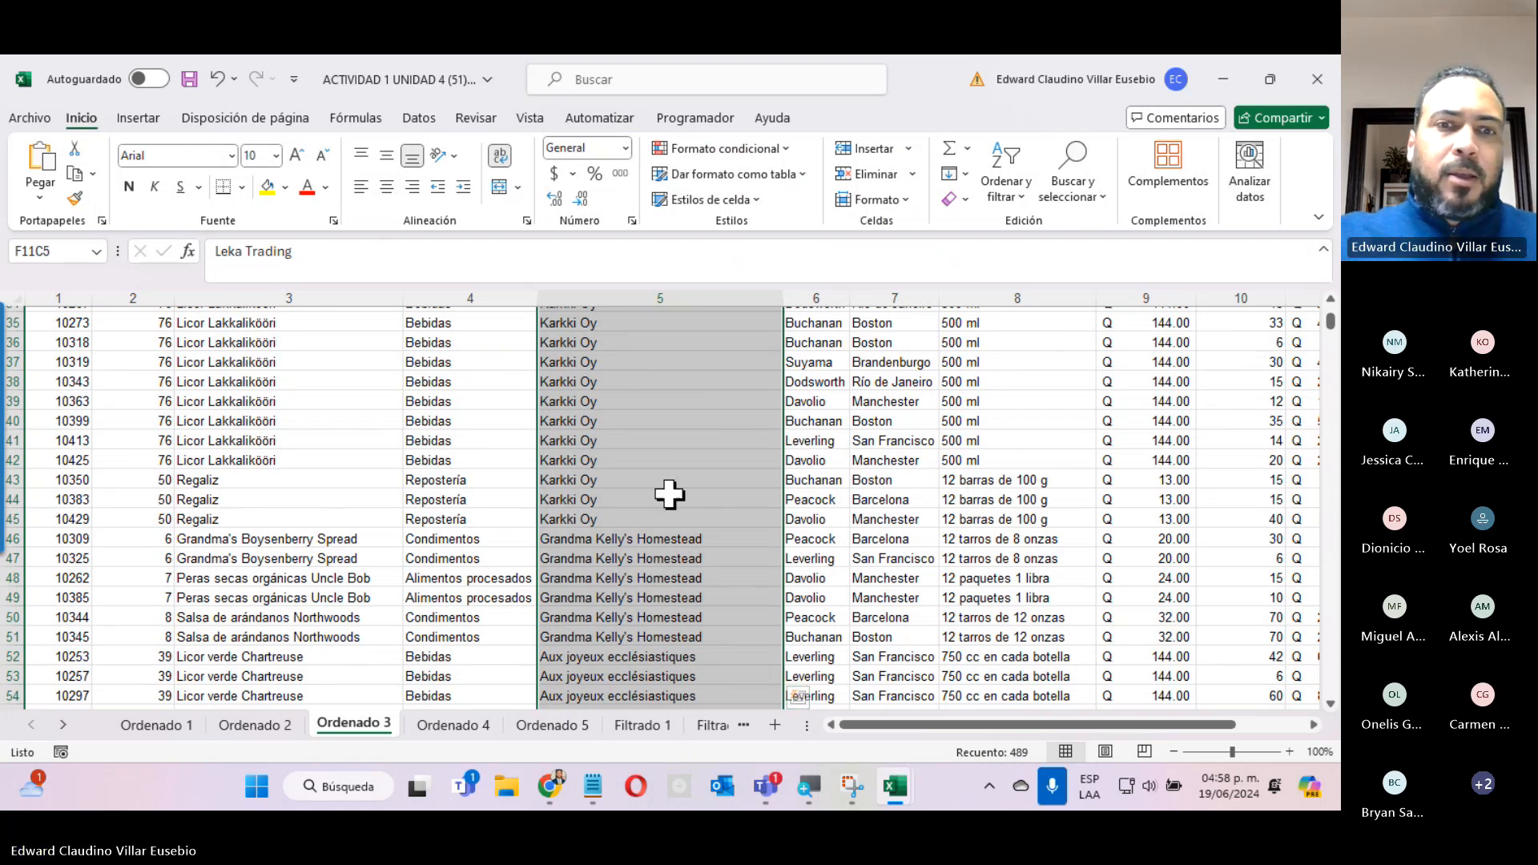
{"action": "left_click", "coordinate": [449, 725]}
{"action": "scroll", "coordinate": [718, 725], "scroll_direction": "up", "scroll_amount": 16}
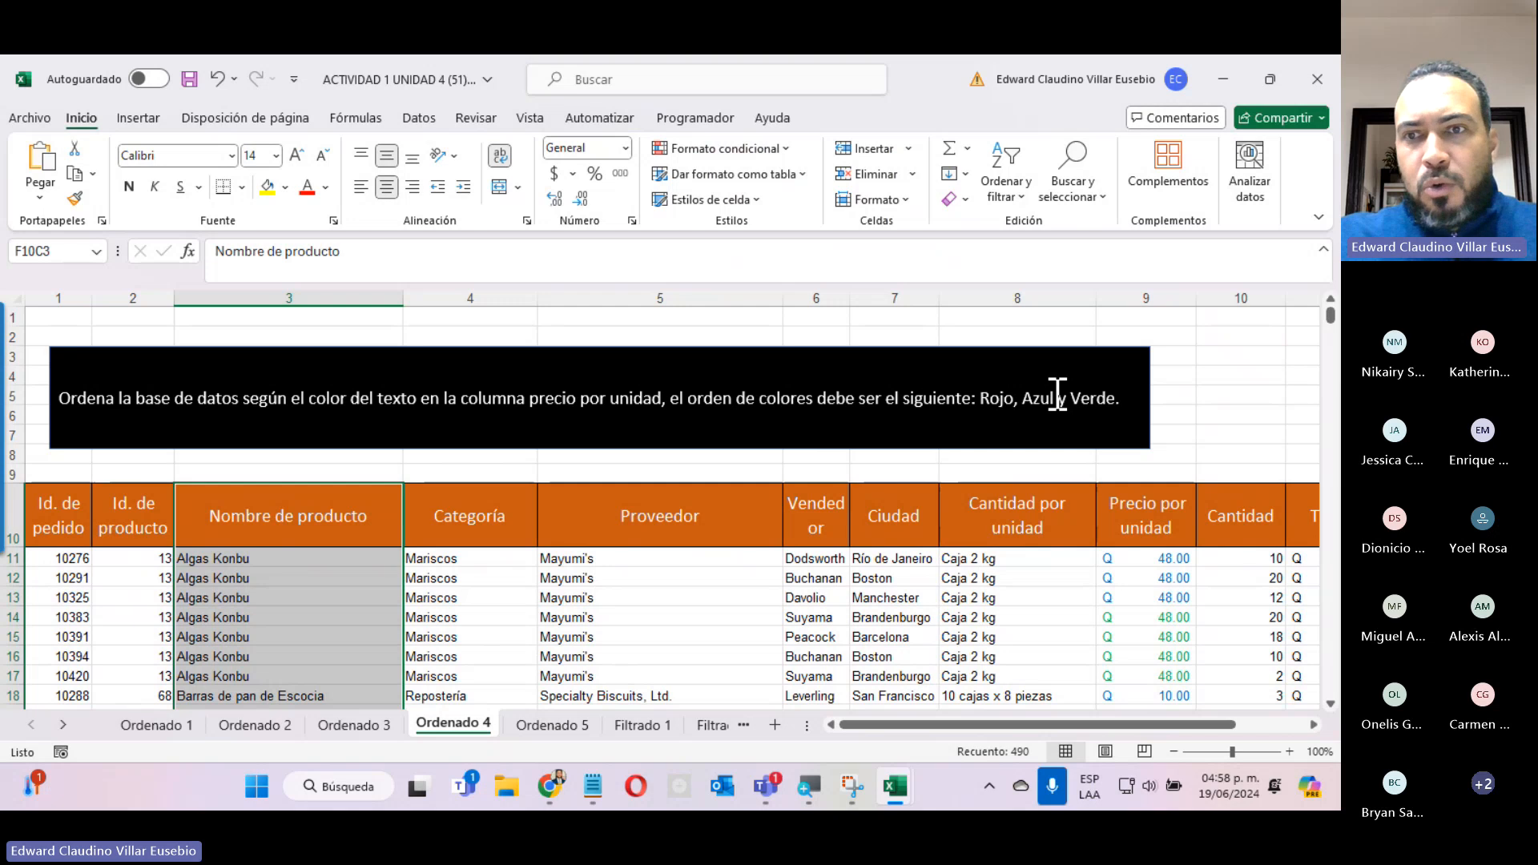
{"action": "left_click", "coordinate": [1160, 559]}
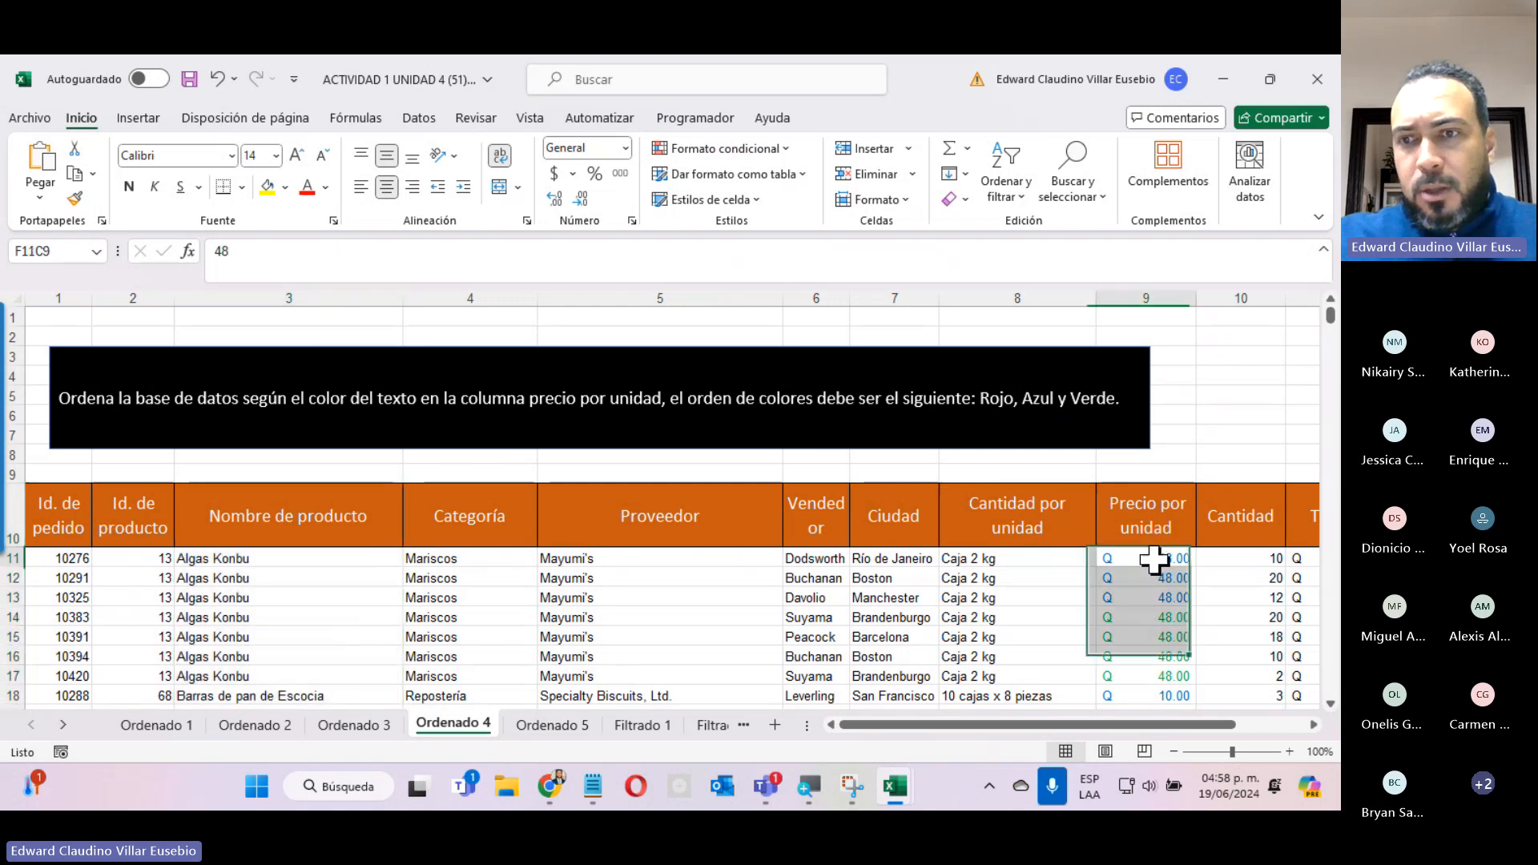
{"action": "key", "text": "ctrl+shift+Down"}
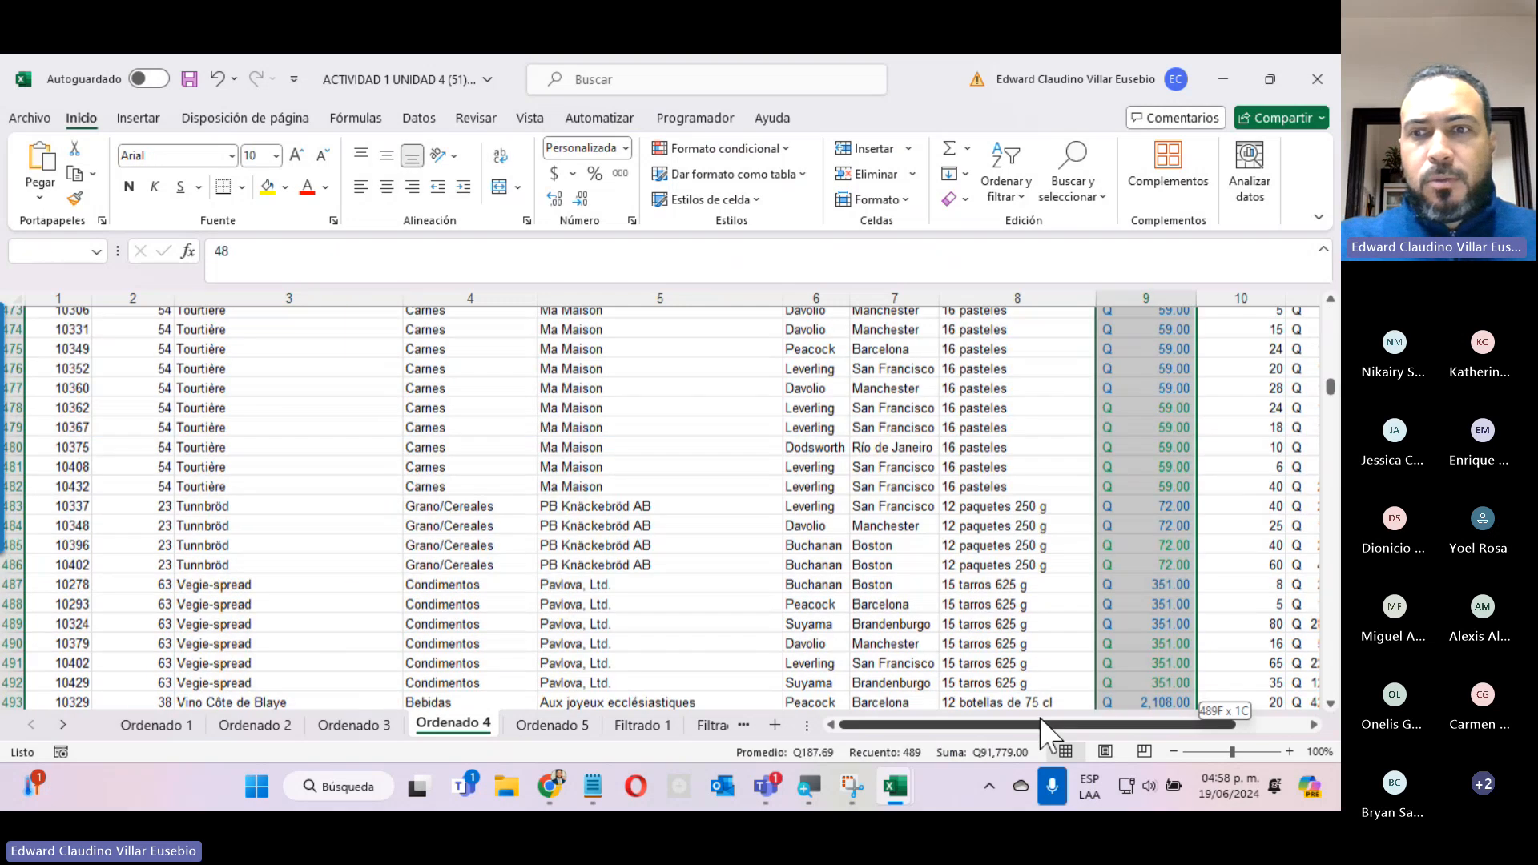
Start a custom sort with the selection expanded to the whole database and choose Precio por unidad as the sort column.
{"action": "left_click", "coordinate": [998, 206]}
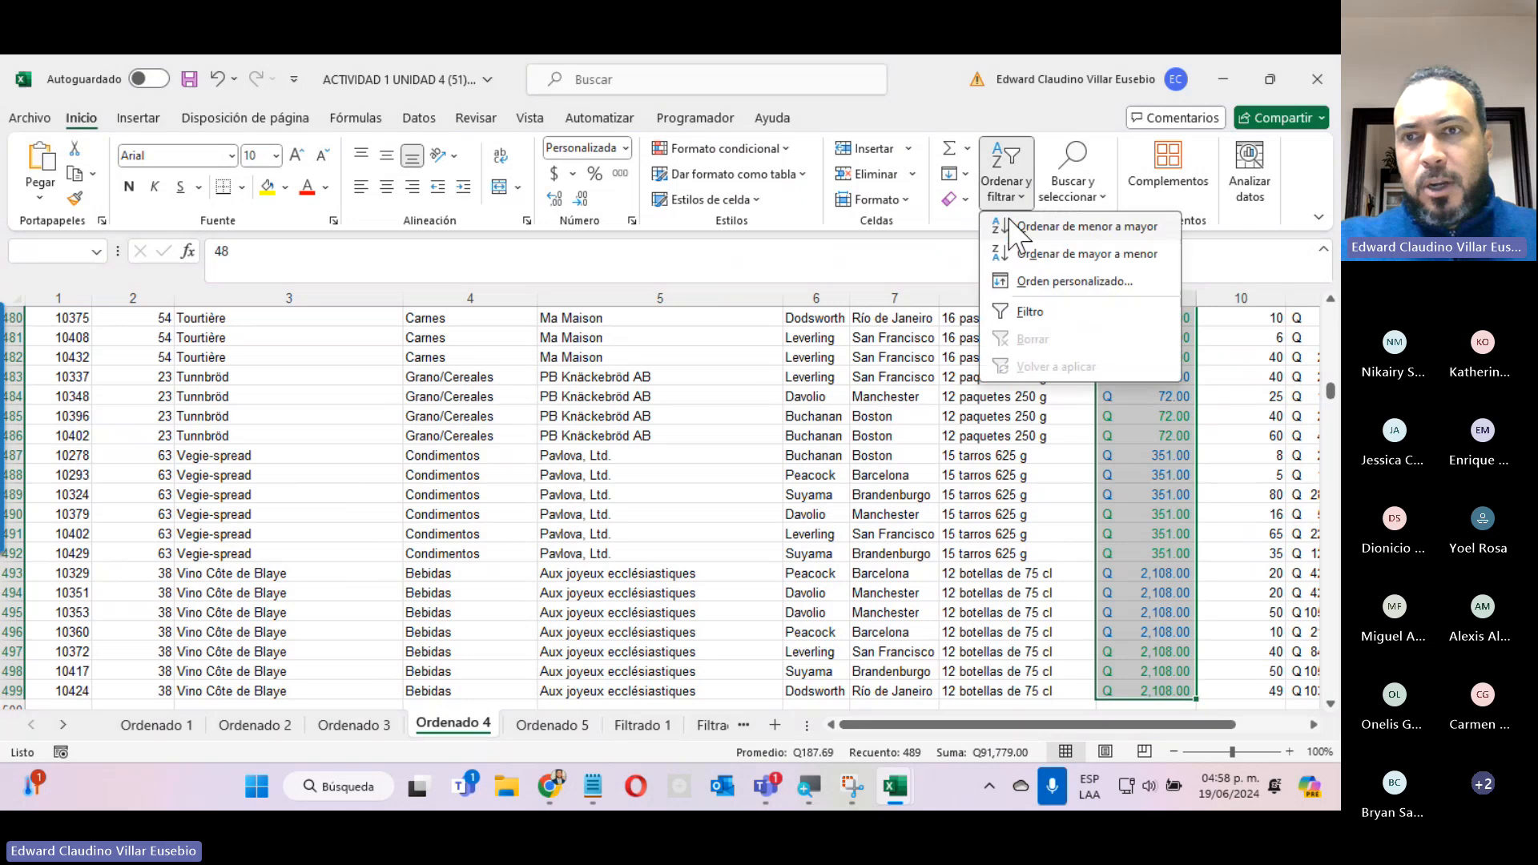
{"action": "left_click", "coordinate": [1049, 280]}
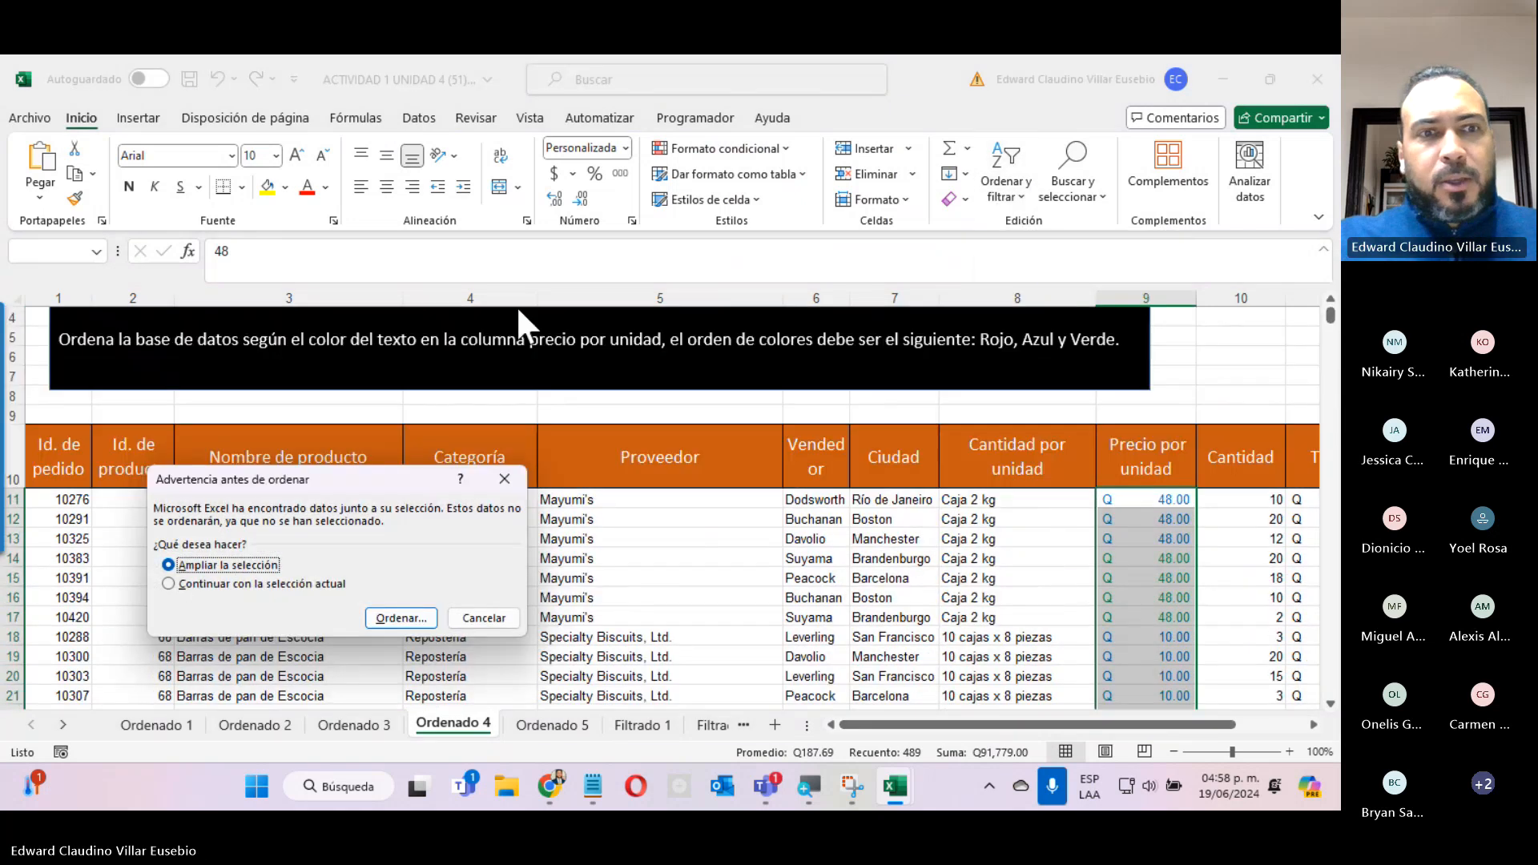
{"action": "left_click", "coordinate": [401, 618]}
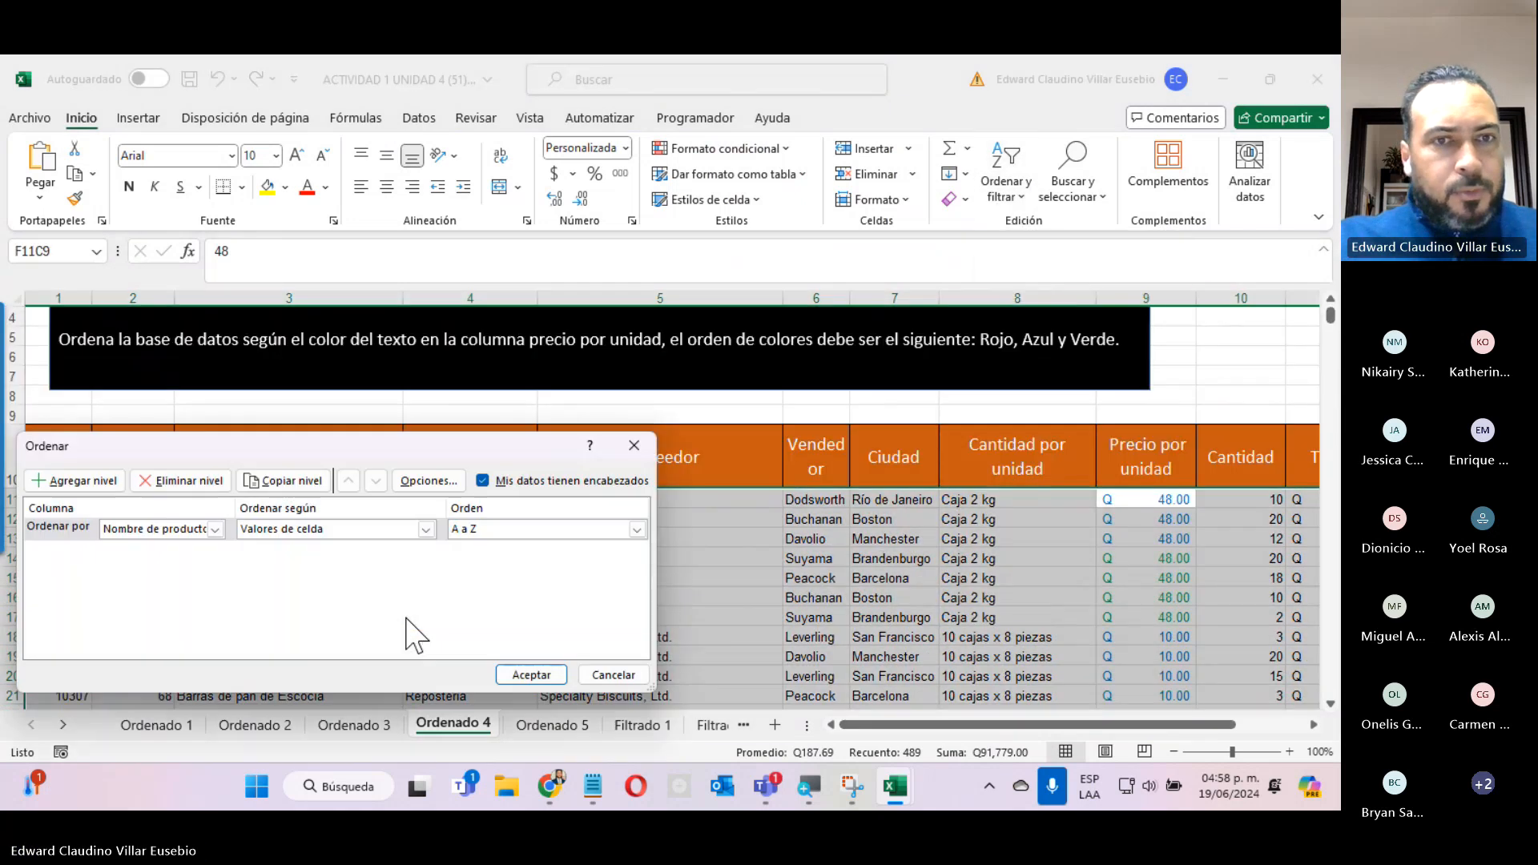
{"action": "left_click", "coordinate": [214, 530]}
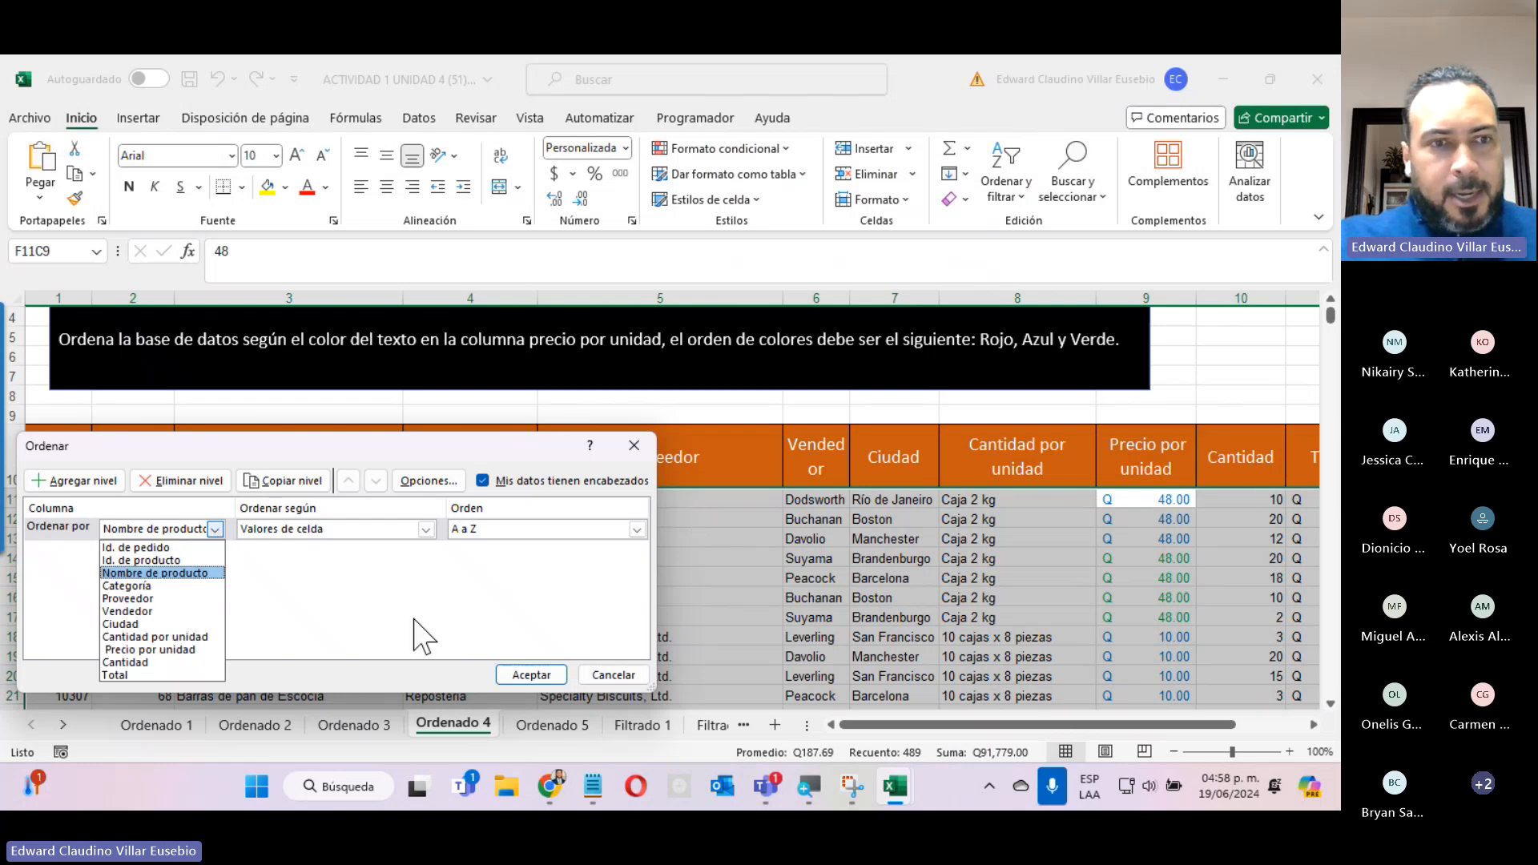
{"action": "left_click", "coordinate": [152, 649]}
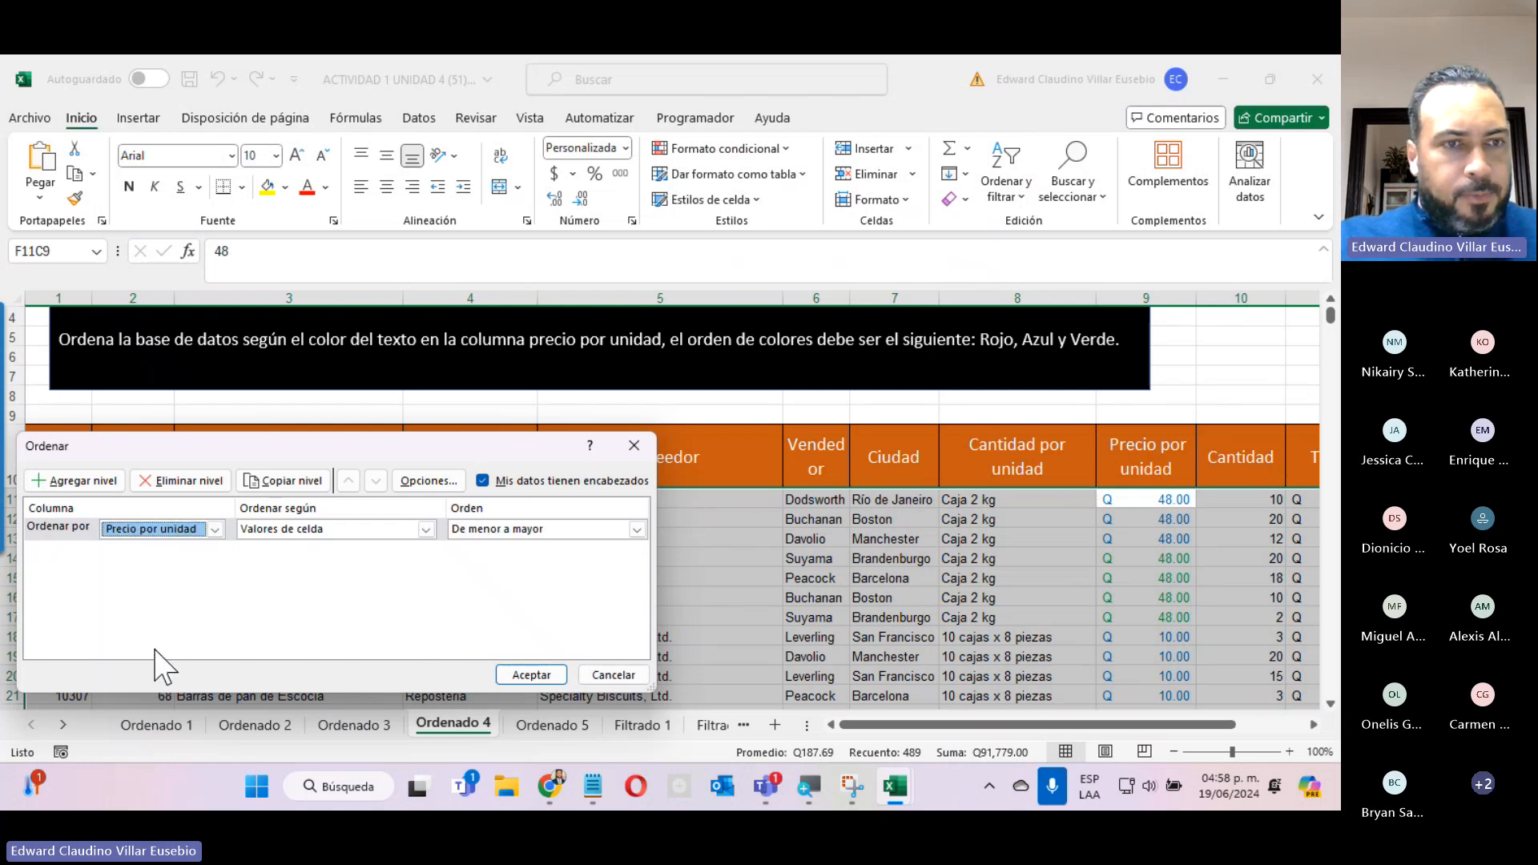
Set the first sort level to order by font colour, with red placed on top.
{"action": "left_click", "coordinate": [368, 531]}
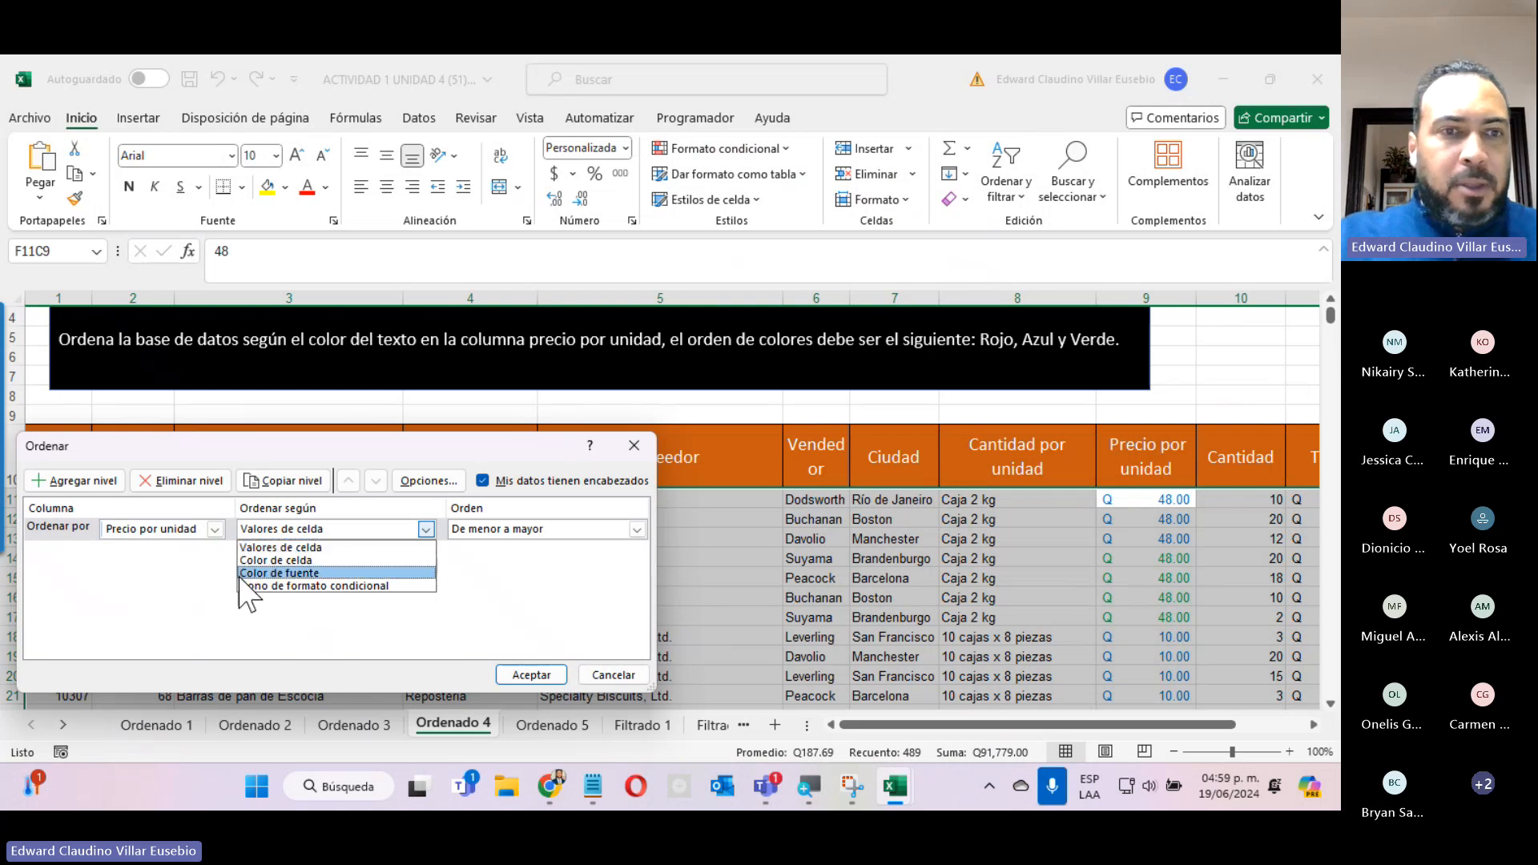
{"action": "left_click", "coordinate": [284, 574]}
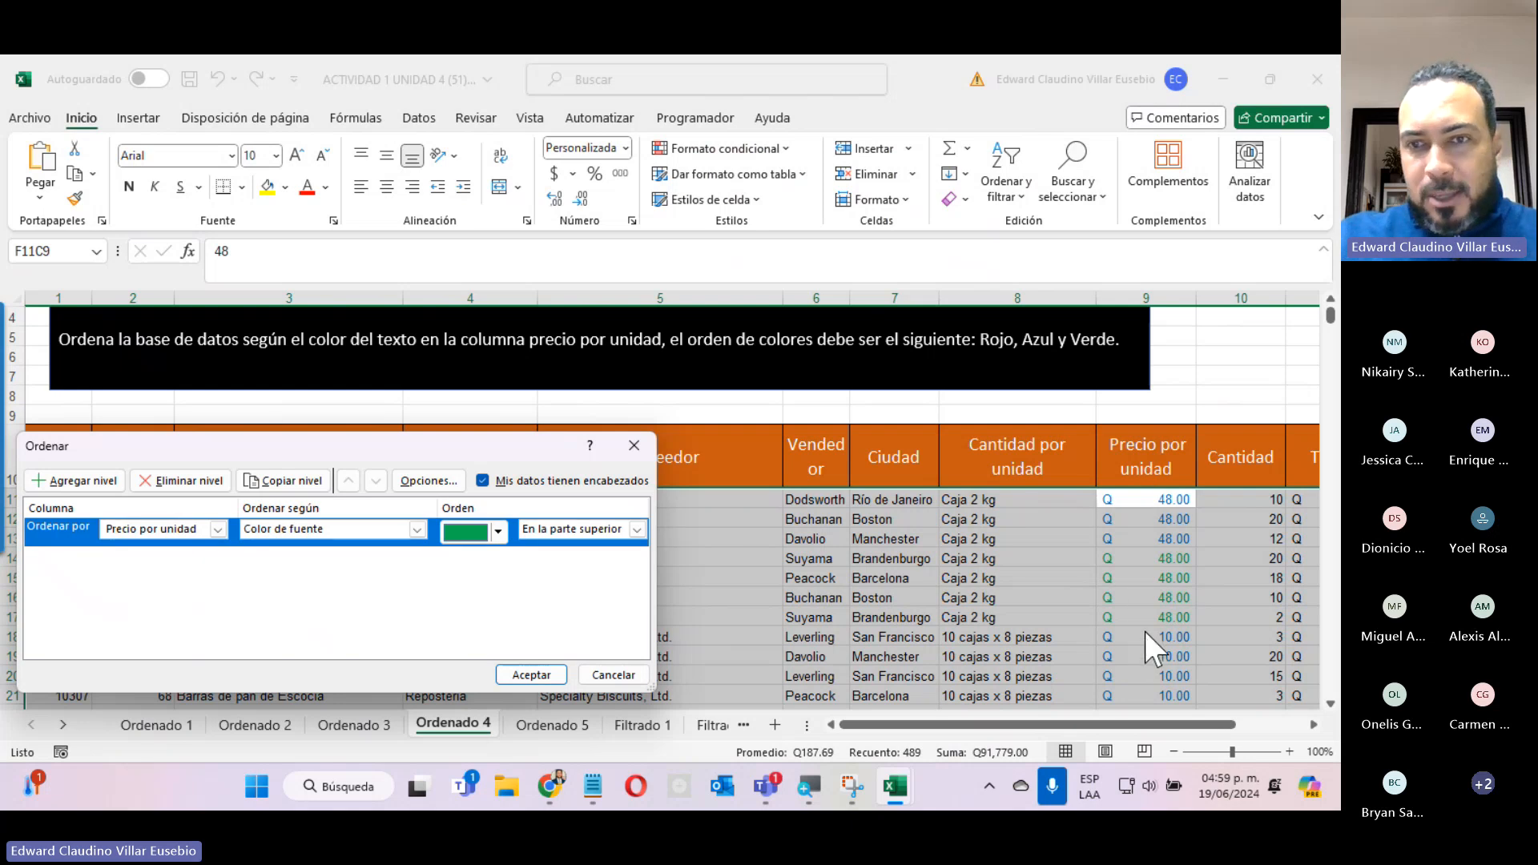
{"action": "left_click", "coordinate": [498, 531]}
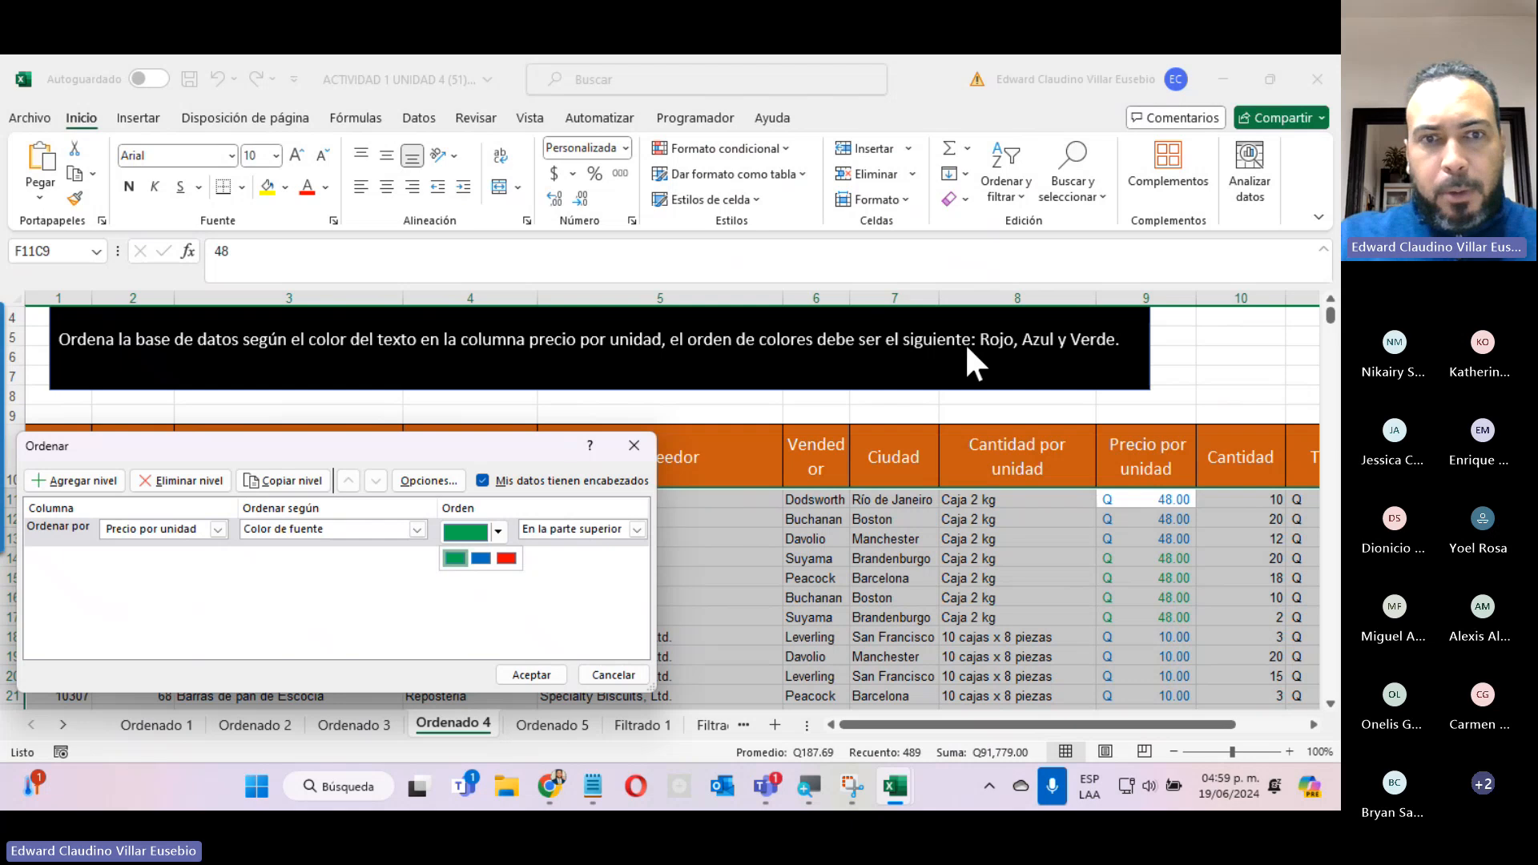
{"action": "left_click", "coordinate": [506, 559]}
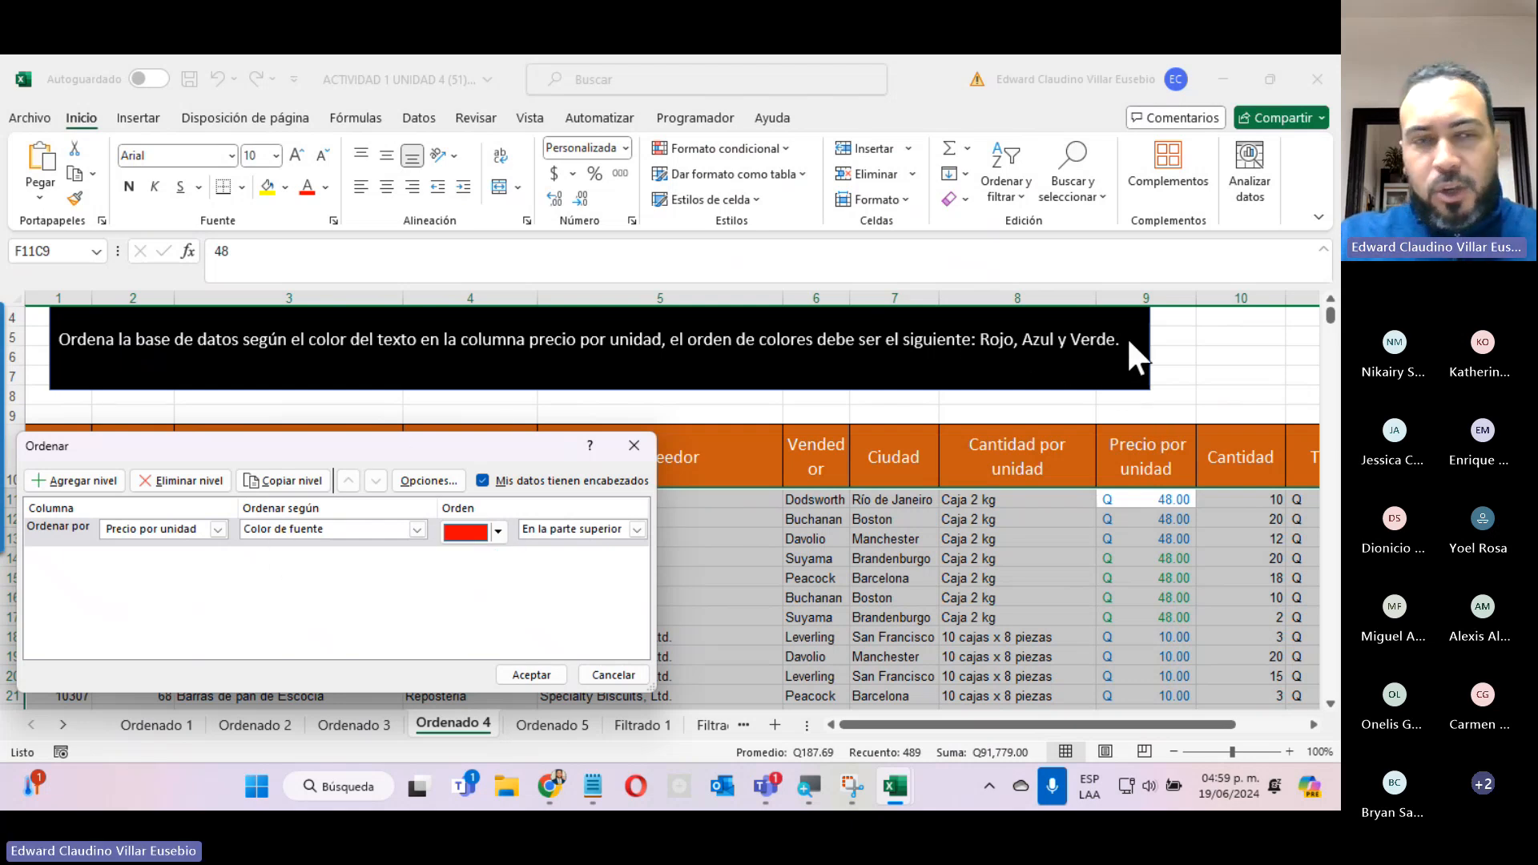
Add a second sort level on Precio por unidad by font colour, with blue placed on top.
{"action": "left_click", "coordinate": [83, 481]}
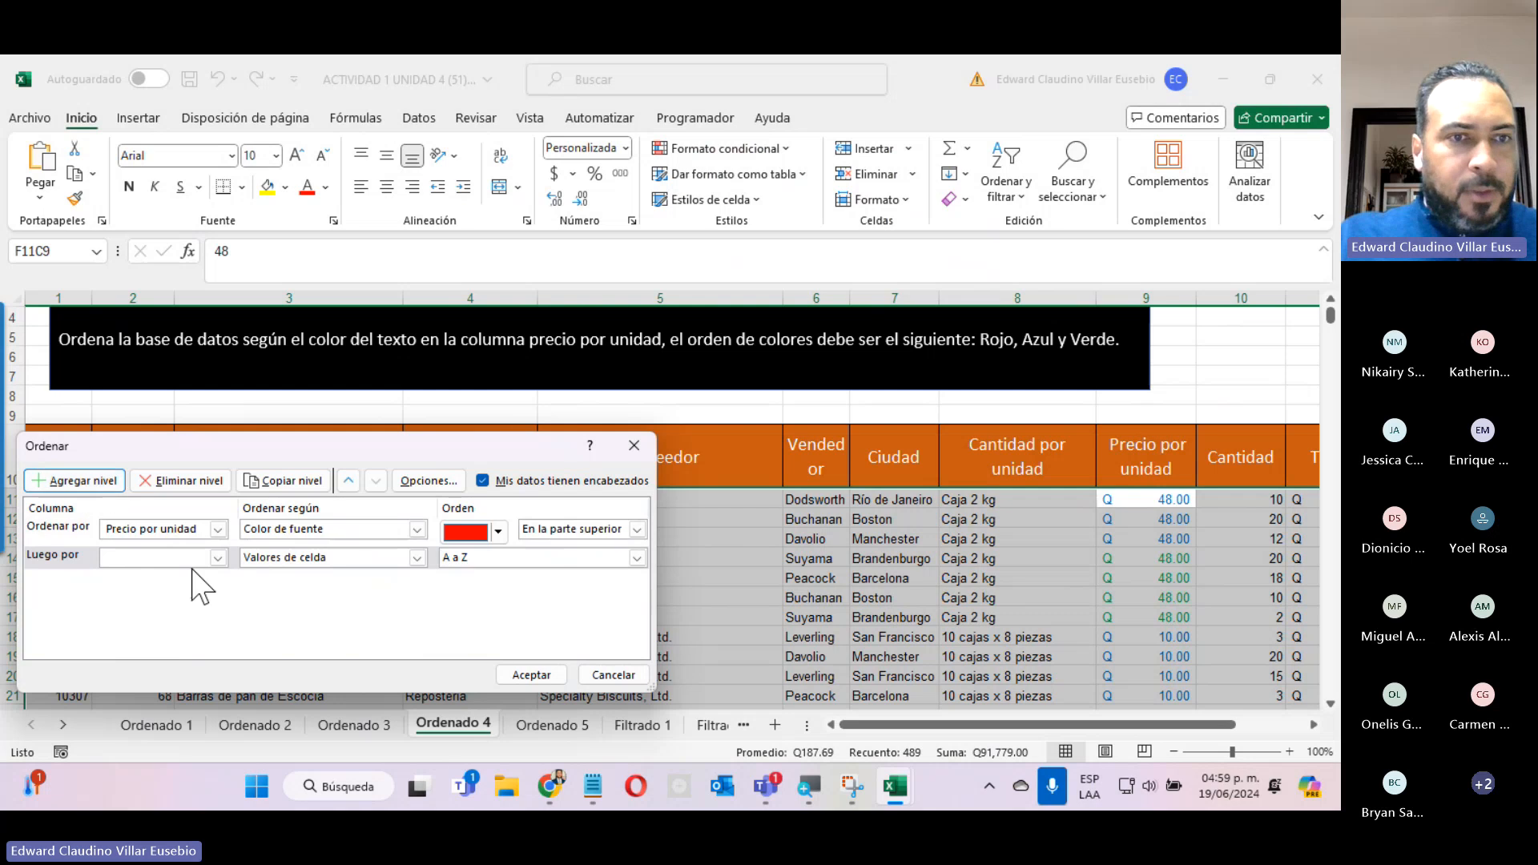
{"action": "left_click", "coordinate": [217, 557]}
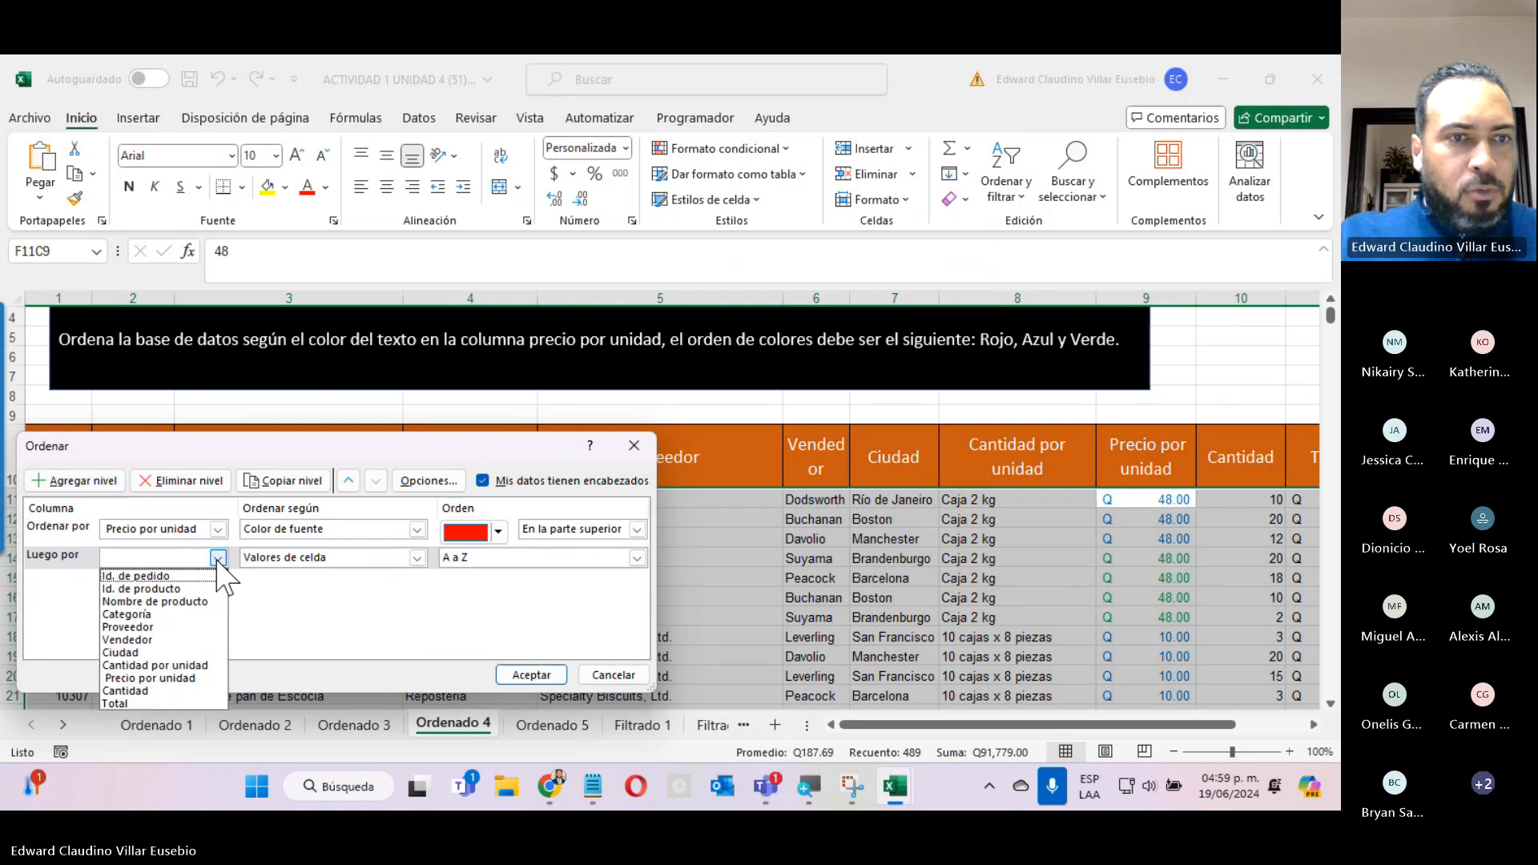
{"action": "left_click", "coordinate": [177, 680]}
{"action": "left_click", "coordinate": [317, 559]}
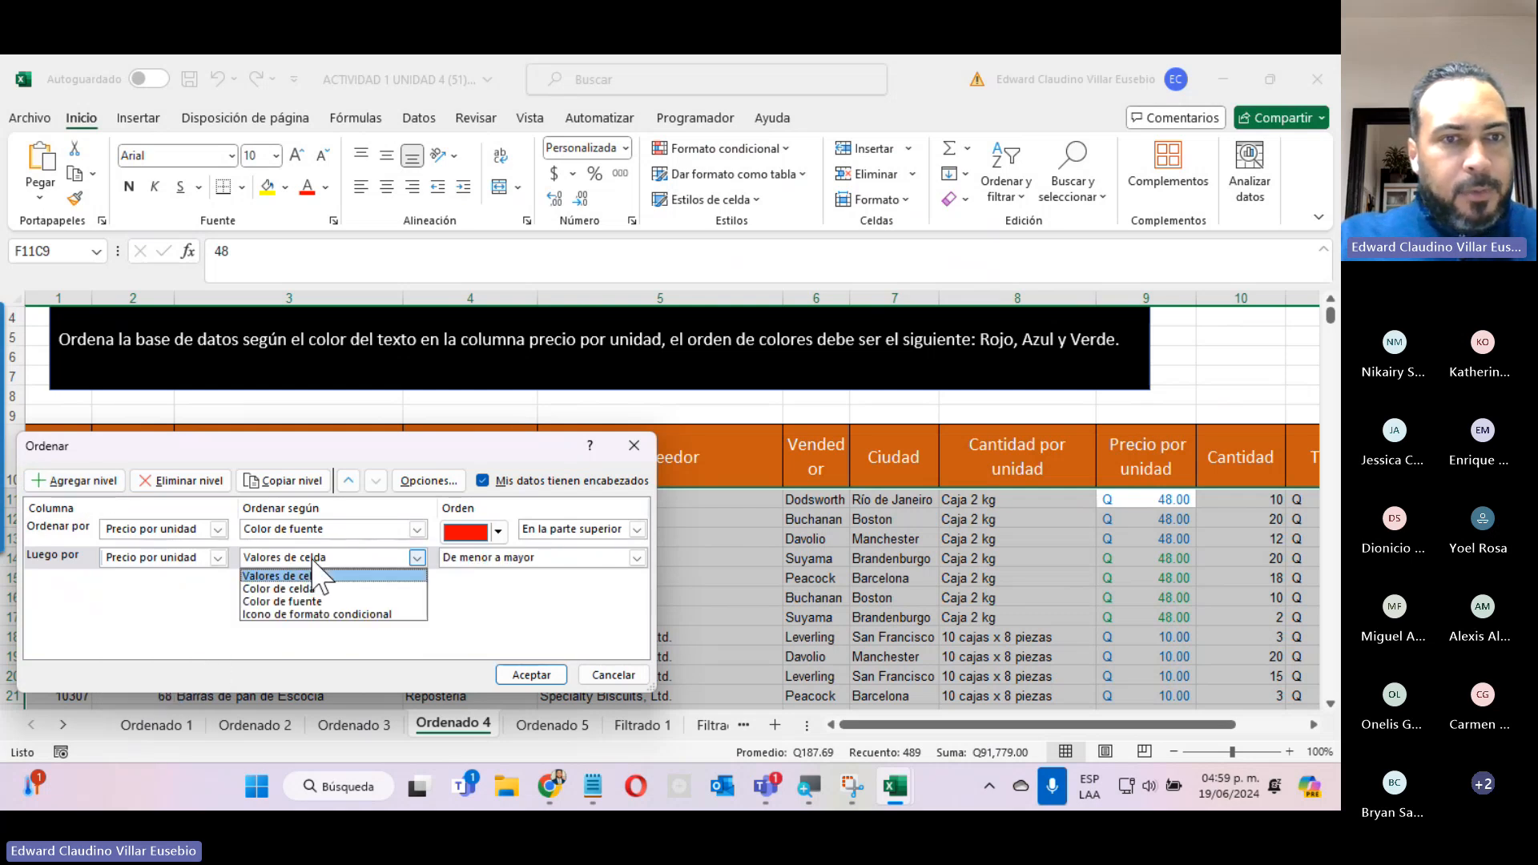
{"action": "left_click", "coordinate": [305, 601]}
{"action": "left_click", "coordinate": [497, 558]}
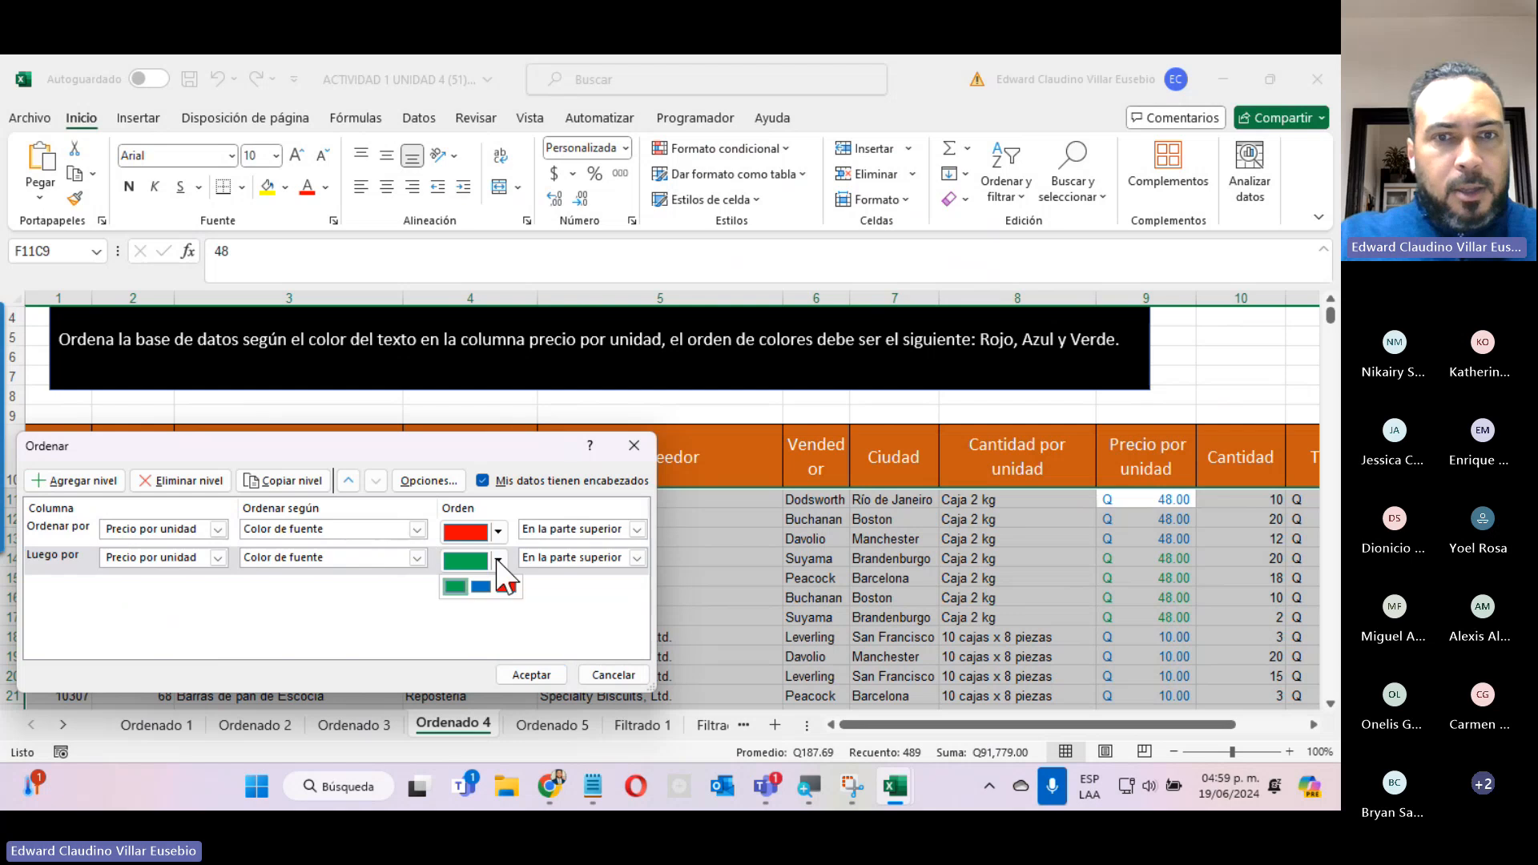
{"action": "left_click", "coordinate": [481, 586]}
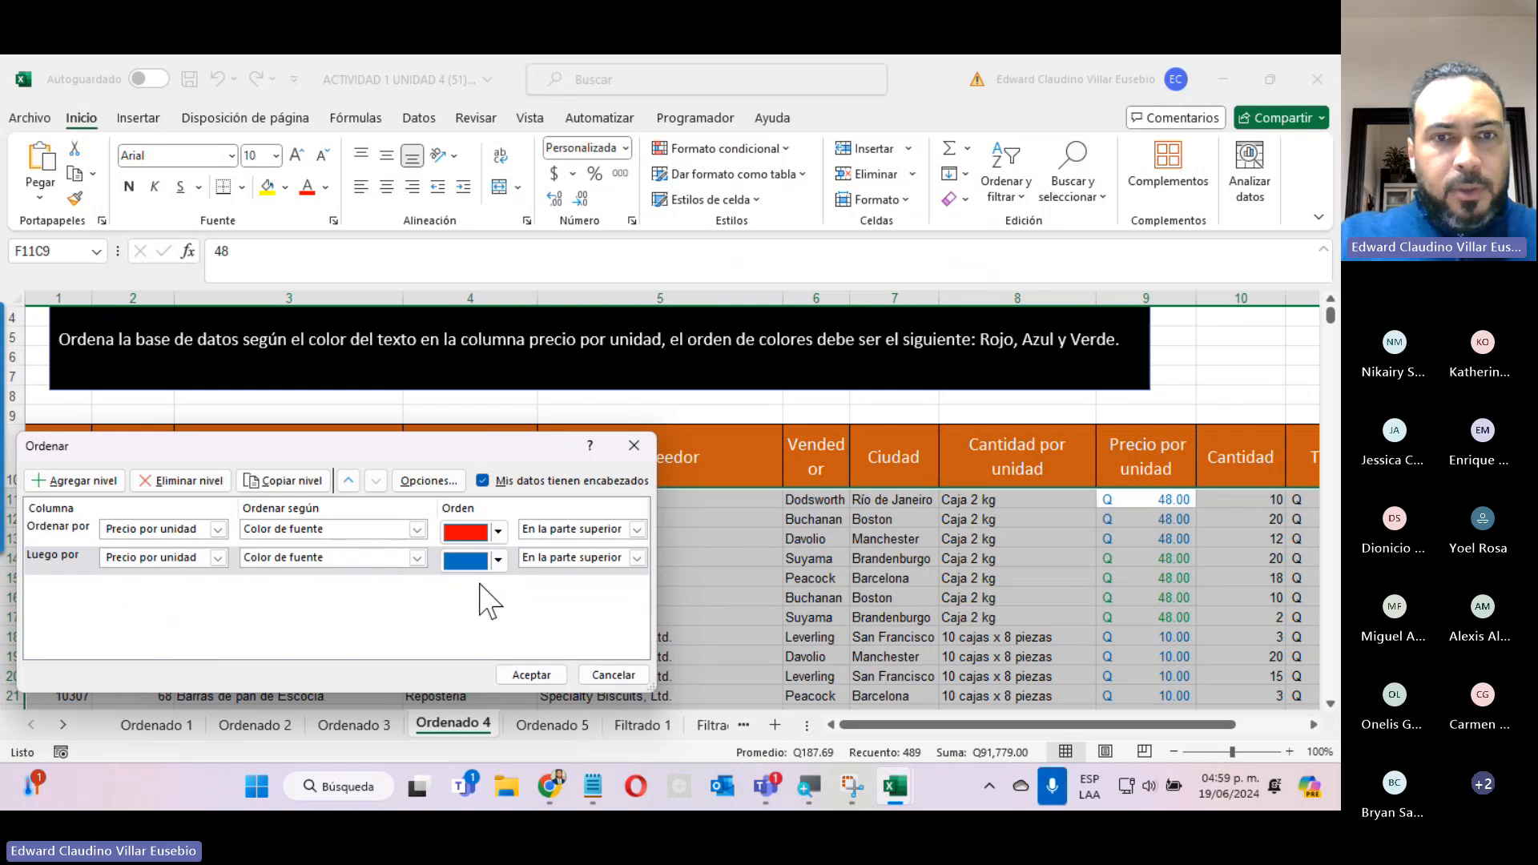
Duplicate the blue sort level, change the copy's font colour to green, and apply the sort.
{"action": "left_click", "coordinate": [70, 563]}
{"action": "left_click", "coordinate": [286, 481]}
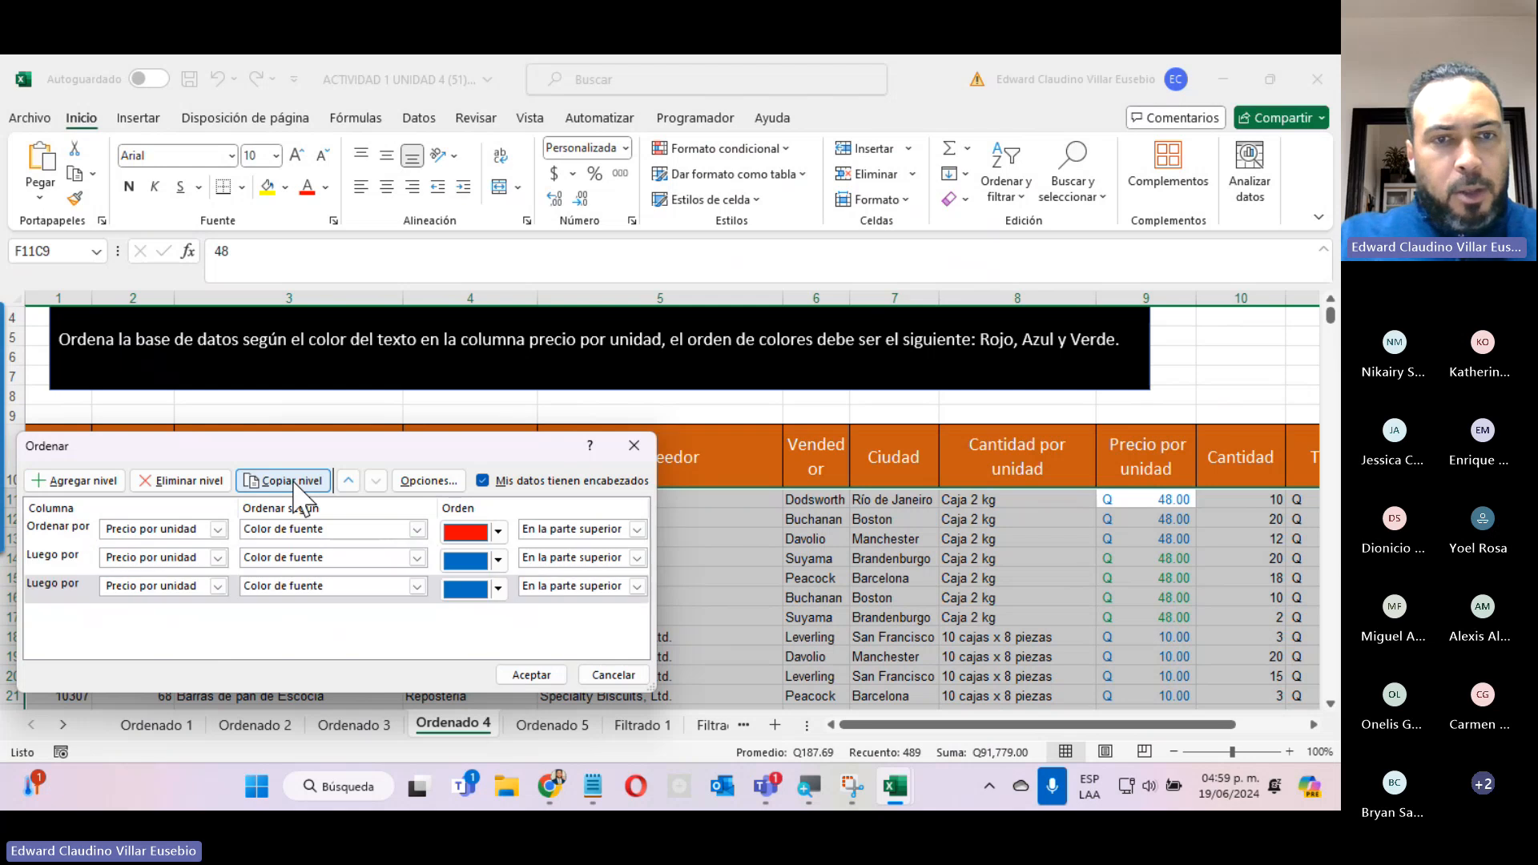
{"action": "left_click", "coordinate": [496, 588]}
{"action": "left_click", "coordinate": [498, 588]}
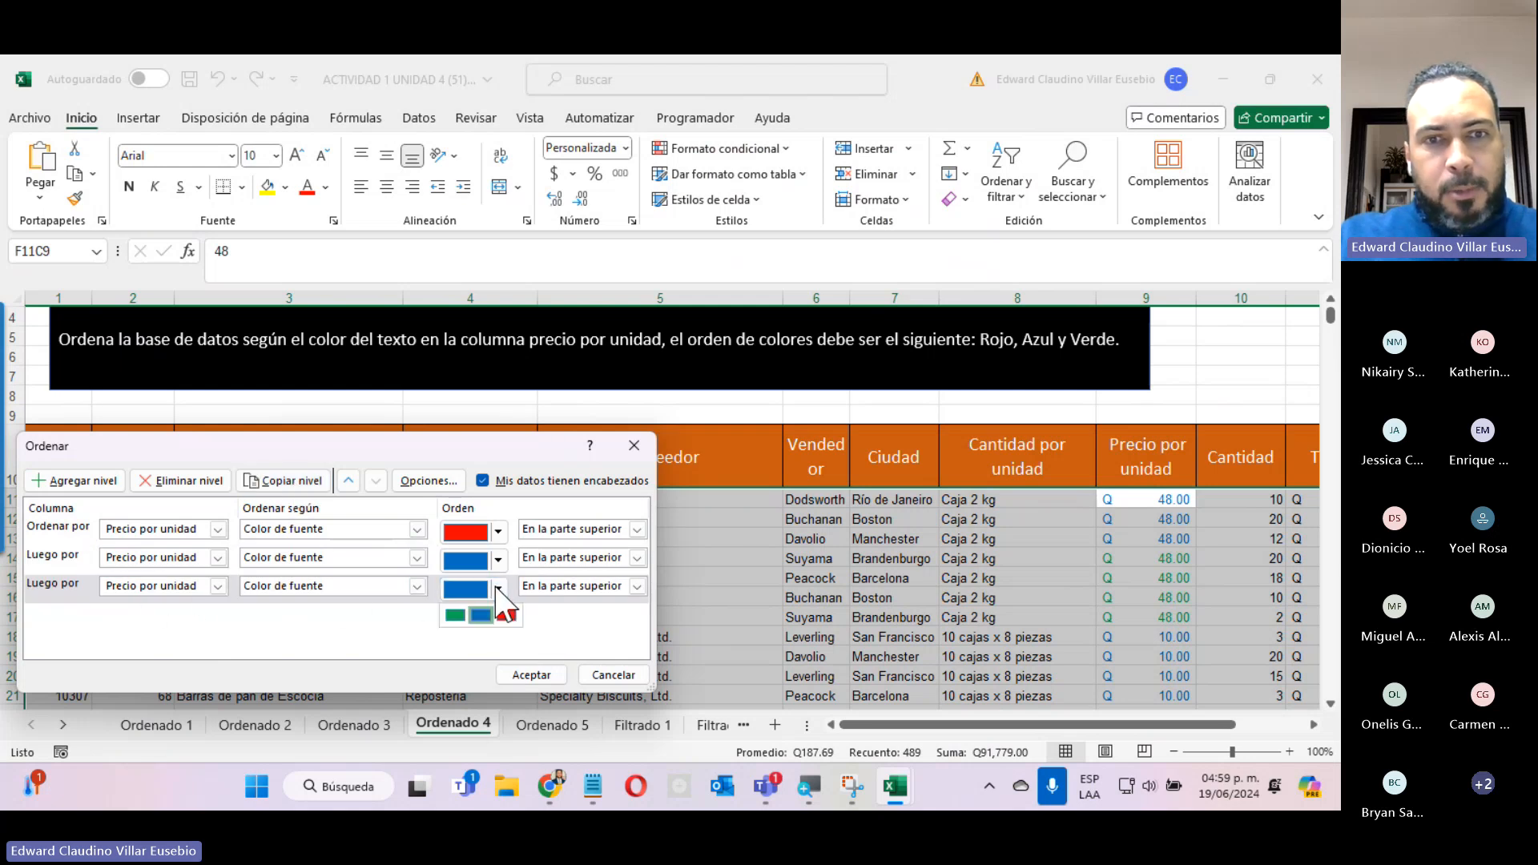
{"action": "left_click", "coordinate": [463, 617]}
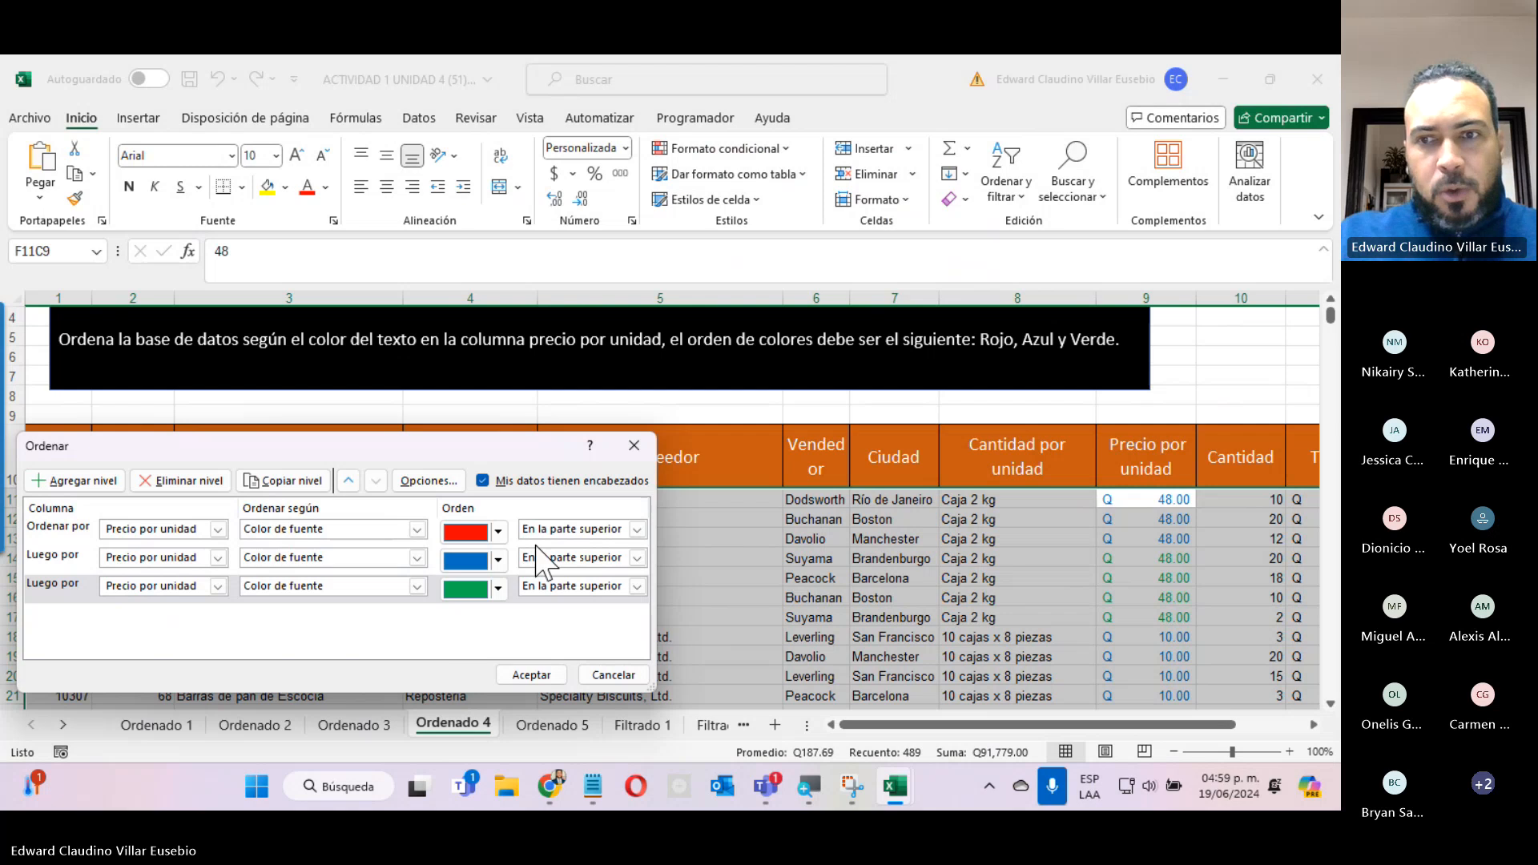
{"action": "left_click", "coordinate": [514, 674]}
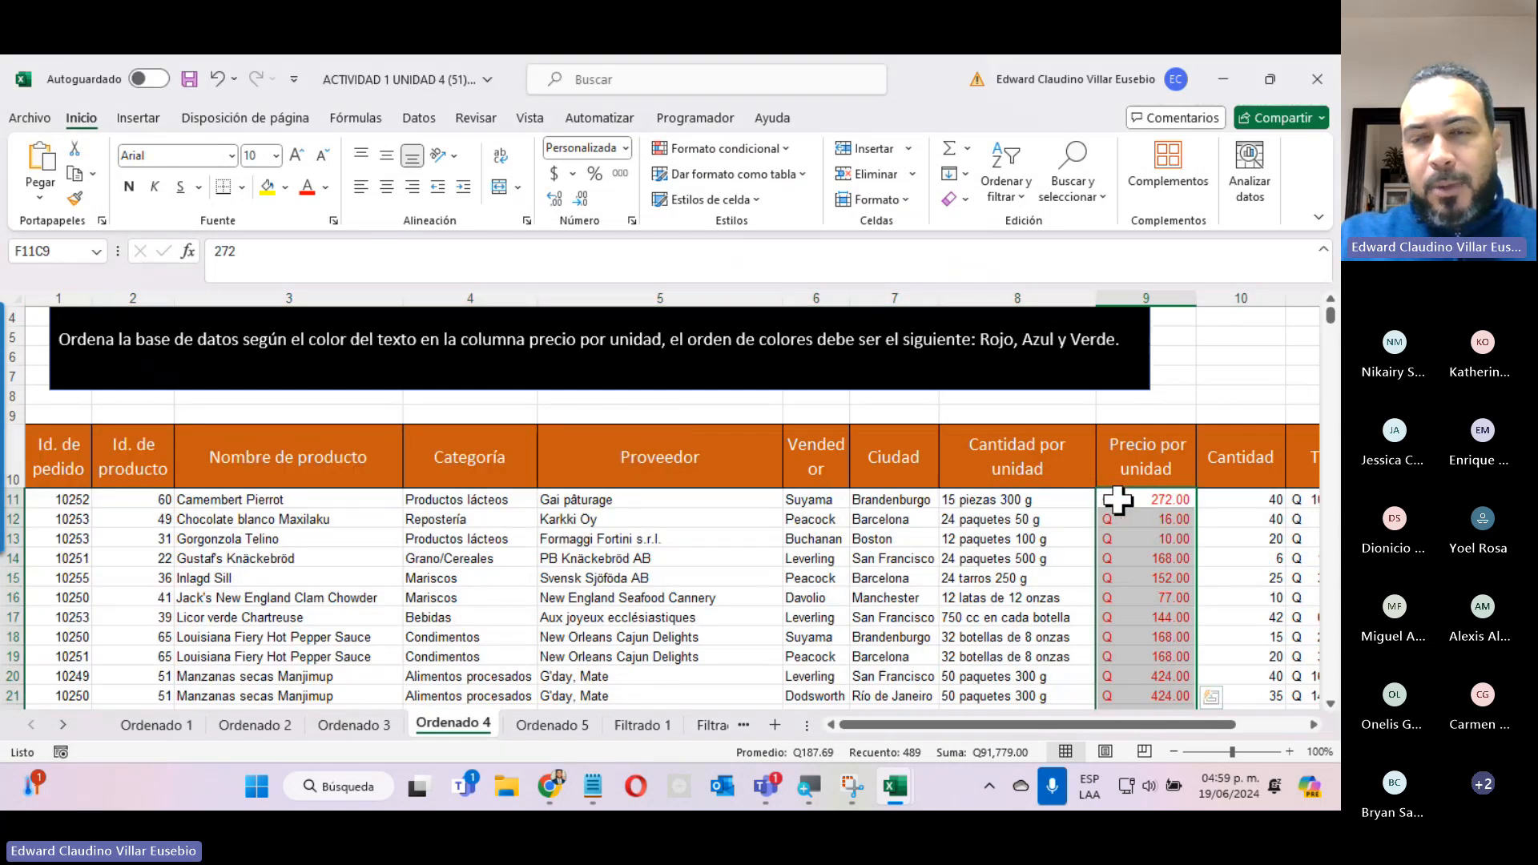
Examine the order of the font colours down the whole Precio por unidad column on Ordenado 4.
{"action": "scroll", "coordinate": [1120, 496], "scroll_direction": "down", "scroll_amount": 10}
{"action": "scroll", "coordinate": [1121, 495], "scroll_direction": "up", "scroll_amount": 7}
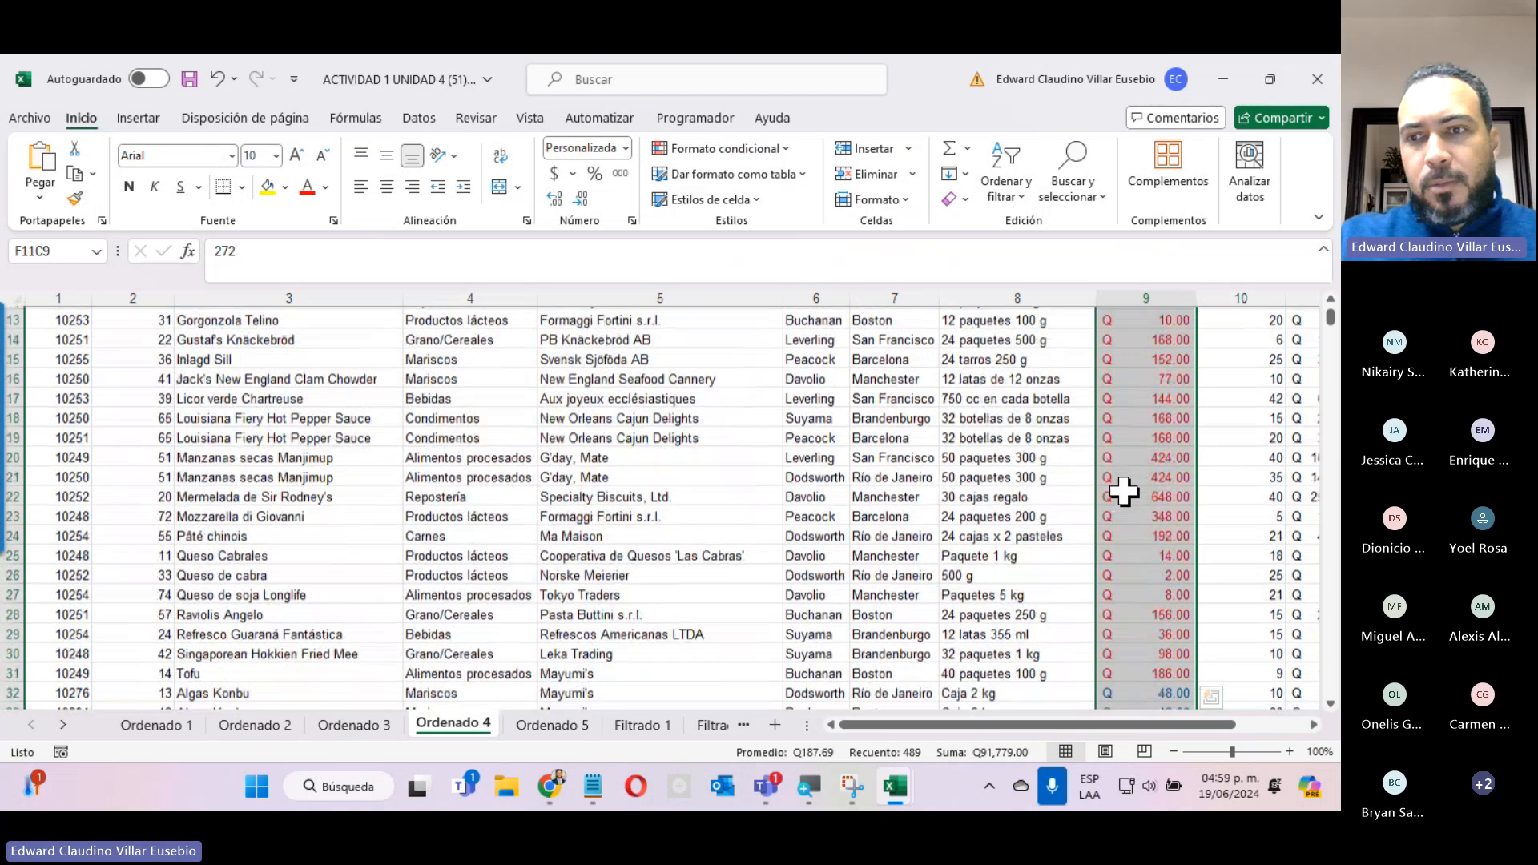
{"action": "scroll", "coordinate": [1124, 491], "scroll_direction": "down", "scroll_amount": 7}
{"action": "scroll", "coordinate": [1124, 491], "scroll_direction": "down", "scroll_amount": 20}
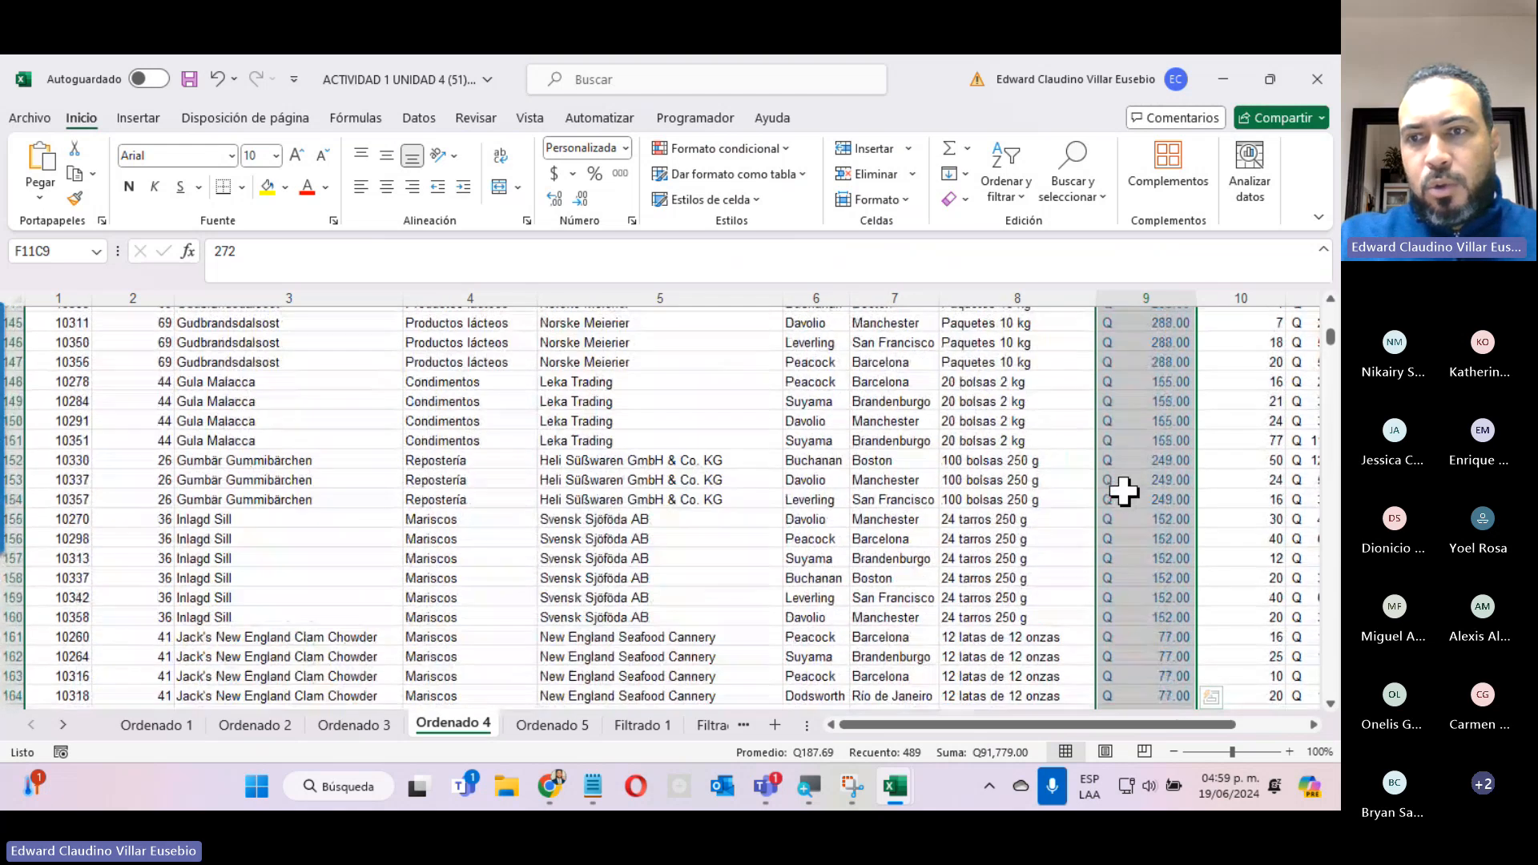
{"action": "scroll", "coordinate": [1124, 491], "scroll_direction": "down", "scroll_amount": 20}
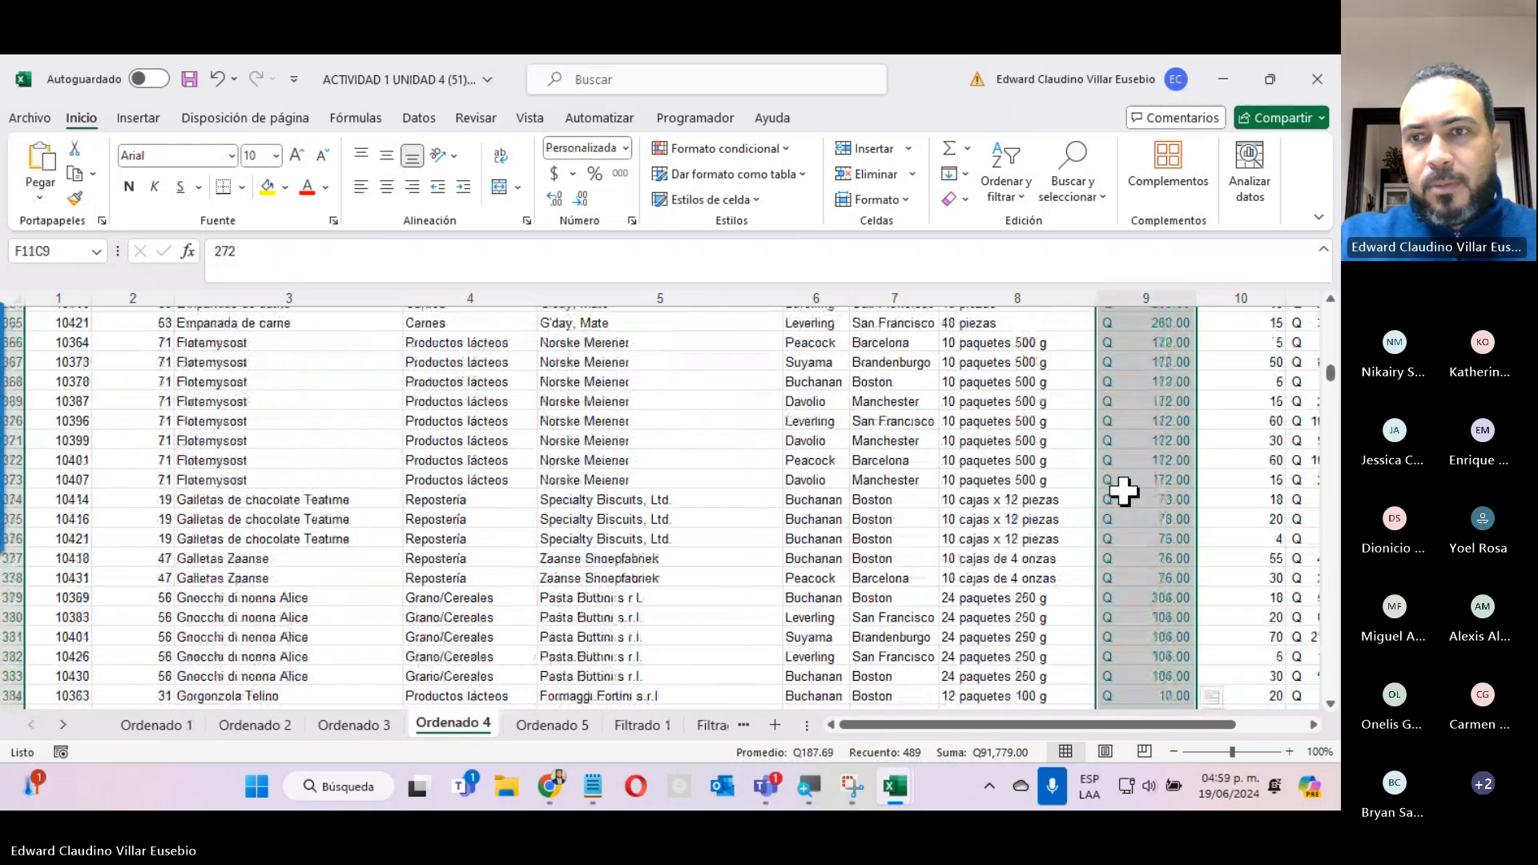
{"action": "scroll", "coordinate": [1124, 491], "scroll_direction": "up", "scroll_amount": 20}
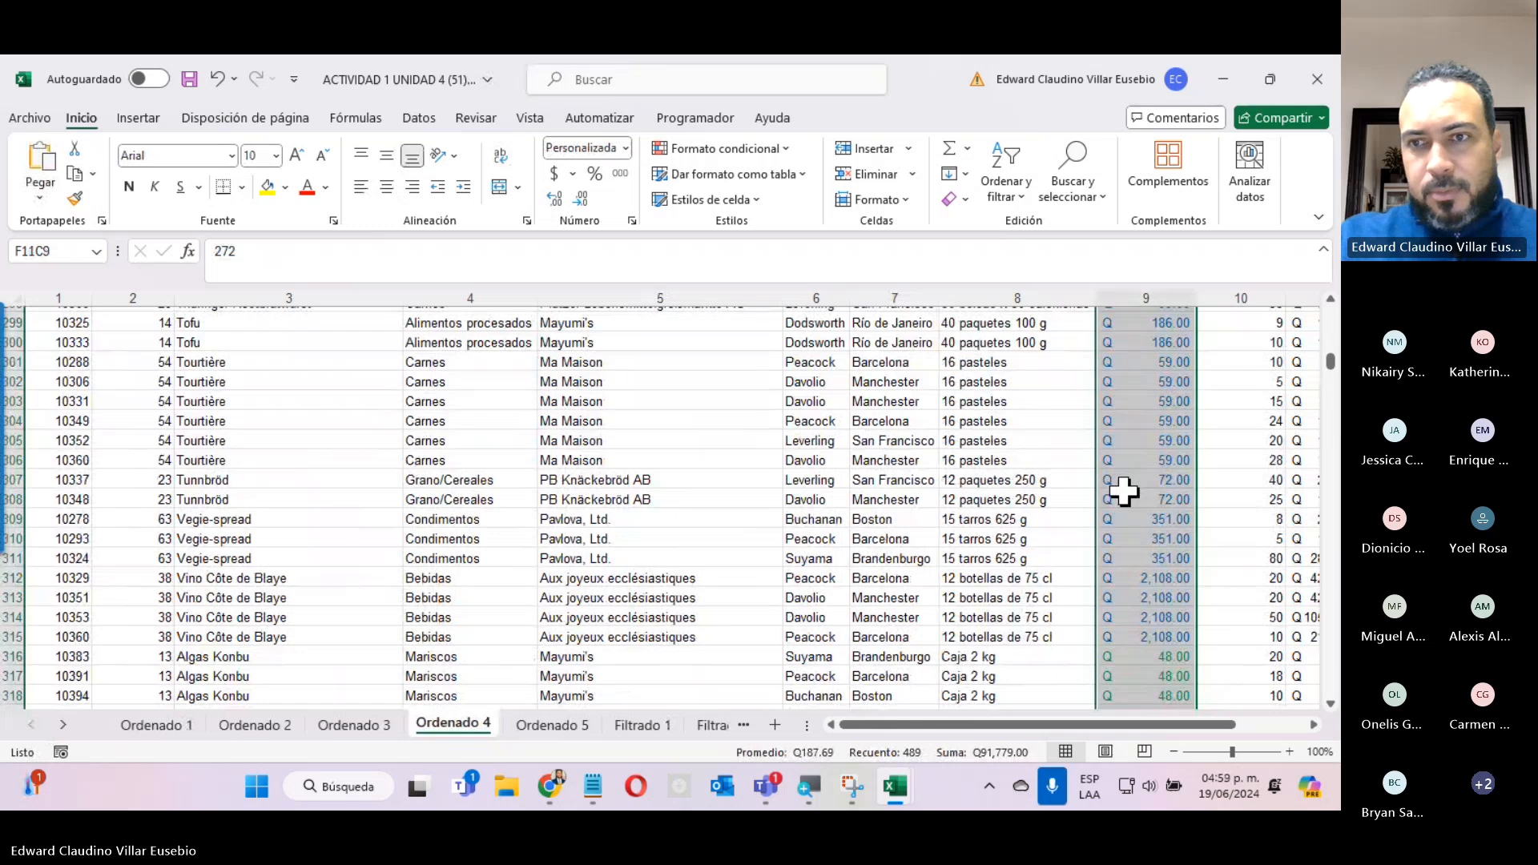
{"action": "scroll", "coordinate": [1124, 490], "scroll_direction": "down", "scroll_amount": 20}
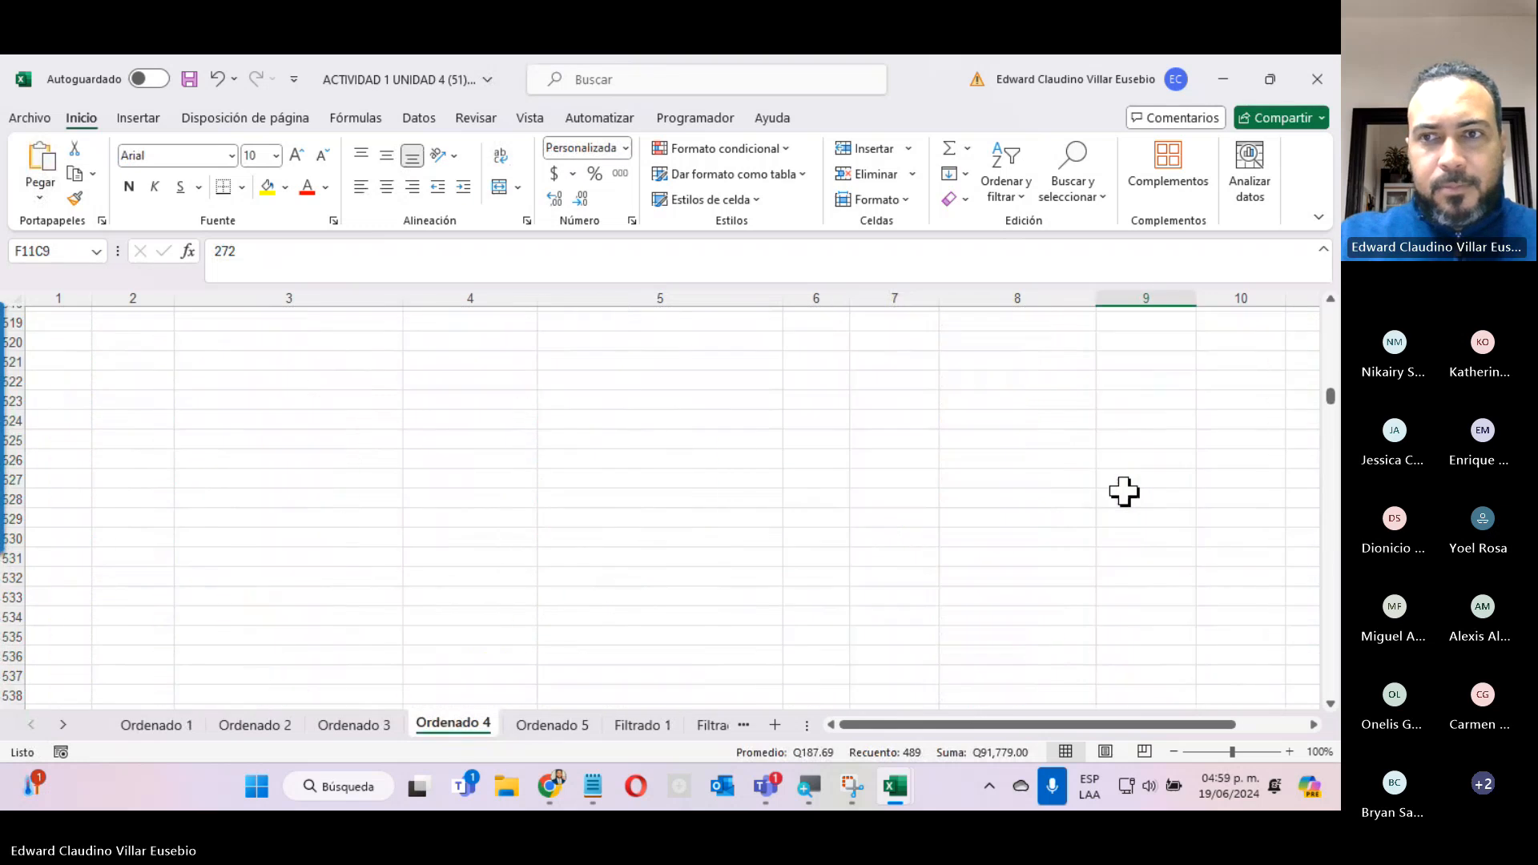
{"action": "scroll", "coordinate": [1123, 491], "scroll_direction": "up", "scroll_amount": 20}
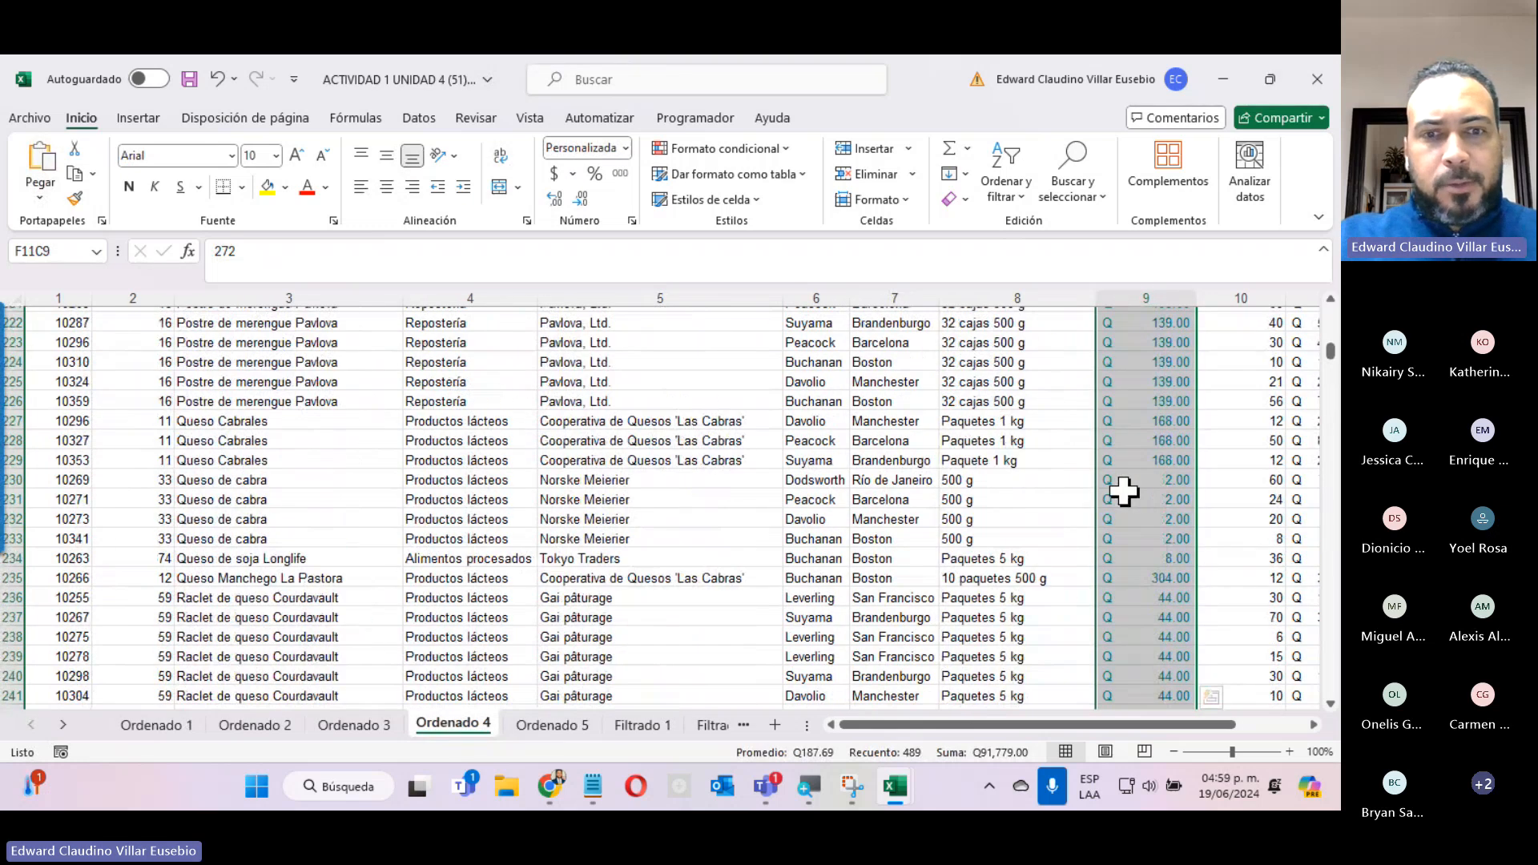
{"action": "scroll", "coordinate": [1123, 490], "scroll_direction": "up", "scroll_amount": 18}
Switch to the Teams meeting window to check the participants, and minimize it to return to the workbook.
{"action": "mouse_move", "coordinate": [766, 787]}
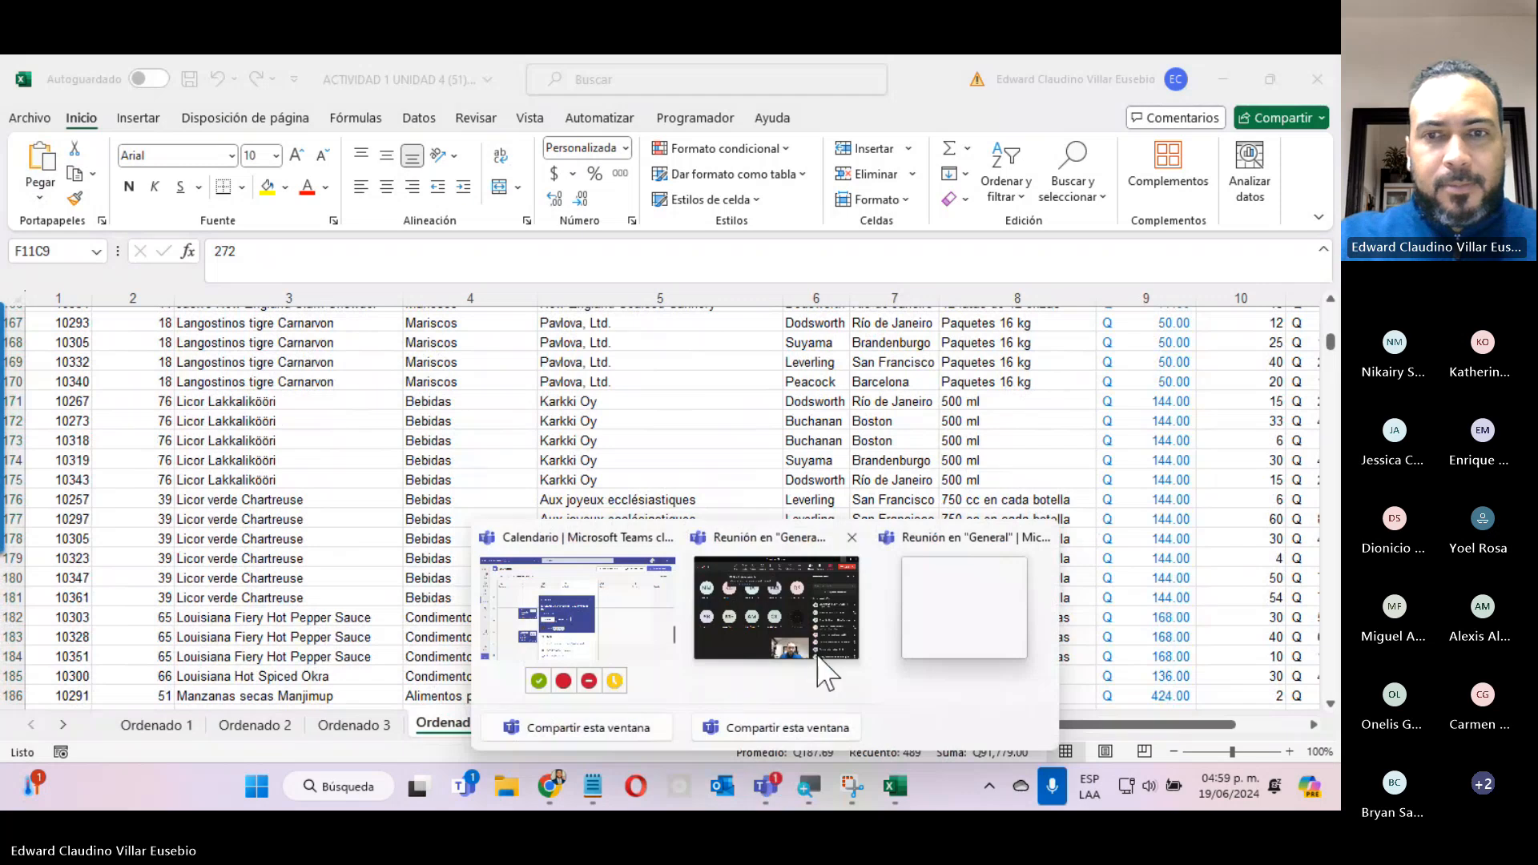
{"action": "left_click", "coordinate": [801, 633]}
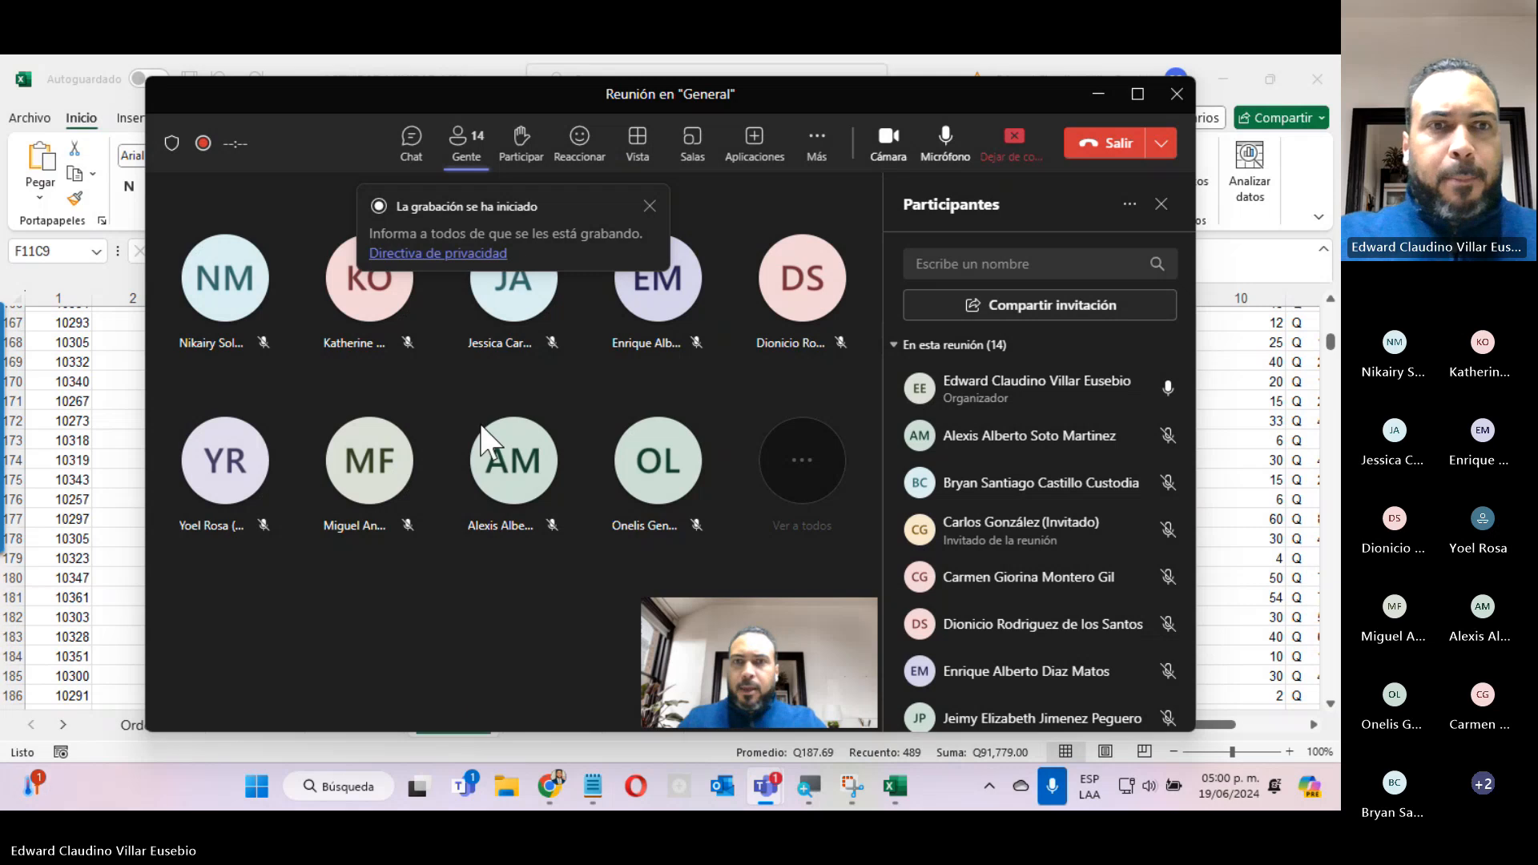
{"action": "left_click", "coordinate": [1089, 96]}
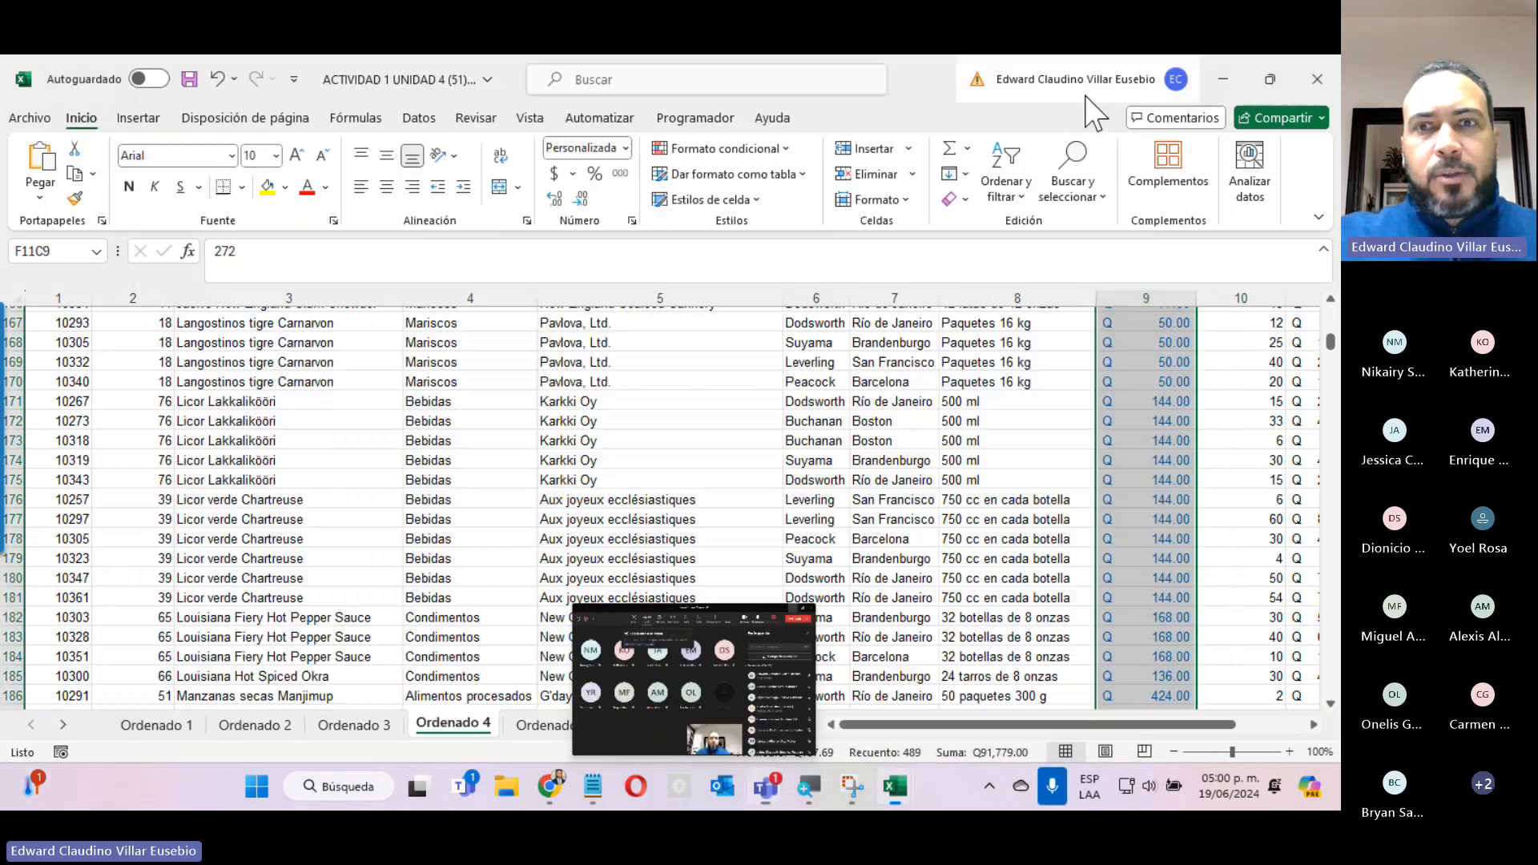
Go through the Ordenado 5 and Filtrado 1 sheets to Filtrado 2 and show its exercise instruction.
{"action": "left_click", "coordinate": [552, 725]}
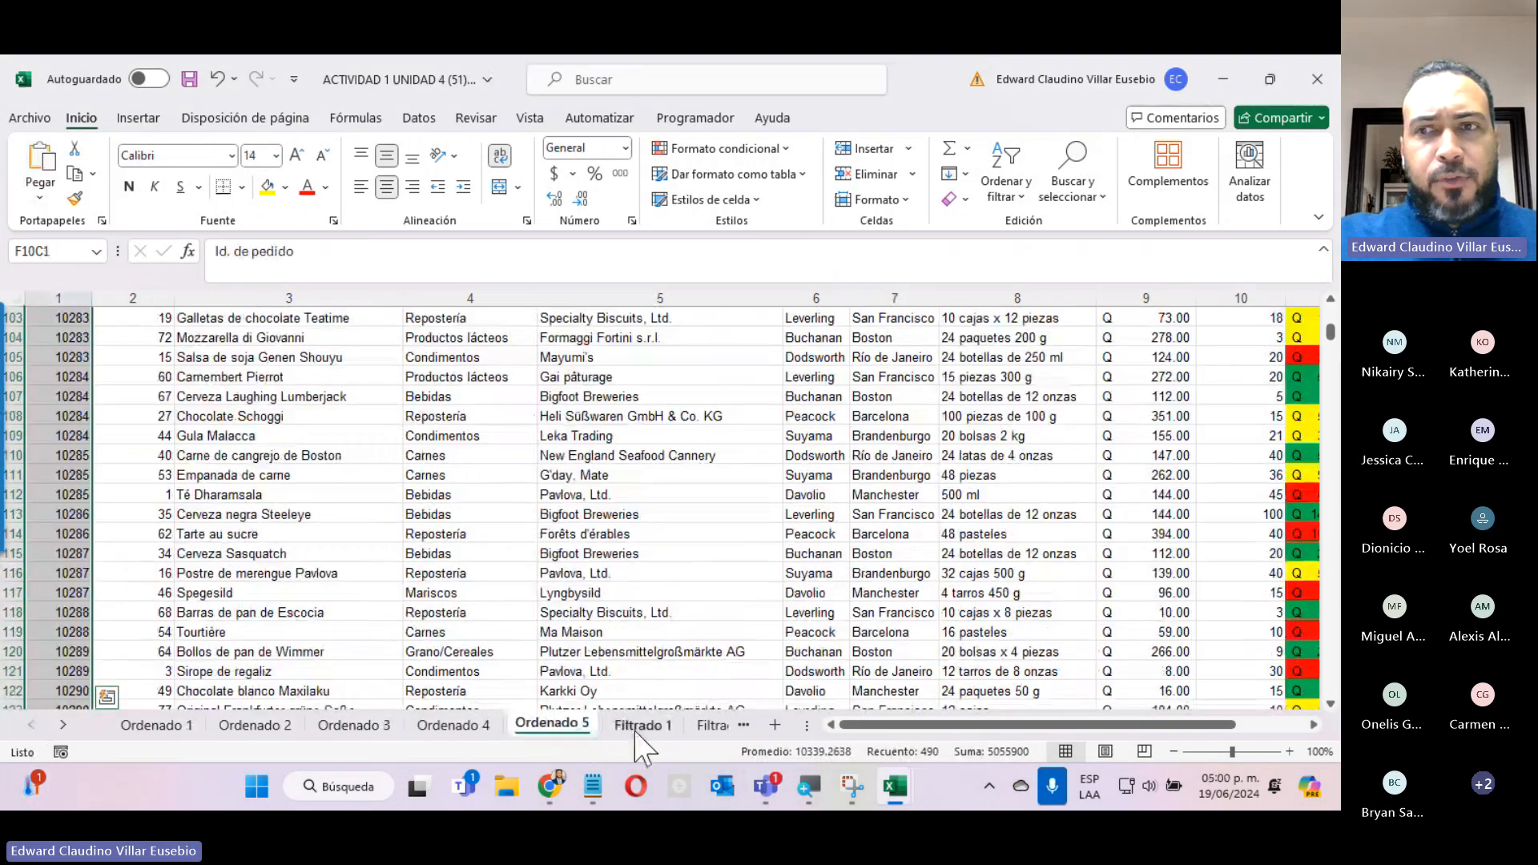
{"action": "left_click", "coordinate": [642, 724]}
{"action": "left_click", "coordinate": [713, 725]}
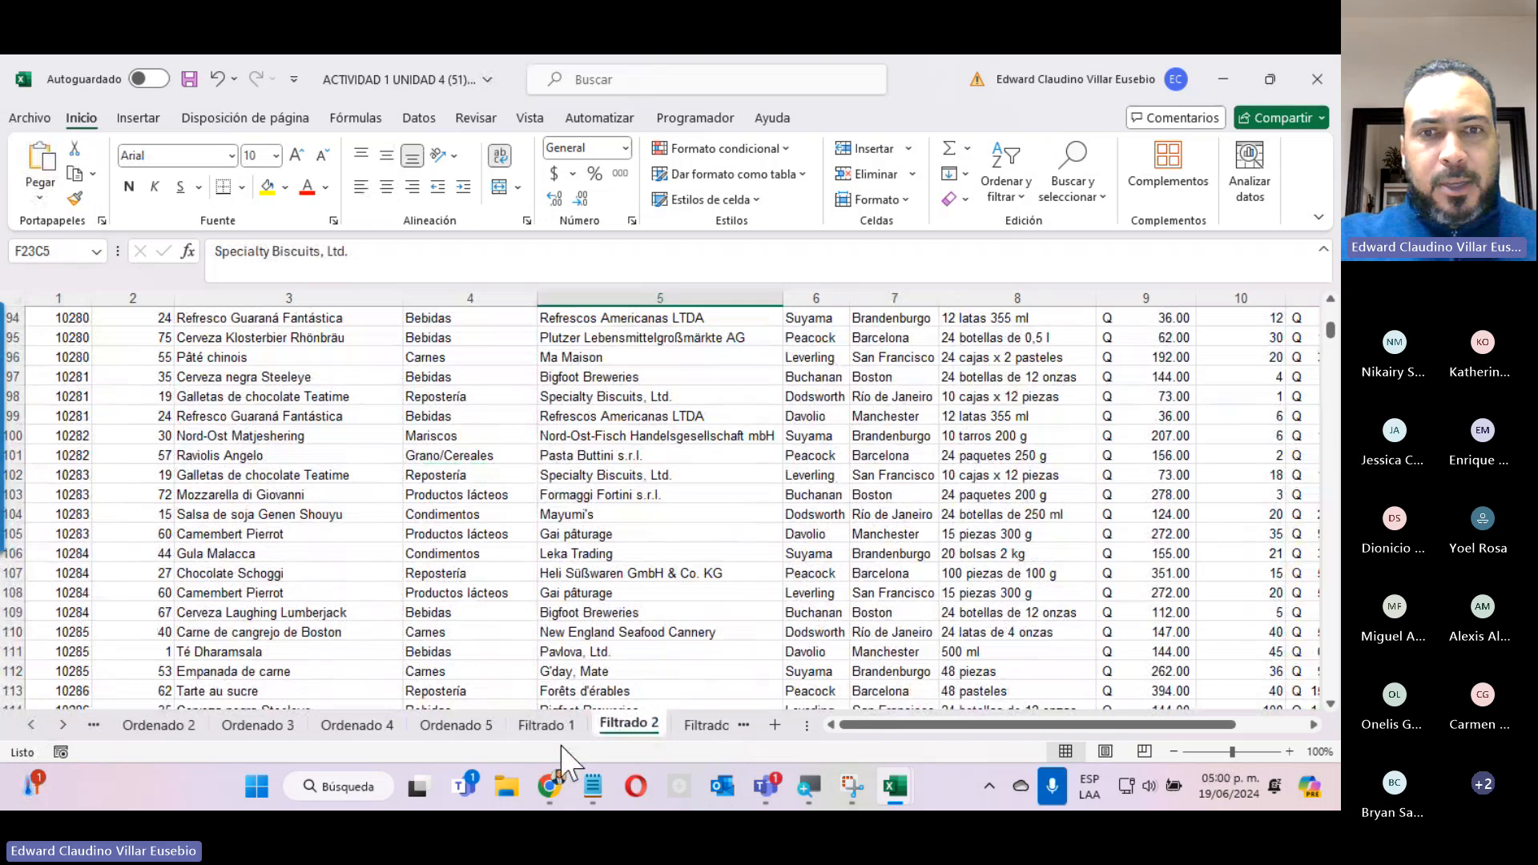
{"action": "scroll", "coordinate": [513, 697], "scroll_direction": "up", "scroll_amount": 10}
{"action": "scroll", "coordinate": [509, 695], "scroll_direction": "up", "scroll_amount": 2}
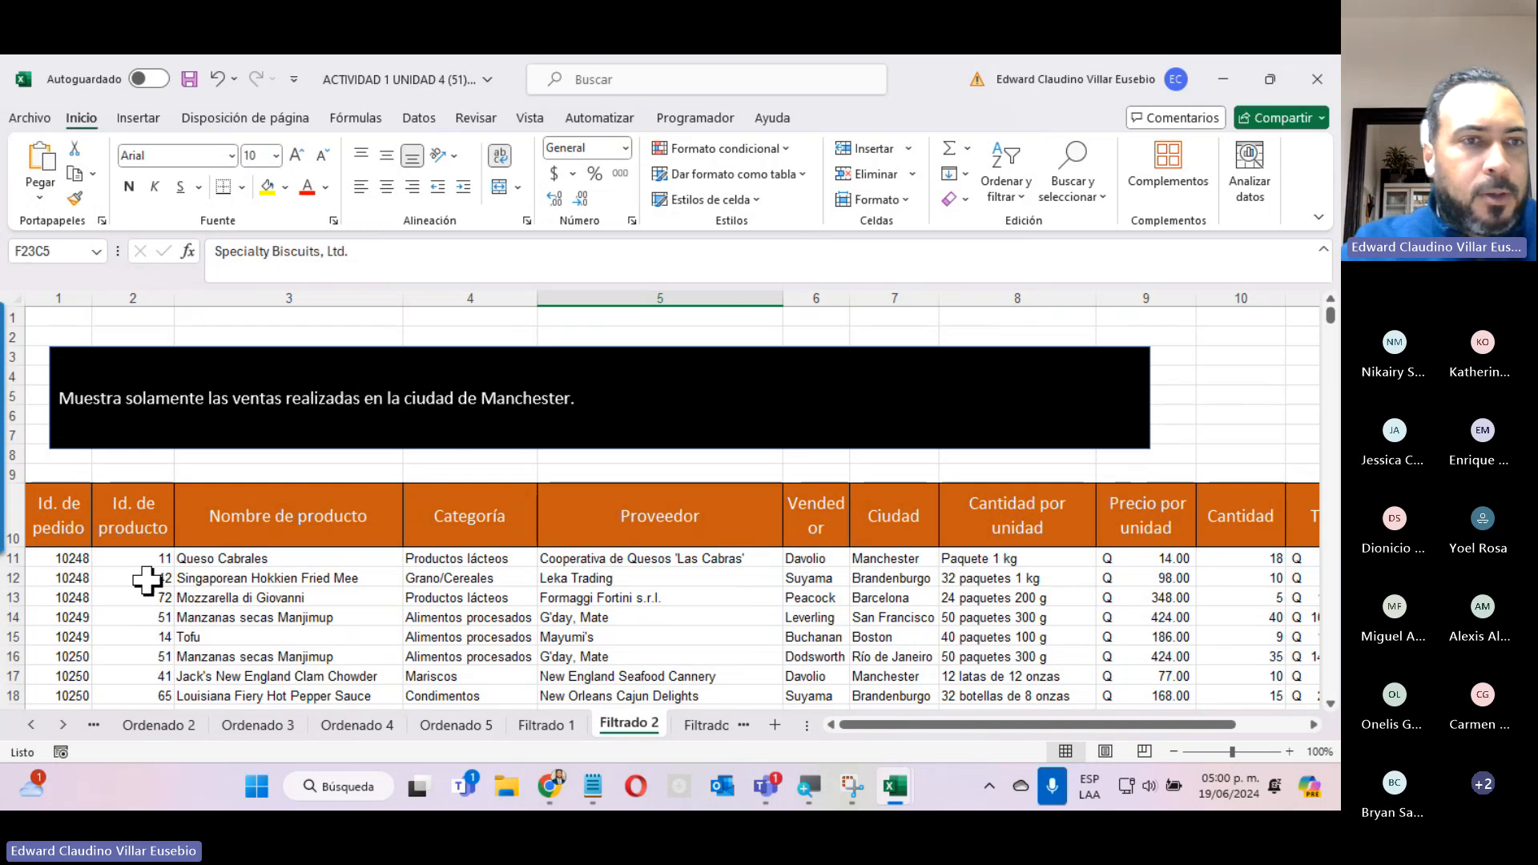
Add filter controls to the header row of the sales table on Filtrado 2.
{"action": "left_click", "coordinate": [12, 528]}
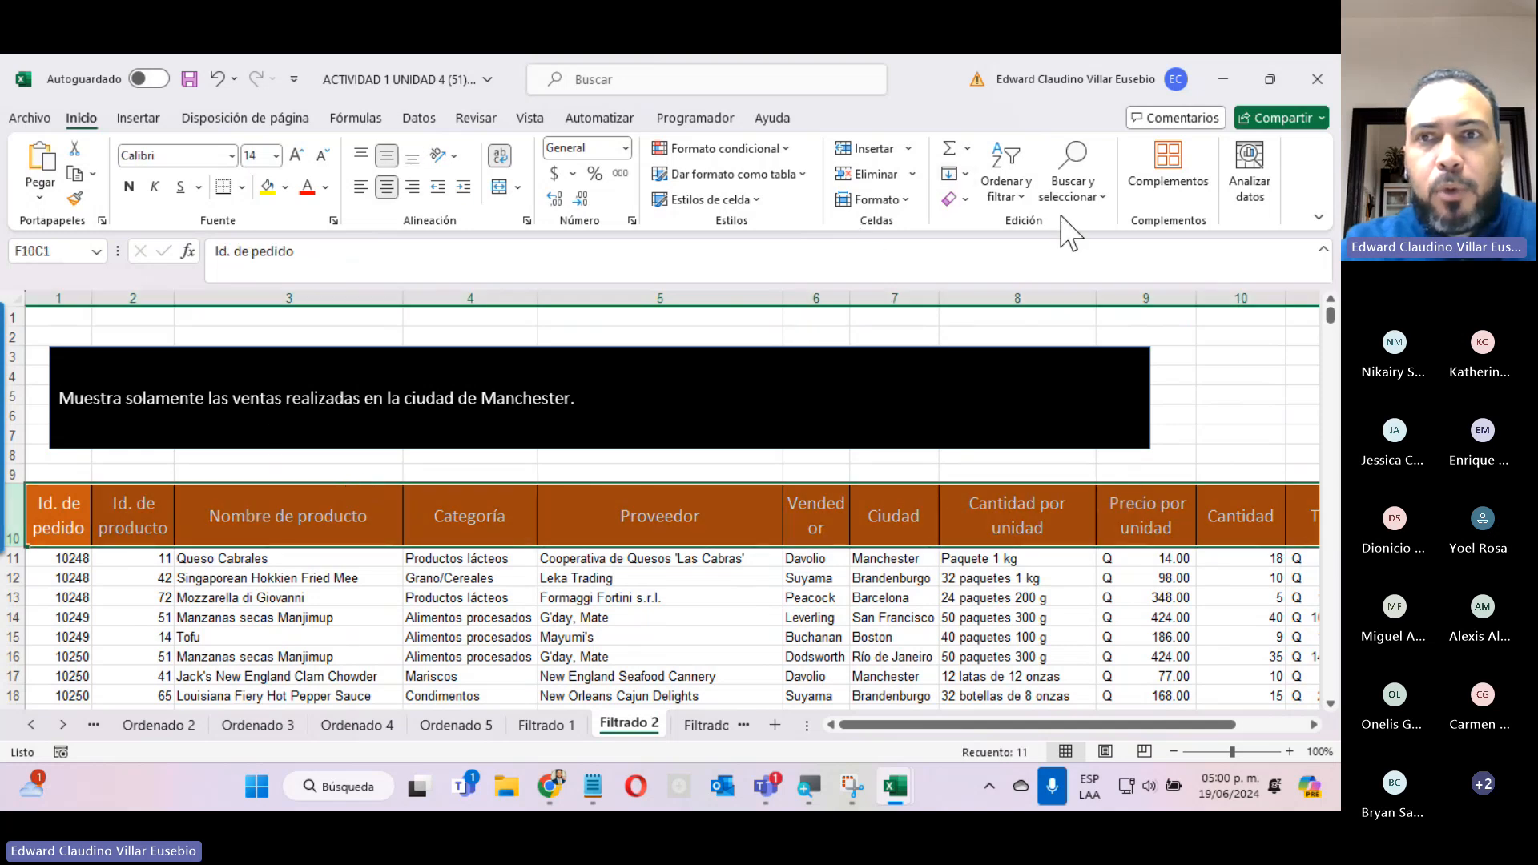
{"action": "left_click", "coordinate": [1006, 188]}
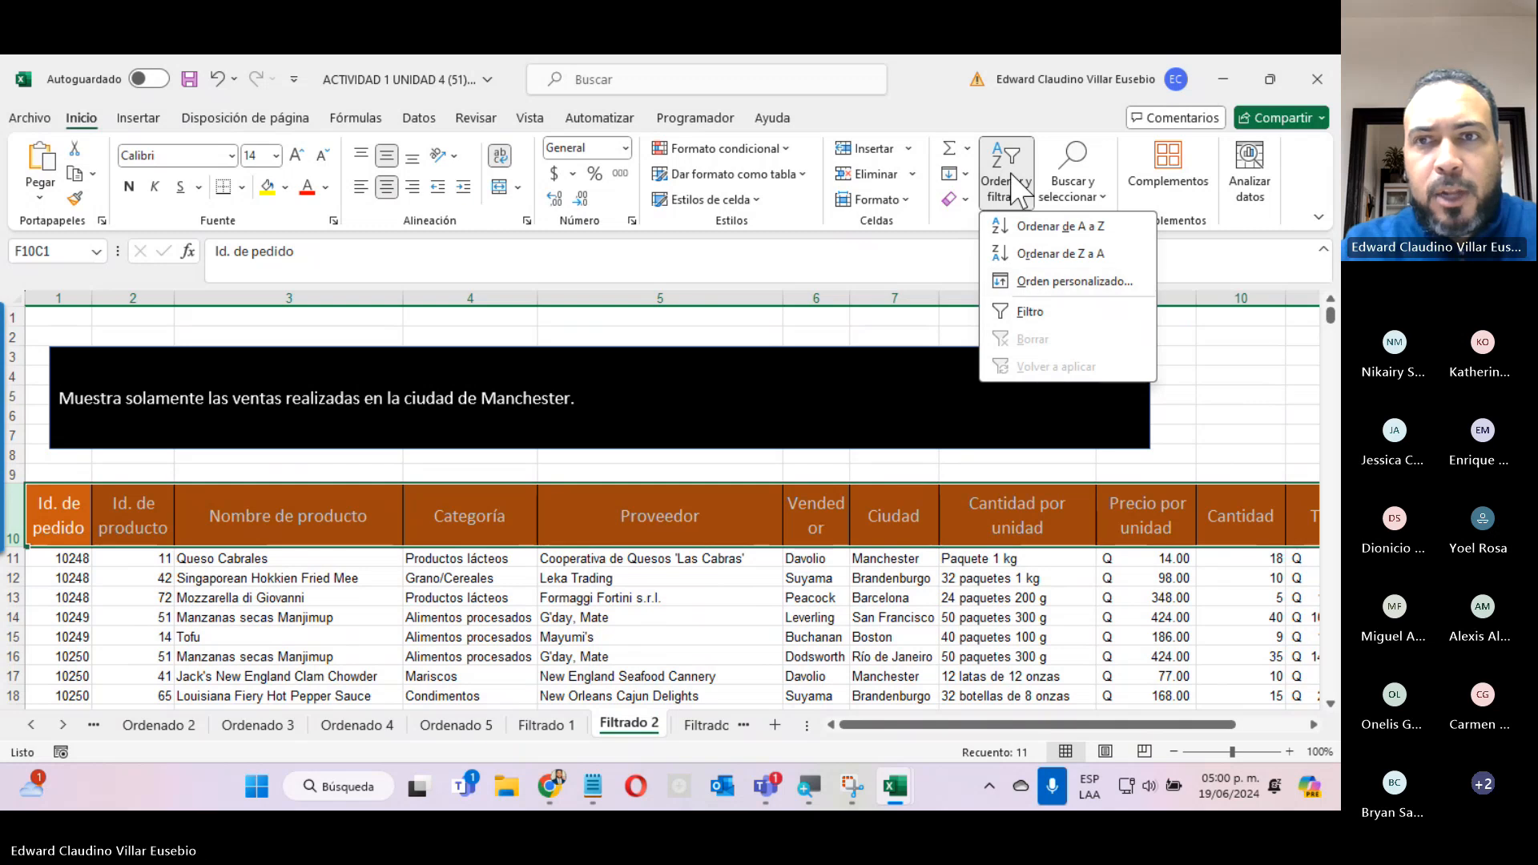
{"action": "left_click", "coordinate": [1031, 312]}
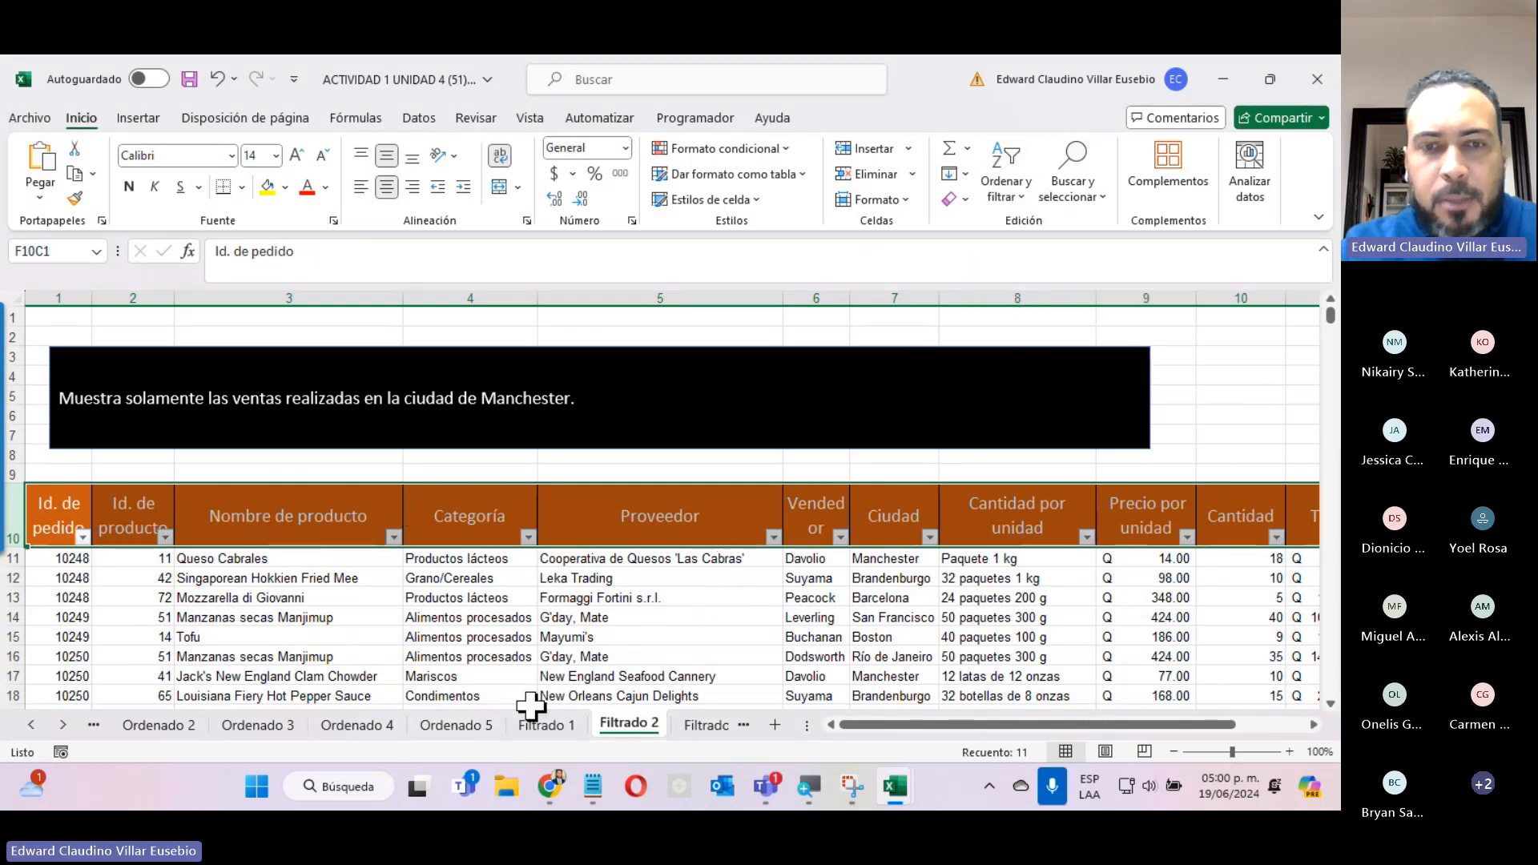
{"action": "left_click", "coordinate": [661, 597]}
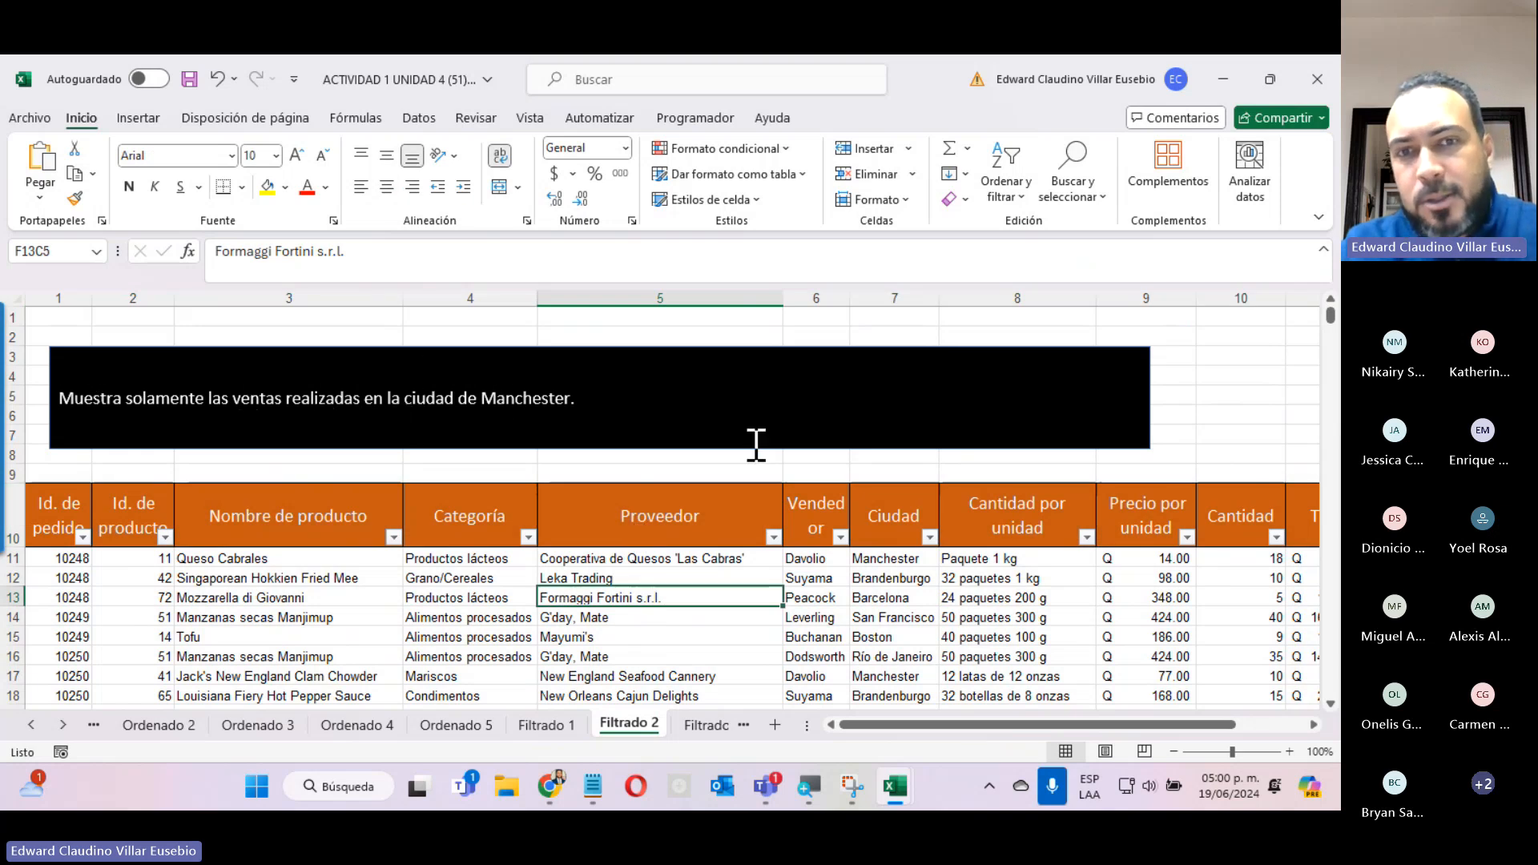
Filter the Ciudad column to show only the Manchester sales and look through the filtered rows.
{"action": "left_click", "coordinate": [930, 537]}
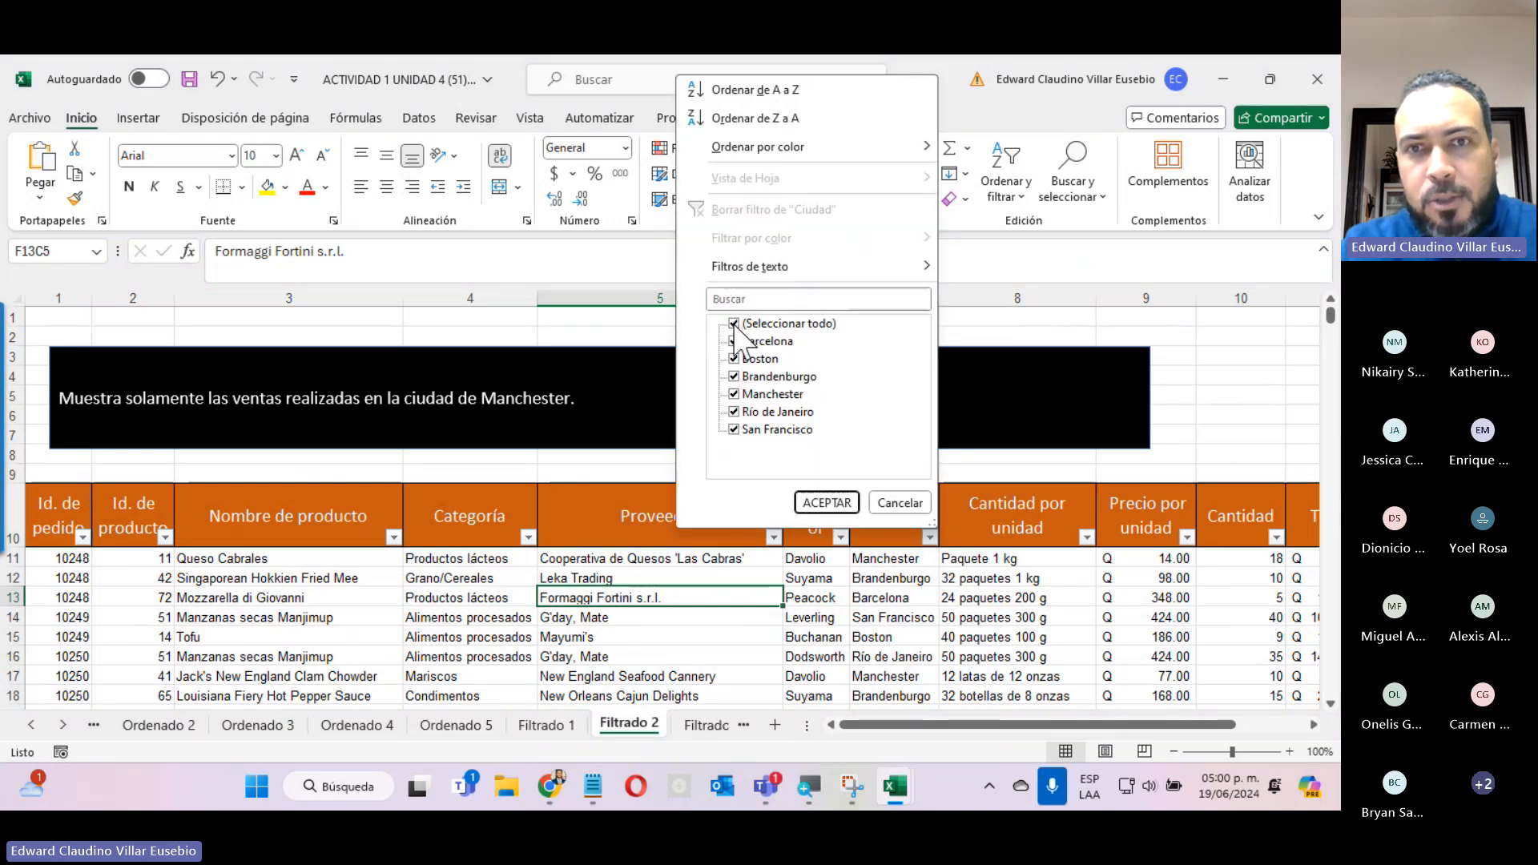
{"action": "left_click", "coordinate": [734, 324]}
{"action": "left_click", "coordinate": [733, 394]}
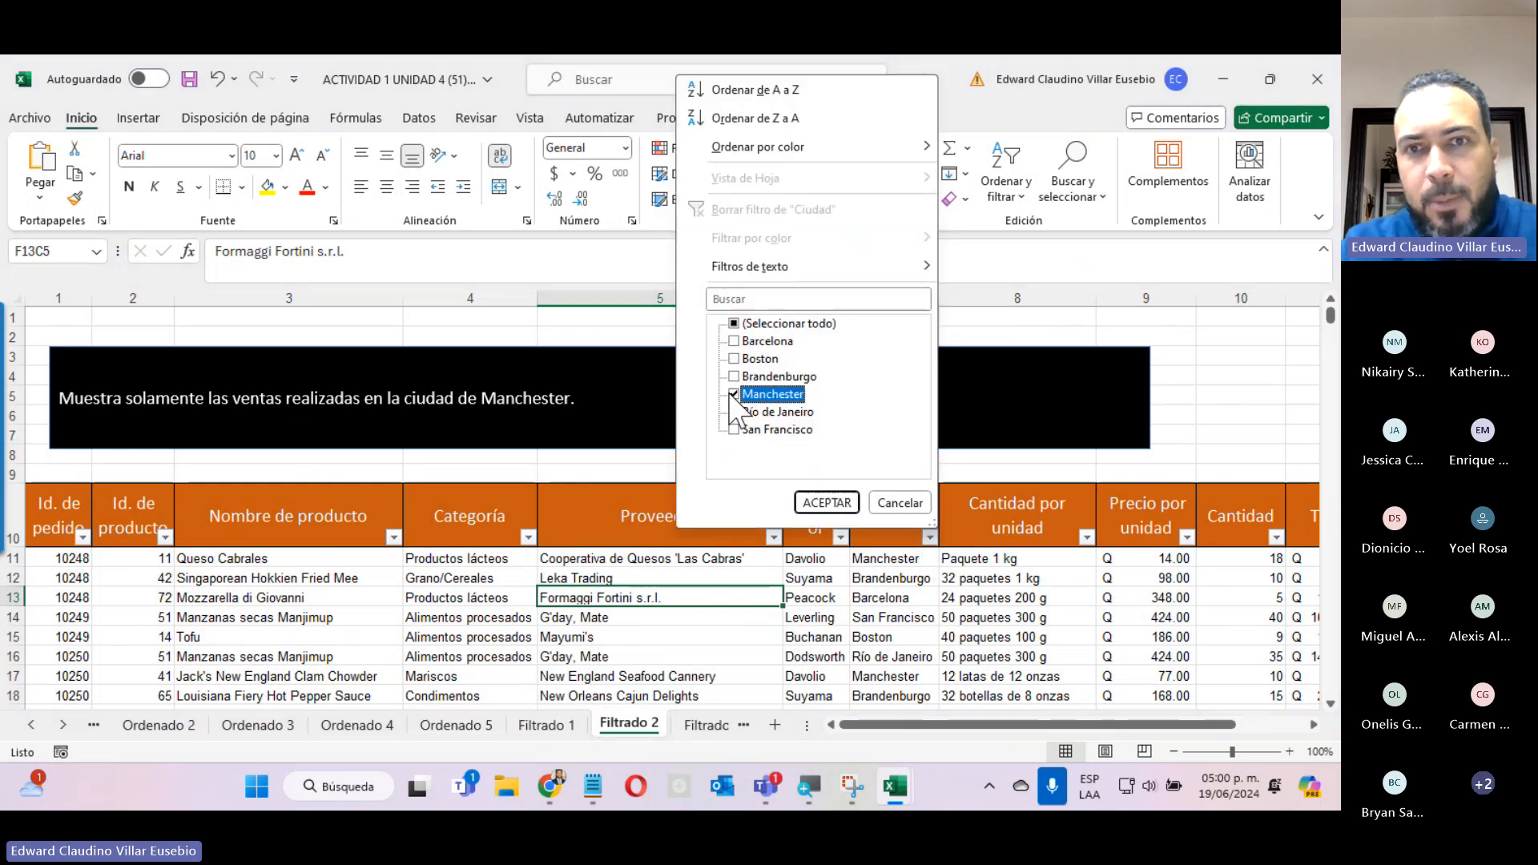
{"action": "left_click", "coordinate": [818, 502]}
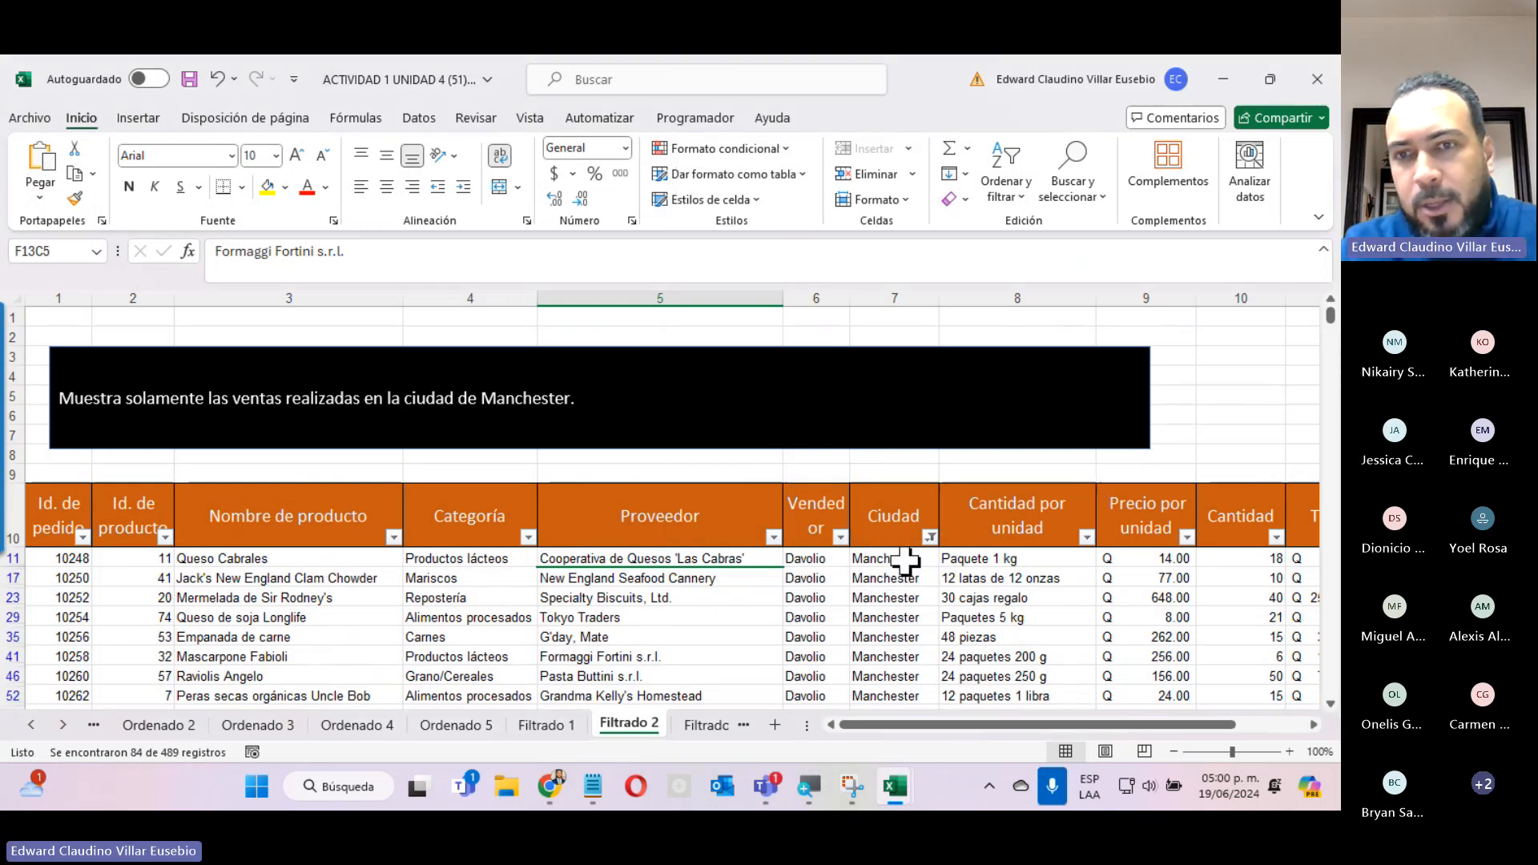
{"action": "scroll", "coordinate": [905, 561], "scroll_direction": "down", "scroll_amount": 15}
{"action": "scroll", "coordinate": [905, 561], "scroll_direction": "up", "scroll_amount": 20}
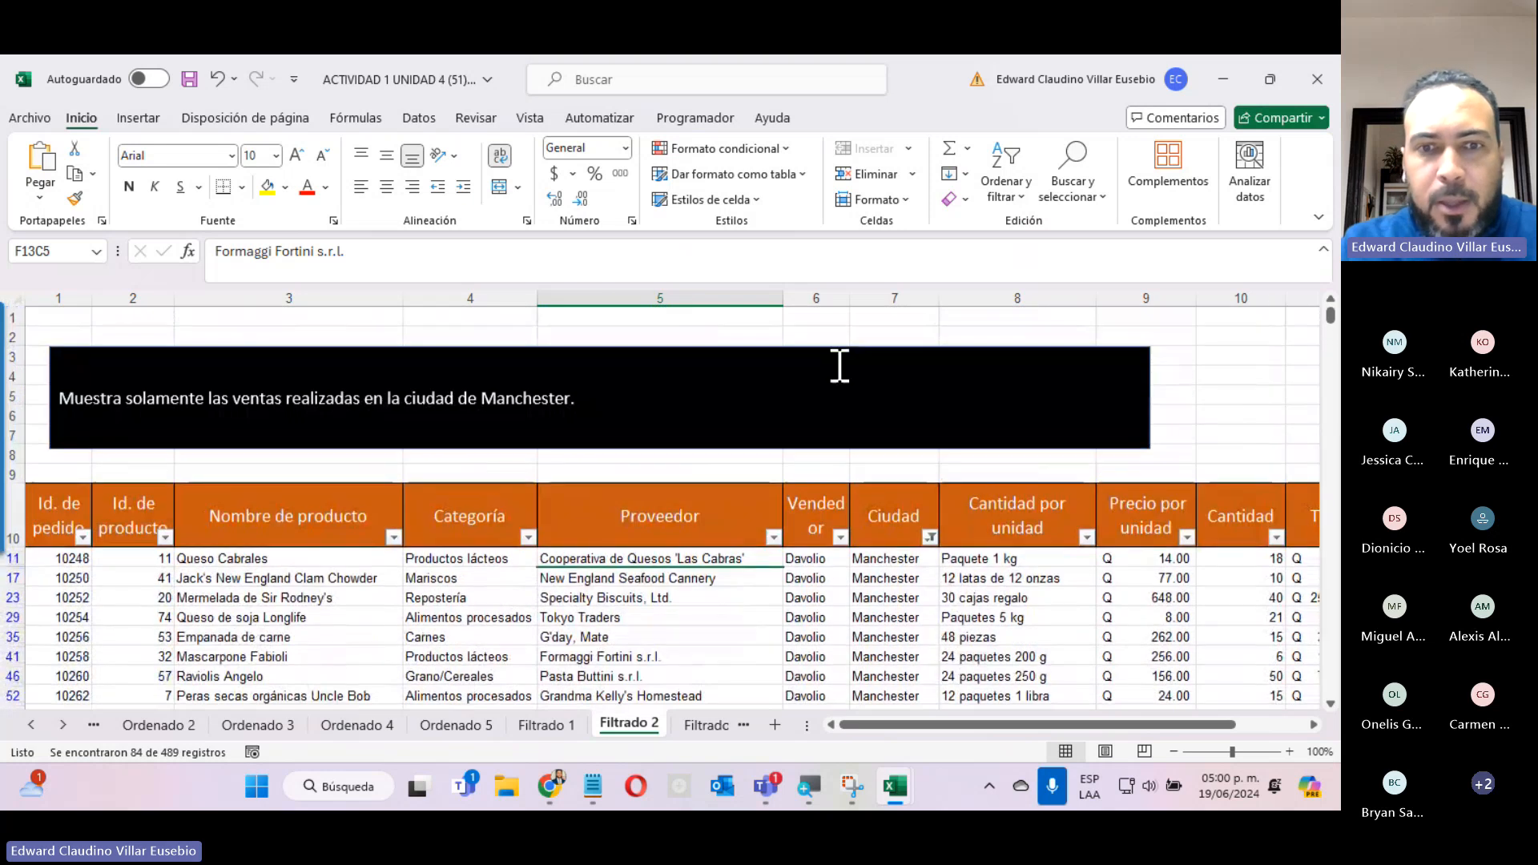
Go to the Filtrado 1 sheet and add filter controls to its table's header row.
{"action": "left_click", "coordinate": [521, 724]}
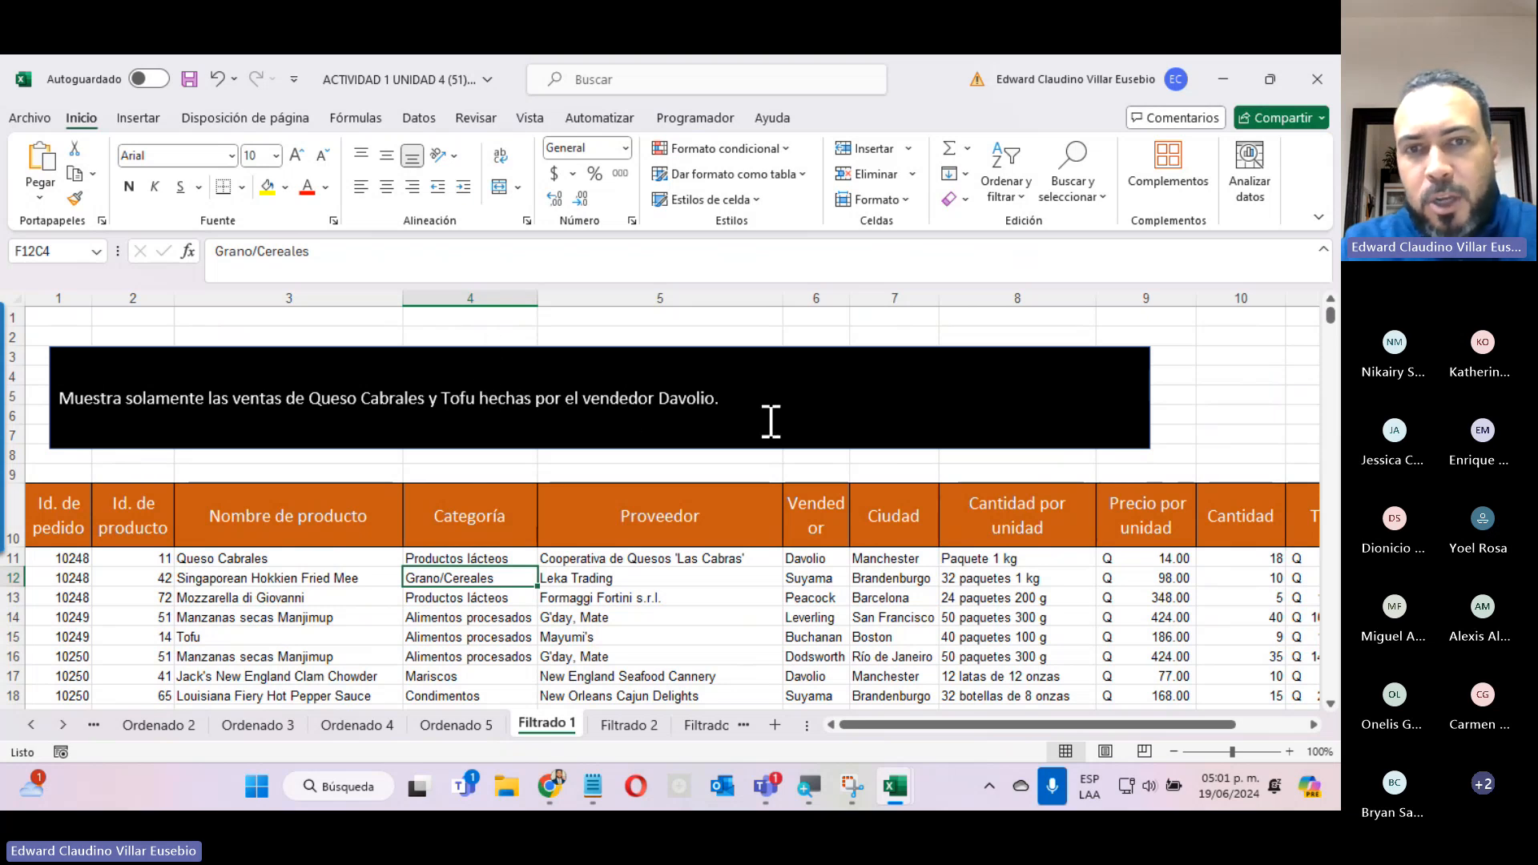
{"action": "left_click", "coordinate": [16, 516]}
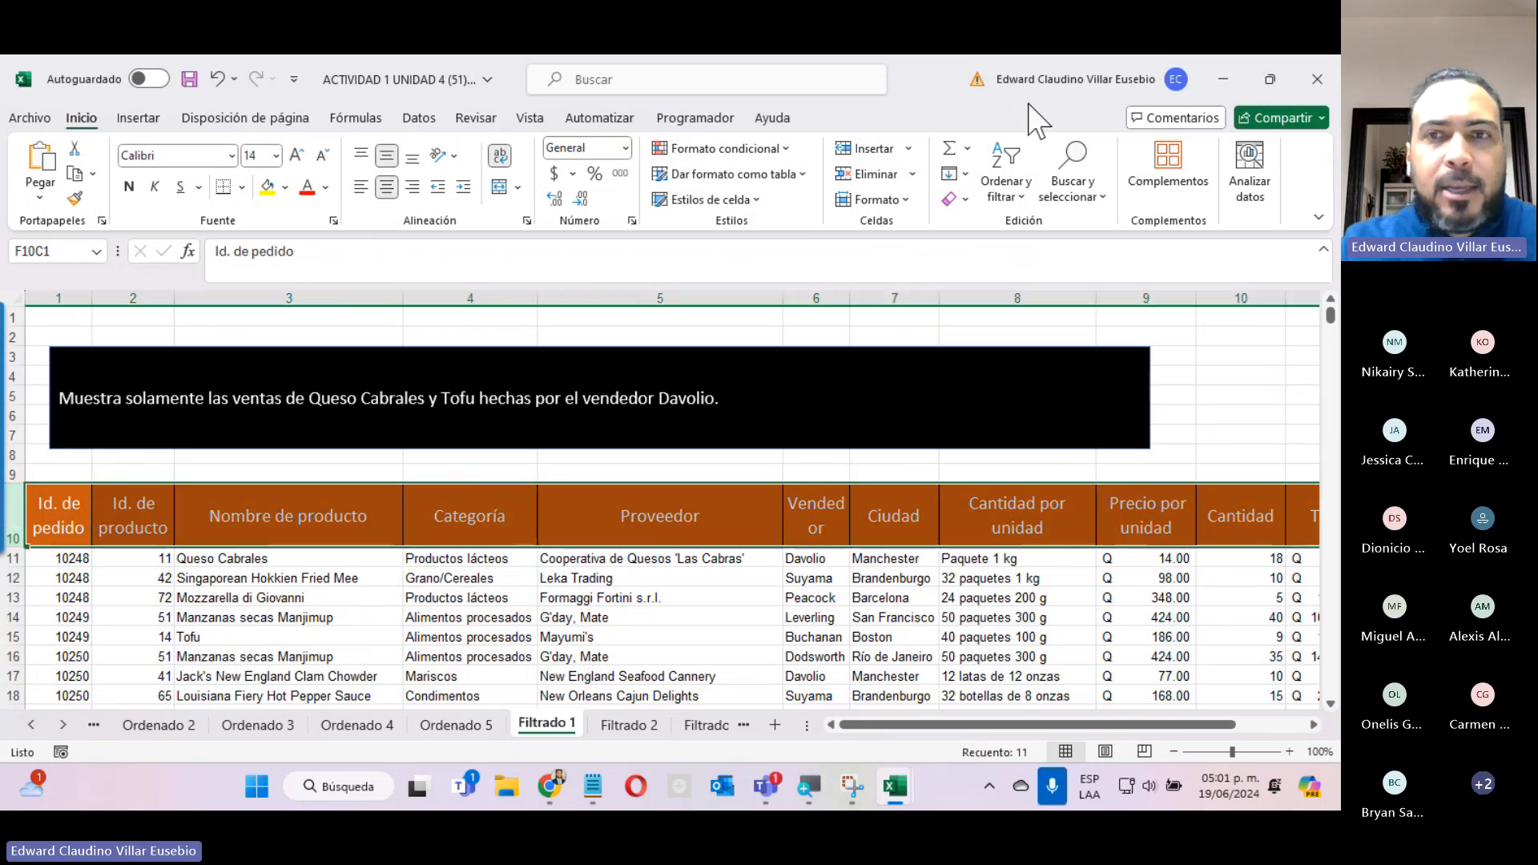
{"action": "left_click", "coordinate": [1006, 188]}
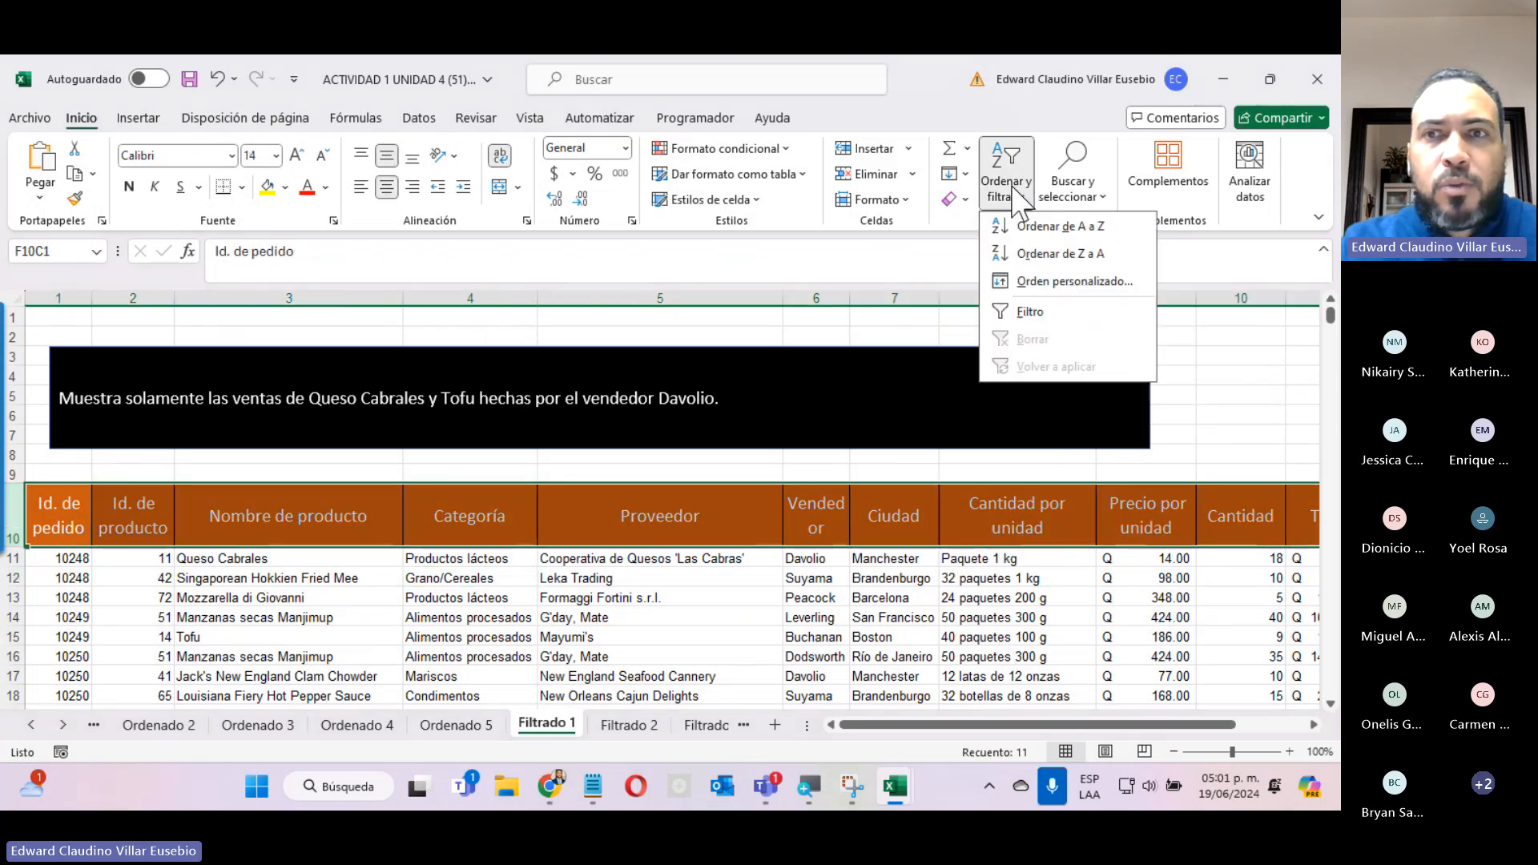
{"action": "left_click", "coordinate": [1028, 312]}
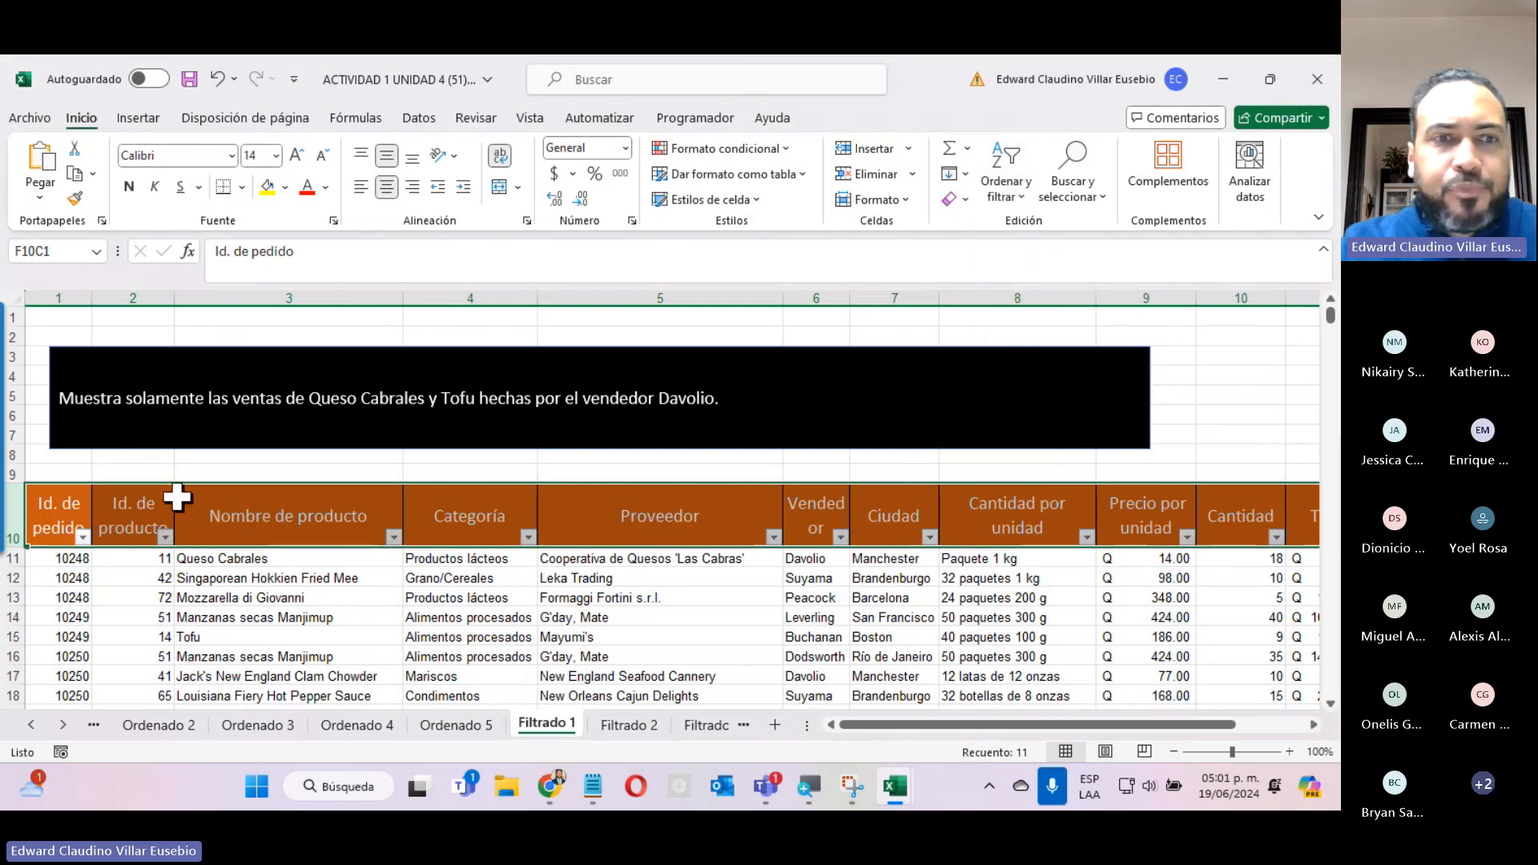
Filter the Nombre de producto column to show only Queso Cabrales and Tofu.
{"action": "left_click", "coordinate": [269, 524]}
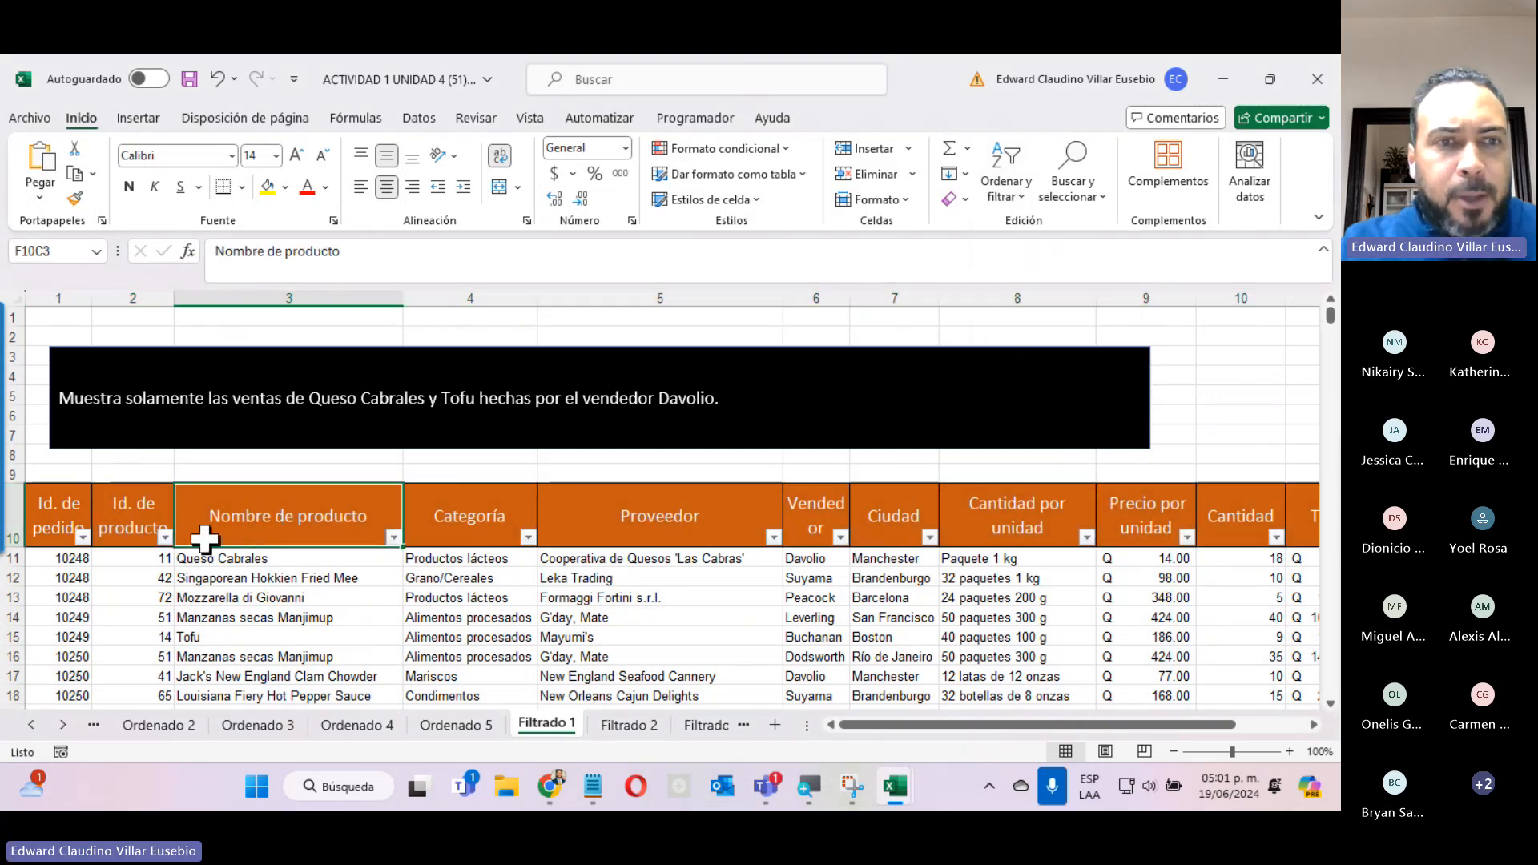
{"action": "left_click", "coordinate": [393, 537]}
{"action": "left_click", "coordinate": [197, 324]}
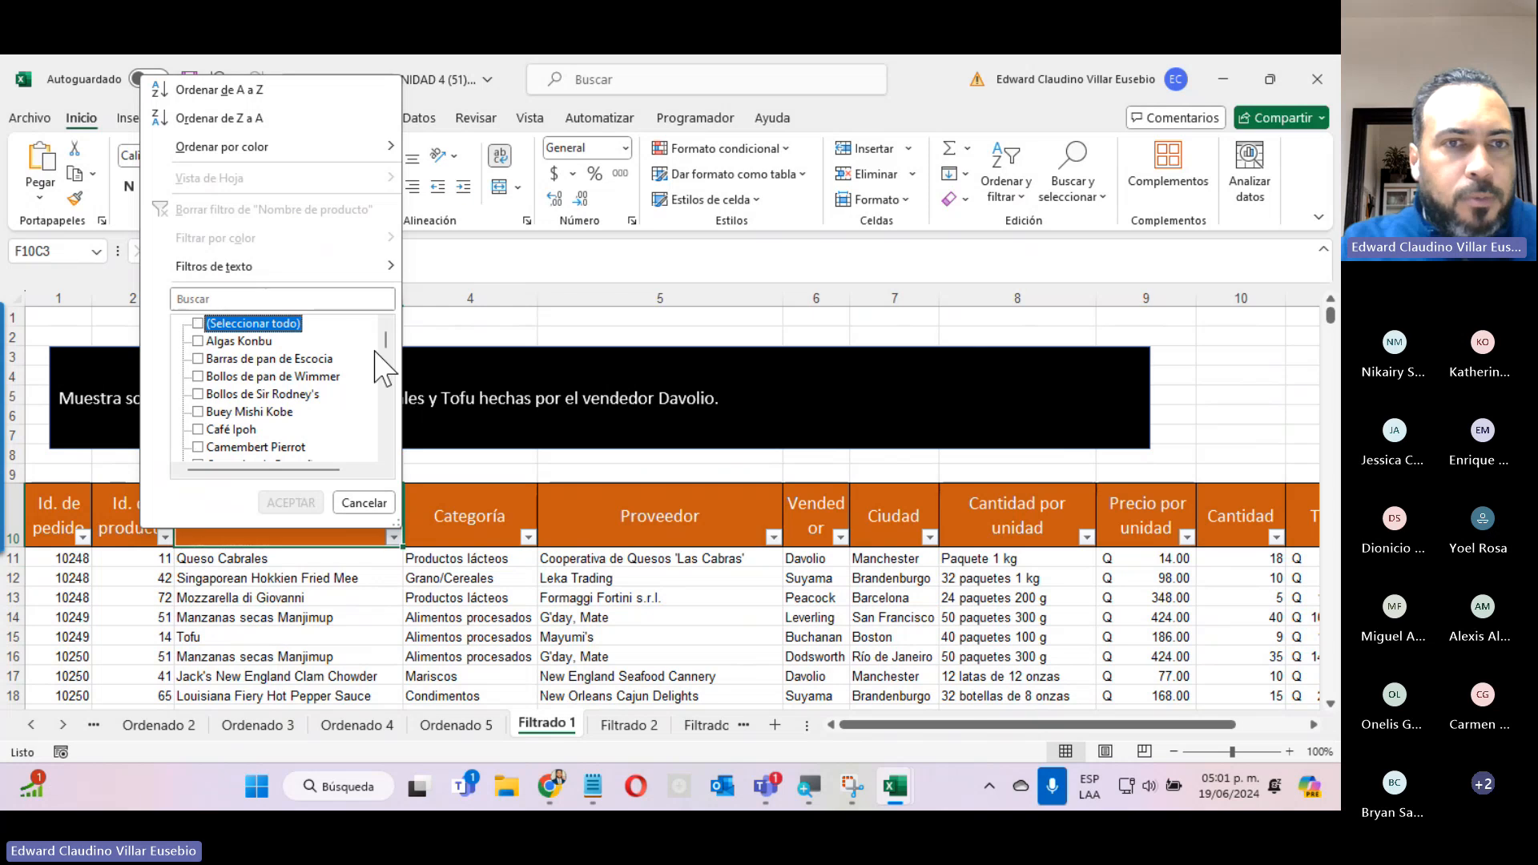
{"action": "left_click_drag", "start_coordinate": [390, 350], "coordinate": [386, 444]}
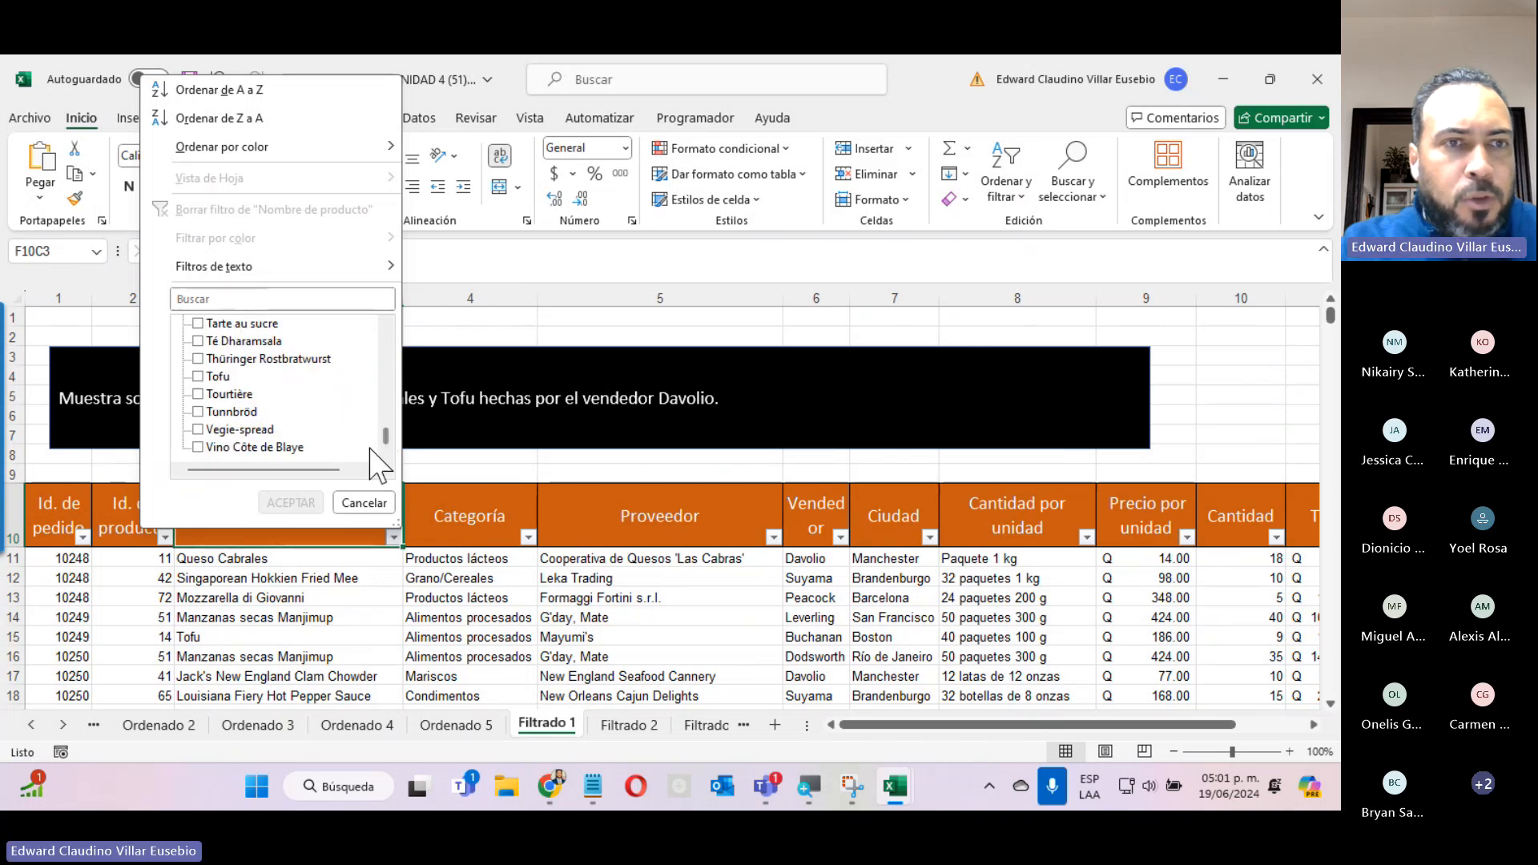
{"action": "left_click", "coordinate": [198, 376]}
{"action": "scroll", "coordinate": [369, 417], "scroll_direction": "up", "scroll_amount": 5}
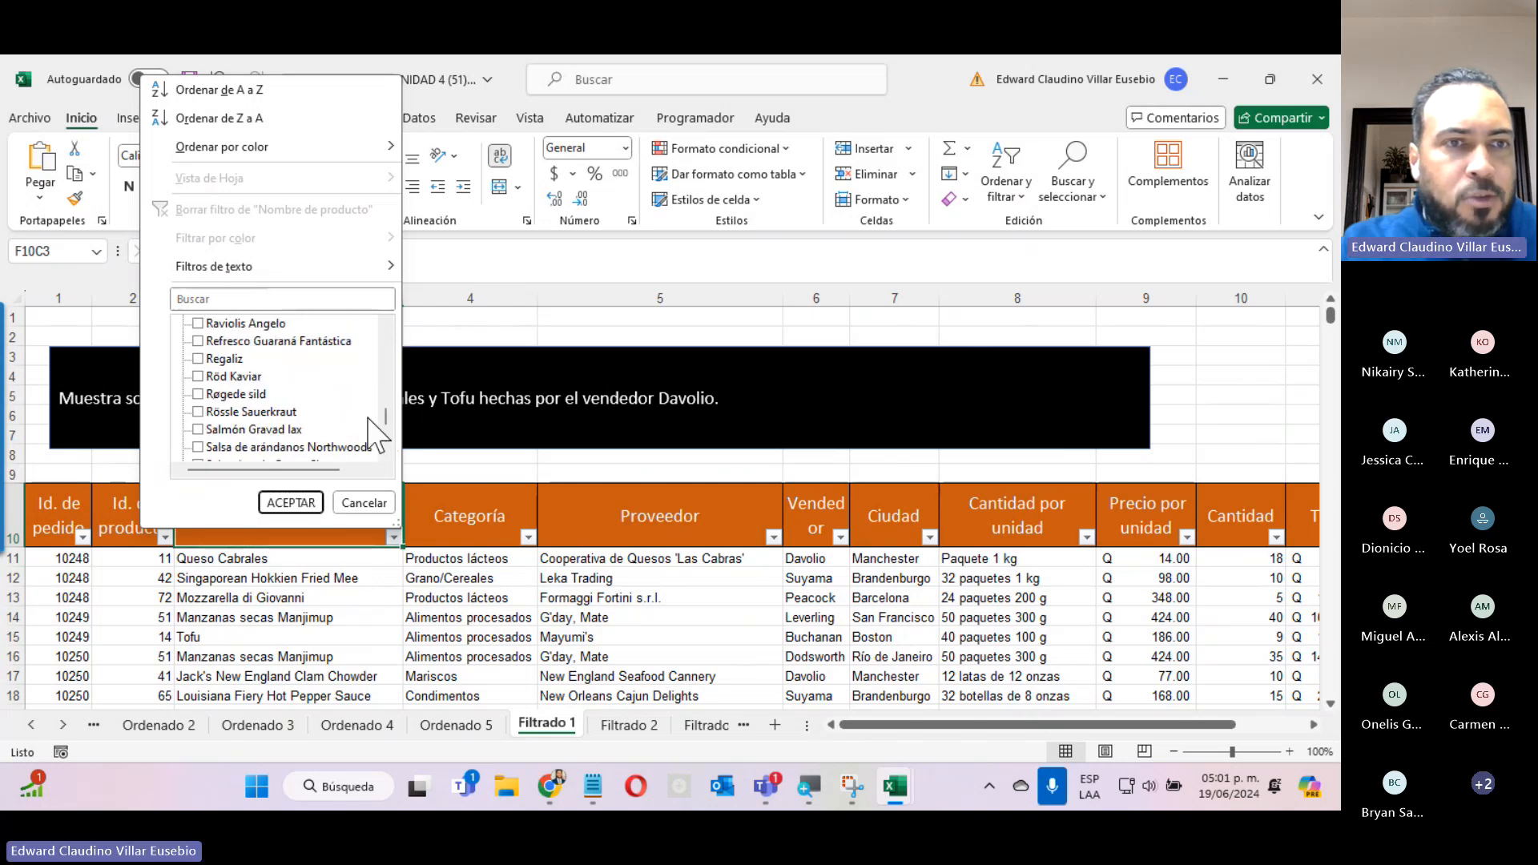
{"action": "scroll", "coordinate": [368, 417], "scroll_direction": "up", "scroll_amount": 2}
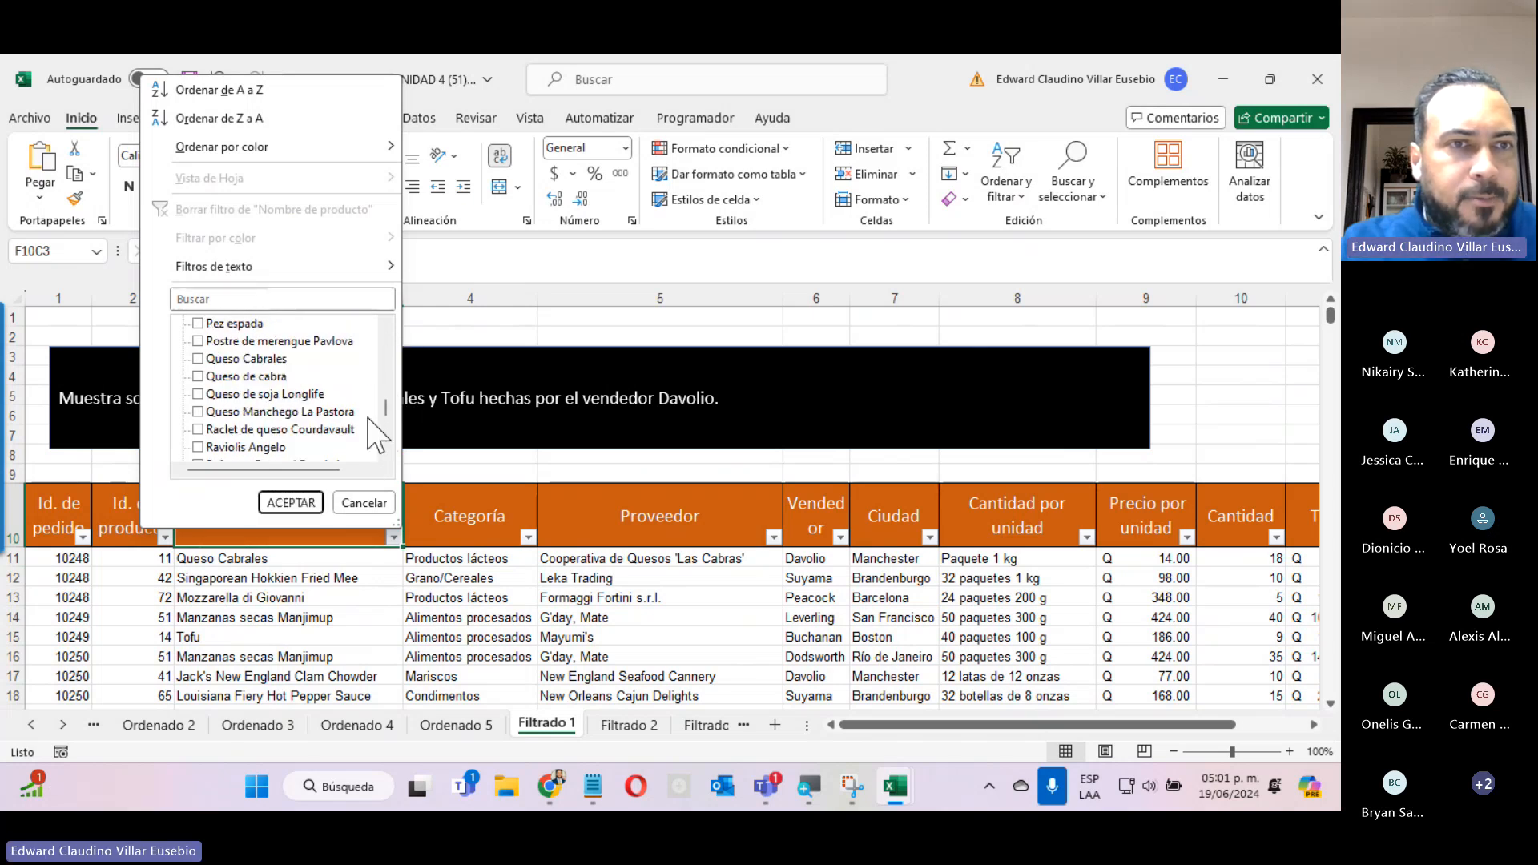
{"action": "left_click", "coordinate": [197, 359]}
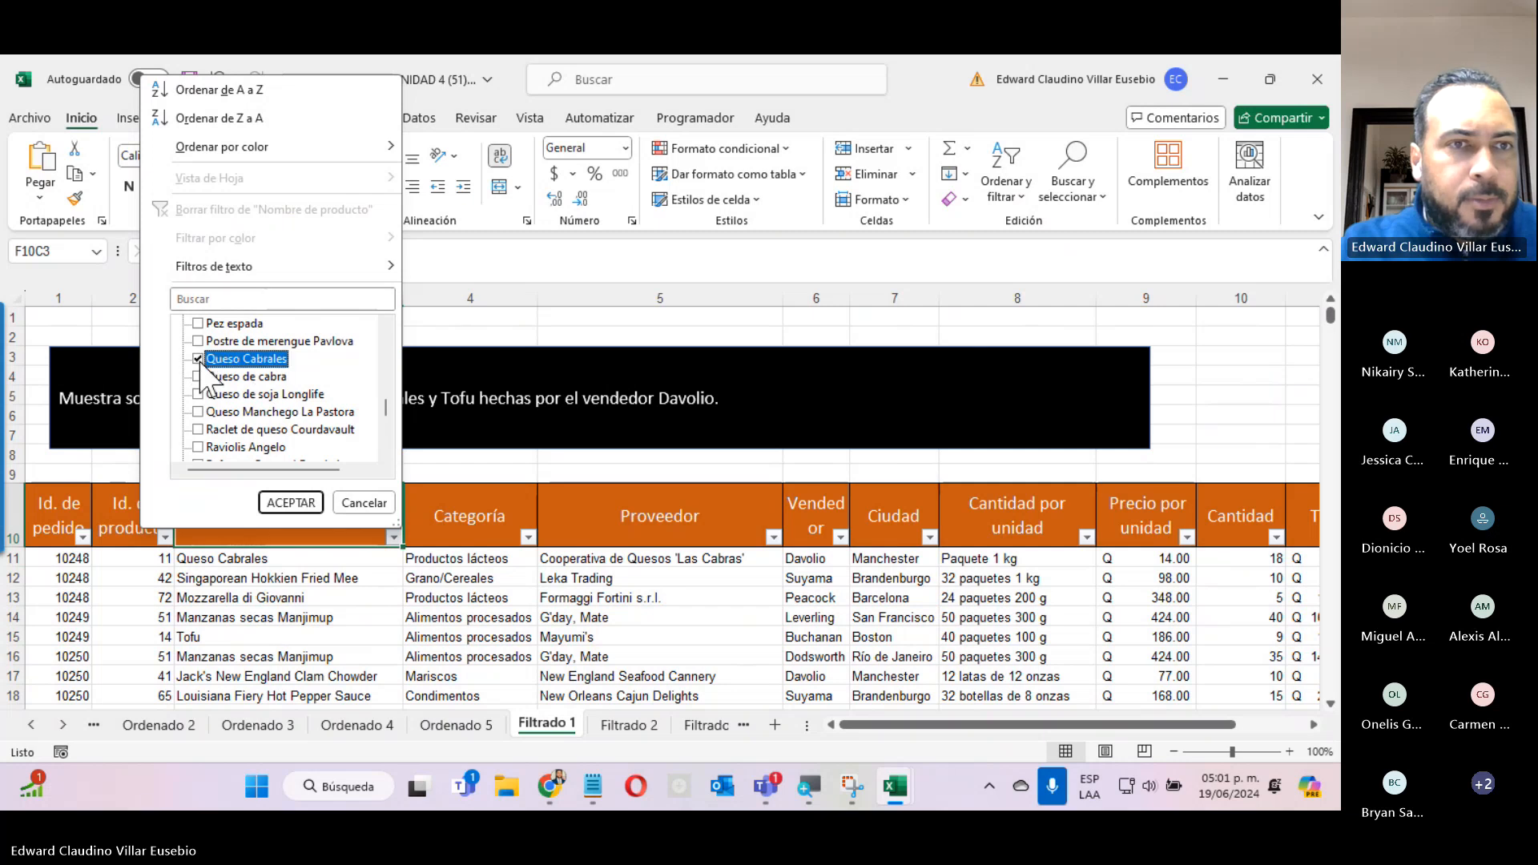
{"action": "left_click", "coordinate": [292, 503]}
Examine the products and sellers in the filtered rows and compare them with the seller condition in the exercise instruction.
{"action": "left_click", "coordinate": [244, 558]}
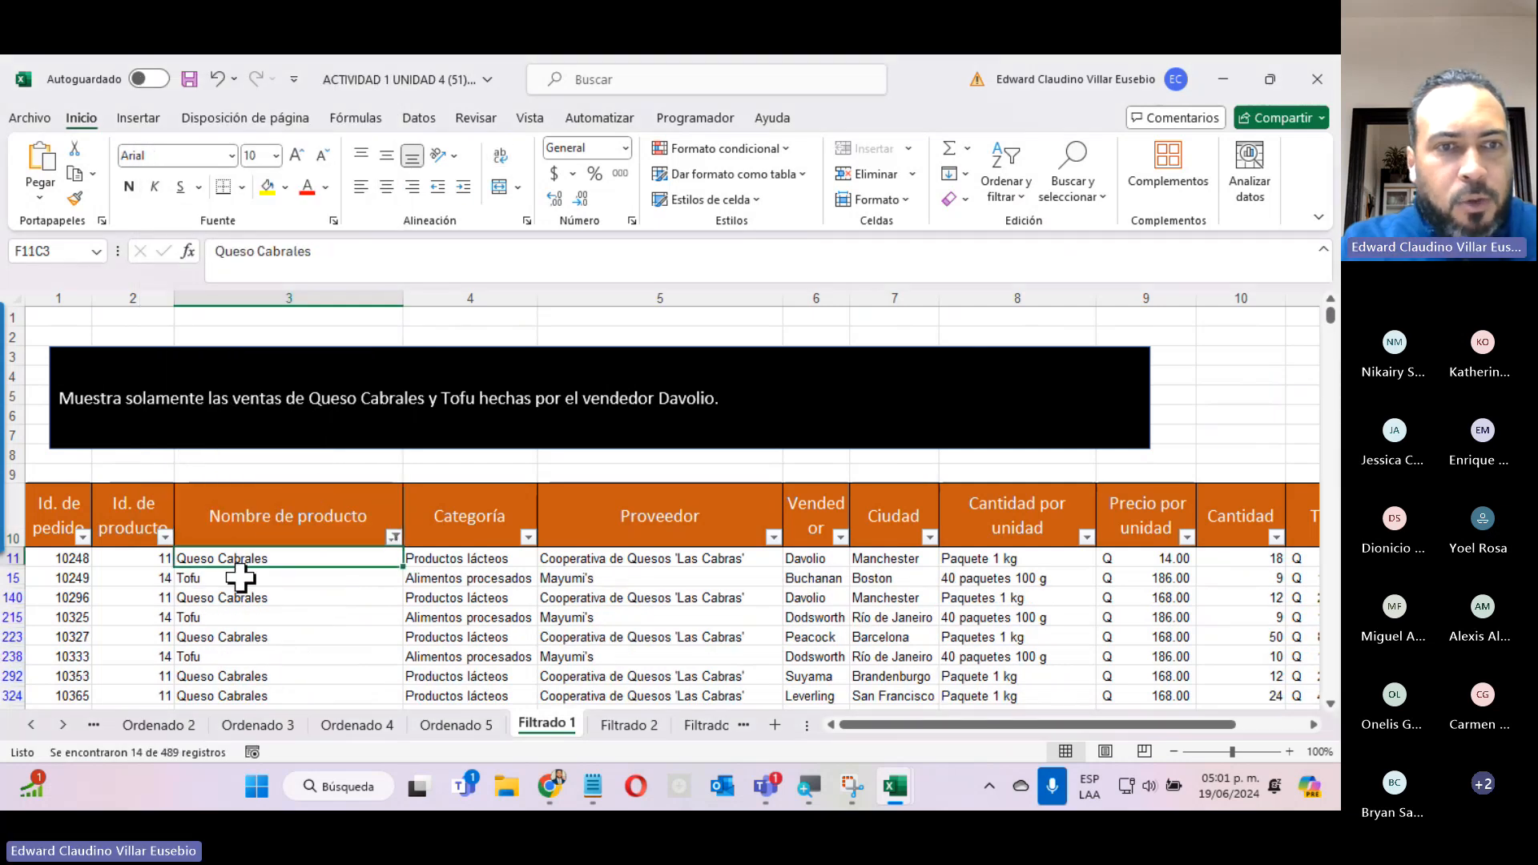
{"action": "left_click", "coordinate": [240, 577]}
{"action": "left_click", "coordinate": [240, 597]}
{"action": "left_click", "coordinate": [240, 636]}
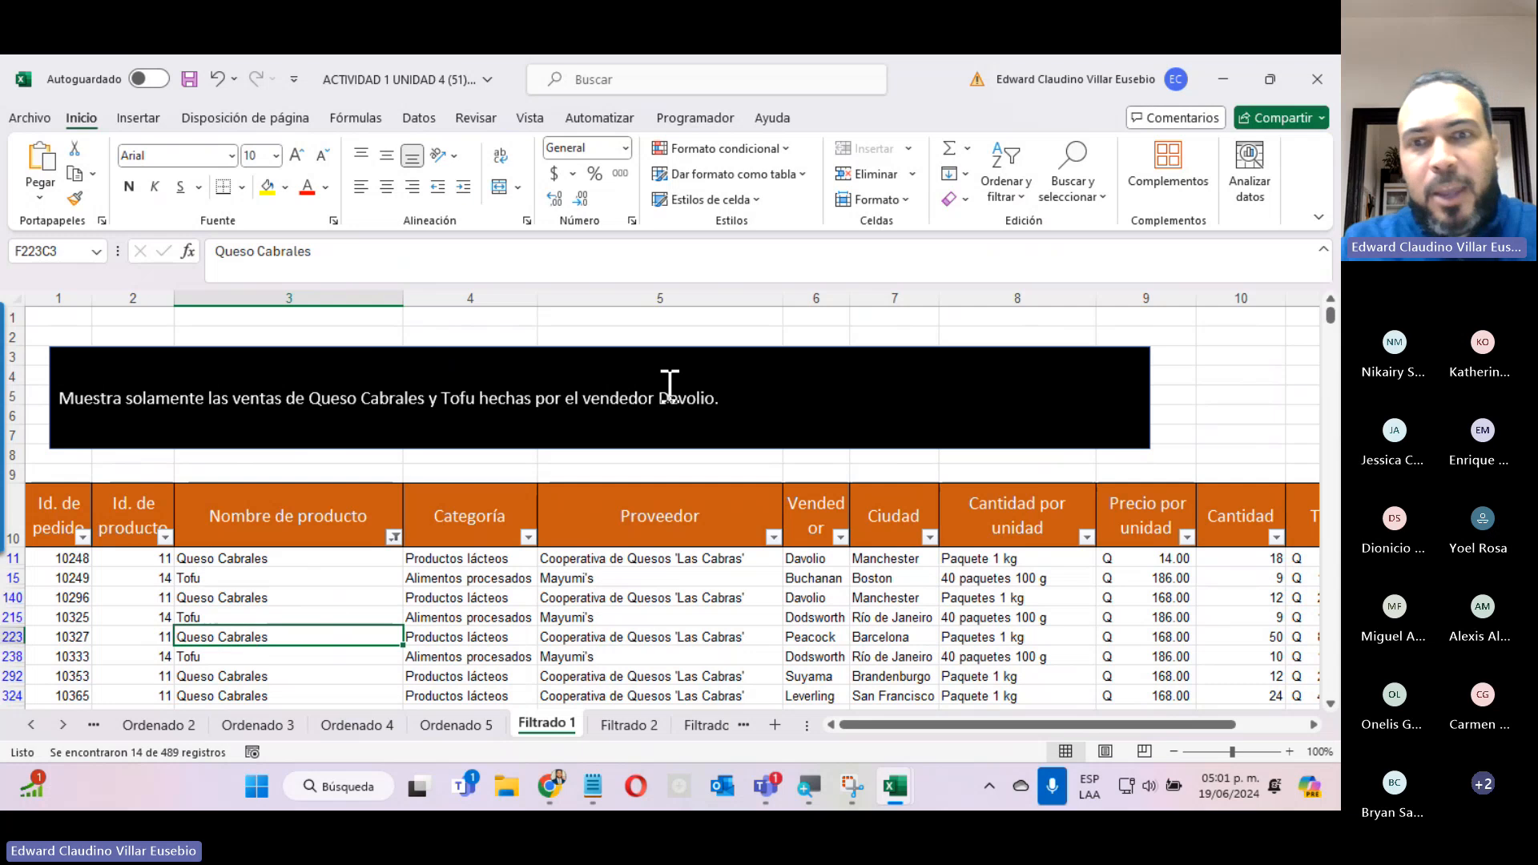
{"action": "left_click_drag", "start_coordinate": [595, 397], "coordinate": [736, 385]}
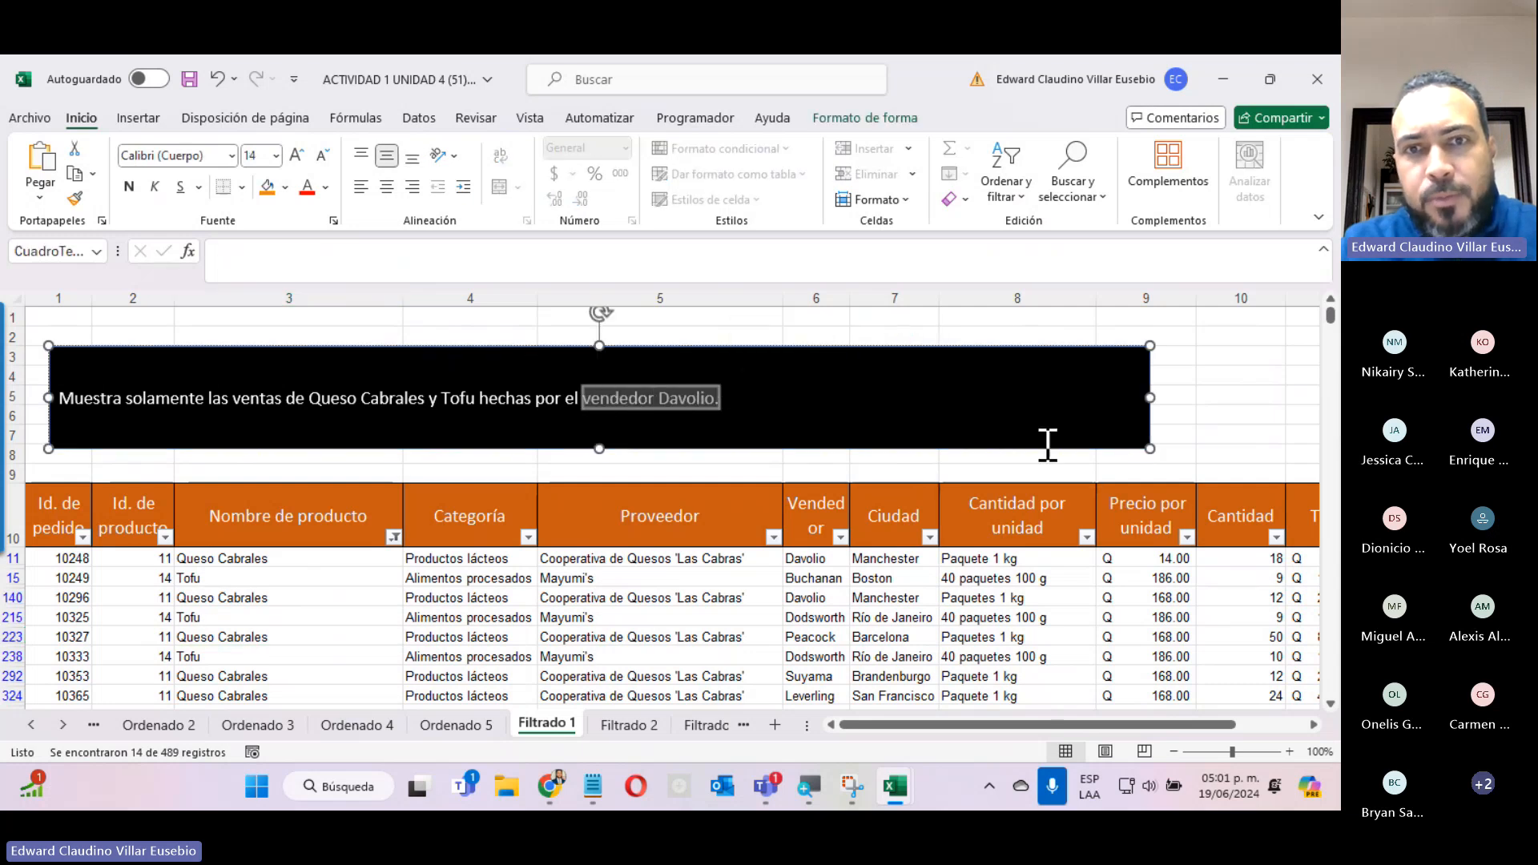
{"action": "left_click", "coordinate": [801, 559]}
{"action": "left_click", "coordinate": [800, 577]}
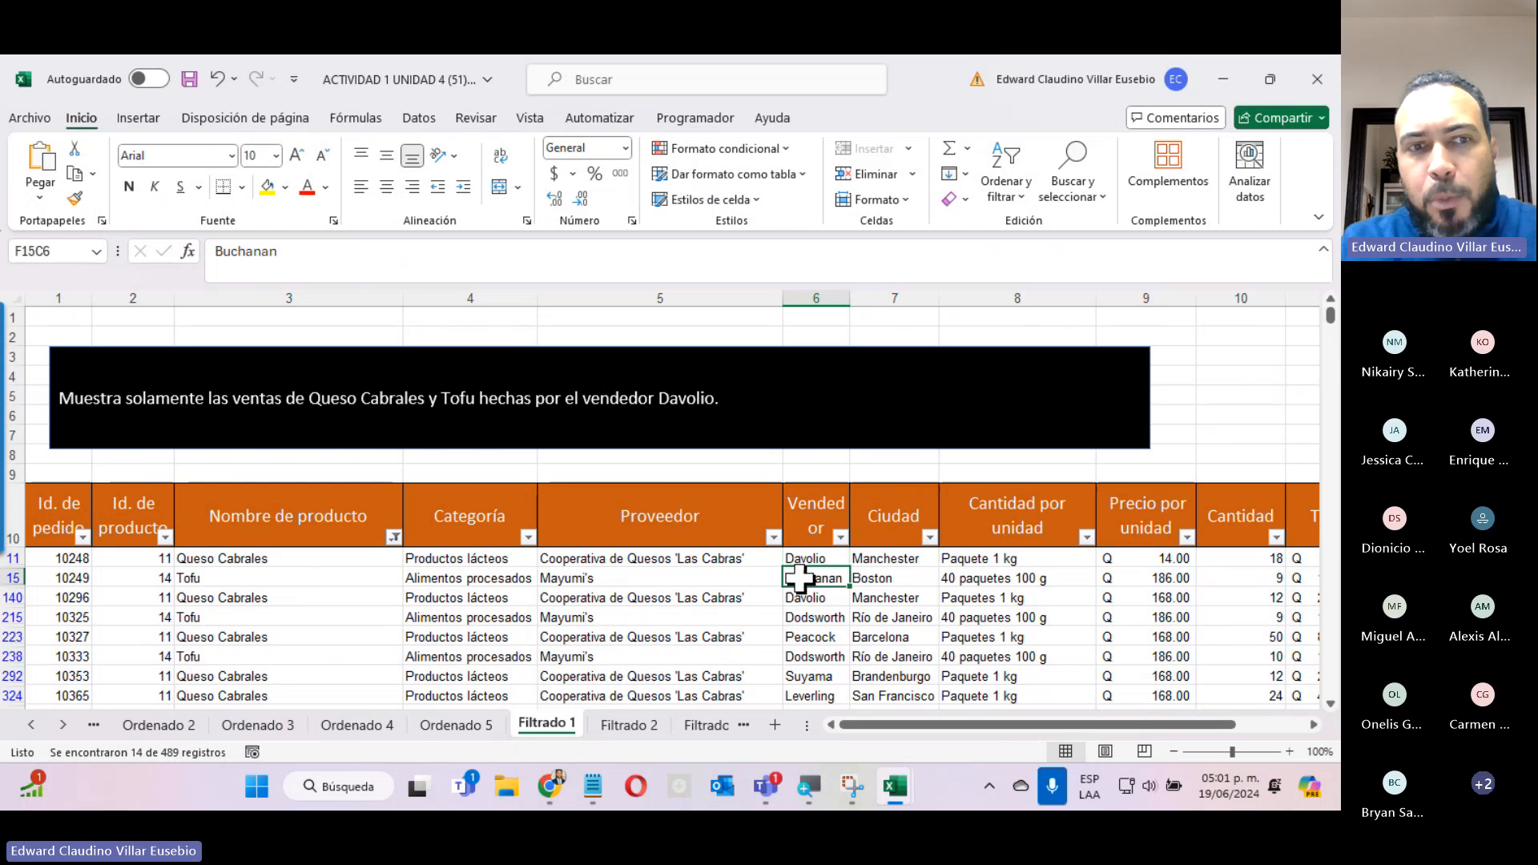
{"action": "left_click", "coordinate": [797, 617]}
{"action": "scroll", "coordinate": [806, 679], "scroll_direction": "down", "scroll_amount": 3}
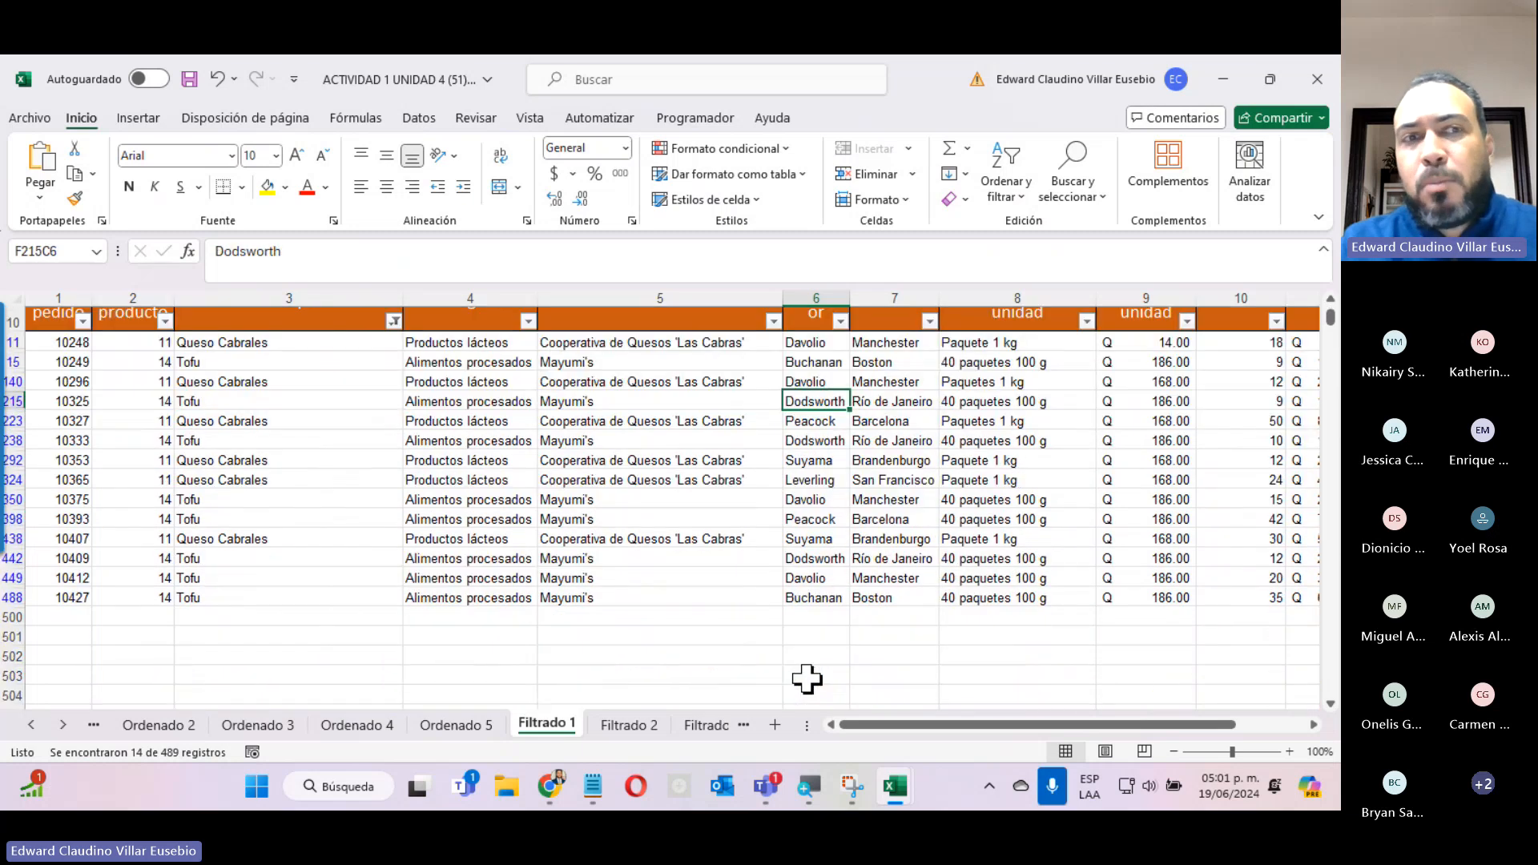
{"action": "scroll", "coordinate": [806, 679], "scroll_direction": "up", "scroll_amount": 3}
{"action": "scroll", "coordinate": [806, 680], "scroll_direction": "down", "scroll_amount": 3}
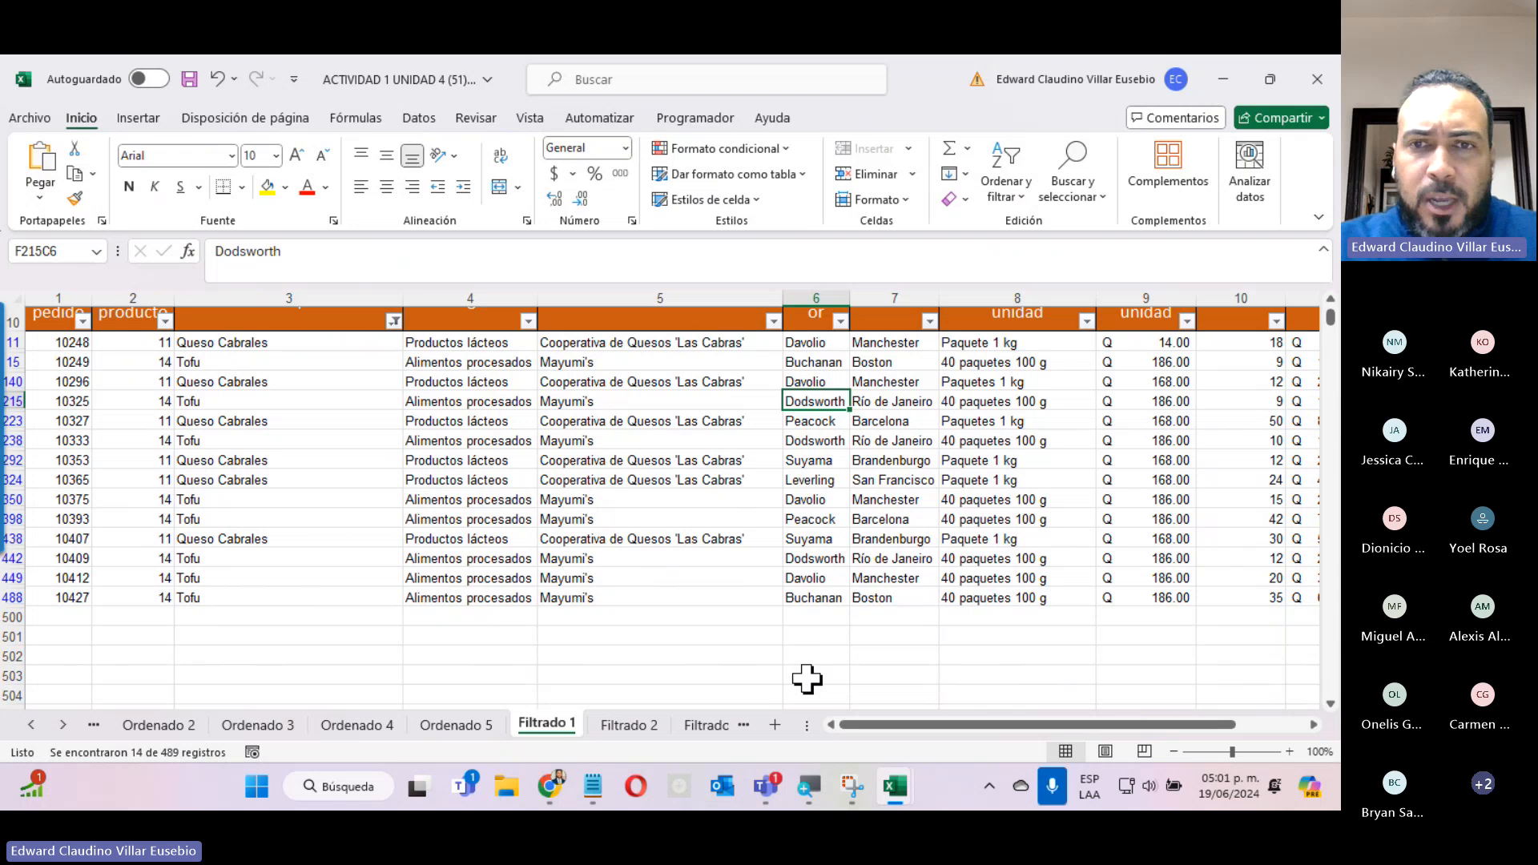
Filter the Vendedor column to show only the seller named in the exercise instruction.
{"action": "left_click", "coordinate": [840, 322]}
{"action": "scroll", "coordinate": [958, 508], "scroll_direction": "up", "scroll_amount": 3}
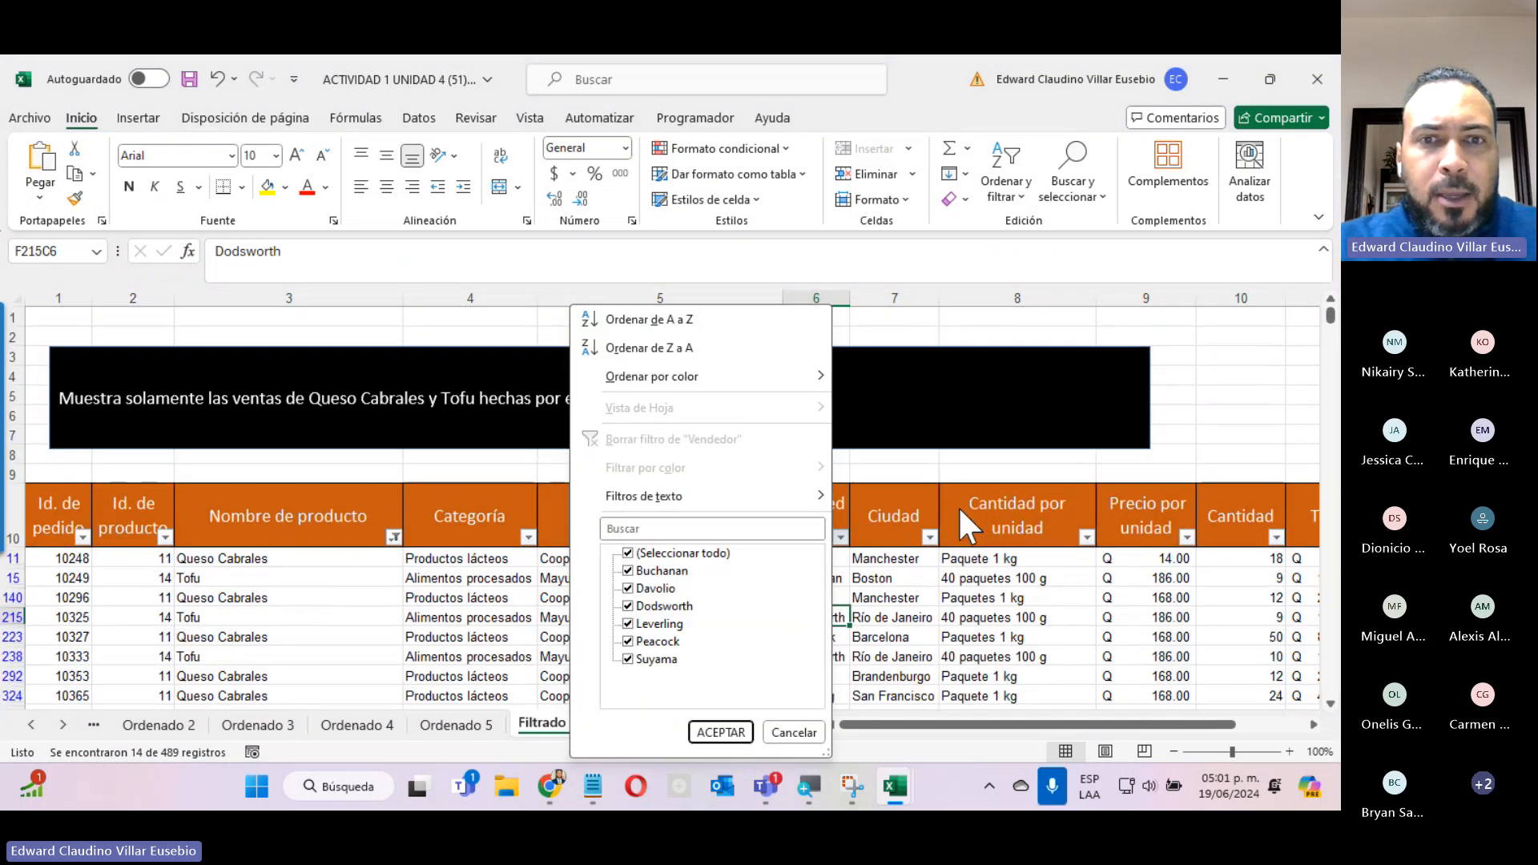
{"action": "left_click", "coordinate": [628, 552]}
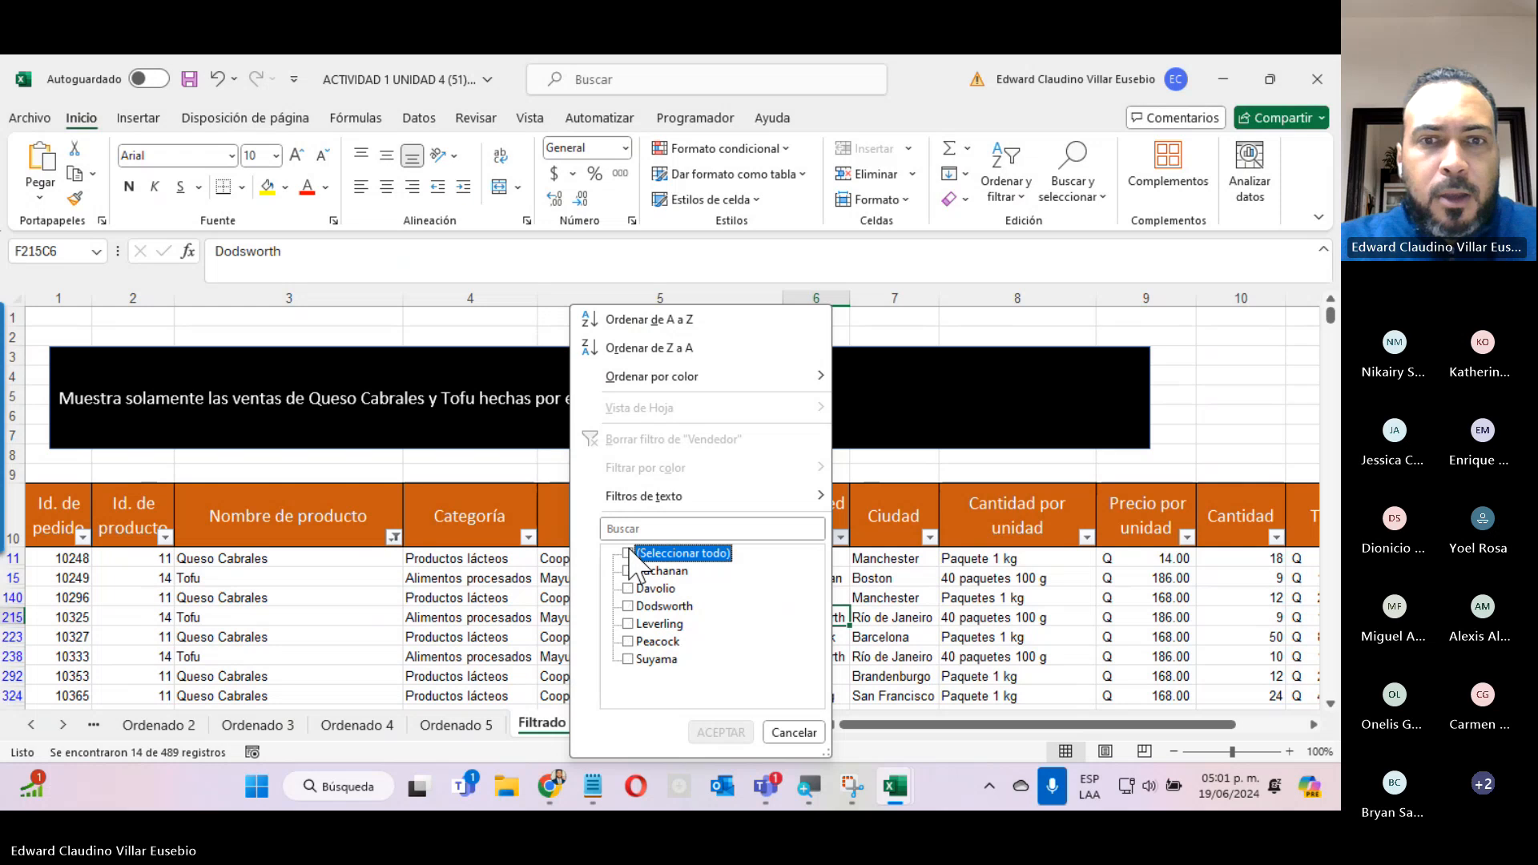
{"action": "left_click", "coordinate": [630, 588]}
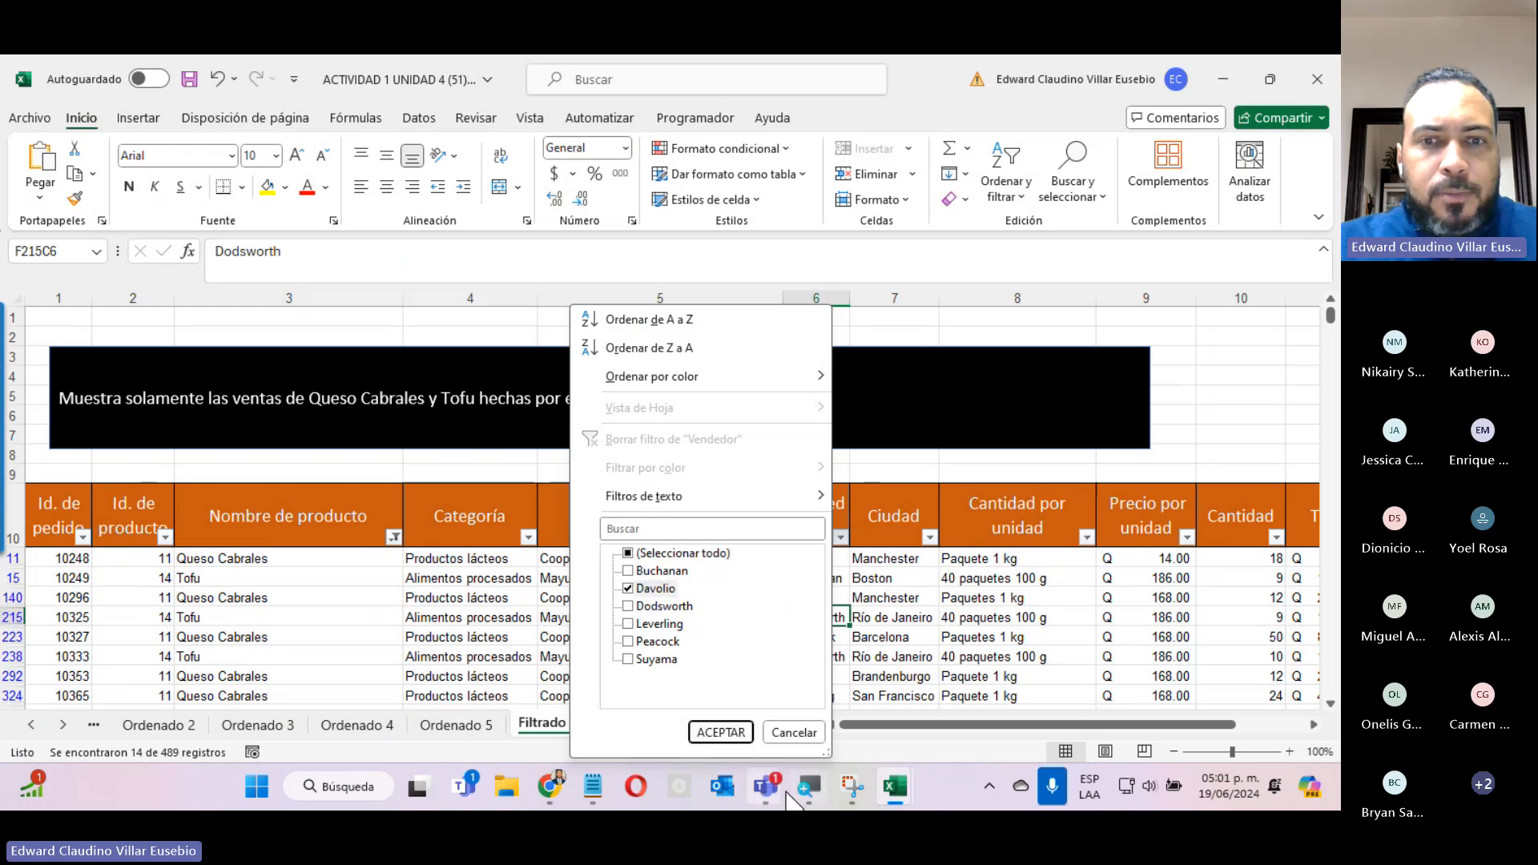
{"action": "left_click", "coordinate": [720, 732]}
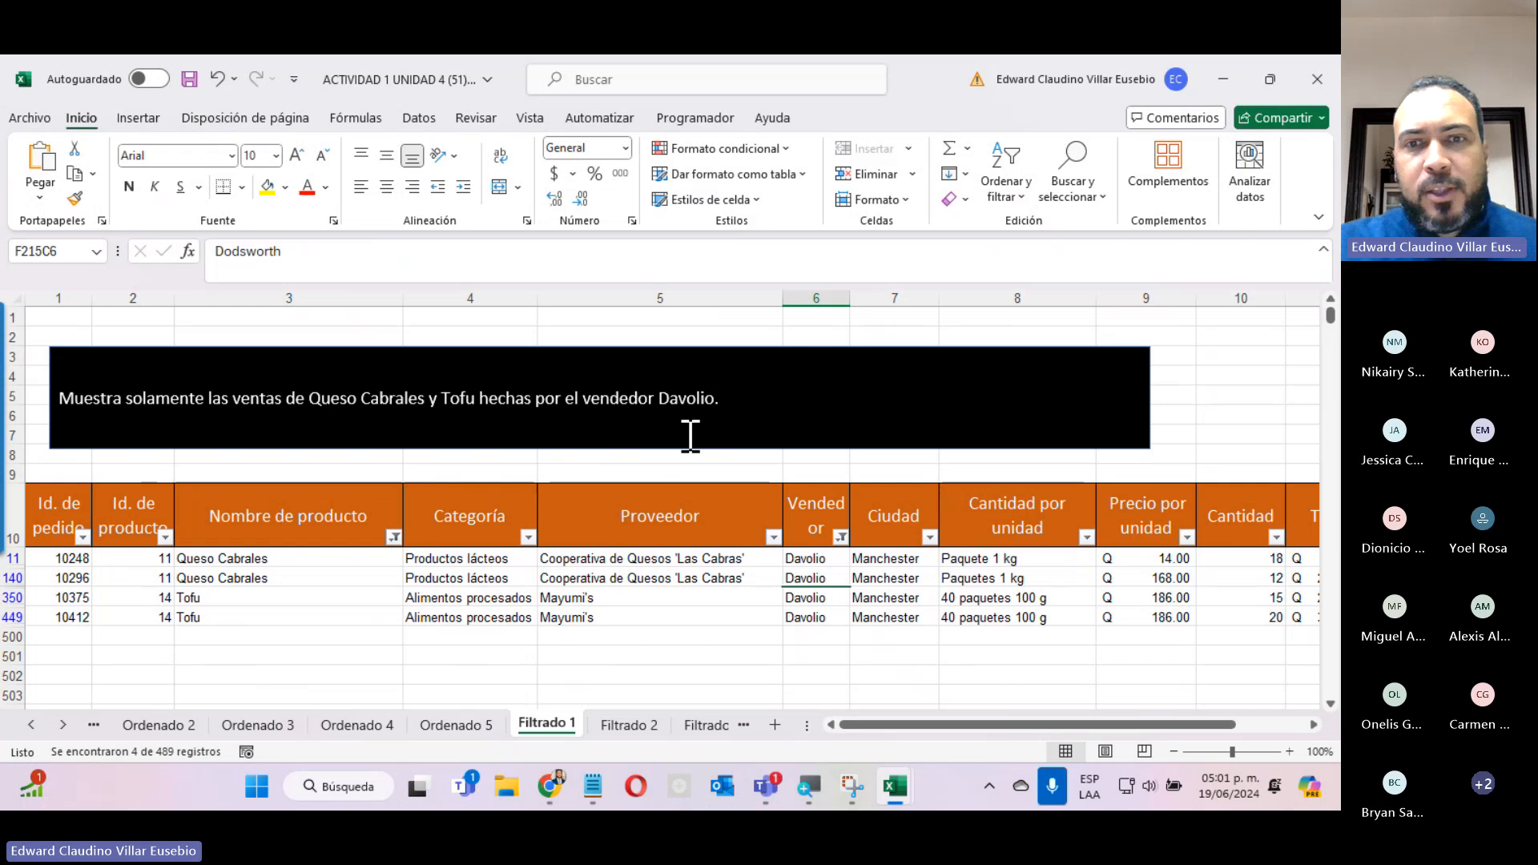
{"action": "left_click", "coordinate": [299, 559]}
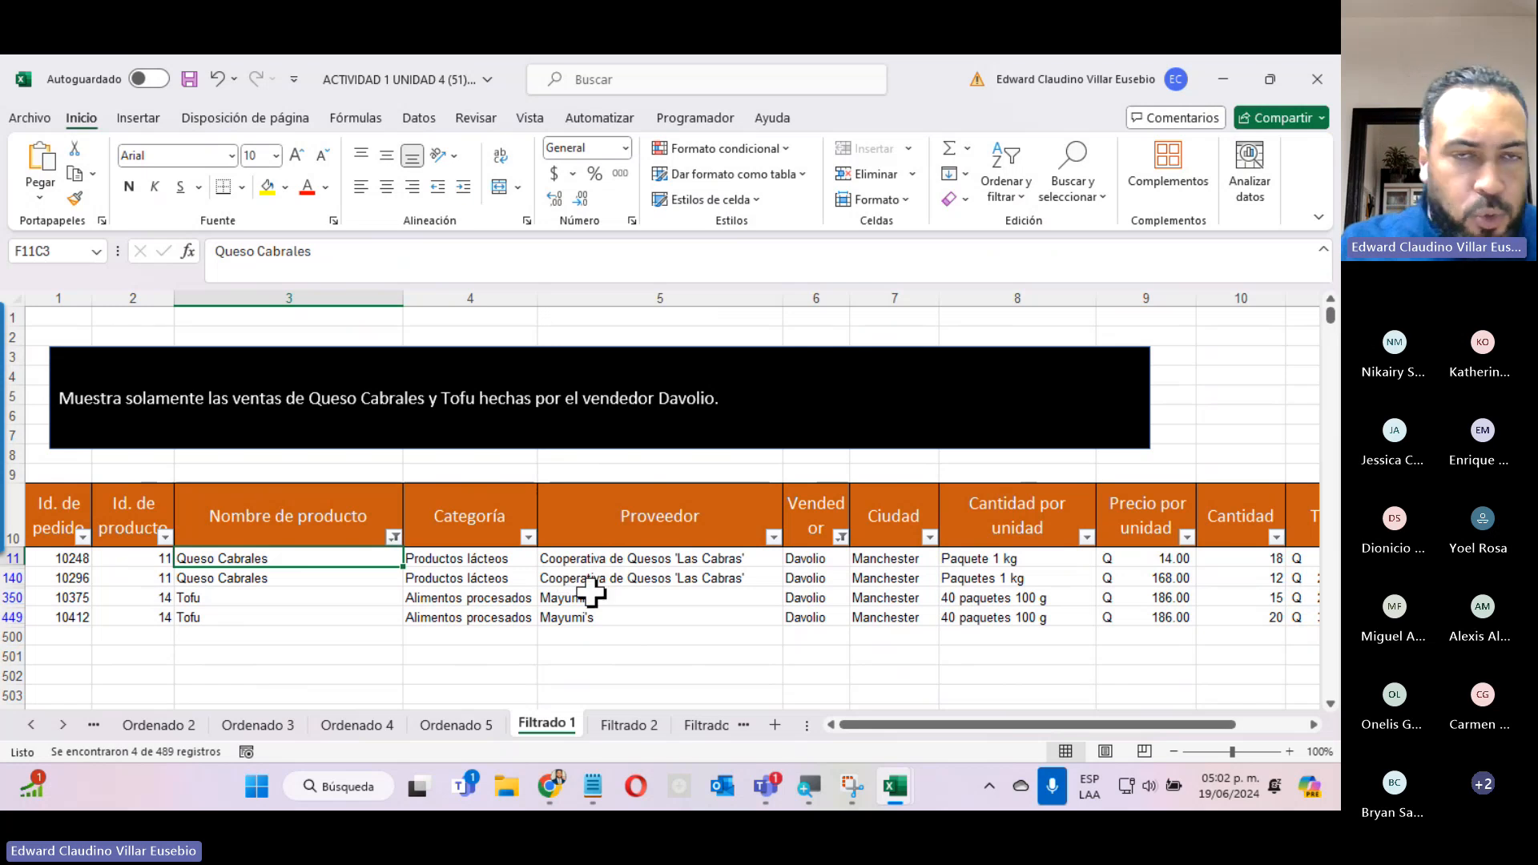
Go through the Filtrado 2, 3, 4 and 5 sheets and examine the exercise instruction on each one.
{"action": "left_click", "coordinate": [629, 724]}
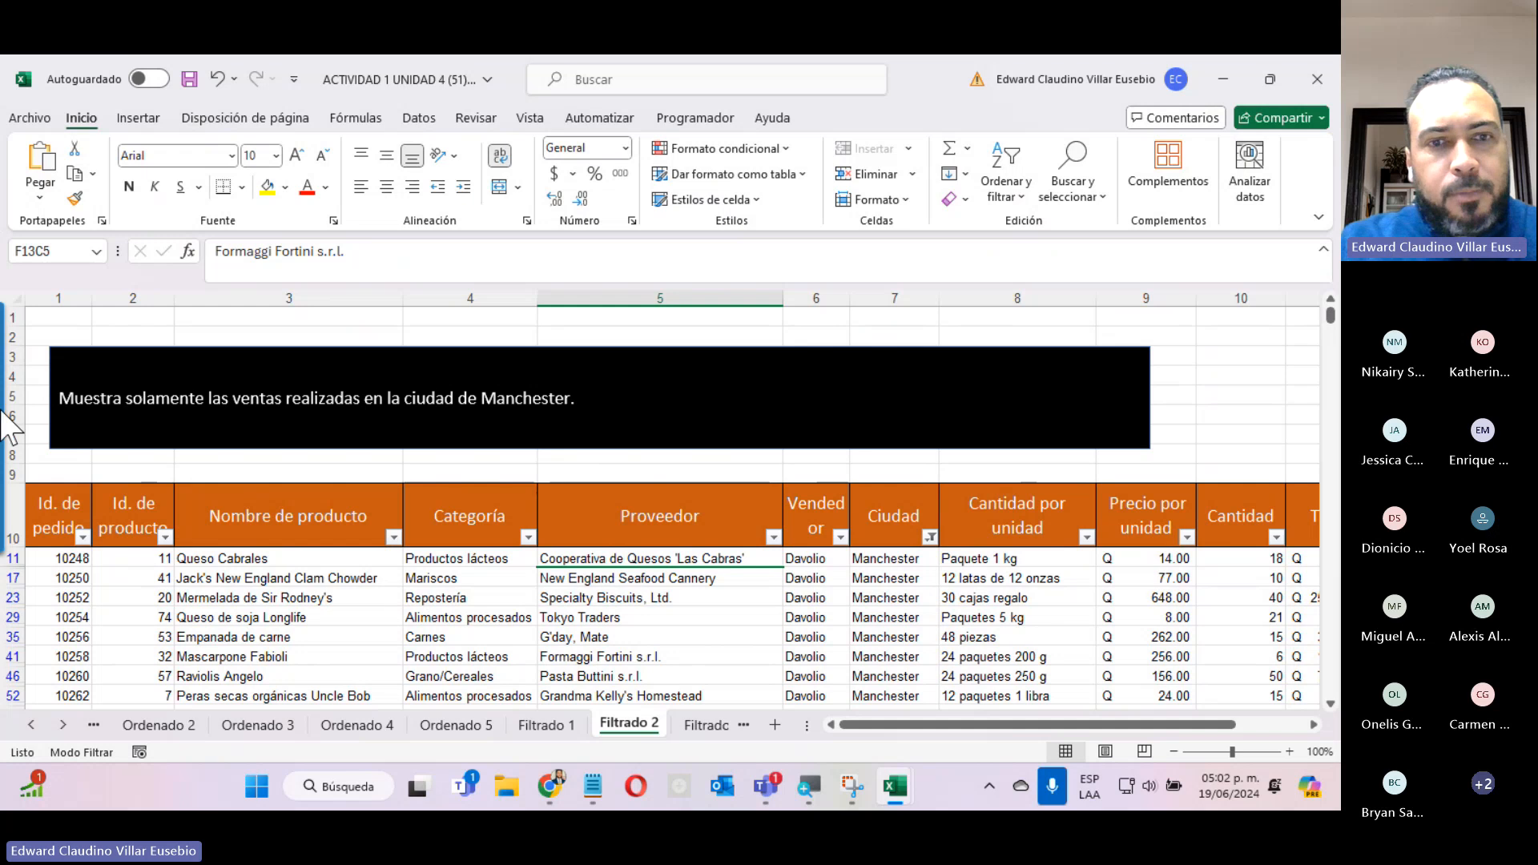
{"action": "left_click", "coordinate": [705, 725]}
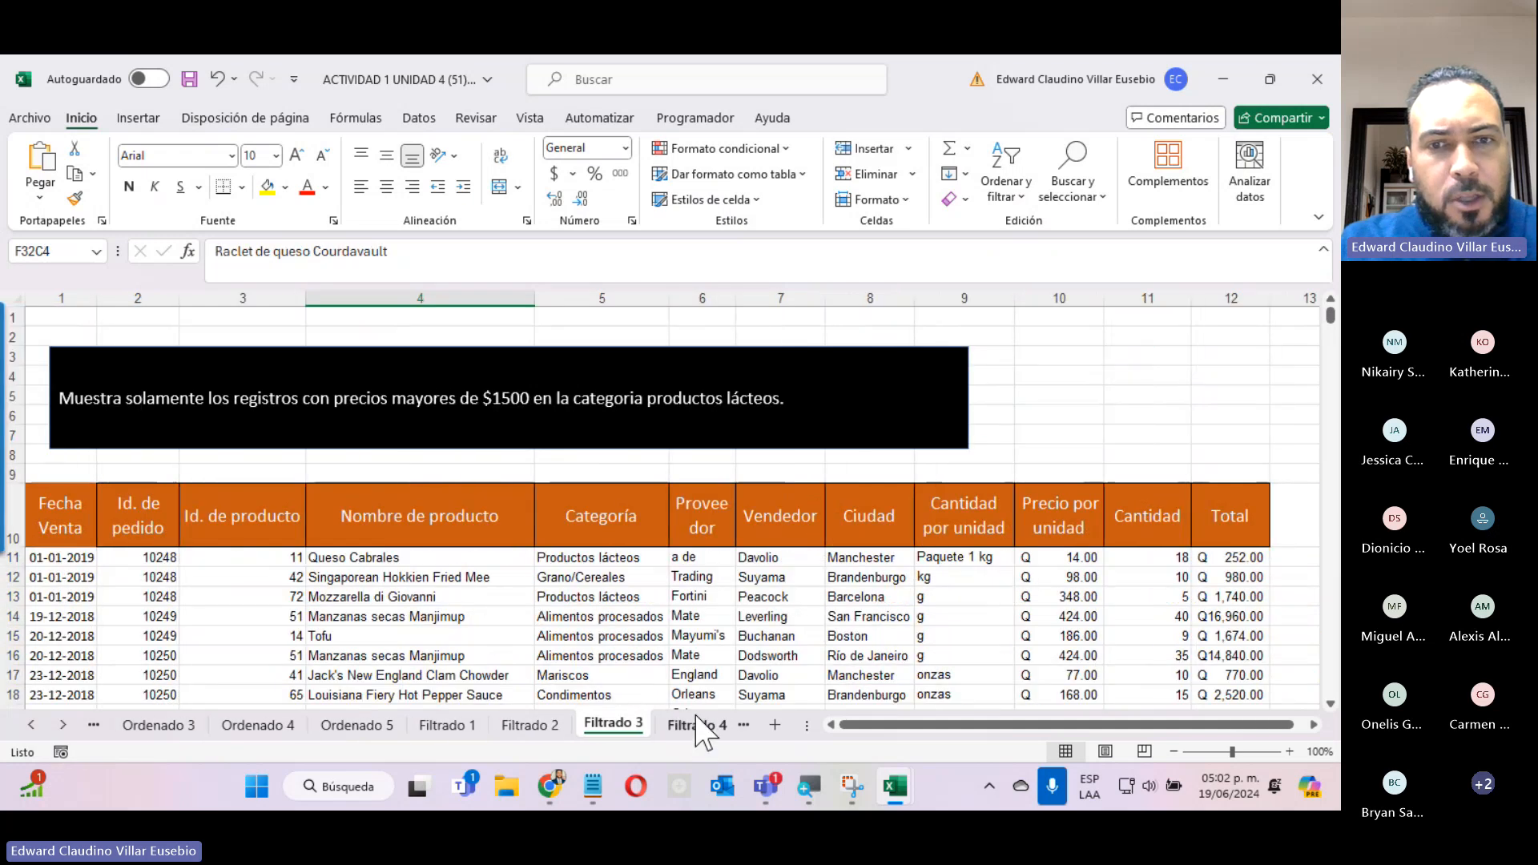
{"action": "left_click", "coordinate": [699, 725]}
{"action": "scroll", "coordinate": [694, 619], "scroll_direction": "down", "scroll_amount": 10}
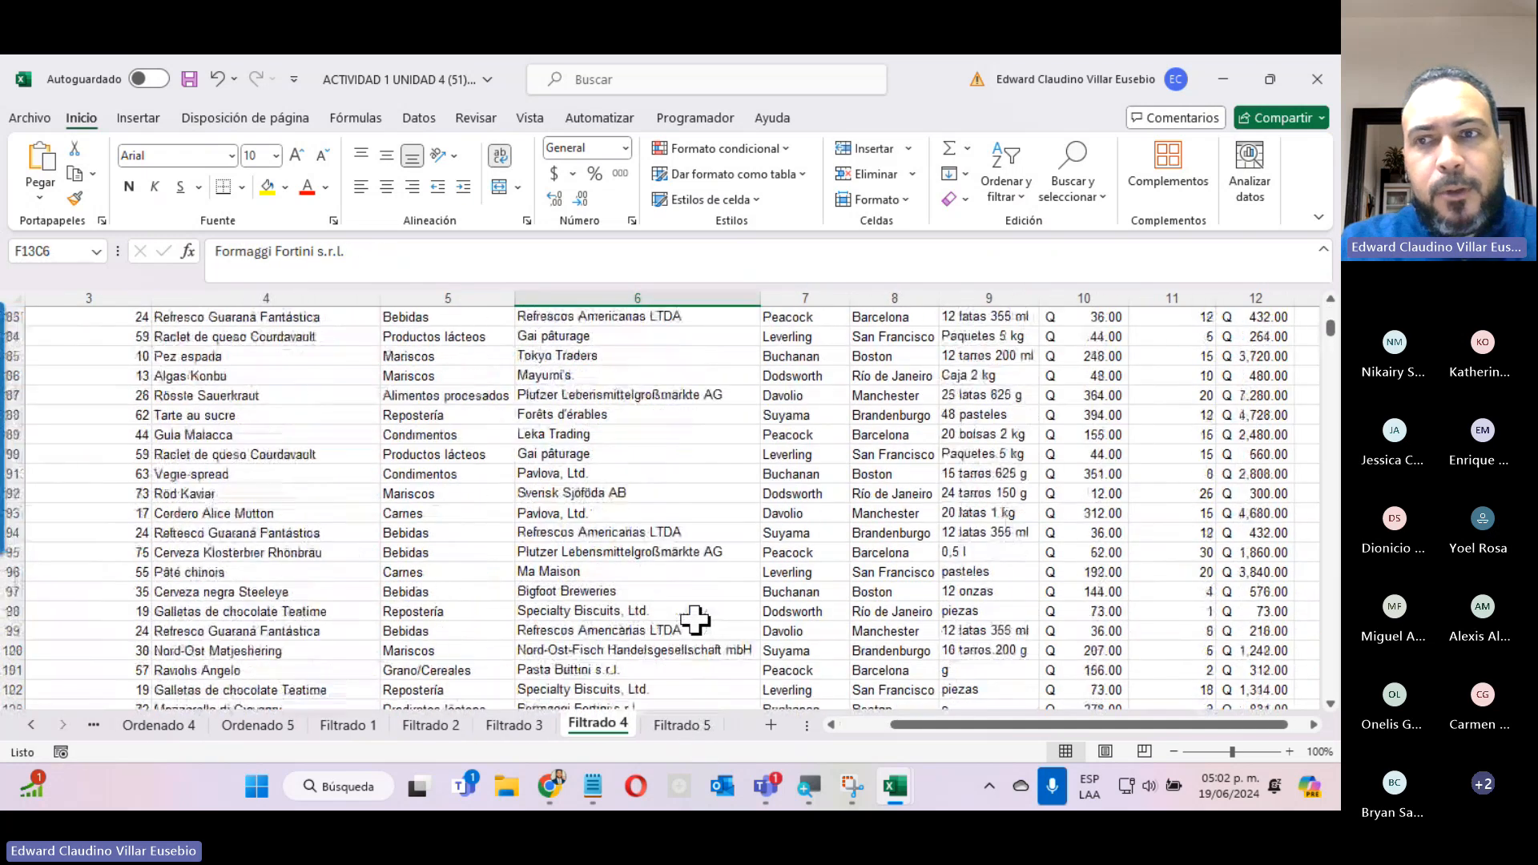
{"action": "scroll", "coordinate": [694, 619], "scroll_direction": "up", "scroll_amount": 20}
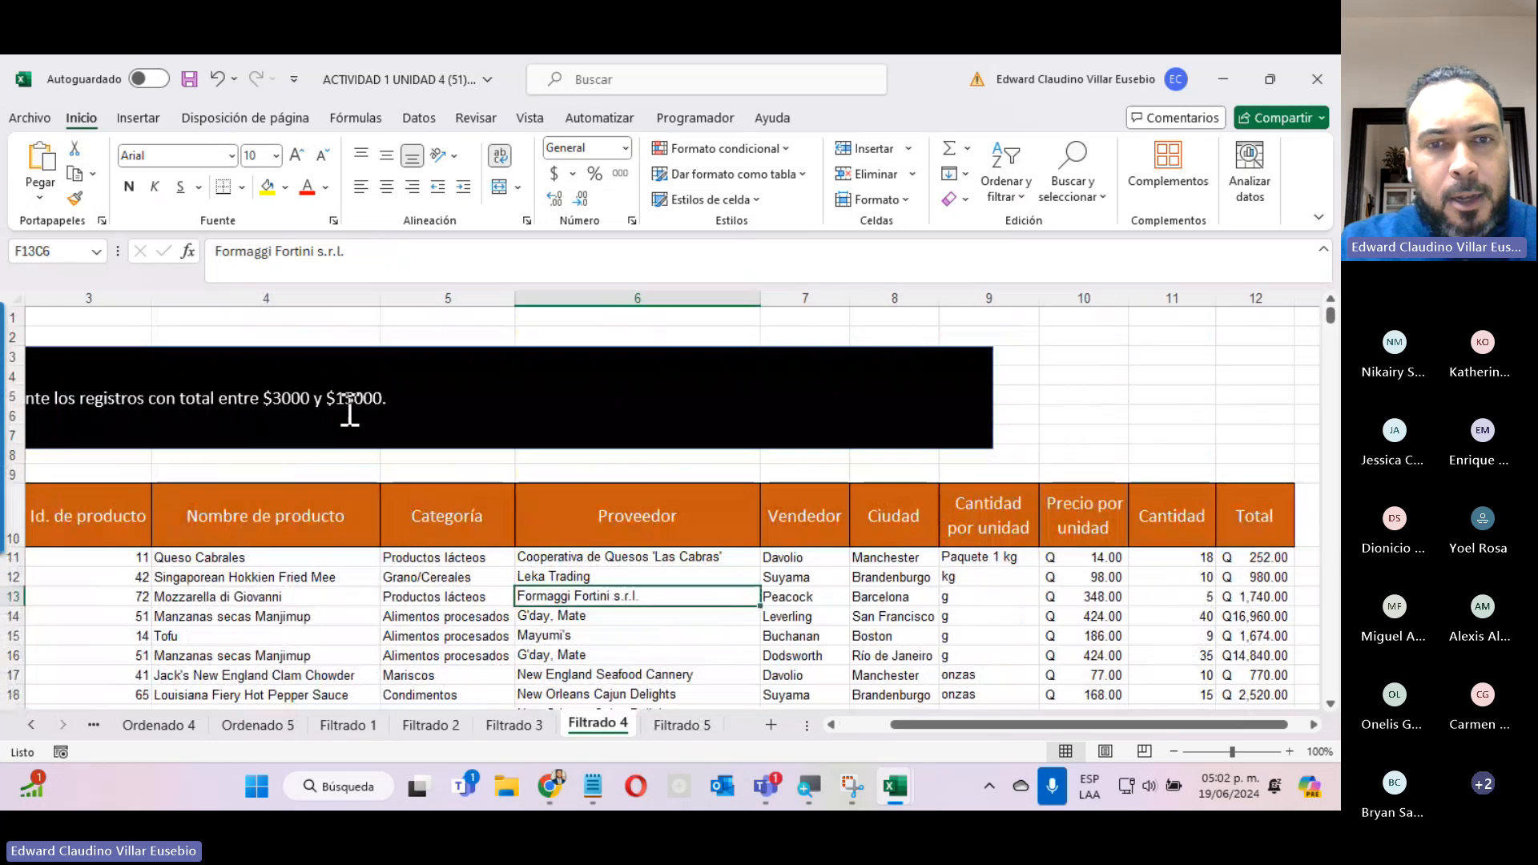
{"action": "left_click", "coordinate": [516, 725]}
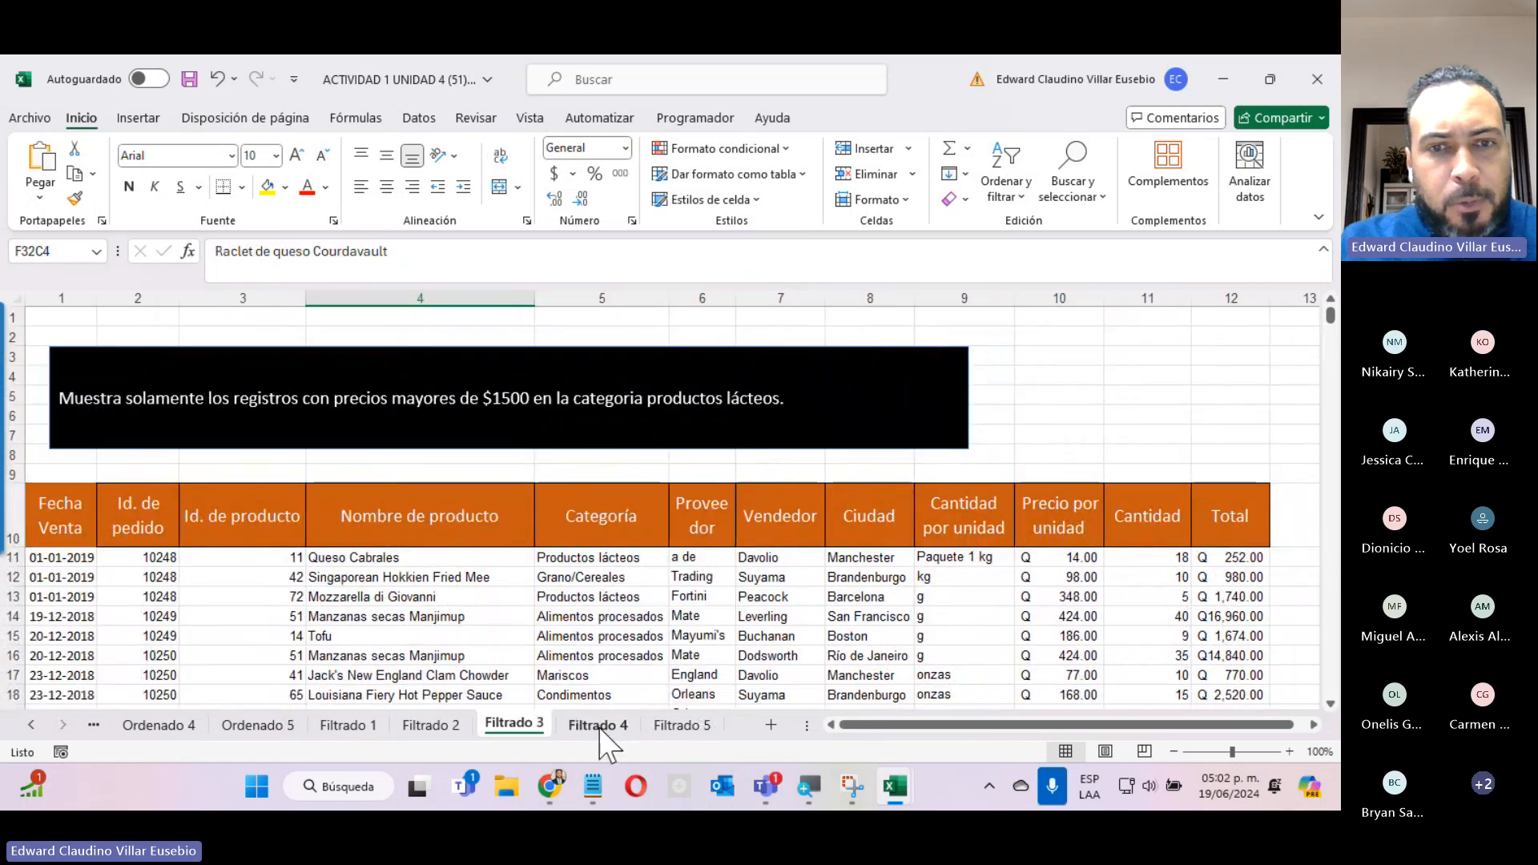
{"action": "left_click", "coordinate": [599, 727]}
{"action": "left_click", "coordinate": [697, 728]}
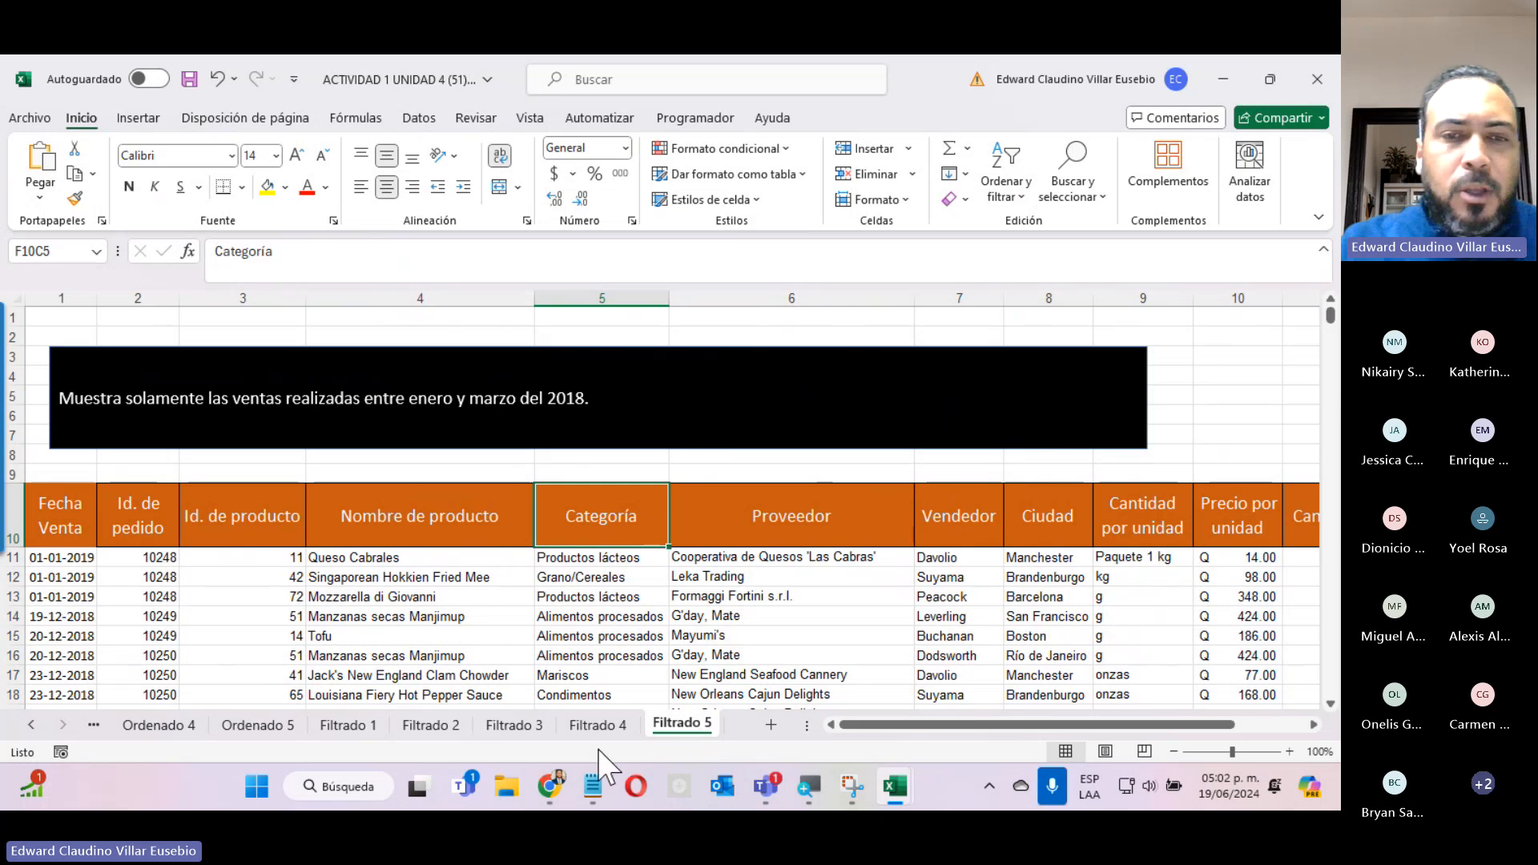
{"action": "left_click", "coordinate": [512, 726]}
{"action": "left_click", "coordinate": [599, 726]}
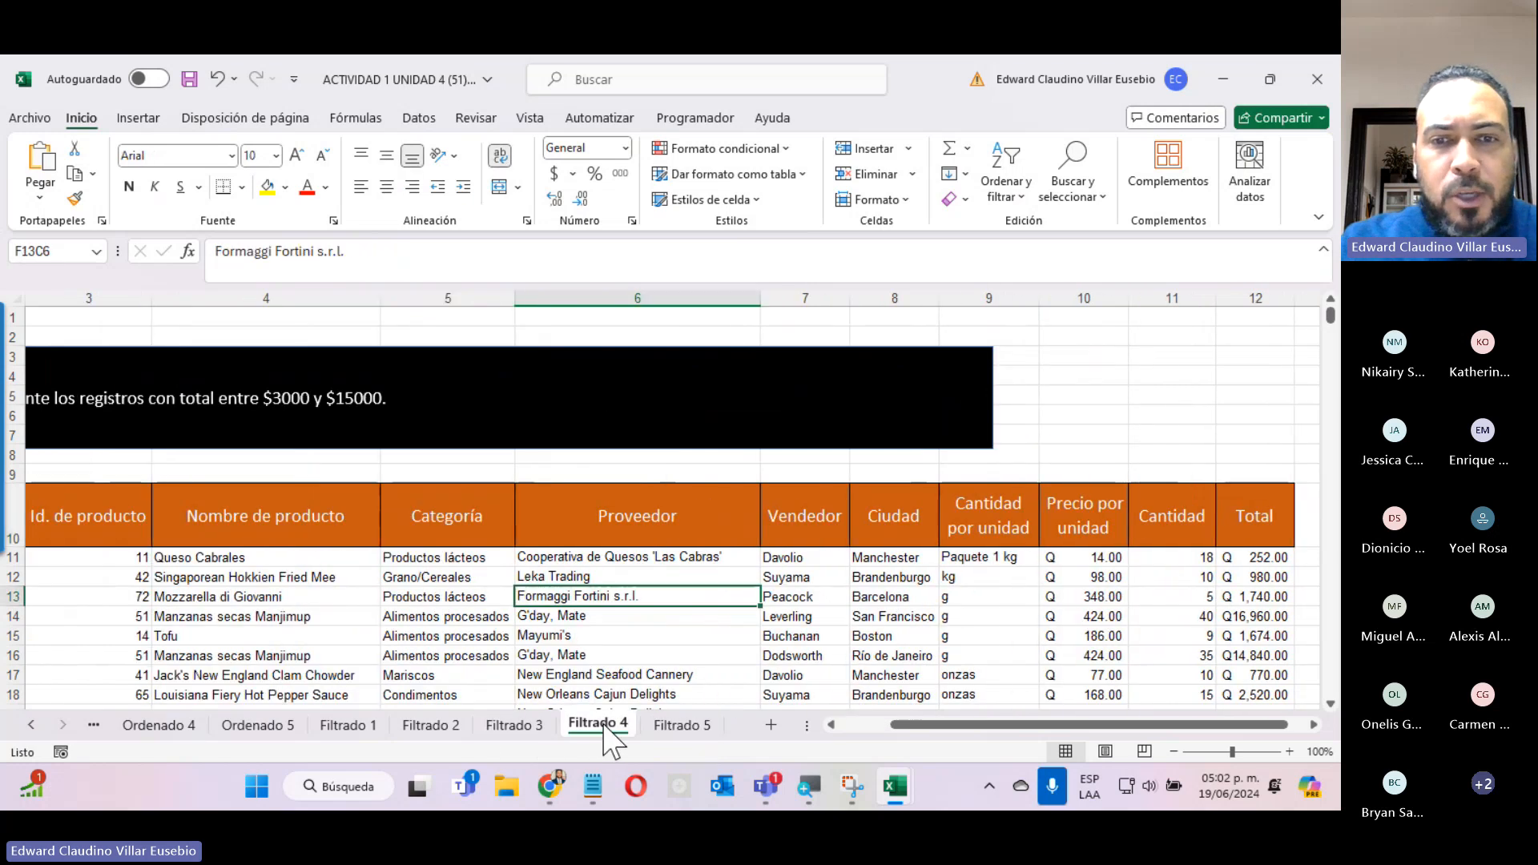
{"action": "left_click", "coordinate": [680, 726]}
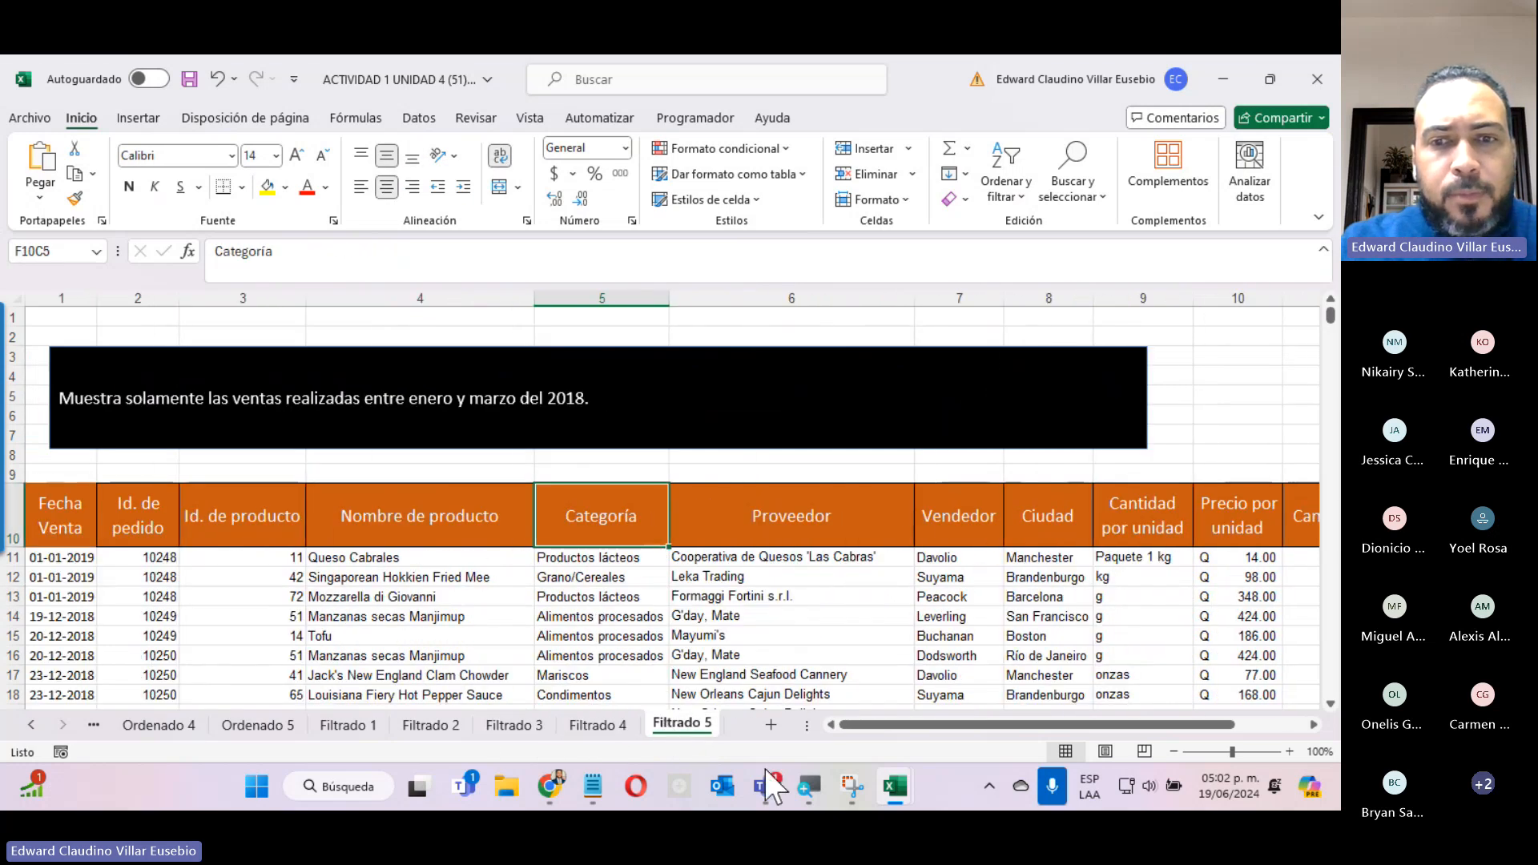
Switch to the Teams meeting window, turn off the camera, and stop sharing the screen.
{"action": "mouse_move", "coordinate": [765, 786]}
{"action": "left_click", "coordinate": [841, 635]}
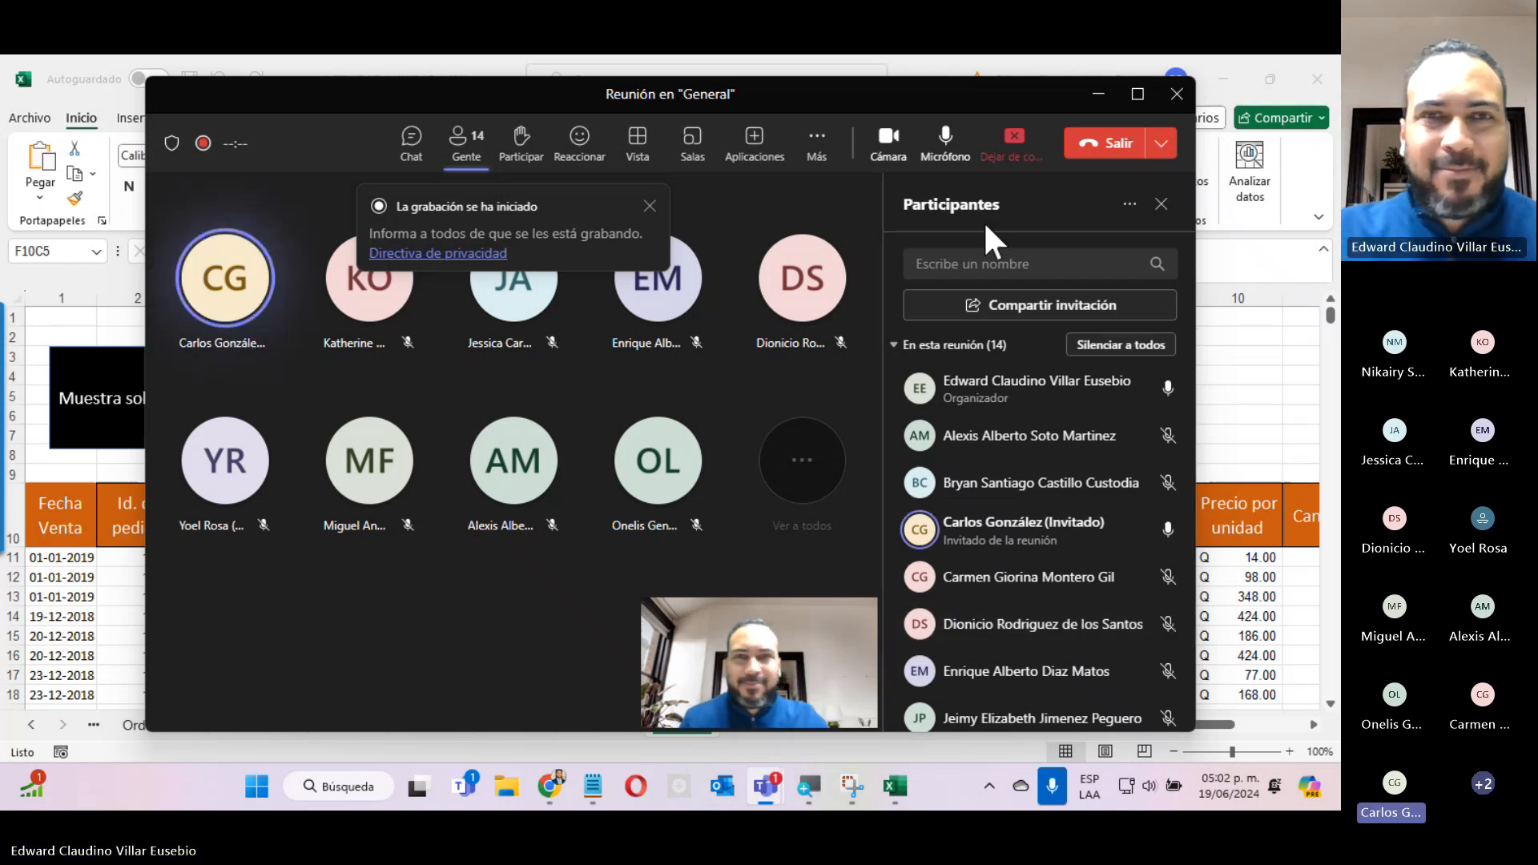
{"action": "left_click", "coordinate": [894, 132]}
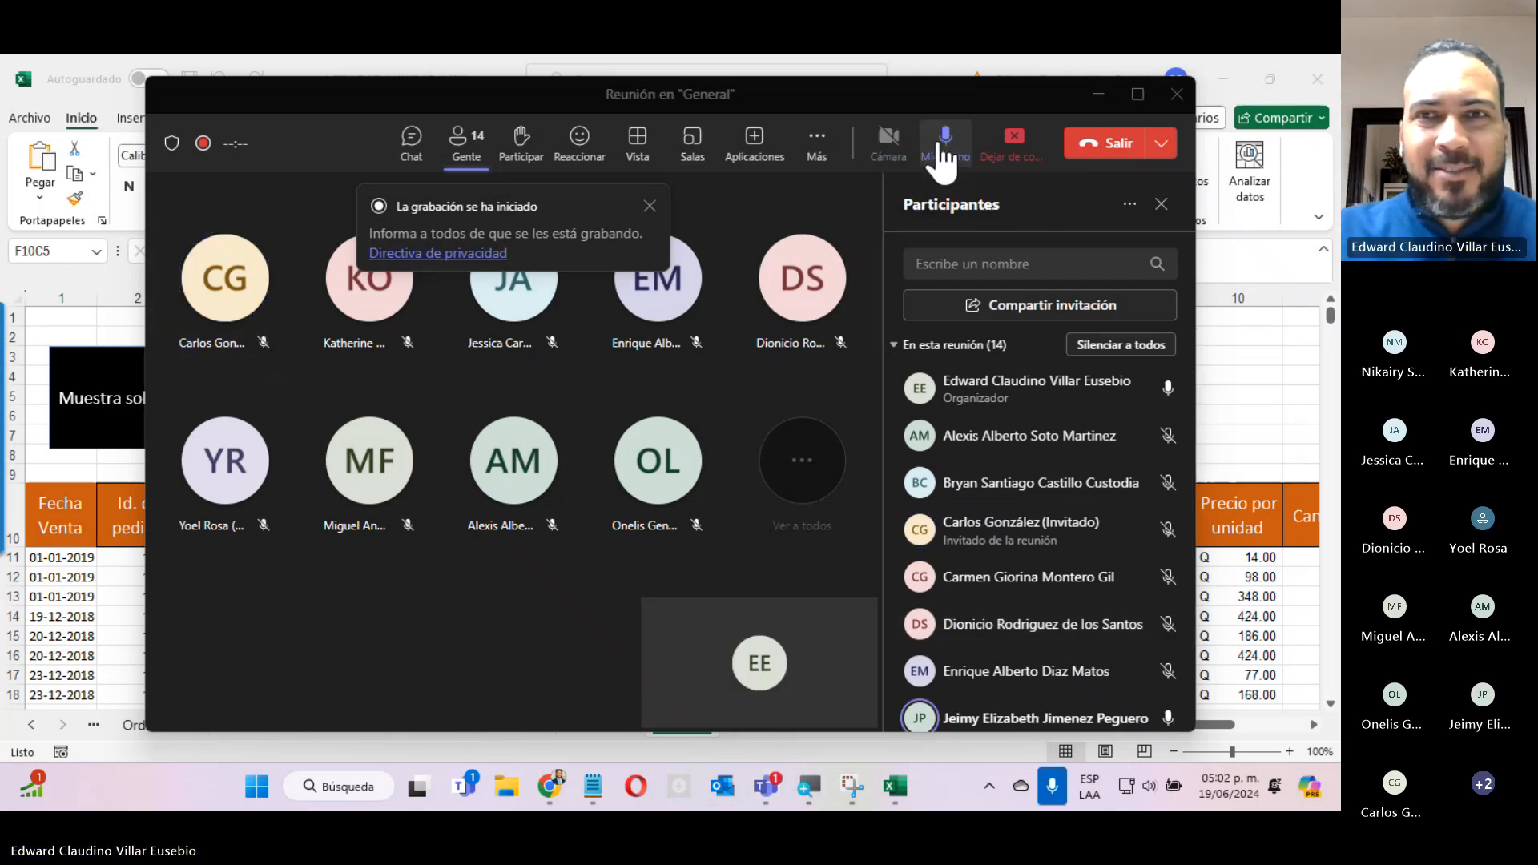
{"action": "left_click", "coordinate": [1013, 144]}
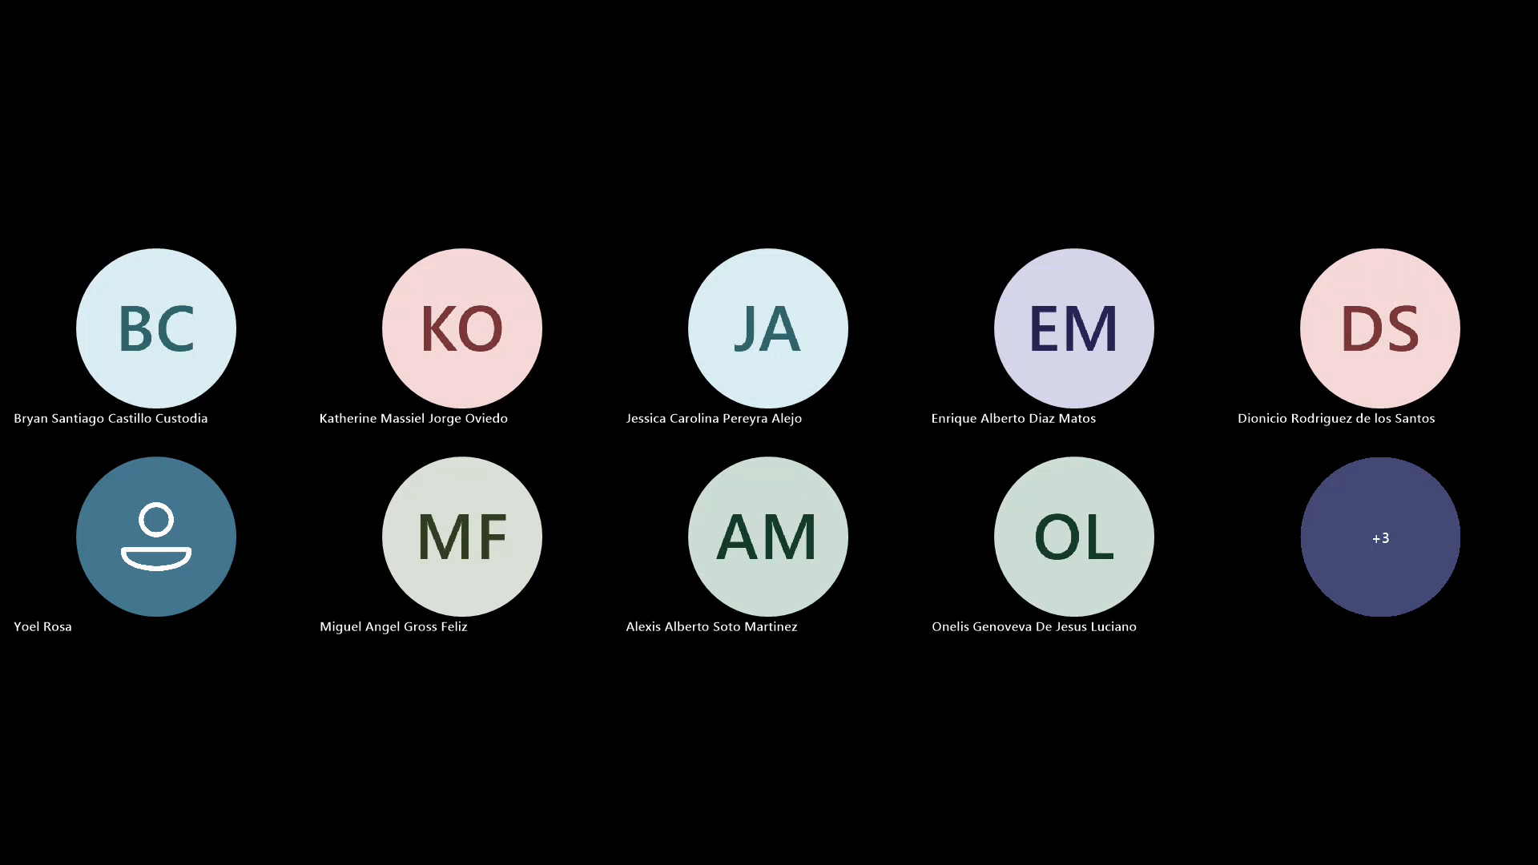